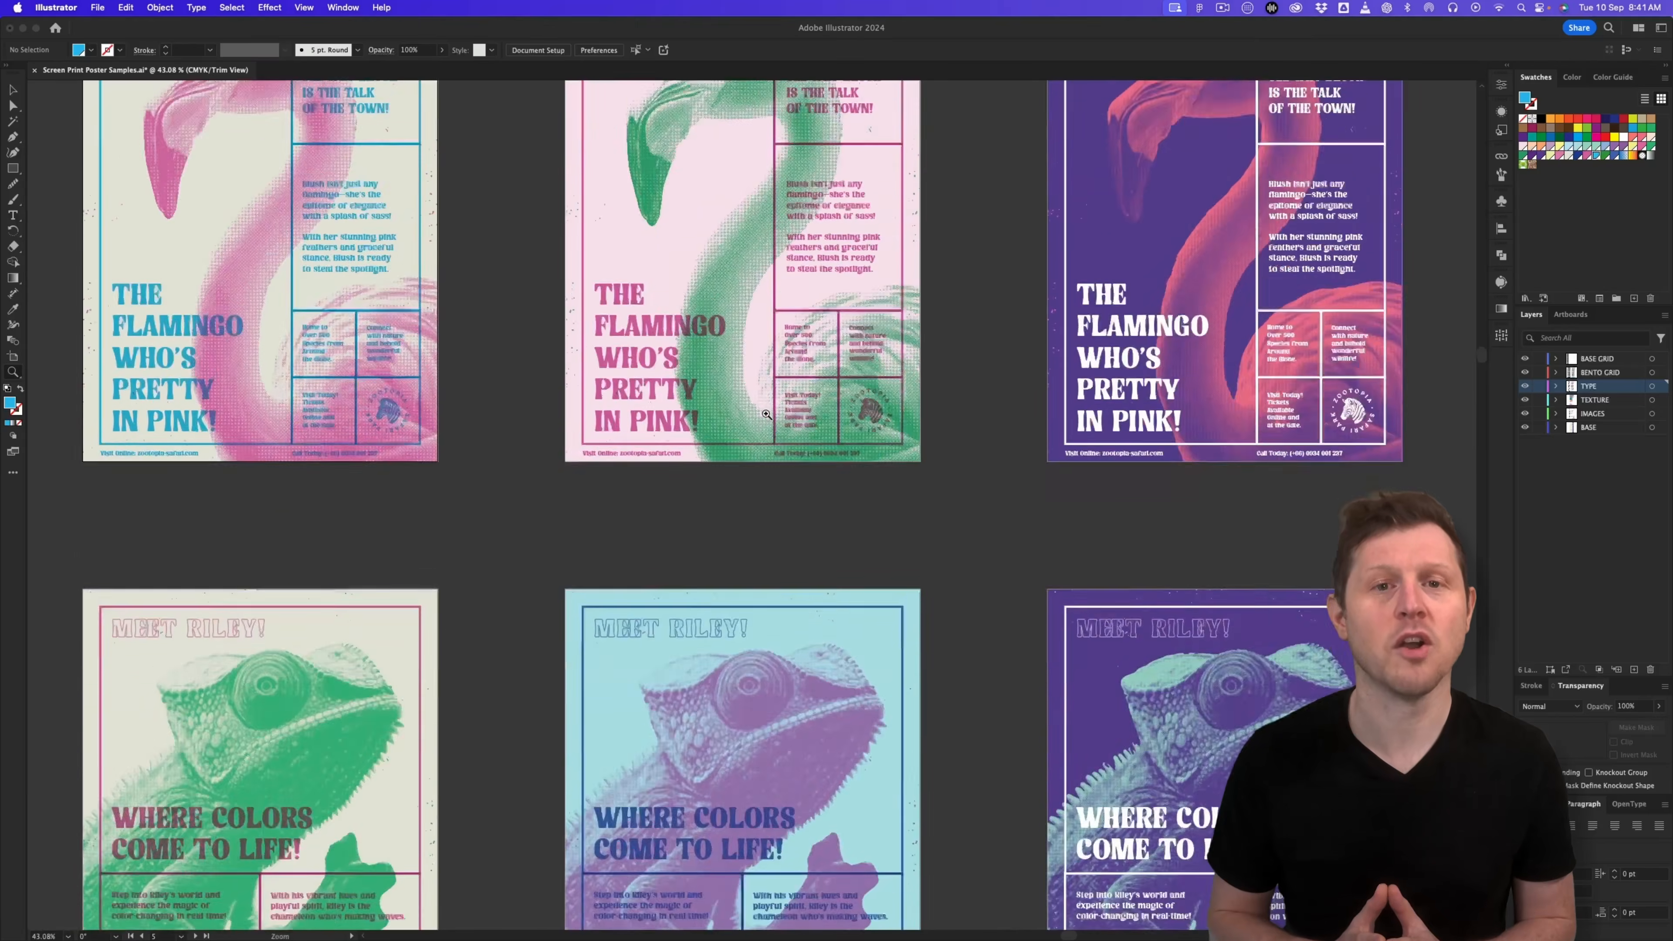
Step: Browse the finished animal posters, comparing the three colour versions of the flamingo, chameleon, gorilla and leopard designs
{"action": "scroll", "coordinate": [766, 414], "scroll_direction": "down", "scroll_amount": 10}
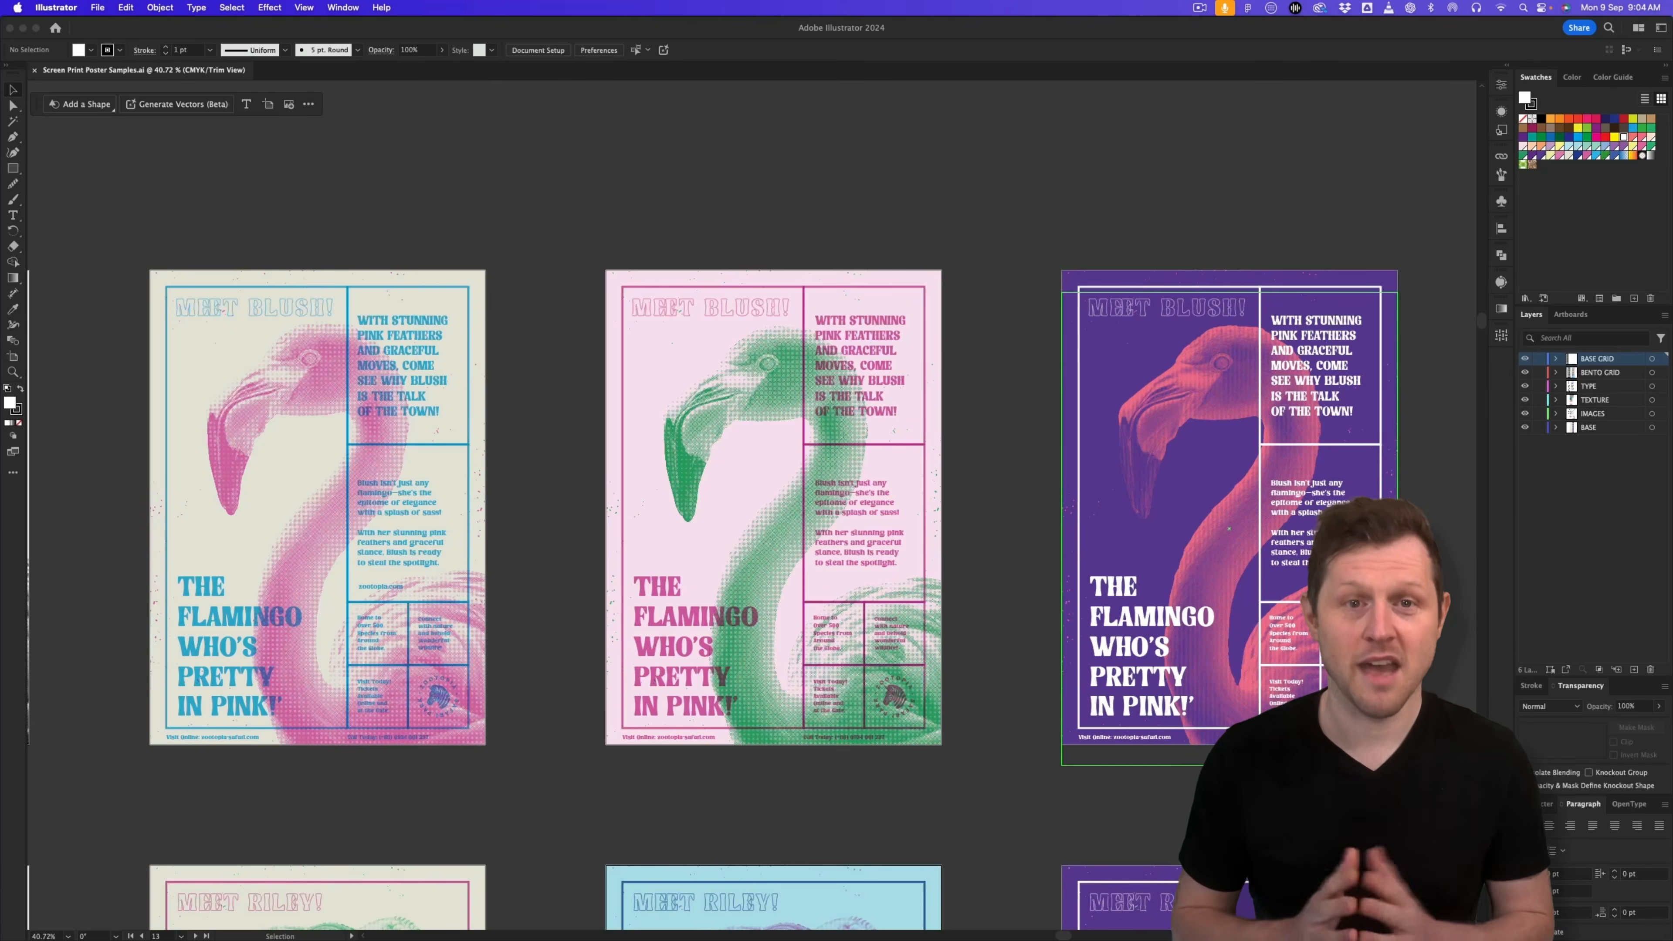
{"action": "scroll", "coordinate": [1400, 469], "scroll_direction": "down", "scroll_amount": 10}
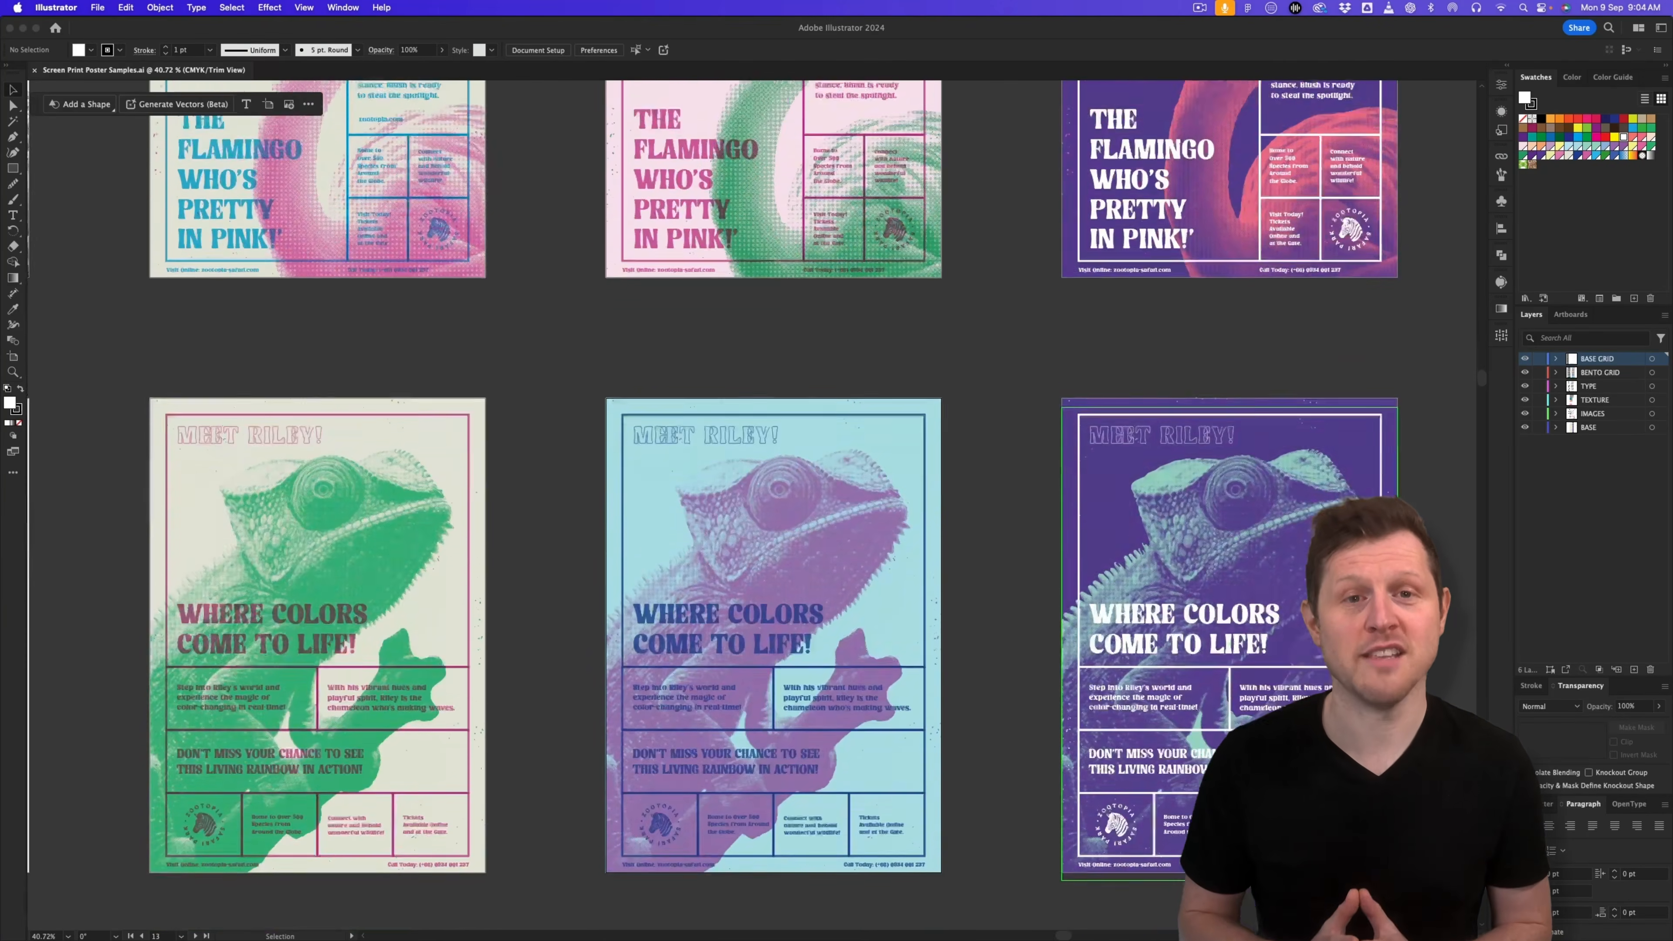
{"action": "scroll", "coordinate": [1400, 469], "scroll_direction": "down", "scroll_amount": 14}
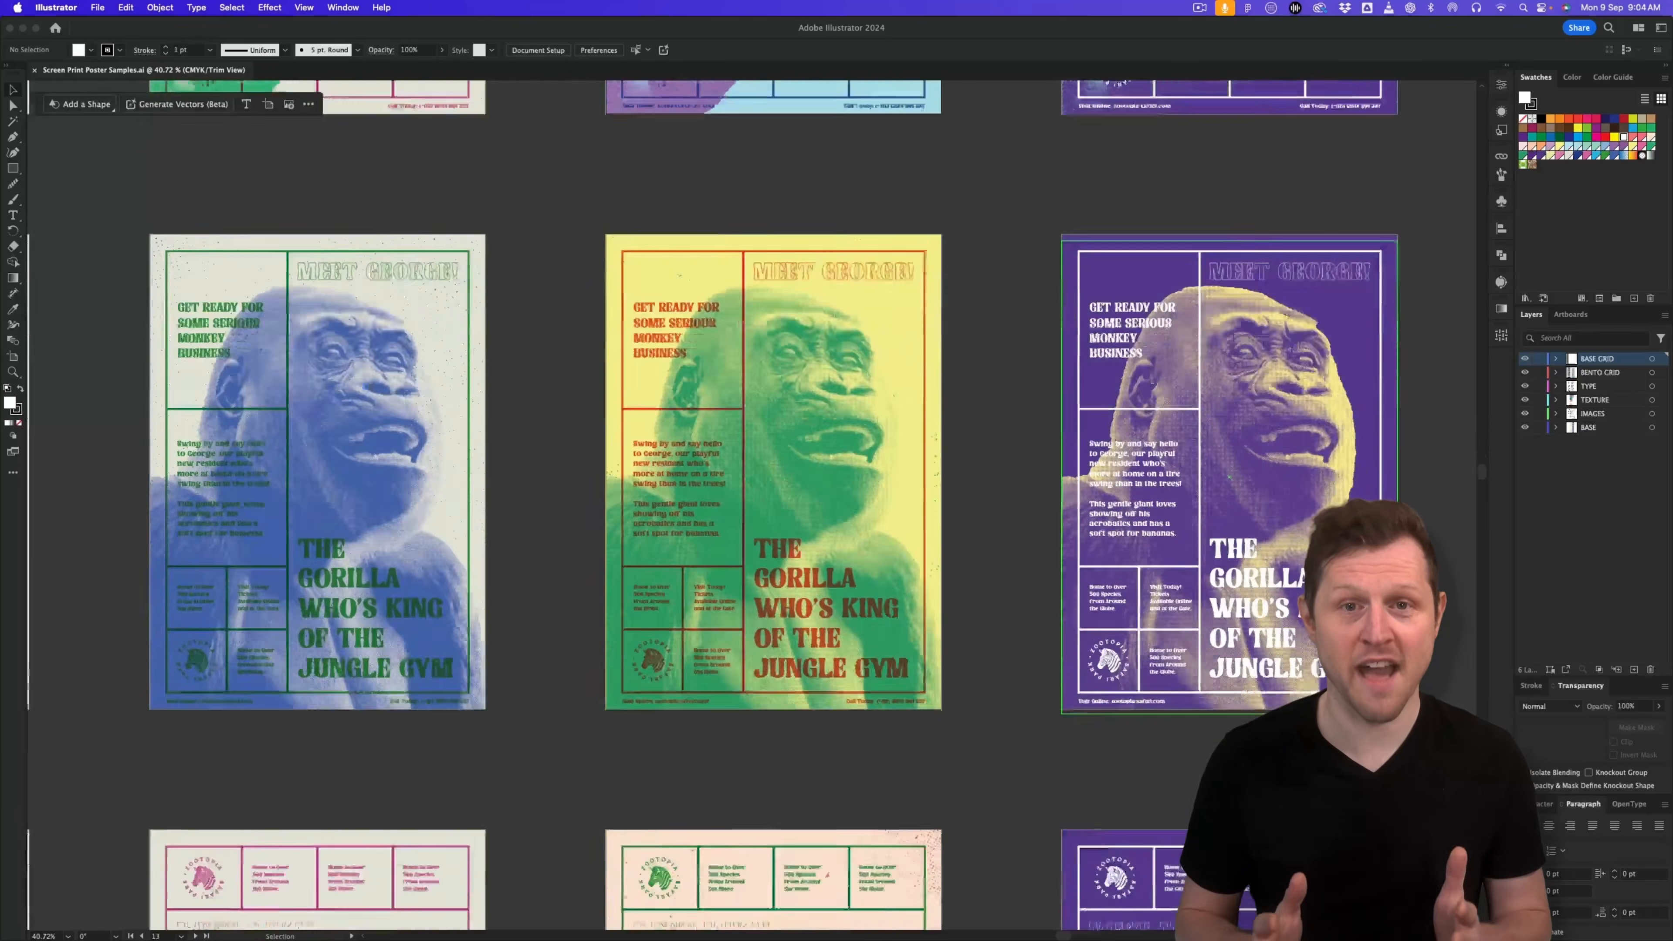
{"action": "scroll", "coordinate": [771, 507], "scroll_direction": "down", "scroll_amount": 14}
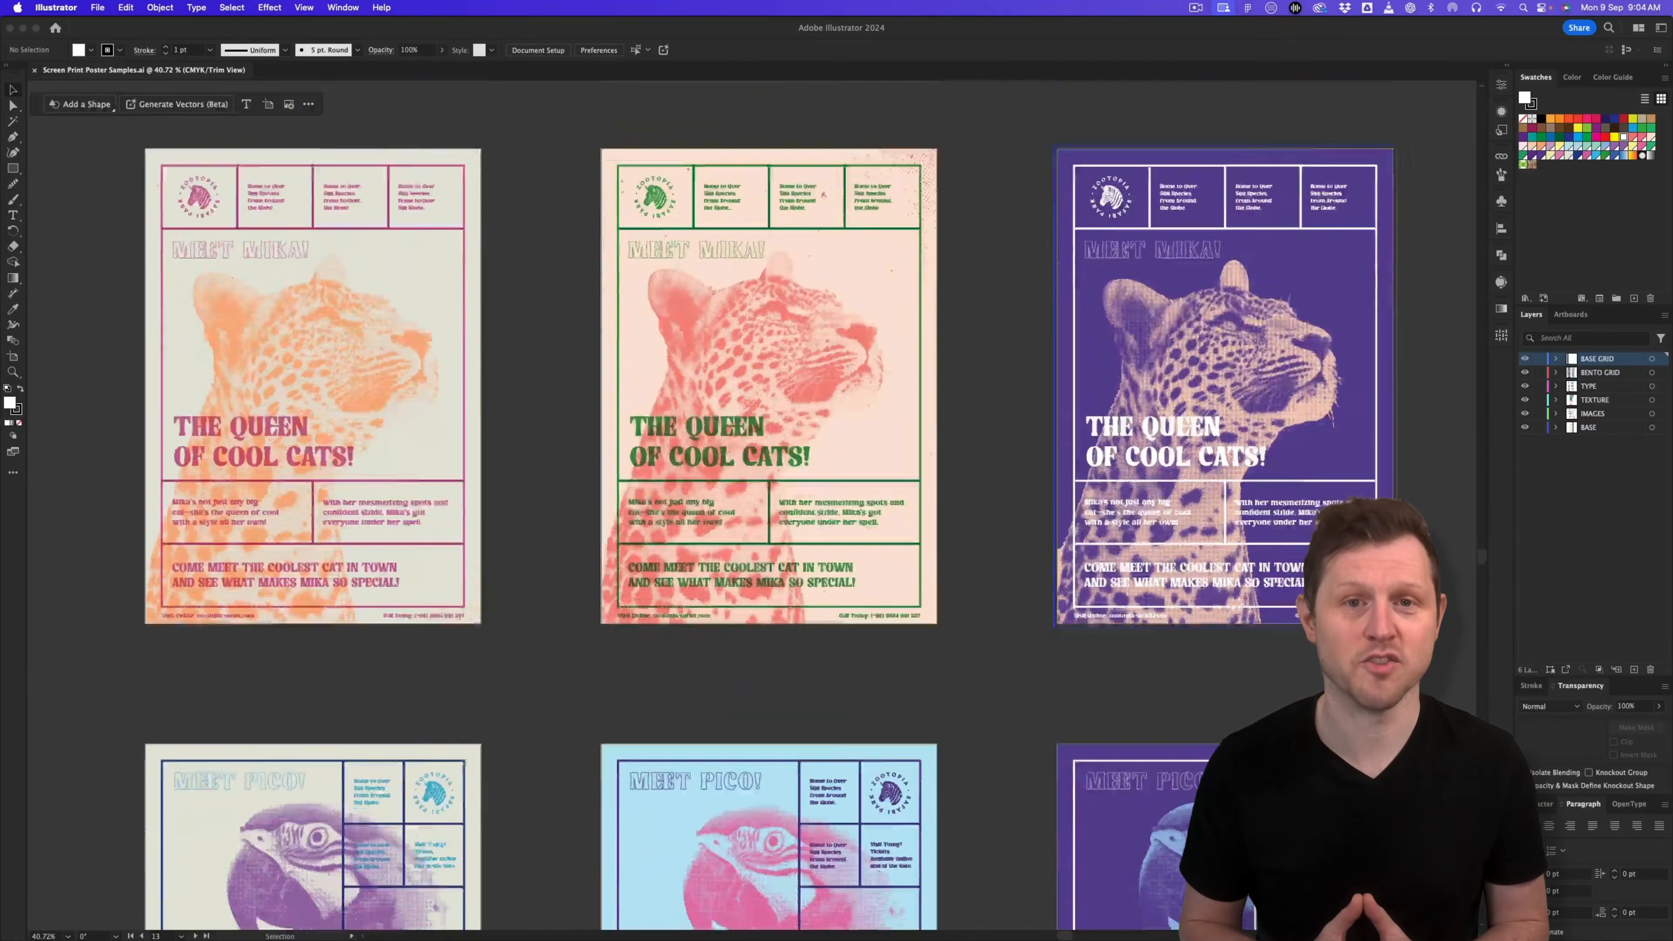
{"action": "scroll", "coordinate": [1419, 509], "scroll_direction": "down", "scroll_amount": 15}
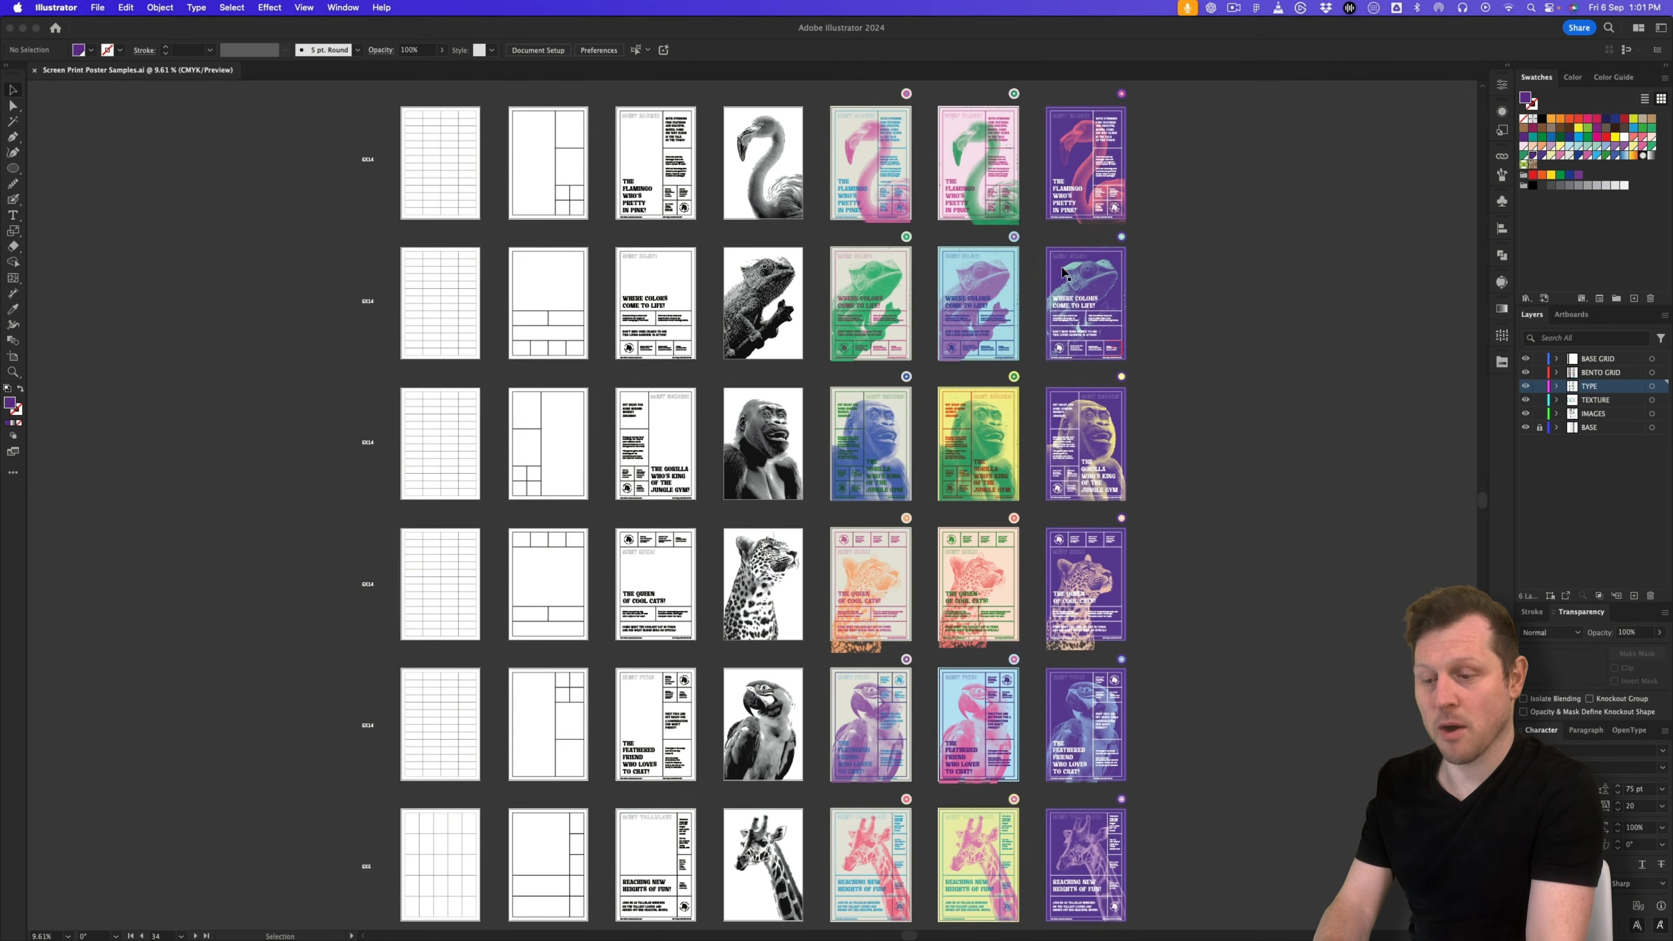
Step: Preview the flamingo and chameleon colour posters in Trim View so artwork outside the artboards is hidden
{"action": "left_click_drag", "start_coordinate": [912, 224], "coordinate": [920, 593]}
{"action": "left_click_drag", "start_coordinate": [1061, 779], "coordinate": [1084, 748]}
{"action": "left_click", "coordinate": [304, 8]}
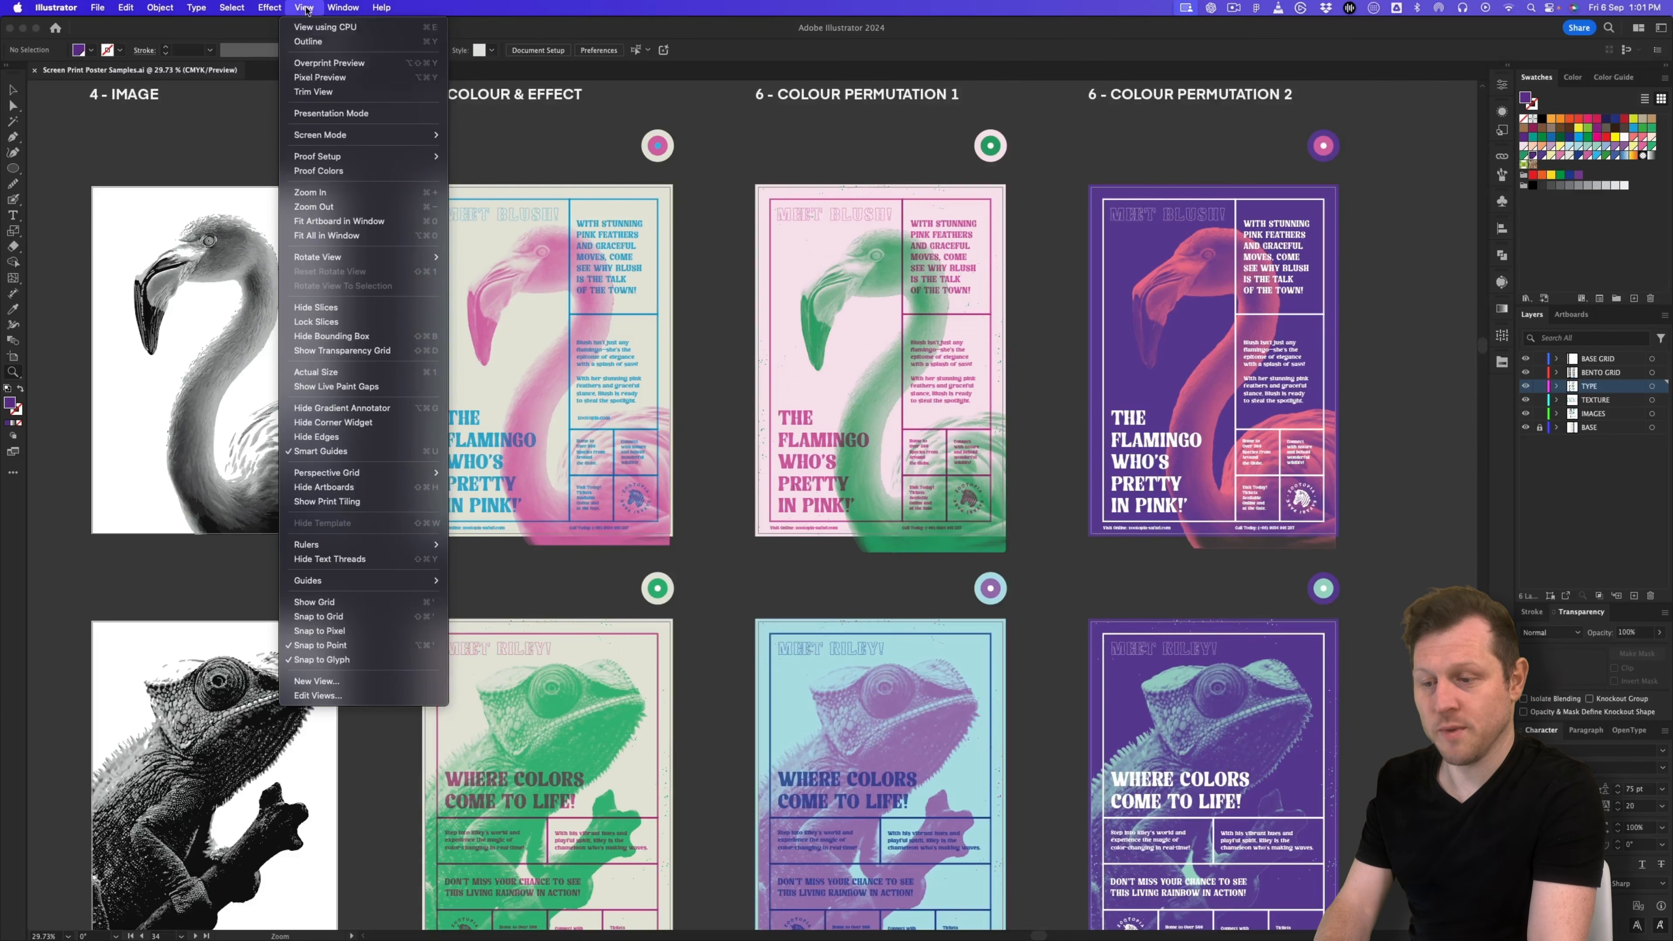
{"action": "left_click", "coordinate": [312, 91]}
Step: Examine the colour permutations of the chameleon, gorilla, leopard, parrot and giraffe posters
{"action": "left_click_drag", "start_coordinate": [1024, 652], "coordinate": [999, 460]}
{"action": "left_click_drag", "start_coordinate": [1008, 726], "coordinate": [995, 660]}
{"action": "left_click_drag", "start_coordinate": [787, 622], "coordinate": [1005, 793]}
{"action": "left_click_drag", "start_coordinate": [1006, 793], "coordinate": [959, 503]}
{"action": "scroll", "coordinate": [959, 503], "scroll_direction": "down", "scroll_amount": 5}
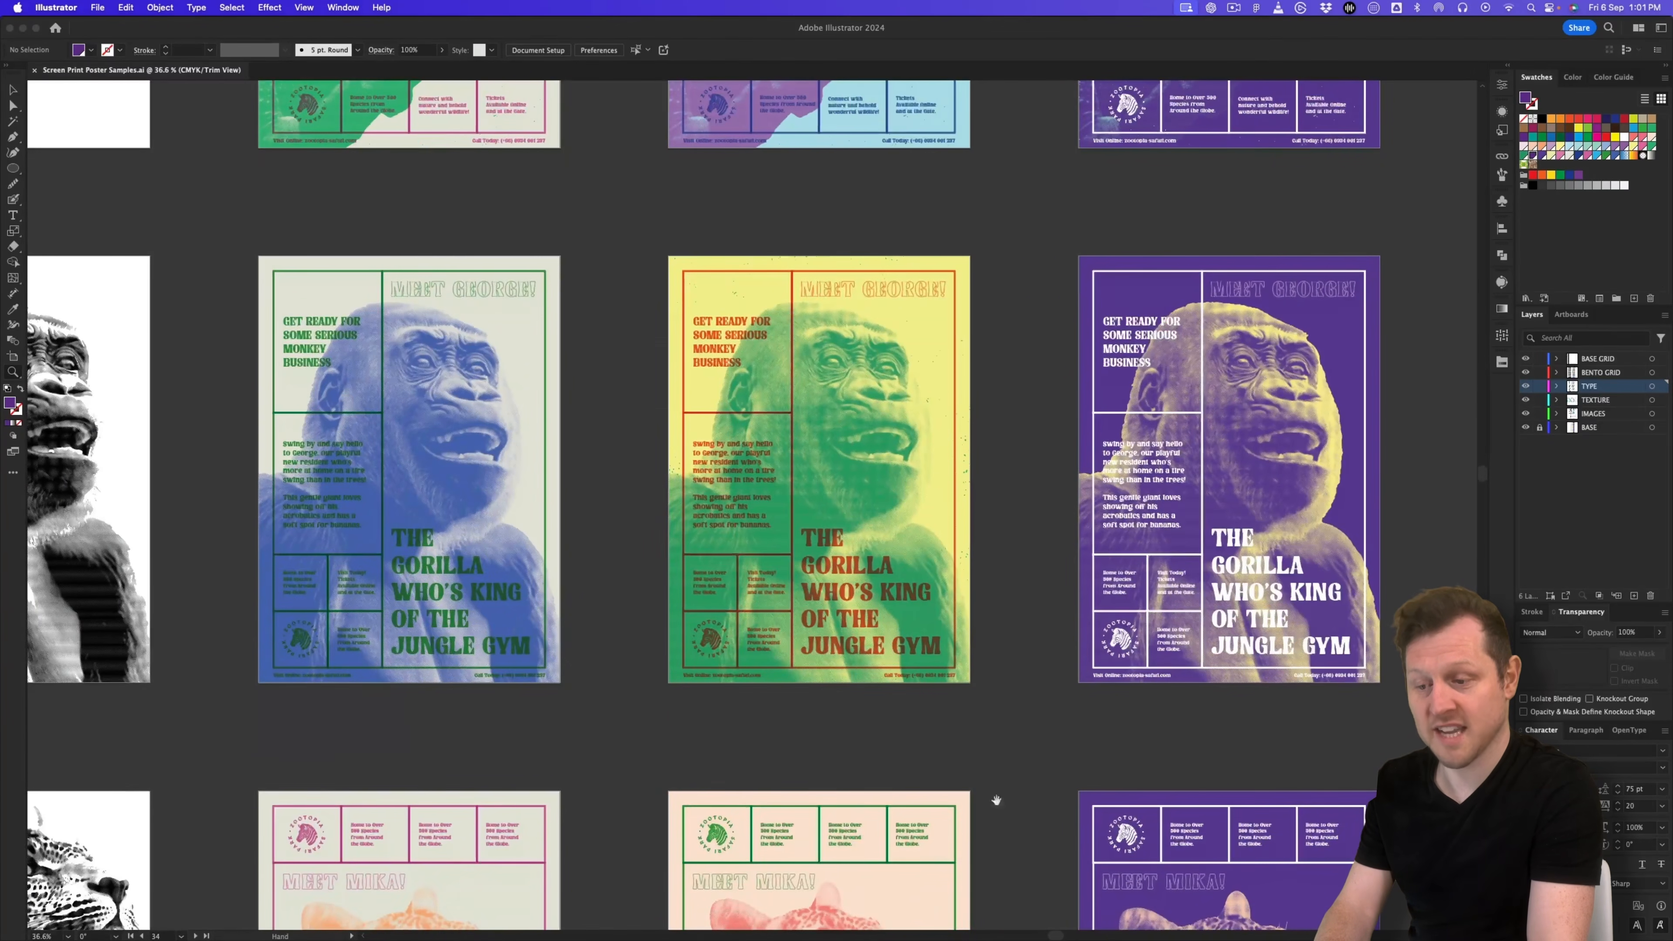
{"action": "left_click_drag", "start_coordinate": [990, 855], "coordinate": [977, 367]}
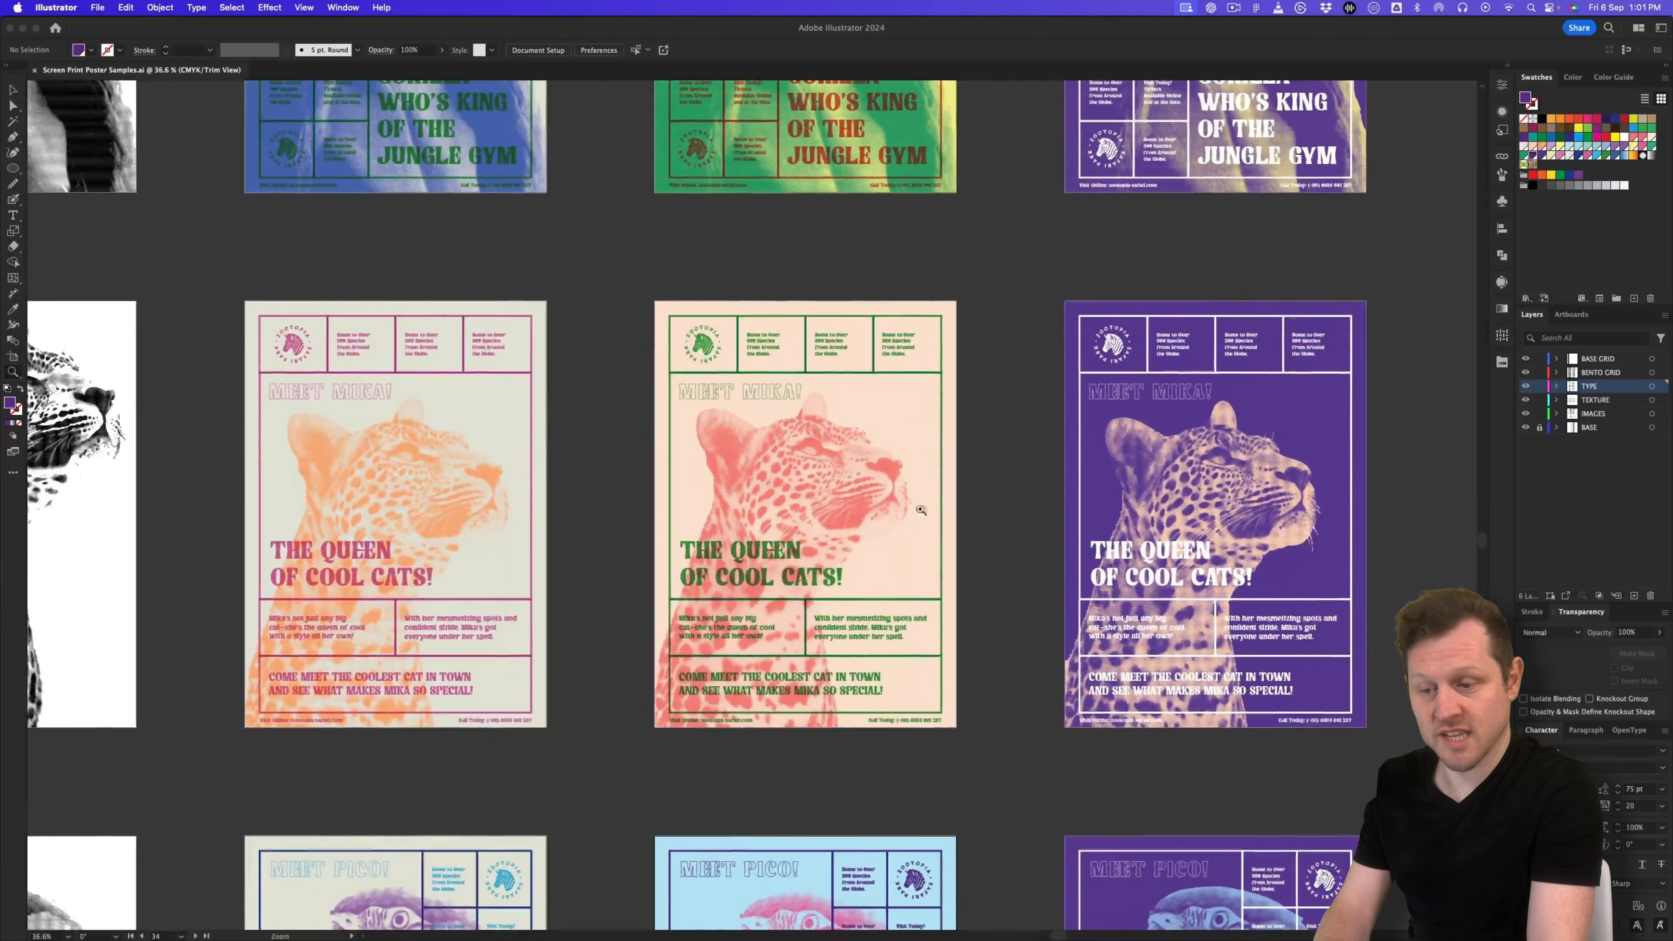
{"action": "scroll", "coordinate": [874, 727], "scroll_direction": "down", "scroll_amount": 8}
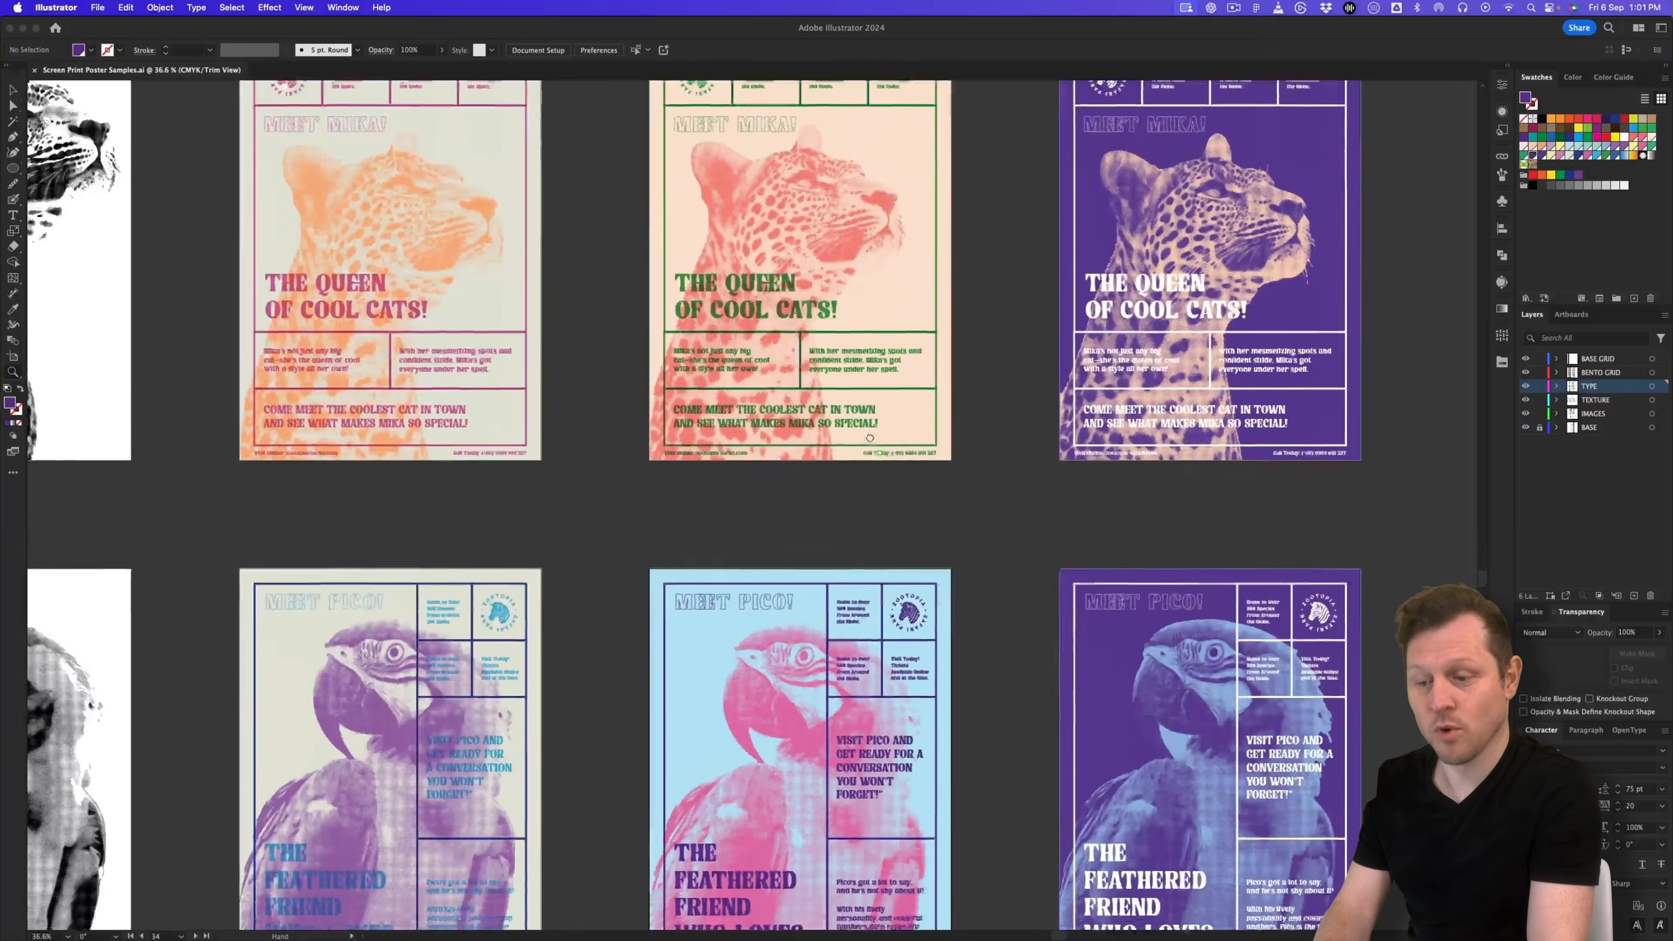
{"action": "scroll", "coordinate": [935, 653], "scroll_direction": "down", "scroll_amount": 8}
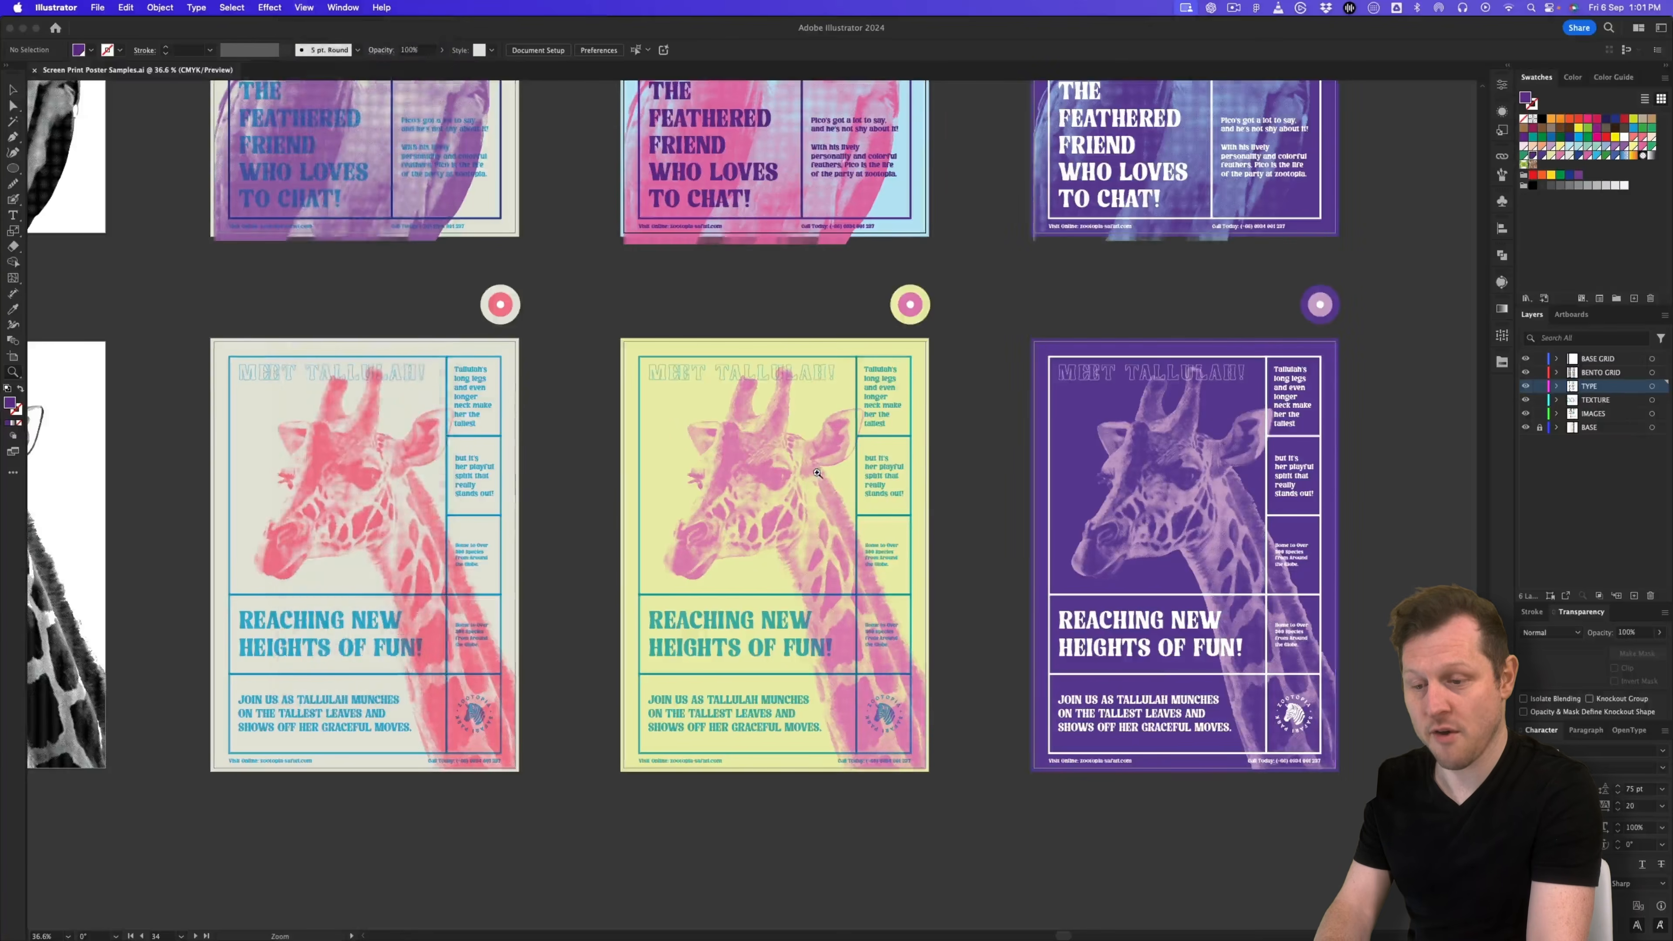
{"action": "left_click_drag", "start_coordinate": [793, 489], "coordinate": [824, 489]}
{"action": "left_click_drag", "start_coordinate": [848, 273], "coordinate": [865, 614]}
{"action": "scroll", "coordinate": [951, 594], "scroll_direction": "up", "scroll_amount": 6}
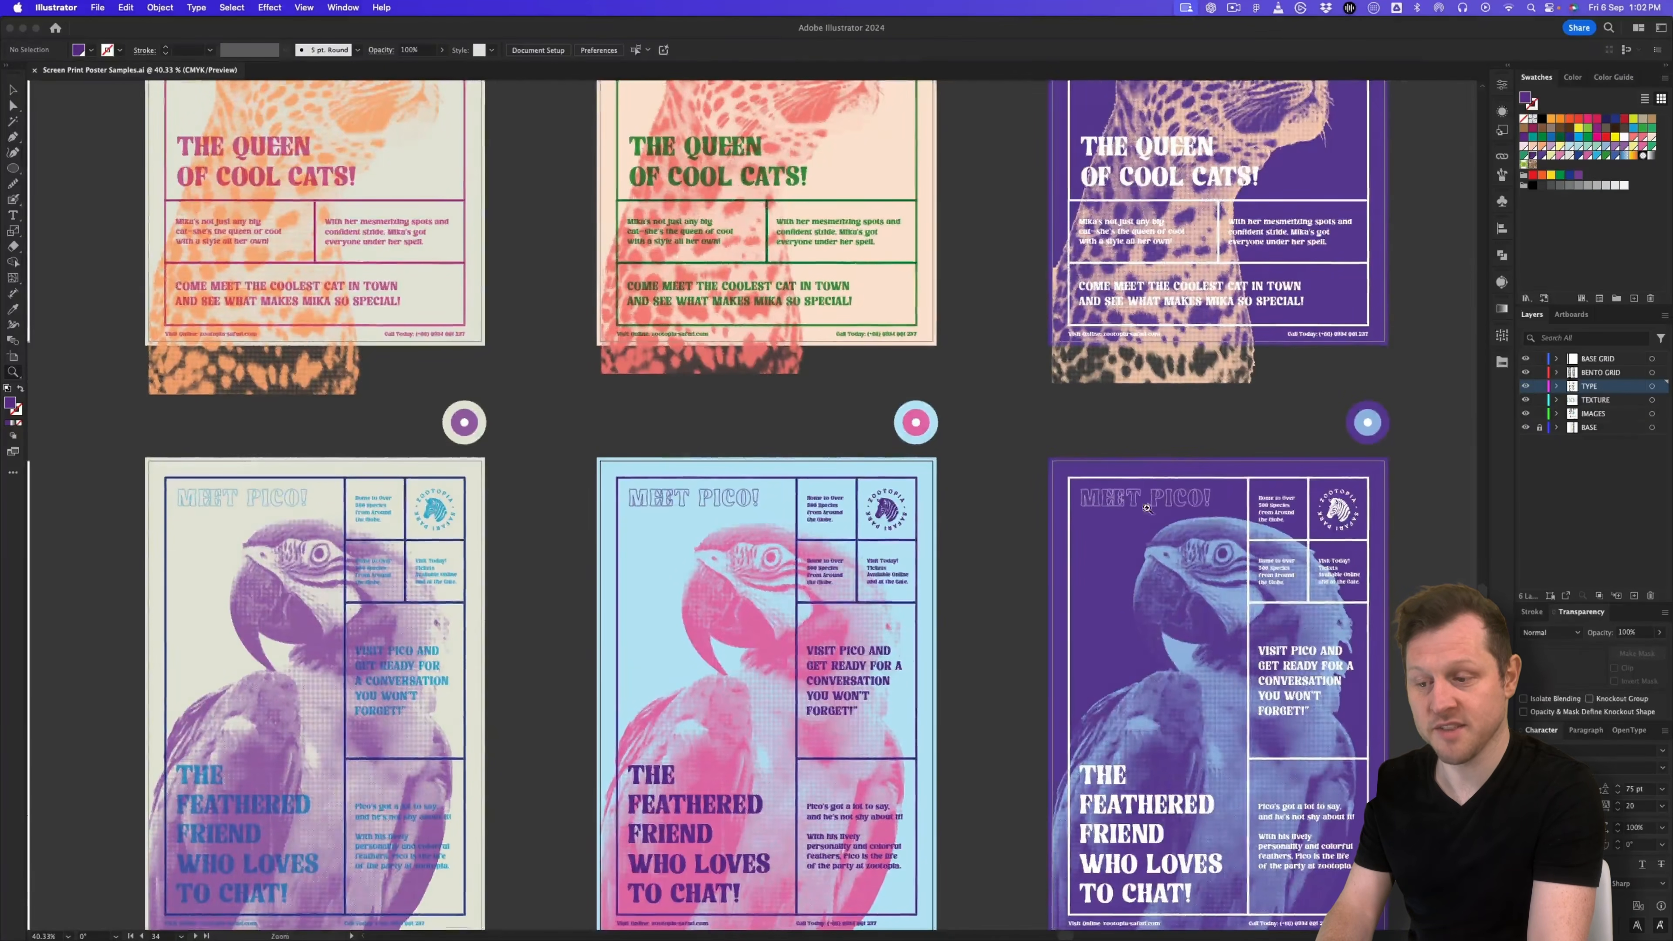
{"action": "scroll", "coordinate": [840, 226], "scroll_direction": "up", "scroll_amount": 8}
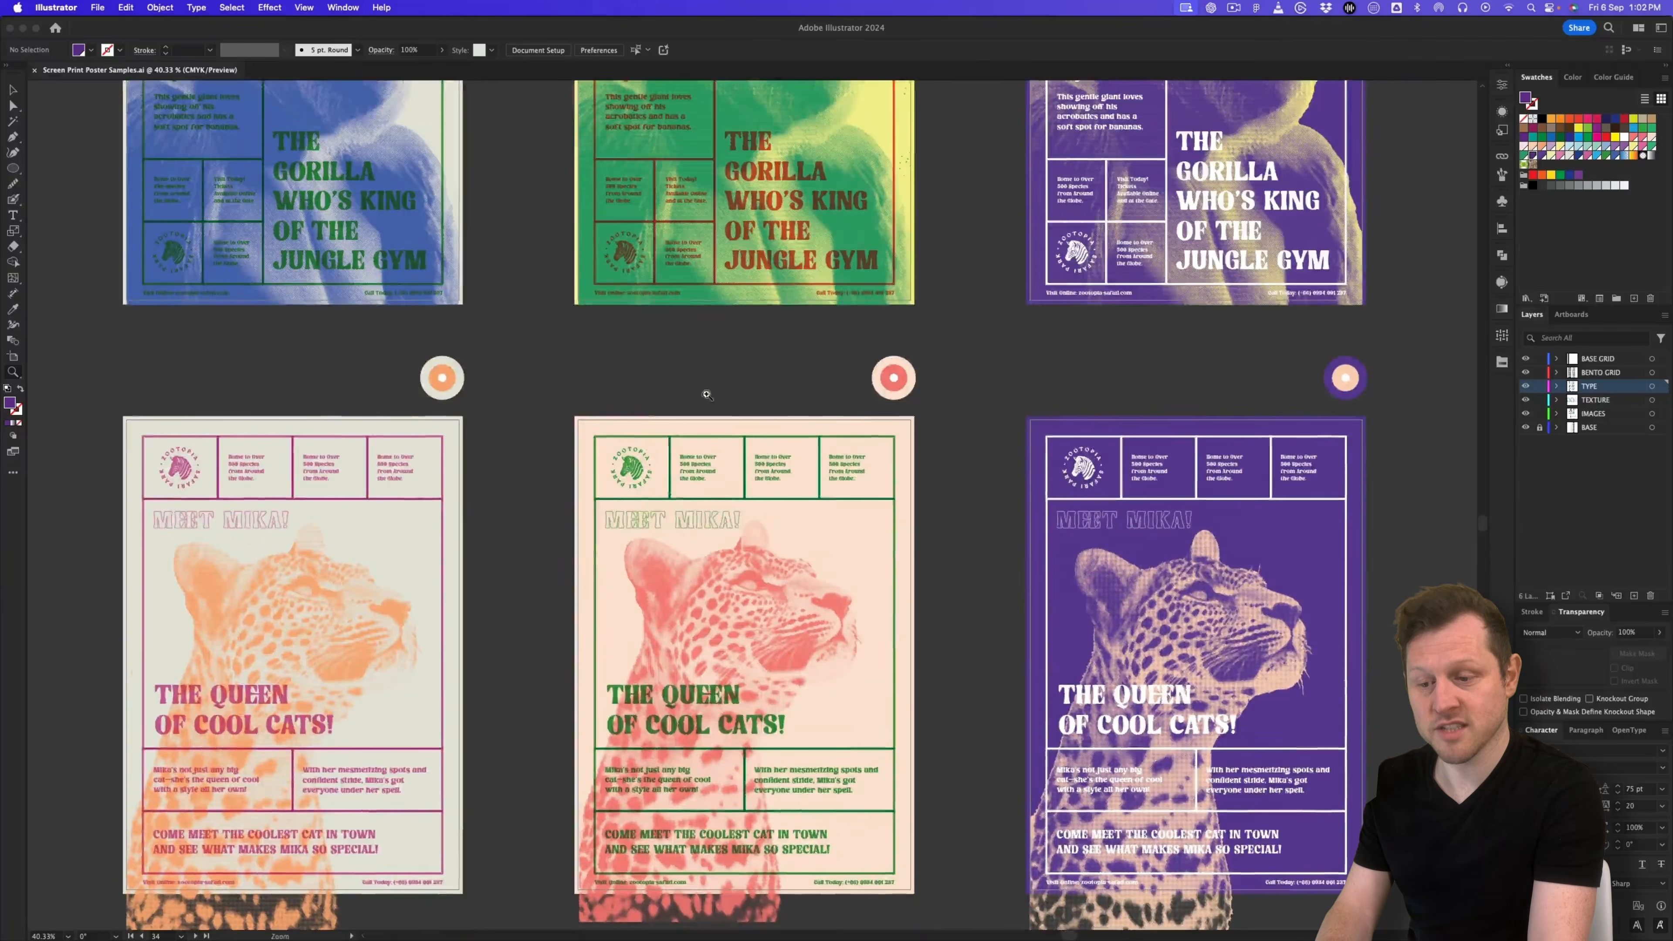
Step: Review the black-and-white type and image stages of the posters, from the leopard row up to the flamingo row
{"action": "scroll", "coordinate": [360, 528], "scroll_direction": "left", "scroll_amount": 15}
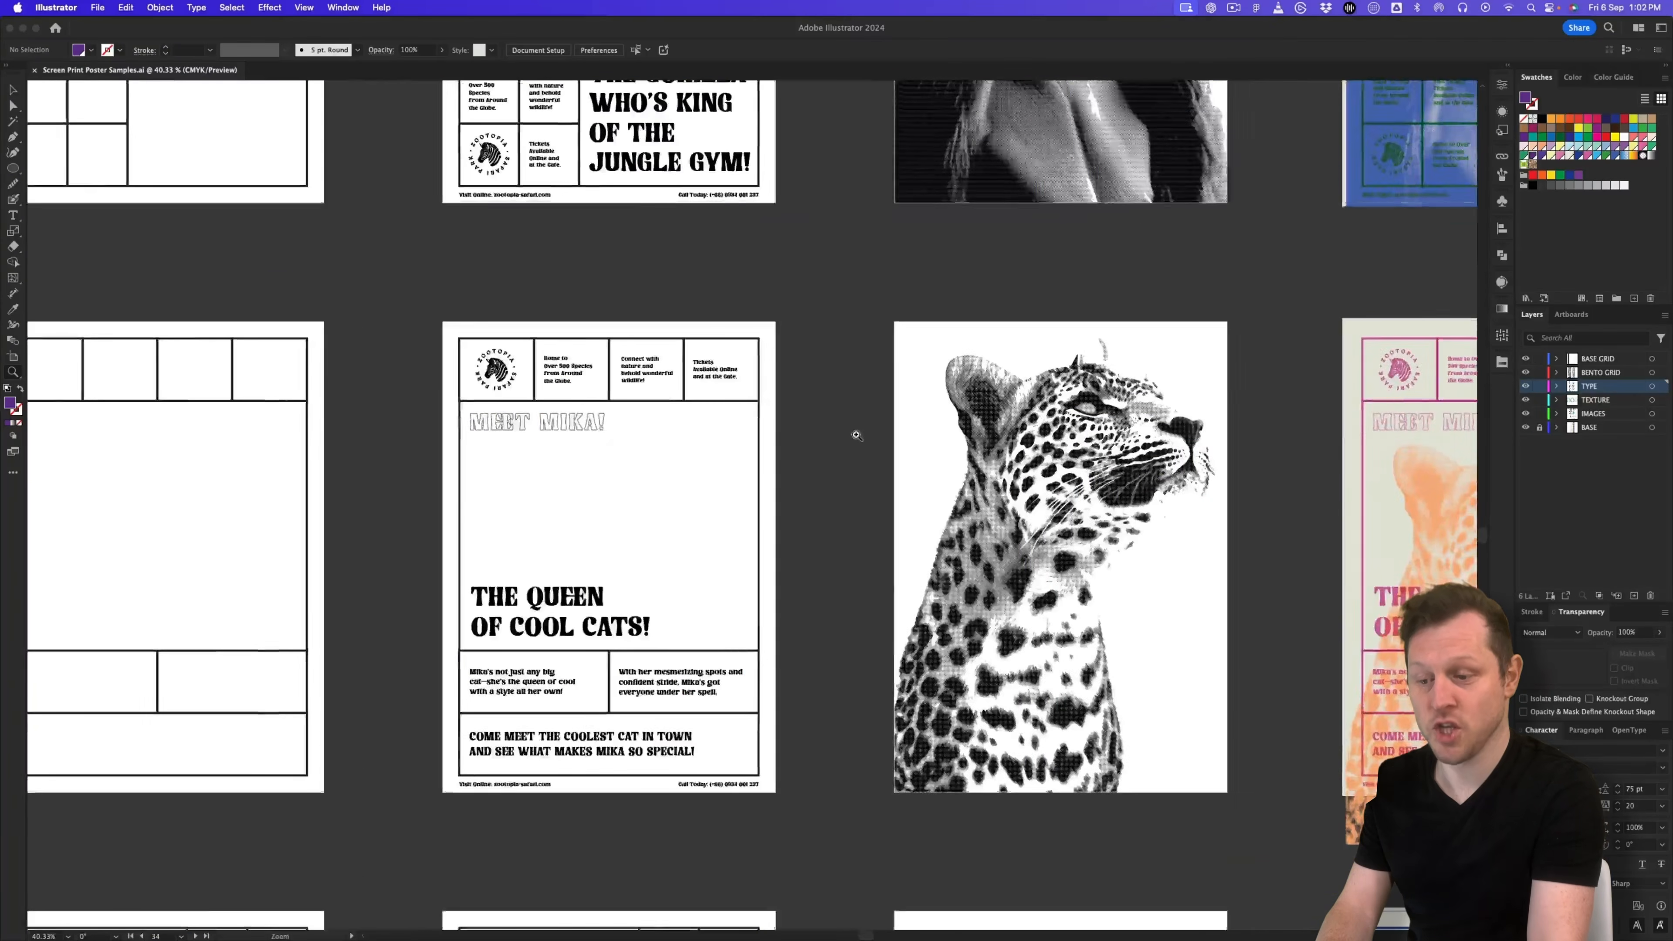
{"action": "scroll", "coordinate": [710, 391], "scroll_direction": "down", "scroll_amount": 2}
{"action": "scroll", "coordinate": [710, 391], "scroll_direction": "up", "scroll_amount": 4}
{"action": "scroll", "coordinate": [709, 391], "scroll_direction": "left", "scroll_amount": 4}
{"action": "scroll", "coordinate": [735, 392], "scroll_direction": "down", "scroll_amount": 1}
{"action": "scroll", "coordinate": [735, 392], "scroll_direction": "up", "scroll_amount": 8}
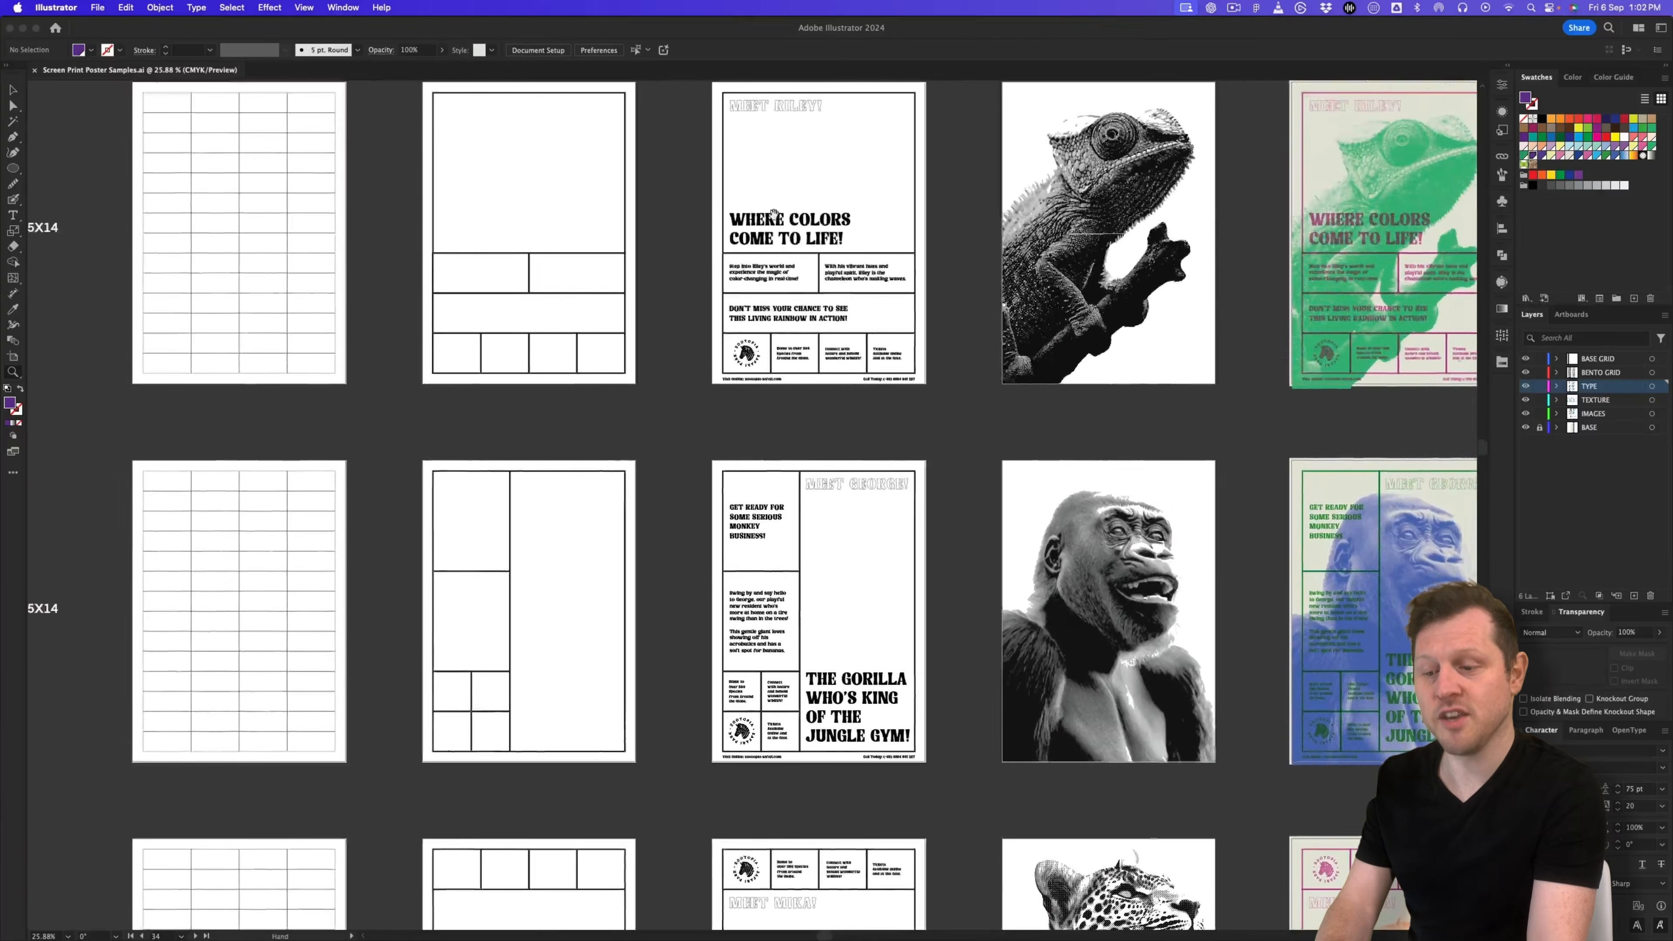
{"action": "scroll", "coordinate": [779, 500], "scroll_direction": "up", "scroll_amount": 5}
{"action": "scroll", "coordinate": [777, 359], "scroll_direction": "up", "scroll_amount": 3}
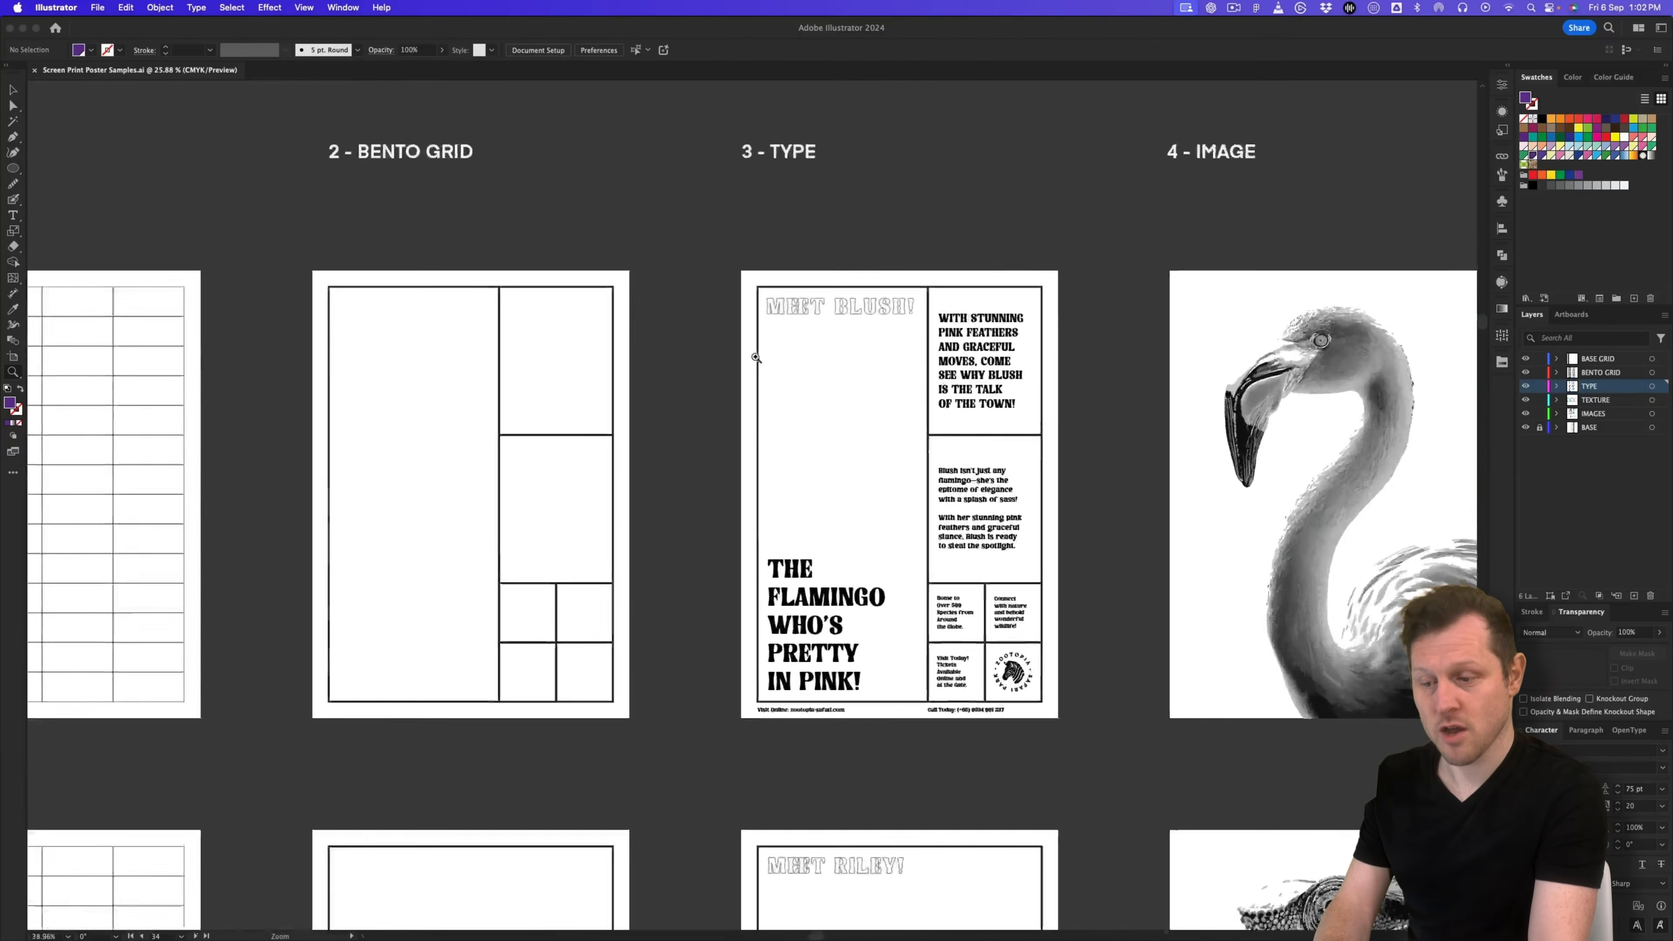
Step: Compare each bento grid with its type layout for the flamingo, chameleon, gorilla and leopard posters
{"action": "scroll", "coordinate": [777, 358], "scroll_direction": "down", "scroll_amount": 1}
{"action": "scroll", "coordinate": [777, 358], "scroll_direction": "left", "scroll_amount": 1}
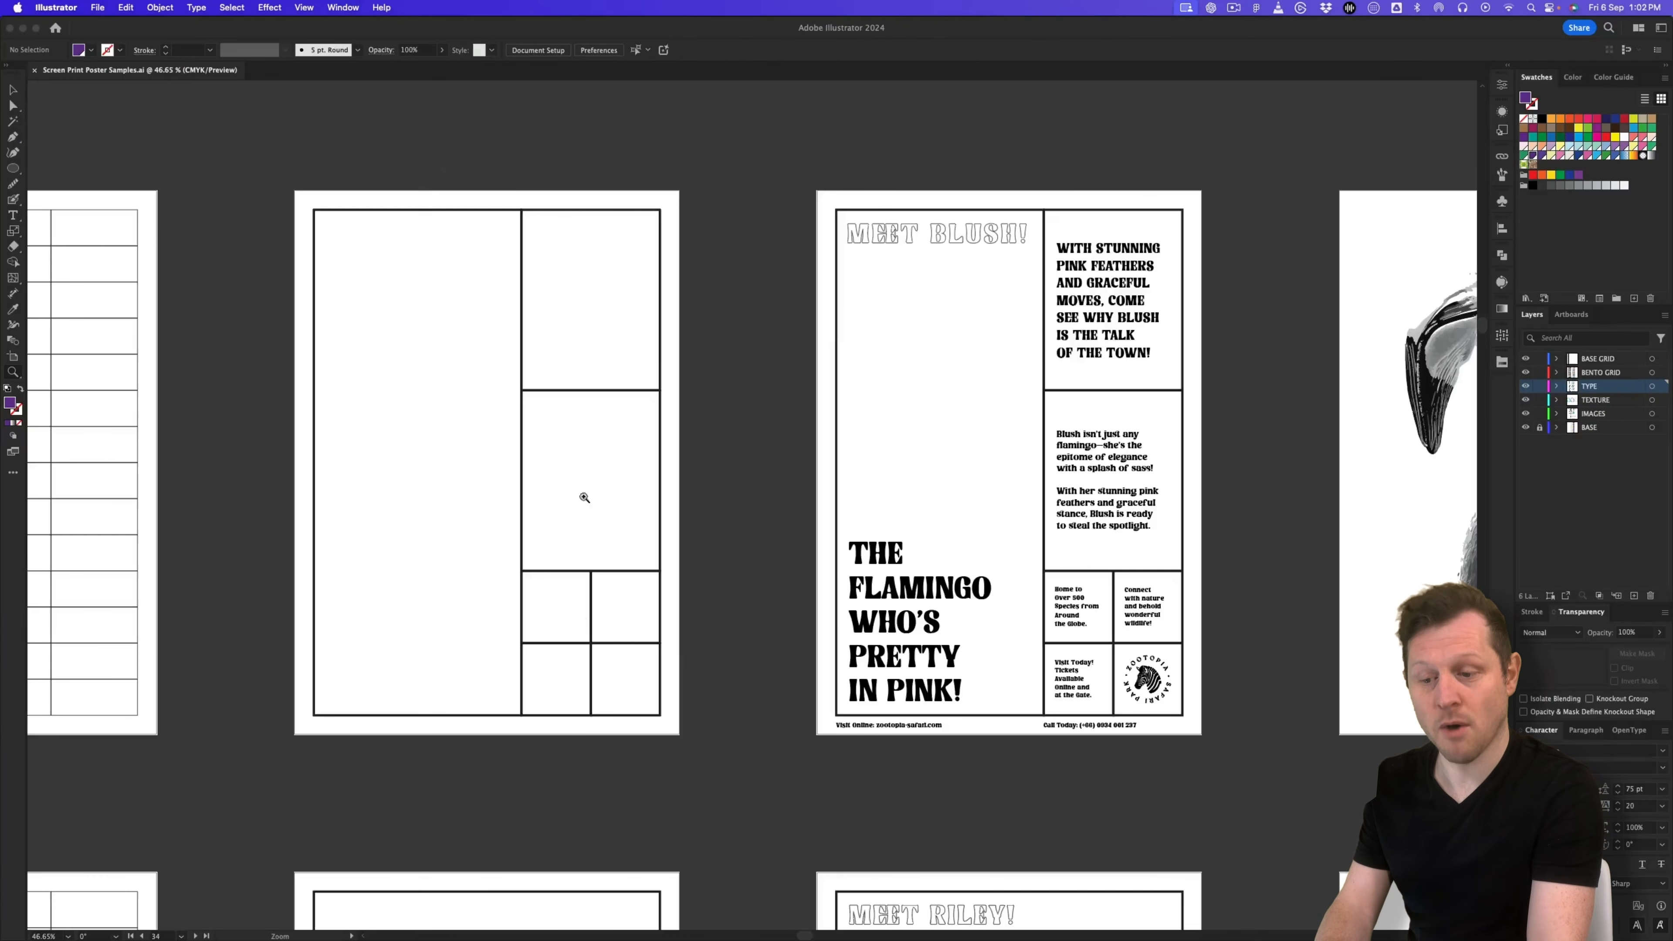
{"action": "scroll", "coordinate": [955, 576], "scroll_direction": "down", "scroll_amount": 10}
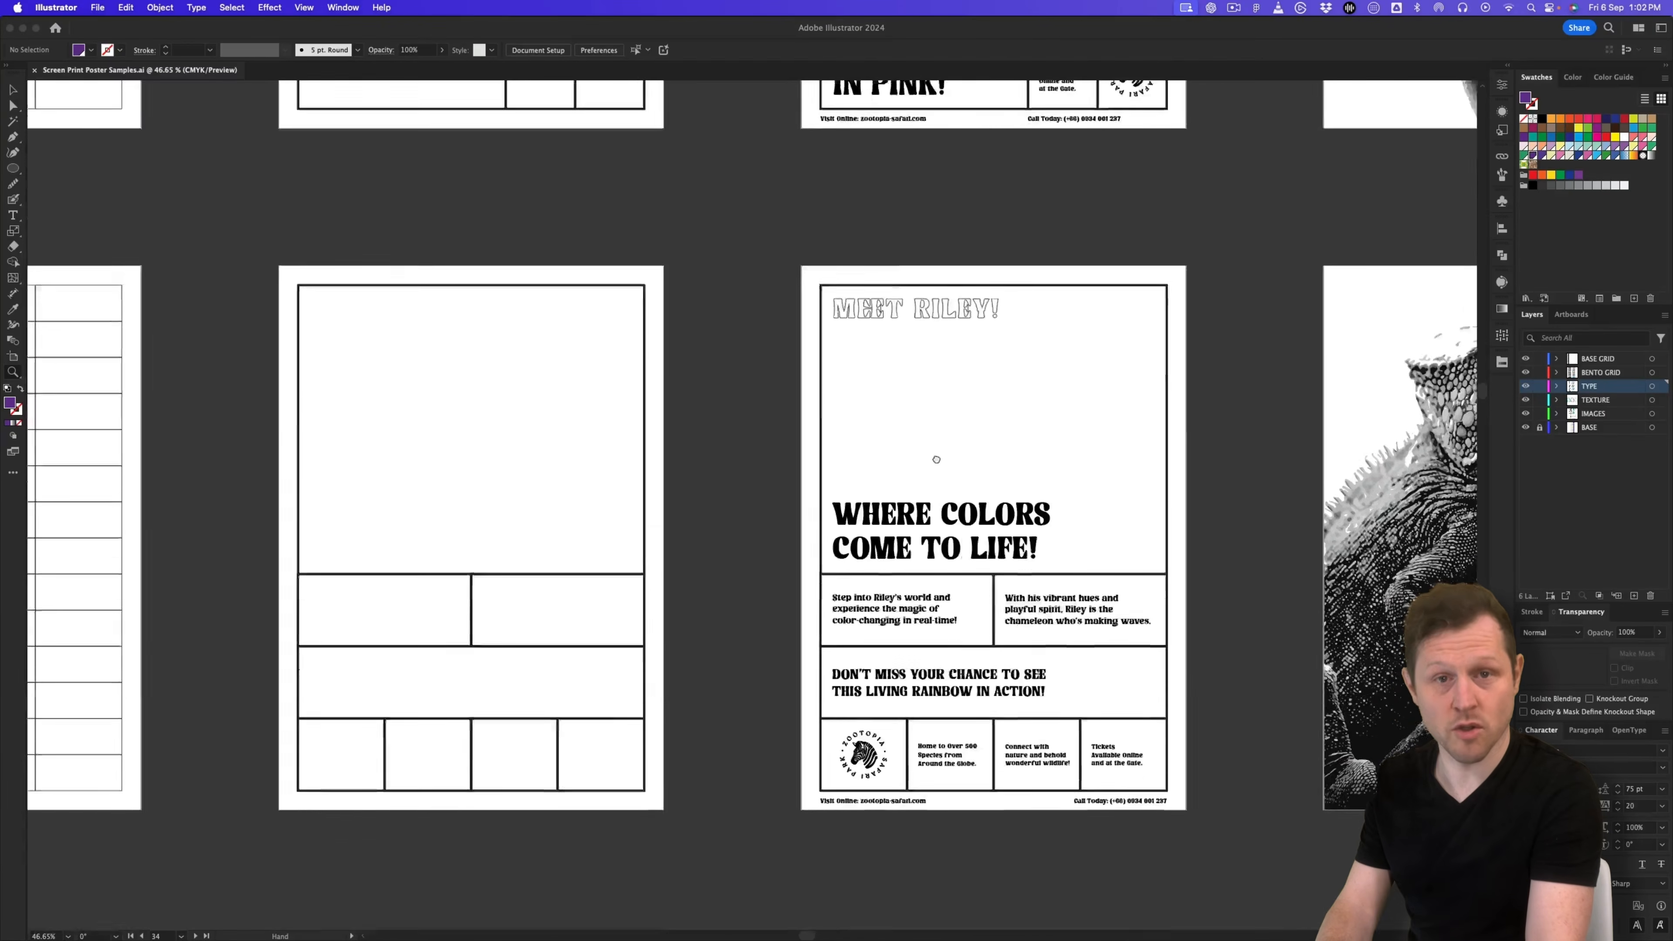
{"action": "scroll", "coordinate": [909, 802], "scroll_direction": "down", "scroll_amount": 10}
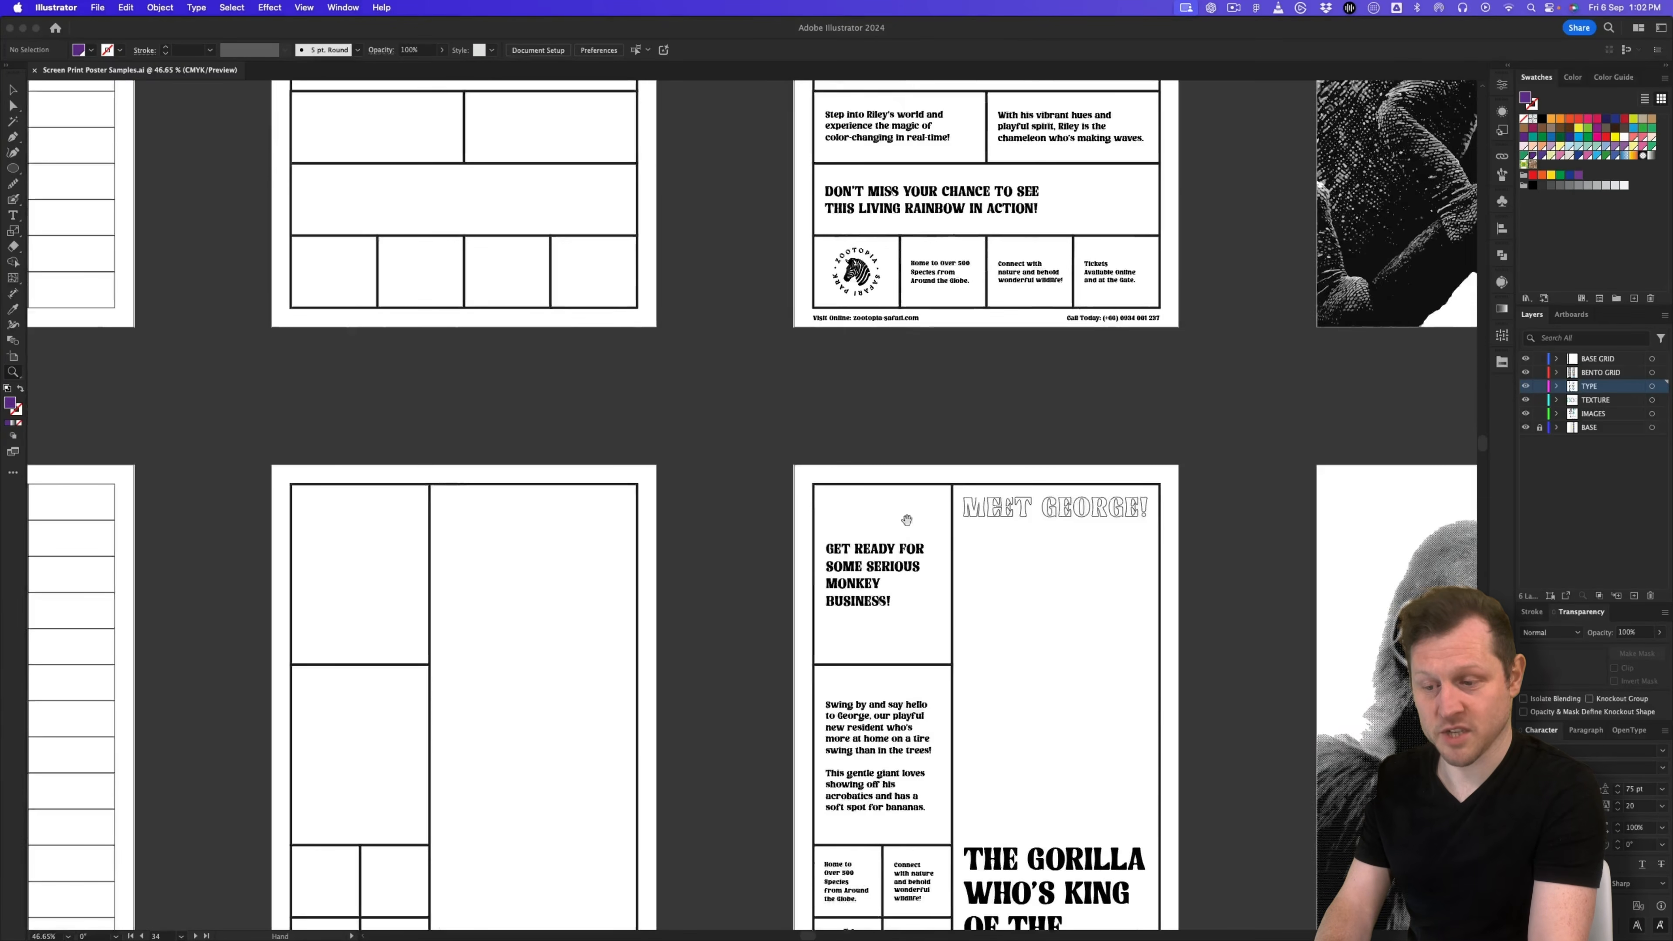
{"action": "key", "text": "z"}
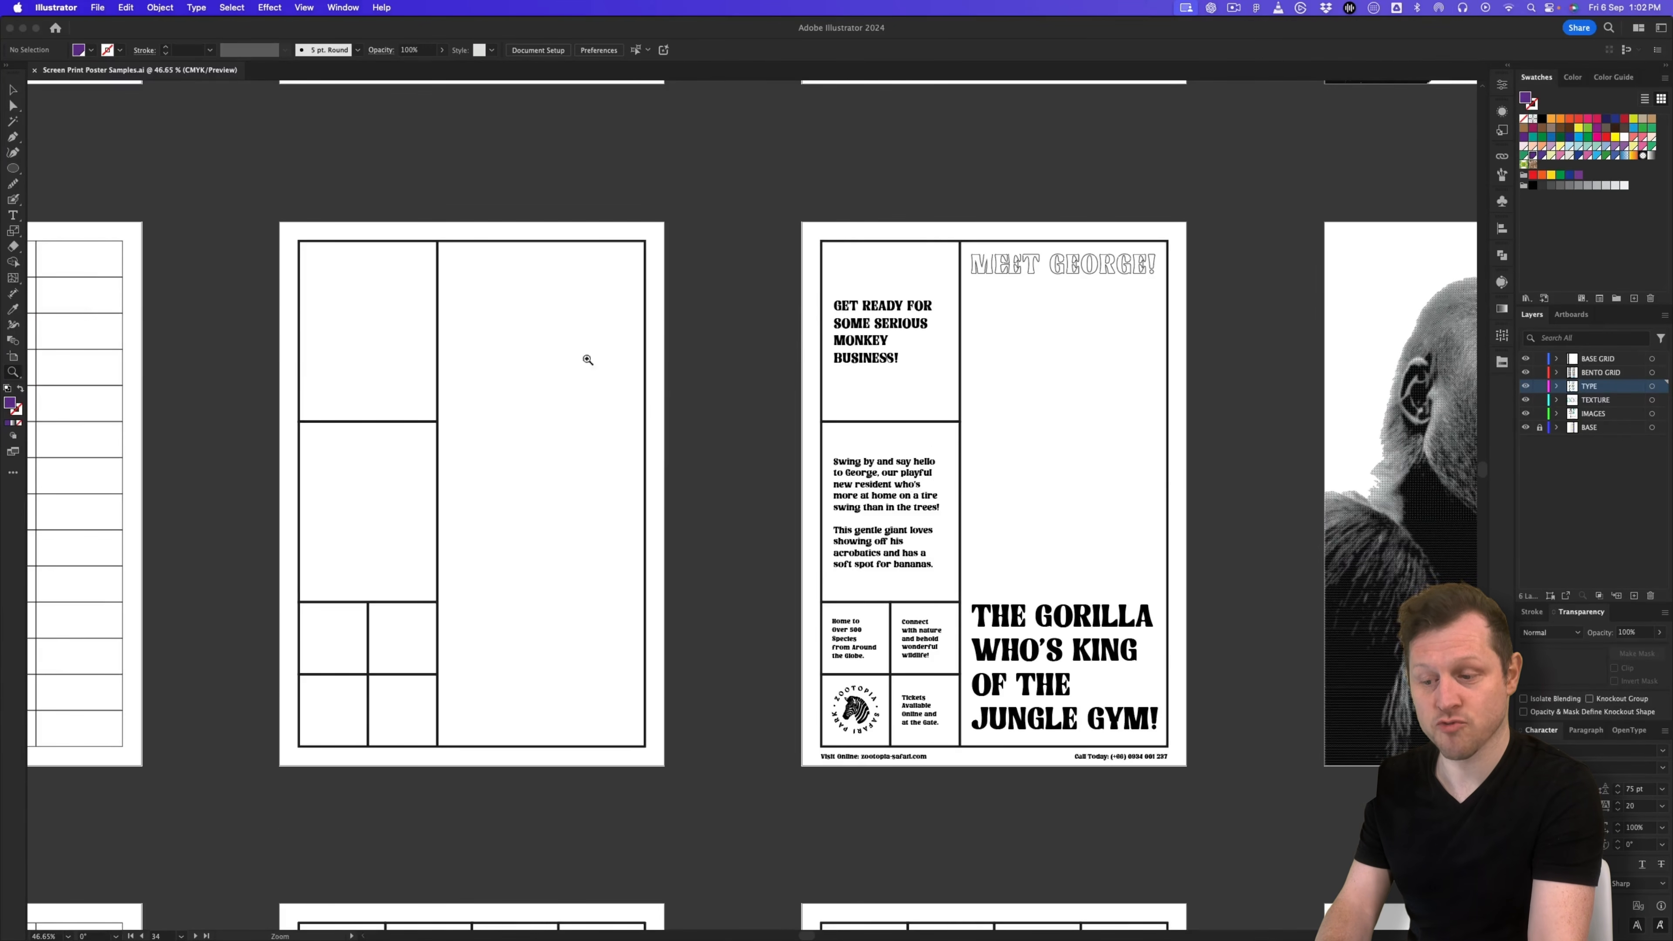
{"action": "scroll", "coordinate": [938, 486], "scroll_direction": "down", "scroll_amount": 10}
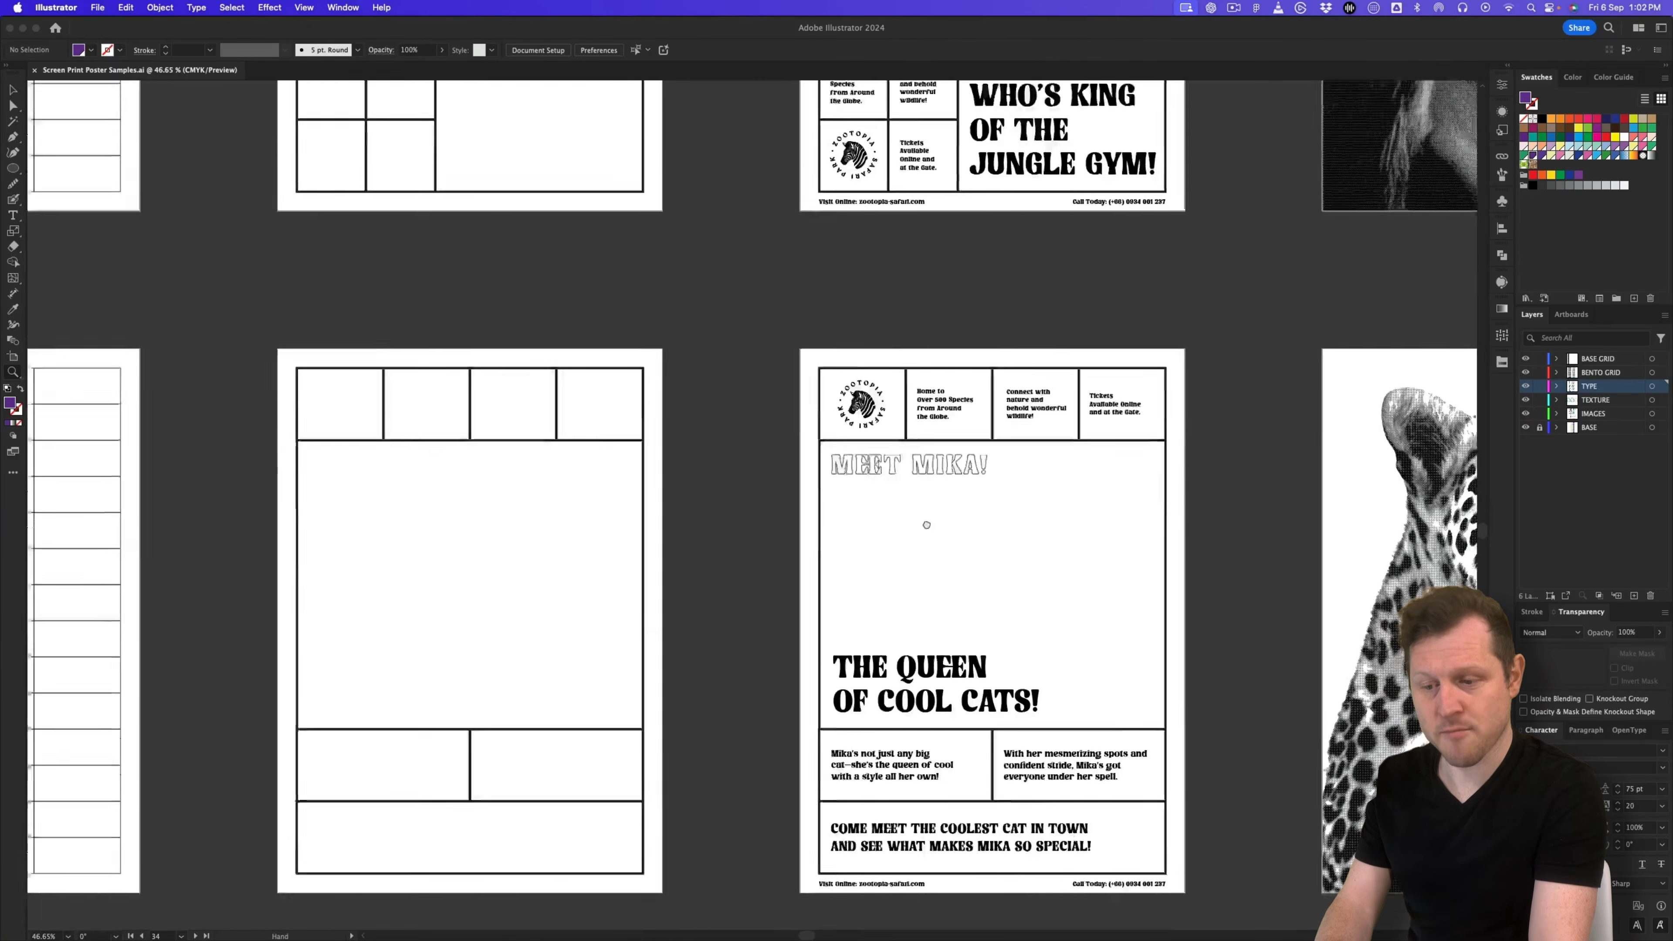
Step: Show the guides and compare how the leopard poster's layout, image and colour stages align to the grid
{"action": "left_click_drag", "start_coordinate": [1006, 439], "coordinate": [947, 460]}
{"action": "key", "text": "super+;"}
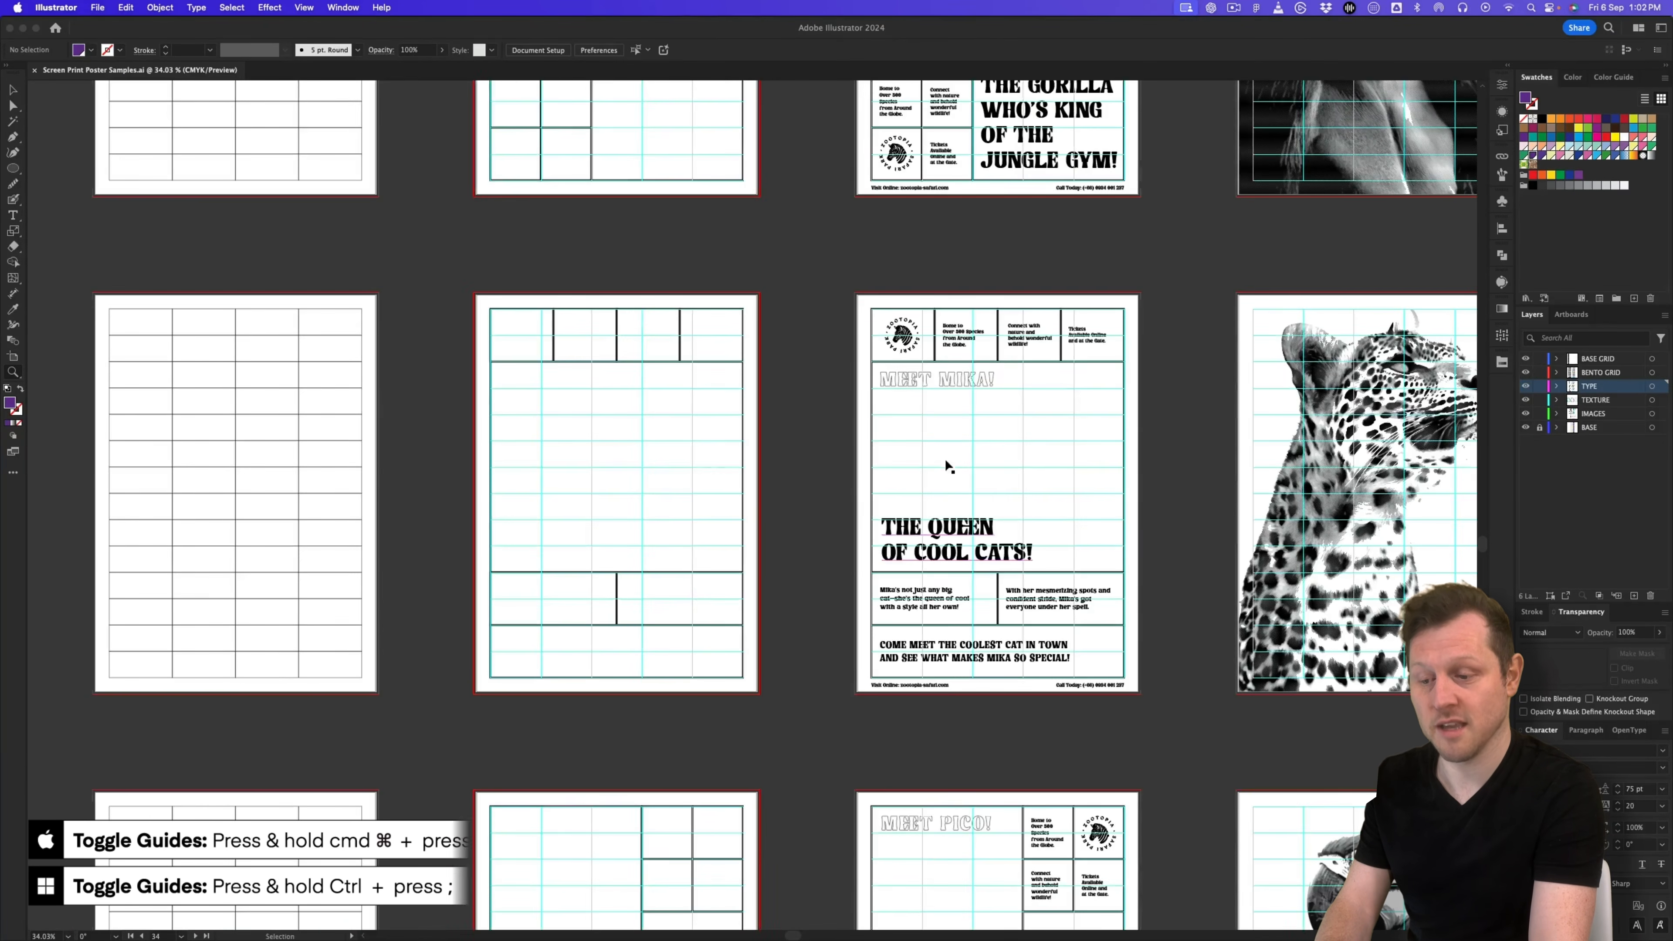
{"action": "key", "text": "super+;"}
{"action": "left_click_drag", "start_coordinate": [698, 478], "coordinate": [726, 454]}
{"action": "left_click_drag", "start_coordinate": [1054, 448], "coordinate": [379, 470]}
{"action": "left_click_drag", "start_coordinate": [820, 454], "coordinate": [708, 454]}
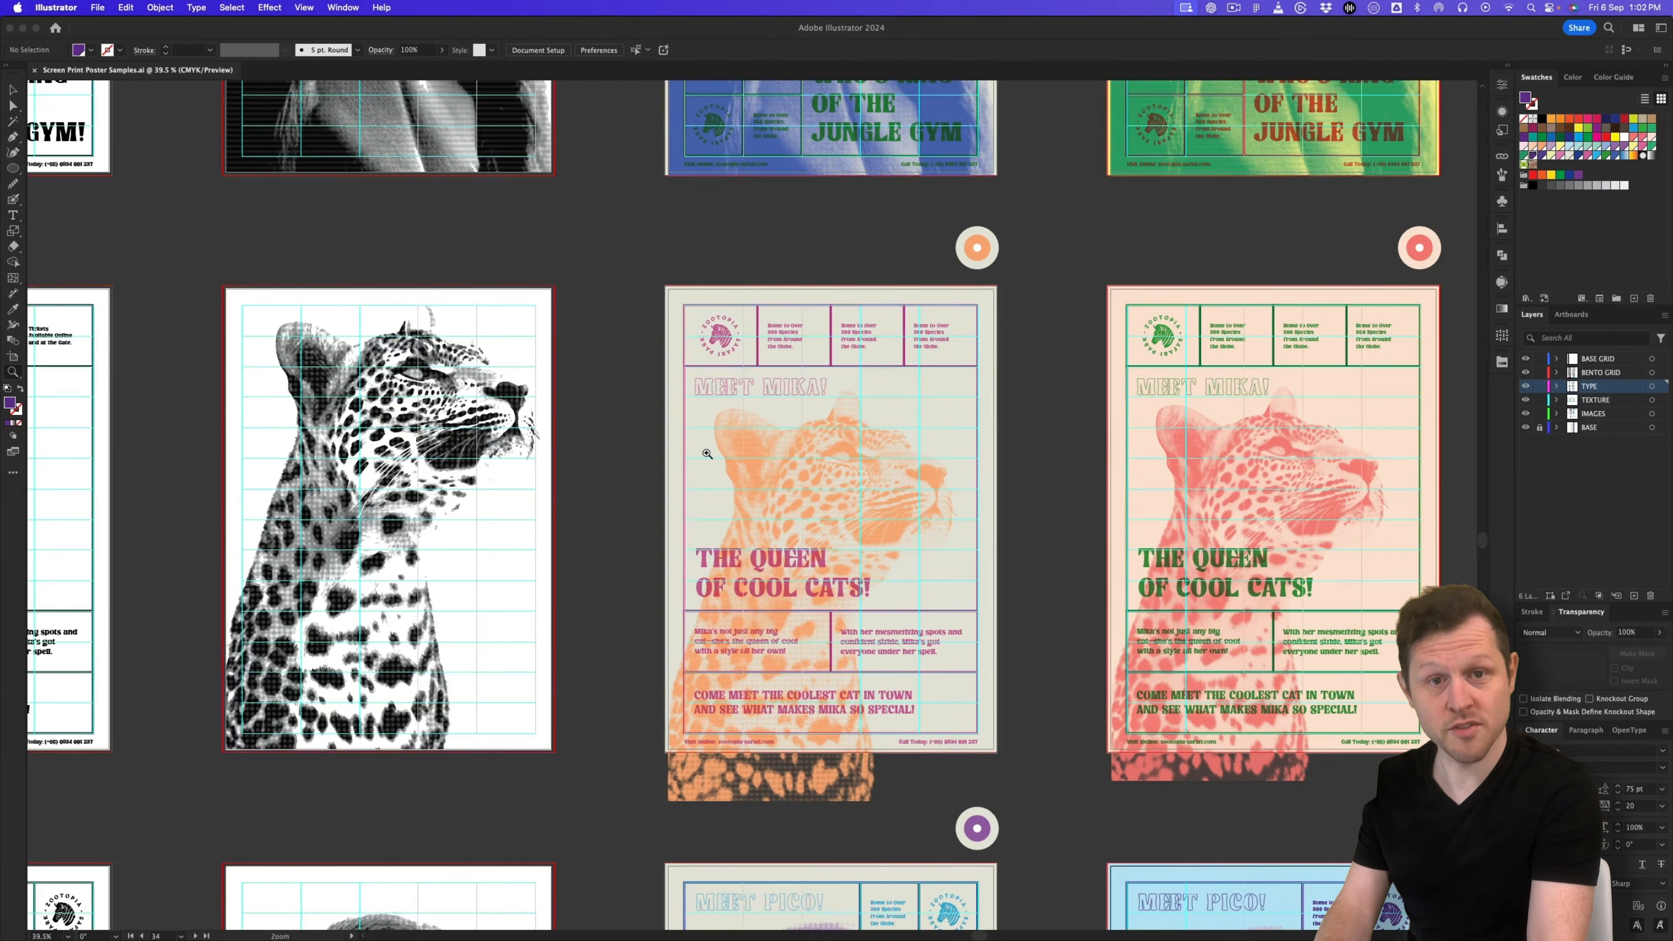
Step: Follow the flamingo poster's stages from the 5X14 base grid through bento grid, type and image to colour, checking alignment with the guides
{"action": "scroll", "coordinate": [964, 462], "scroll_direction": "down", "scroll_amount": 5}
{"action": "left_click_drag", "start_coordinate": [1094, 407], "coordinate": [922, 820]}
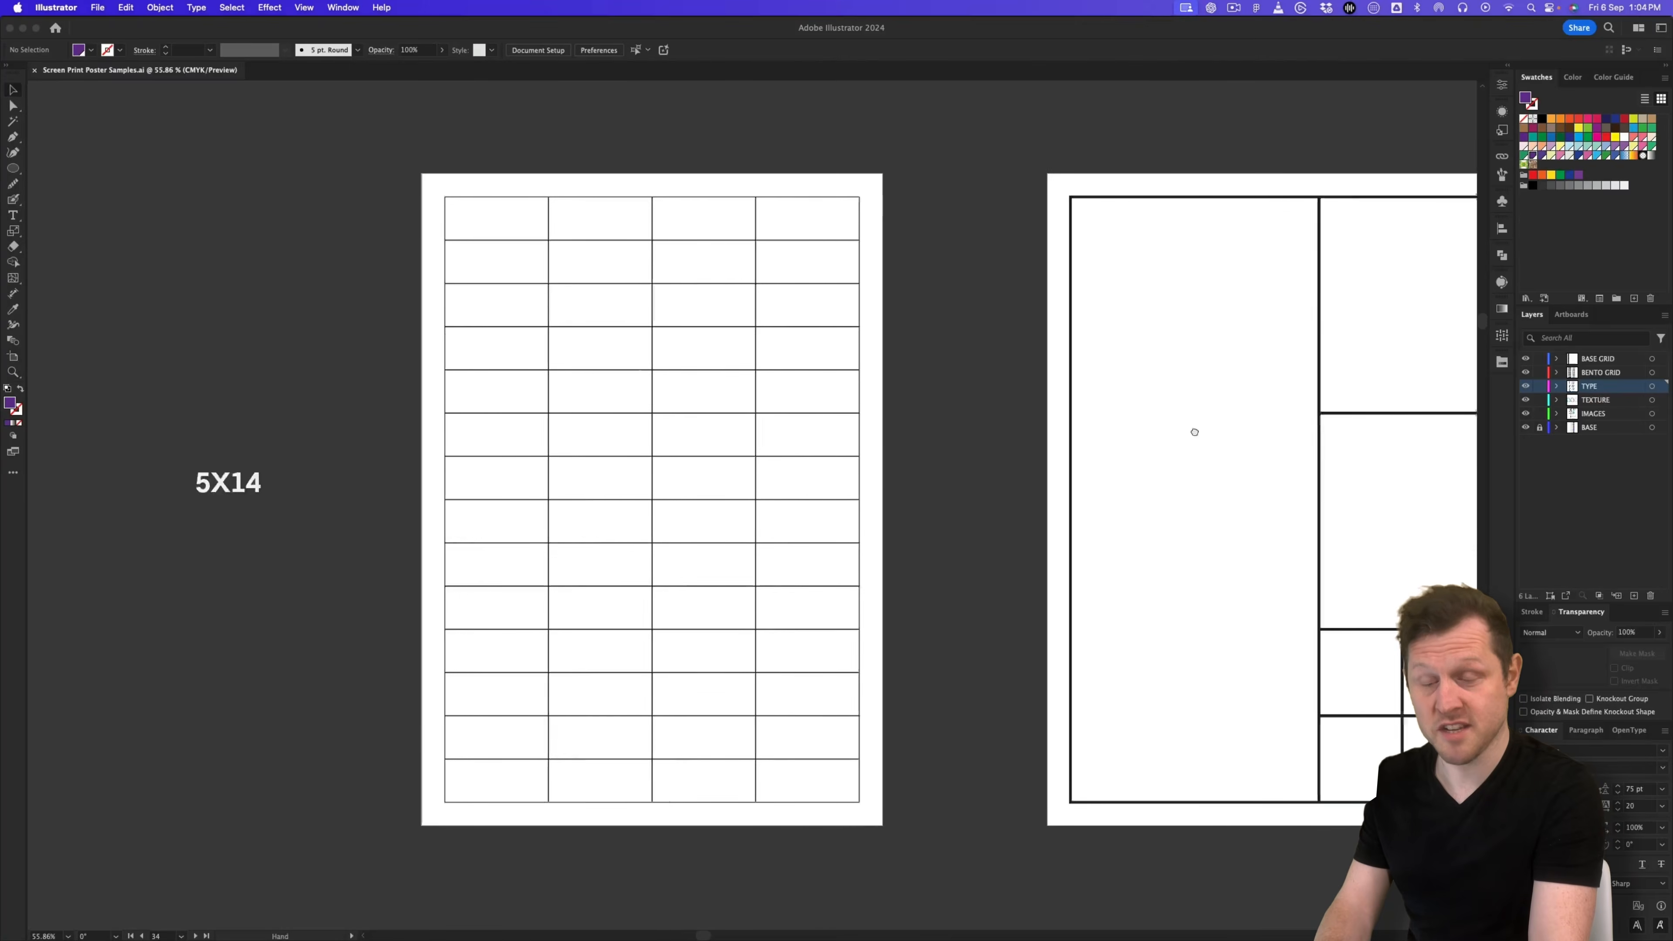
{"action": "left_click_drag", "start_coordinate": [1192, 433], "coordinate": [665, 436]}
{"action": "left_click_drag", "start_coordinate": [1157, 463], "coordinate": [565, 529]}
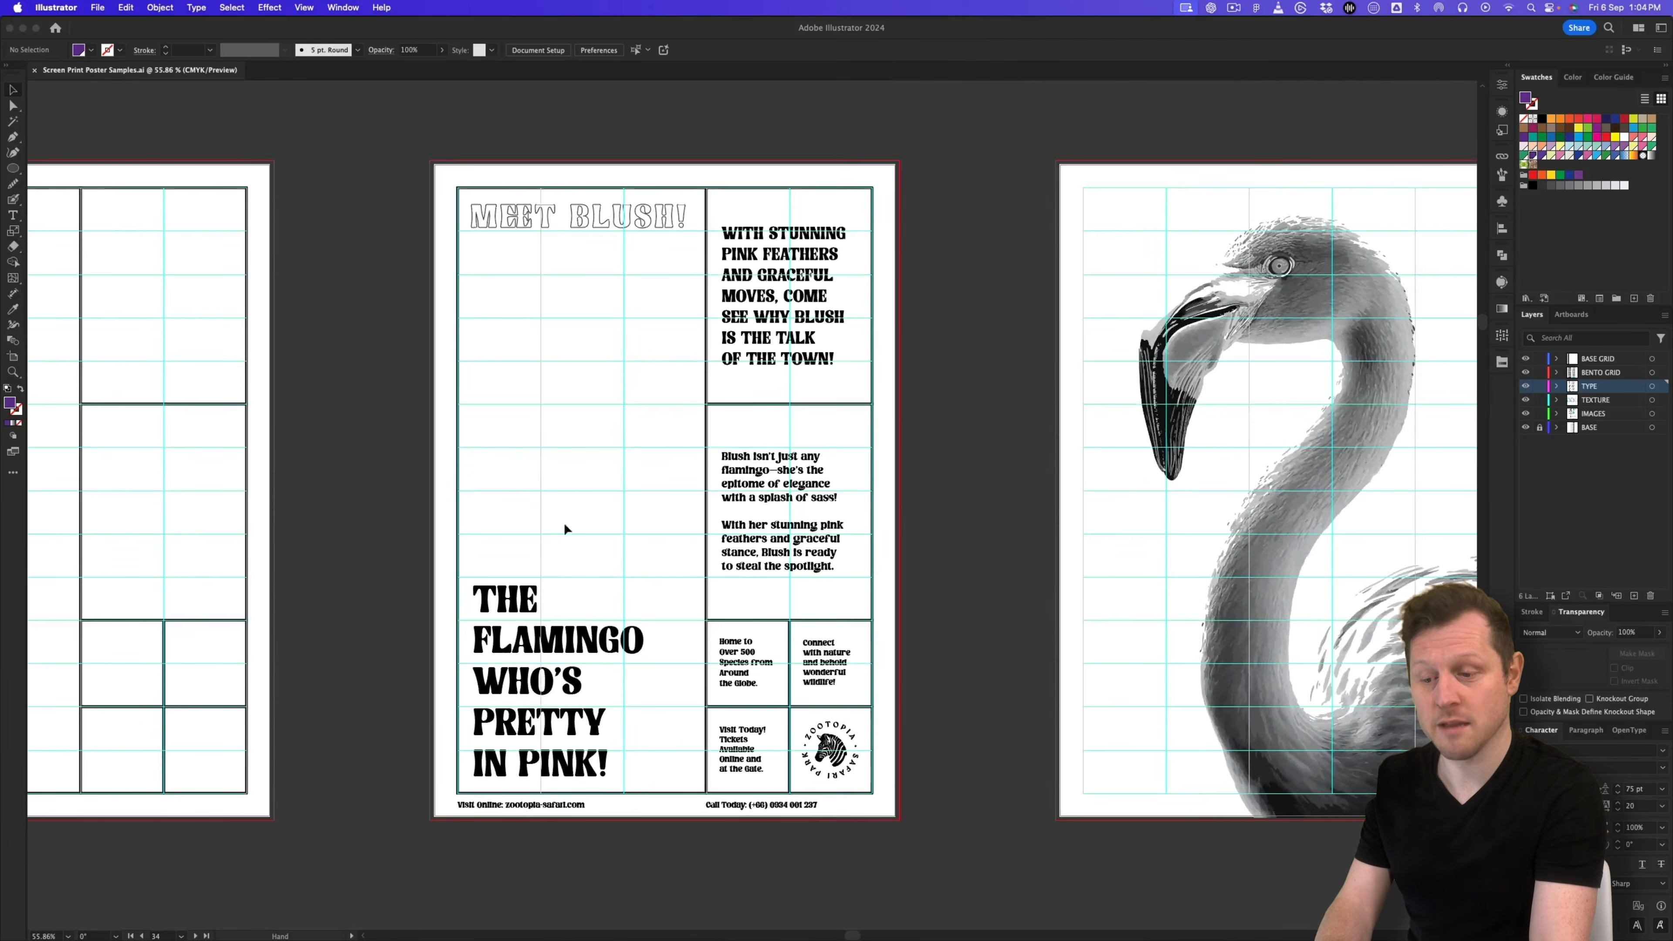
{"action": "left_click_drag", "start_coordinate": [1075, 390], "coordinate": [494, 387]}
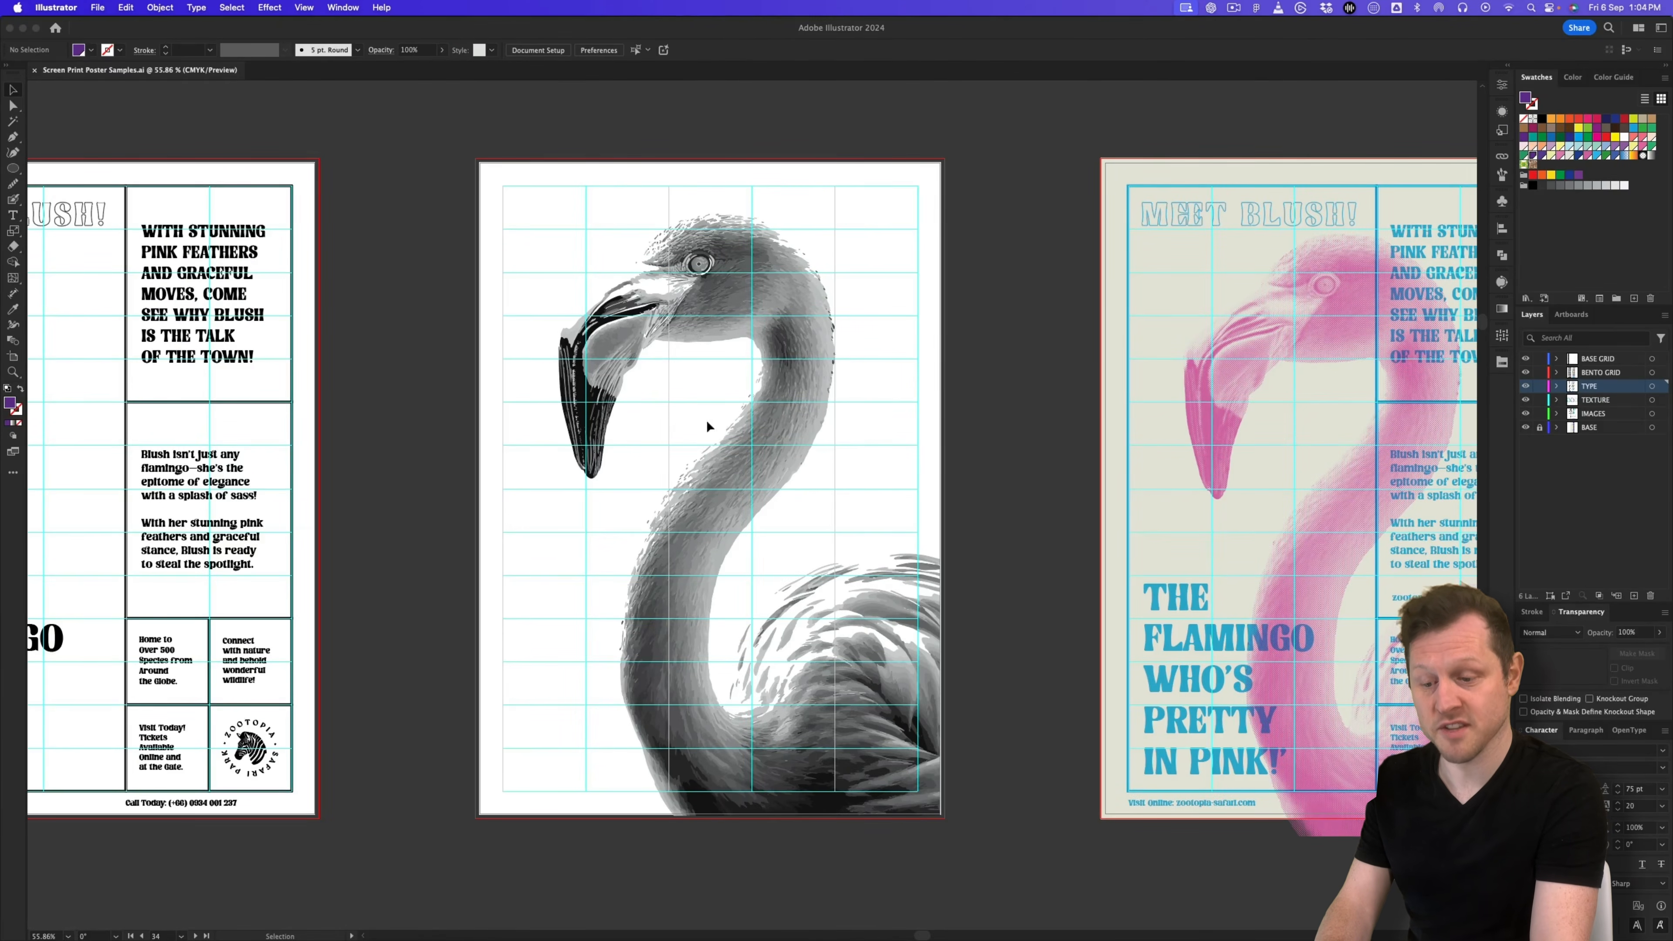
{"action": "left_click_drag", "start_coordinate": [1244, 414], "coordinate": [674, 399]}
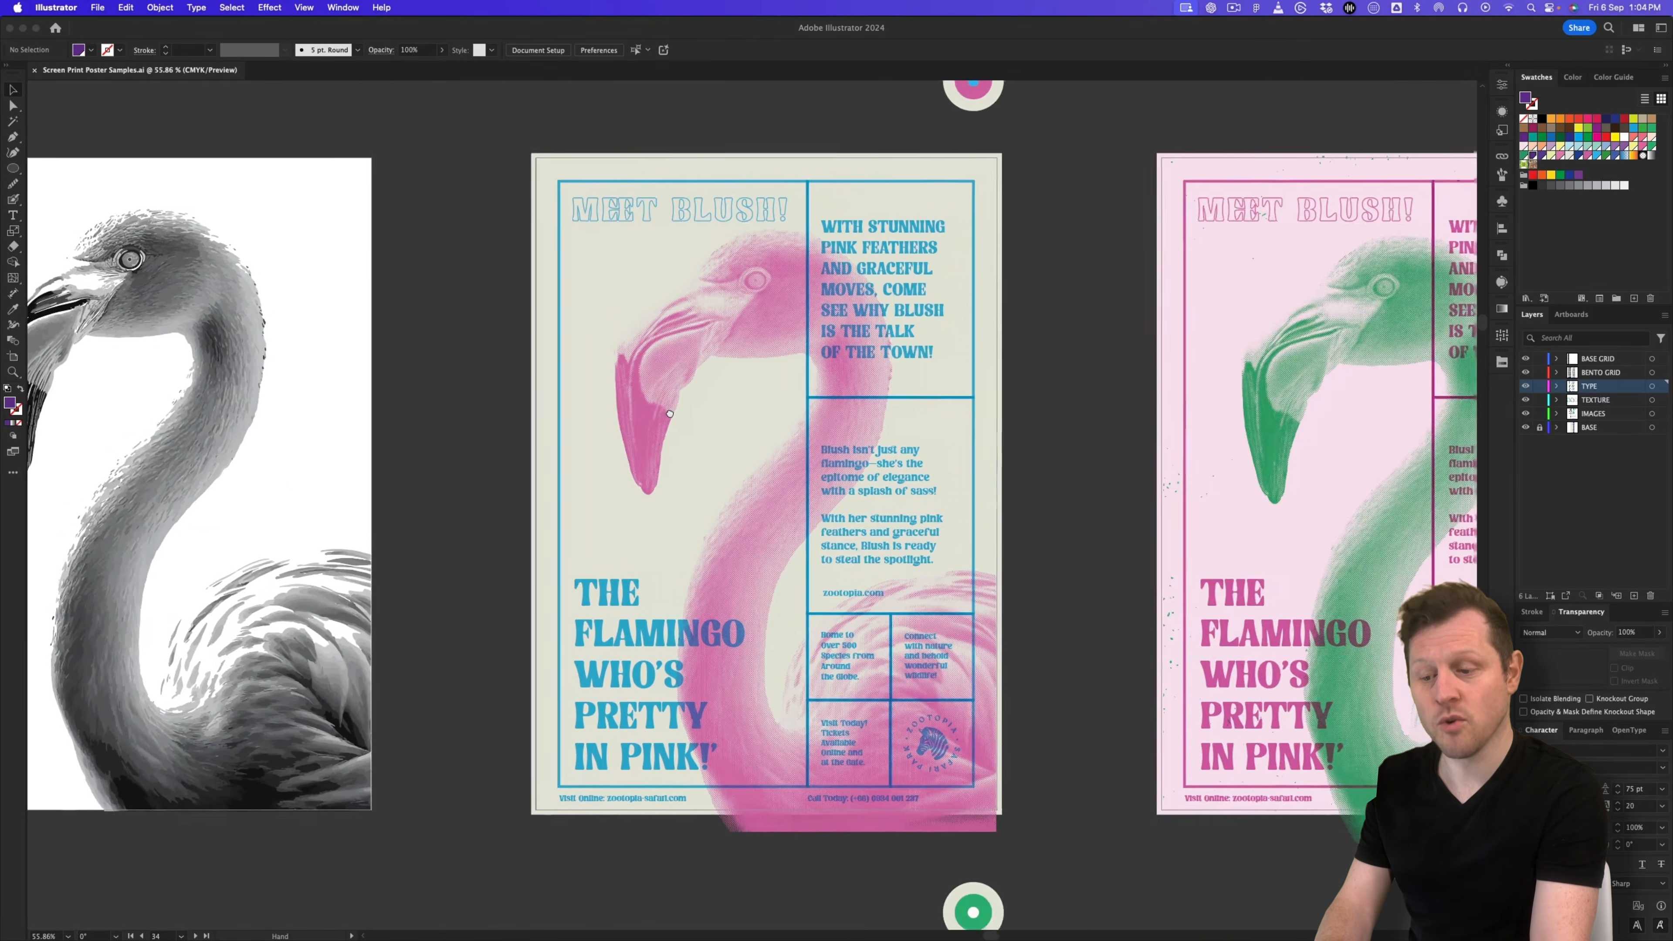
Step: Hide the guides and compare the flamingo poster's beige, pink and purple colour versions
{"action": "key", "text": "super+semicolon"}
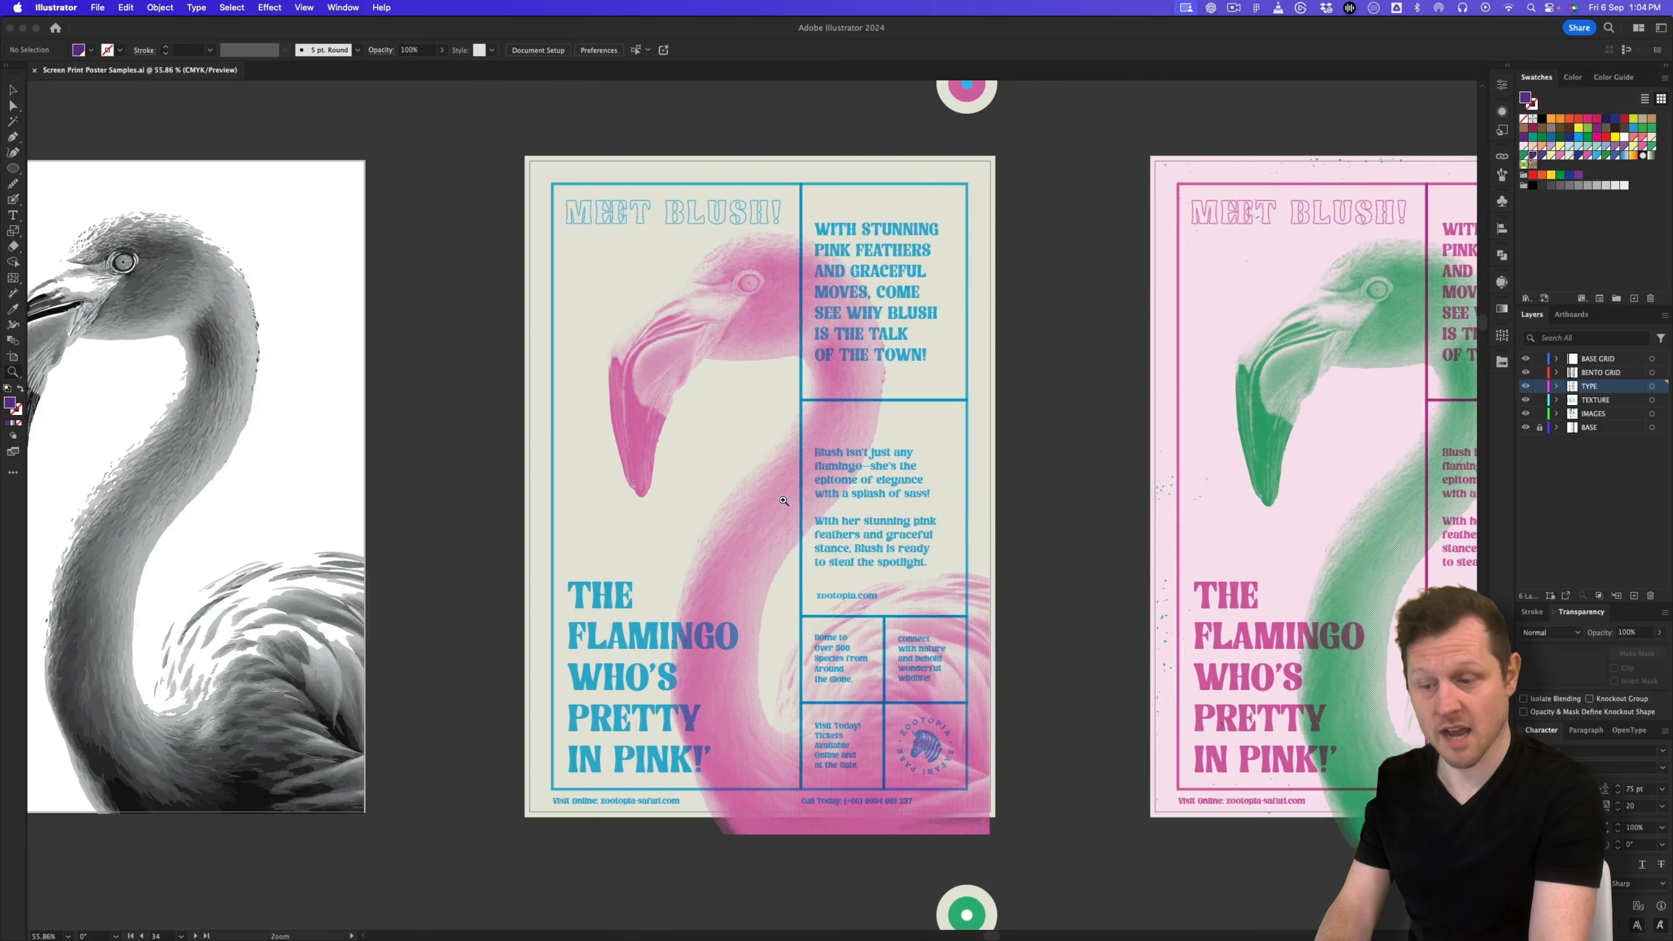
{"action": "scroll", "coordinate": [803, 491], "scroll_direction": "up", "scroll_amount": 2}
{"action": "scroll", "coordinate": [842, 466], "scroll_direction": "up", "scroll_amount": 1}
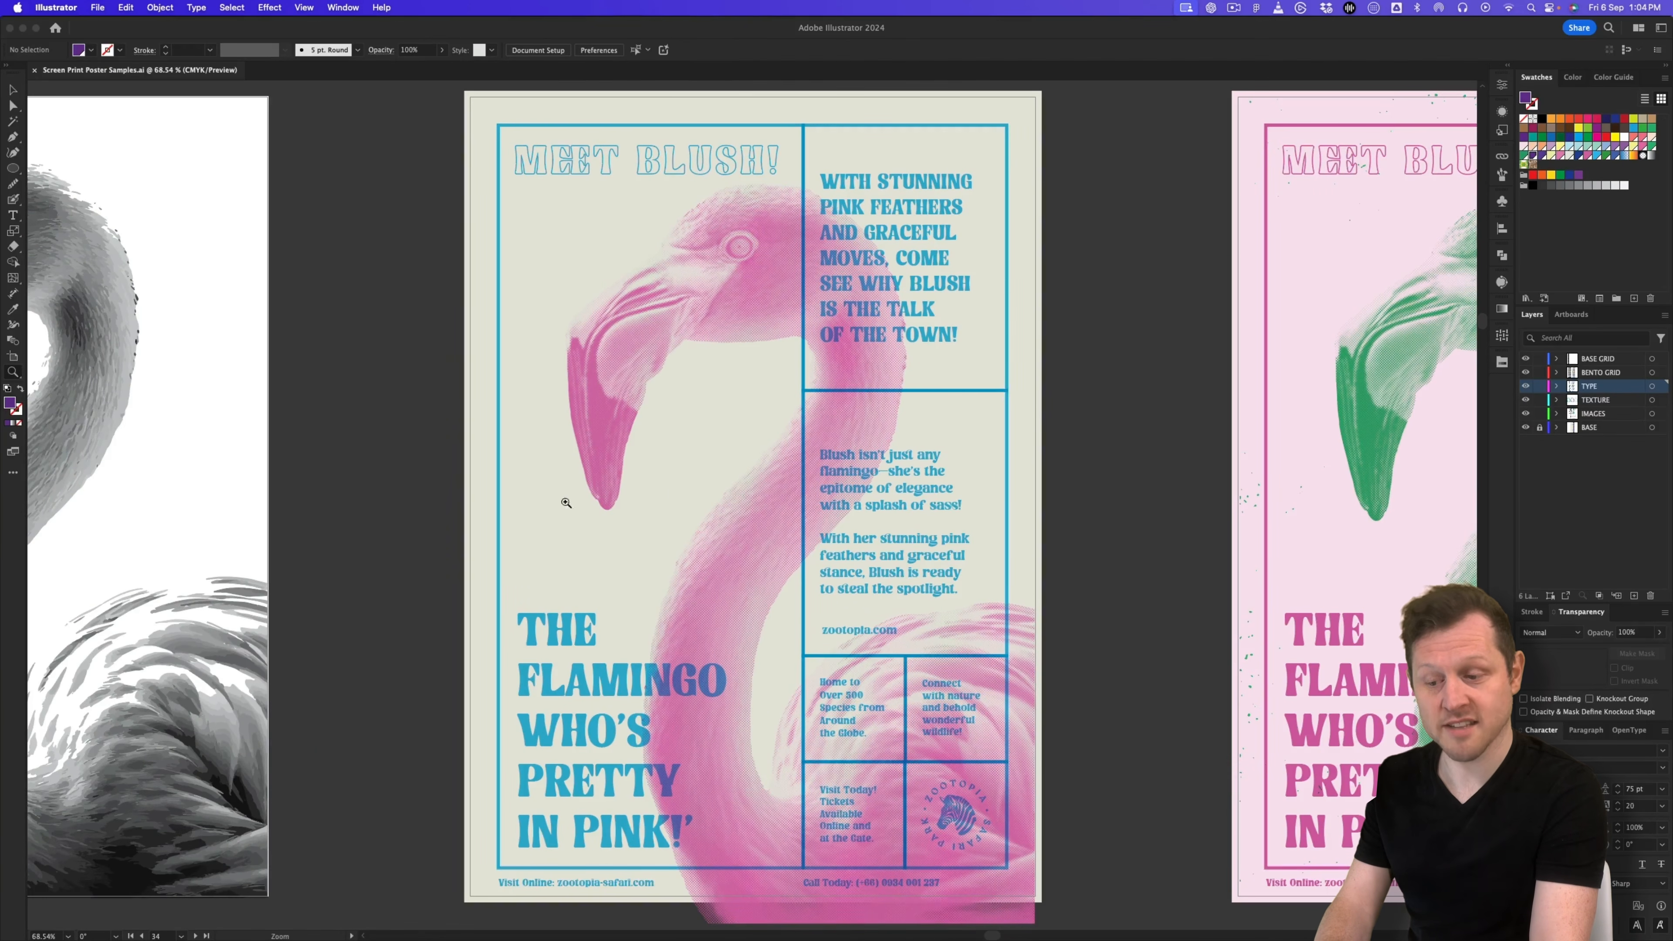
{"action": "scroll", "coordinate": [1250, 409], "scroll_direction": "right", "scroll_amount": 10}
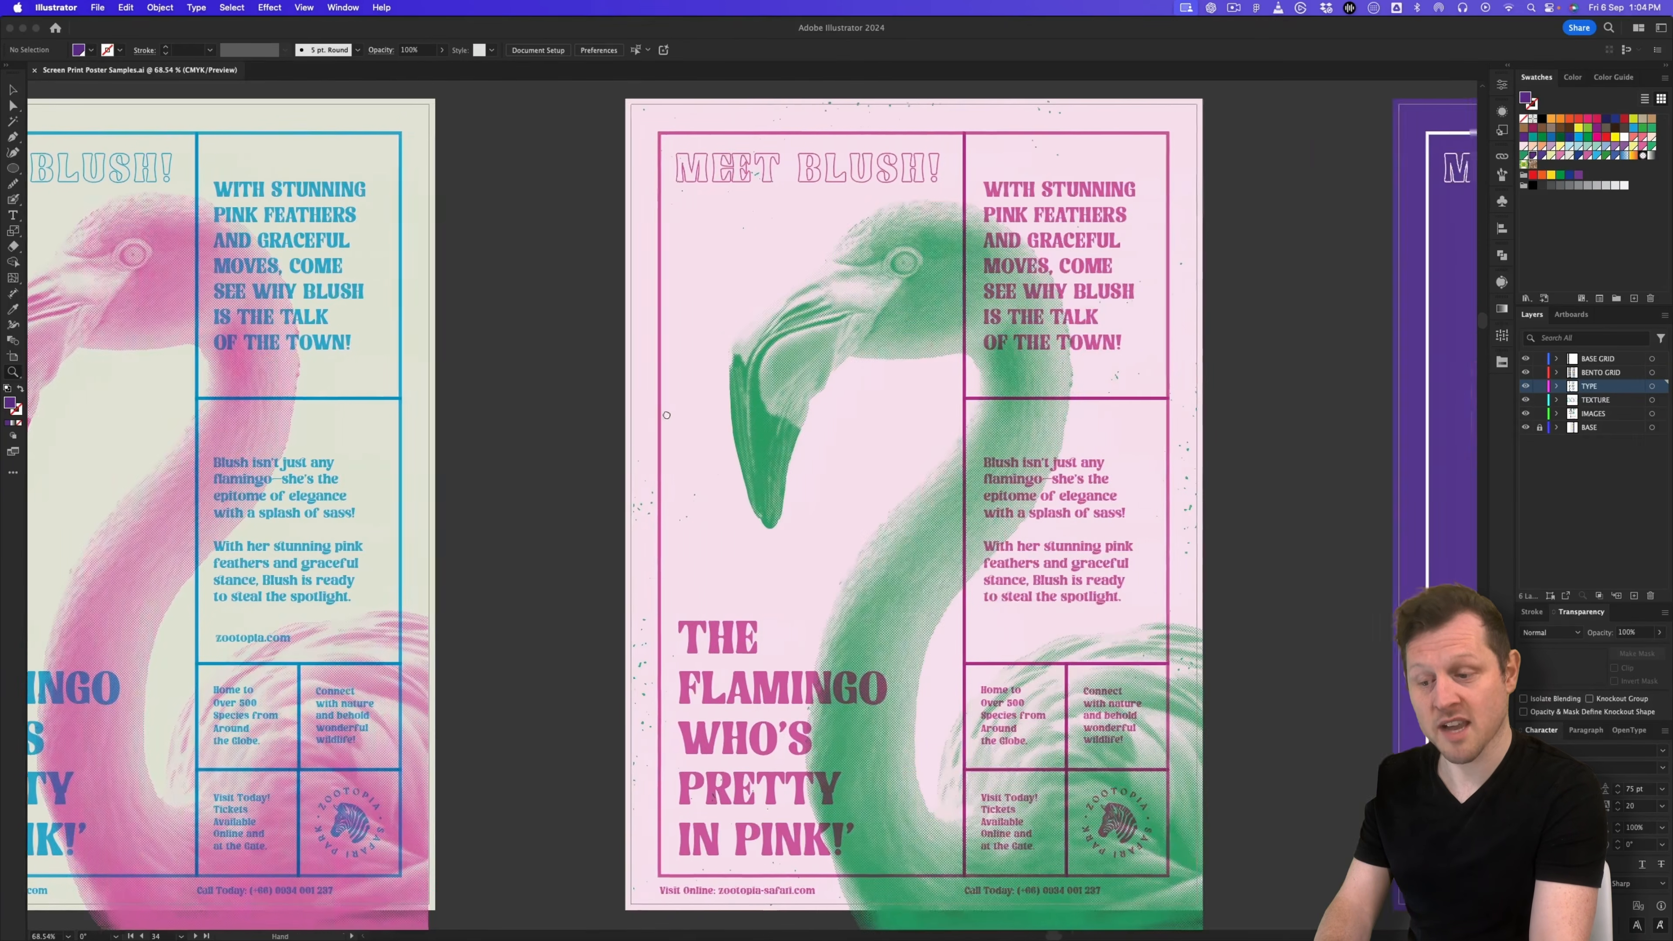
{"action": "scroll", "coordinate": [1039, 422], "scroll_direction": "down", "scroll_amount": 4}
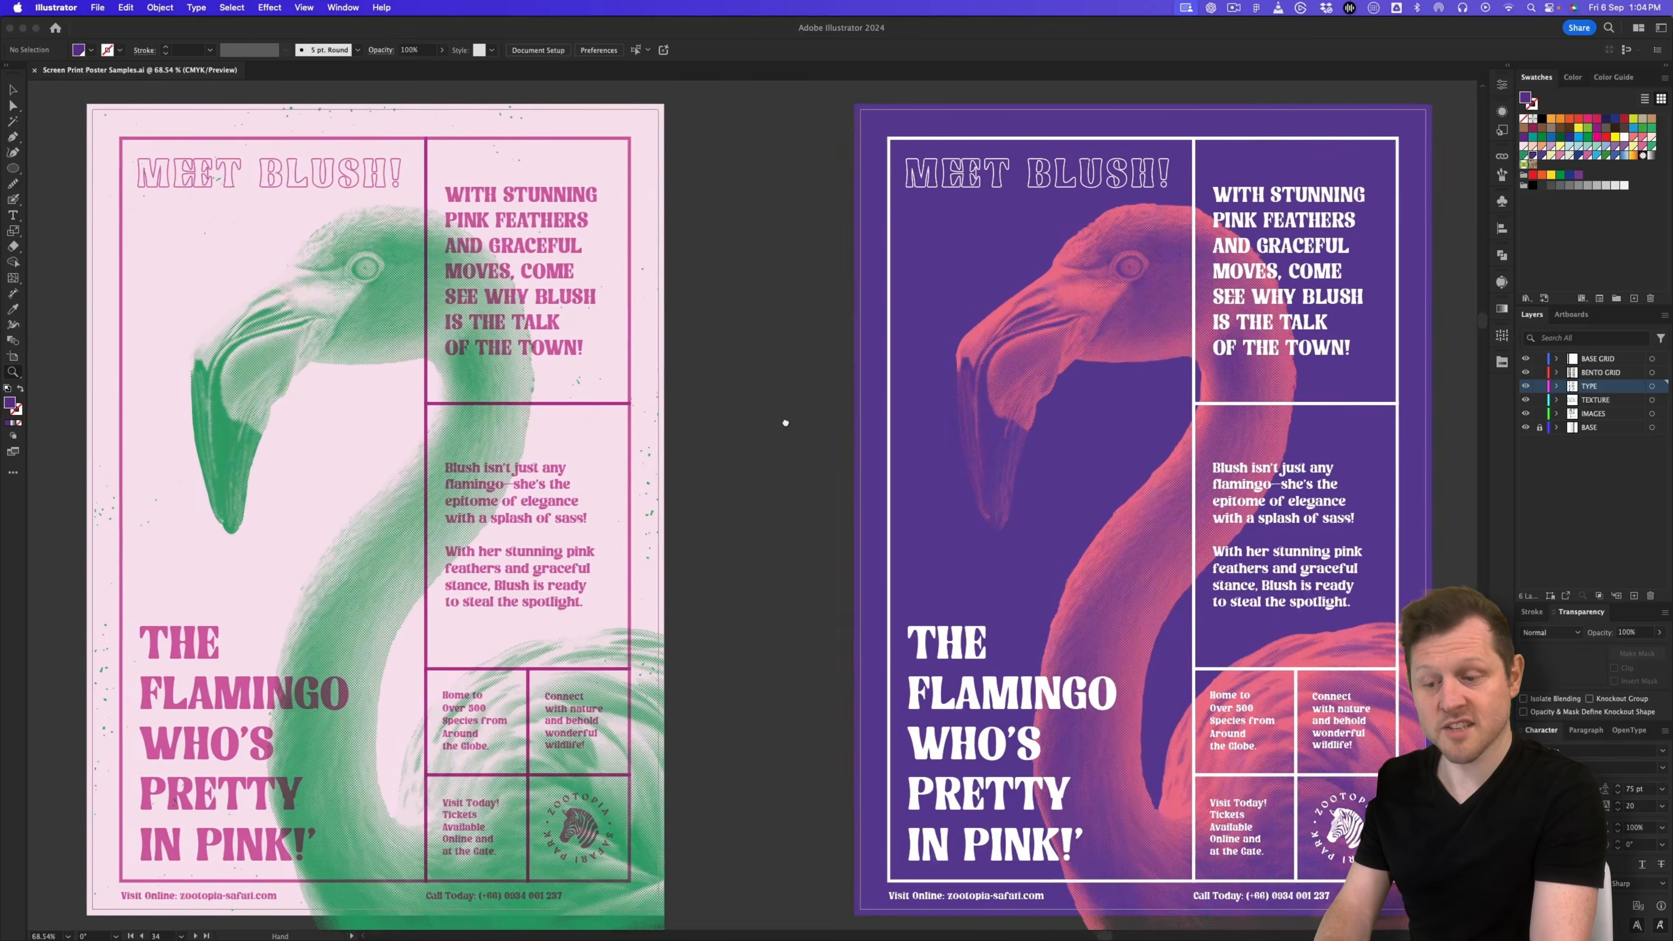
{"action": "scroll", "coordinate": [785, 443], "scroll_direction": "down", "scroll_amount": 4}
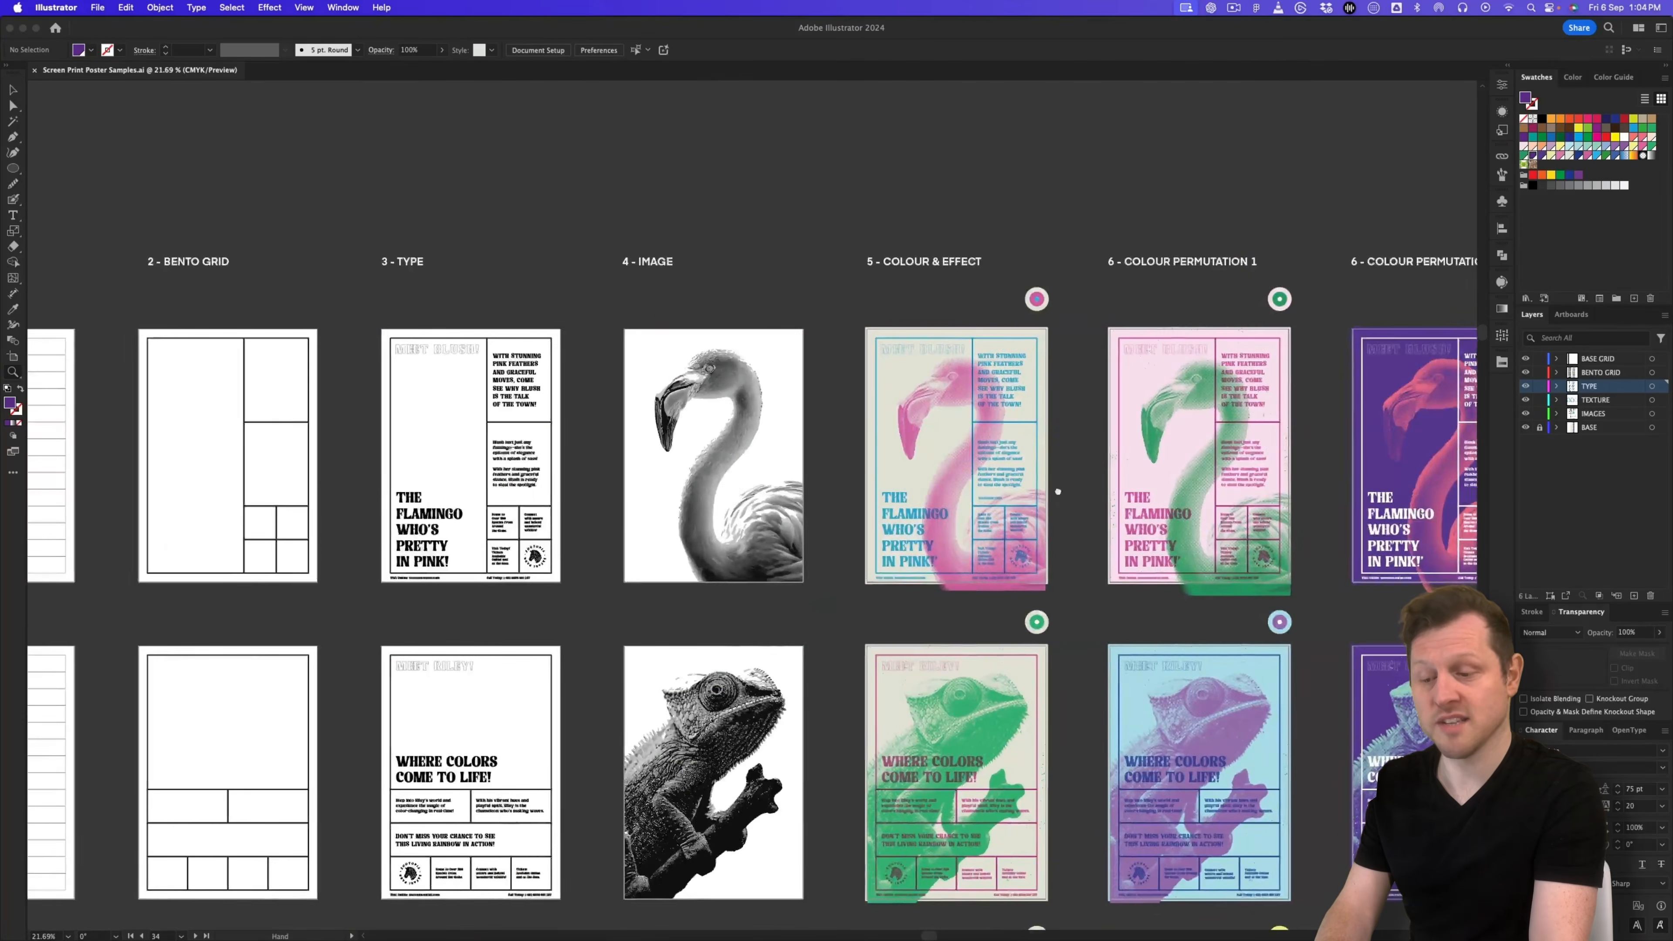
Step: Inspect the halftone effect on the pink flamingo in the Colour & Effect poster, from the head to the feathers
{"action": "left_click_drag", "start_coordinate": [911, 420], "coordinate": [838, 417]}
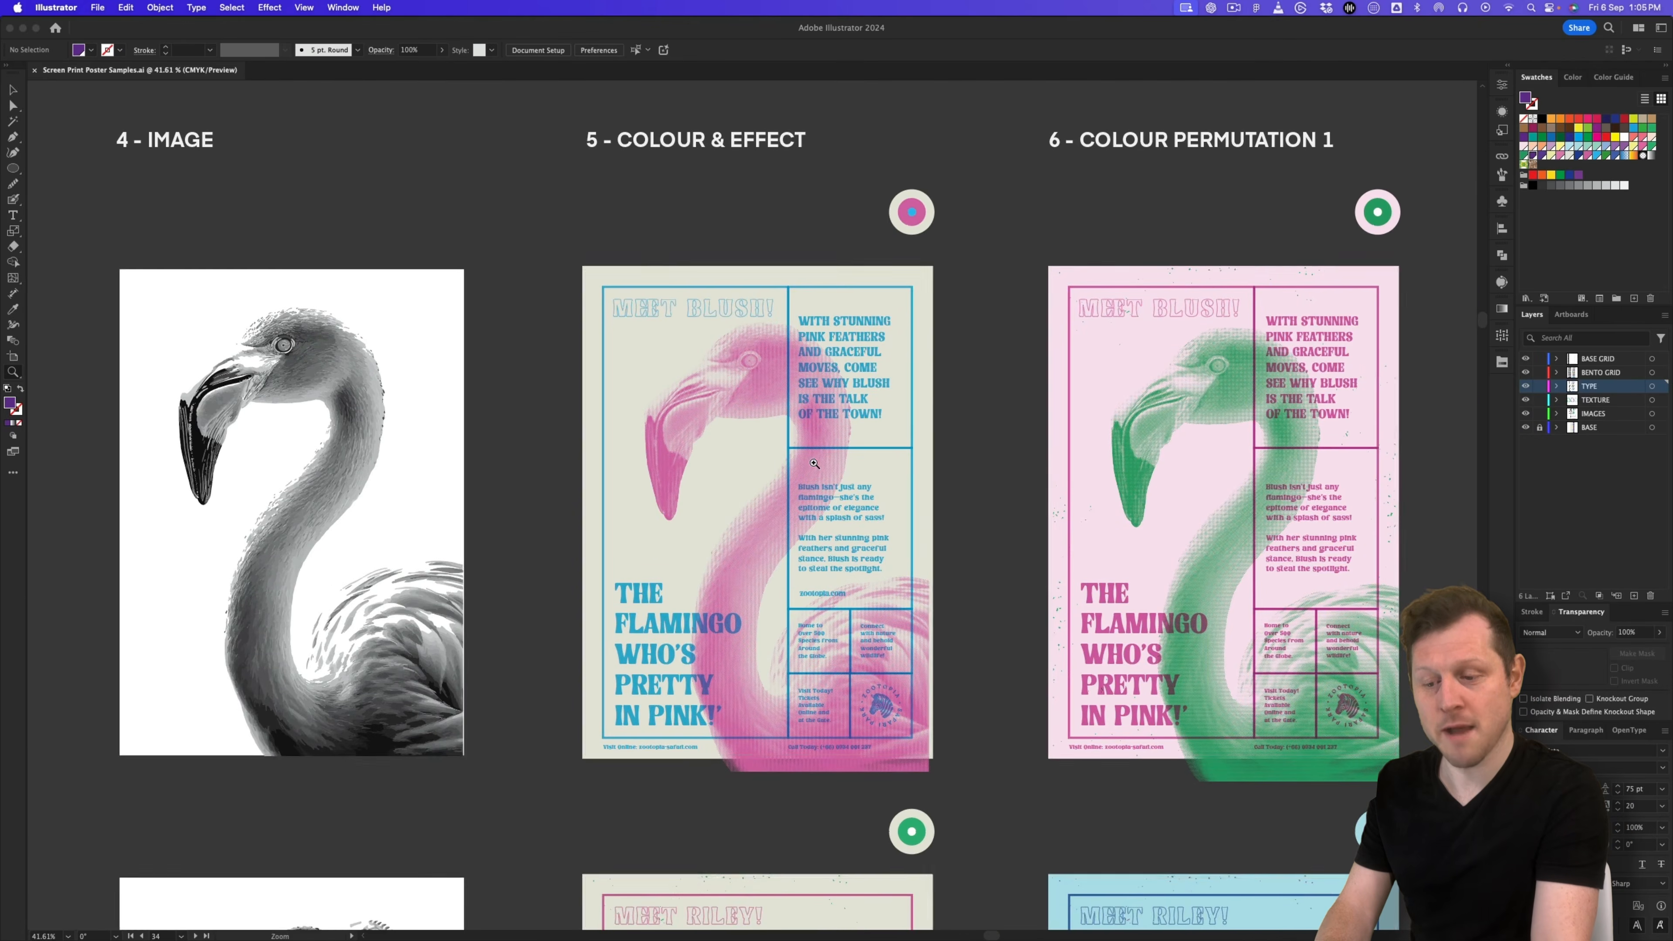
{"action": "left_click", "coordinate": [852, 440]}
{"action": "left_click_drag", "start_coordinate": [852, 440], "coordinate": [855, 482]}
{"action": "left_click_drag", "start_coordinate": [707, 398], "coordinate": [839, 633]}
{"action": "left_click_drag", "start_coordinate": [1000, 386], "coordinate": [955, 389]}
{"action": "left_click_drag", "start_coordinate": [1037, 552], "coordinate": [995, 531]}
{"action": "scroll", "coordinate": [995, 532], "scroll_direction": "down", "scroll_amount": 10}
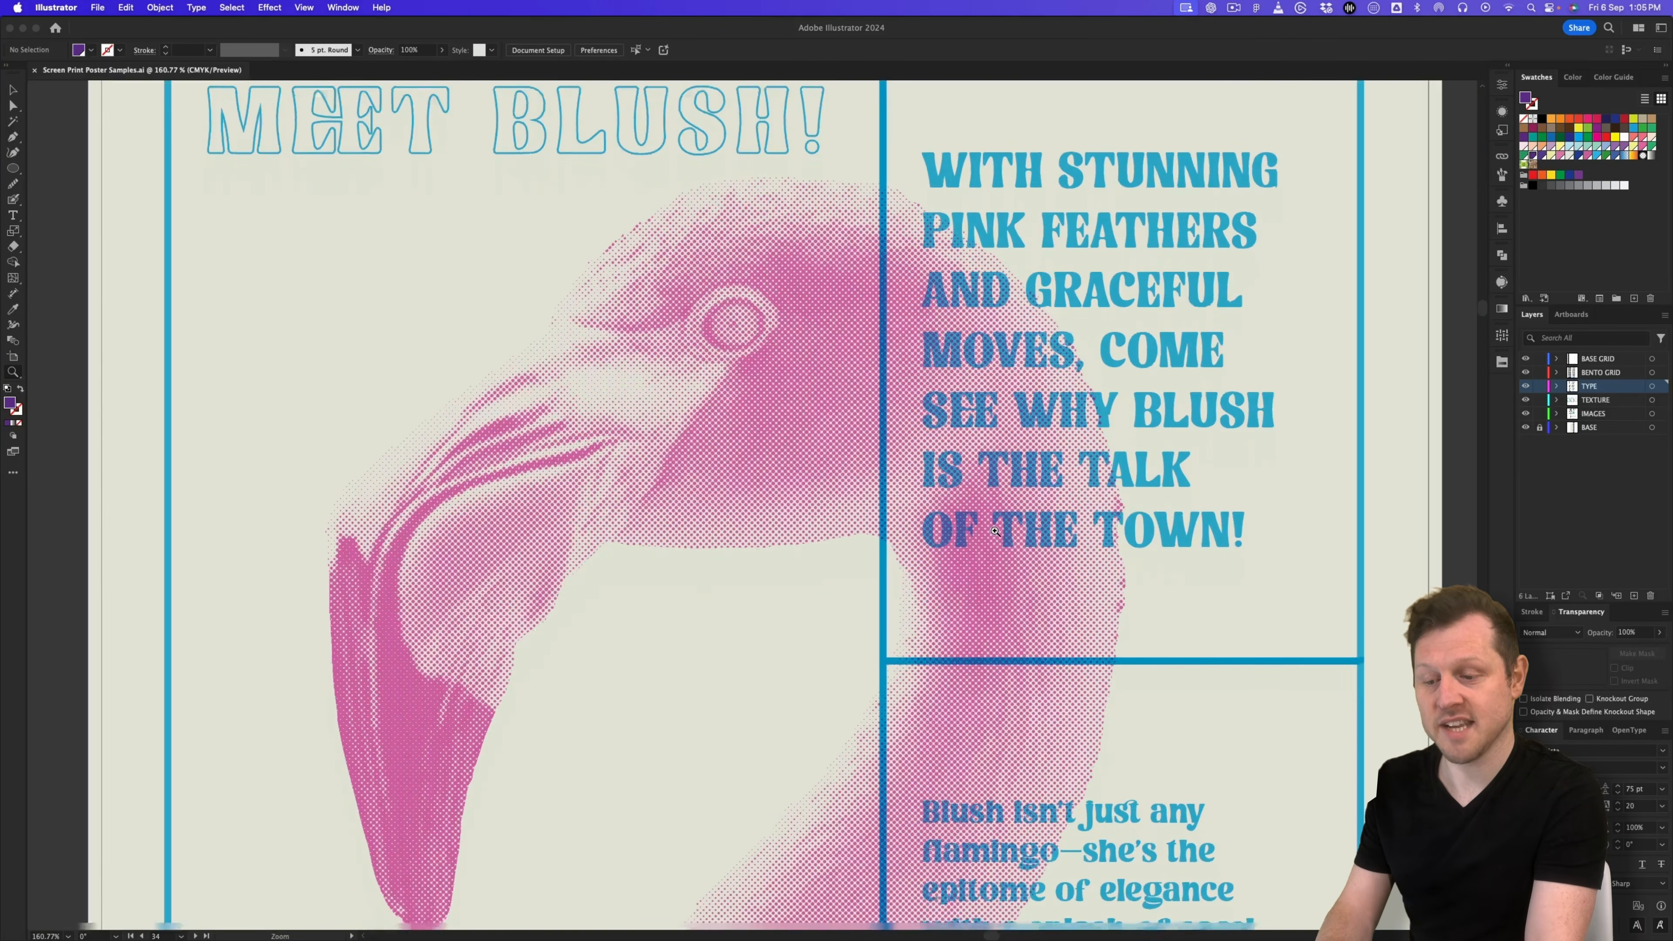
{"action": "scroll", "coordinate": [995, 531], "scroll_direction": "down", "scroll_amount": 5}
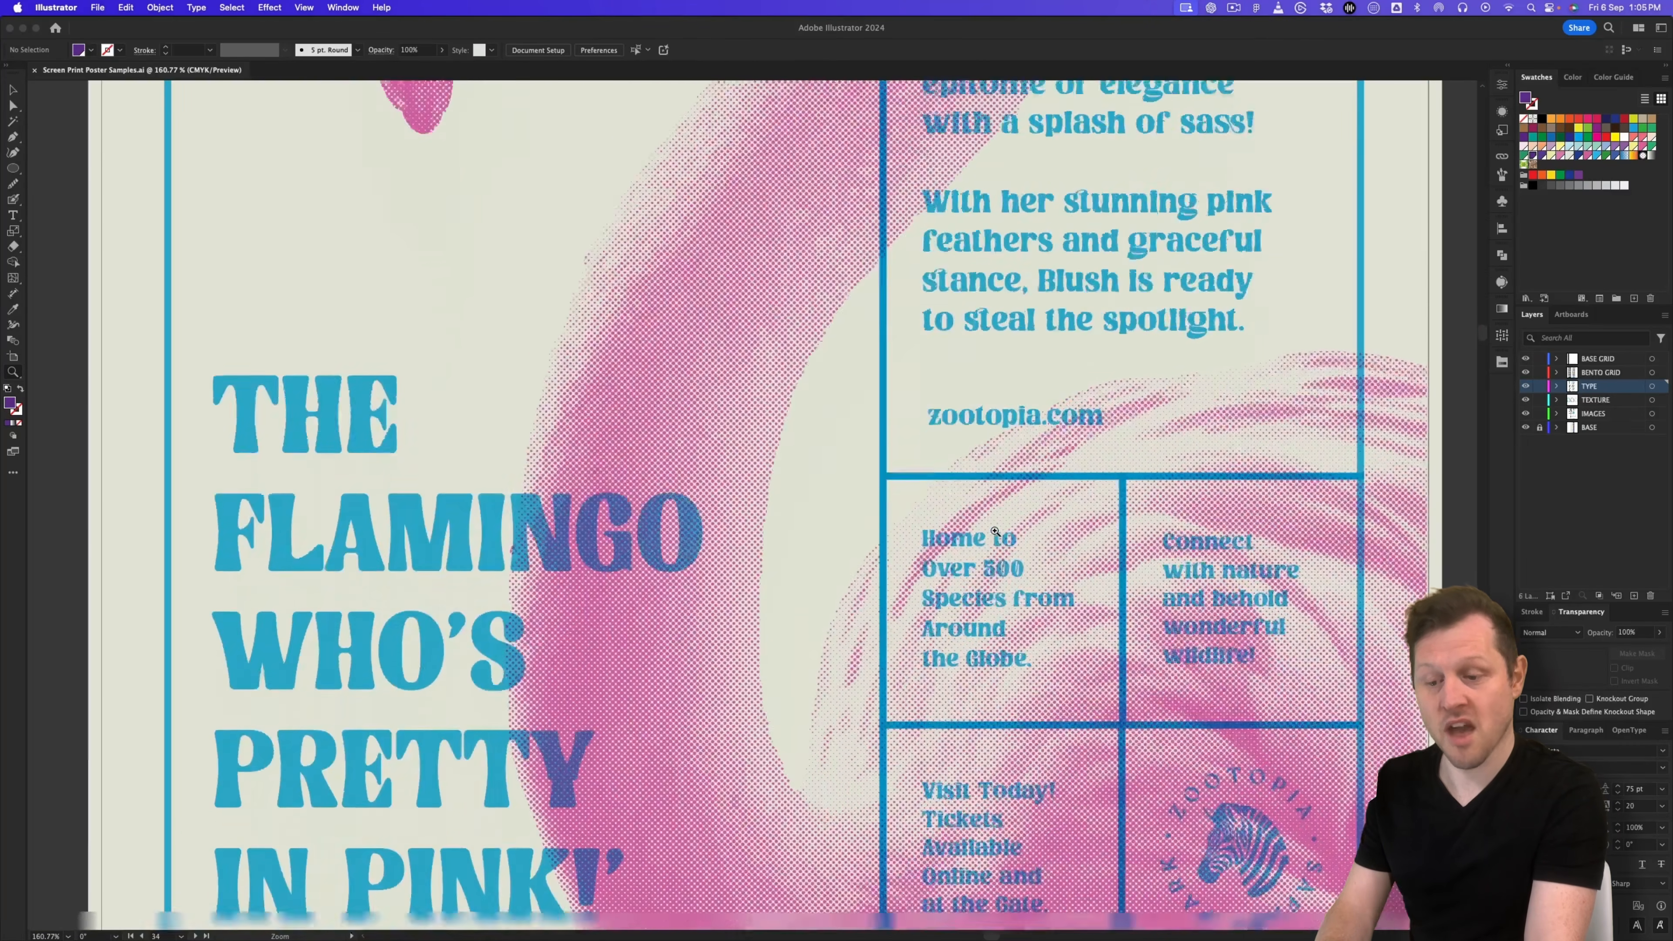
Step: Inspect the halftone and speckle texture on the green flamingo in the Colour Permutation 1 poster
{"action": "left_click_drag", "start_coordinate": [1023, 468], "coordinate": [850, 468]}
{"action": "left_click_drag", "start_coordinate": [1139, 378], "coordinate": [347, 505]}
{"action": "left_click_drag", "start_coordinate": [994, 397], "coordinate": [579, 535]}
{"action": "left_click_drag", "start_coordinate": [784, 428], "coordinate": [858, 543]}
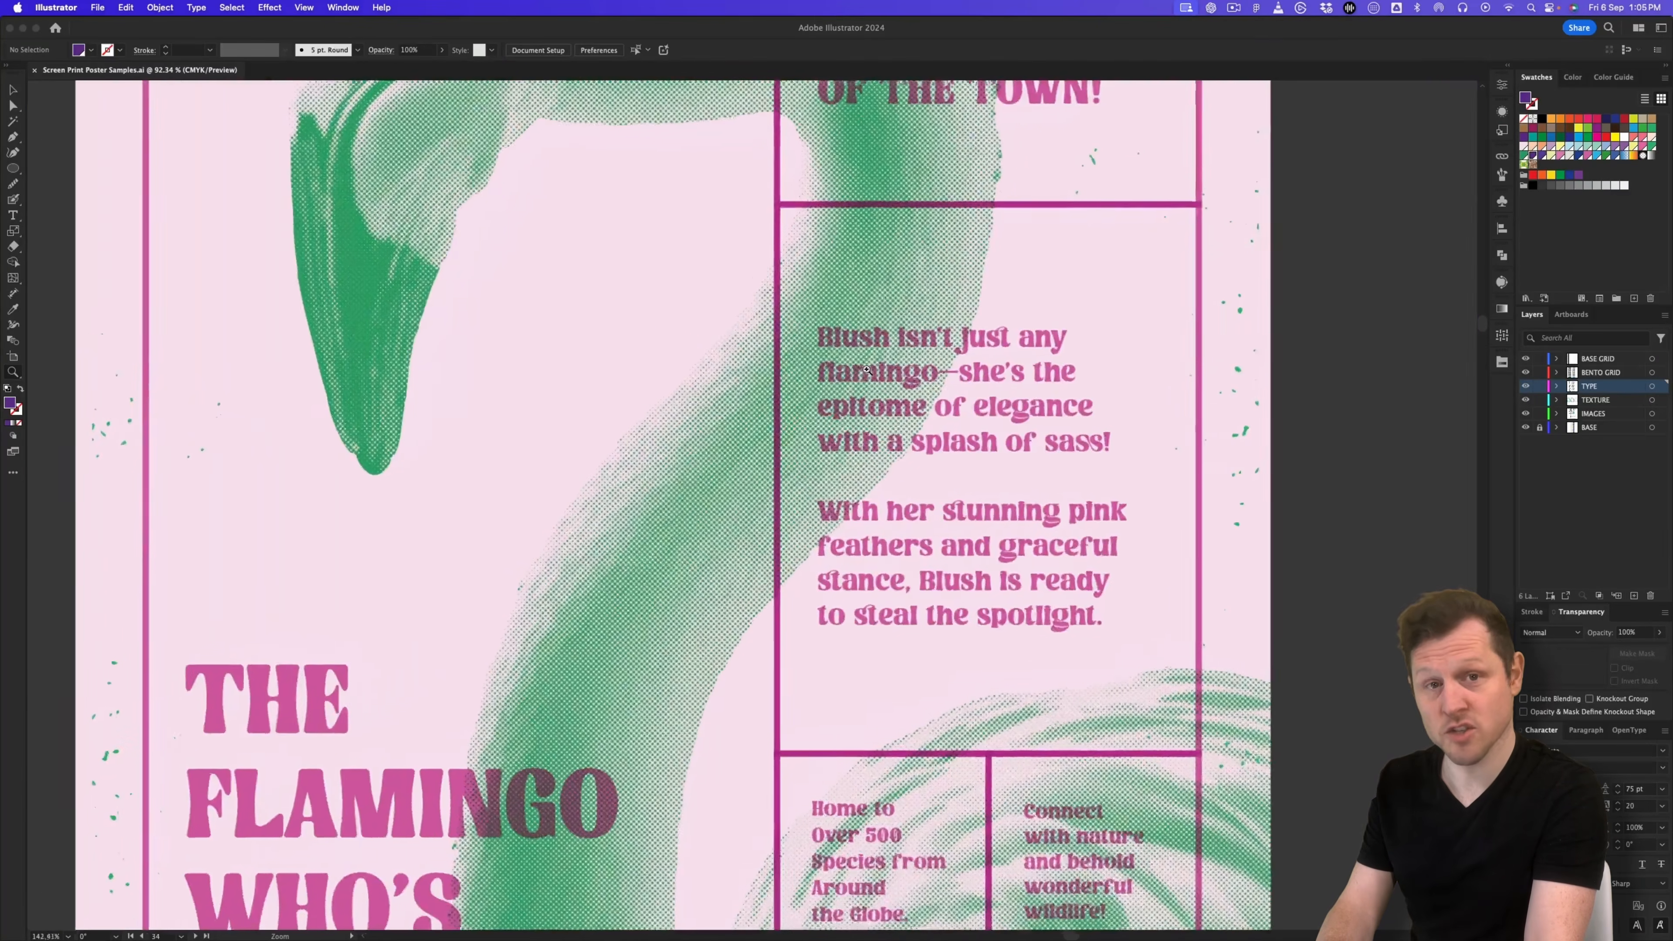
Step: Examine the green flamingo poster's type and halftone textures, from the MEET BLUSH! heading to the zoo details and logo
{"action": "scroll", "coordinate": [859, 543], "scroll_direction": "up", "scroll_amount": 8}
{"action": "scroll", "coordinate": [858, 542], "scroll_direction": "up", "scroll_amount": 2}
{"action": "left_click_drag", "start_coordinate": [944, 492], "coordinate": [873, 447]}
{"action": "scroll", "coordinate": [872, 447], "scroll_direction": "down", "scroll_amount": 2}
{"action": "scroll", "coordinate": [872, 447], "scroll_direction": "down", "scroll_amount": 10}
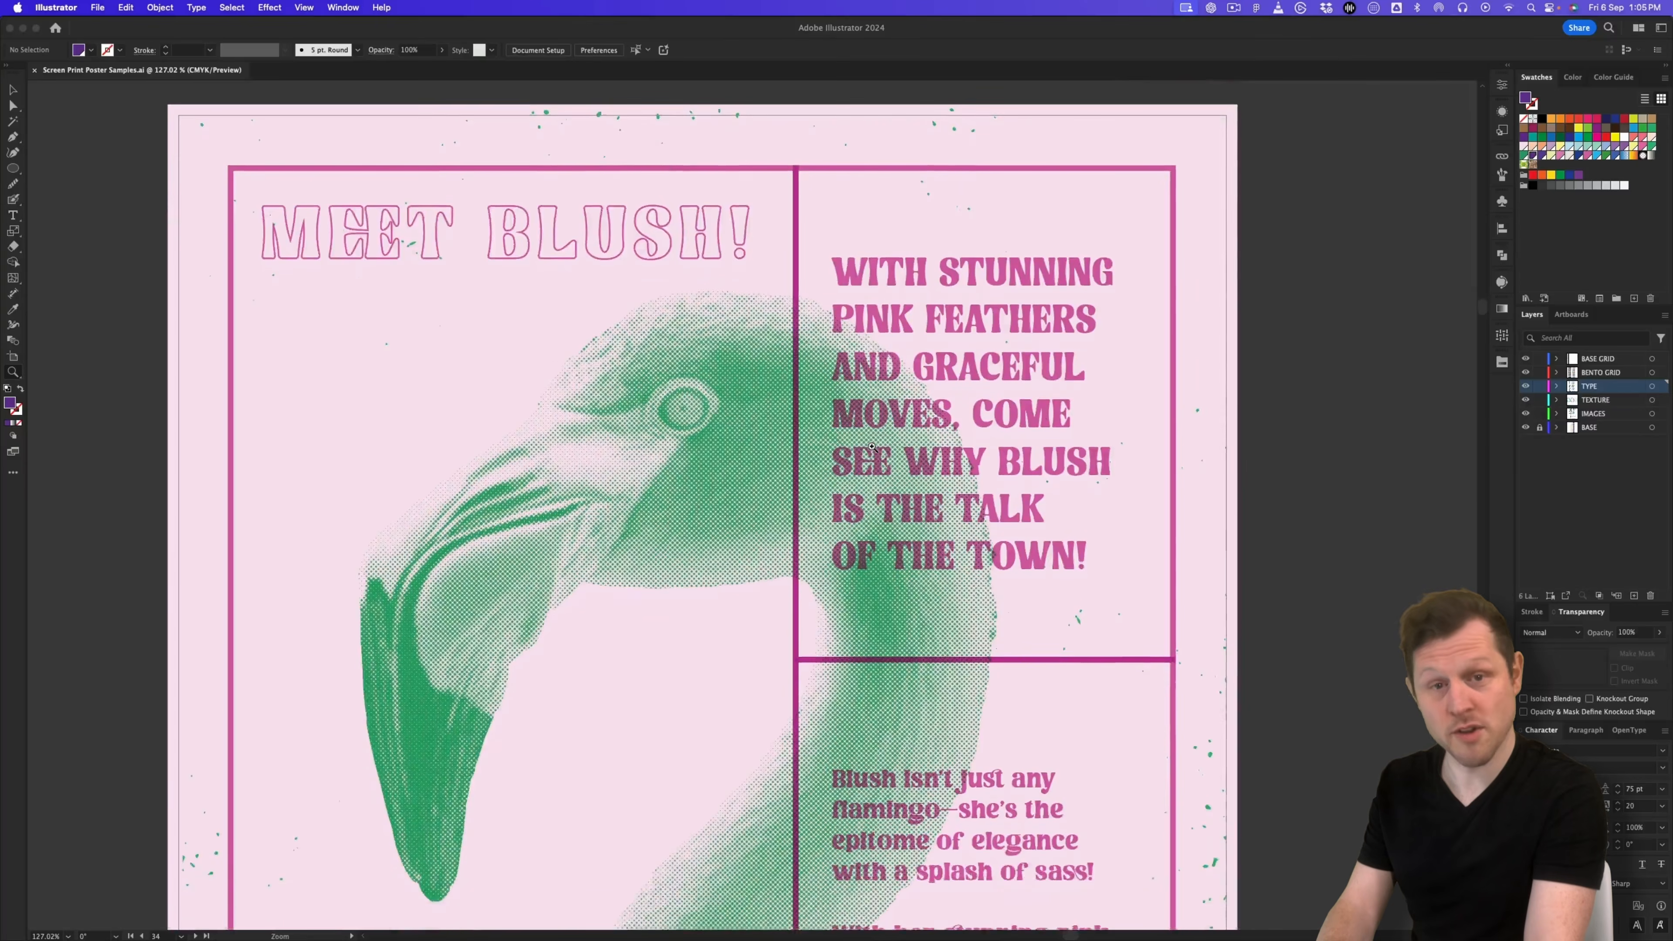
{"action": "scroll", "coordinate": [873, 447], "scroll_direction": "down", "scroll_amount": 3}
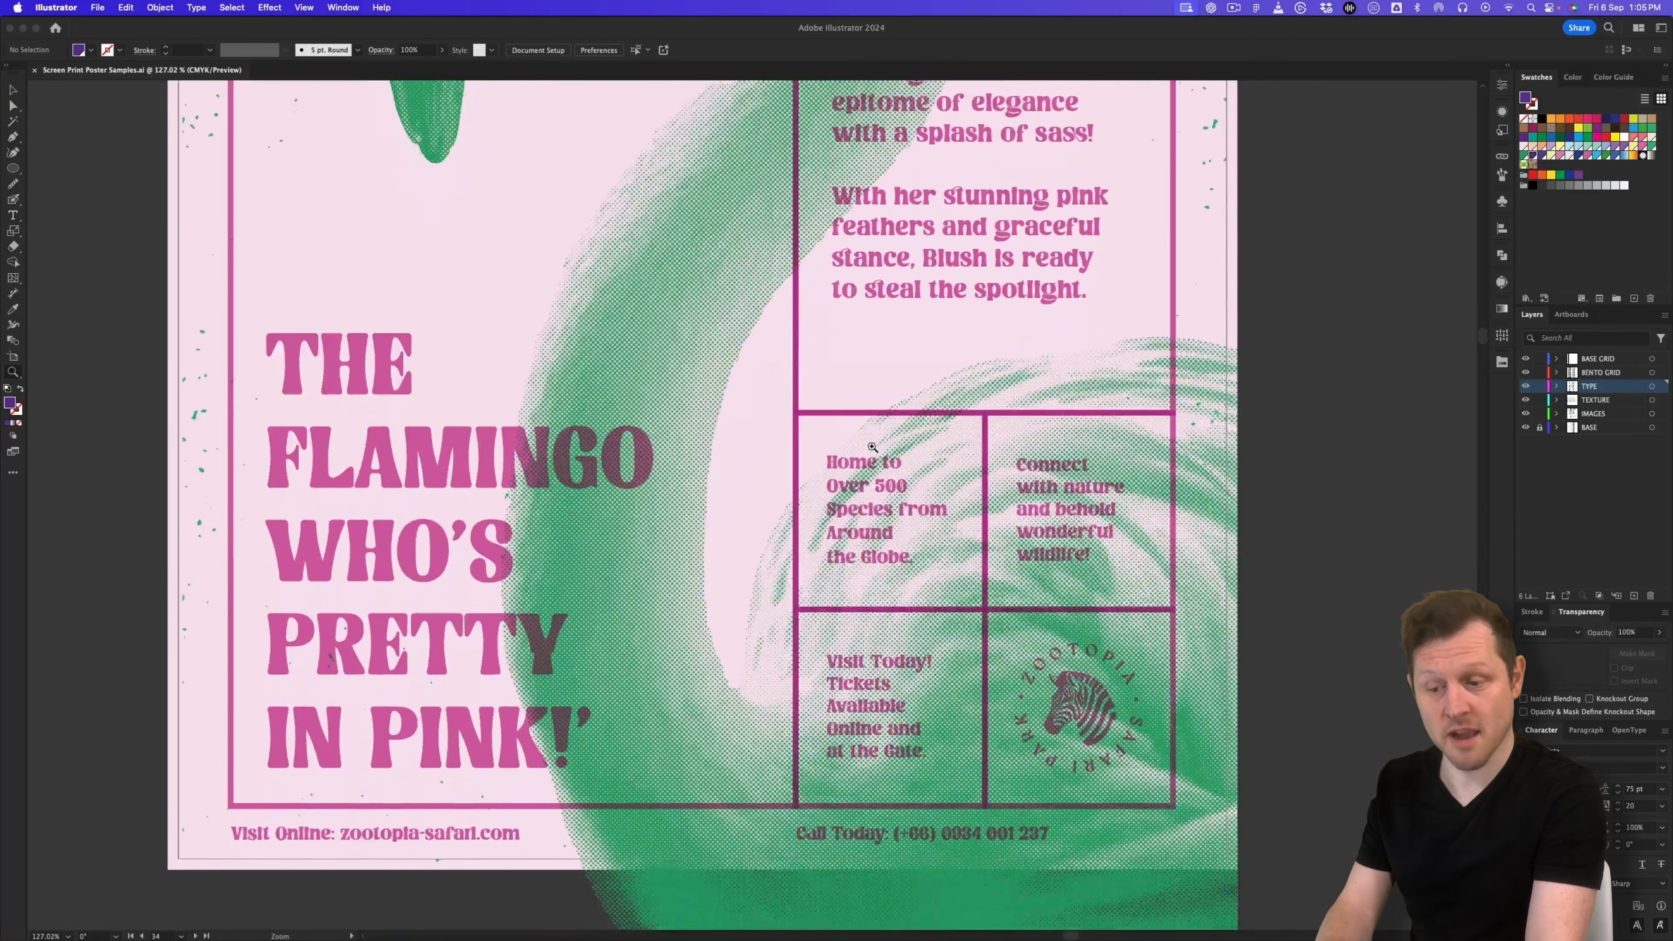
{"action": "scroll", "coordinate": [895, 411], "scroll_direction": "up", "scroll_amount": 4}
{"action": "left_click_drag", "start_coordinate": [895, 412], "coordinate": [850, 403]}
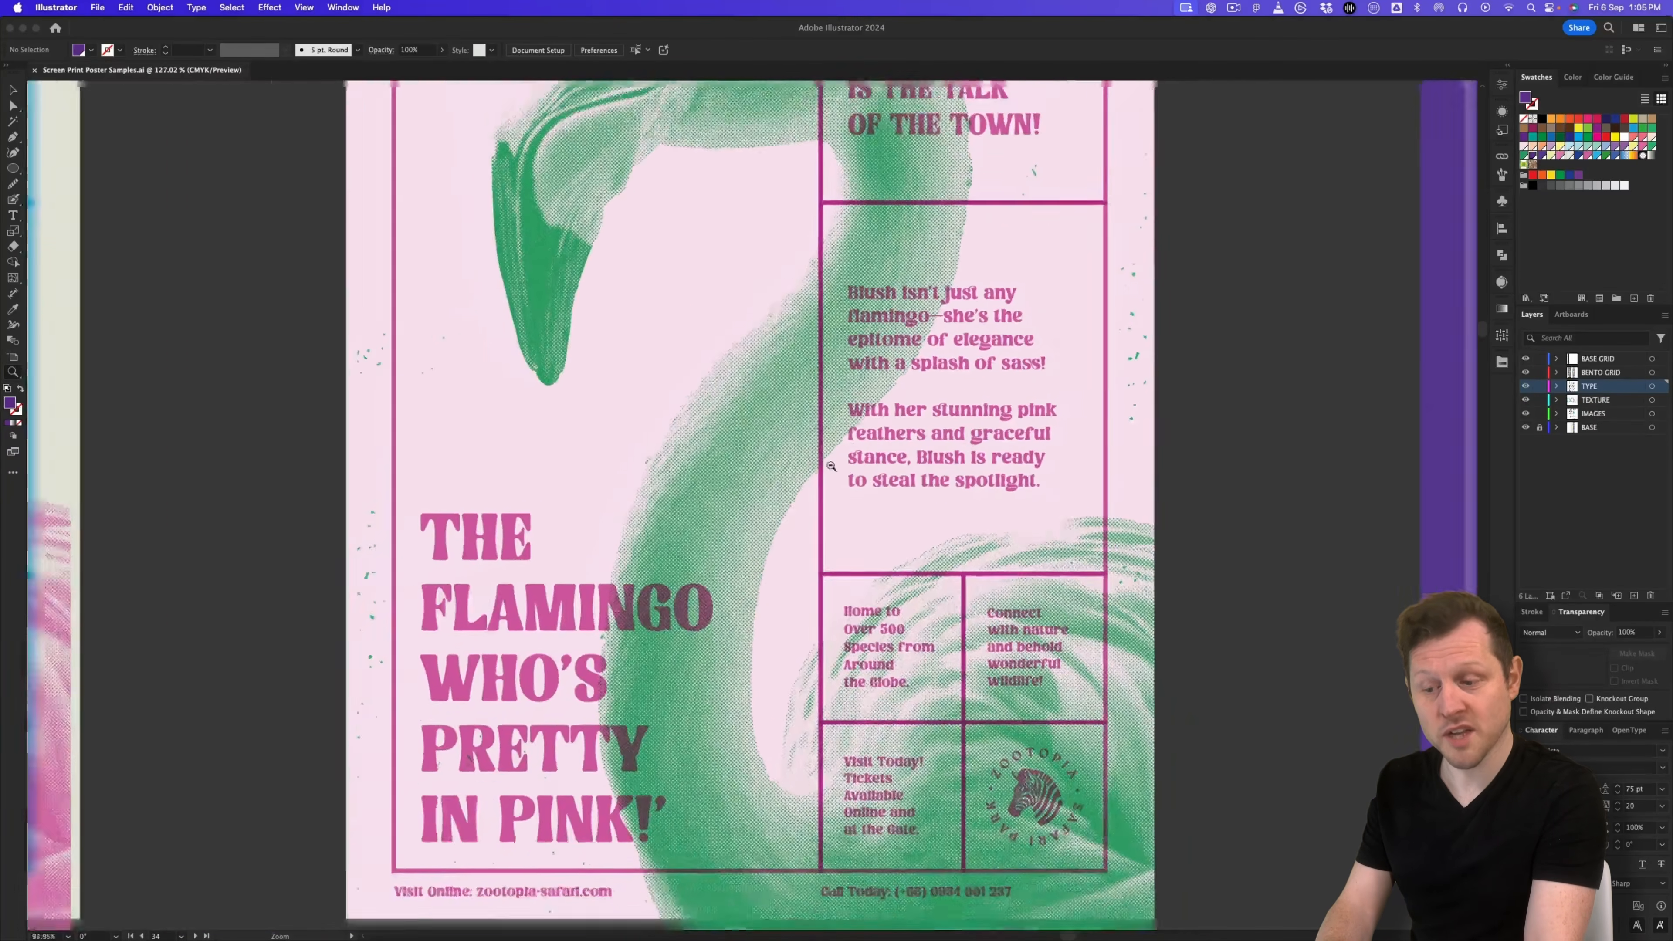
Step: Switch the poster samples document to Trim View
{"action": "left_click", "coordinate": [303, 8]}
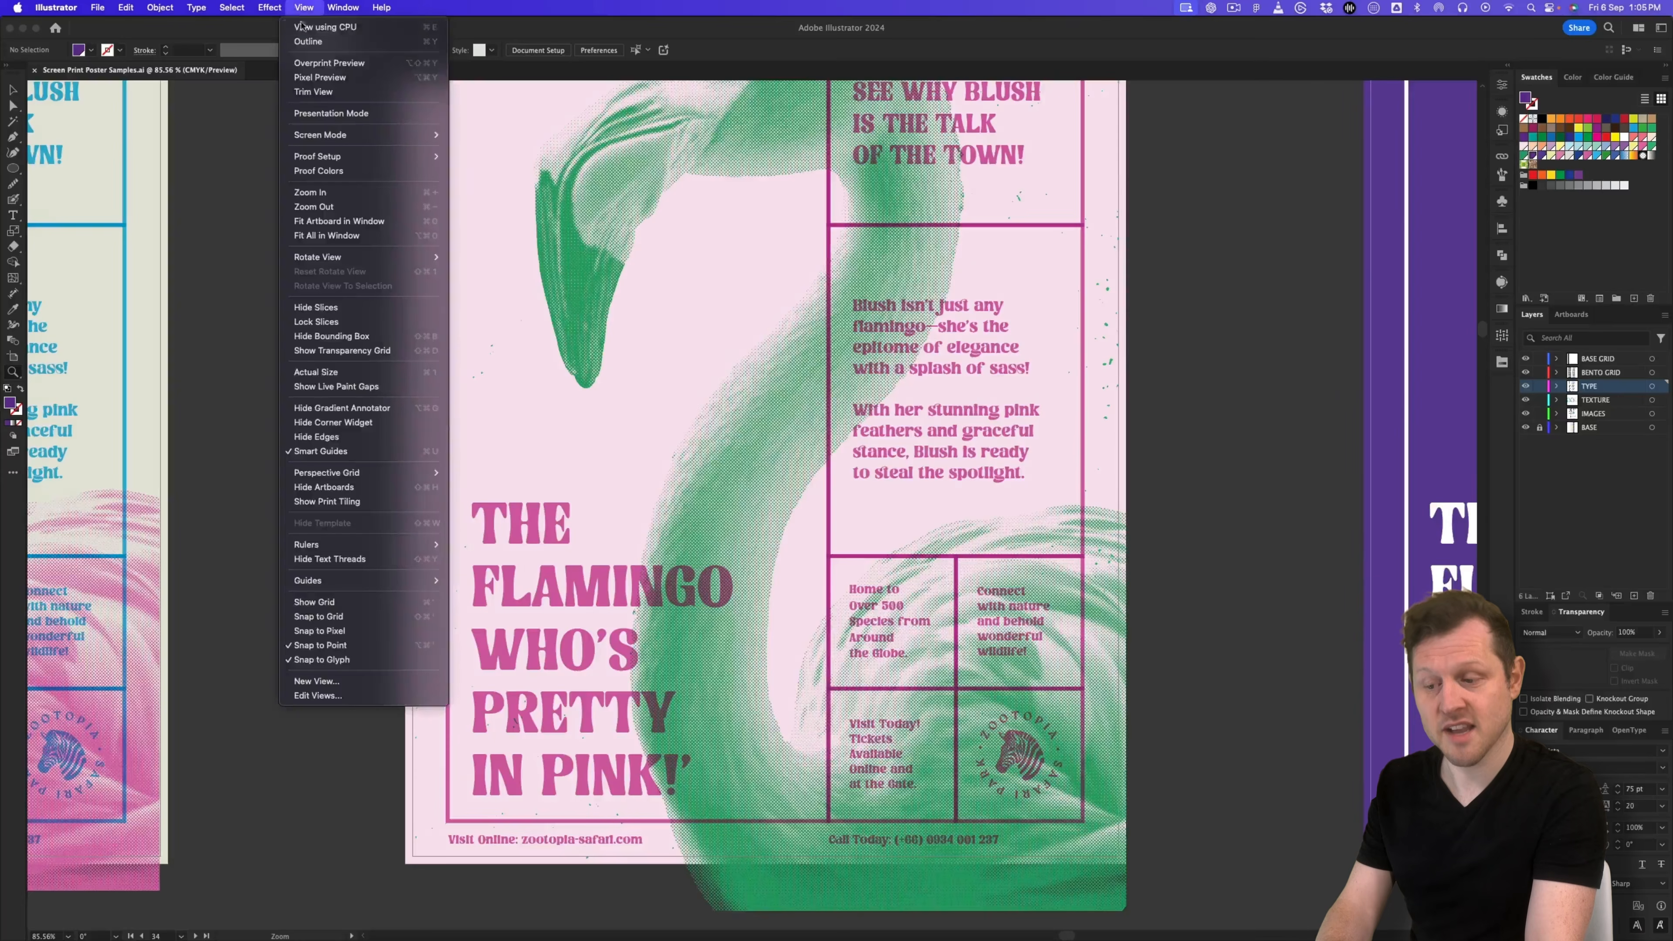
{"action": "left_click", "coordinate": [315, 93]}
{"action": "scroll", "coordinate": [821, 493], "scroll_direction": "down", "scroll_amount": 3}
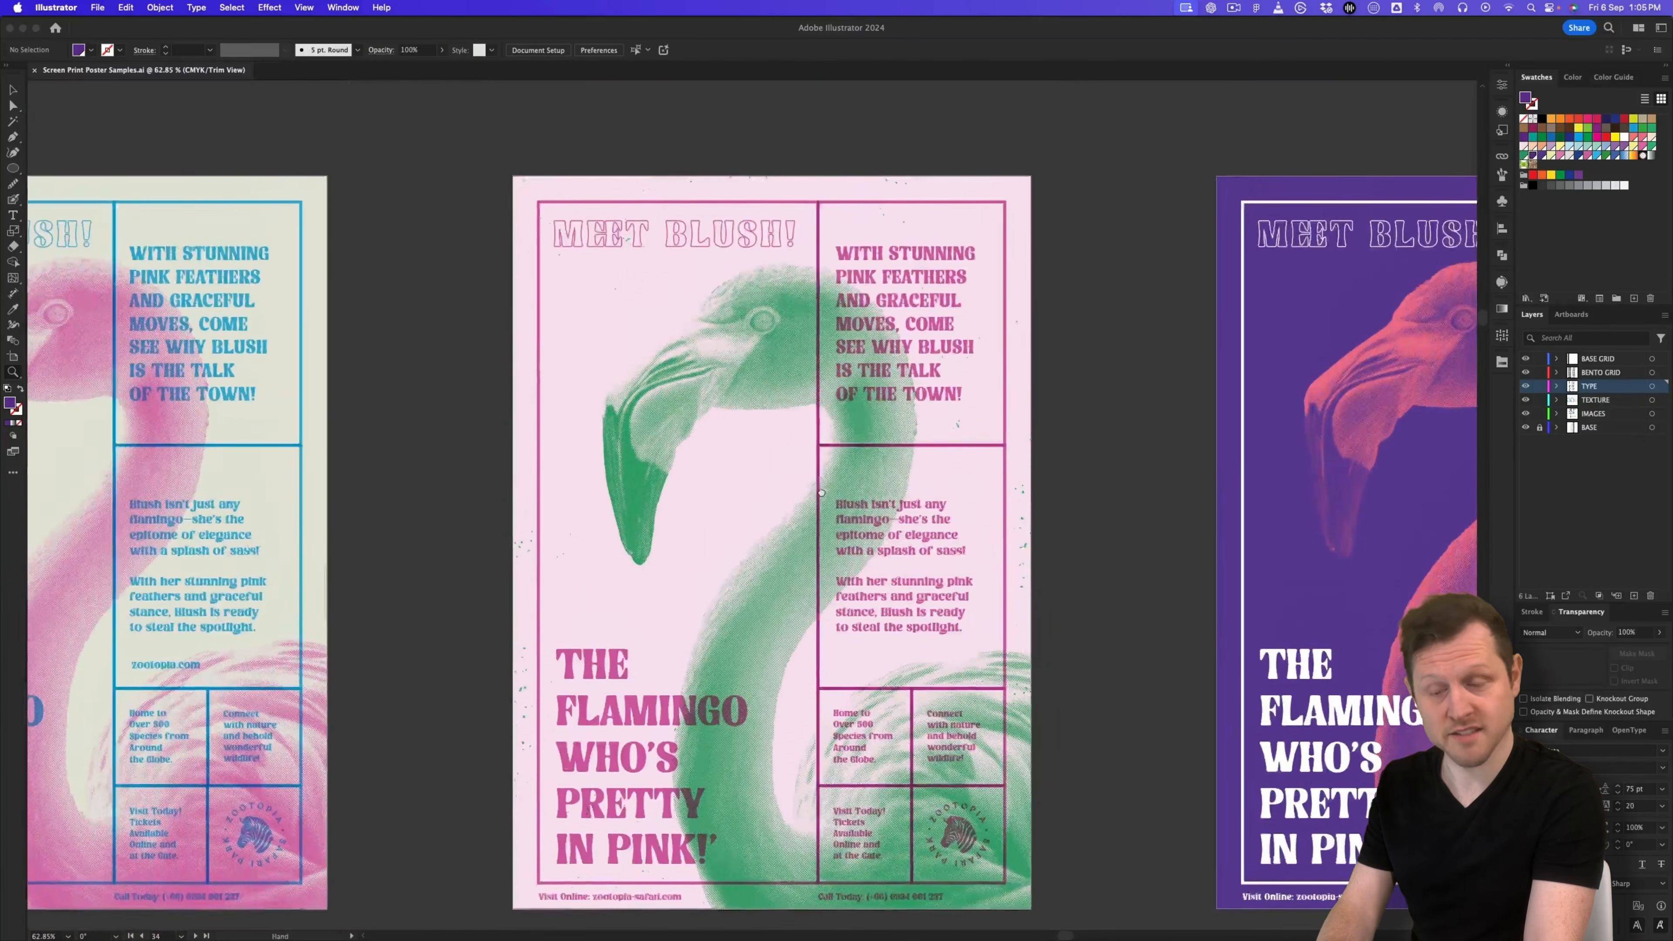
Step: Compare the flamingo poster's colour versions side by side, then view all the artboards together
{"action": "left_click_drag", "start_coordinate": [821, 493], "coordinate": [821, 480]}
{"action": "left_click_drag", "start_coordinate": [260, 501], "coordinate": [990, 491]}
{"action": "left_click_drag", "start_coordinate": [787, 486], "coordinate": [817, 477]}
{"action": "left_click_drag", "start_coordinate": [817, 477], "coordinate": [864, 465]}
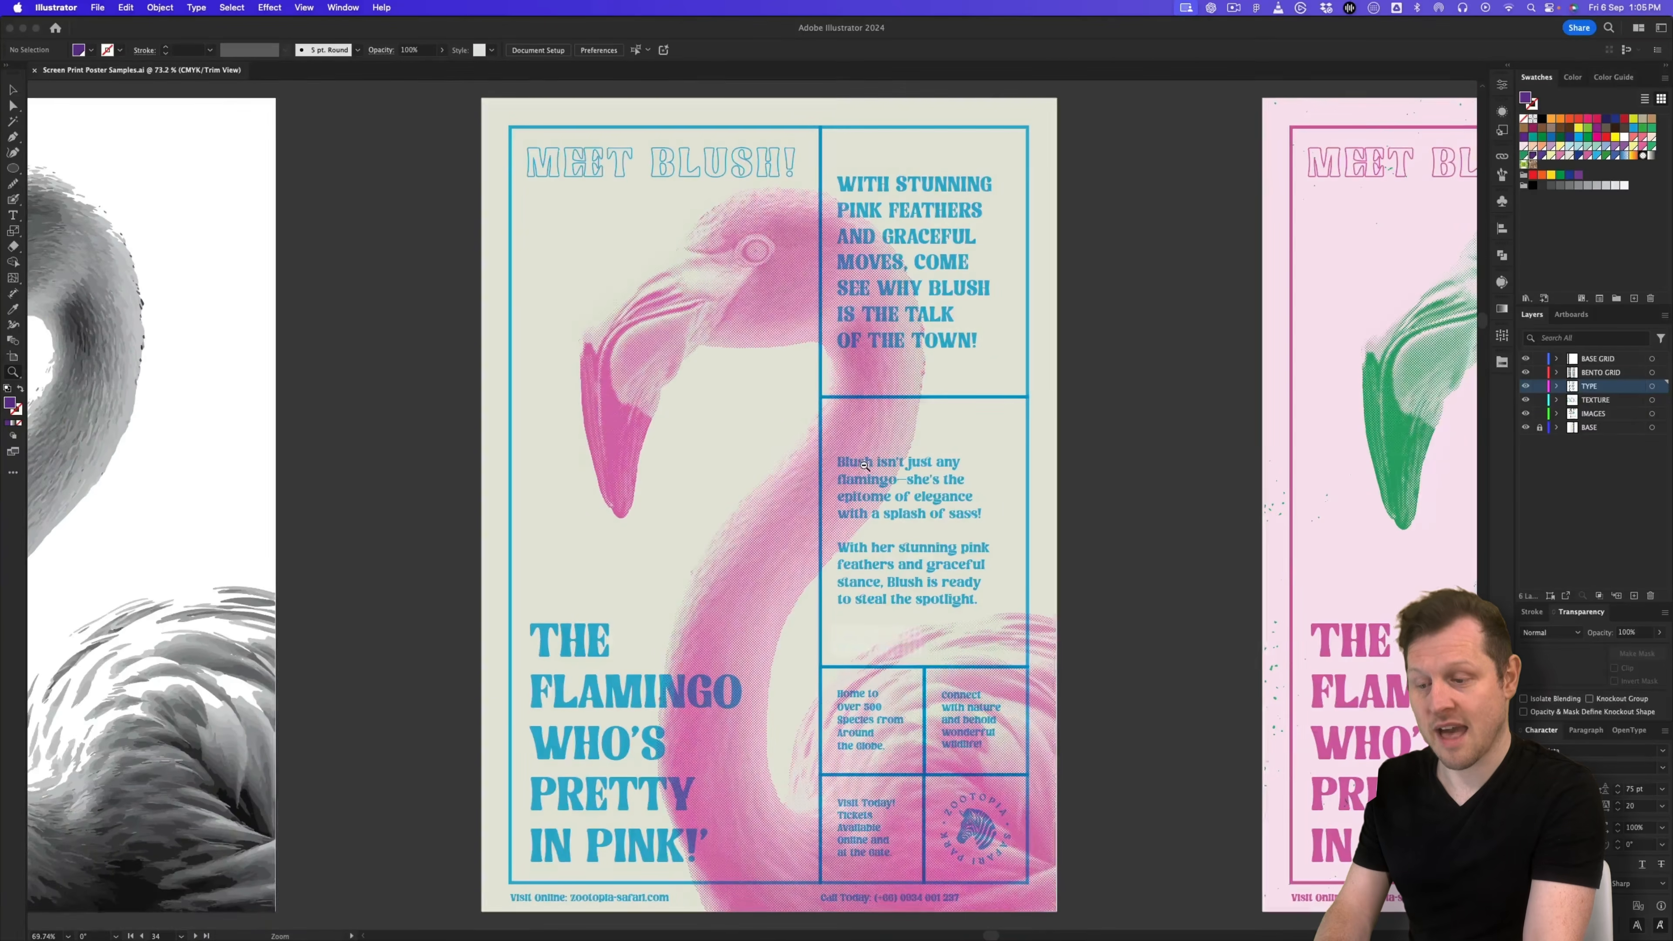
{"action": "left_click_drag", "start_coordinate": [1456, 415], "coordinate": [993, 394]}
{"action": "left_click_drag", "start_coordinate": [1443, 379], "coordinate": [1092, 371]}
{"action": "key", "text": "super+alt+0"}
{"action": "left_click_drag", "start_coordinate": [975, 420], "coordinate": [962, 419]}
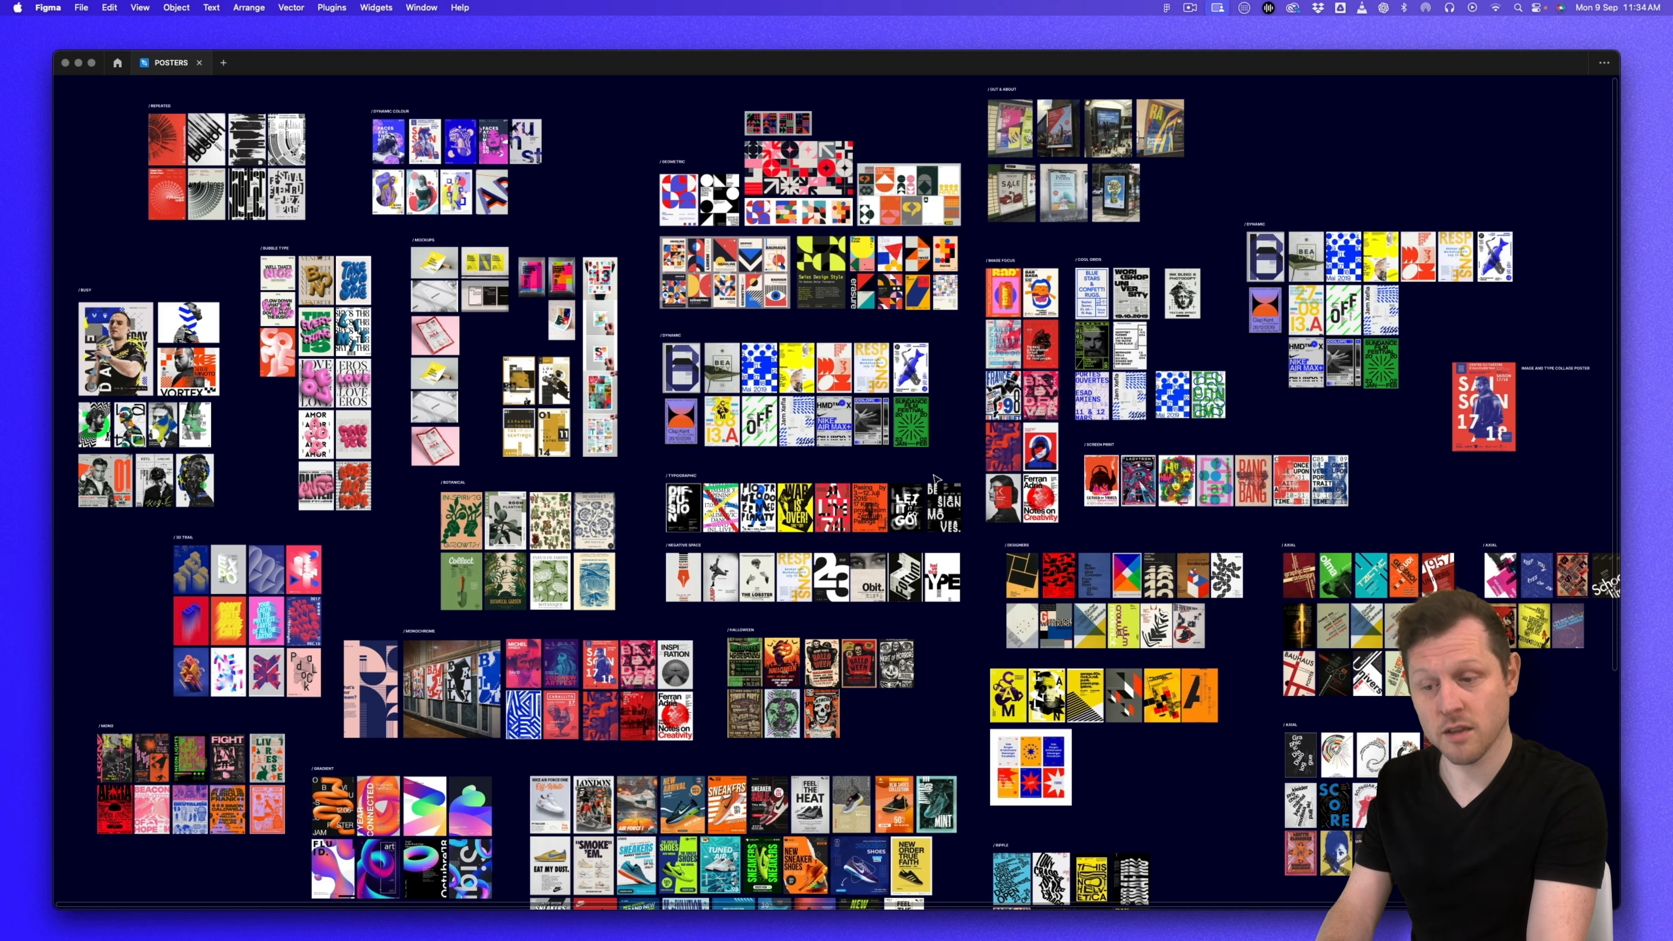
Step: Switch to the POSTERS board in Figma, show its interface and browse the categories down to zoo posters and screen print effect
{"action": "key", "text": "super+backslash"}
{"action": "left_click_drag", "start_coordinate": [658, 466], "coordinate": [668, 427]}
{"action": "left_click_drag", "start_coordinate": [1045, 411], "coordinate": [754, 460]}
{"action": "left_click_drag", "start_coordinate": [677, 664], "coordinate": [1045, 359]}
{"action": "left_click_drag", "start_coordinate": [935, 469], "coordinate": [1088, 770]}
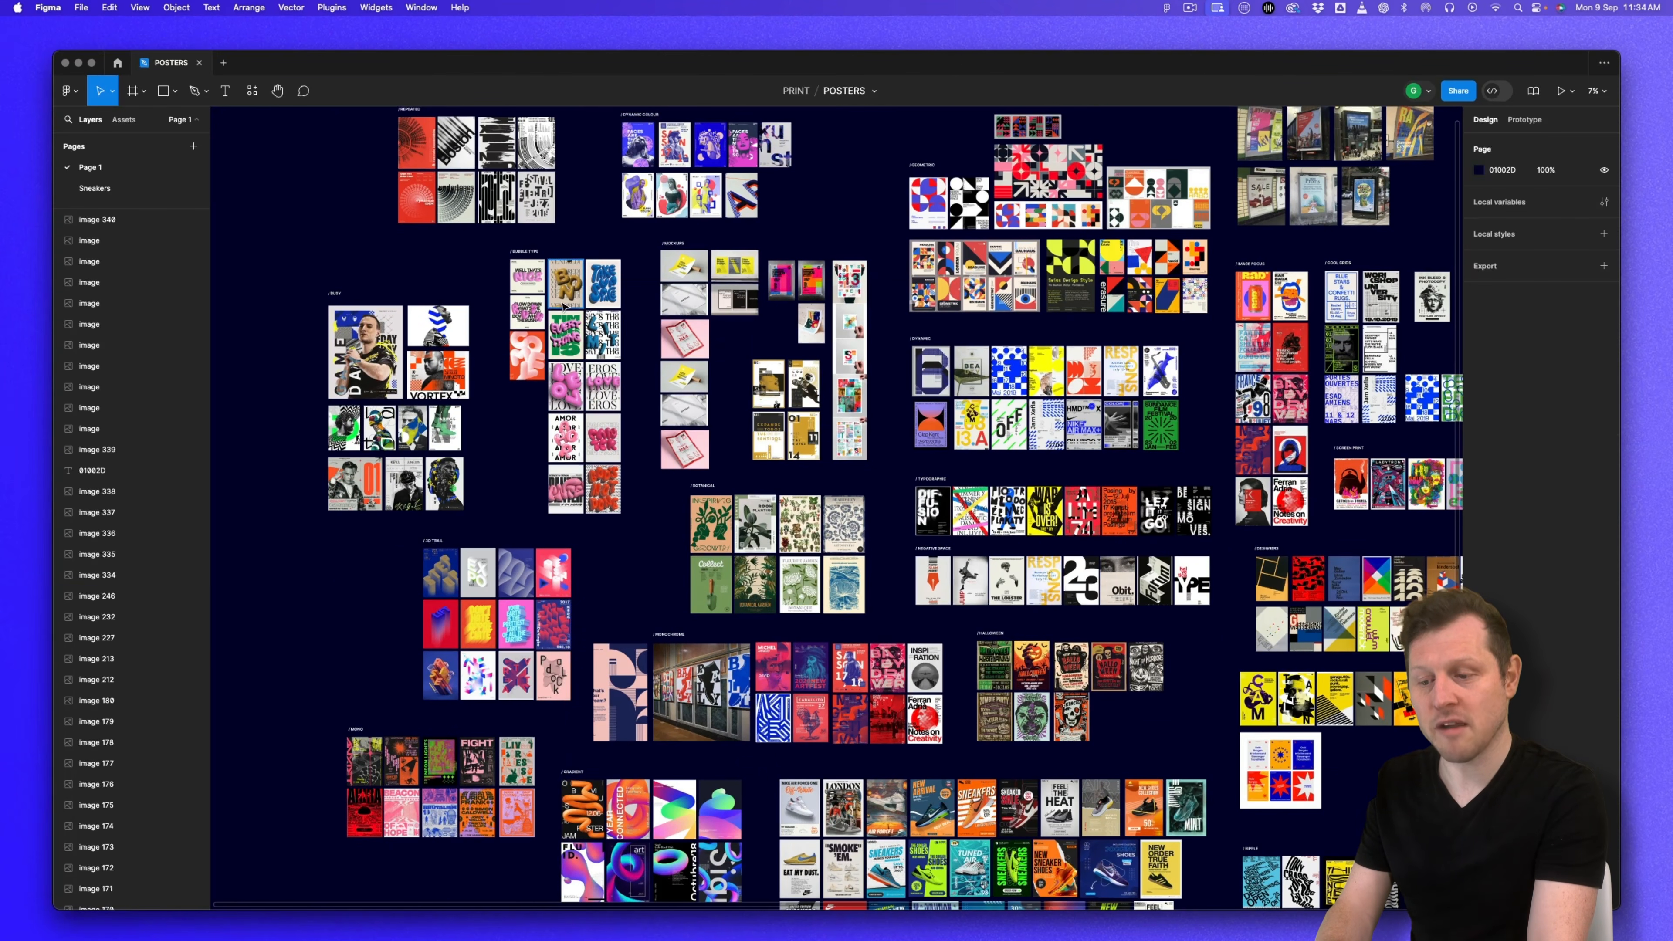
{"action": "scroll", "coordinate": [565, 306], "scroll_direction": "up", "scroll_amount": 5}
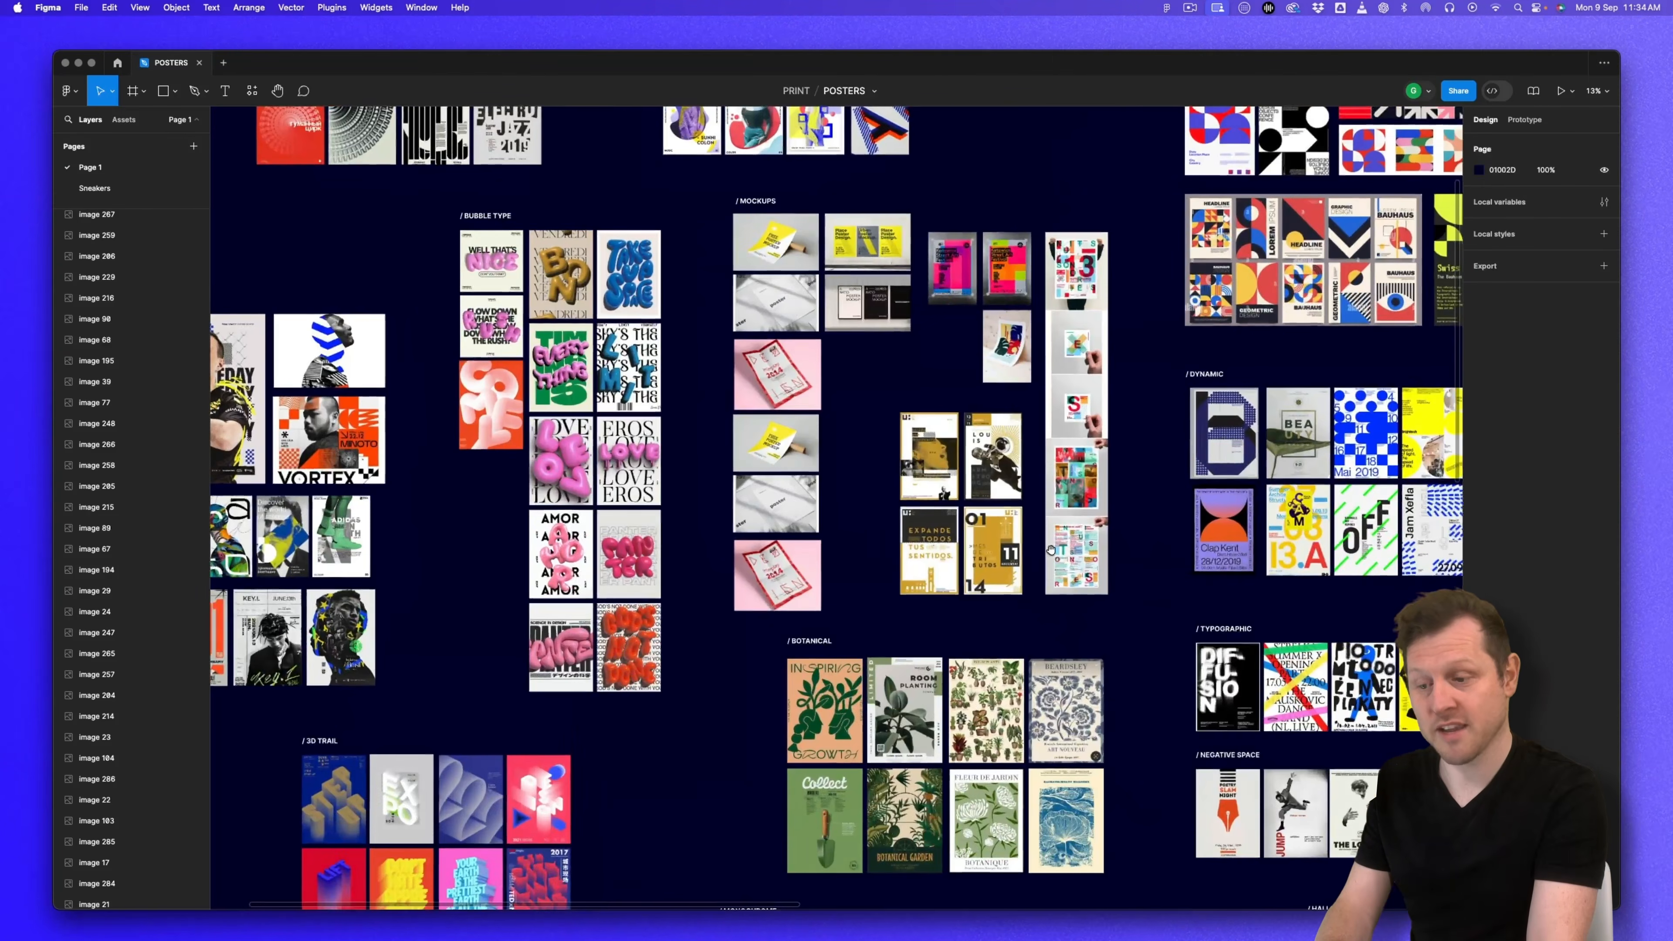
{"action": "scroll", "coordinate": [1050, 549], "scroll_direction": "down", "scroll_amount": 15}
{"action": "scroll", "coordinate": [1050, 549], "scroll_direction": "right", "scroll_amount": 7}
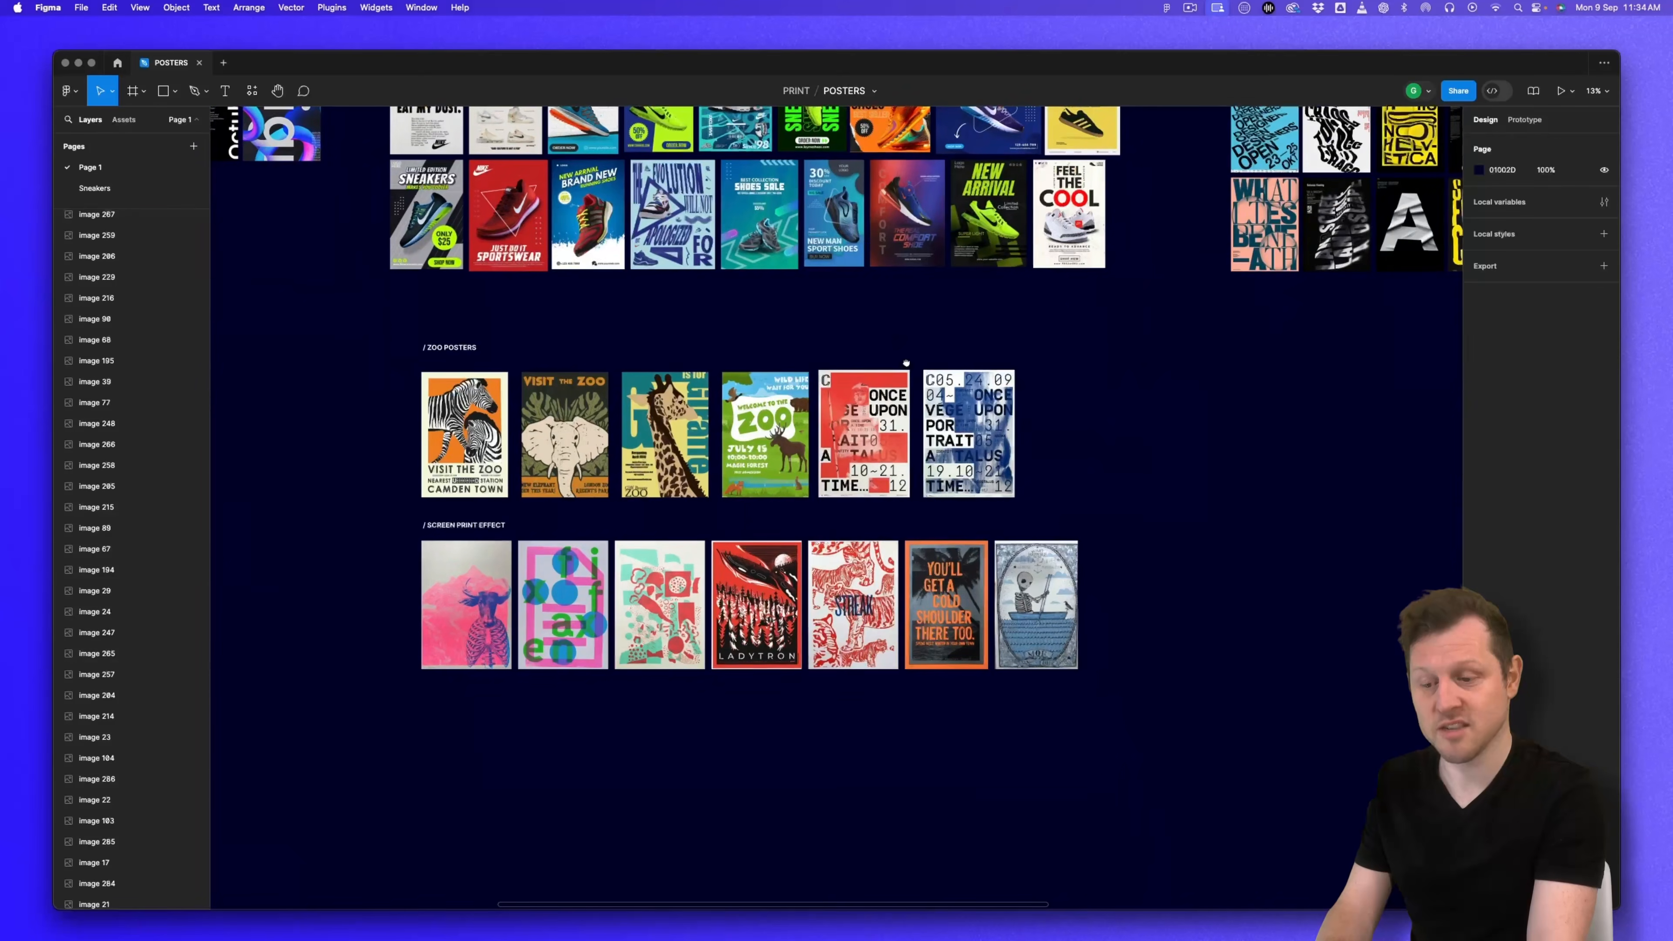
{"action": "left_click", "coordinate": [854, 607]}
{"action": "left_click", "coordinate": [946, 606]}
{"action": "mouse_move", "coordinate": [1024, 577]}
{"action": "left_mouse_down"}
{"action": "mouse_move", "coordinate": [1085, 604]}
{"action": "mouse_move", "coordinate": [1054, 565]}
{"action": "left_mouse_up"}
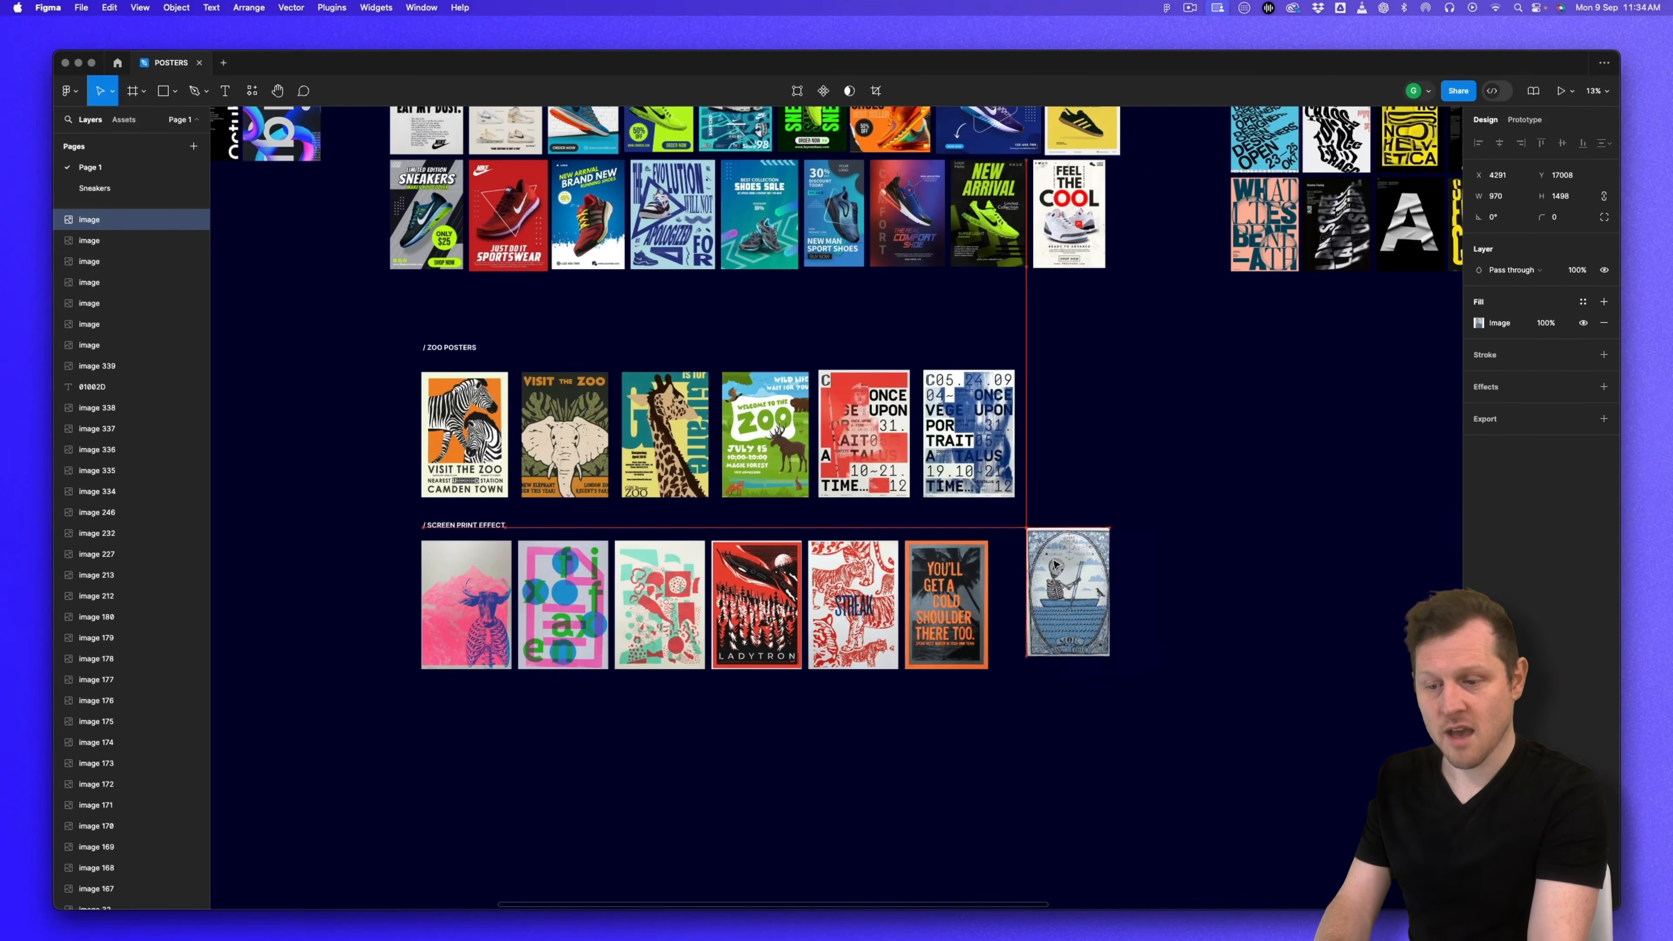
{"action": "key", "text": "super+z"}
Step: Look over the negative space, monochrome, Halloween and sneaker poster groups on the reference board
{"action": "scroll", "coordinate": [1211, 333], "scroll_direction": "up", "scroll_amount": 10}
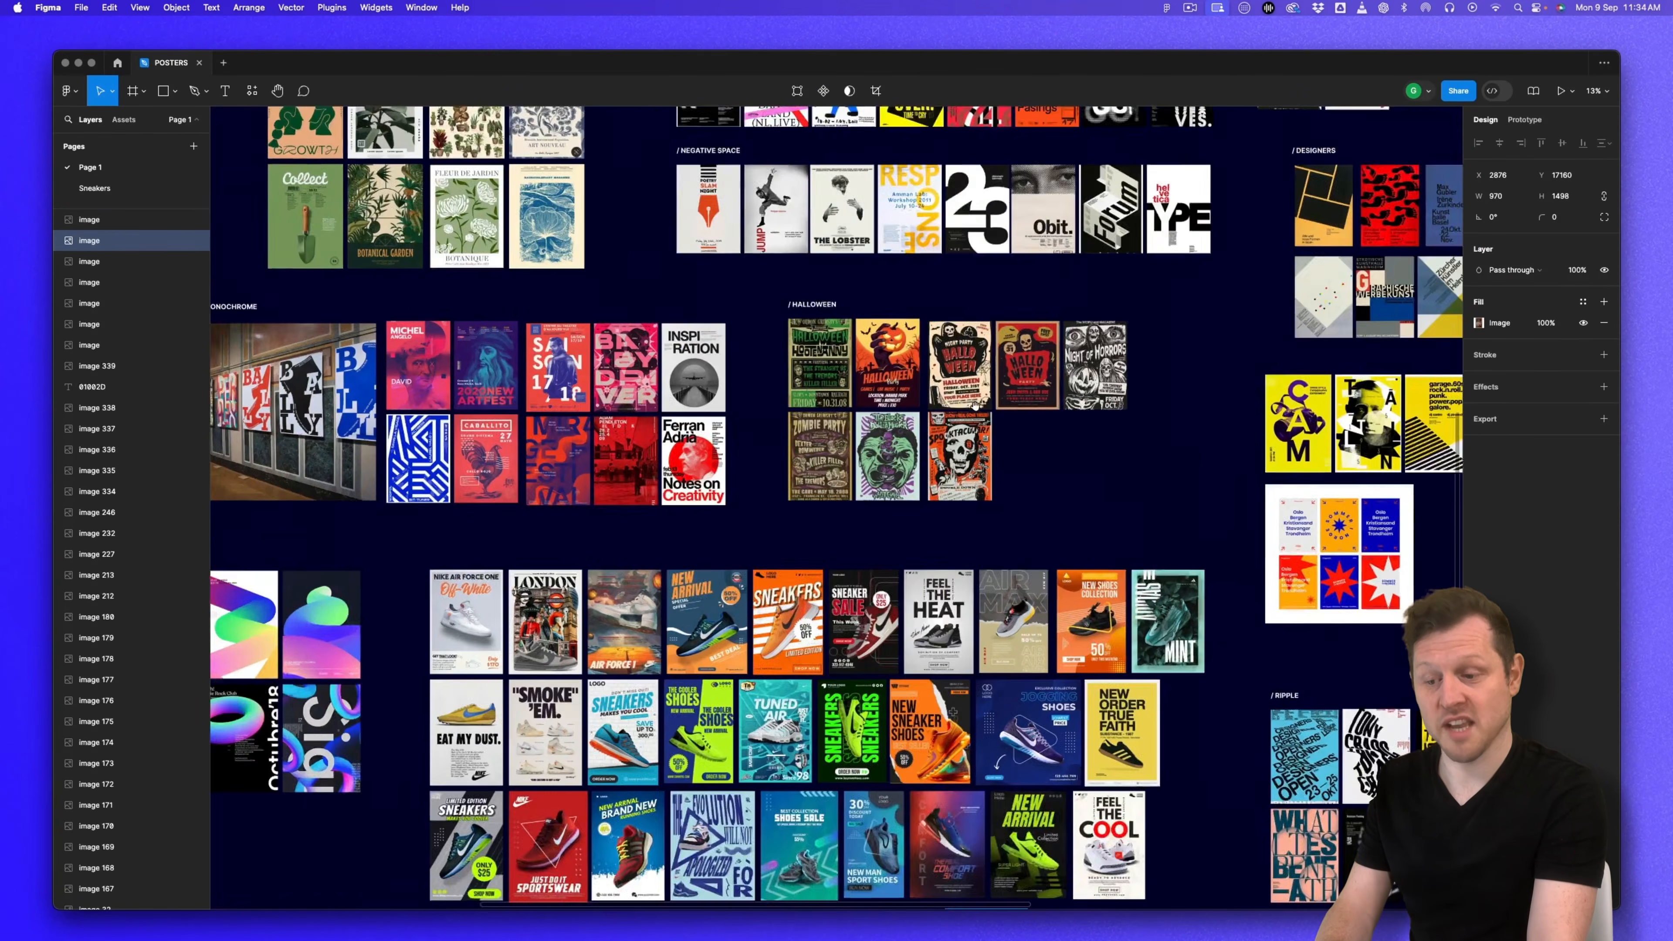
{"action": "scroll", "coordinate": [975, 407], "scroll_direction": "down", "scroll_amount": 5}
{"action": "scroll", "coordinate": [913, 435], "scroll_direction": "down", "scroll_amount": 3}
{"action": "scroll", "coordinate": [832, 539], "scroll_direction": "up", "scroll_amount": 5}
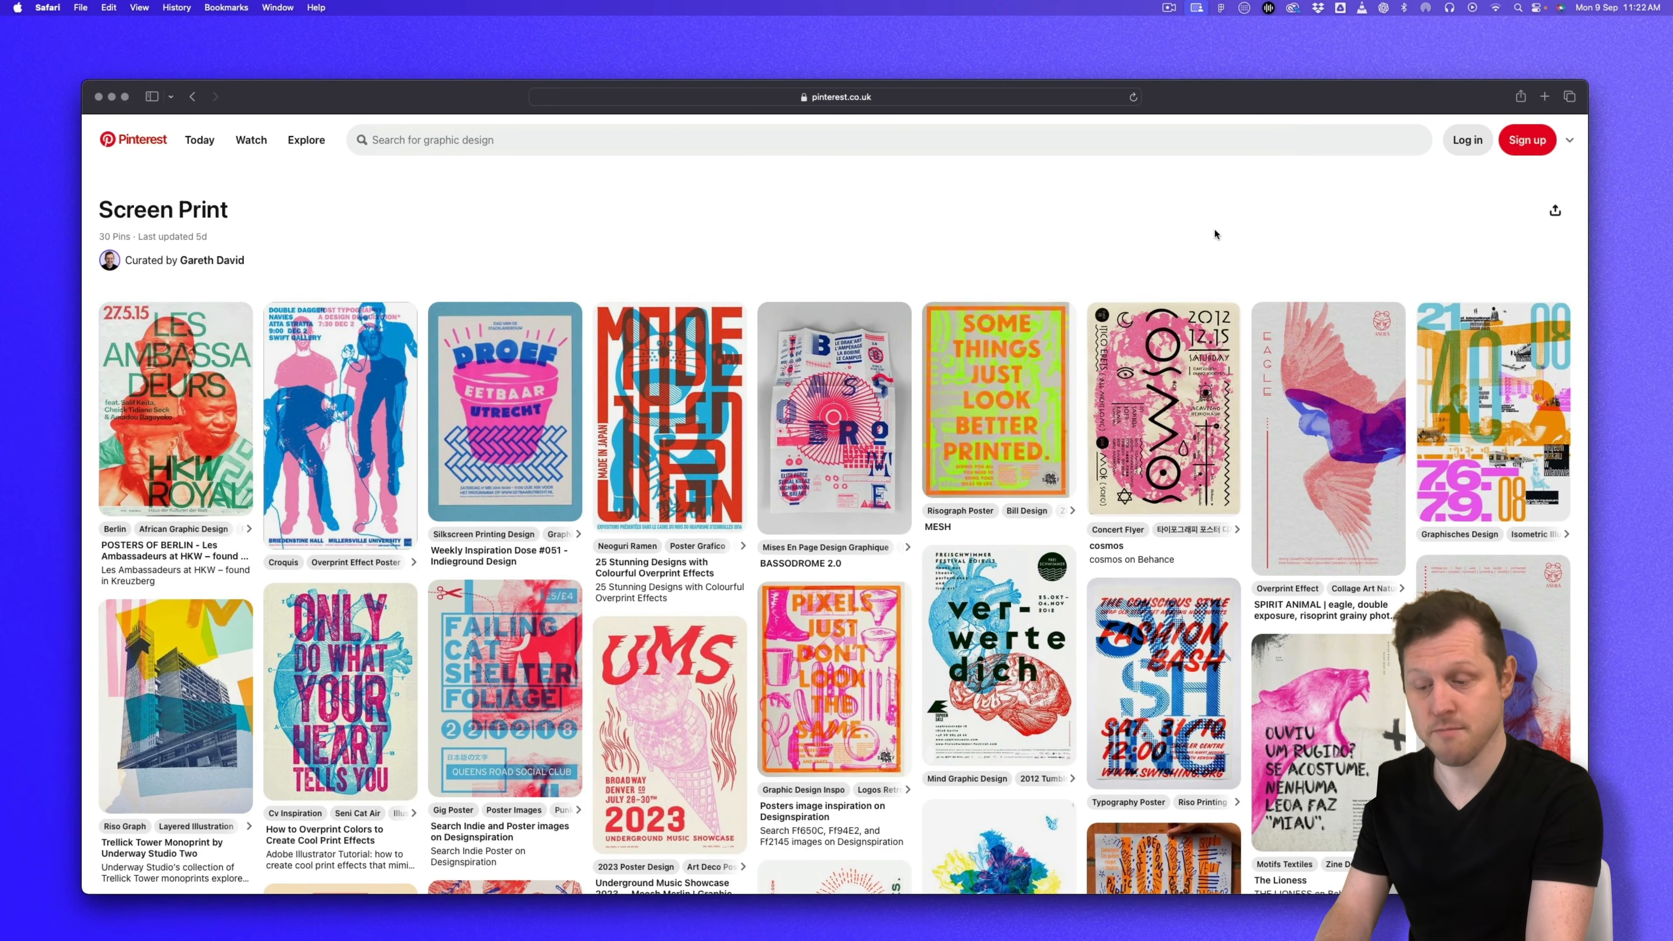
Step: Switch to the Screen Print board on Pinterest in Safari and browse its overprint and risograph posters for inspiration
{"action": "scroll", "coordinate": [1214, 234], "scroll_direction": "down", "scroll_amount": 3}
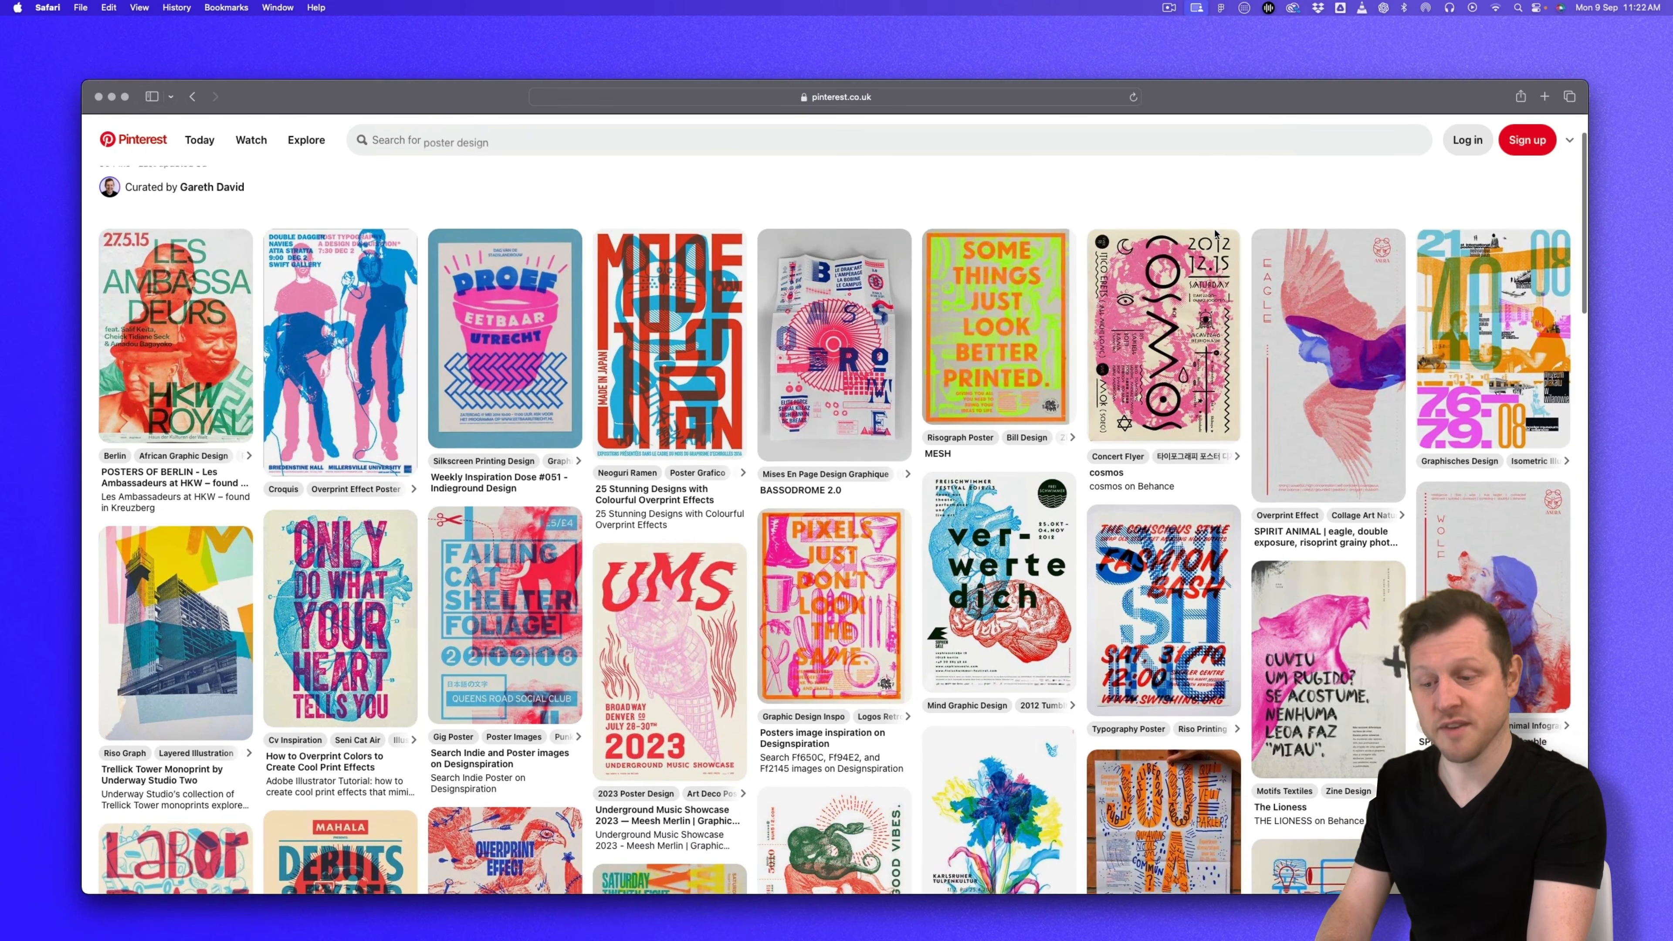
{"action": "scroll", "coordinate": [1215, 232], "scroll_direction": "down", "scroll_amount": 5}
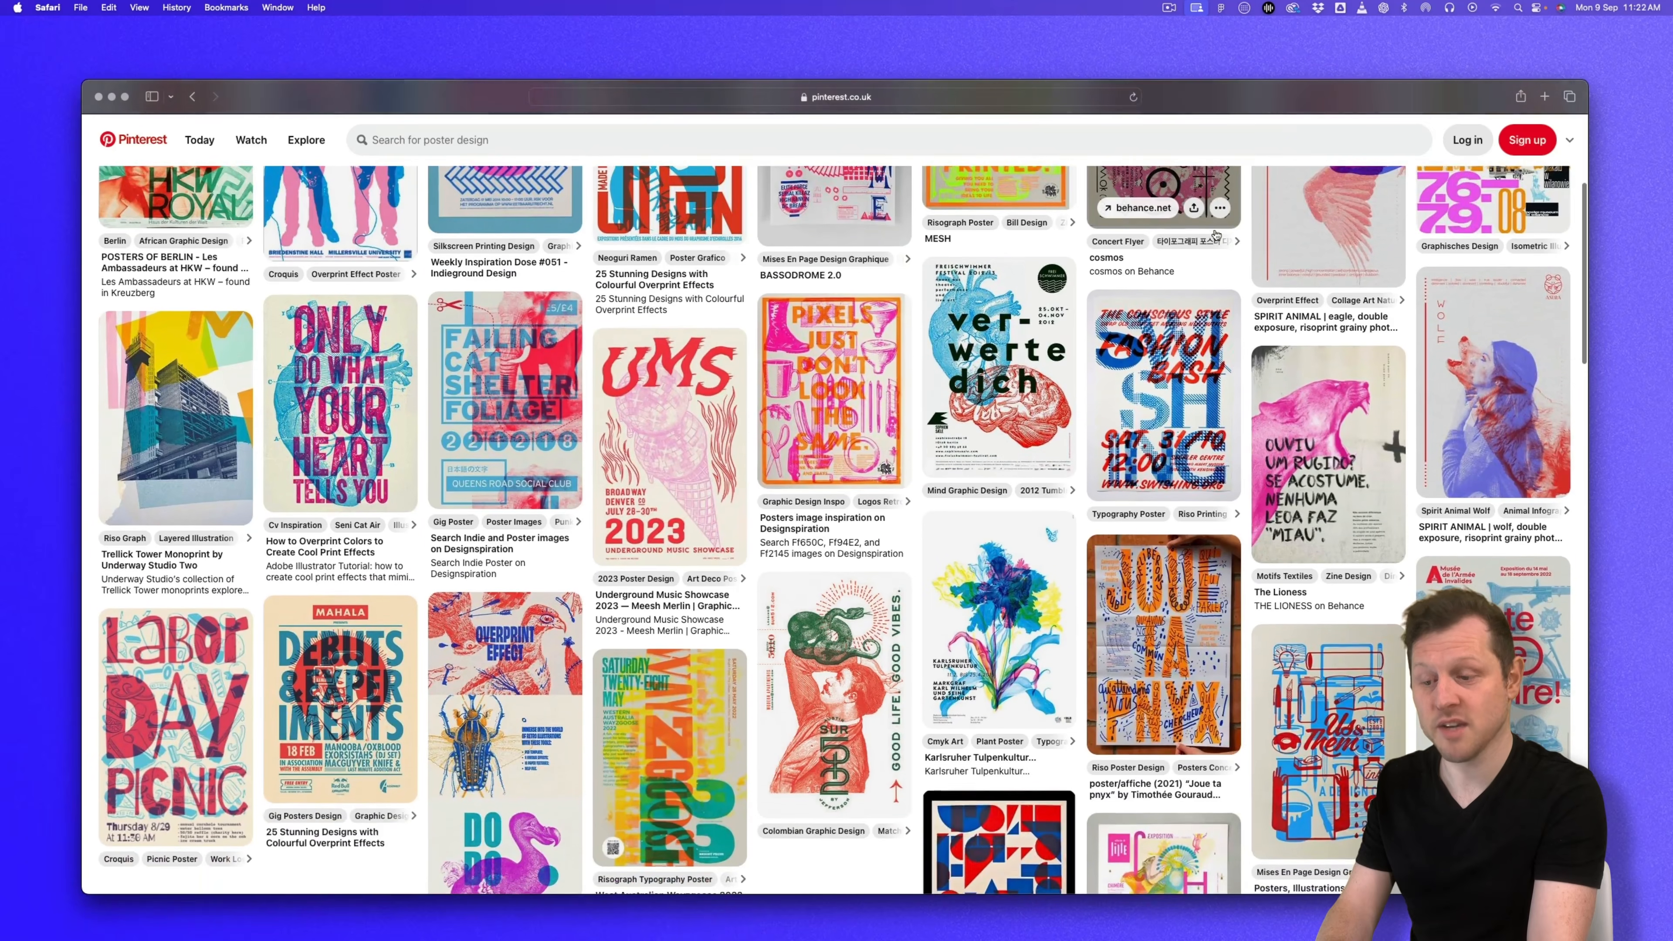
{"action": "scroll", "coordinate": [1216, 235], "scroll_direction": "down", "scroll_amount": 6}
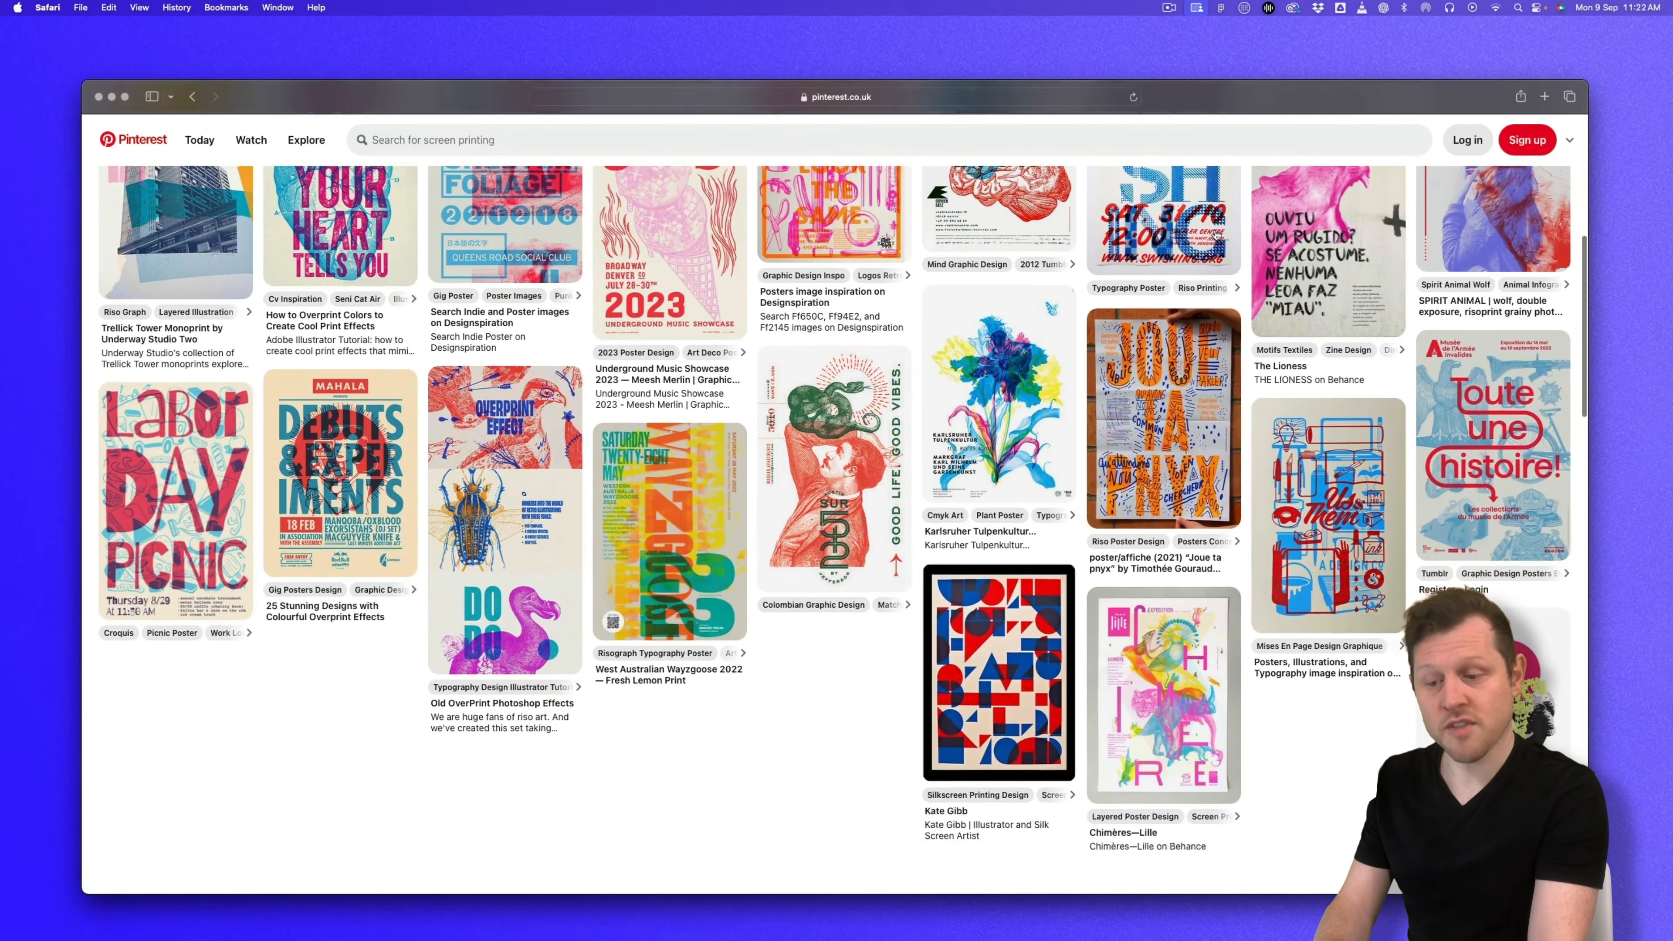
{"action": "scroll", "coordinate": [1215, 235], "scroll_direction": "up", "scroll_amount": 2}
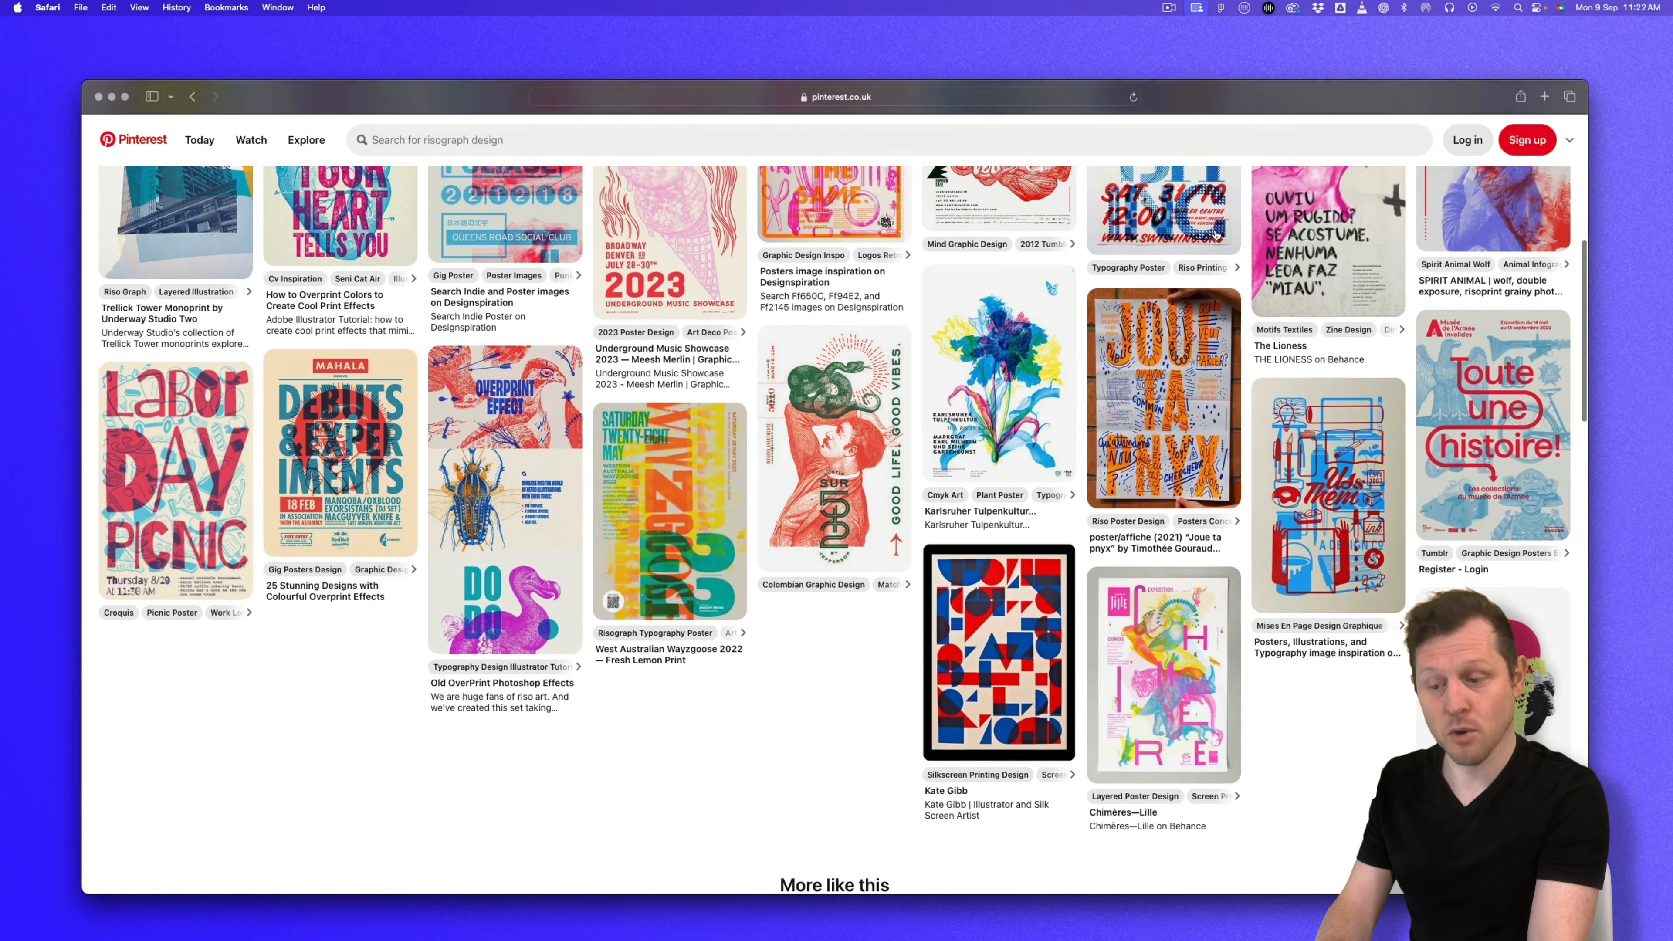
{"action": "scroll", "coordinate": [1216, 234], "scroll_direction": "up", "scroll_amount": 4}
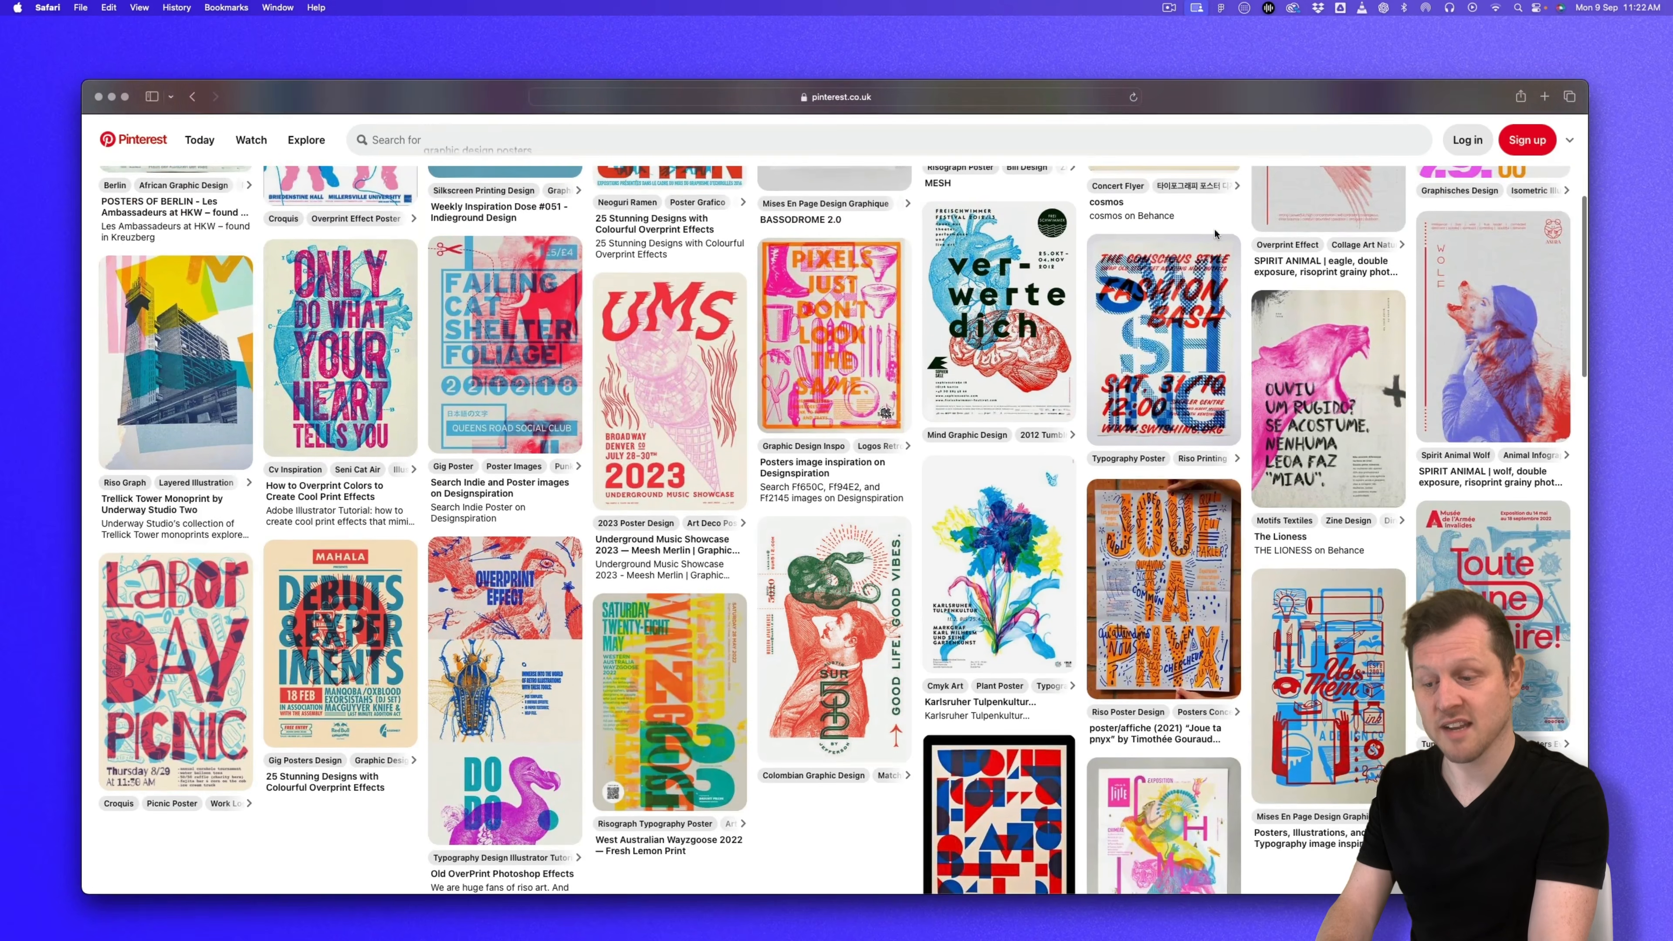
{"action": "scroll", "coordinate": [1215, 232], "scroll_direction": "up", "scroll_amount": 7}
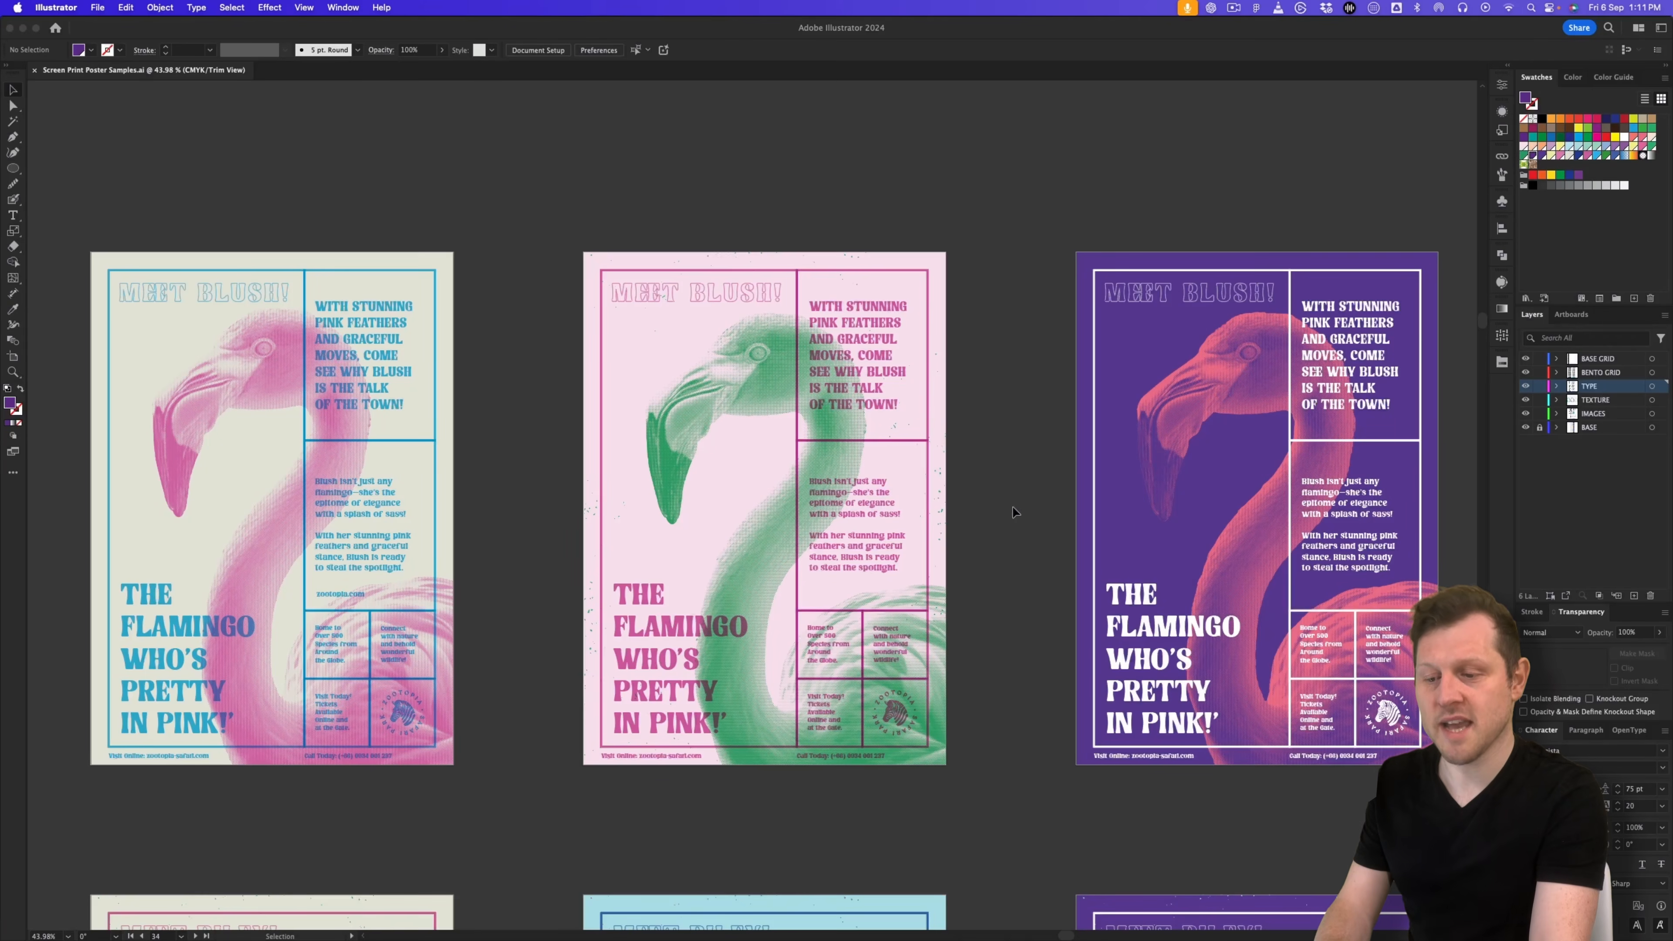
Step: Switch to Illustrator and start a new document from the A3 print preset, 297 x 420 mm portrait, with units in millimetres
{"action": "left_click", "coordinate": [96, 7]}
{"action": "left_click", "coordinate": [112, 27]}
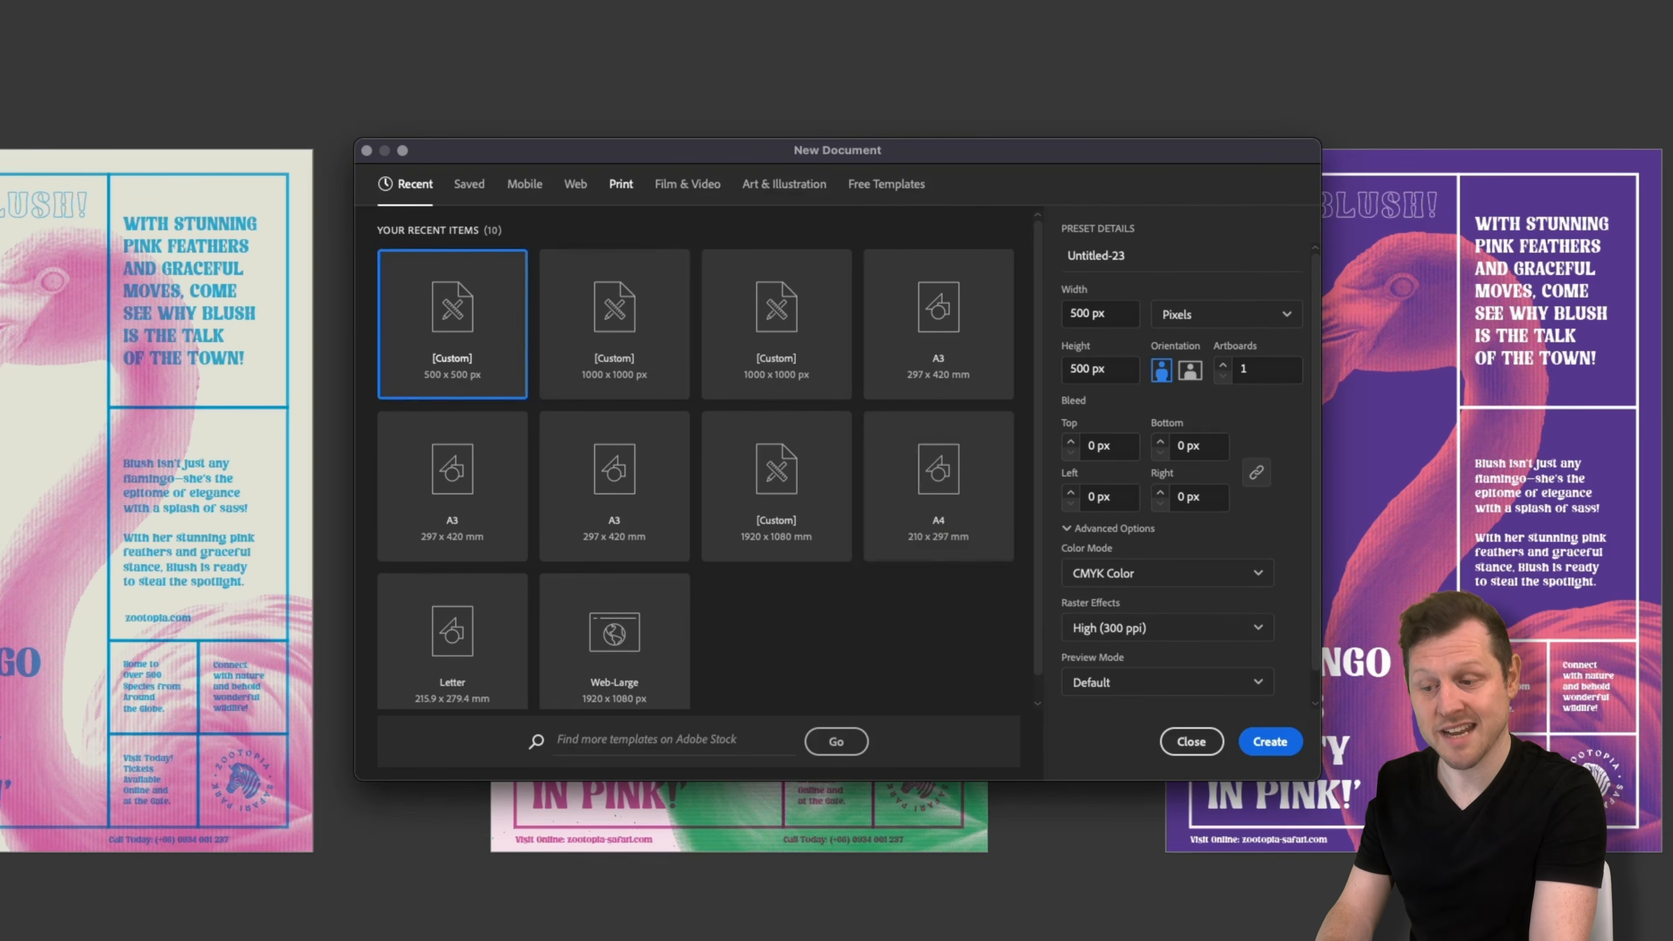
{"action": "left_click", "coordinate": [622, 186]}
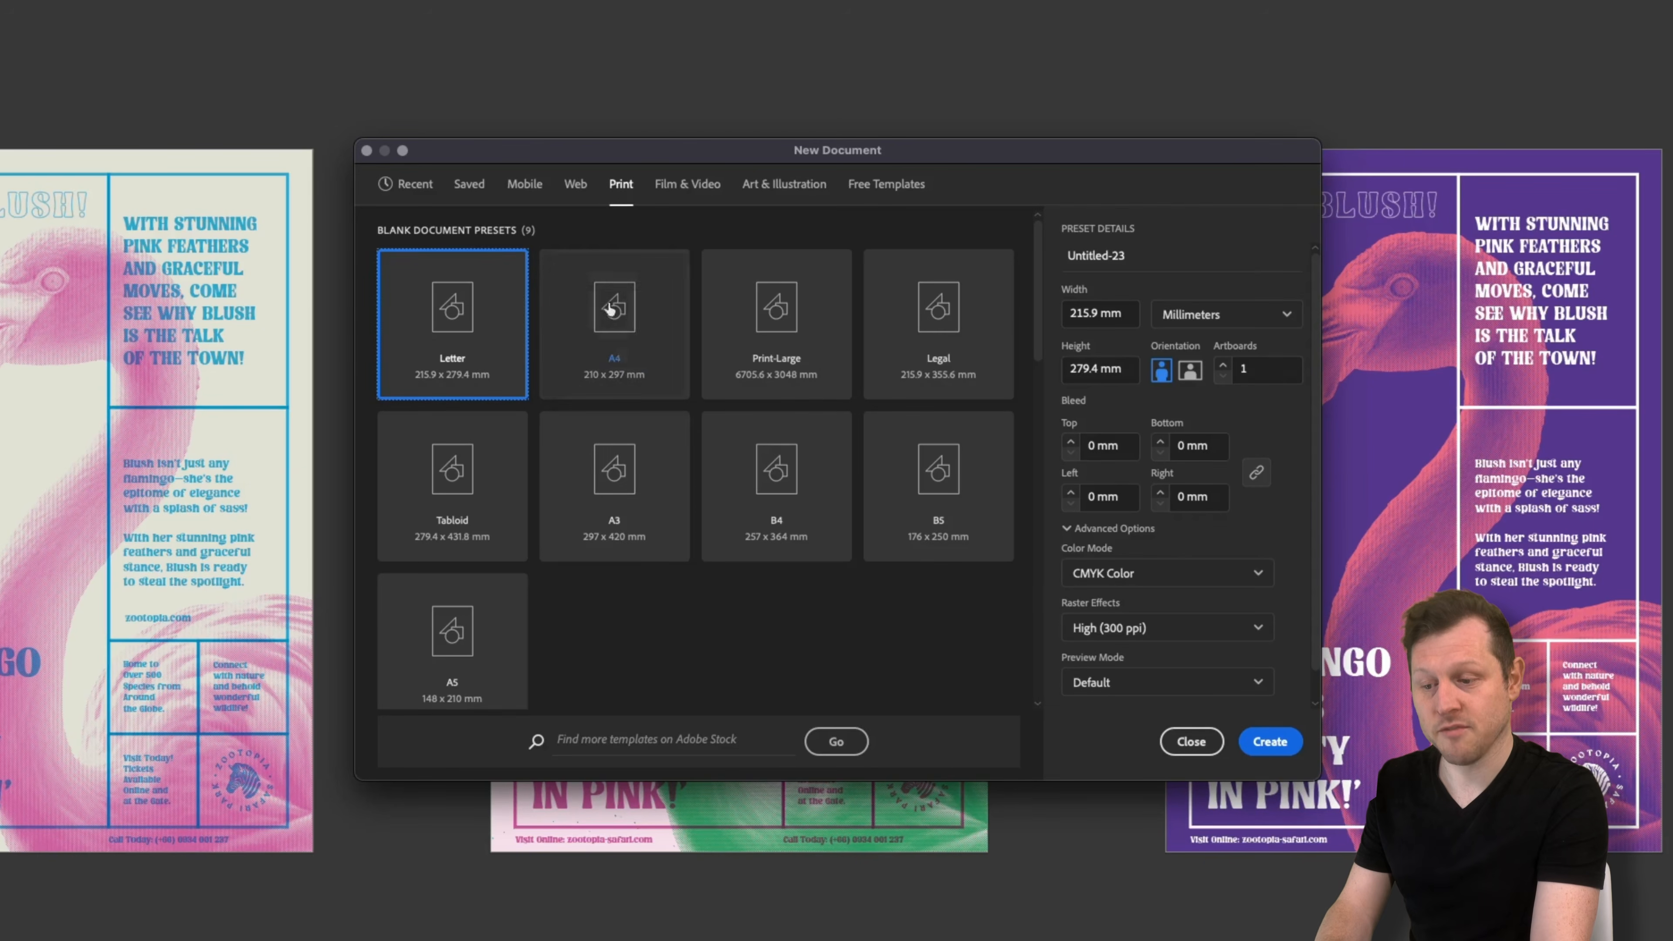
{"action": "left_click", "coordinate": [627, 526]}
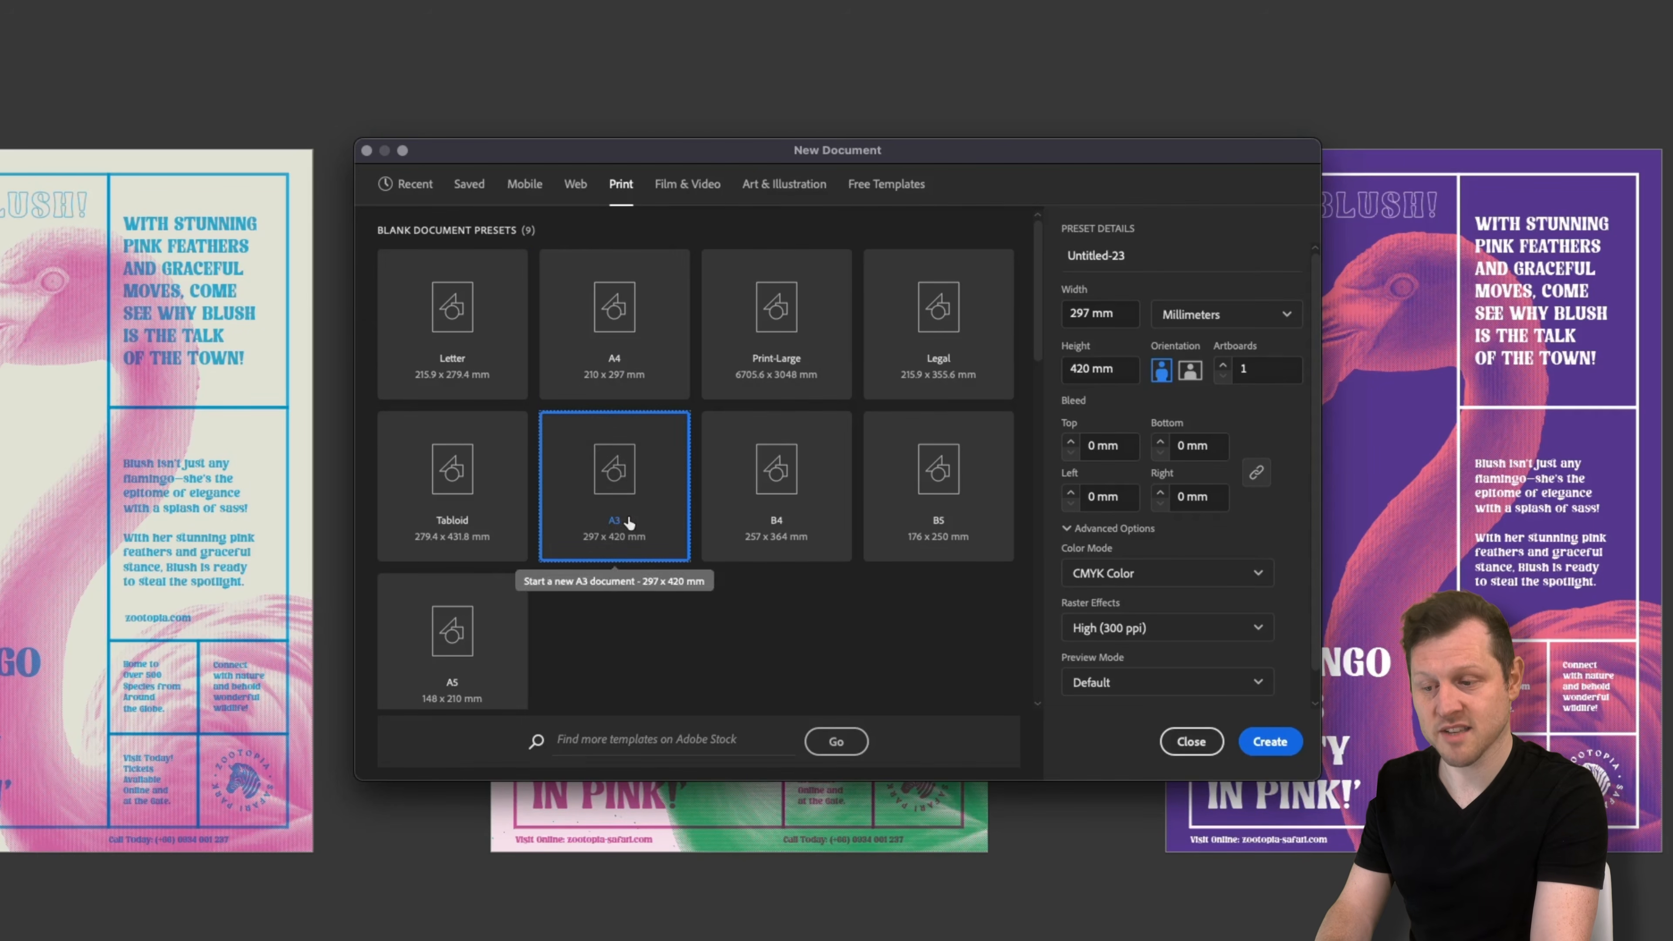
{"action": "left_click", "coordinate": [1250, 330]}
{"action": "left_click", "coordinate": [1254, 328]}
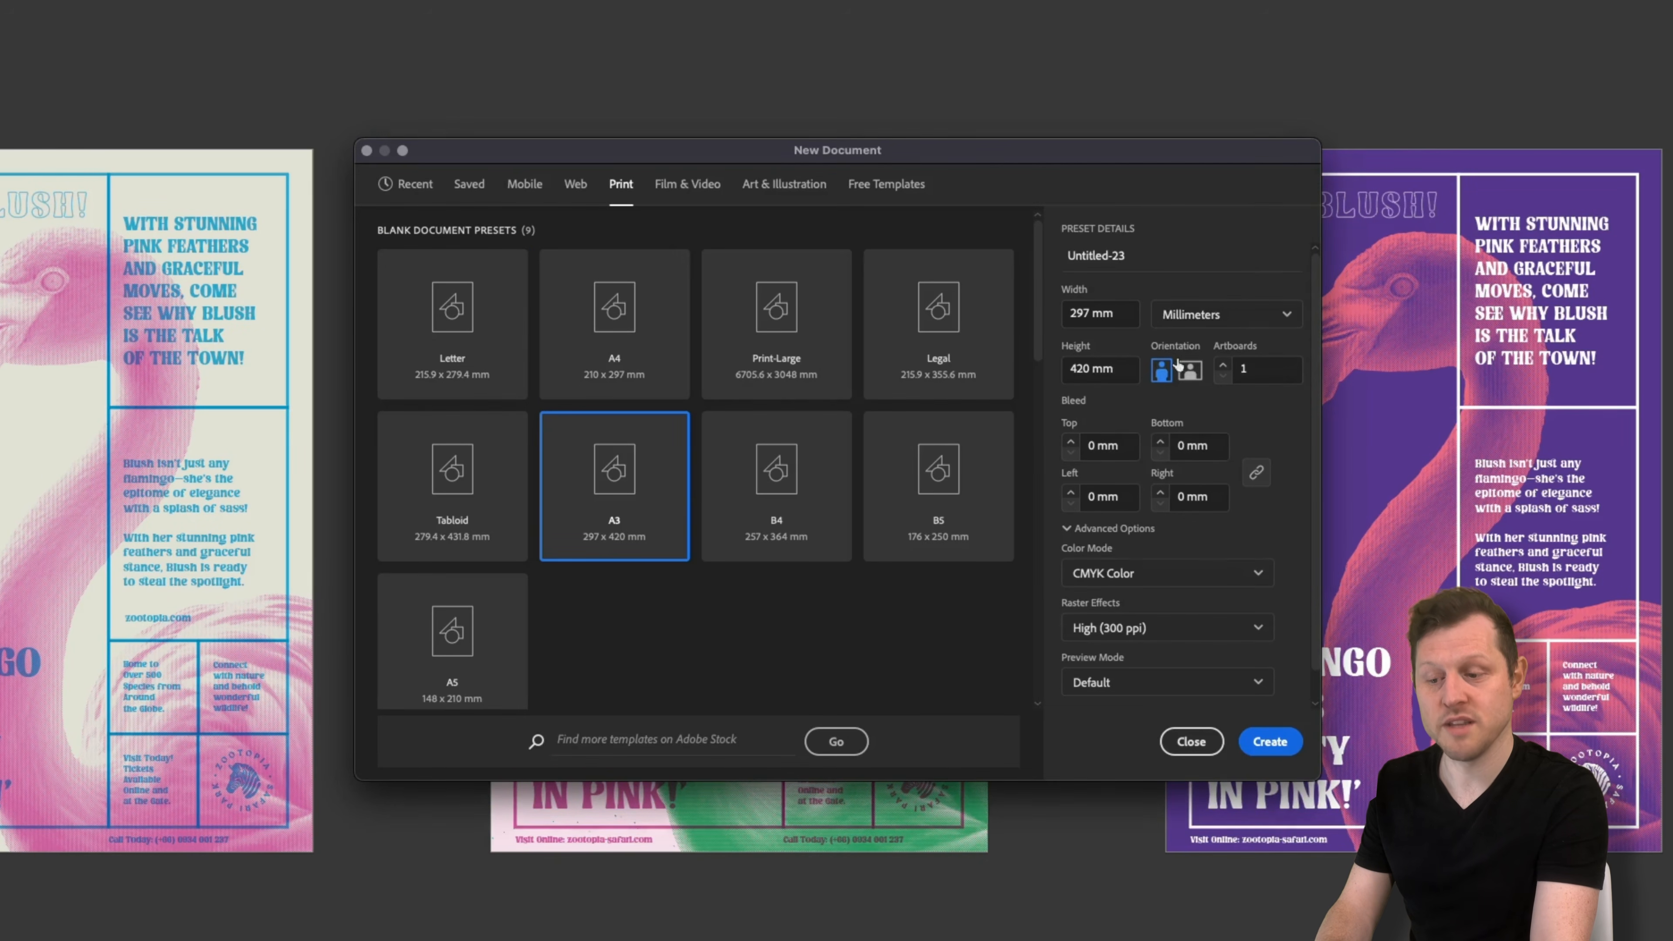
{"action": "left_click", "coordinate": [1184, 326]}
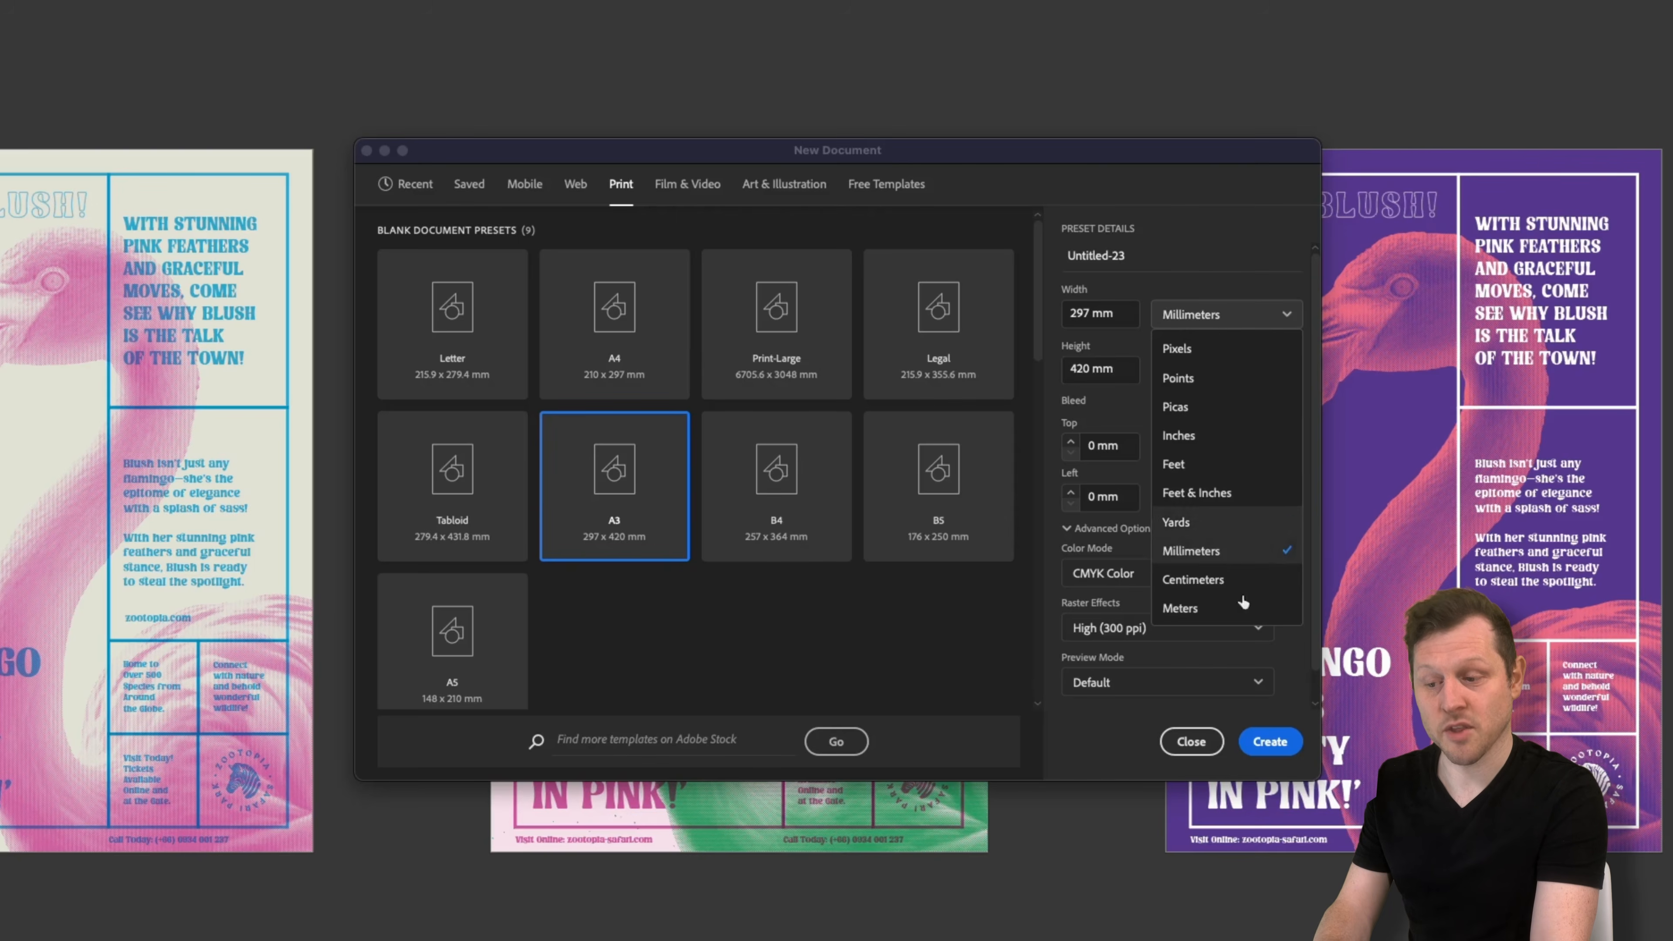
{"action": "left_click", "coordinate": [1217, 553]}
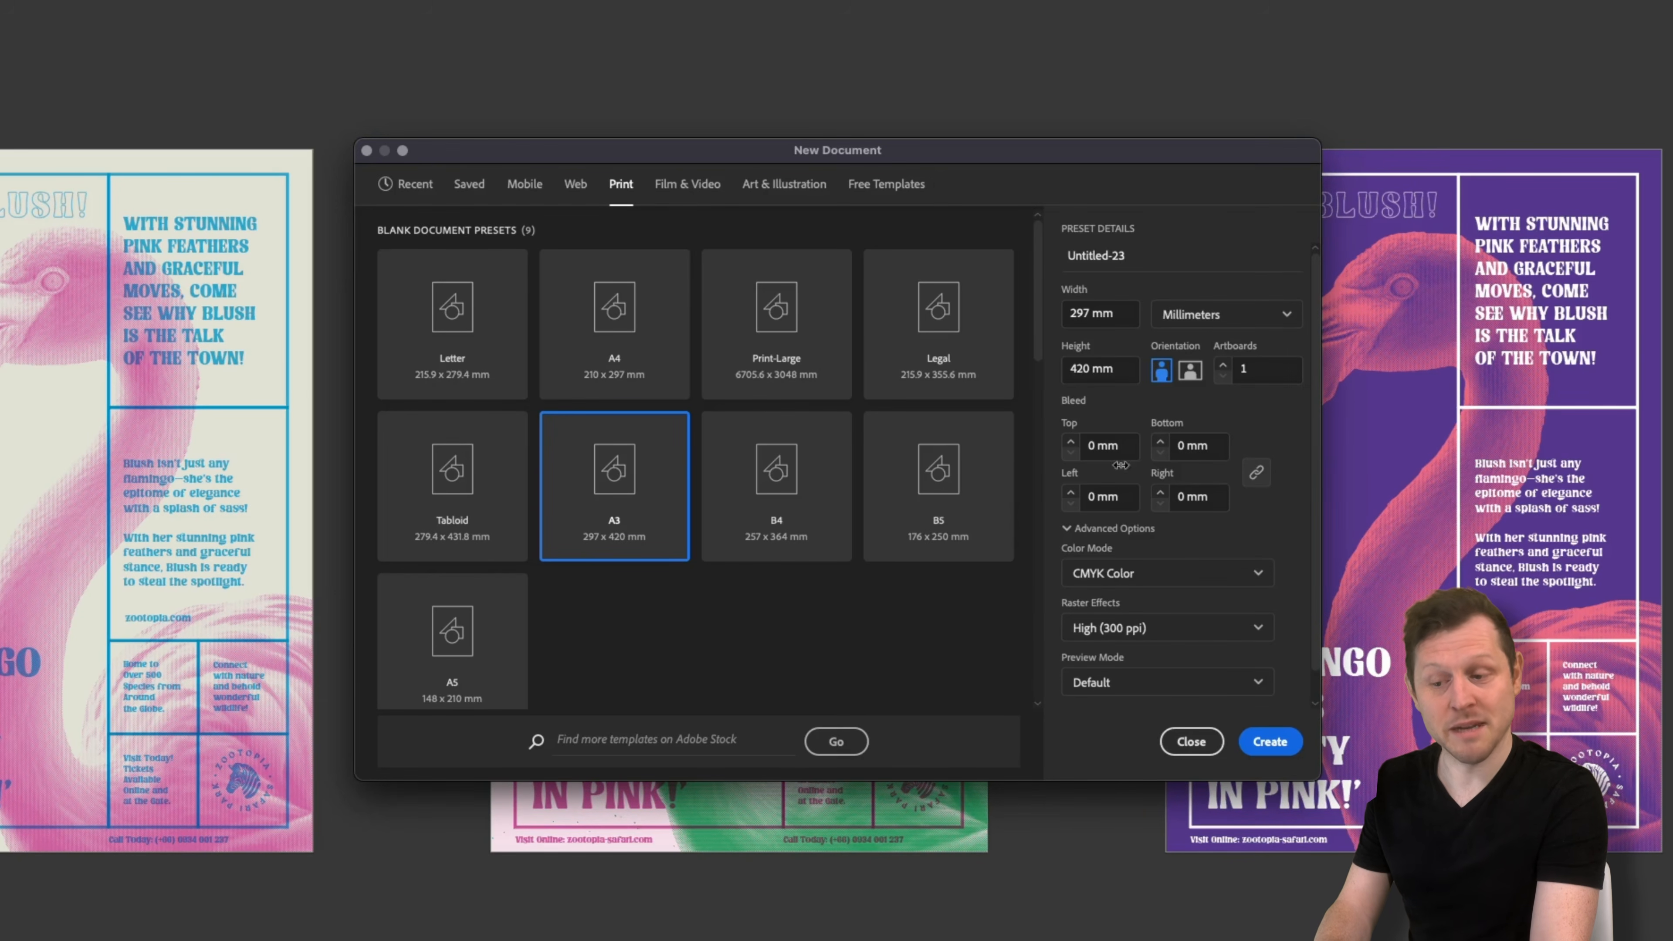
Step: Set the new document's bleed to 3 mm on all four sides
{"action": "left_click", "coordinate": [1107, 449]}
{"action": "type", "text": "3"}
{"action": "key", "text": "Tab"}
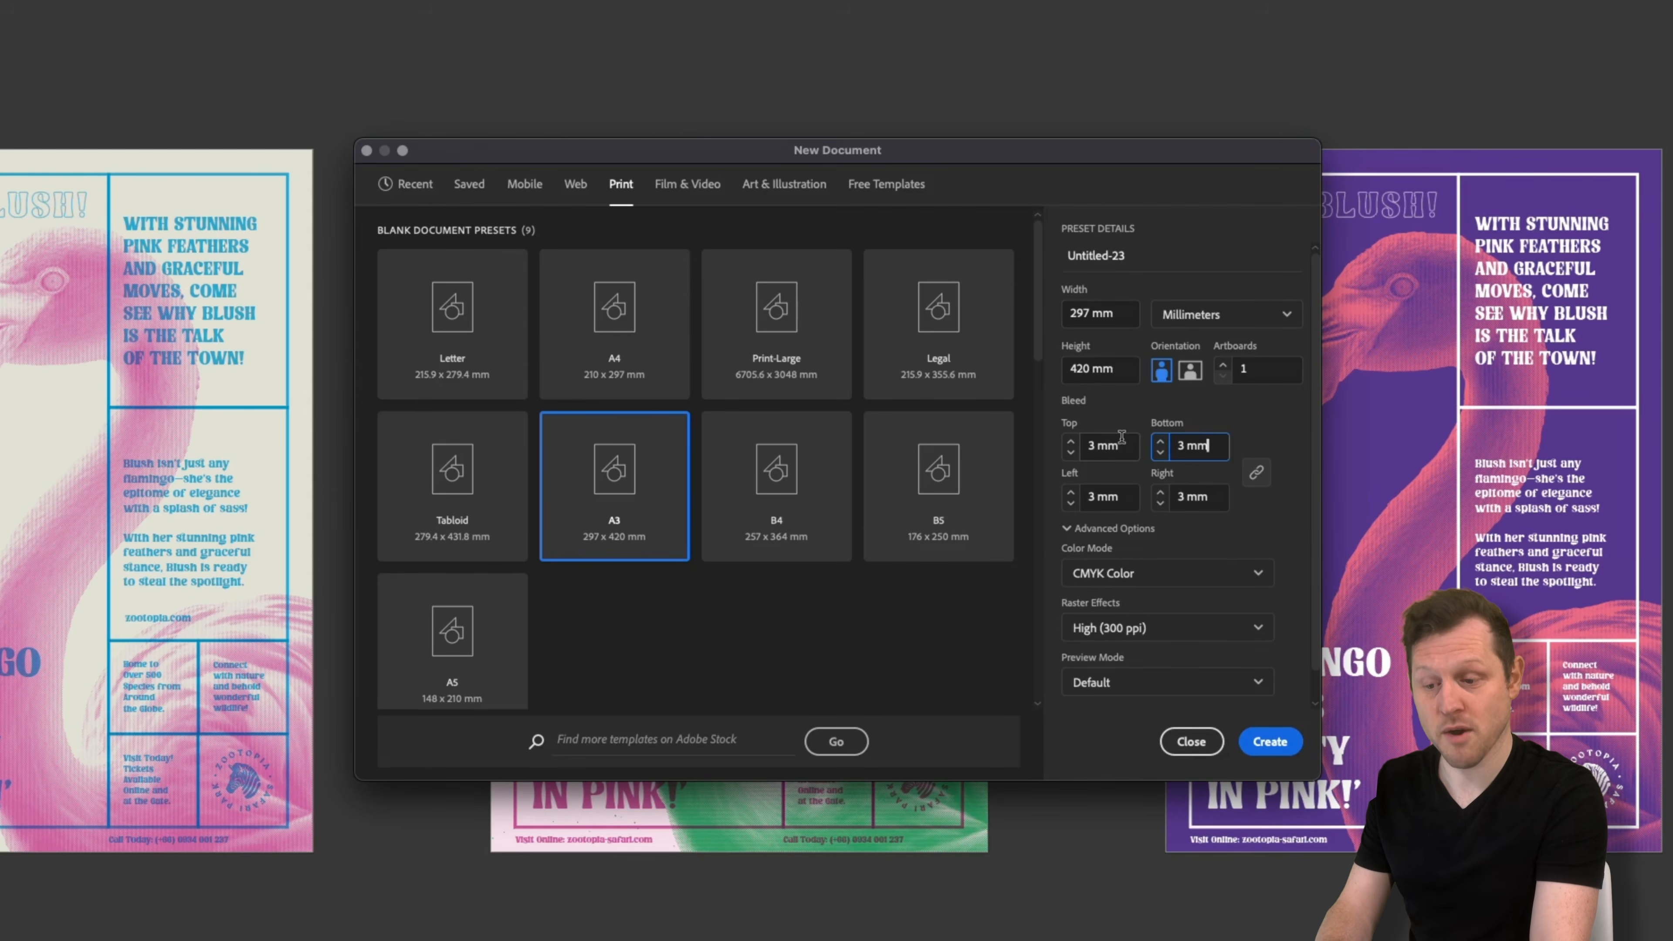
Step: Choose CMYK Color mode and High (300 ppi) raster effects, and create the document
{"action": "left_click", "coordinate": [1099, 574]}
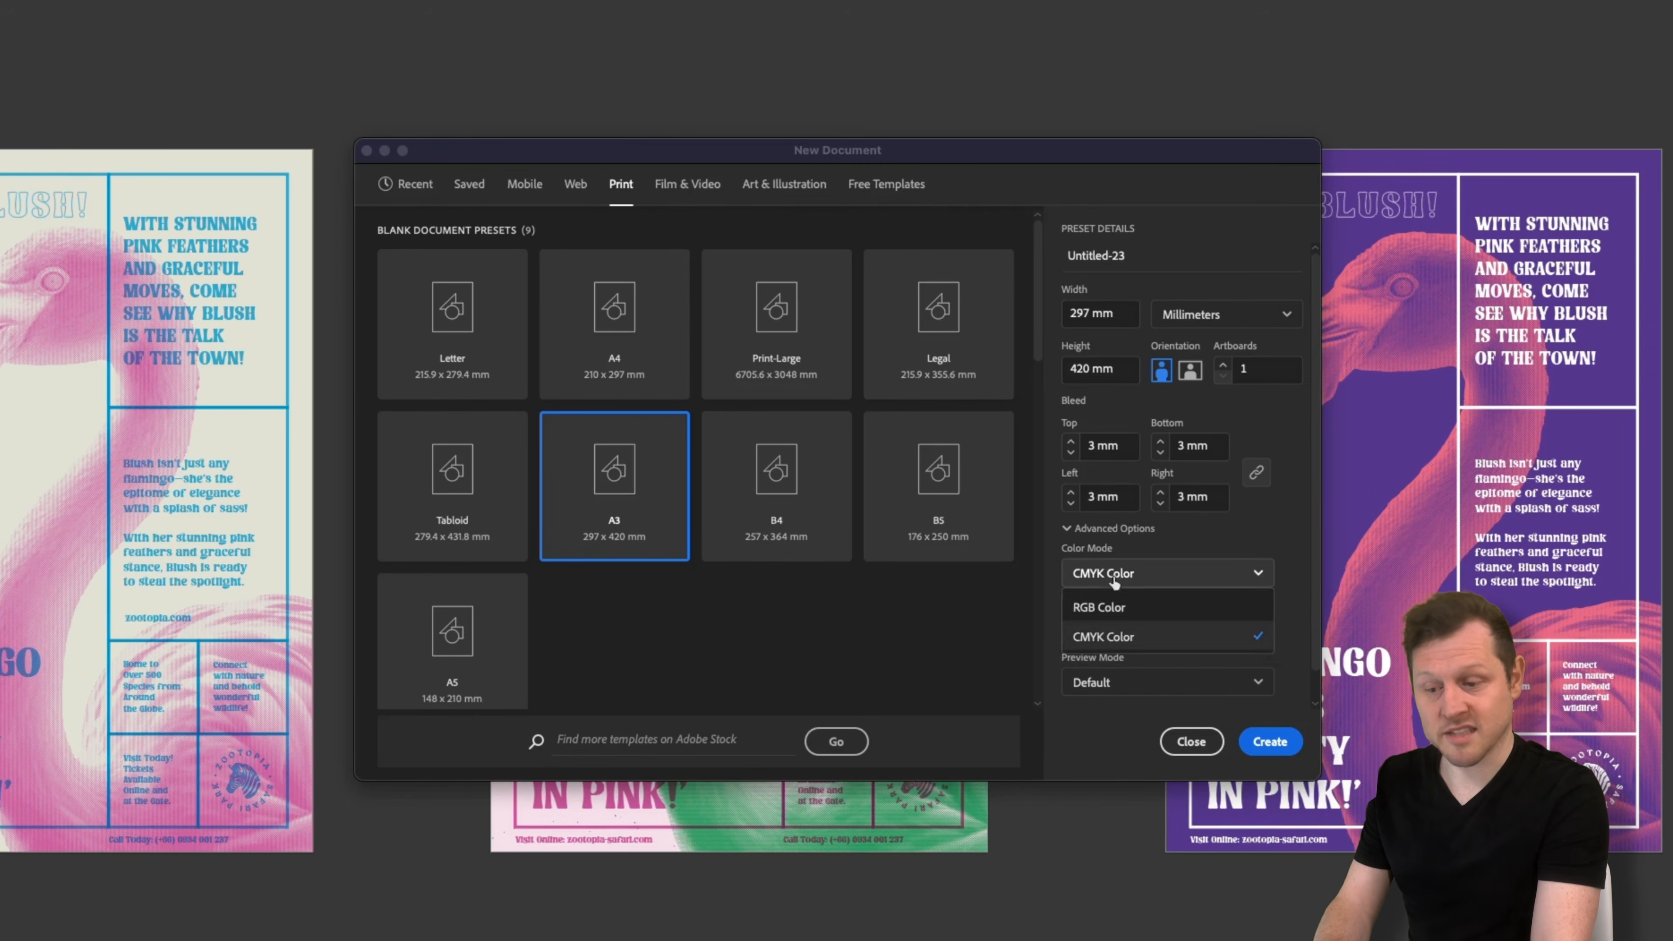
{"action": "left_click", "coordinate": [1108, 637]}
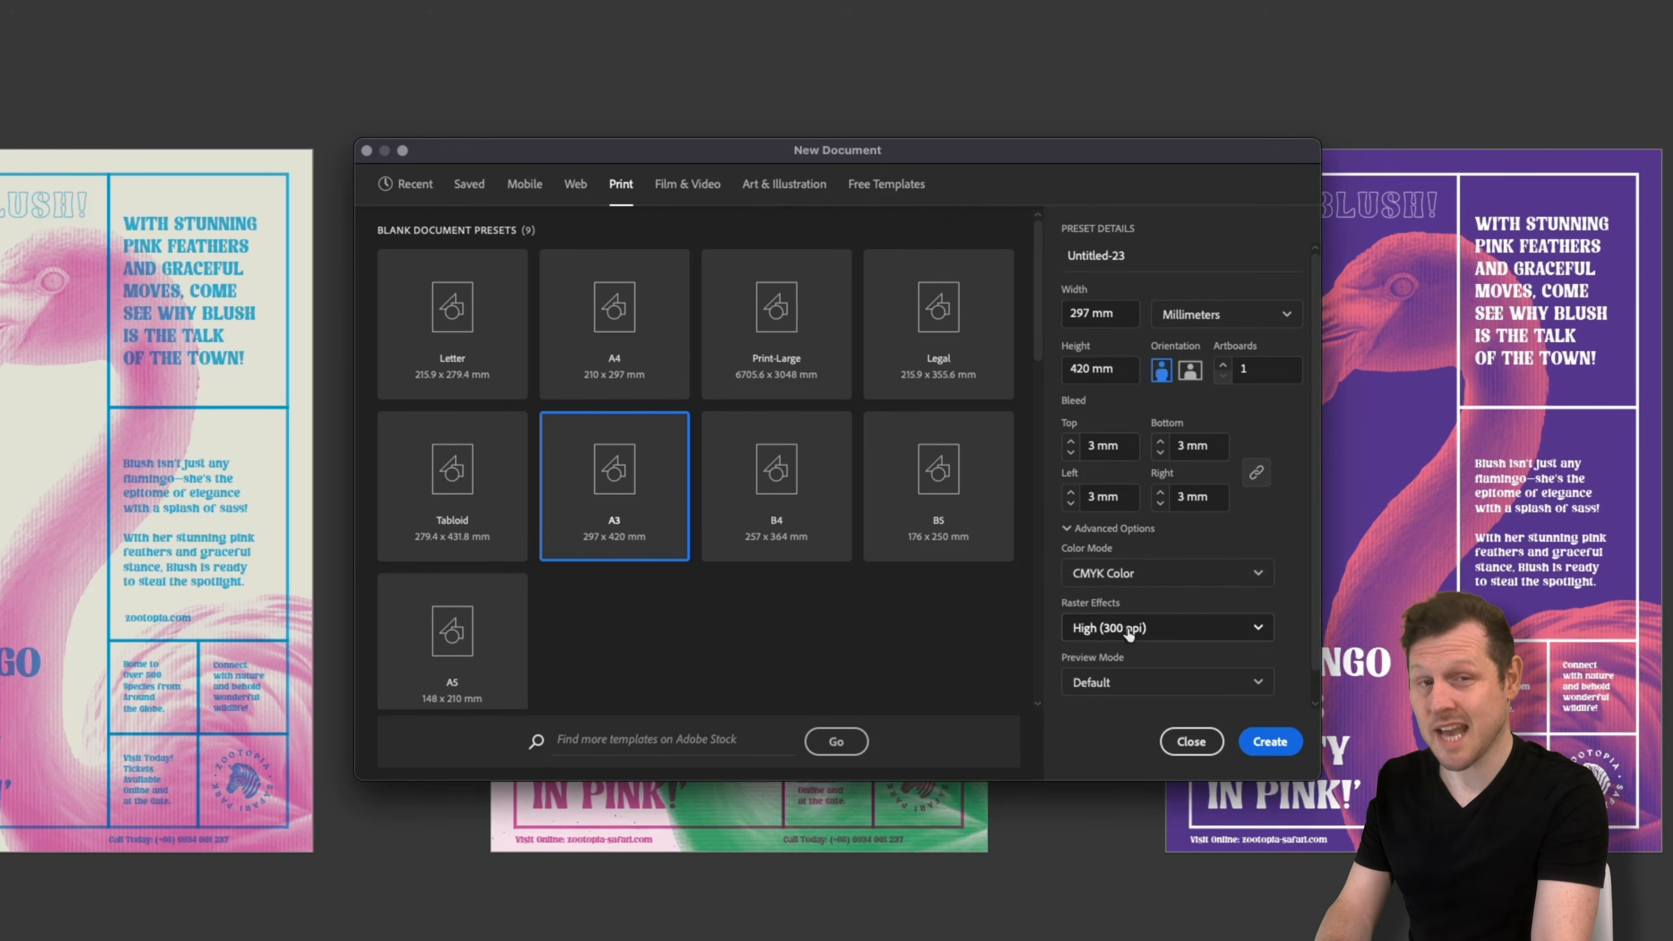
{"action": "left_click", "coordinate": [1112, 631]}
{"action": "left_click", "coordinate": [1128, 661]}
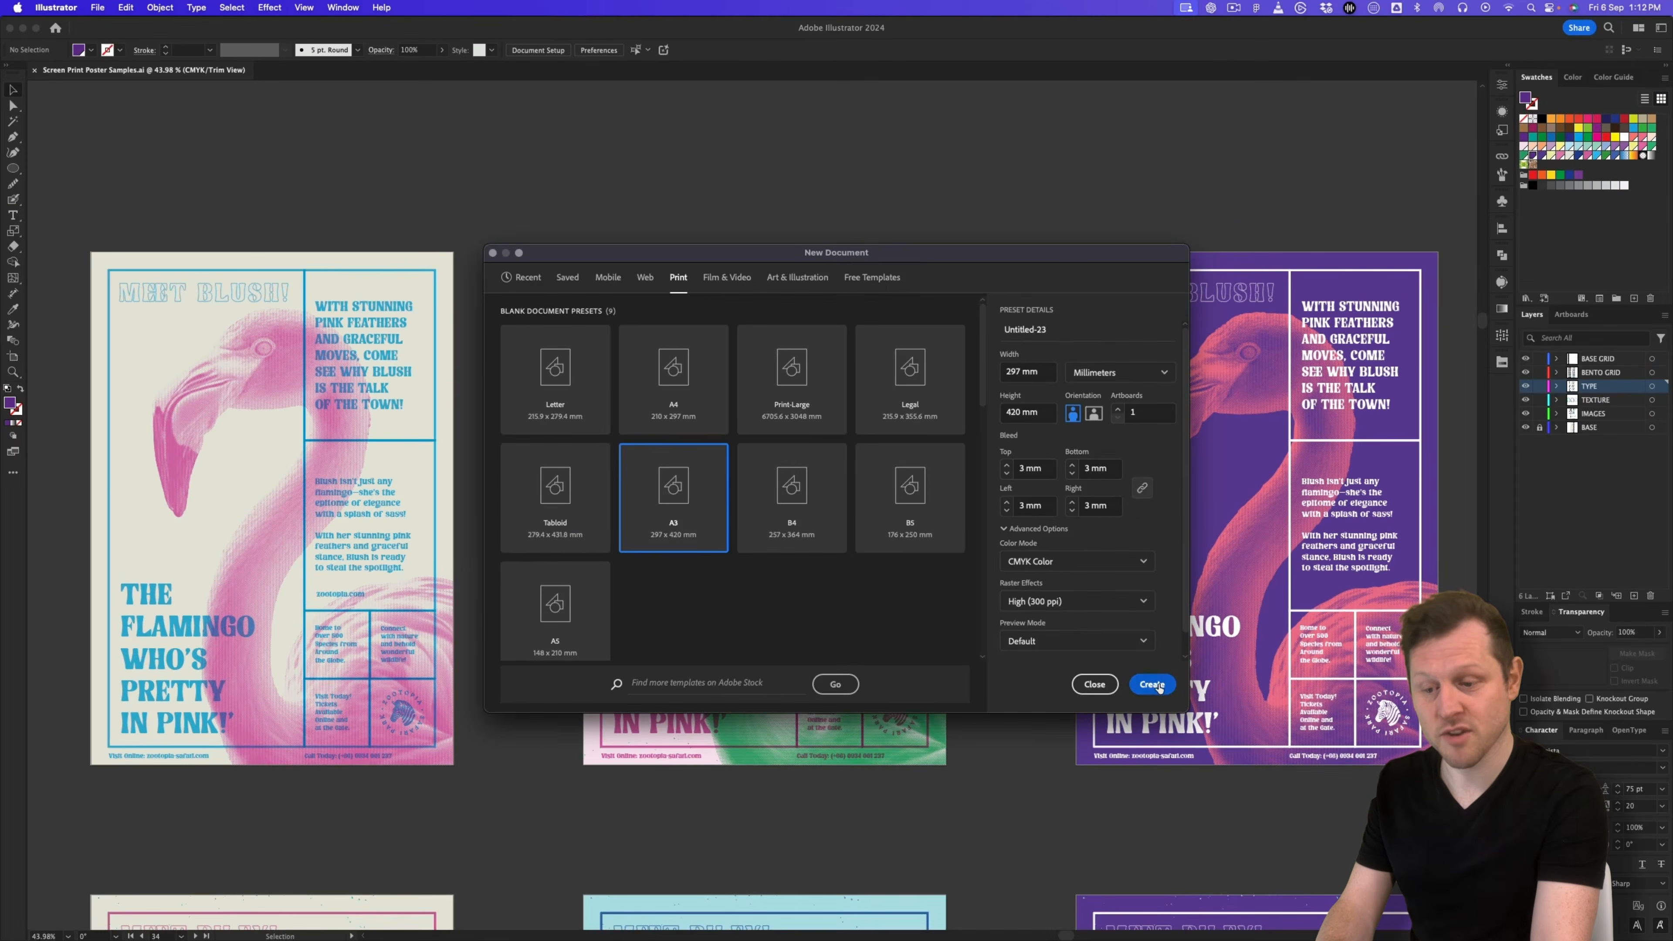
{"action": "left_click", "coordinate": [1152, 684]}
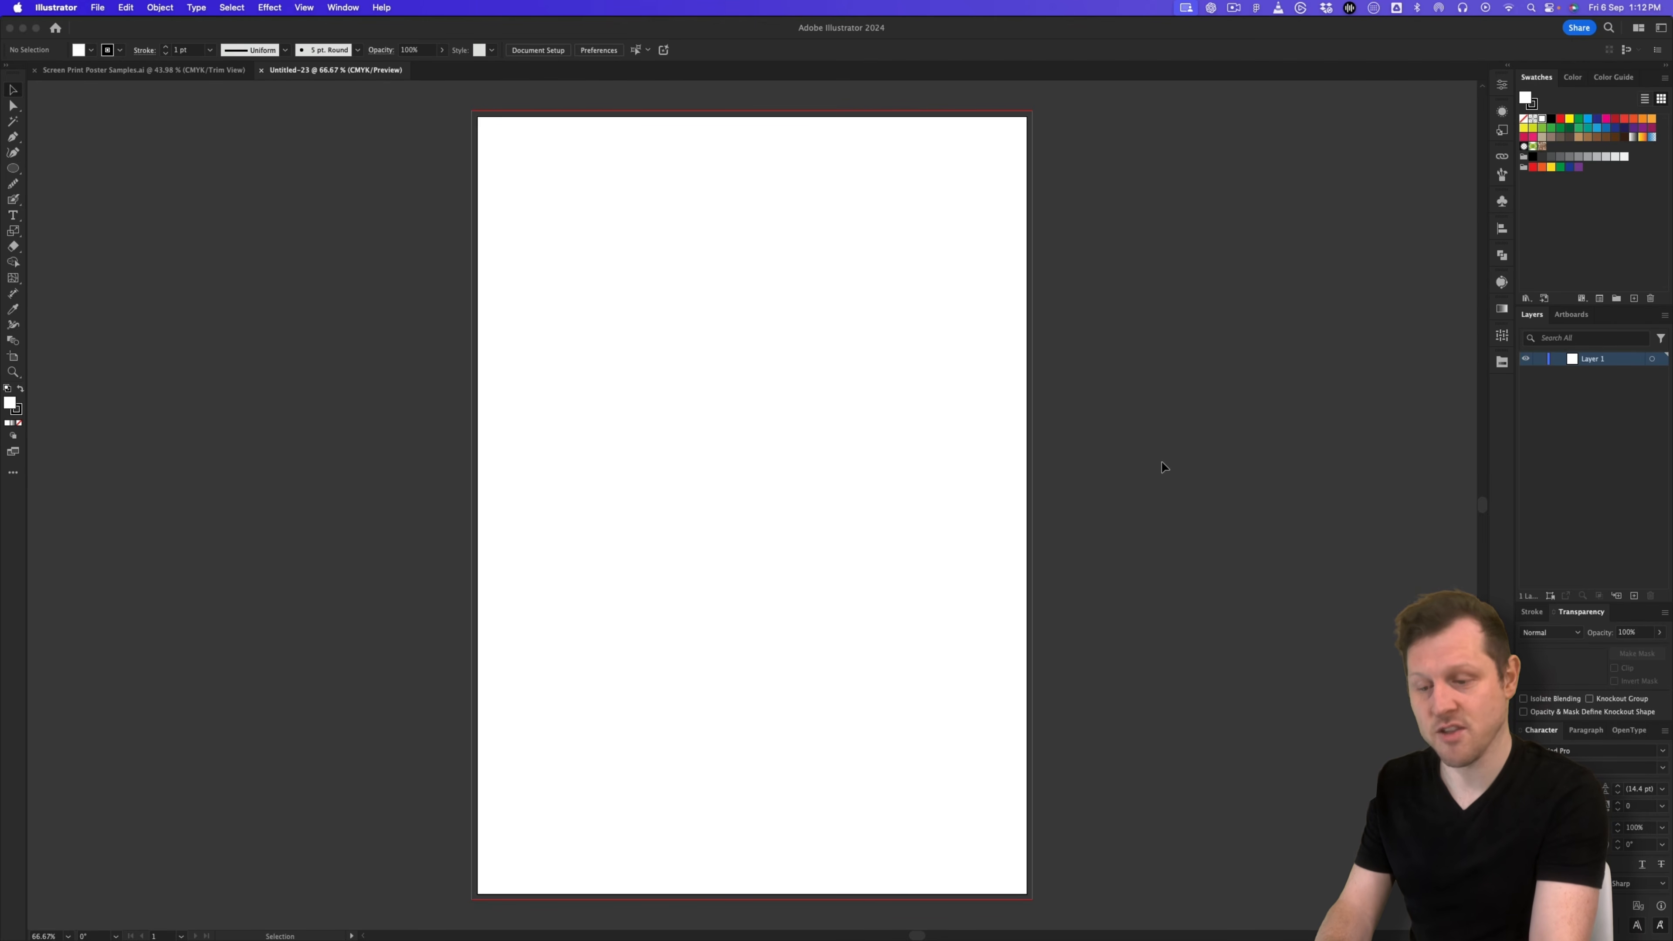
Step: Toggle the guides off and on to check the bleed outline around the blank A3 artboard
{"action": "key", "text": "super+semicolon"}
{"action": "key", "text": "super+semicolon"}
{"action": "key", "text": "super+semicolon"}
{"action": "key", "text": "super+semicolon"}
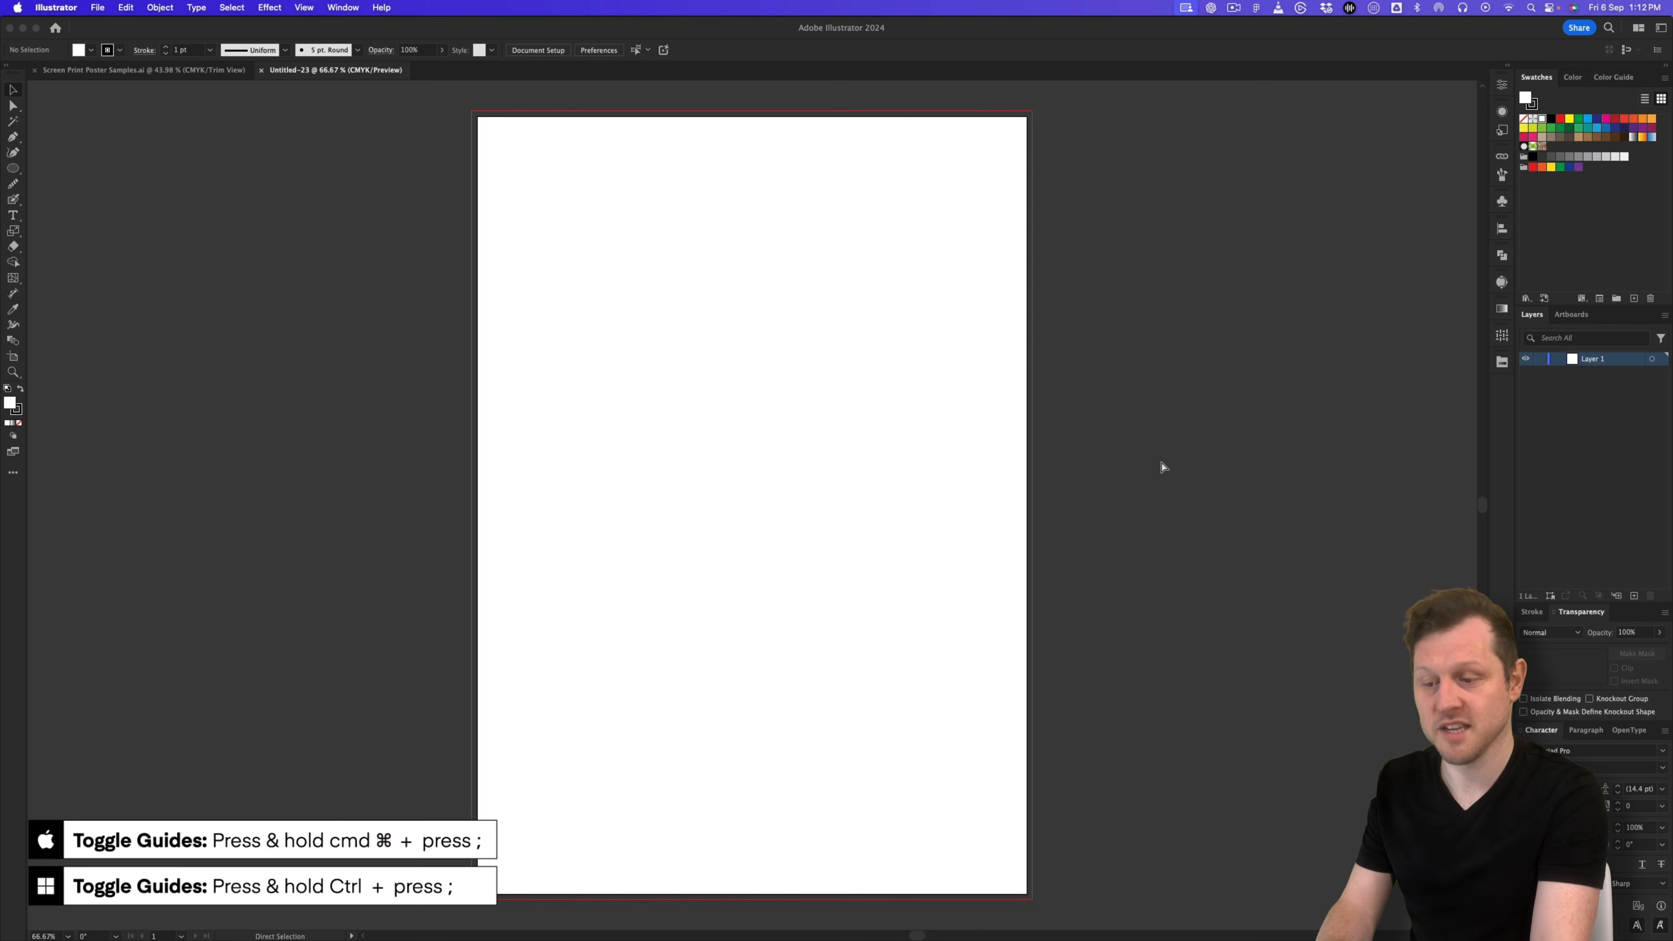
{"action": "key", "text": "super+semicolon"}
{"action": "key", "text": "super+semicolon"}
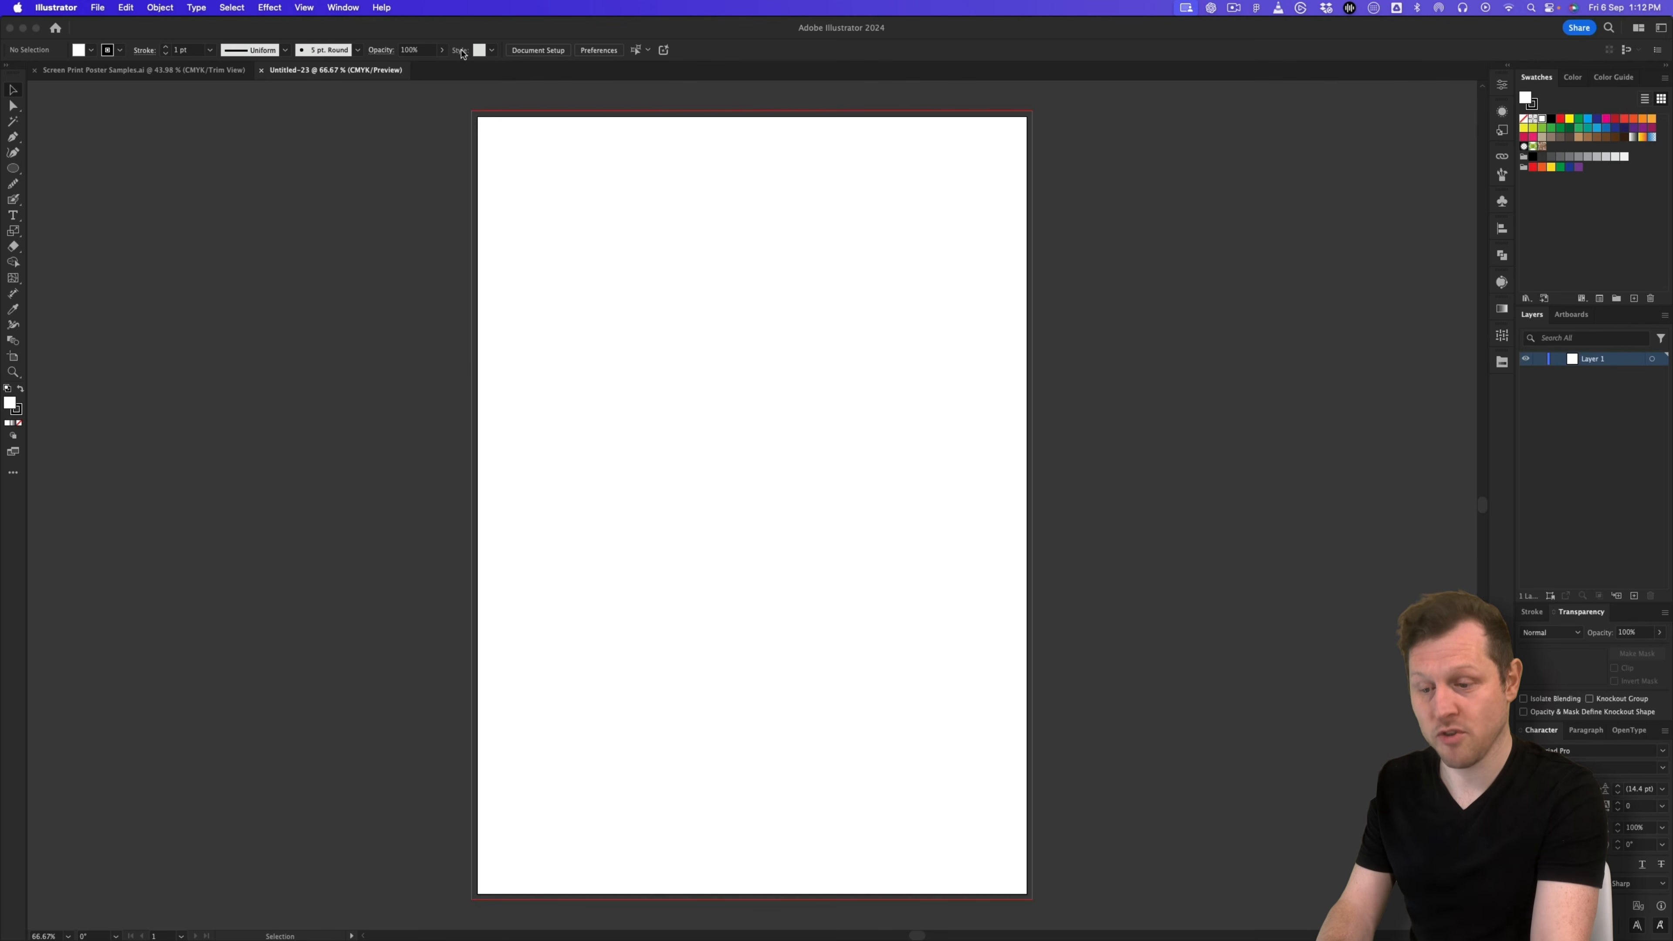
{"action": "left_click", "coordinate": [343, 7]}
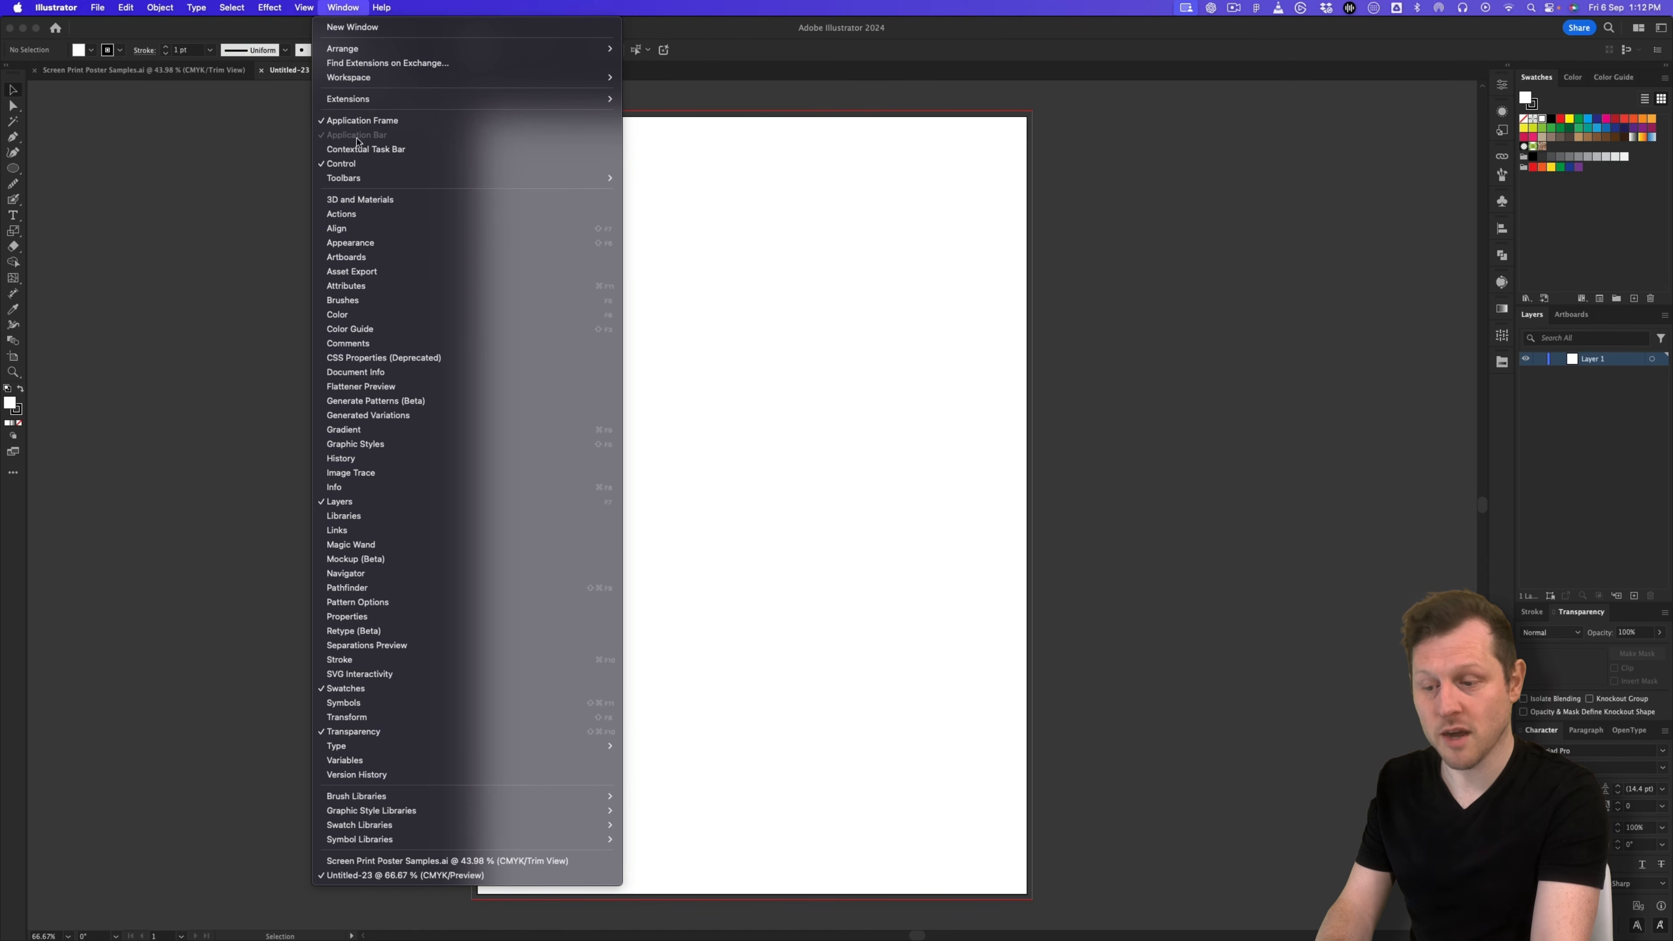
{"action": "left_click", "coordinate": [991, 171]}
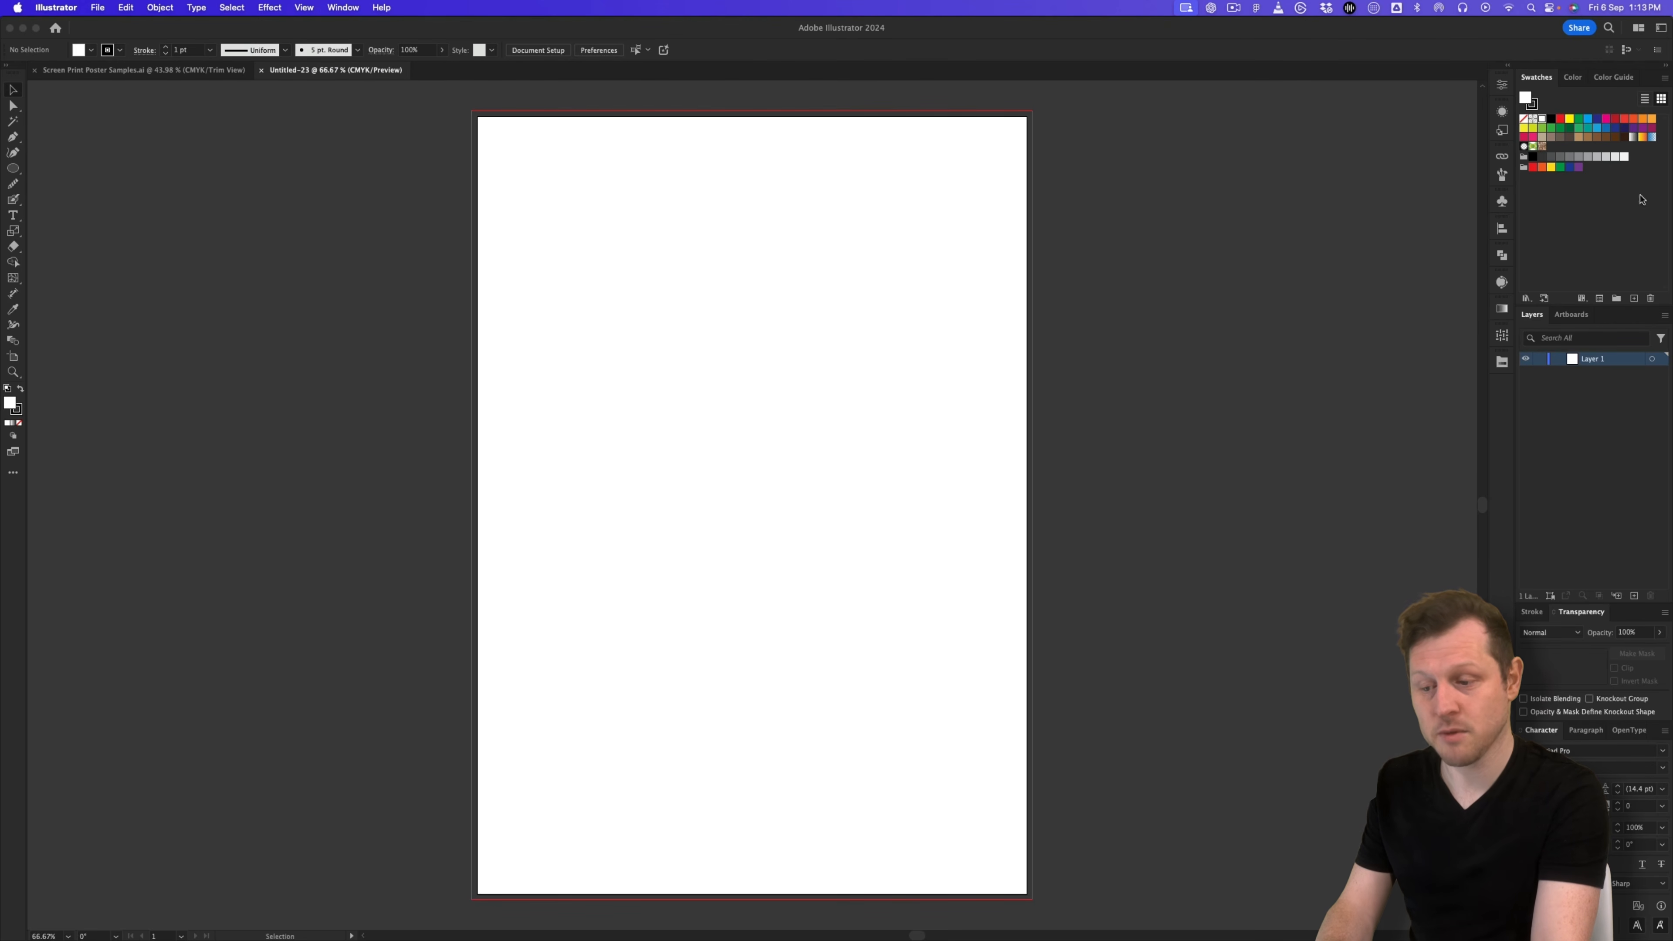
{"action": "left_click", "coordinate": [343, 7]}
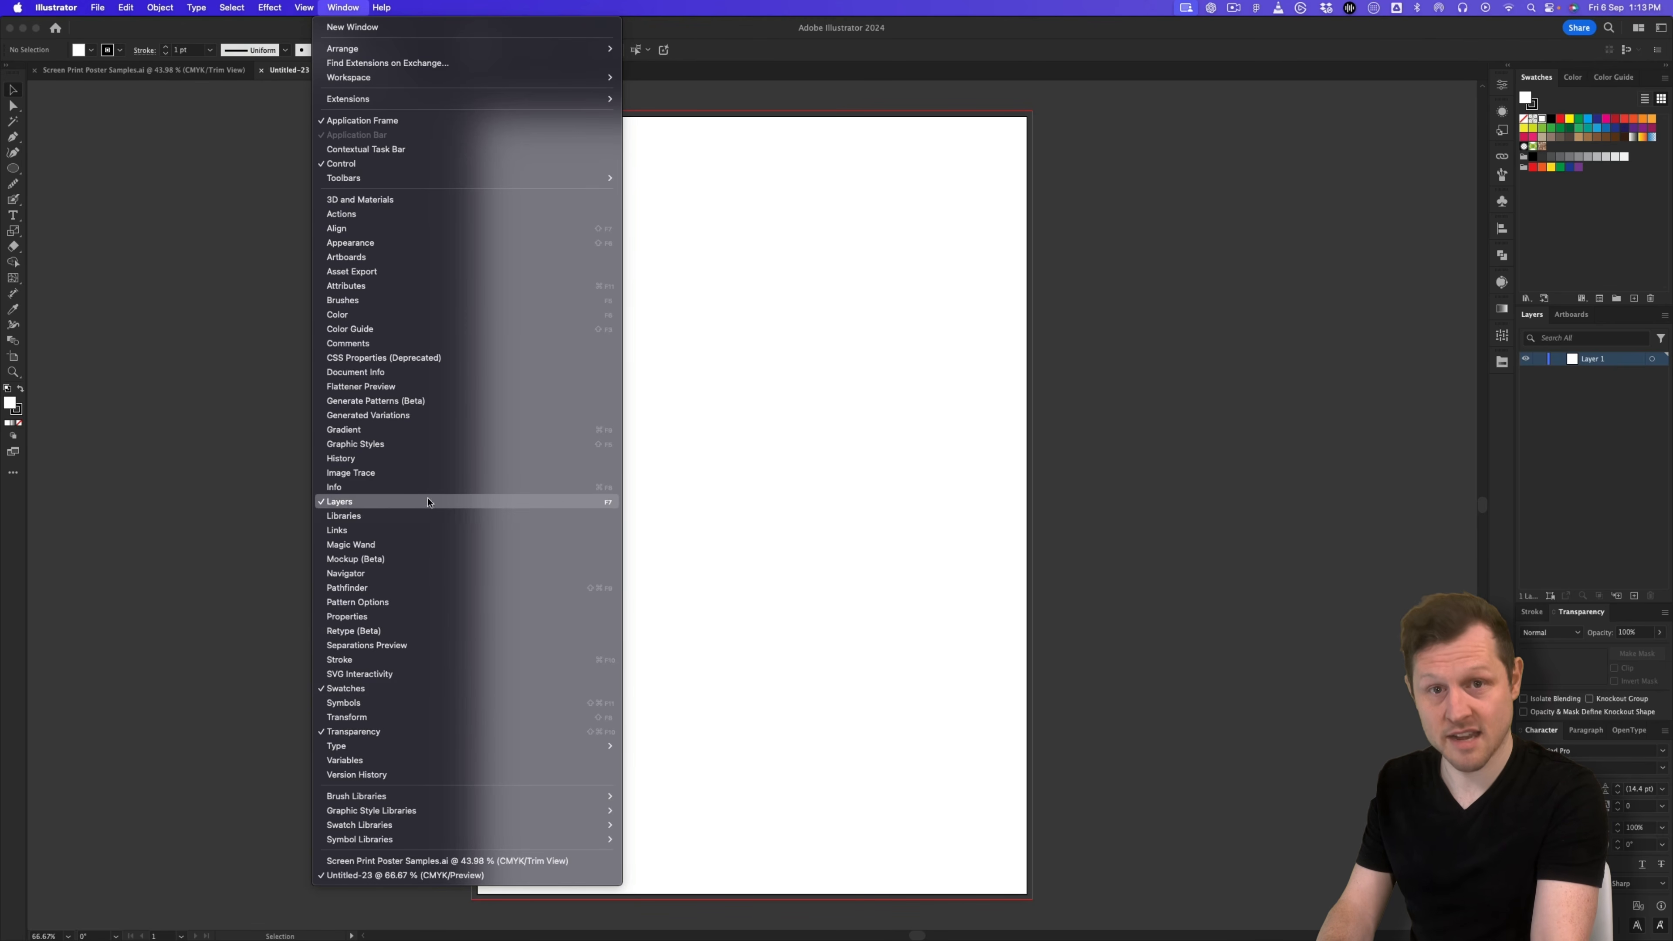
{"action": "left_click", "coordinate": [1062, 409]}
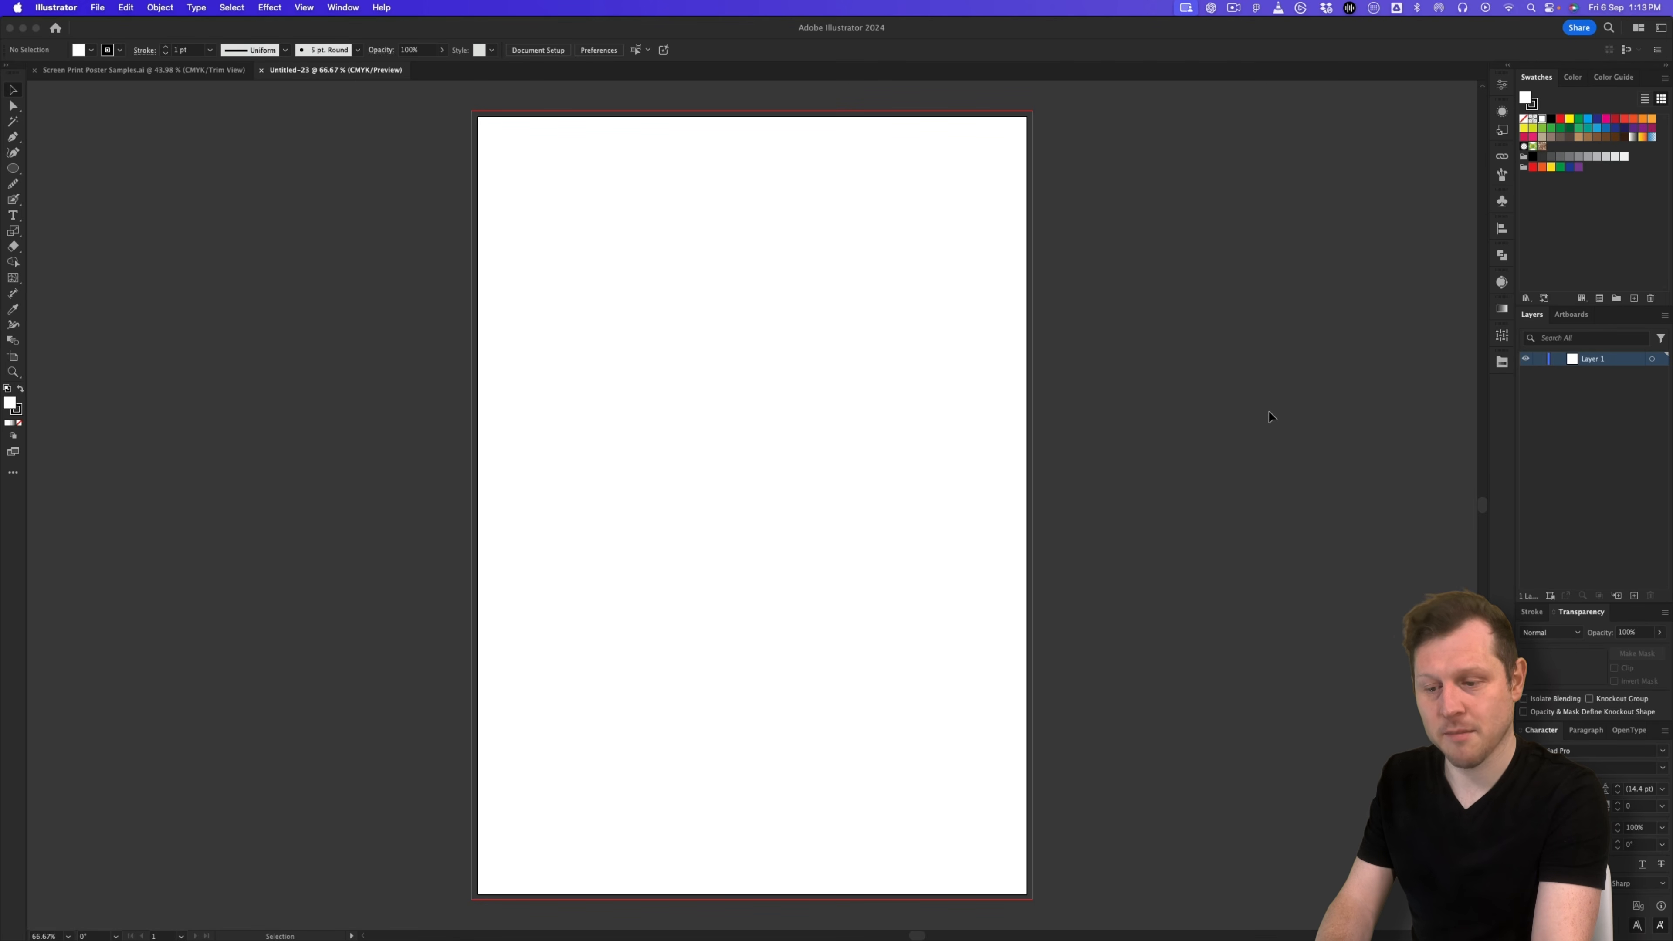
Step: Save the document as Screen Print Poster Erffect.ai in the SCREEN PRINT EFFECT folder, in Adobe Illustrator format with Illustrator 2020 compatibility
{"action": "left_click", "coordinate": [97, 7]}
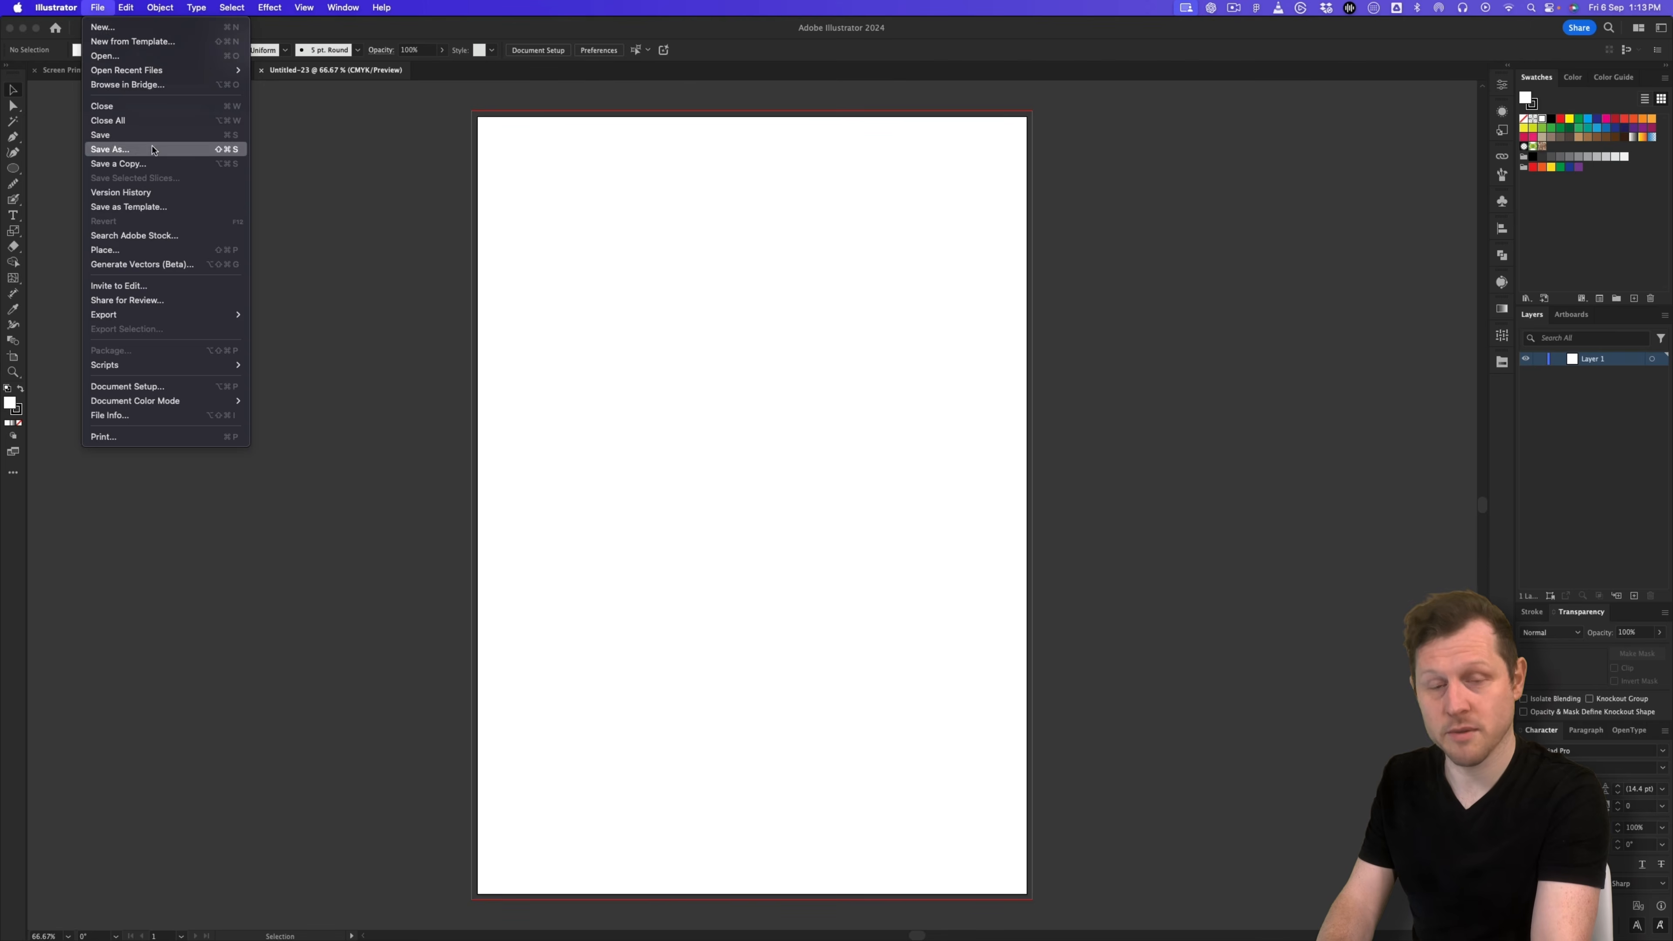
{"action": "left_click", "coordinate": [128, 149]}
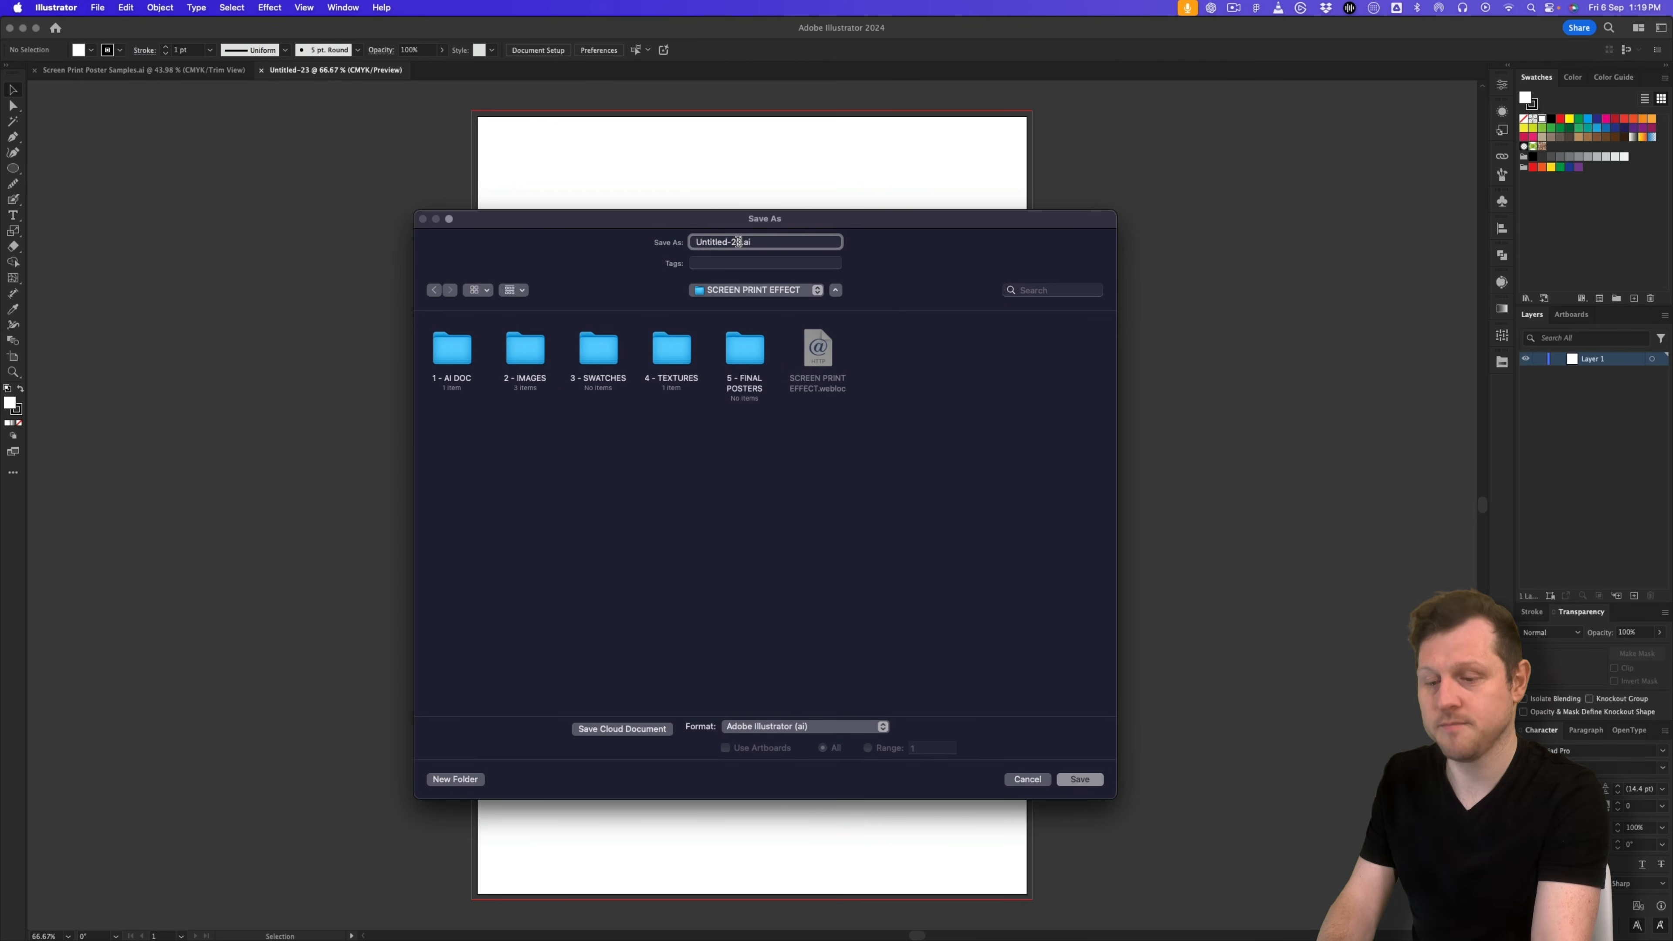
{"action": "left_click_drag", "start_coordinate": [741, 242], "coordinate": [653, 231]}
{"action": "type", "text": "Screen Print Project Files"}
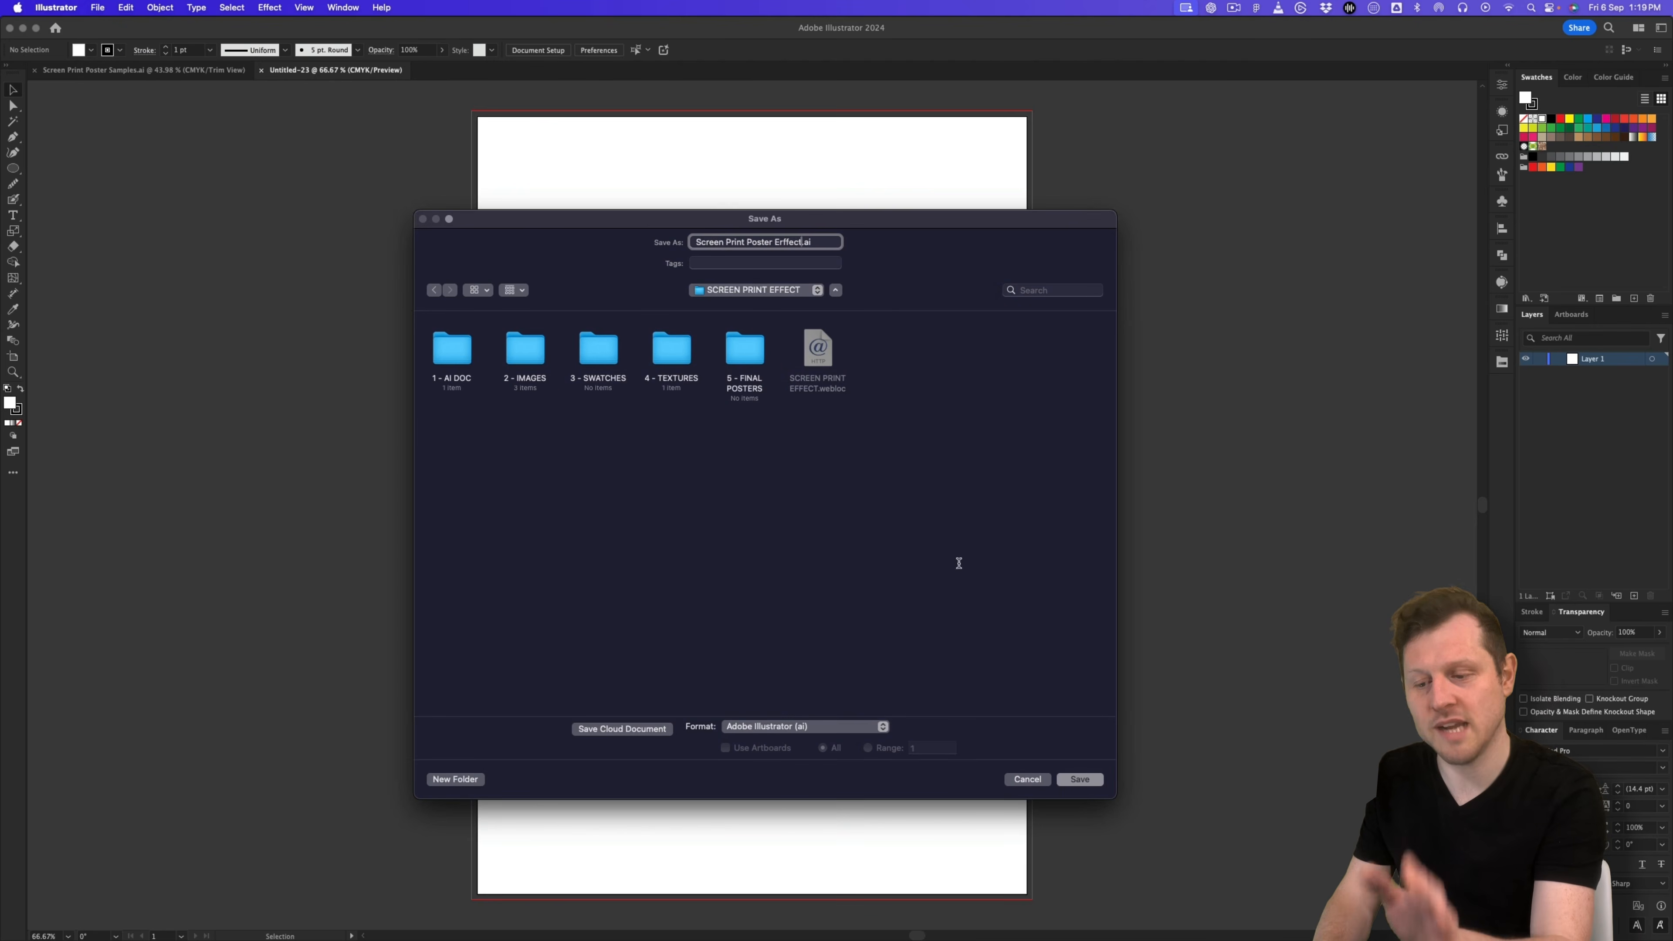
{"action": "left_click", "coordinate": [1079, 779]}
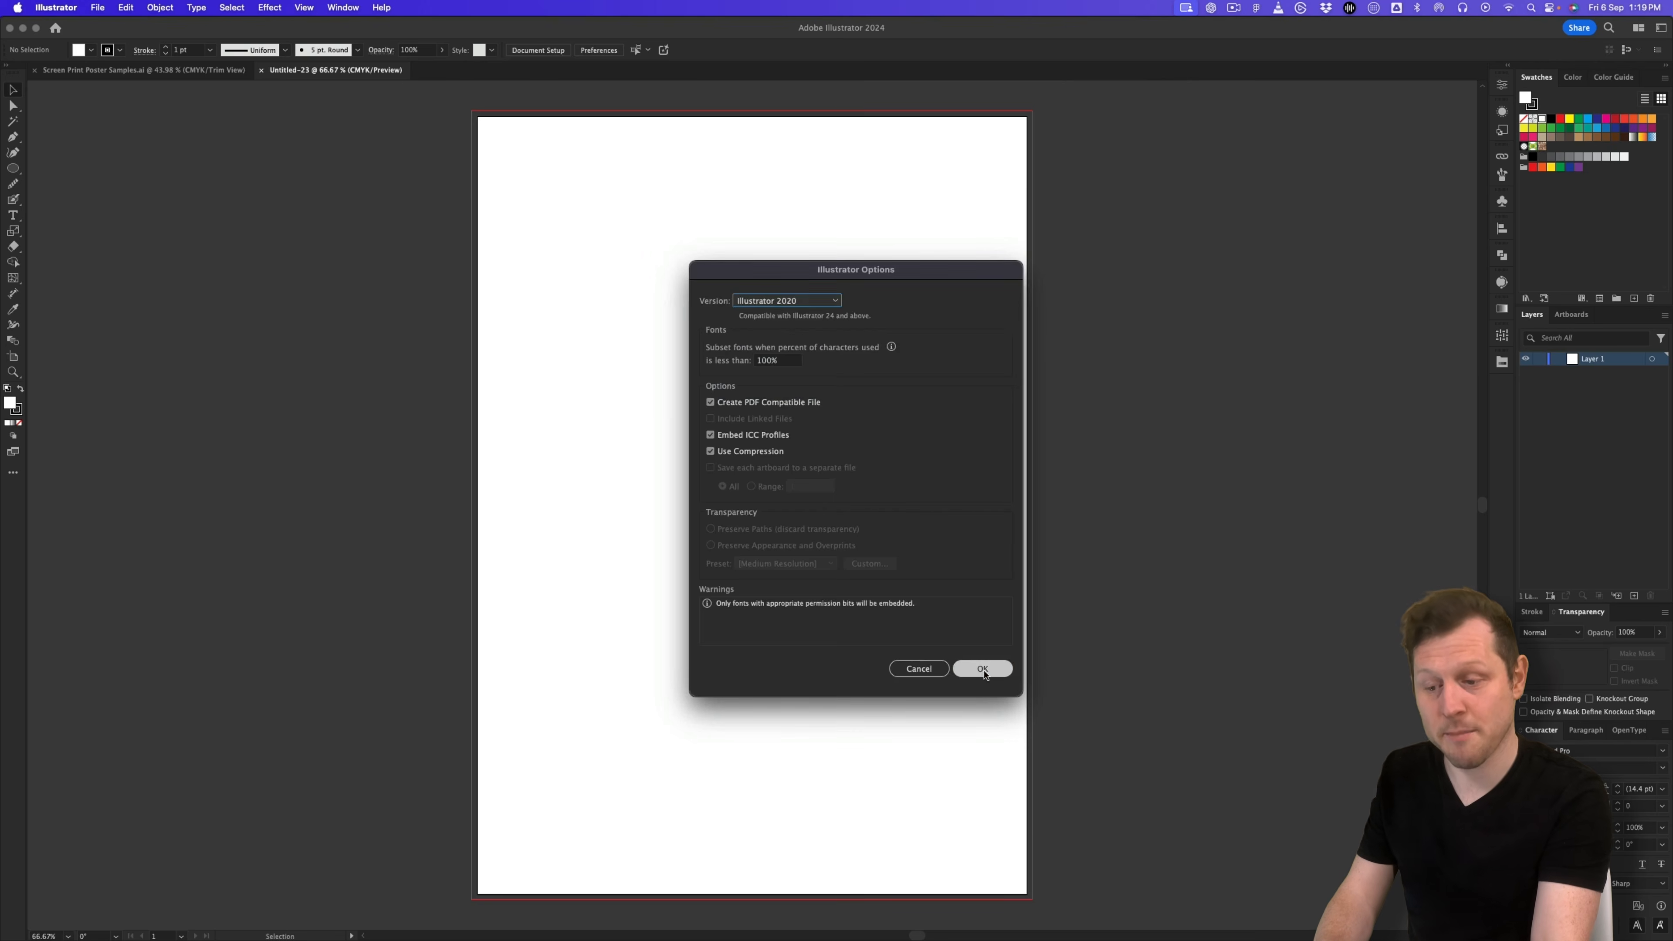
{"action": "left_click", "coordinate": [983, 668]}
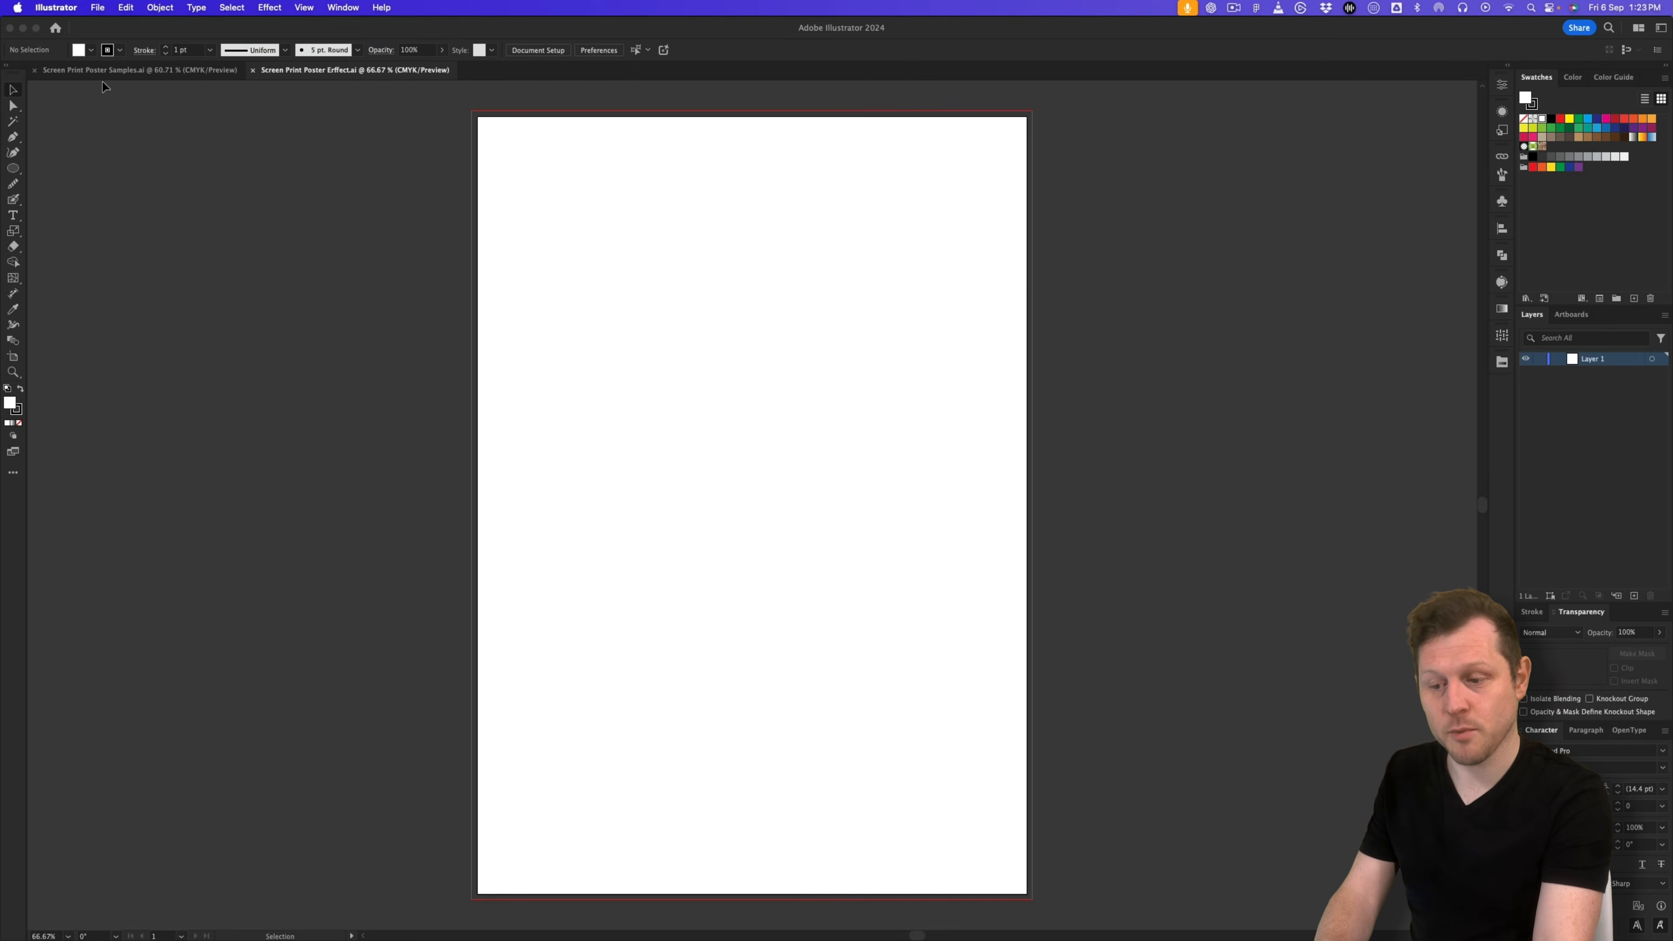
Step: Examine the base grid and bento grid layouts in the Screen Print Poster Samples document with guides off and on
{"action": "left_click", "coordinate": [105, 70]}
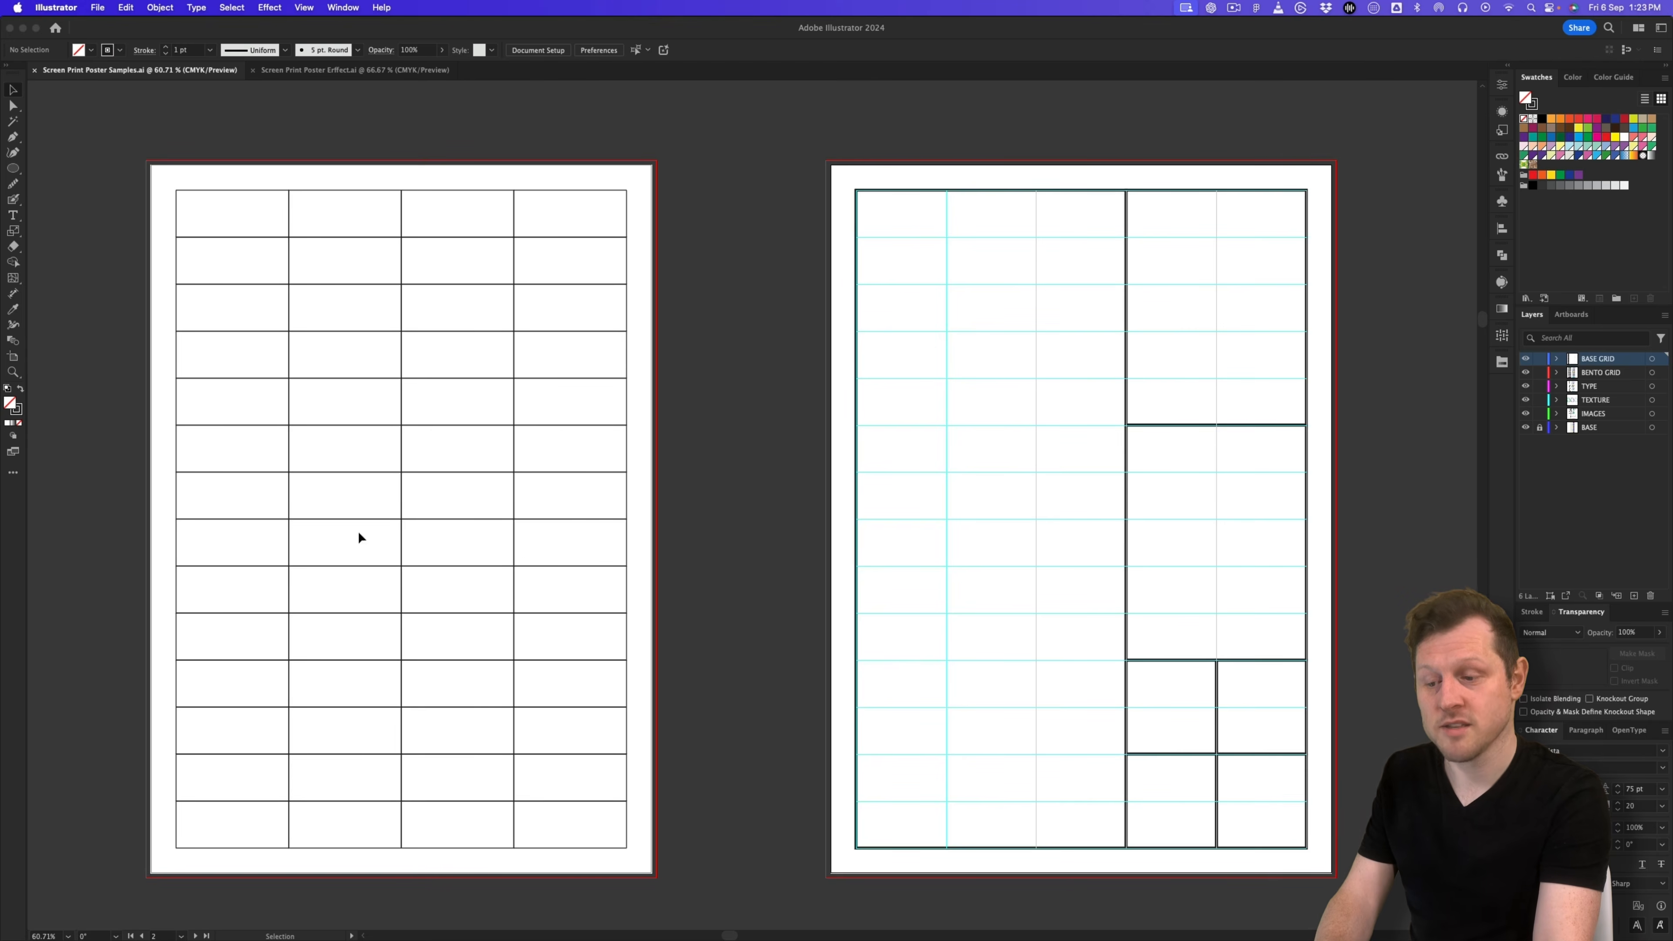
{"action": "key", "text": "super+semicolon"}
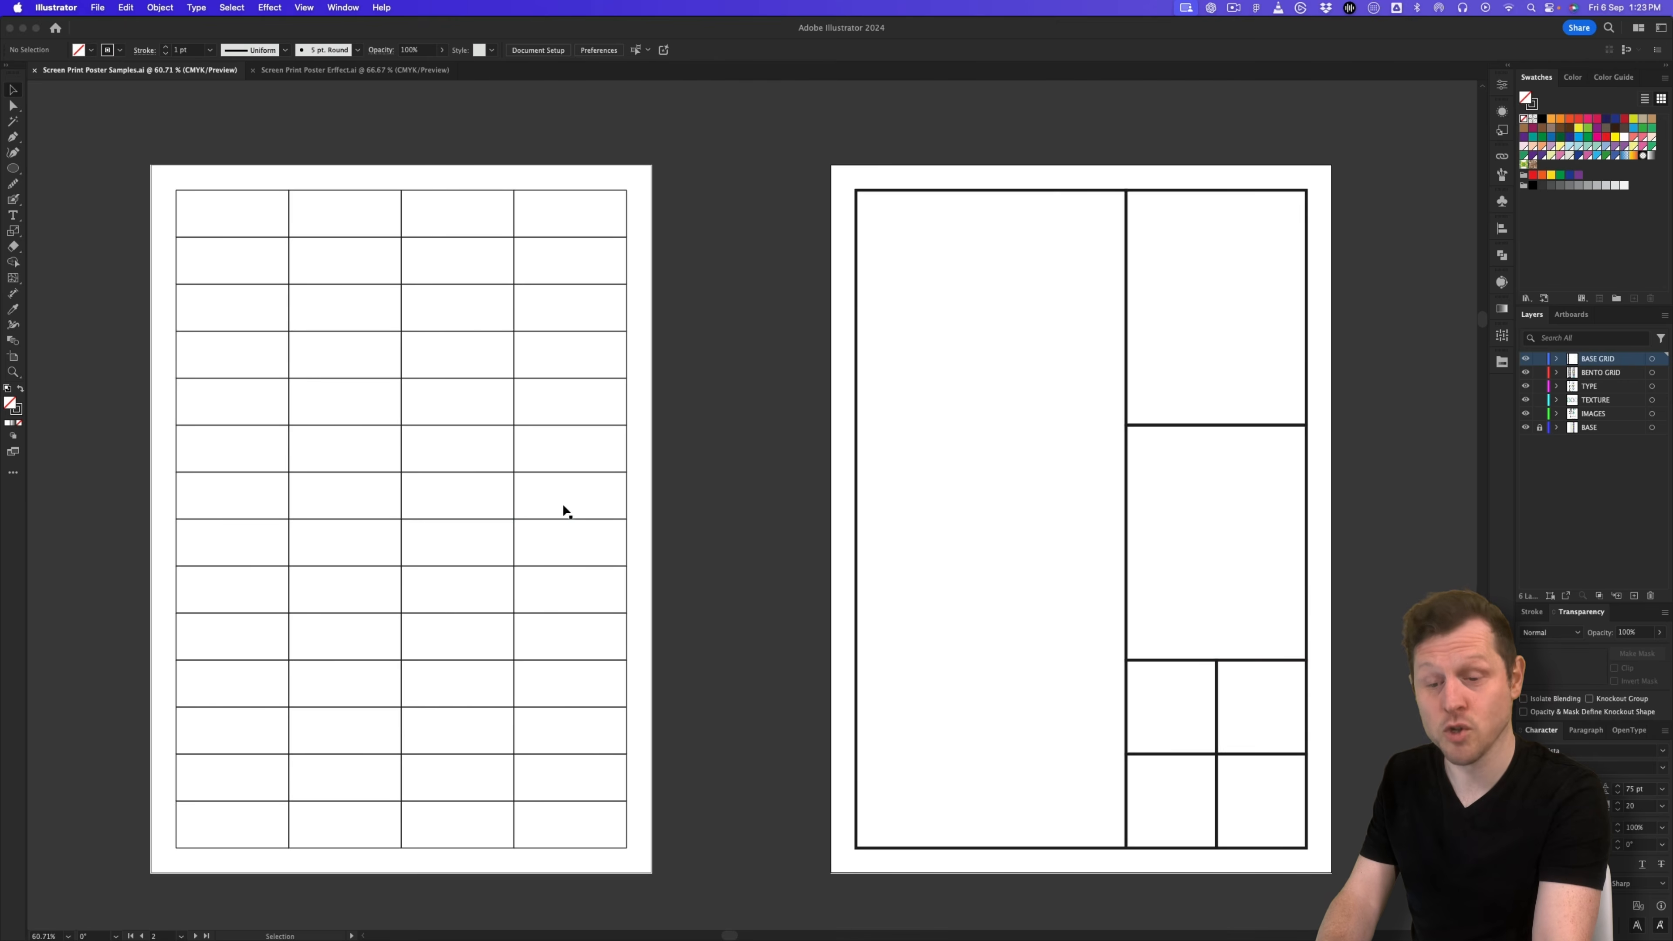
{"action": "key", "text": "super+semicolon"}
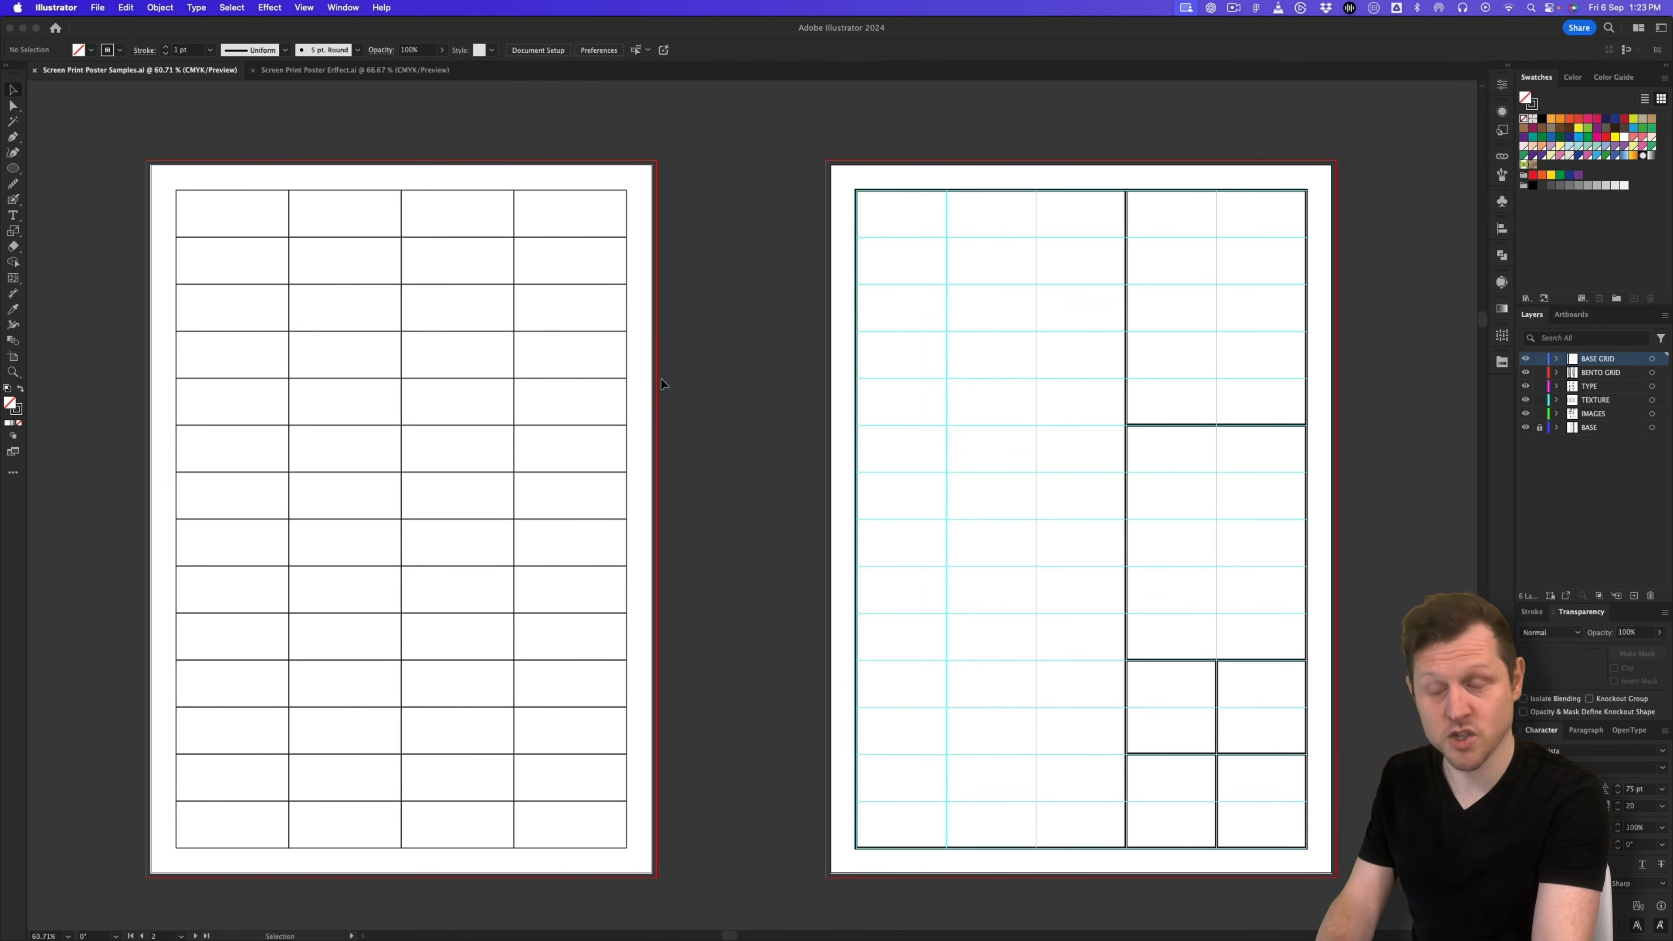
Step: Return to the new poster document and draw a 297 x 420 mm rectangle covering the whole artboard
{"action": "left_click", "coordinate": [325, 70]}
{"action": "left_click_drag", "start_coordinate": [13, 168], "coordinate": [66, 169]}
{"action": "left_click_drag", "start_coordinate": [478, 118], "coordinate": [1028, 894]}
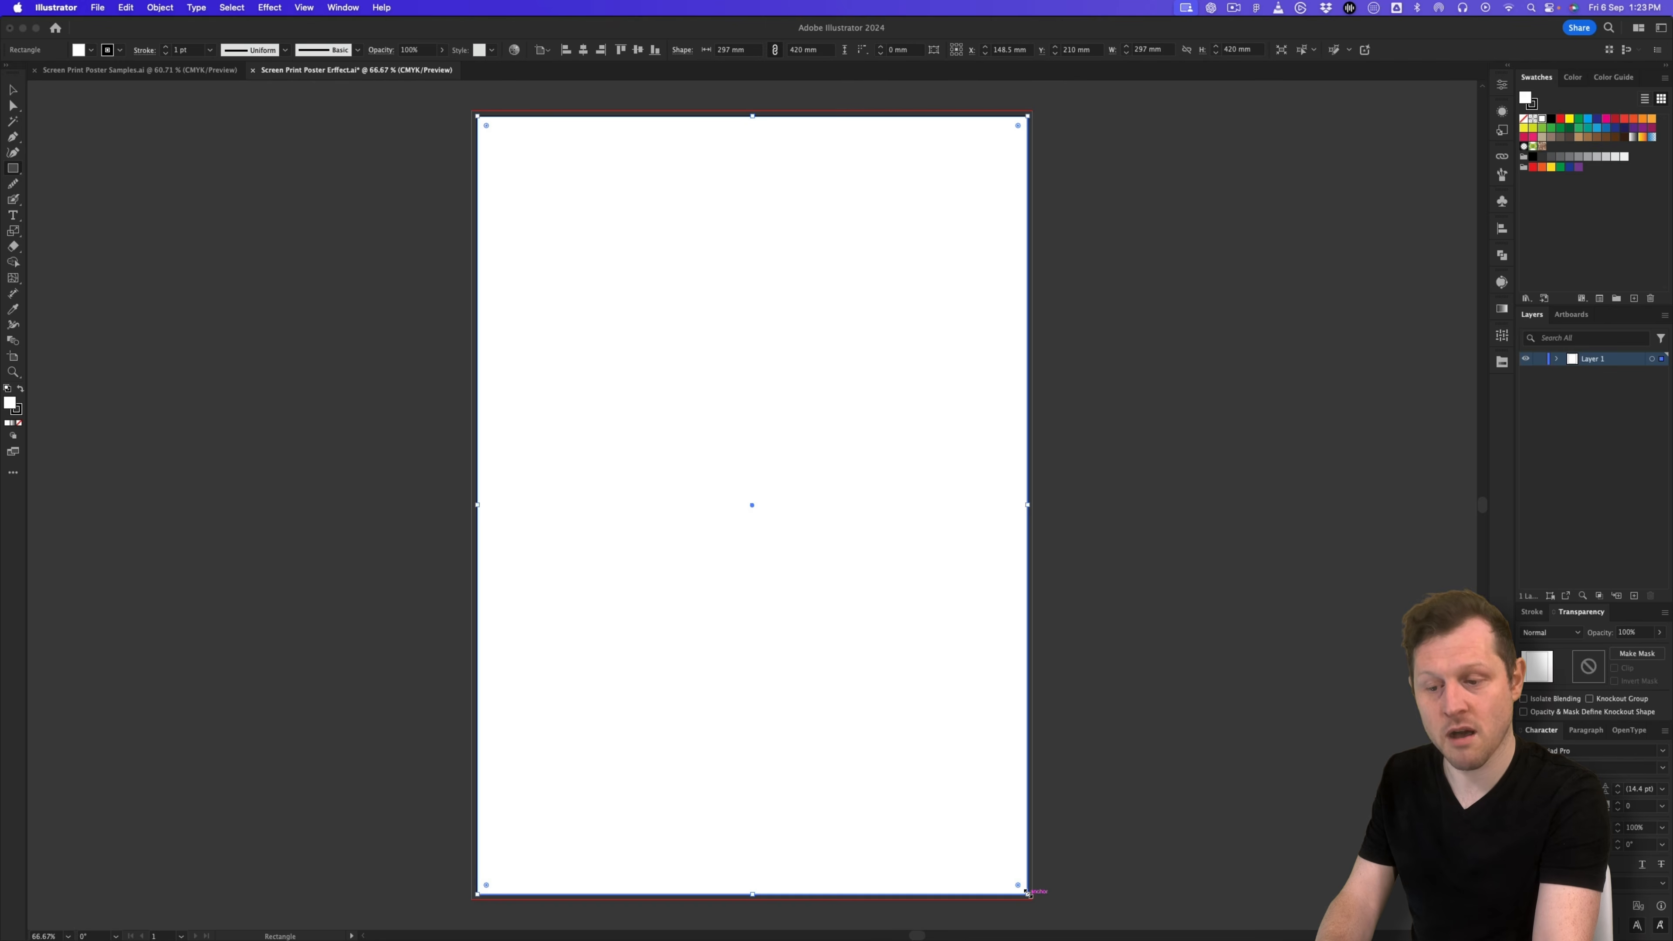
Step: Offset the artboard-sized rectangle's path by -15 mm to create an inner margin rectangle
{"action": "left_click", "coordinate": [169, 12]}
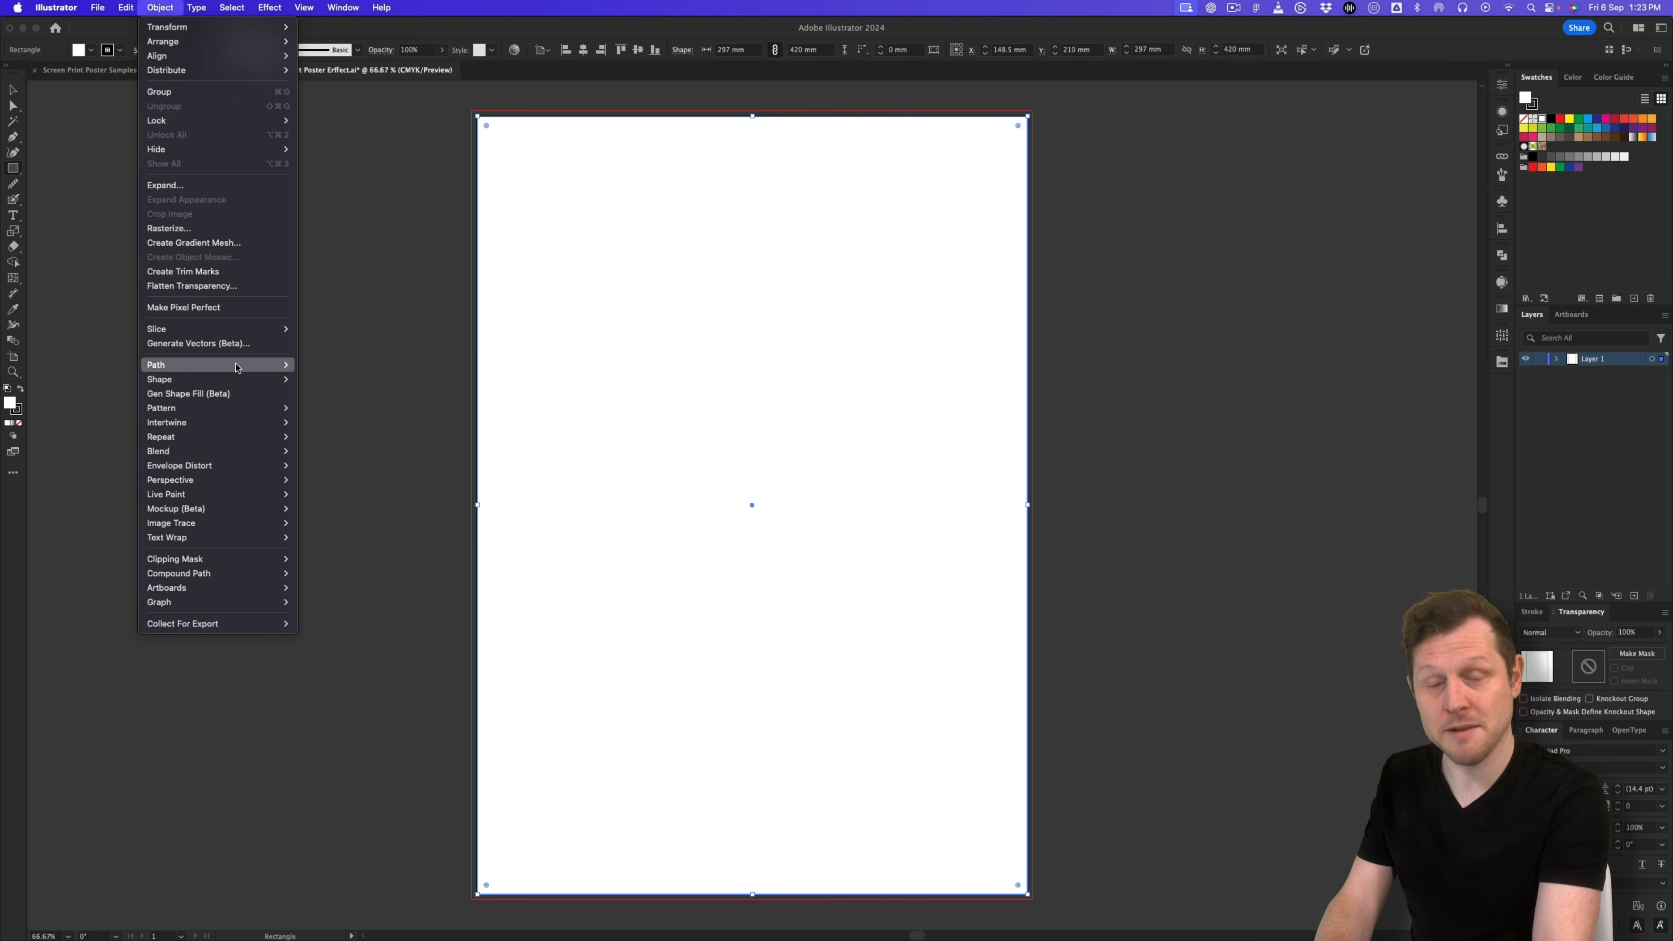
{"action": "mouse_move", "coordinate": [241, 364]}
{"action": "left_click", "coordinate": [351, 413]}
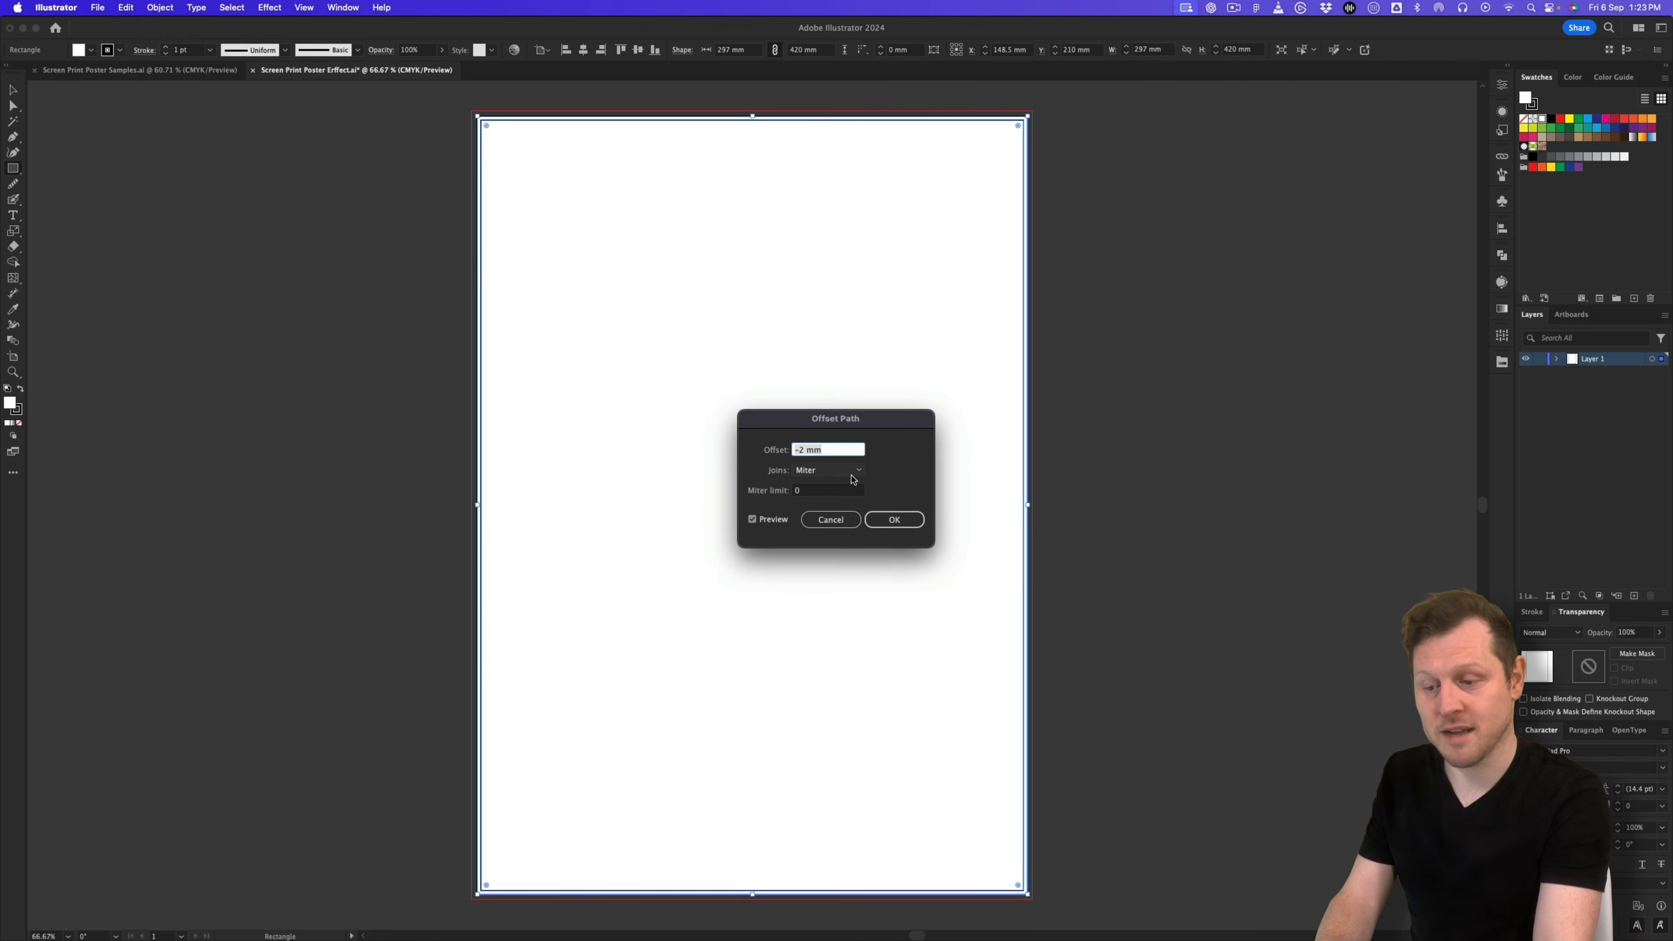
{"action": "type", "text": "-15"}
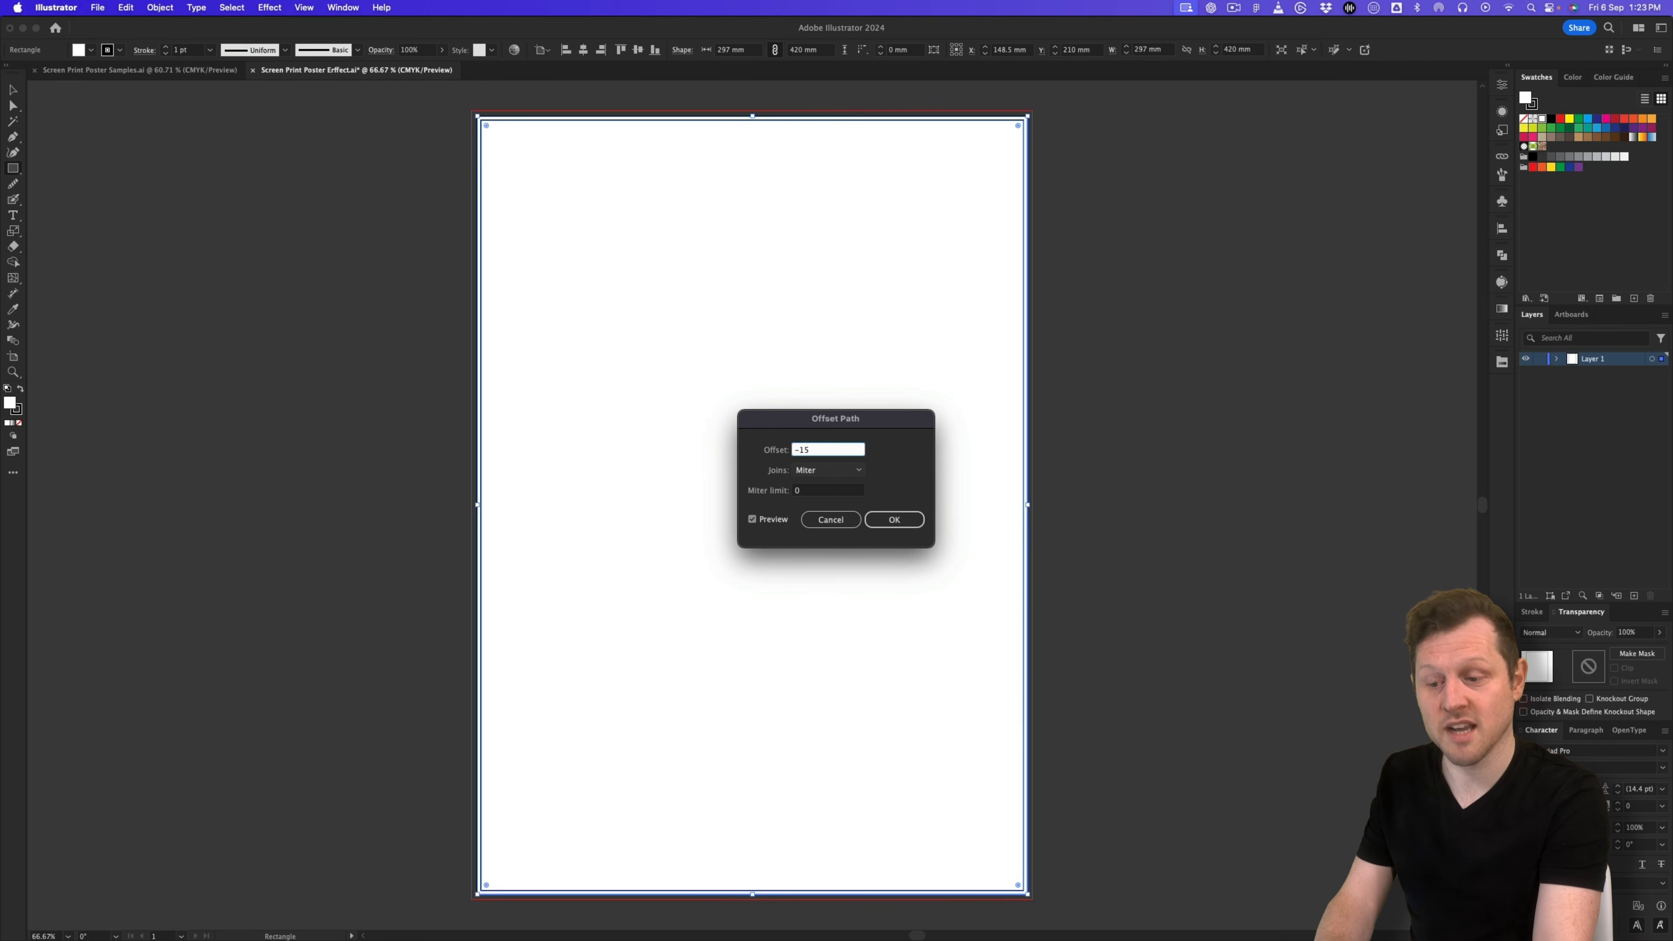
{"action": "key", "text": "Tab"}
{"action": "left_click", "coordinate": [829, 494]}
{"action": "left_click", "coordinate": [910, 519]}
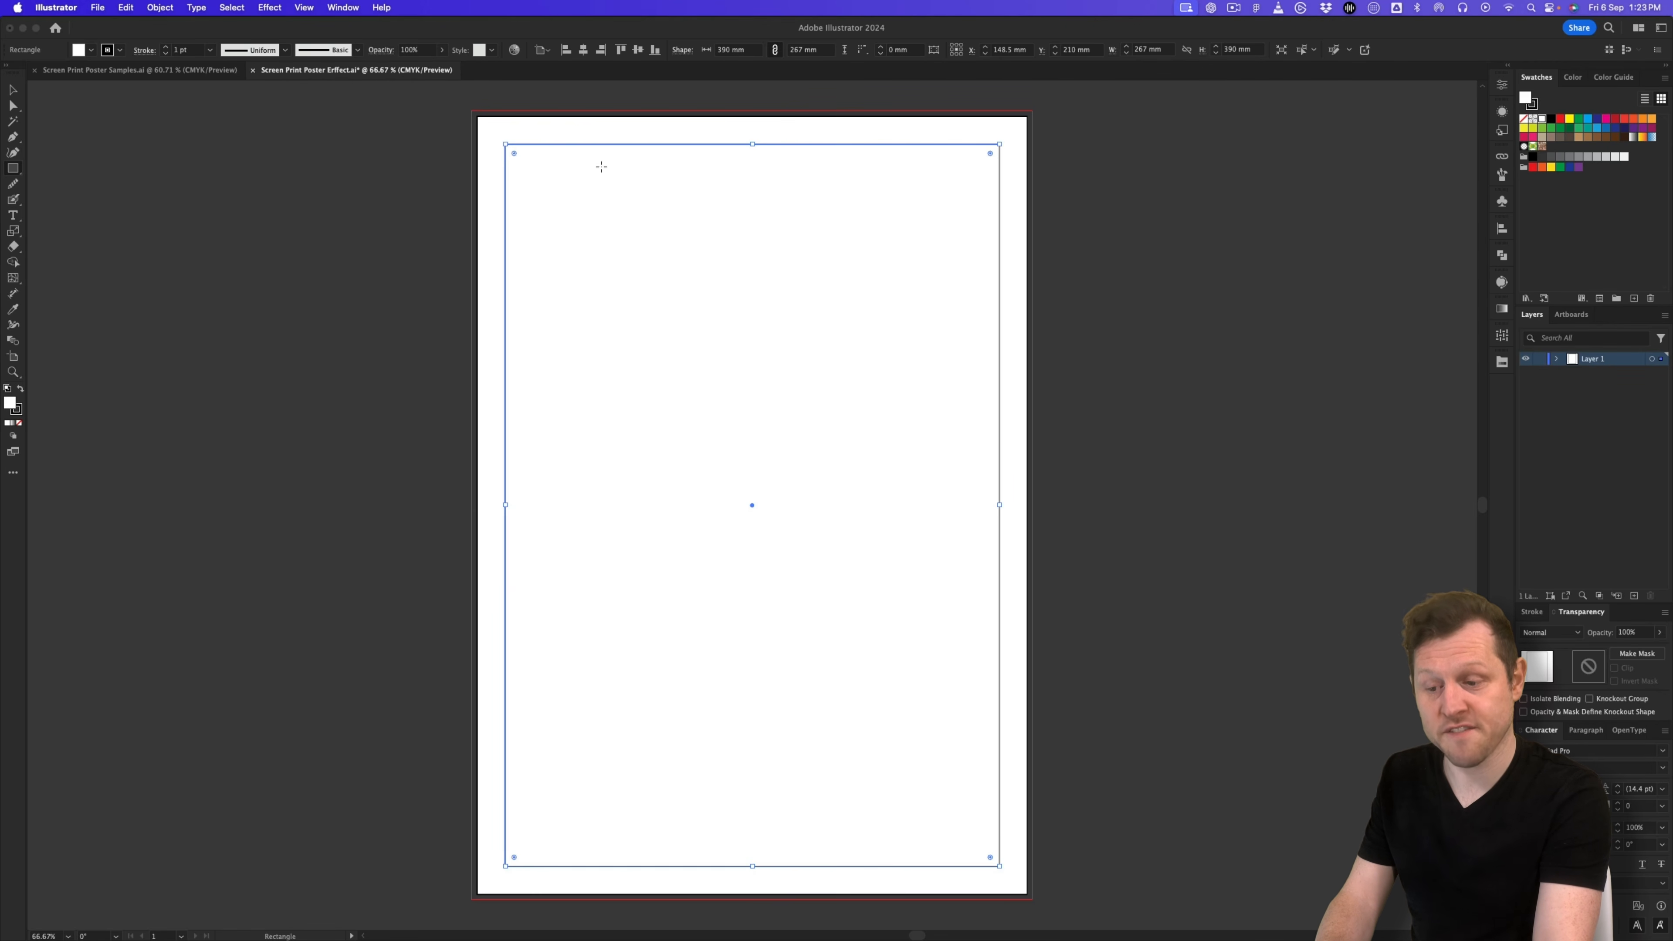
Step: Delete the outer artboard-sized rectangle, keeping only the inner margin rectangle
{"action": "key", "text": "v"}
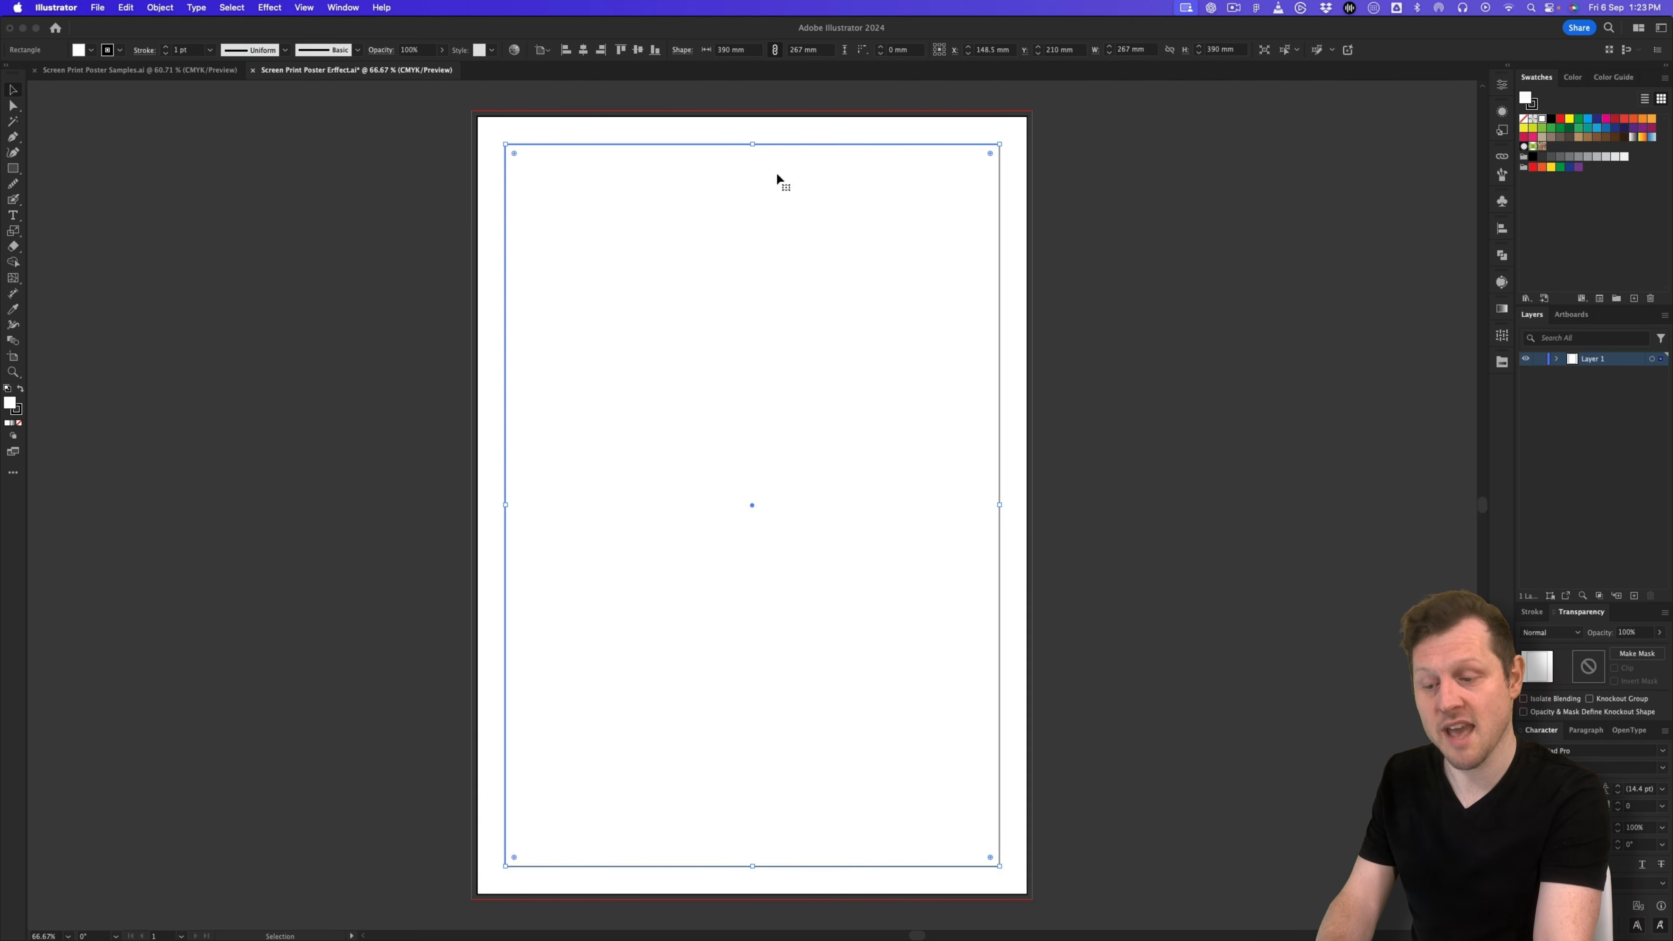
{"action": "left_click", "coordinate": [1019, 138]}
{"action": "mouse_move", "coordinate": [1020, 138]}
{"action": "left_mouse_down"}
{"action": "mouse_move", "coordinate": [1033, 165]}
{"action": "mouse_move", "coordinate": [1087, 157]}
{"action": "mouse_move", "coordinate": [1081, 191]}
{"action": "mouse_move", "coordinate": [1072, 166]}
{"action": "mouse_move", "coordinate": [1030, 161]}
{"action": "left_mouse_up"}
{"action": "key", "text": "Delete"}
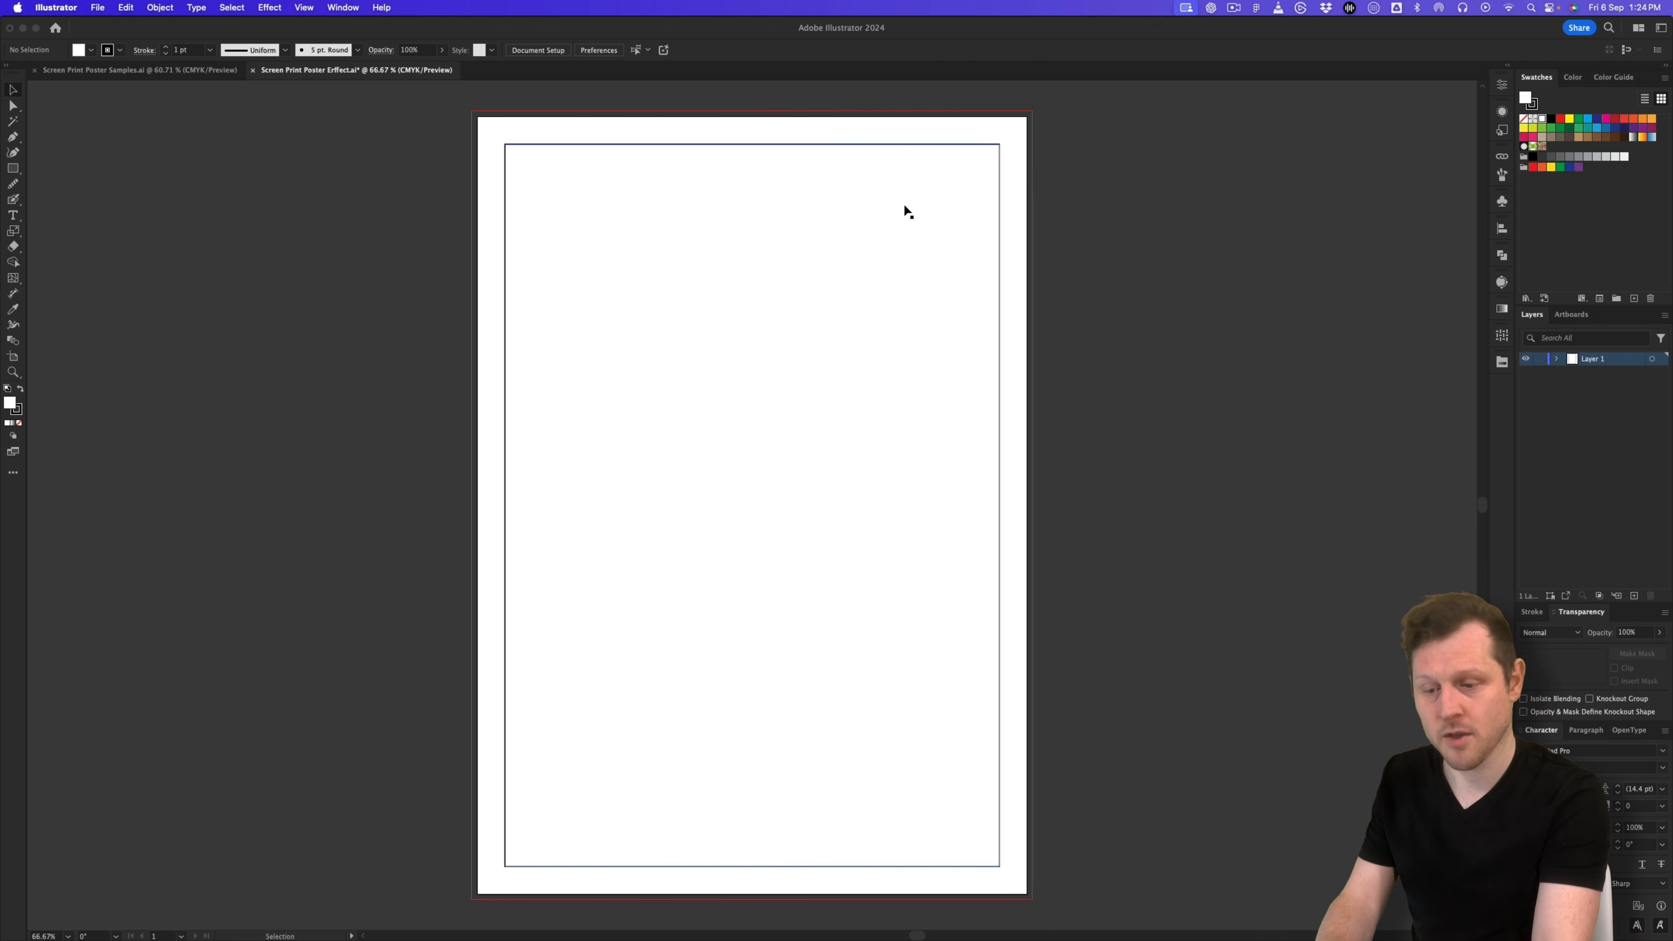
Step: Split the inner margin rectangle into a grid of 14 rows and 5 columns, previewing the result
{"action": "left_click", "coordinate": [915, 206]}
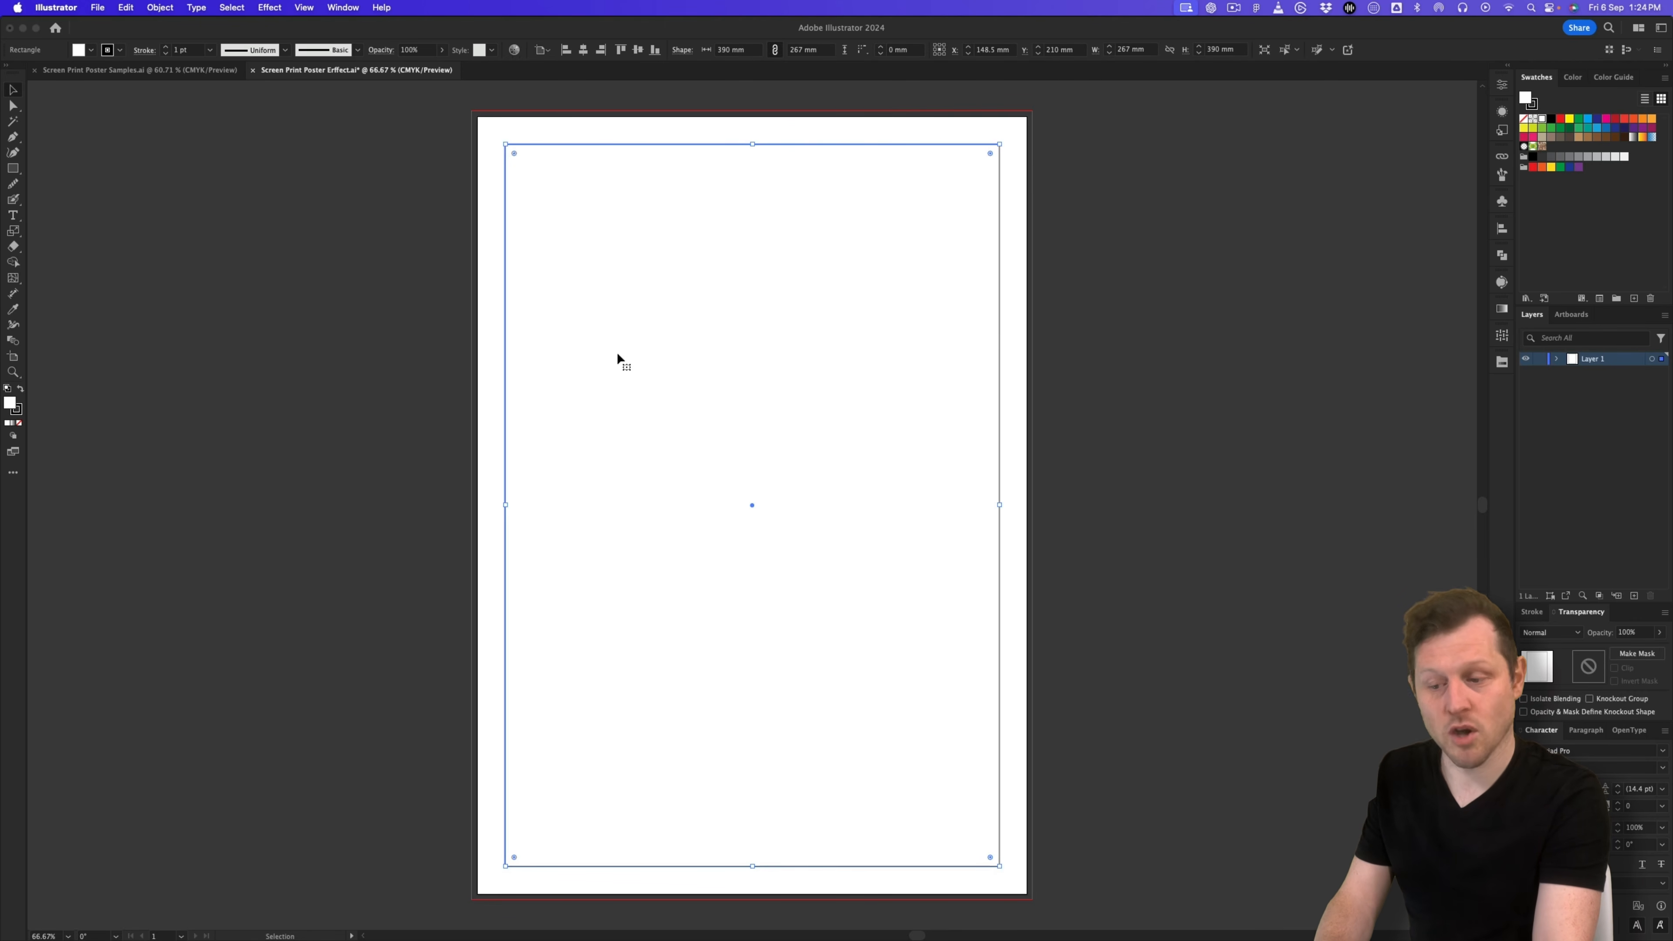
{"action": "left_click", "coordinate": [162, 8]}
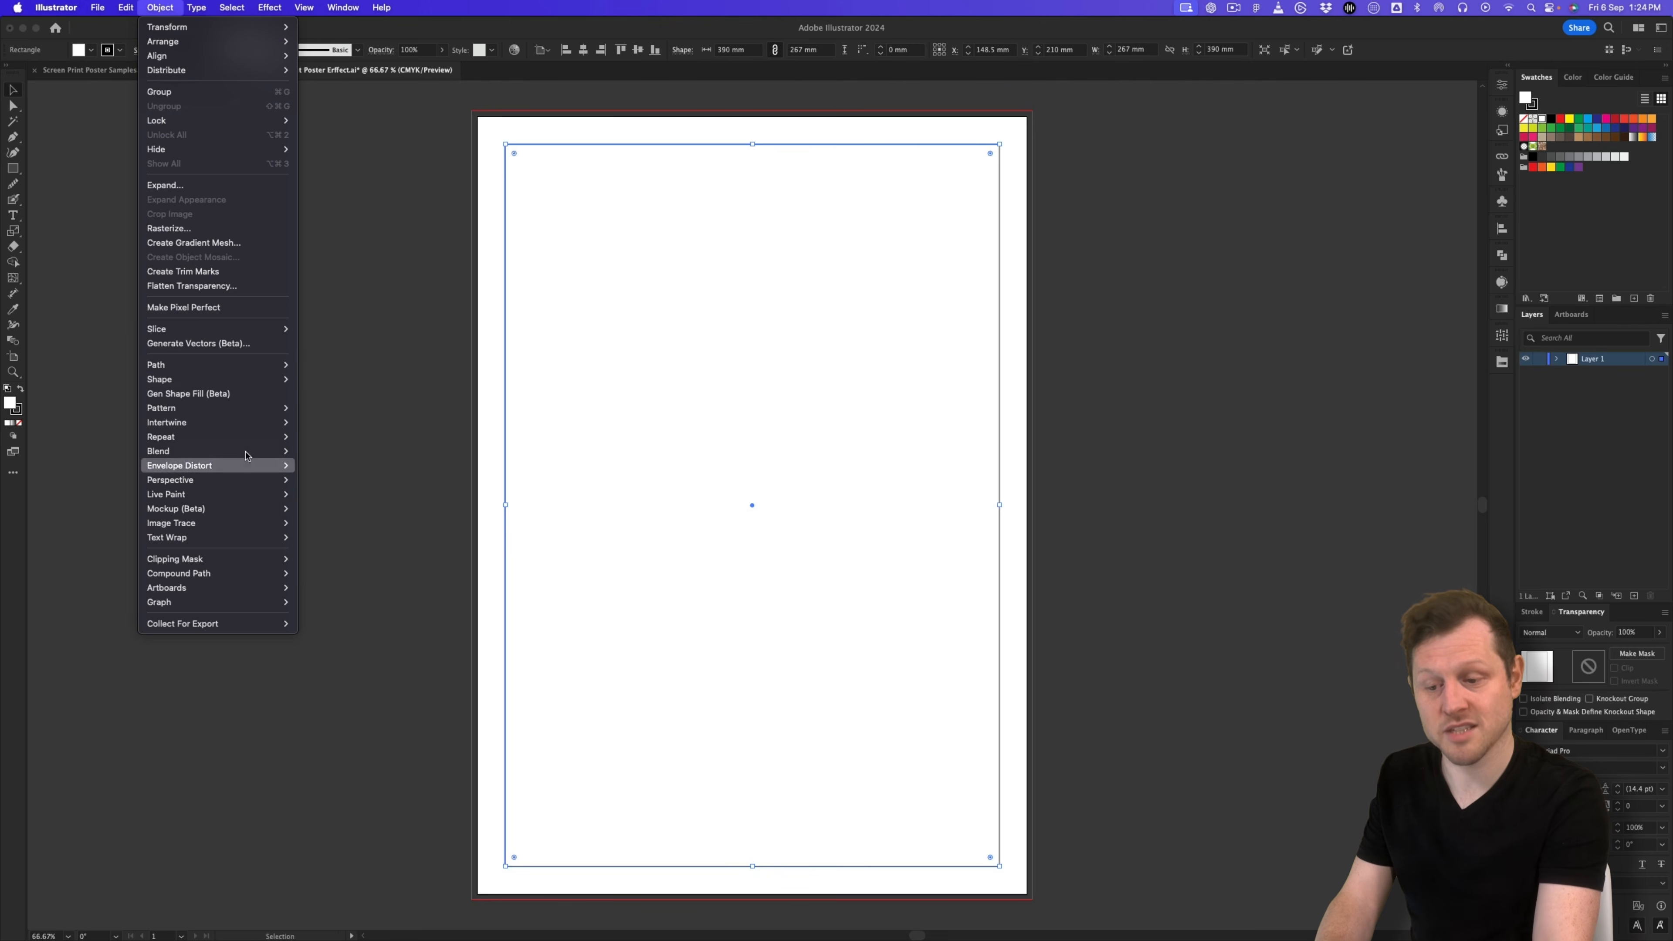
{"action": "mouse_move", "coordinate": [238, 372]}
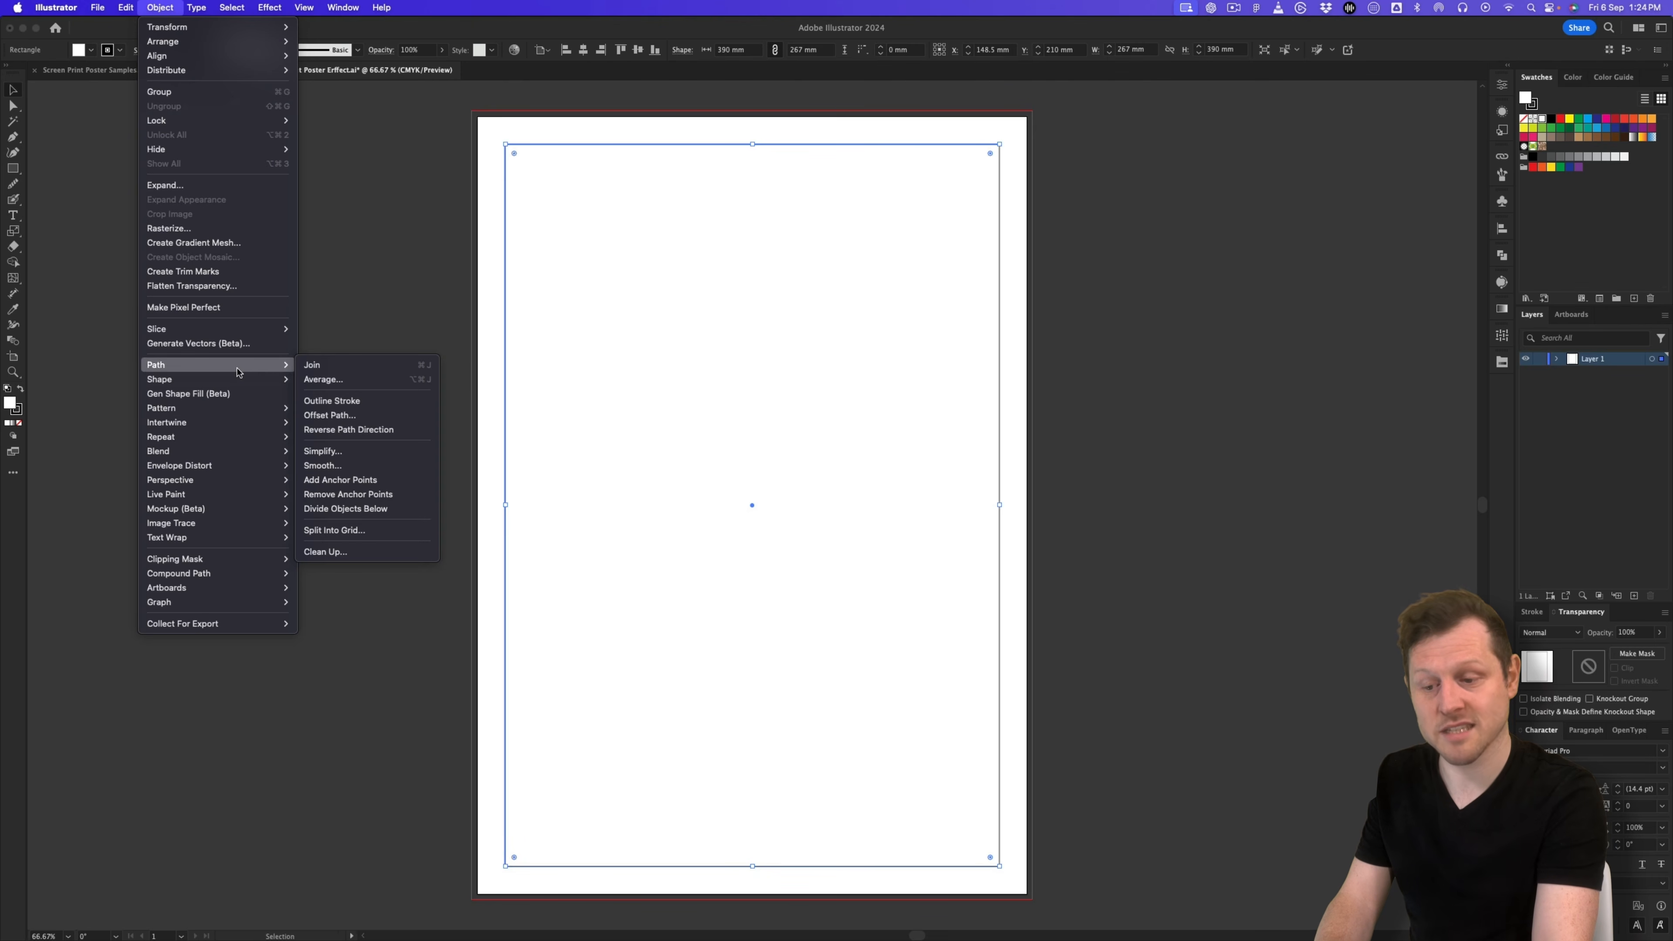
{"action": "left_click", "coordinate": [356, 531]}
{"action": "left_click_drag", "start_coordinate": [801, 388], "coordinate": [728, 404]}
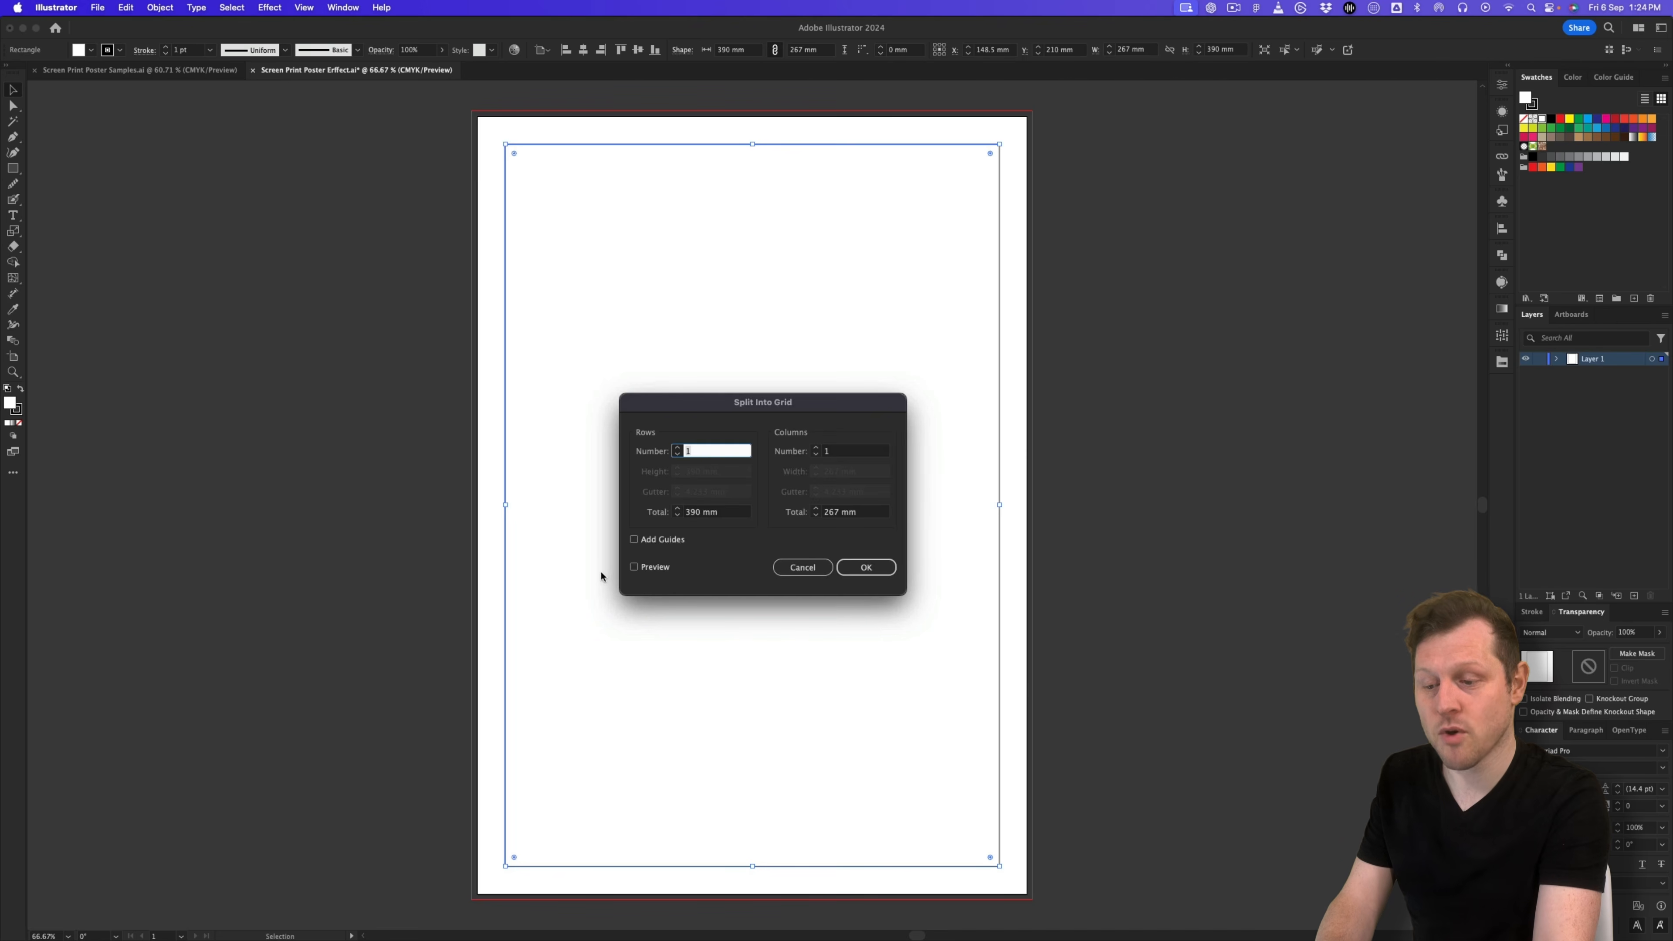
{"action": "left_click", "coordinate": [634, 567]}
{"action": "left_click", "coordinate": [676, 454]}
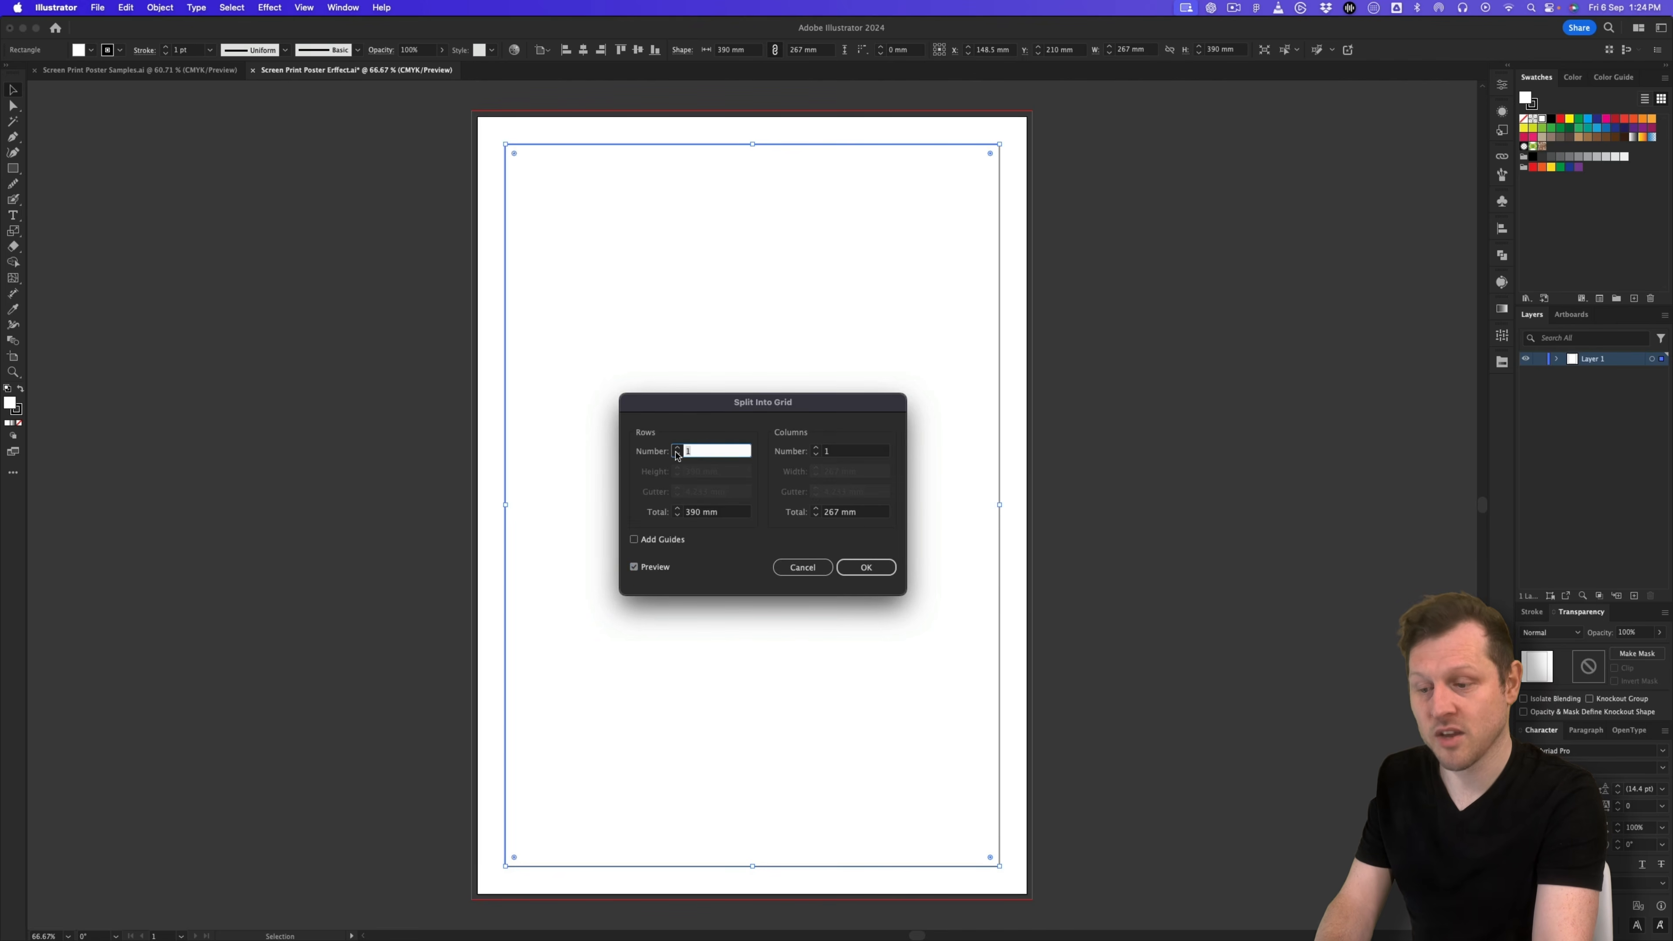
{"action": "type", "text": "14"}
{"action": "left_click", "coordinate": [812, 453]}
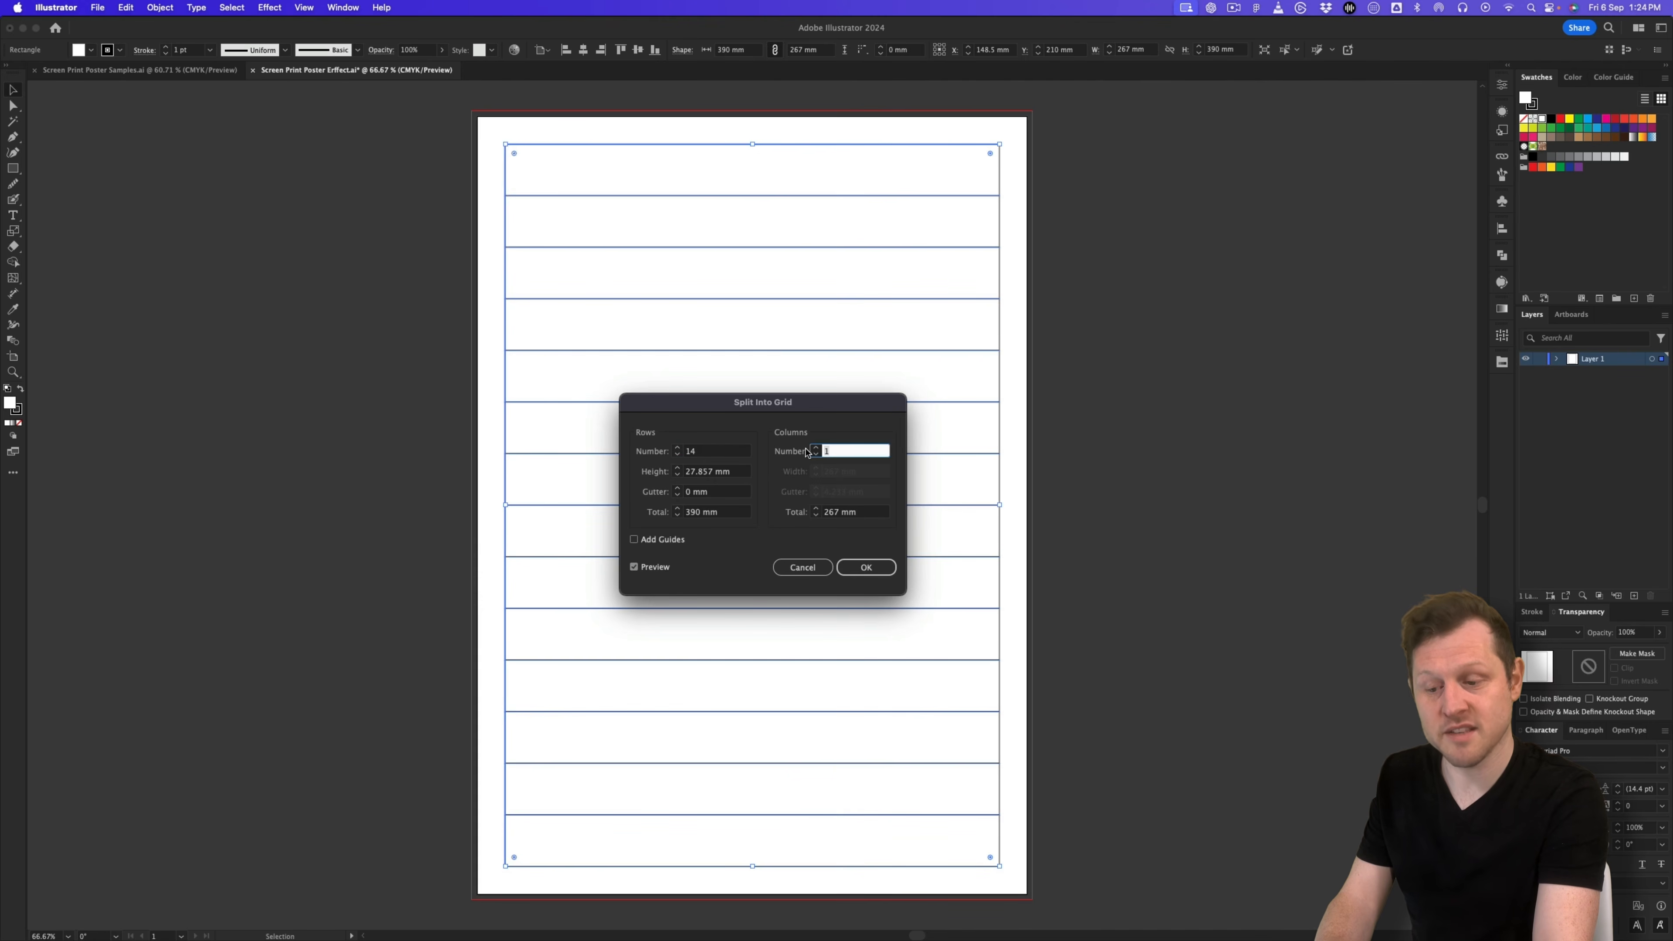
{"action": "type", "text": "5"}
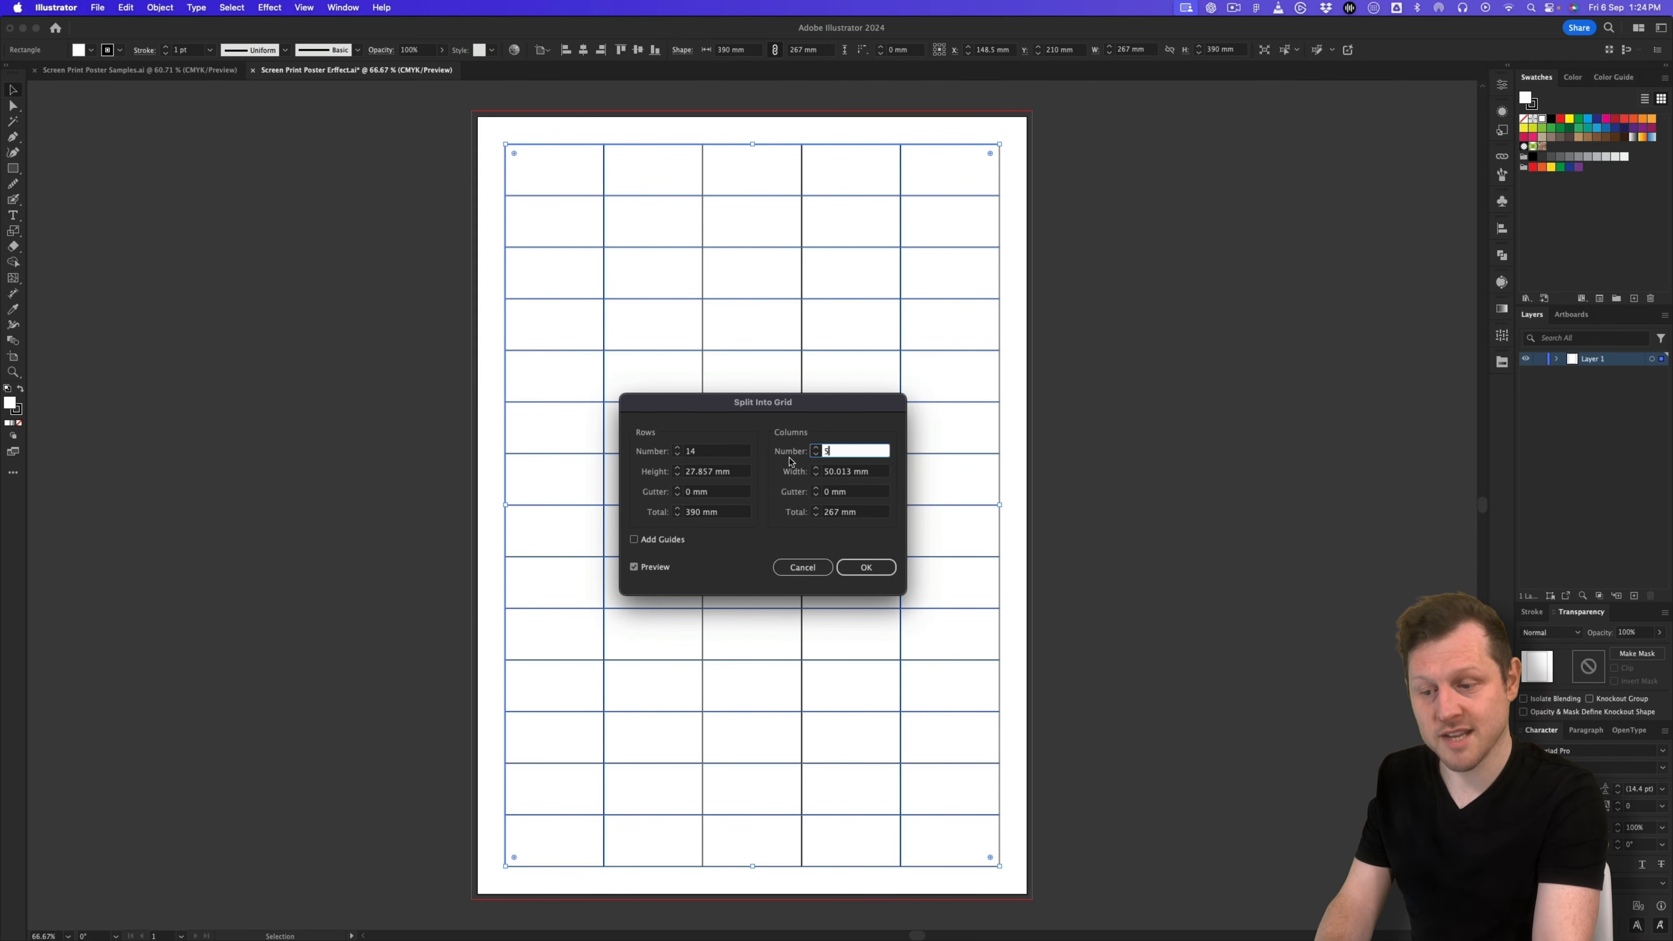
{"action": "left_click_drag", "start_coordinate": [757, 409], "coordinate": [1253, 417]}
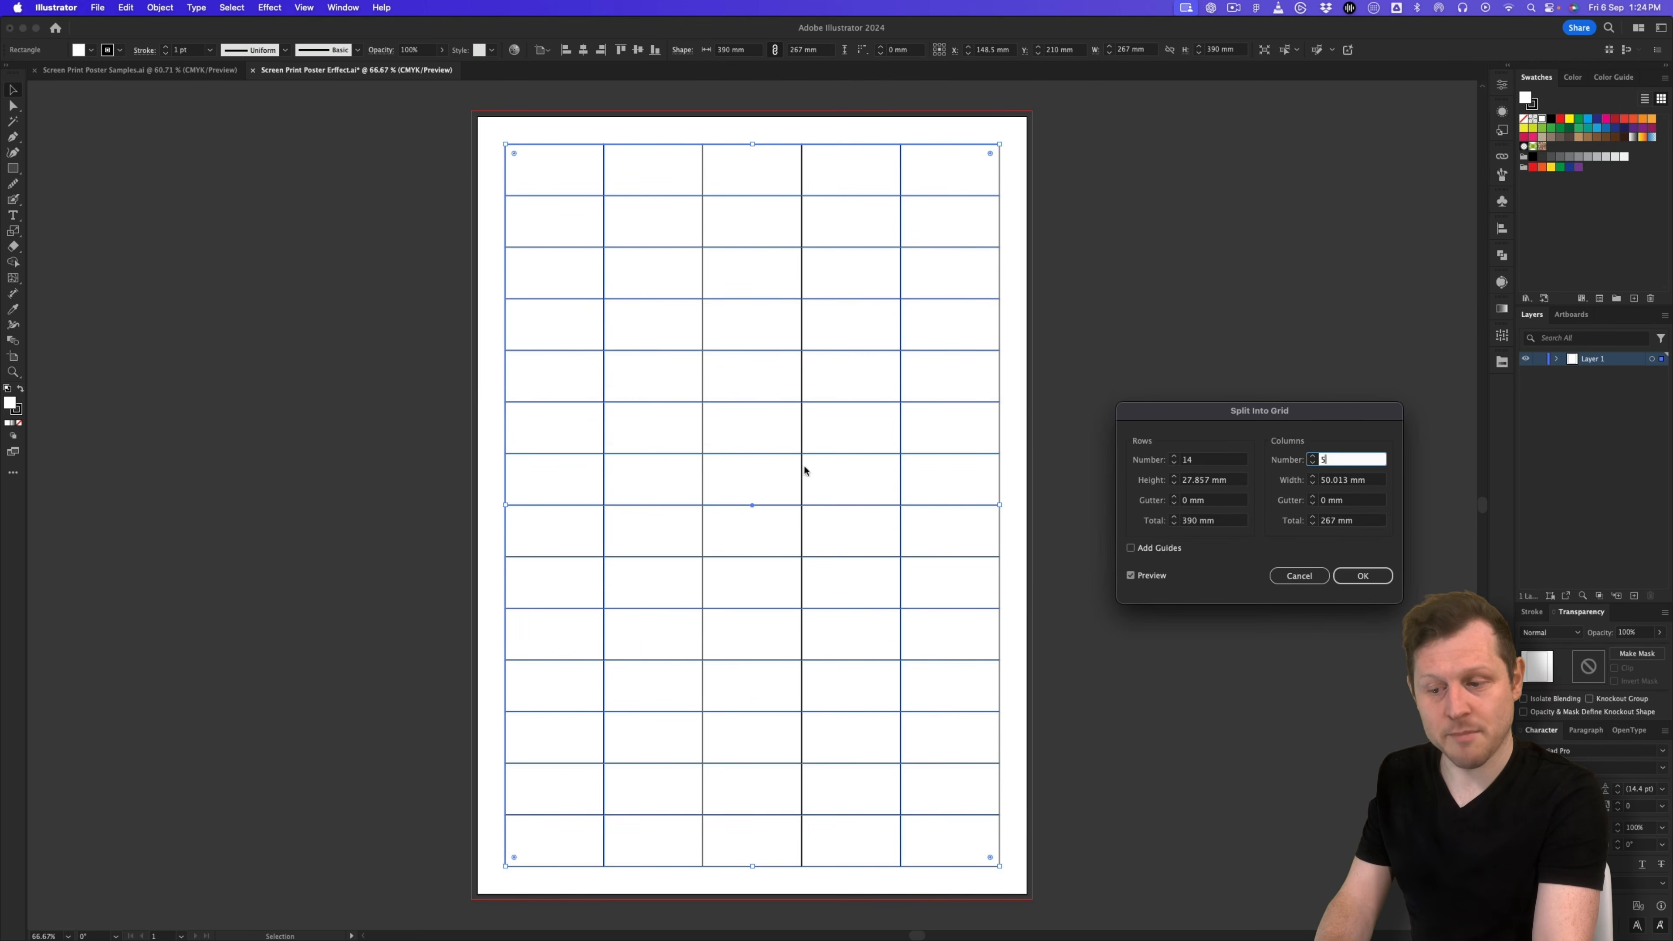
{"action": "left_click", "coordinate": [1362, 576]}
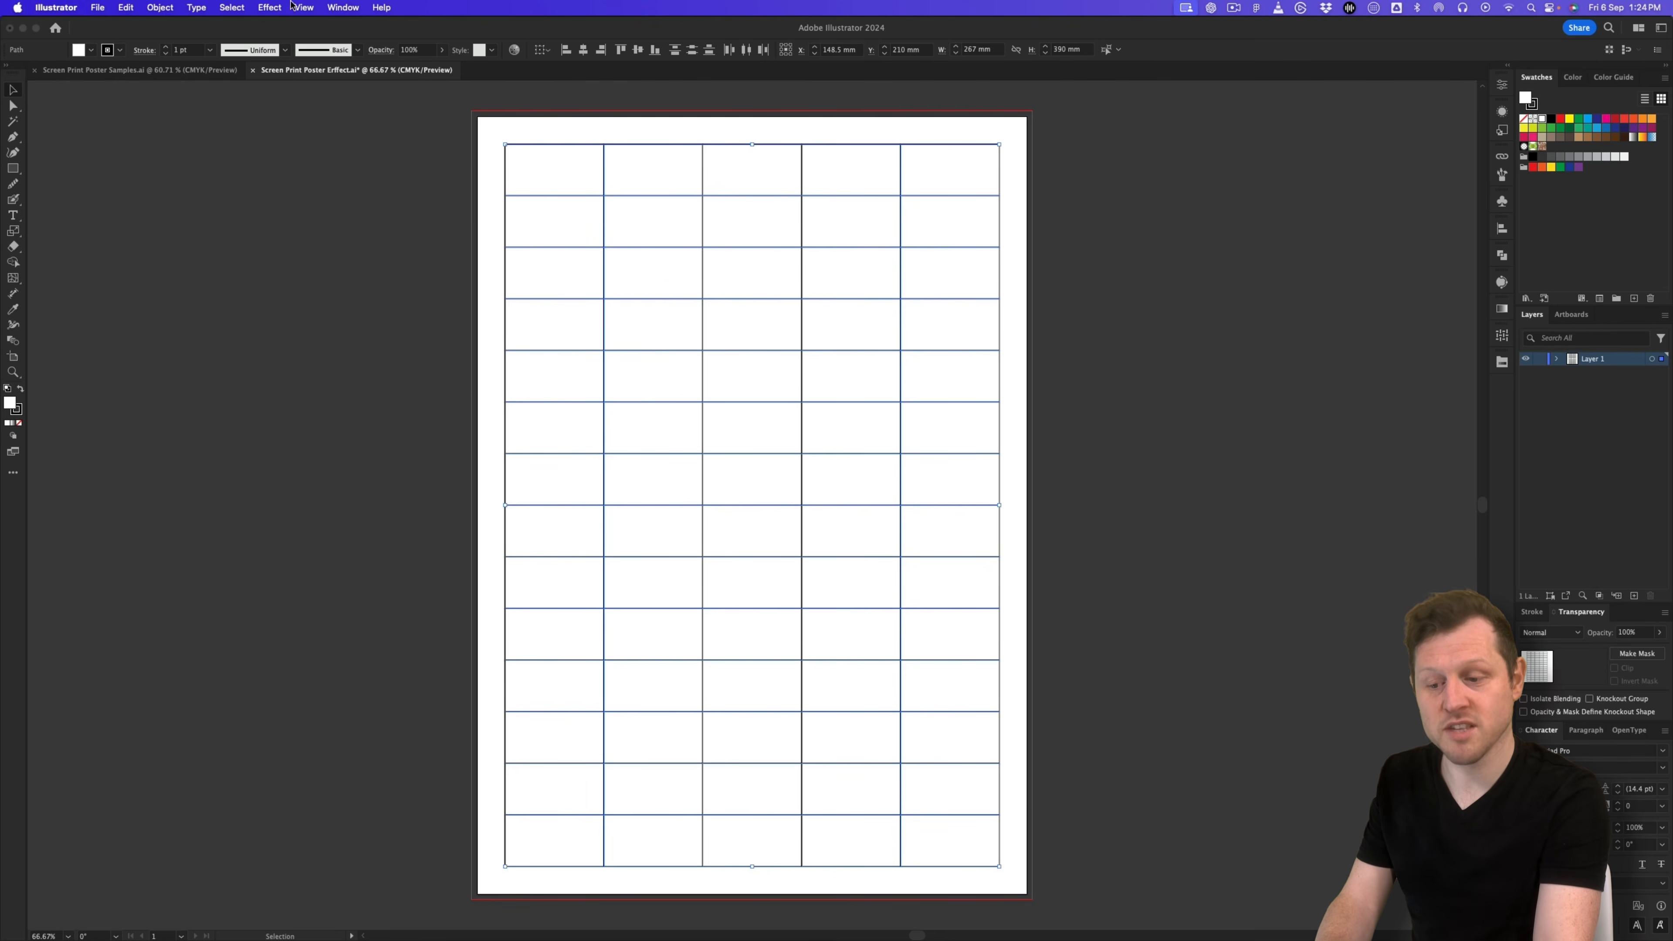
Step: Convert the selected grid of rectangles into guides
{"action": "left_click", "coordinate": [305, 7]}
{"action": "mouse_move", "coordinate": [403, 580]}
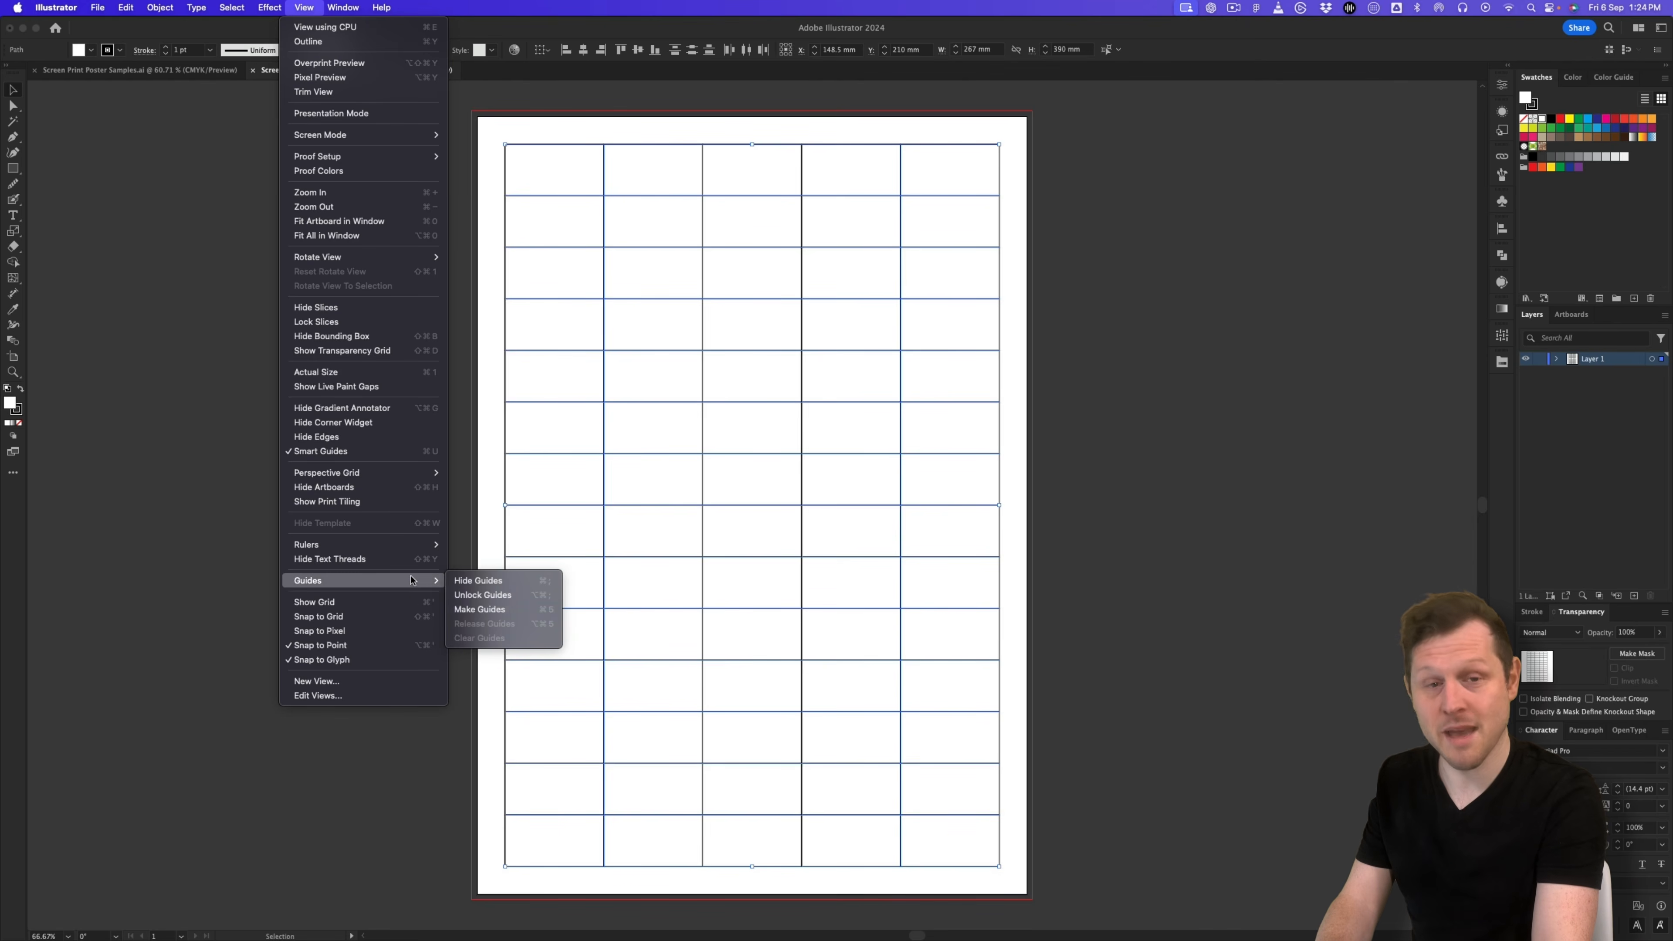
{"action": "left_click", "coordinate": [490, 614]}
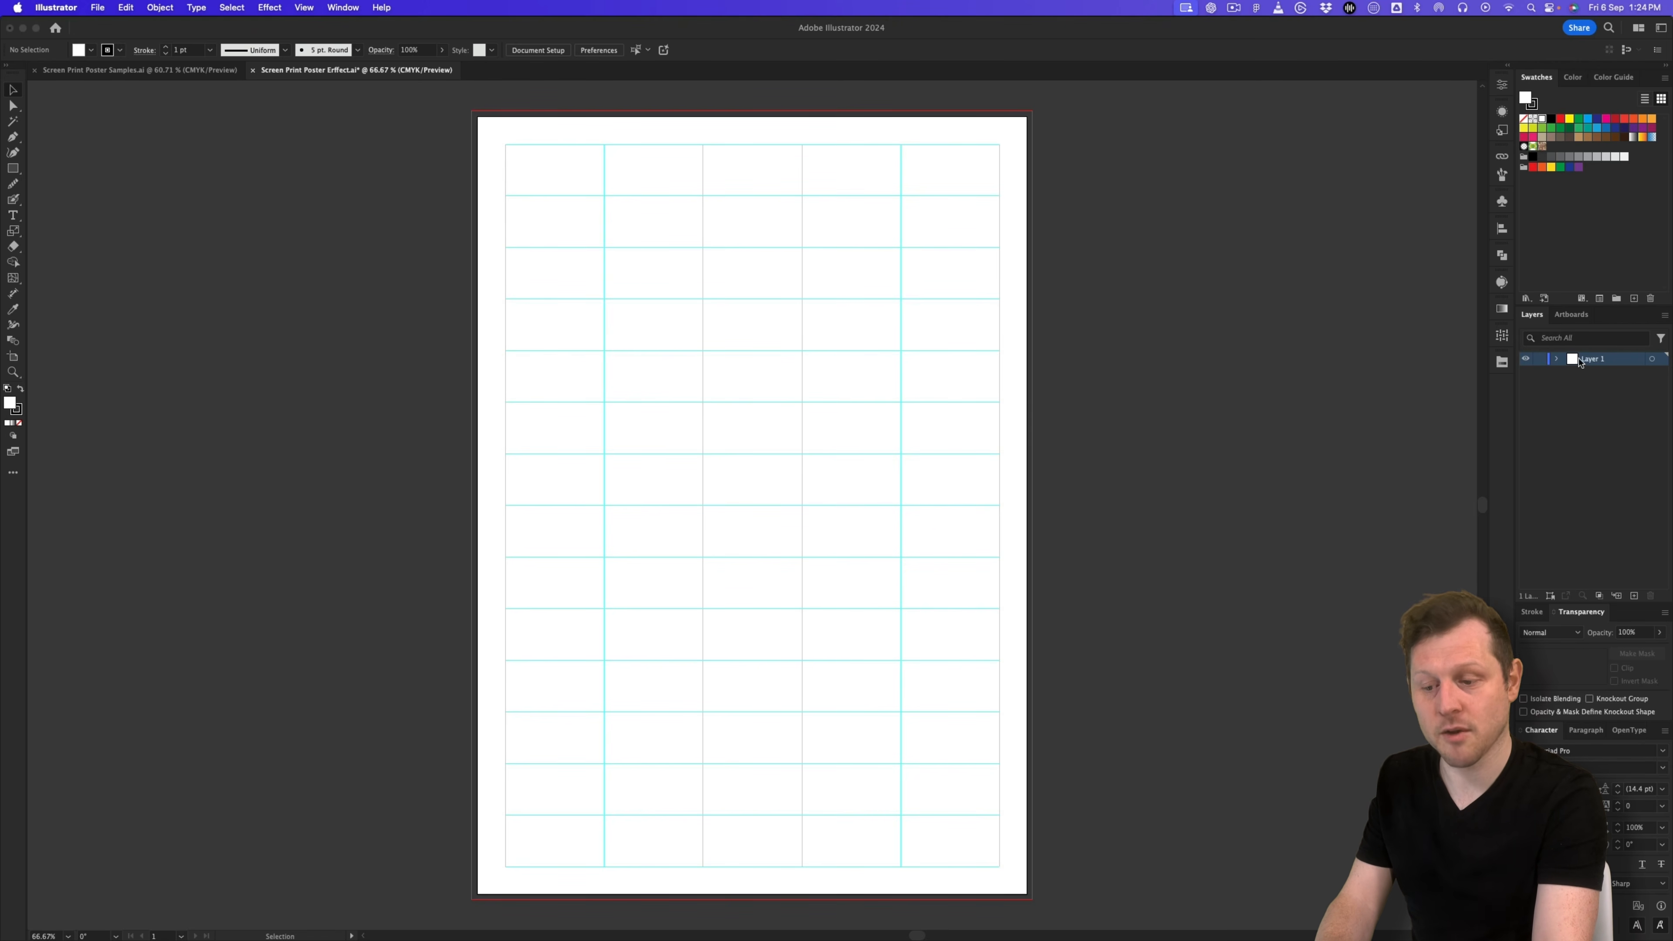
Step: Rename Layer 1 as BASE GRID
{"action": "double_click", "coordinate": [1593, 360]}
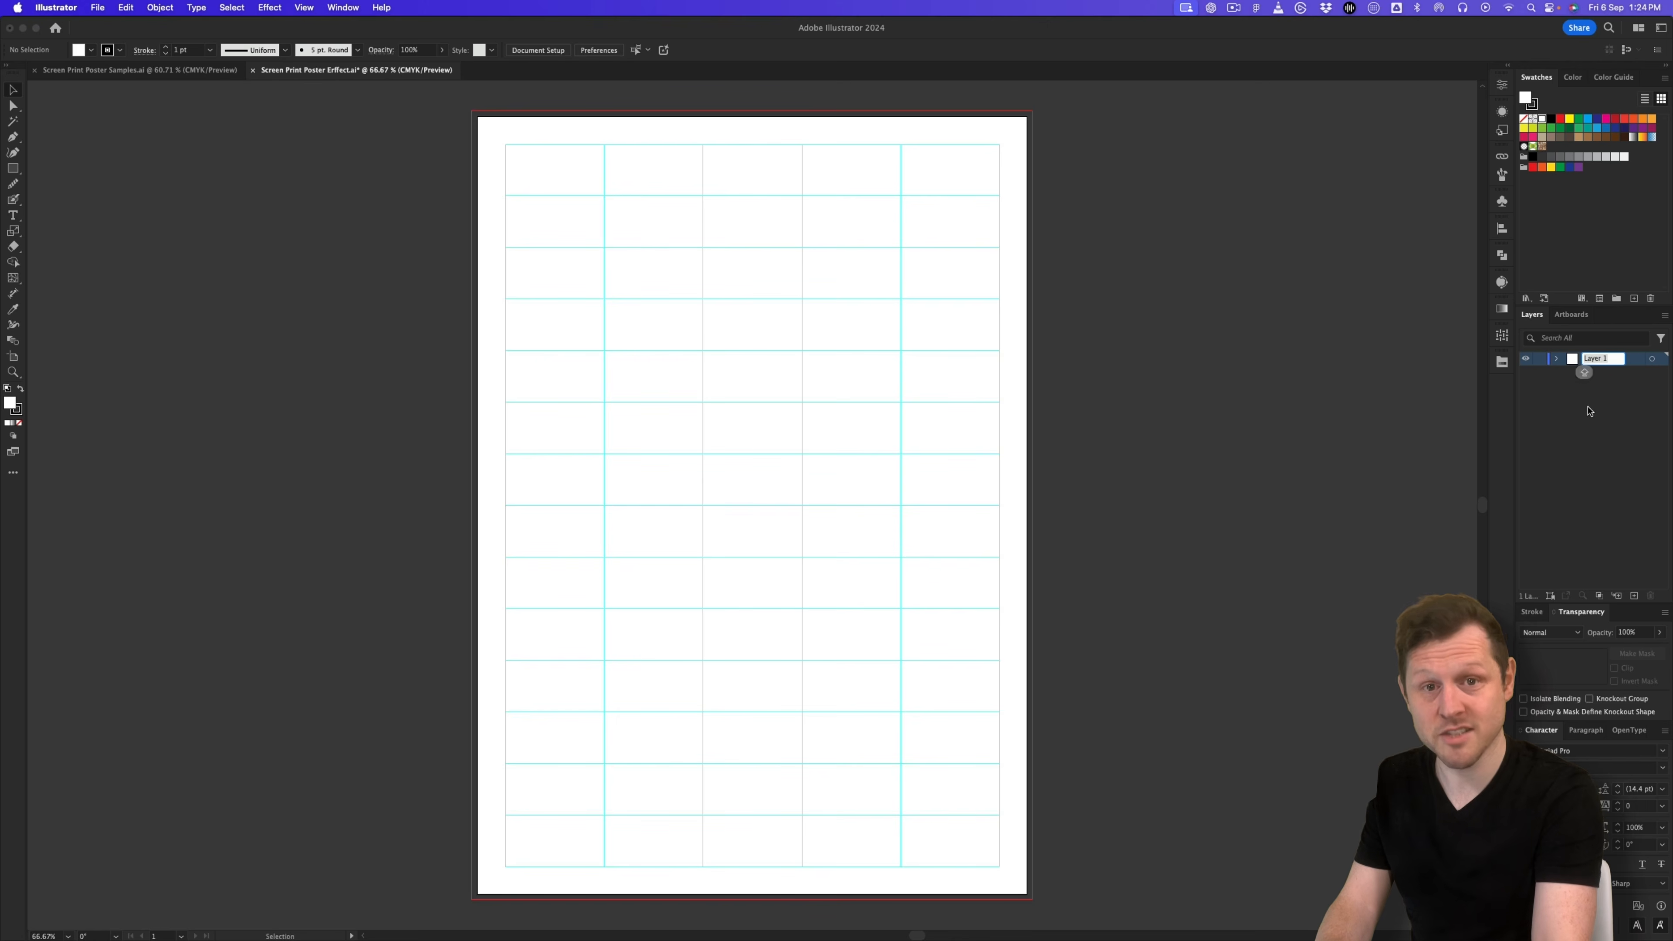
{"action": "type", "text": "BASE GRID"}
{"action": "key", "text": "Return"}
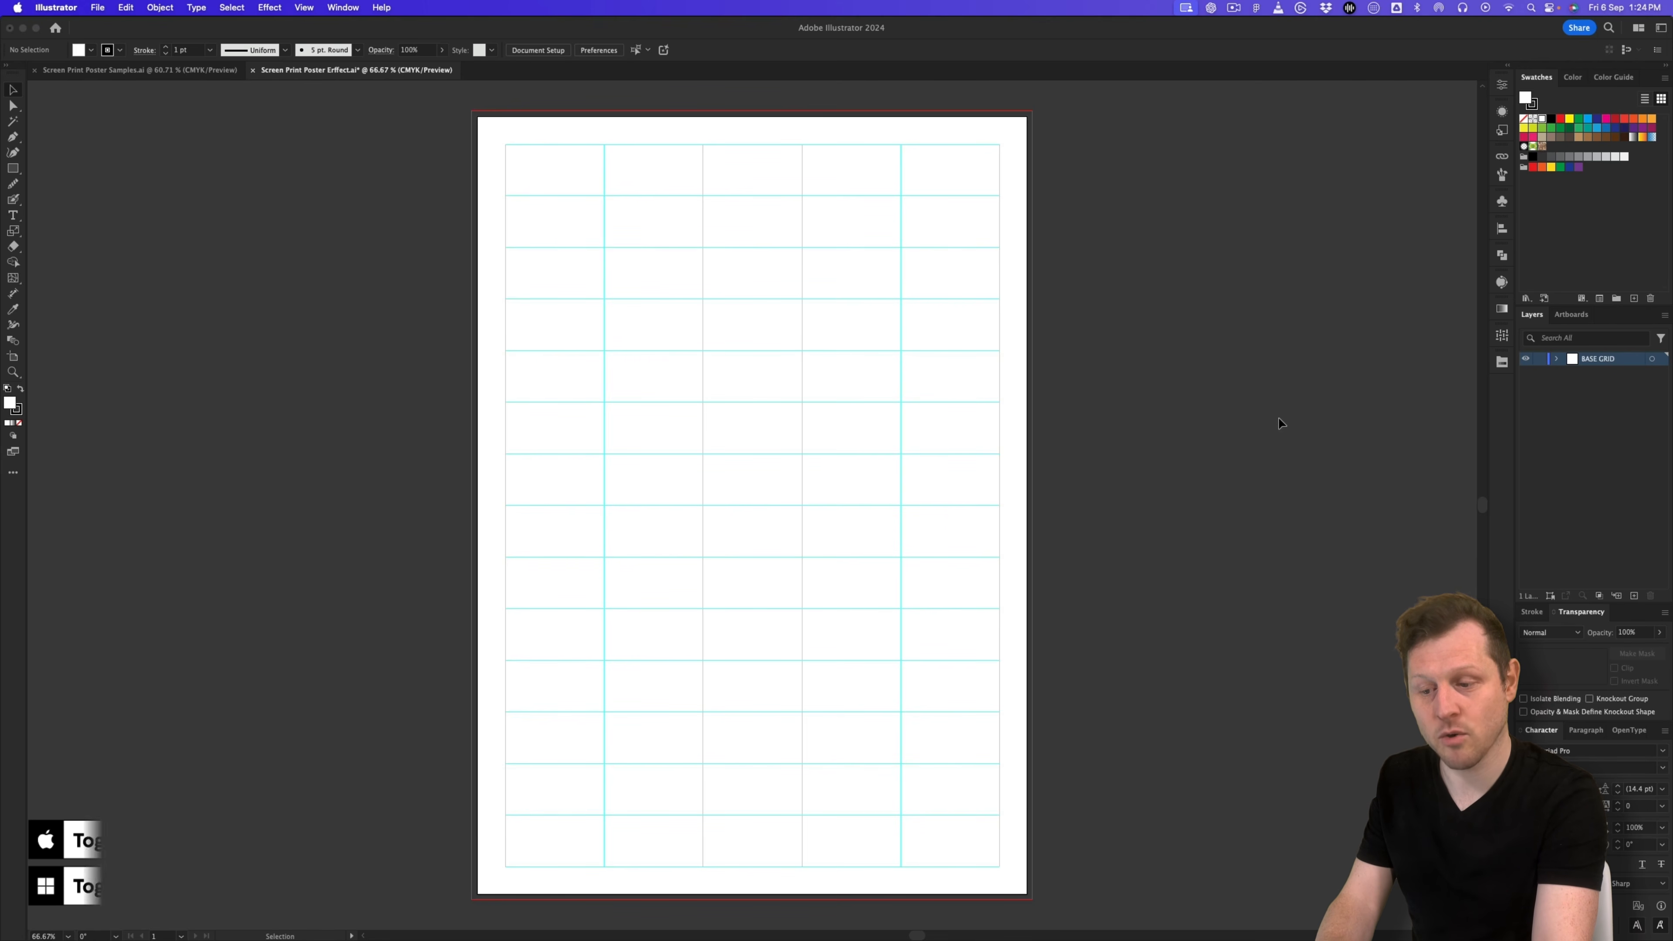
Step: Toggle the guides off and on repeatedly to check the base grid's visibility on the artboard
{"action": "key", "text": "super+semicolon"}
{"action": "key", "text": "super+semicolon"}
{"action": "key", "text": "super+semicolon"}
{"action": "key", "text": "super+semicolon"}
{"action": "key", "text": "super+semicolon"}
{"action": "key", "text": "super+semicolon"}
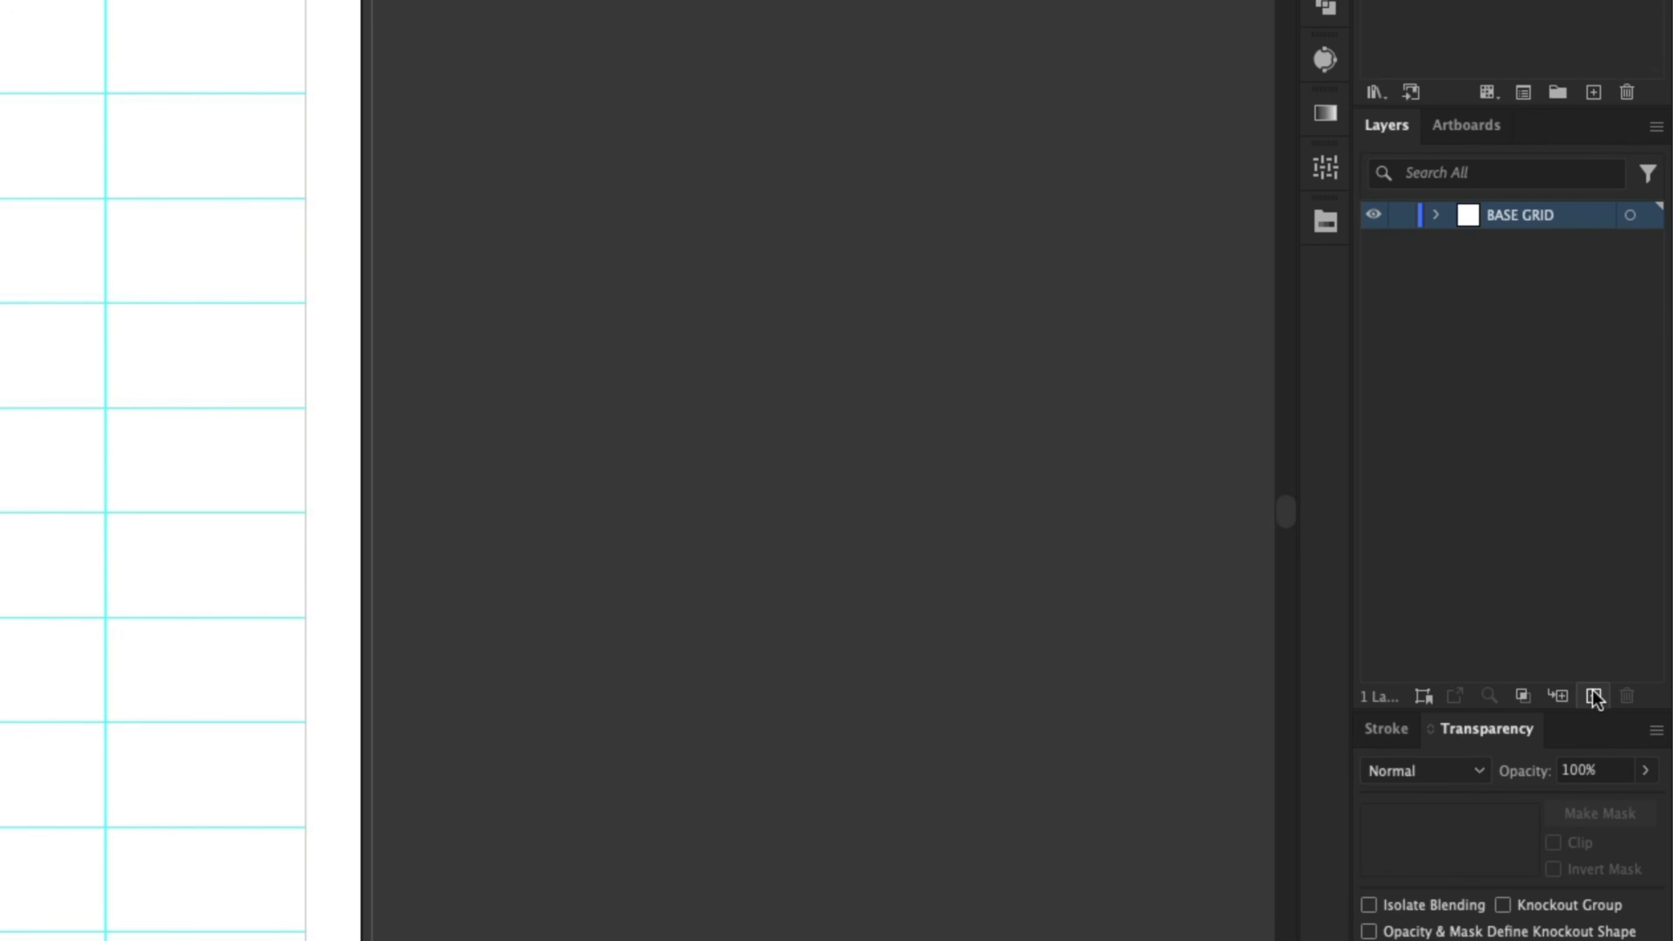
Step: Add a new layer, place it beneath BASE GRID, rename it STROKE GRID and lock BASE GRID
{"action": "left_click", "coordinate": [1595, 698]}
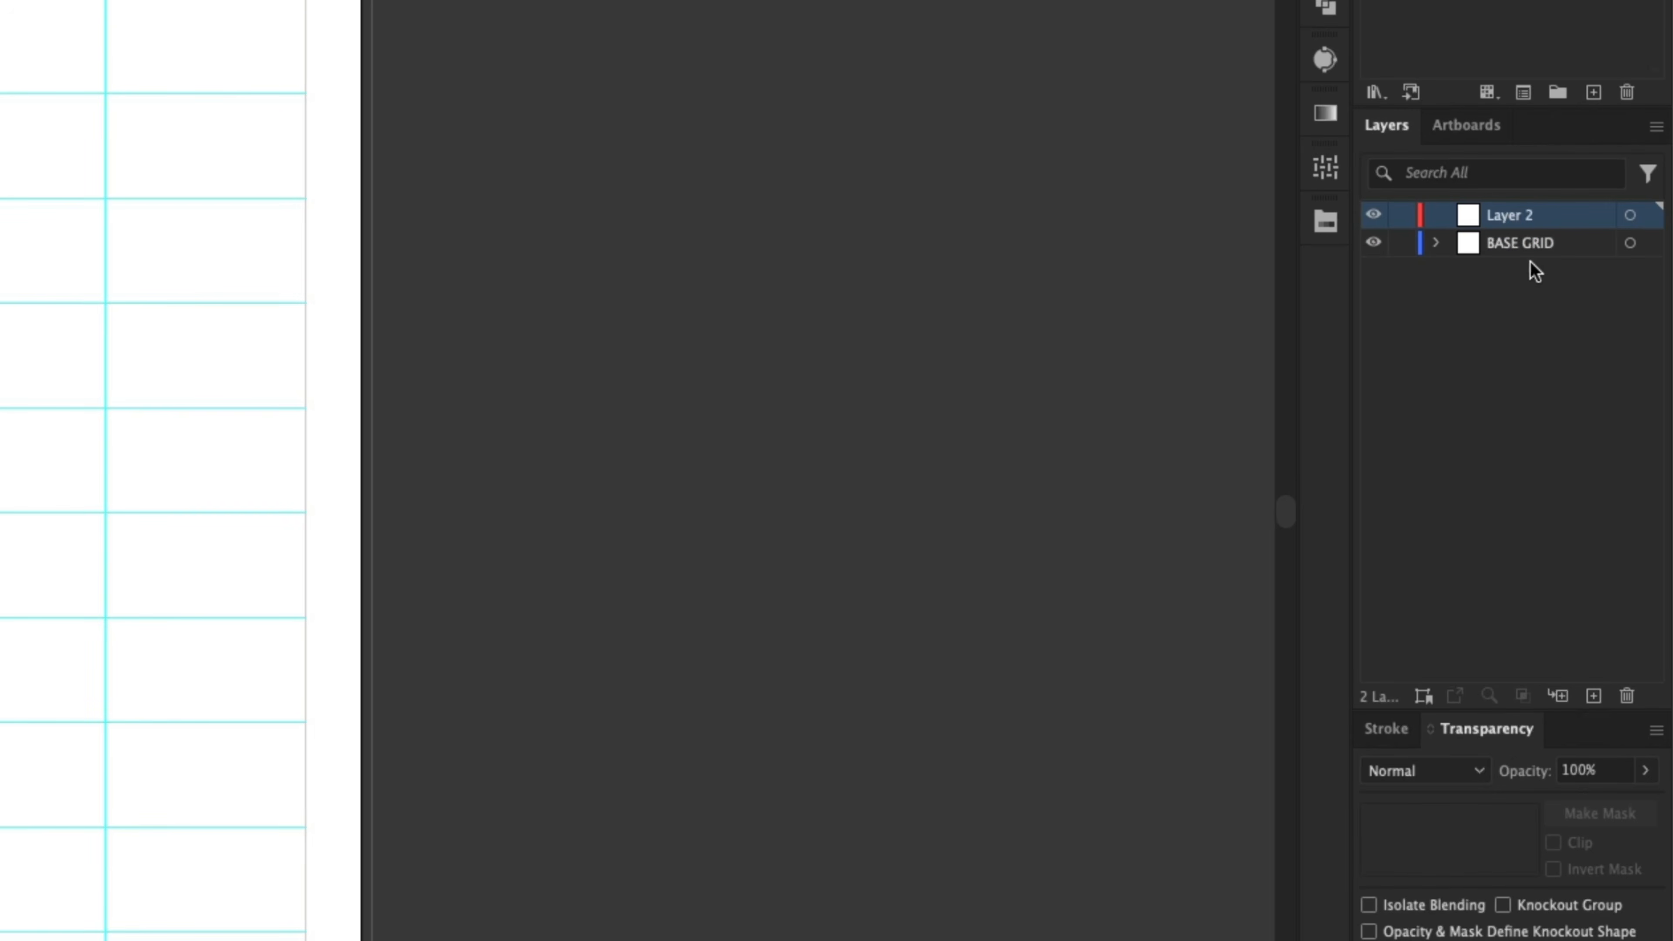
{"action": "double_click", "coordinate": [1510, 215]}
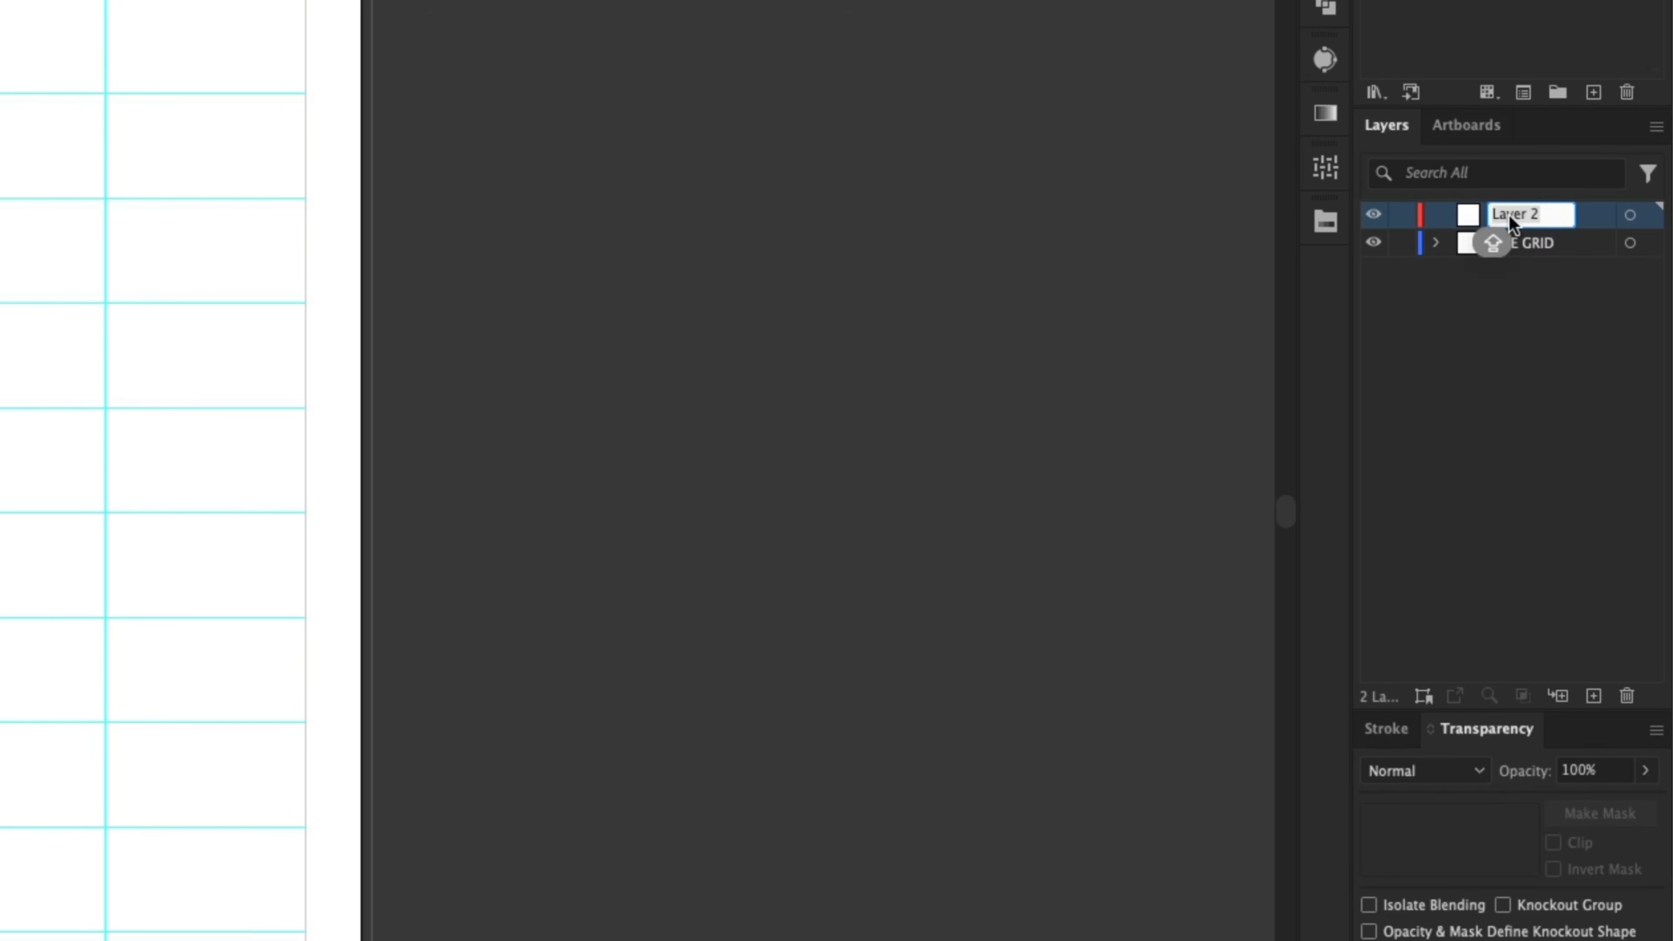
{"action": "left_click", "coordinate": [1534, 366]}
{"action": "left_click_drag", "start_coordinate": [1504, 219], "coordinate": [1510, 260]}
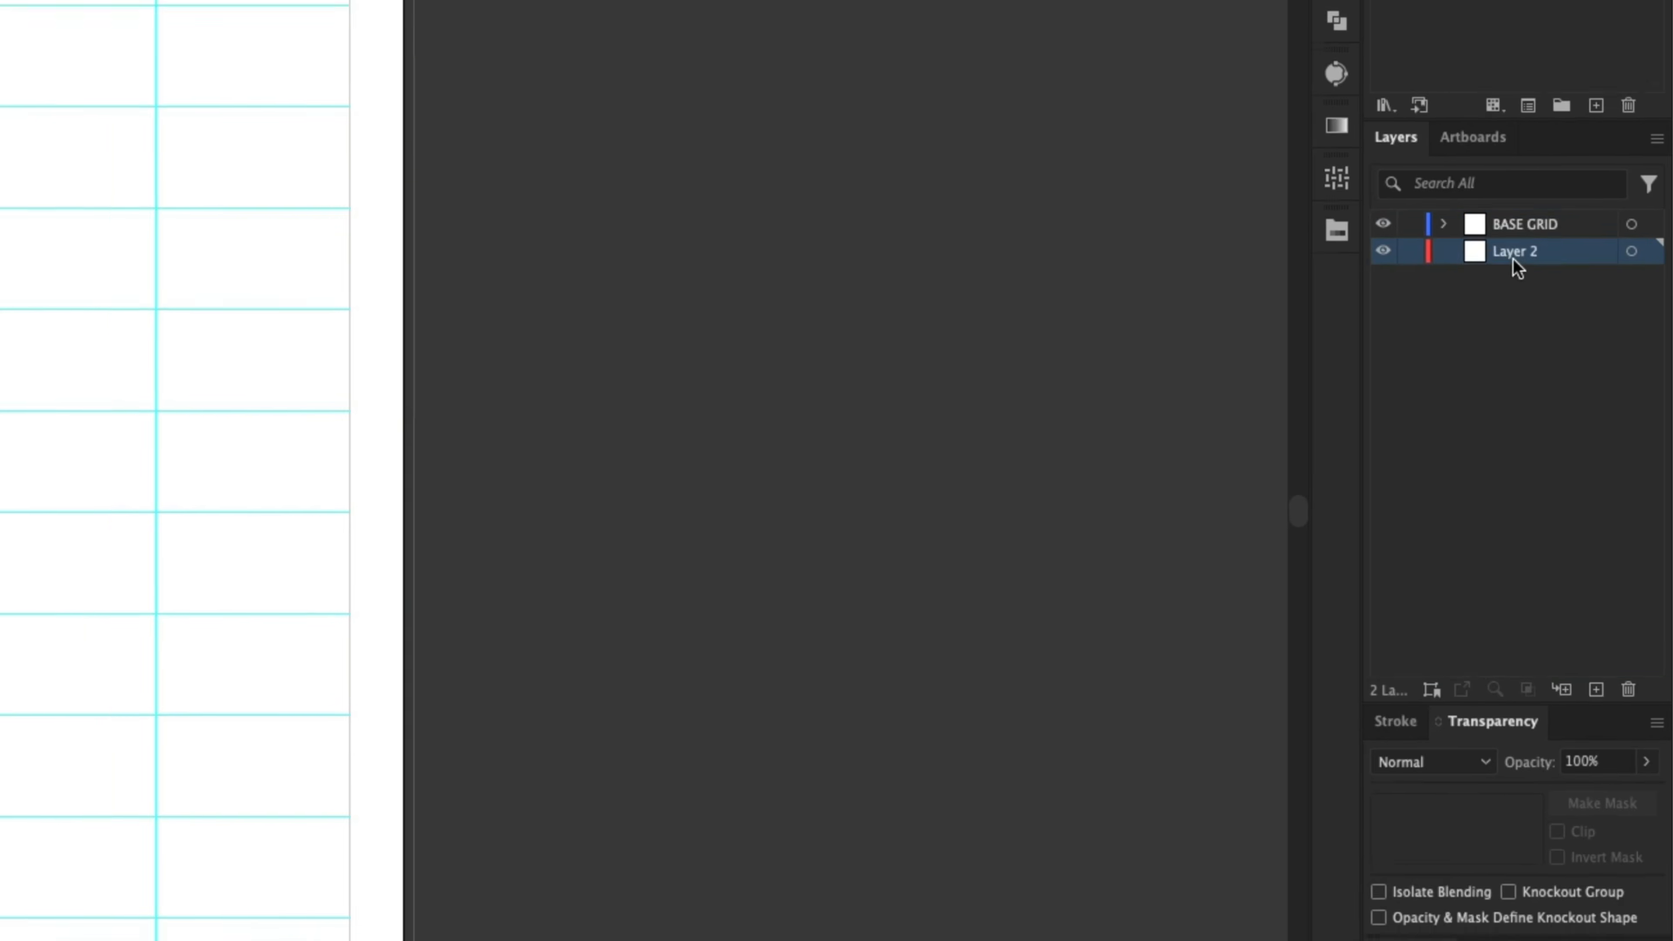
{"action": "double_click", "coordinate": [1509, 250]}
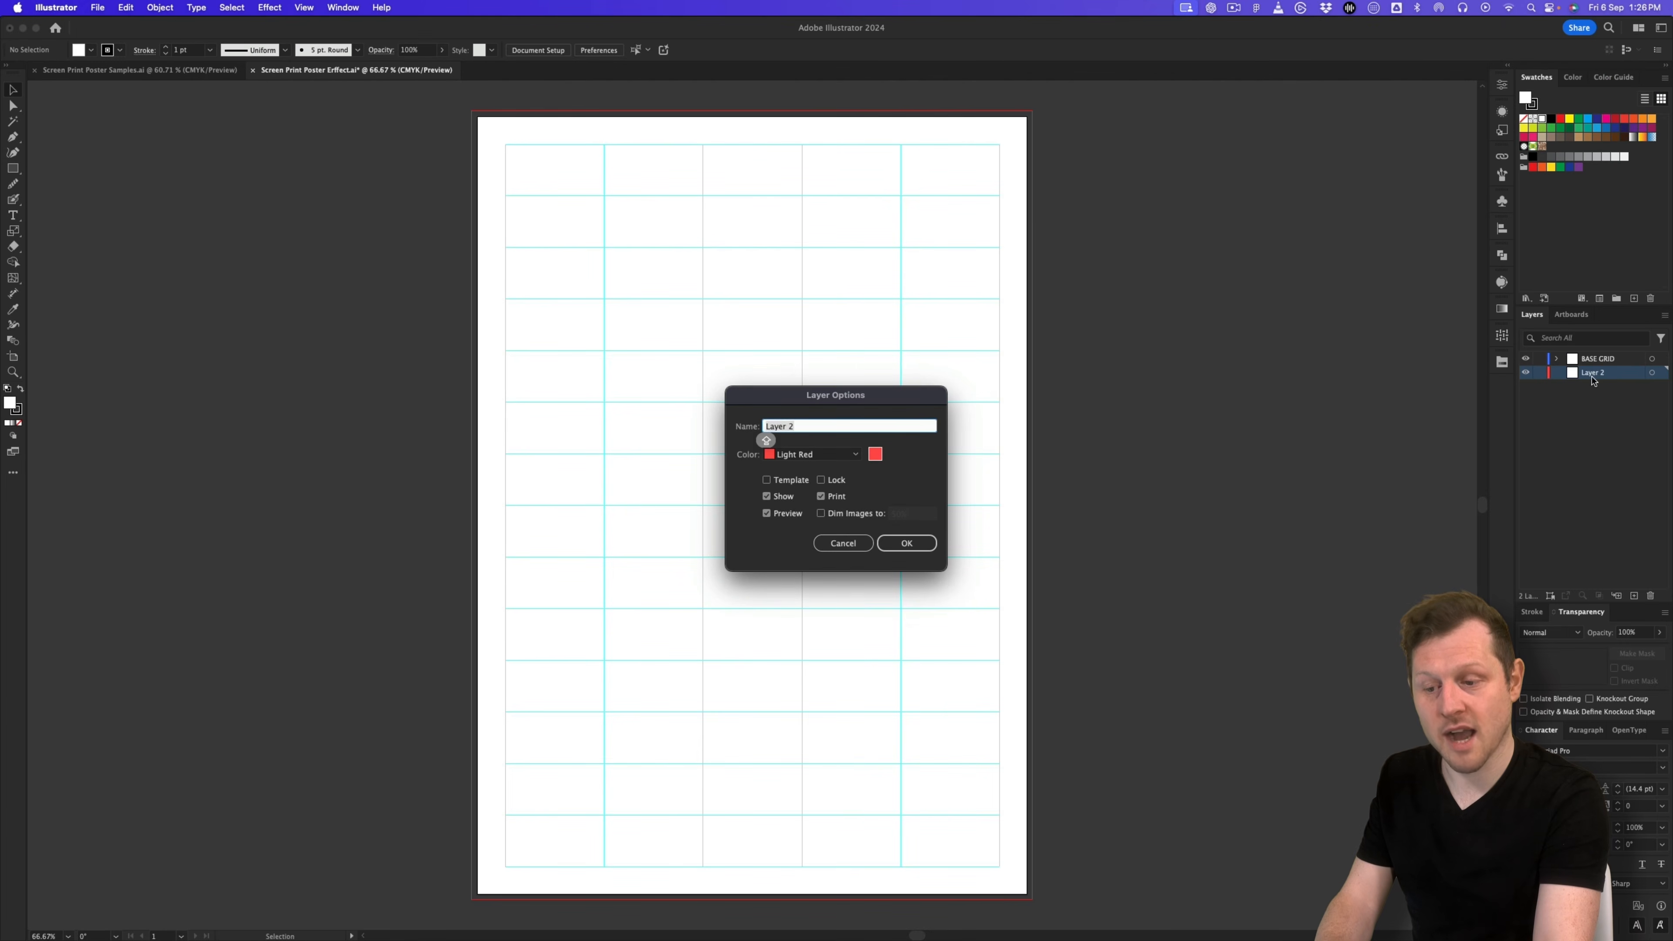
{"action": "type", "text": "ST"}
{"action": "key", "text": "Return"}
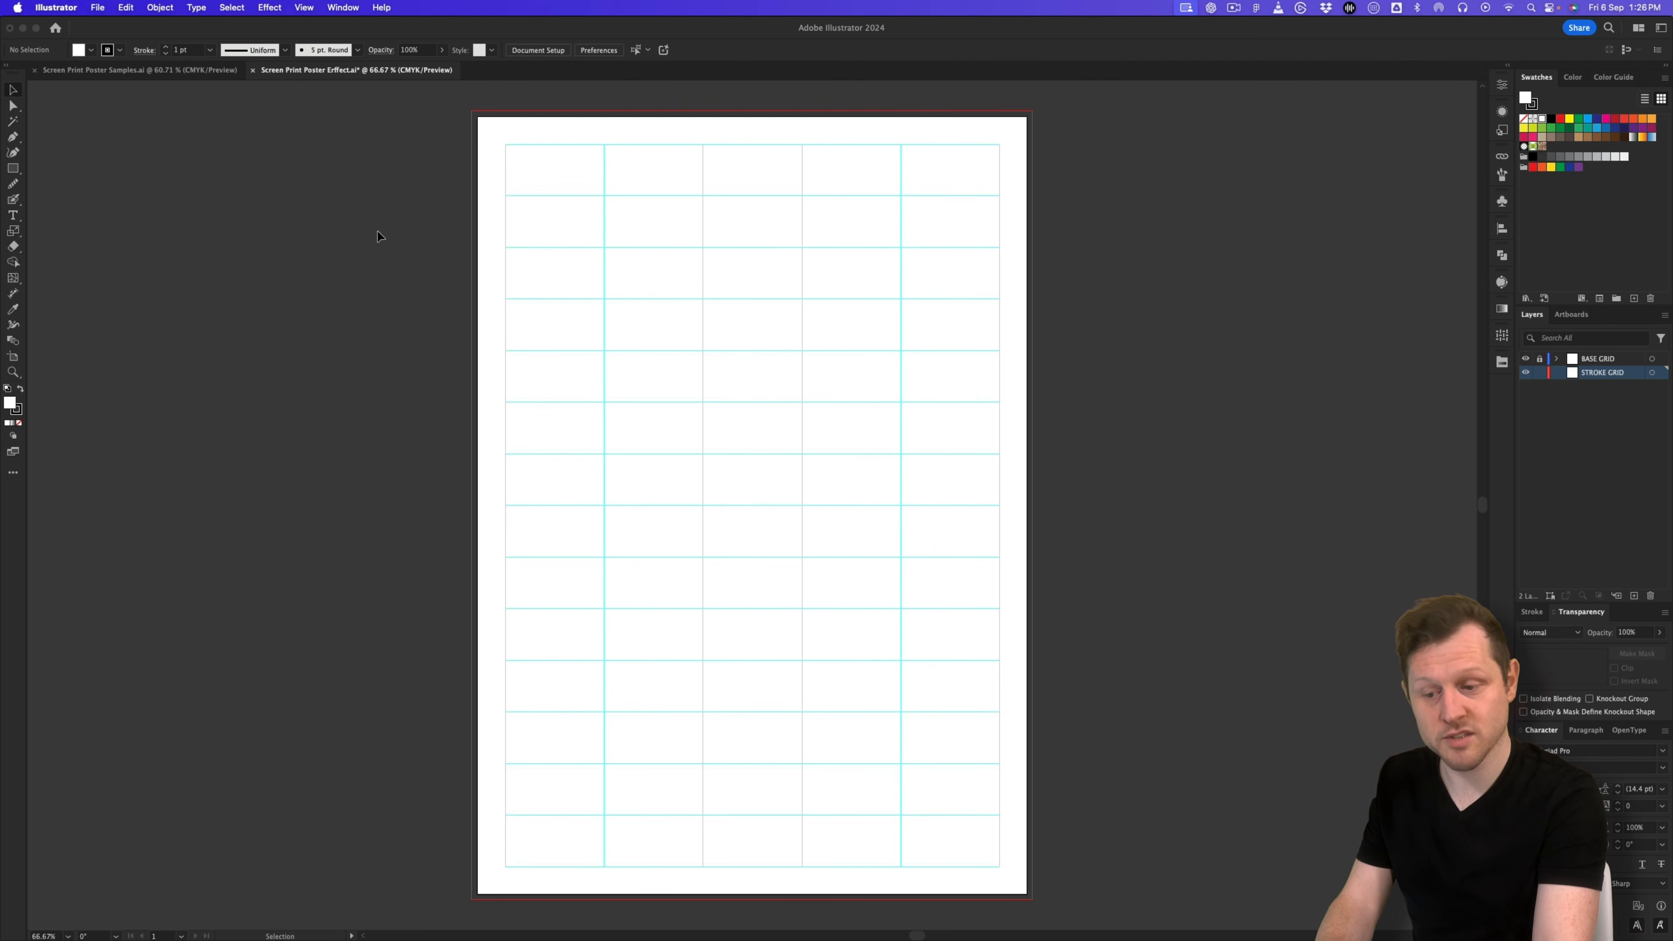
Step: Examine the bento grid layout of the flamingo poster in the Screen Print Poster Samples document
{"action": "left_click", "coordinate": [206, 71]}
{"action": "key", "text": "z"}
{"action": "left_click_drag", "start_coordinate": [1084, 485], "coordinate": [902, 520]}
{"action": "left_click_drag", "start_coordinate": [1354, 643], "coordinate": [907, 443]}
{"action": "left_click_drag", "start_coordinate": [619, 284], "coordinate": [736, 254]}
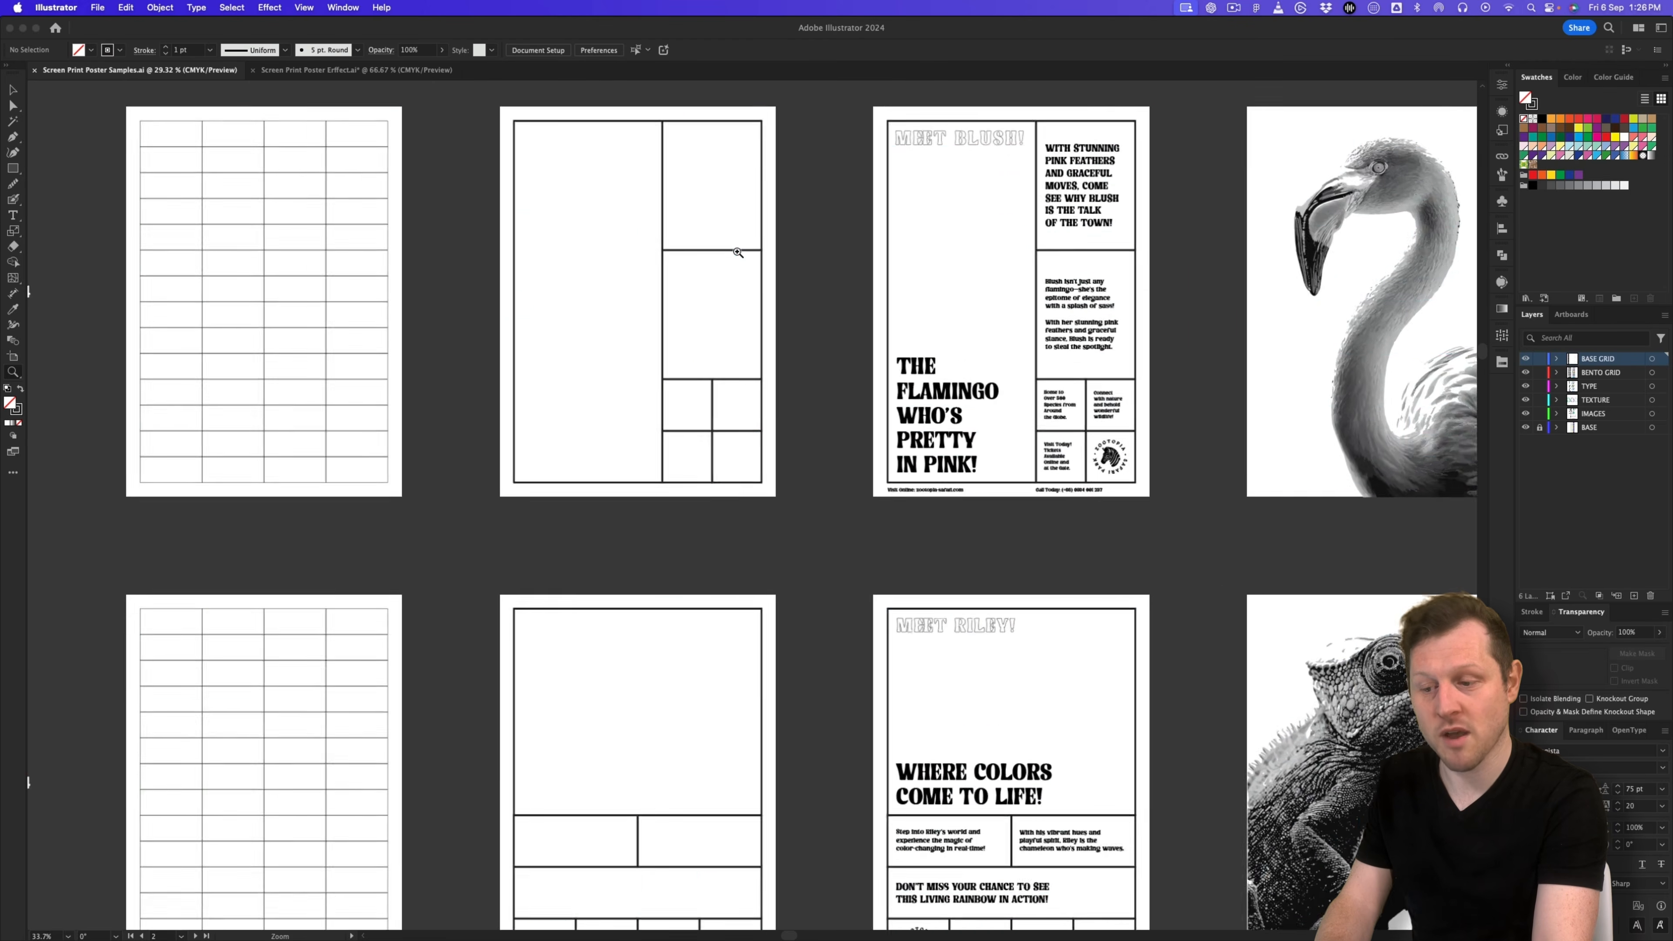
{"action": "left_click_drag", "start_coordinate": [600, 255], "coordinate": [784, 394]}
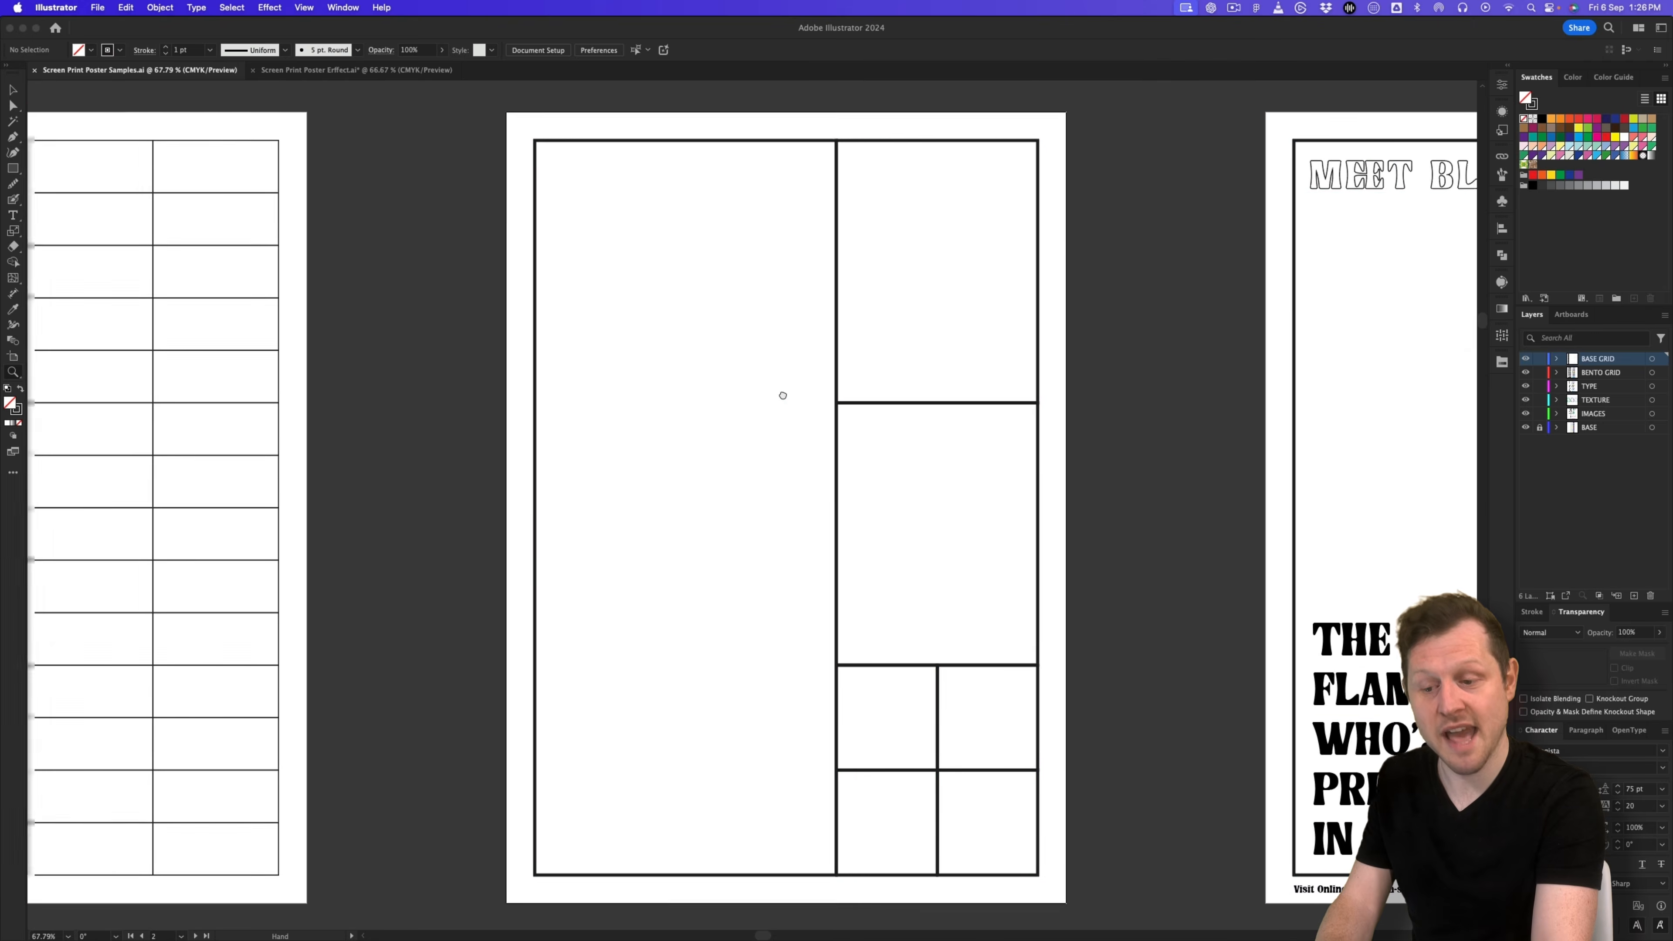
{"action": "key", "text": "super+semicolon"}
{"action": "key", "text": "v"}
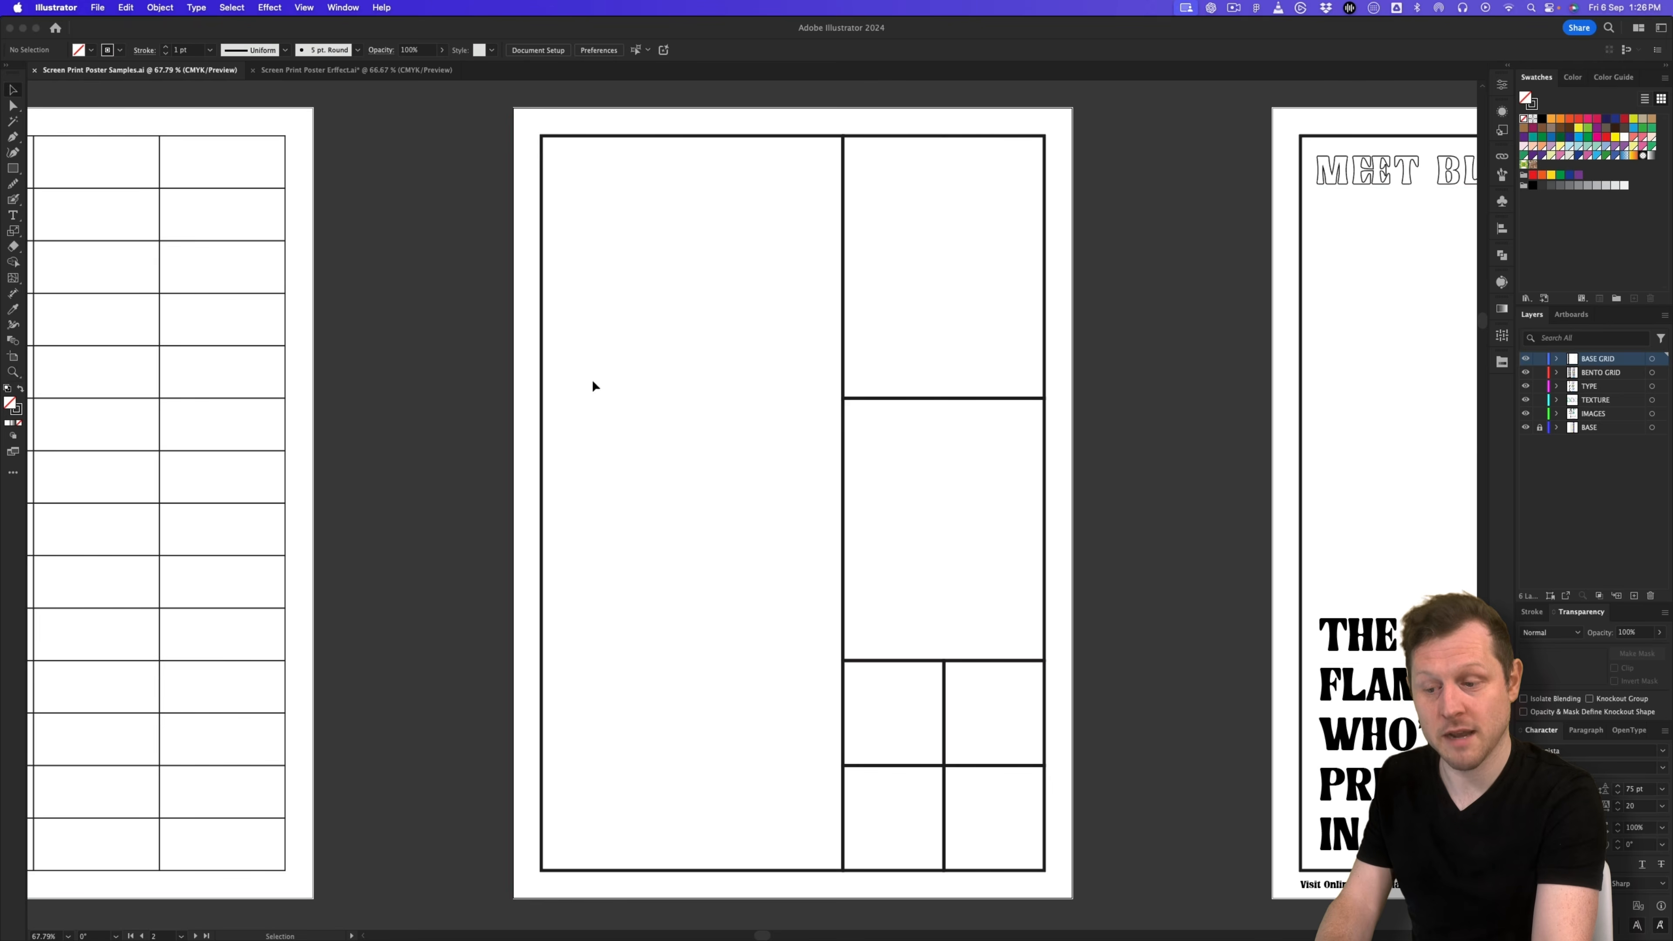
{"action": "scroll", "coordinate": [962, 560], "scroll_direction": "right", "scroll_amount": 2}
{"action": "scroll", "coordinate": [962, 560], "scroll_direction": "down", "scroll_amount": 1}
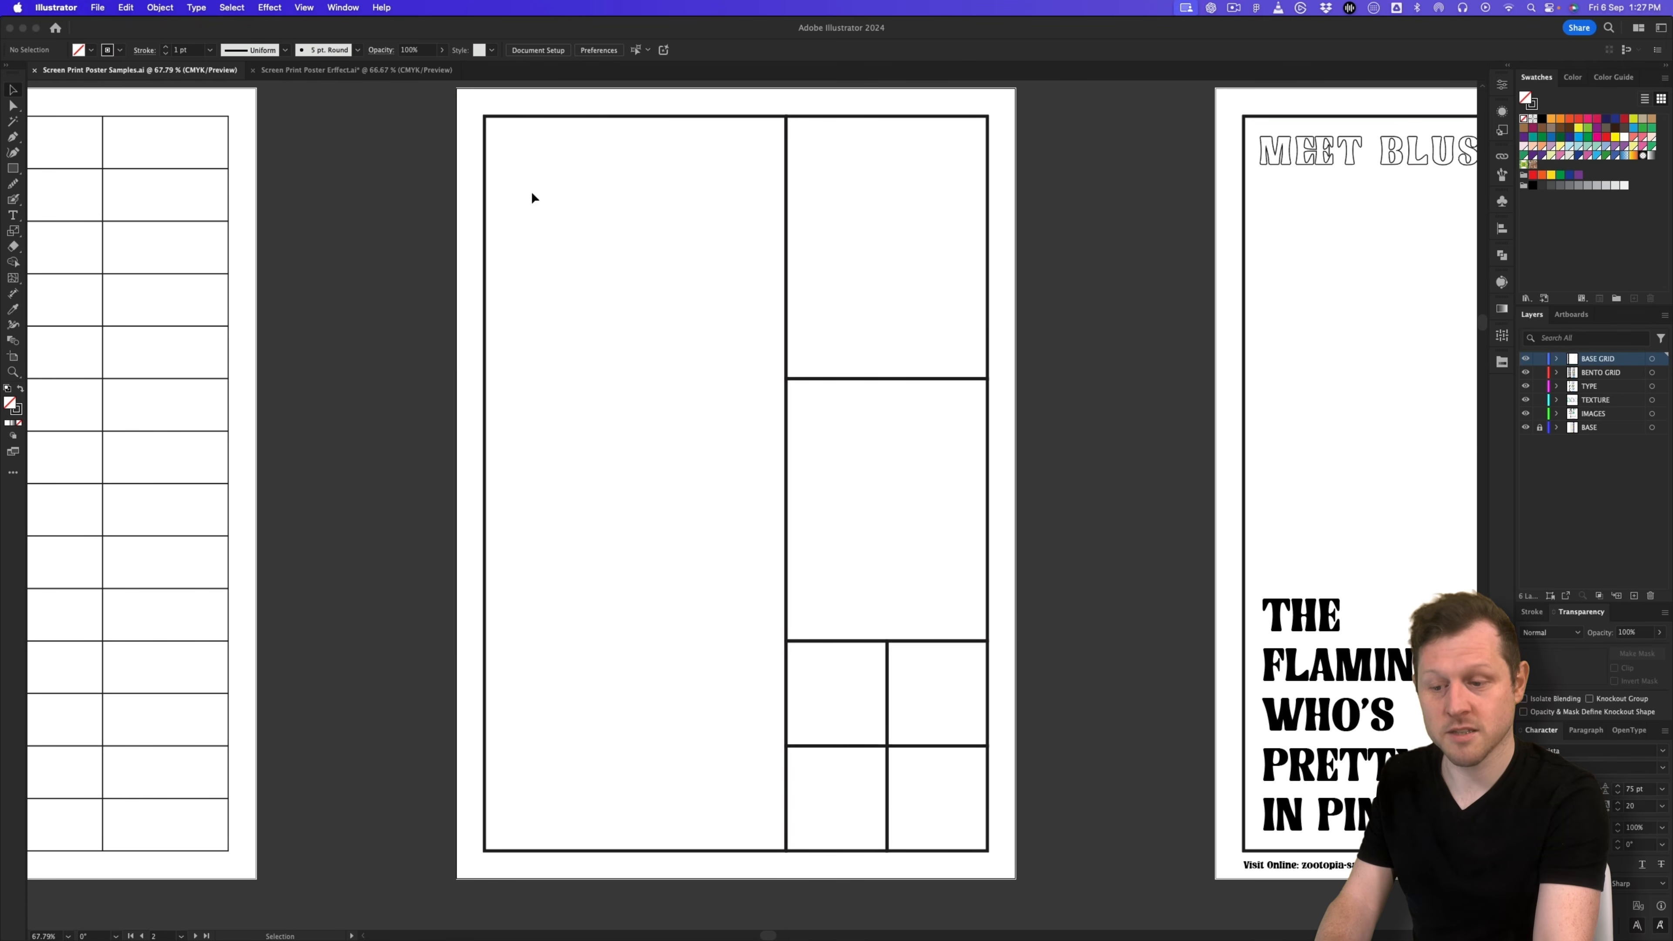
Step: In the Screen Print Poster Effect document, switch to Outline view and draw a rectangle spanning the first three columns and all 14 rows
{"action": "left_click", "coordinate": [292, 71]}
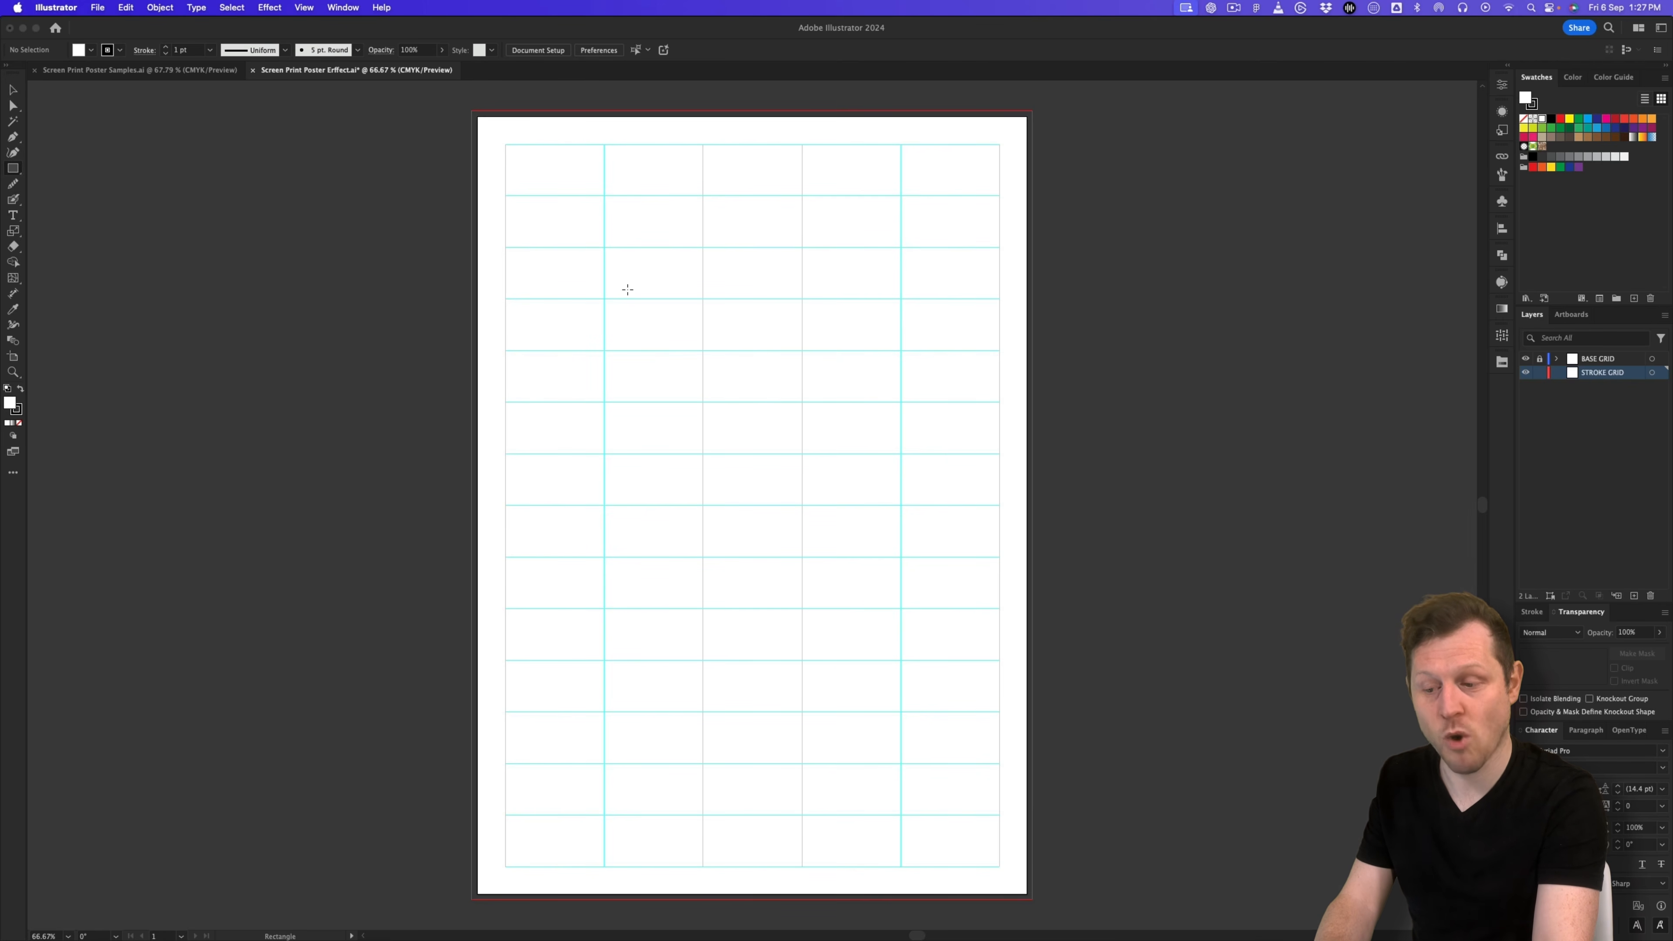
{"action": "key", "text": "super+y"}
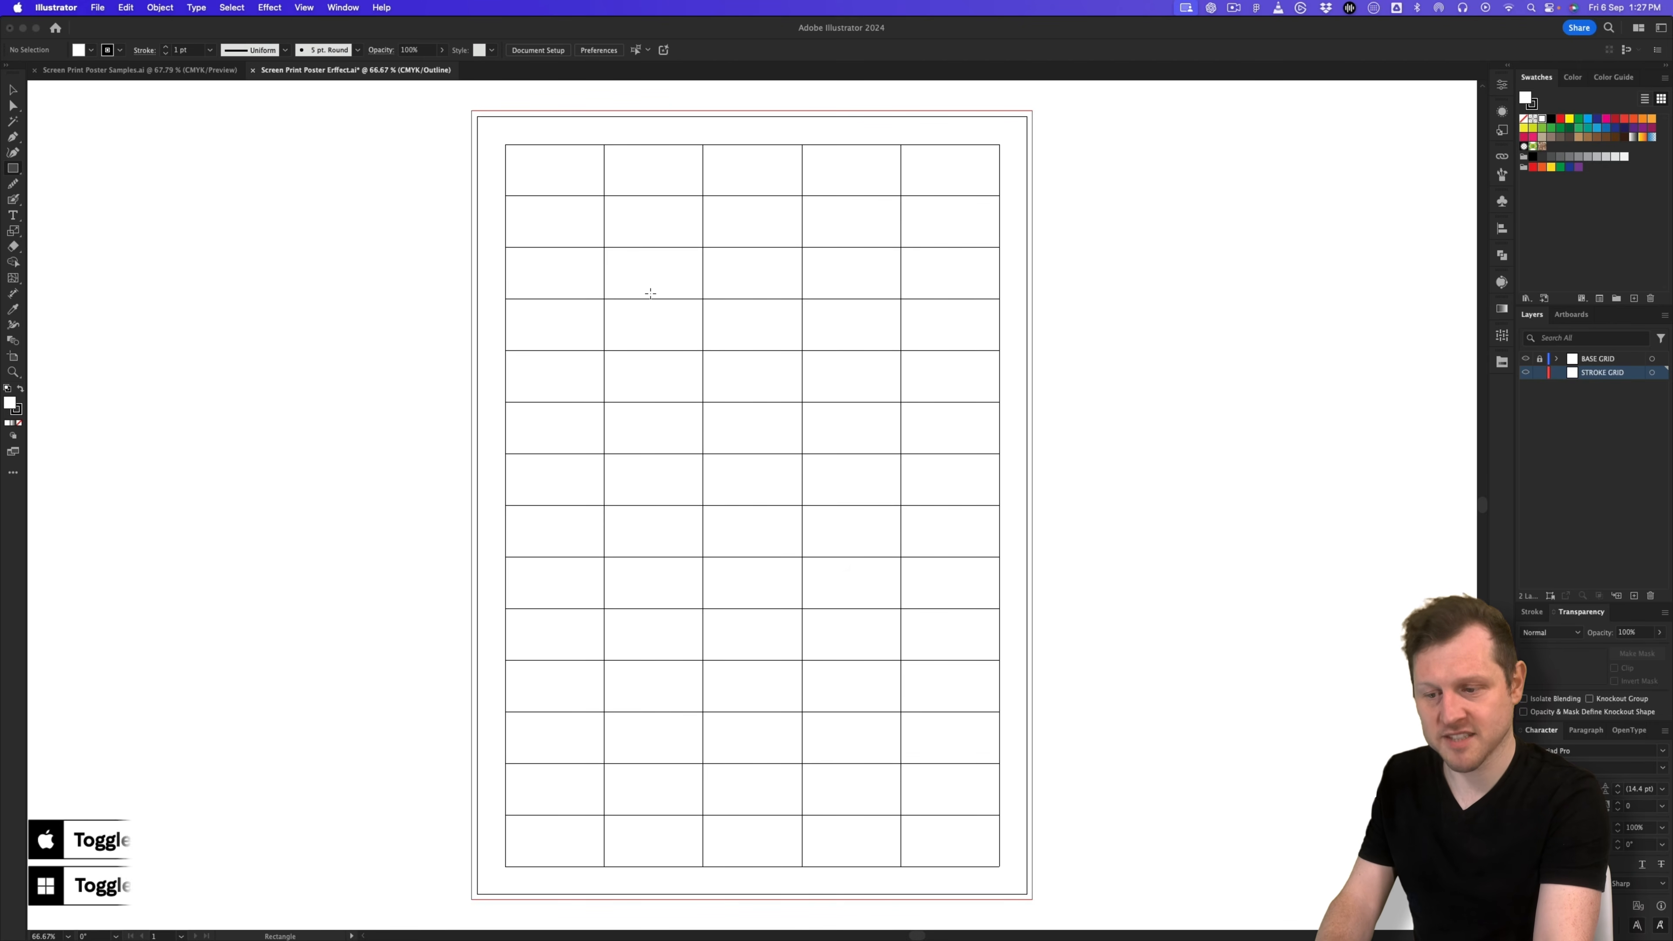
{"action": "key", "text": "super+0"}
{"action": "key", "text": "m"}
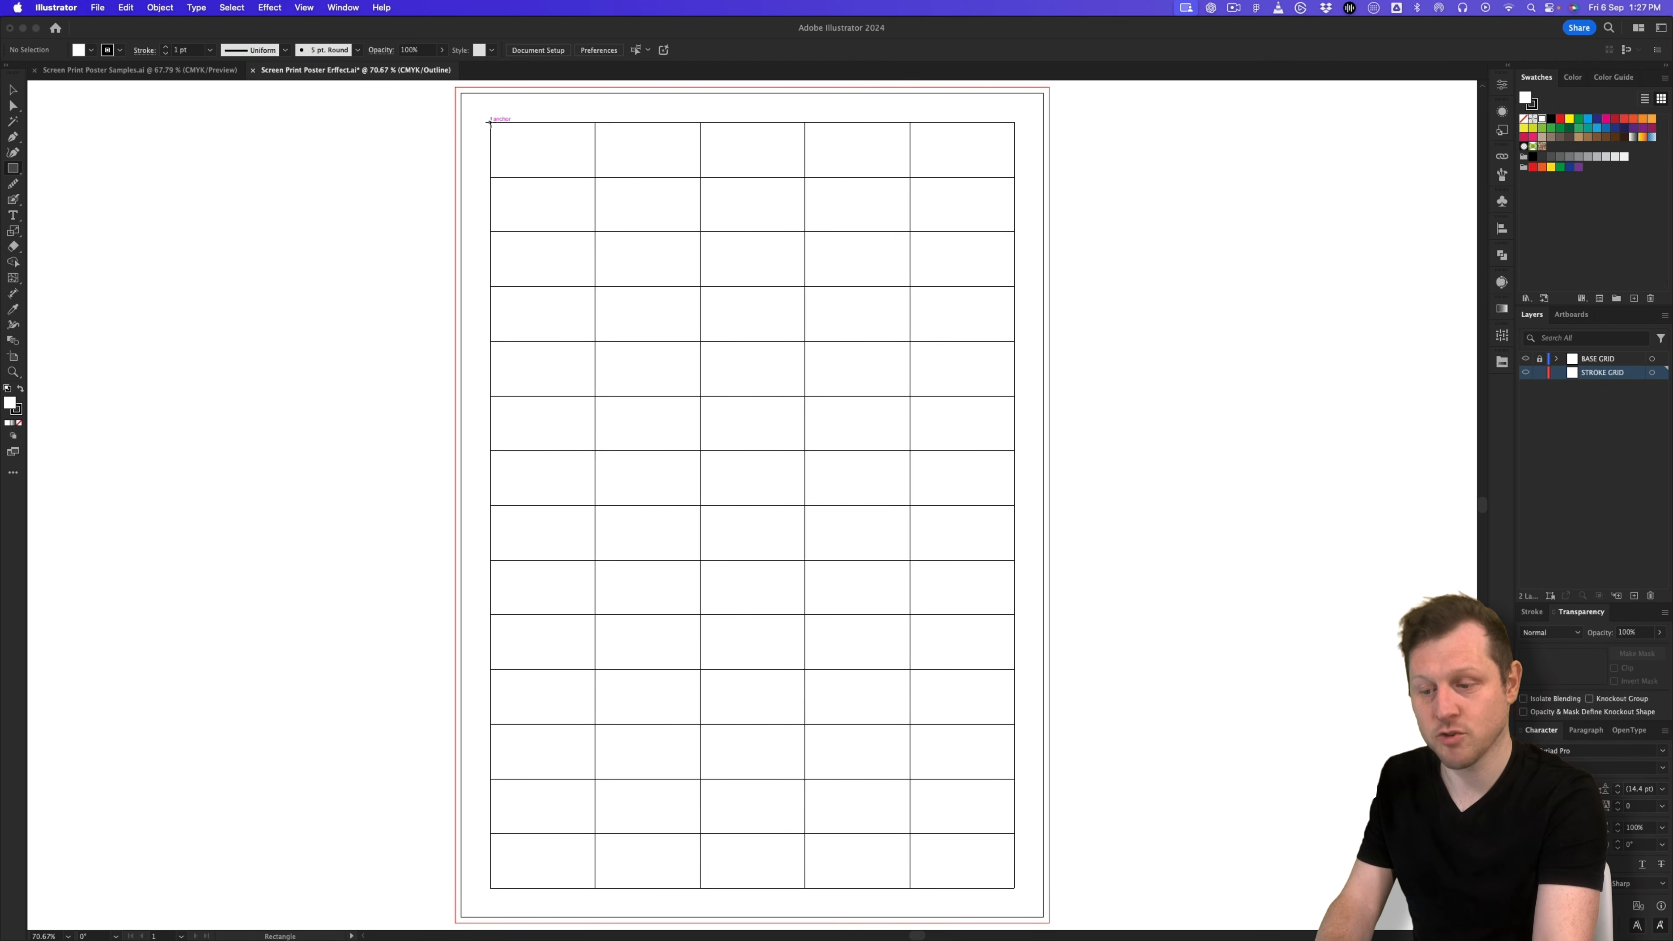
{"action": "left_click_drag", "start_coordinate": [490, 122], "coordinate": [805, 888]}
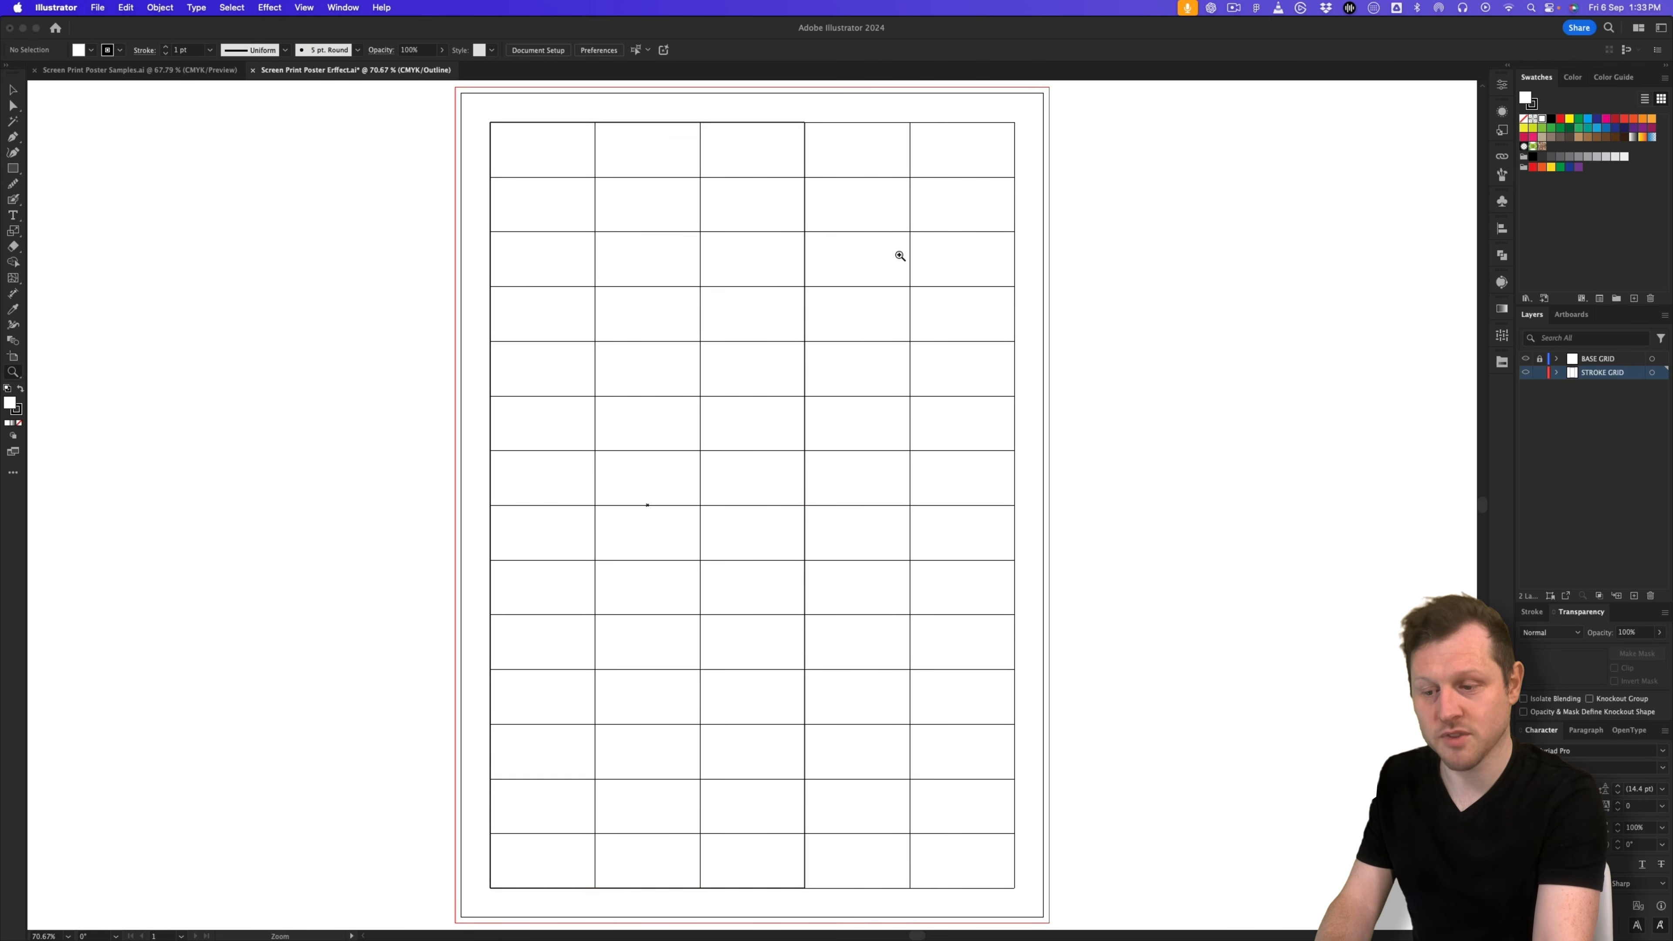
Step: Draw a rectangle of about 106.9 × 139.3 mm over the last two columns and first five rows
{"action": "scroll", "coordinate": [897, 255], "scroll_direction": "up", "scroll_amount": 3}
{"action": "left_click_drag", "start_coordinate": [901, 466], "coordinate": [892, 458]}
{"action": "left_click", "coordinate": [13, 170]}
{"action": "left_click_drag", "start_coordinate": [1009, 182], "coordinate": [536, 797]}
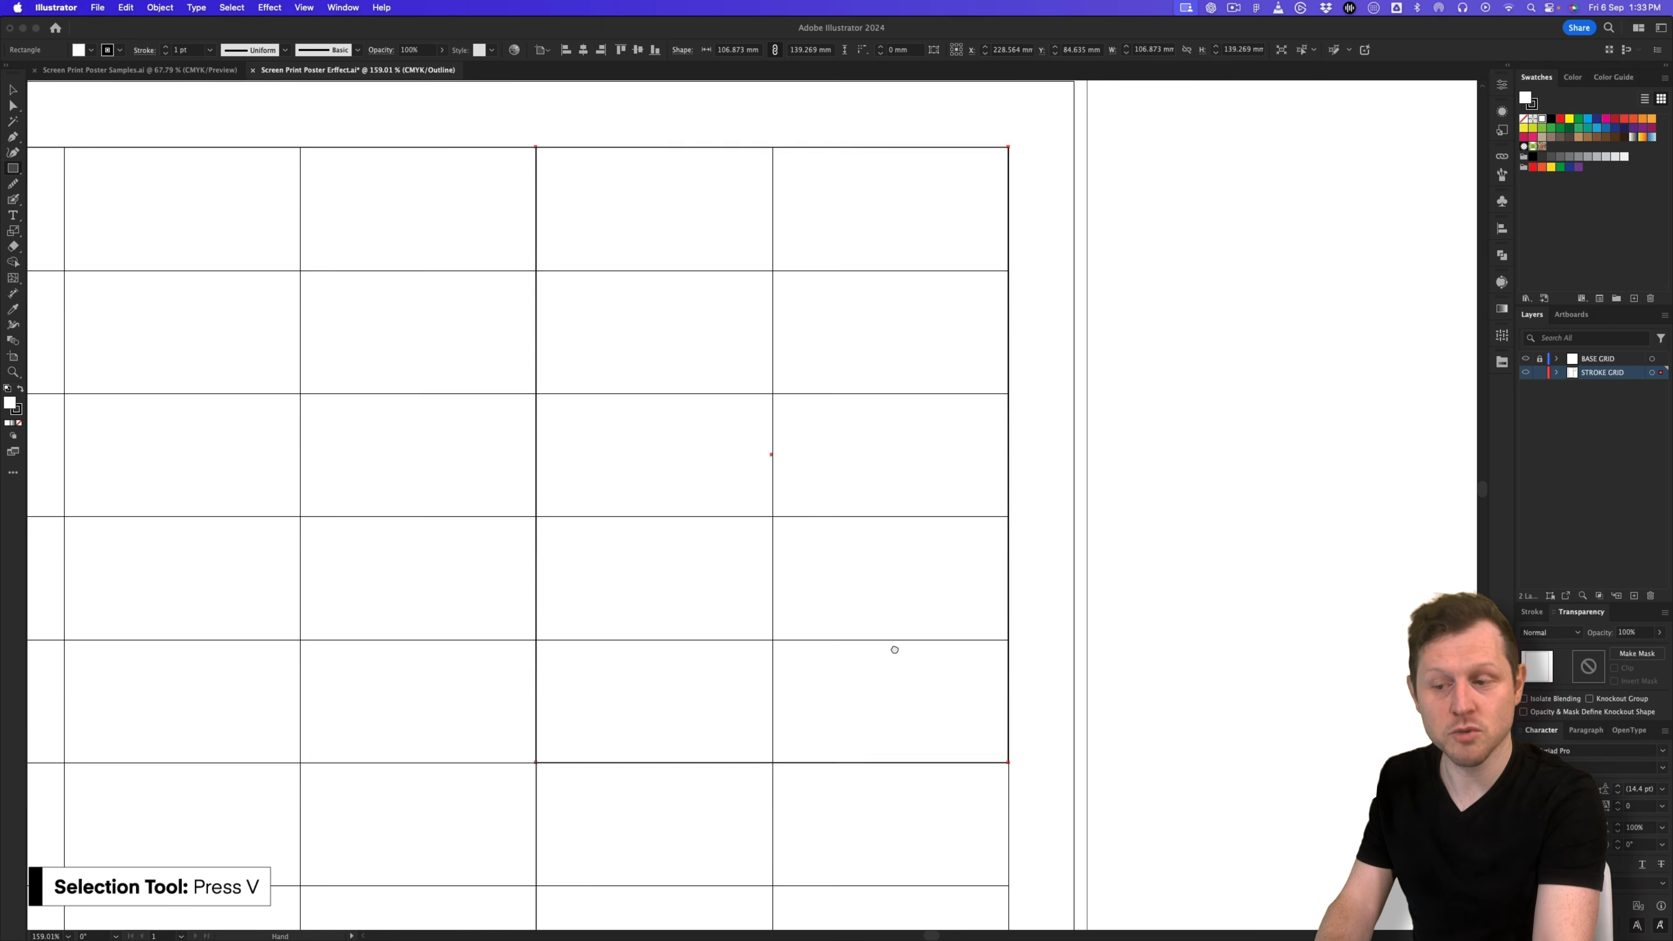
Step: Duplicate the two-column, five-row rectangle directly below the original, with their edges touching
{"action": "left_click", "coordinate": [993, 715]}
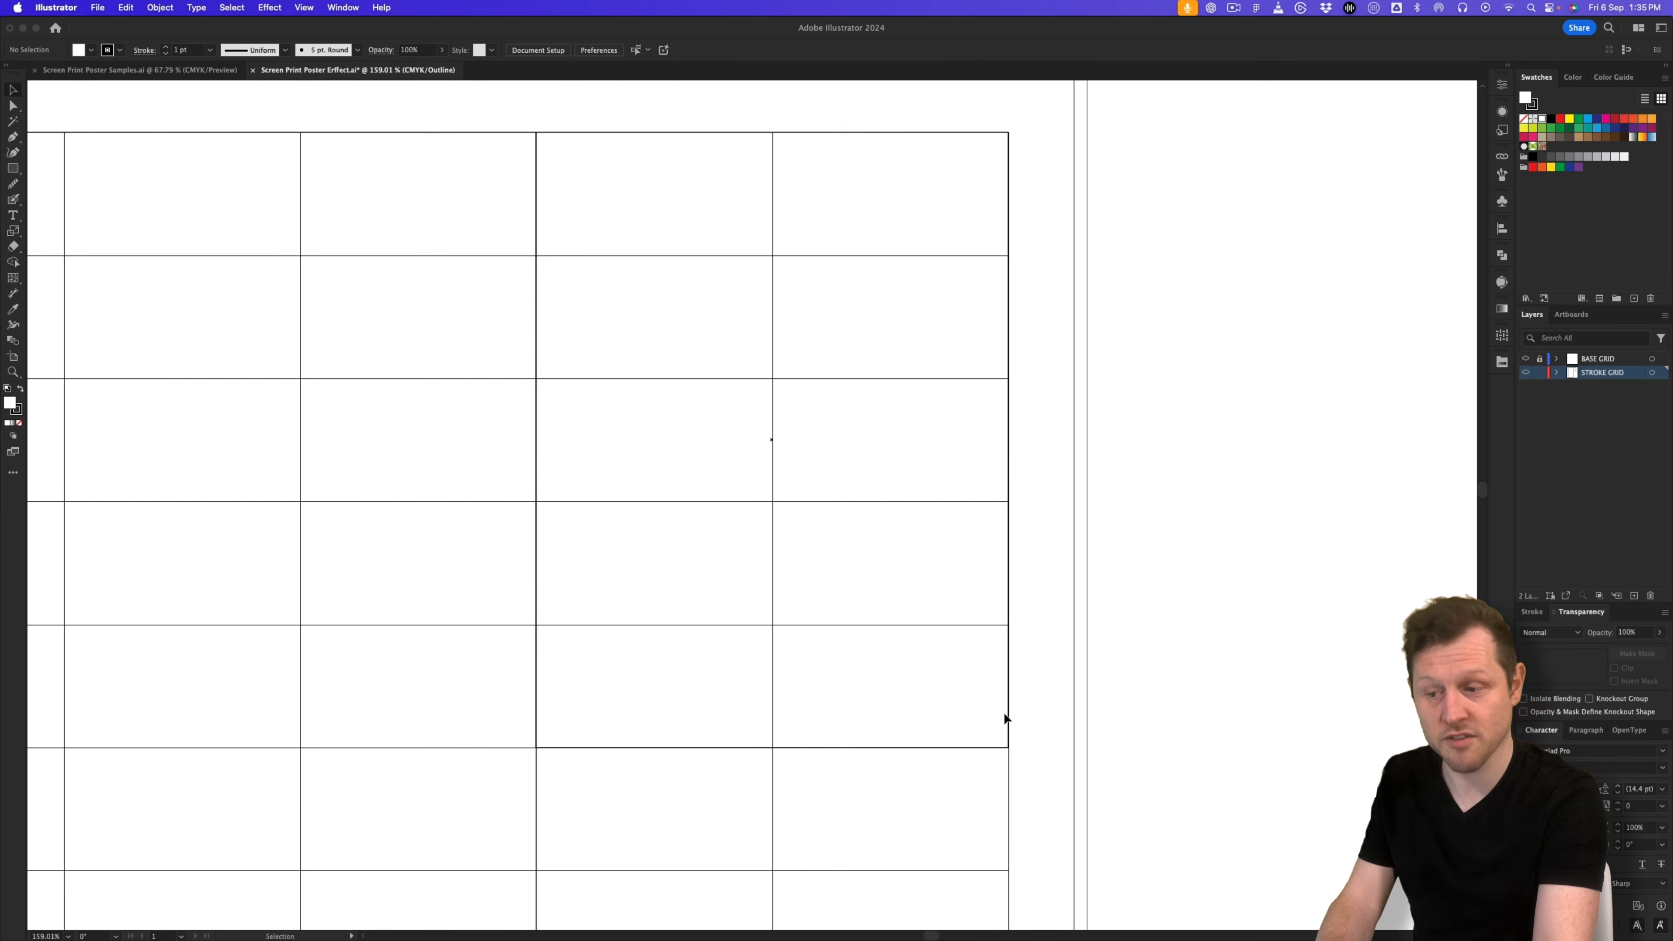
{"action": "left_click_drag", "start_coordinate": [1034, 626], "coordinate": [932, 673]}
{"action": "left_click_drag", "start_coordinate": [998, 612], "coordinate": [965, 401]}
{"action": "left_click_drag", "start_coordinate": [986, 310], "coordinate": [997, 658]}
{"action": "left_click_drag", "start_coordinate": [823, 480], "coordinate": [949, 431]}
{"action": "left_click_drag", "start_coordinate": [866, 542], "coordinate": [725, 624]}
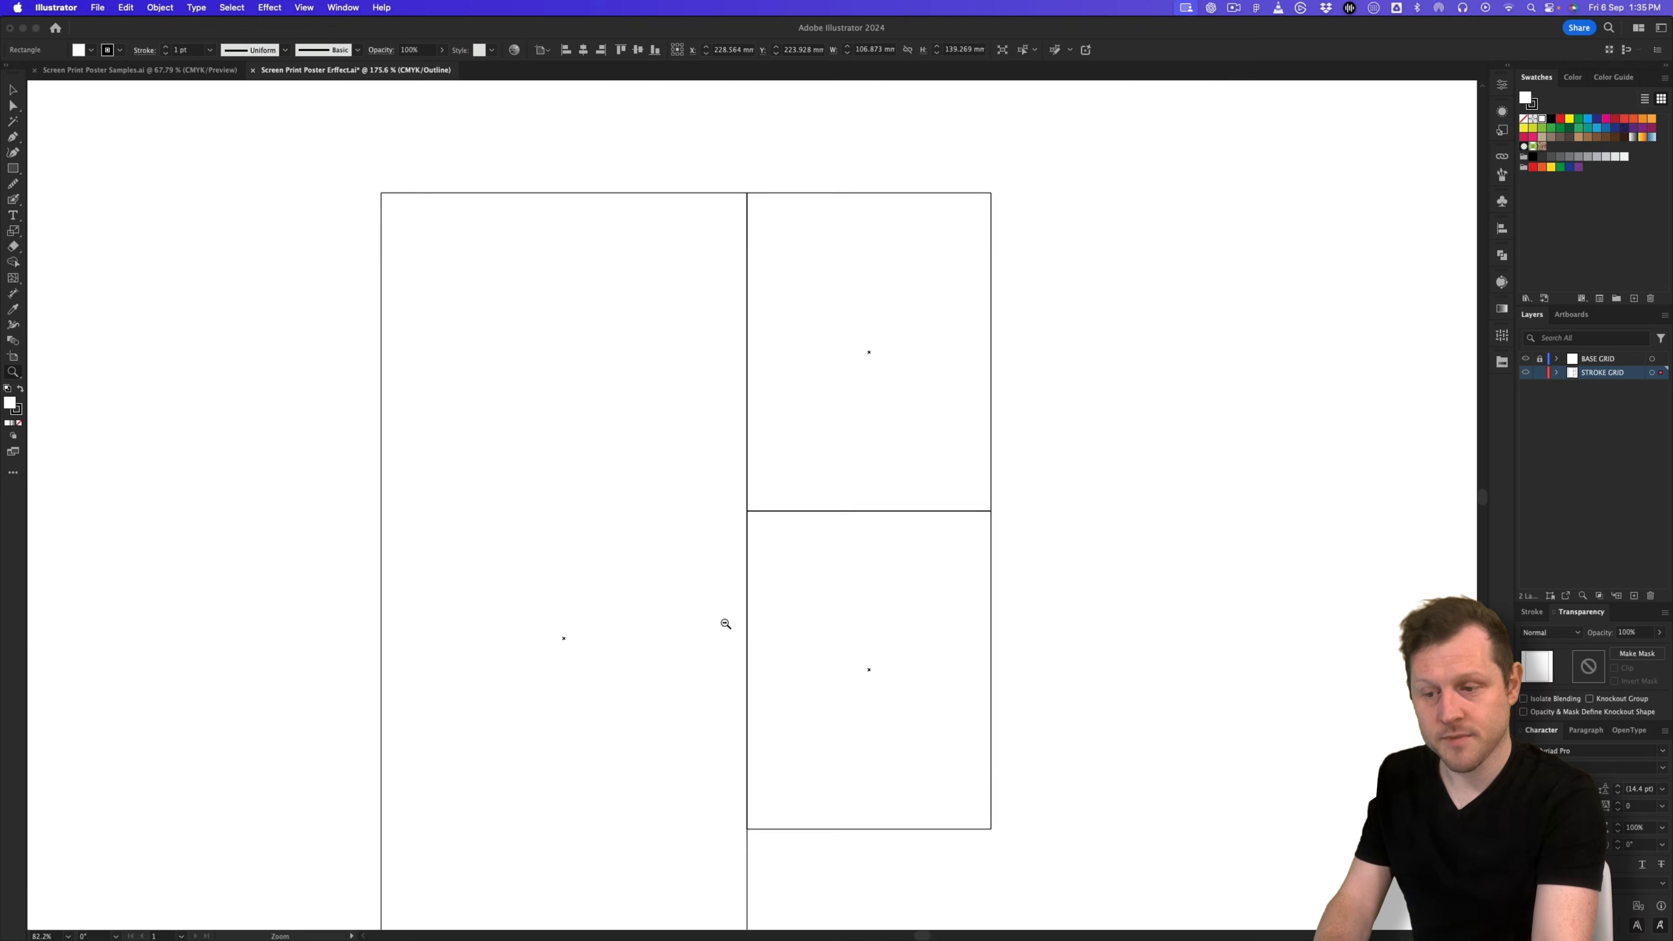
Step: Draw a rectangle of about 53.4 × 55.7 mm over the last column and final two rows of the grid
{"action": "left_click_drag", "start_coordinate": [907, 694], "coordinate": [846, 418]}
{"action": "left_click_drag", "start_coordinate": [820, 751], "coordinate": [975, 718]}
{"action": "left_click_drag", "start_coordinate": [858, 790], "coordinate": [874, 667]}
{"action": "left_click", "coordinate": [14, 169]}
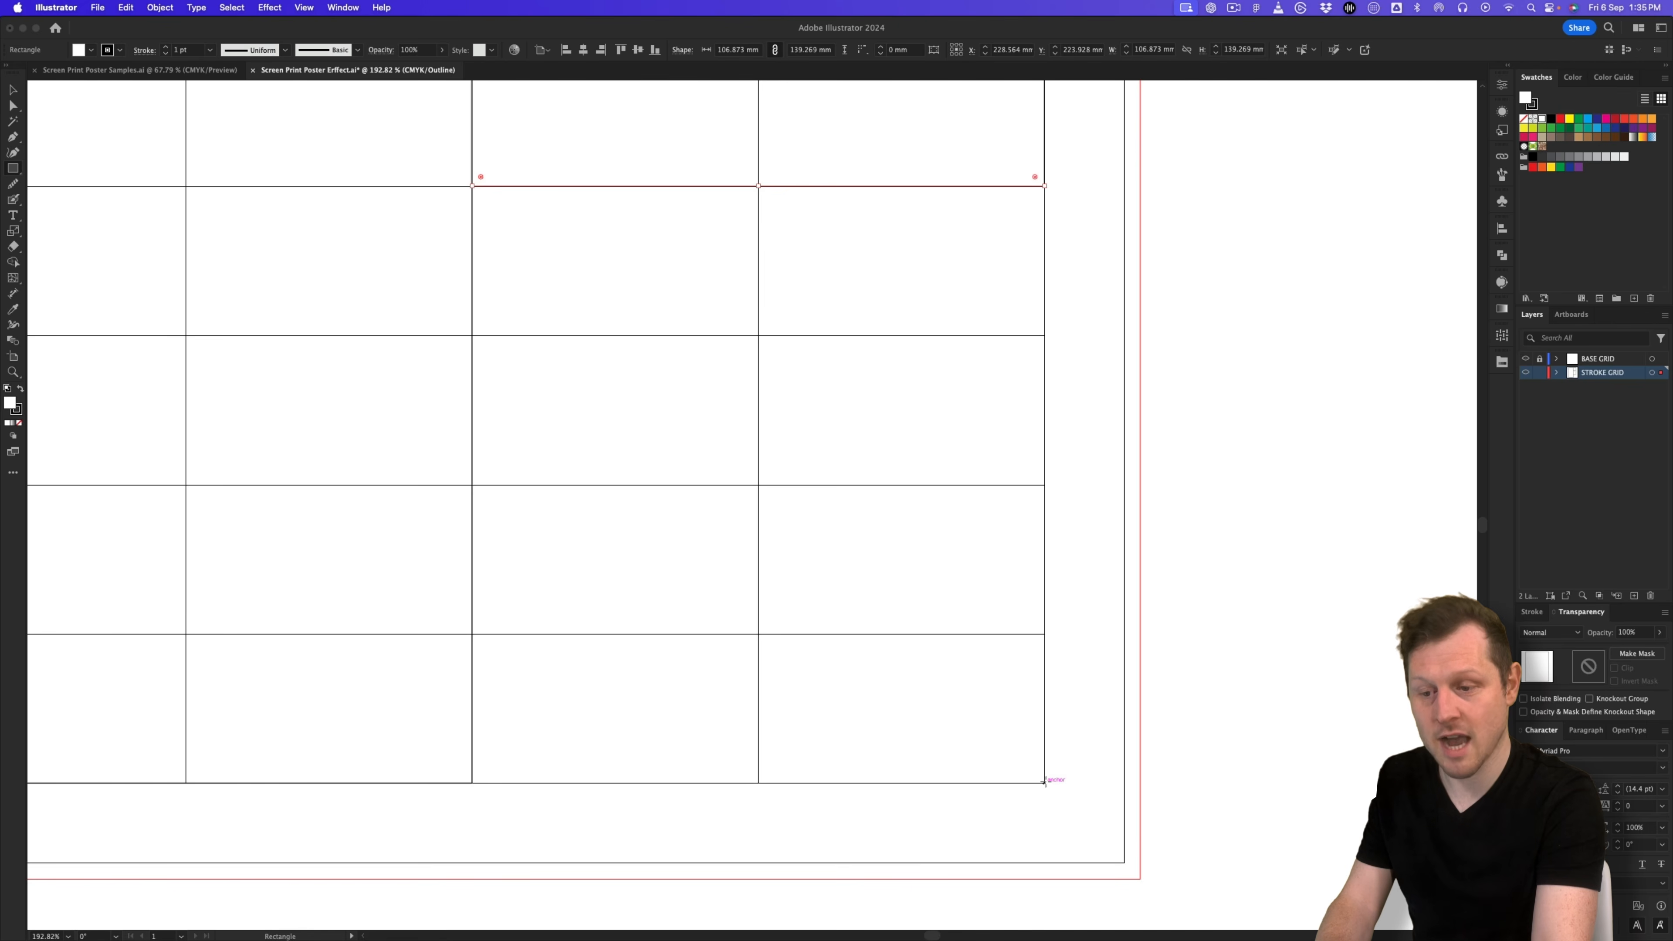
{"action": "left_click_drag", "start_coordinate": [1044, 783], "coordinate": [758, 485]}
Step: Duplicate the small corner rectangle directly above itself, and copy the resulting pair into the adjoining fourth column
{"action": "key", "text": "v"}
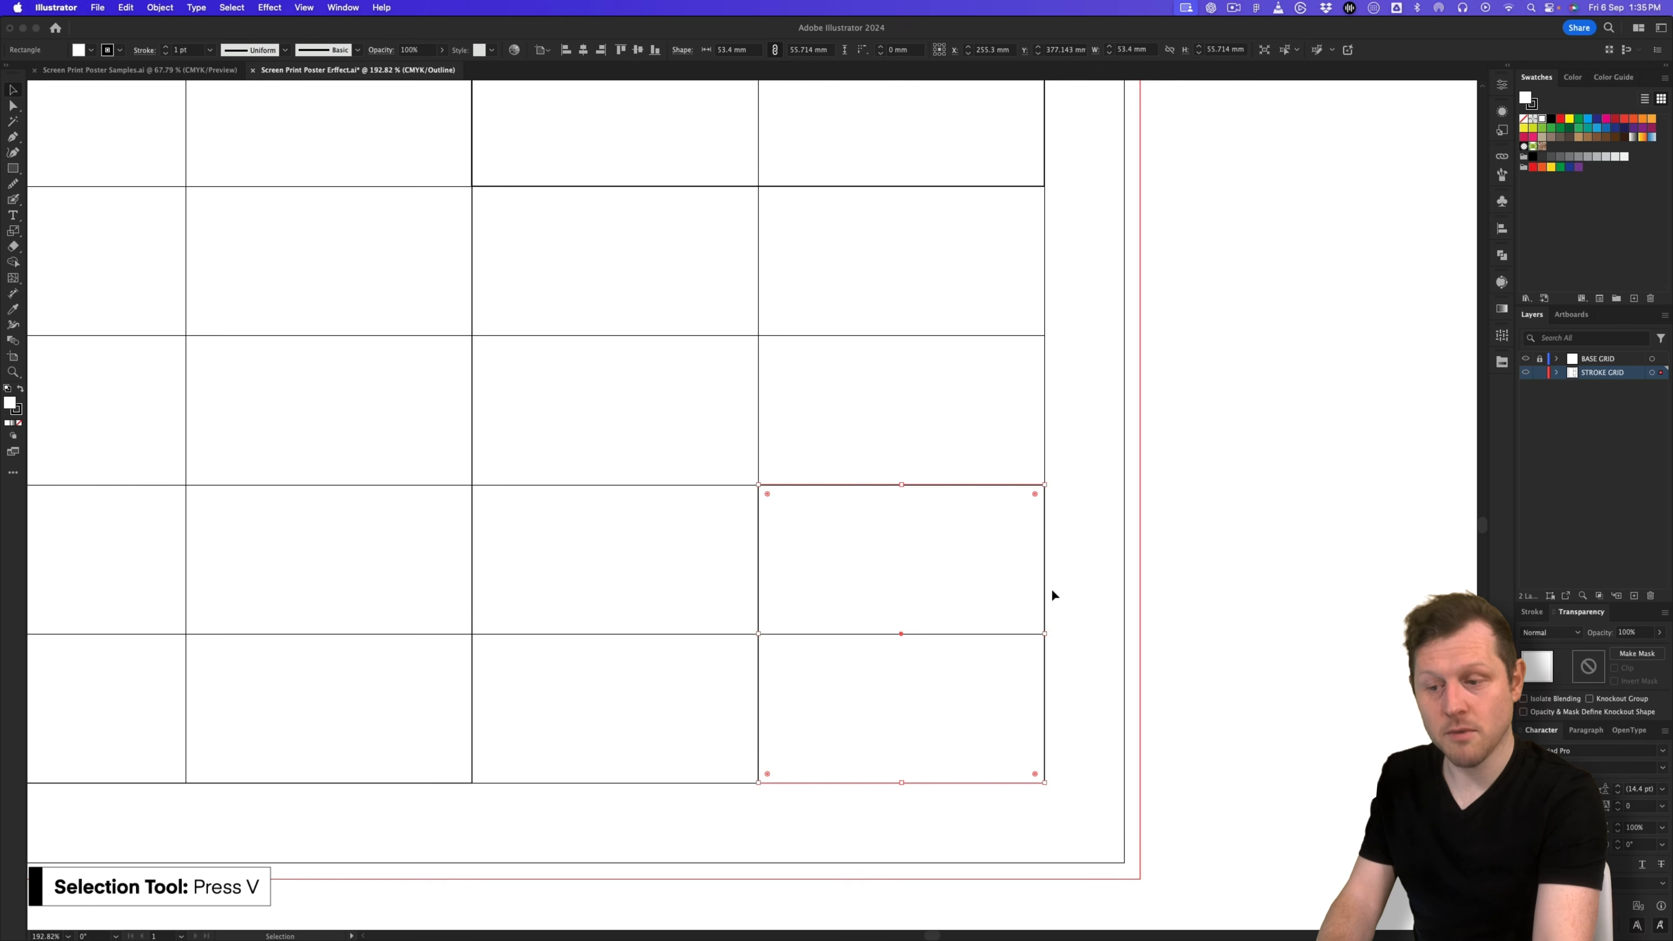
{"action": "left_click_drag", "start_coordinate": [1046, 595], "coordinate": [1015, 304]}
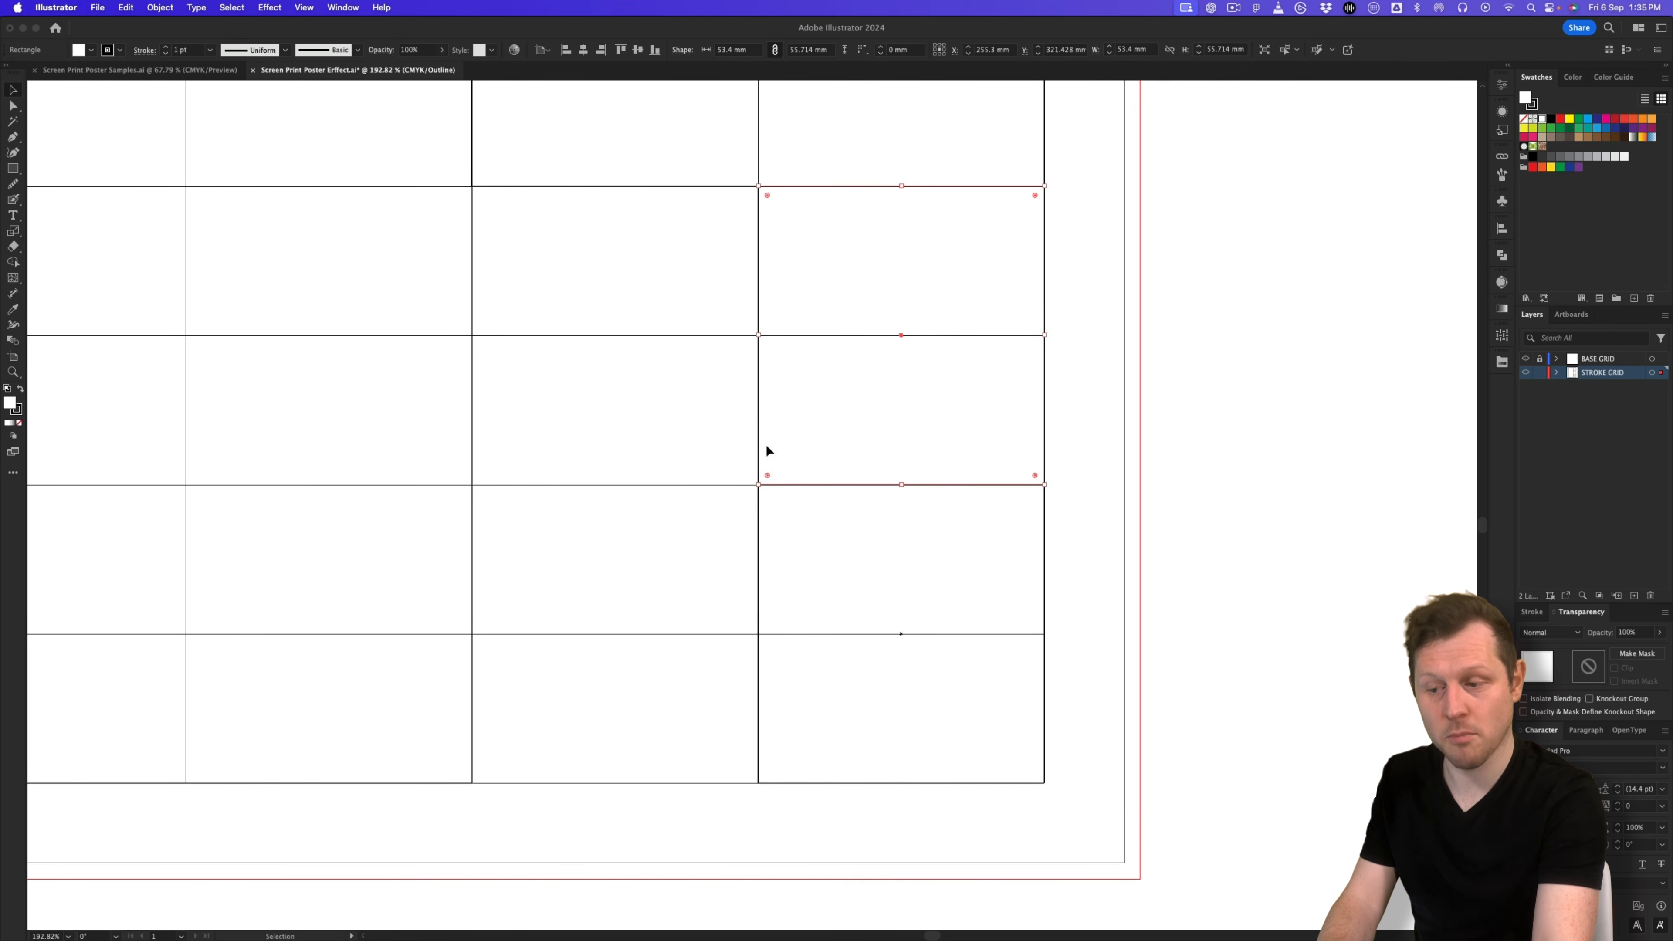
{"action": "scroll", "coordinate": [694, 467], "scroll_direction": "up", "scroll_amount": 3}
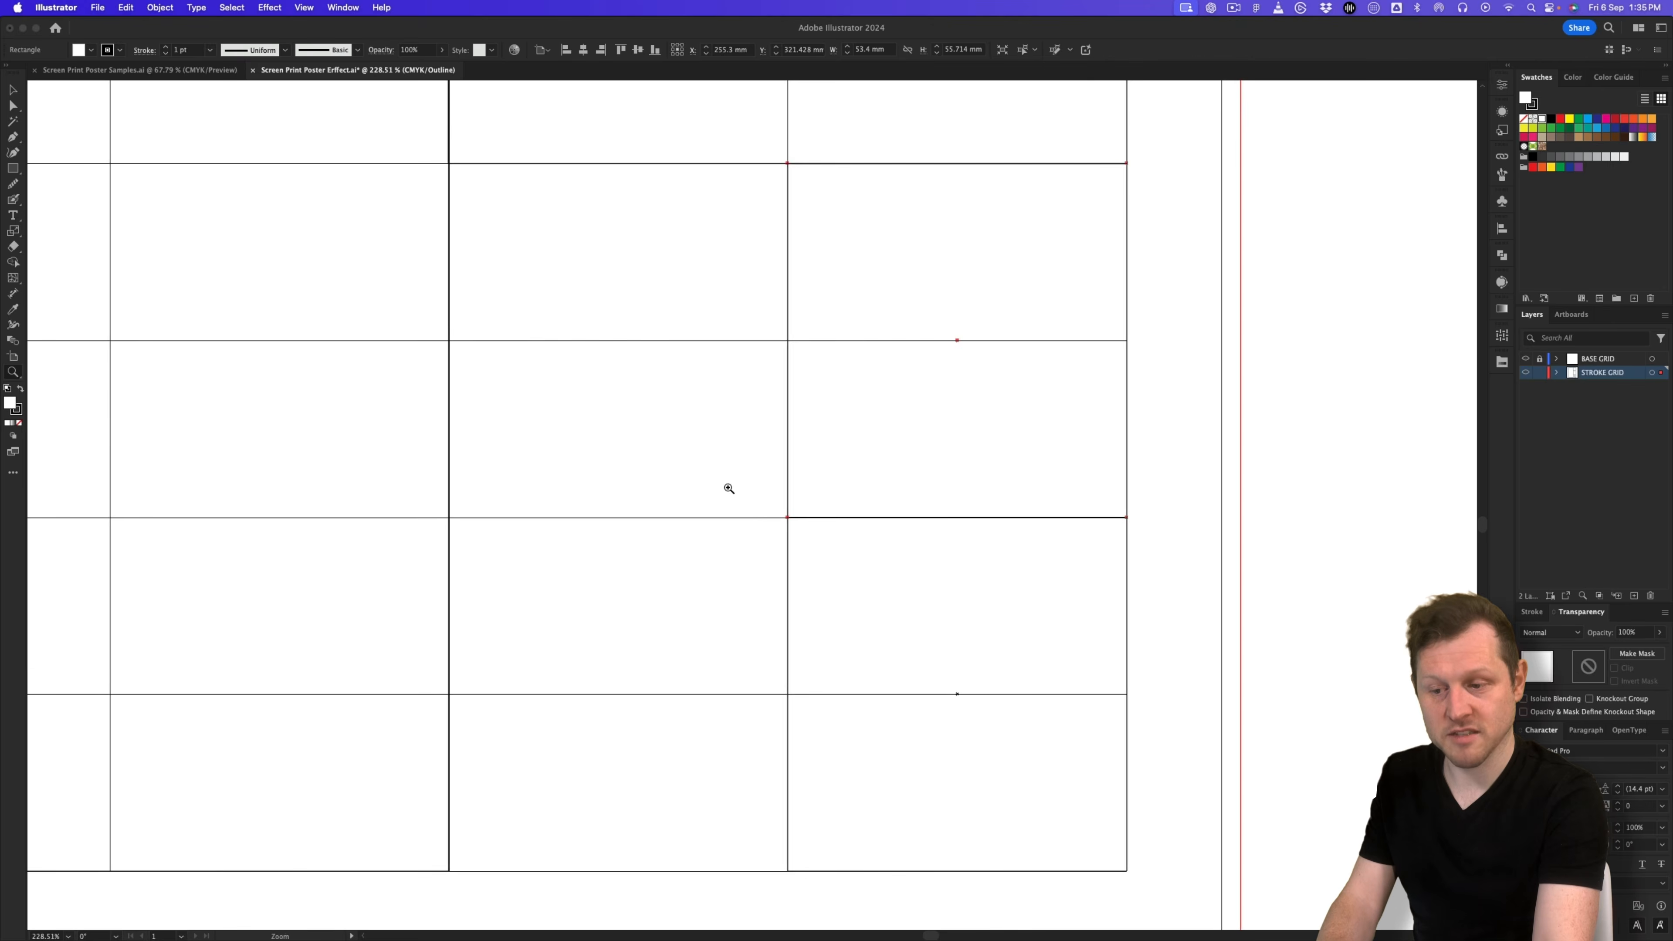
{"action": "left_click", "coordinate": [1165, 512]}
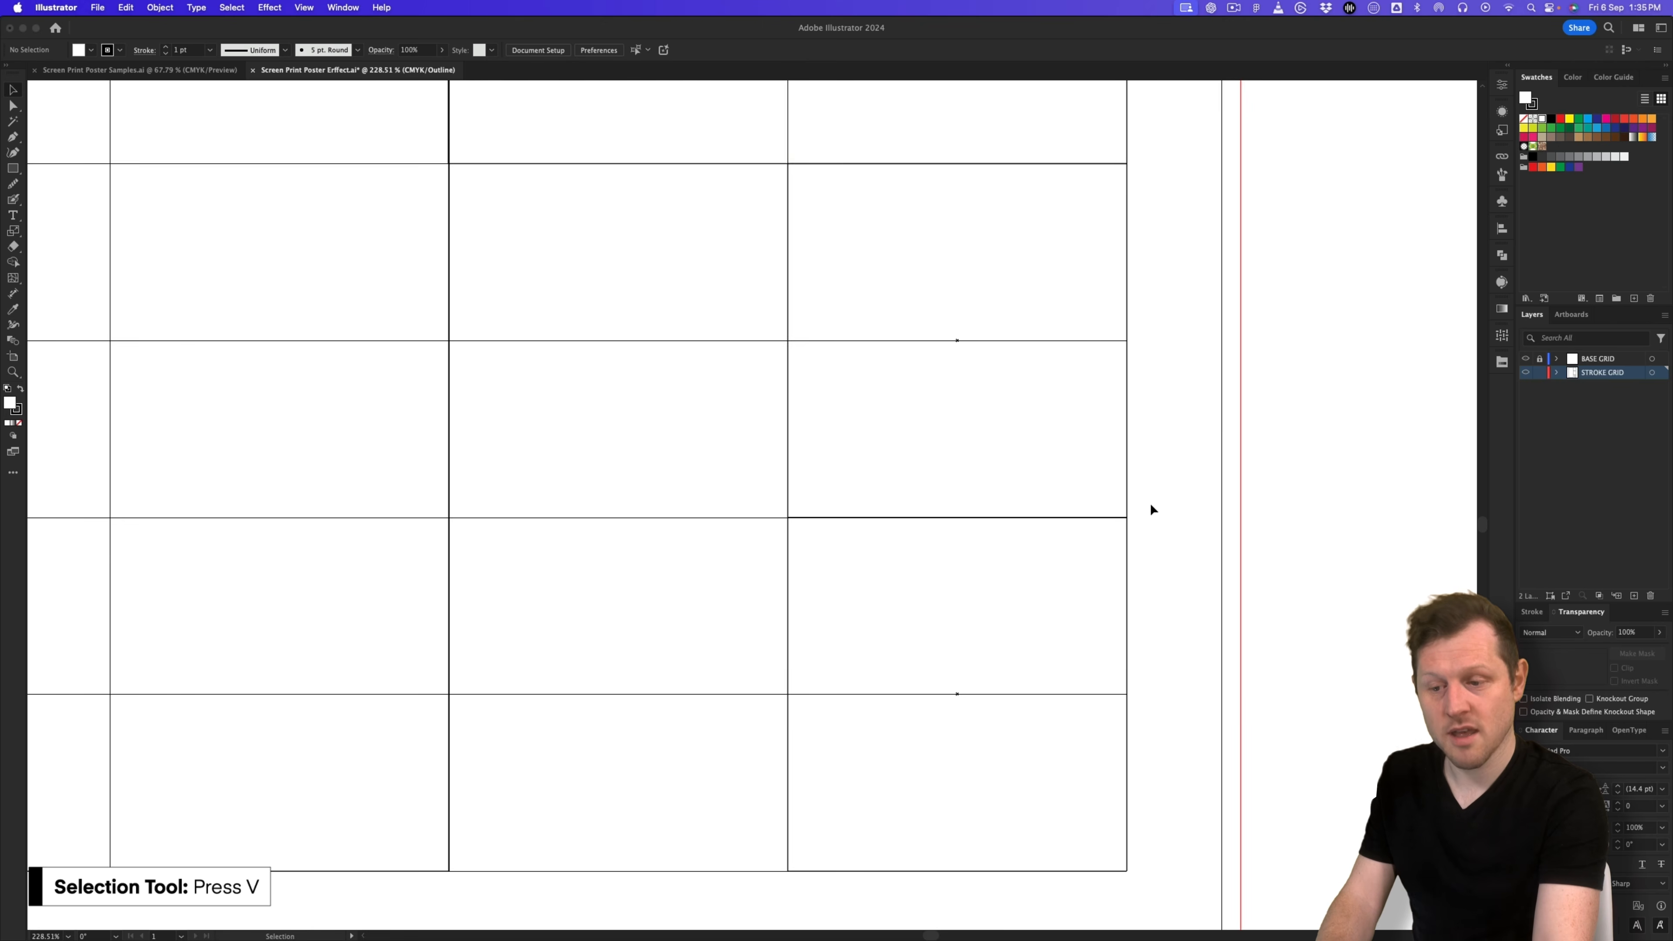
{"action": "left_click_drag", "start_coordinate": [1294, 397], "coordinate": [970, 629]}
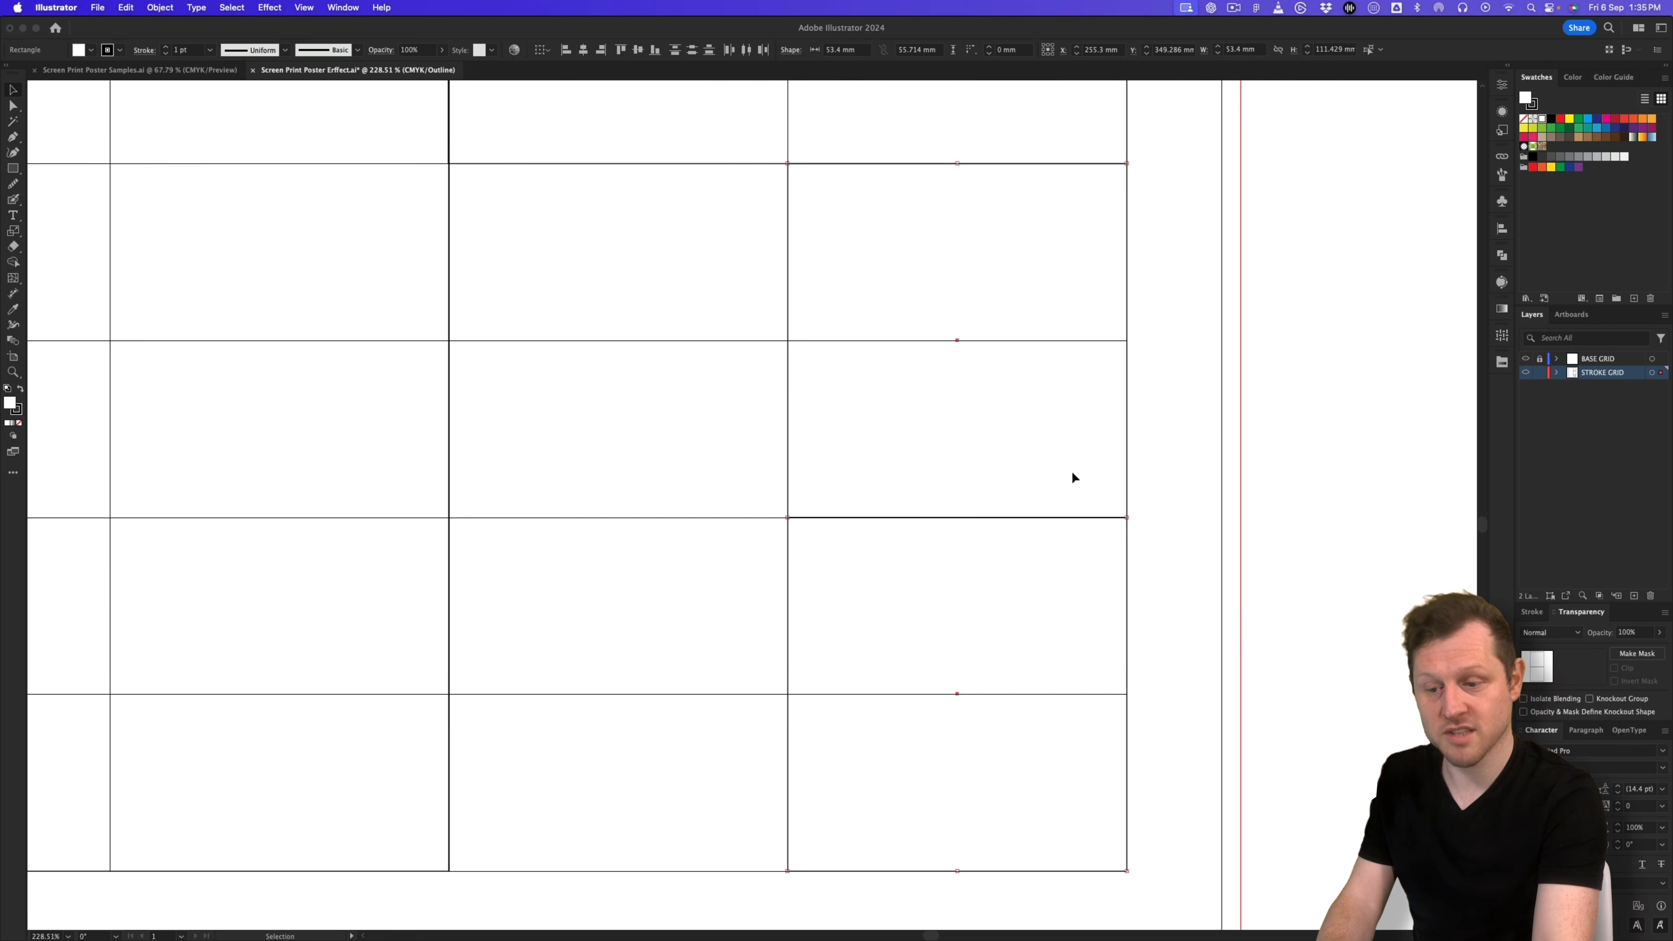
{"action": "left_click_drag", "start_coordinate": [1127, 419], "coordinate": [784, 413]}
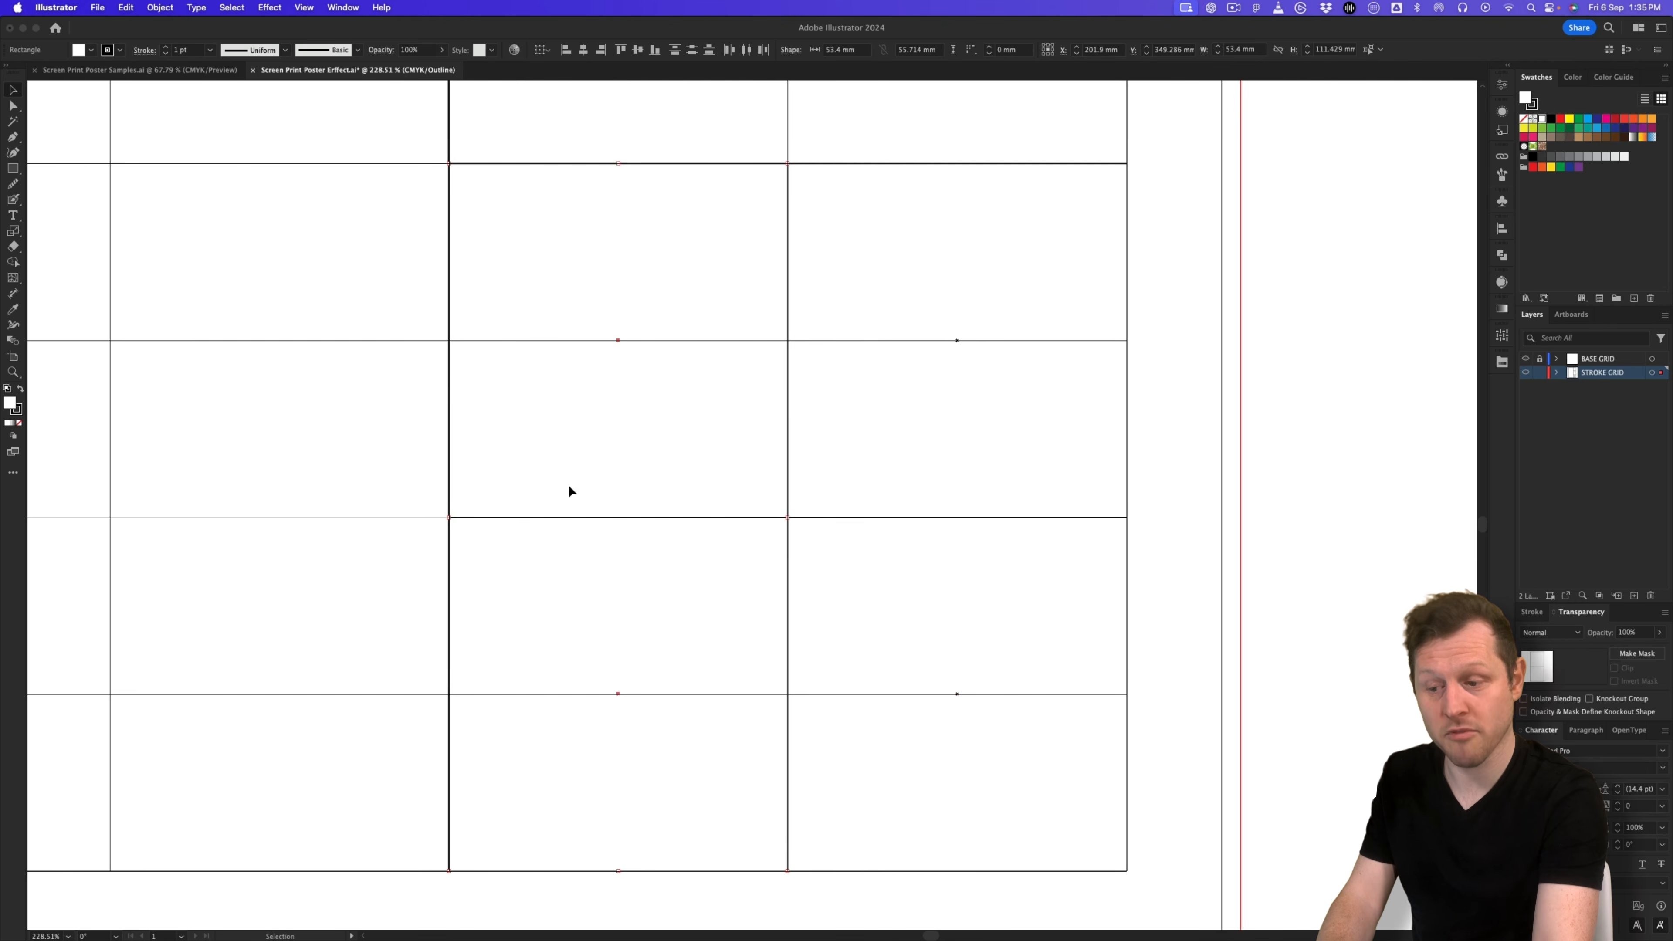
Step: Hide the BASE GRID layer and deselect the rectangles to check the bento layout alone
{"action": "key", "text": "z"}
{"action": "left_click_drag", "start_coordinate": [874, 333], "coordinate": [626, 514]}
{"action": "key", "text": "space"}
{"action": "left_click_drag", "start_coordinate": [883, 255], "coordinate": [934, 616]}
{"action": "left_click_drag", "start_coordinate": [761, 559], "coordinate": [810, 594]}
{"action": "key", "text": "space"}
{"action": "left_click_drag", "start_coordinate": [994, 437], "coordinate": [907, 486]}
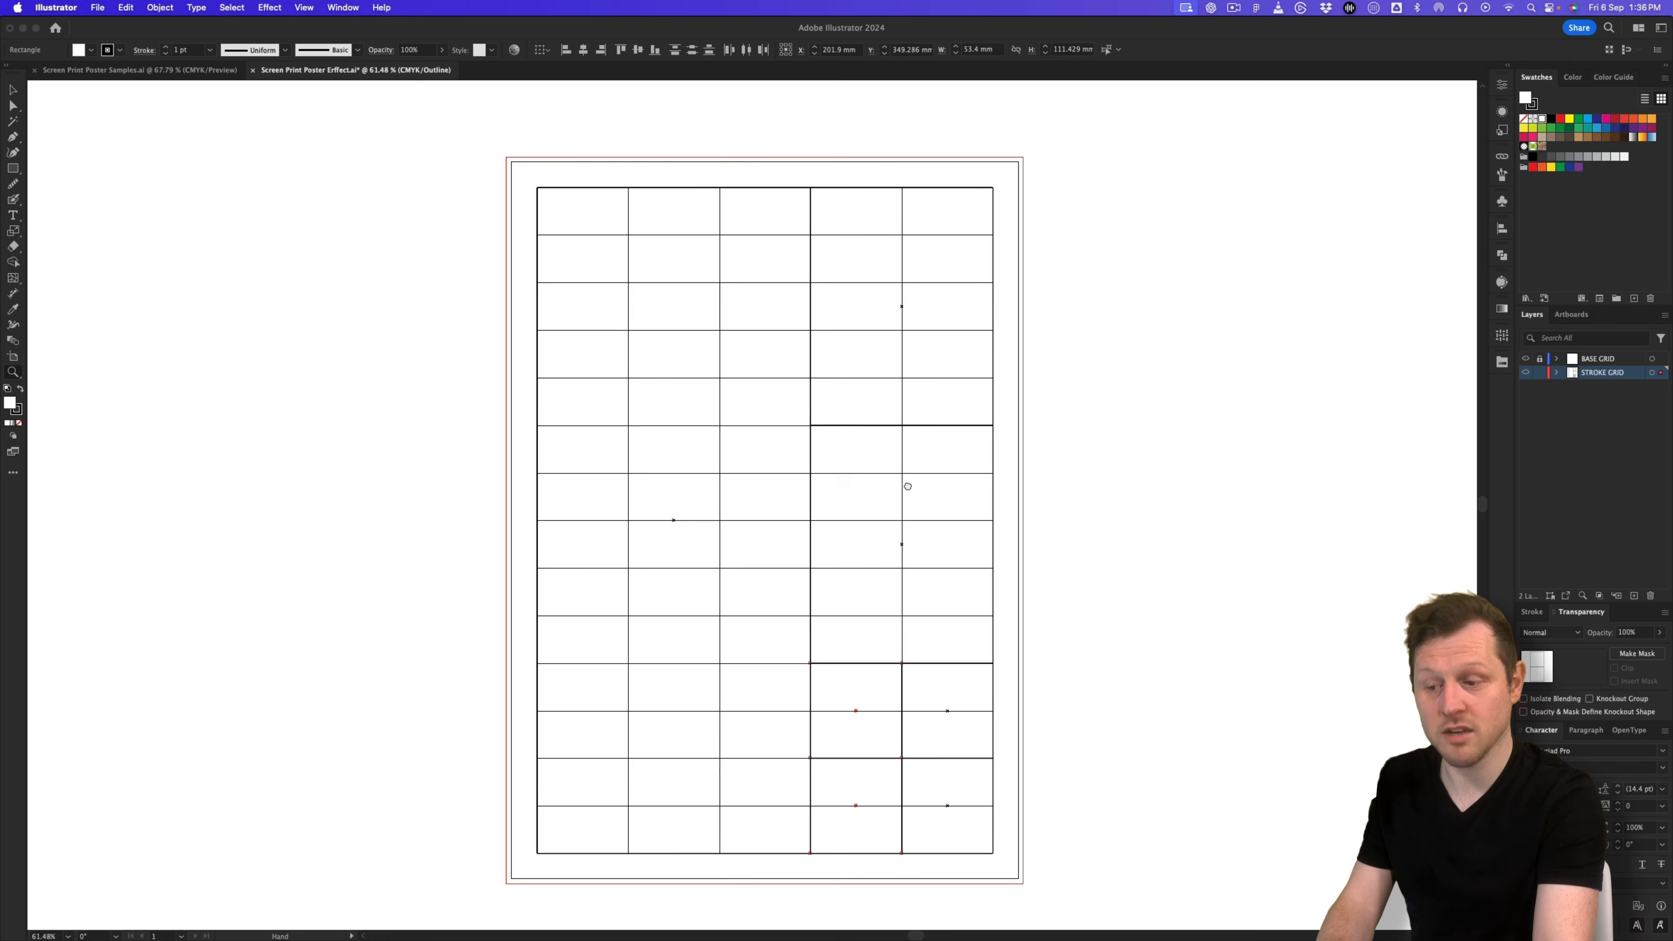
{"action": "left_click", "coordinate": [1527, 360]}
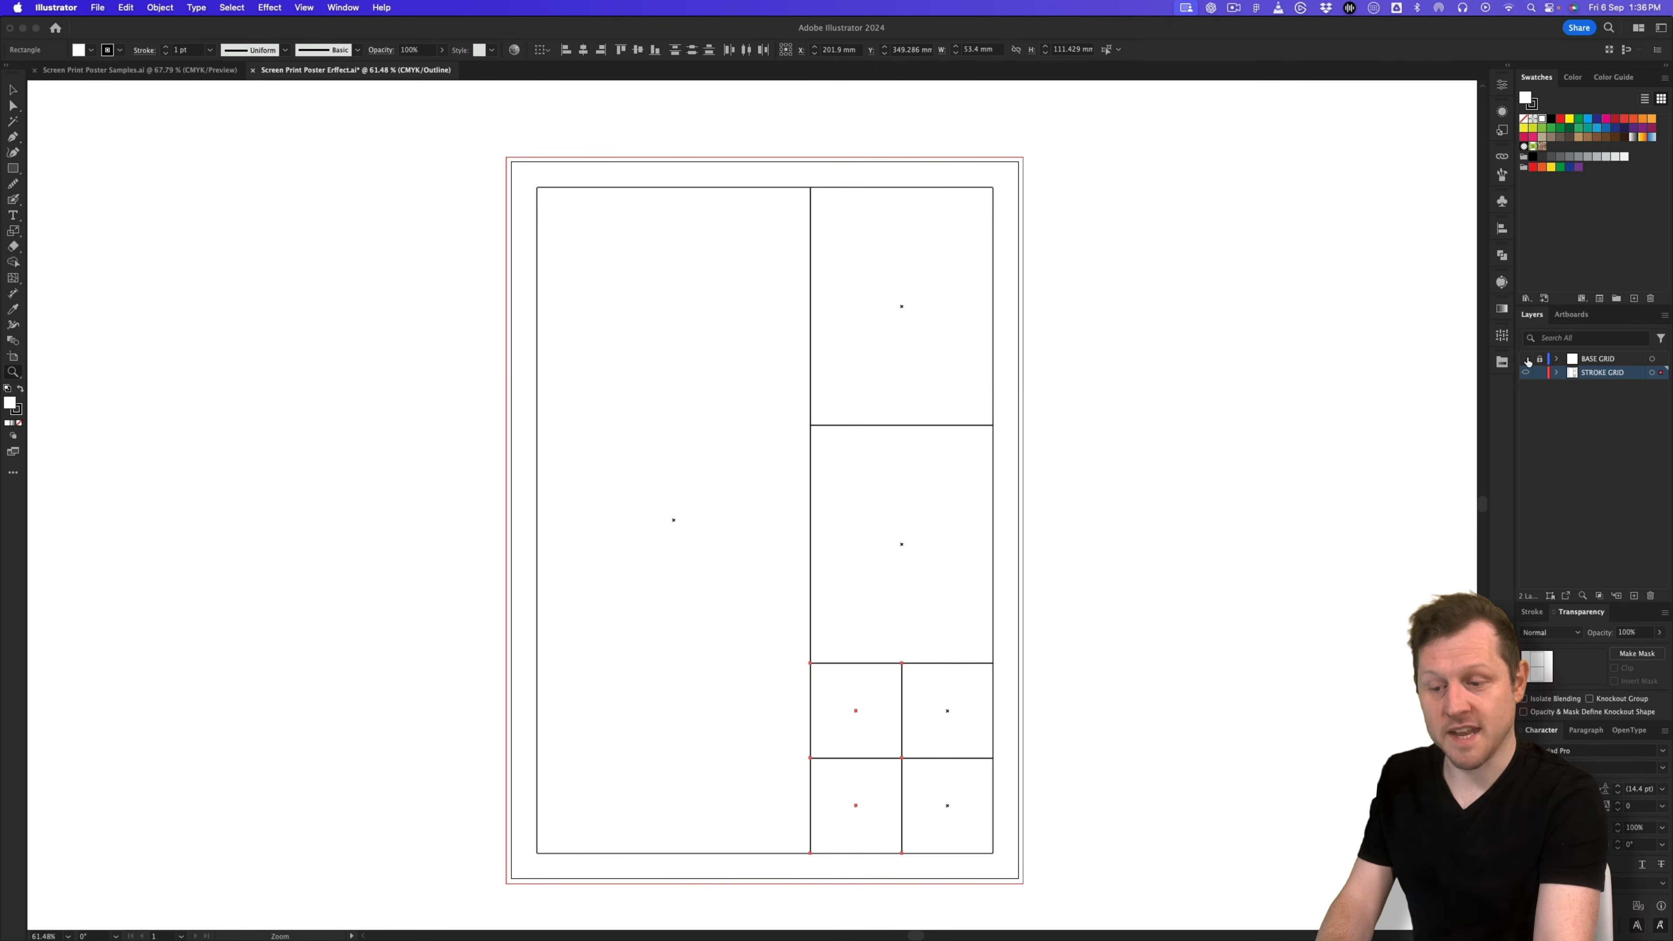
{"action": "left_click_drag", "start_coordinate": [772, 524], "coordinate": [783, 520]}
{"action": "key", "text": "v"}
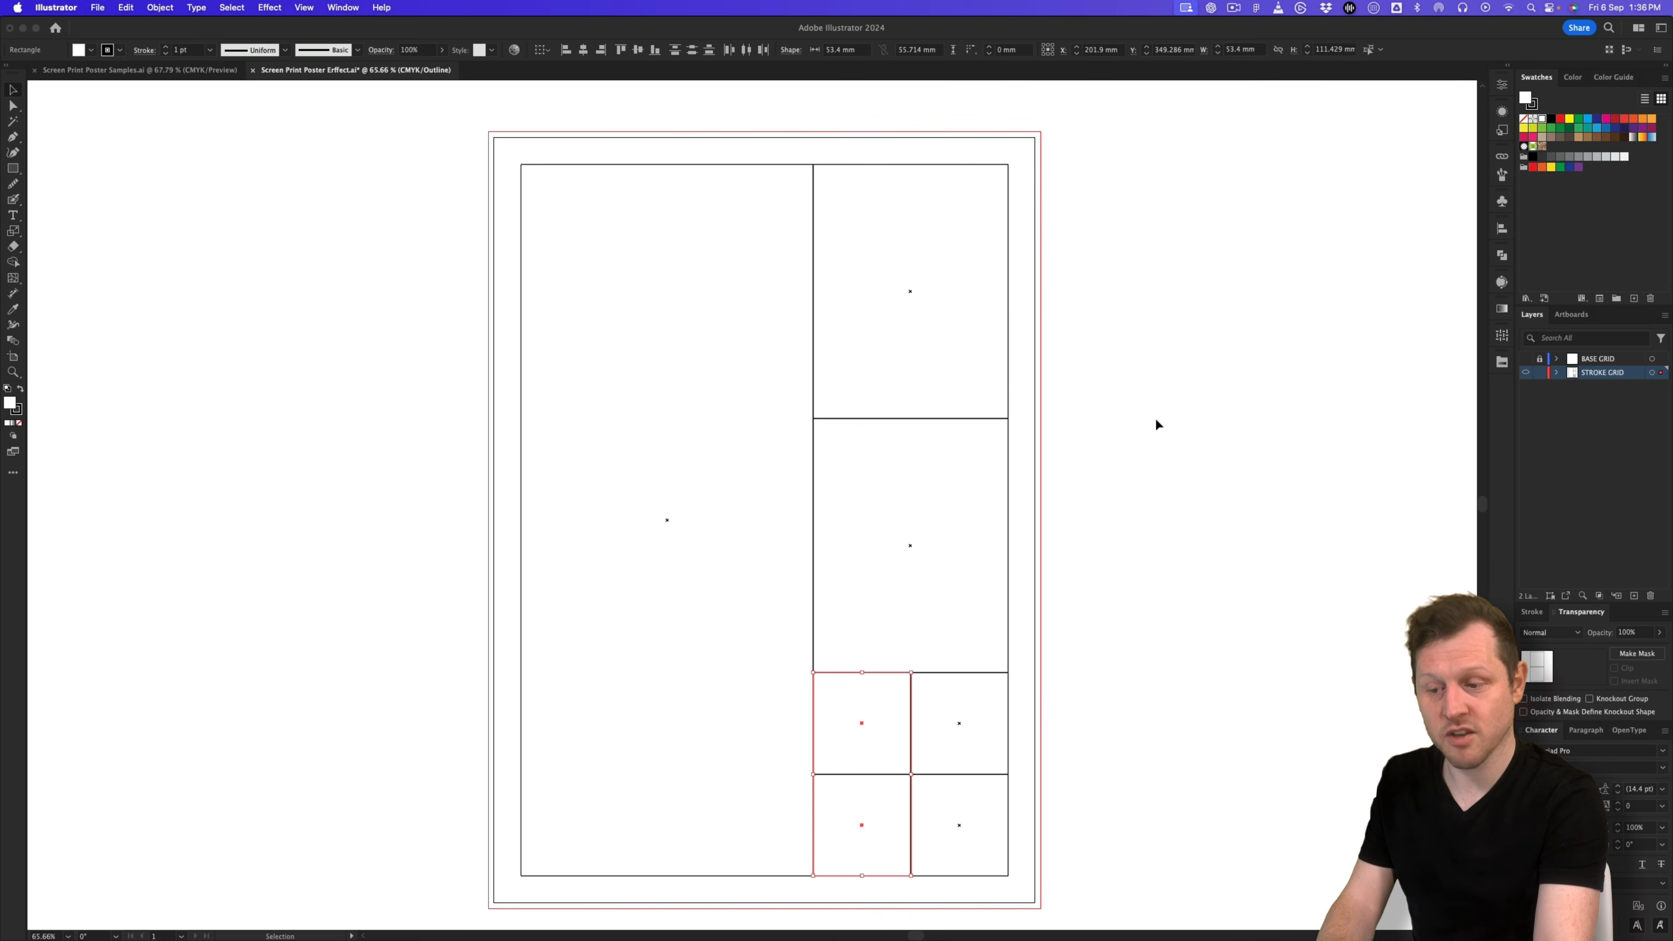
{"action": "left_click", "coordinate": [1156, 425]}
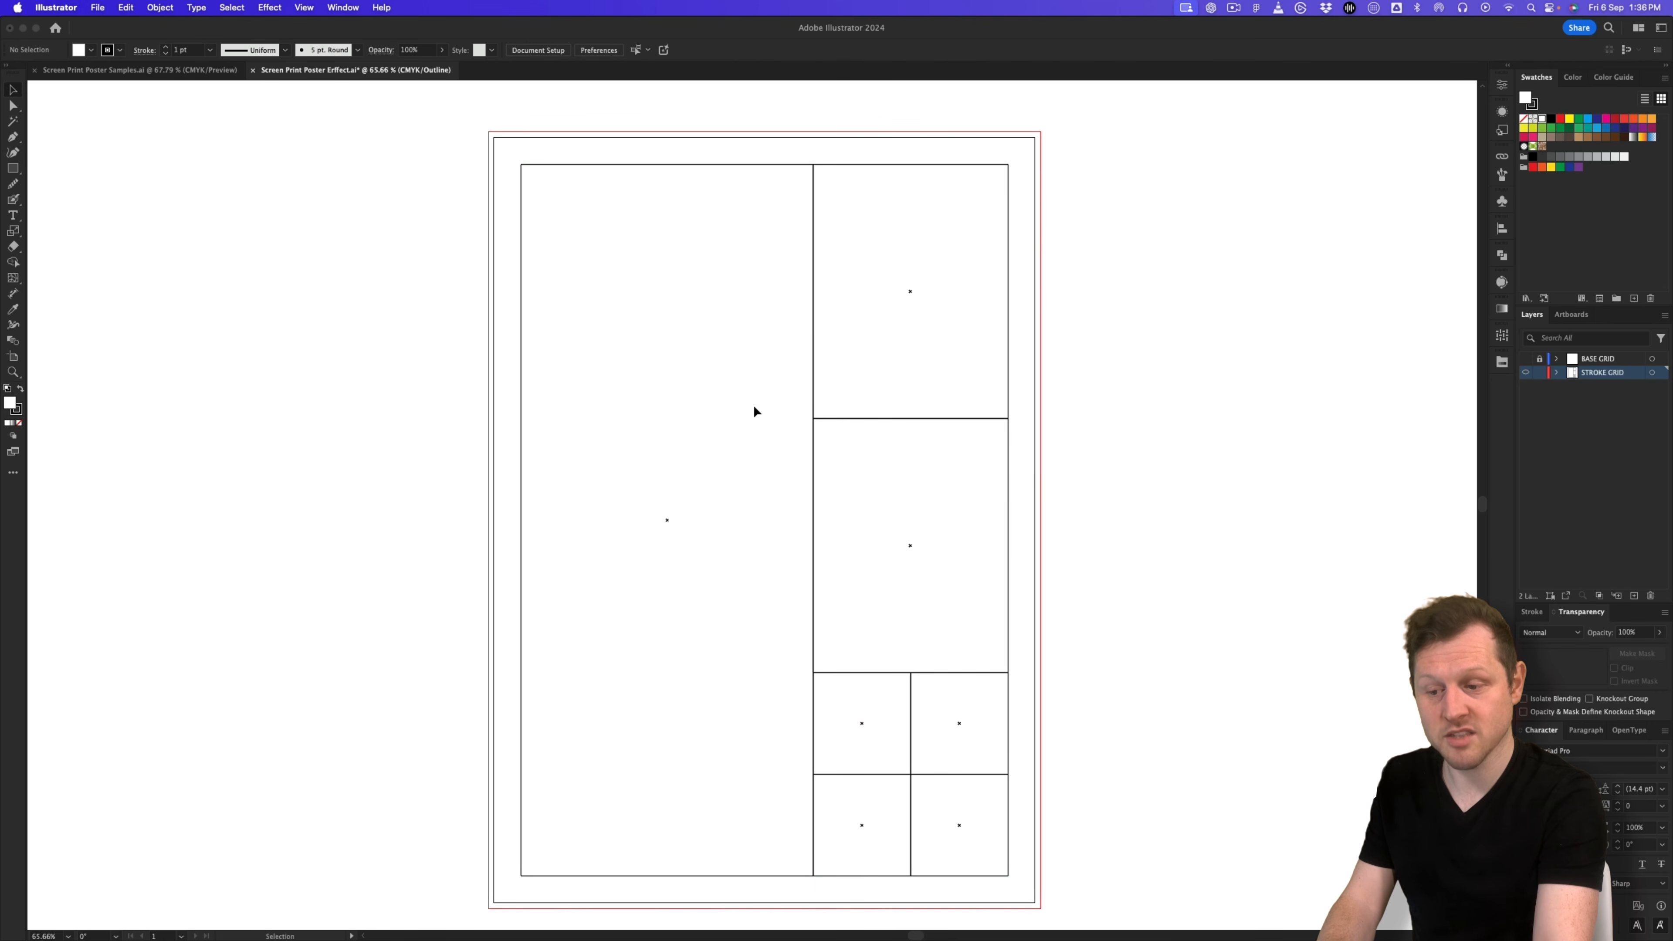
Step: Switch the document from Outline view back to Preview
{"action": "left_click_drag", "start_coordinate": [922, 744], "coordinate": [949, 745]}
{"action": "left_click_drag", "start_coordinate": [845, 264], "coordinate": [875, 526]}
{"action": "left_click_drag", "start_coordinate": [855, 109], "coordinate": [868, 518]}
{"action": "left_click_drag", "start_coordinate": [958, 395], "coordinate": [852, 508]}
{"action": "key", "text": "super+y"}
{"action": "key", "text": "v"}
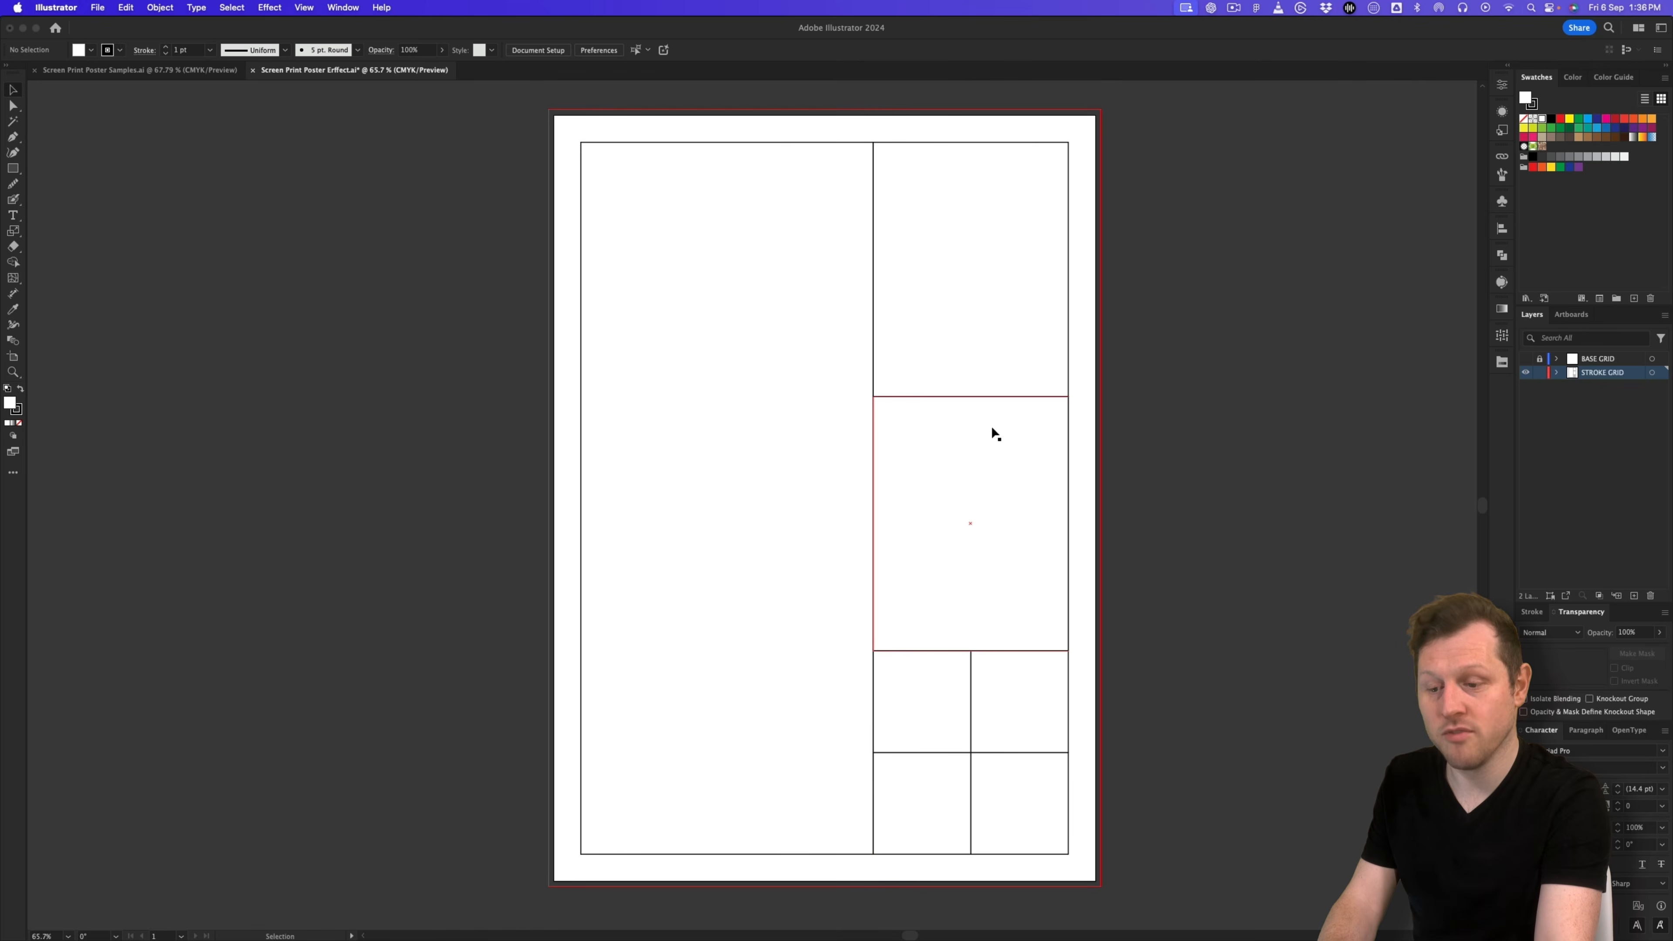
Step: Select all the rectangles on the STROKE GRID layer and set their stroke weight to 5 pt
{"action": "left_click_drag", "start_coordinate": [1054, 409], "coordinate": [1031, 414]}
{"action": "left_click_drag", "start_coordinate": [1223, 188], "coordinate": [476, 817]}
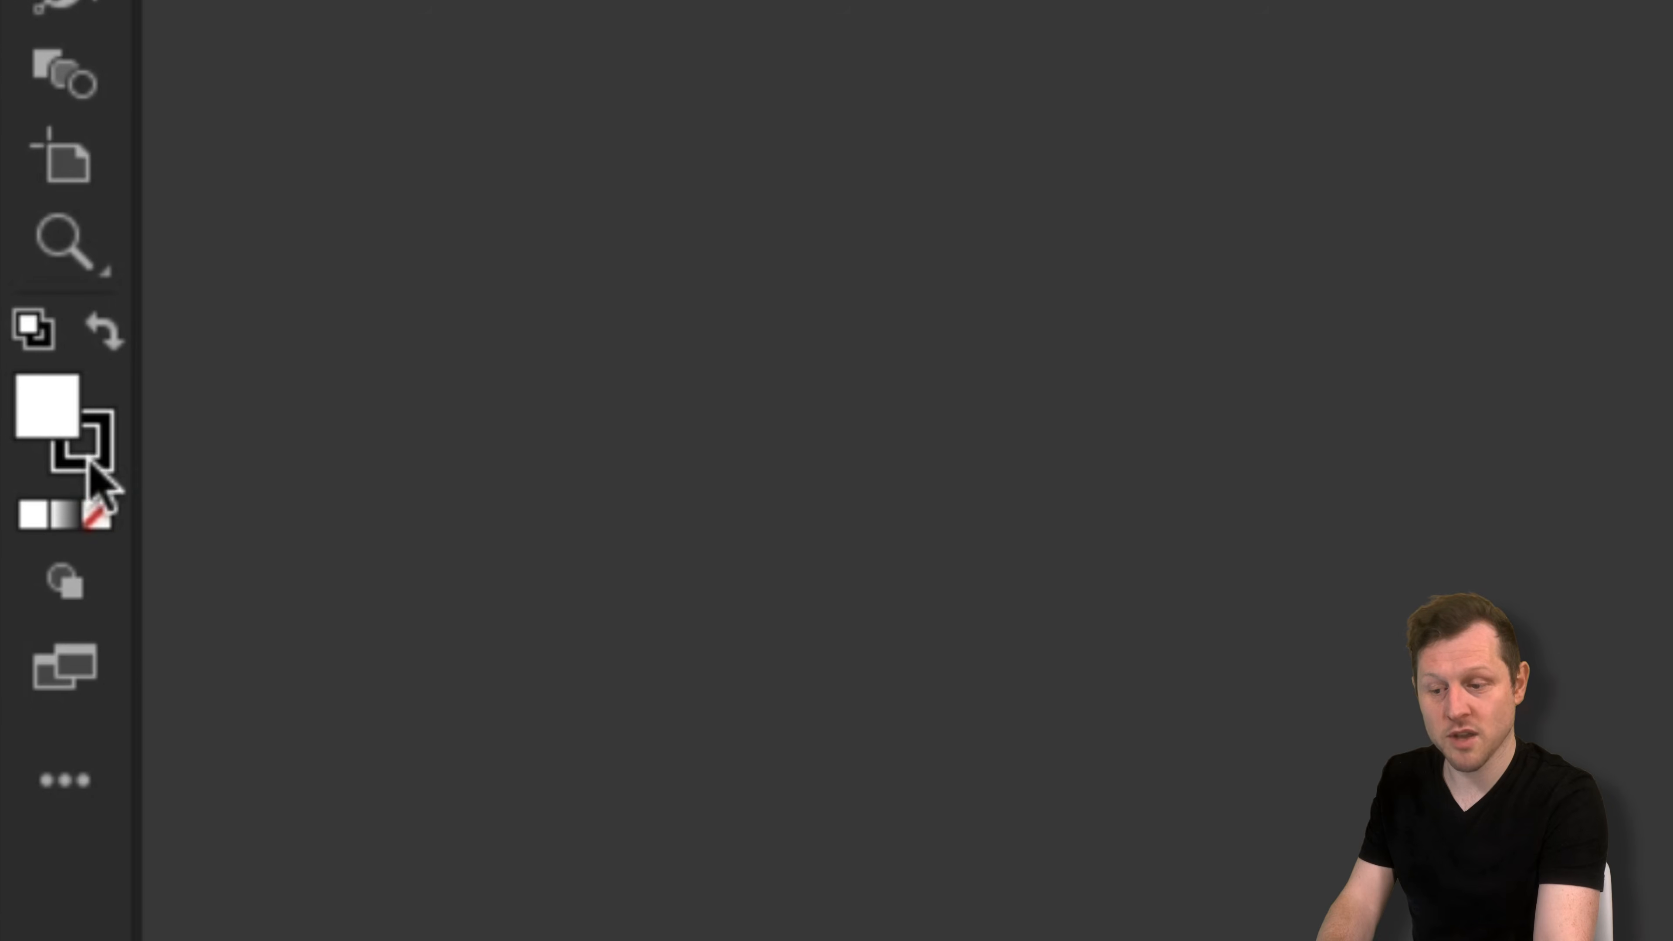
{"action": "left_click", "coordinate": [17, 412]}
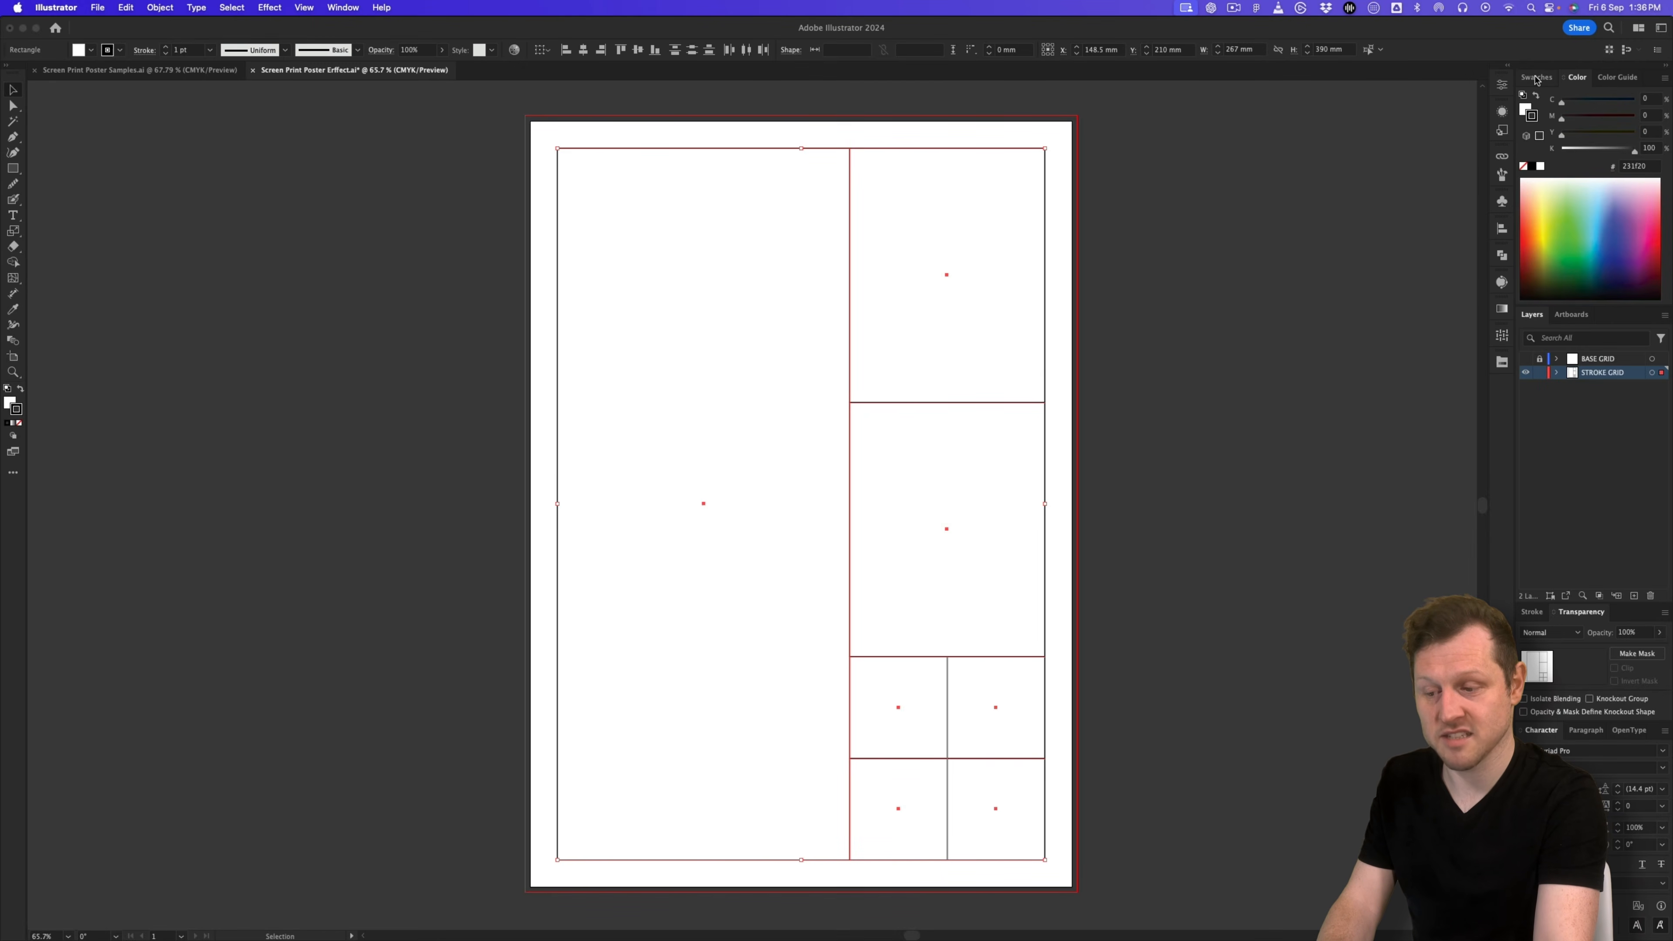
{"action": "left_click", "coordinate": [1536, 77]}
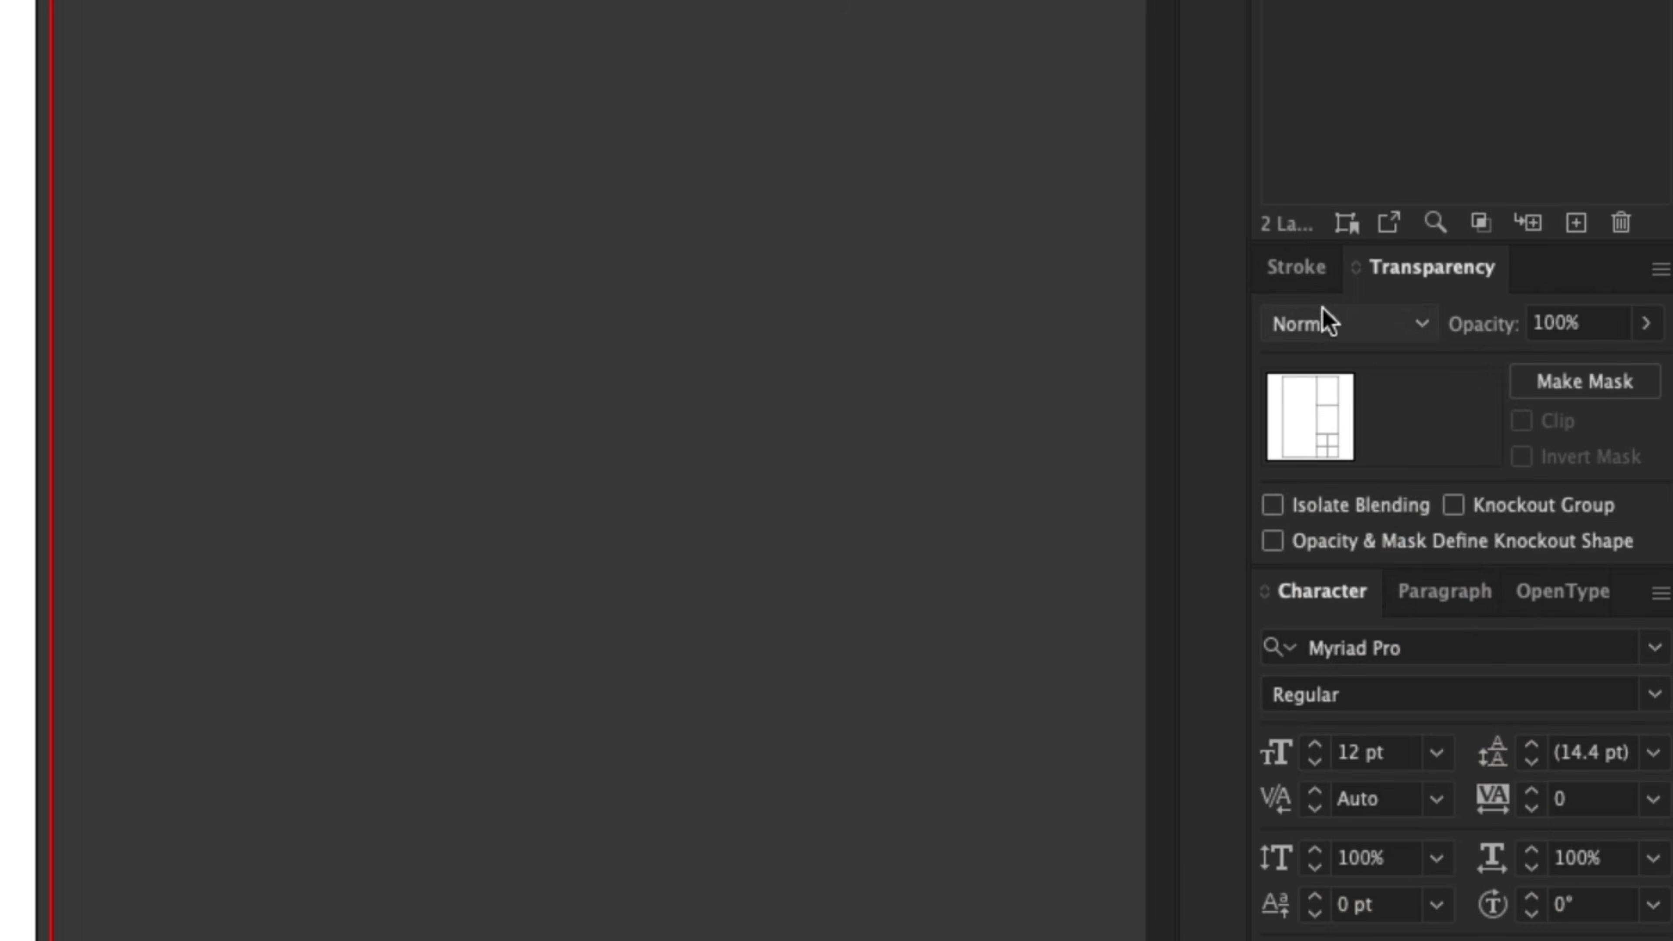
{"action": "left_click", "coordinate": [1490, 548]}
{"action": "left_click", "coordinate": [1563, 540]}
{"action": "left_click", "coordinate": [1506, 254], "text": "shift"}
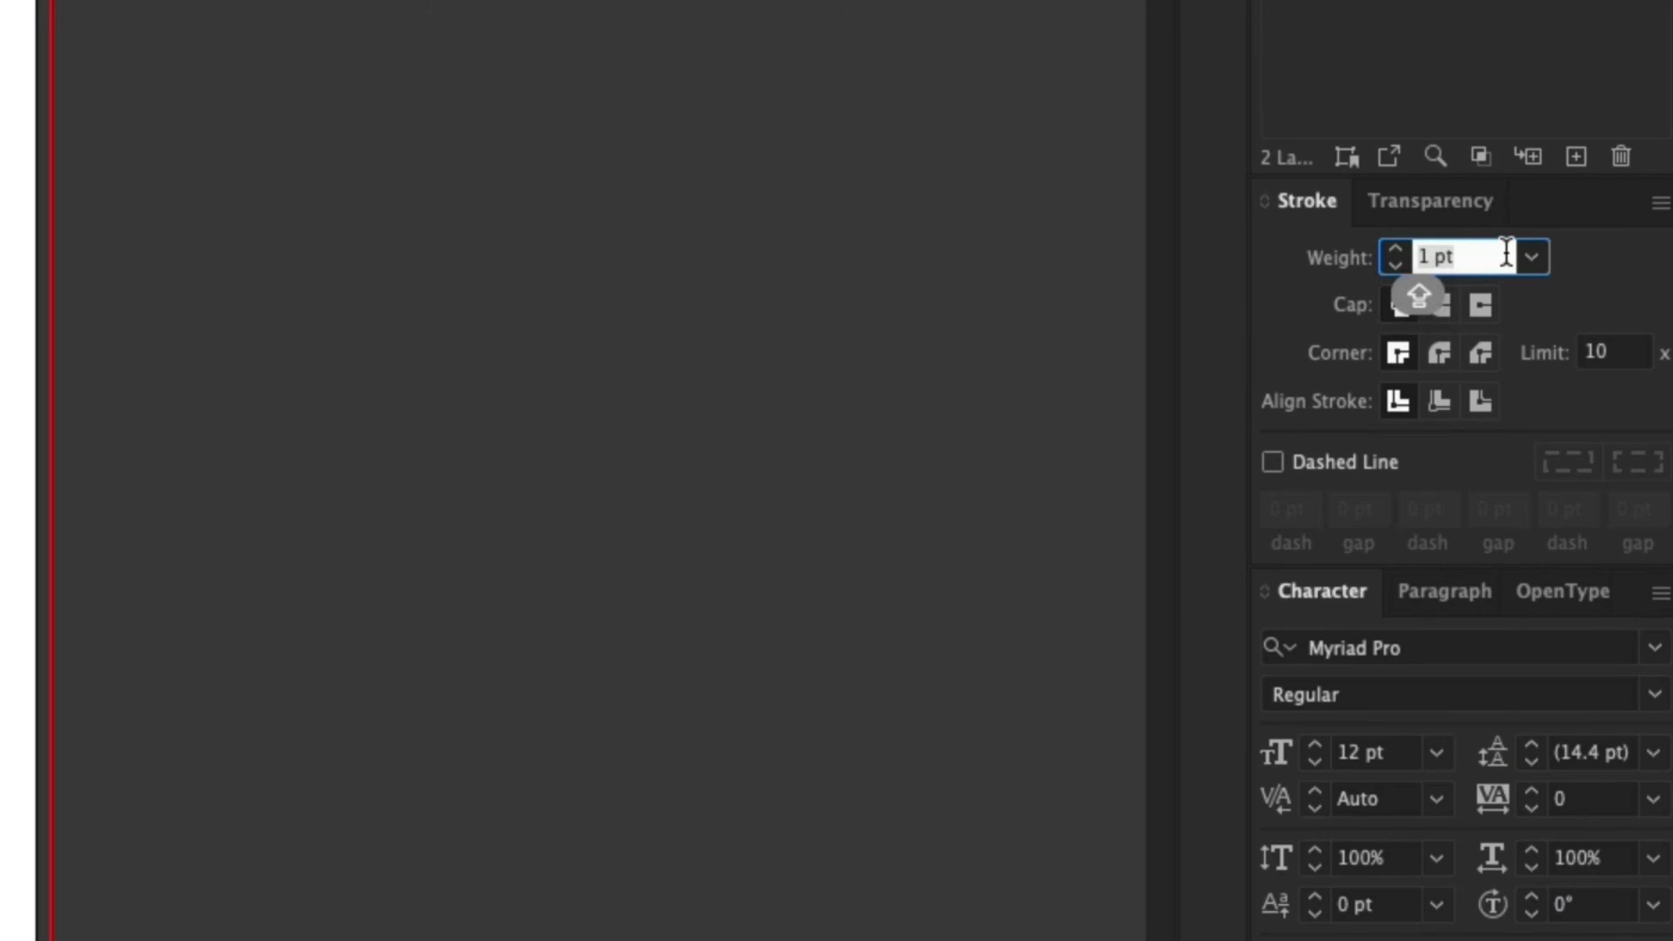
{"action": "type", "text": "5"}
{"action": "key", "text": "Return"}
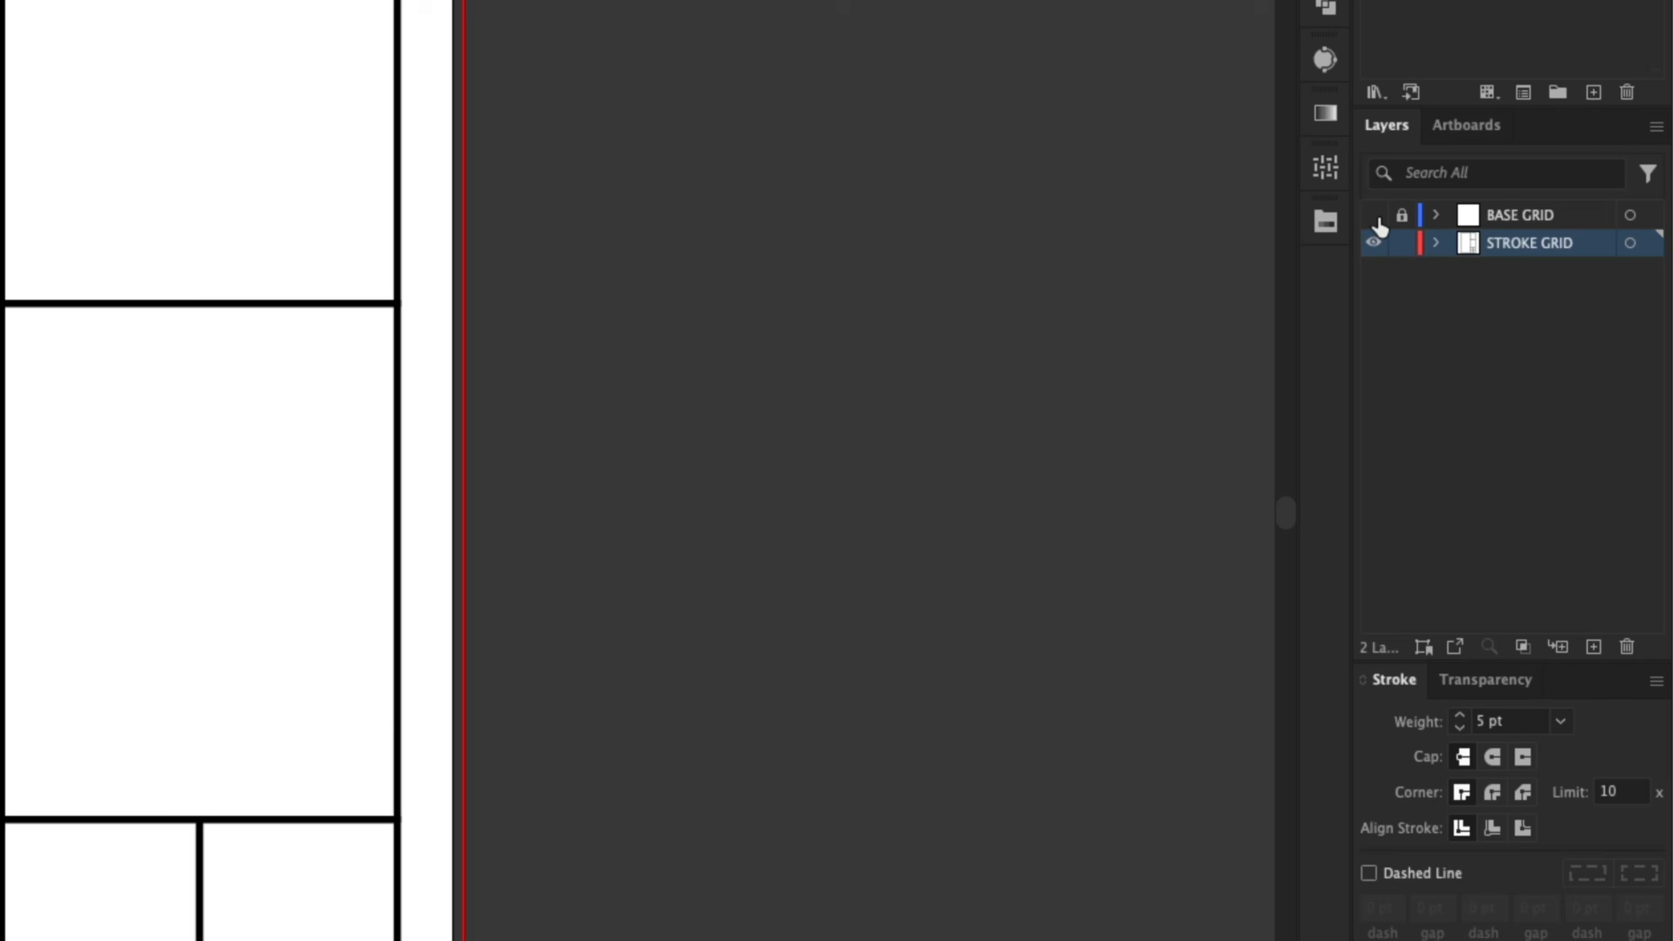
Step: Show the BASE GRID layer and display its guides over the stroke grid
{"action": "left_click", "coordinate": [1514, 346]}
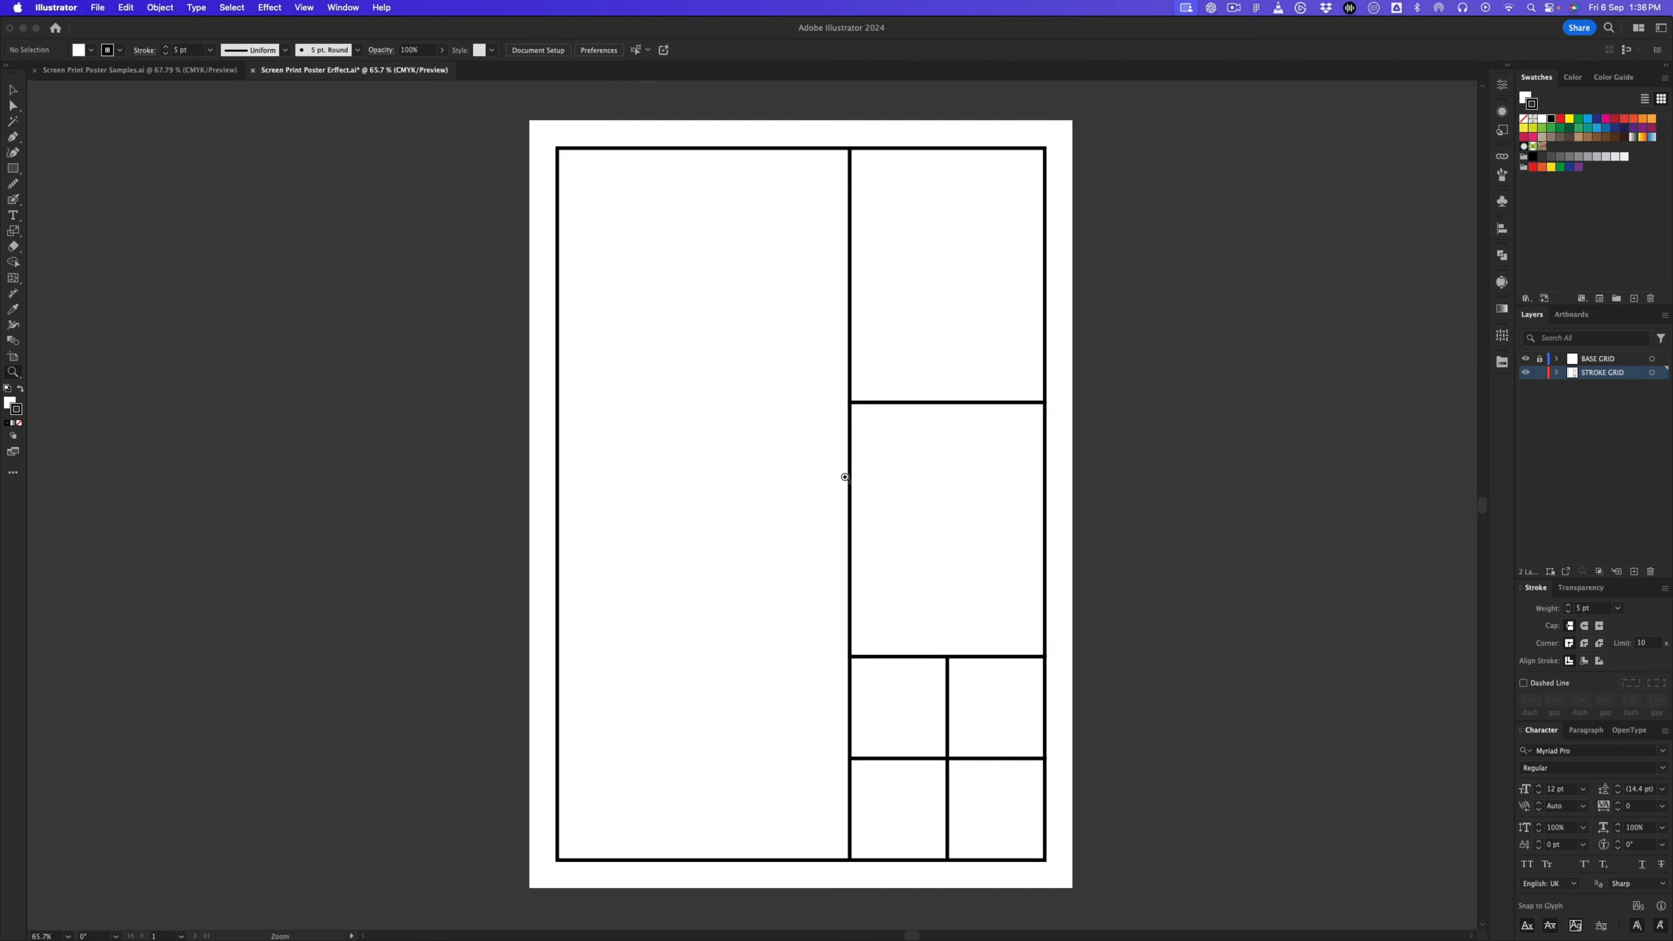
{"action": "scroll", "coordinate": [422, 461], "scroll_direction": "up", "scroll_amount": 2}
{"action": "left_click_drag", "start_coordinate": [592, 501], "coordinate": [544, 497]}
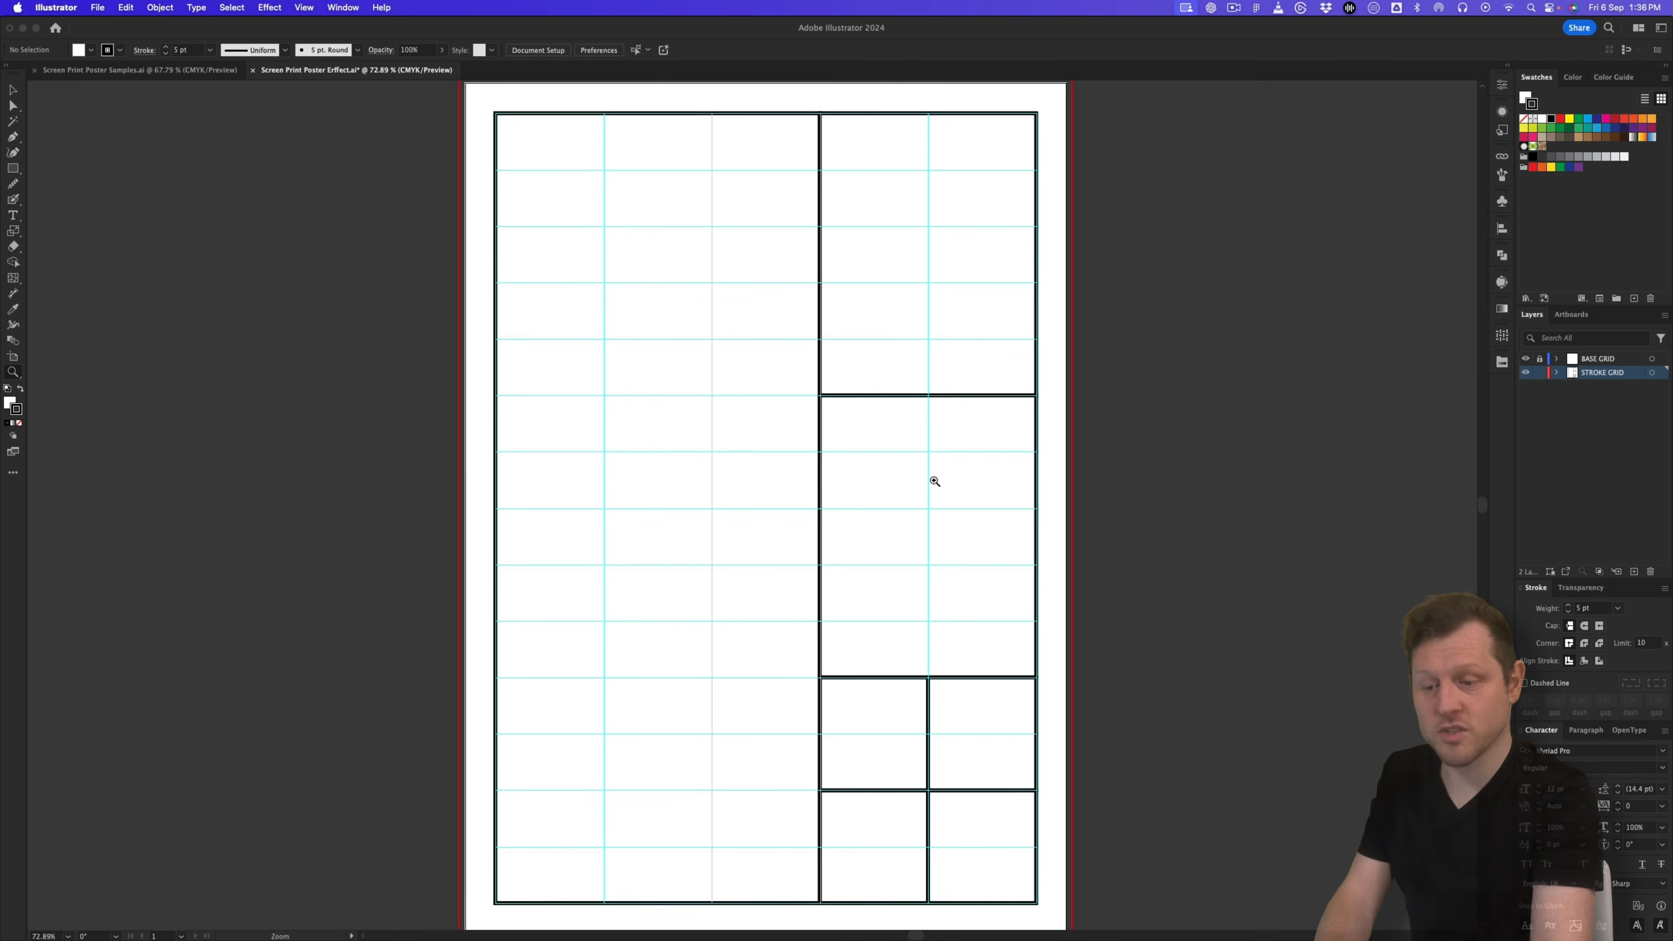
Step: Select all the rectangles of the stroke grid, remove their white fill and deselect them
{"action": "left_click_drag", "start_coordinate": [1200, 250], "coordinate": [657, 829]}
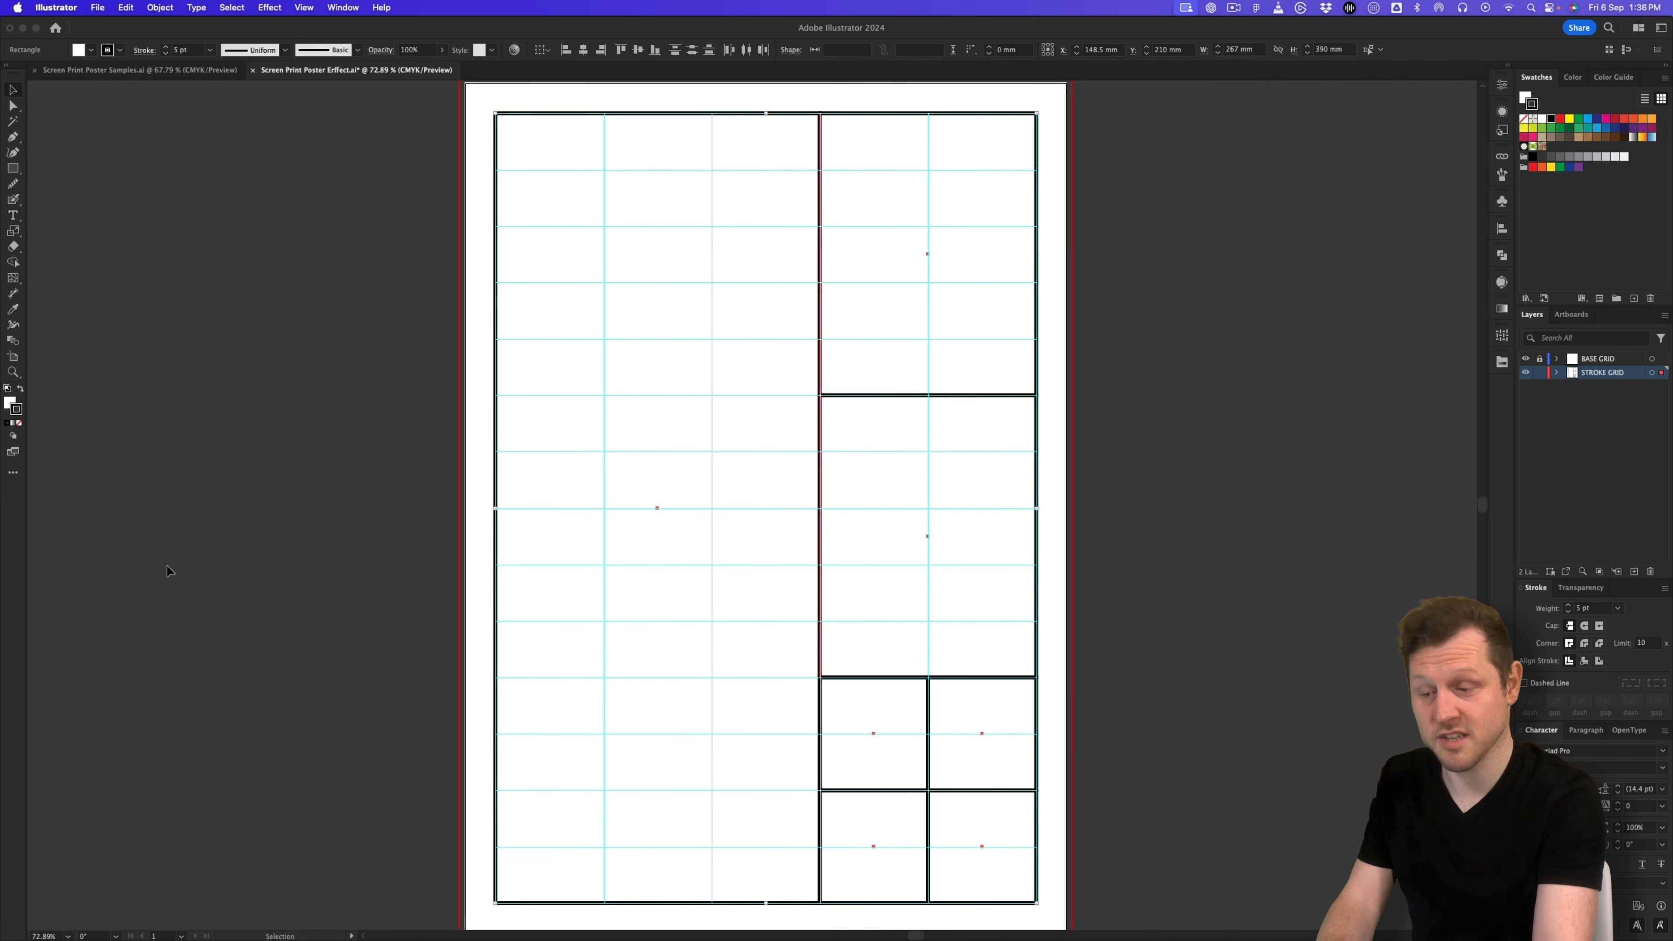
{"action": "left_click", "coordinate": [6, 405]}
{"action": "left_click", "coordinate": [19, 423]}
{"action": "left_click", "coordinate": [1156, 494]}
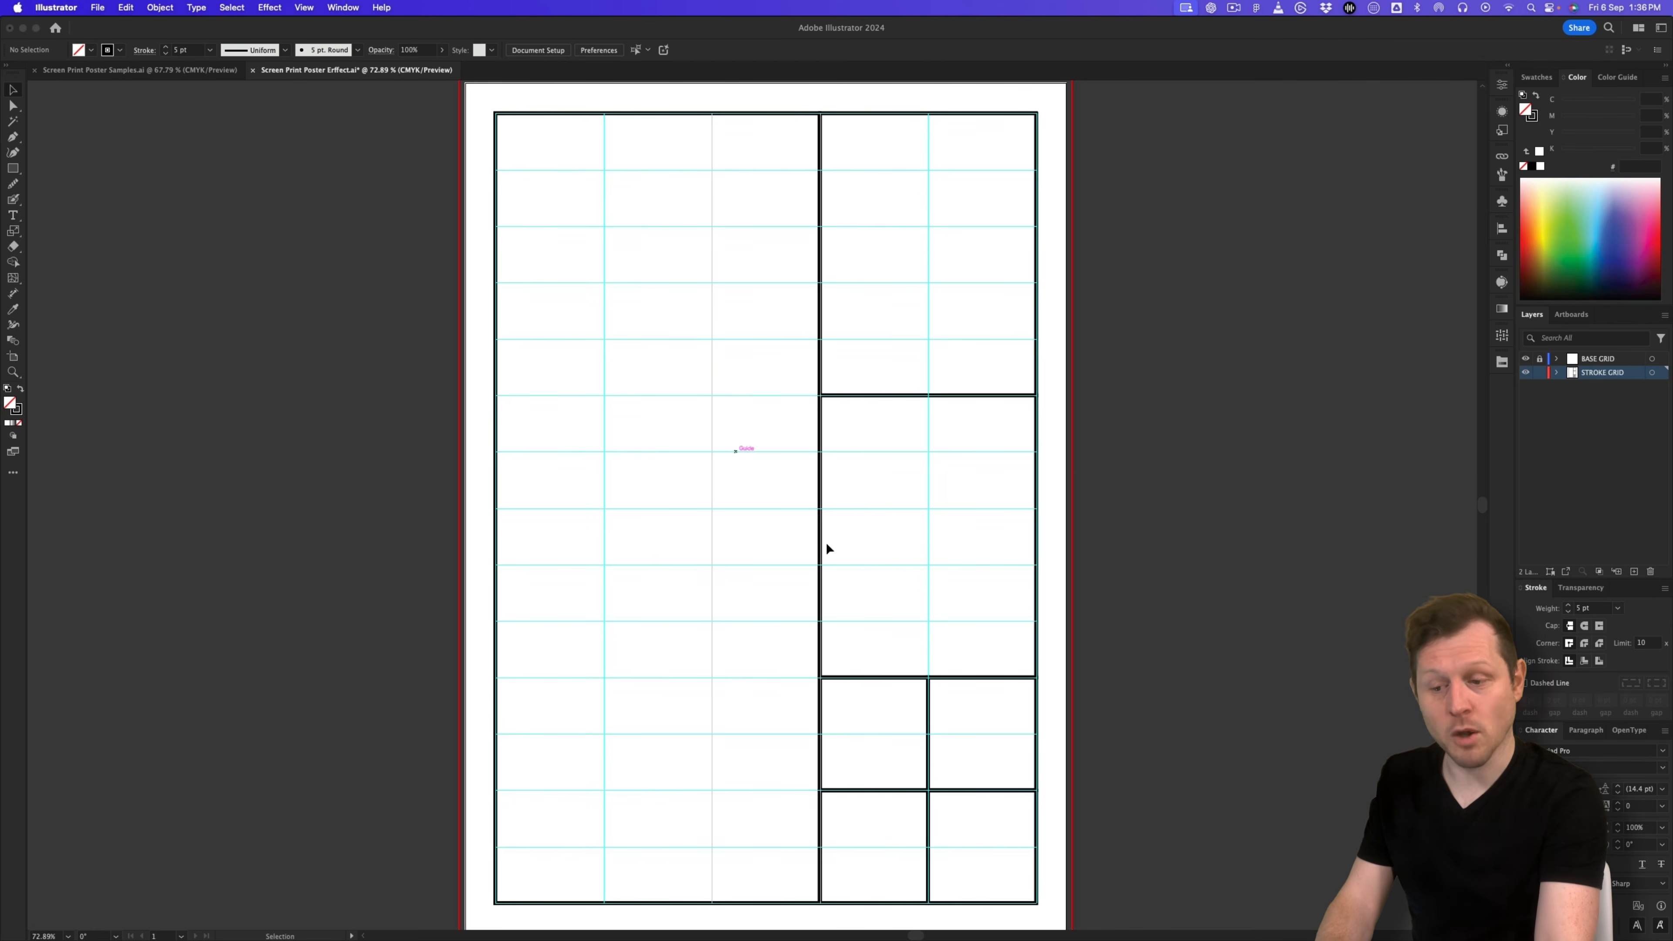
{"action": "key", "text": "z"}
{"action": "left_click_drag", "start_coordinate": [959, 417], "coordinate": [936, 420]}
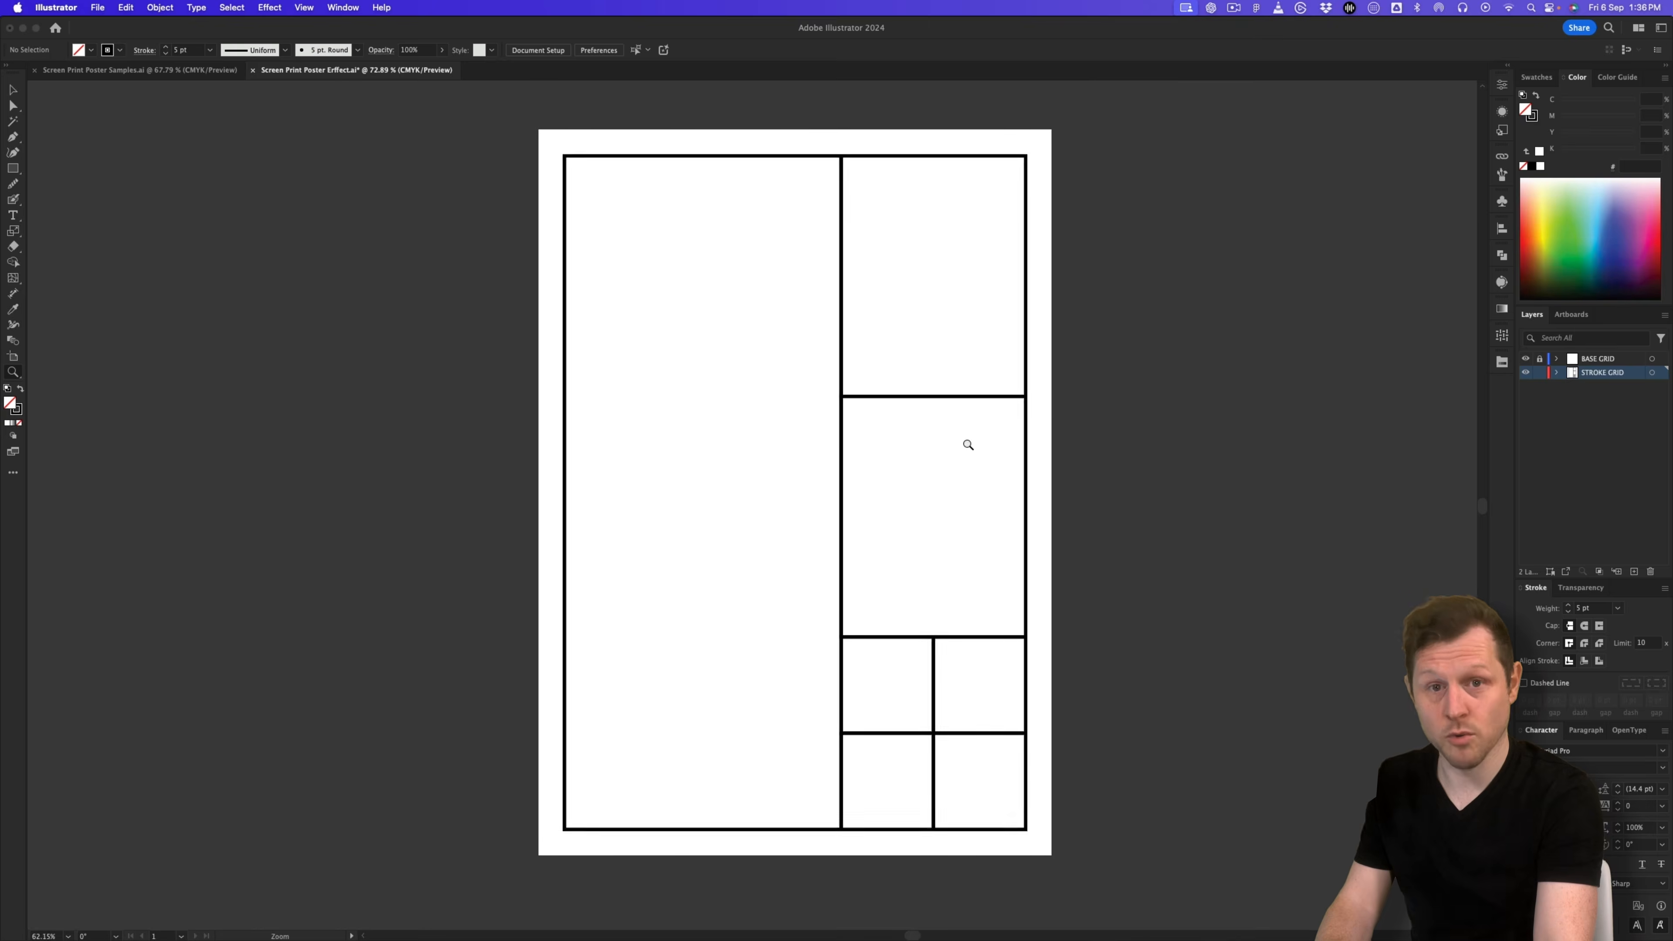
{"action": "key", "text": "v"}
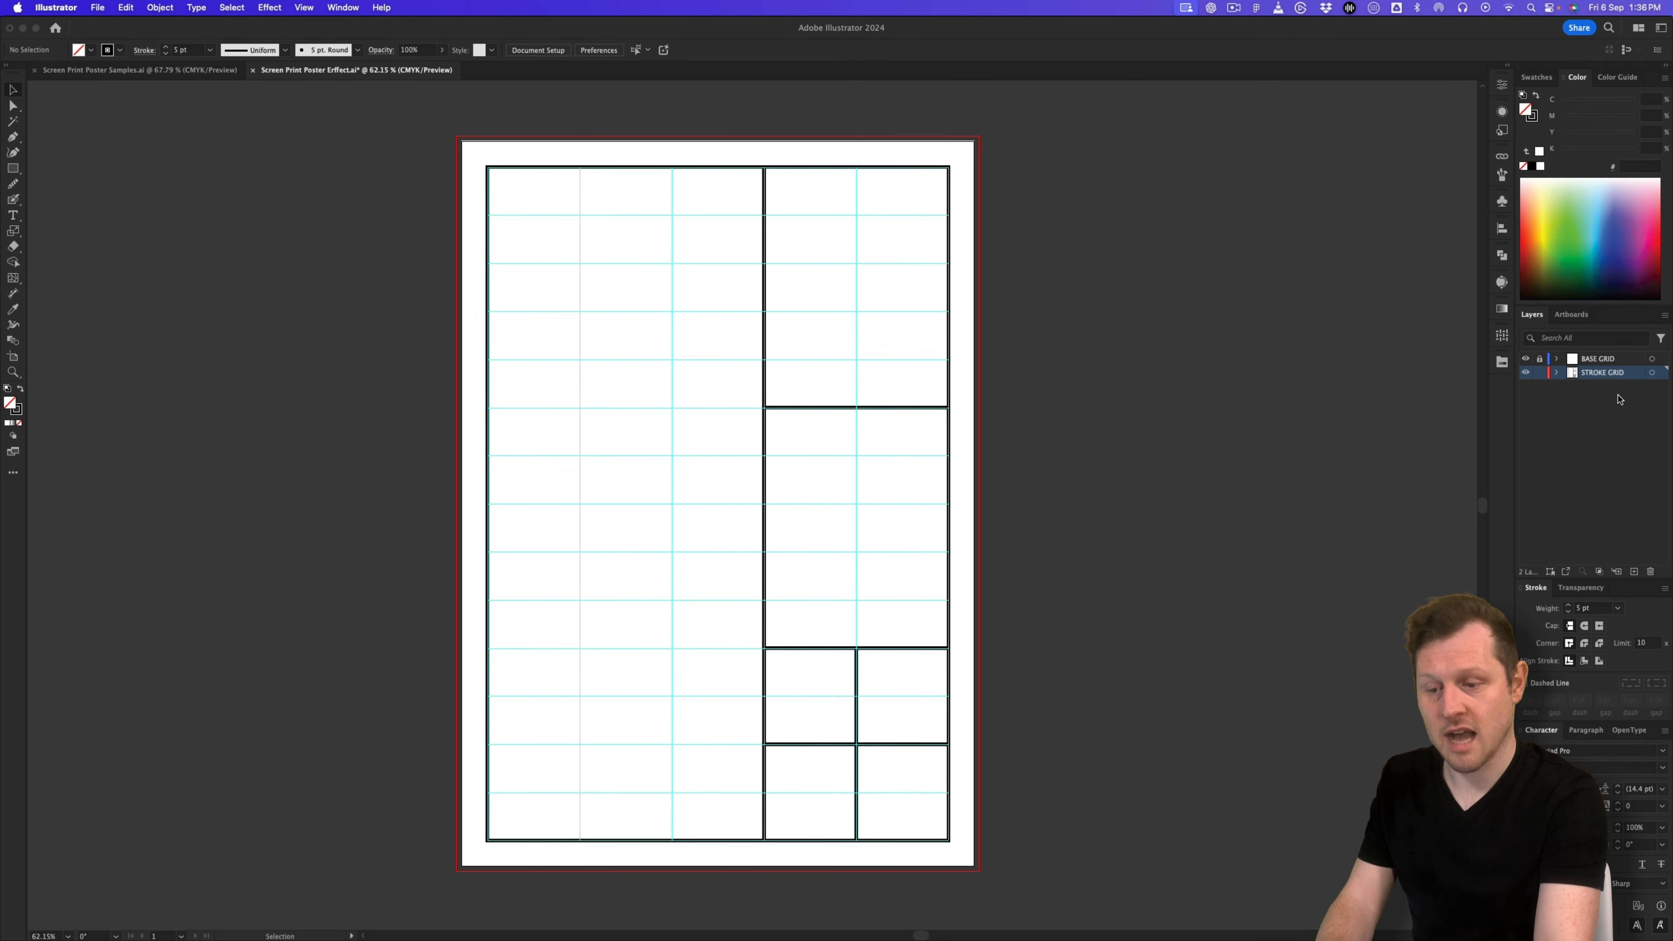
Step: Unlock the BASE GRID layer and unlock the document's guides
{"action": "left_click", "coordinate": [1541, 360]}
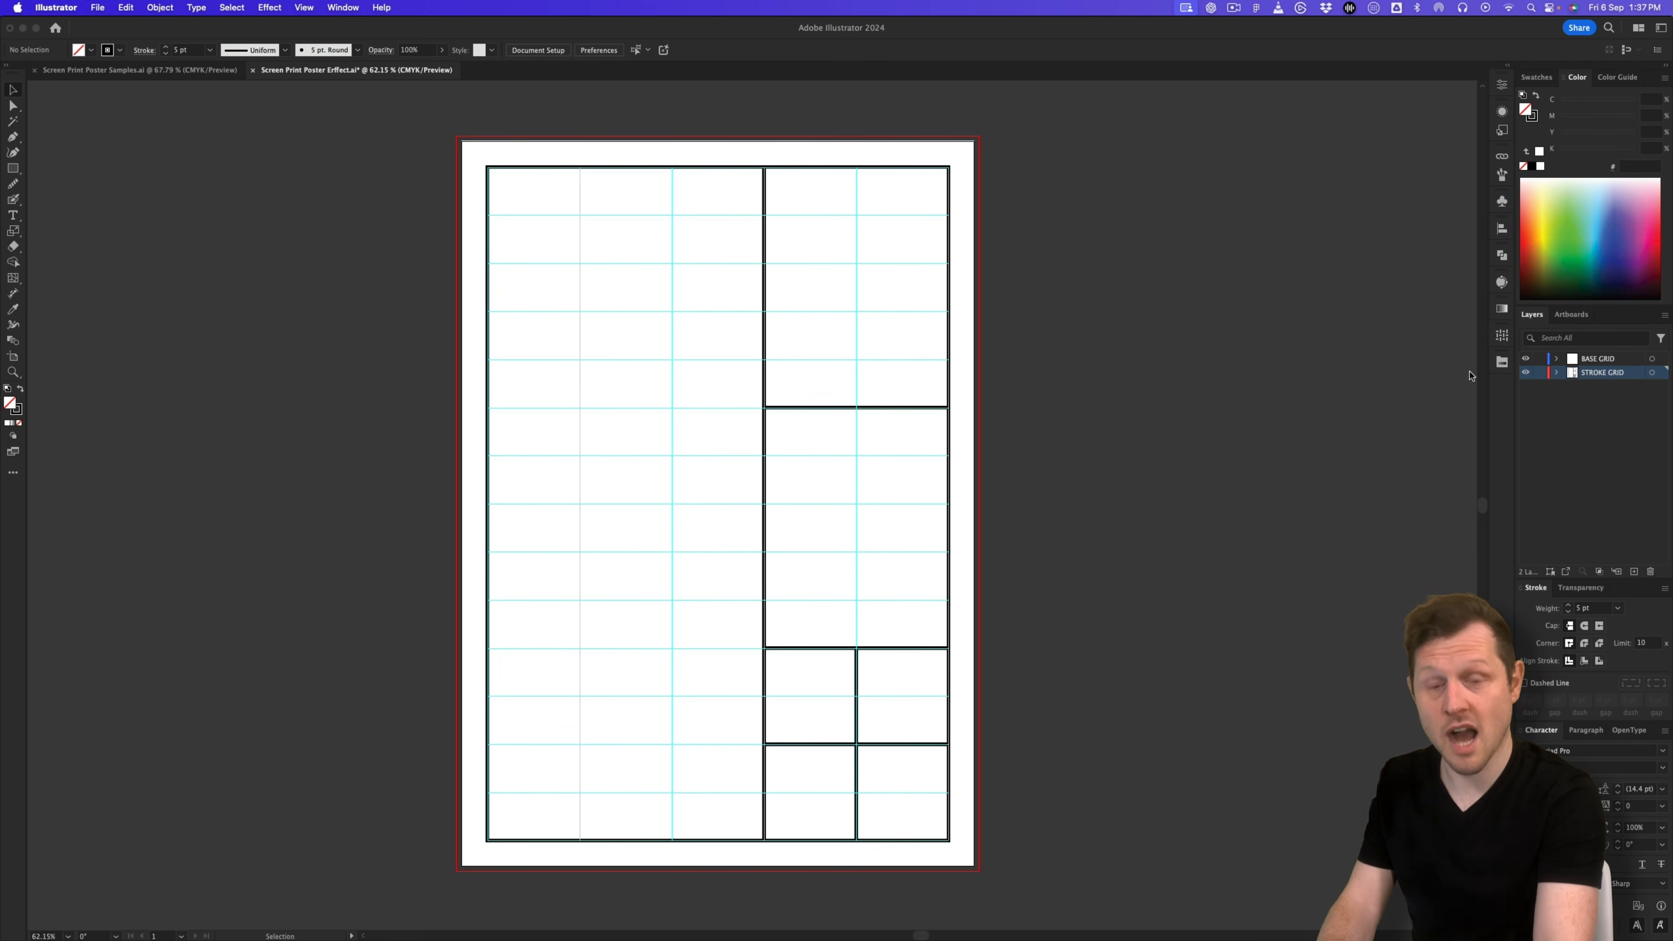
{"action": "left_click", "coordinate": [303, 8]}
{"action": "mouse_move", "coordinate": [395, 581]}
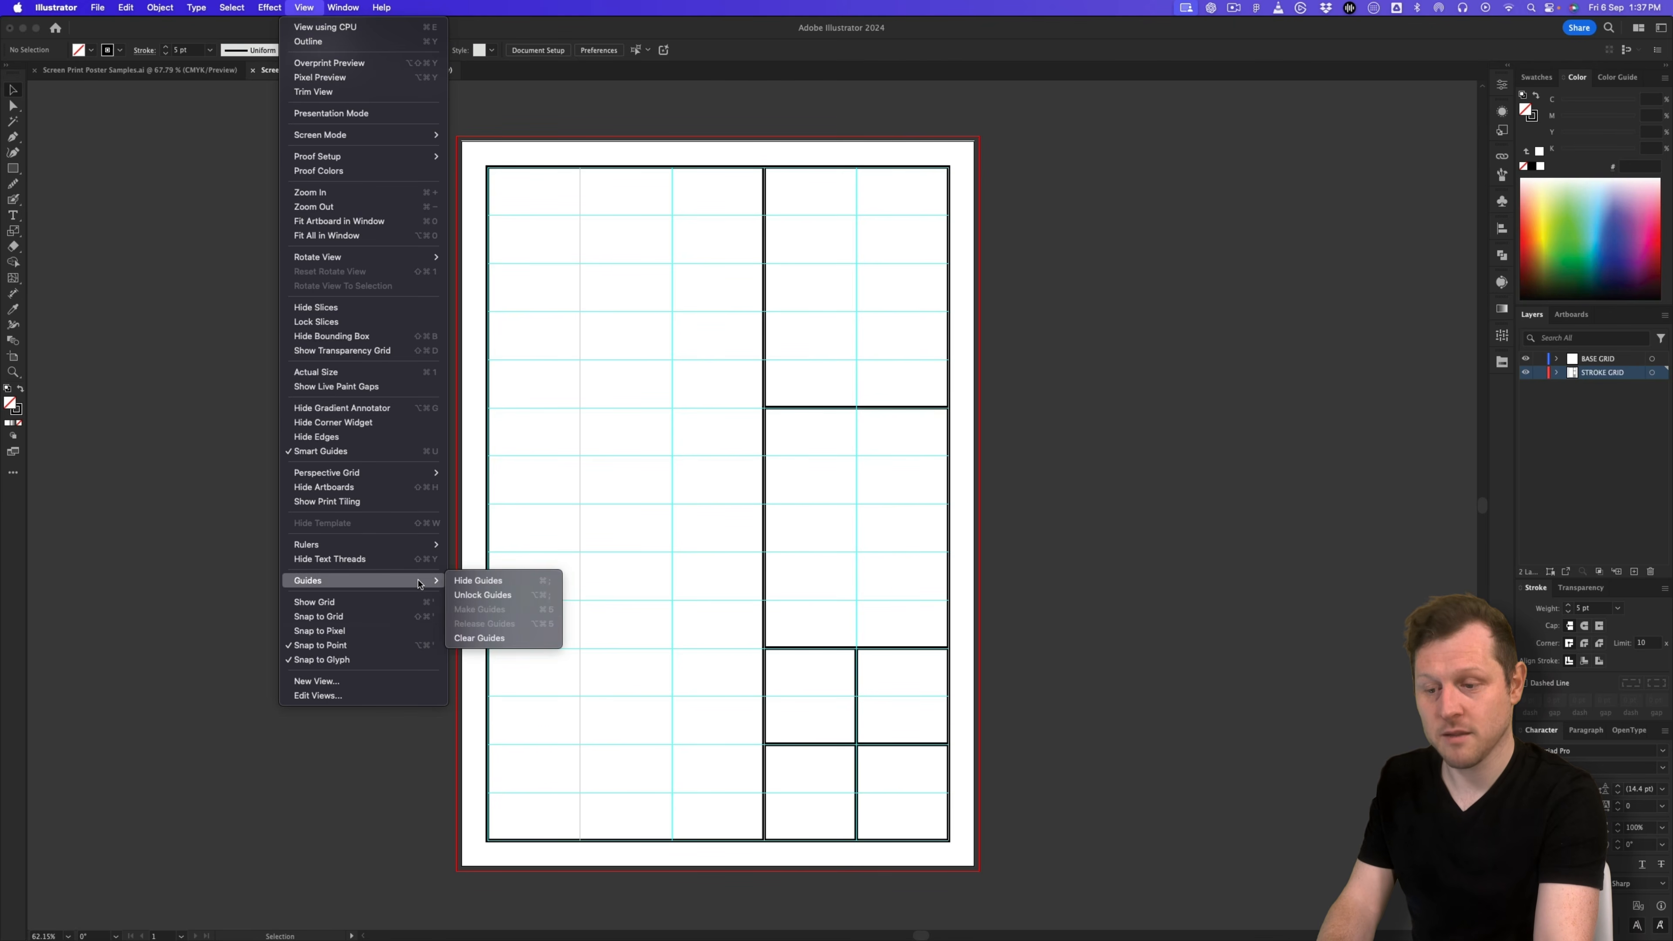
{"action": "left_click", "coordinate": [491, 596]}
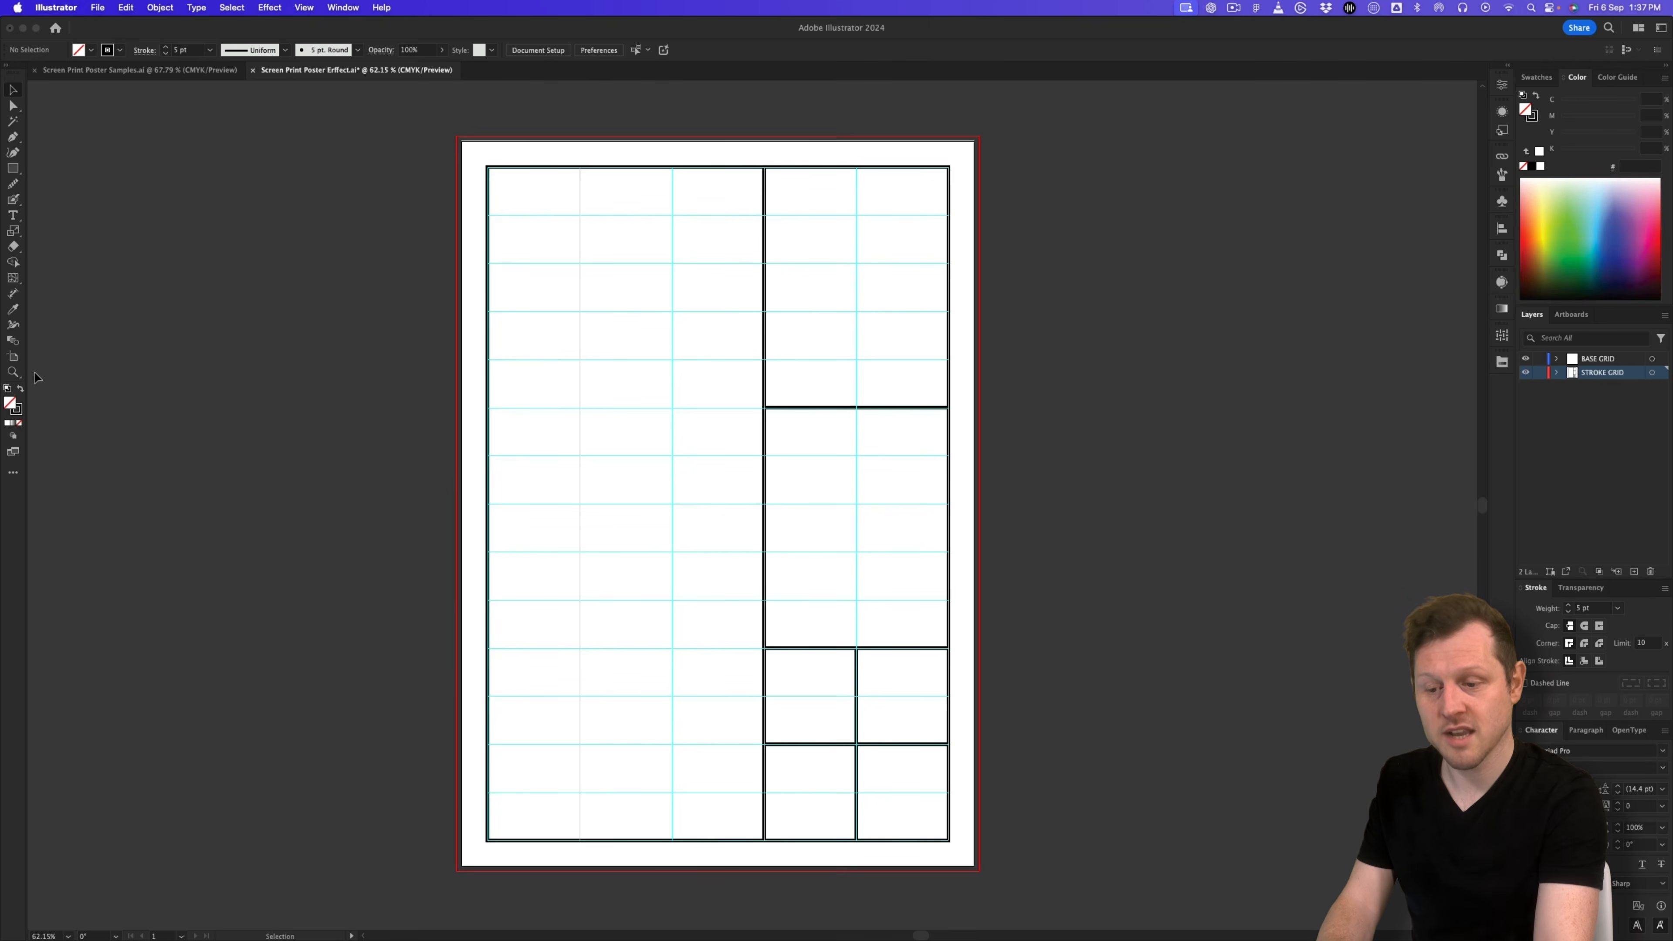
Step: Duplicate the poster artboard with its stroke grid and guides in a straight horizontal line beside the original
{"action": "left_click", "coordinate": [14, 357]}
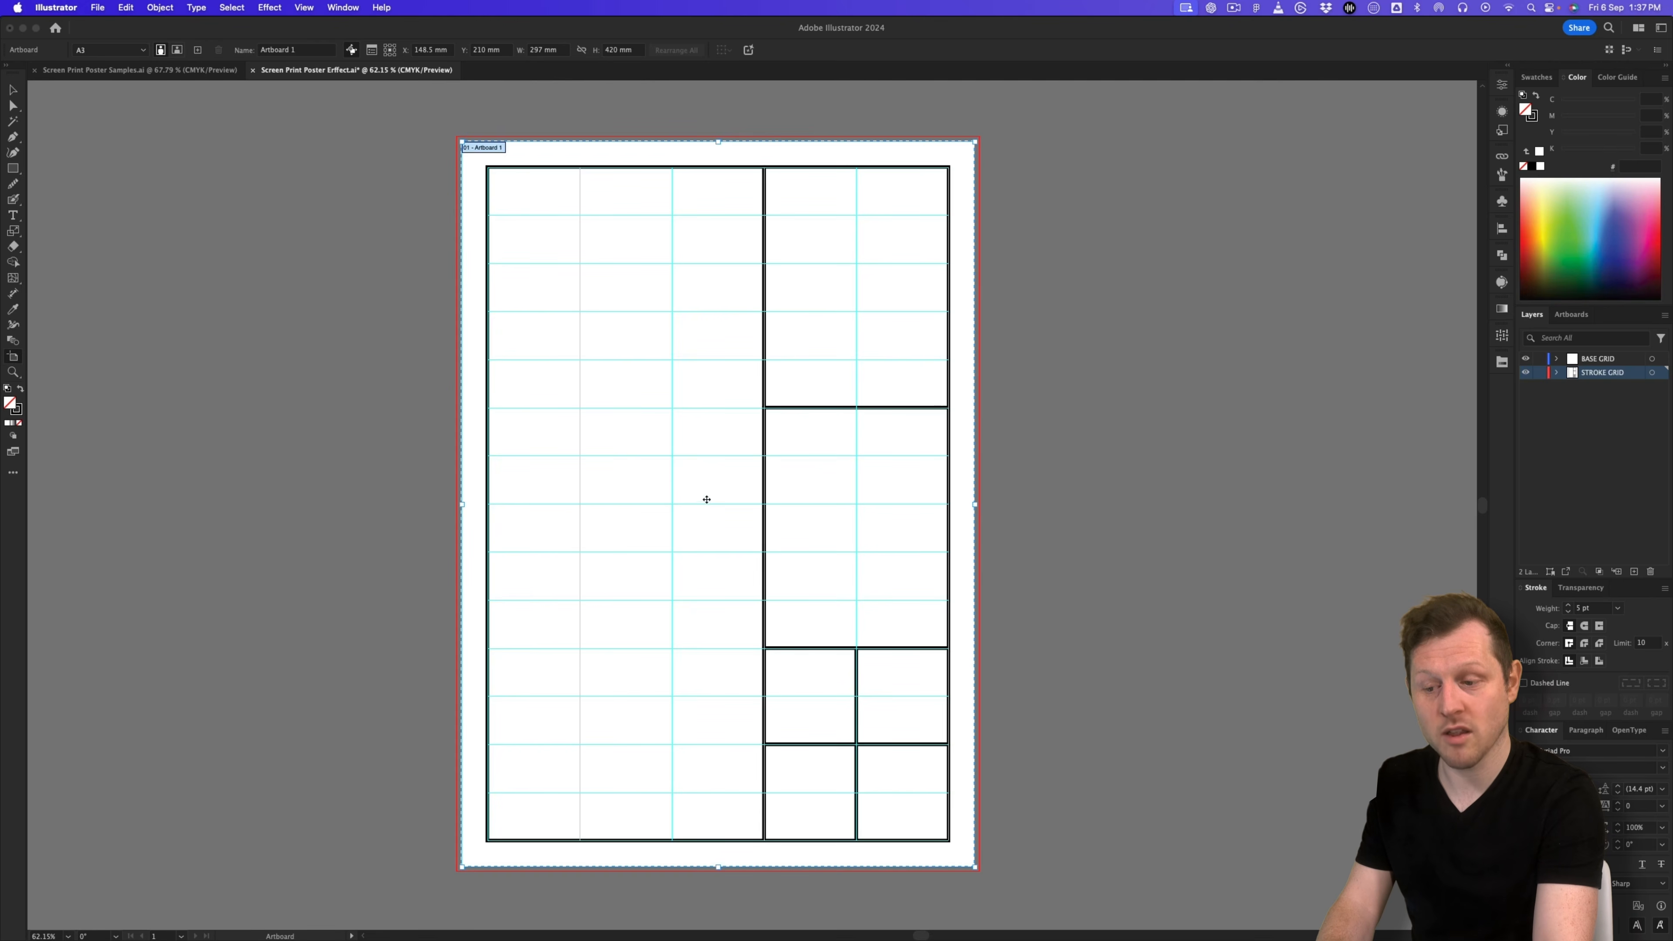
{"action": "left_click_drag", "start_coordinate": [610, 482], "coordinate": [1232, 486]}
{"action": "scroll", "coordinate": [982, 522], "scroll_direction": "right", "scroll_amount": 10}
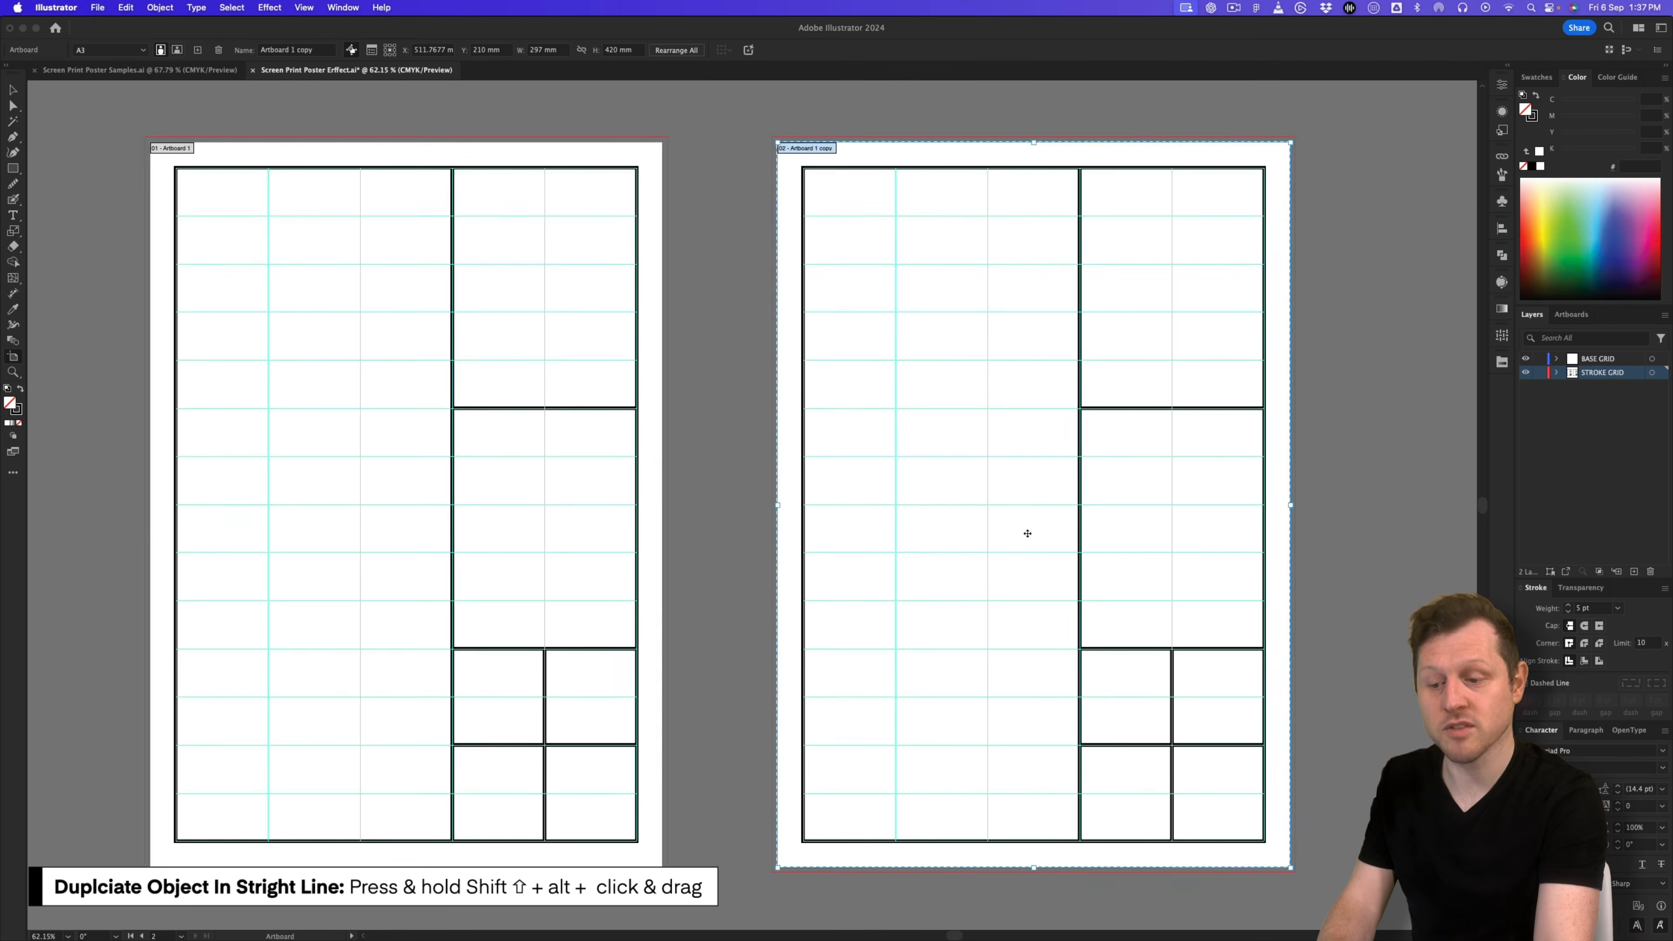
{"action": "key", "text": "Escape"}
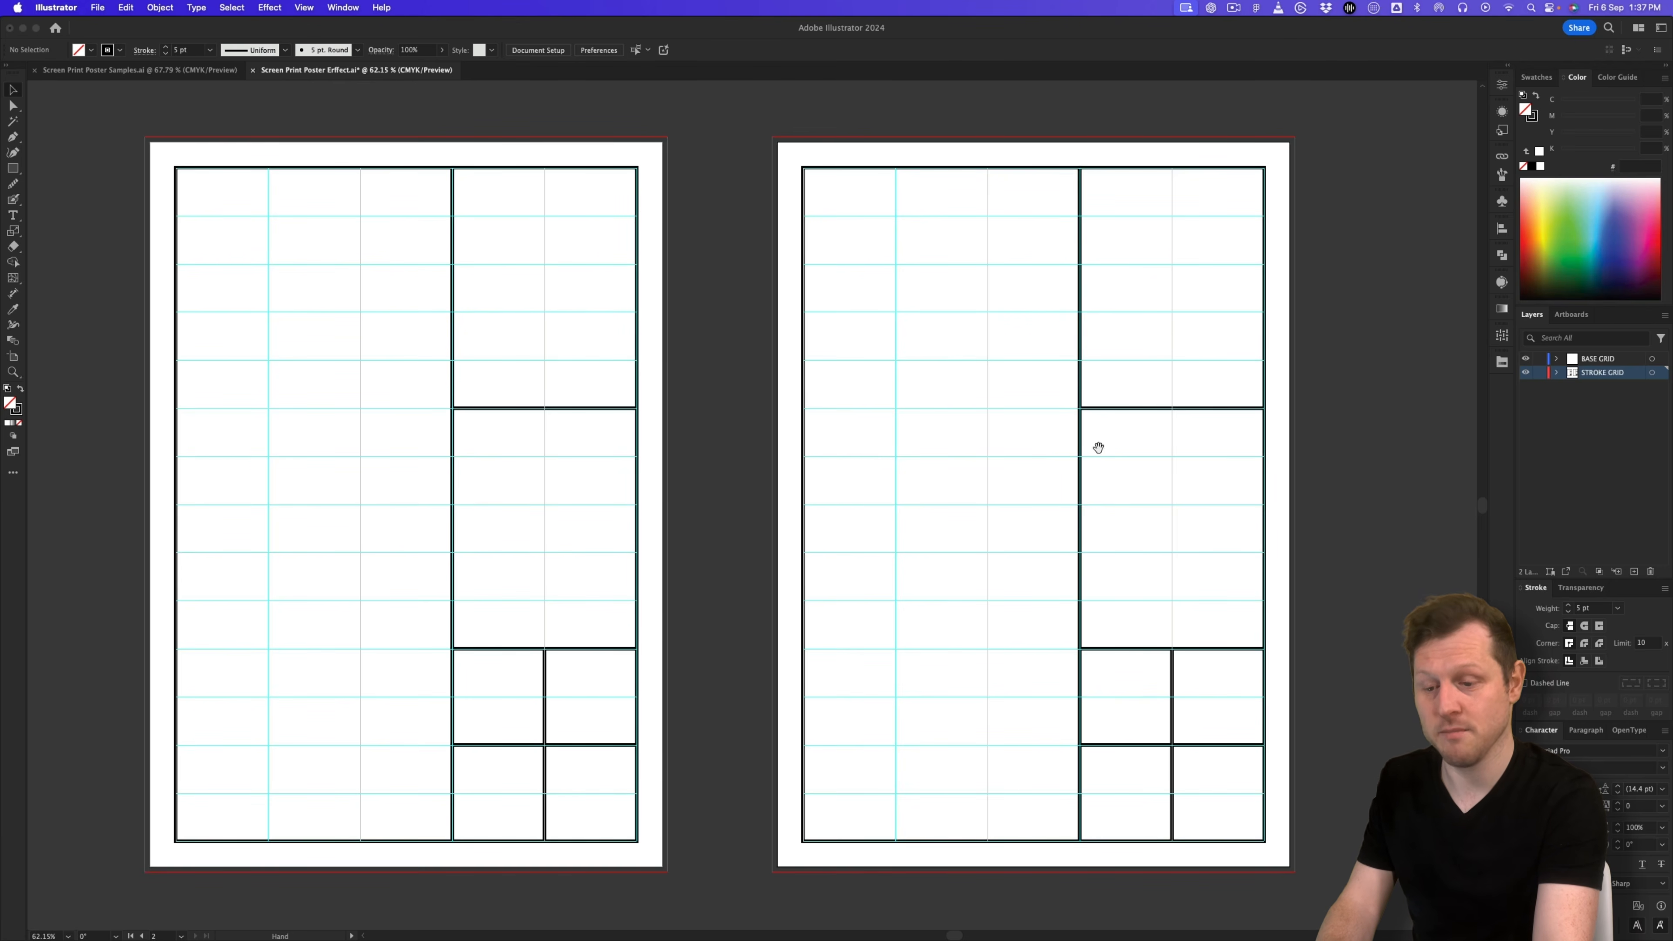
Step: Hide the guides so only the stroke grid shows on the duplicated artboard
{"action": "scroll", "coordinate": [1094, 445], "scroll_direction": "right", "scroll_amount": 5}
{"action": "scroll", "coordinate": [823, 484], "scroll_direction": "up", "scroll_amount": 3}
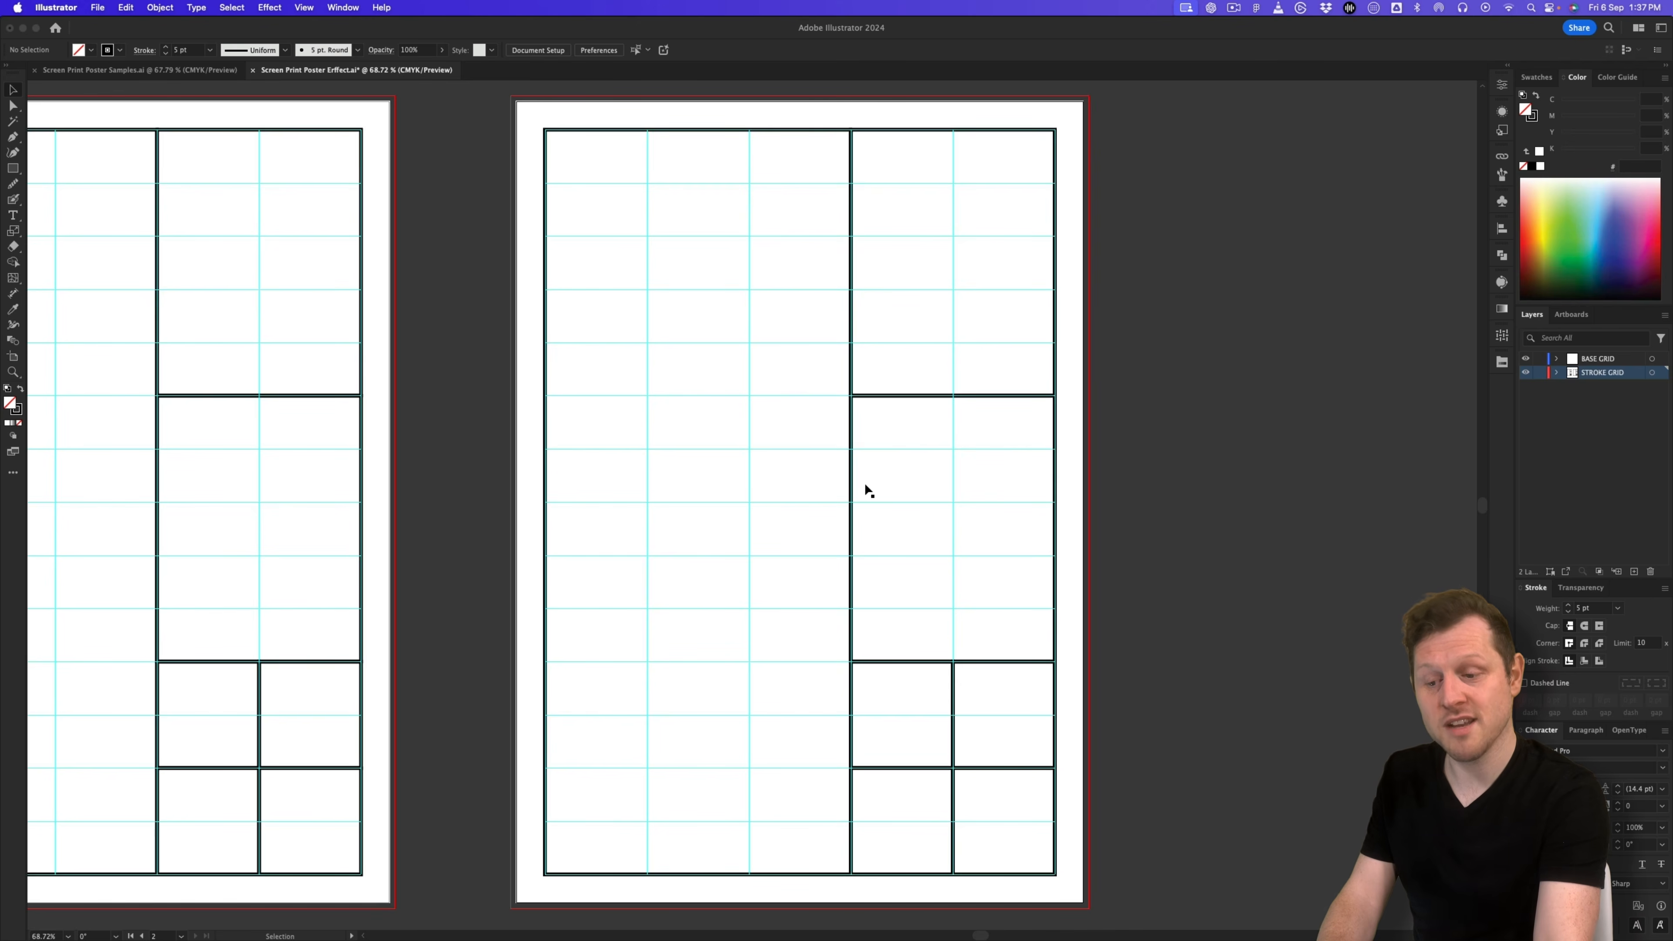
{"action": "key", "text": "super+semicolon"}
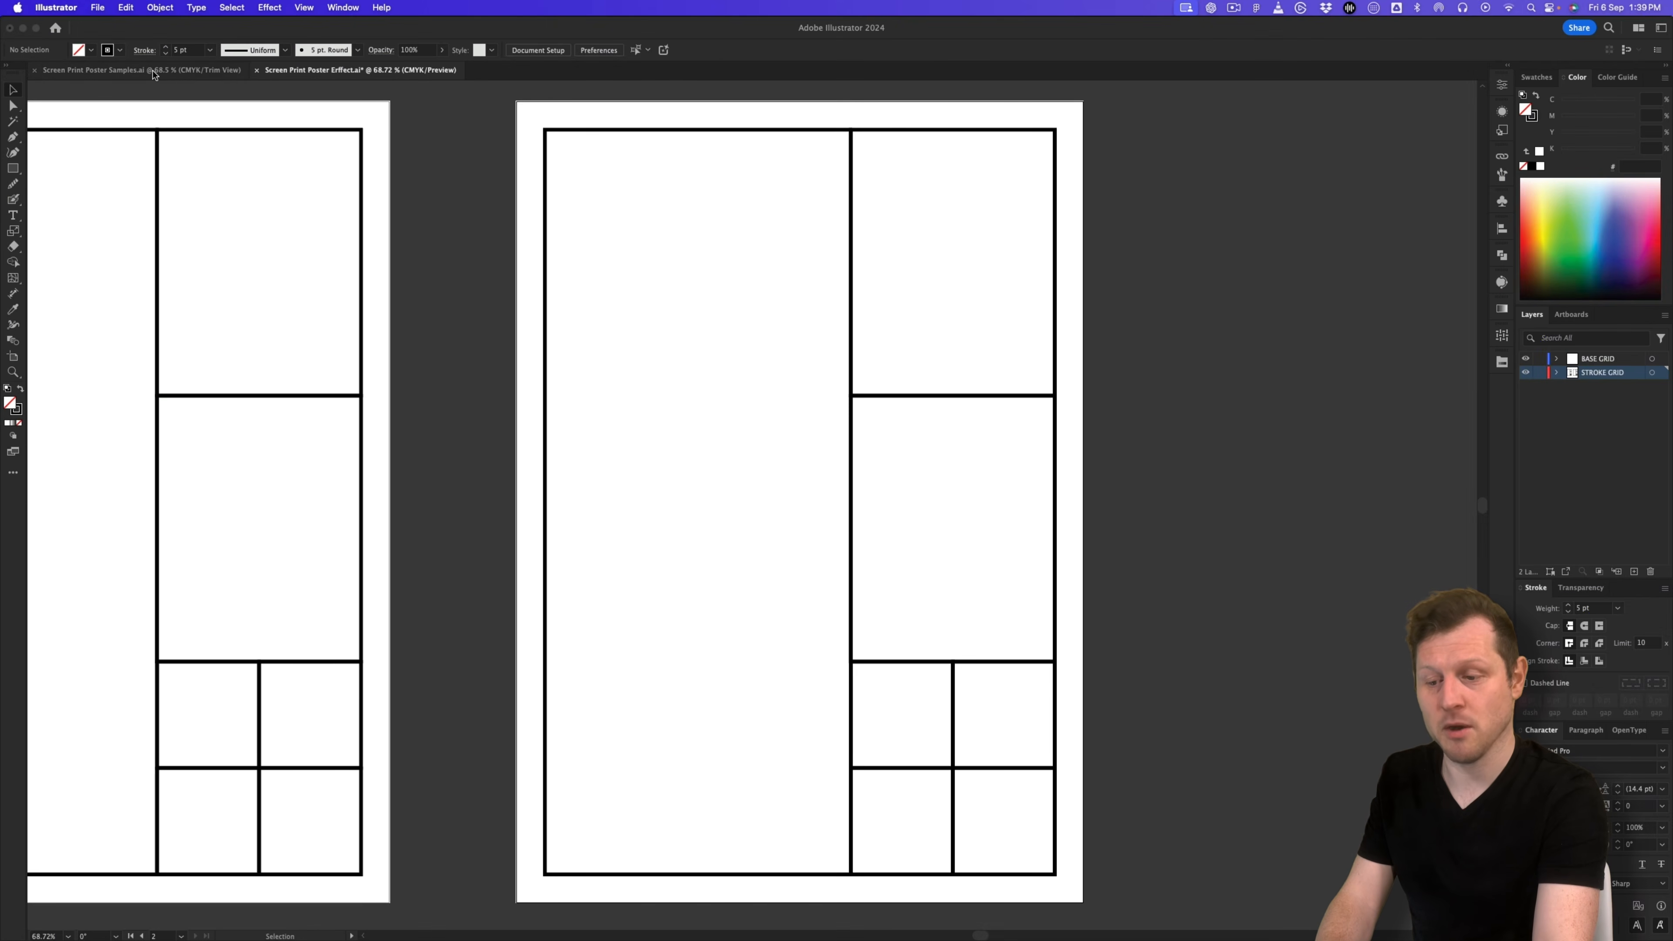
Step: Switch to the Screen Print Poster Samples document and examine the flamingo poster's type layout, image and coloured versions
{"action": "left_click", "coordinate": [153, 71]}
{"action": "key", "text": "z"}
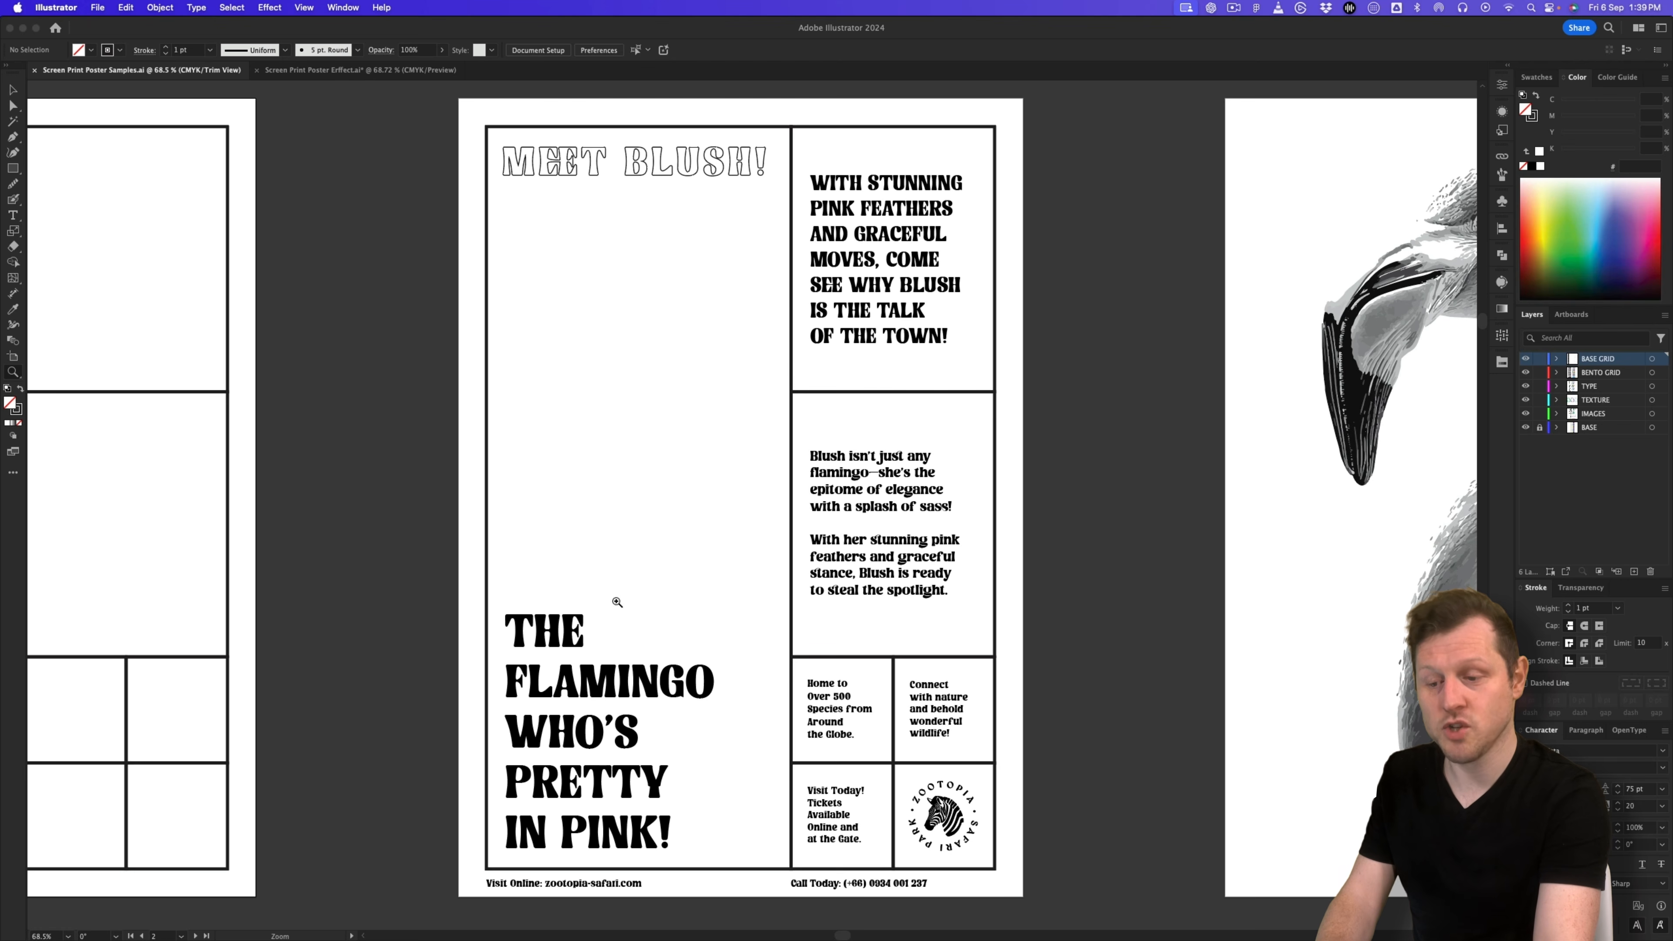
{"action": "key", "text": "v"}
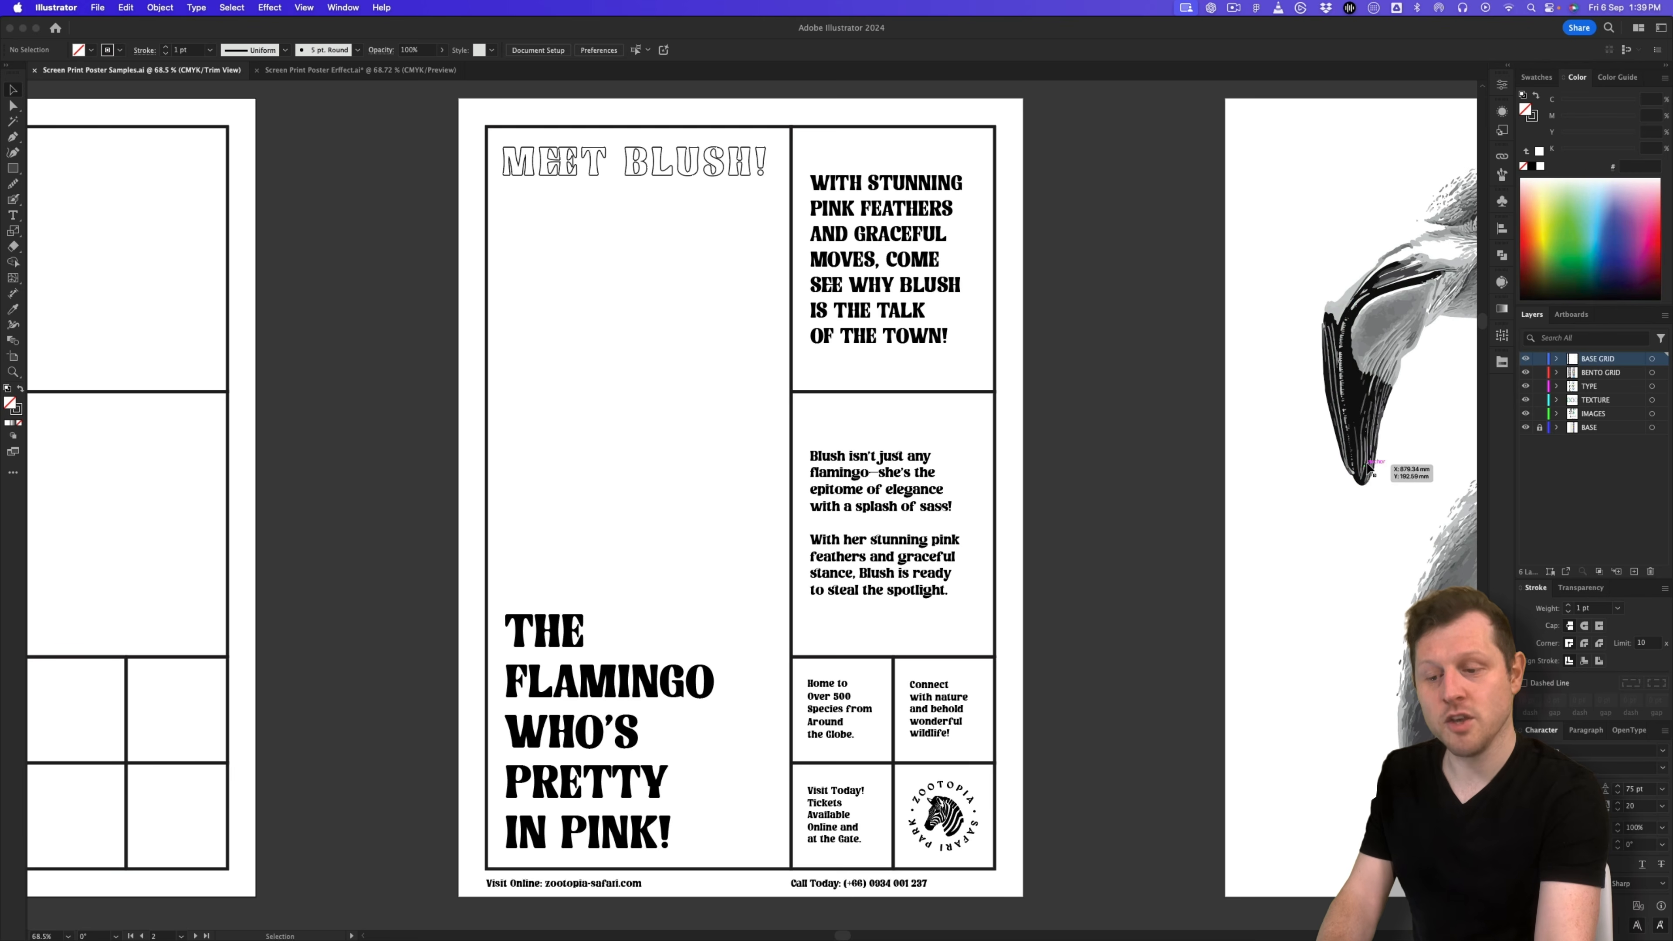
{"action": "left_click_drag", "start_coordinate": [1361, 481], "coordinate": [198, 469]}
{"action": "left_click_drag", "start_coordinate": [1009, 467], "coordinate": [679, 459]}
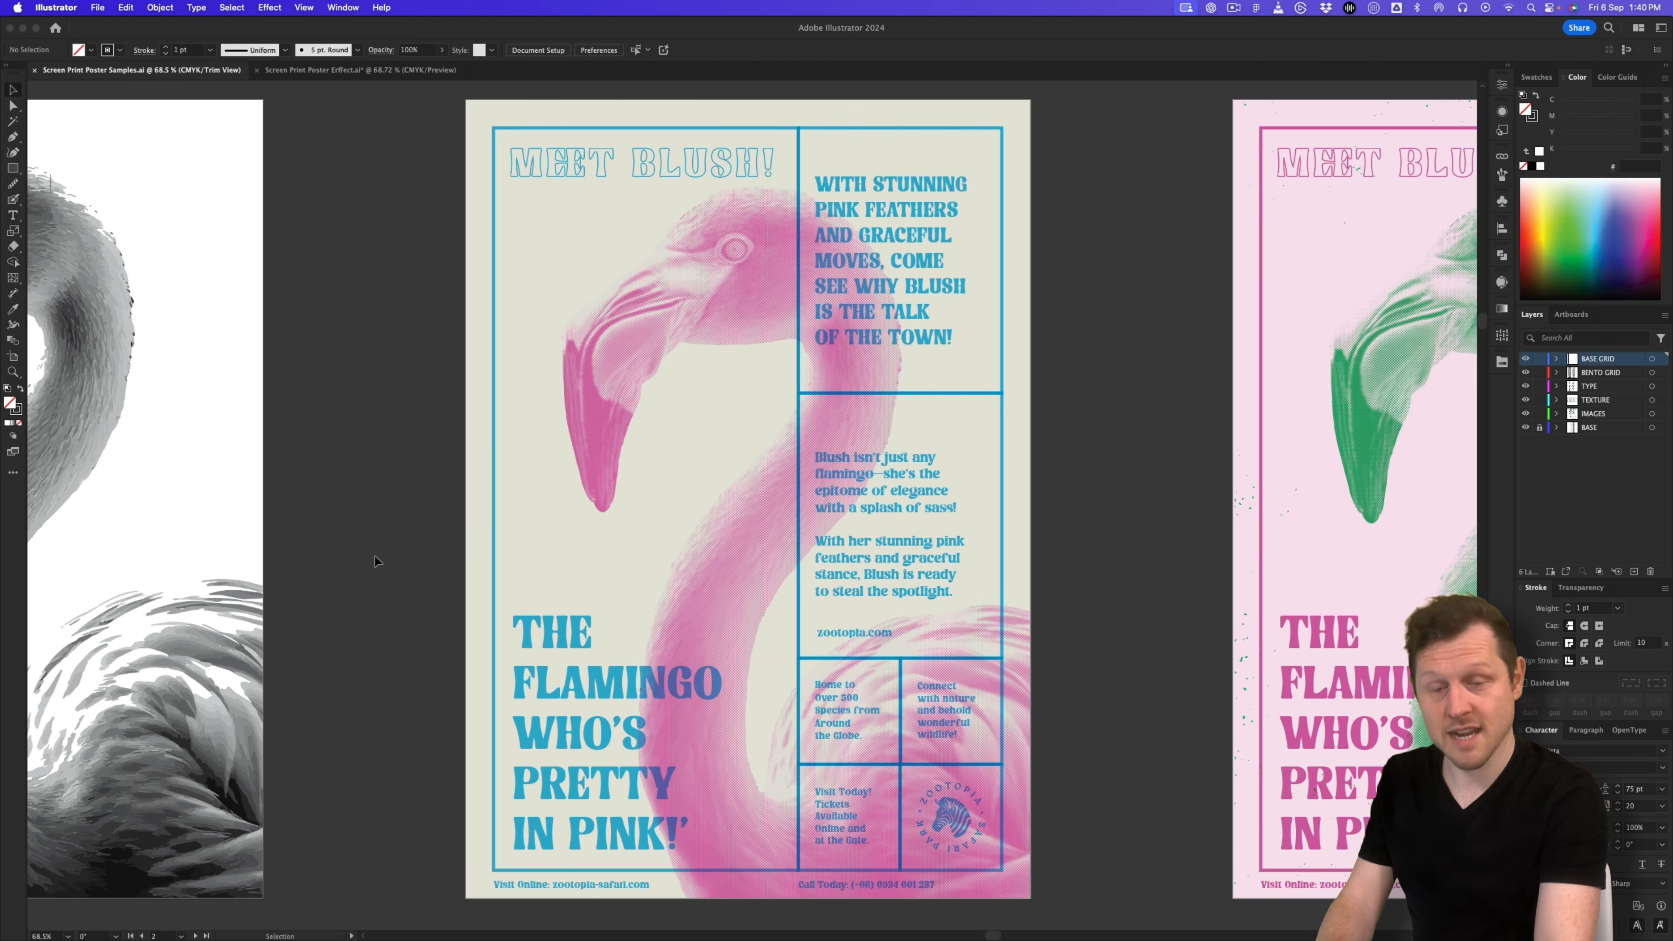
{"action": "scroll", "coordinate": [375, 557], "scroll_direction": "up", "scroll_amount": 1}
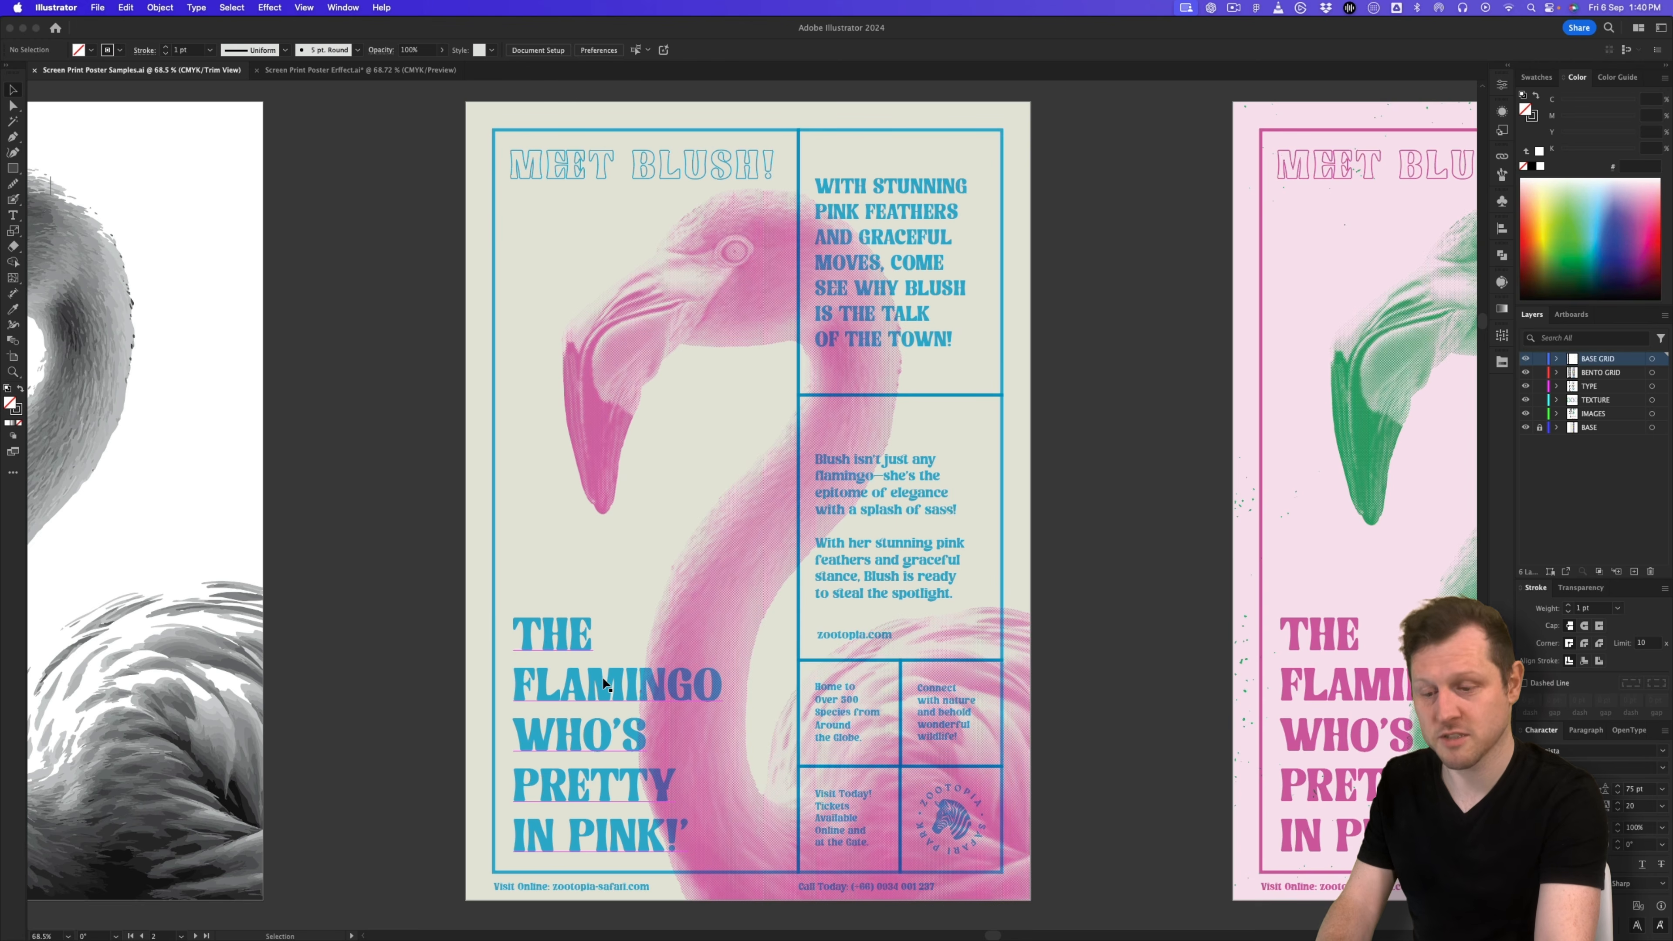
{"action": "scroll", "coordinate": [609, 575], "scroll_direction": "left", "scroll_amount": 20}
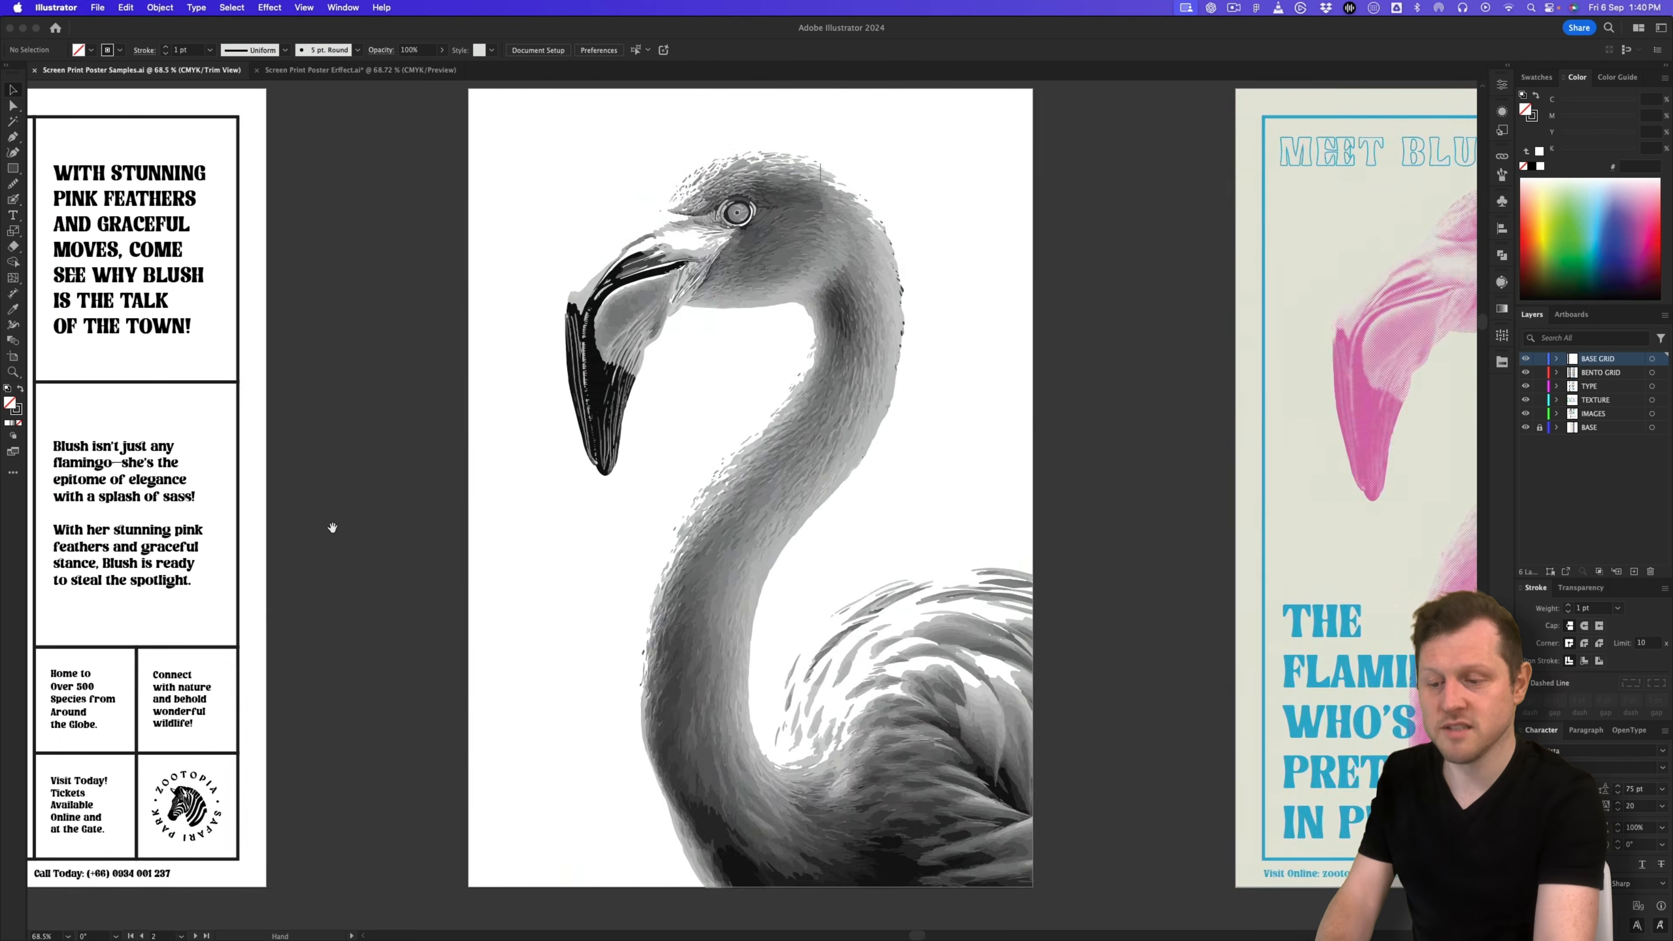
Step: Return to the Screen Print Poster Effect document and create a new layer named TYPE
{"action": "left_click", "coordinate": [295, 69]}
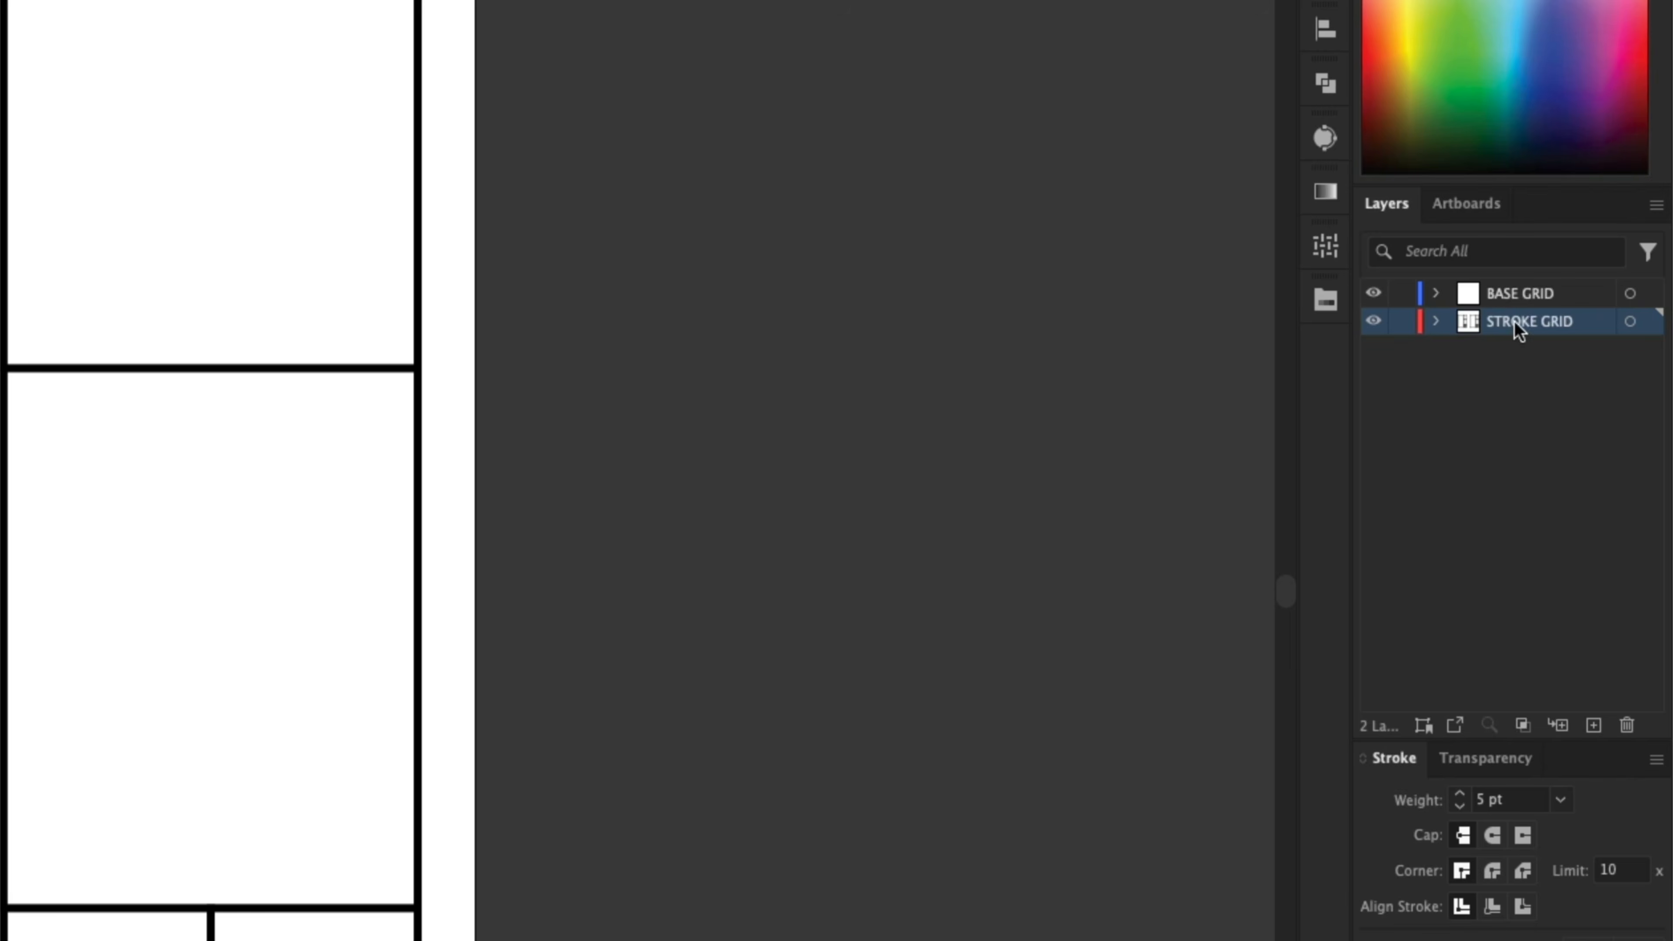
{"action": "left_click", "coordinate": [1595, 725]}
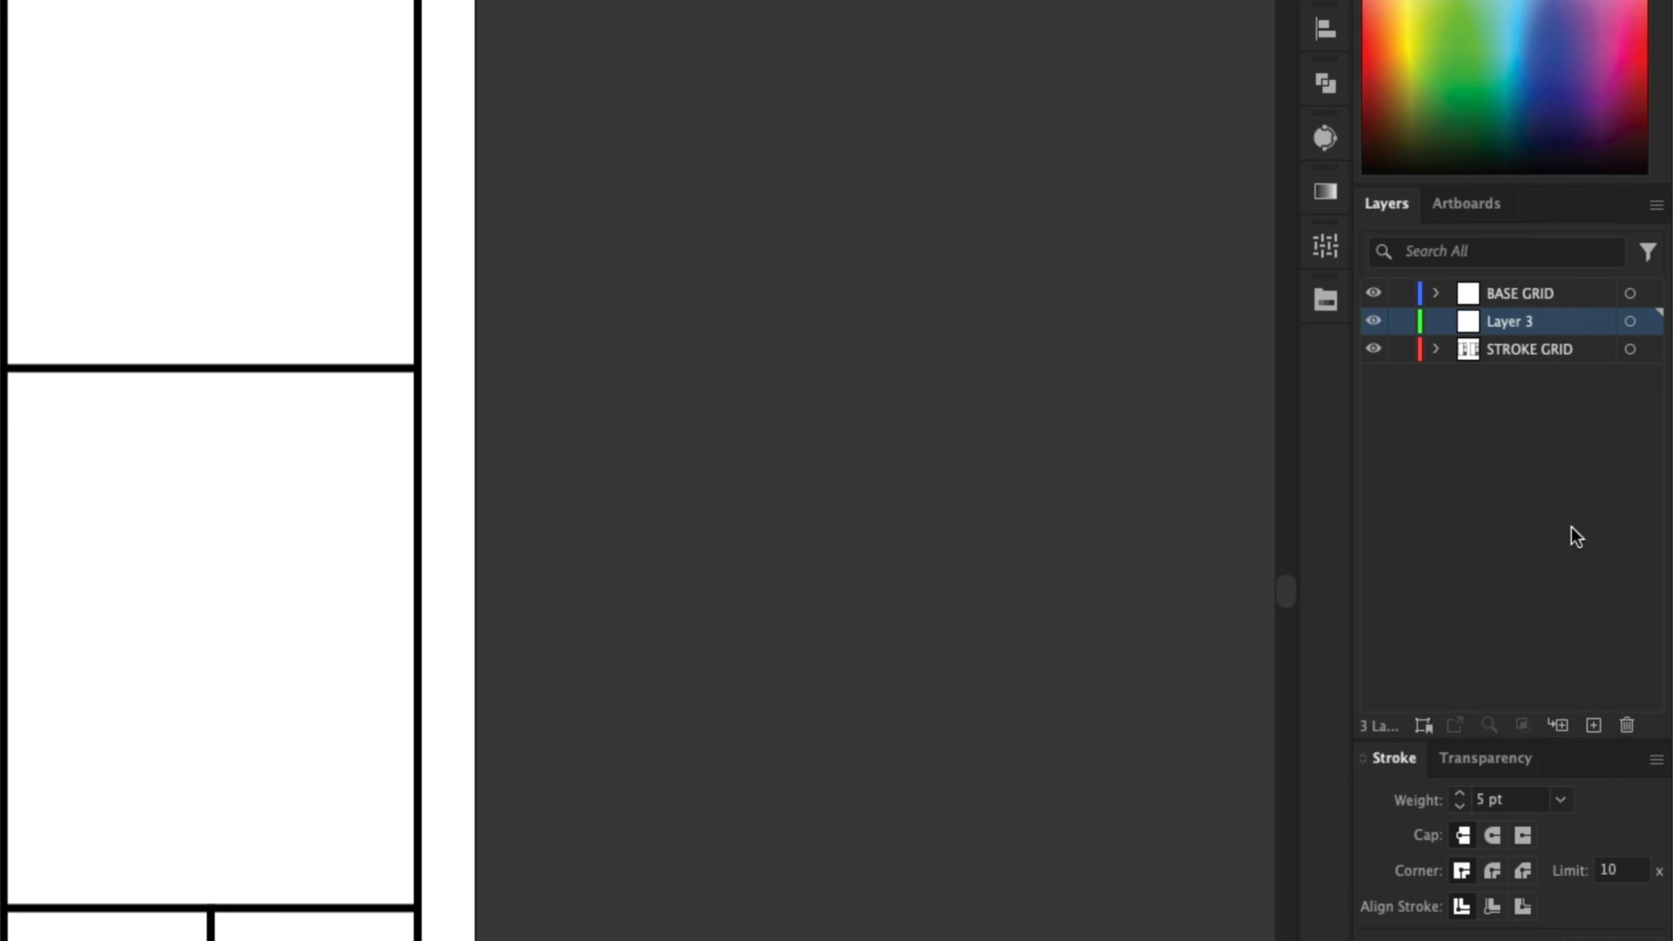
{"action": "double_click", "coordinate": [1511, 322]}
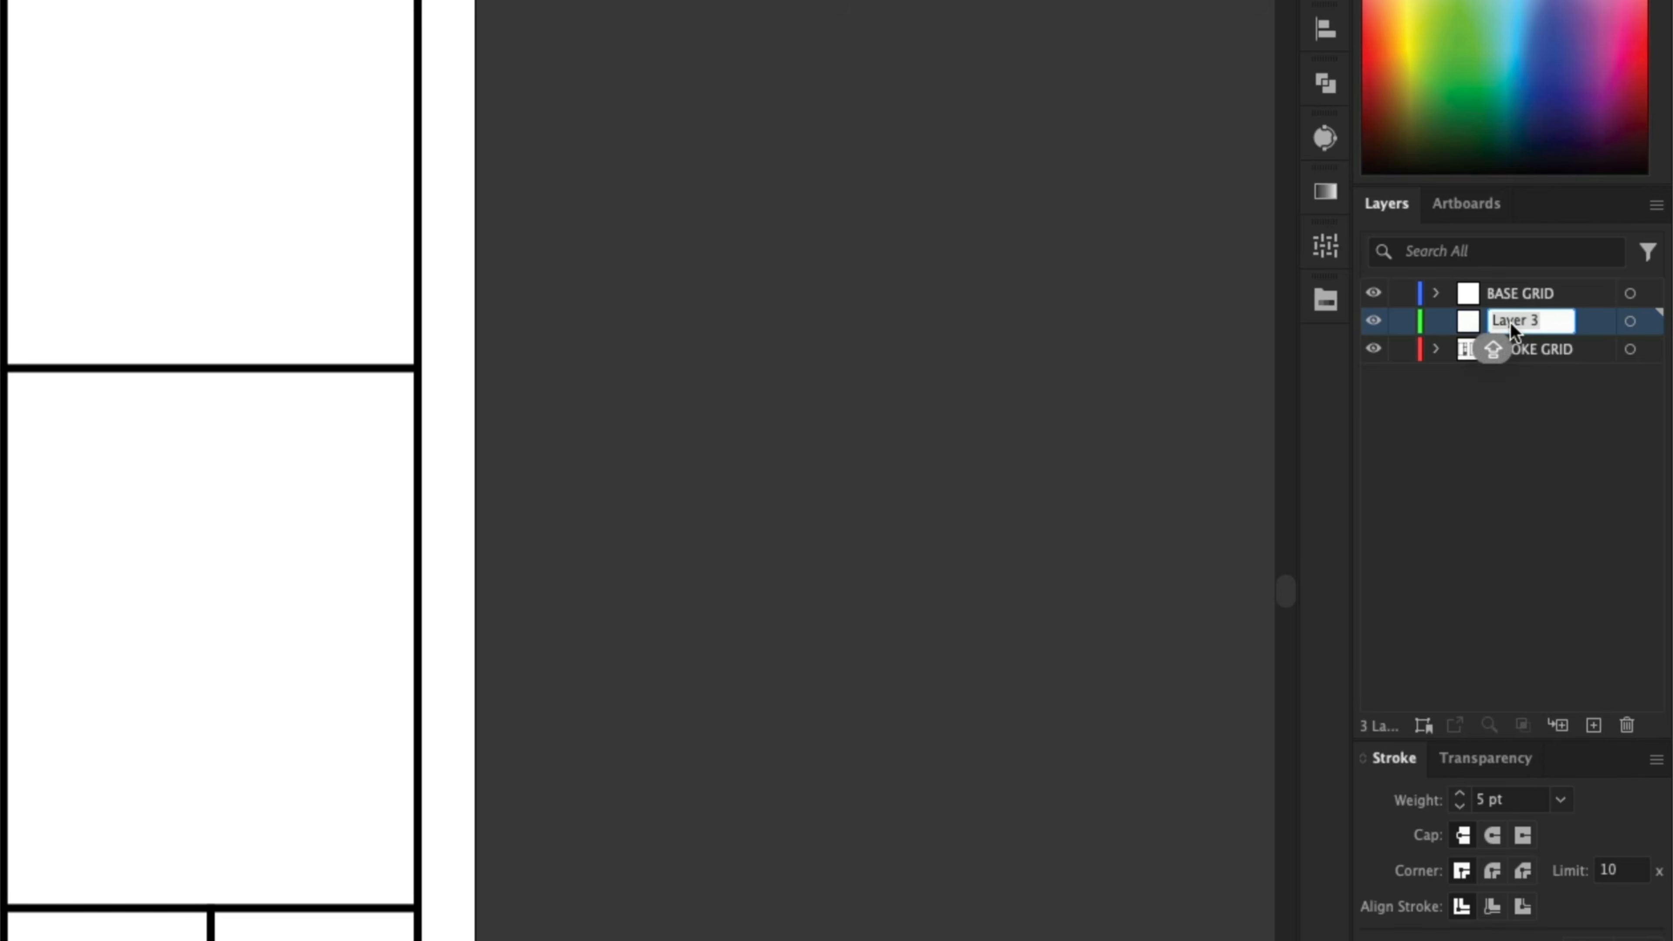
{"action": "type", "text": "TYPE"}
{"action": "key", "text": "Return"}
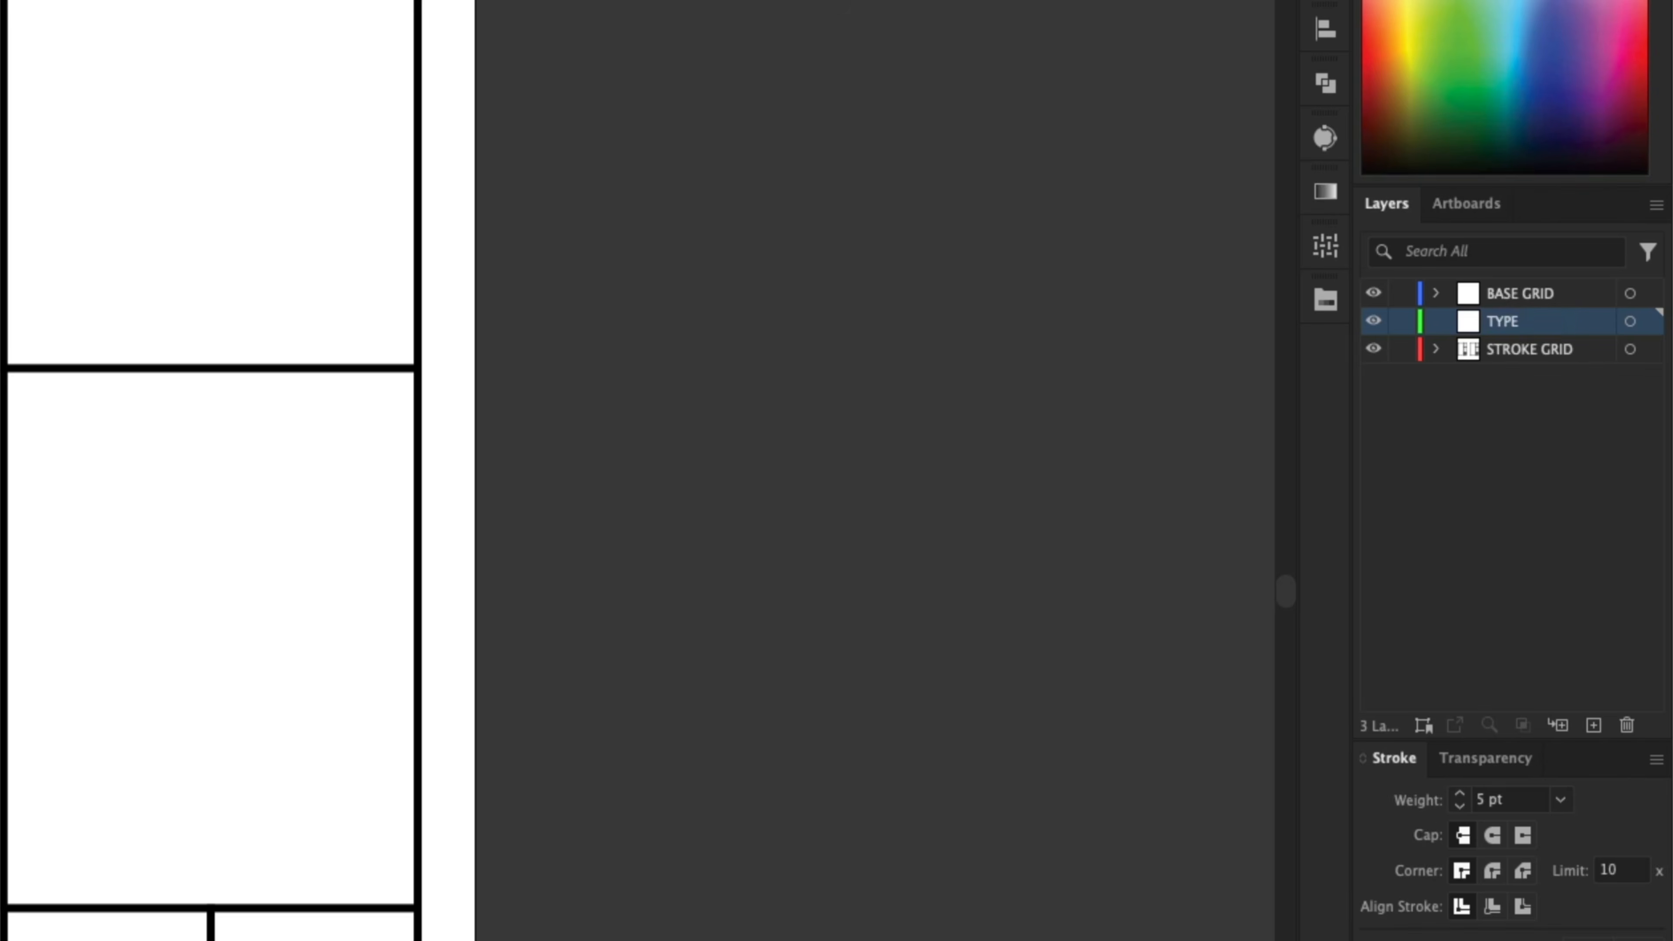
Step: Move the TYPE layer below STROKE GRID and lock the STROKE GRID and BASE GRID layers
{"action": "left_click_drag", "start_coordinate": [1505, 328], "coordinate": [1501, 356]}
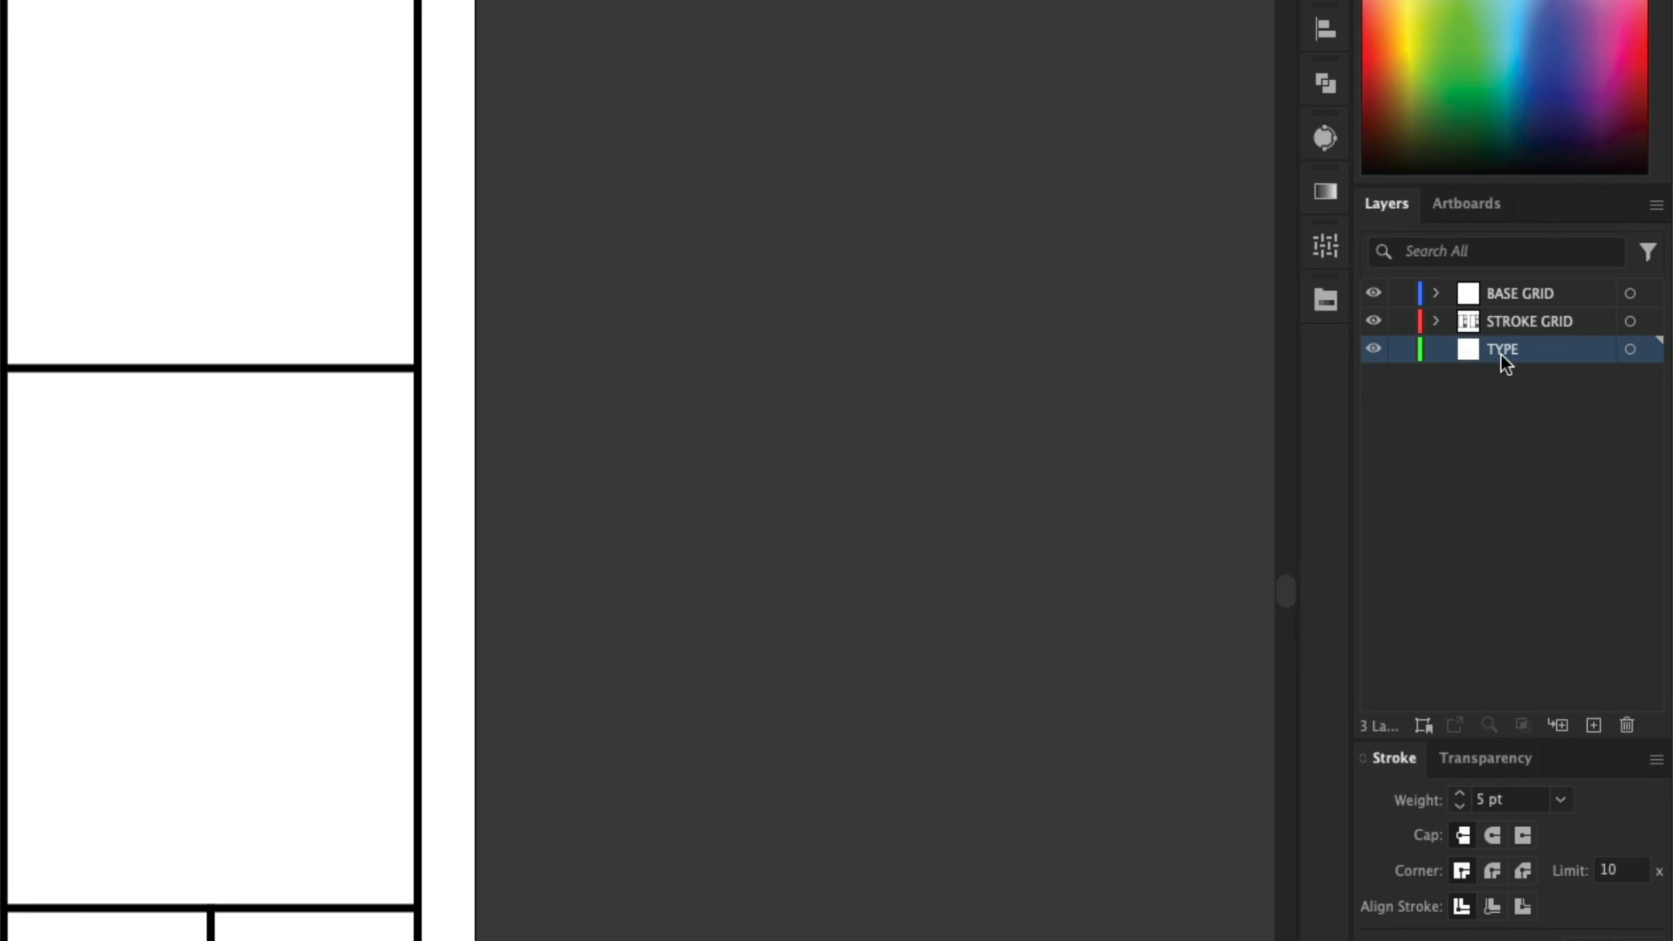
{"action": "left_click", "coordinate": [1401, 322]}
{"action": "left_click", "coordinate": [1402, 294]}
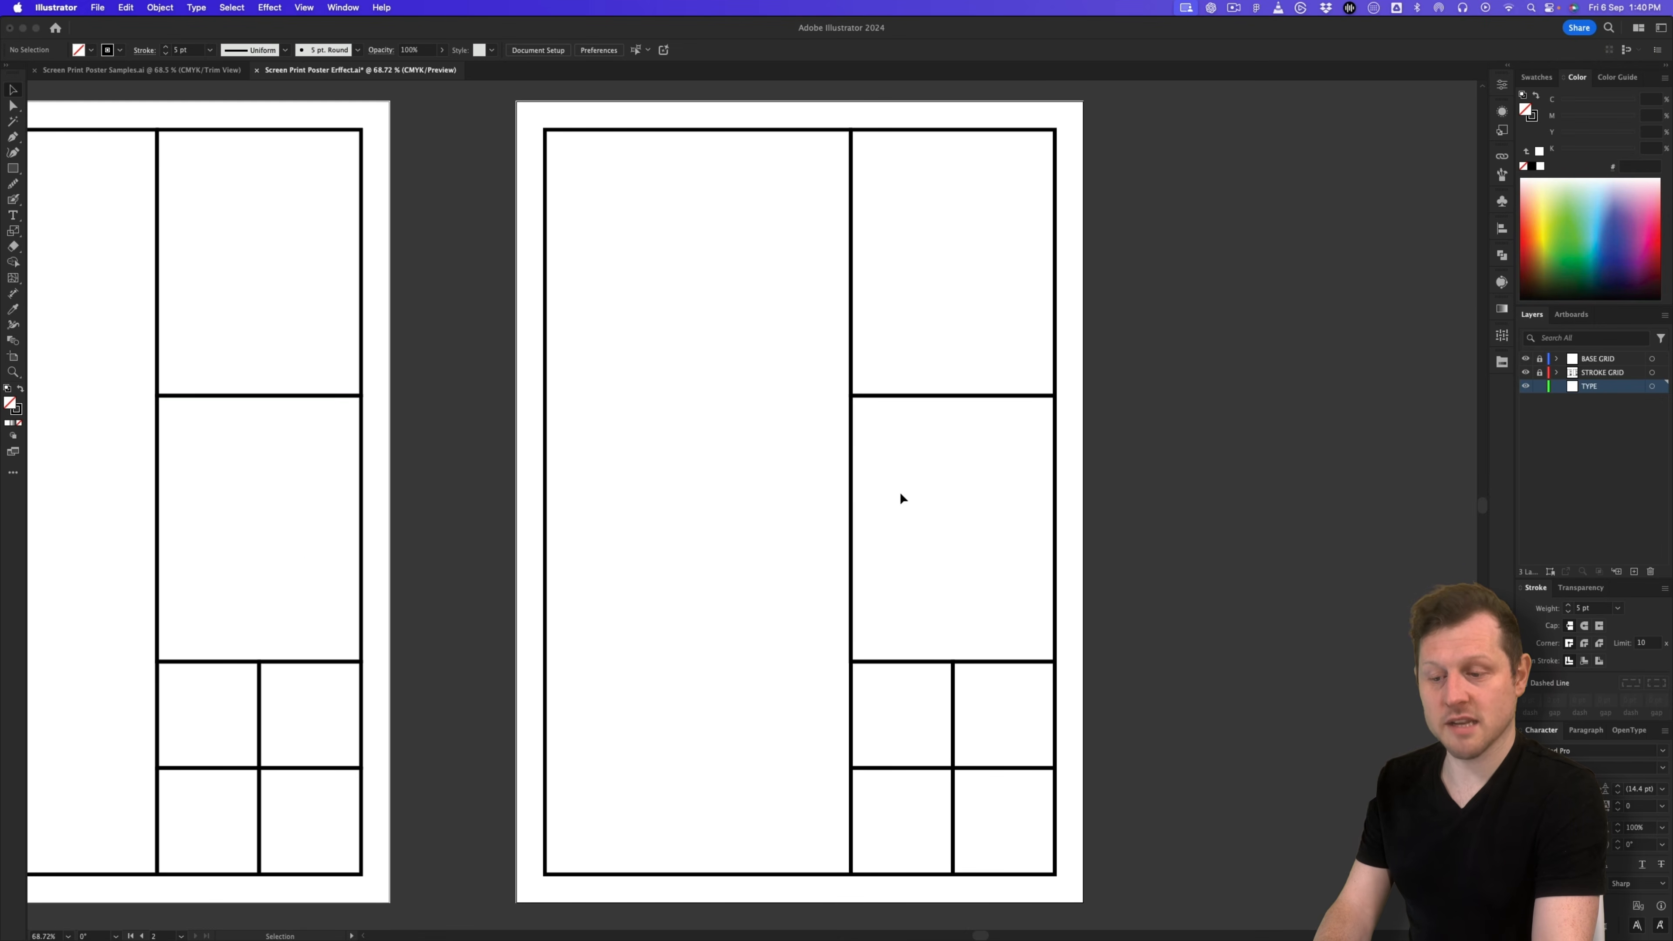
Step: Draw an area text frame about 140 × 52 mm at the top of the large cell on the duplicated artboard
{"action": "left_click", "coordinate": [14, 216]}
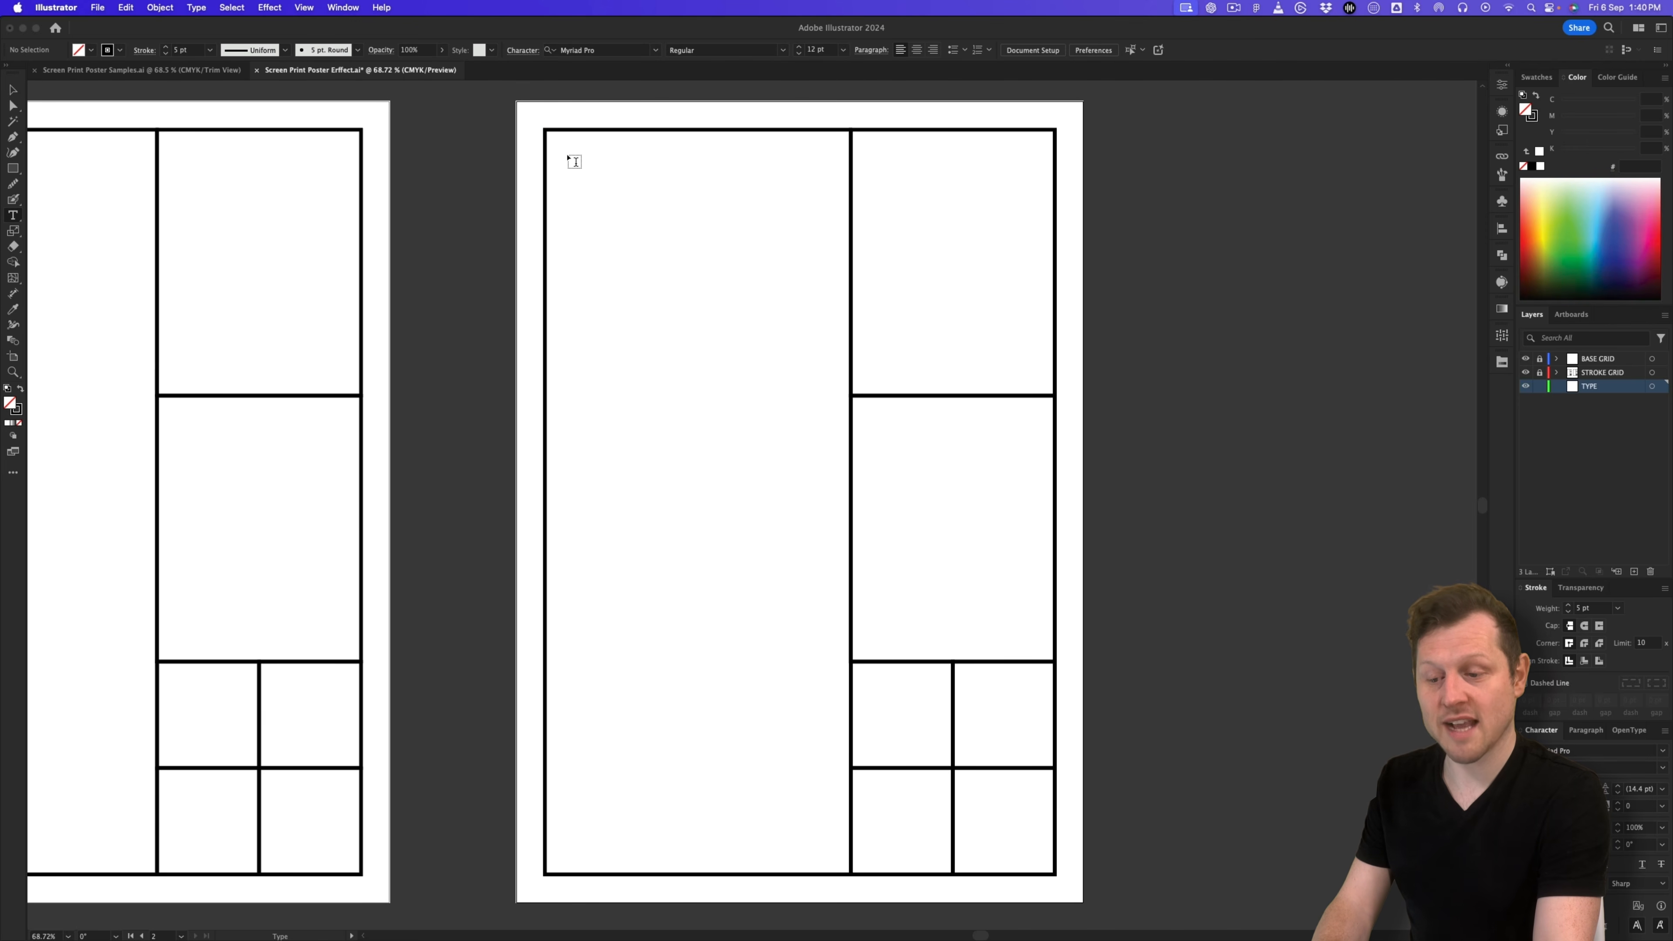
{"action": "left_click_drag", "start_coordinate": [563, 154], "coordinate": [831, 251]}
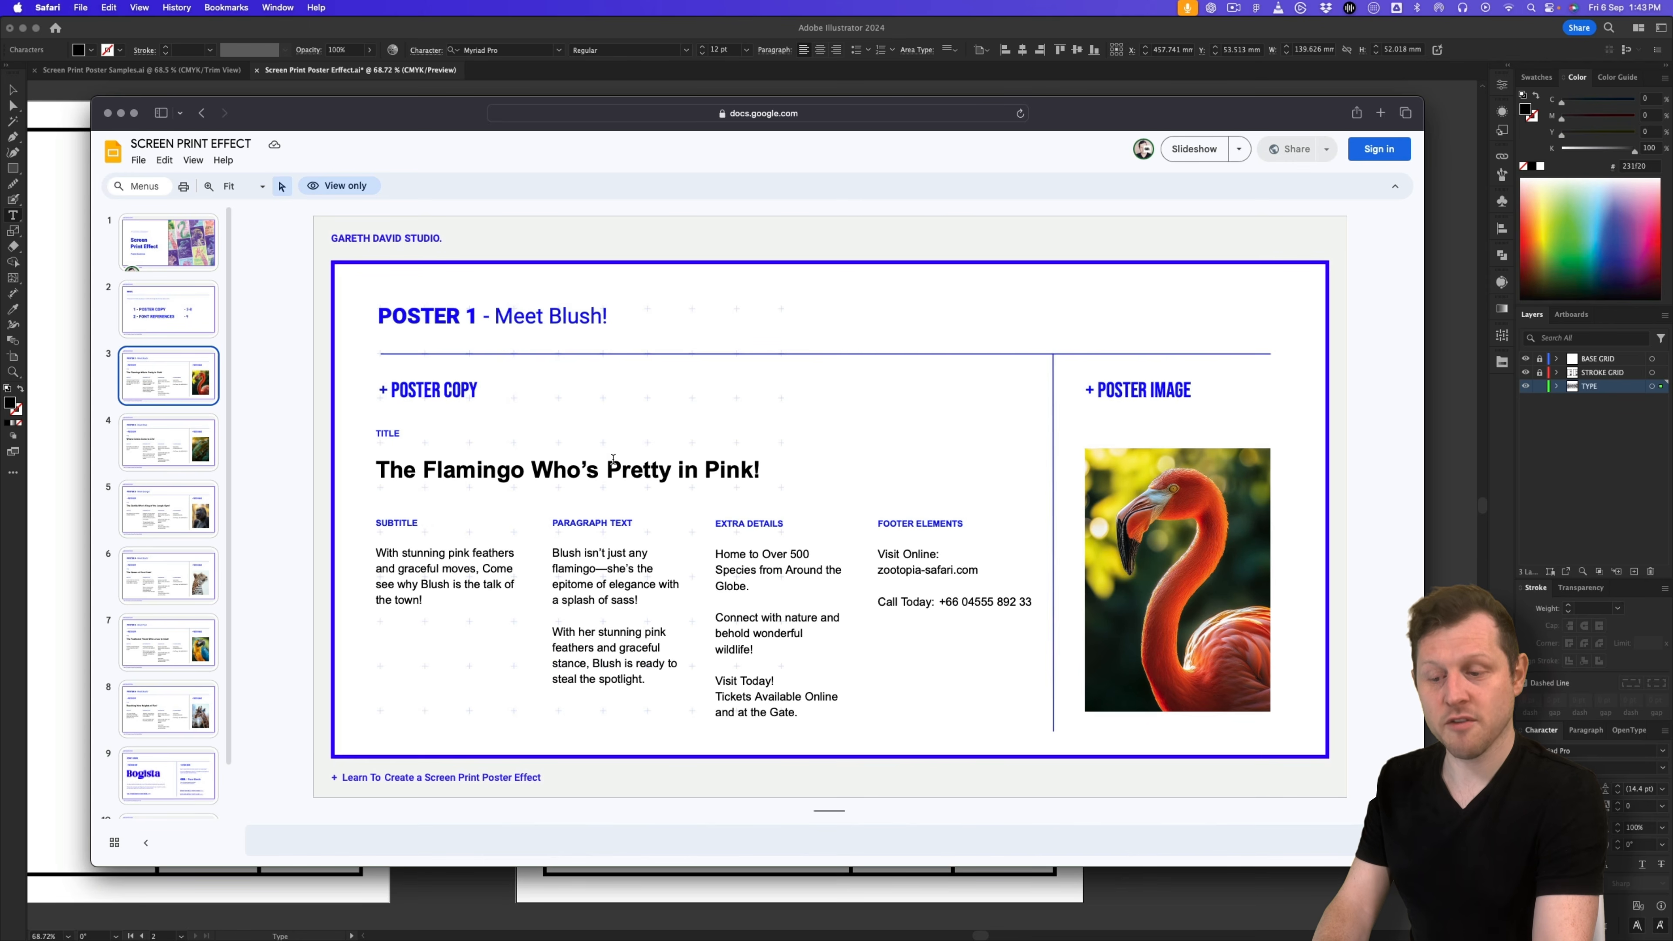
Step: Copy the title "The Flamingo Who's Pretty in Pink!" from the Google Slides deck in Safari and paste it over the frame's placeholder text
{"action": "double_click", "coordinate": [587, 465]}
{"action": "left_click_drag", "start_coordinate": [761, 463], "coordinate": [378, 461]}
{"action": "key", "text": "super+c"}
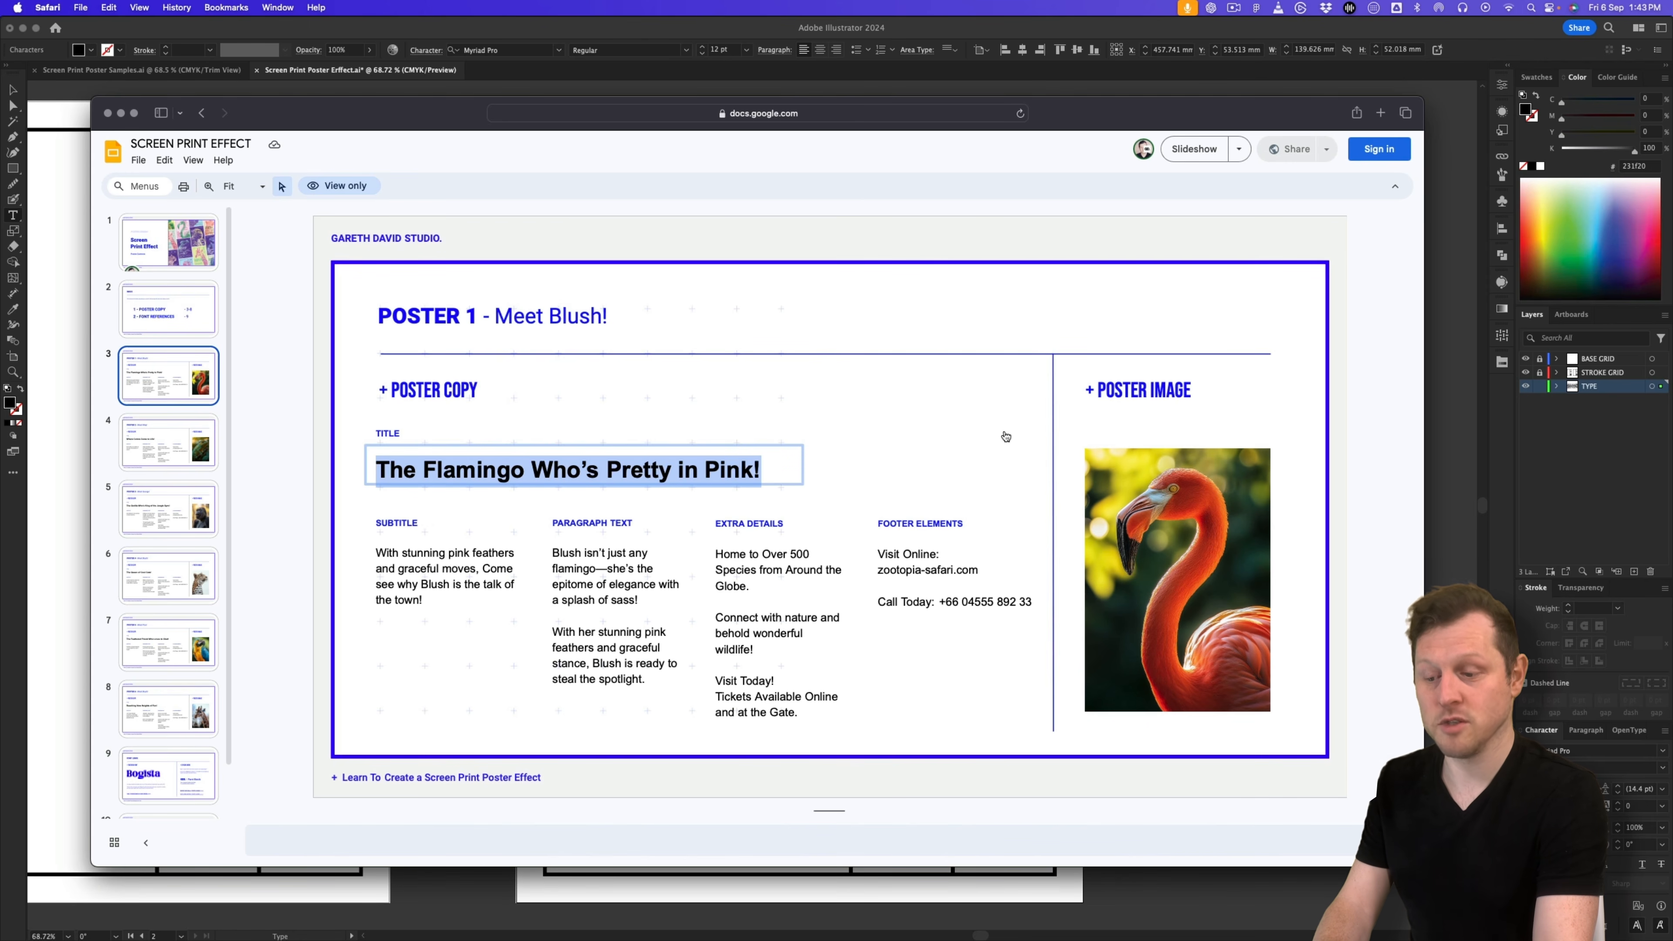
{"action": "key", "text": "super+Tab"}
{"action": "left_click", "coordinate": [716, 187]}
{"action": "key", "text": "super+a"}
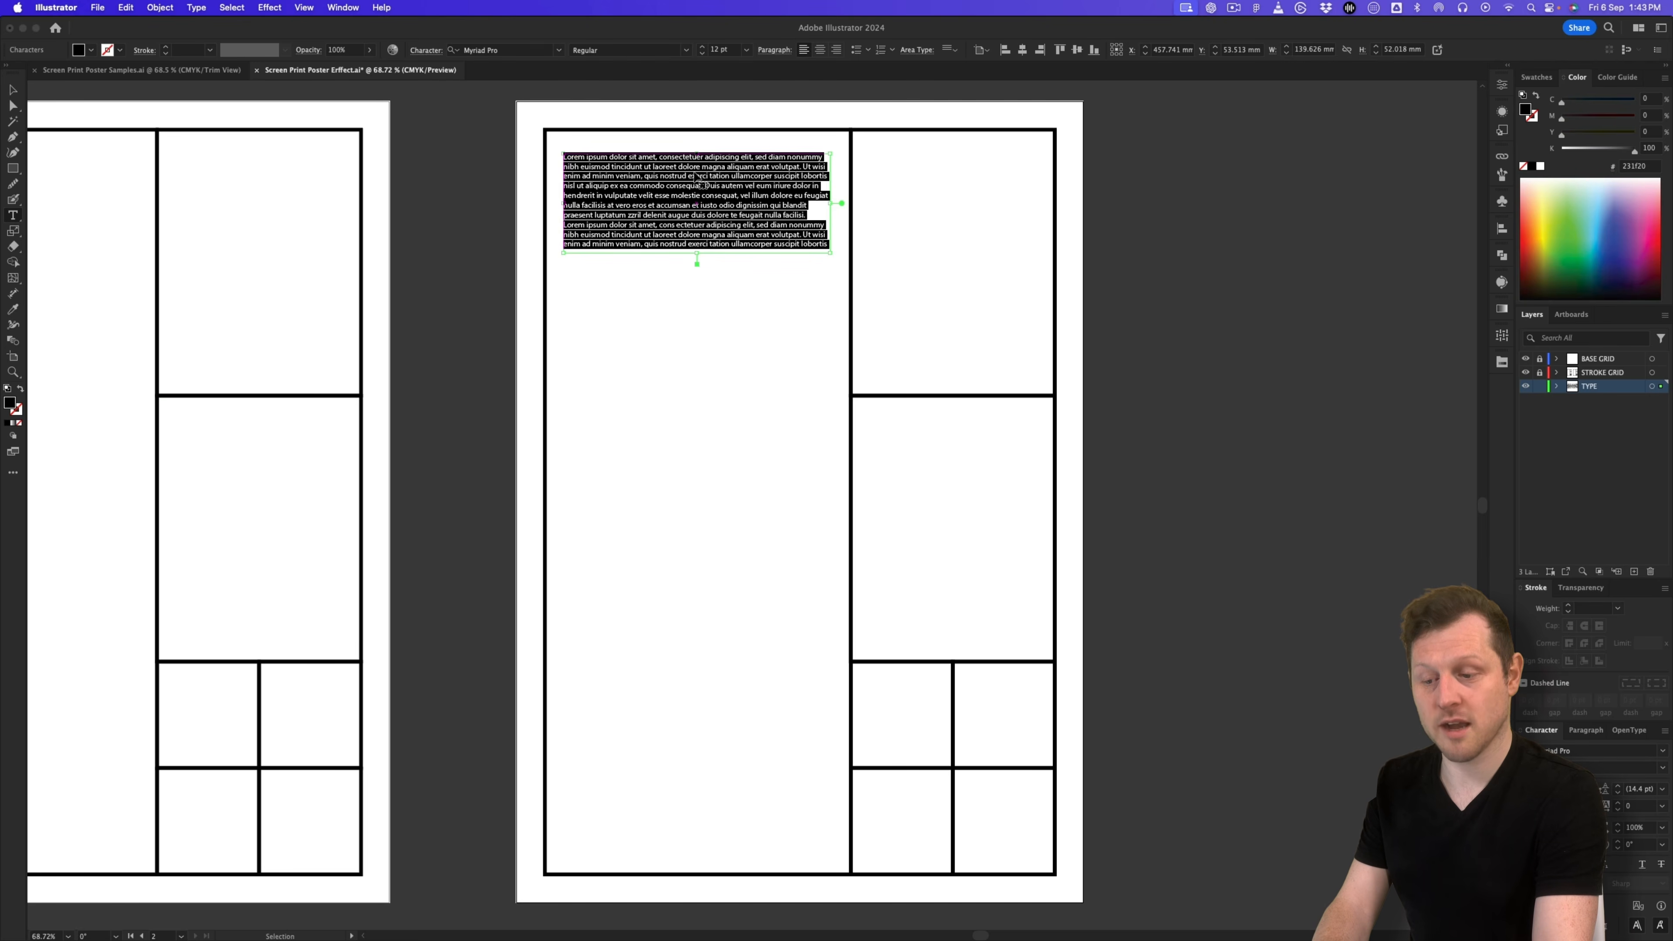
{"action": "key", "text": "super+v"}
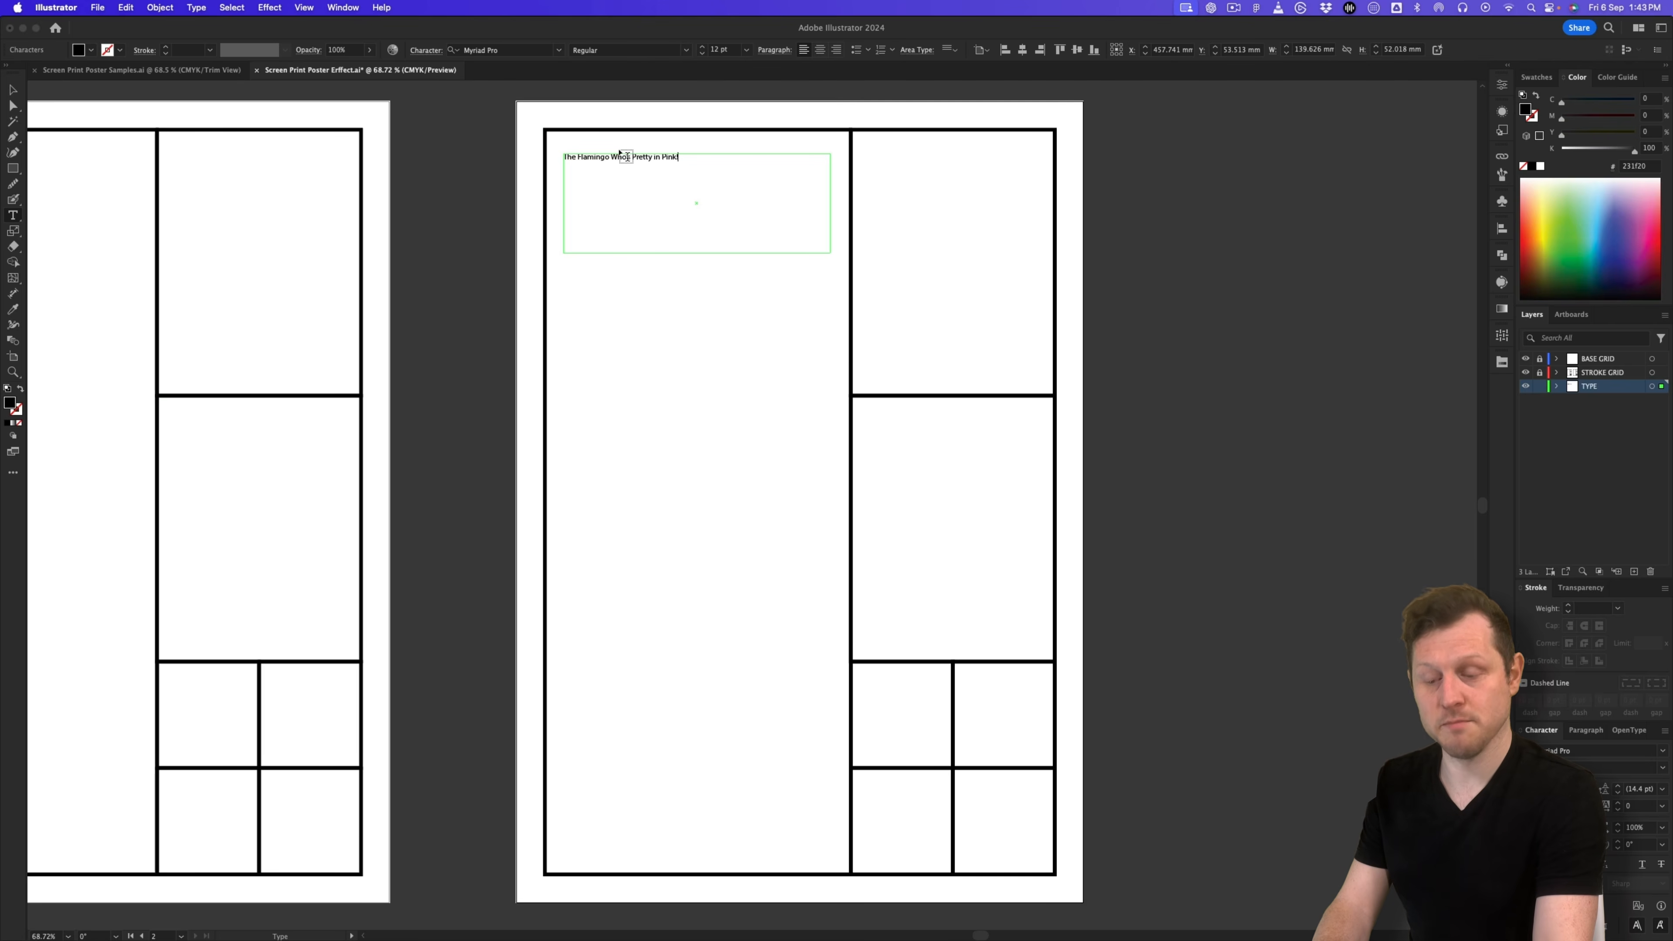
{"action": "type", "text": "!"}
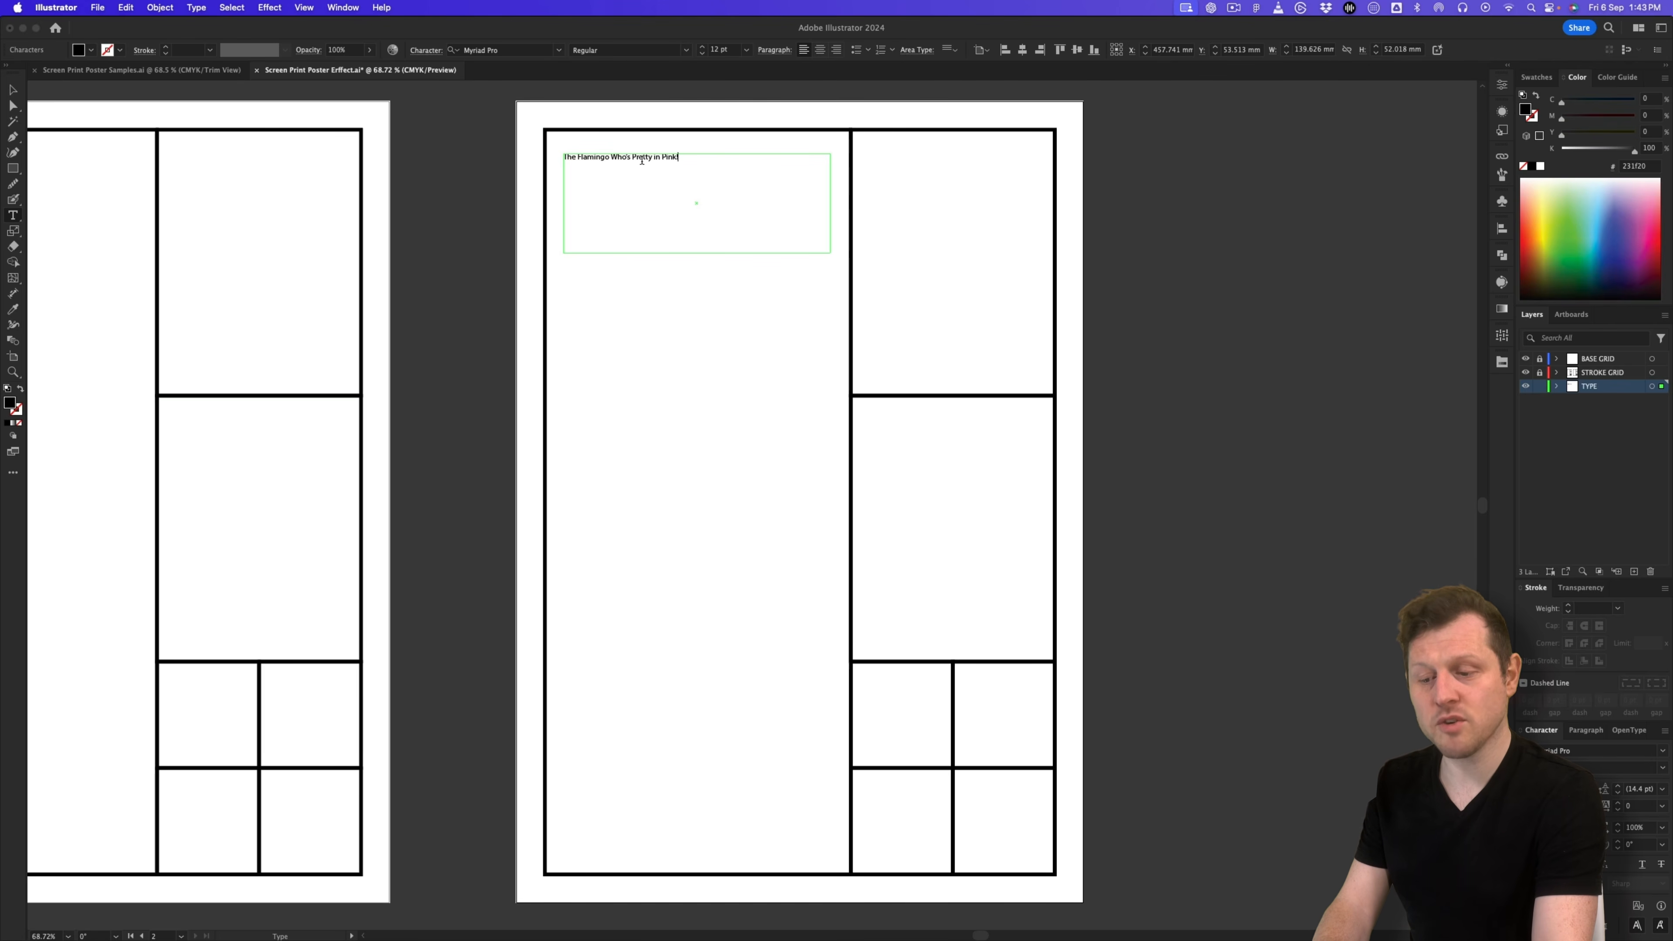
Step: Set the whole poster title to a font size of 70 pt
{"action": "key", "text": "super+a"}
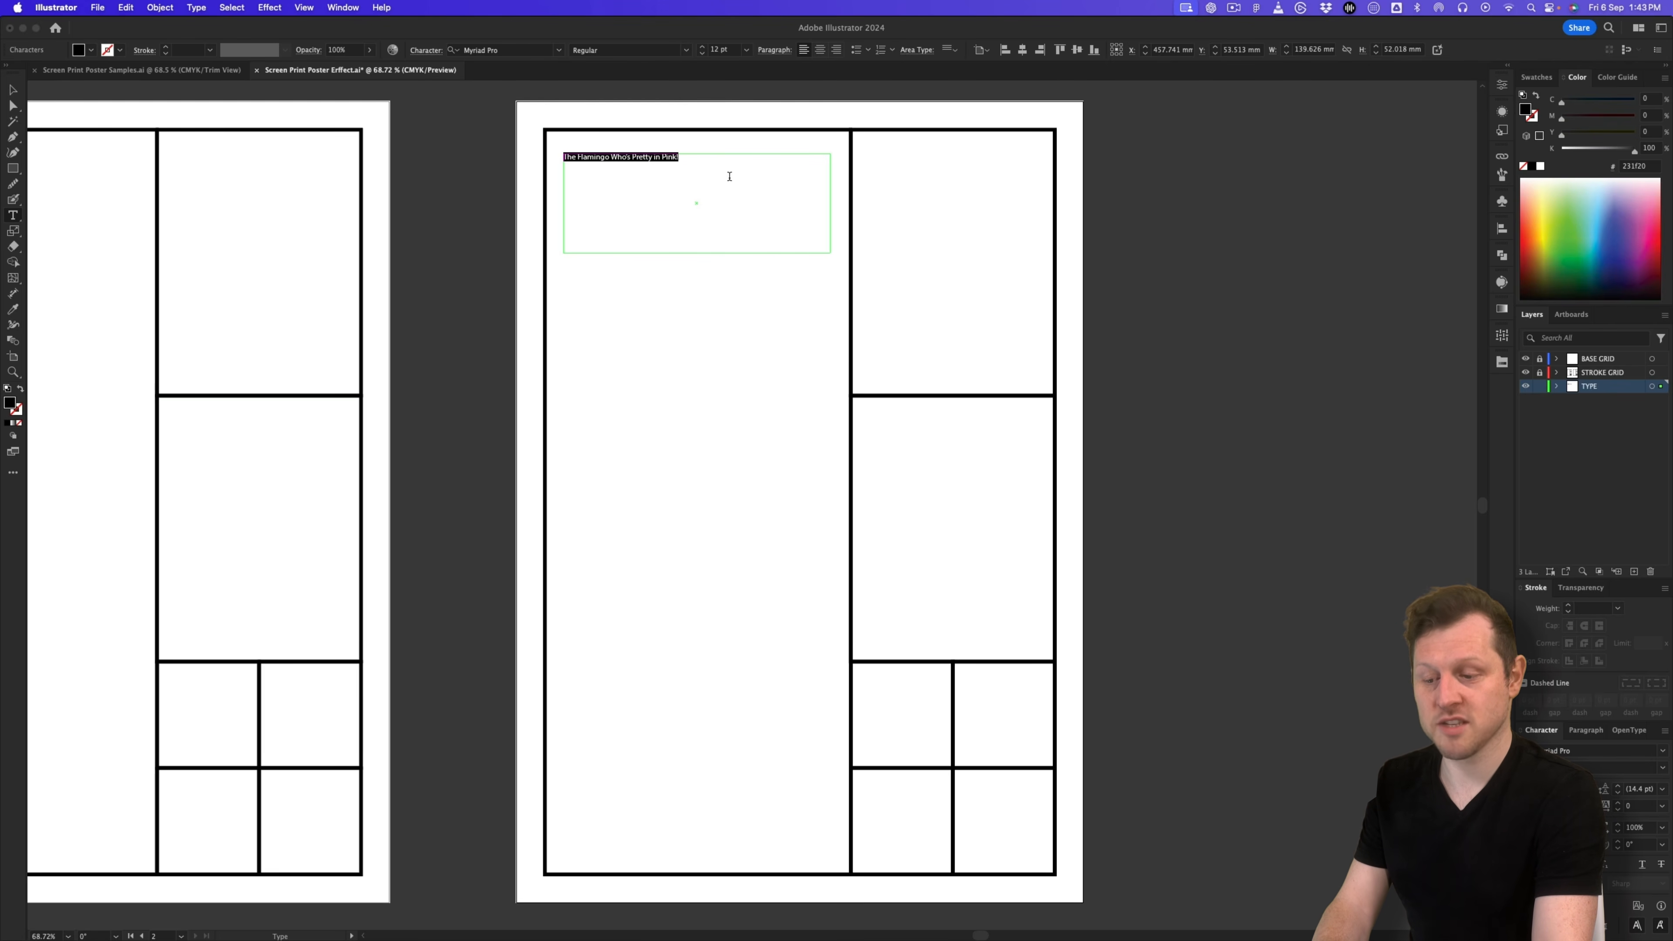
{"action": "left_click", "coordinate": [717, 52]}
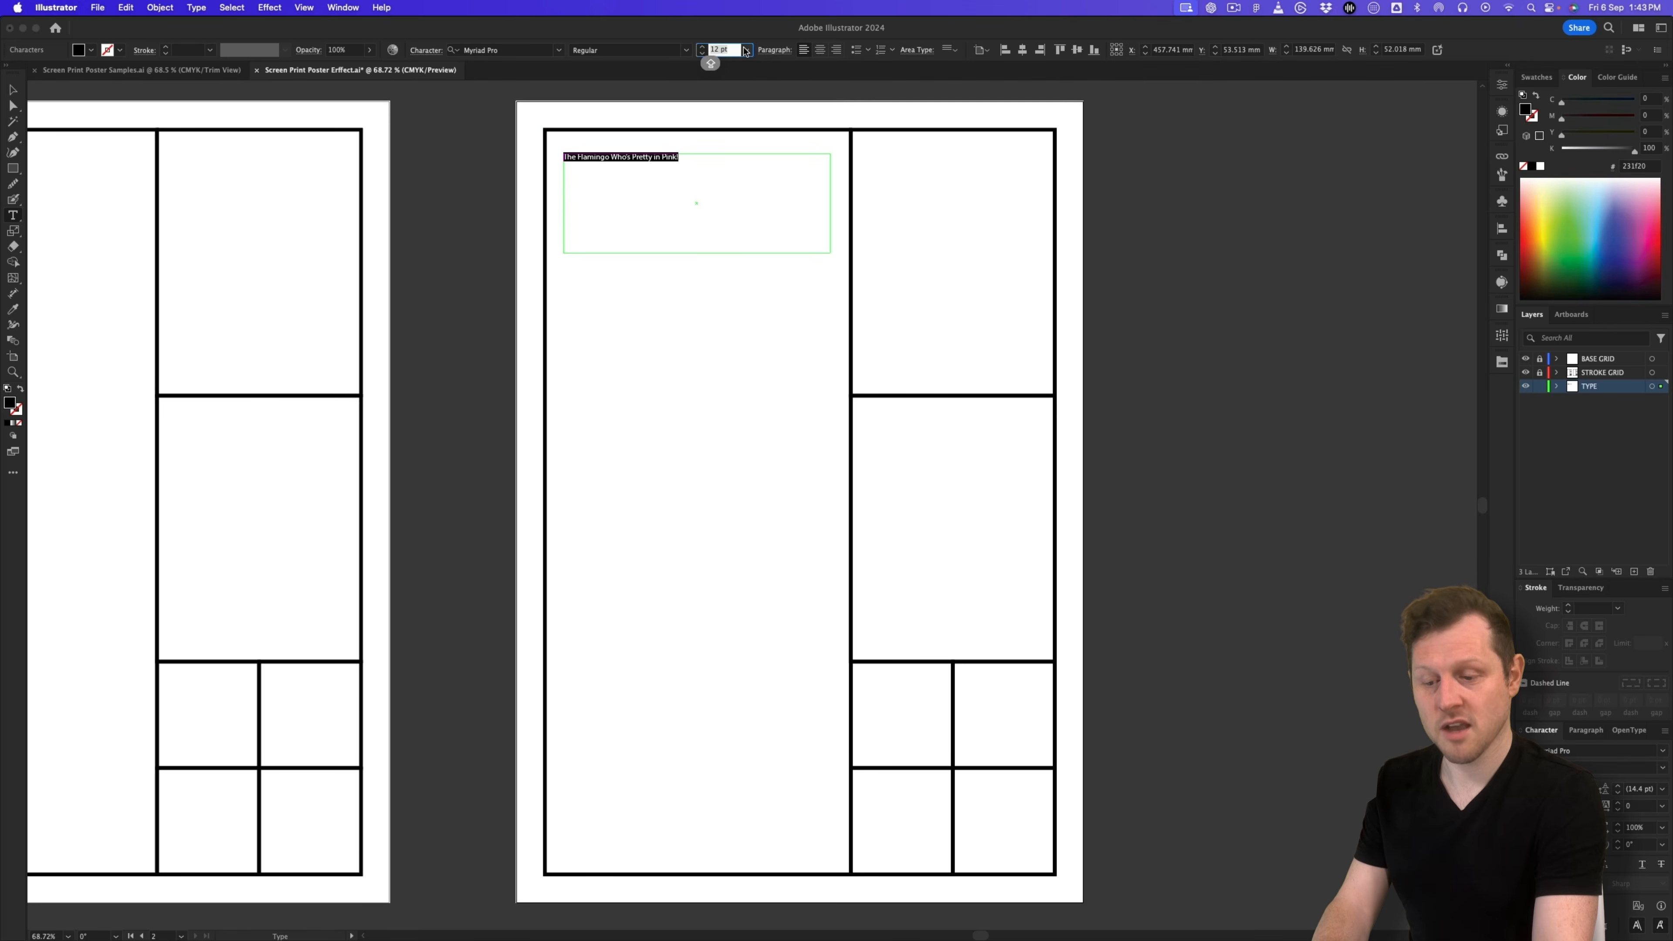
{"action": "type", "text": "70"}
{"action": "key", "text": "Return"}
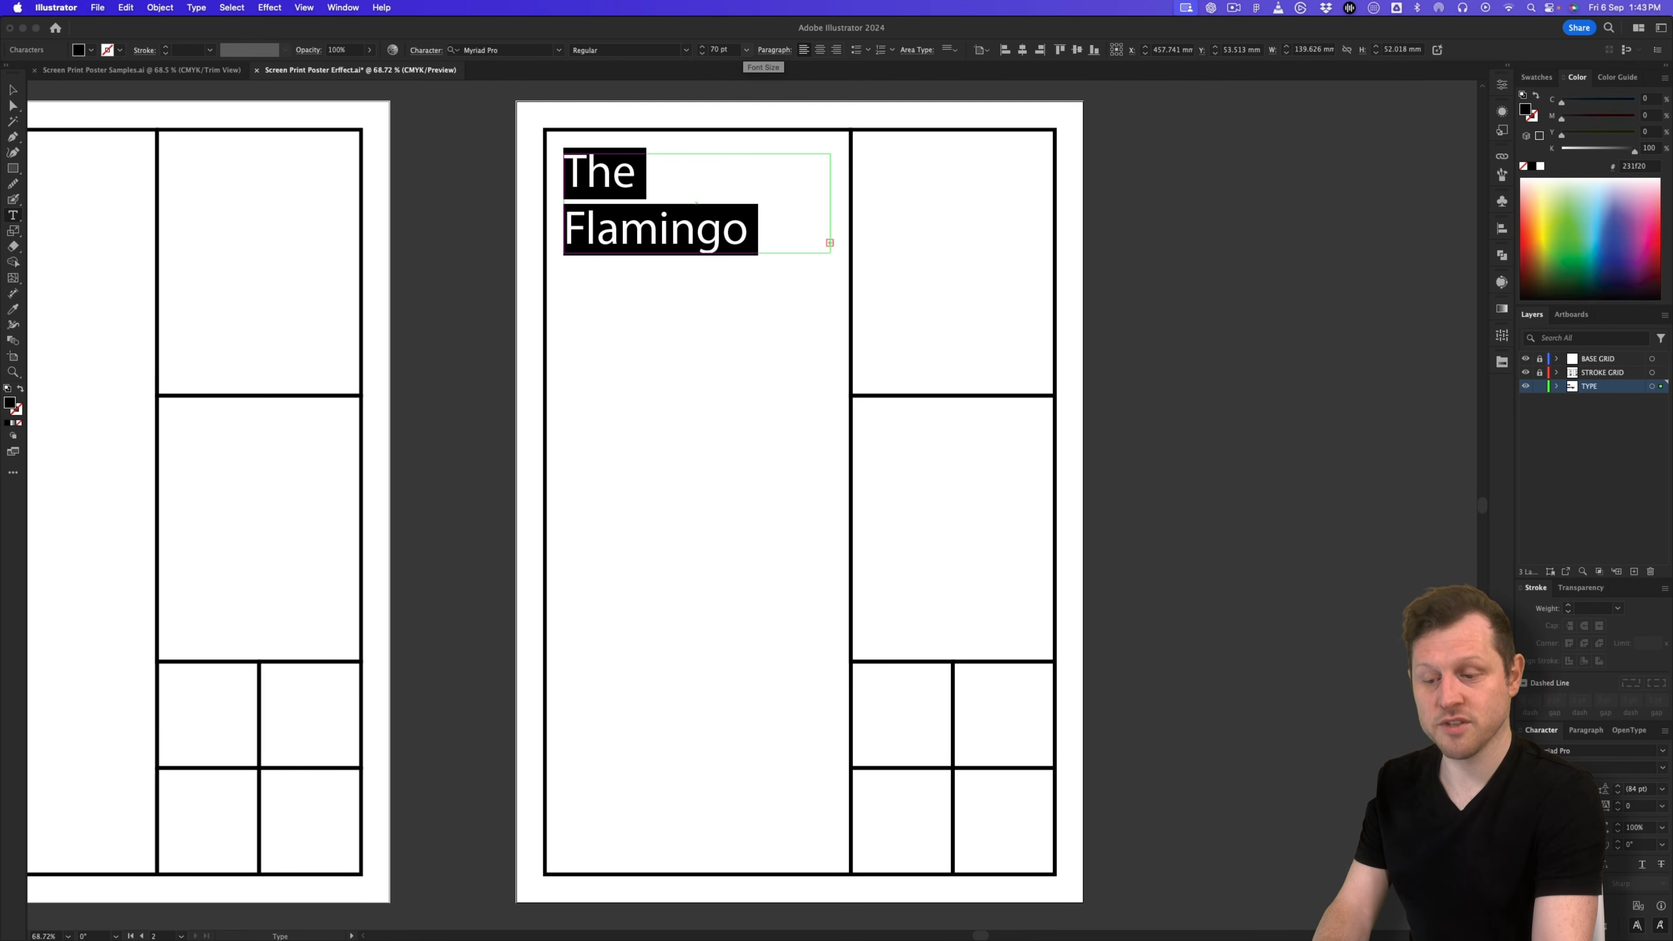
Step: Enlarge the title's text frame to about 142 × 115 mm so the full title fits inside the large cell
{"action": "left_click", "coordinate": [13, 92]}
{"action": "left_click_drag", "start_coordinate": [697, 252], "coordinate": [708, 374]}
{"action": "left_click_drag", "start_coordinate": [832, 268], "coordinate": [834, 263]}
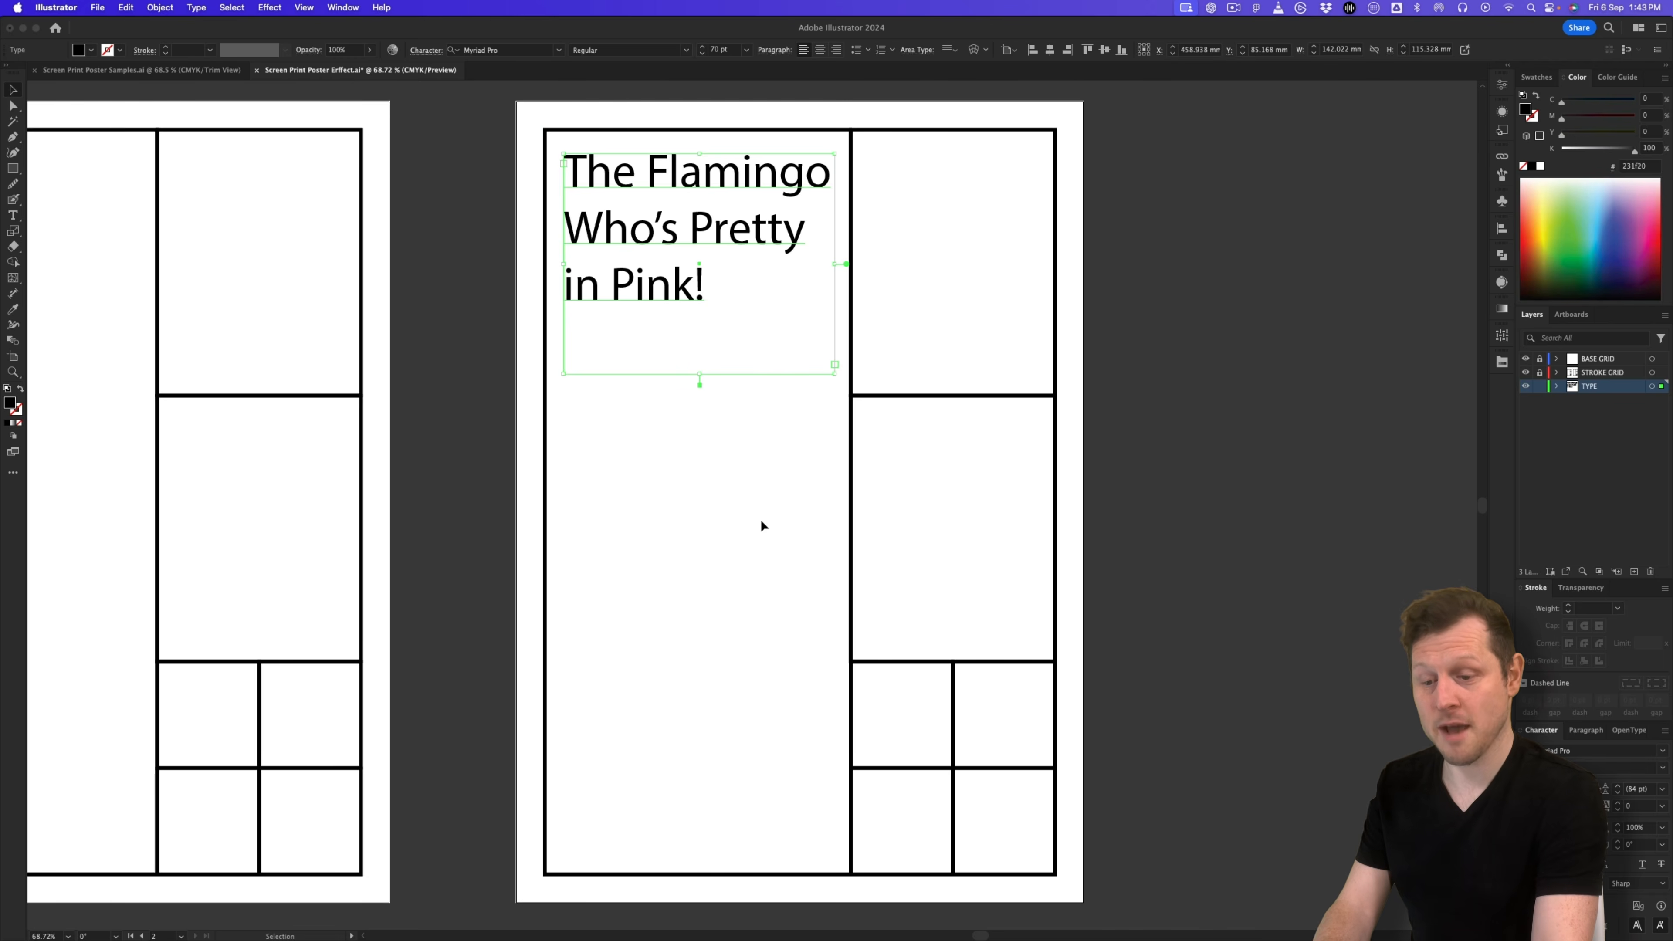
Step: Check the poster samples document, switch to the Google Slides deck in Safari and open the Bogista font reference slide
{"action": "left_click", "coordinate": [188, 73]}
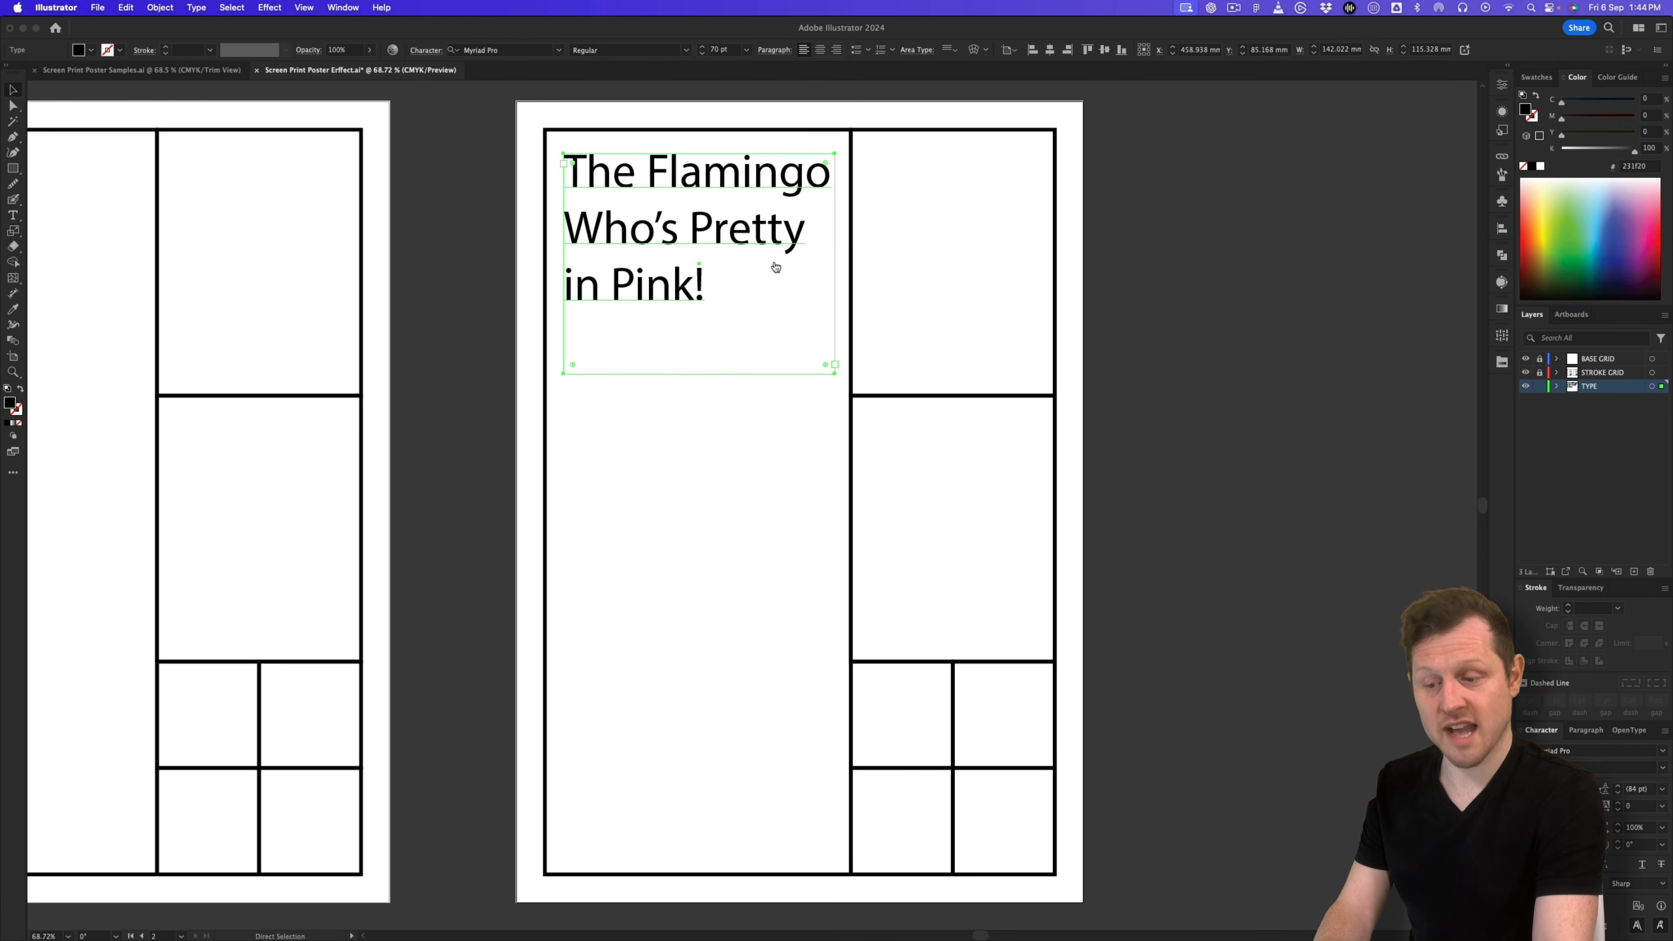
{"action": "key", "text": "super+Tab"}
{"action": "left_click", "coordinate": [157, 768]}
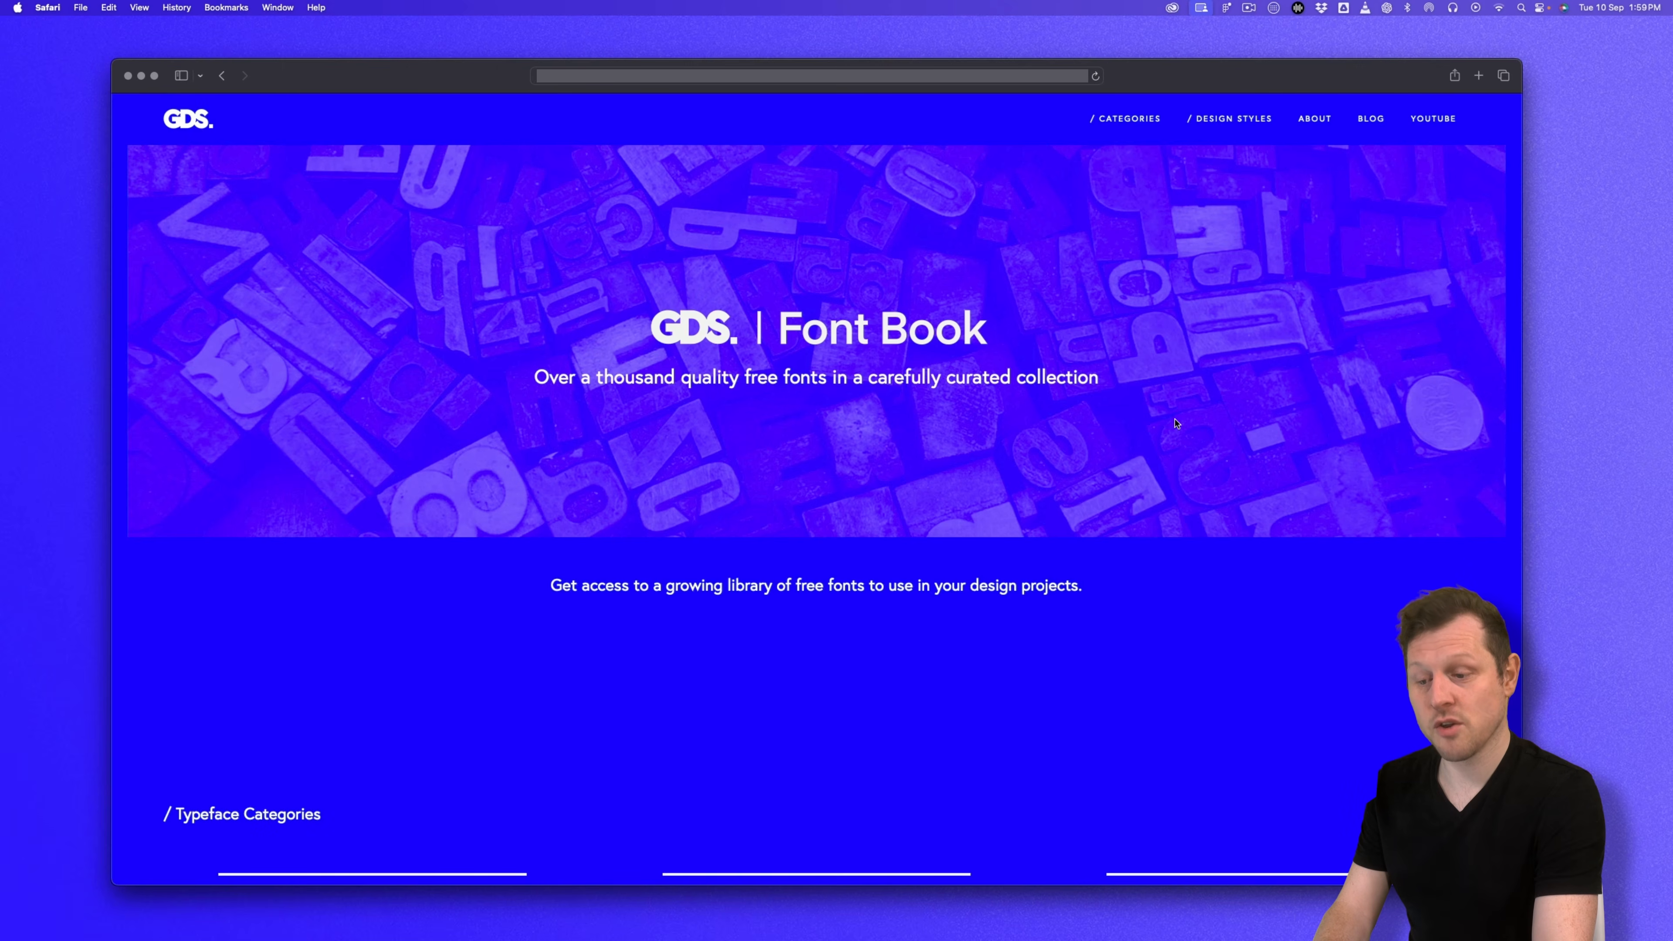
Step: Browse the curated free-font collection on the GDS Font Book website
{"action": "scroll", "coordinate": [1178, 423], "scroll_direction": "down", "scroll_amount": 20}
{"action": "scroll", "coordinate": [1178, 423], "scroll_direction": "up", "scroll_amount": 1}
{"action": "left_click", "coordinate": [889, 412]}
{"action": "scroll", "coordinate": [1144, 373], "scroll_direction": "down", "scroll_amount": 20}
{"action": "scroll", "coordinate": [1144, 371], "scroll_direction": "down", "scroll_amount": 8}
{"action": "scroll", "coordinate": [1144, 371], "scroll_direction": "up", "scroll_amount": 20}
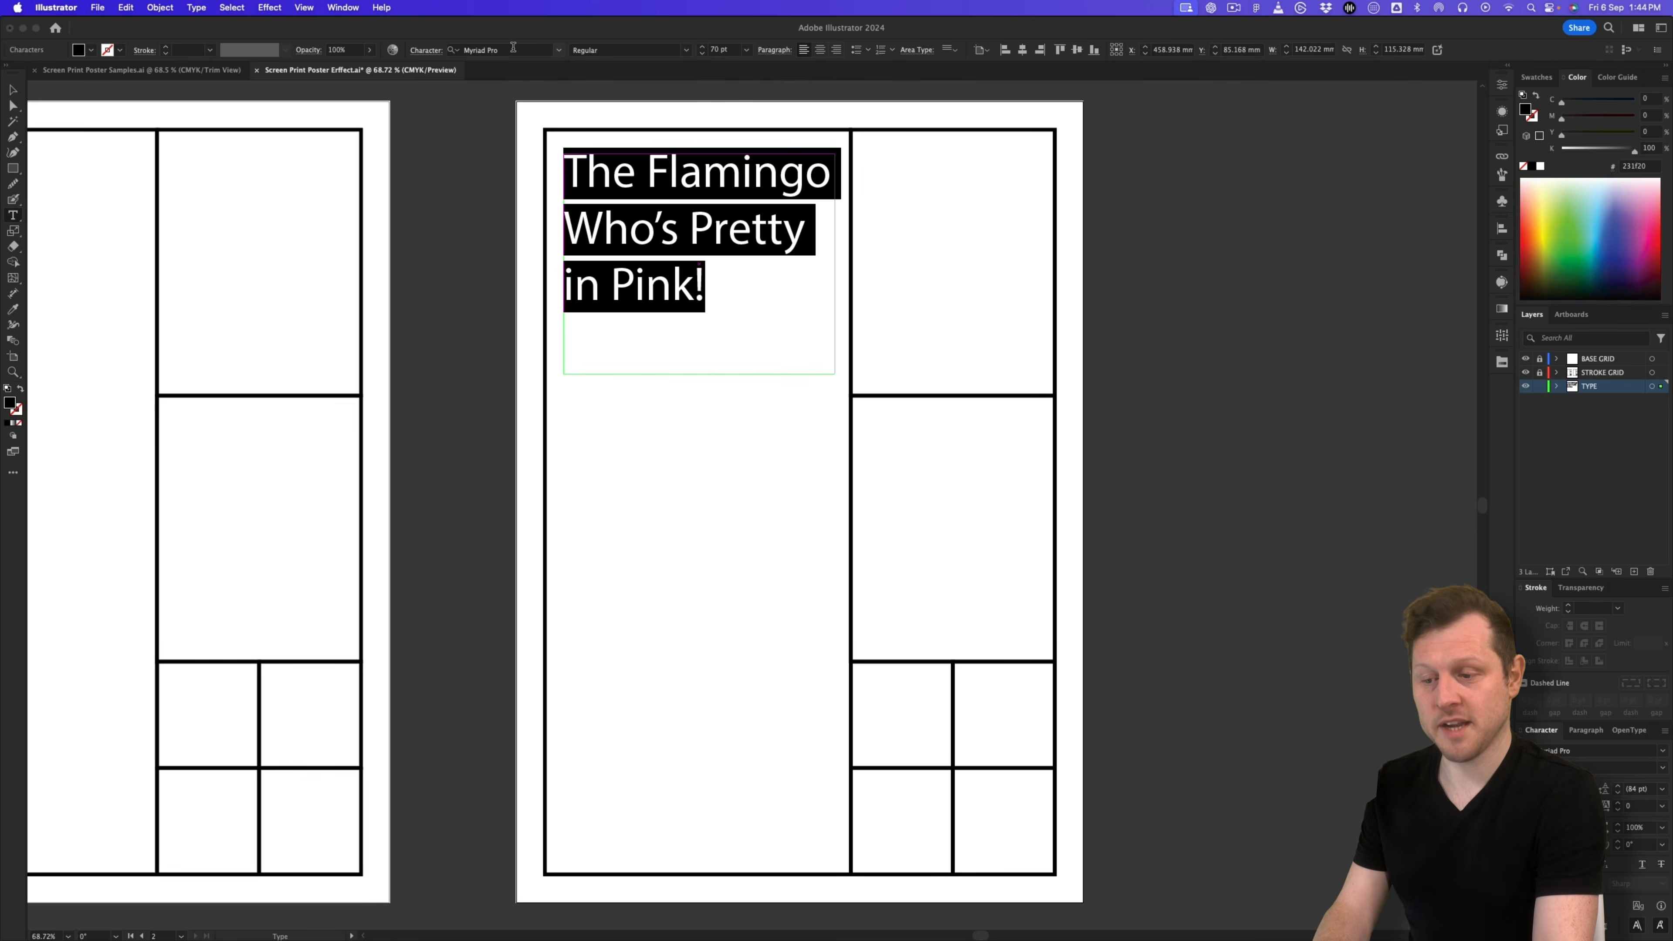
Step: Set the whole poster title in the Bogista font and apply All Caps
{"action": "left_click", "coordinate": [518, 53]}
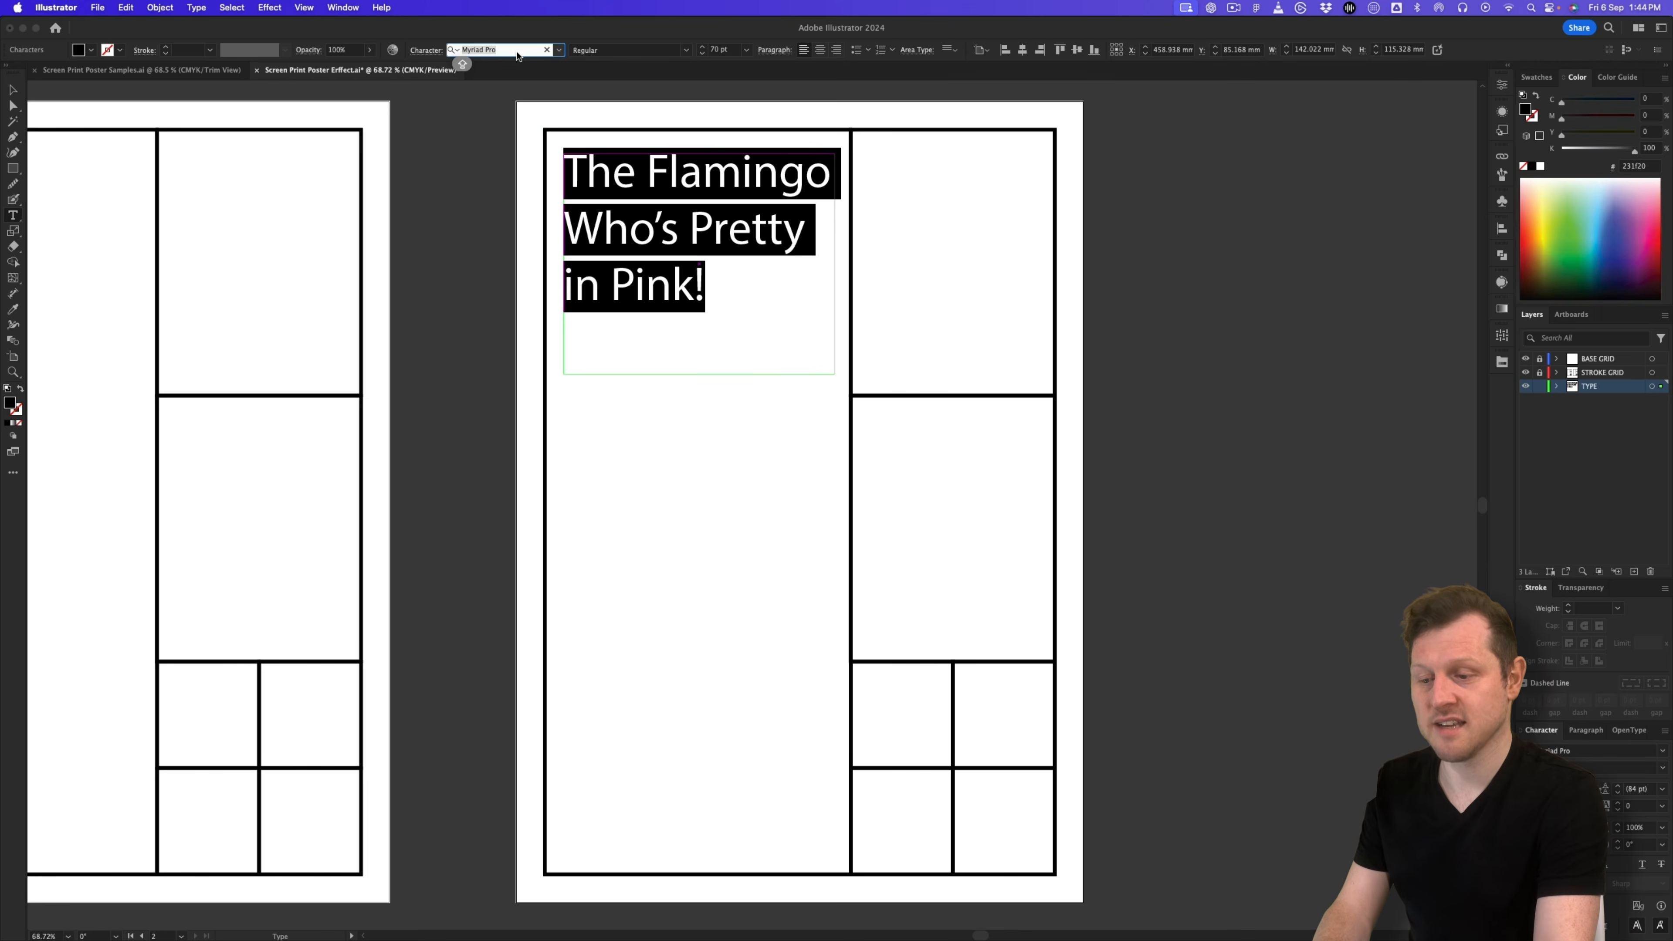
{"action": "type", "text": "BOGI"}
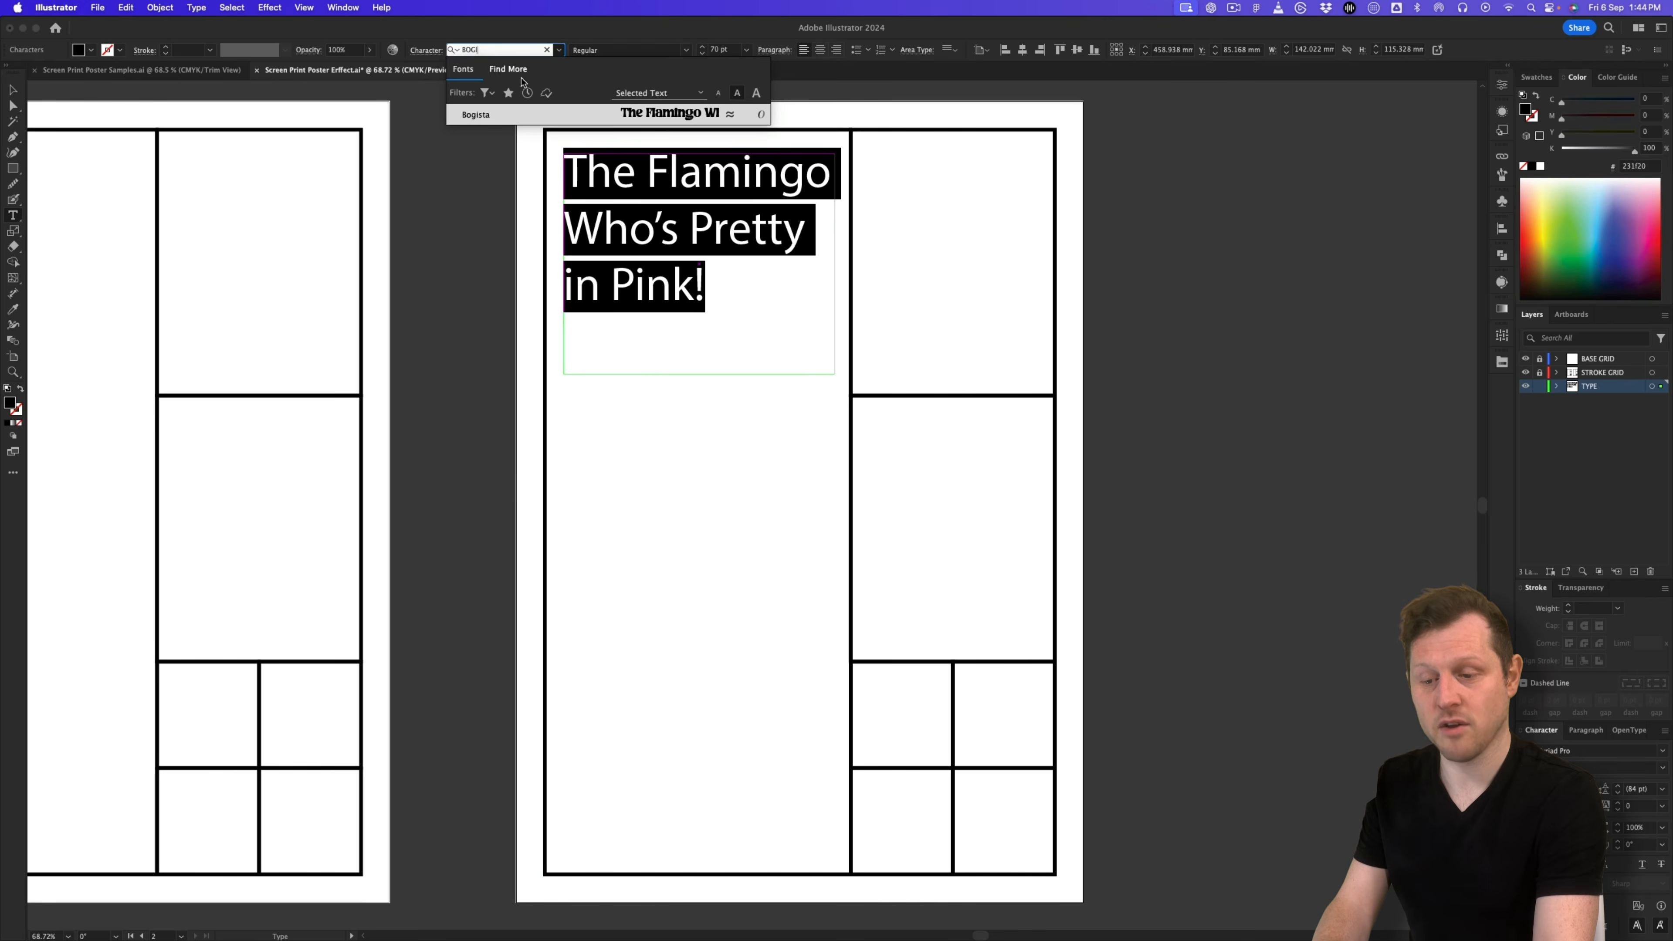
{"action": "left_click", "coordinate": [567, 116]}
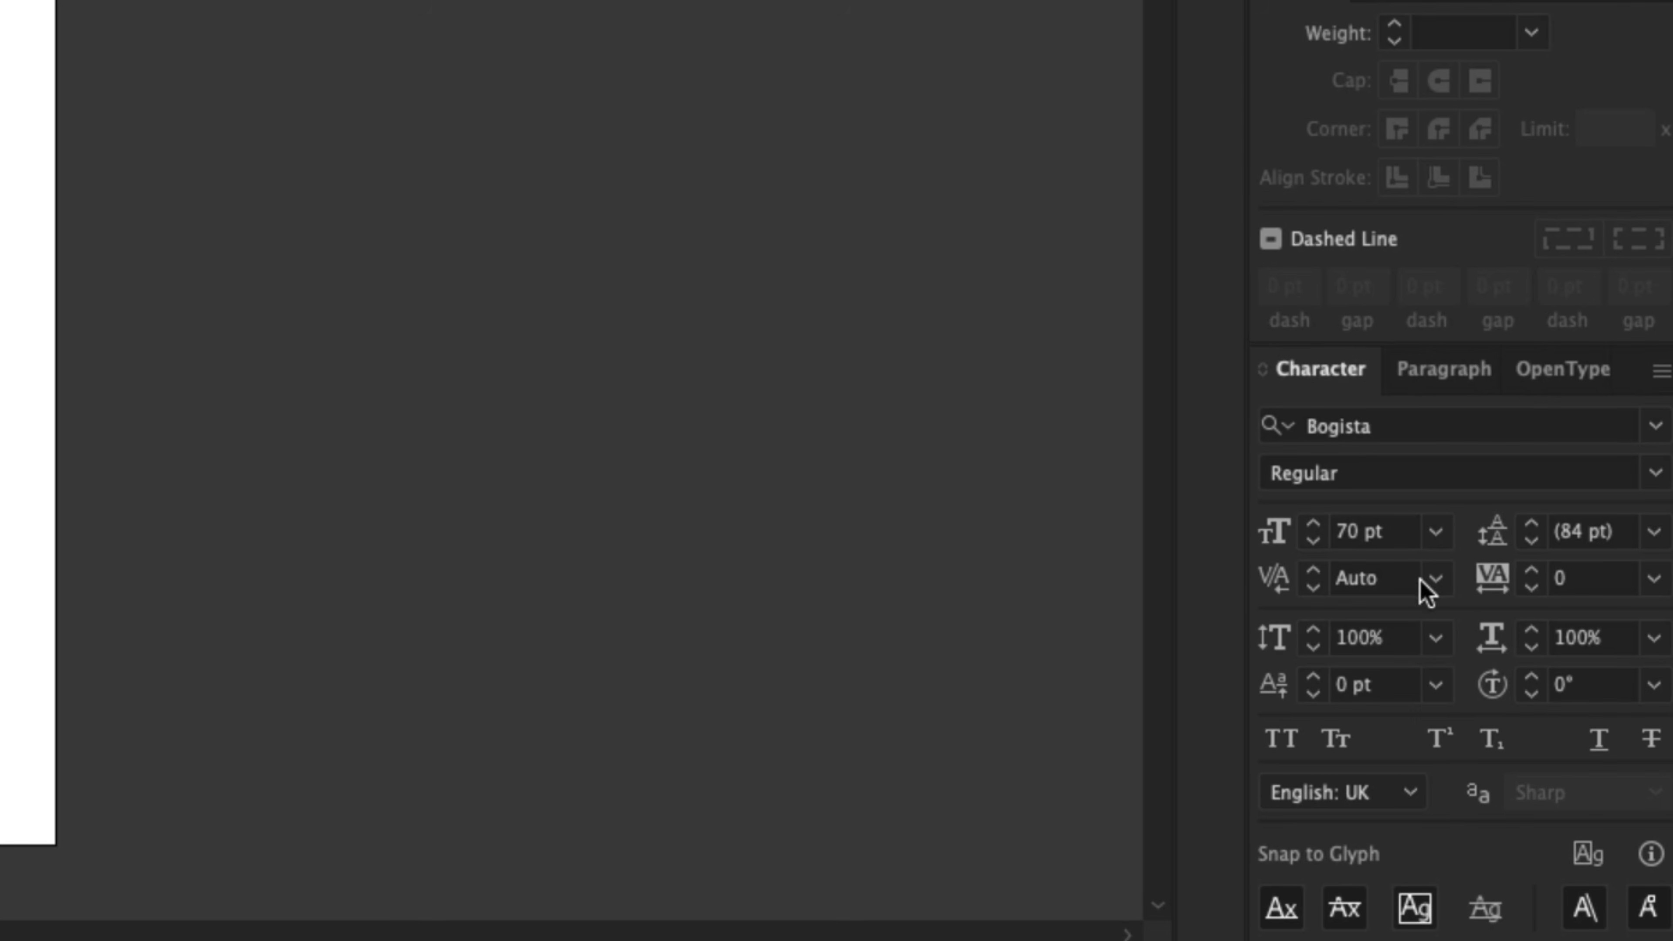
{"action": "left_click", "coordinate": [1291, 745]}
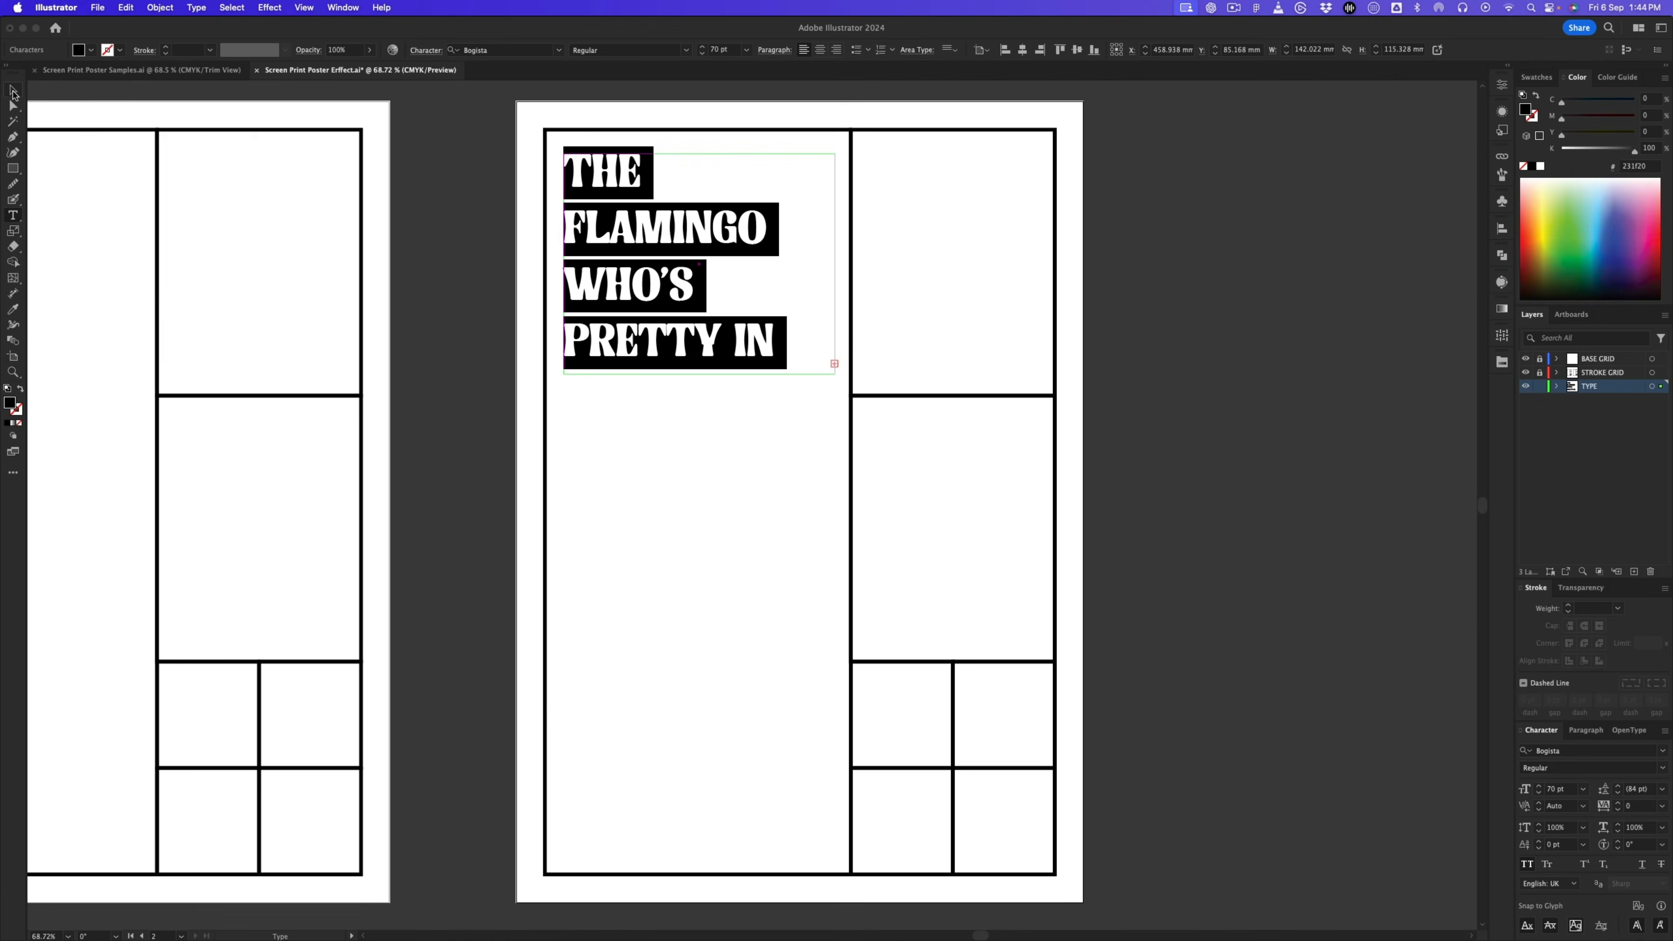
Step: Extend the title's text frame to about 144 mm tall and move it down to the lower part of the large cell
{"action": "left_click", "coordinate": [13, 92]}
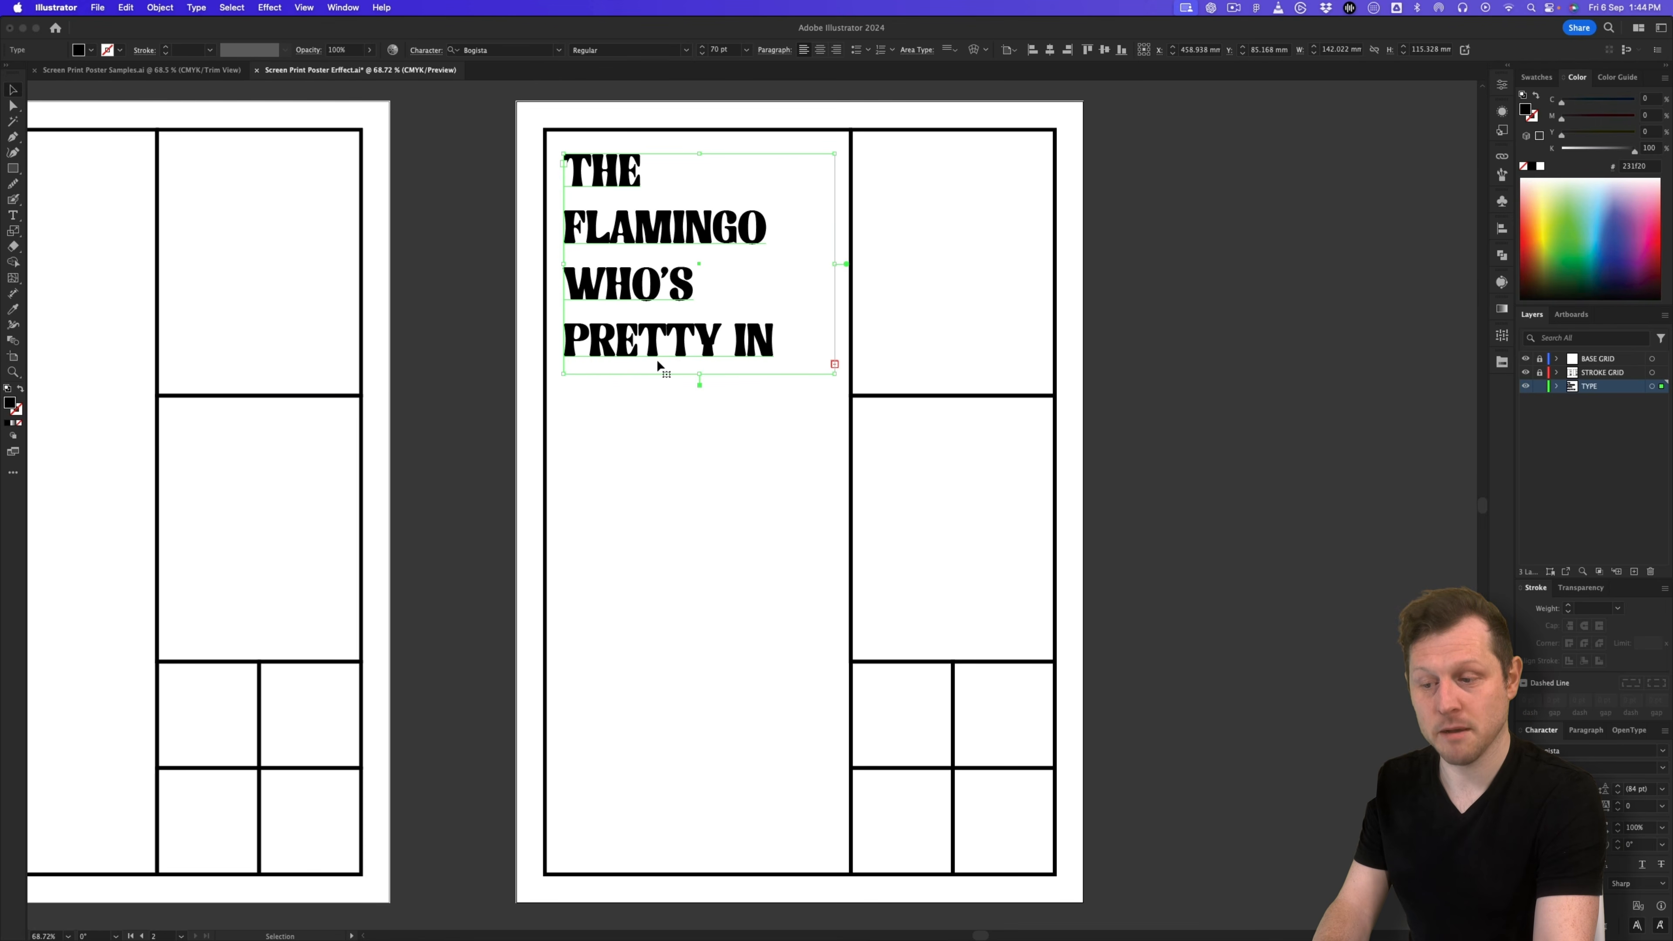
{"action": "left_click_drag", "start_coordinate": [699, 374], "coordinate": [699, 433]}
{"action": "left_click_drag", "start_coordinate": [679, 224], "coordinate": [680, 649]}
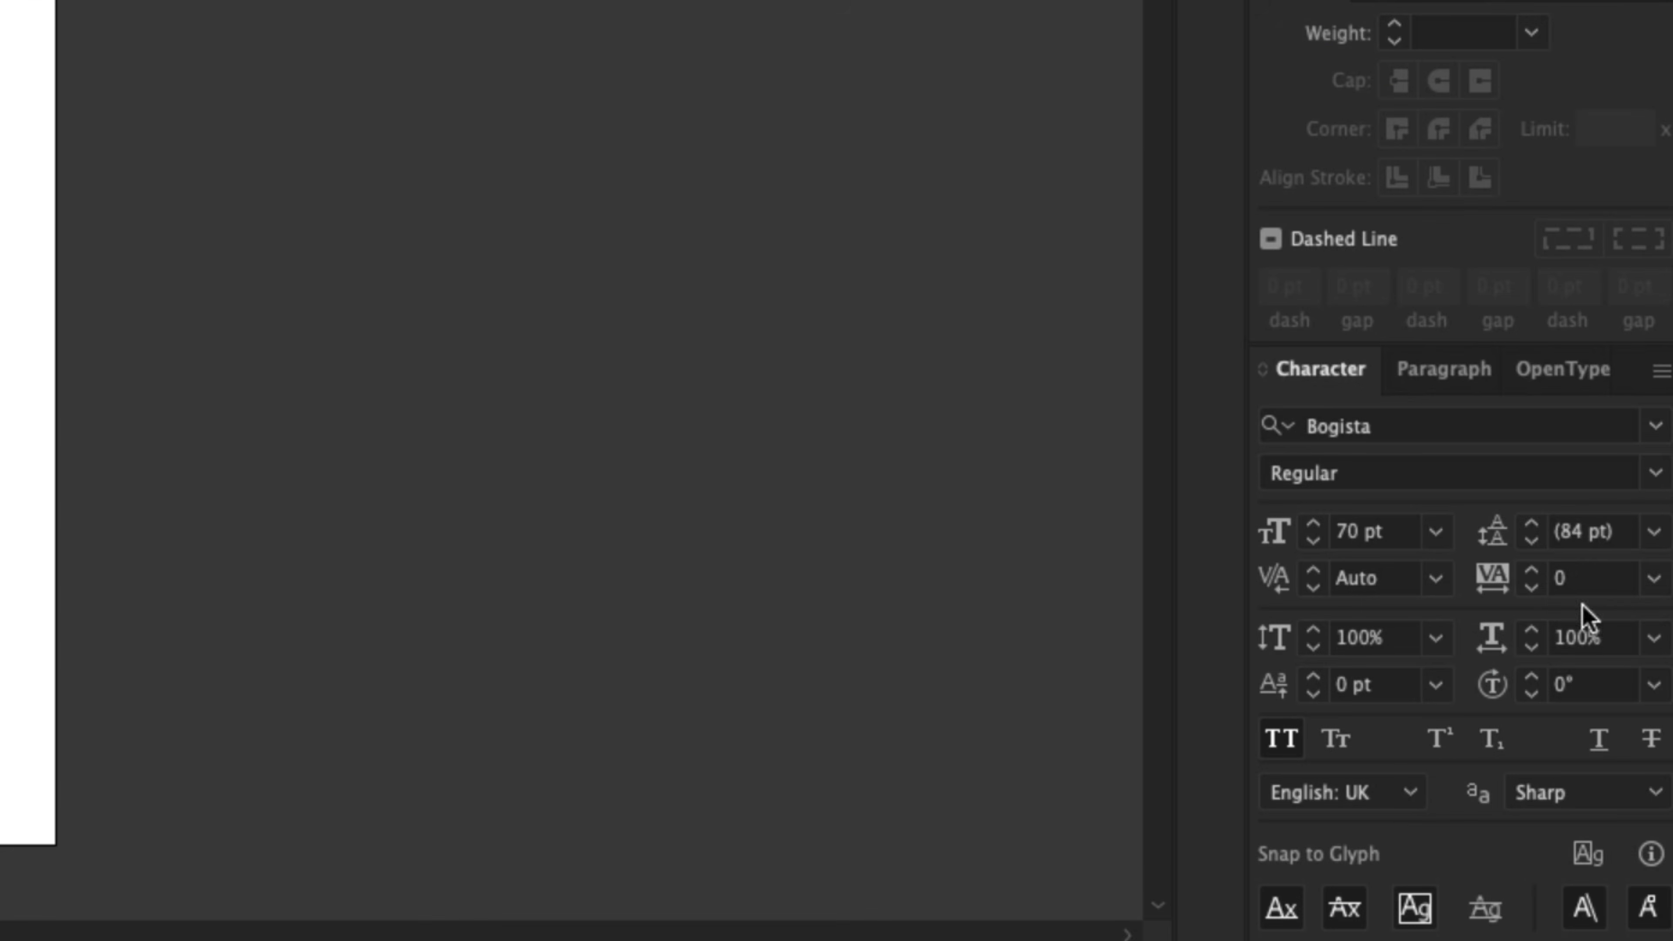
Step: Set the title's leading to 75 pt
{"action": "left_click", "coordinate": [1576, 535]}
{"action": "type", "text": "75"}
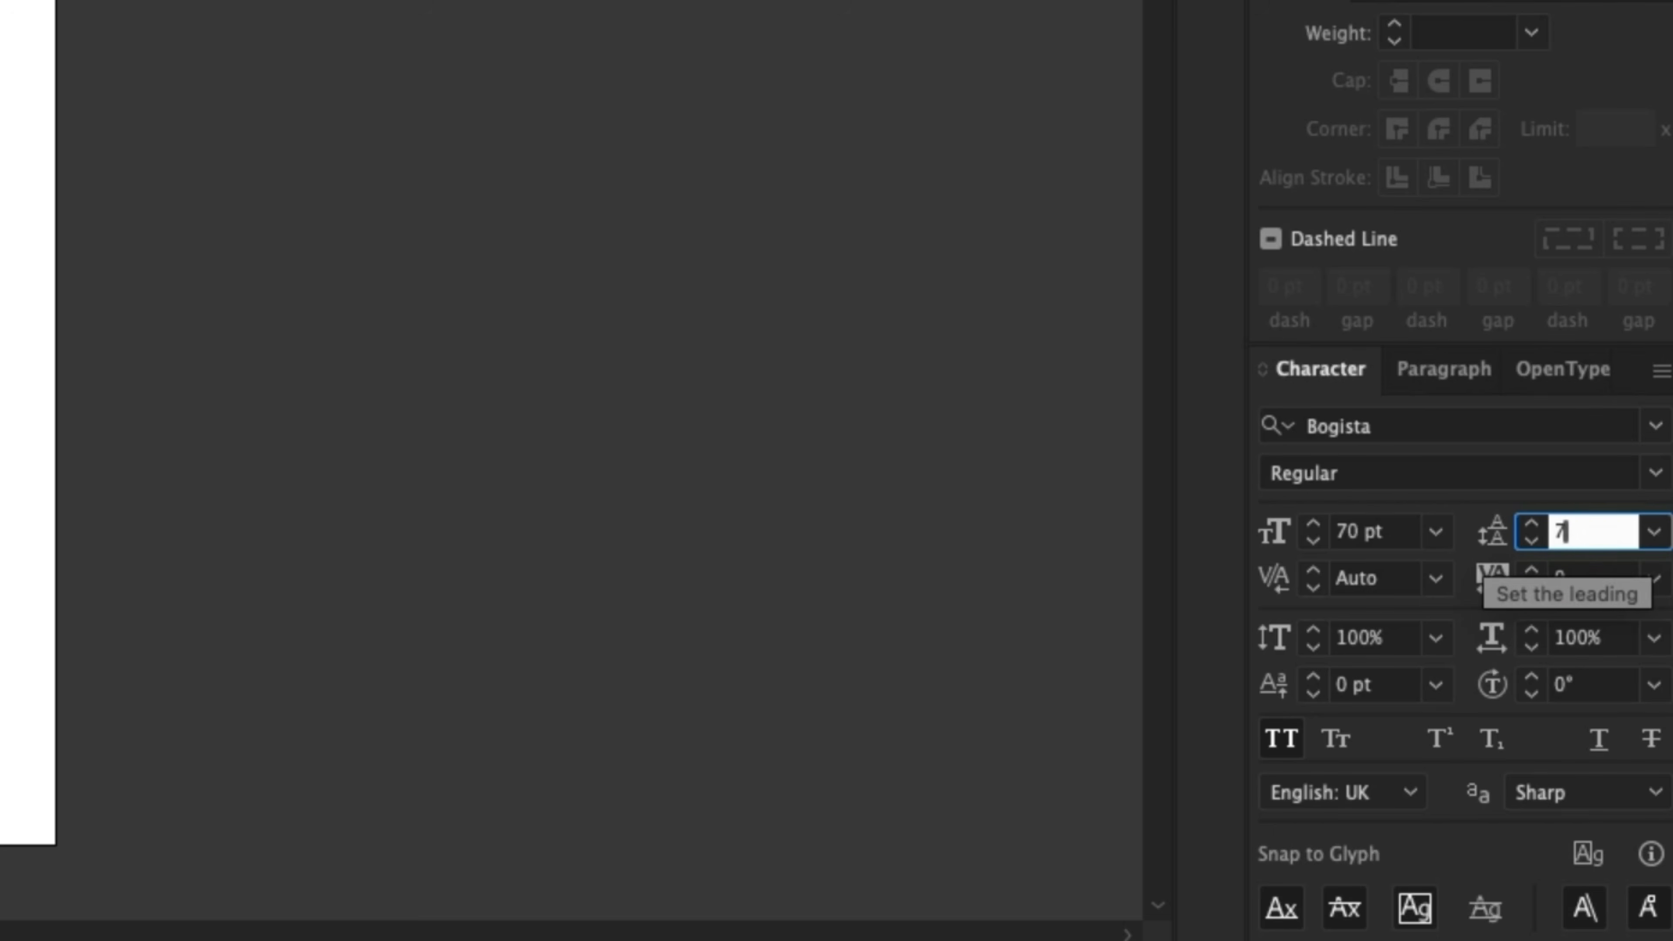
{"action": "key", "text": "Return"}
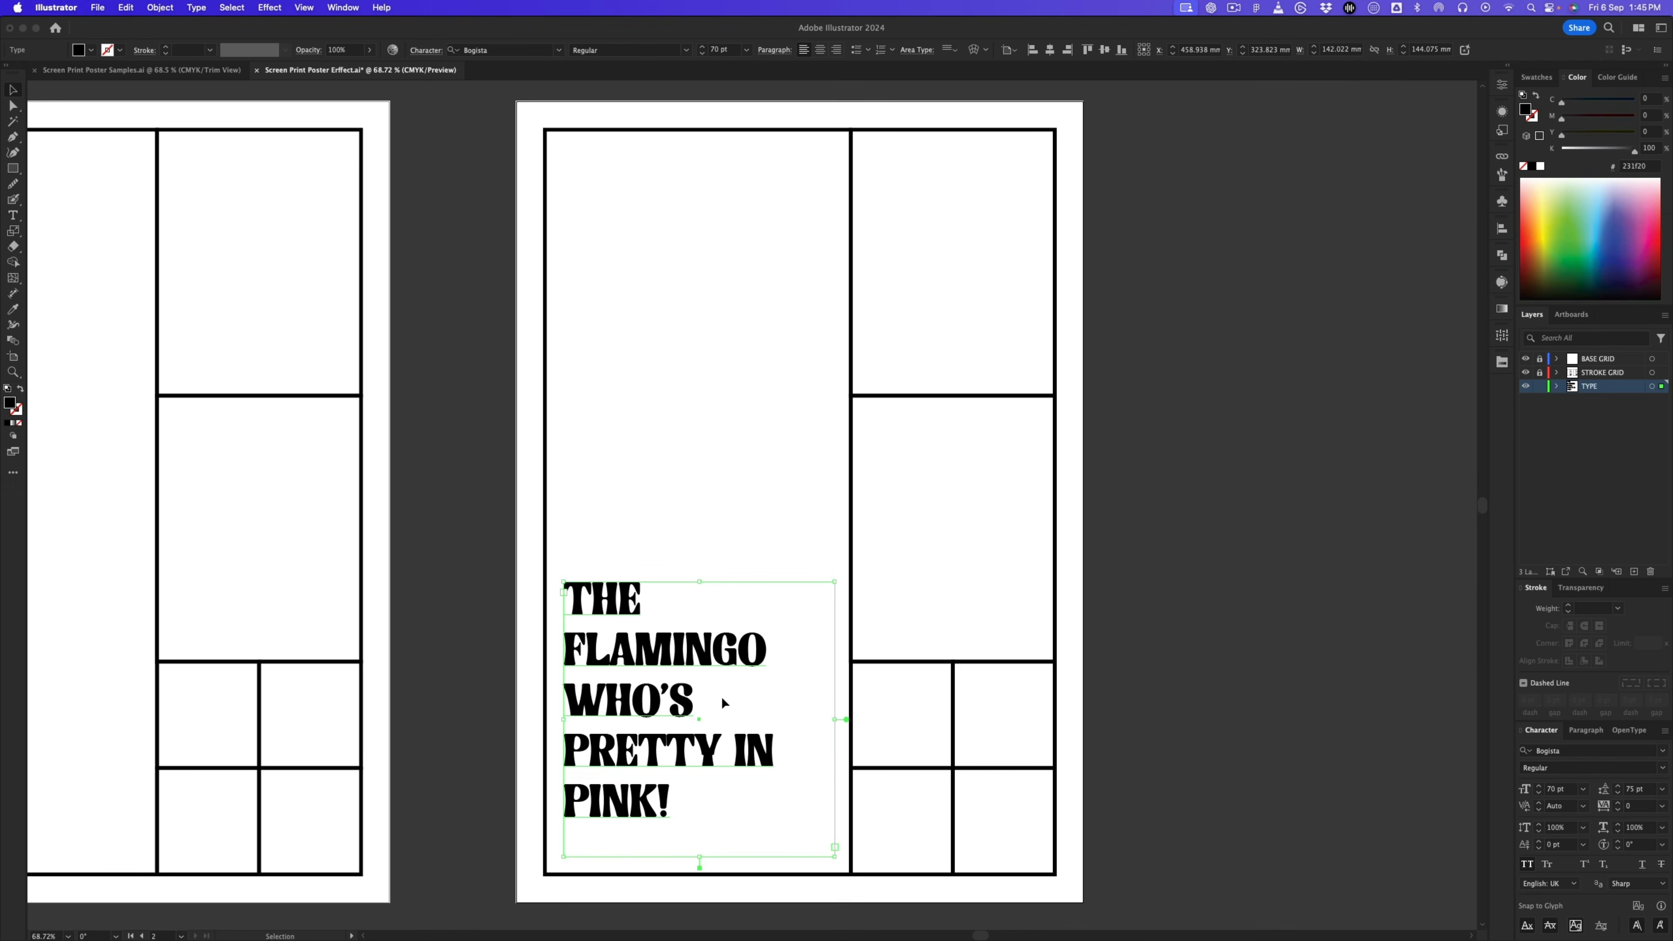
Step: Break the title before "IN" so its last line reads "IN PINK!", and set the tracking of all its text to 20
{"action": "double_click", "coordinate": [734, 740]}
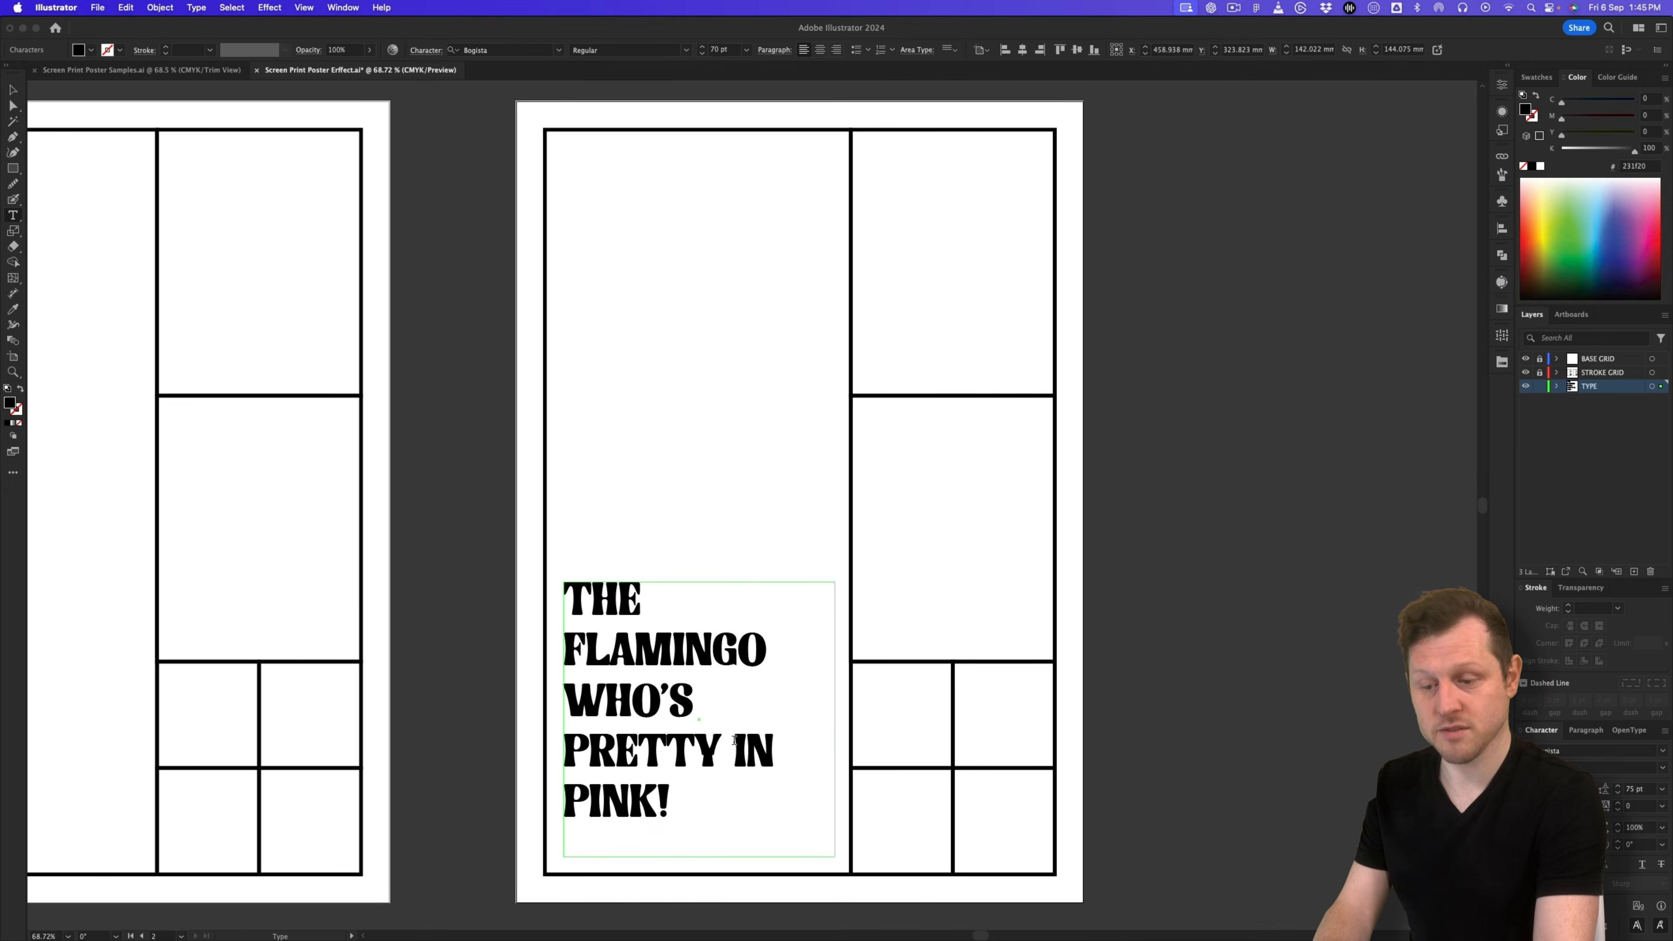
{"action": "key", "text": "Return"}
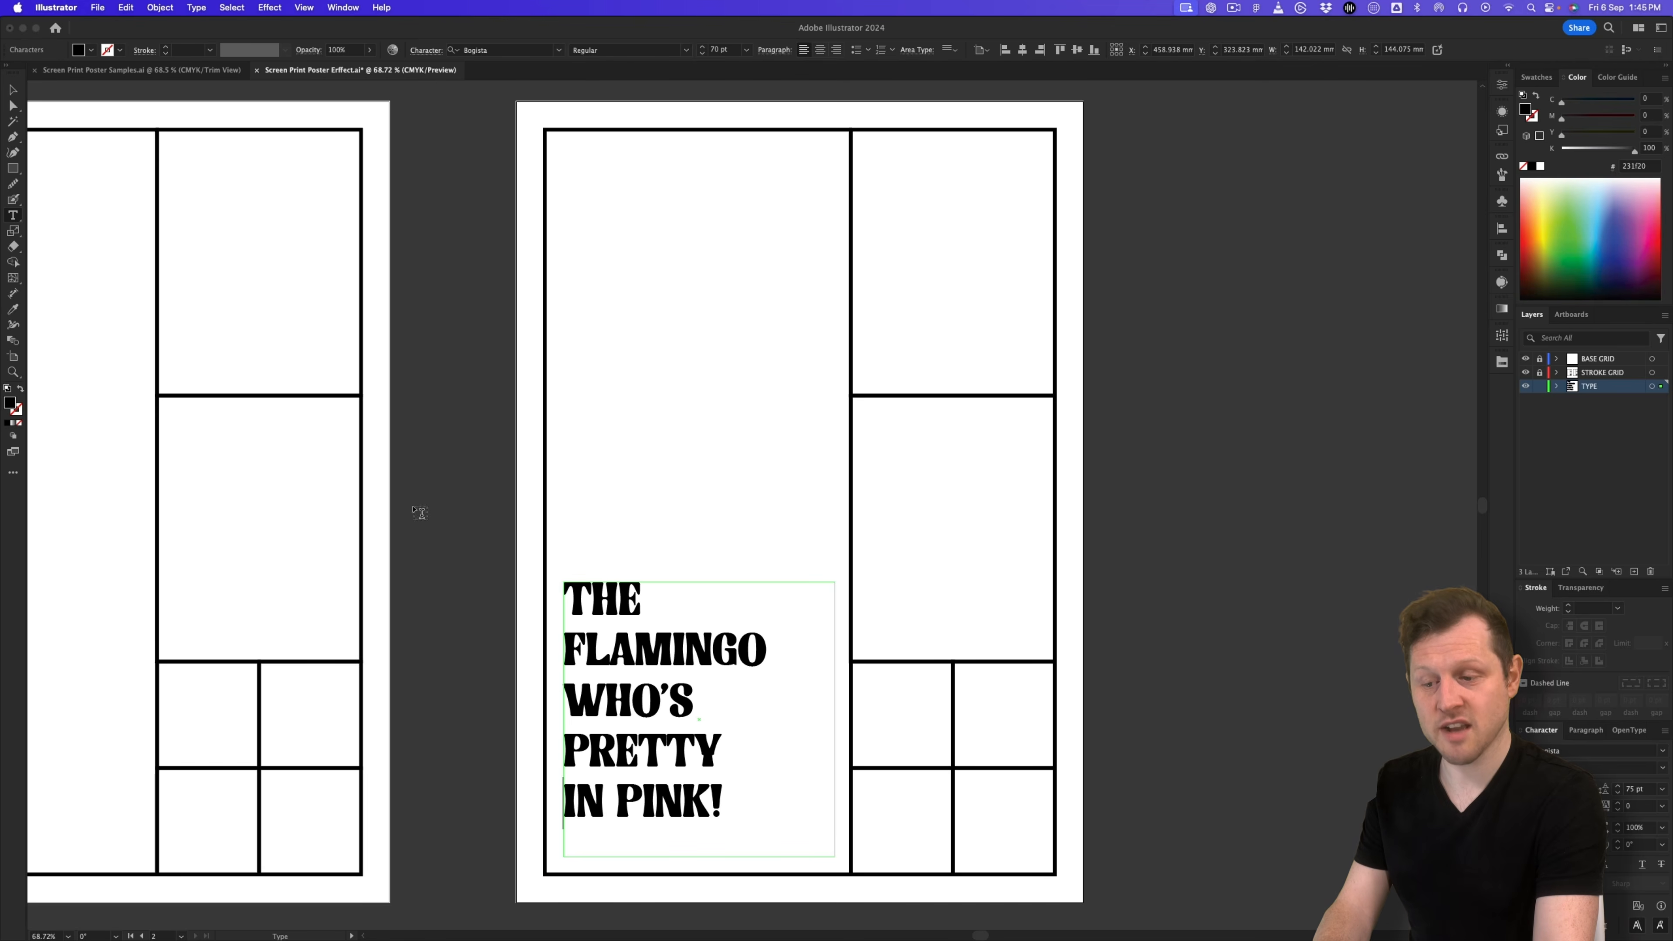
{"action": "key", "text": "super+a"}
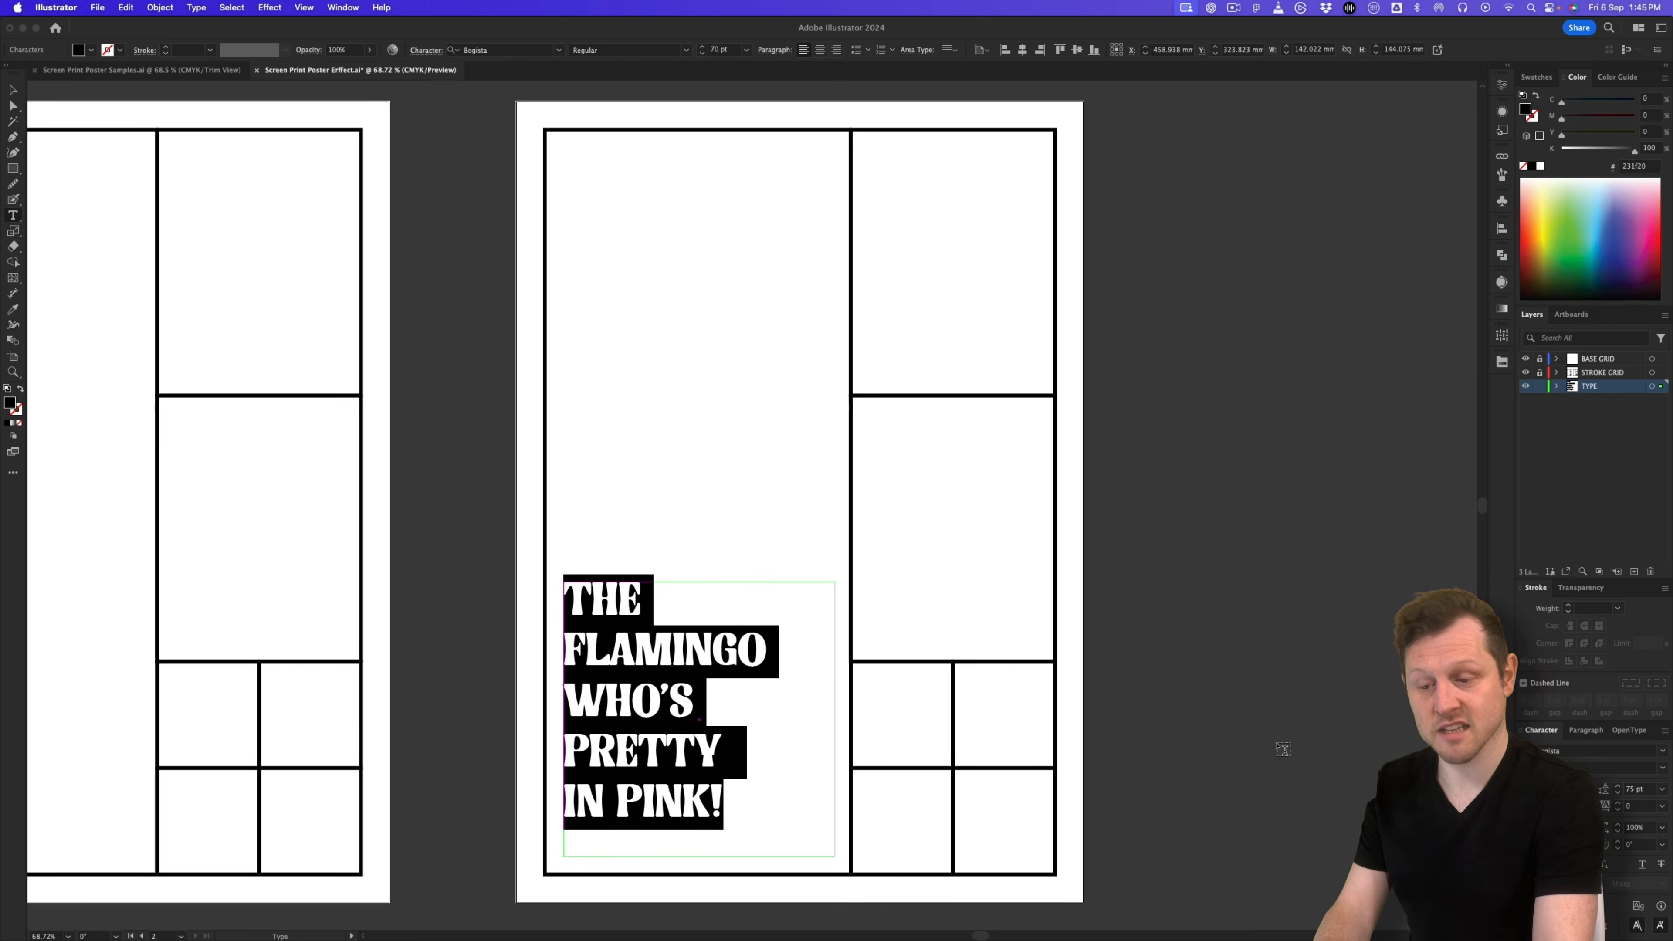
{"action": "left_click", "coordinate": [1625, 805]}
{"action": "key", "text": "BackSpace"}
{"action": "type", "text": "20"}
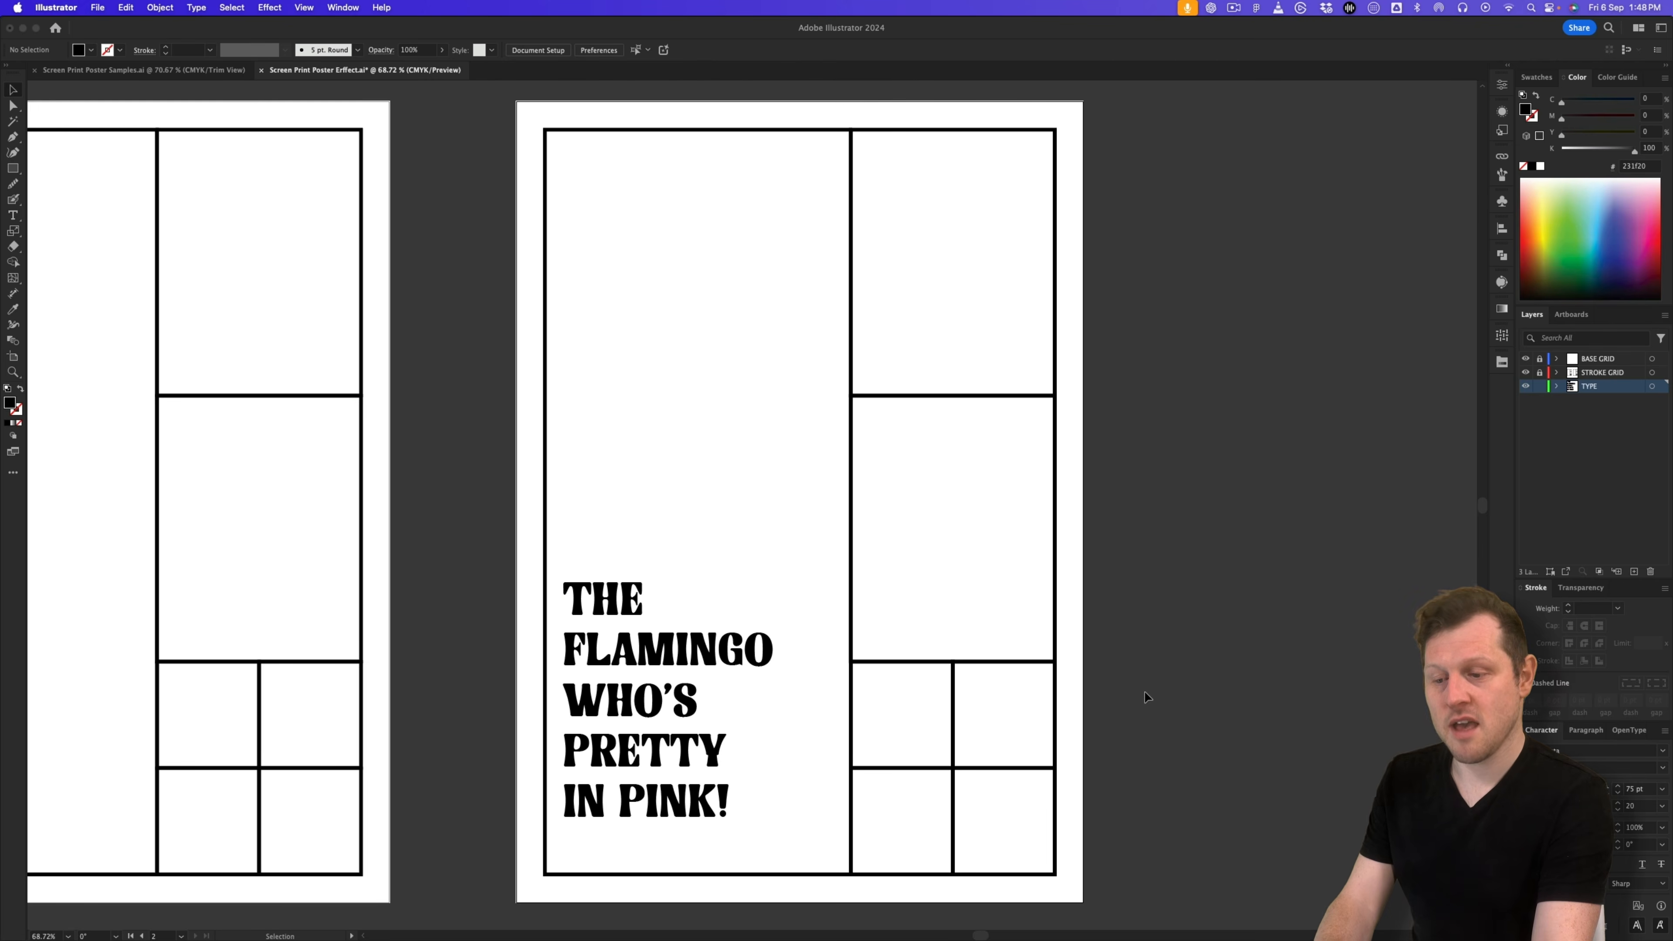
Step: Check the finished flamingo sample, copy "Meet Blush!" from the Google Slides deck in Safari and return to the poster document in Illustrator
{"action": "left_click", "coordinate": [187, 71]}
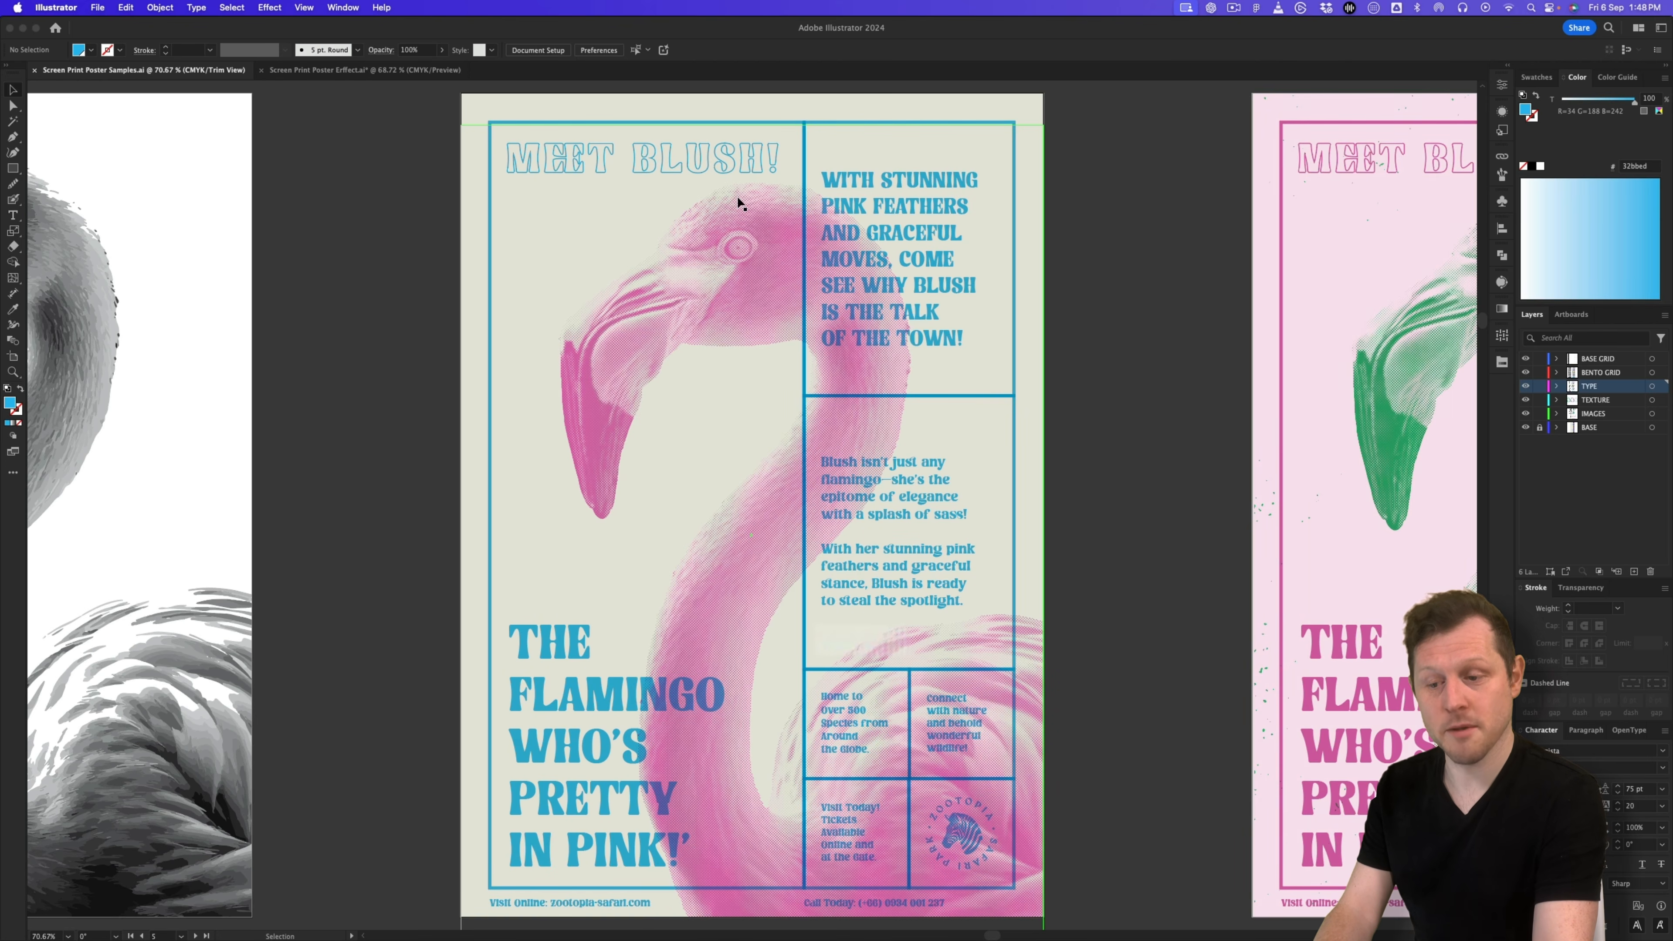
{"action": "key", "text": "super+Tab"}
{"action": "left_click_drag", "start_coordinate": [496, 318], "coordinate": [610, 313]}
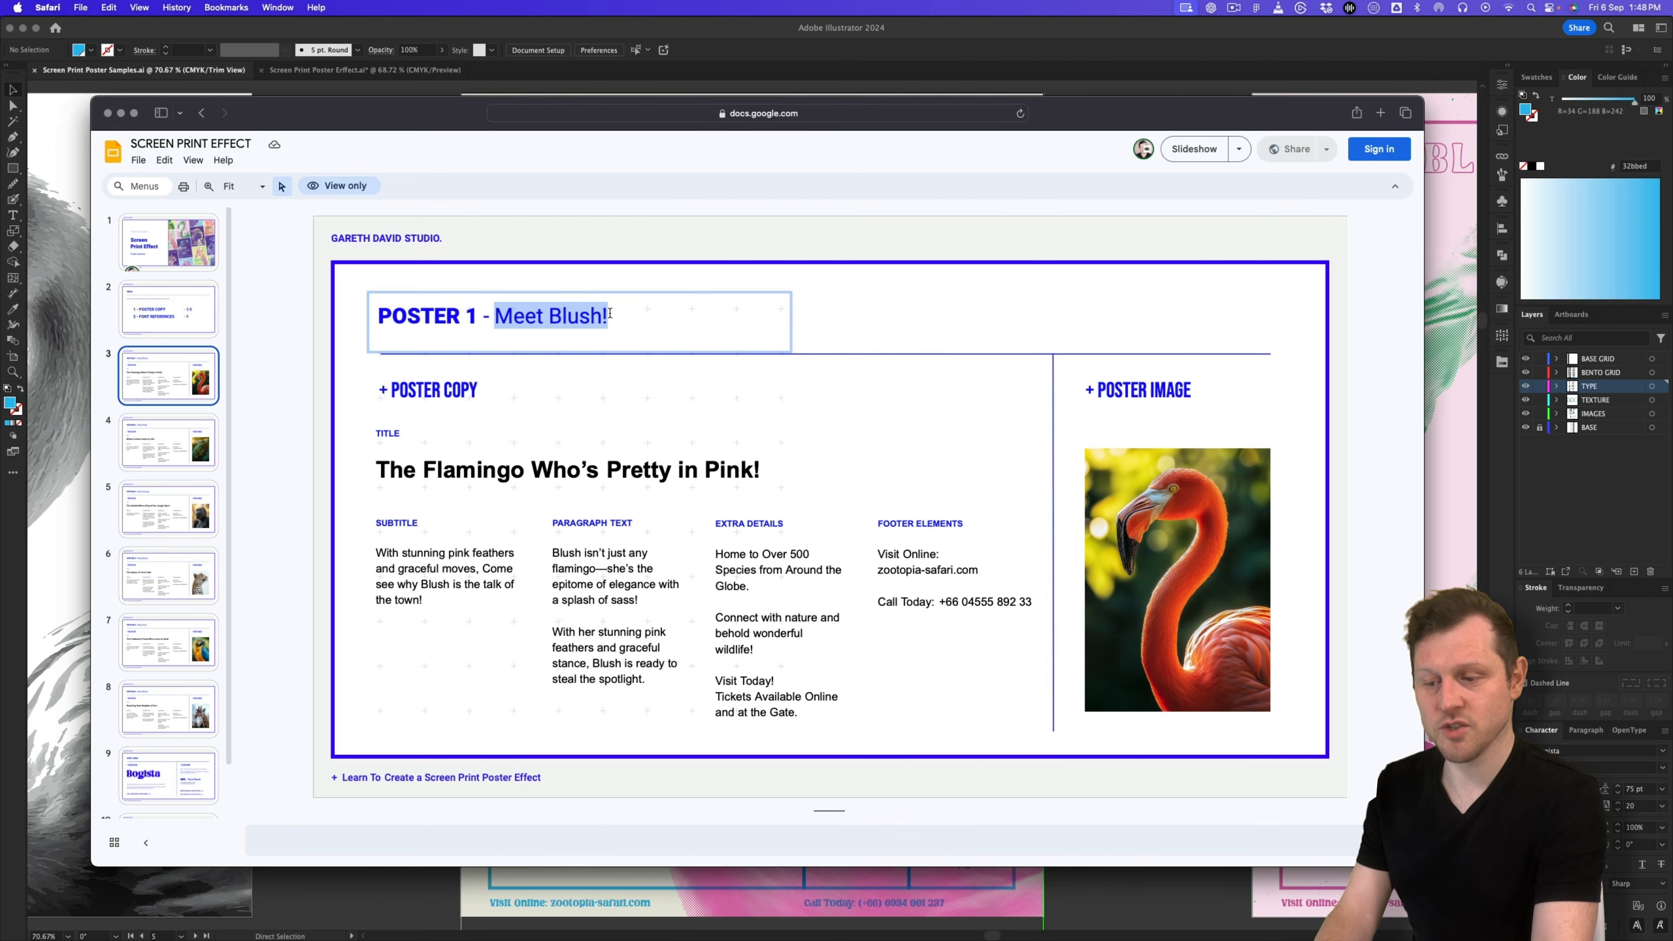
{"action": "key", "text": "super+Tab"}
{"action": "left_click", "coordinate": [310, 70]}
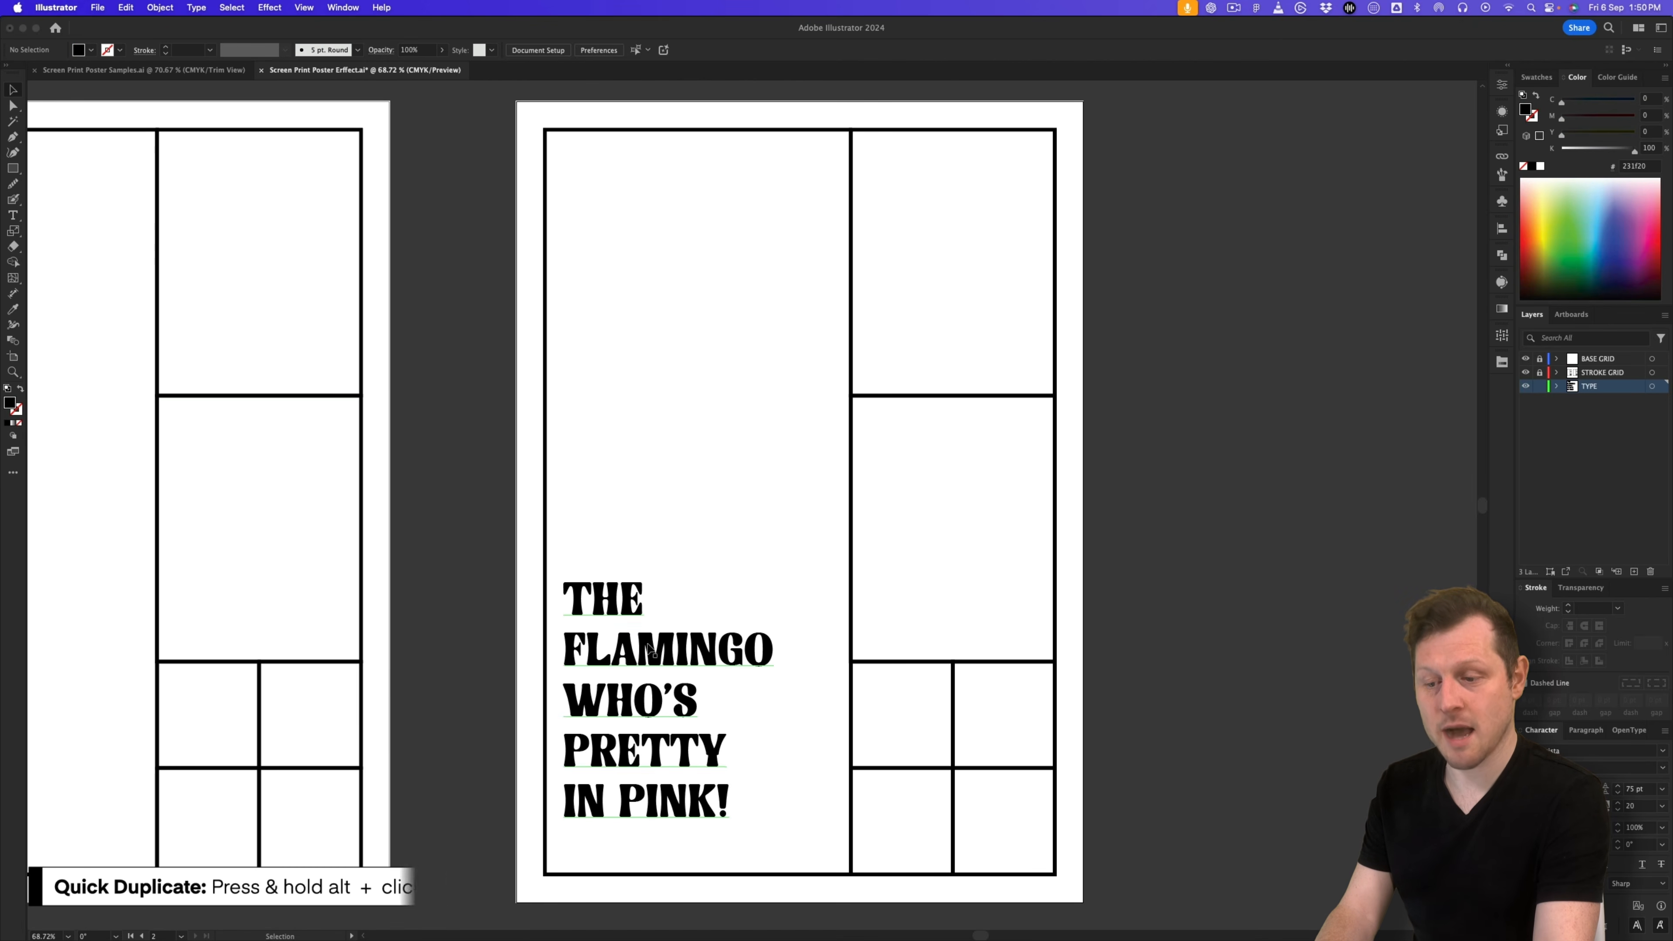
Step: Duplicate the title's text frame to the top of the large cell and replace the copy's text with "Meet Blush!"
{"action": "left_click", "coordinate": [671, 654]}
{"action": "left_click_drag", "start_coordinate": [671, 654], "coordinate": [673, 225]}
{"action": "double_click", "coordinate": [674, 225]}
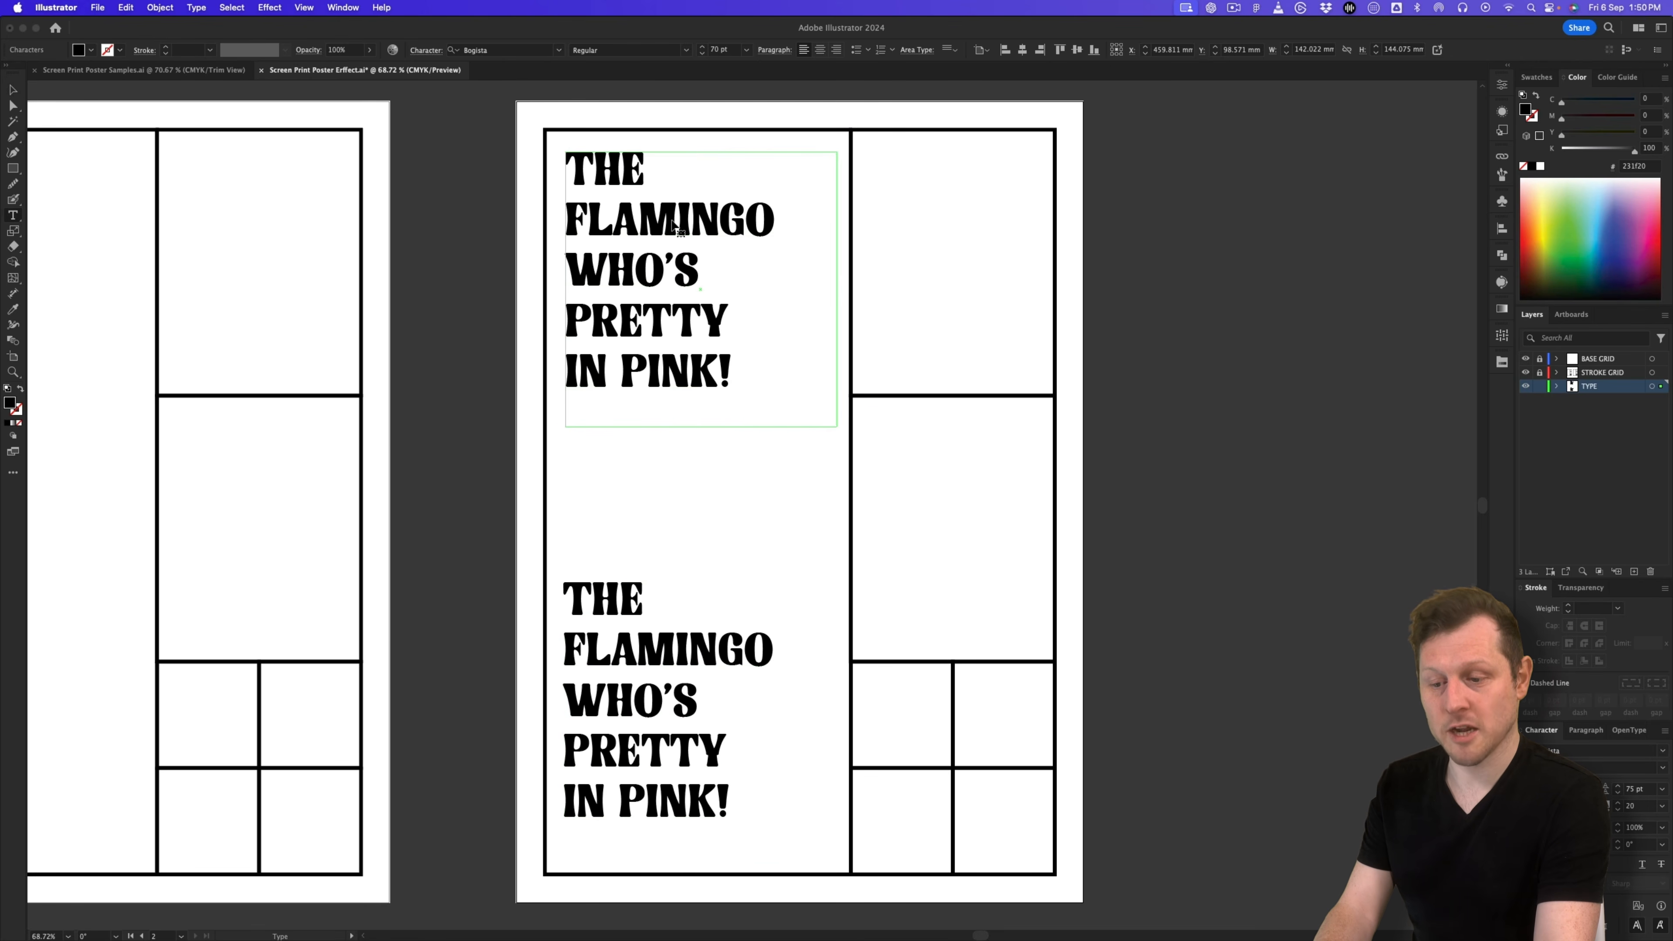
{"action": "key", "text": "super+a"}
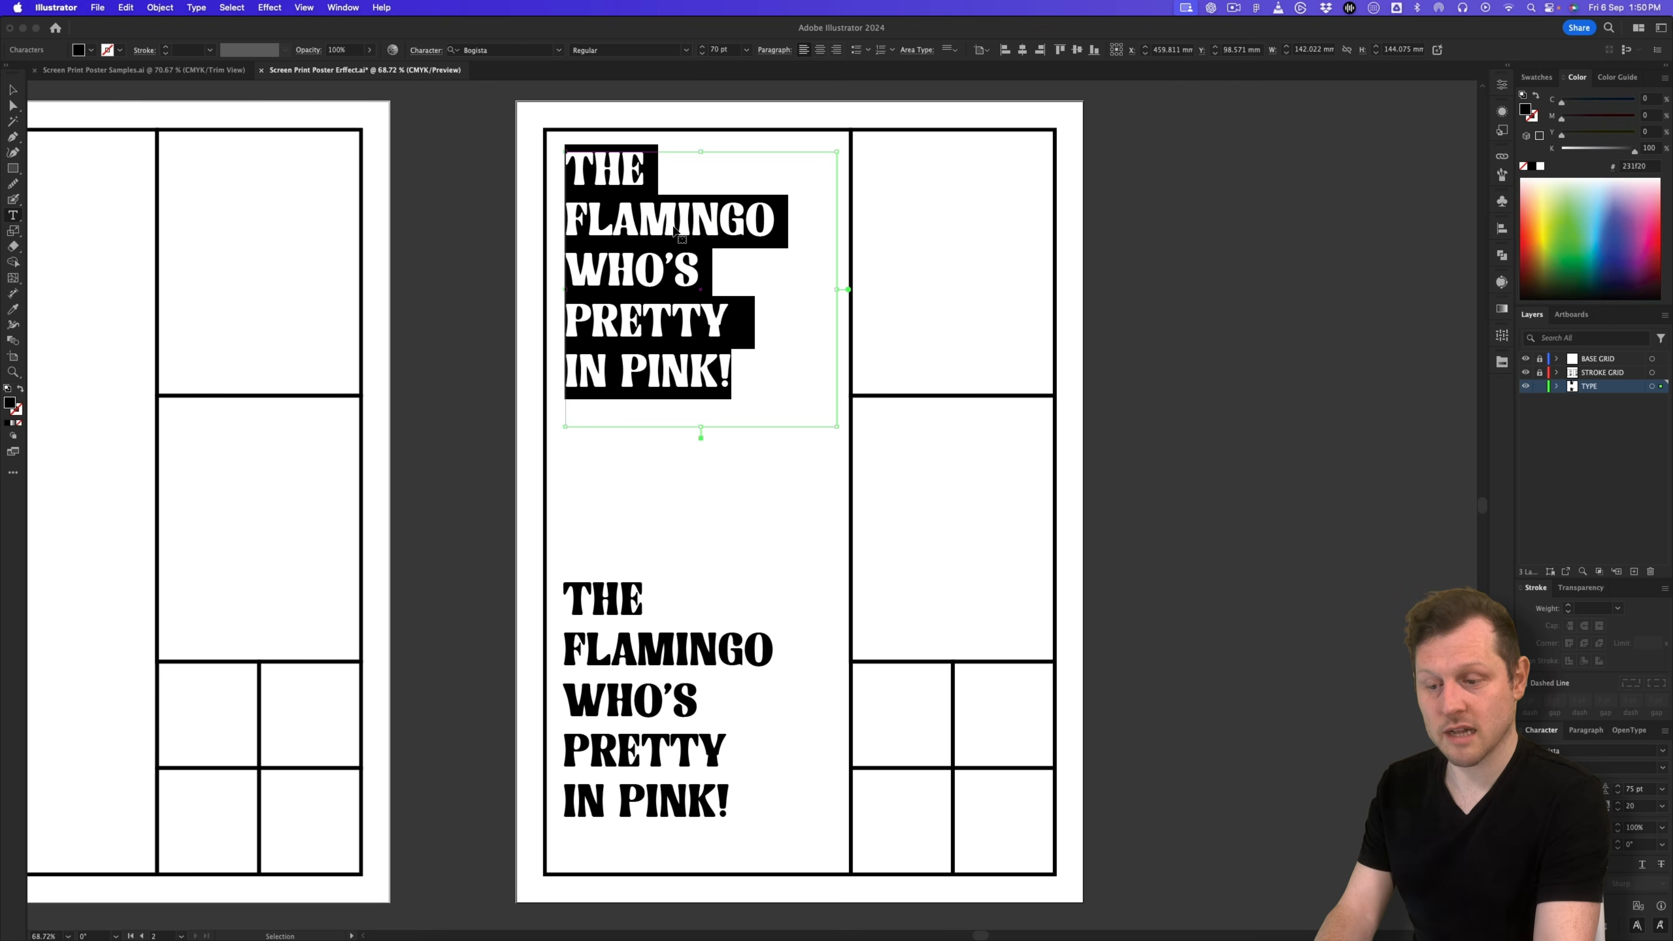
{"action": "type", "text": "MEET BLUSH!"}
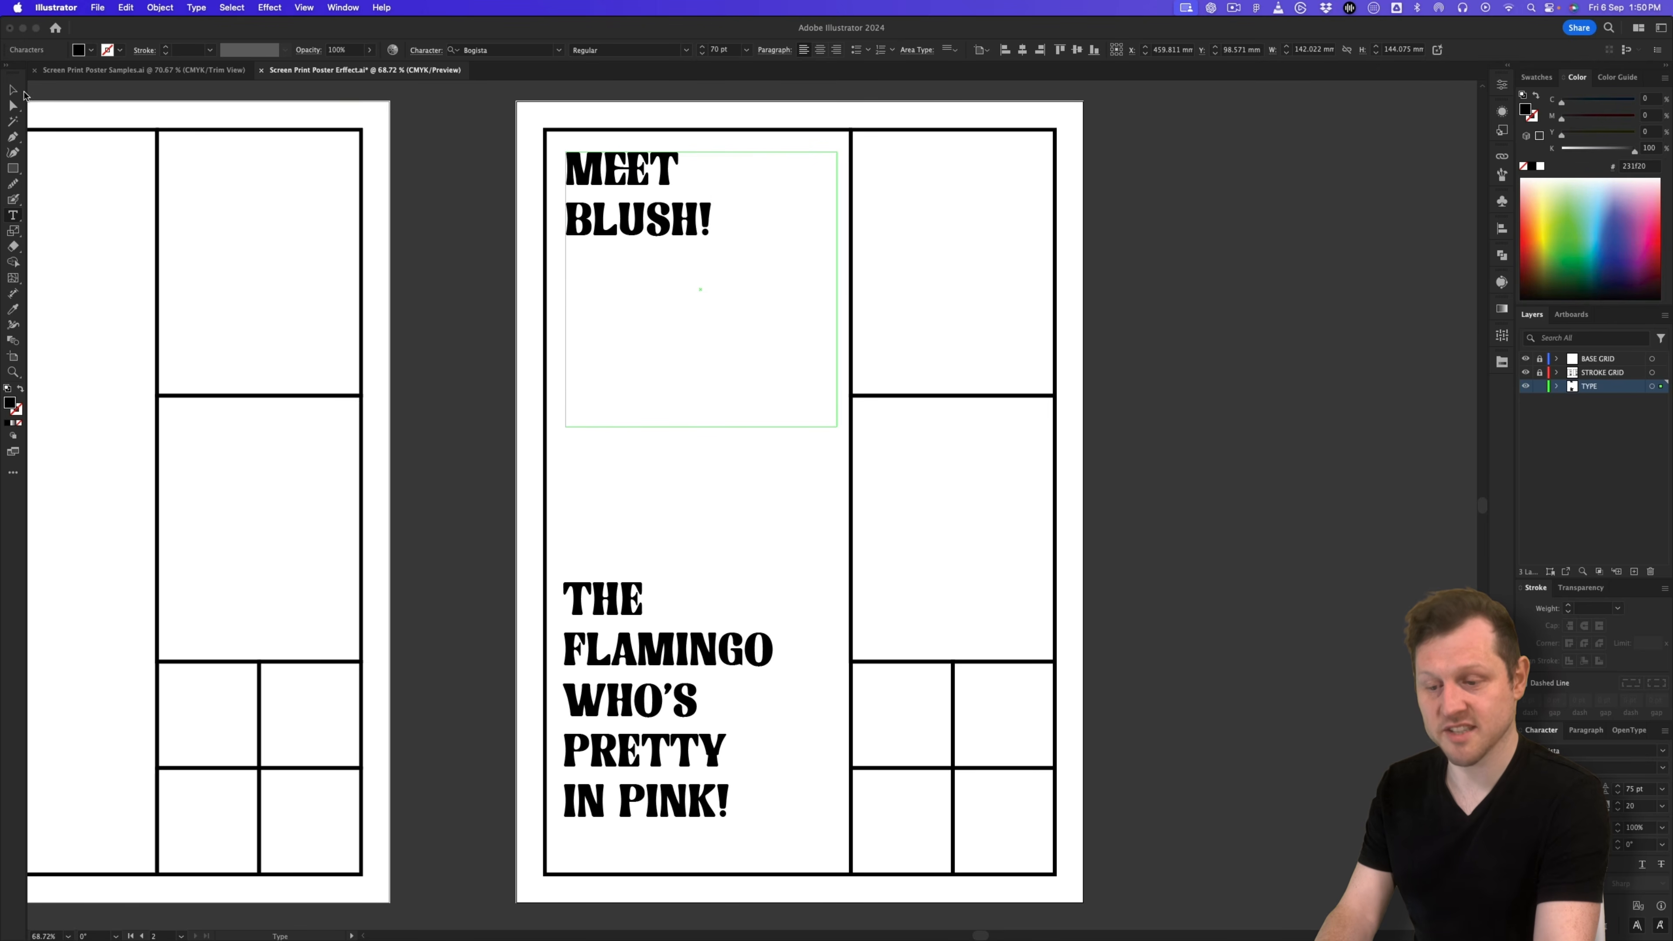
{"action": "key", "text": "Escape"}
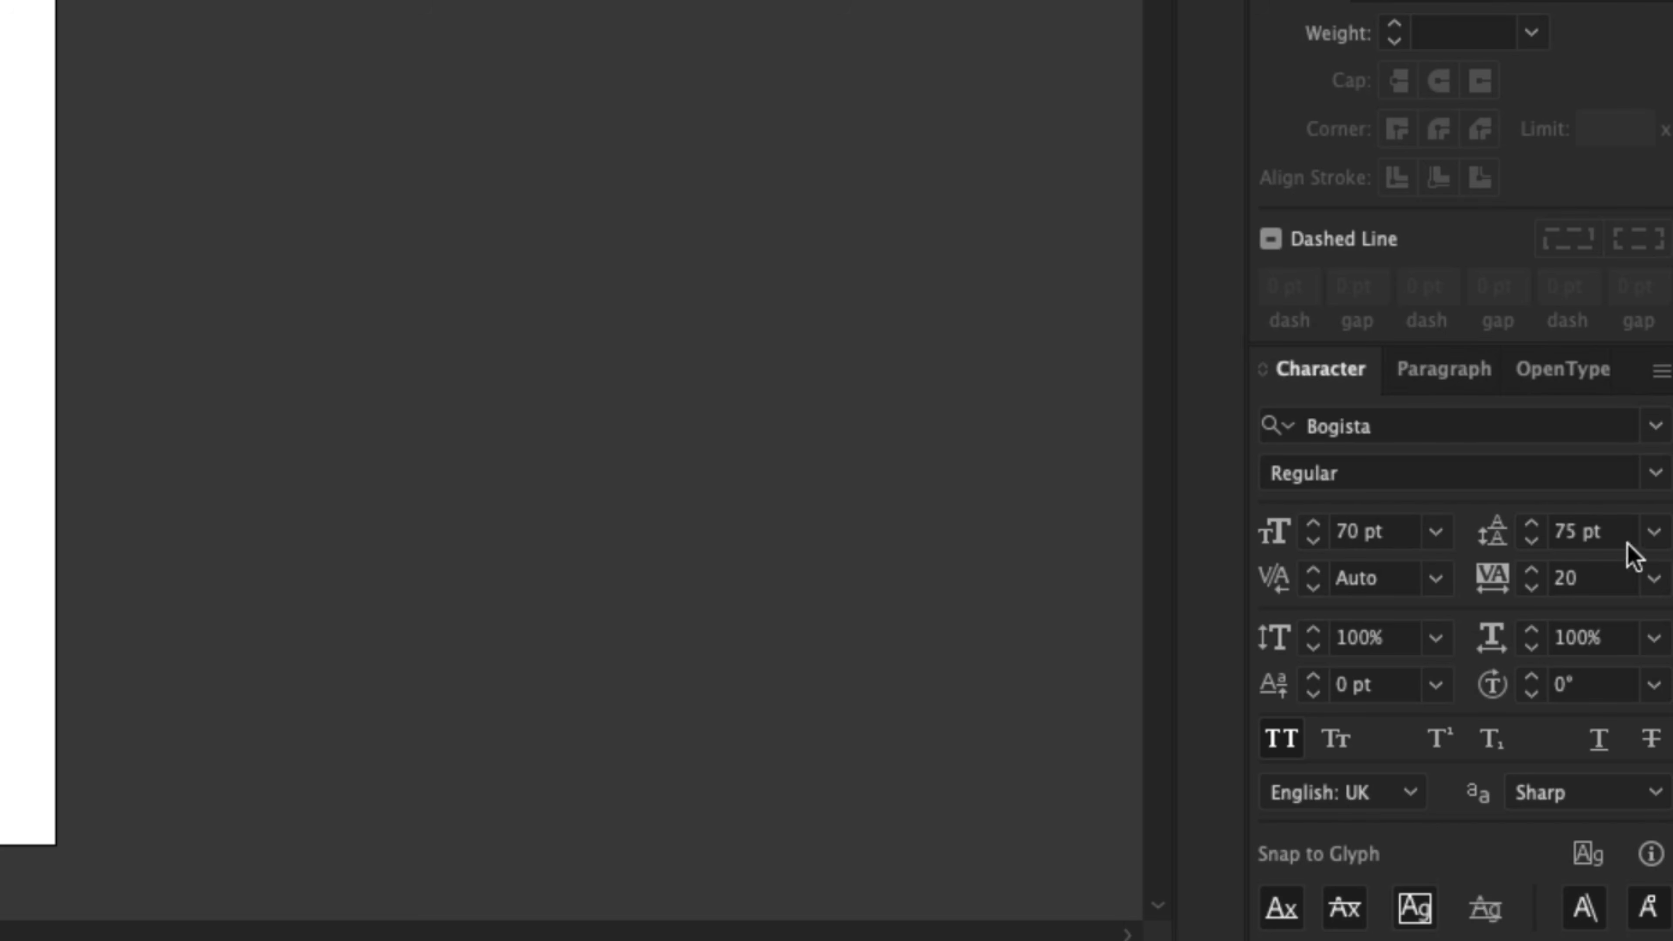
Step: Set the "Meet Blush!" heading to 60 pt and outline it with a 1 pt black stroke and no fill
{"action": "left_click", "coordinate": [1364, 535]}
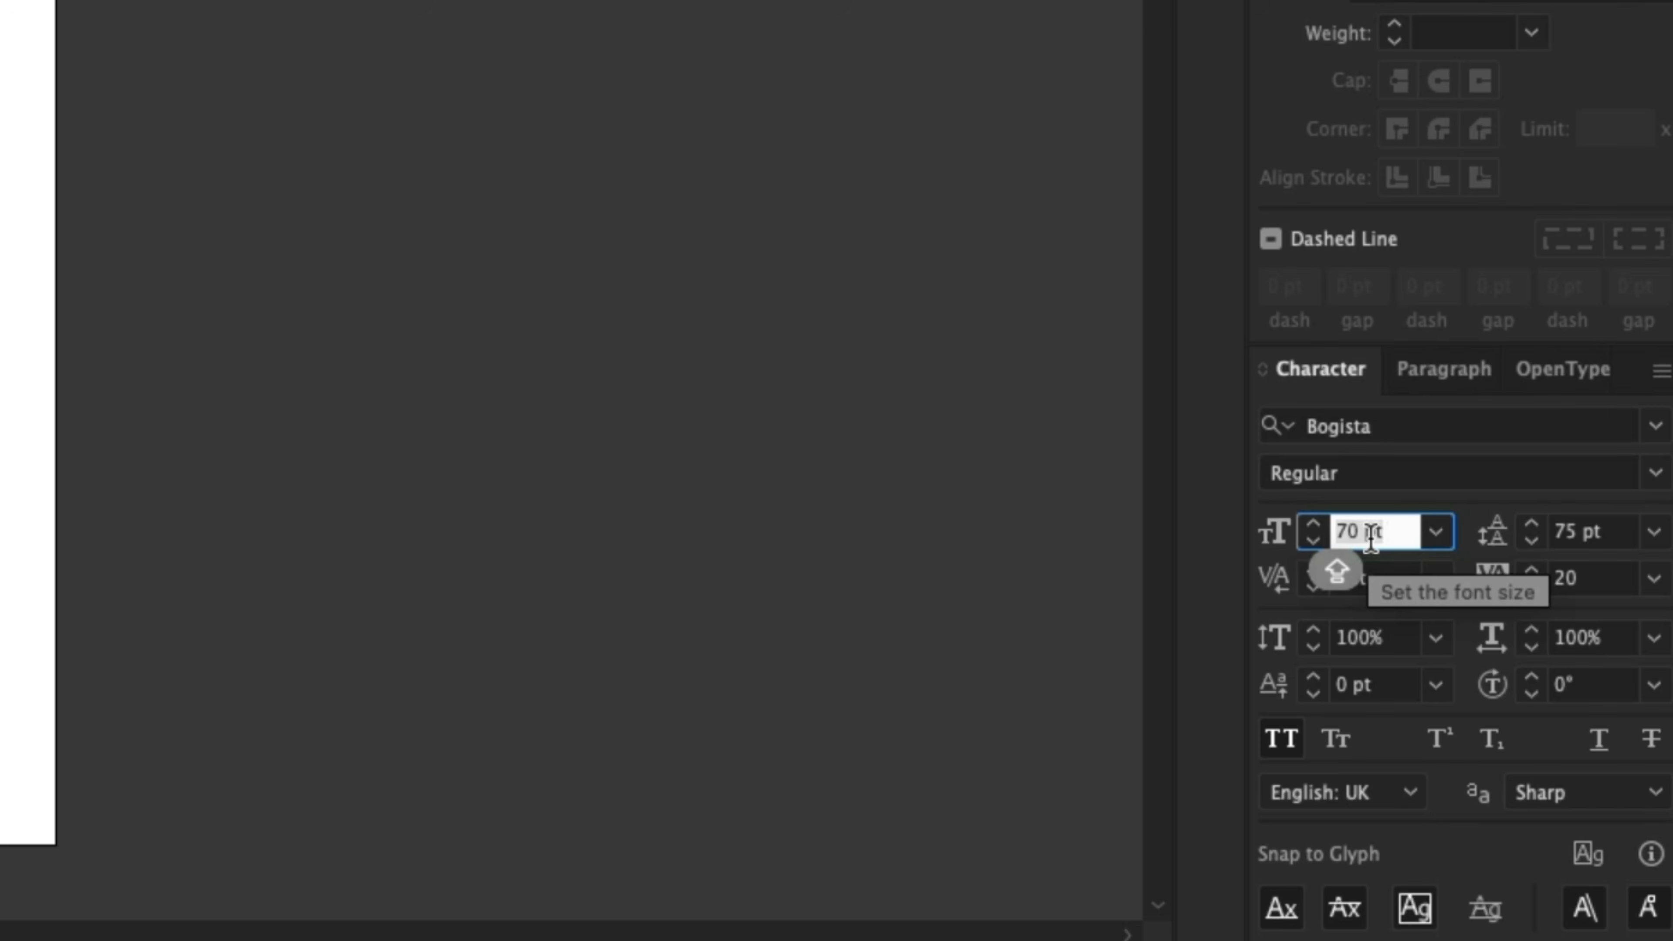
{"action": "type", "text": "60"}
{"action": "key", "text": "Return"}
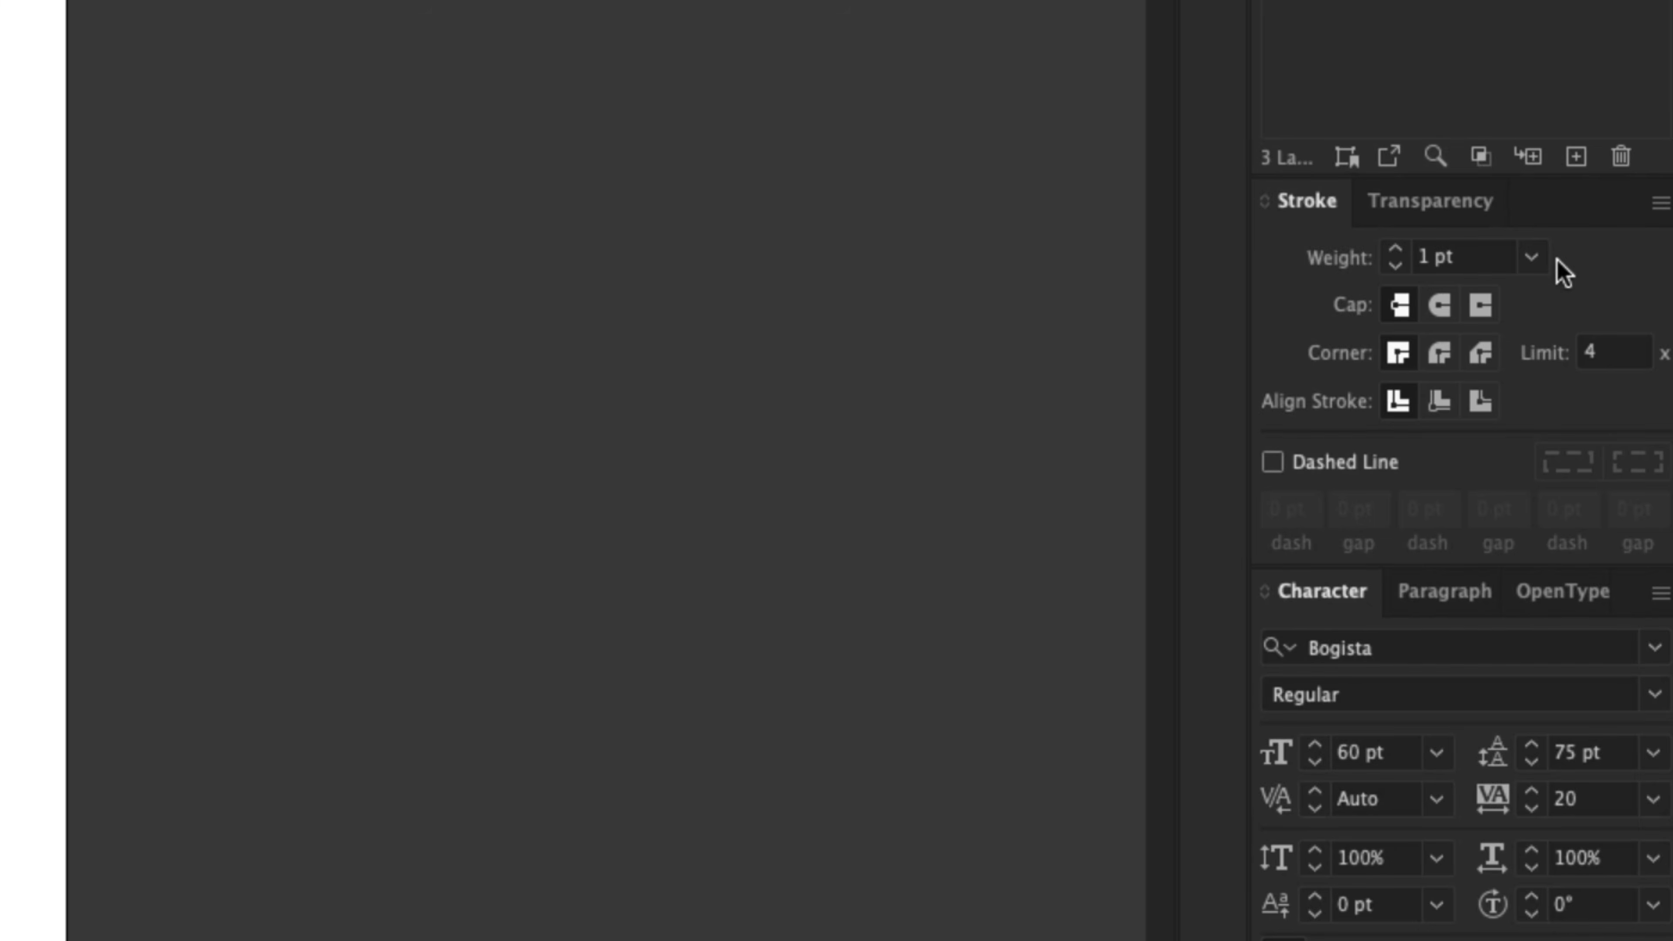
{"action": "left_click", "coordinate": [1532, 257]}
{"action": "left_click", "coordinate": [1571, 413]}
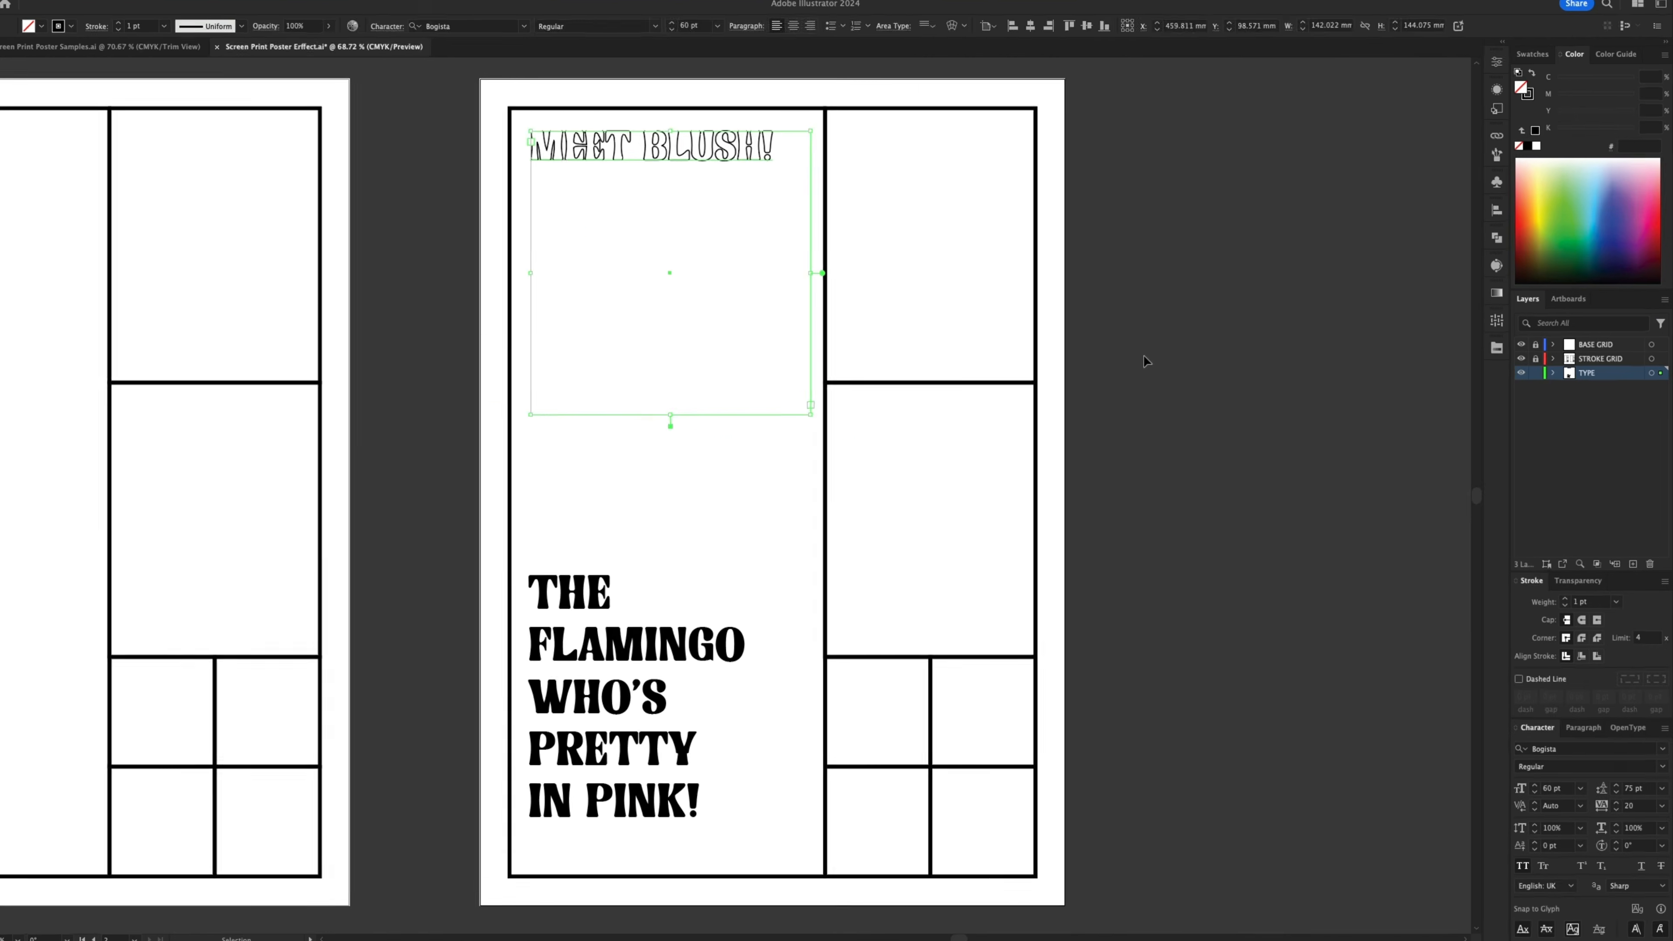
Step: Shorten the "Meet Blush!" text frame so it ends just below its single line of text
{"action": "left_click", "coordinate": [1144, 355]}
{"action": "left_click", "coordinate": [678, 137]}
{"action": "left_click_drag", "start_coordinate": [671, 415], "coordinate": [716, 196]}
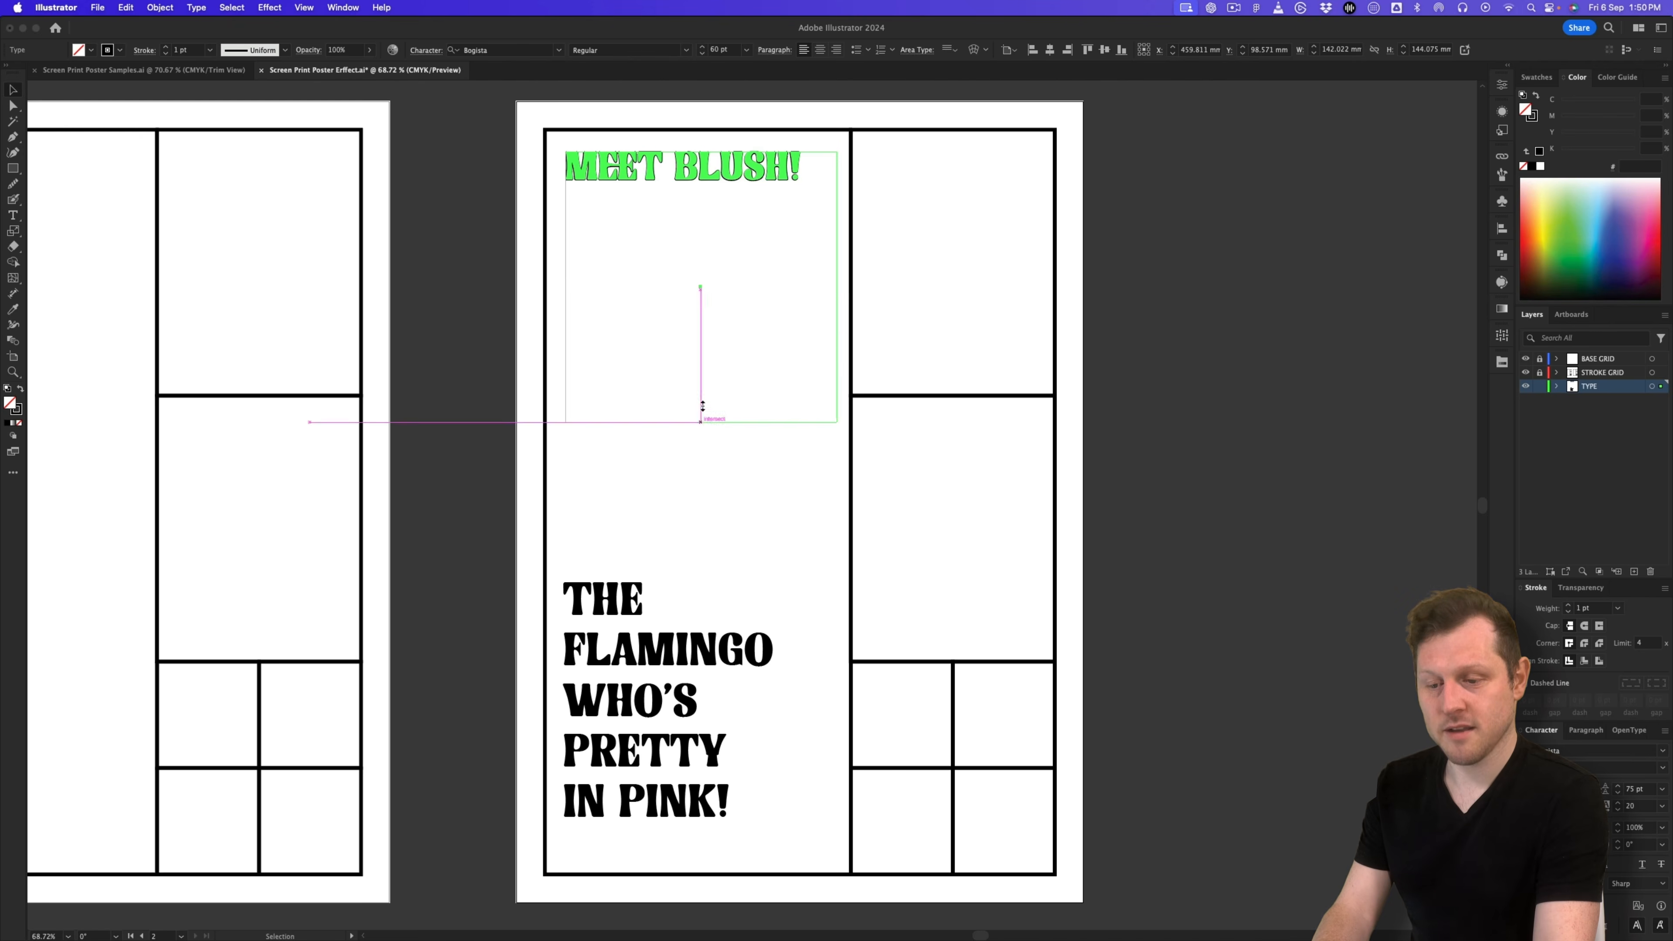
{"action": "left_click", "coordinate": [722, 258]}
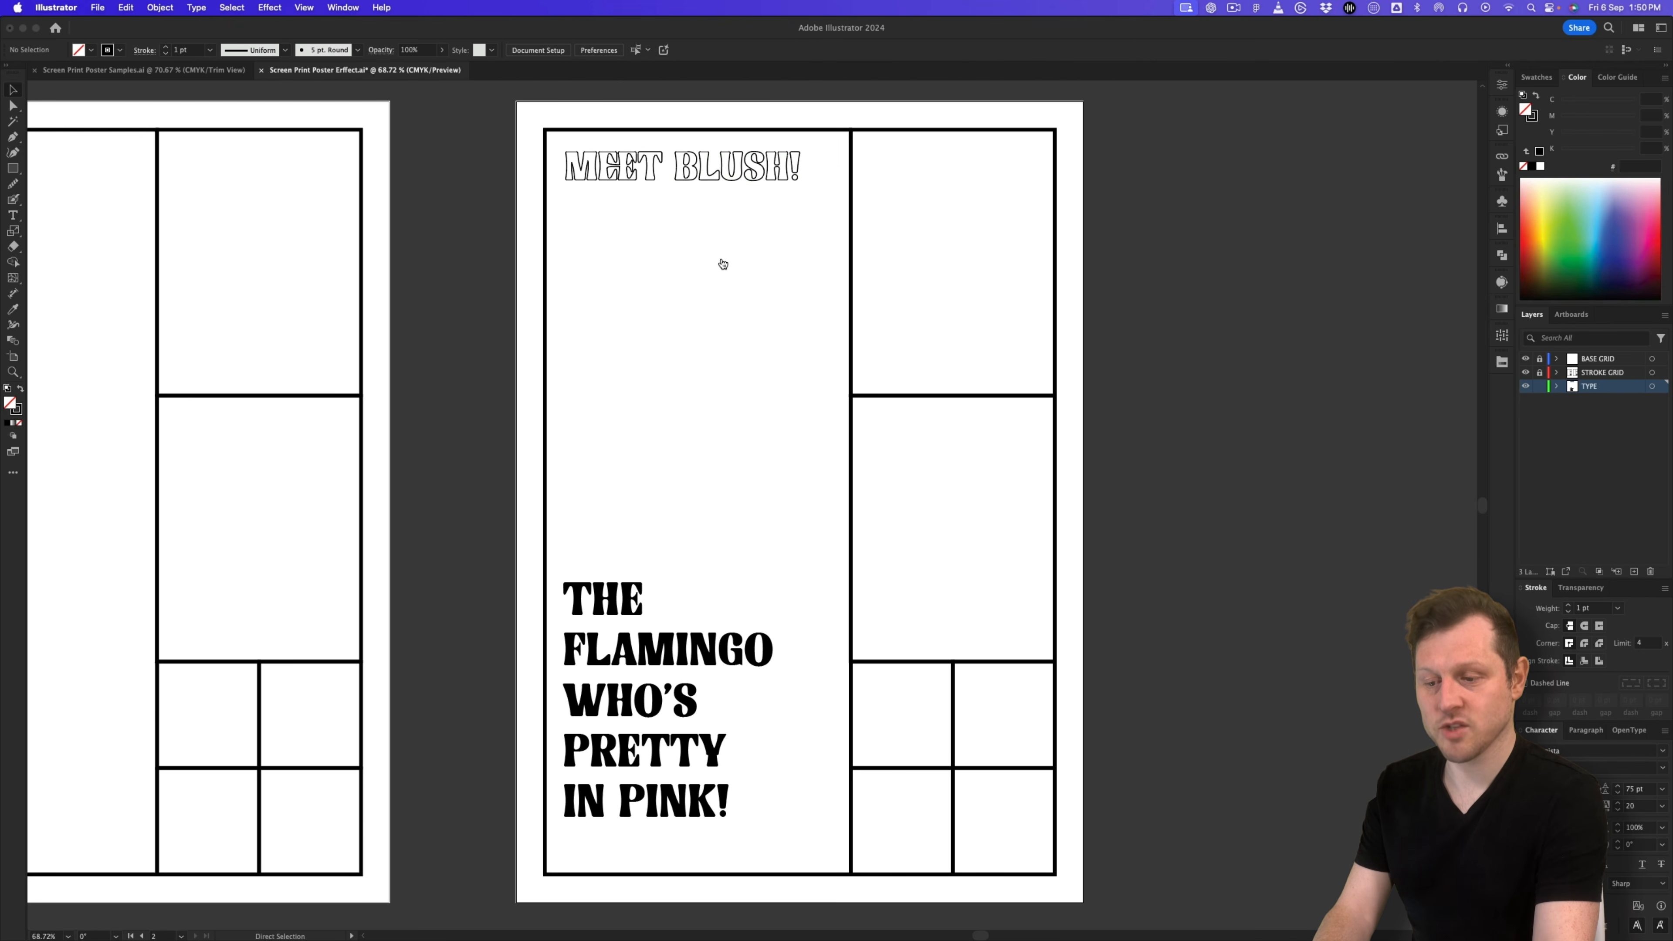
Step: Copy the Poster 1 subtitle text from the Google Slides deck in Safari and return to the poster in Illustrator
{"action": "key", "text": "super+Tab"}
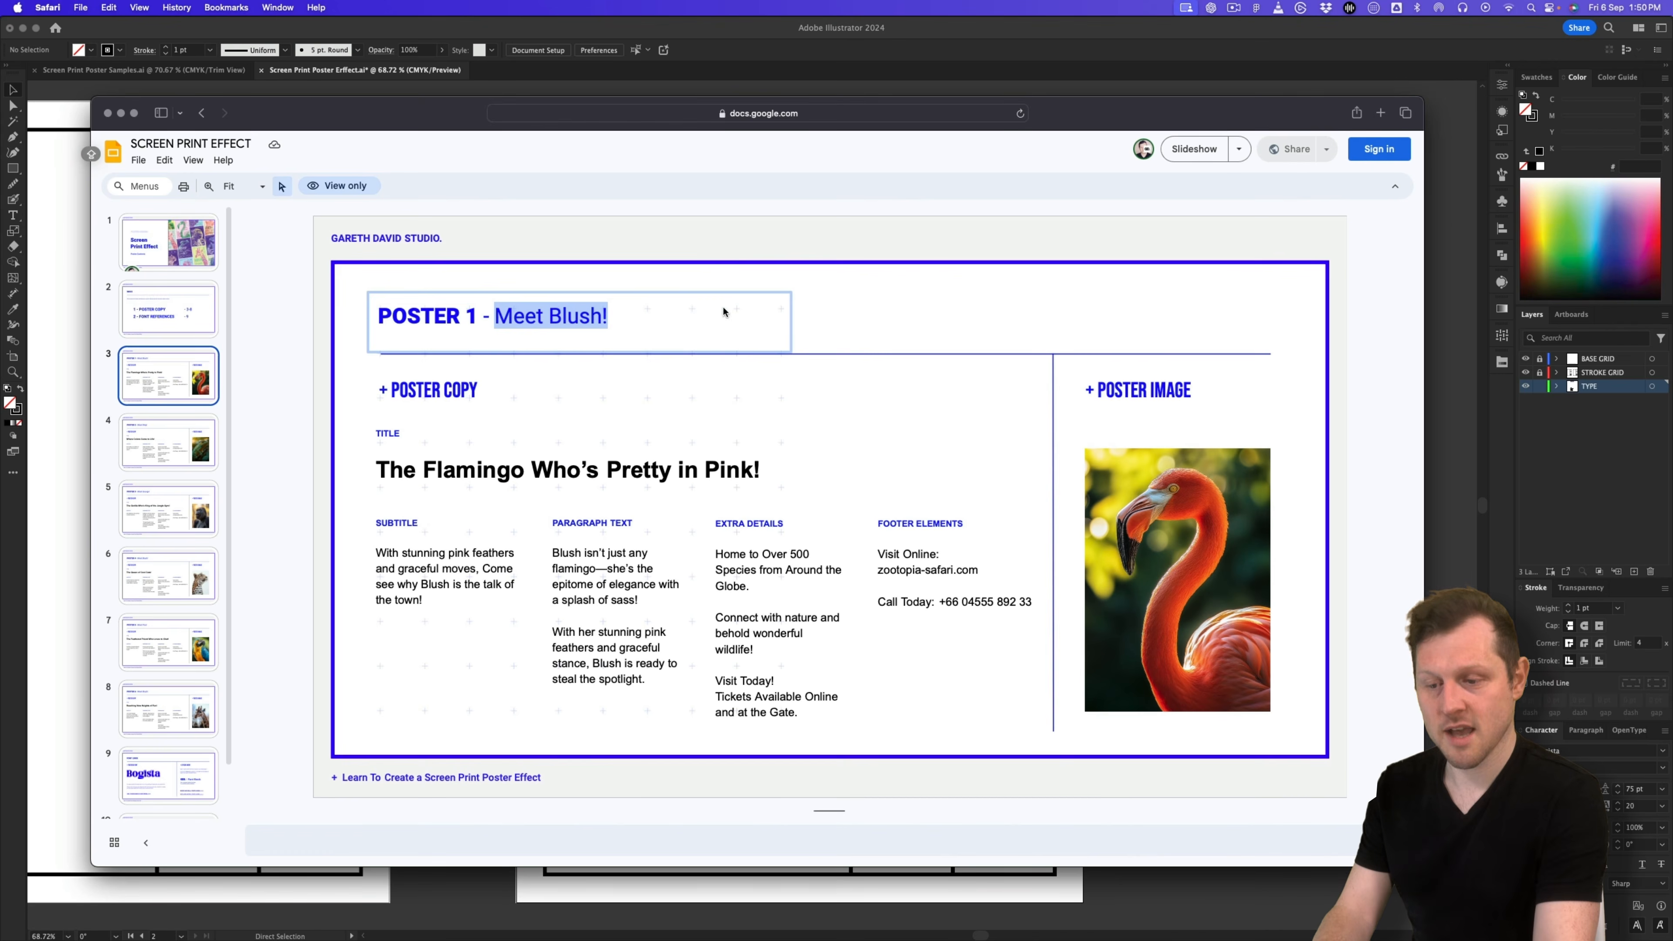
{"action": "left_click_drag", "start_coordinate": [430, 598], "coordinate": [377, 551]}
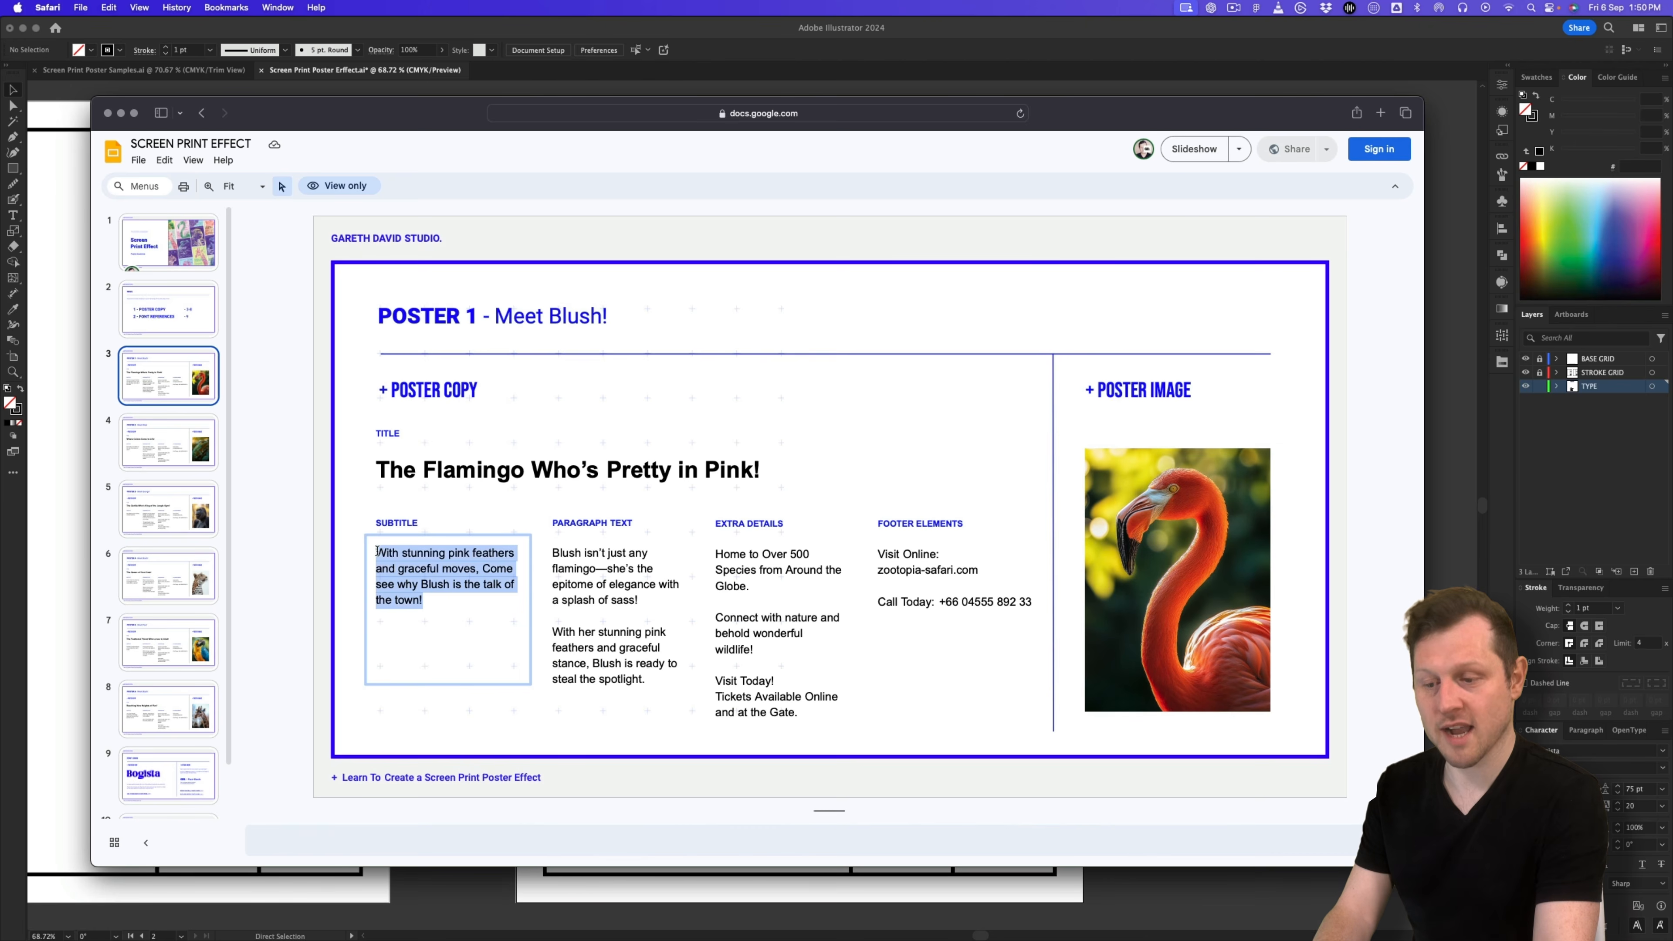
{"action": "key", "text": "super+Tab"}
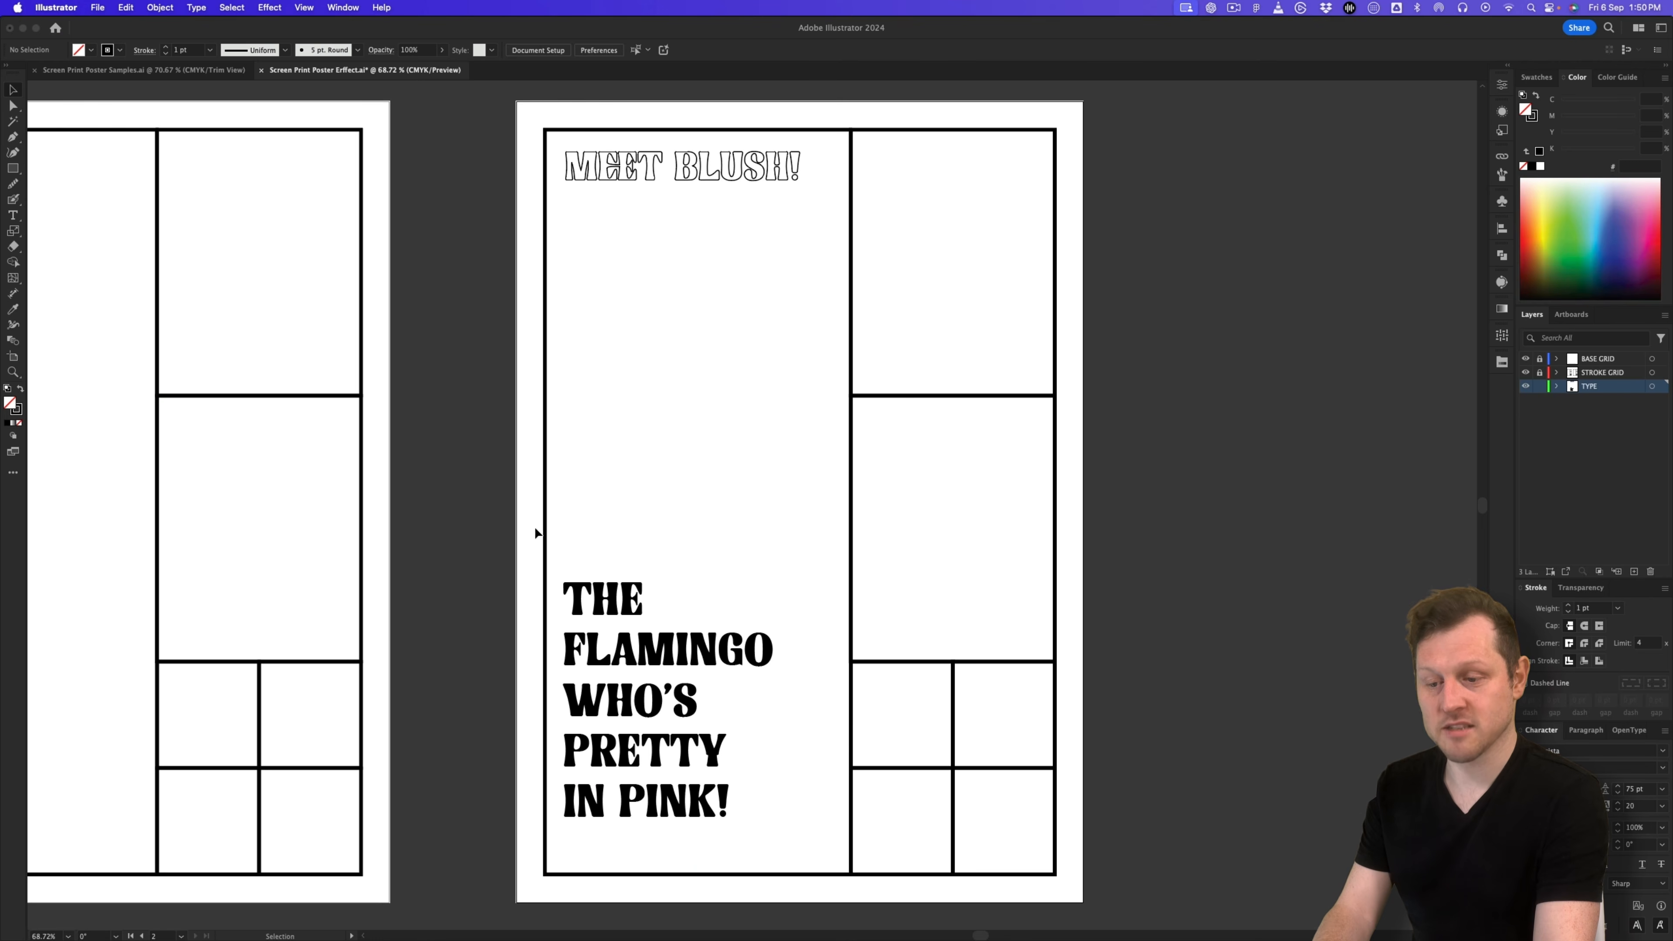
Step: Duplicate the title's text frame into the upper-right grid cell and replace its text with the copied "With stunning pink feathers and graceful moves" subtitle
{"action": "left_click_drag", "start_coordinate": [622, 653], "coordinate": [935, 220]}
{"action": "double_click", "coordinate": [938, 224]}
{"action": "key", "text": "super+a"}
{"action": "type", "text": "WITH STUNNING PINK FEATHERS AND"}
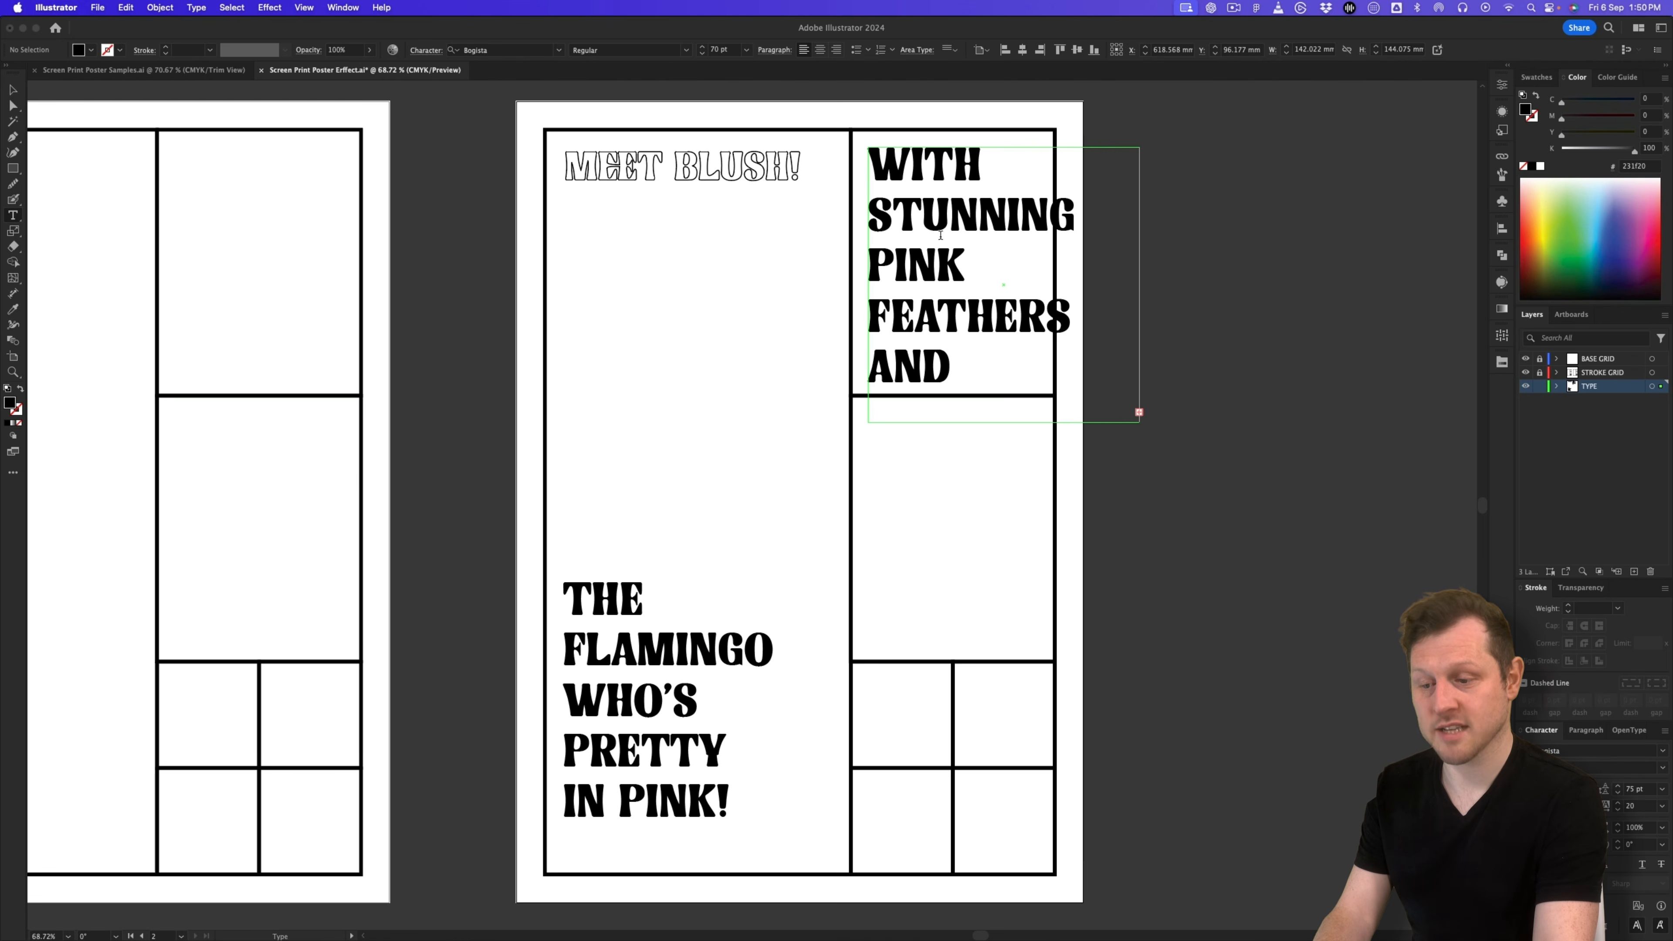
{"action": "key", "text": "Escape"}
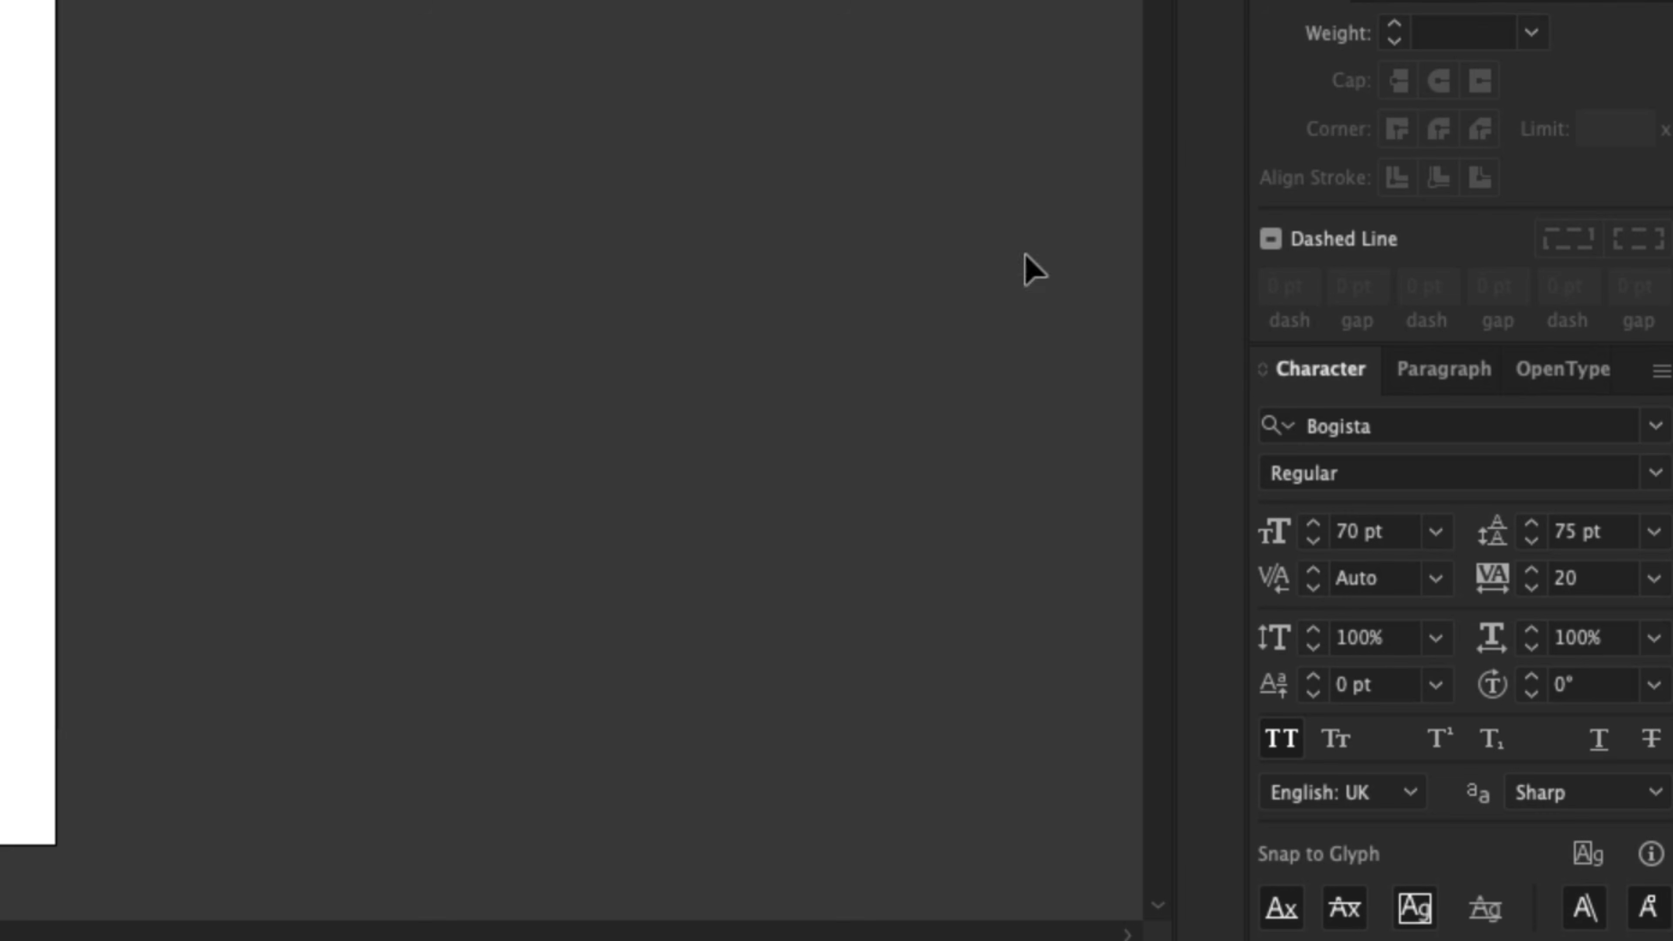
Step: Set the subtitle's font size to 35 pt and its leading to 40 pt
{"action": "triple_click", "coordinate": [1369, 535]}
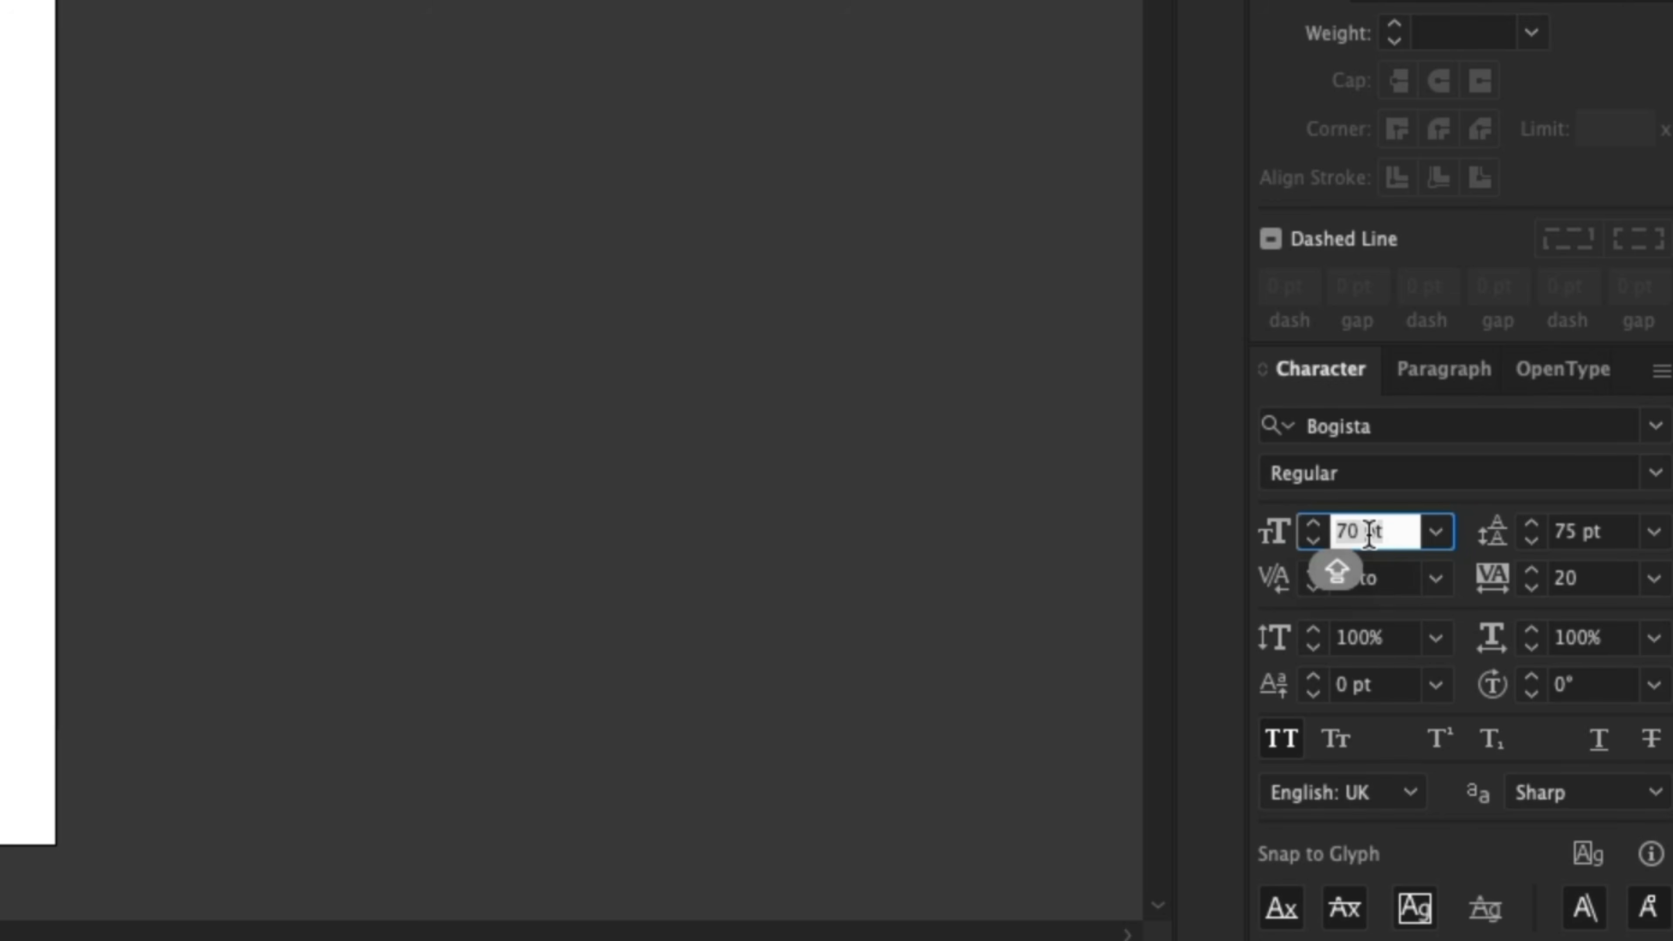
{"action": "type", "text": "35"}
{"action": "key", "text": "Return"}
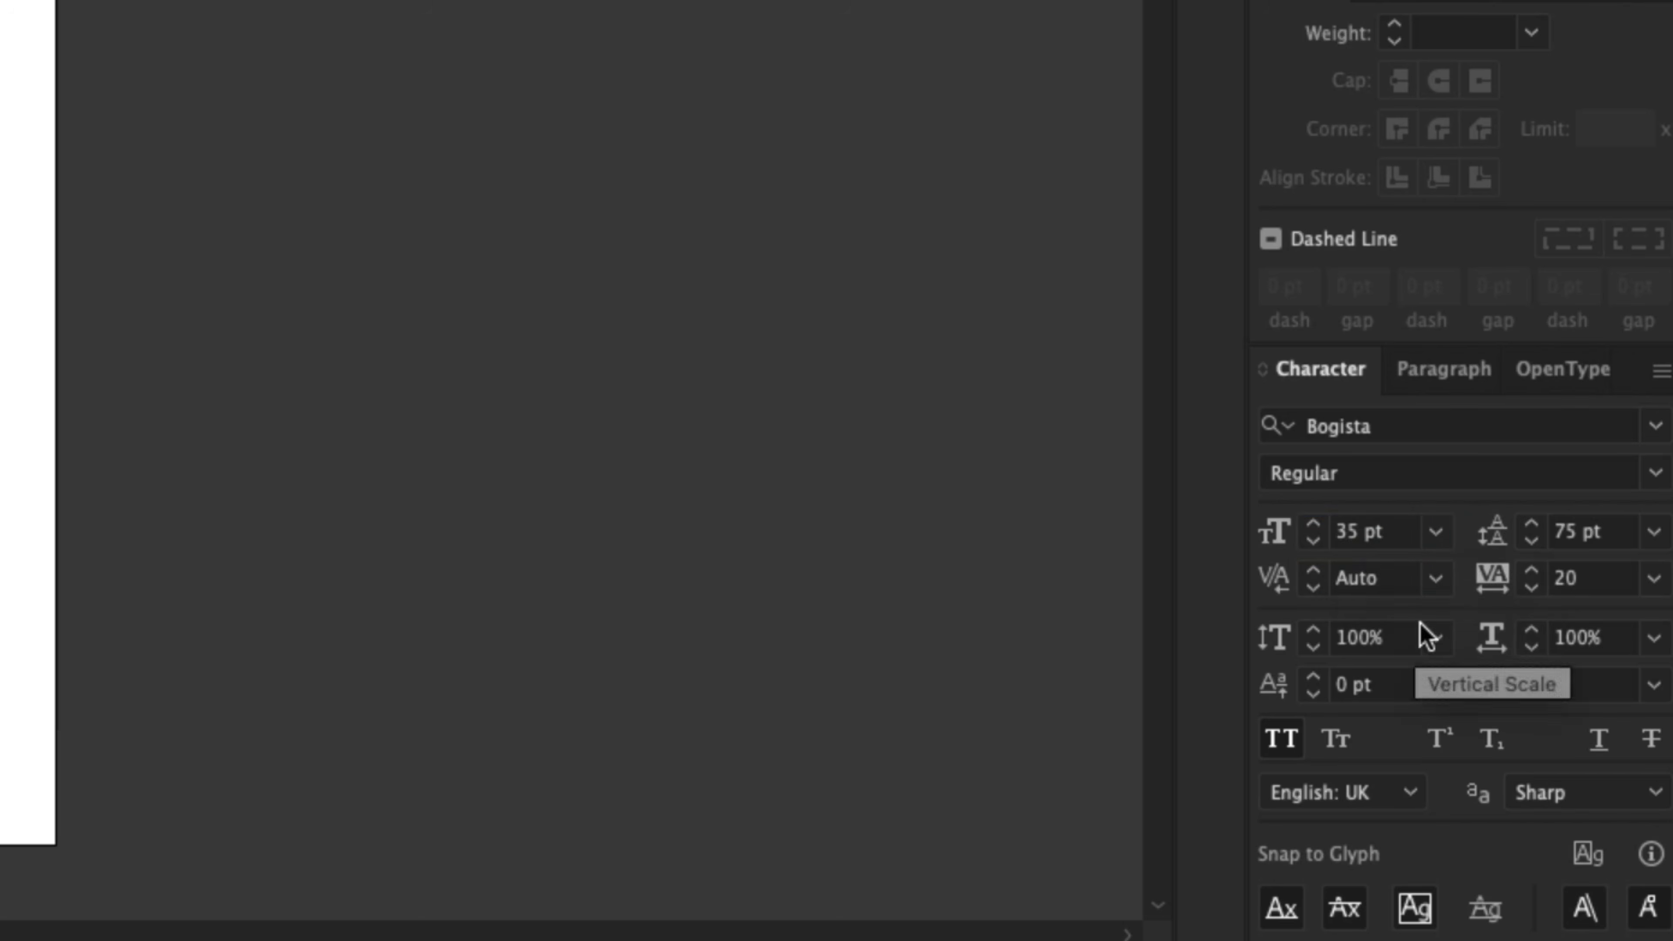
{"action": "triple_click", "coordinate": [1558, 544]}
{"action": "type", "text": "40"}
{"action": "key", "text": "Return"}
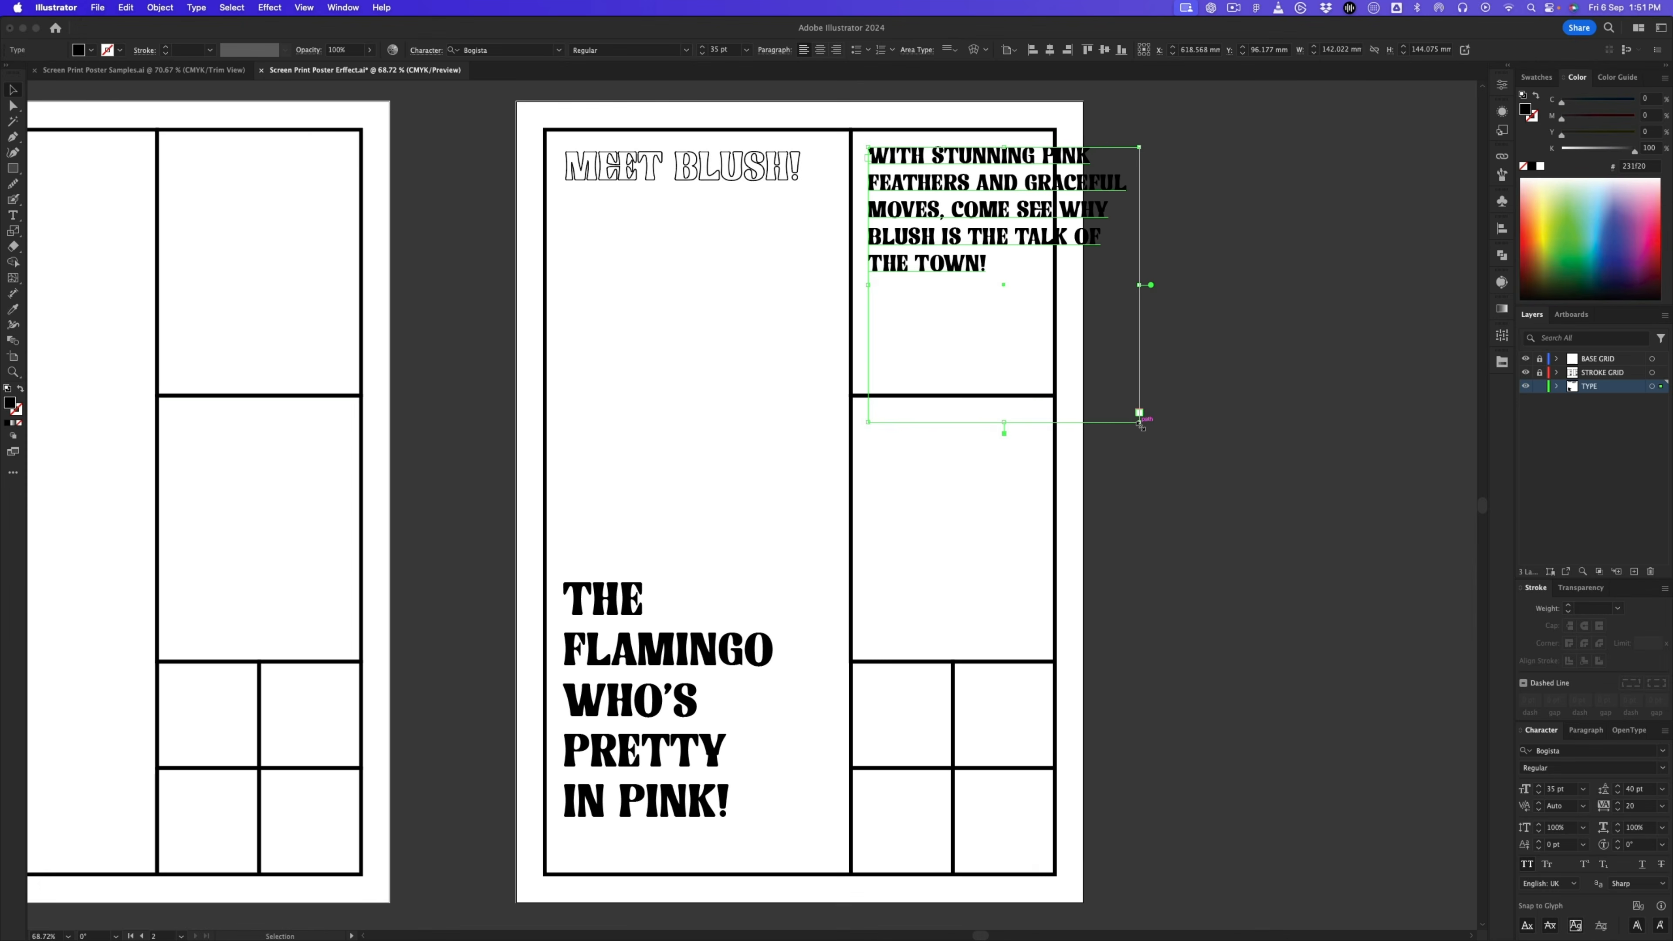
Step: Resize the subtitle's text frame to about 90 × 118 mm inside the upper-right cell and nudge it down level with the "Meet Blush!" heading
{"action": "left_click_drag", "start_coordinate": [1141, 421], "coordinate": [1042, 374]}
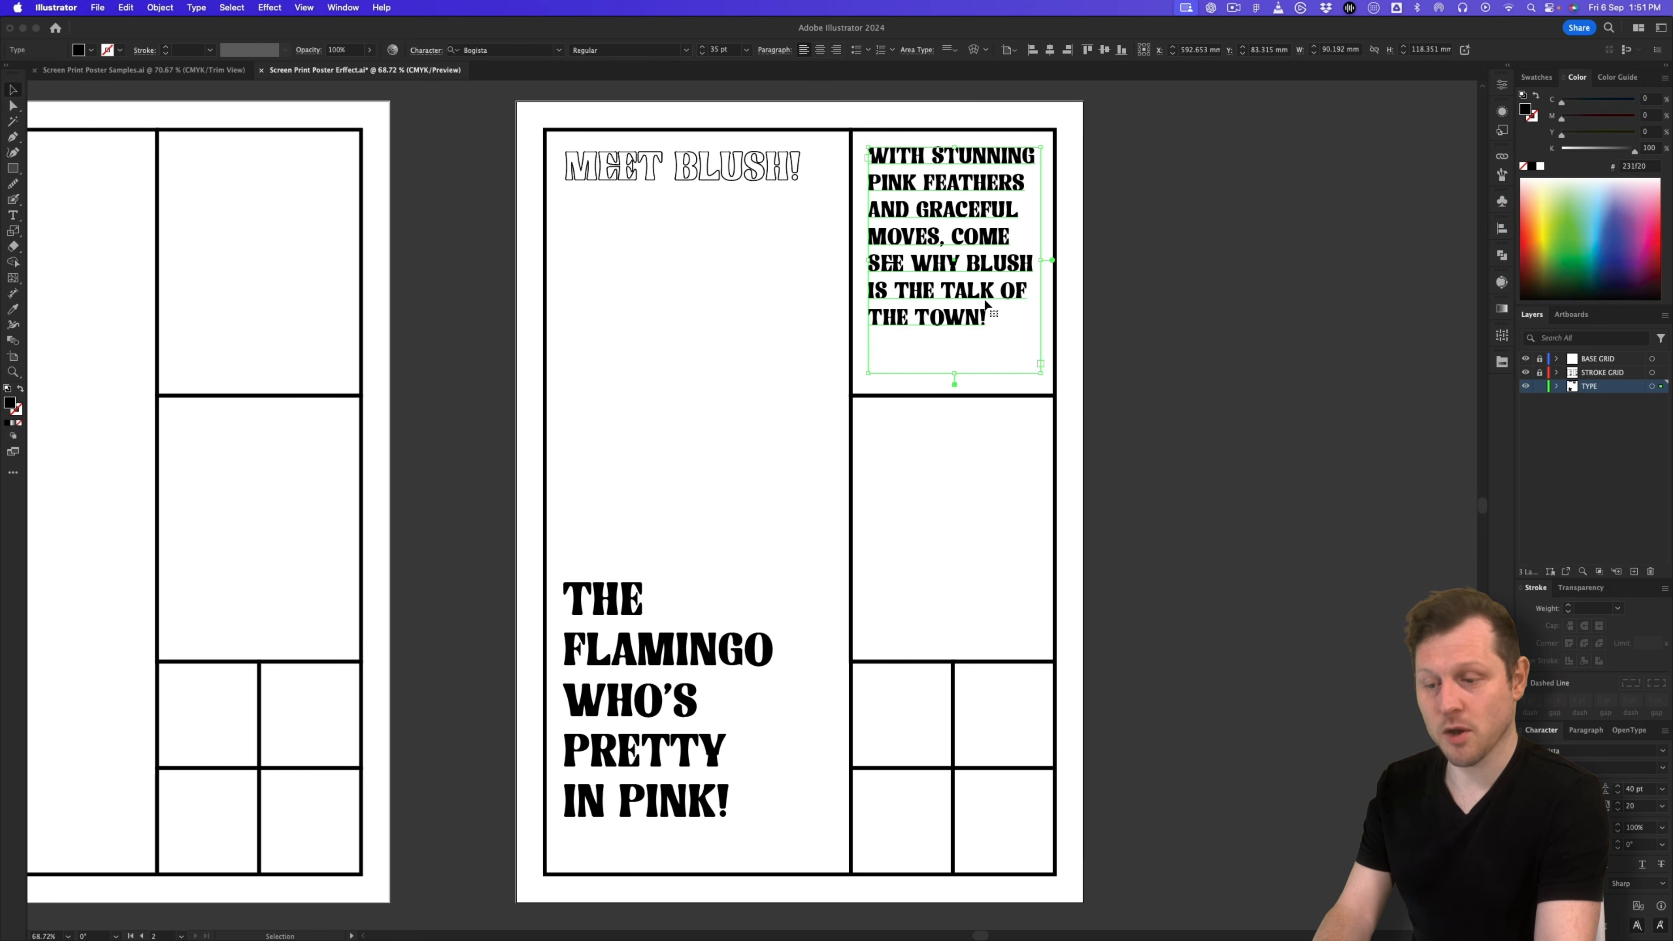
{"action": "left_click_drag", "start_coordinate": [914, 220], "coordinate": [914, 226]}
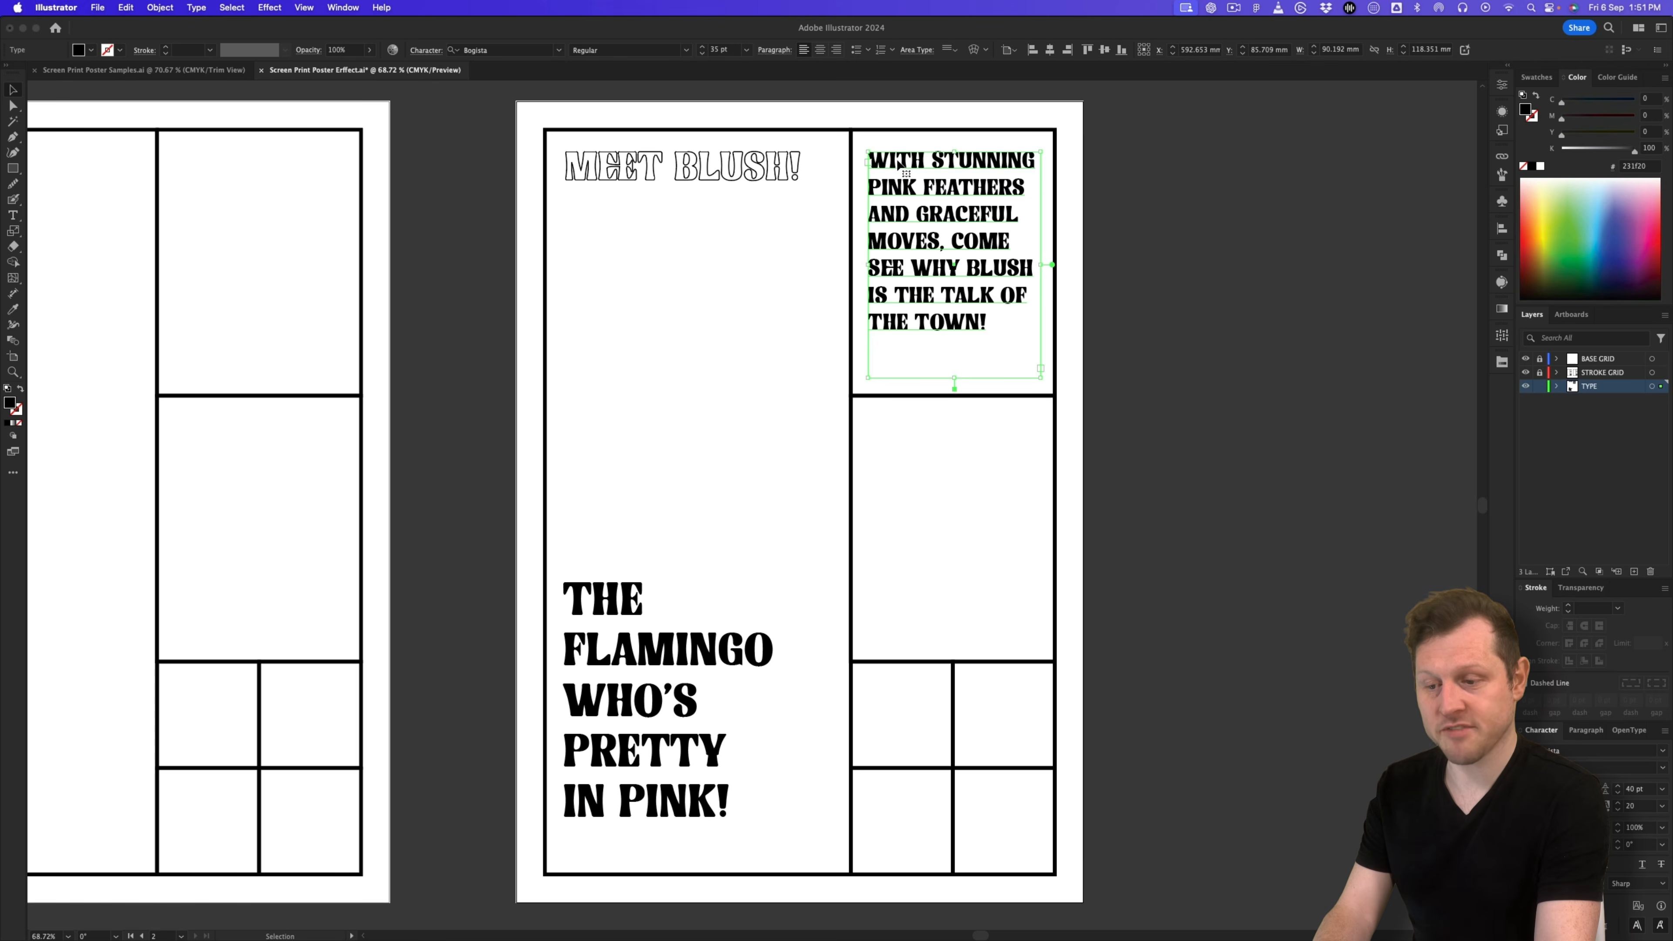
Step: Fit the subtitle's text frame to the full upper-right grid cell and align its text vertically to the center
{"action": "left_click_drag", "start_coordinate": [899, 163], "coordinate": [883, 144]}
{"action": "key", "text": "Right"}
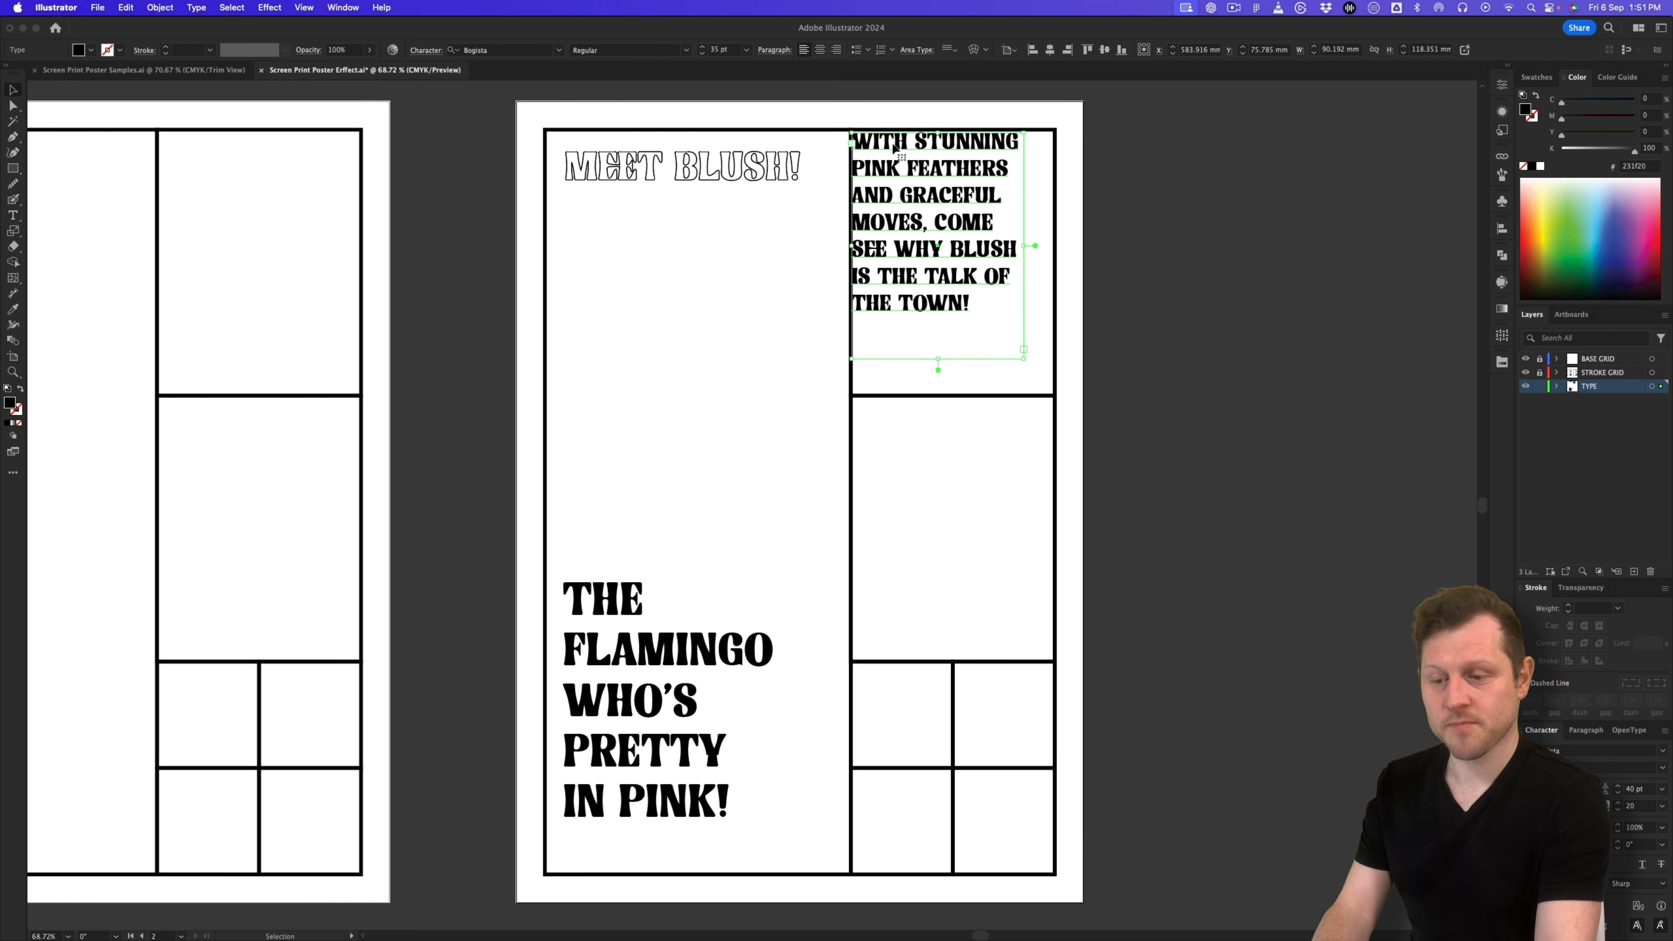
{"action": "key", "text": "Up"}
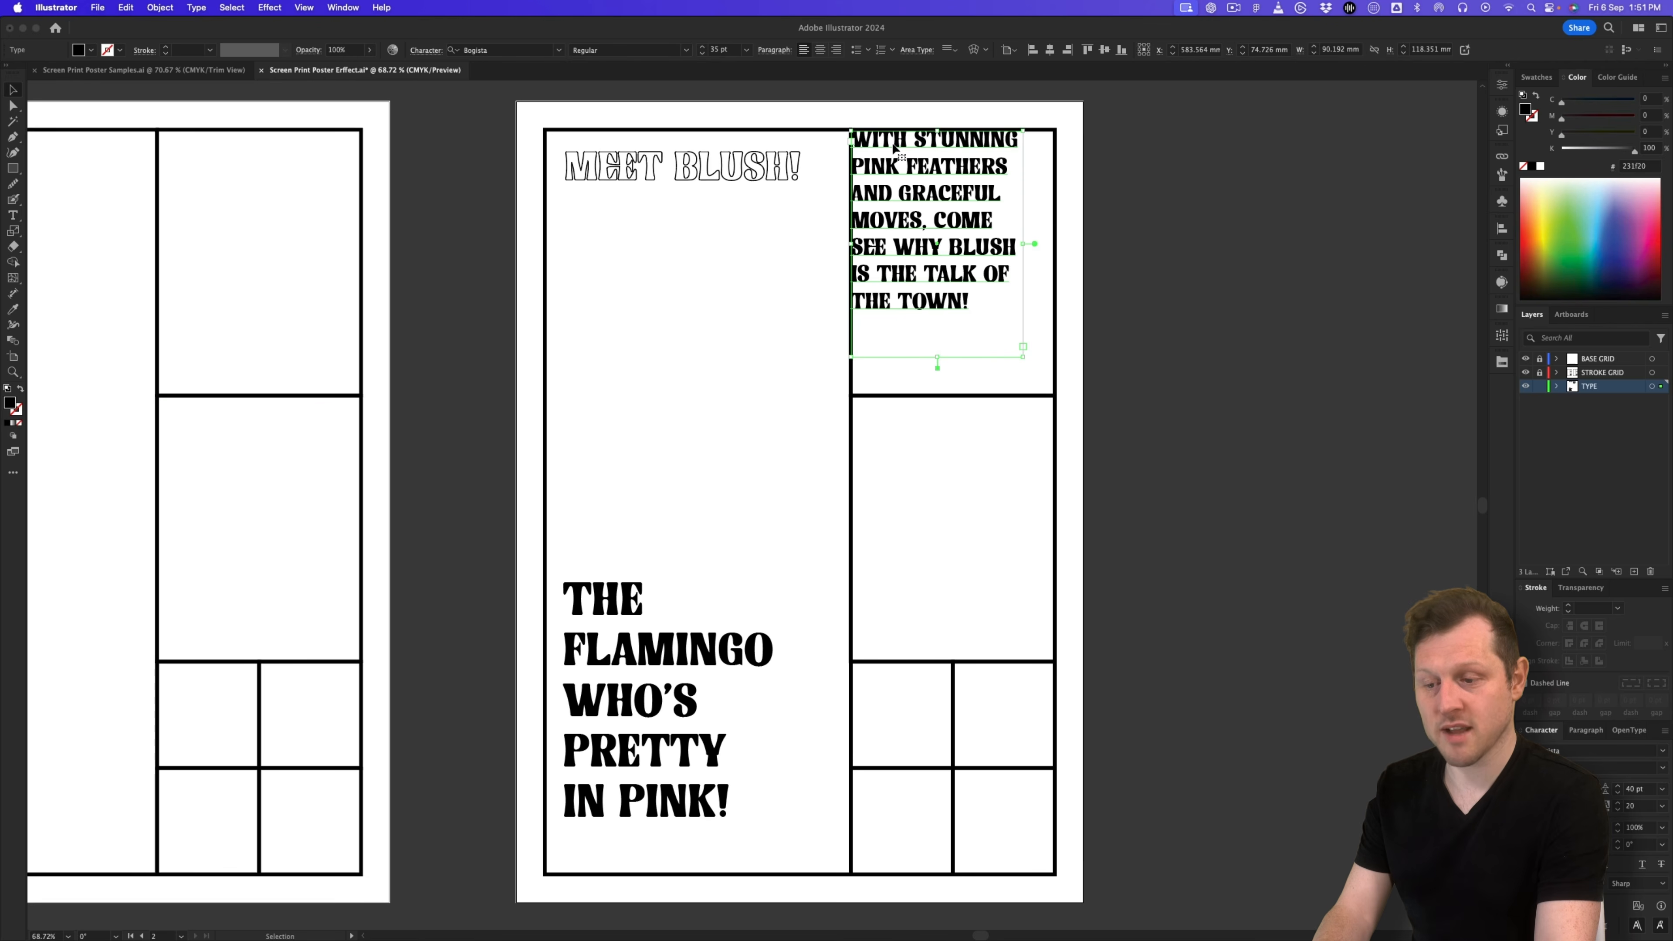
{"action": "left_click_drag", "start_coordinate": [1025, 357], "coordinate": [1056, 396]}
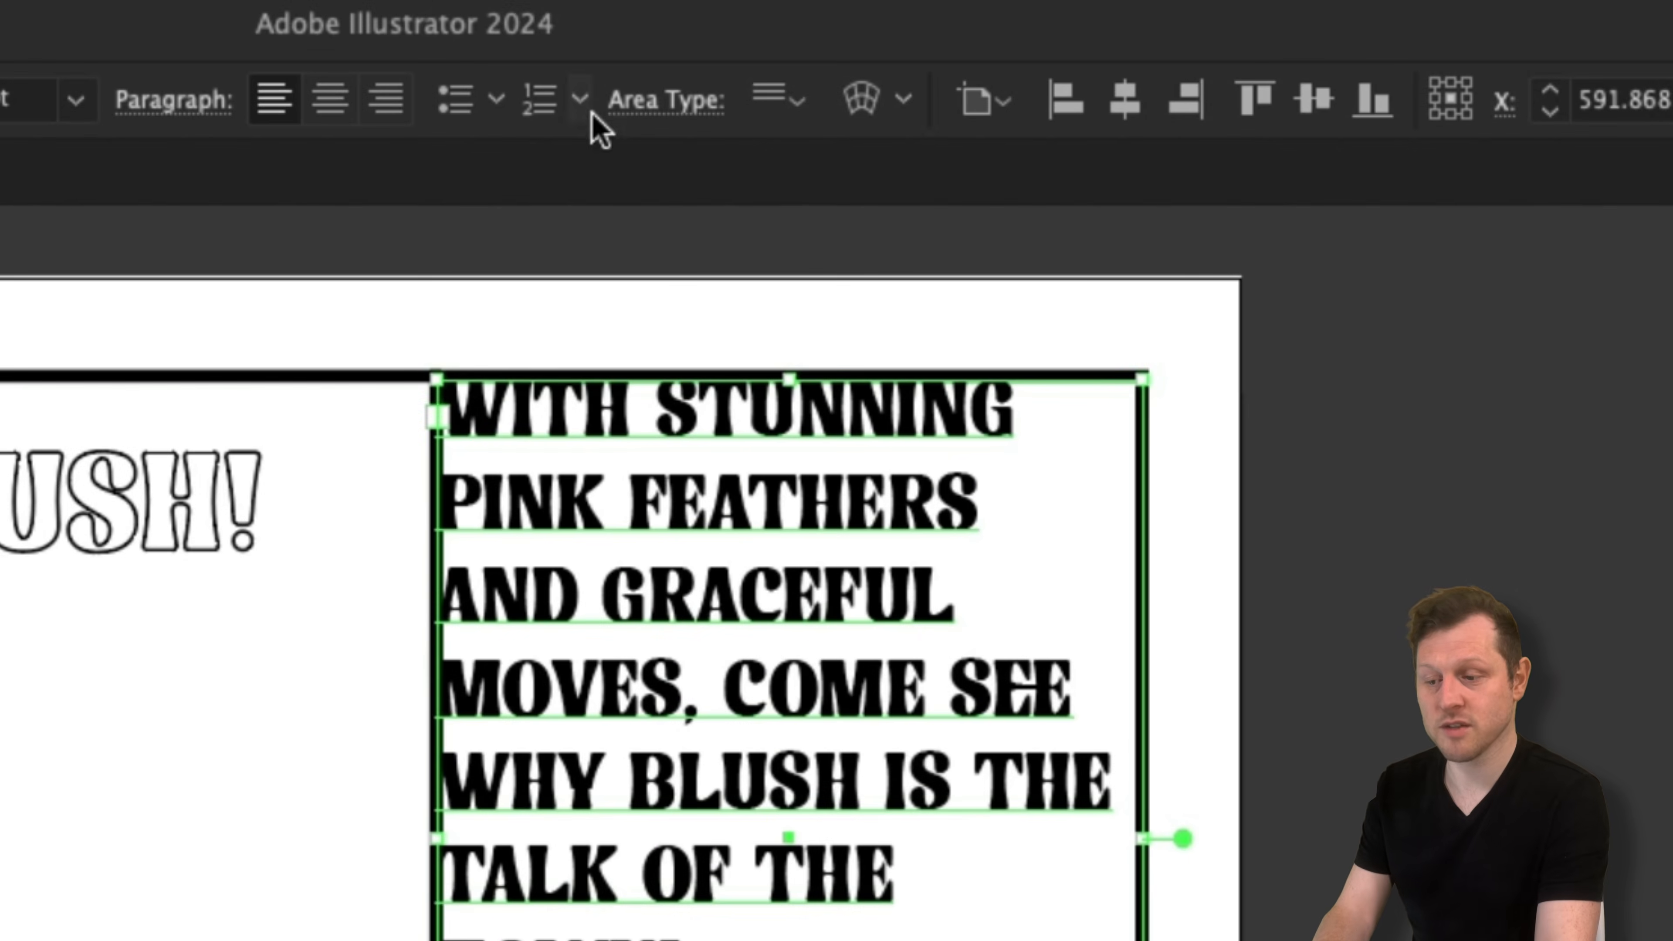
{"action": "left_click", "coordinate": [797, 94]}
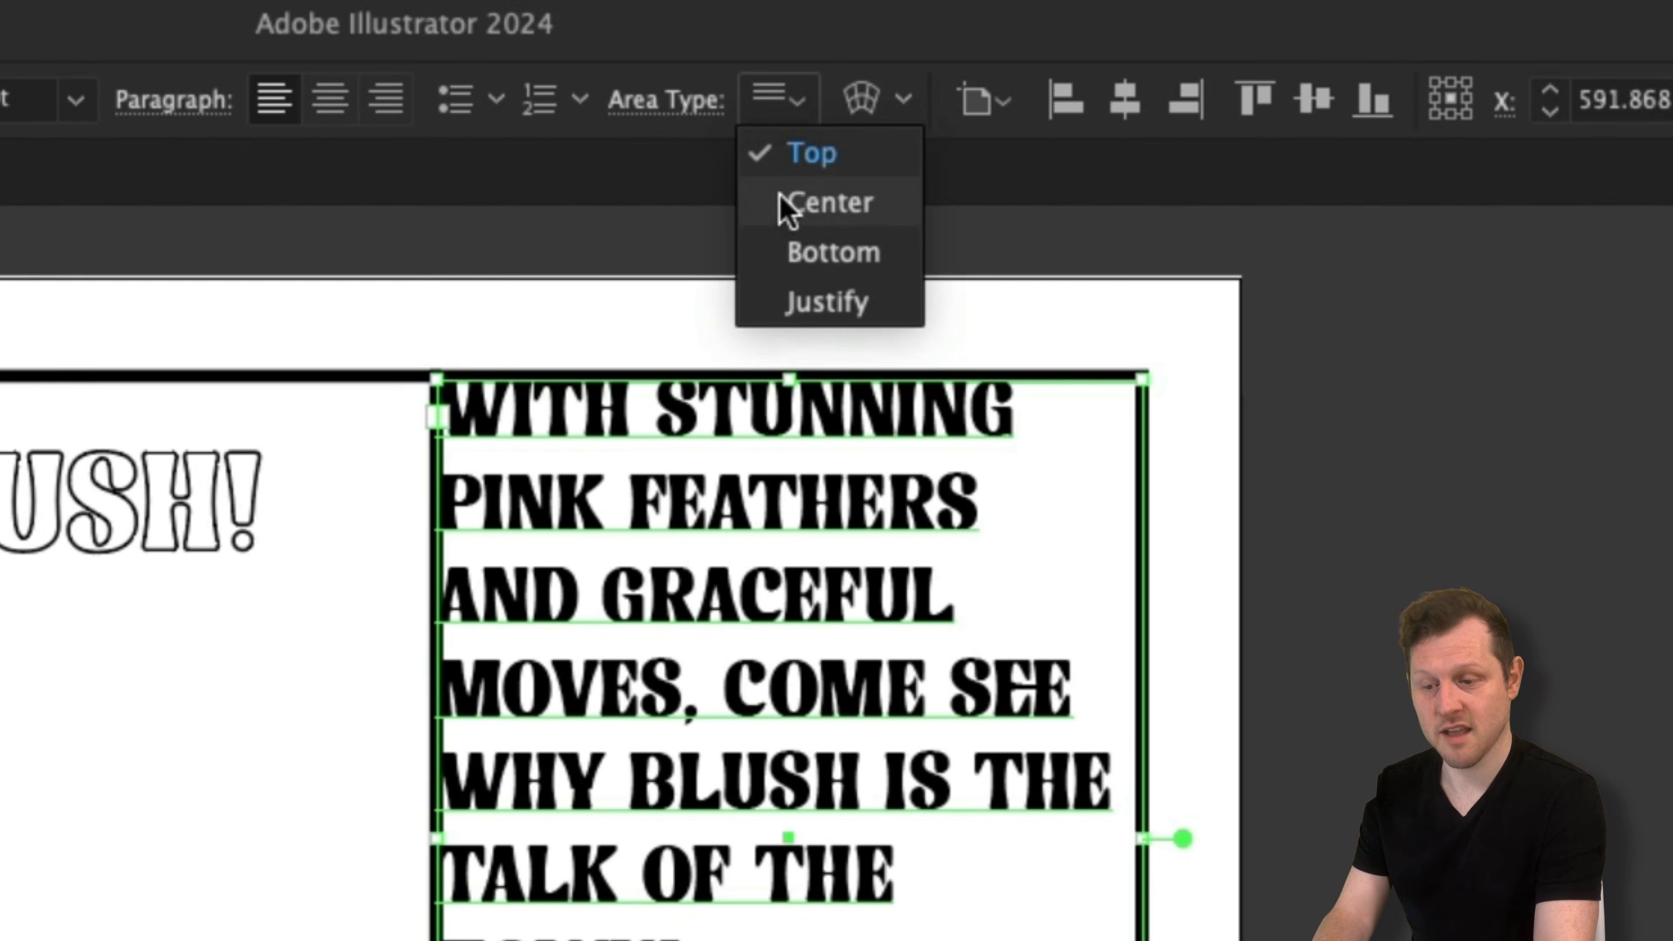
{"action": "left_click", "coordinate": [823, 202]}
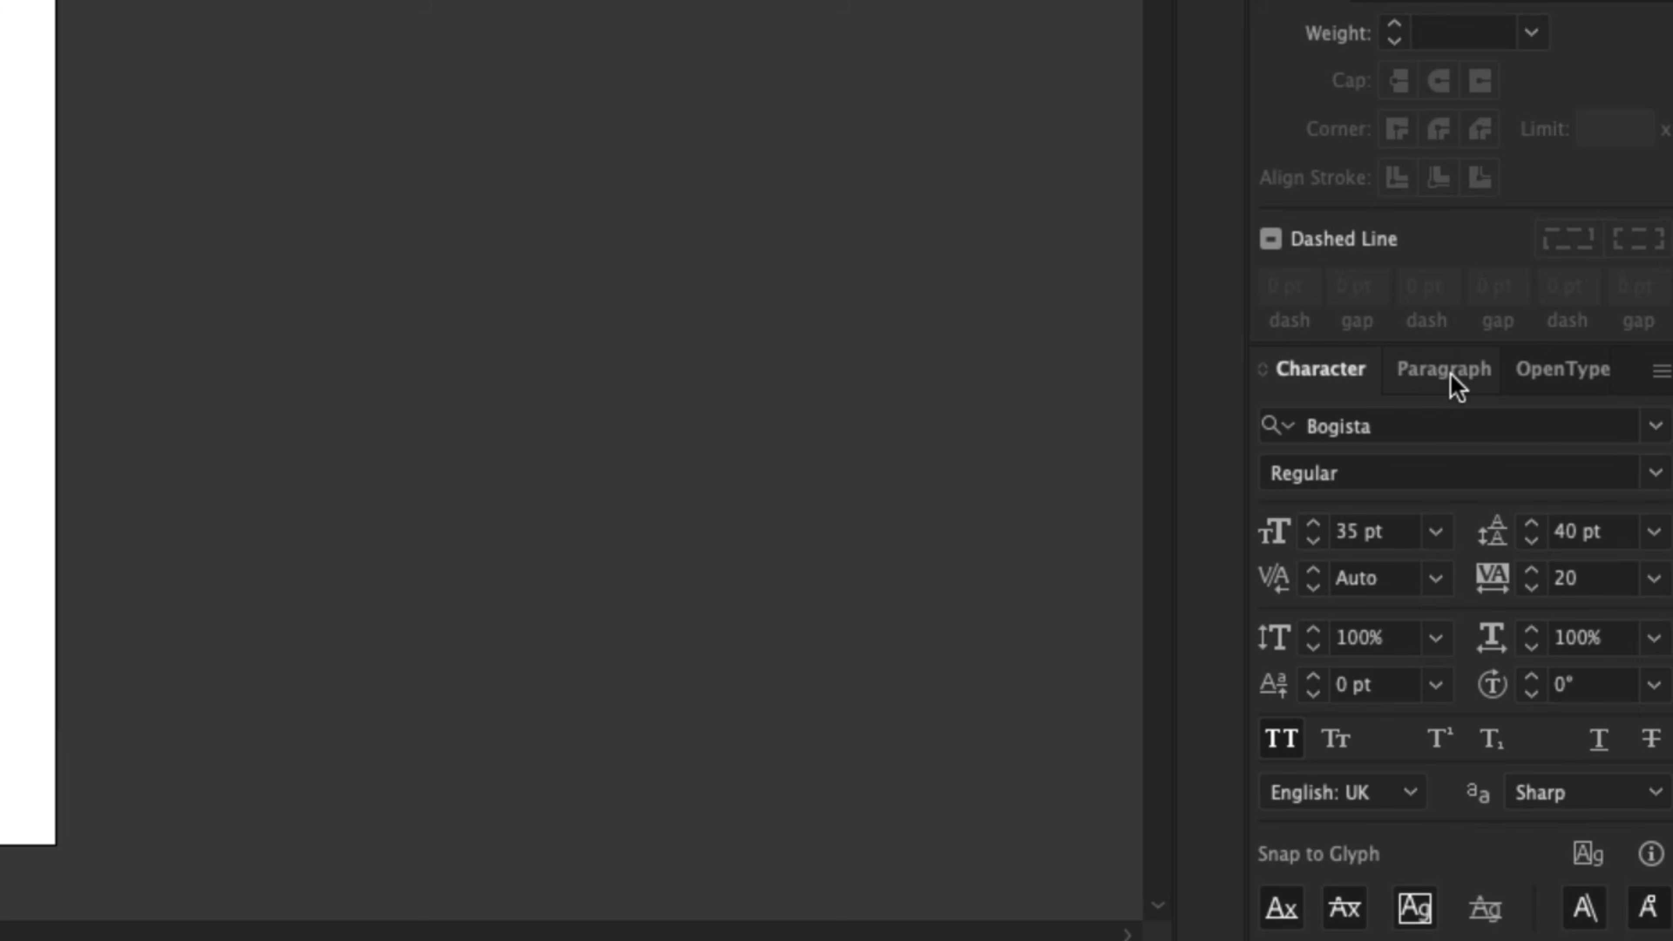
Step: Set the subtitle's left indent to 8 mm and narrow its text frame to about 98.6 mm wide
{"action": "left_click", "coordinate": [1586, 729]}
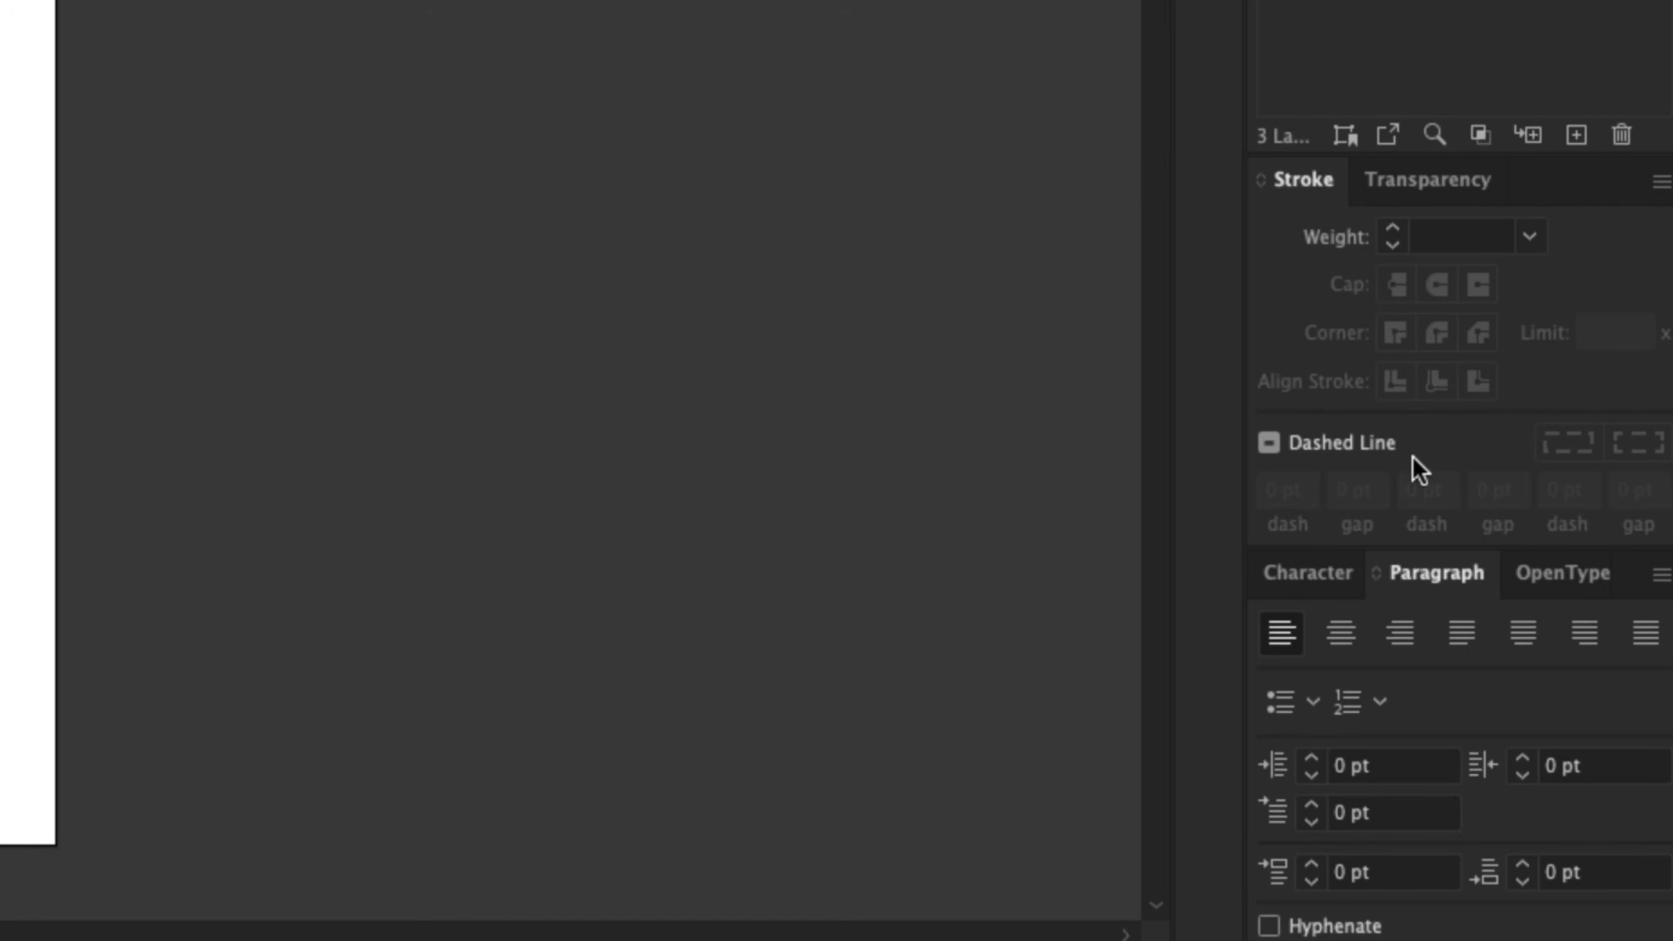
{"action": "left_click", "coordinate": [1359, 770]}
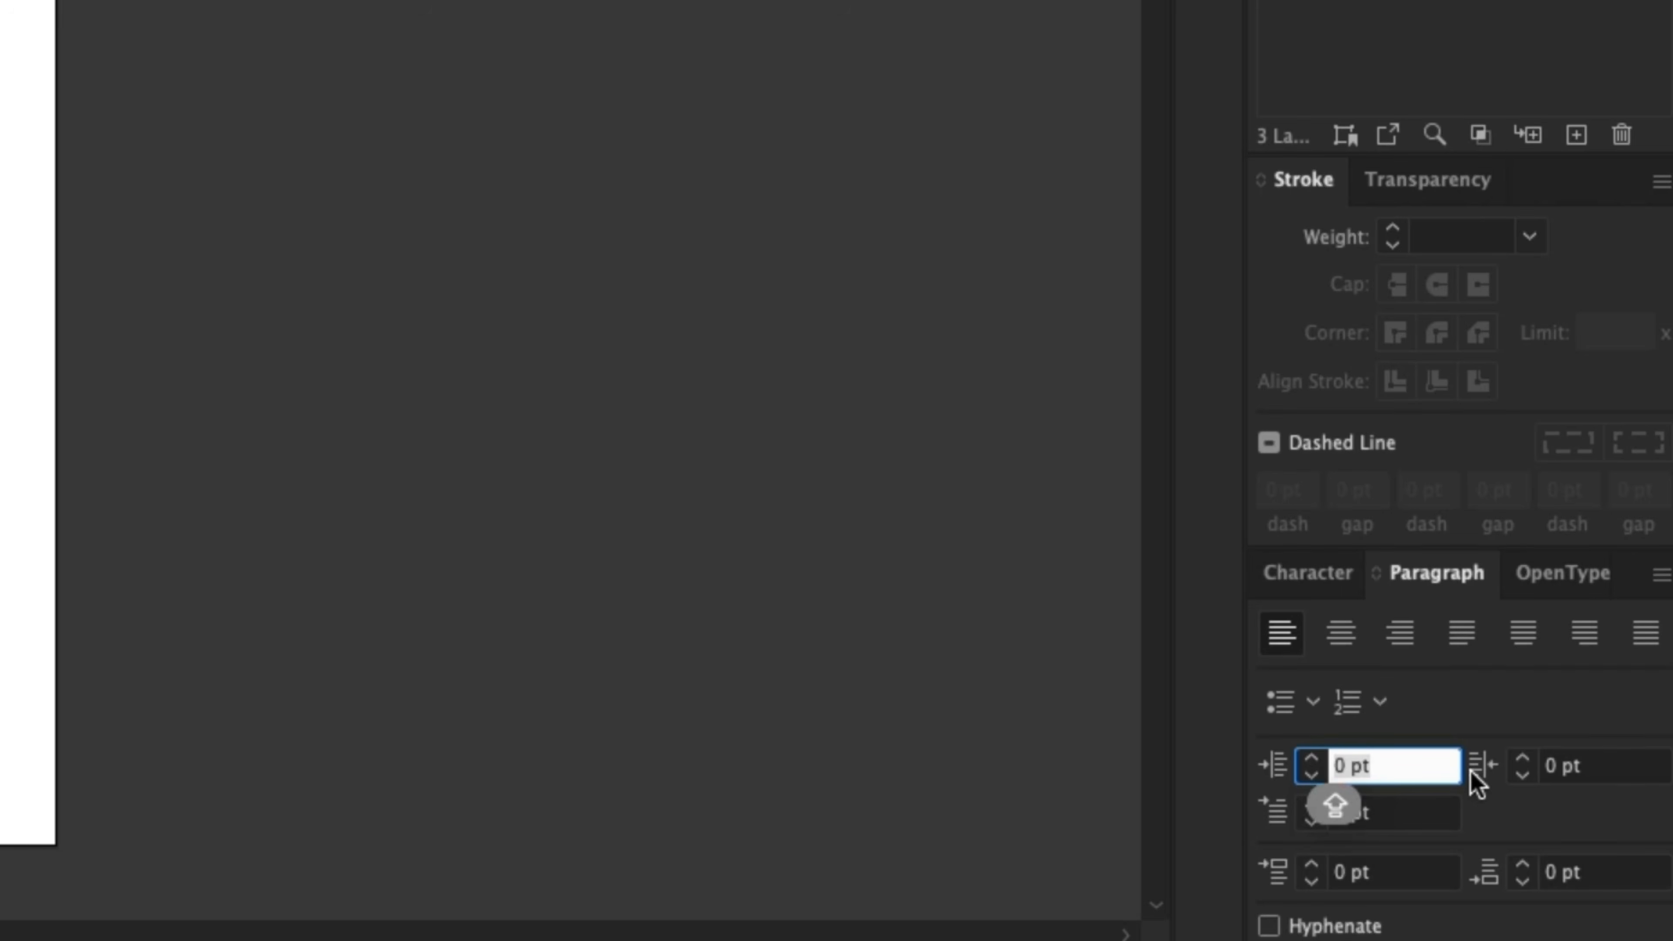
{"action": "type", "text": "8 mm"}
{"action": "key", "text": "Return"}
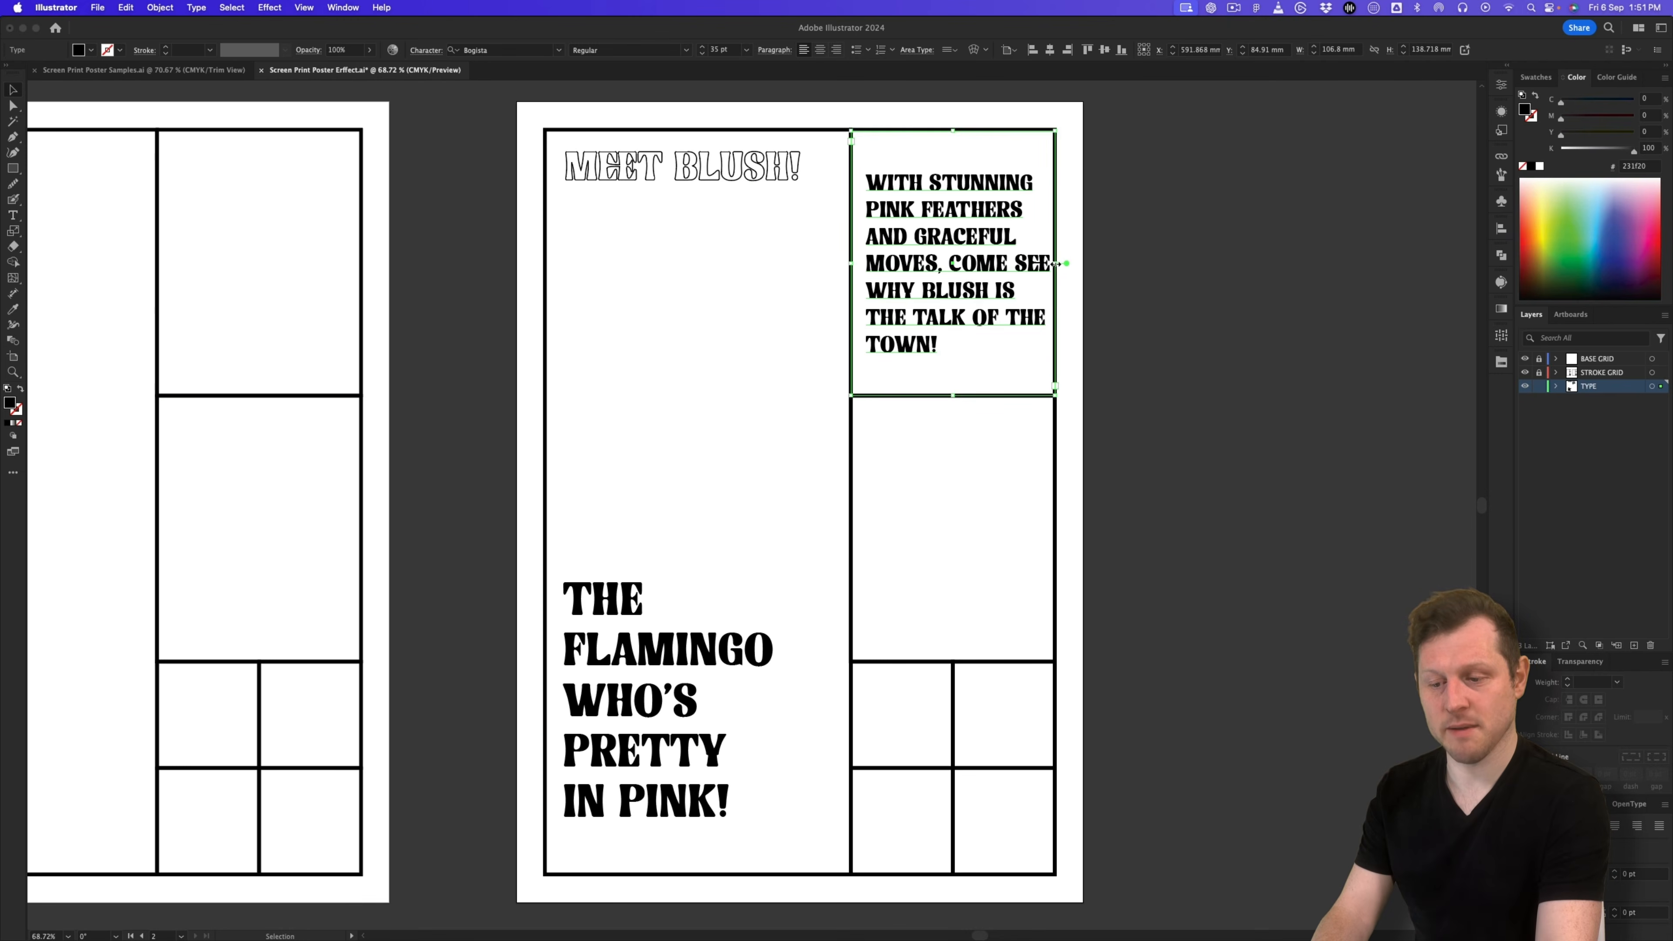
{"action": "left_click_drag", "start_coordinate": [1056, 264], "coordinate": [1040, 264]}
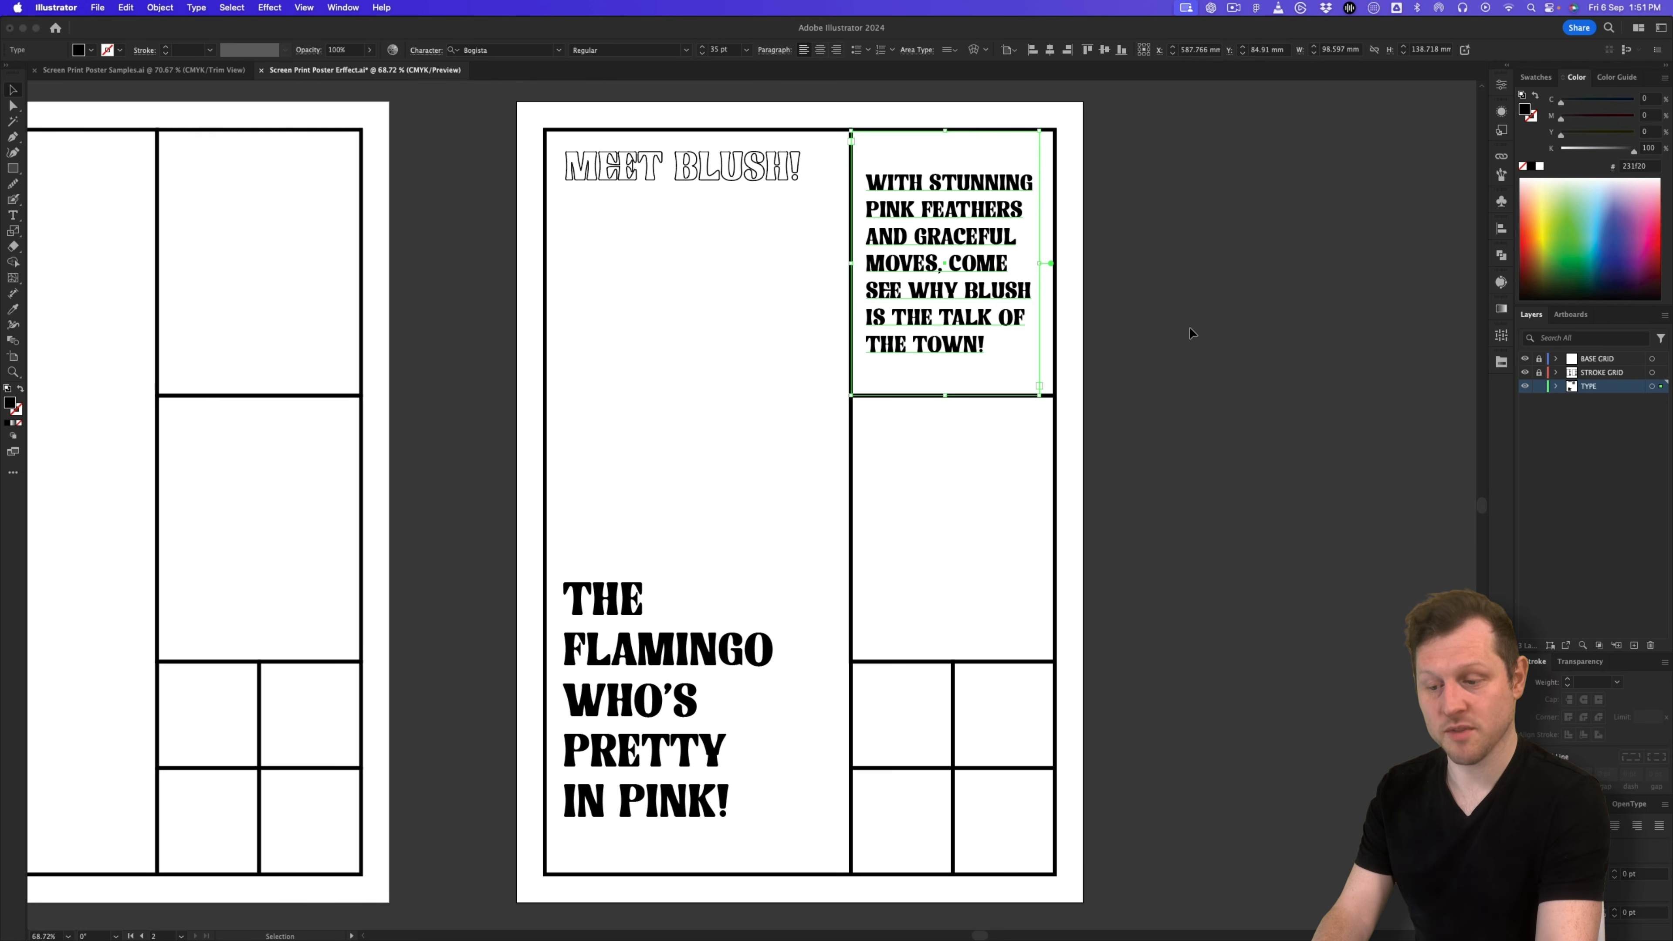
{"action": "left_click", "coordinate": [1192, 333]}
Step: Align the "The Flamingo Who's Pretty in Pink!" title to the bottom of its frame and set its left indent to 8 mm
{"action": "left_click", "coordinate": [734, 667]}
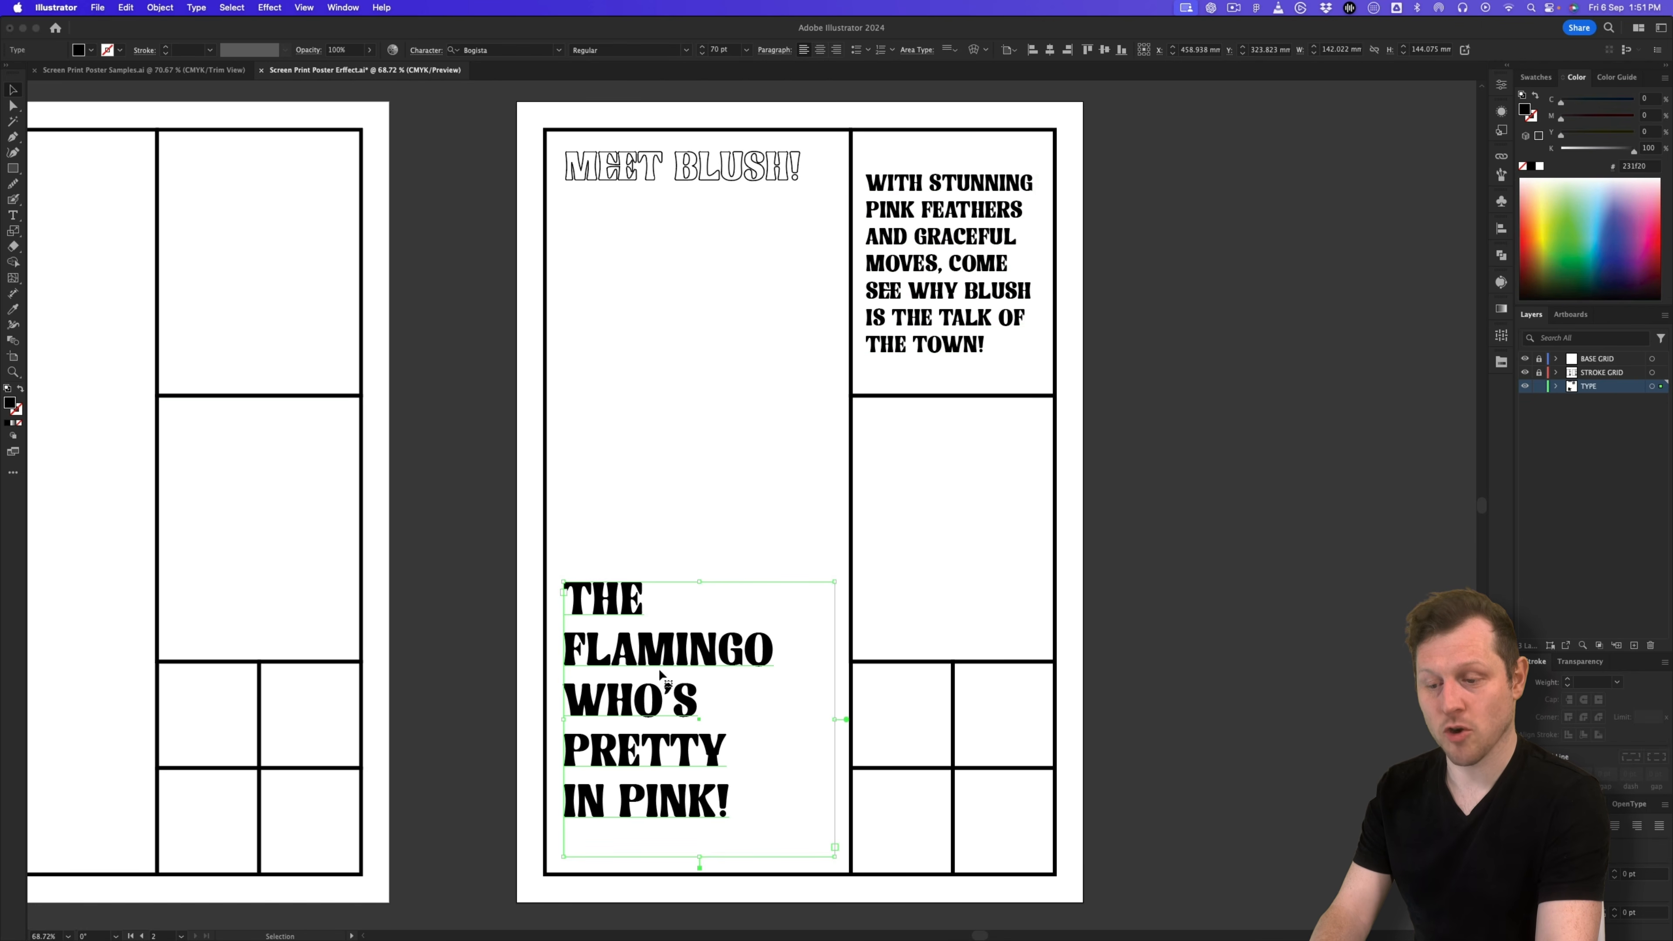
{"action": "scroll", "coordinate": [834, 154], "scroll_direction": "up", "scroll_amount": 1}
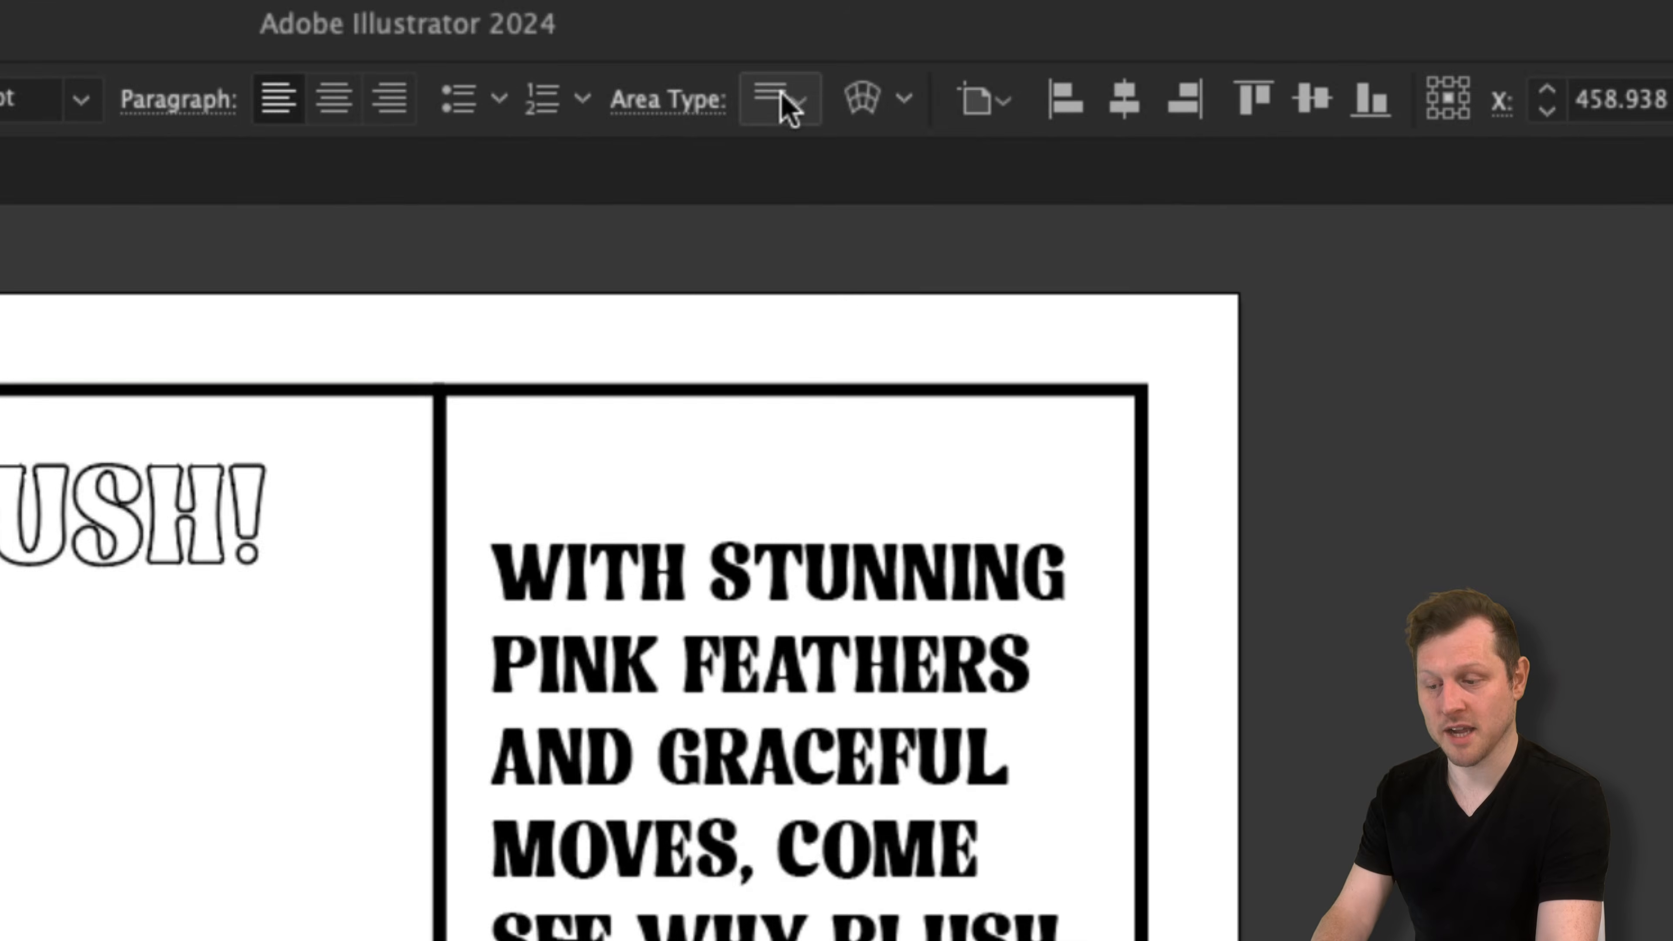
{"action": "left_click", "coordinate": [957, 49]}
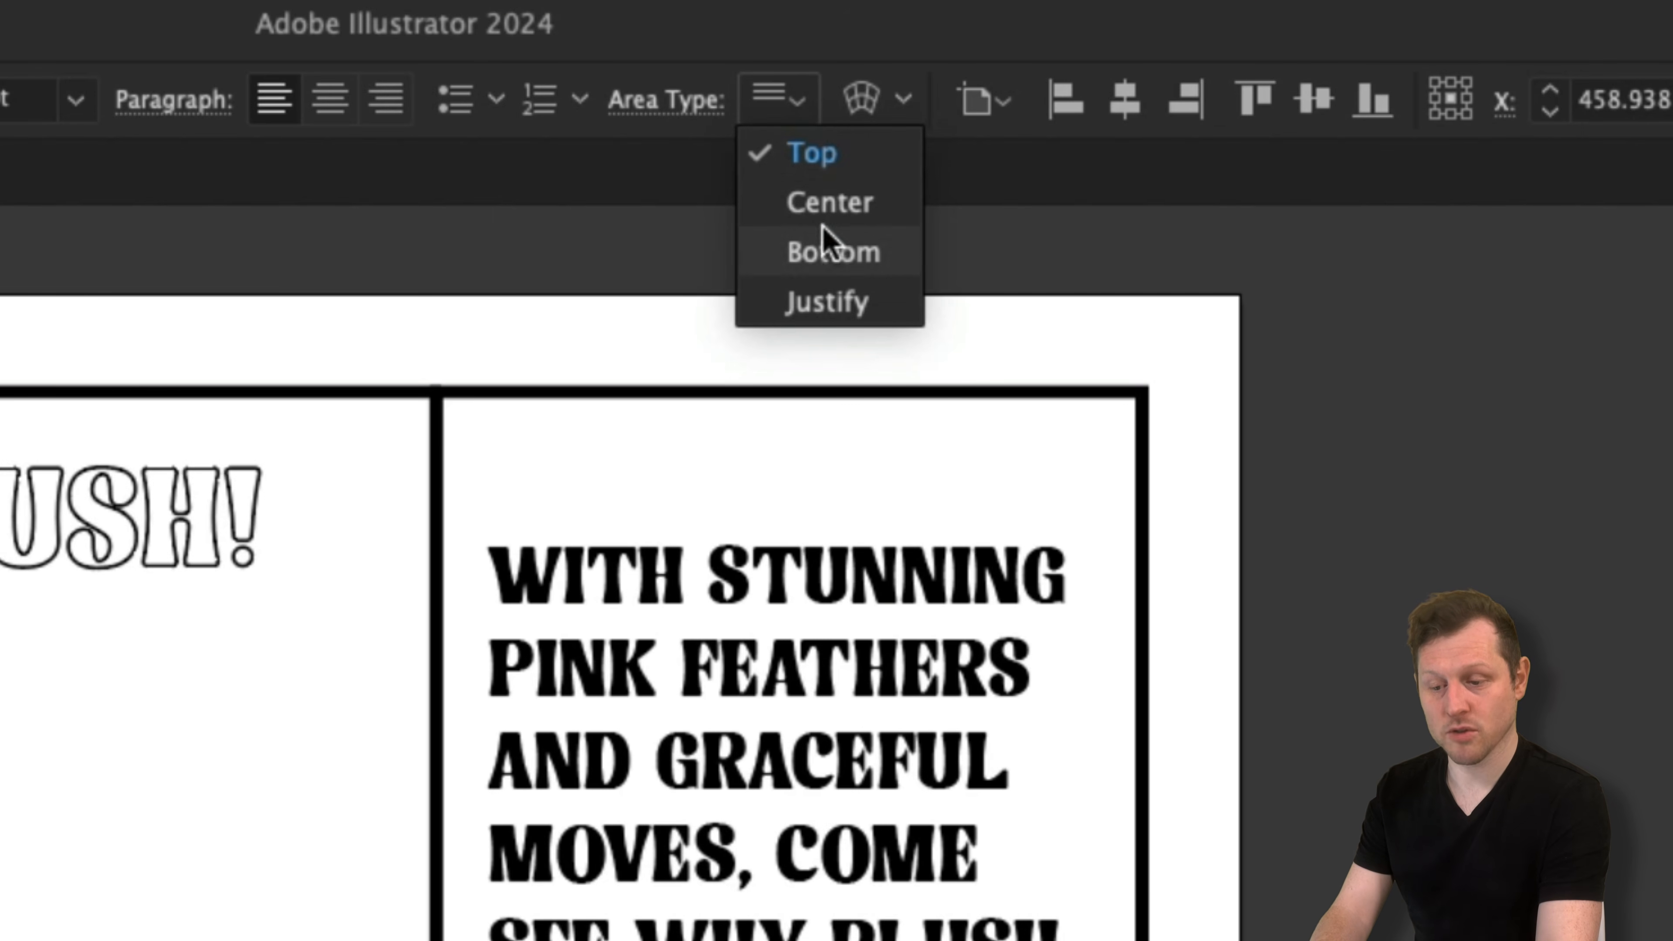
{"action": "left_click", "coordinate": [835, 253]}
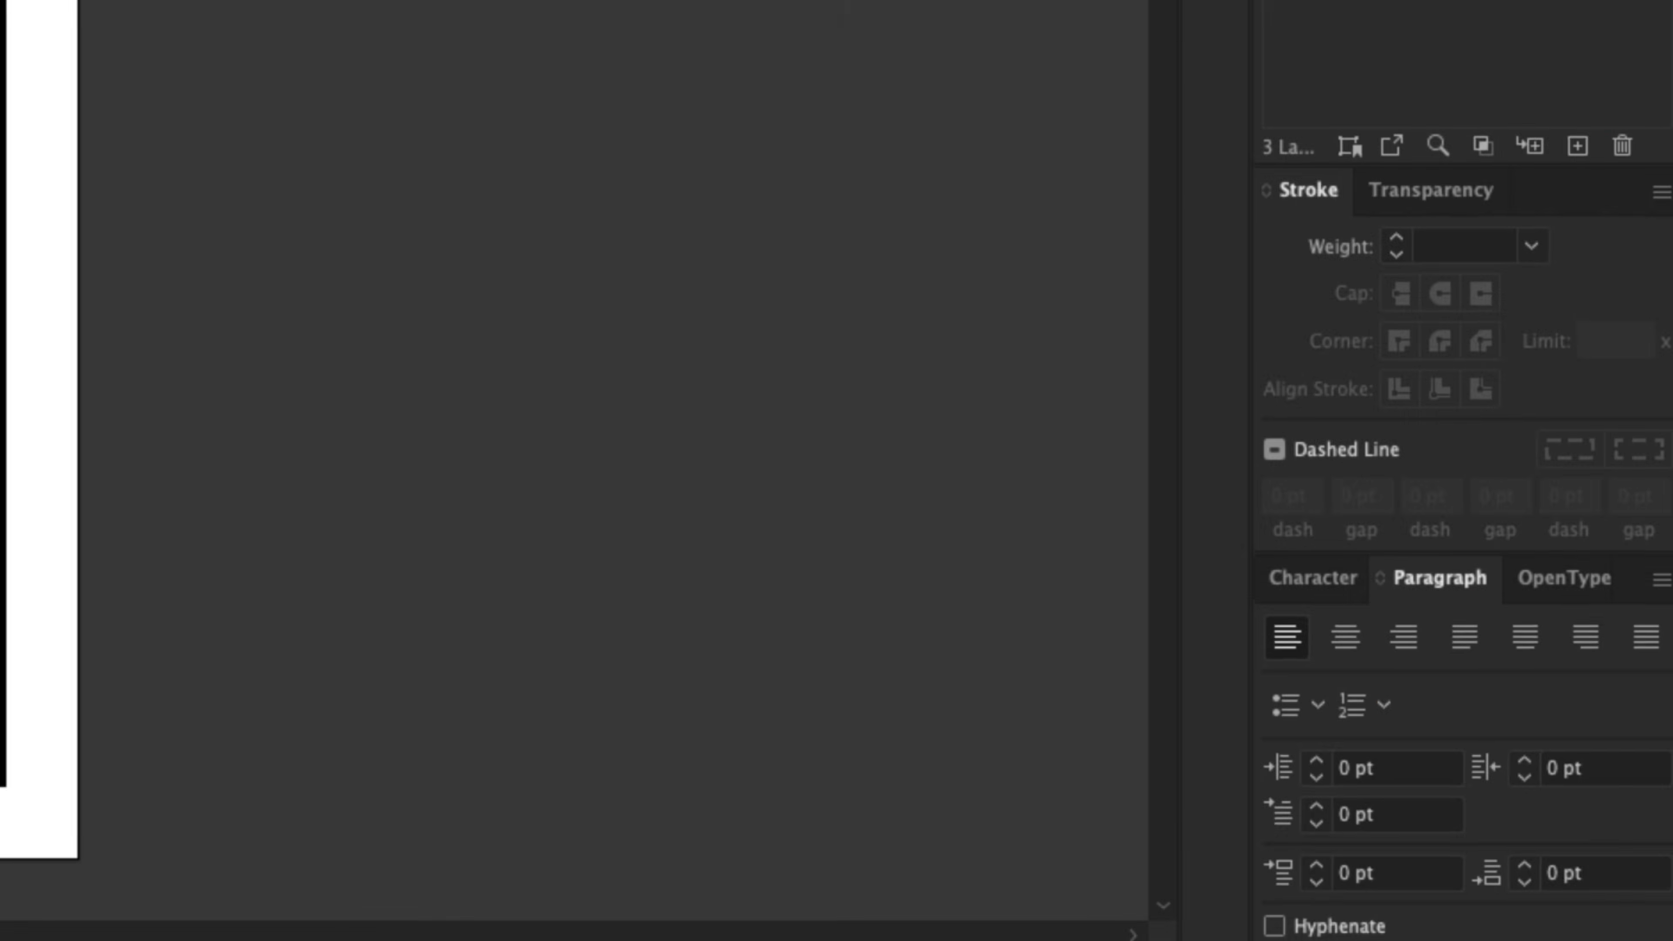
{"action": "left_click", "coordinate": [1396, 773]}
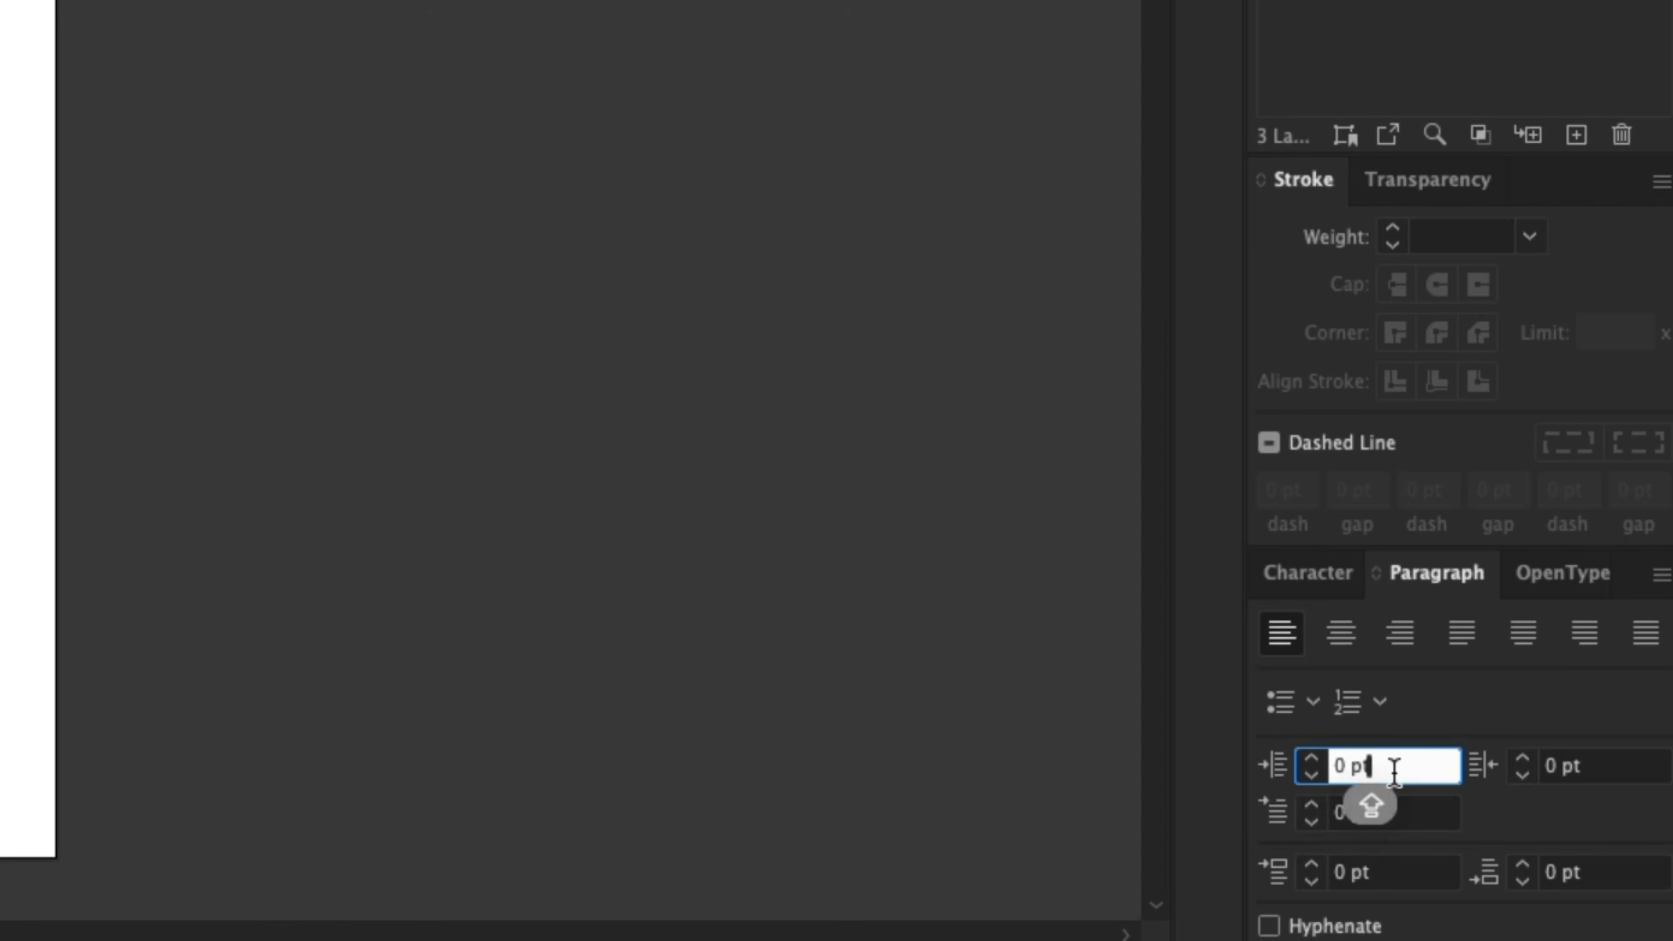
{"action": "key", "text": "shift+Home"}
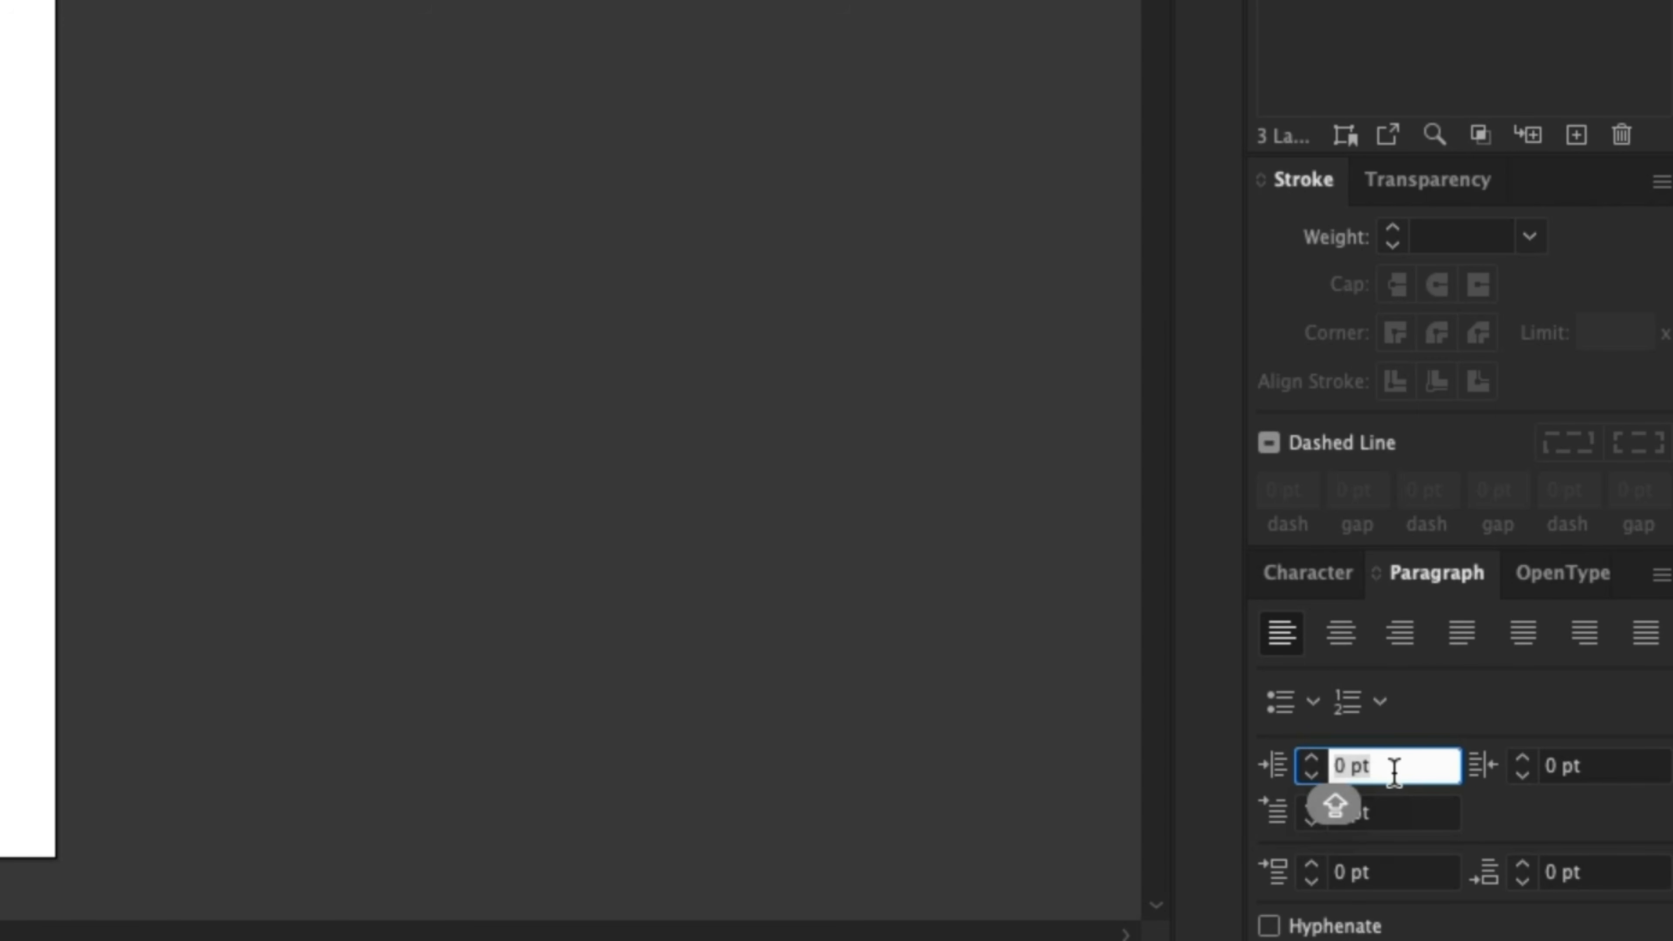
{"action": "type", "text": "8 MM"}
{"action": "key", "text": "Return"}
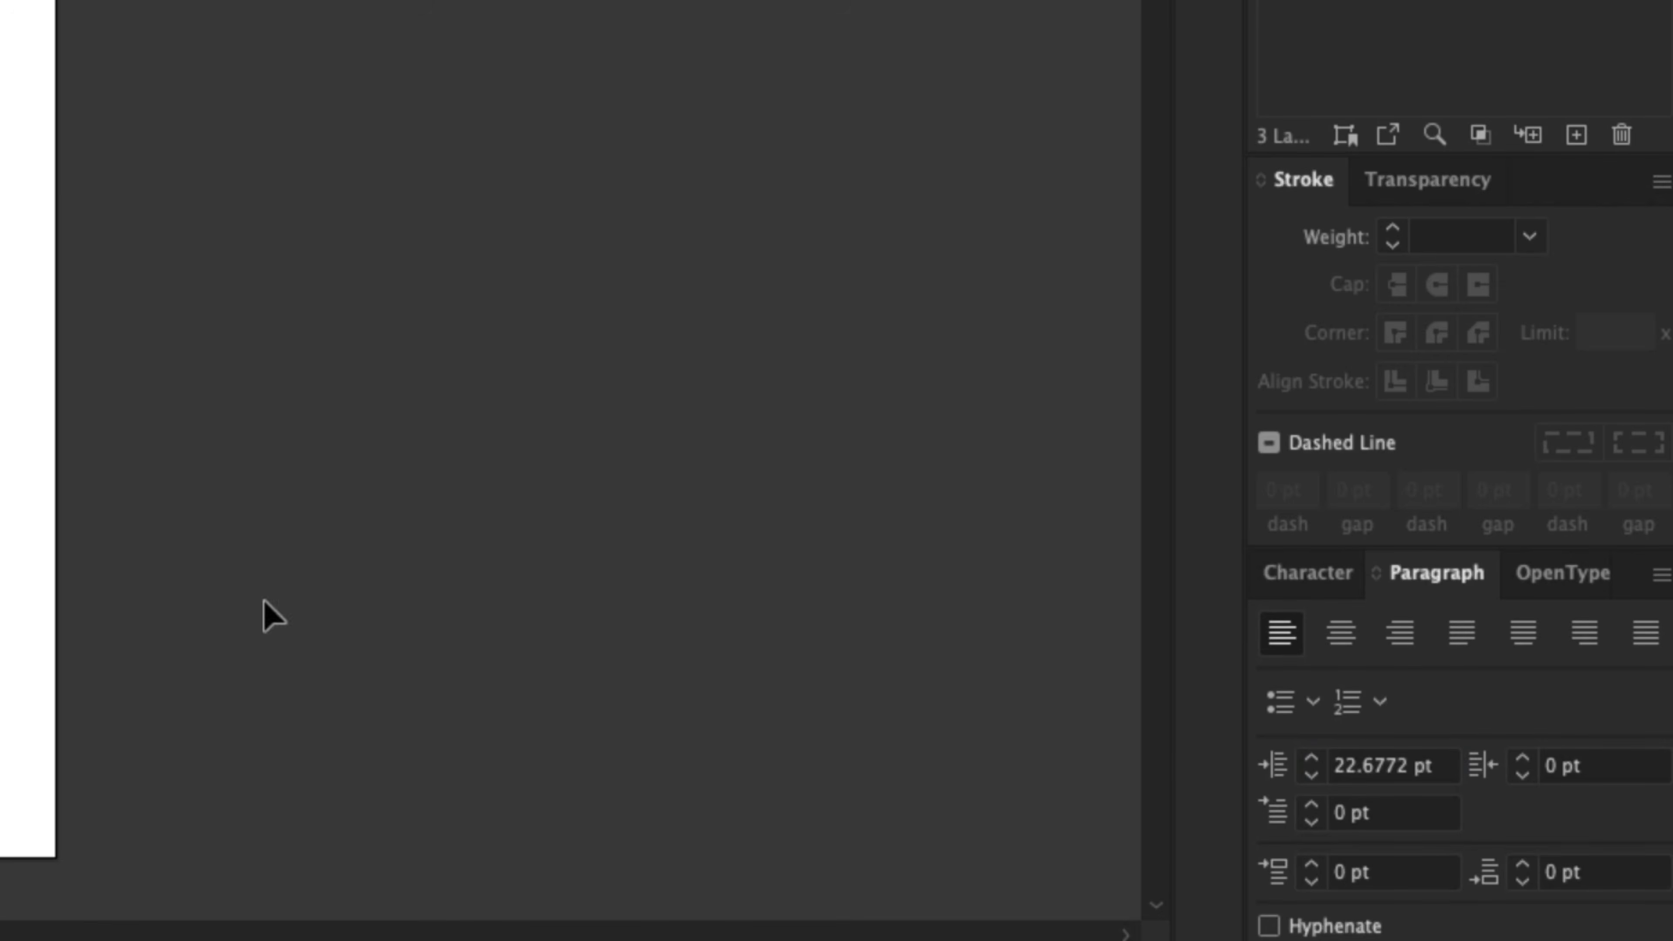
Step: Move the title's frame flush with the large cell's left stroke and nudge it vertically near the cell's bottom edge
{"action": "left_click_drag", "start_coordinate": [675, 697], "coordinate": [655, 697]}
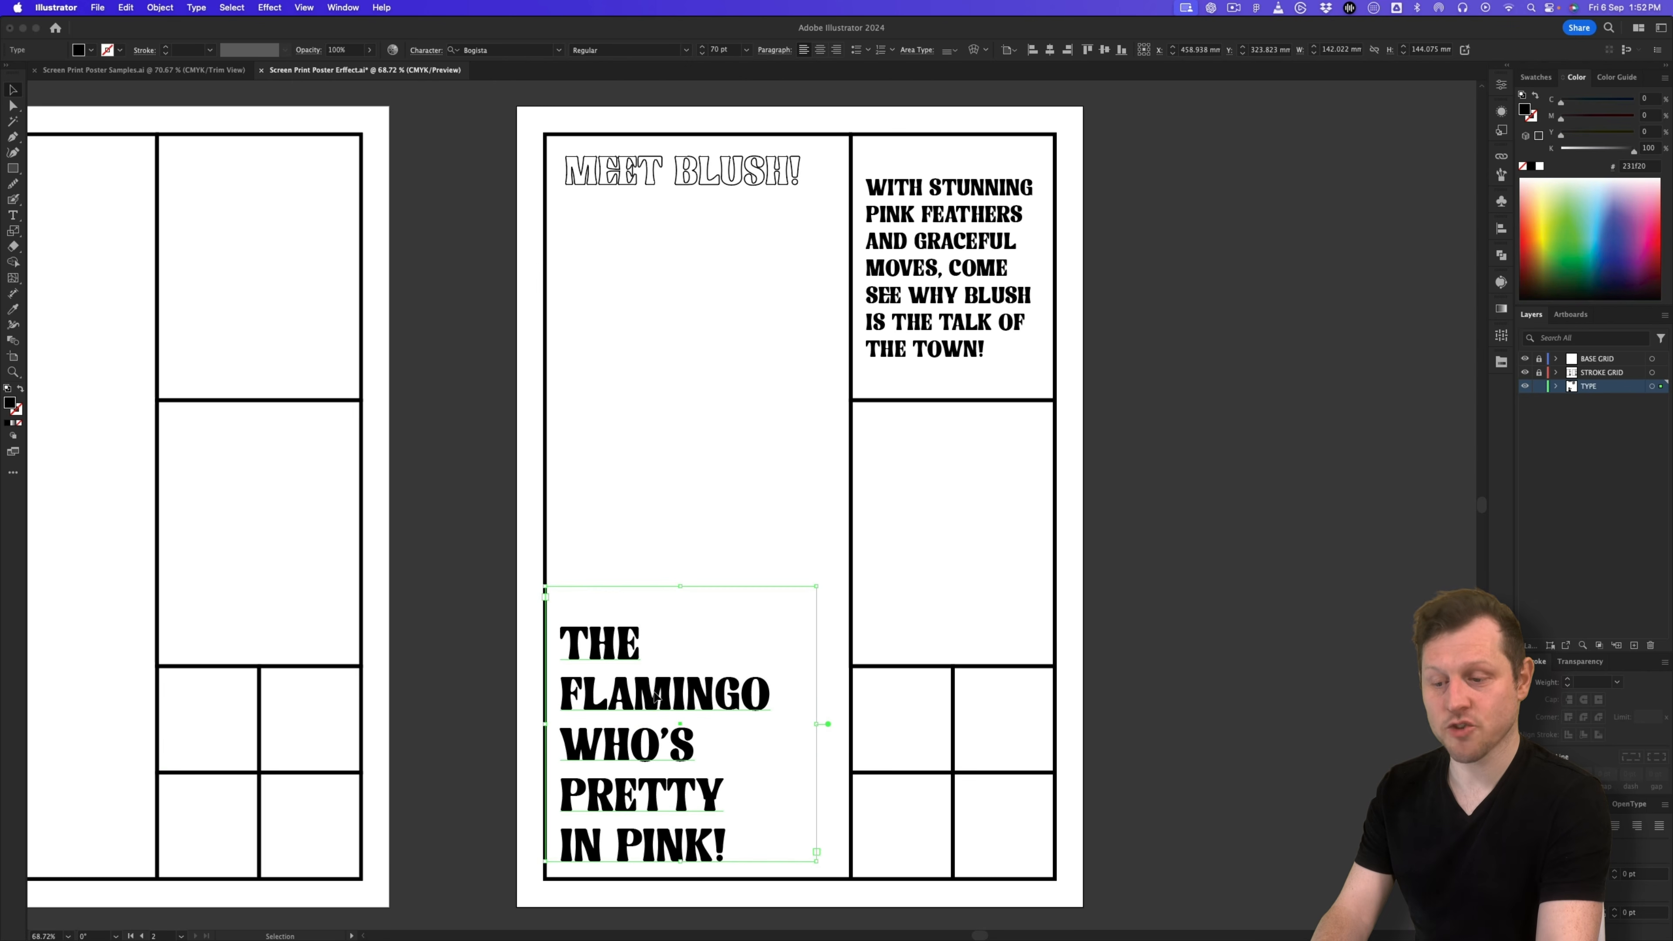
{"action": "key", "text": "Up"}
{"action": "key", "text": "Up"}
{"action": "key", "text": "Up"}
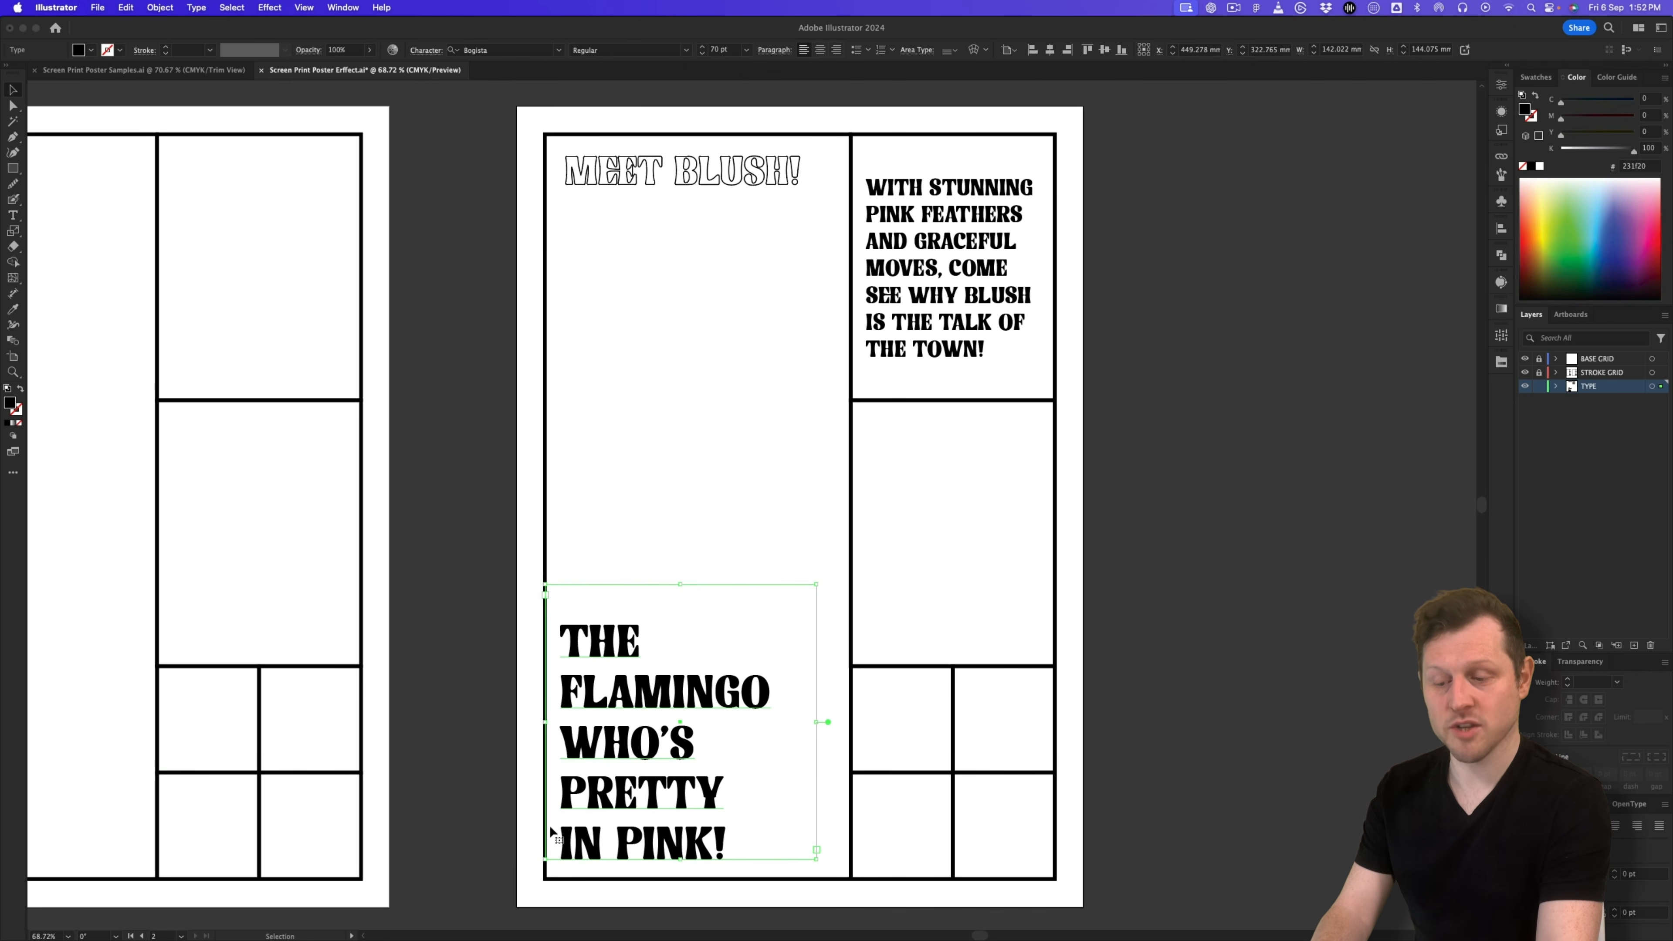
{"action": "key", "text": "Up"}
{"action": "key", "text": "Up"}
{"action": "key", "text": "Down"}
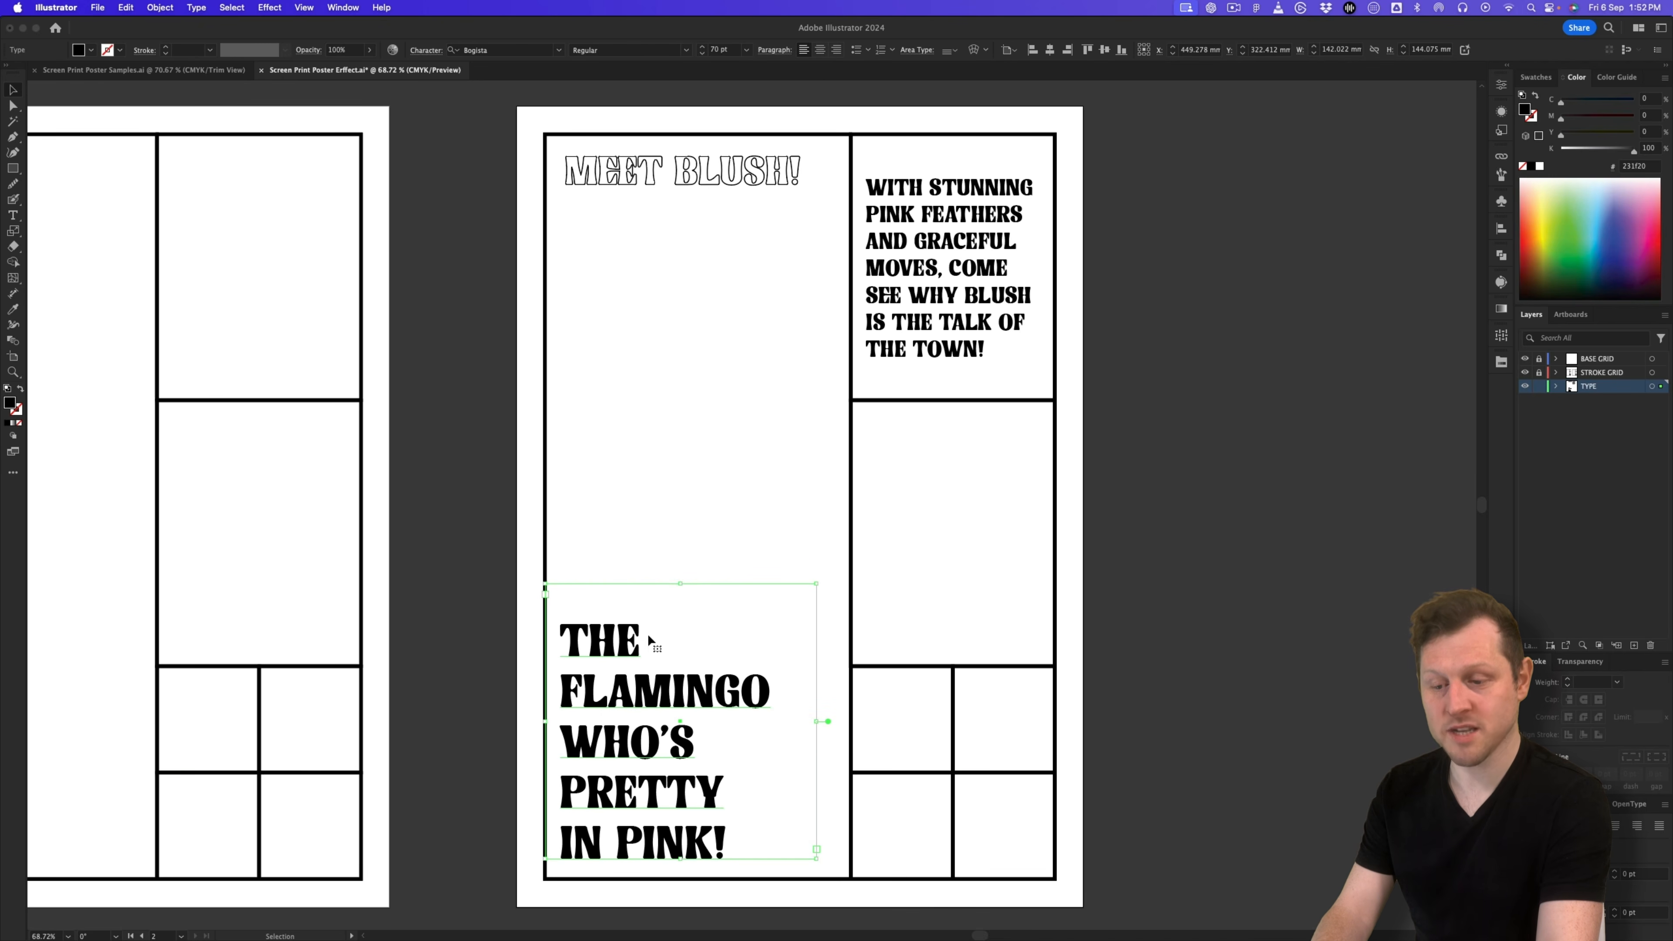
Step: Set an 8 mm left indent on the "Meet Blush!" heading and position its frame against the left stroke, slightly below the grid's top stroke
{"action": "left_click", "coordinate": [628, 177]}
{"action": "left_click_drag", "start_coordinate": [628, 177], "coordinate": [609, 156]}
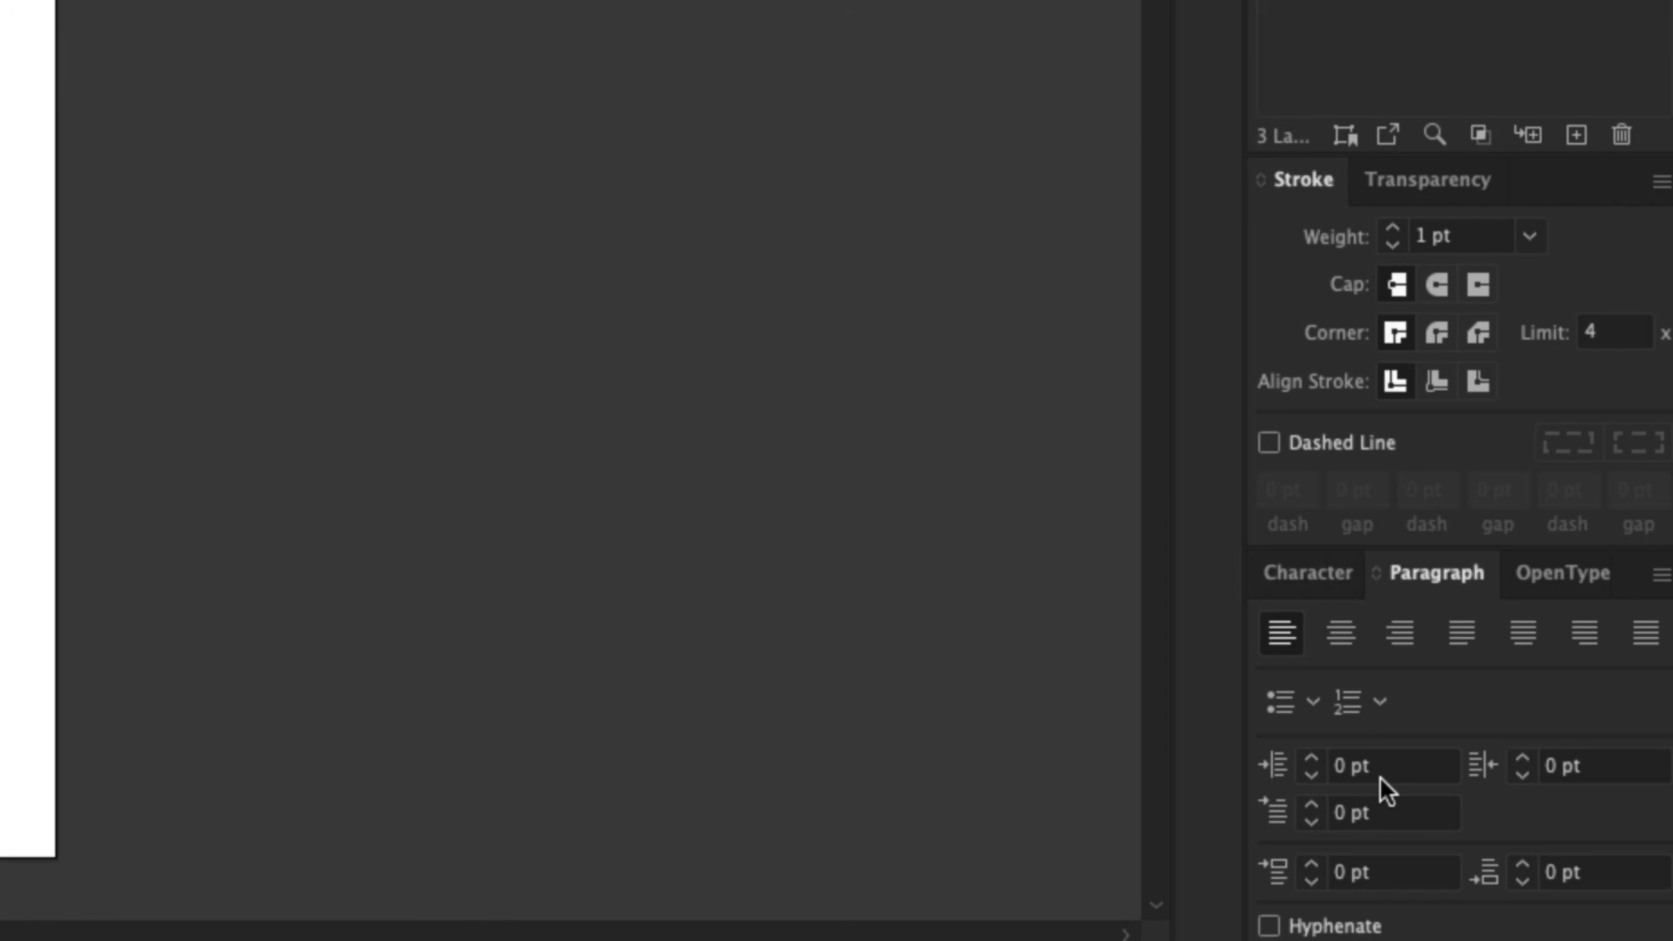
{"action": "left_click", "coordinate": [1390, 766]}
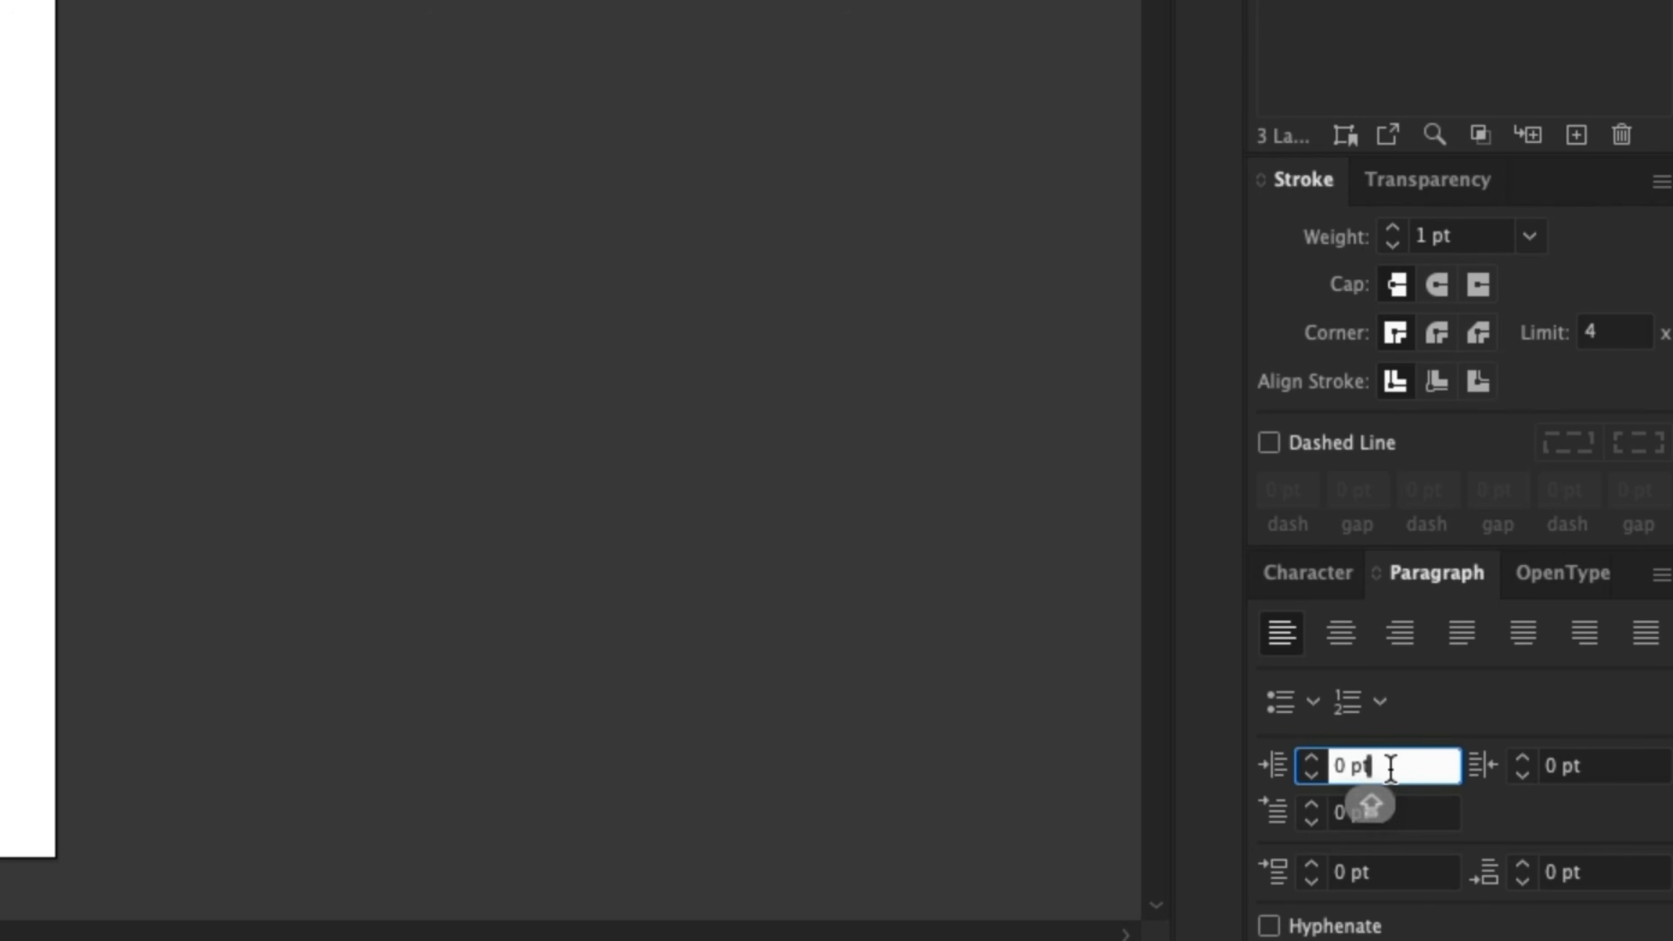
{"action": "type", "text": "8MM"}
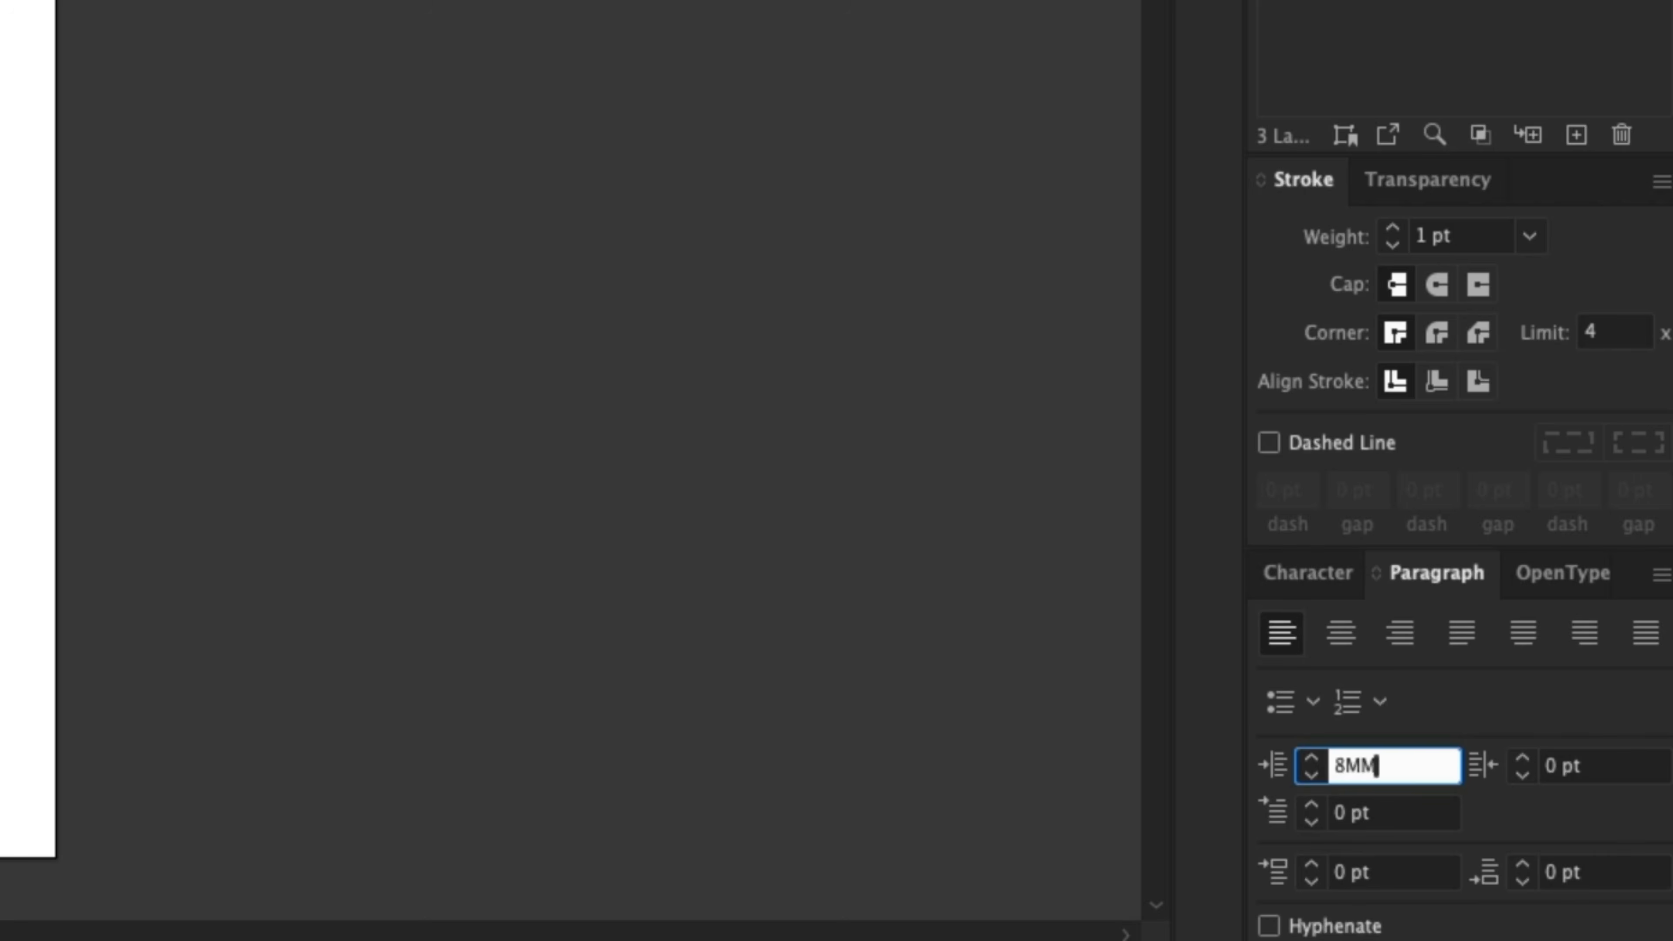
{"action": "key", "text": "Return"}
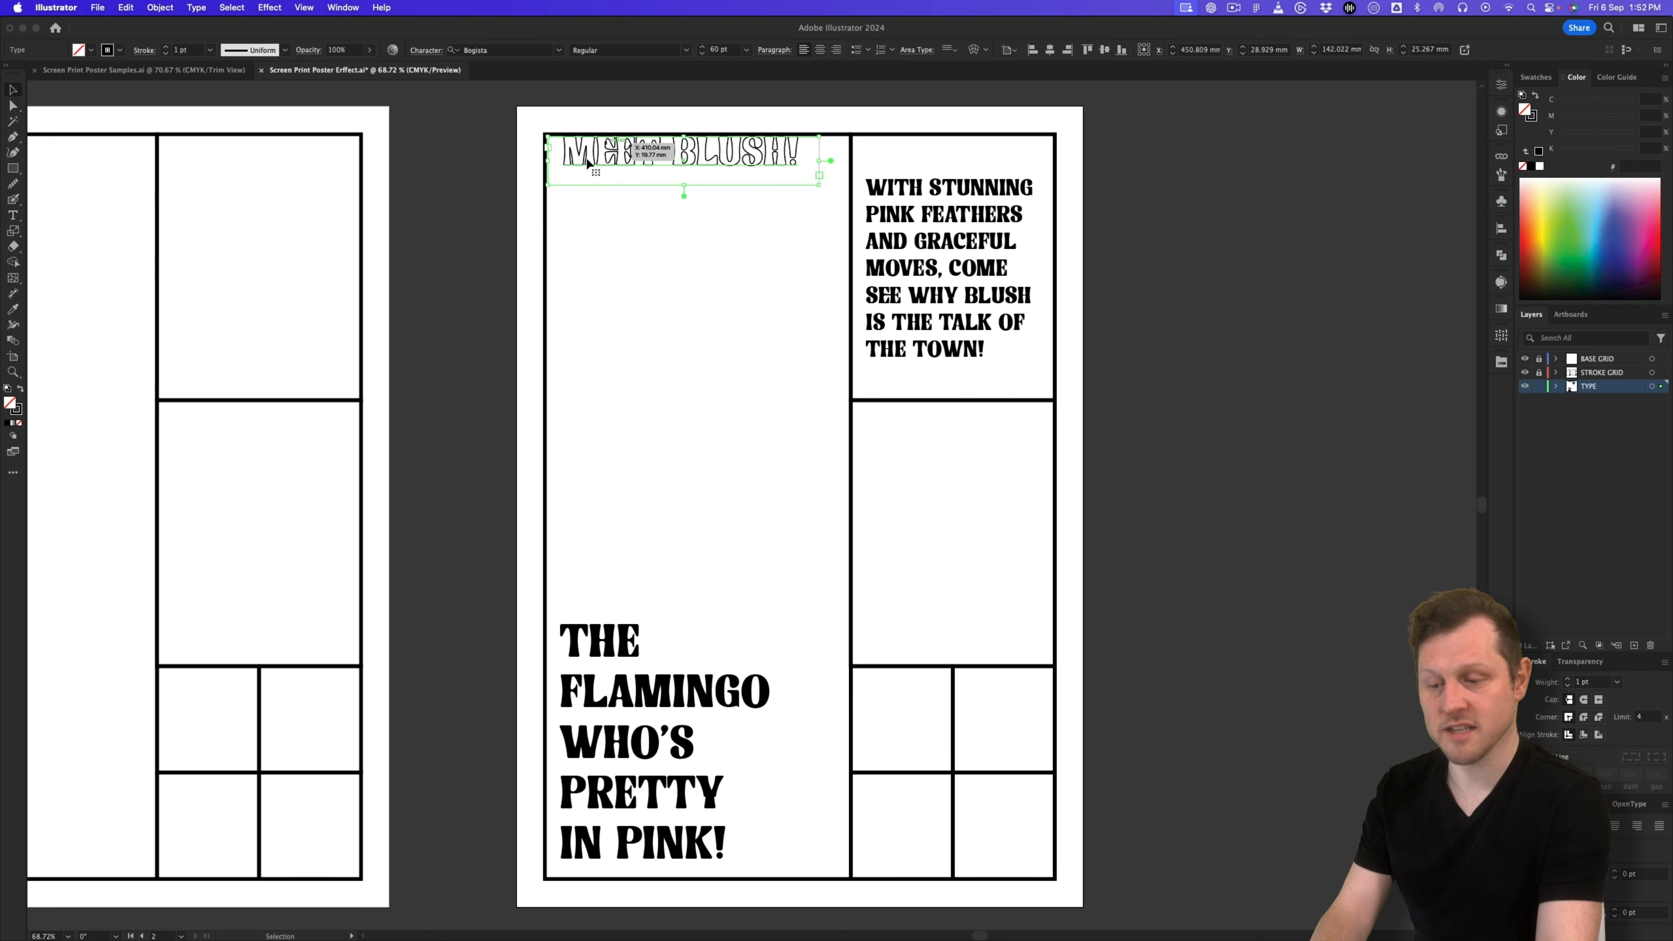
{"action": "left_click_drag", "start_coordinate": [586, 160], "coordinate": [619, 174]}
{"action": "key", "text": "Down"}
{"action": "left_click", "coordinate": [1302, 327]}
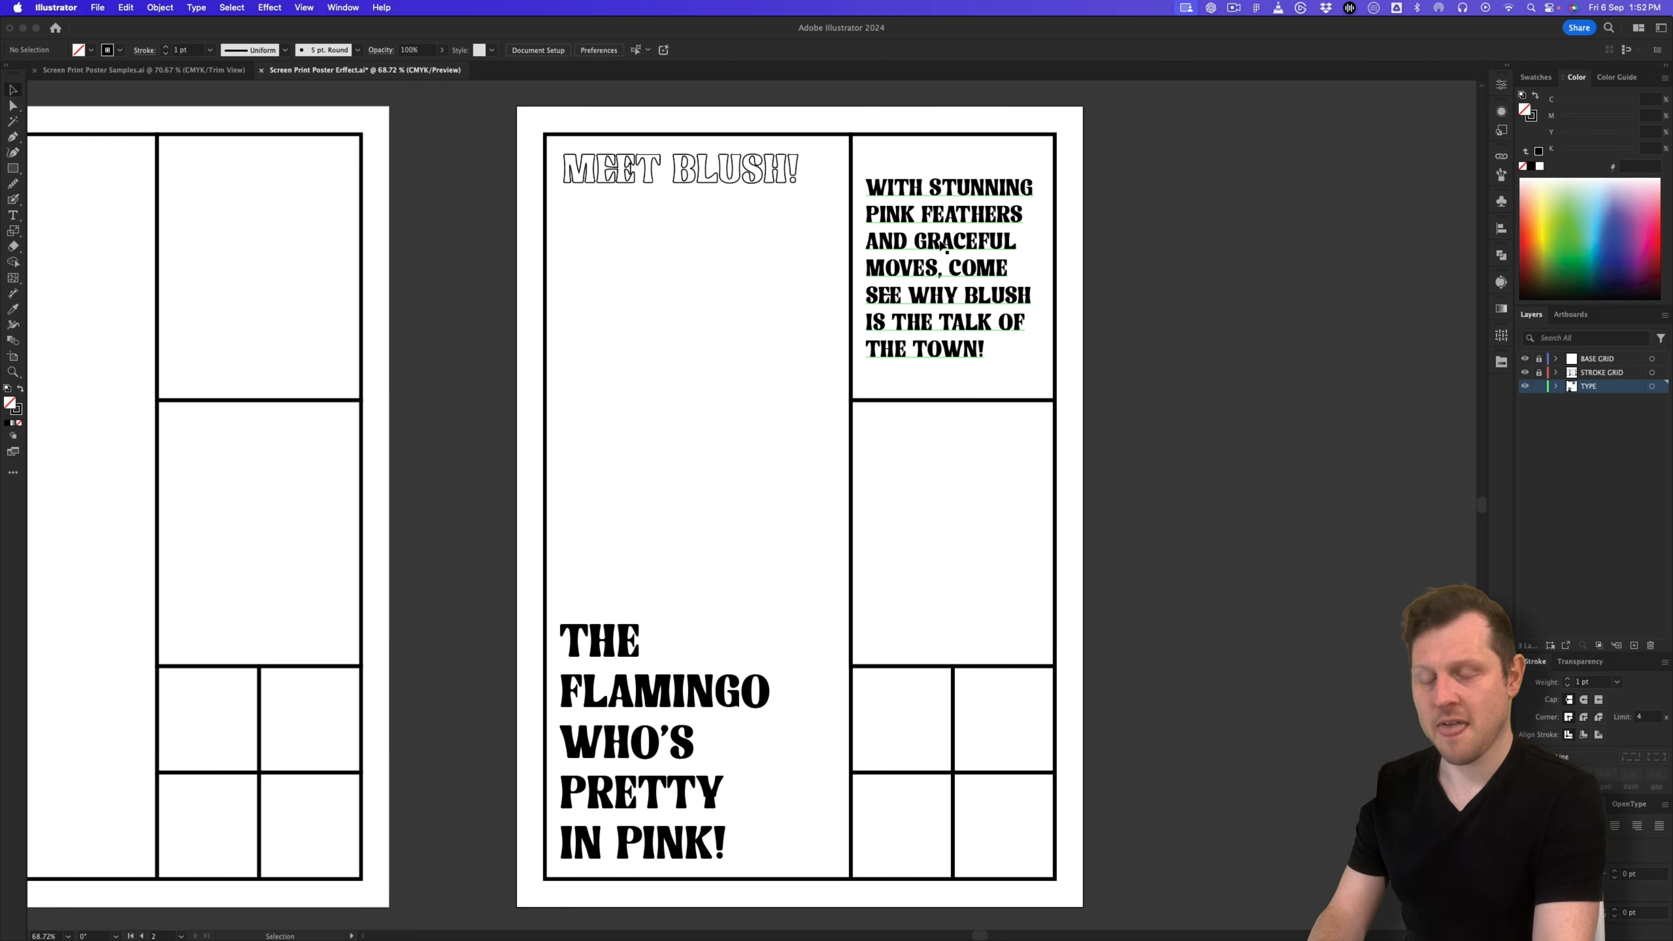
Step: Copy the Poster 1 paragraph text from the Google Slides deck in Safari and return to the poster in Illustrator
{"action": "key", "text": "super+Tab"}
{"action": "left_click", "coordinate": [615, 597]}
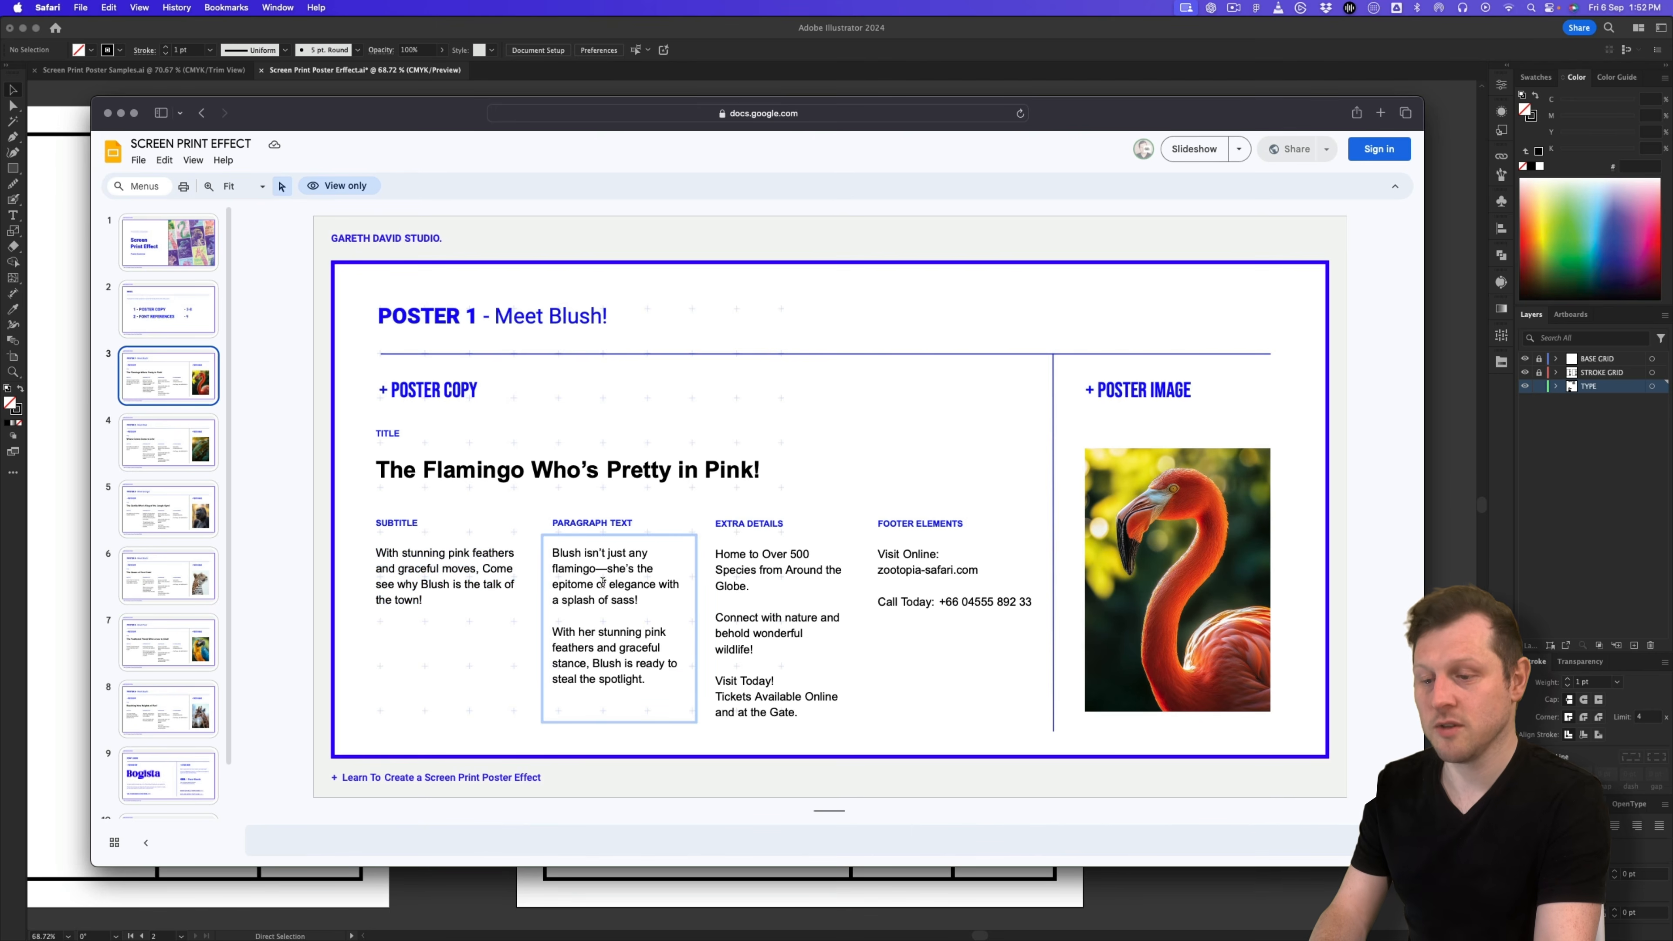
{"action": "key", "text": "super+a"}
{"action": "key", "text": "super+Tab"}
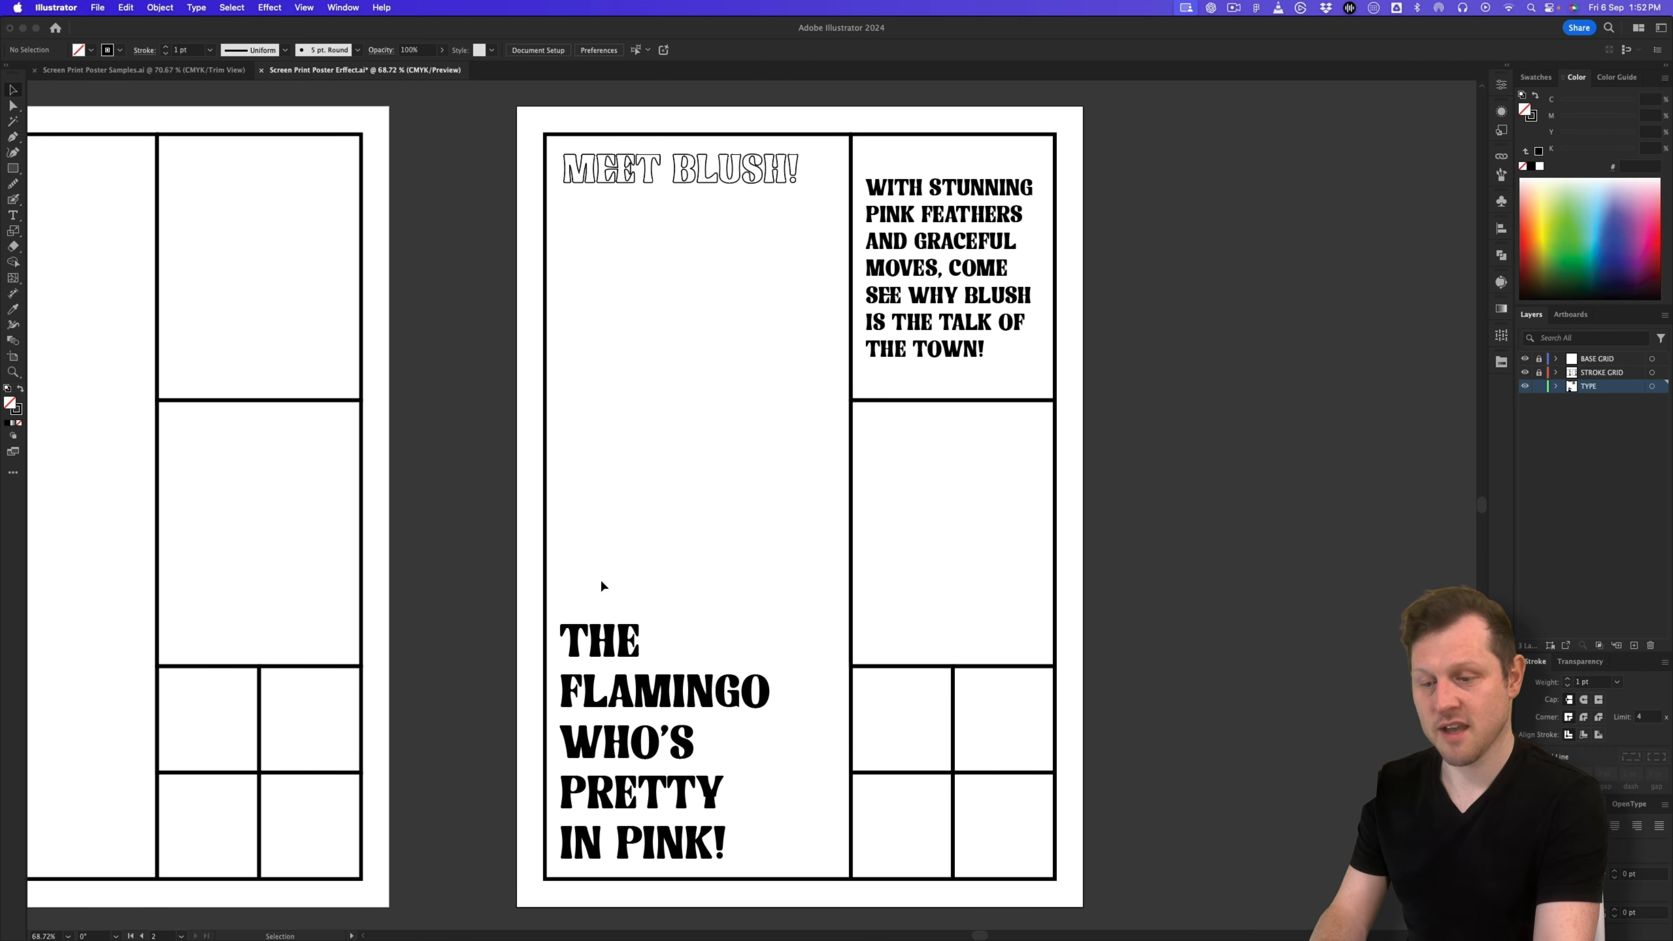
Step: Duplicate the subtitle's frame straight down into the middle-right cell and replace its text with the copied "Blush isn't just any flamingo" paragraphs
{"action": "left_click", "coordinate": [1005, 280]}
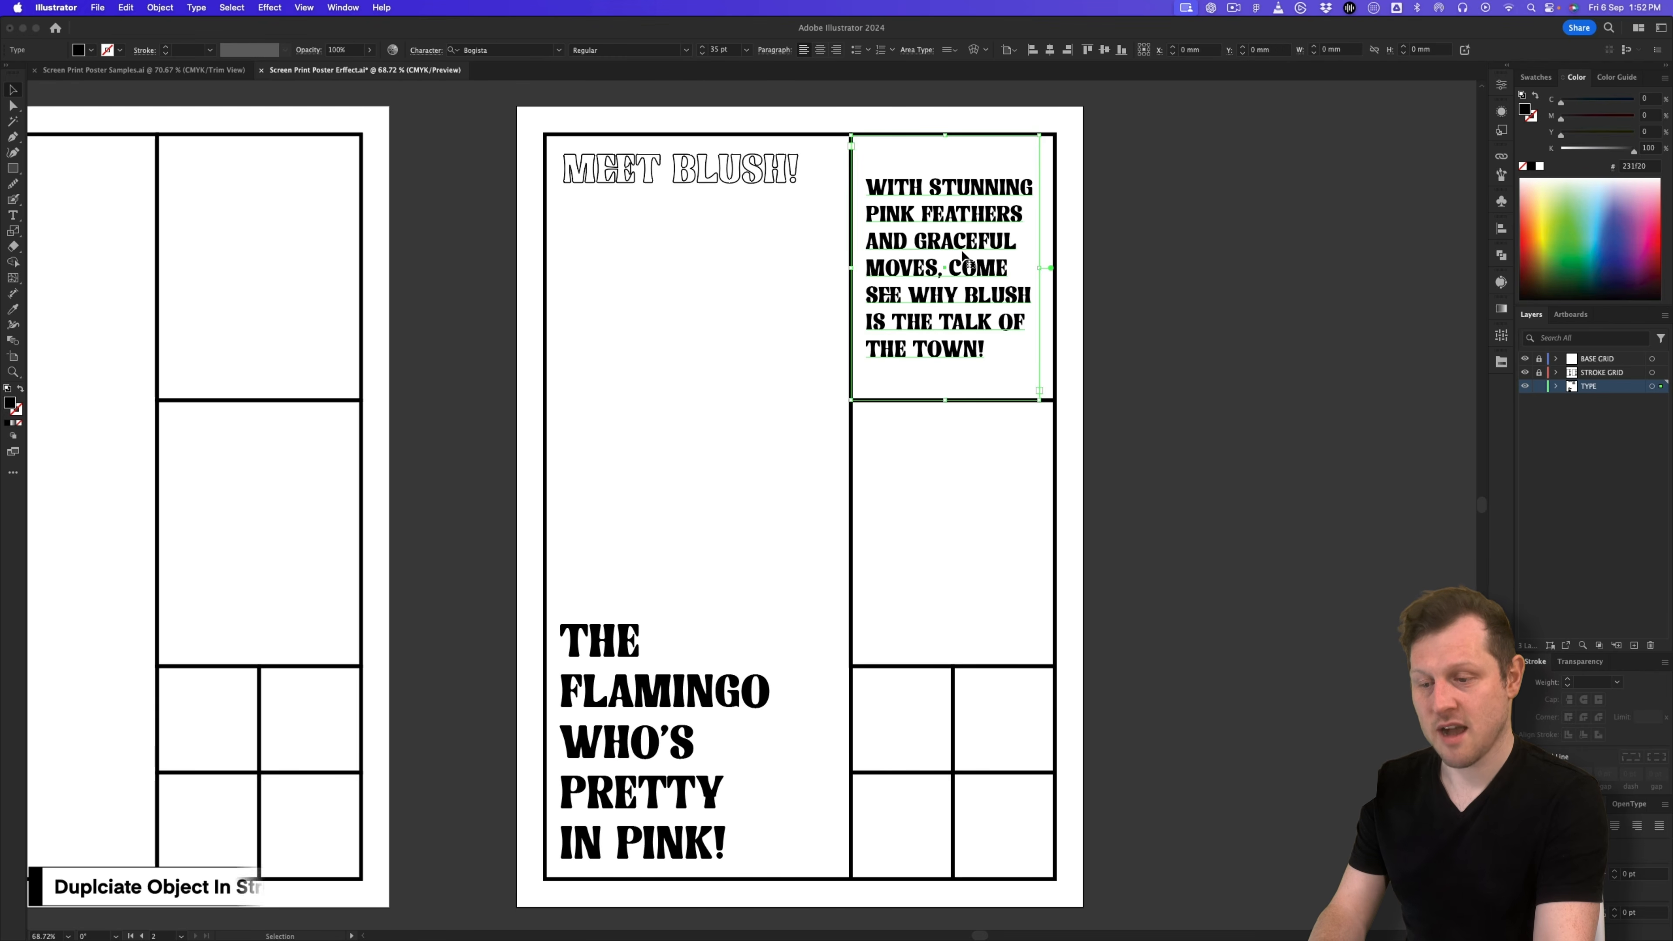
{"action": "left_click_drag", "start_coordinate": [949, 219], "coordinate": [965, 482]}
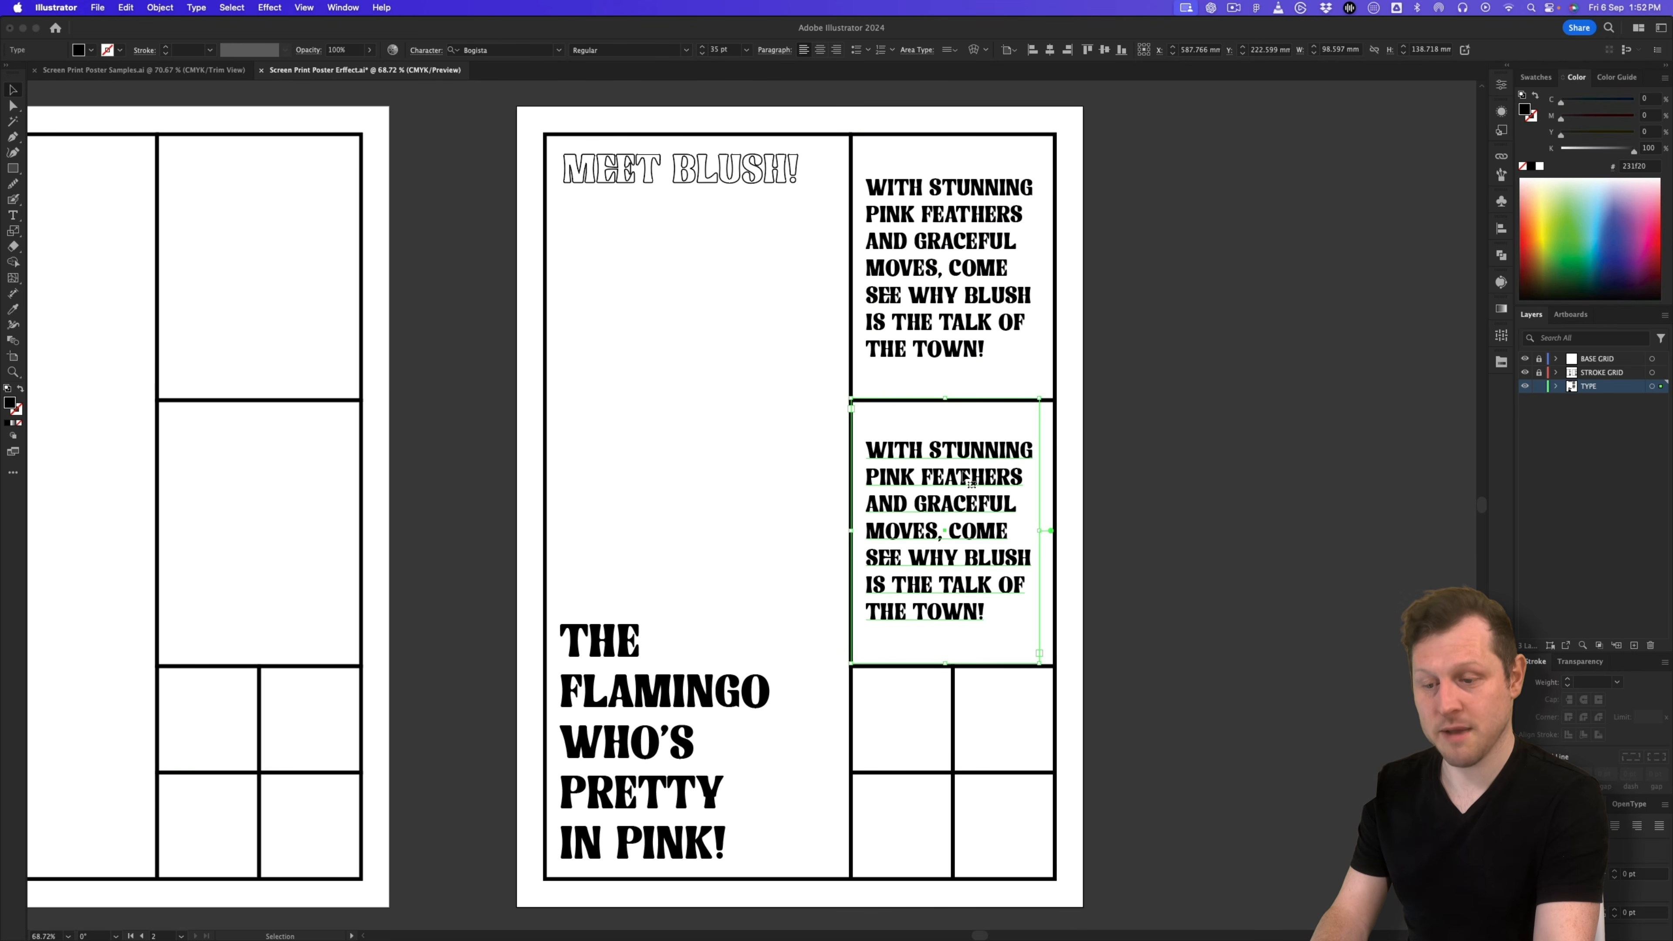
{"action": "double_click", "coordinate": [915, 463]}
{"action": "key", "text": "super+a"}
{"action": "key", "text": "super+v"}
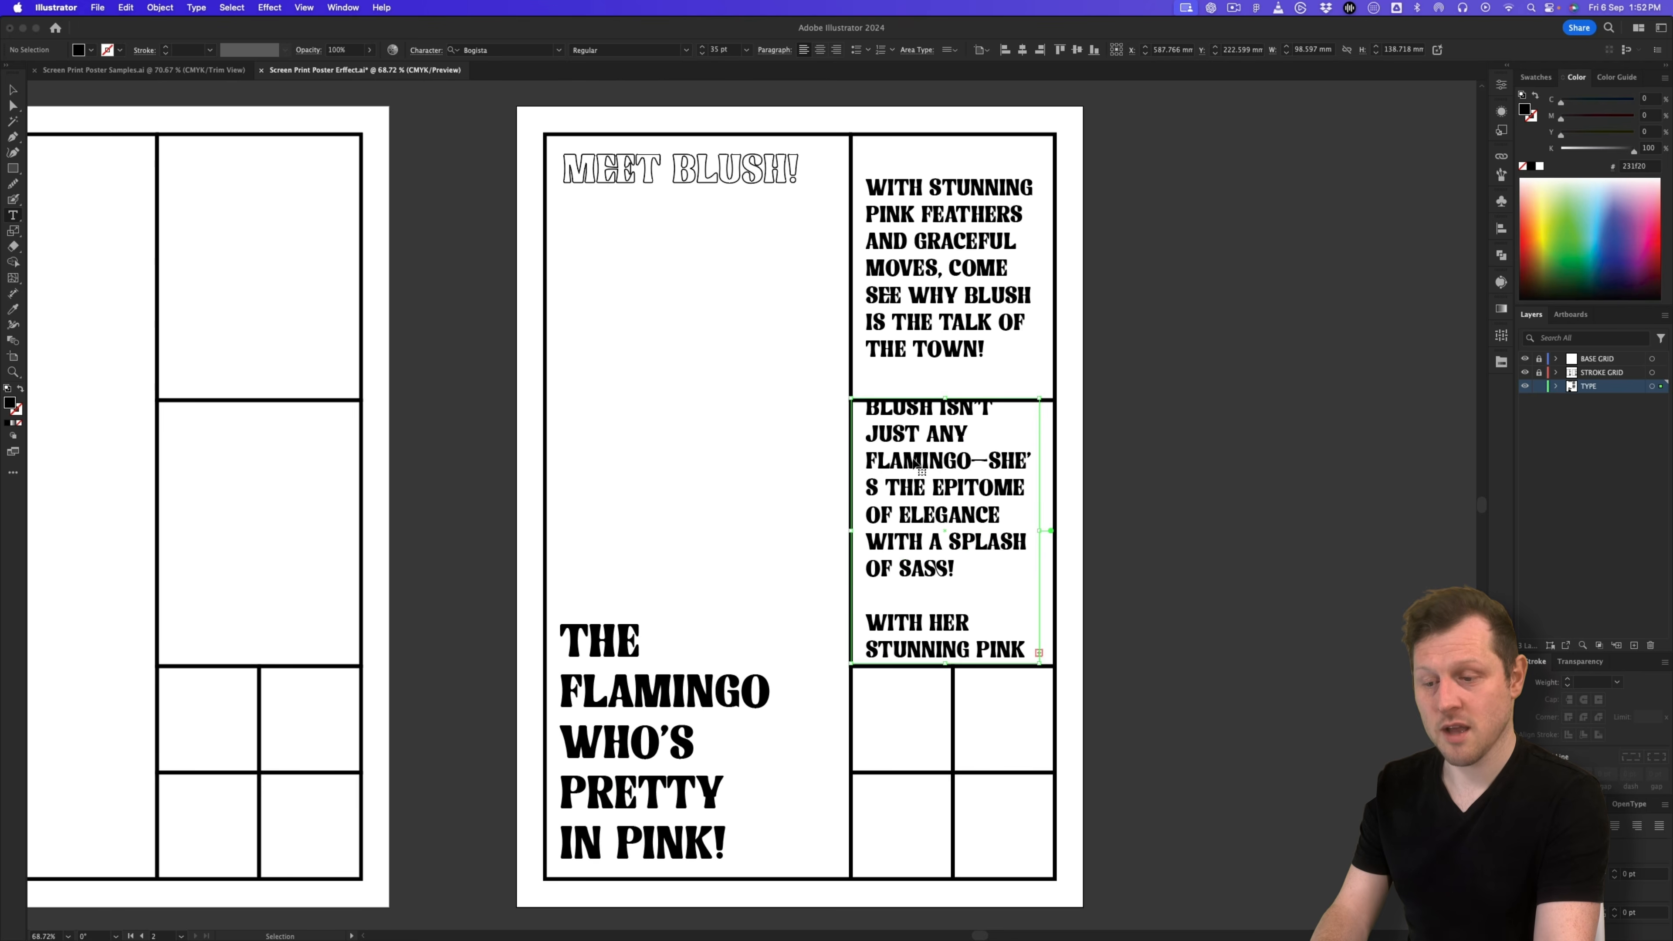
{"action": "key", "text": "Escape"}
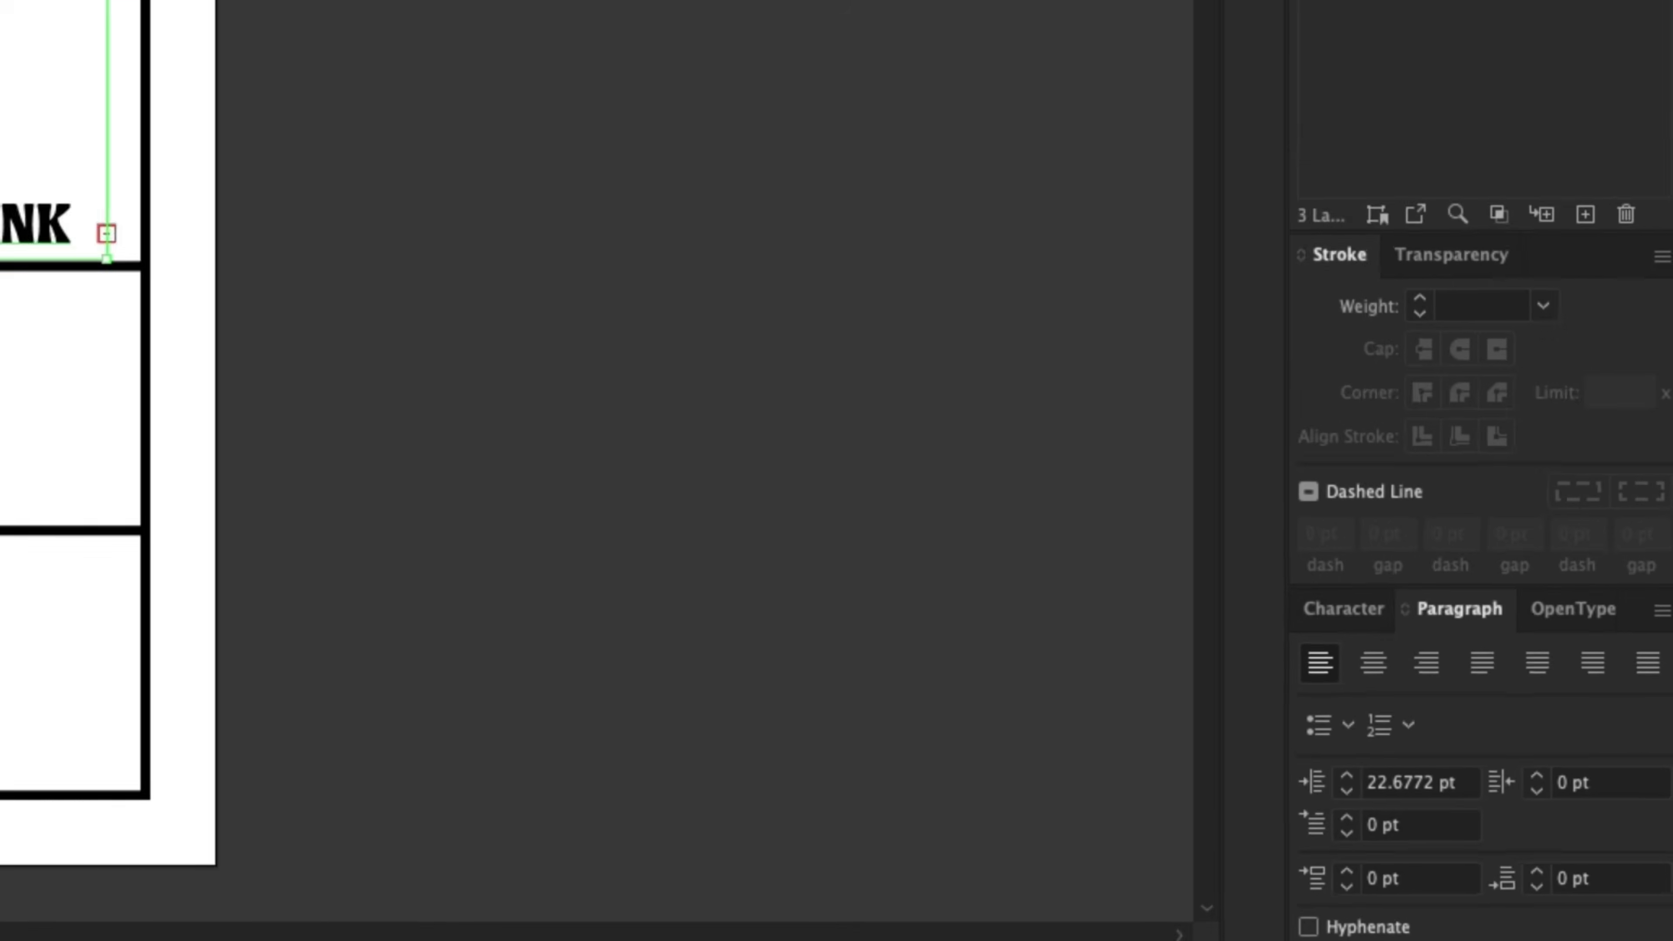
Step: Set the paragraph text's font size to 20 pt and its leading to 25 pt, with All Caps turned off
{"action": "left_click", "coordinate": [1310, 575]}
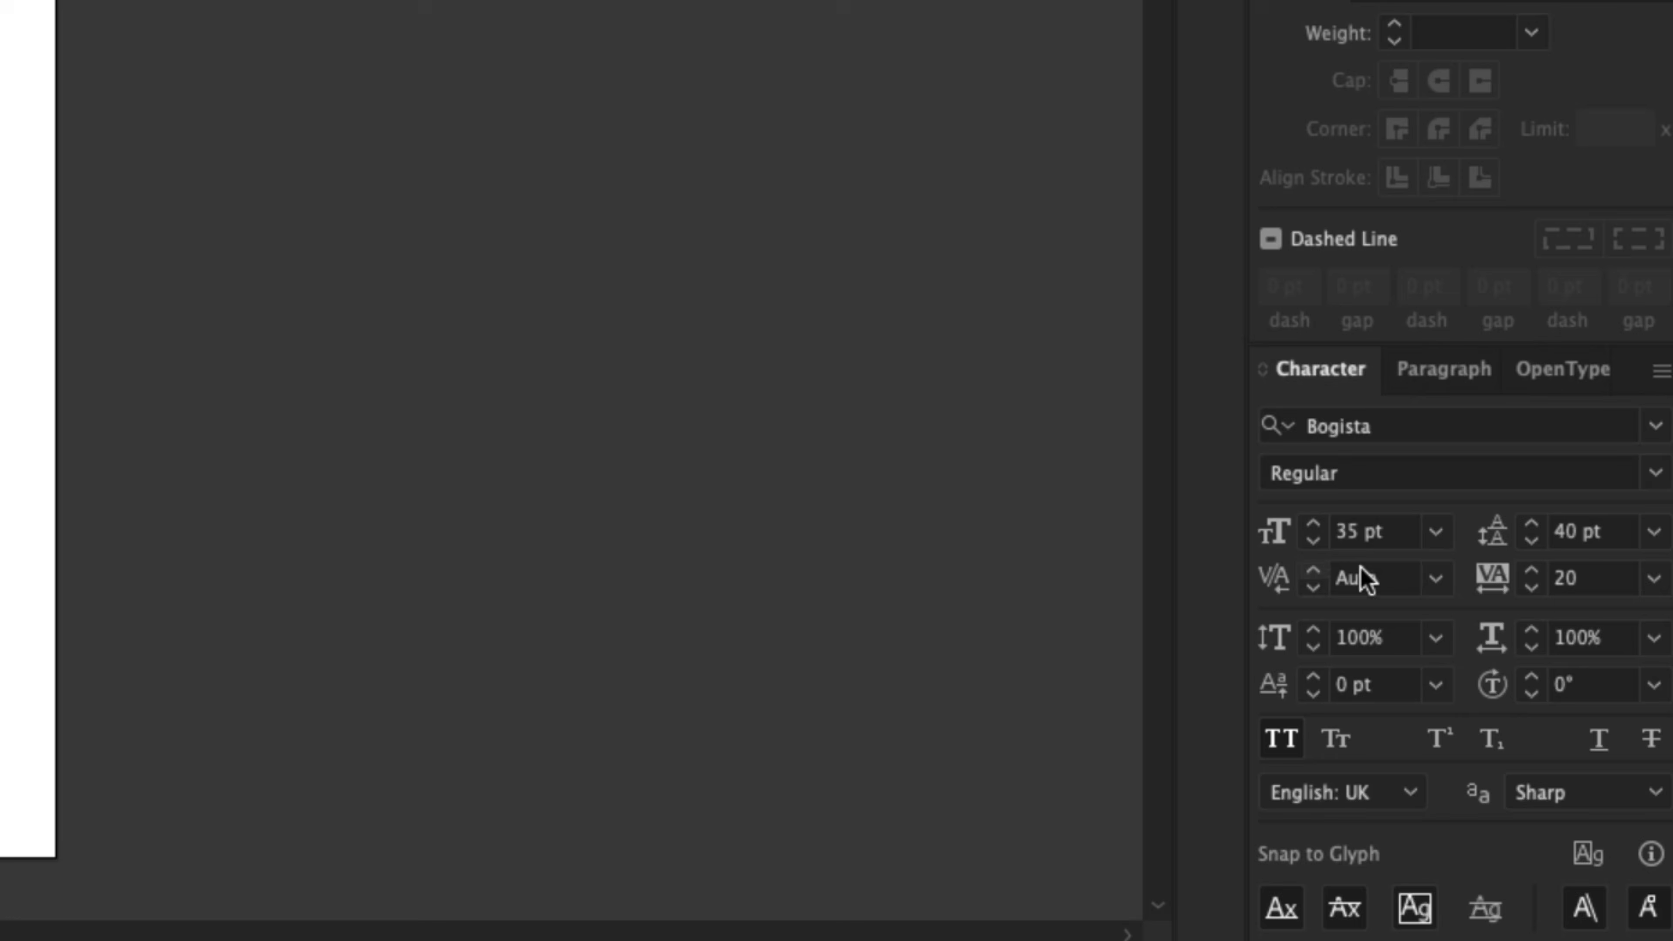
{"action": "left_click", "coordinate": [1369, 532]}
{"action": "type", "text": "20"}
{"action": "key", "text": "Return"}
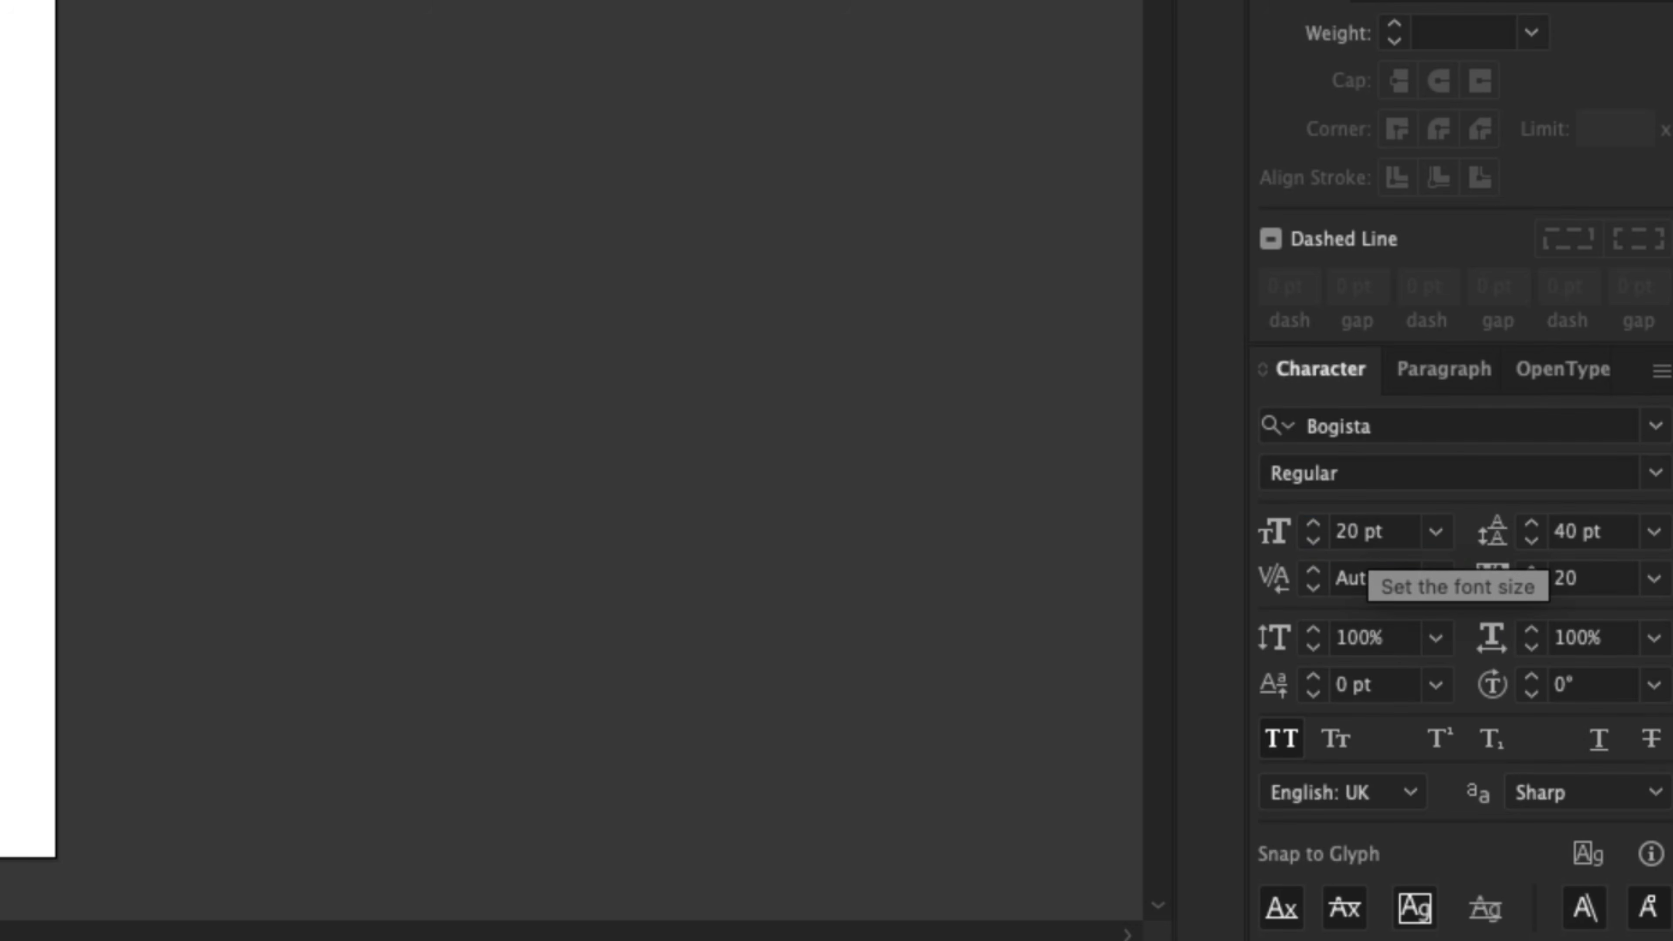
{"action": "left_click", "coordinate": [1594, 533]}
{"action": "type", "text": "25"}
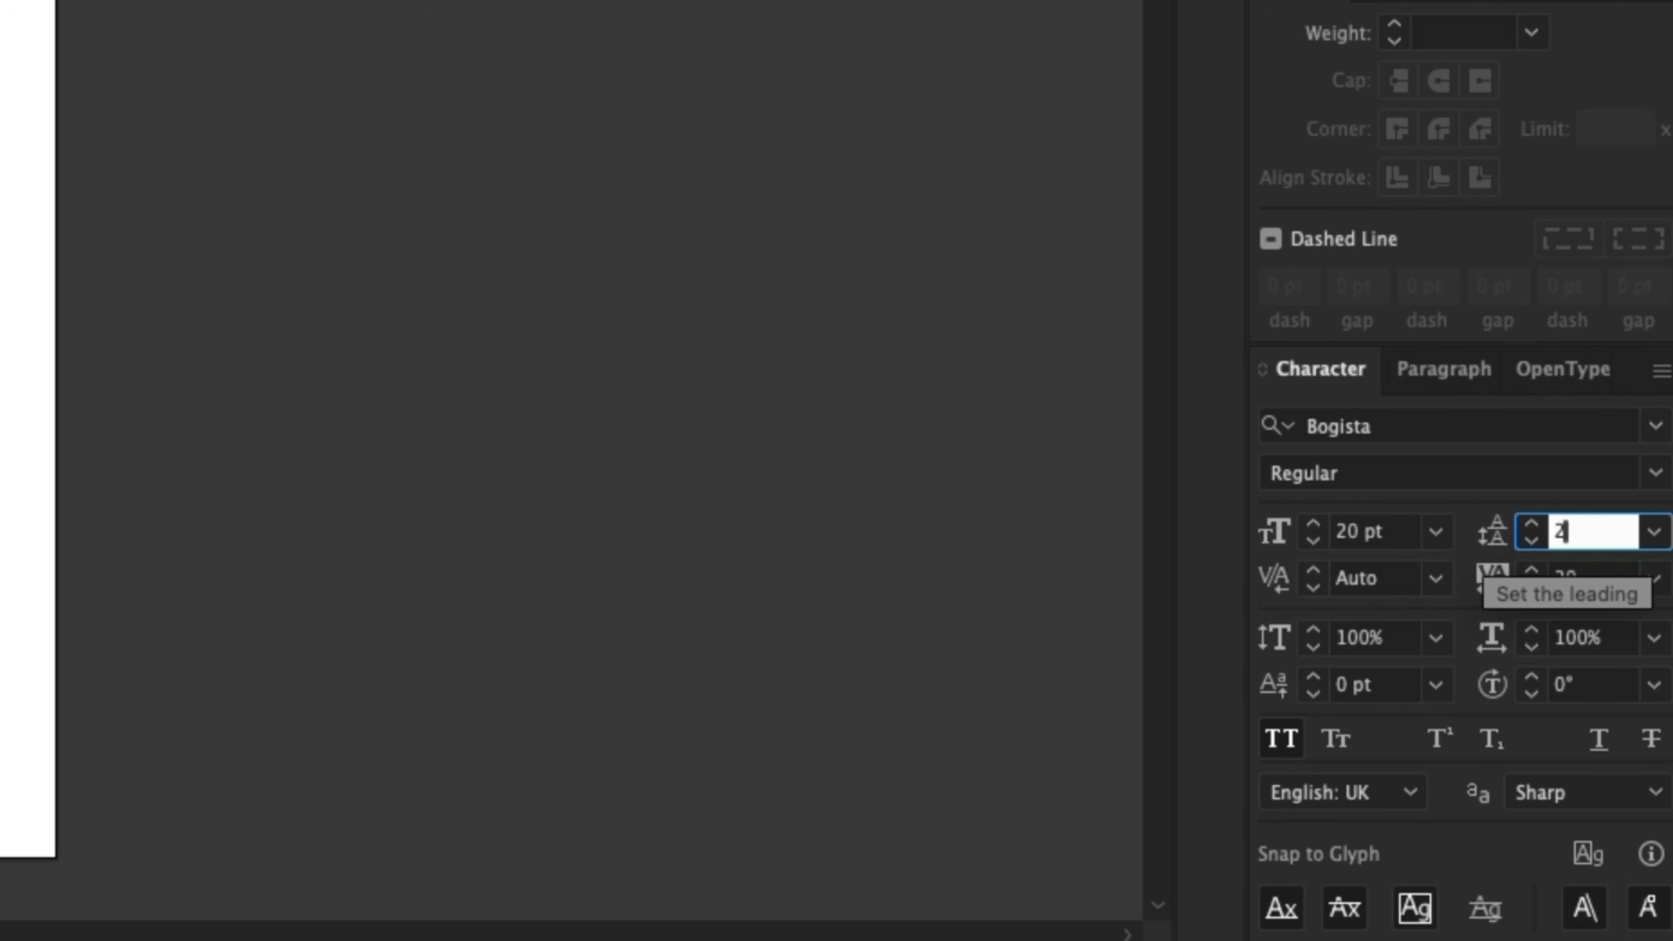
{"action": "key", "text": "Return"}
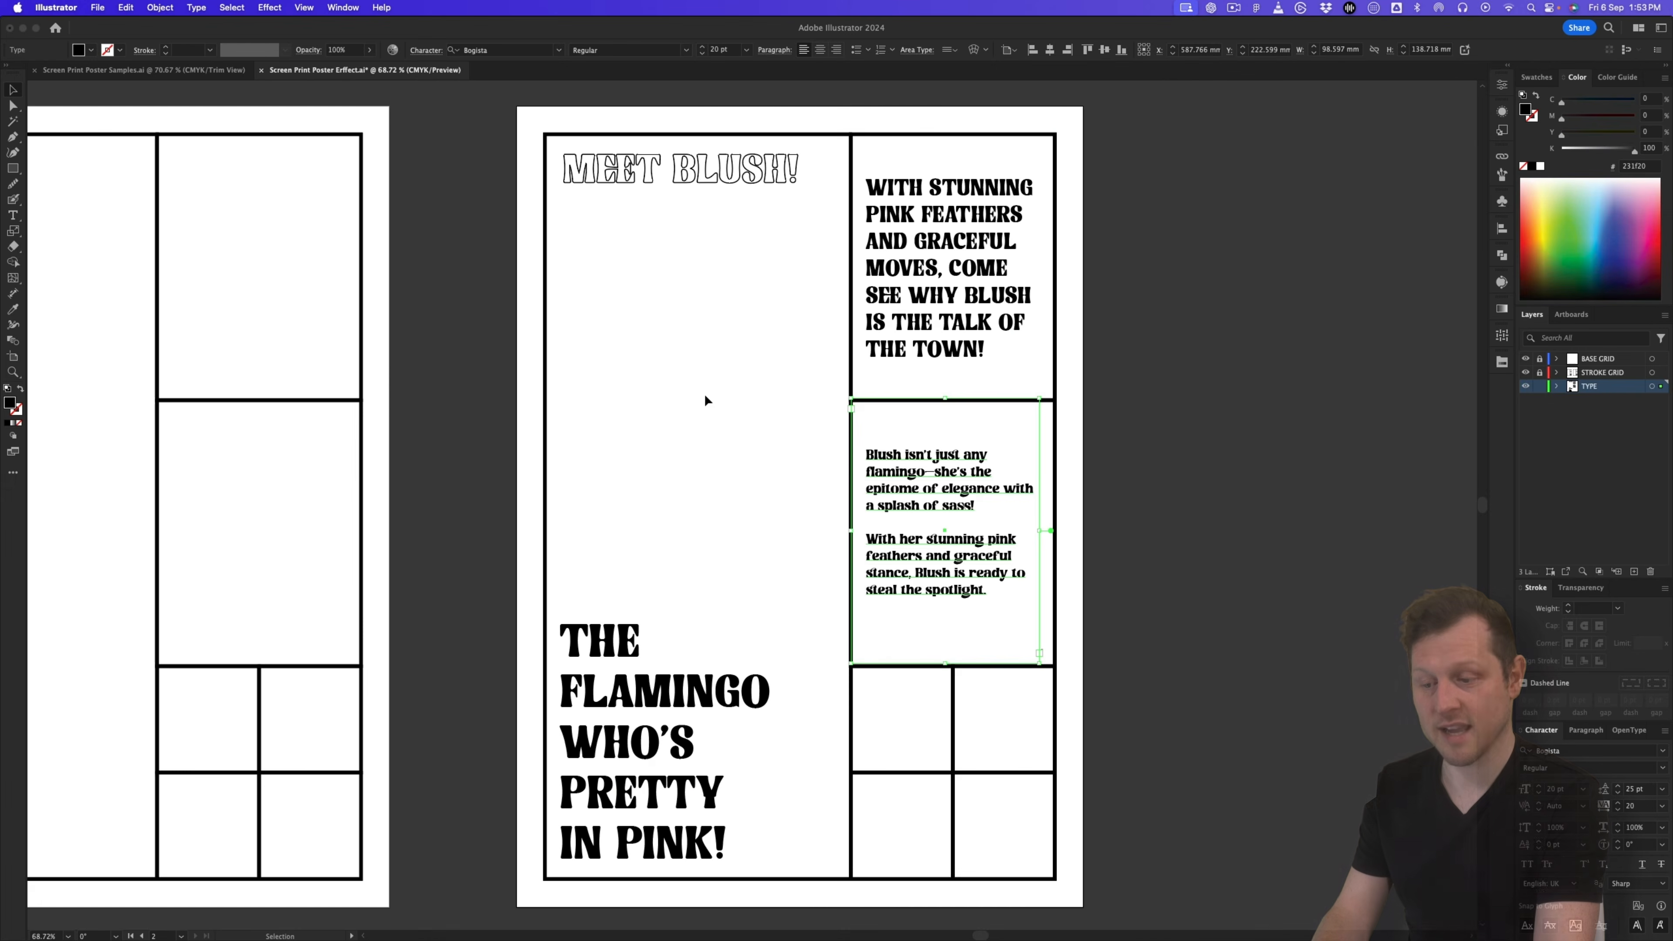
Step: Narrow the "Blush isn't just any flamingo" paragraph frame to about 90 mm wide so its lines rewrap, and deselect it
{"action": "key", "text": "t"}
{"action": "left_click", "coordinate": [867, 545]}
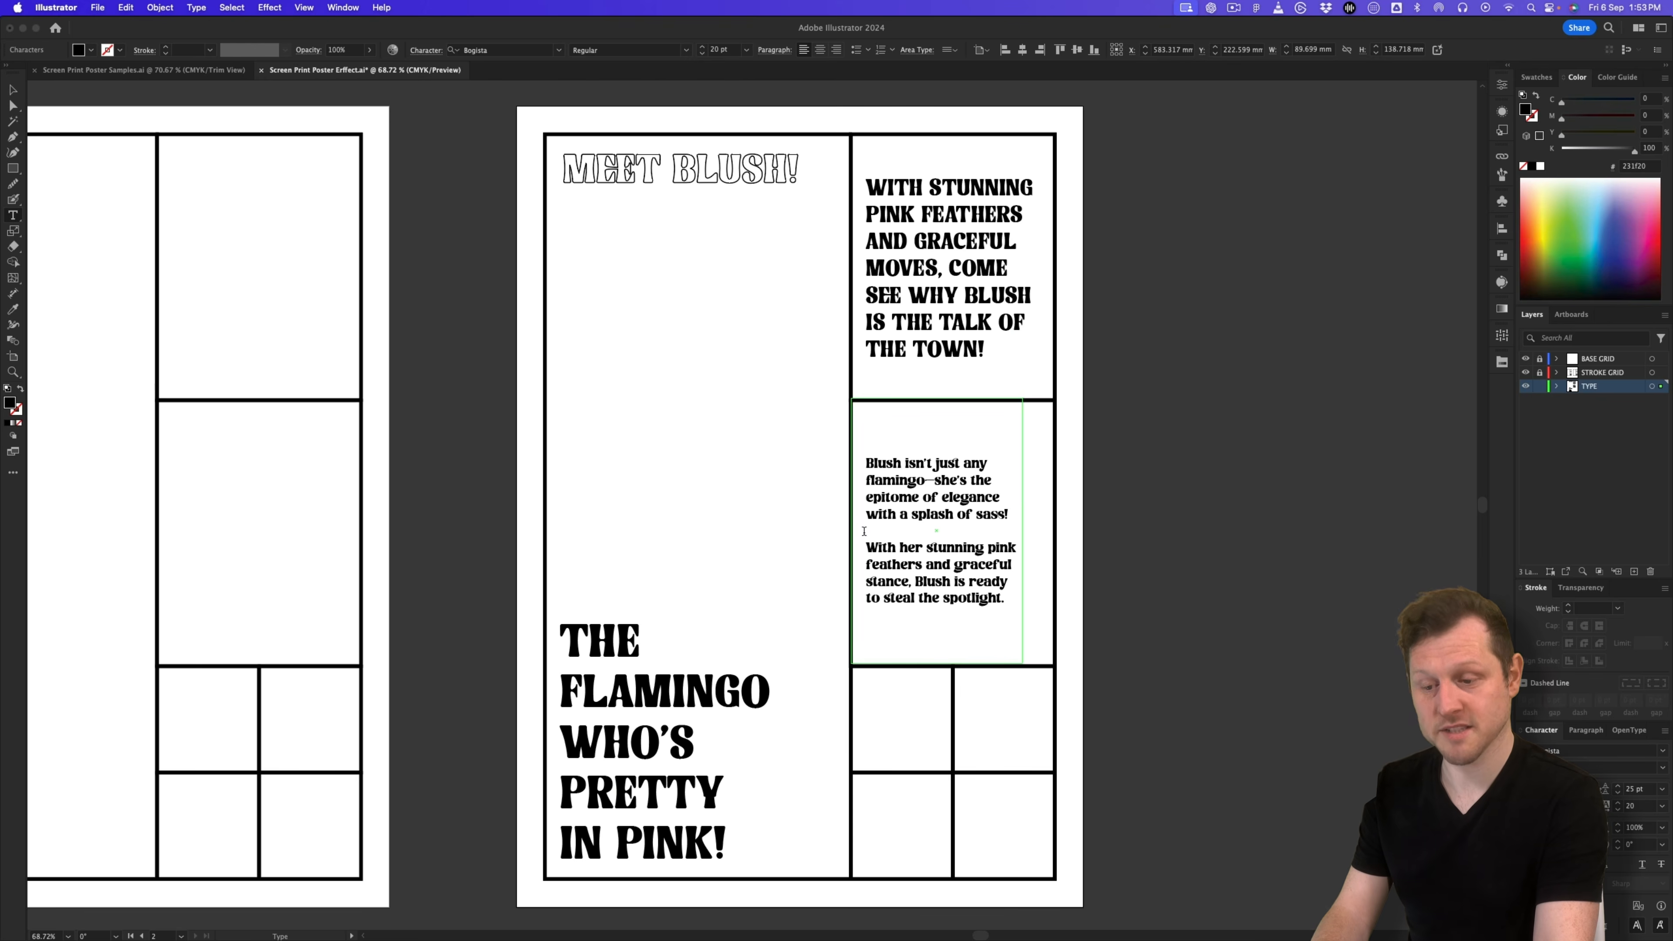
{"action": "key", "text": "Escape"}
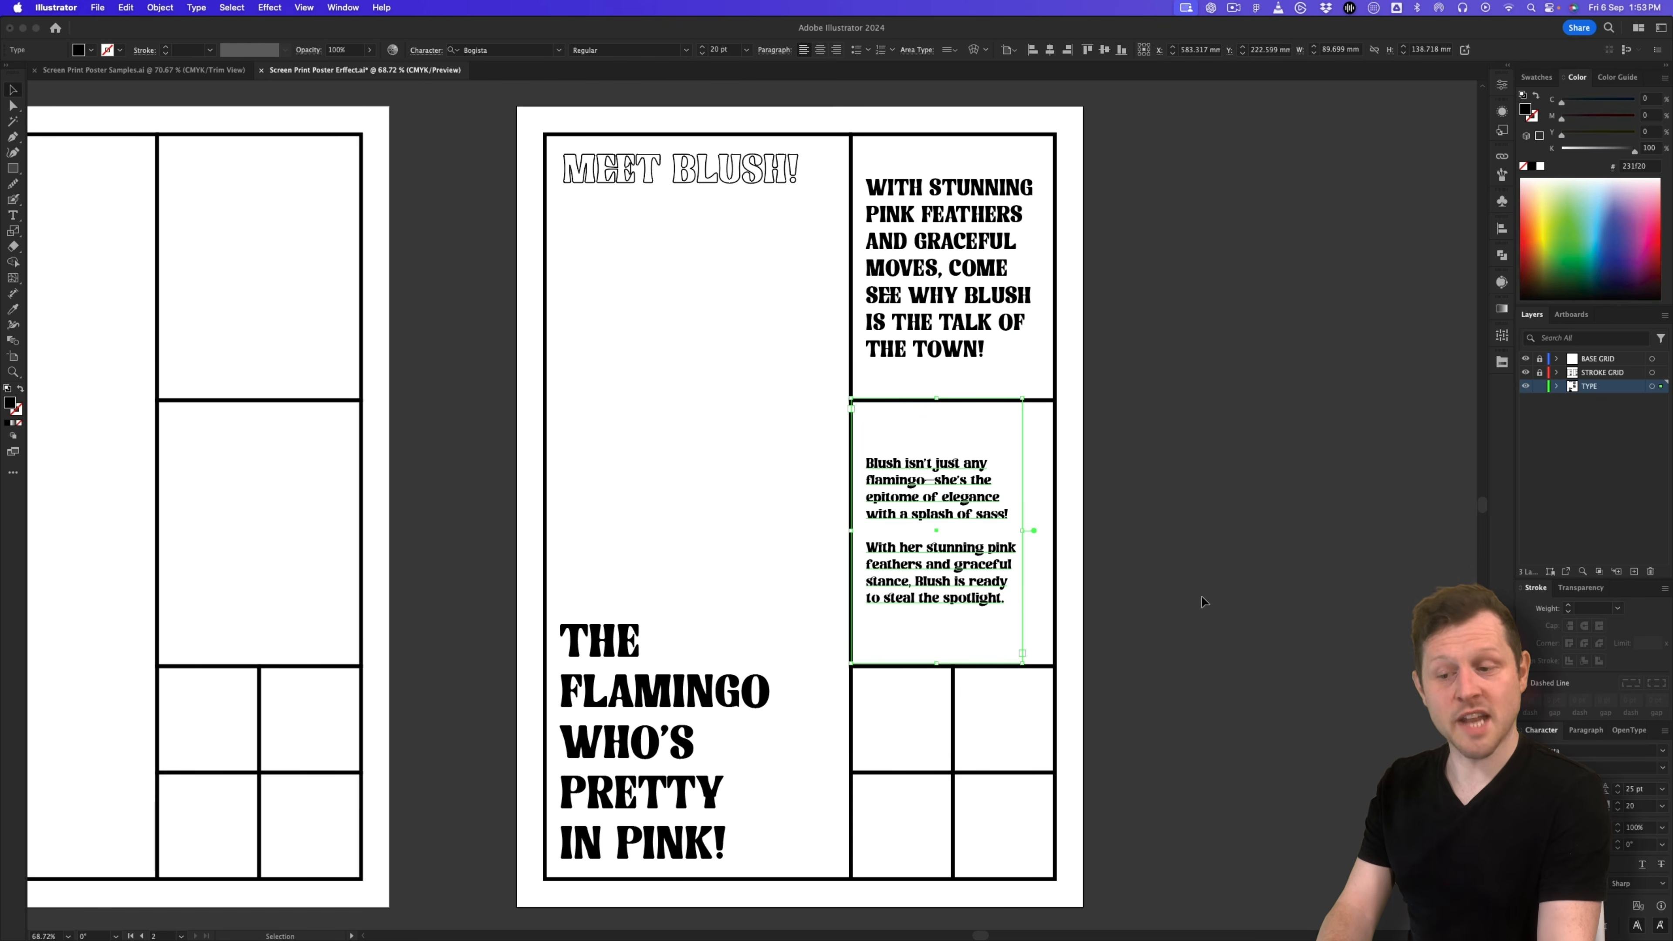
{"action": "left_click", "coordinate": [1127, 550]}
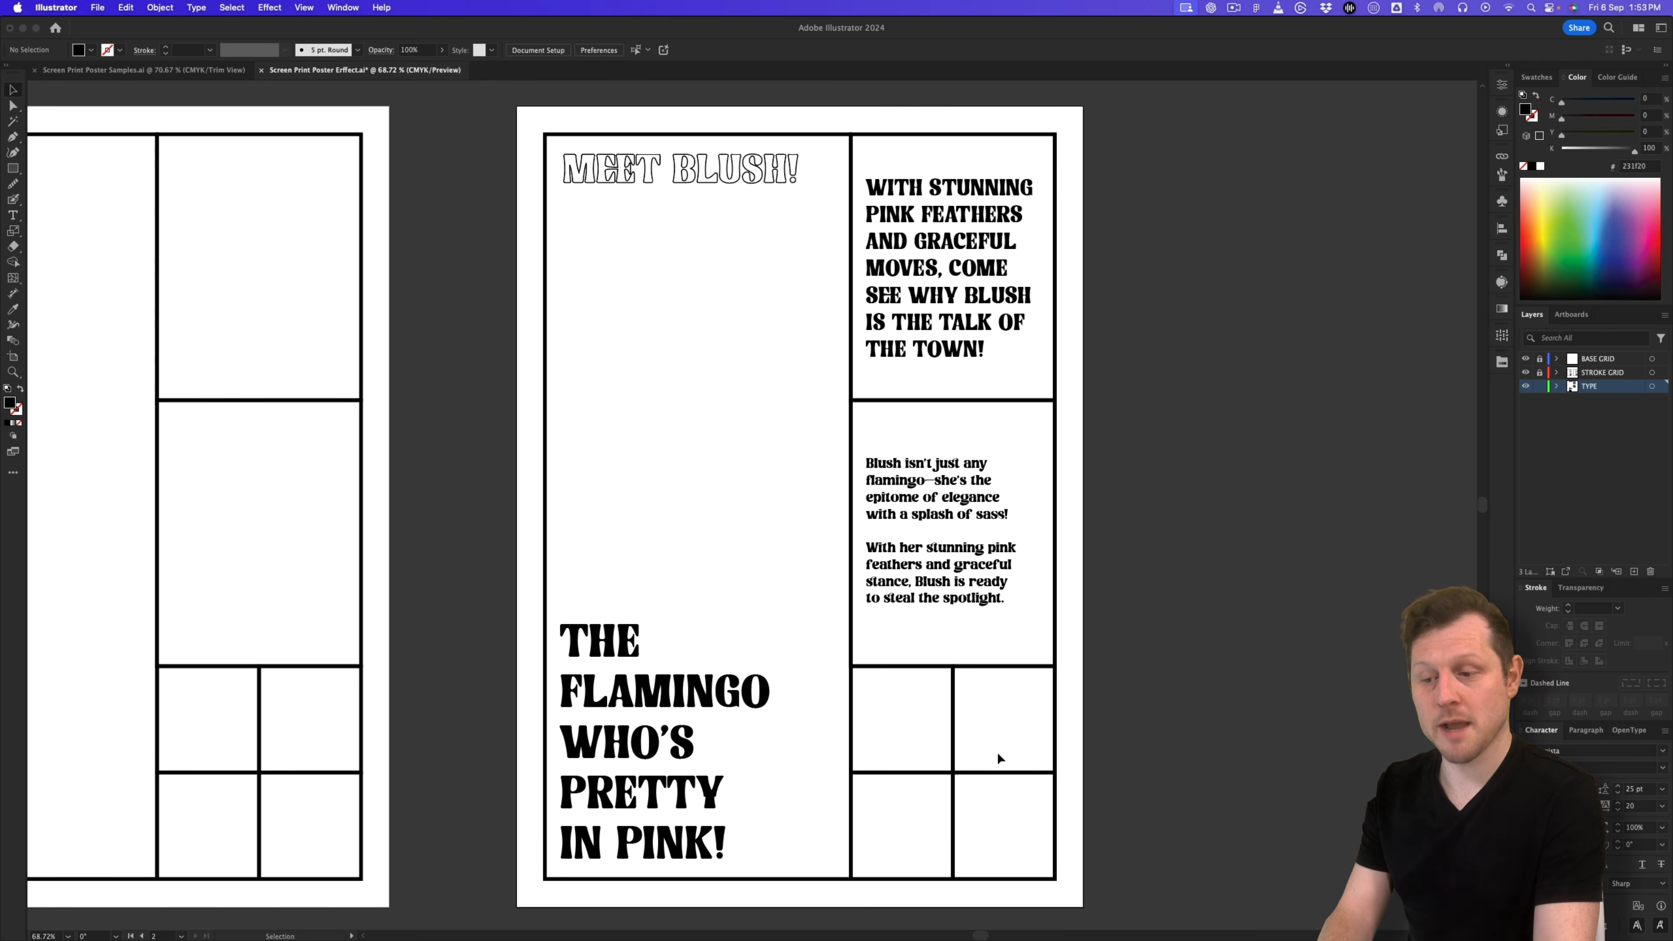
Step: Duplicate the paragraph frame straight down and resize the copy to fill the upper-left small cell, about 53 by 55 mm
{"action": "left_click", "coordinate": [935, 517]}
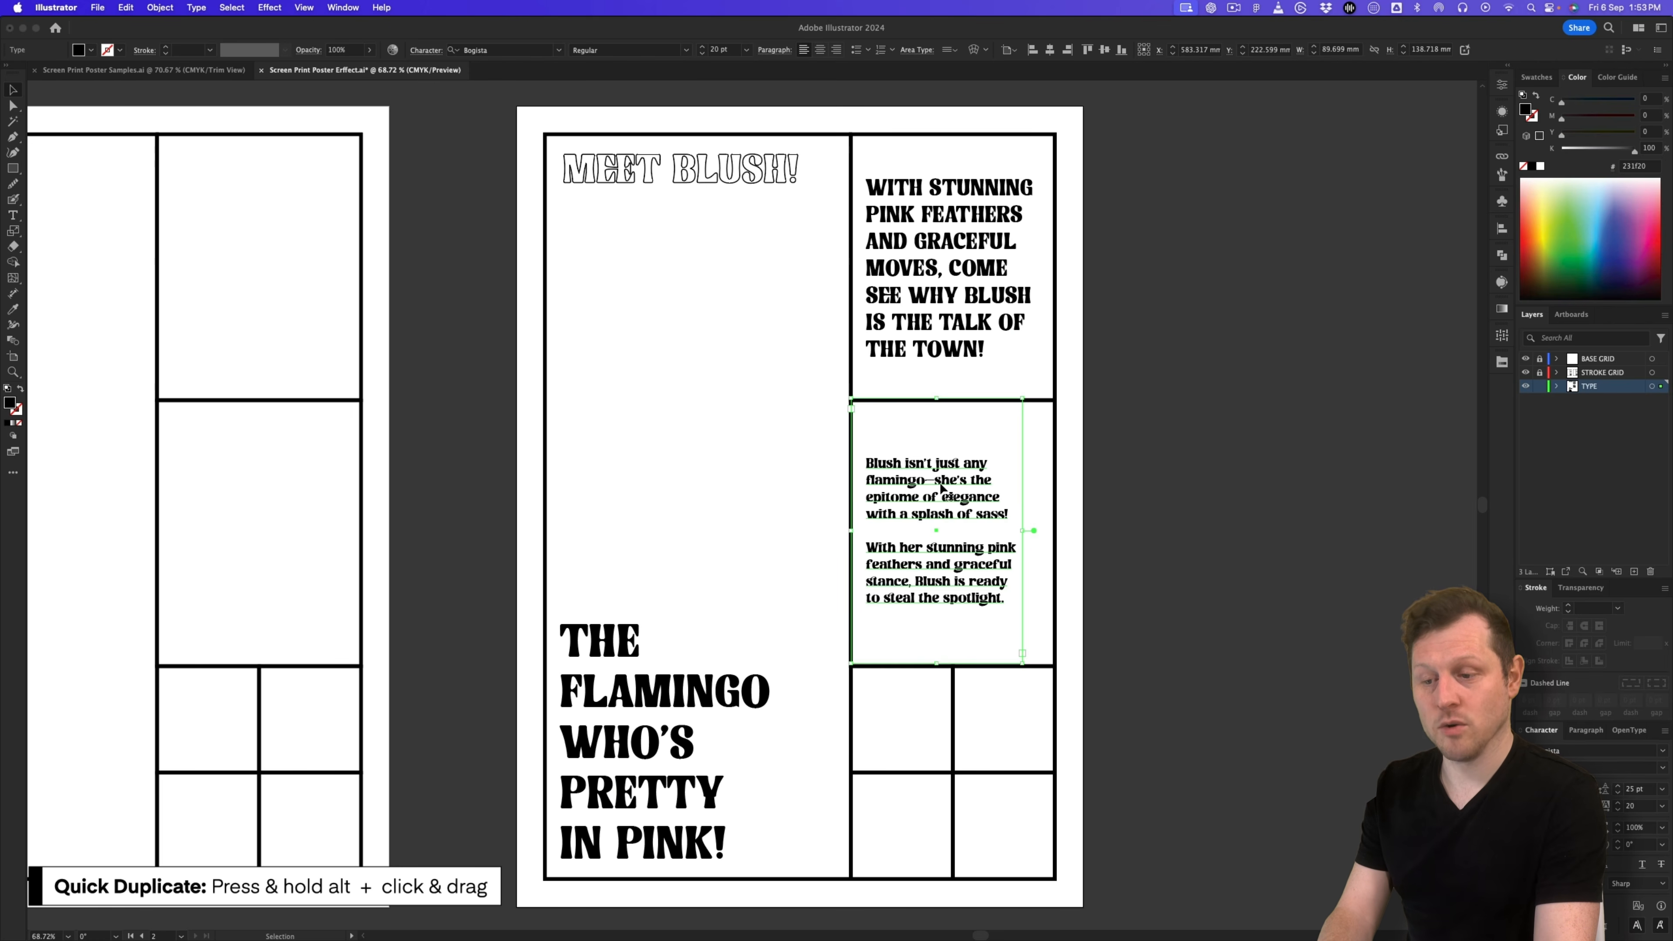
{"action": "left_click_drag", "start_coordinate": [921, 498], "coordinate": [917, 756]}
{"action": "scroll", "coordinate": [1002, 858], "scroll_direction": "down", "scroll_amount": 3}
{"action": "left_click_drag", "start_coordinate": [1023, 831], "coordinate": [950, 687]}
Step: Copy the "Home to Over 500 Species from Around the Globe" text from the Google Slides deck in Safari and return to Illustrator
{"action": "key", "text": "super+Tab"}
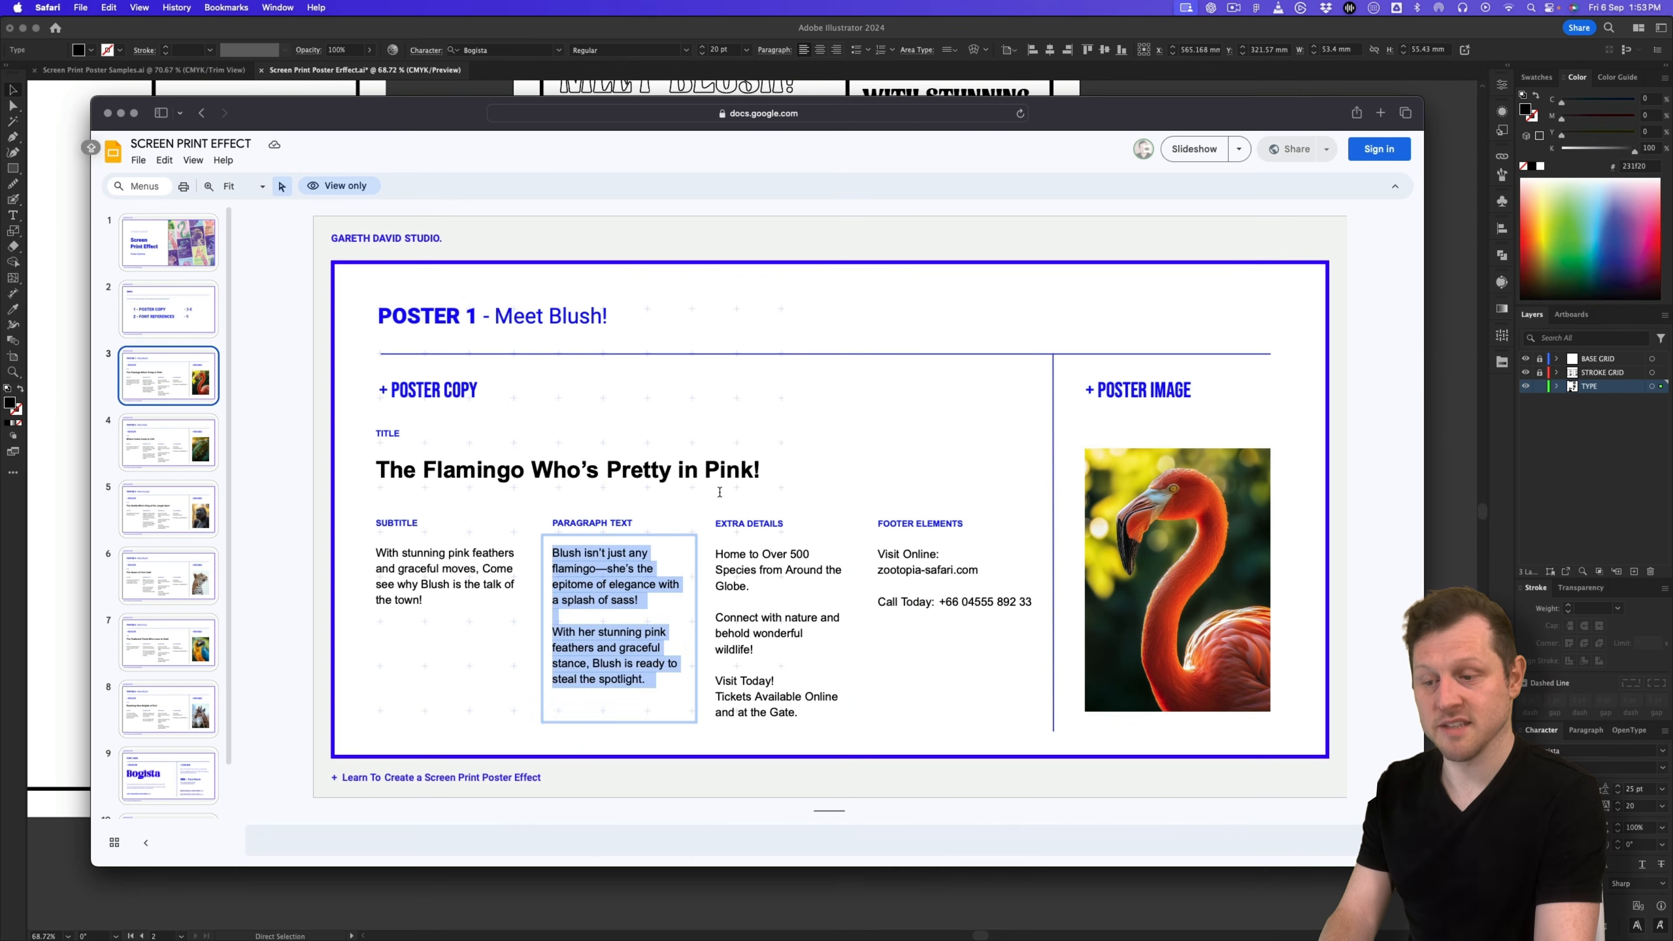
{"action": "left_click", "coordinate": [746, 578]}
{"action": "left_click_drag", "start_coordinate": [751, 586], "coordinate": [714, 561]}
{"action": "key", "text": "super+c"}
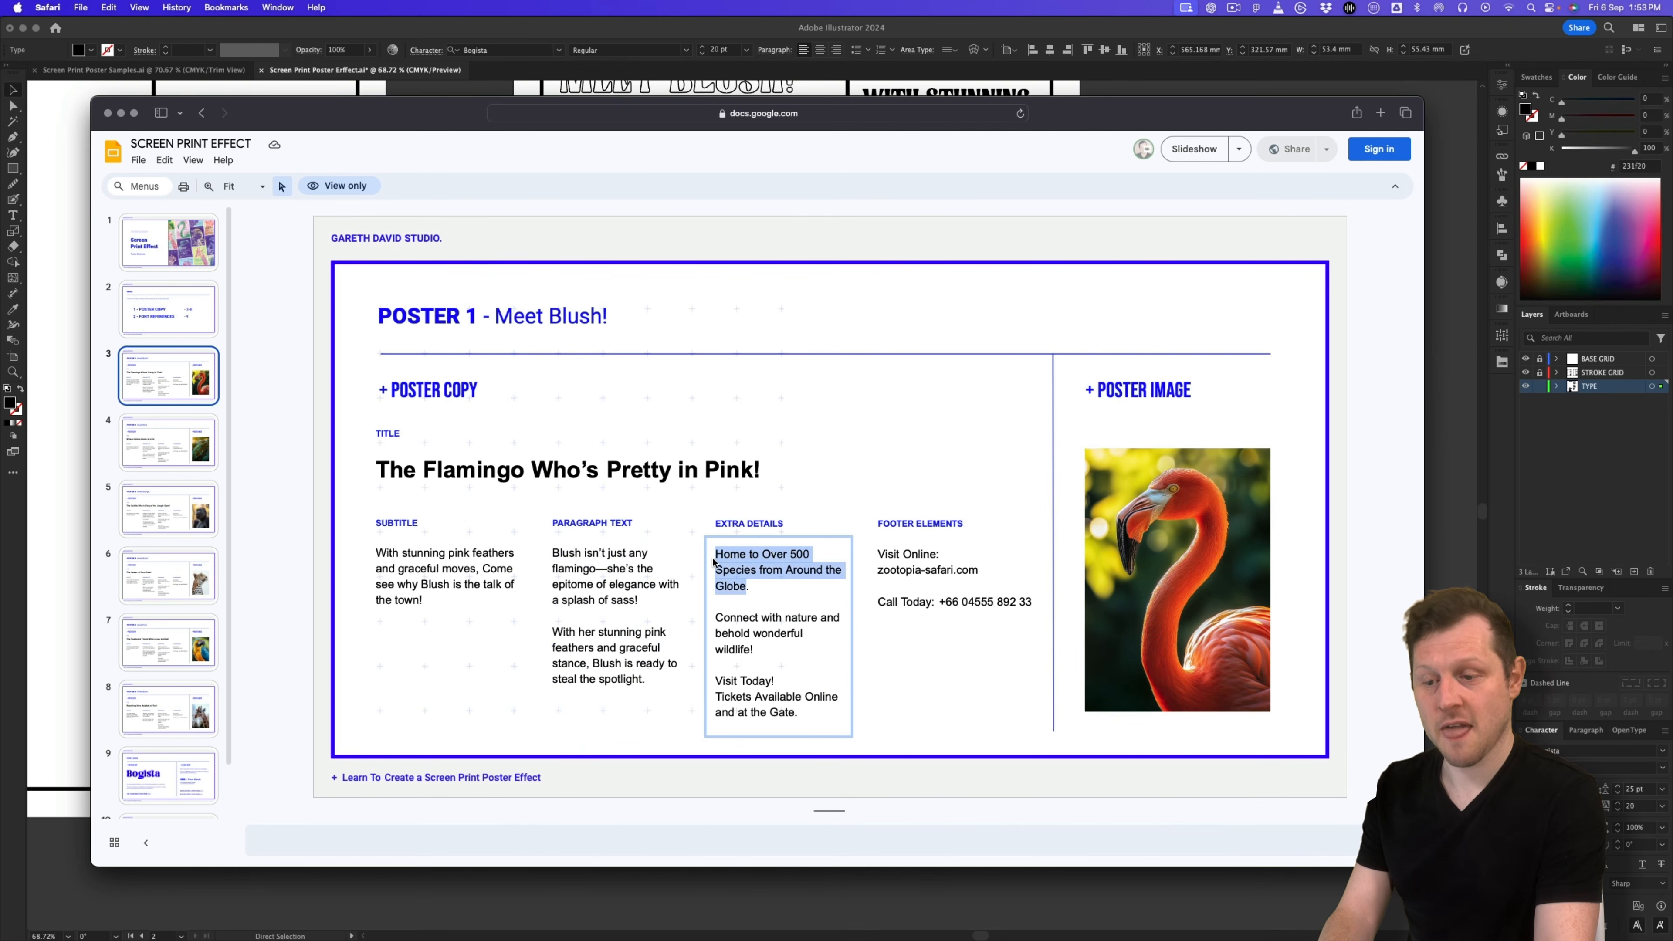
{"action": "key", "text": "super+Tab"}
Step: Replace all the text in the small cell's duplicated frame with the copied "Home to Over 500 Species" line
{"action": "double_click", "coordinate": [887, 605]}
{"action": "key", "text": "super+a"}
{"action": "key", "text": "super+v"}
{"action": "left_click", "coordinate": [13, 90]}
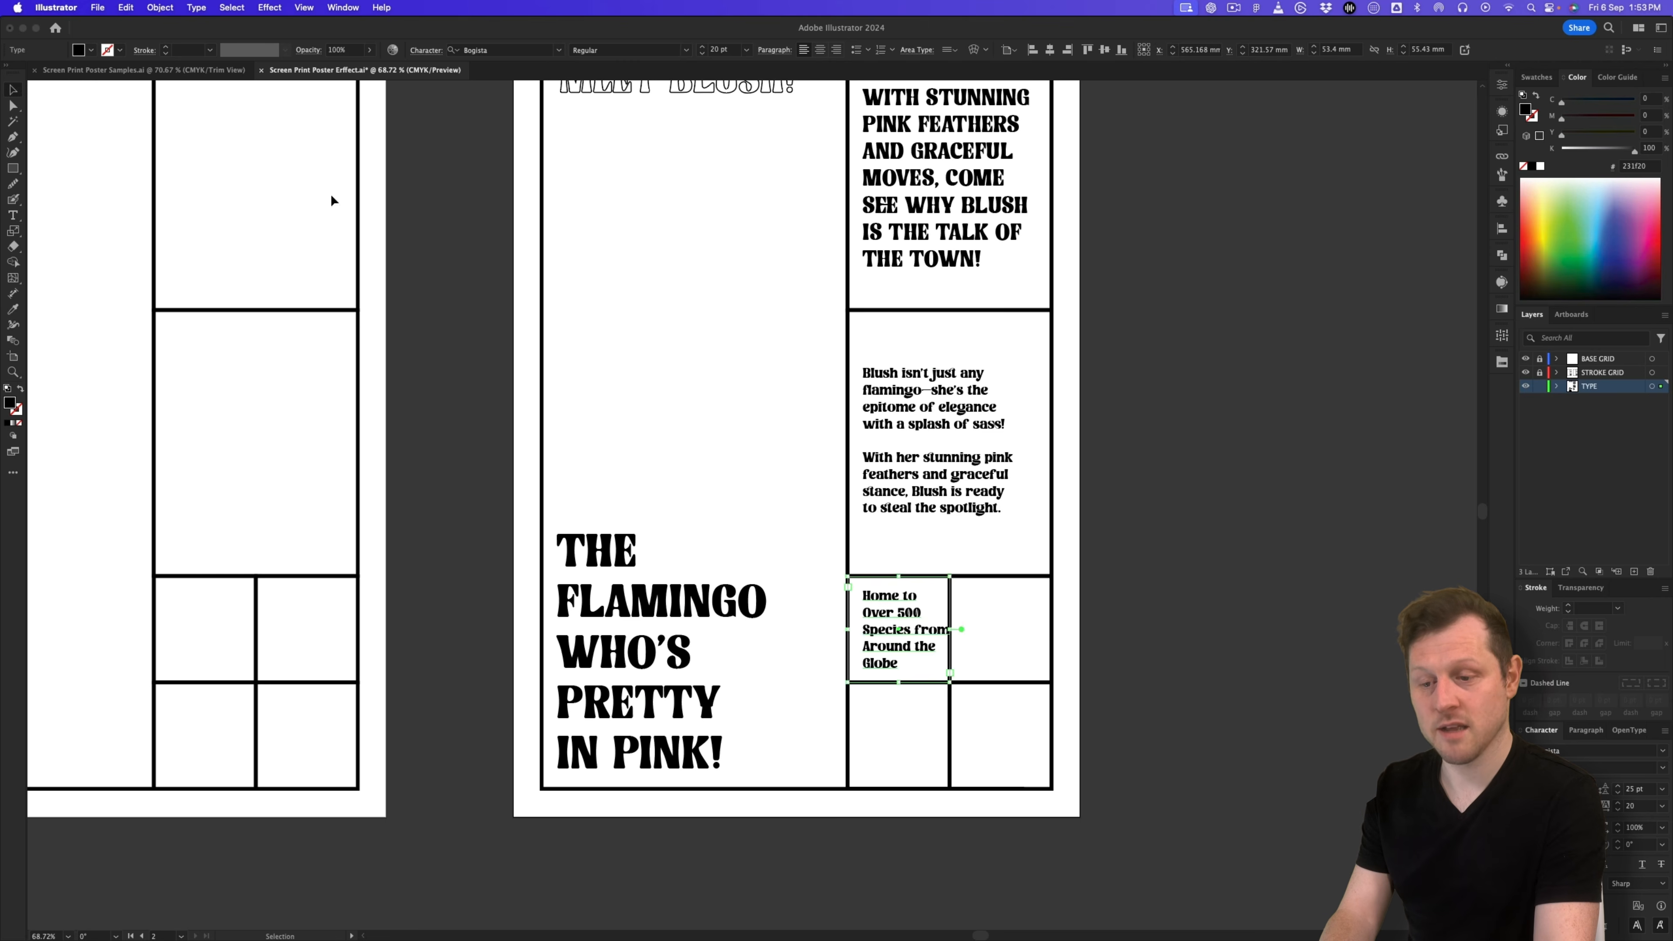
Step: Set the "Home to Over 500 Species" text to a 15 pt font size with 19 pt leading
{"action": "left_click", "coordinate": [838, 599]}
{"action": "left_click", "coordinate": [864, 597]}
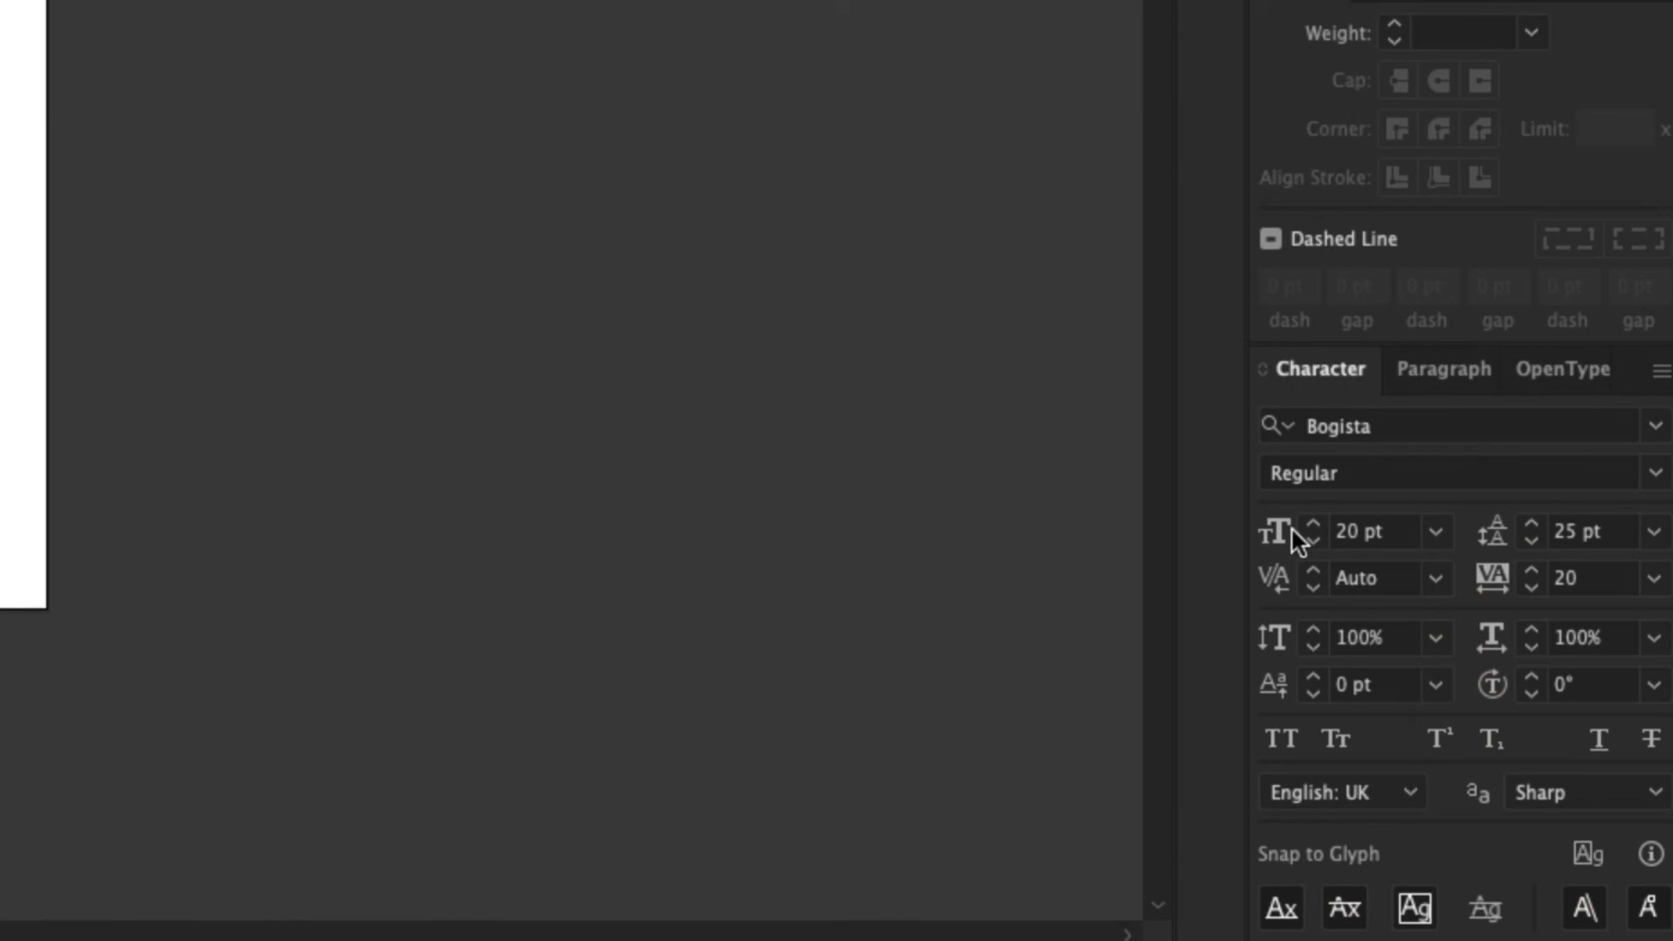
{"action": "left_click", "coordinate": [1460, 658]}
{"action": "type", "text": "15"}
{"action": "key", "text": "Return"}
{"action": "left_click", "coordinate": [1581, 534]}
{"action": "type", "text": "19"}
{"action": "key", "text": "Return"}
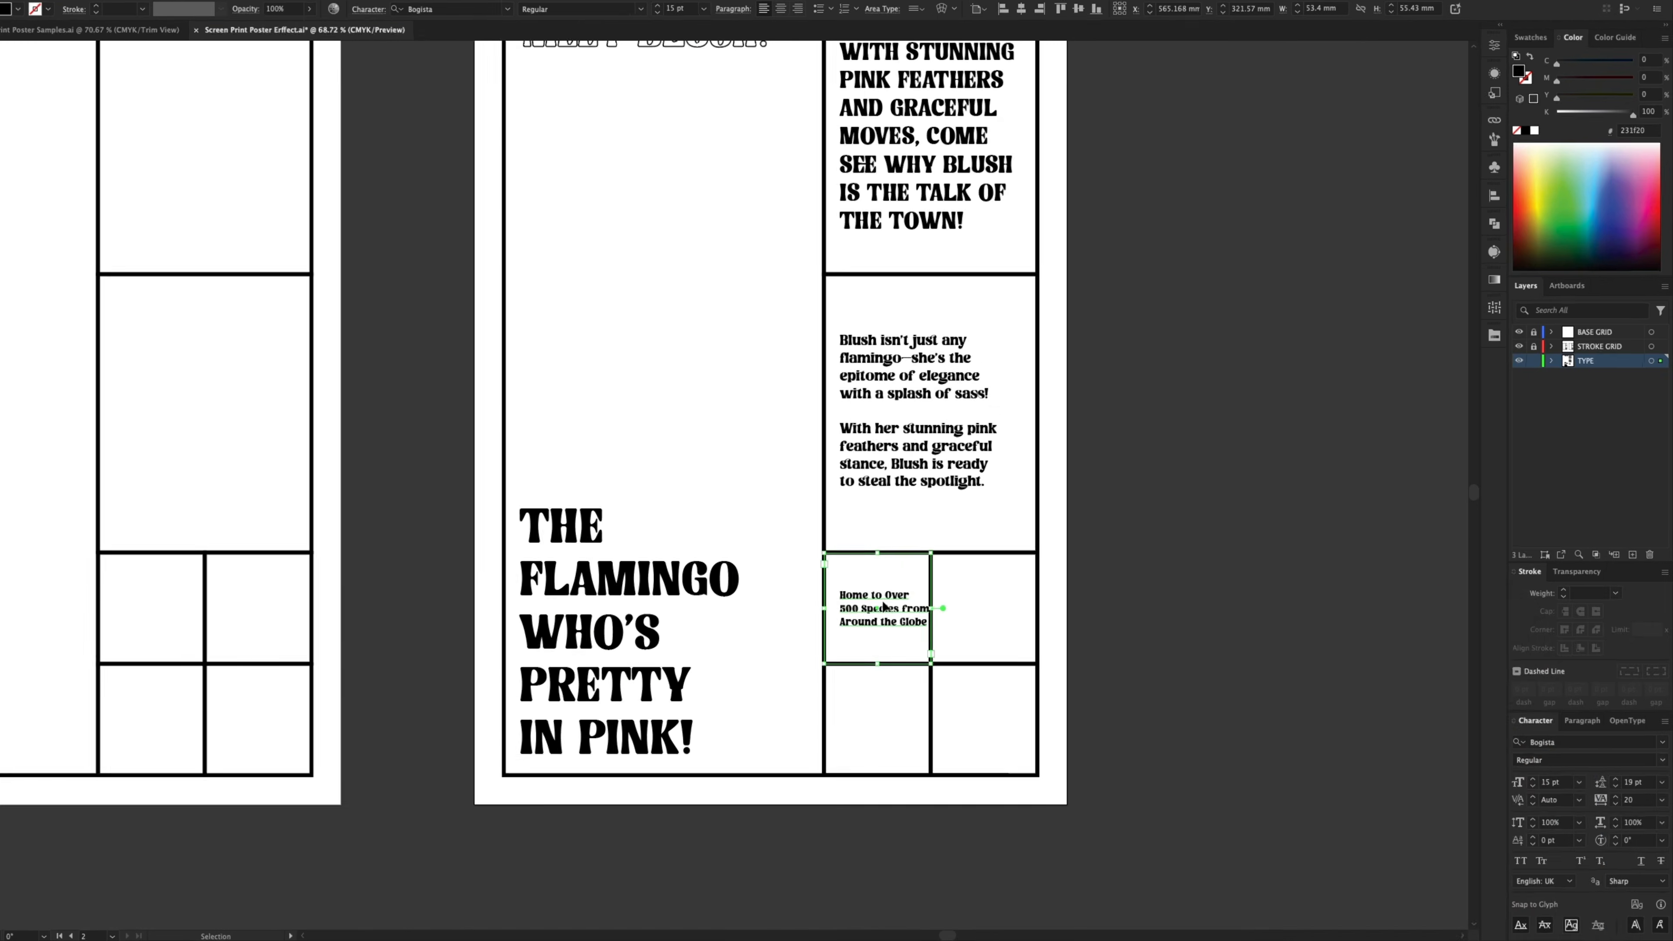
Step: Narrow the "Home to Over 500 Species" frame to about 42 mm wide and duplicate it into the small cell on its right
{"action": "left_click_drag", "start_coordinate": [963, 622], "coordinate": [1007, 632]}
{"action": "key", "text": "Left"}
{"action": "key", "text": "Left"}
{"action": "key", "text": "Left"}
{"action": "key", "text": "Left"}
{"action": "key", "text": "Left"}
{"action": "key", "text": "Left"}
Step: Copy "Connect with nature and behold wonderful wildlife!" from the deck in Safari and replace the upper-right small cell's text with it in Illustrator
{"action": "key", "text": "super+Tab"}
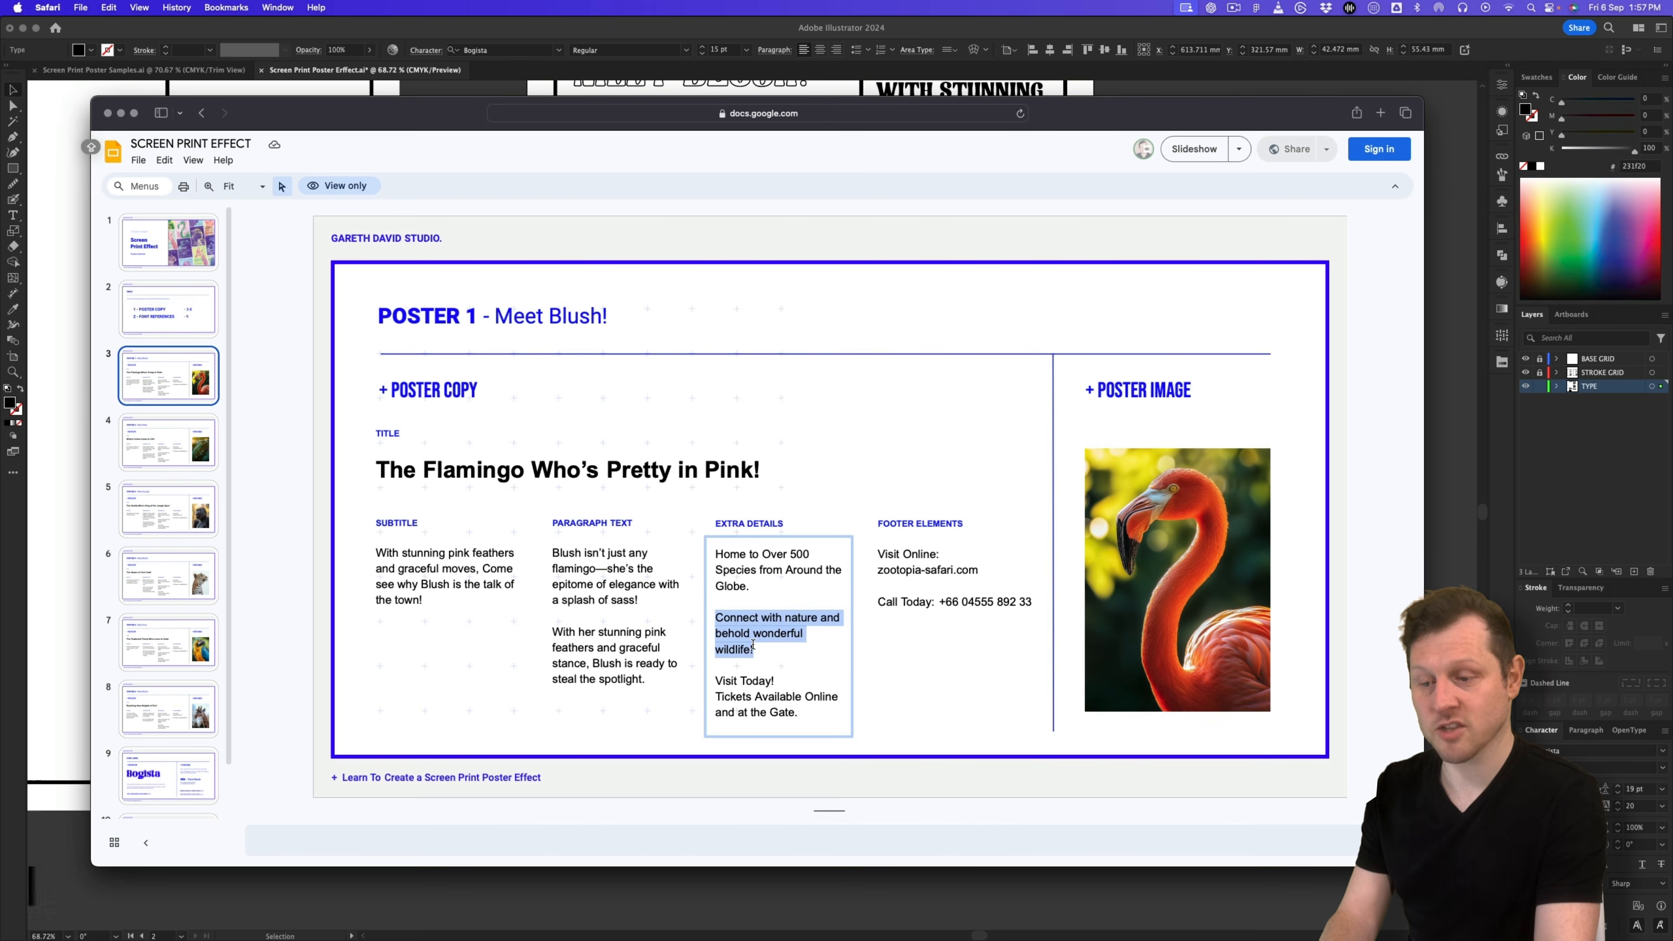
{"action": "left_click_drag", "start_coordinate": [753, 648], "coordinate": [715, 619]}
{"action": "key", "text": "super+c"}
{"action": "key", "text": "super+Tab"}
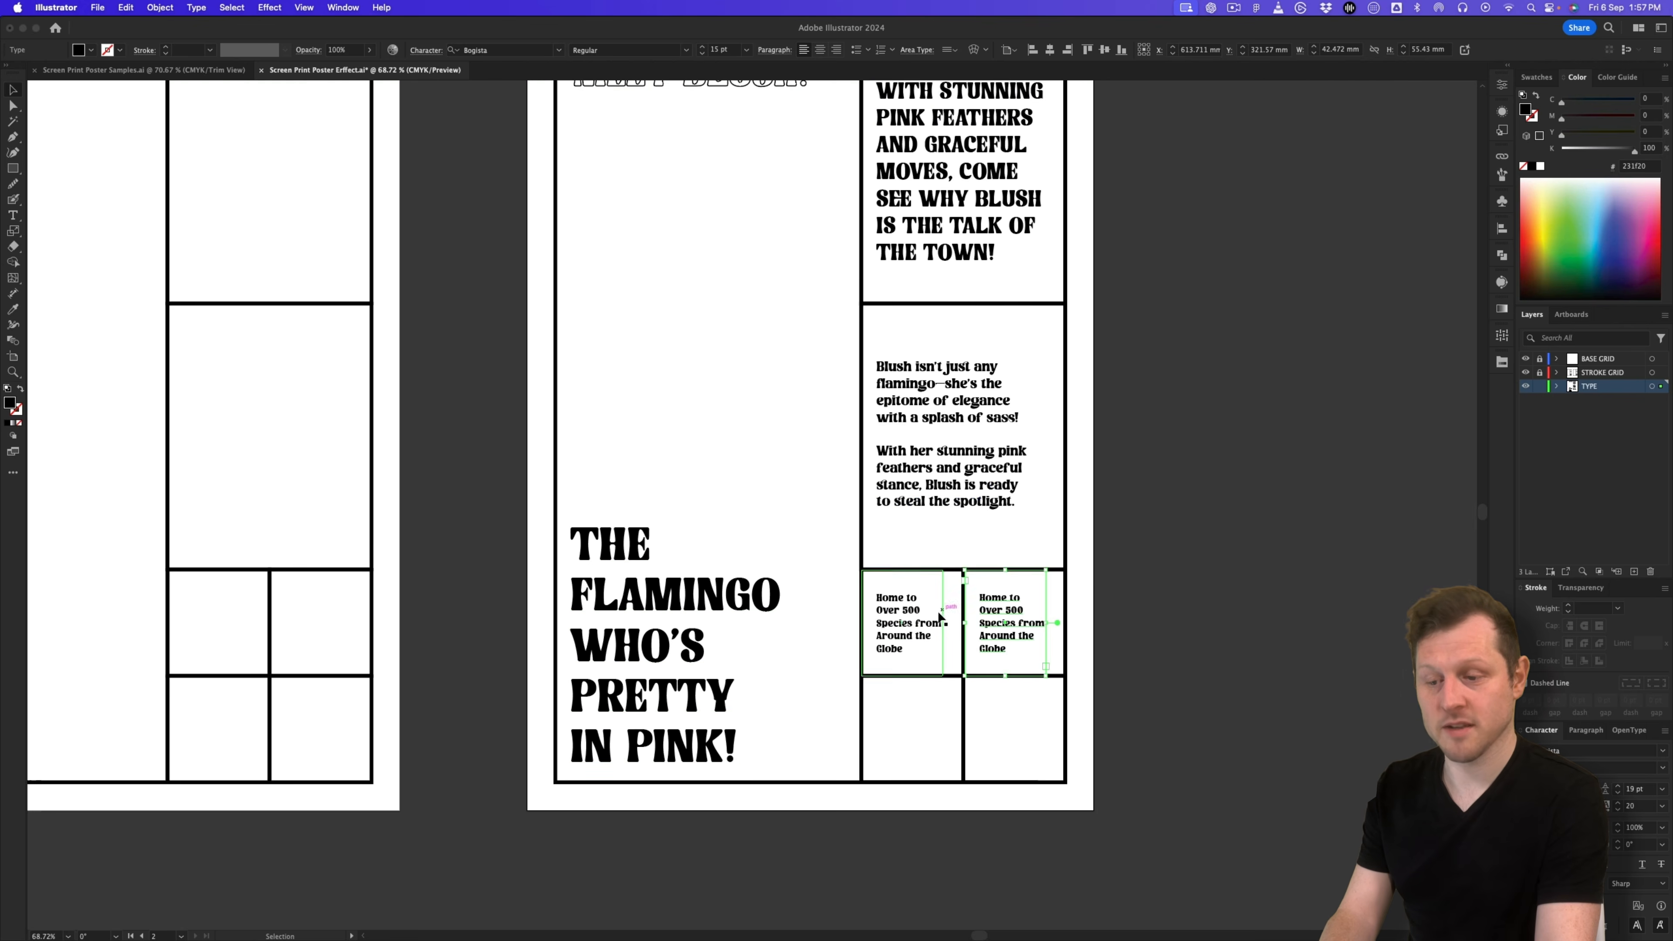
{"action": "triple_click", "coordinate": [1015, 638]}
{"action": "key", "text": "super+v"}
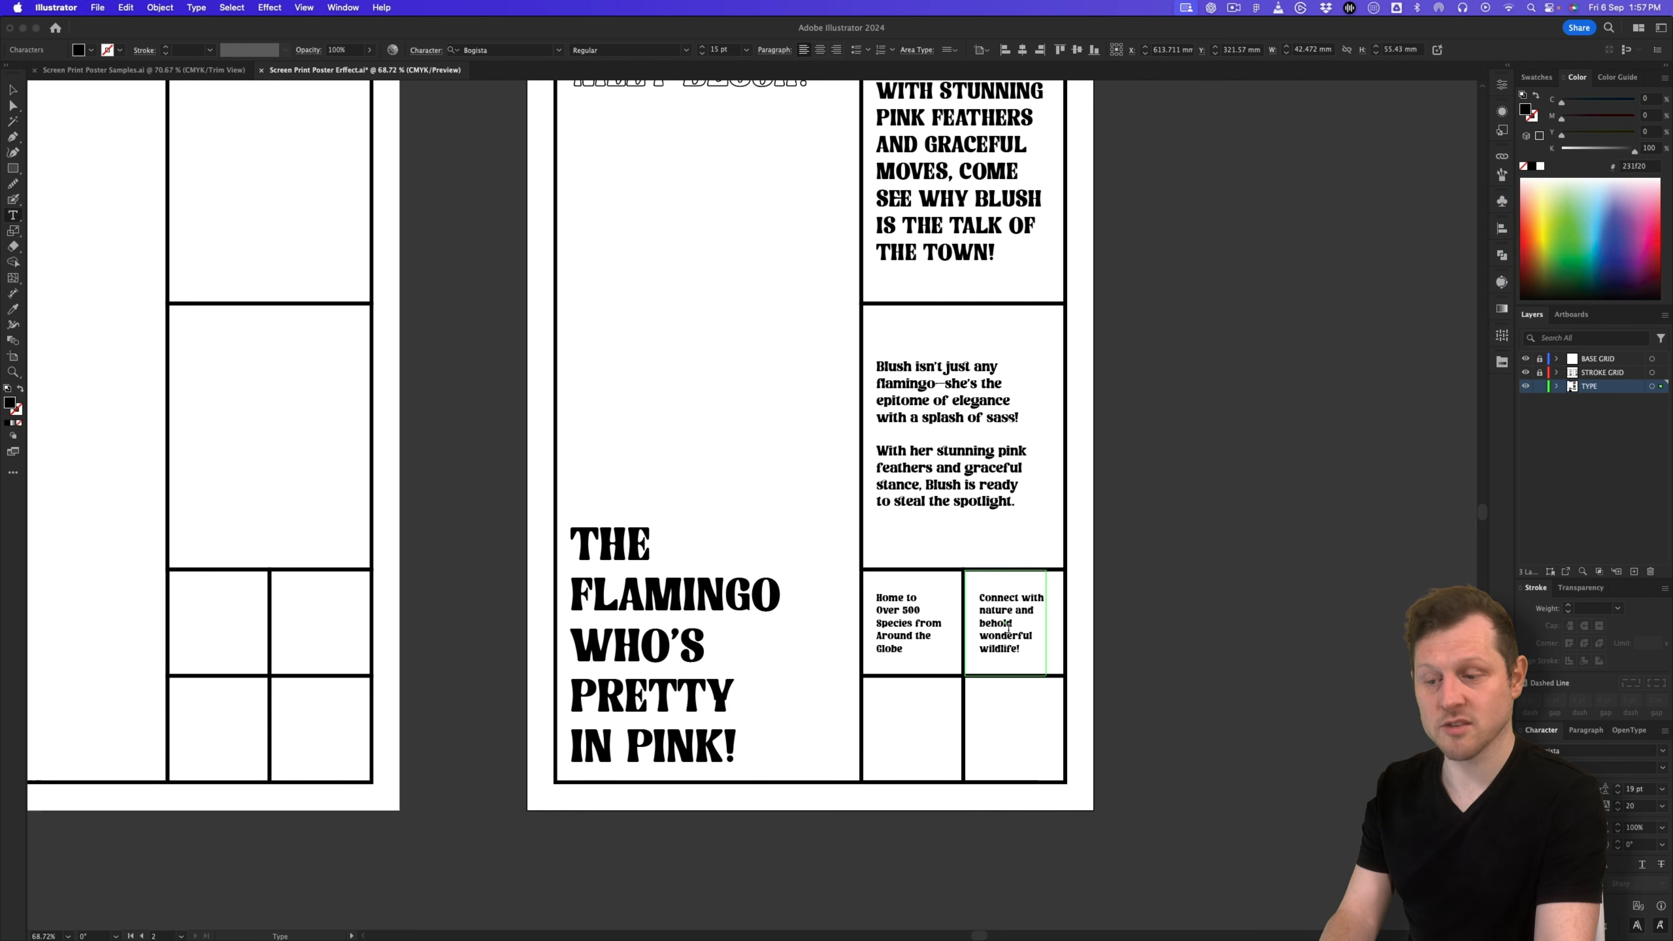
{"action": "key", "text": "Escape"}
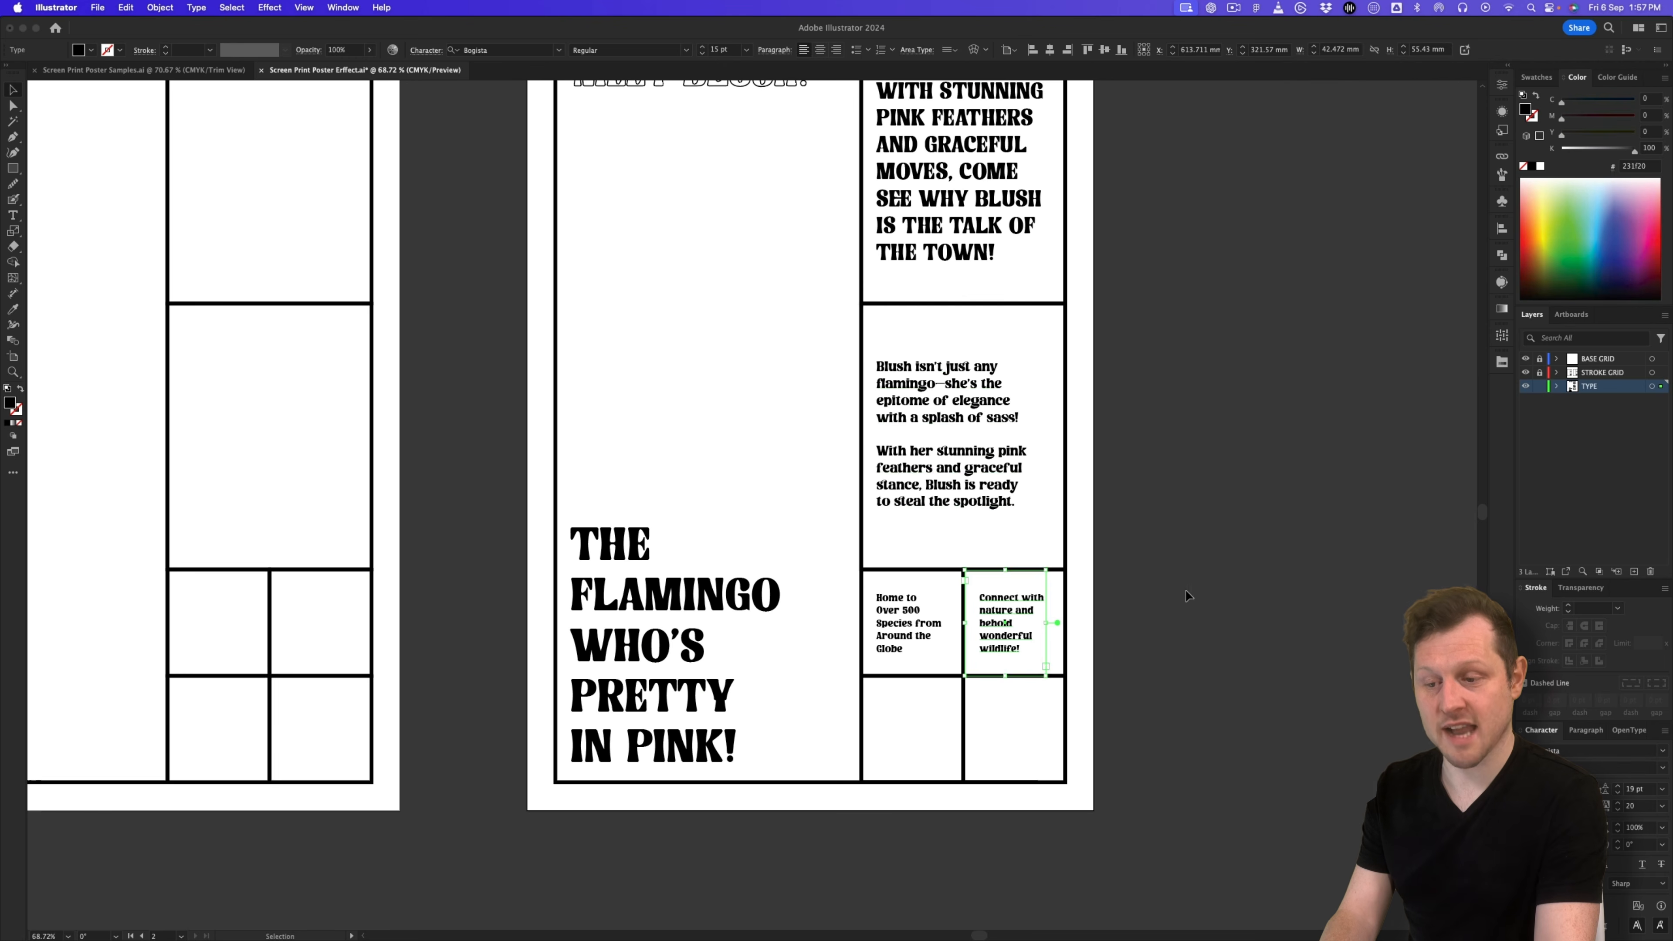
Step: Duplicate that frame into the lower-left small cell and replace its text with the deck's "Visit Today! Tickets Available Online and at the Gate."
{"action": "left_click_drag", "start_coordinate": [1023, 620], "coordinate": [921, 726]}
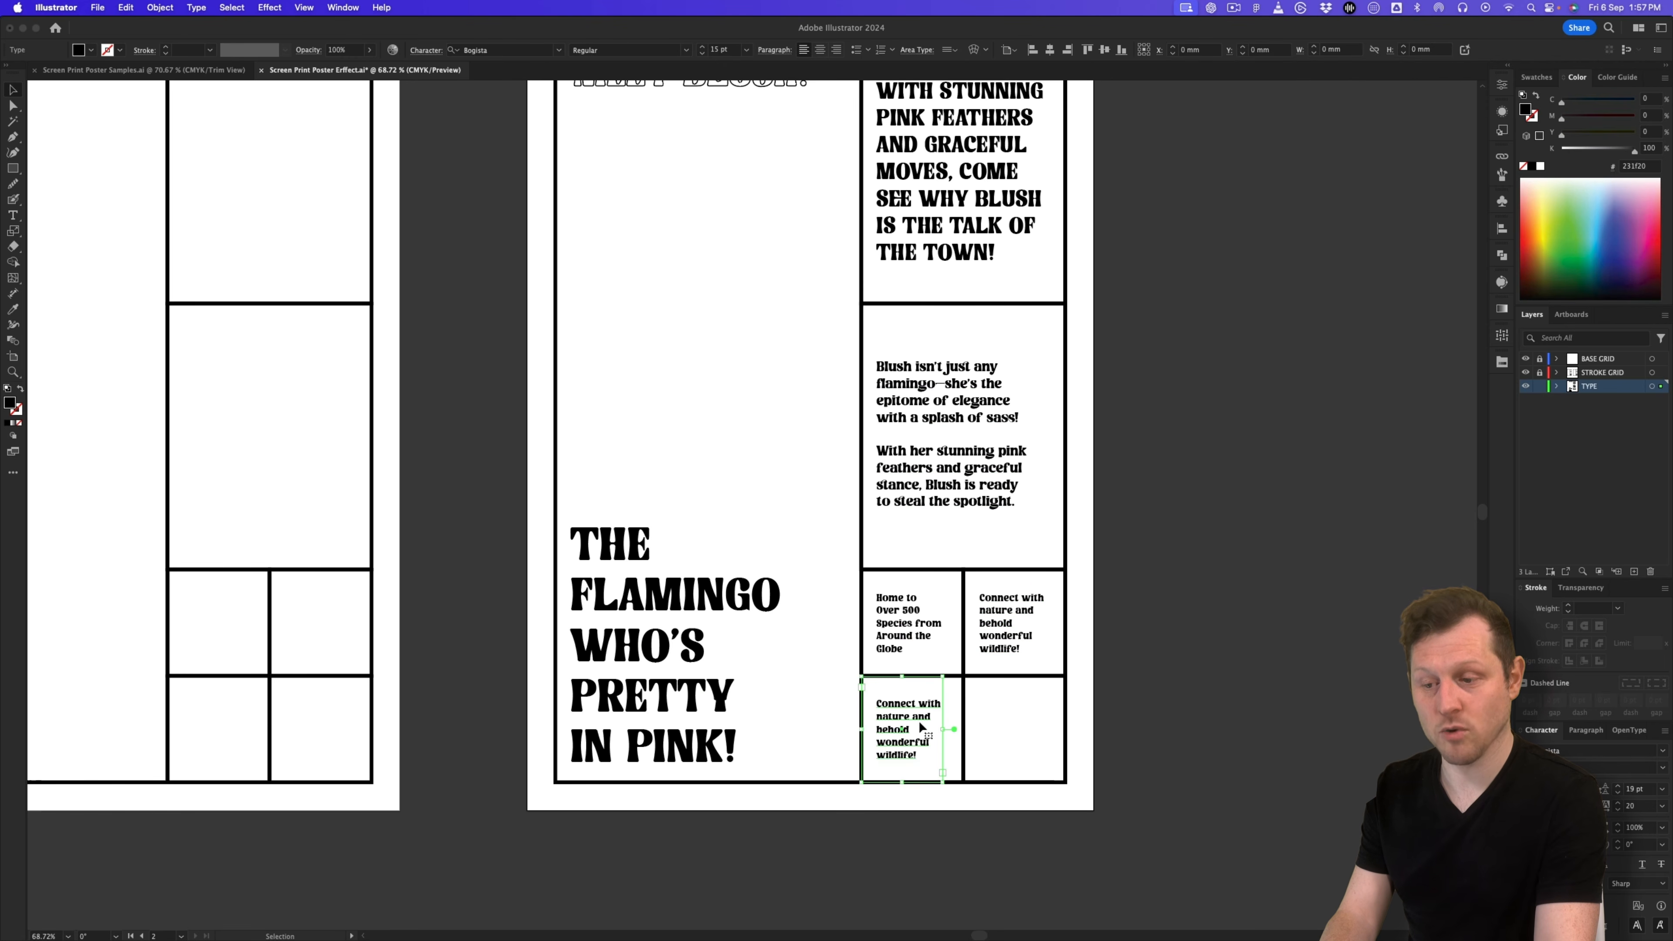
{"action": "key", "text": "super+Tab"}
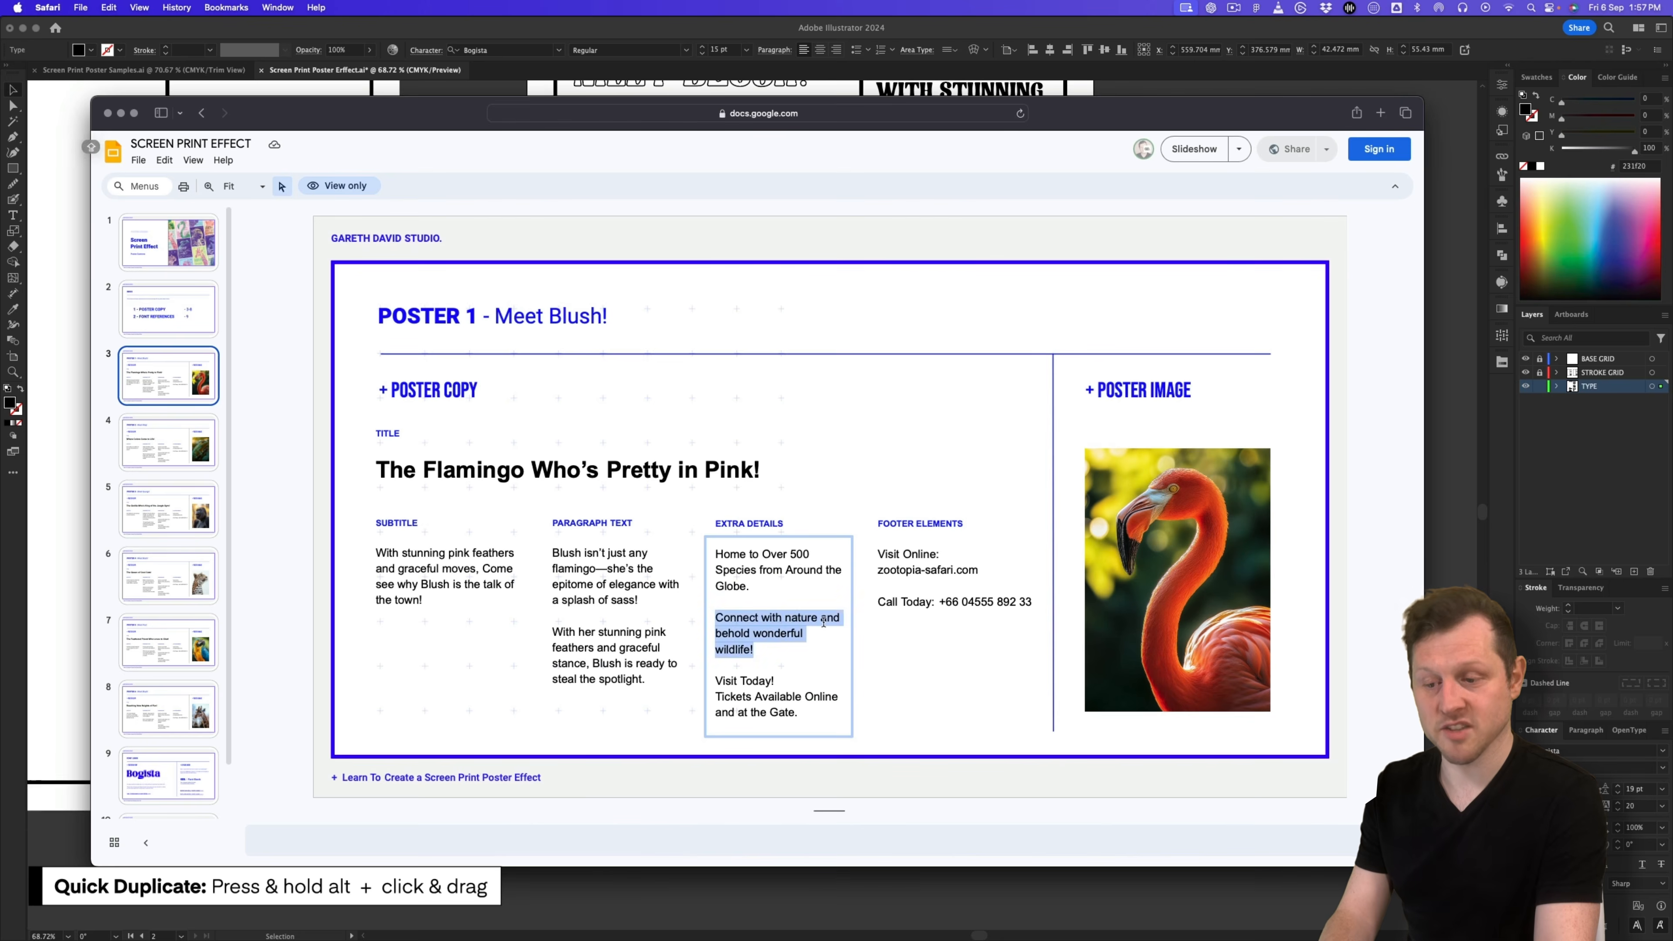
{"action": "left_click_drag", "start_coordinate": [799, 713], "coordinate": [706, 685]}
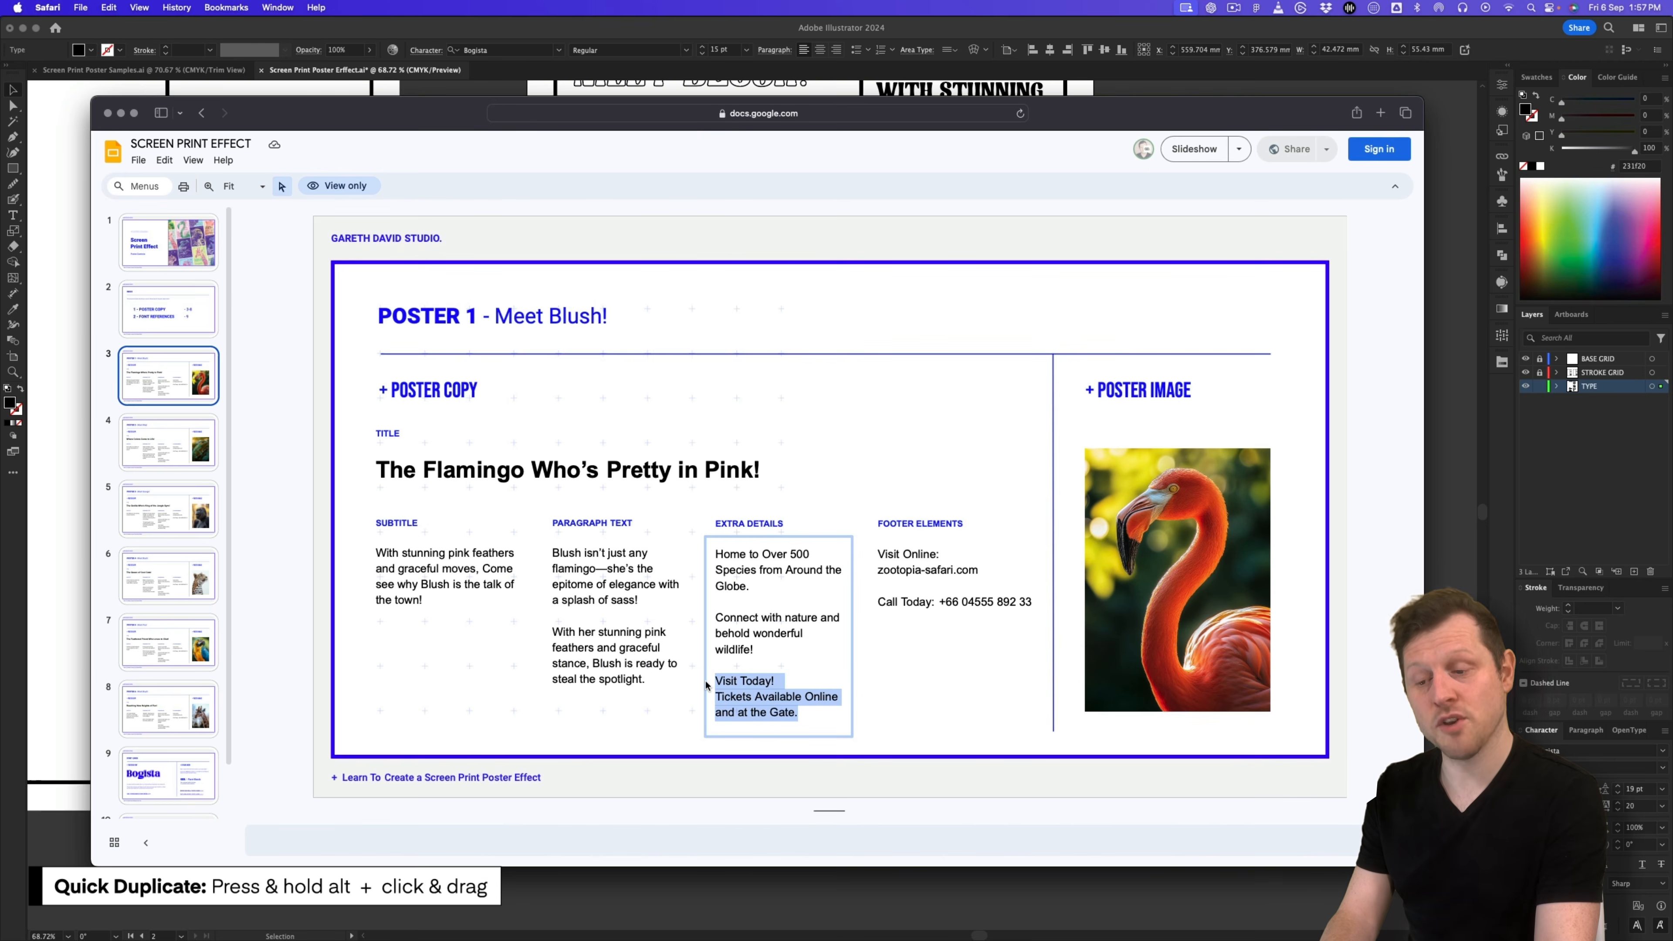
{"action": "key", "text": "super+Tab"}
{"action": "double_click", "coordinate": [899, 723]}
{"action": "key", "text": "super+a"}
{"action": "key", "text": "super+v"}
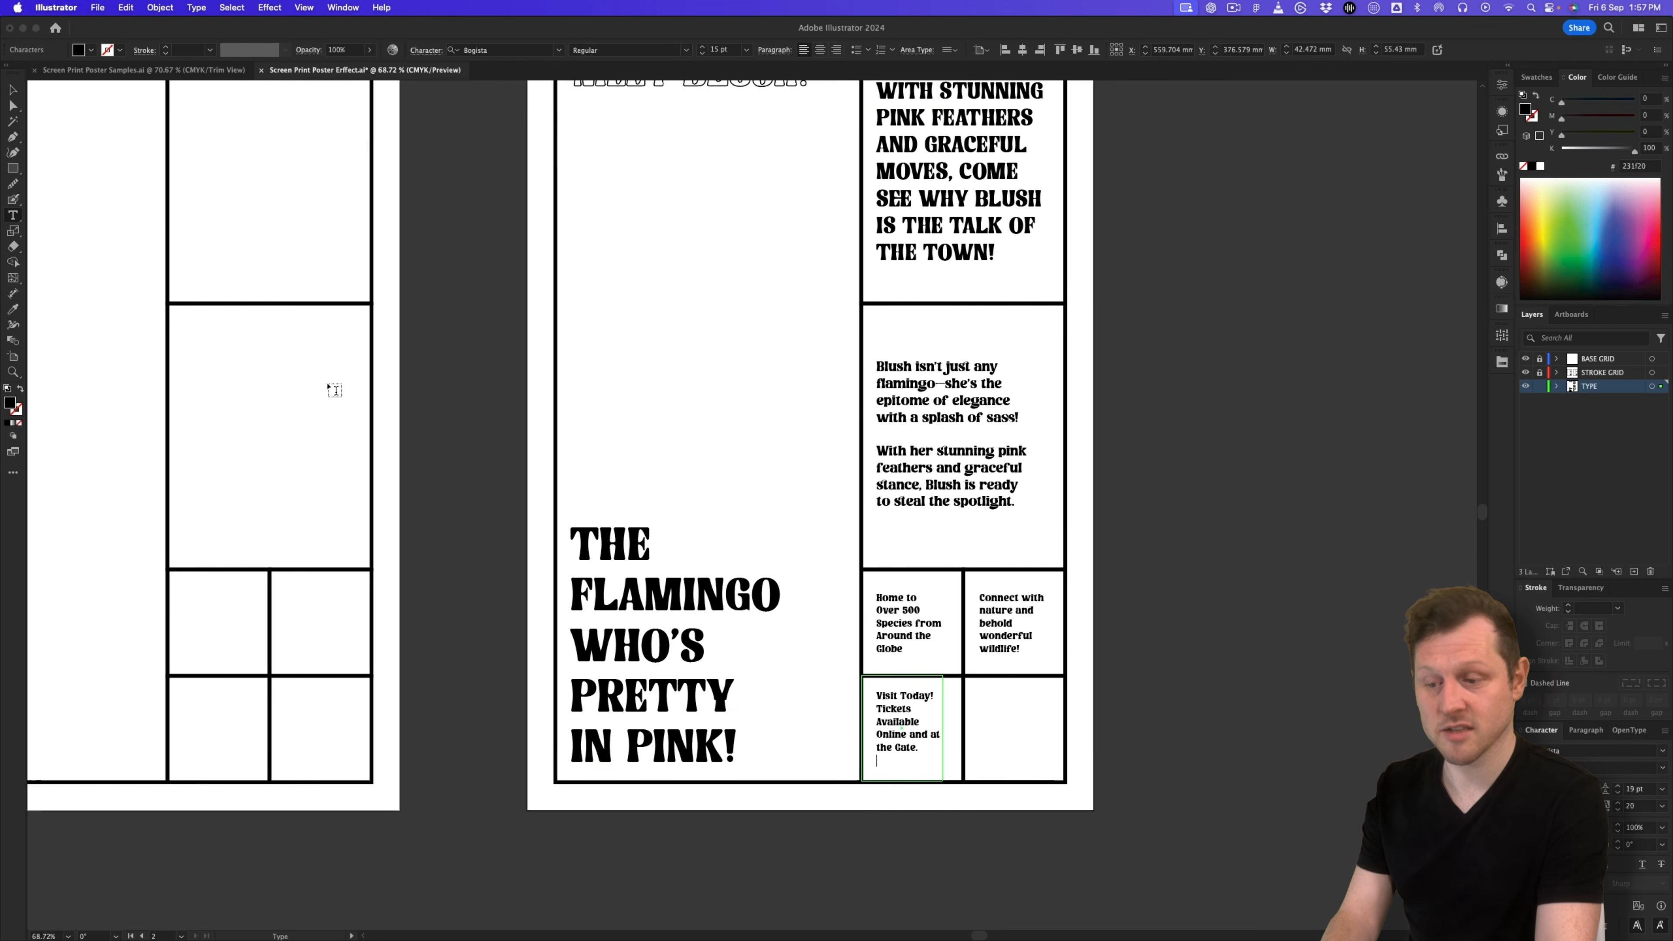
{"action": "key", "text": "Escape"}
Step: Narrow the "Visit Today!" frame slightly and insert line breaks before "with nature" and "the Globe" in the two cells above
{"action": "left_click_drag", "start_coordinate": [942, 730], "coordinate": [939, 729]}
{"action": "left_click", "coordinate": [1161, 641]}
{"action": "double_click", "coordinate": [1025, 598]}
{"action": "key", "text": "Return"}
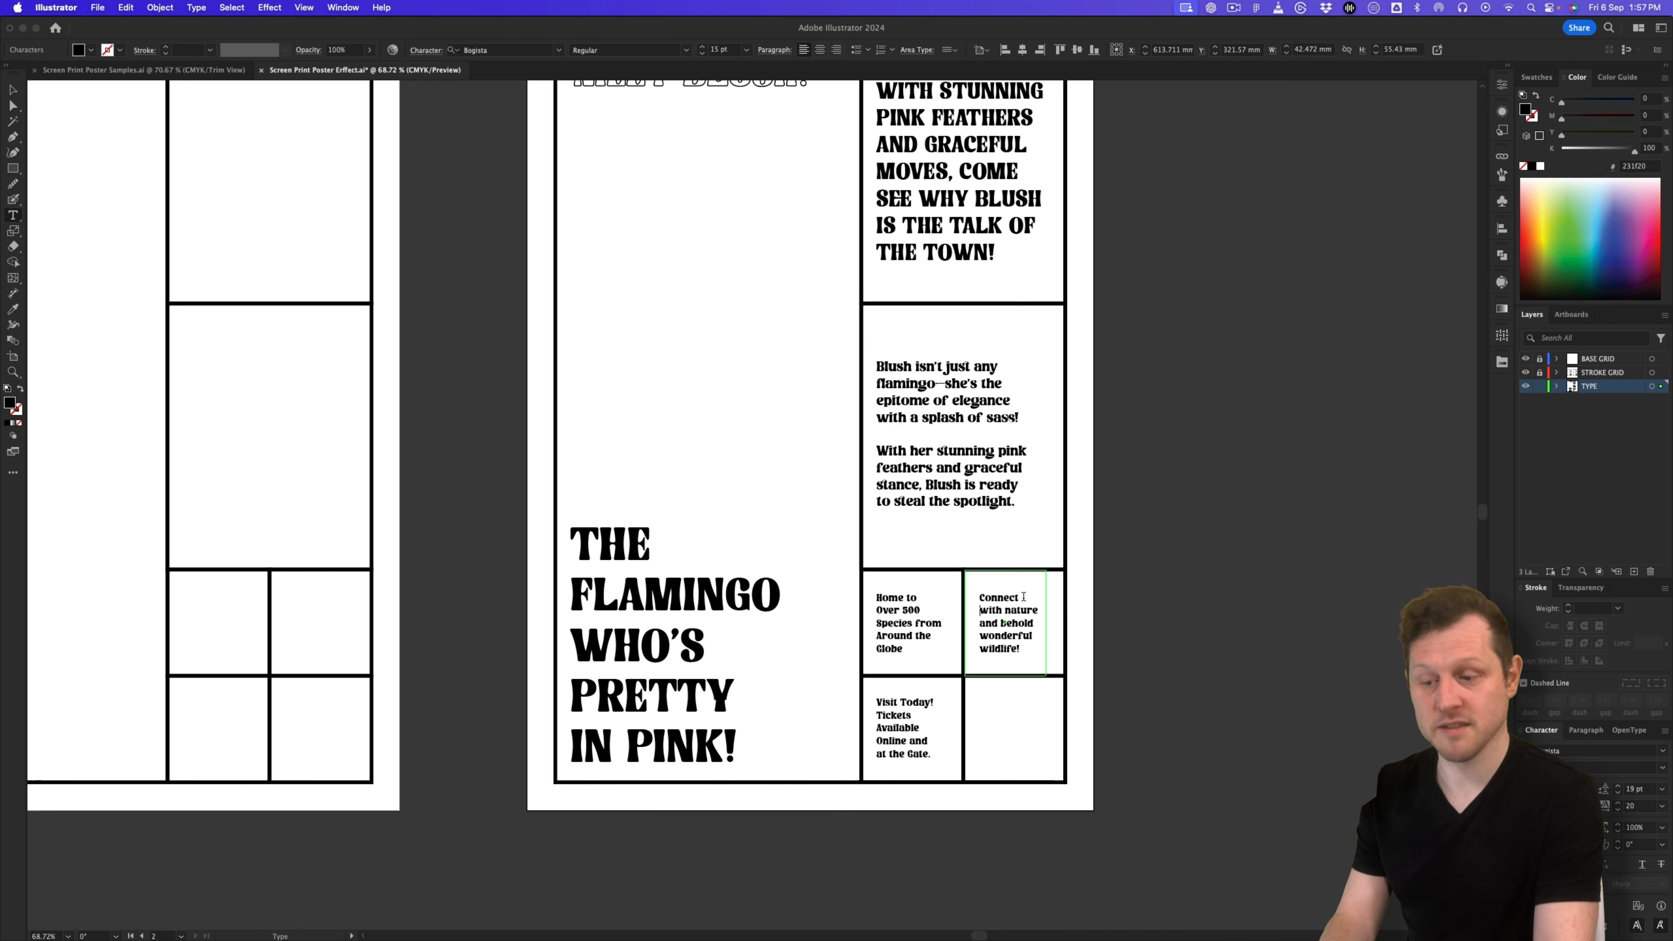
{"action": "left_click", "coordinate": [915, 635]}
{"action": "key", "text": "Return"}
{"action": "key", "text": "Escape"}
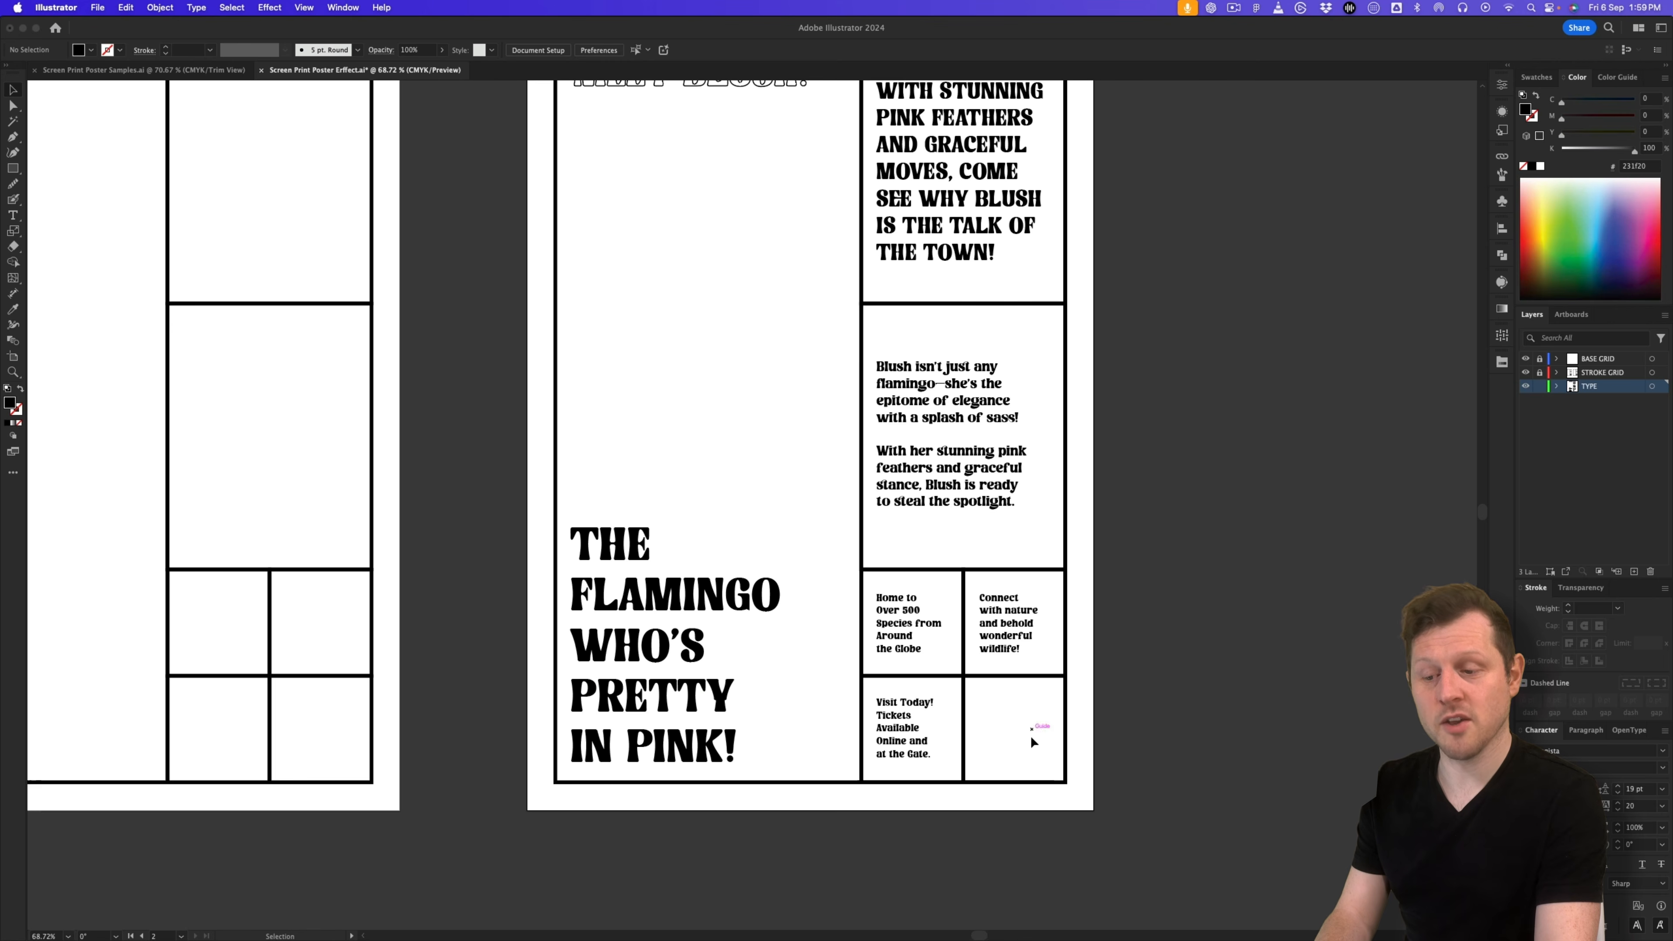
Step: Open Zootopia Safari Logo.eps from the LOGO folder inside 2 - IMAGES
{"action": "key", "text": "z"}
{"action": "left_click_drag", "start_coordinate": [925, 688], "coordinate": [1053, 709]}
{"action": "left_click_drag", "start_coordinate": [1052, 709], "coordinate": [1036, 619]}
{"action": "key", "text": "v"}
{"action": "key", "text": "a"}
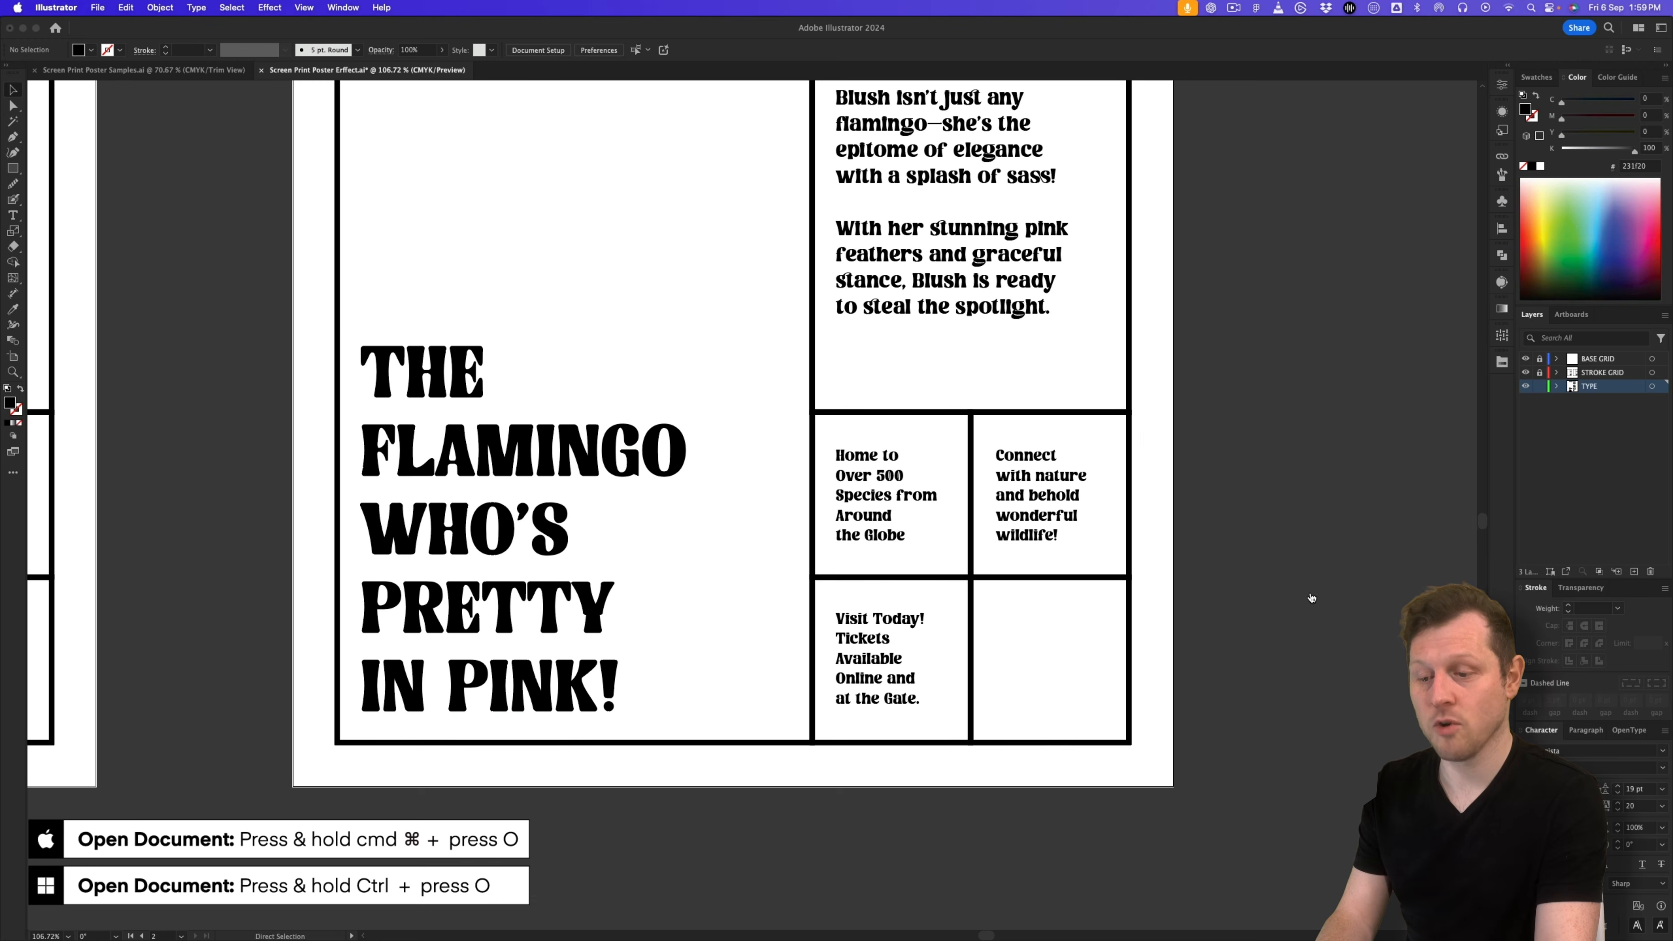
{"action": "key", "text": "cmd+o"}
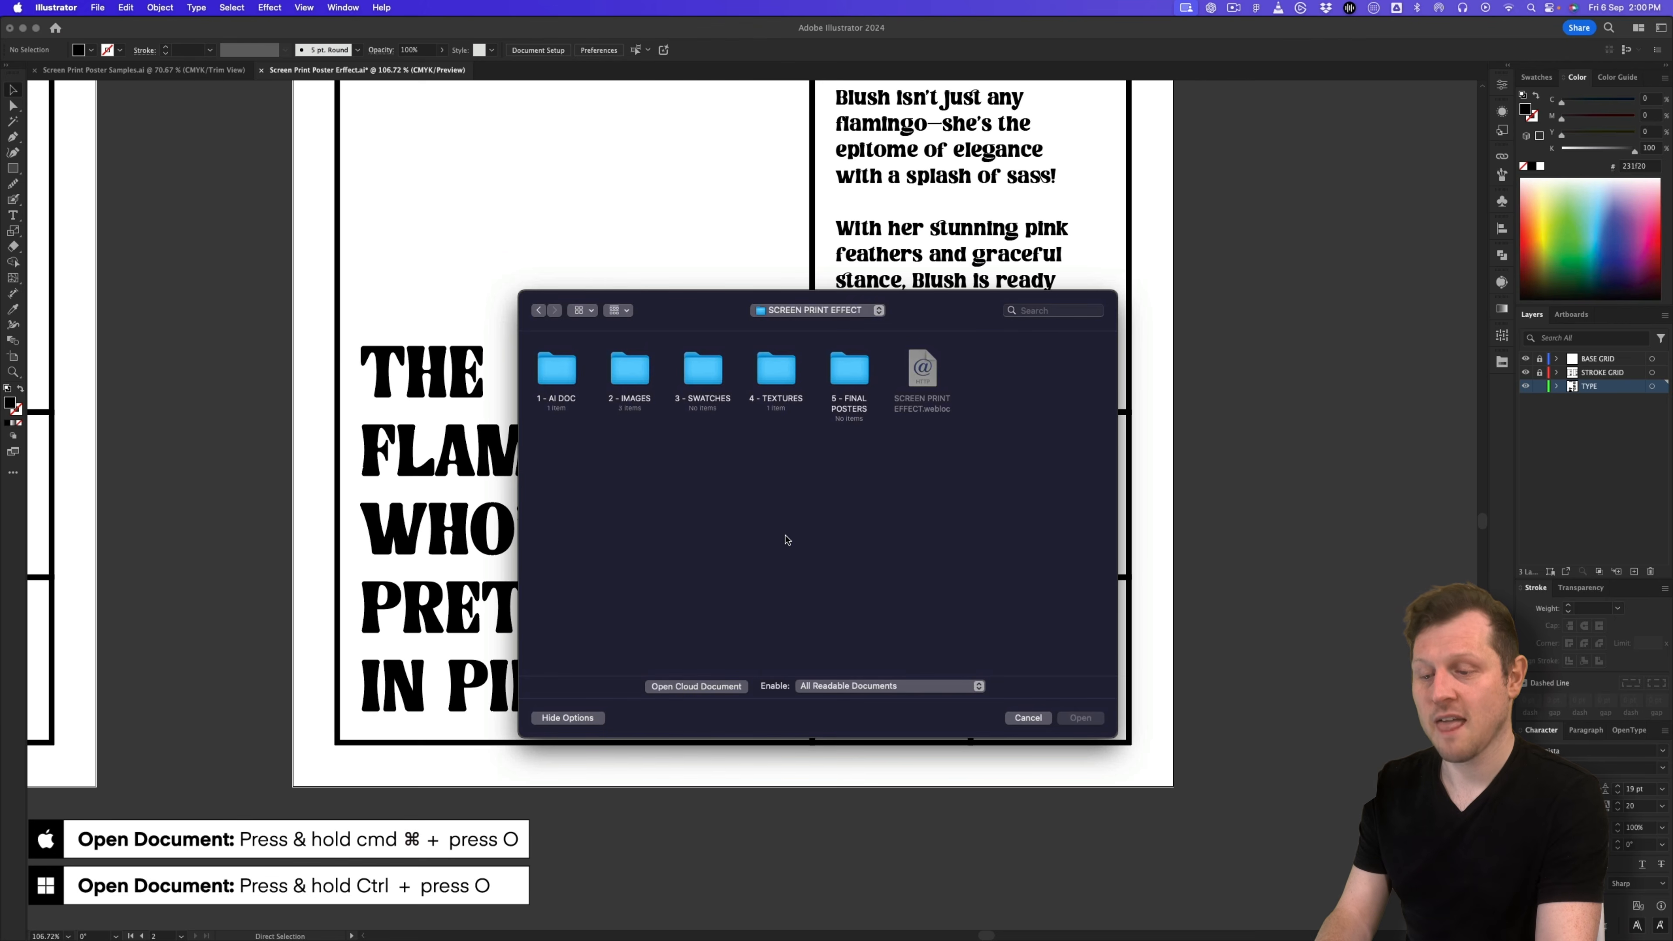
{"action": "double_click", "coordinate": [630, 372]}
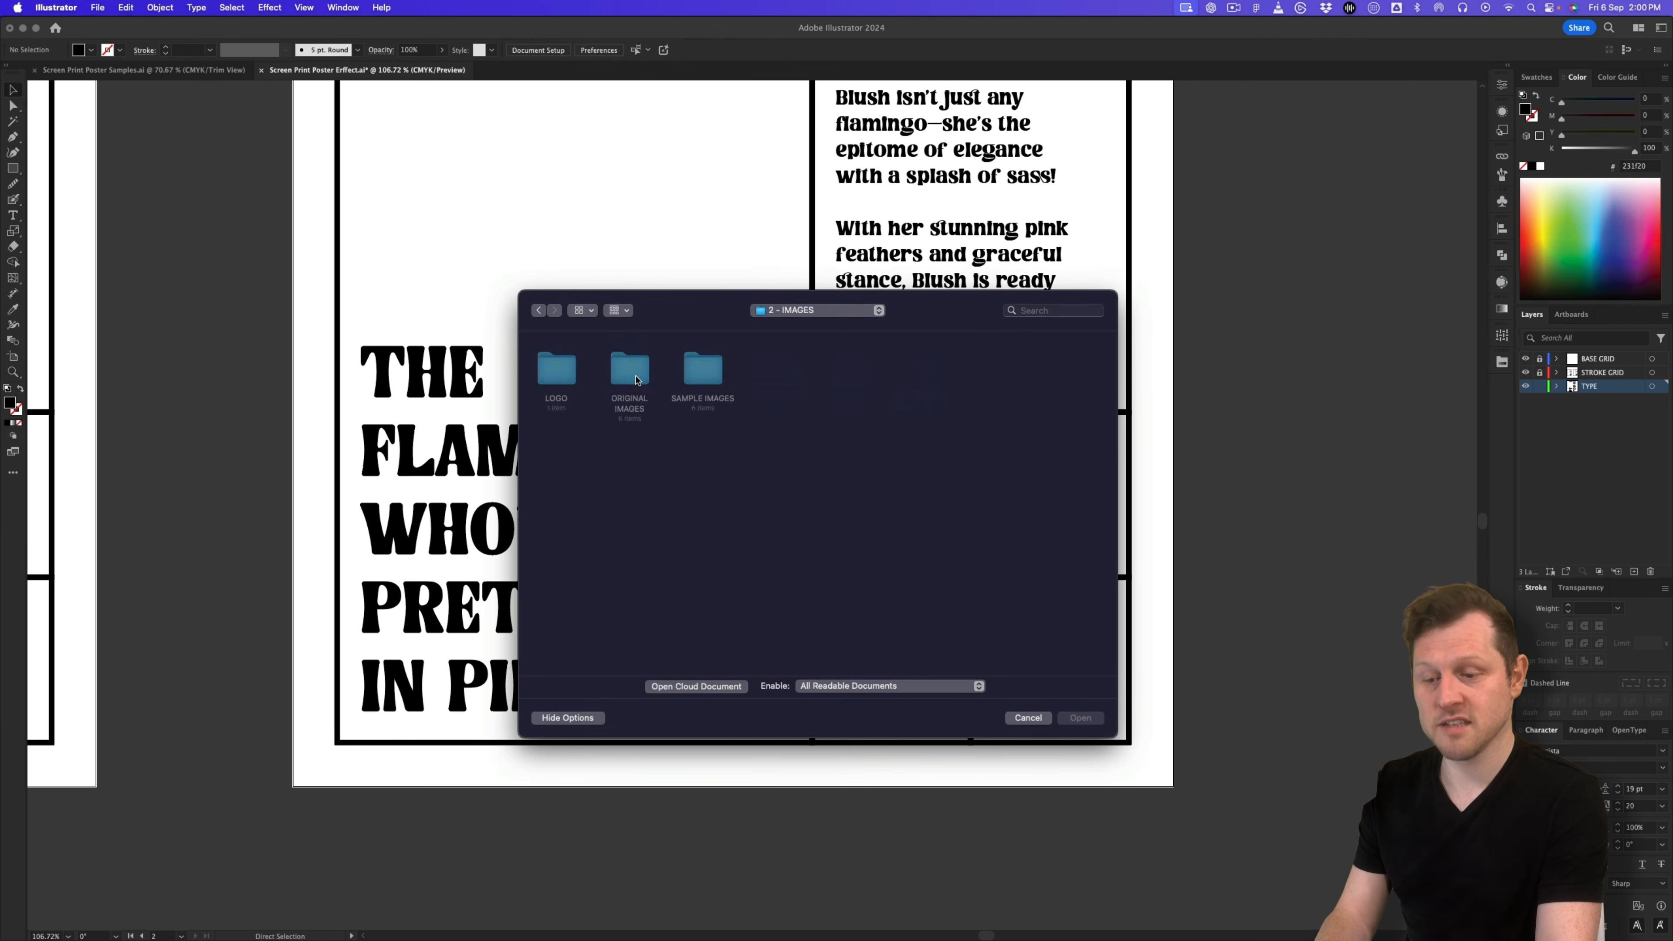
{"action": "double_click", "coordinate": [553, 372]}
{"action": "double_click", "coordinate": [552, 373]}
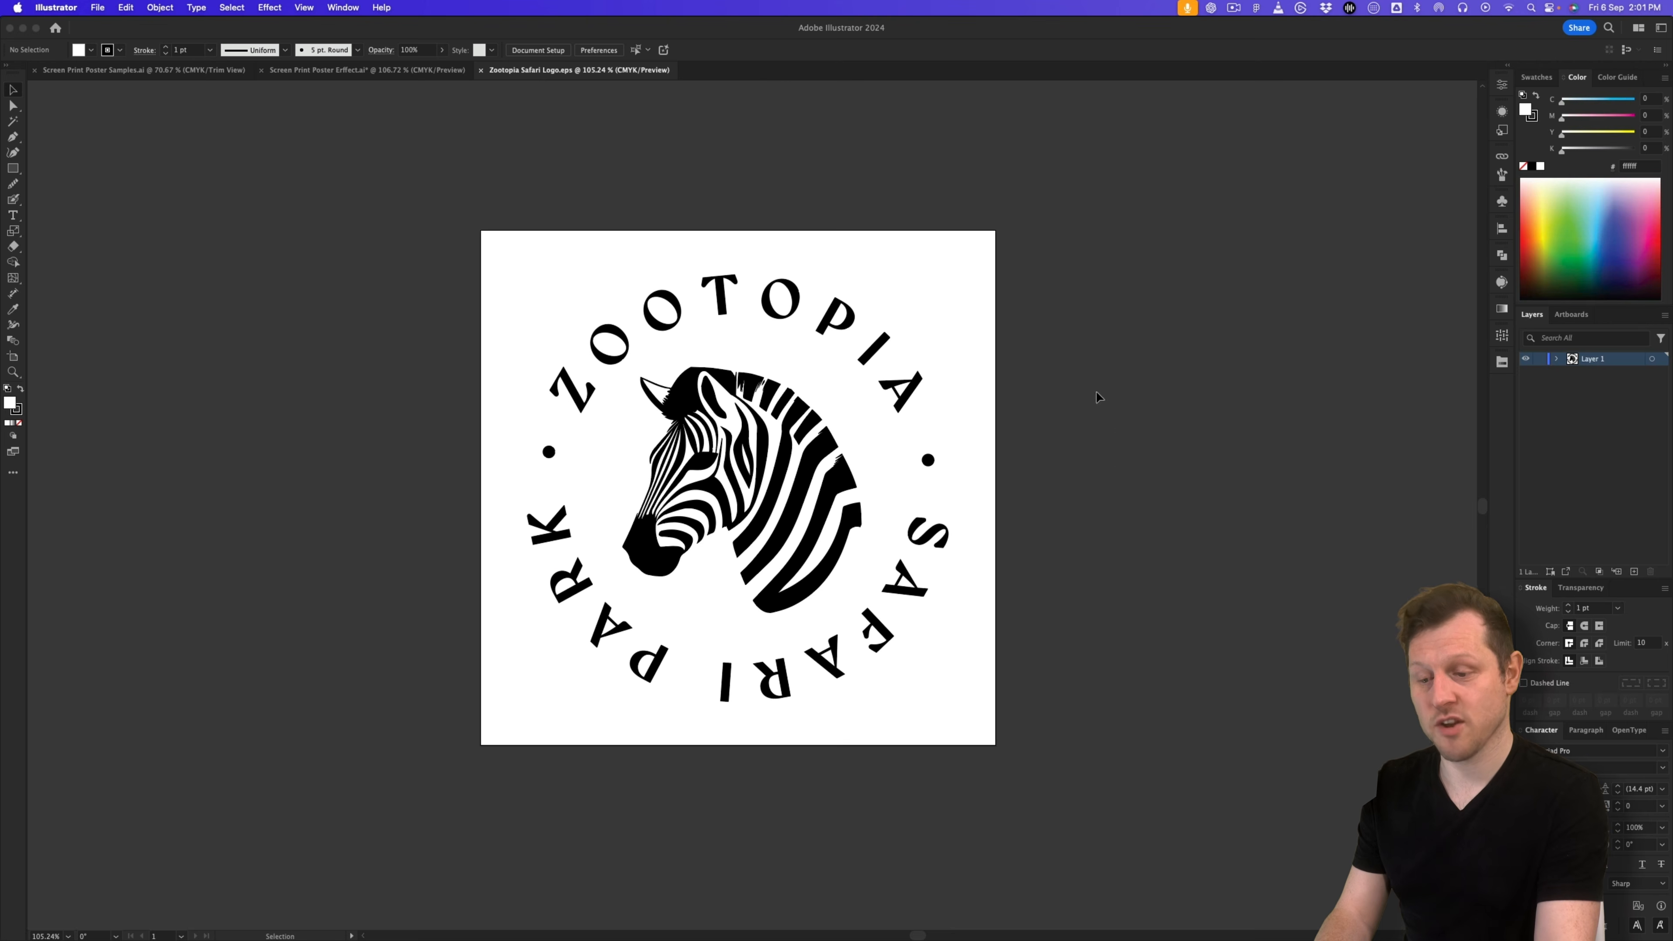
Step: Copy the entire zebra logo artwork and paste it into the Screen Print Poster Effect document
{"action": "left_click_drag", "start_coordinate": [1118, 268], "coordinate": [507, 715]}
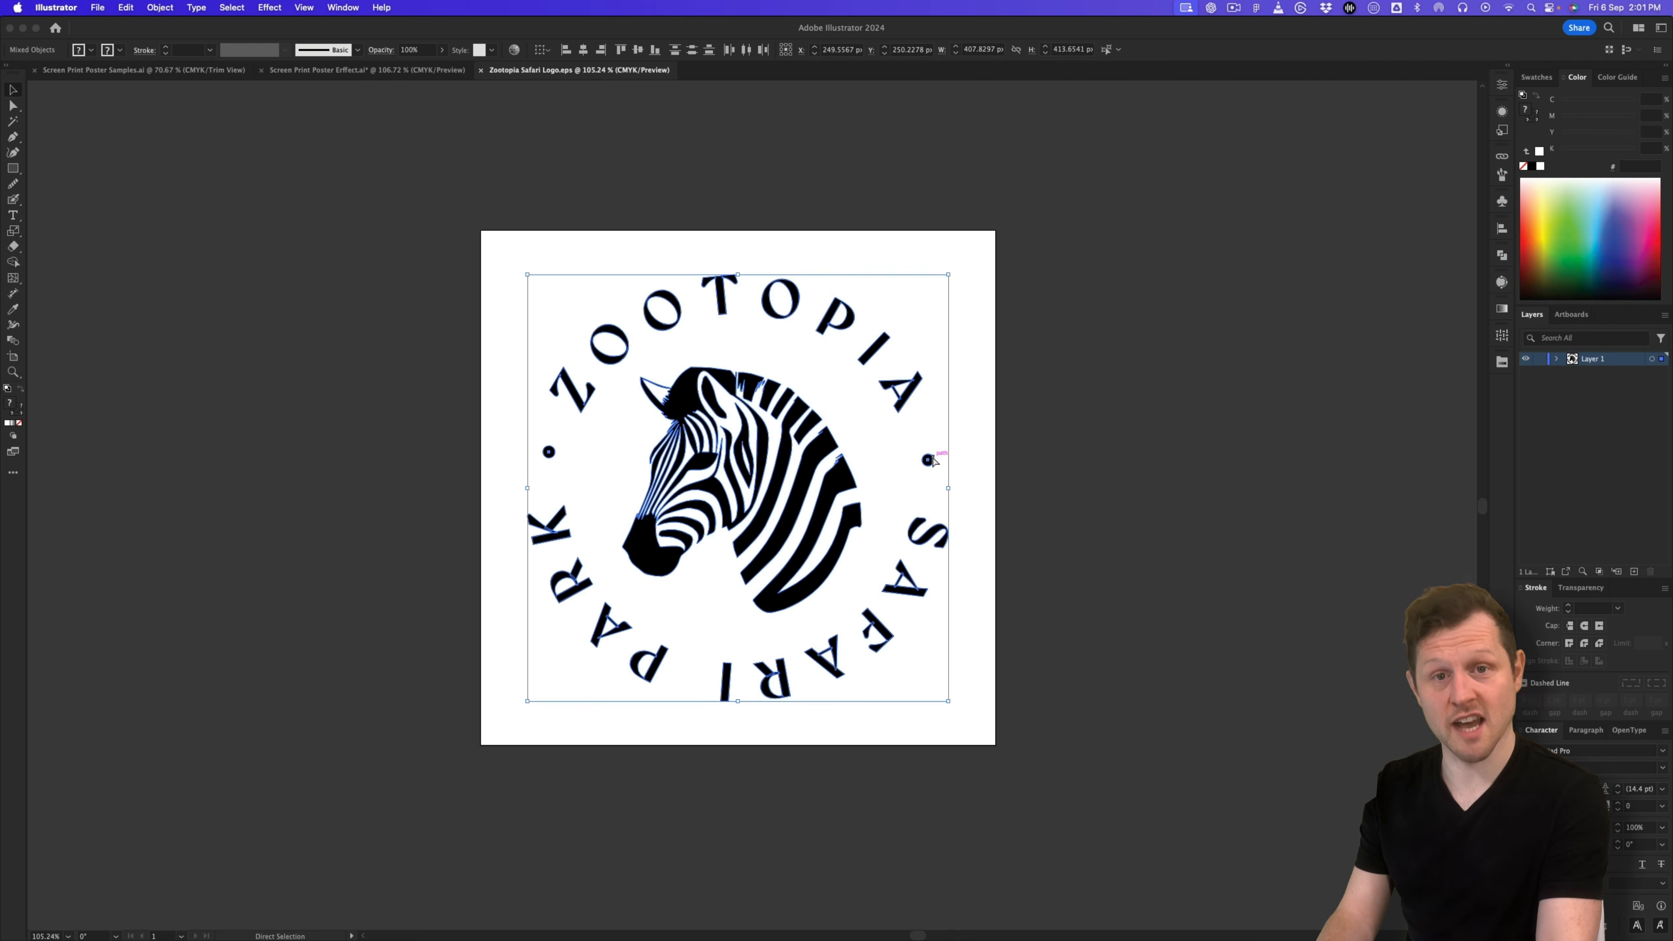
{"action": "key", "text": "super+c"}
{"action": "left_click_drag", "start_coordinate": [1115, 247], "coordinate": [466, 705]}
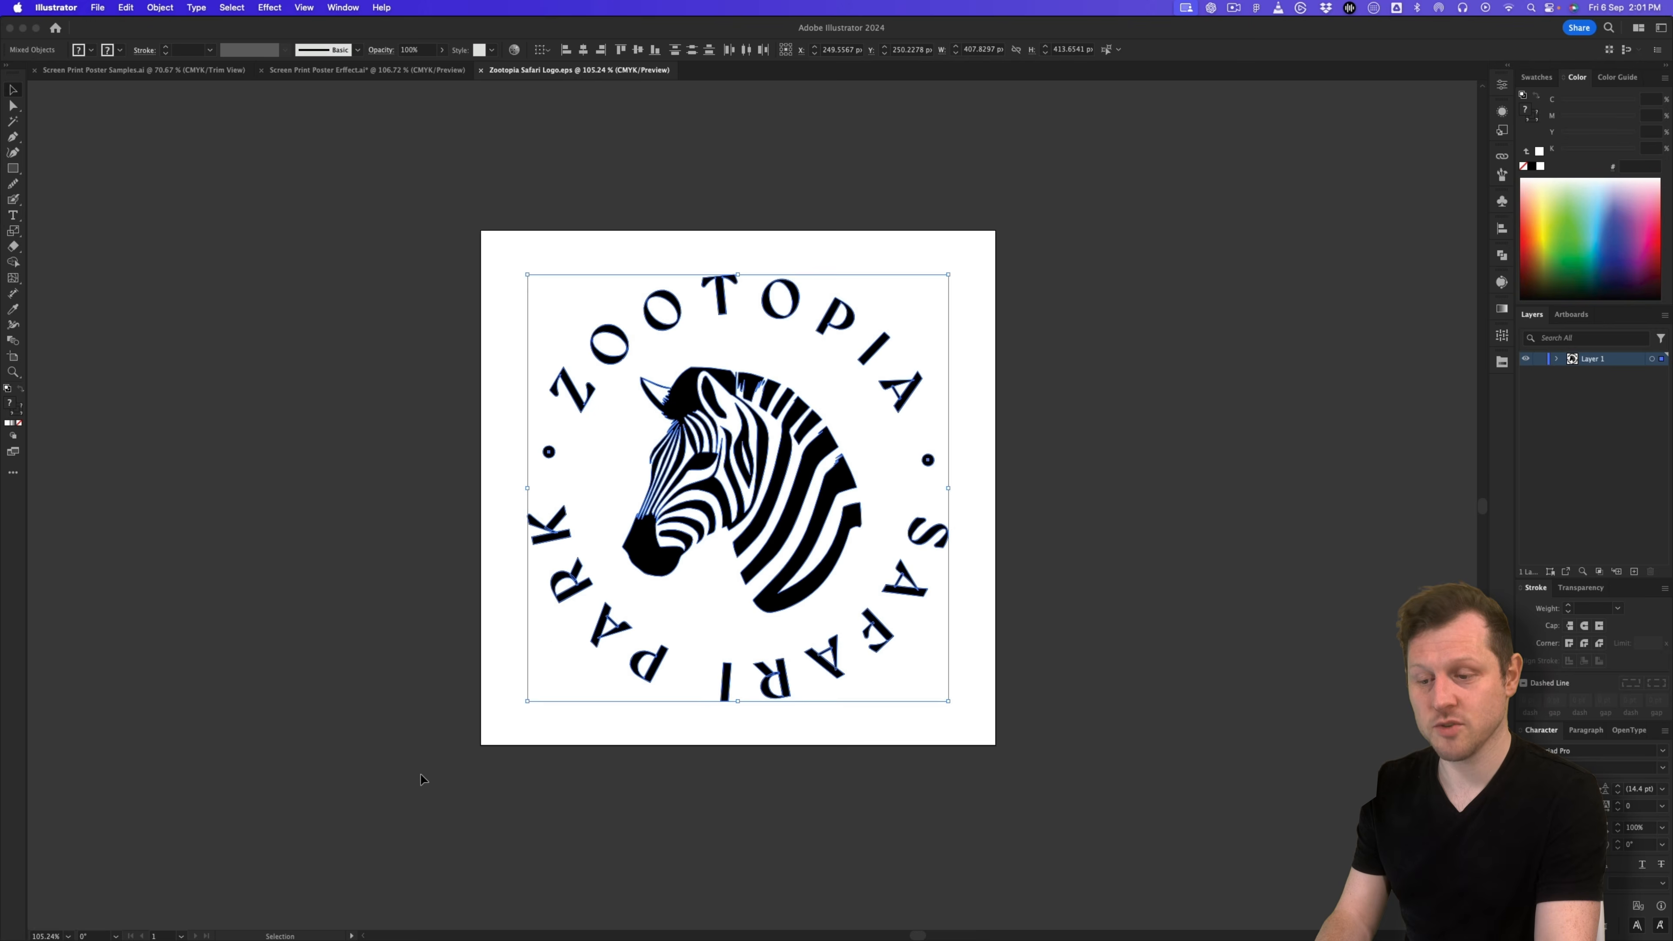
{"action": "left_click", "coordinate": [427, 71]}
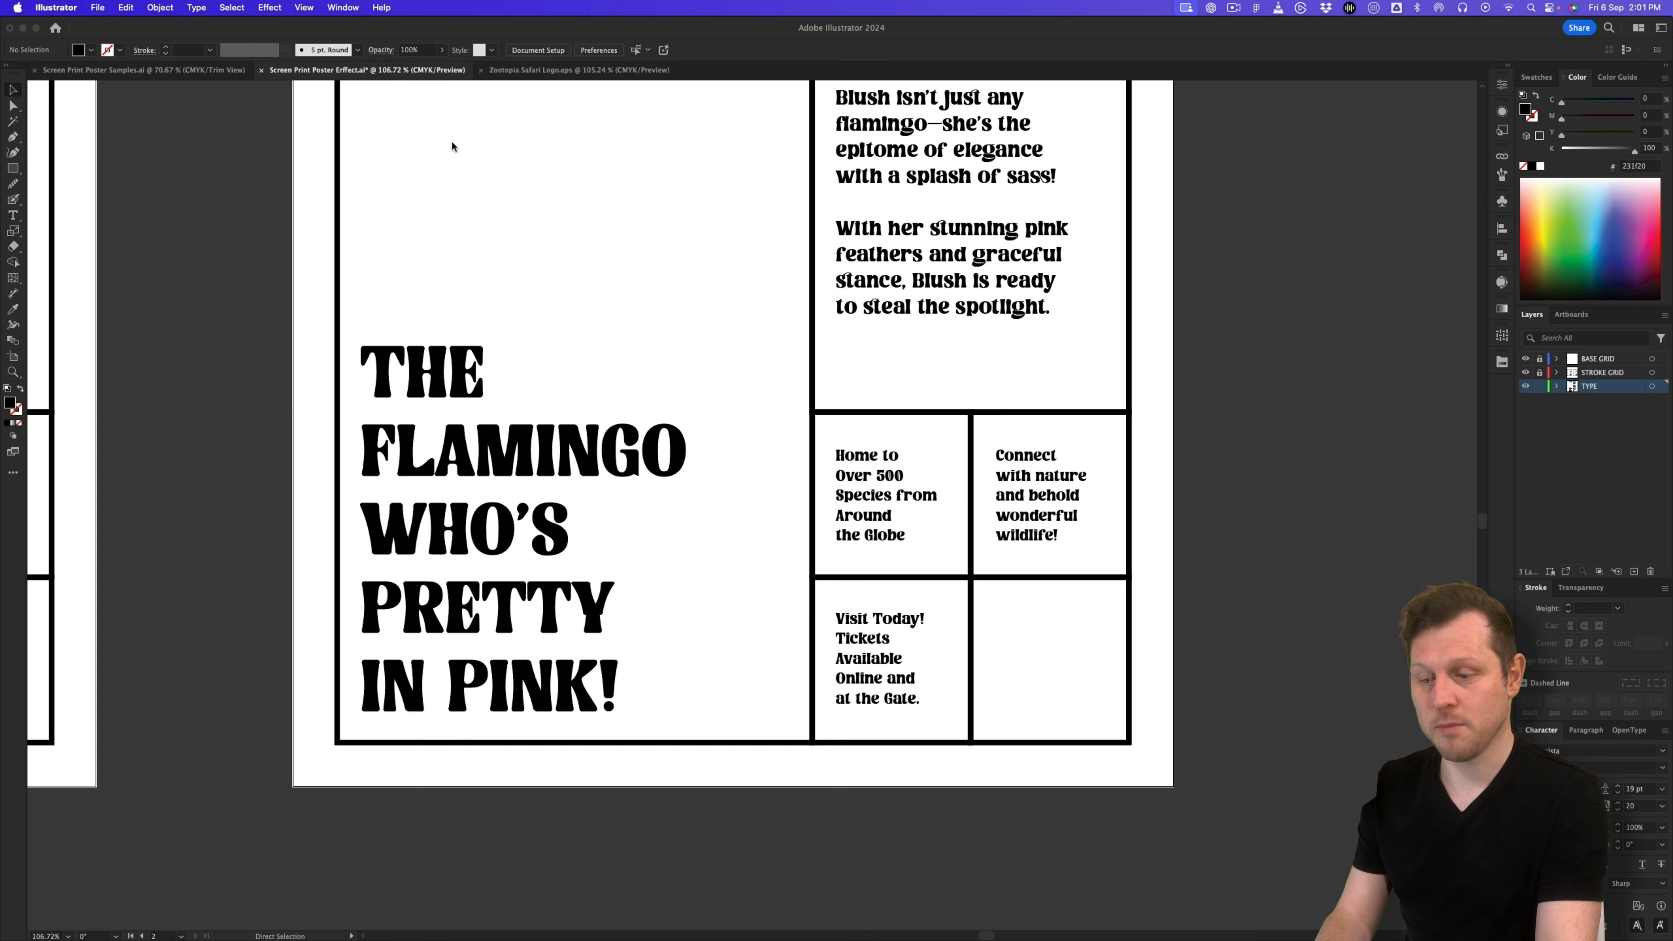
{"action": "key", "text": "super+v"}
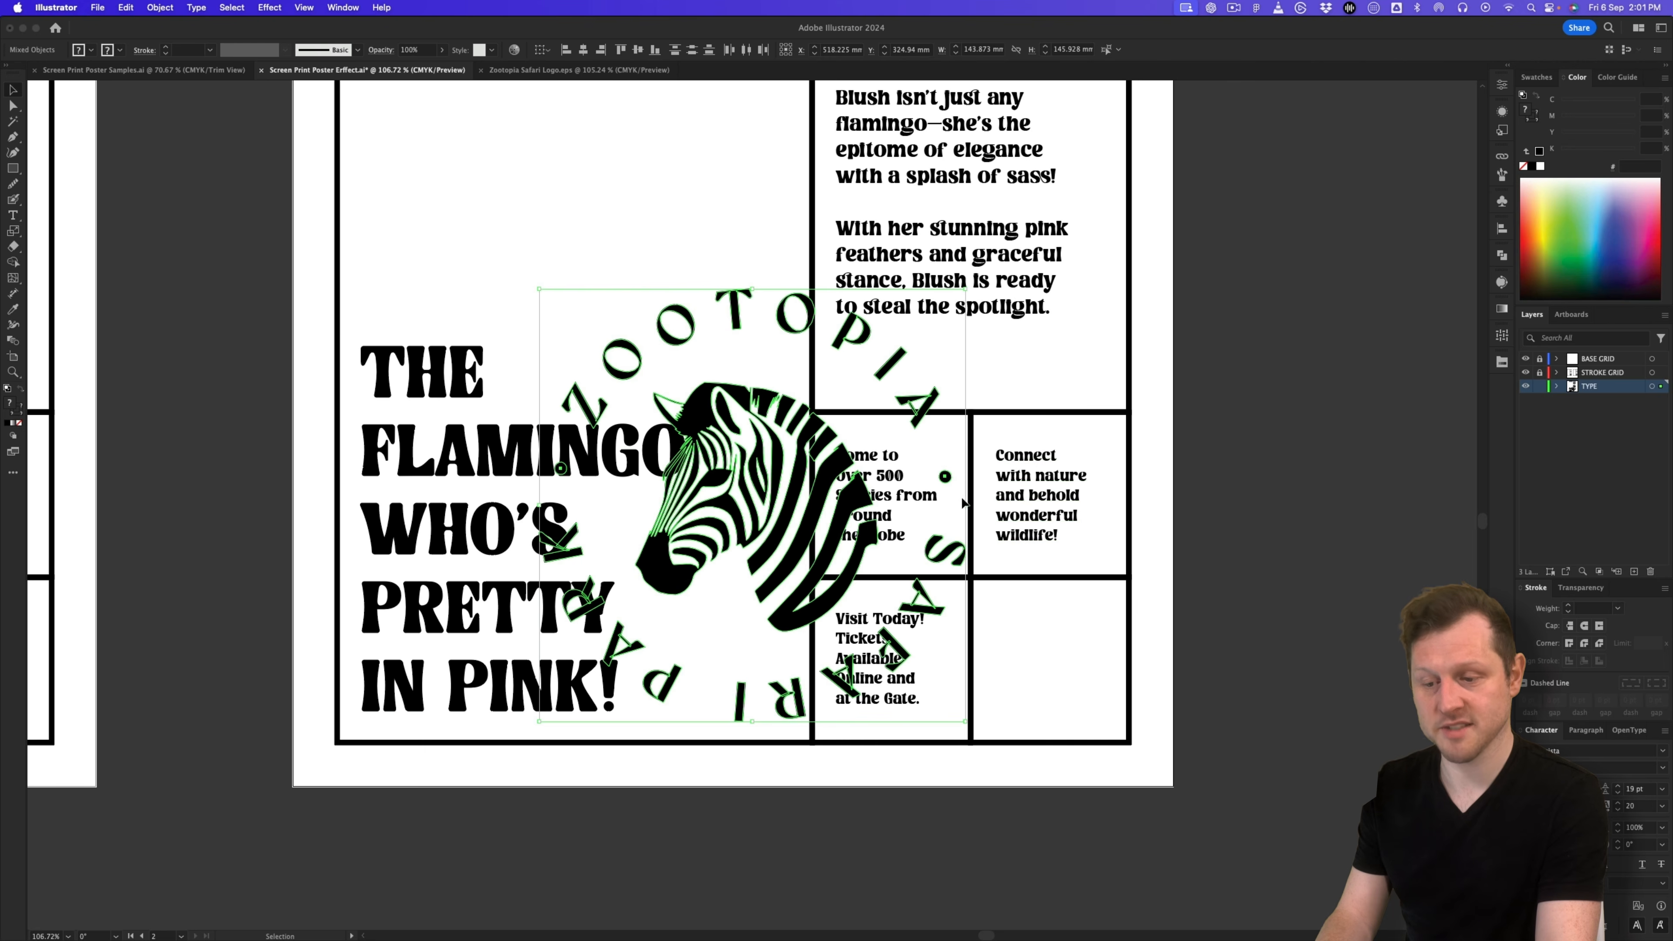
Step: Scale the pasted logo down to about 36 mm wide and centre it in the empty lower-right small cell
{"action": "left_click_drag", "start_coordinate": [966, 504], "coordinate": [1272, 673]}
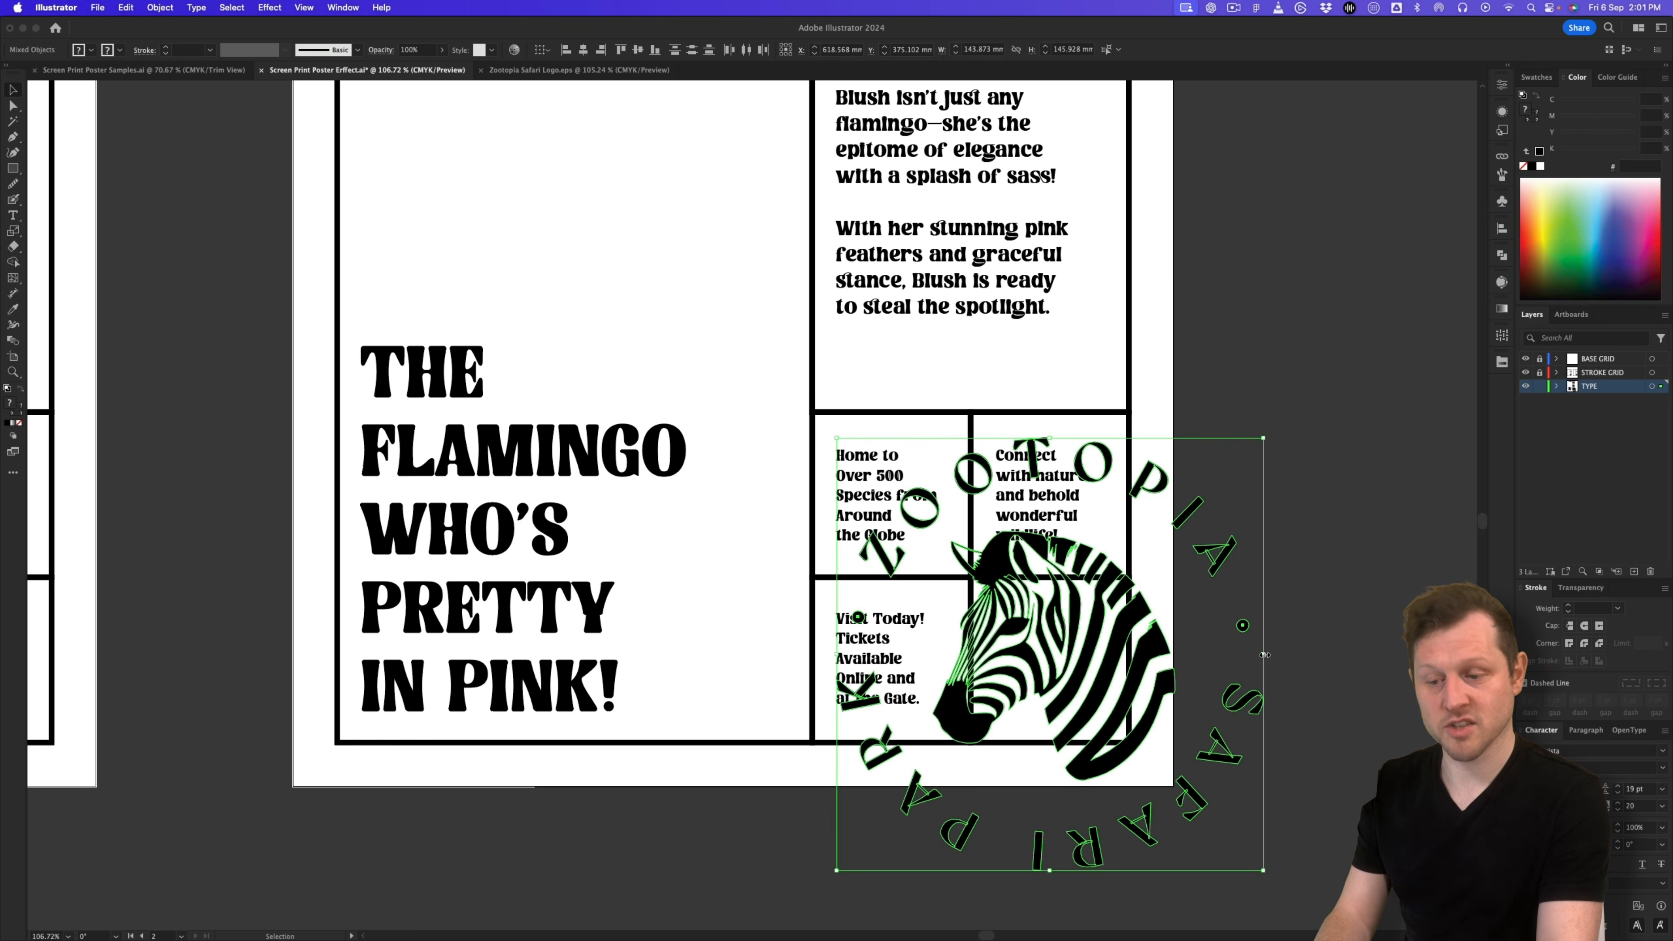
{"action": "left_click_drag", "start_coordinate": [1264, 654], "coordinate": [1102, 659]}
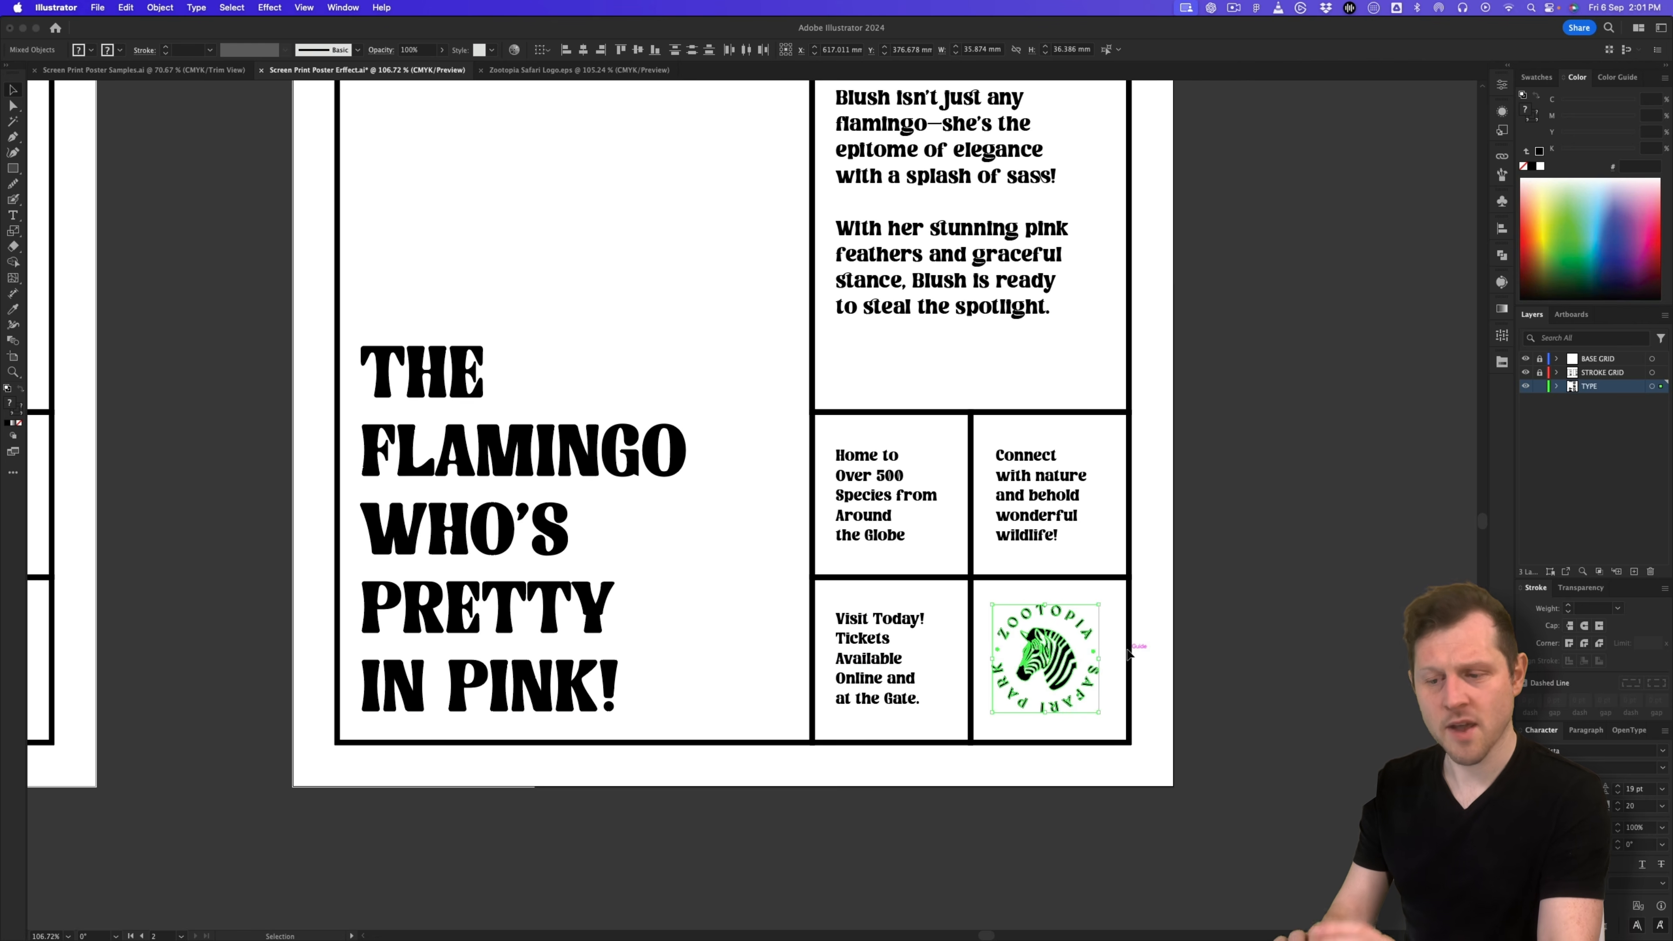
{"action": "left_click", "coordinate": [1208, 656]}
Step: Examine the website and phone footer lines below the grid on the finished sample poster, and return to the working poster
{"action": "left_click", "coordinate": [127, 71]}
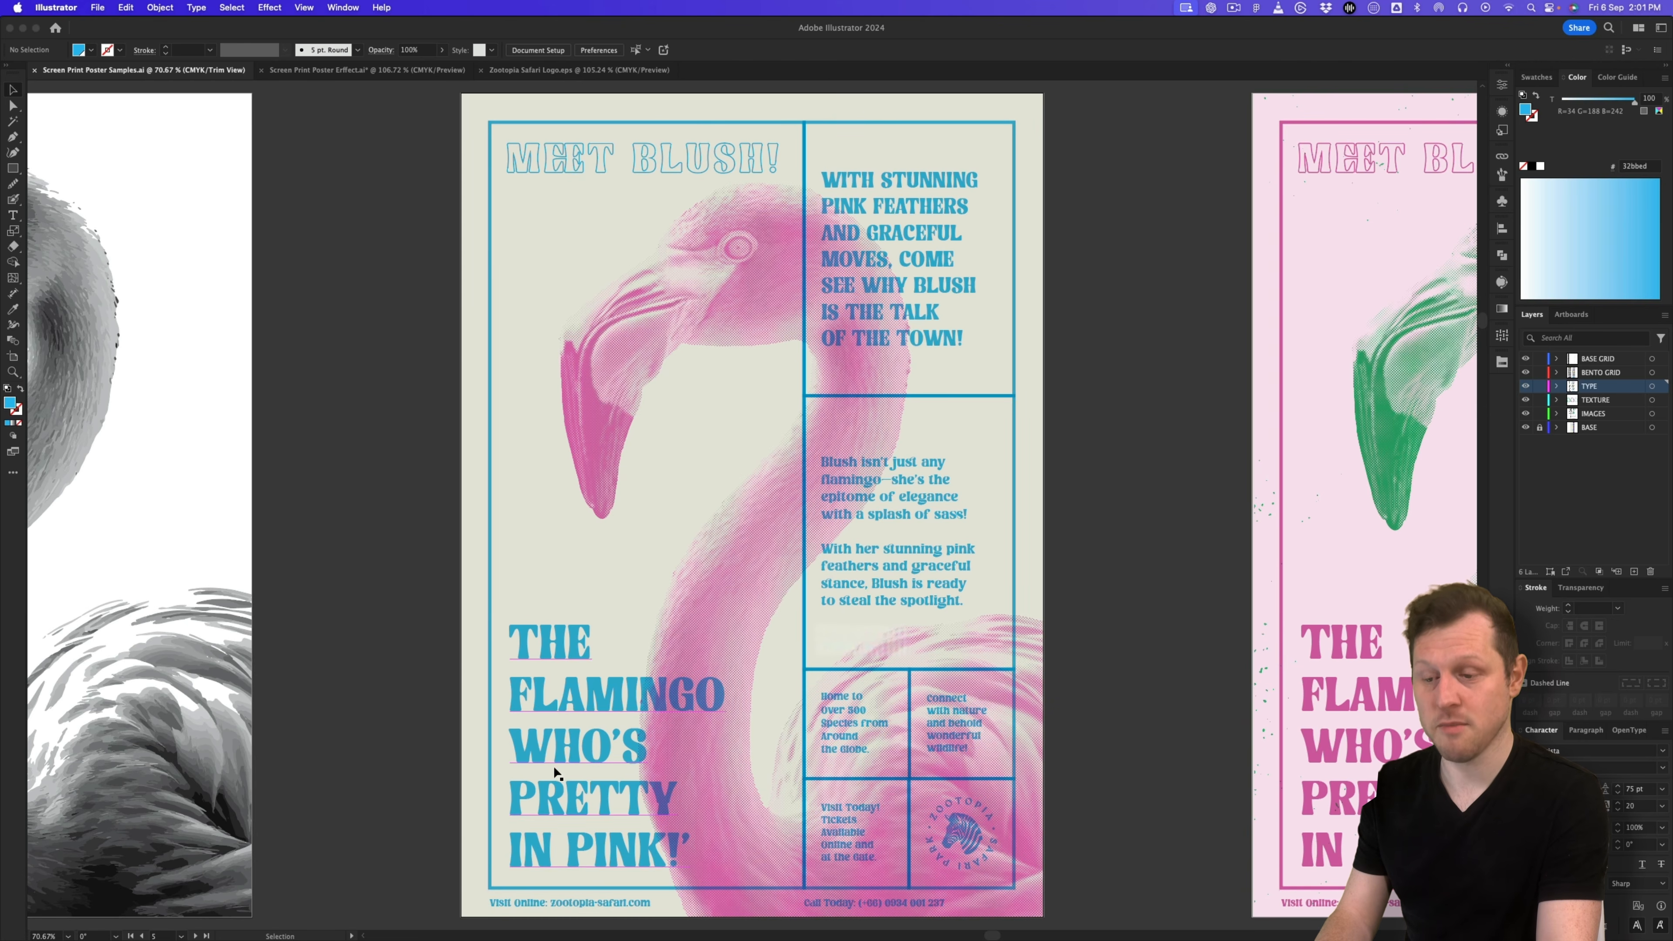
{"action": "key", "text": "z"}
{"action": "left_click_drag", "start_coordinate": [689, 864], "coordinate": [794, 758]}
{"action": "left_click_drag", "start_coordinate": [796, 758], "coordinate": [828, 503]}
{"action": "key", "text": "v"}
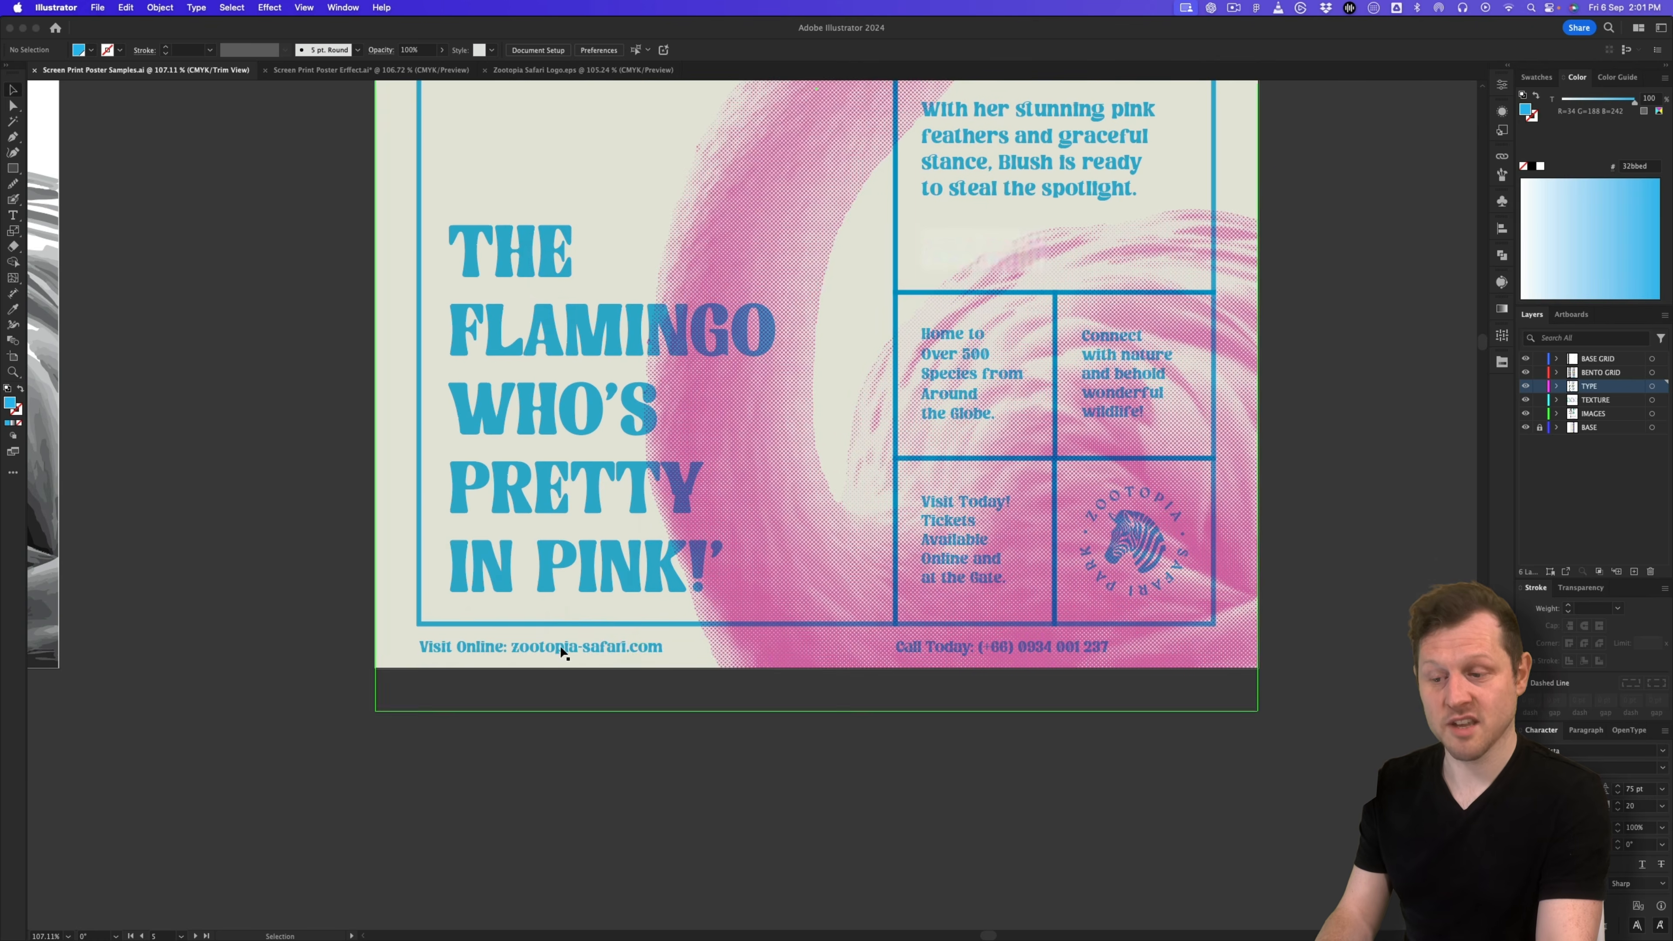
{"action": "scroll", "coordinate": [560, 643], "scroll_direction": "right", "scroll_amount": 2}
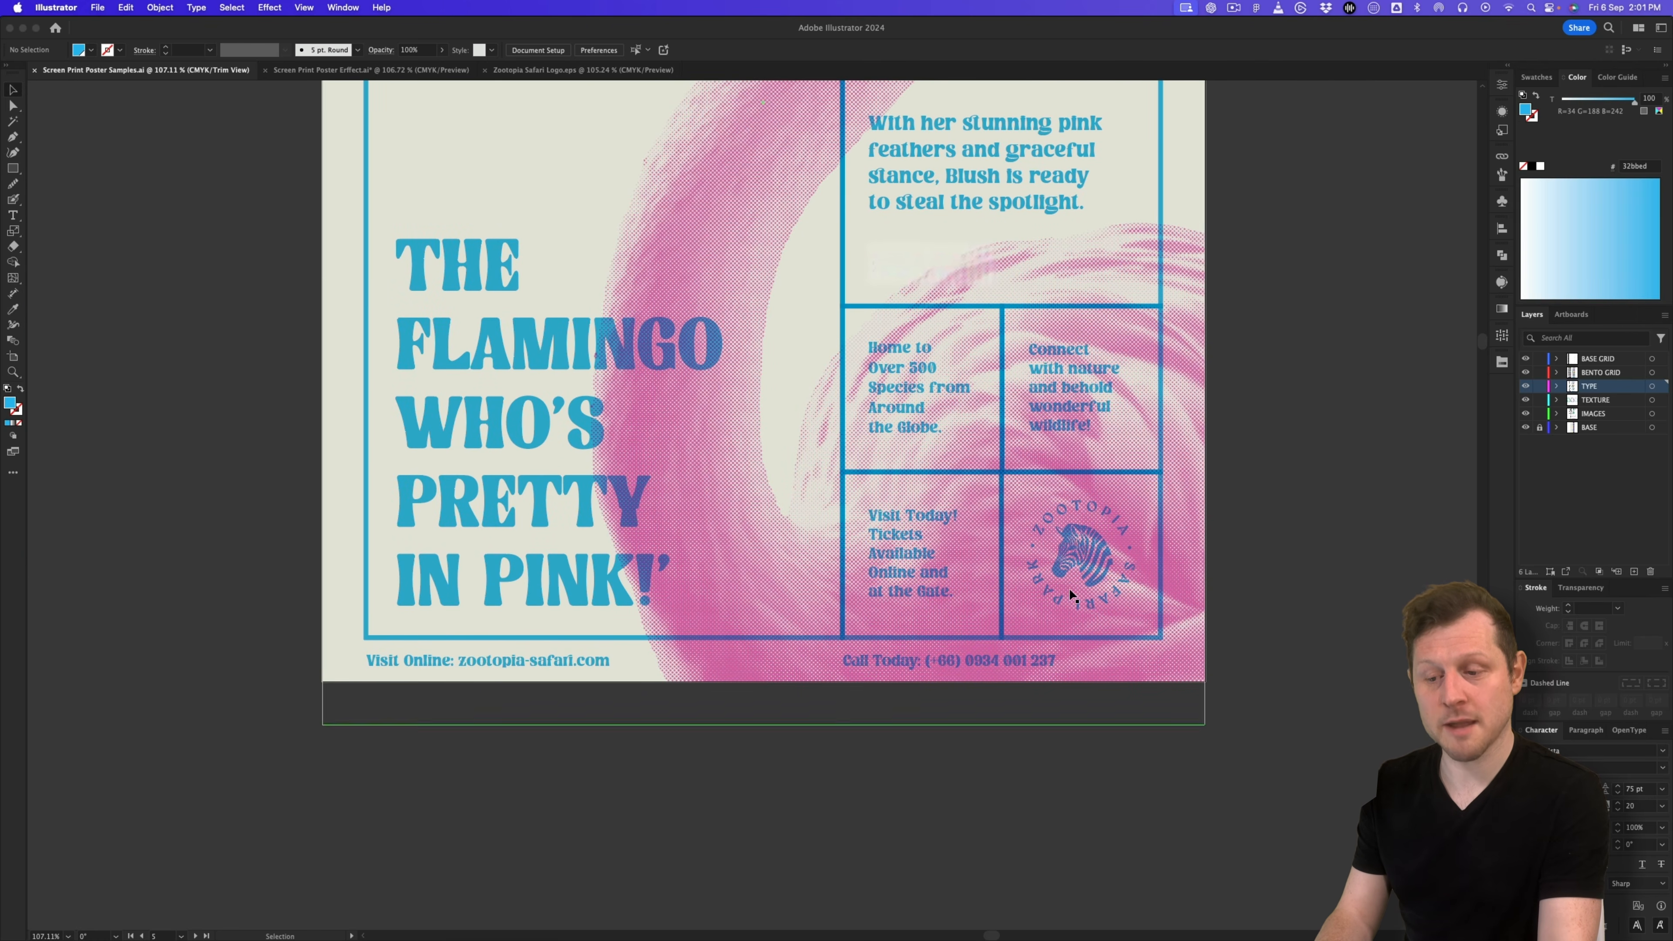
{"action": "key", "text": "super+0"}
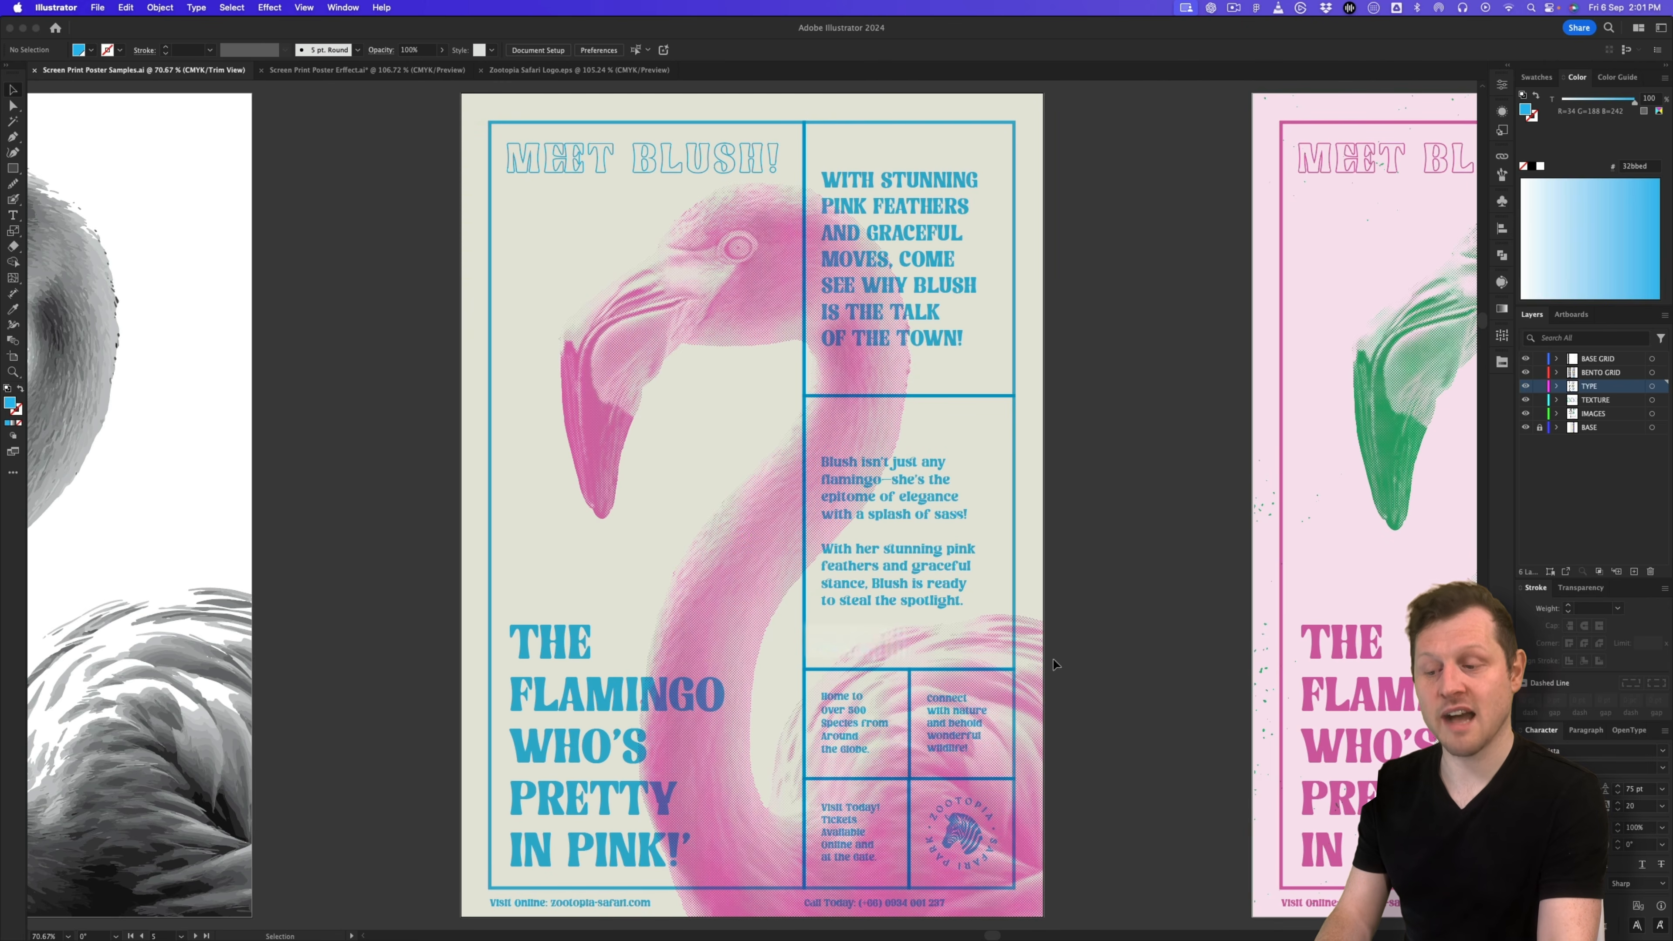
{"action": "left_click", "coordinate": [367, 70]}
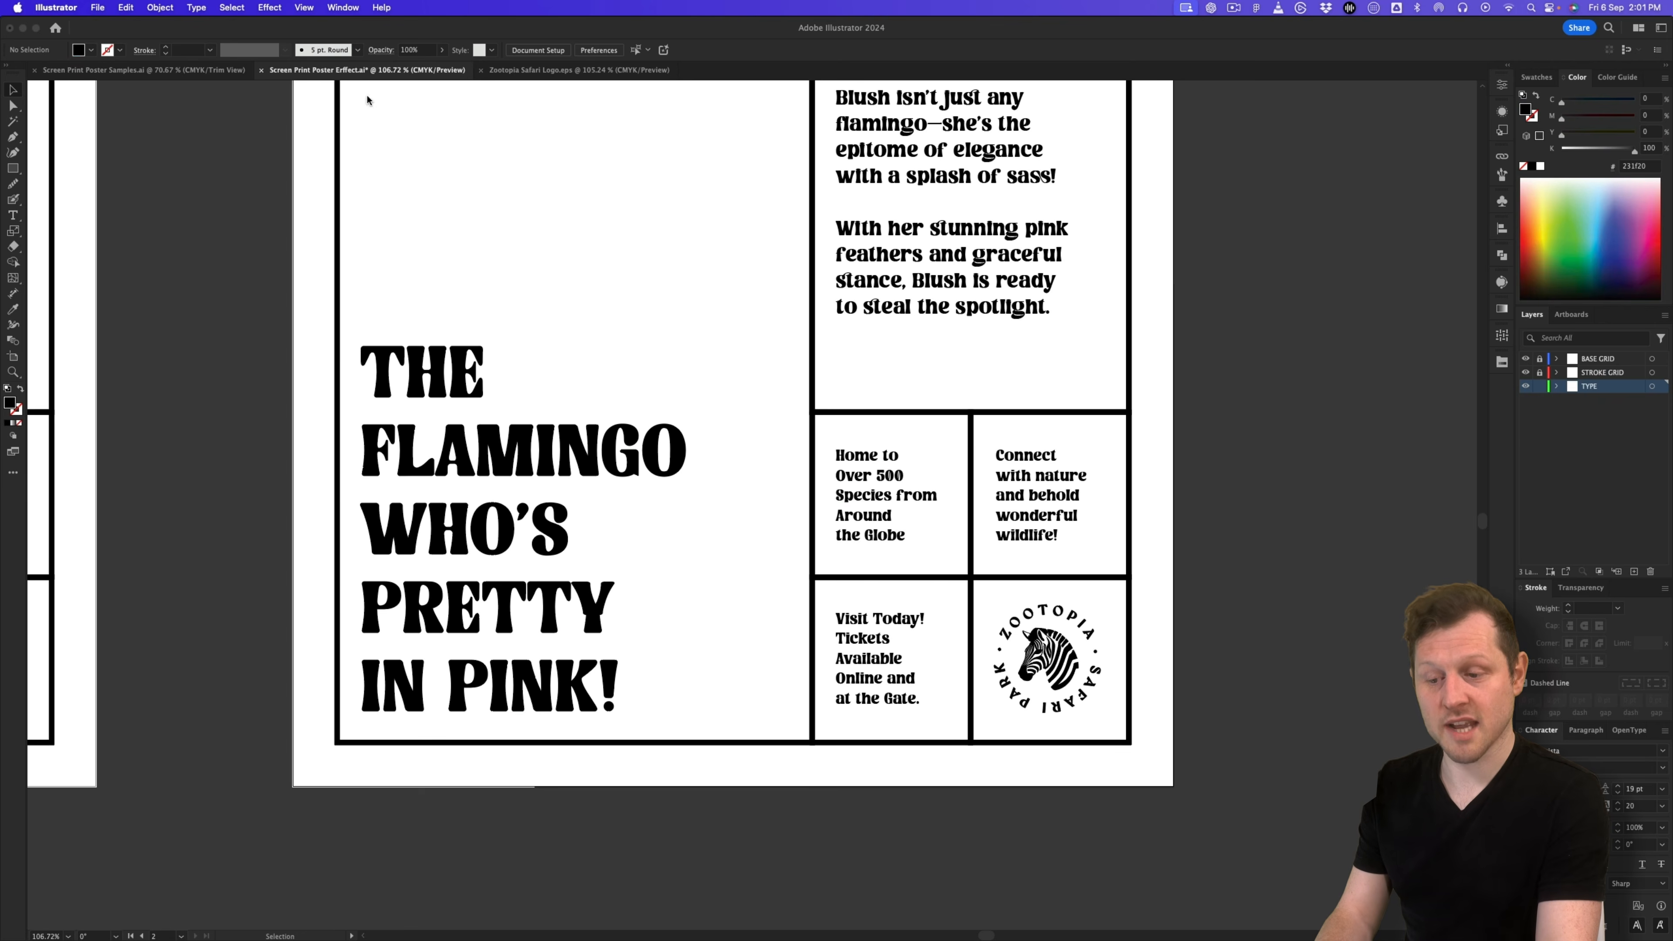
Step: Duplicate the "Home to Over 500 Species" frame under the grid's lower-left edge, resize it to about 122 by 12 mm, and remove its indent
{"action": "left_click", "coordinate": [852, 491]}
{"action": "left_click_drag", "start_coordinate": [852, 491], "coordinate": [395, 811]}
{"action": "left_click_drag", "start_coordinate": [464, 911], "coordinate": [700, 782]}
{"action": "left_click", "coordinate": [1585, 731]}
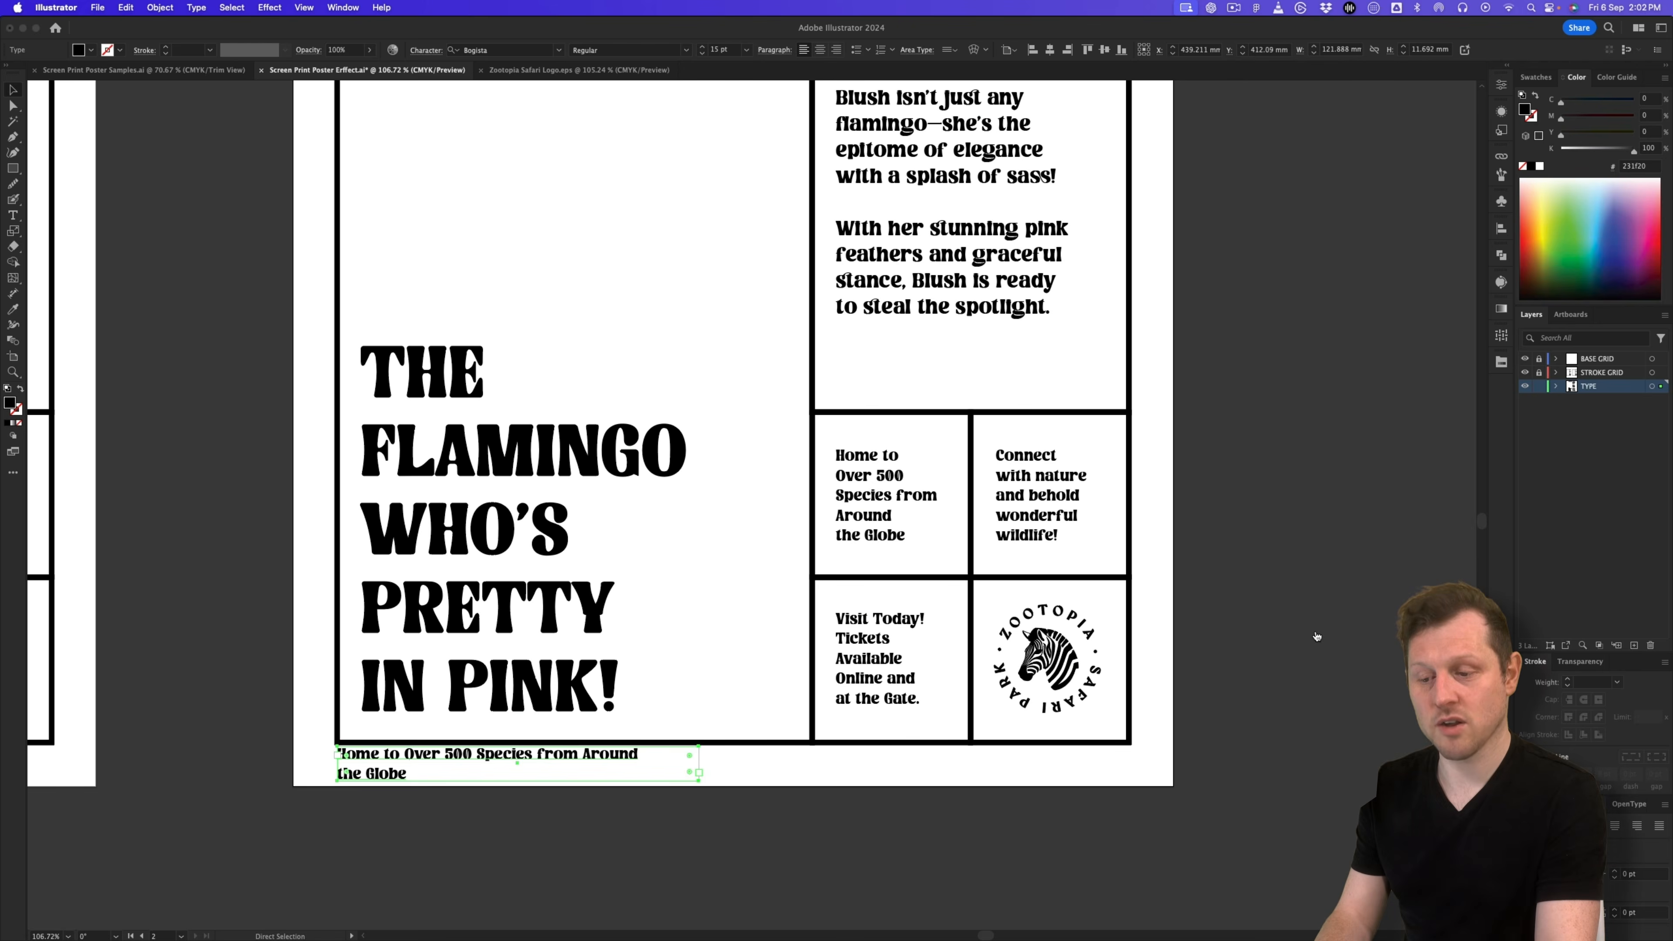
Step: Copy the website line from the Google Slides footer elements in Safari and replace the poster's footer frame text with "Visit Online: zootopia-safari.com"
{"action": "key", "text": "super+Tab"}
{"action": "left_click", "coordinate": [953, 565]}
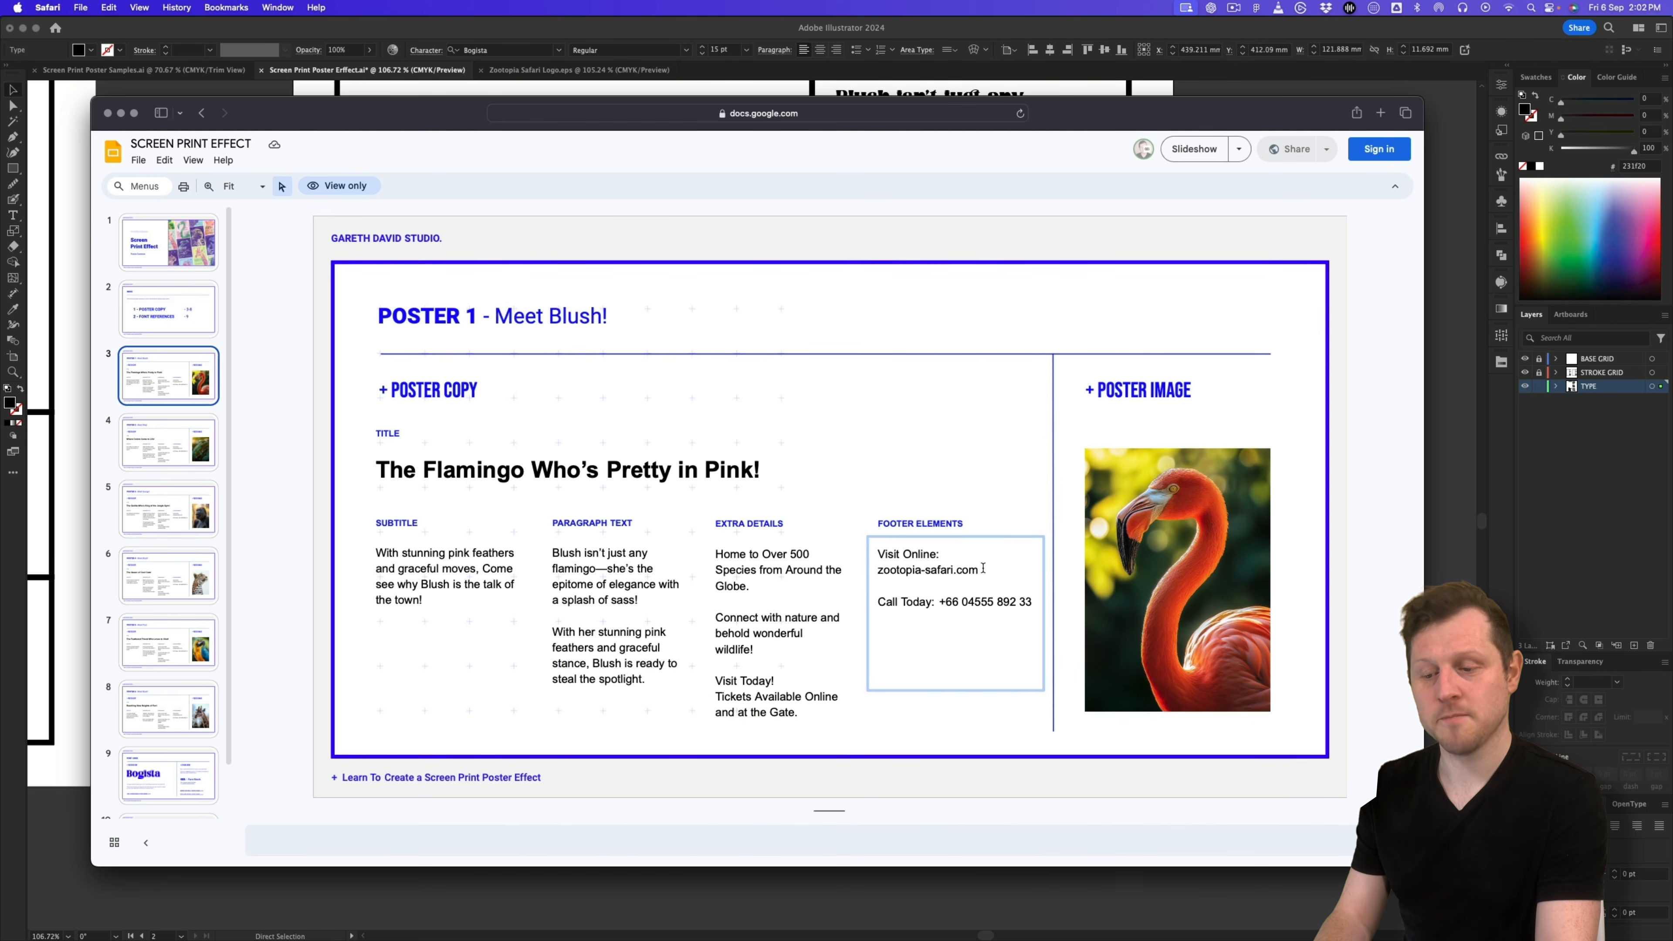
{"action": "left_click_drag", "start_coordinate": [983, 568], "coordinate": [863, 556]}
{"action": "key", "text": "super+c"}
{"action": "key", "text": "super+Tab"}
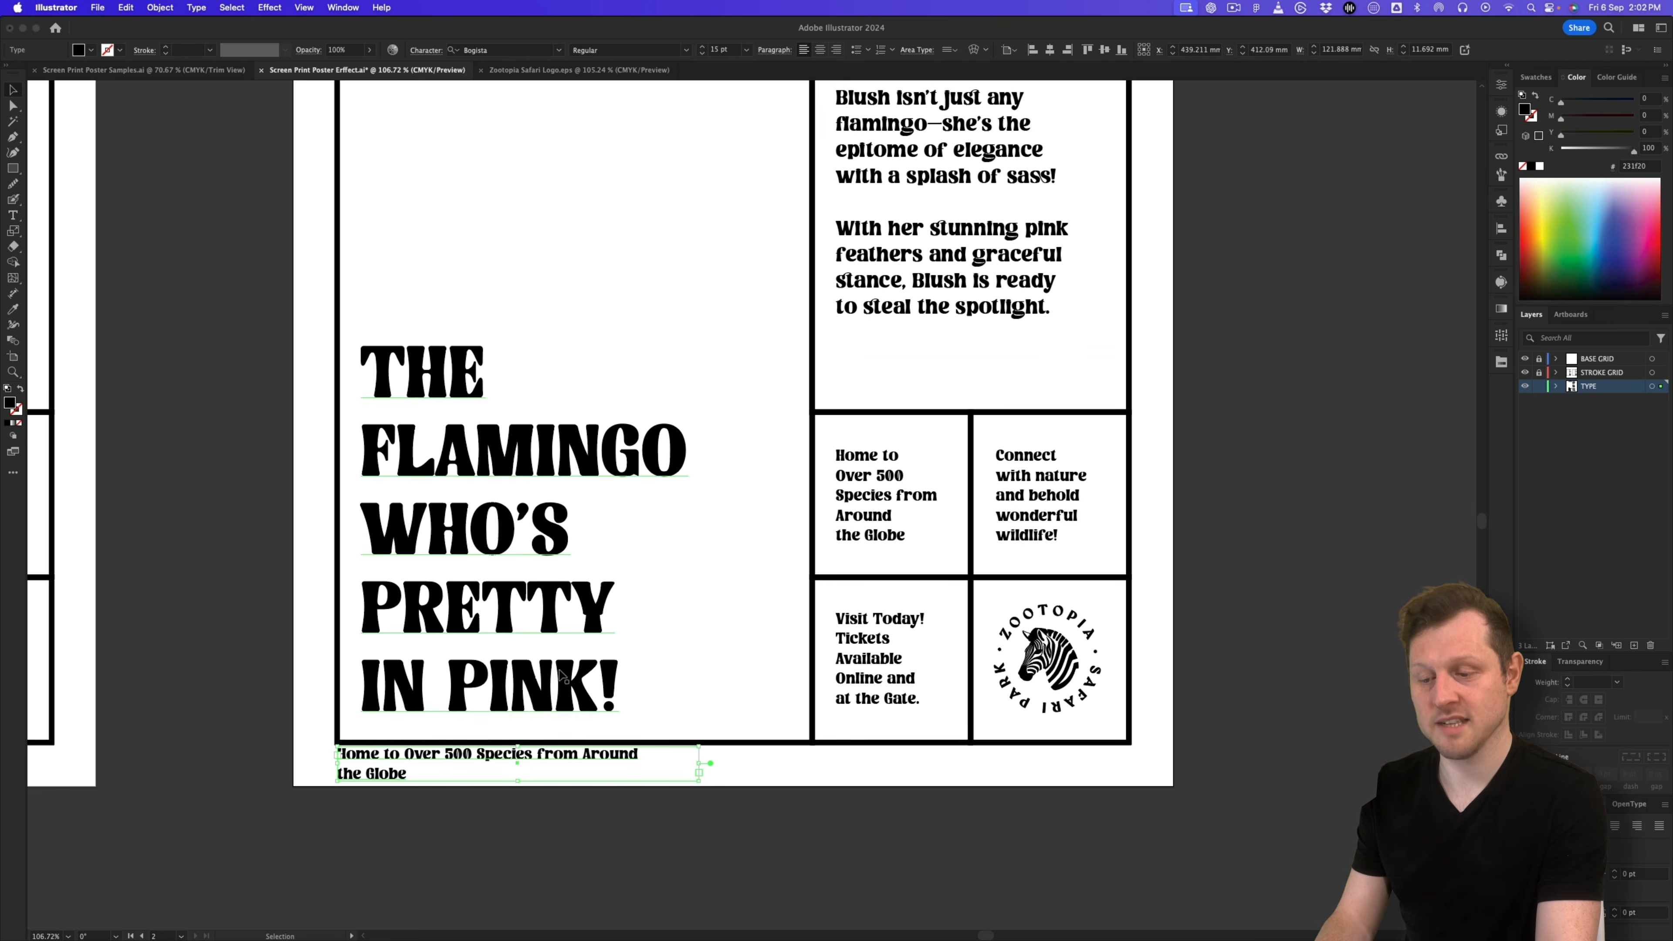
{"action": "key", "text": "super+v"}
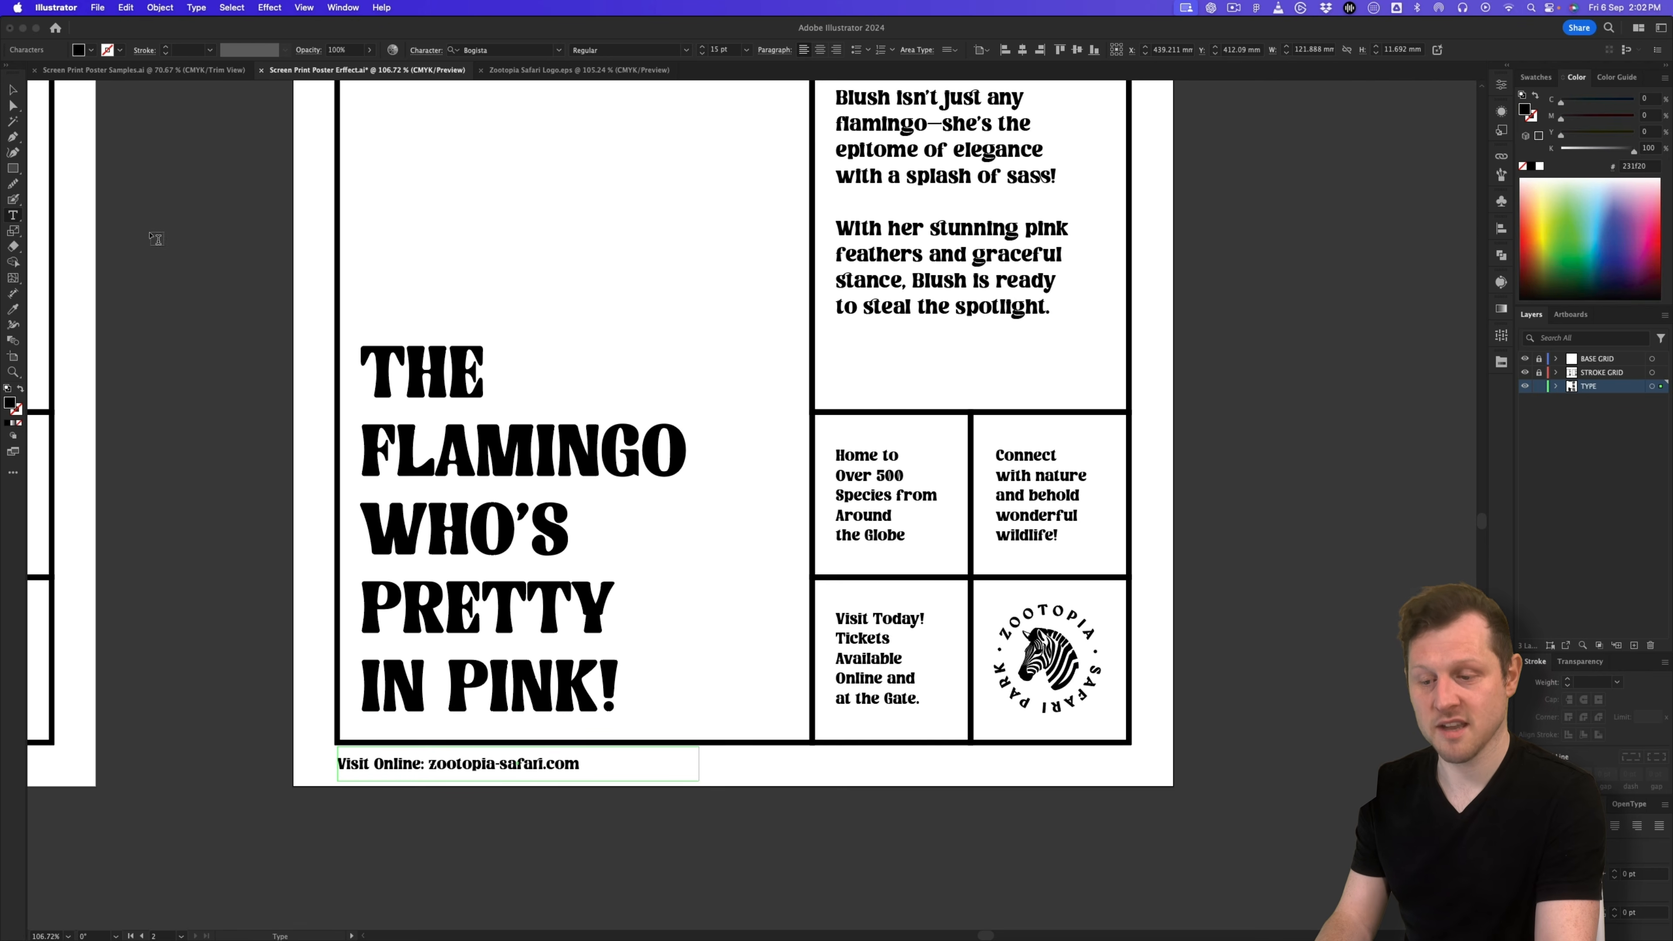
{"action": "key", "text": "Escape"}
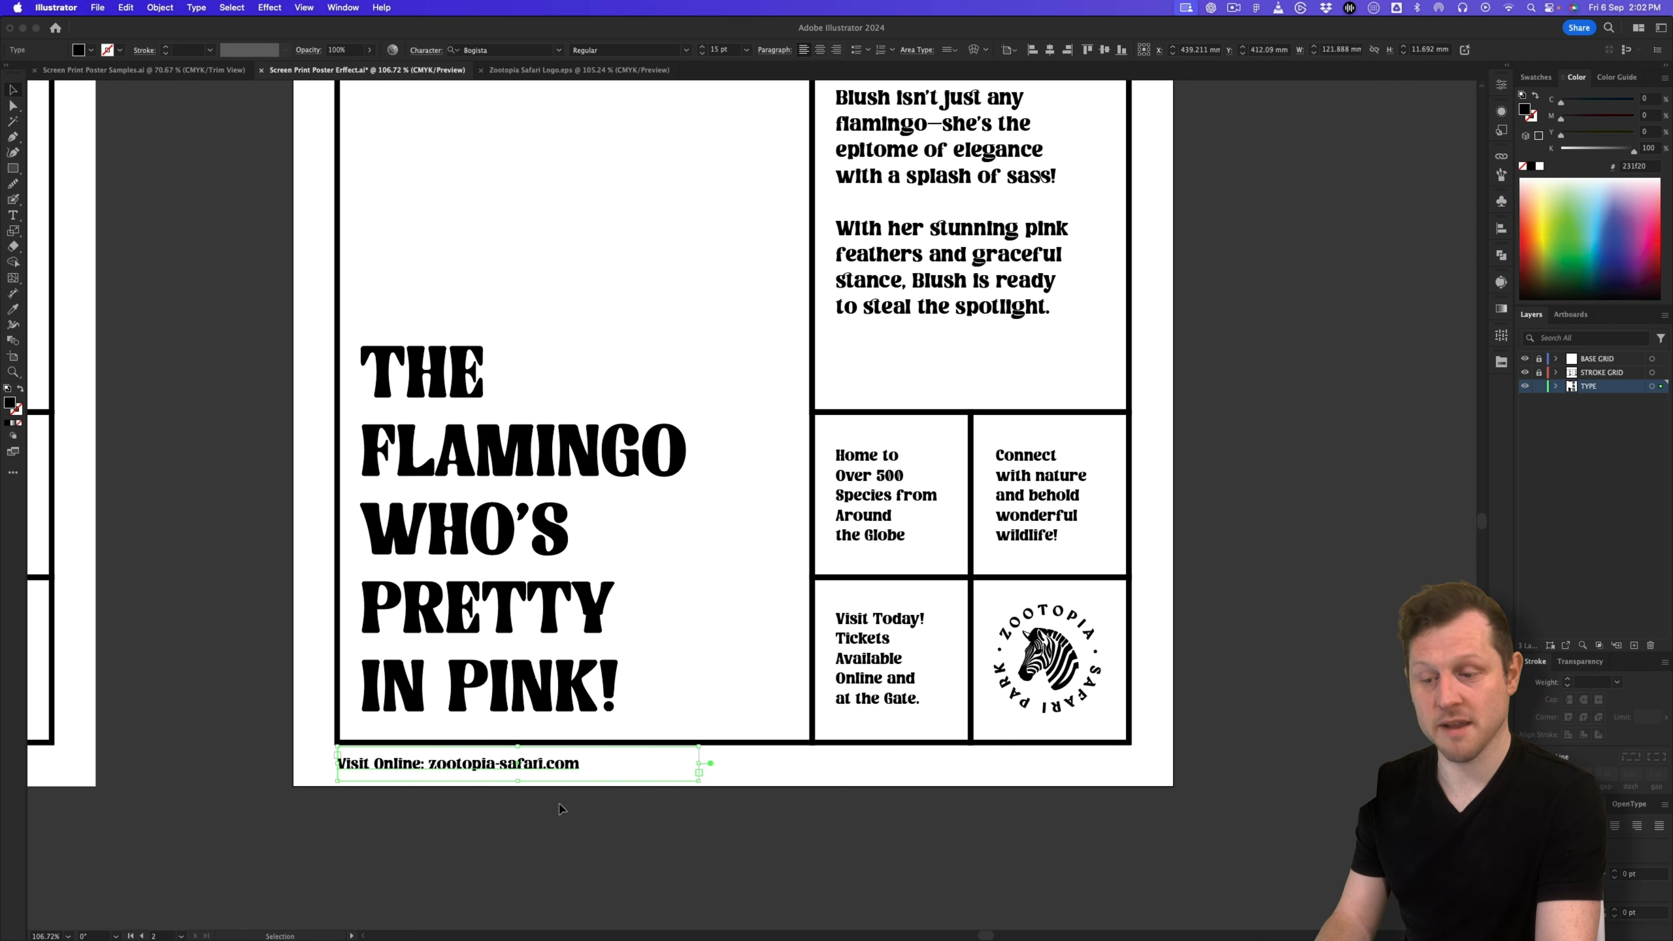
Step: Duplicate the website footer frame straight across to below the small cells, and select the "Call Today" phone line in the Safari slide's footer elements
{"action": "left_click_drag", "start_coordinate": [519, 782], "coordinate": [901, 785]}
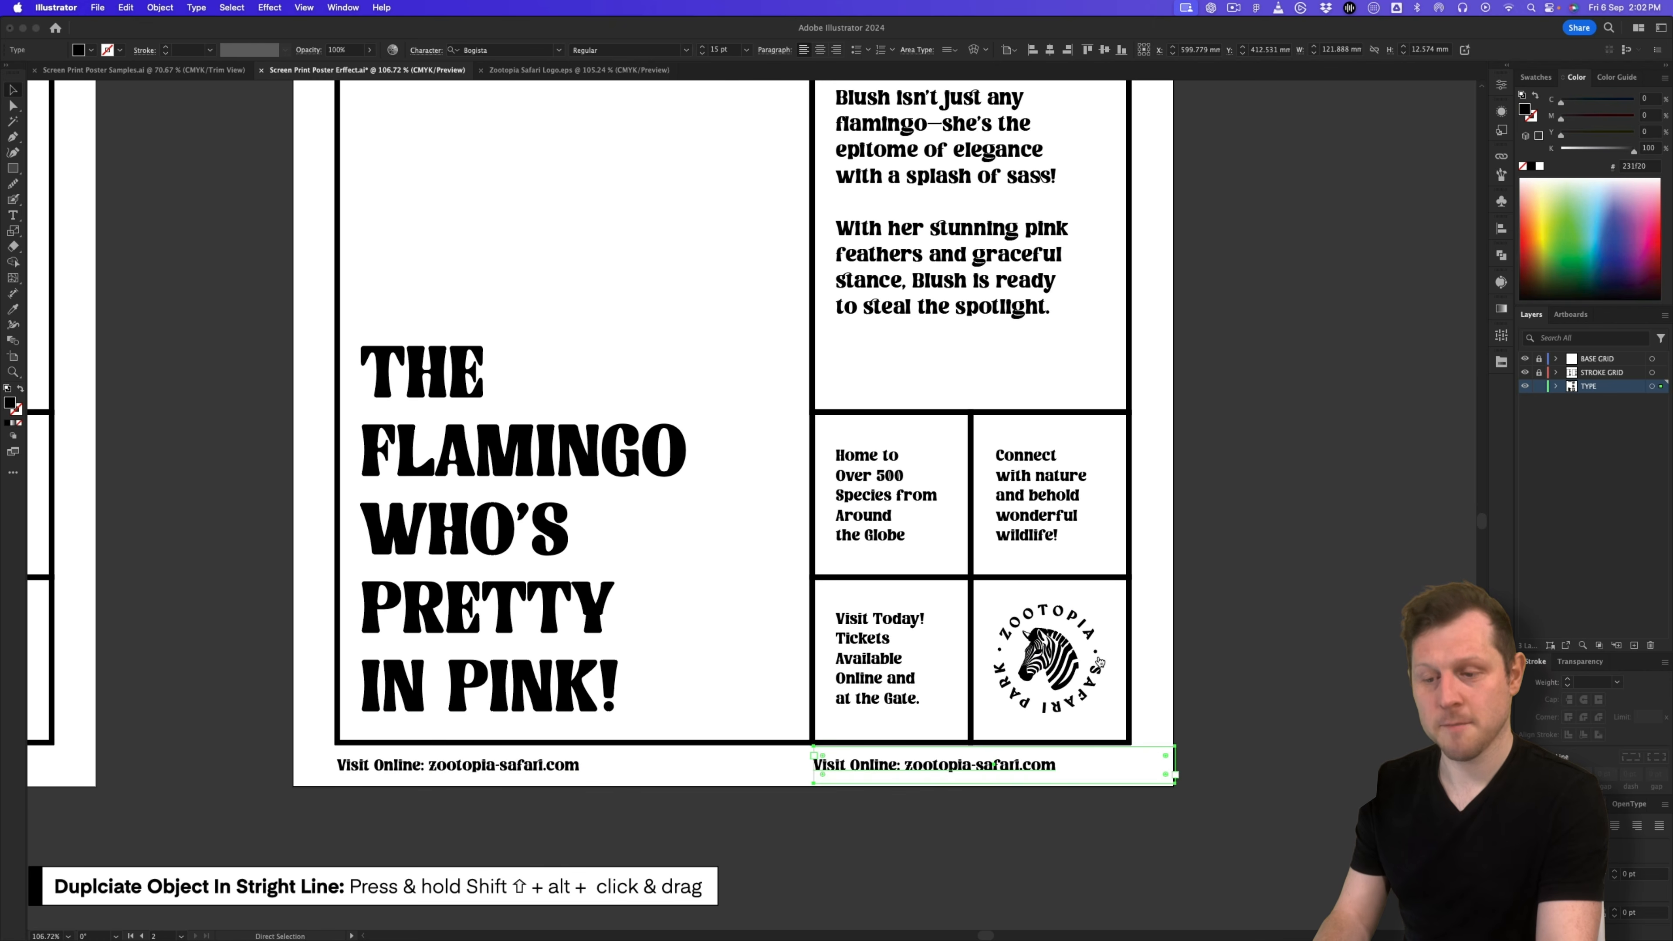
{"action": "key", "text": "super+Tab"}
{"action": "left_click", "coordinate": [953, 599]}
{"action": "left_click_drag", "start_coordinate": [1033, 601], "coordinate": [879, 599]}
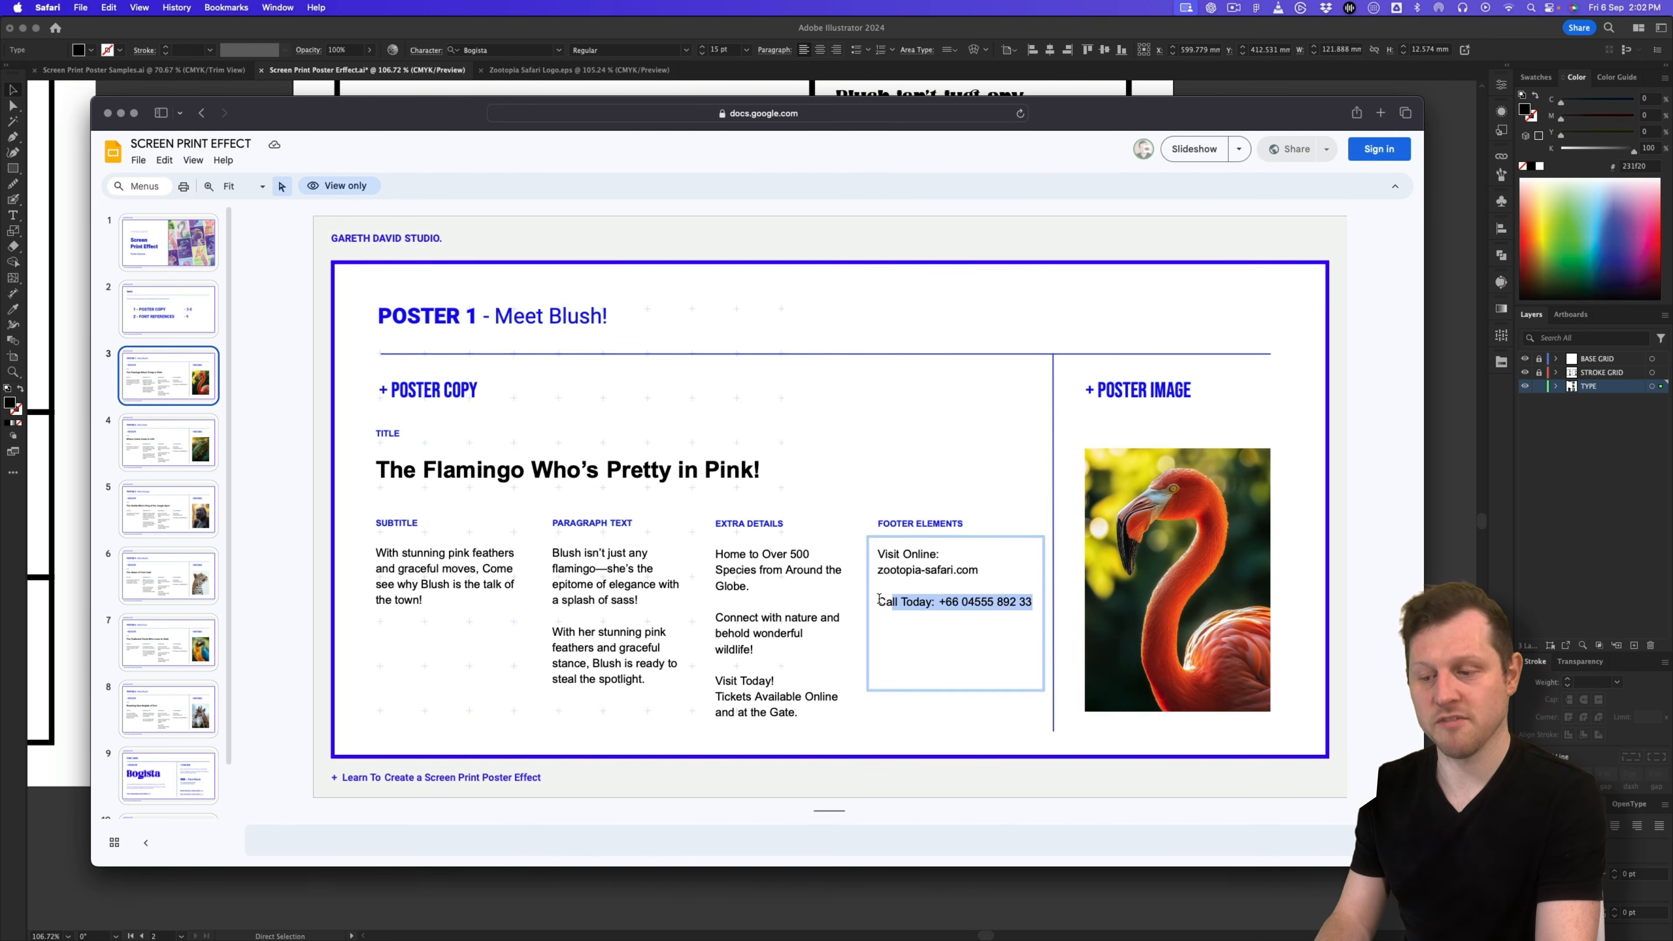
Step: Switch to Illustrator and replace the text in the footer's second text frame with the copied Call Today phone line
{"action": "key", "text": "super+Tab"}
{"action": "double_click", "coordinate": [898, 766]}
{"action": "key", "text": "super+a"}
{"action": "key", "text": "super+v"}
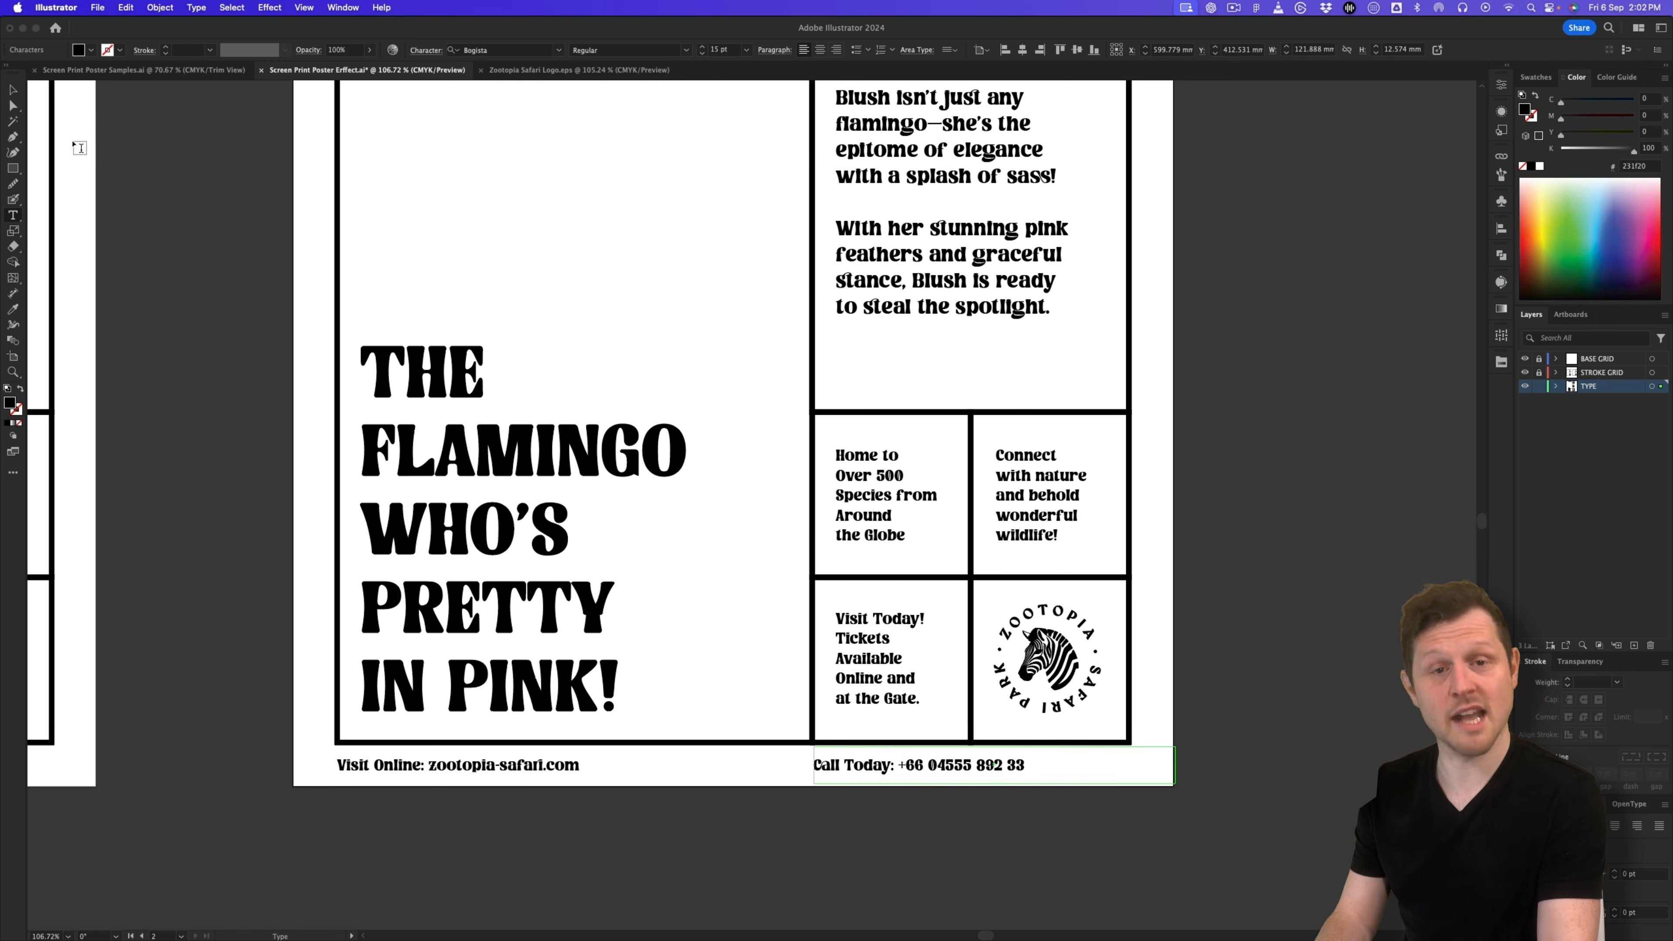
{"action": "left_click", "coordinate": [13, 90]}
{"action": "left_click", "coordinate": [247, 132]}
{"action": "key", "text": "z"}
{"action": "left_click_drag", "start_coordinate": [873, 368], "coordinate": [911, 384]}
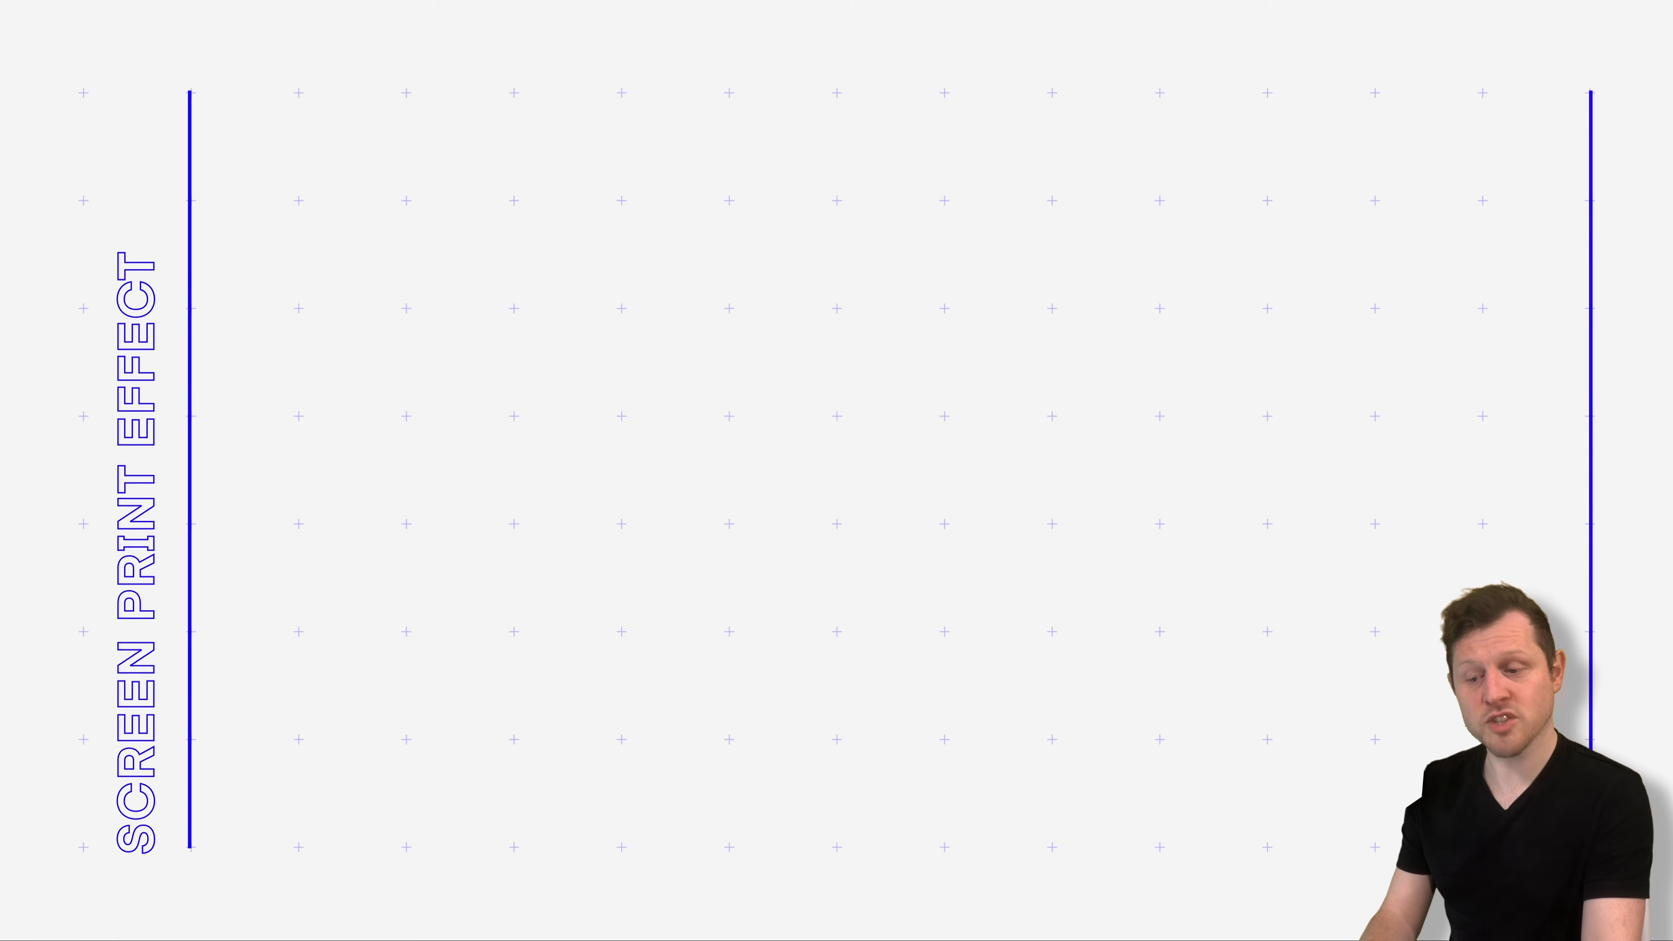
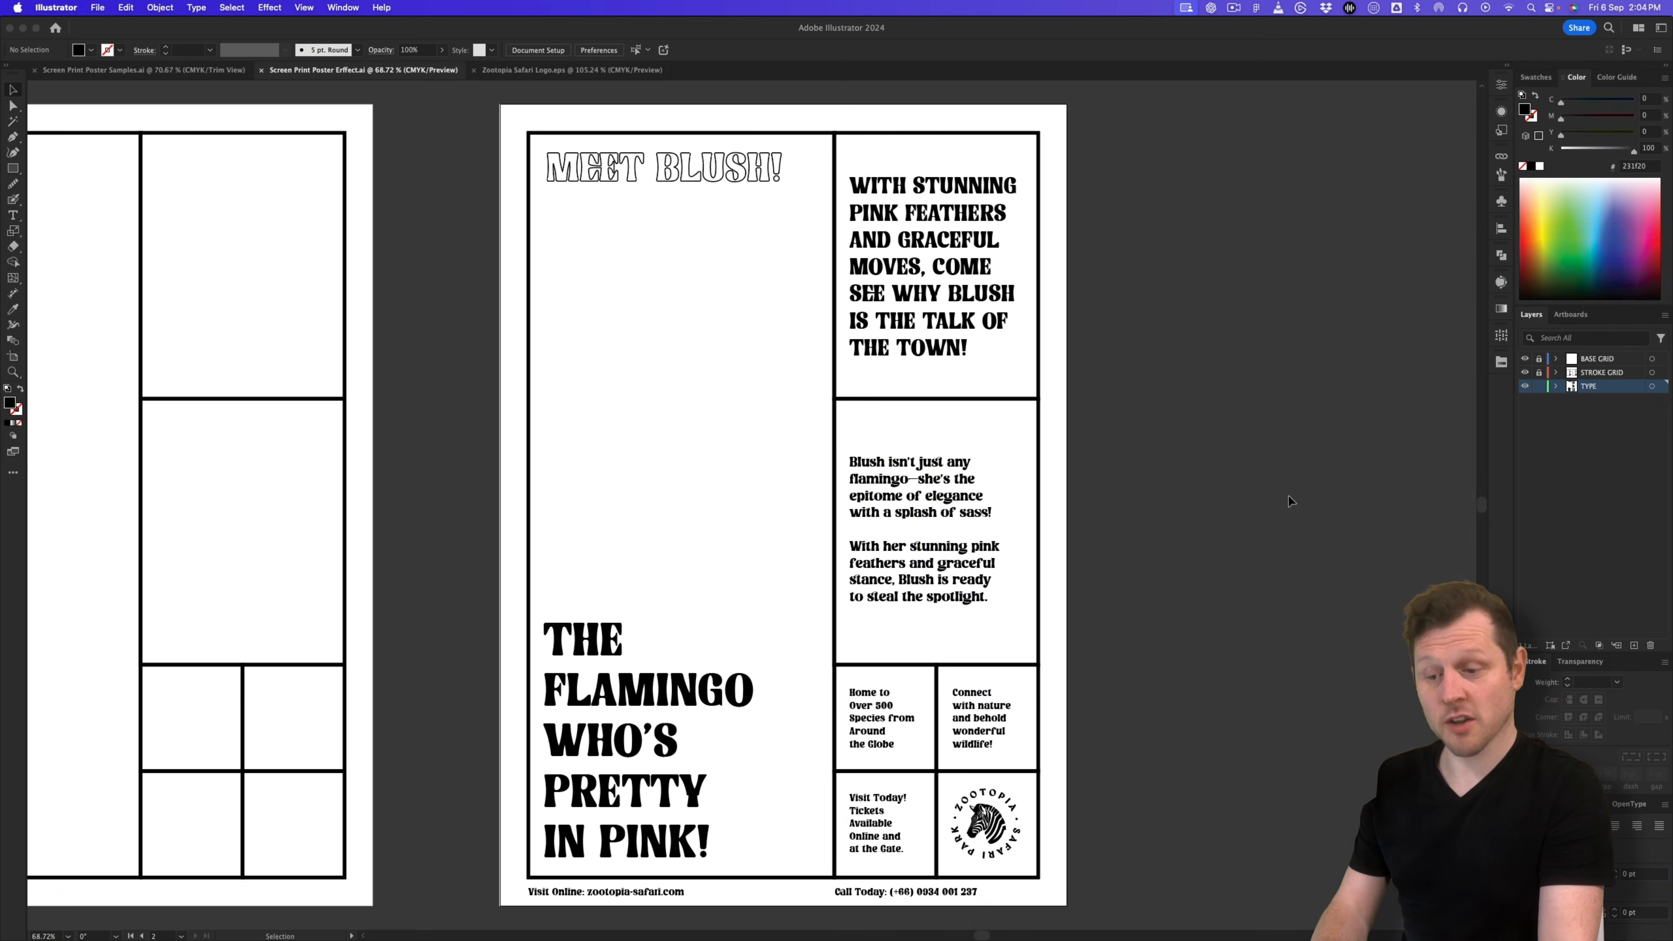
Step: Examine the halftone dots and overlapping type on the pink flamingo poster in the Screen Print Poster Samples document
{"action": "left_click", "coordinate": [126, 75]}
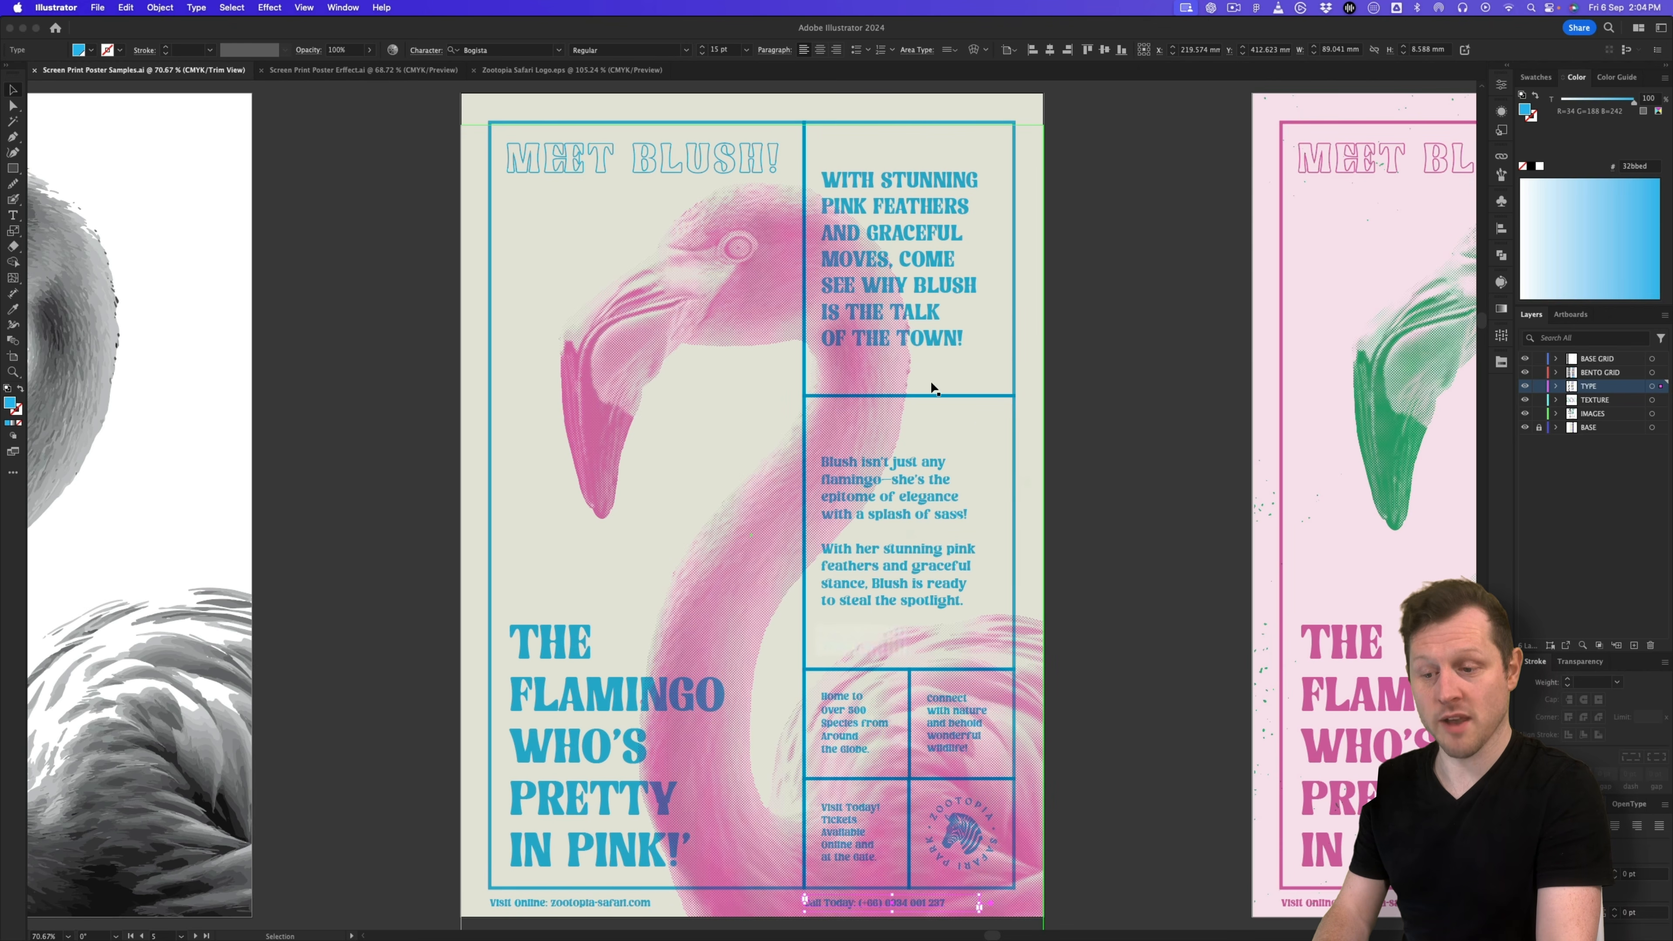
{"action": "key", "text": "z"}
{"action": "left_click_drag", "start_coordinate": [817, 327], "coordinate": [925, 585]}
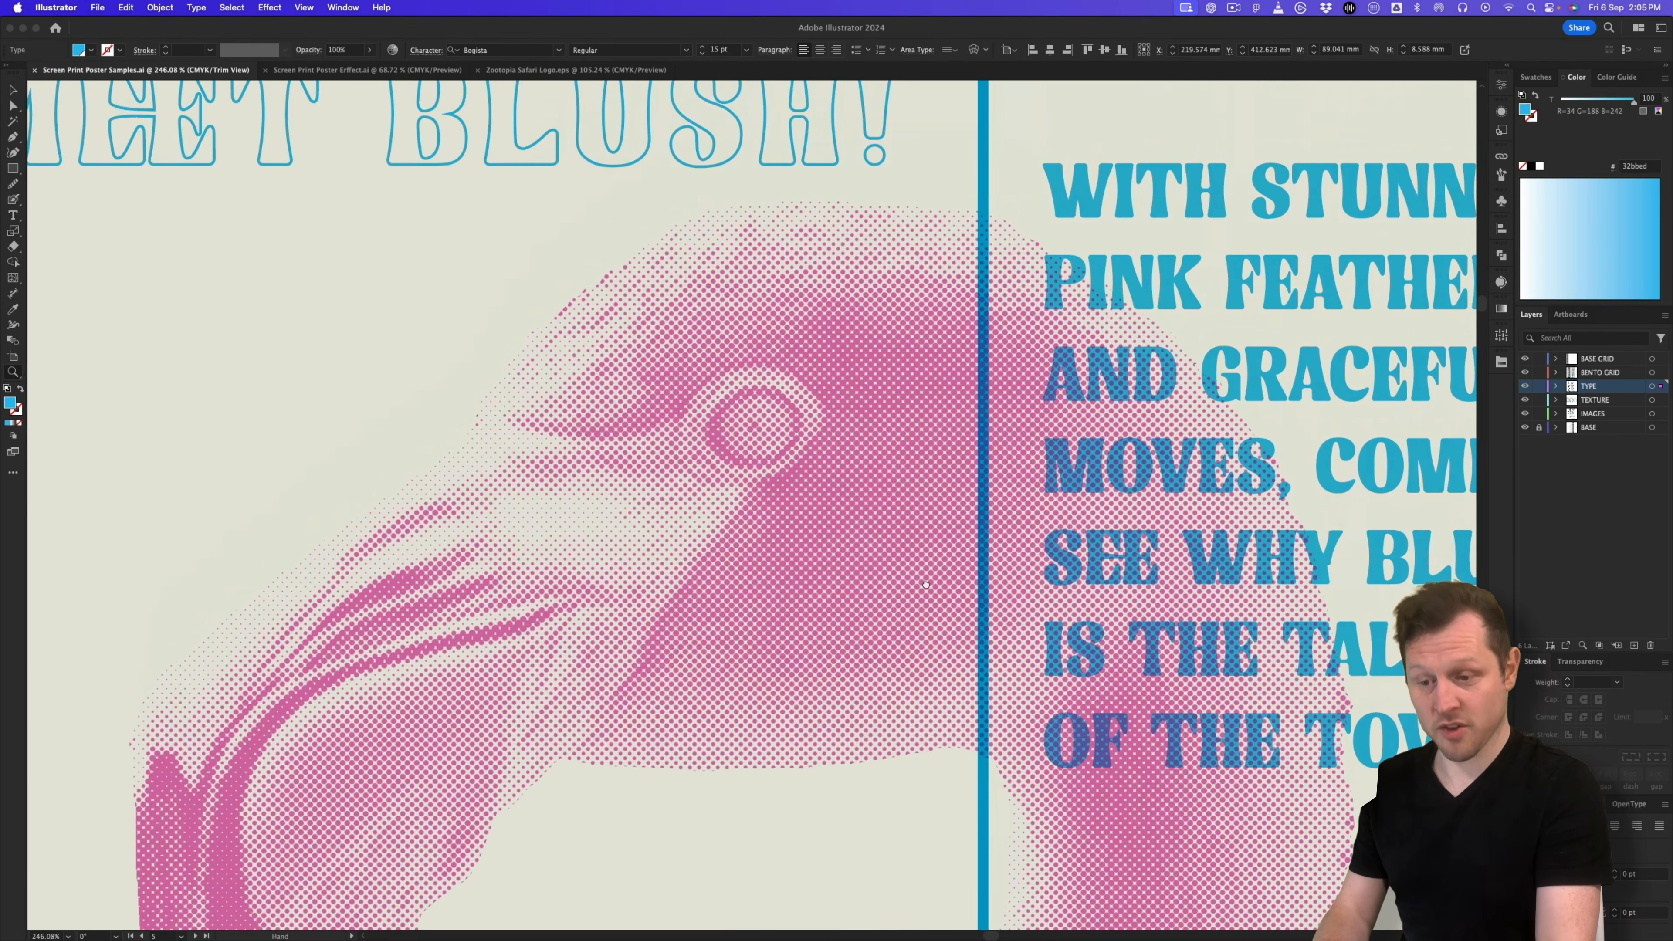
{"action": "scroll", "coordinate": [909, 476], "scroll_direction": "down", "scroll_amount": 15}
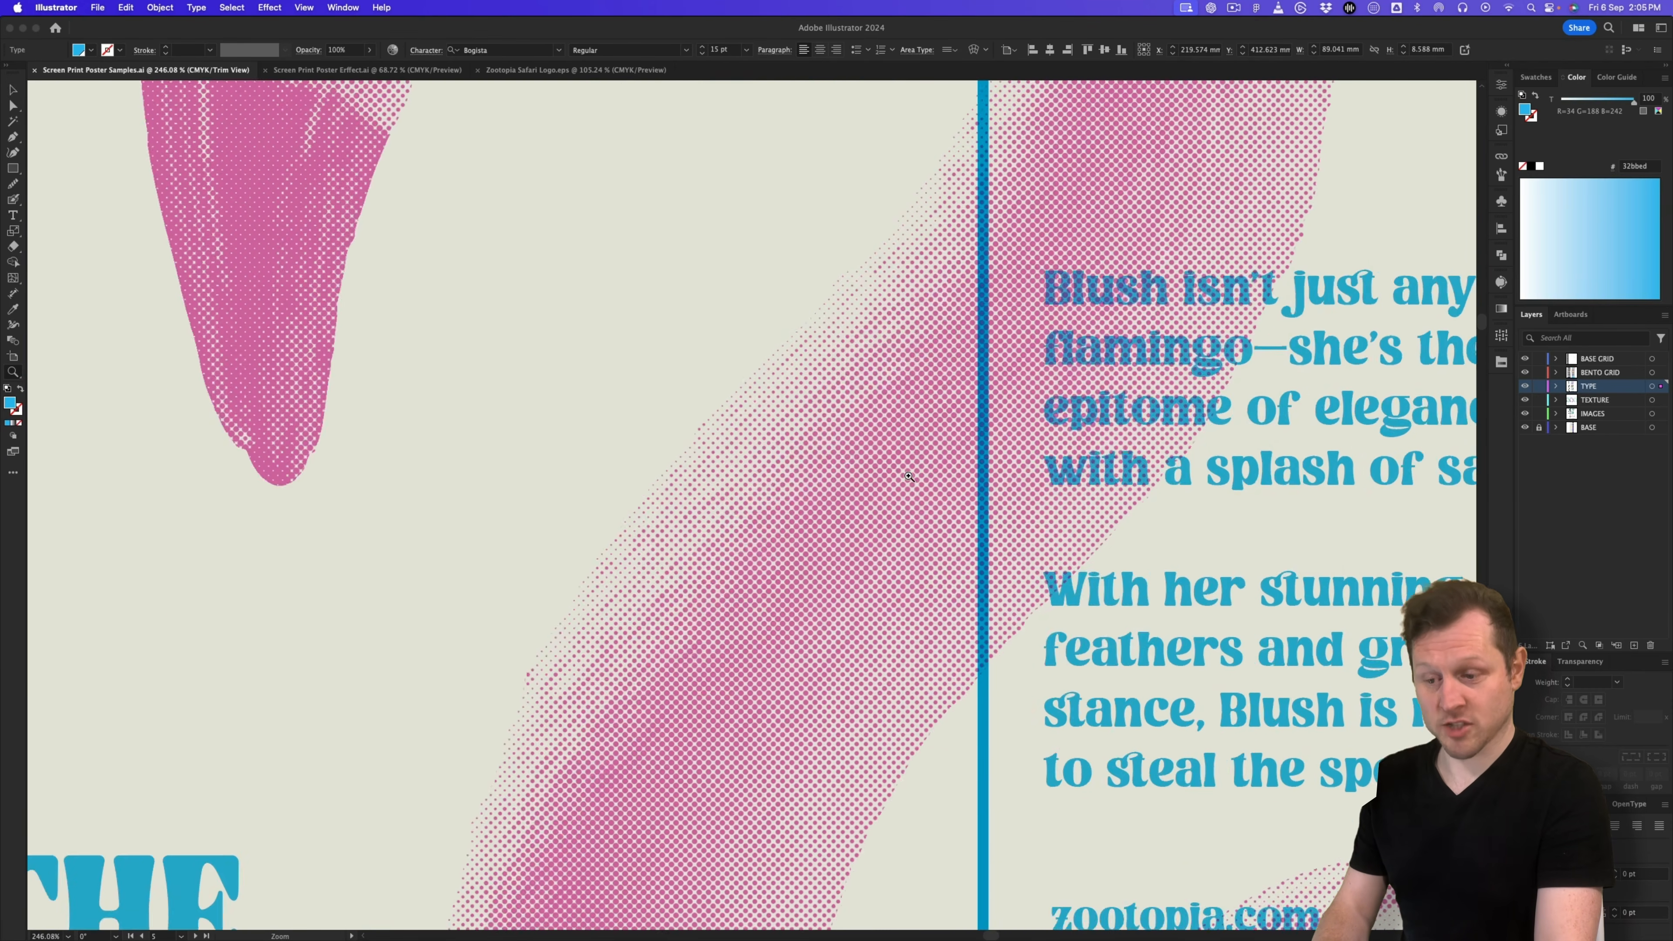
{"action": "scroll", "coordinate": [909, 476], "scroll_direction": "down", "scroll_amount": 5}
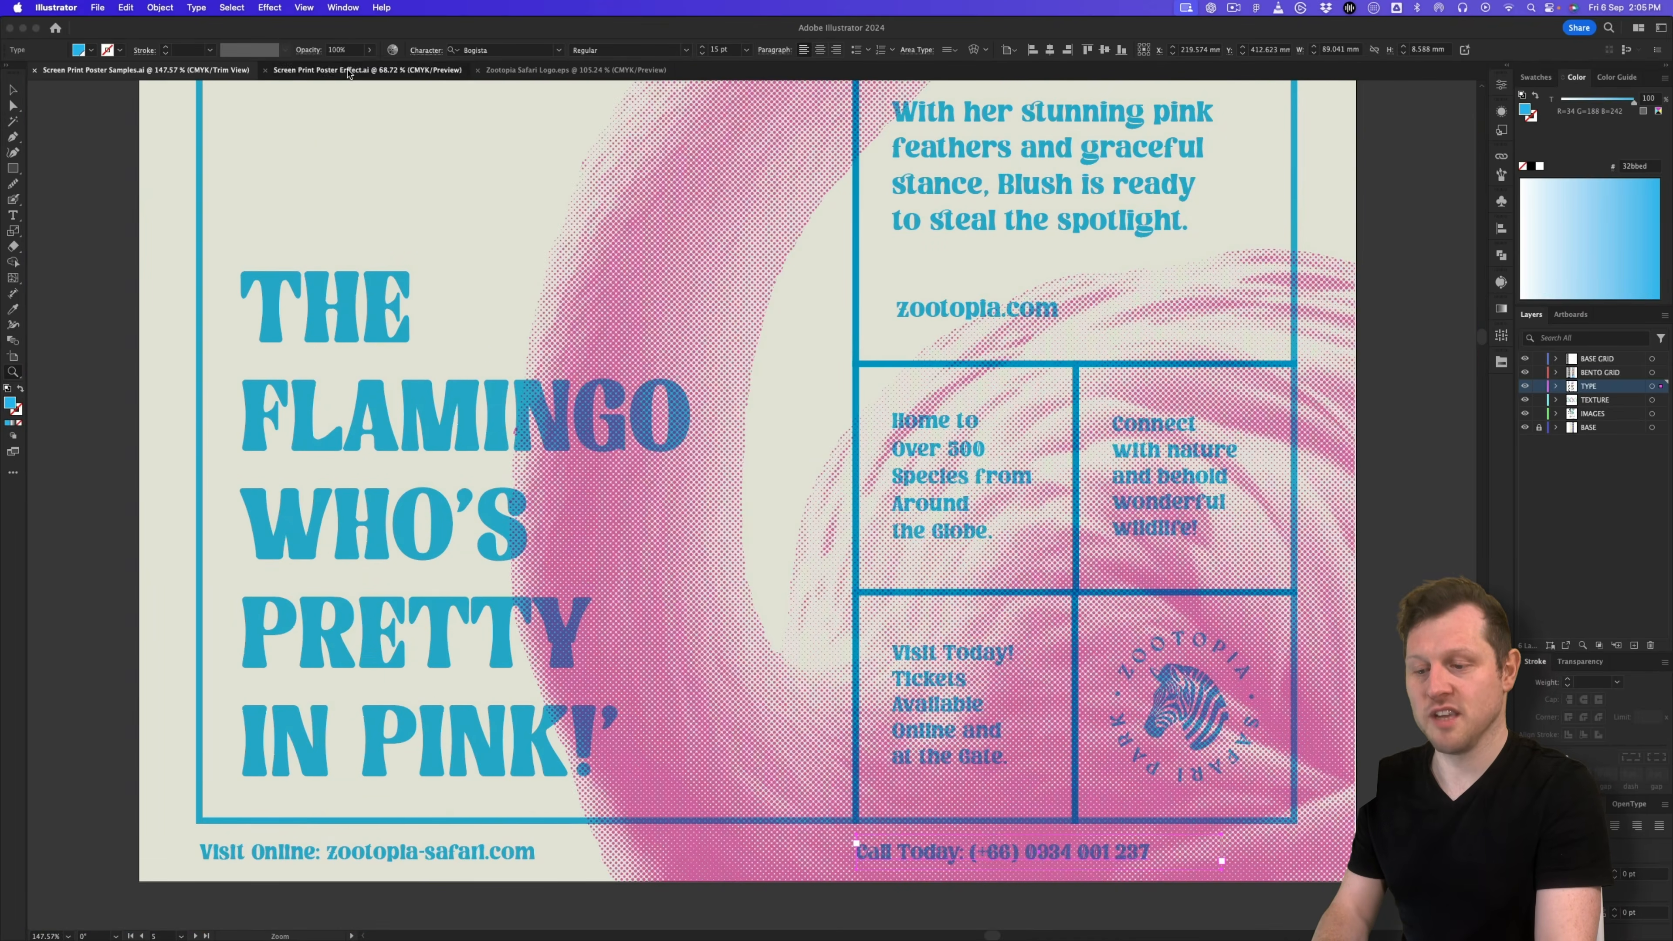
Step: Add a new blank artboard to the Screen Print Poster Effect document and place it to the right of the poster artboard
{"action": "left_click", "coordinate": [349, 70]}
{"action": "left_click", "coordinate": [1572, 315]}
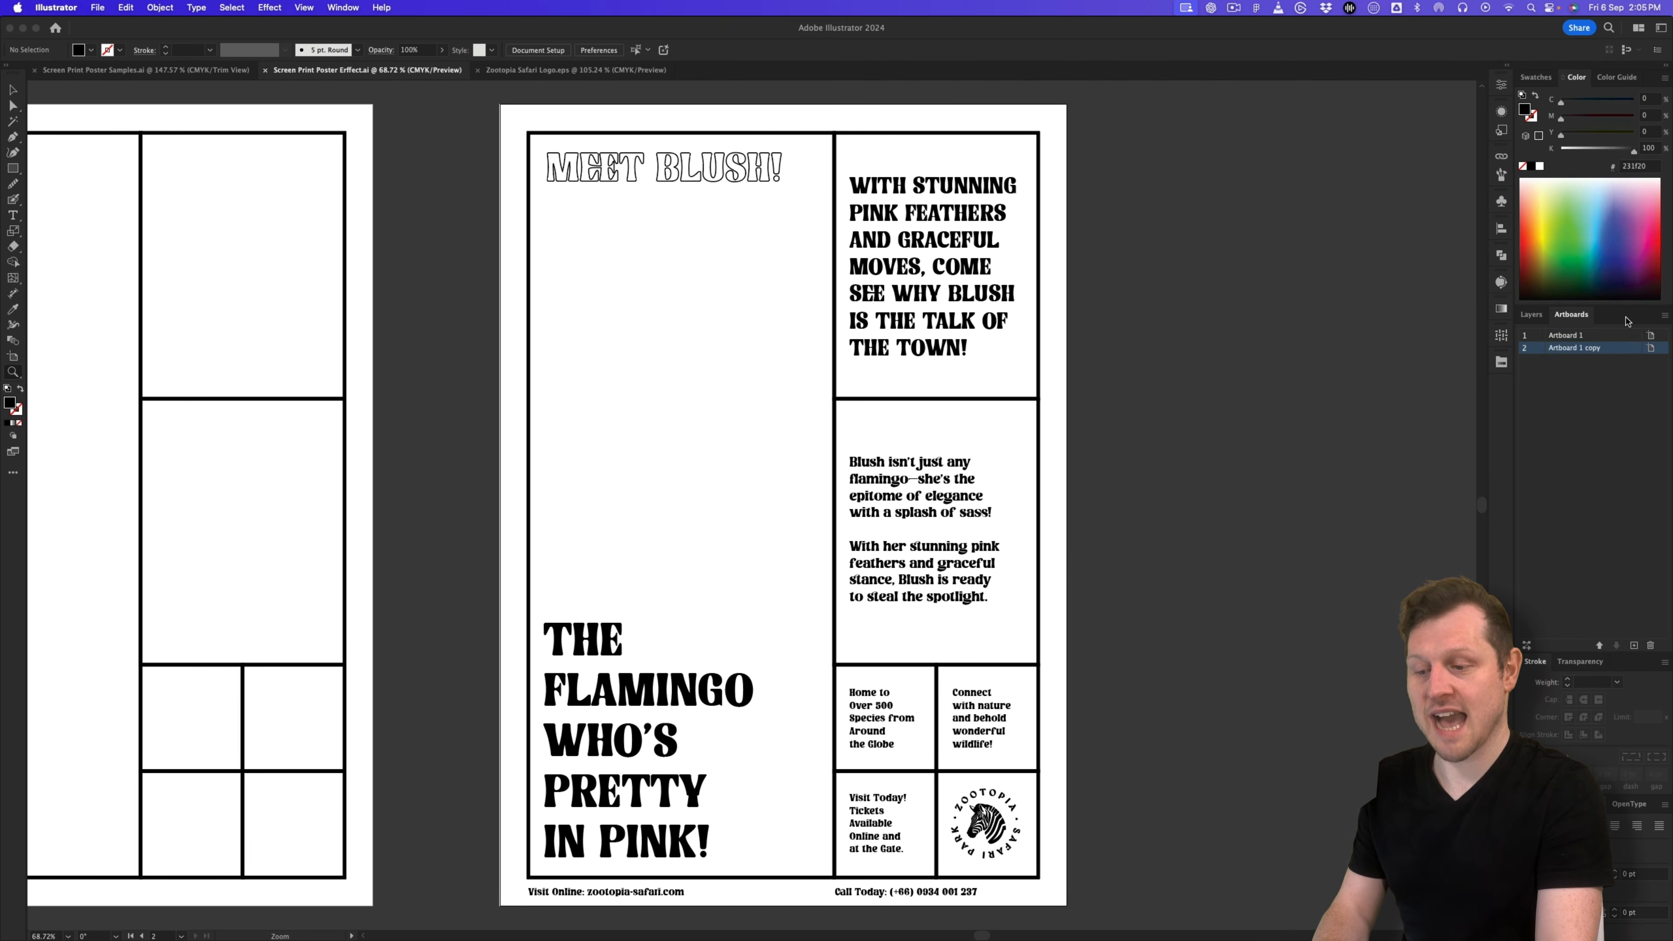
{"action": "left_click", "coordinate": [1666, 318]}
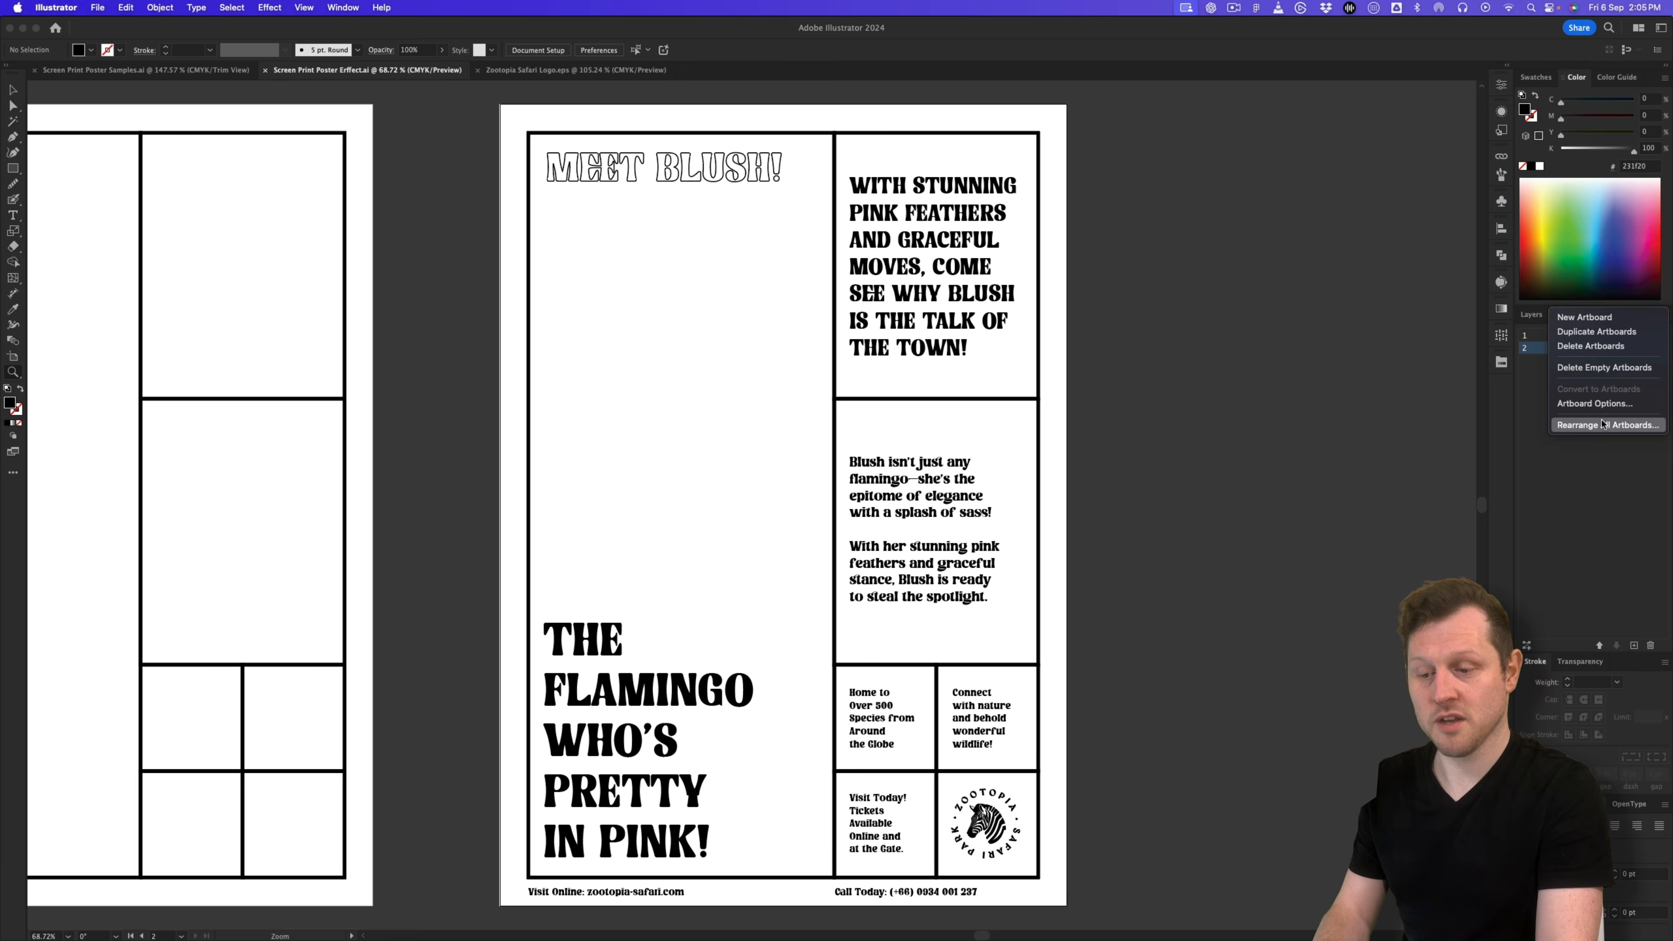
{"action": "left_click", "coordinate": [1585, 317]}
{"action": "key", "text": "shift+o"}
{"action": "left_click_drag", "start_coordinate": [651, 390], "coordinate": [829, 389]}
{"action": "key", "text": "v"}
{"action": "left_click_drag", "start_coordinate": [1276, 339], "coordinate": [1125, 338]}
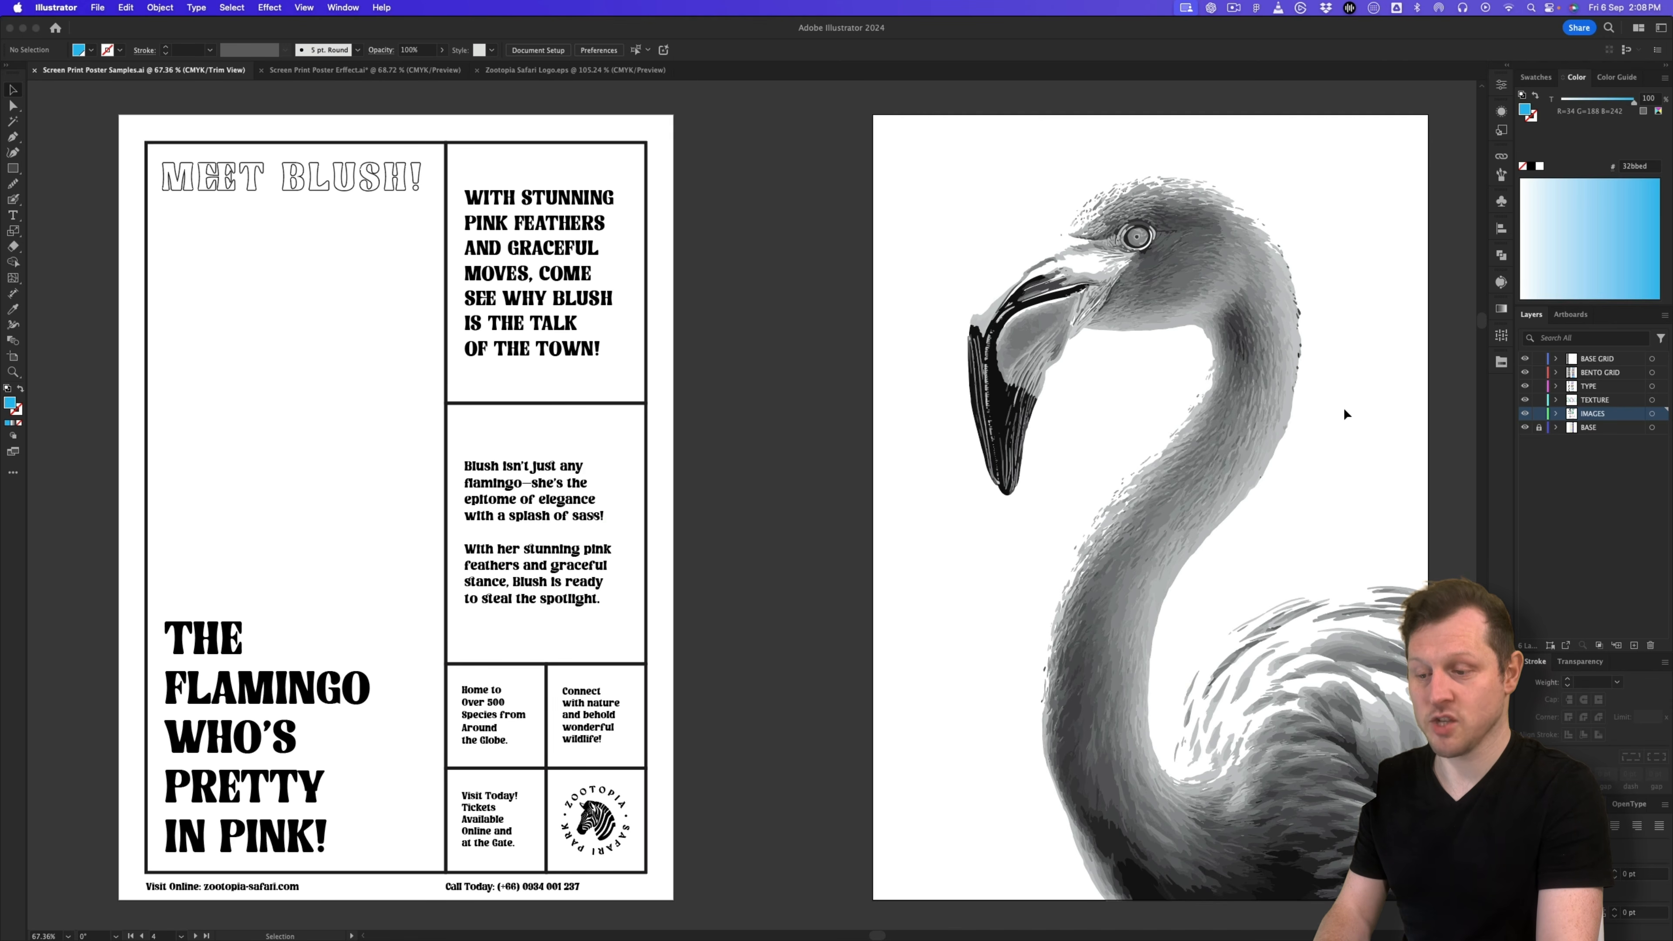
Step: Compare the grayscale flamingo image with the finished coloured halftone posters in the Screen Print Poster Samples document
{"action": "left_click_drag", "start_coordinate": [1344, 408], "coordinate": [598, 402]}
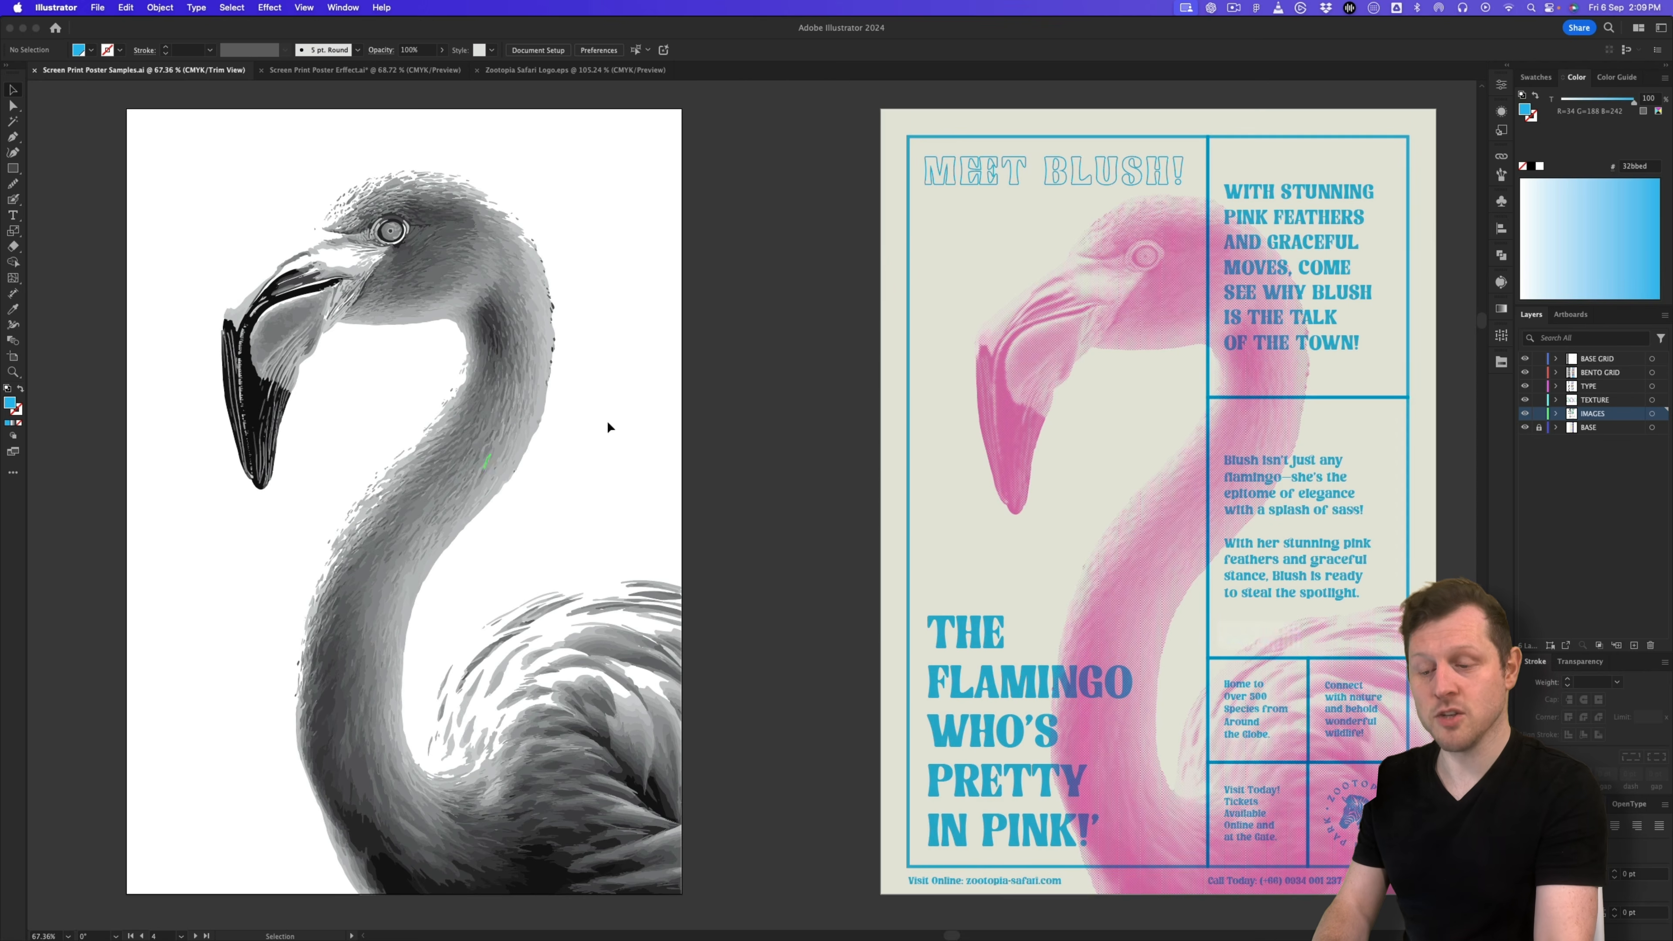
{"action": "key", "text": "space"}
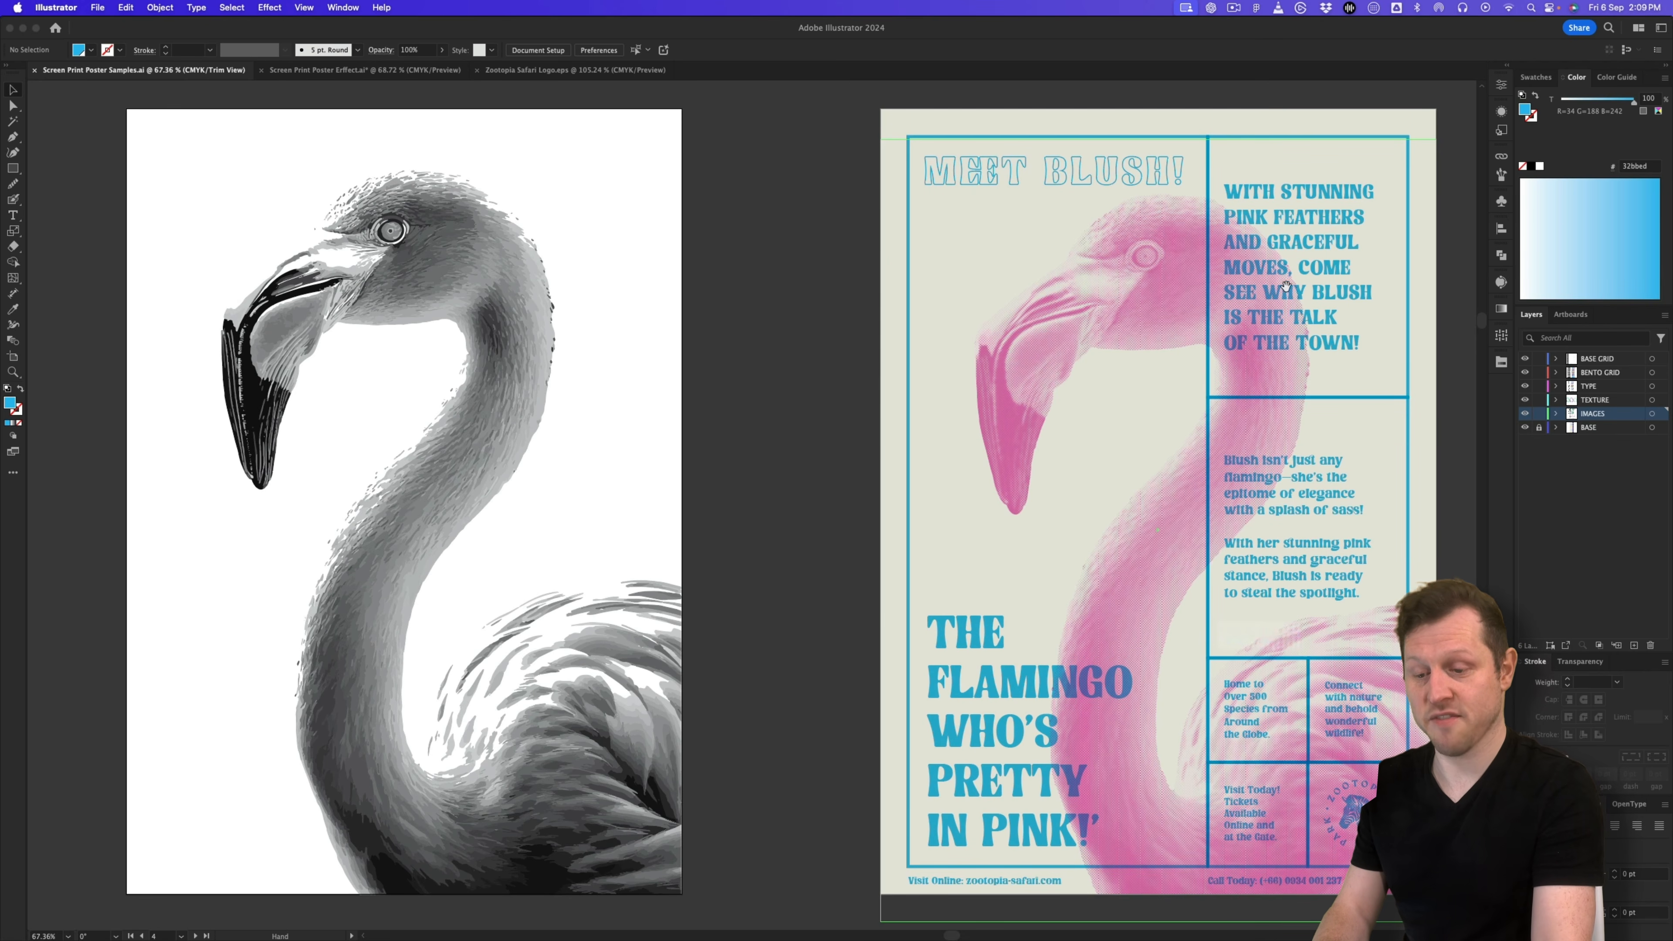
{"action": "left_click_drag", "start_coordinate": [1285, 288], "coordinate": [875, 281]}
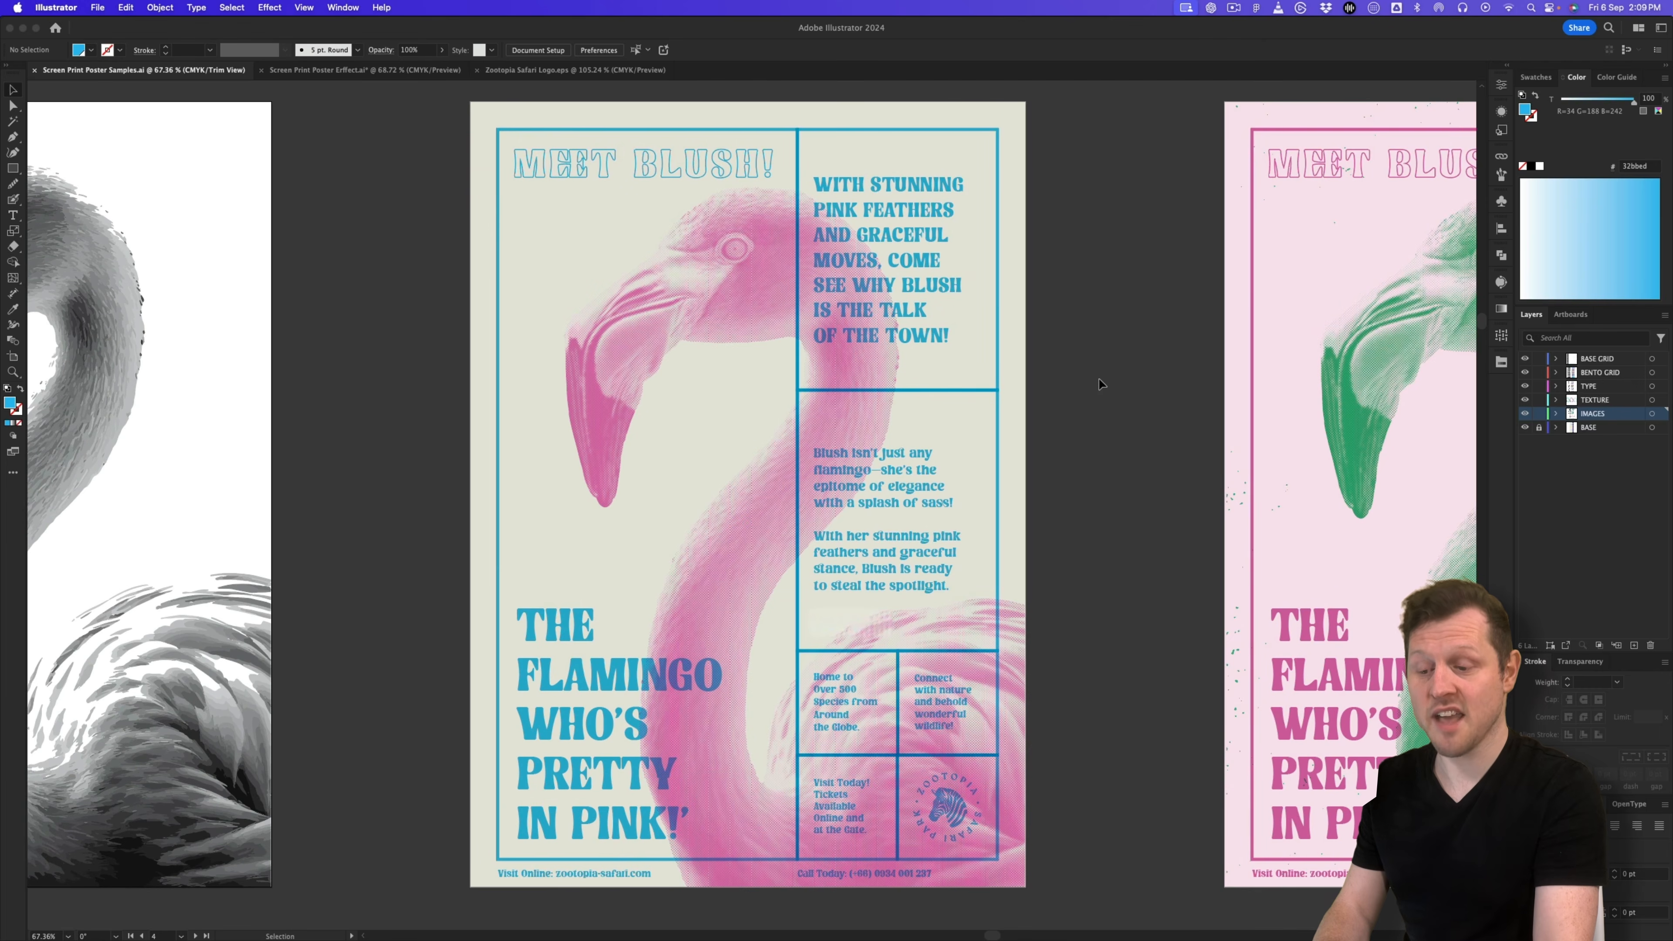
{"action": "key", "text": "super+0"}
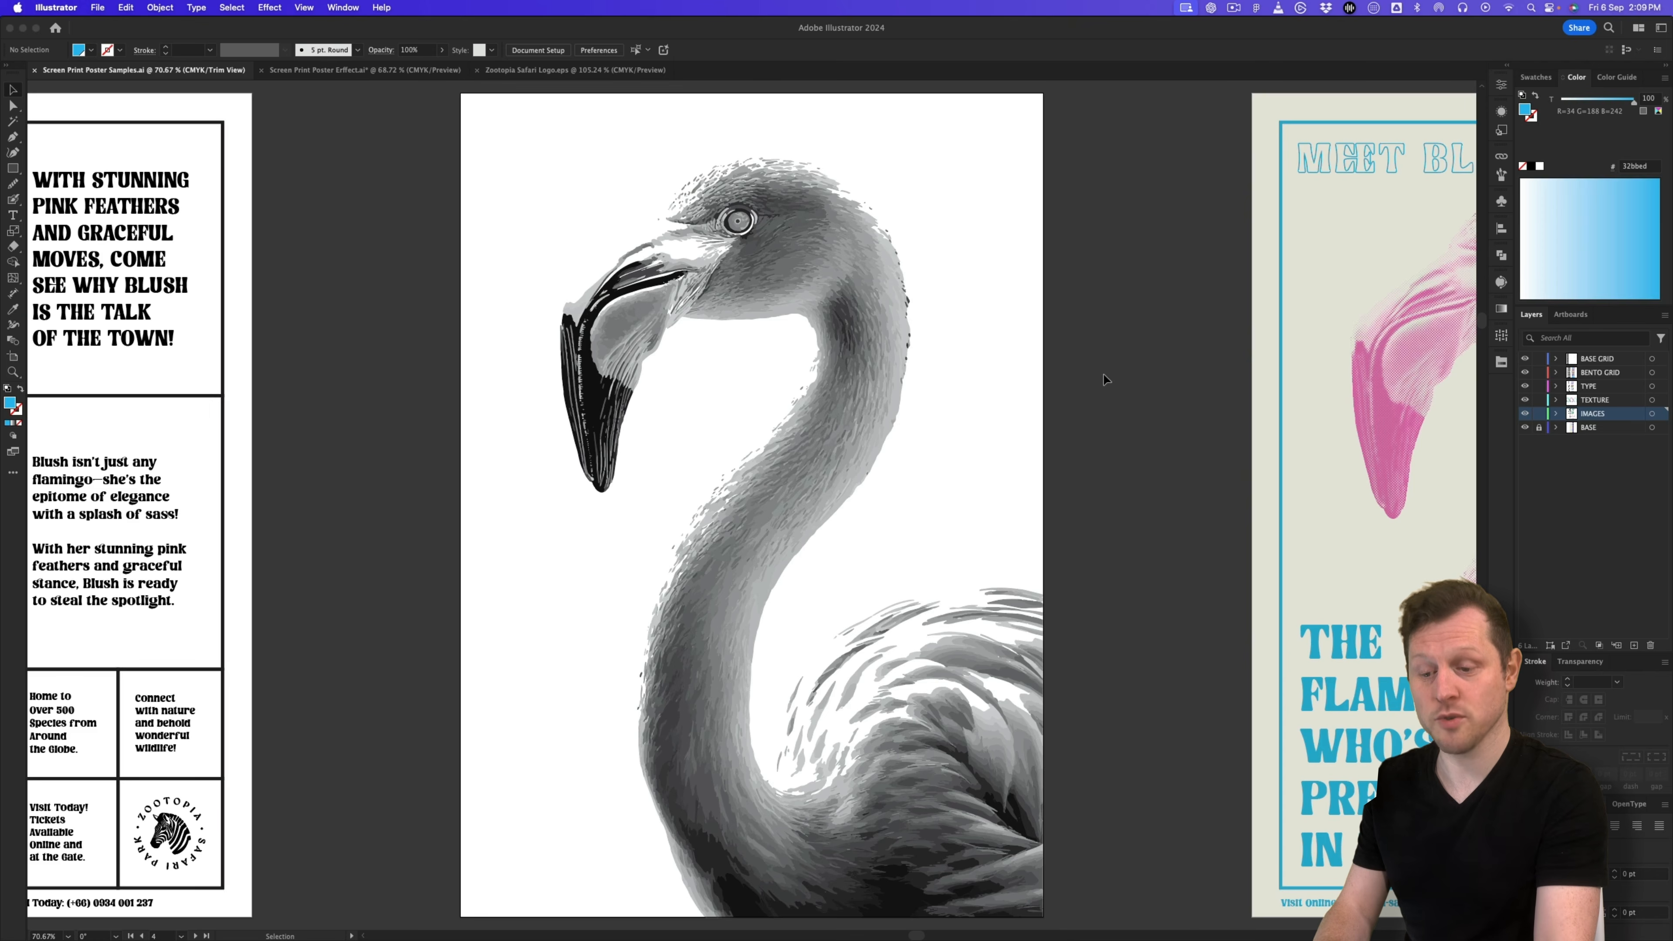
{"action": "left_click", "coordinate": [1342, 347]}
{"action": "key", "text": "super+0"}
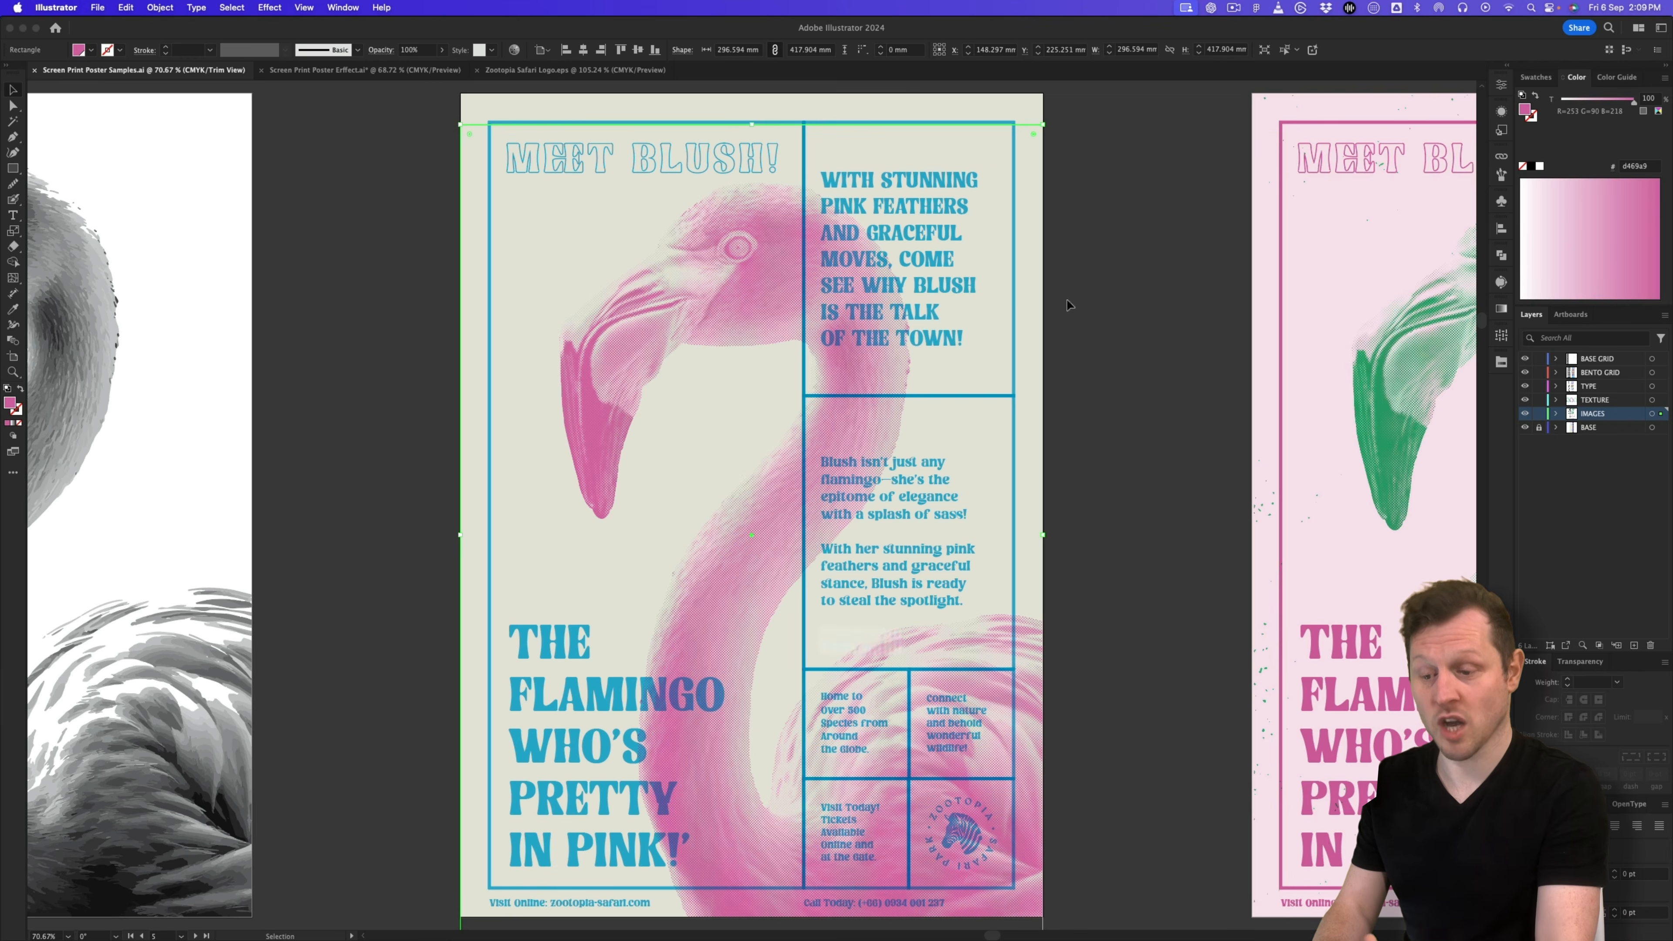
{"action": "key", "text": "z"}
{"action": "left_click_drag", "start_coordinate": [731, 311], "coordinate": [867, 377]}
{"action": "key", "text": "v"}
{"action": "left_click", "coordinate": [1439, 270]}
{"action": "left_click", "coordinate": [1049, 327]}
{"action": "key", "text": "super+0"}
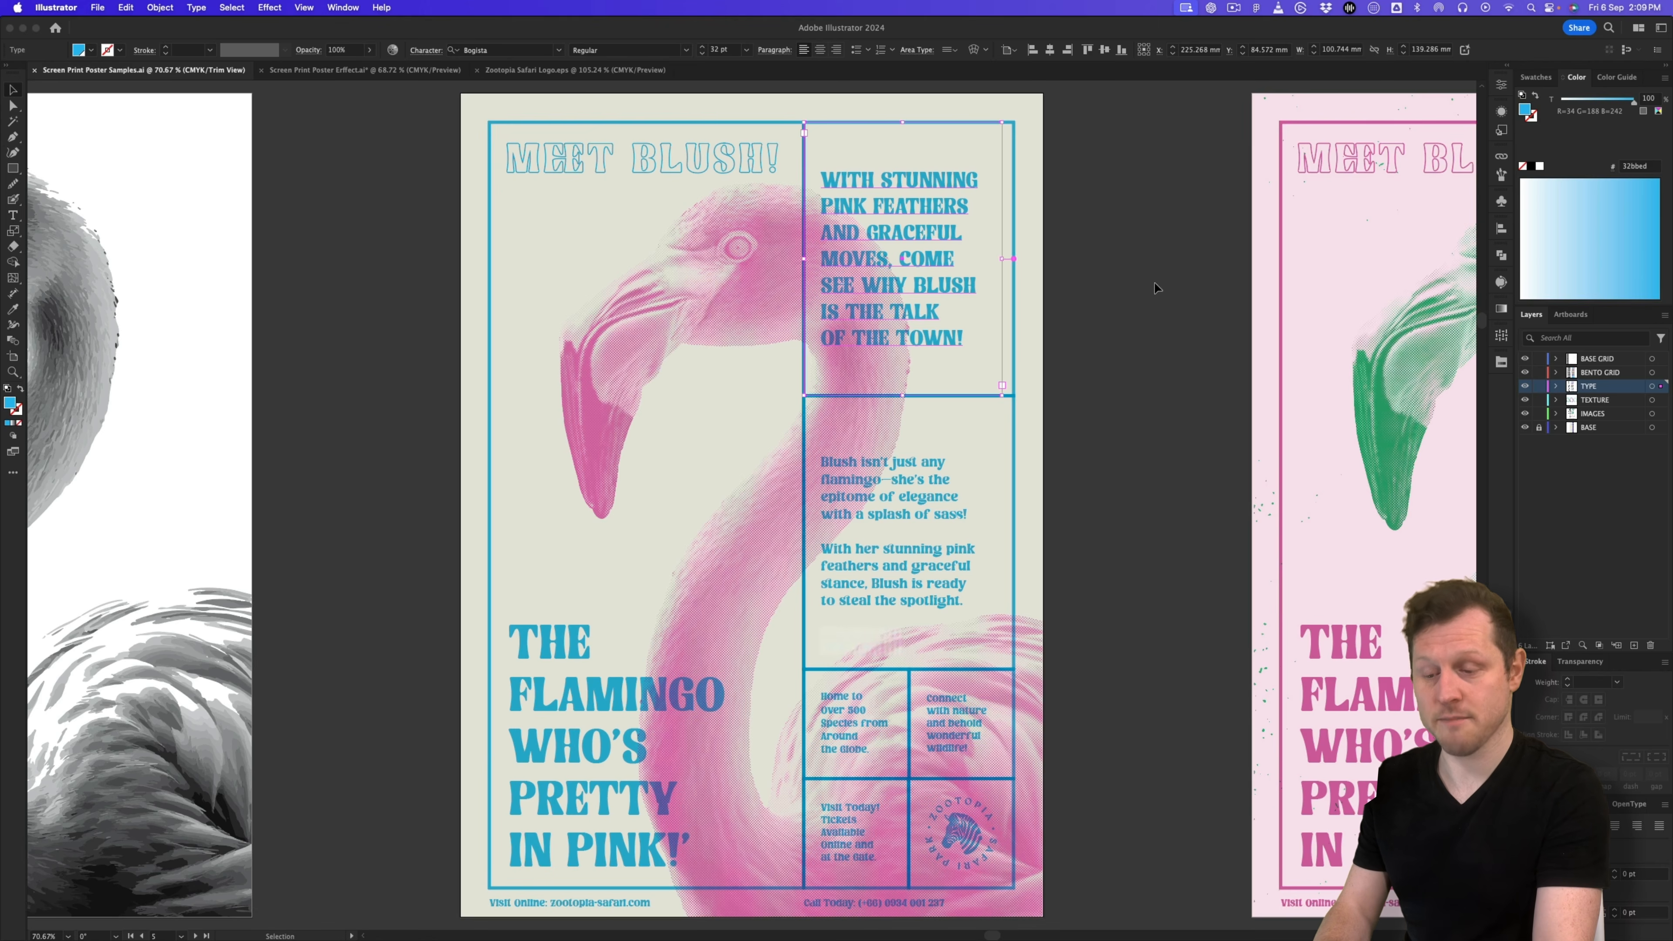
{"action": "key", "text": "super+shift+a"}
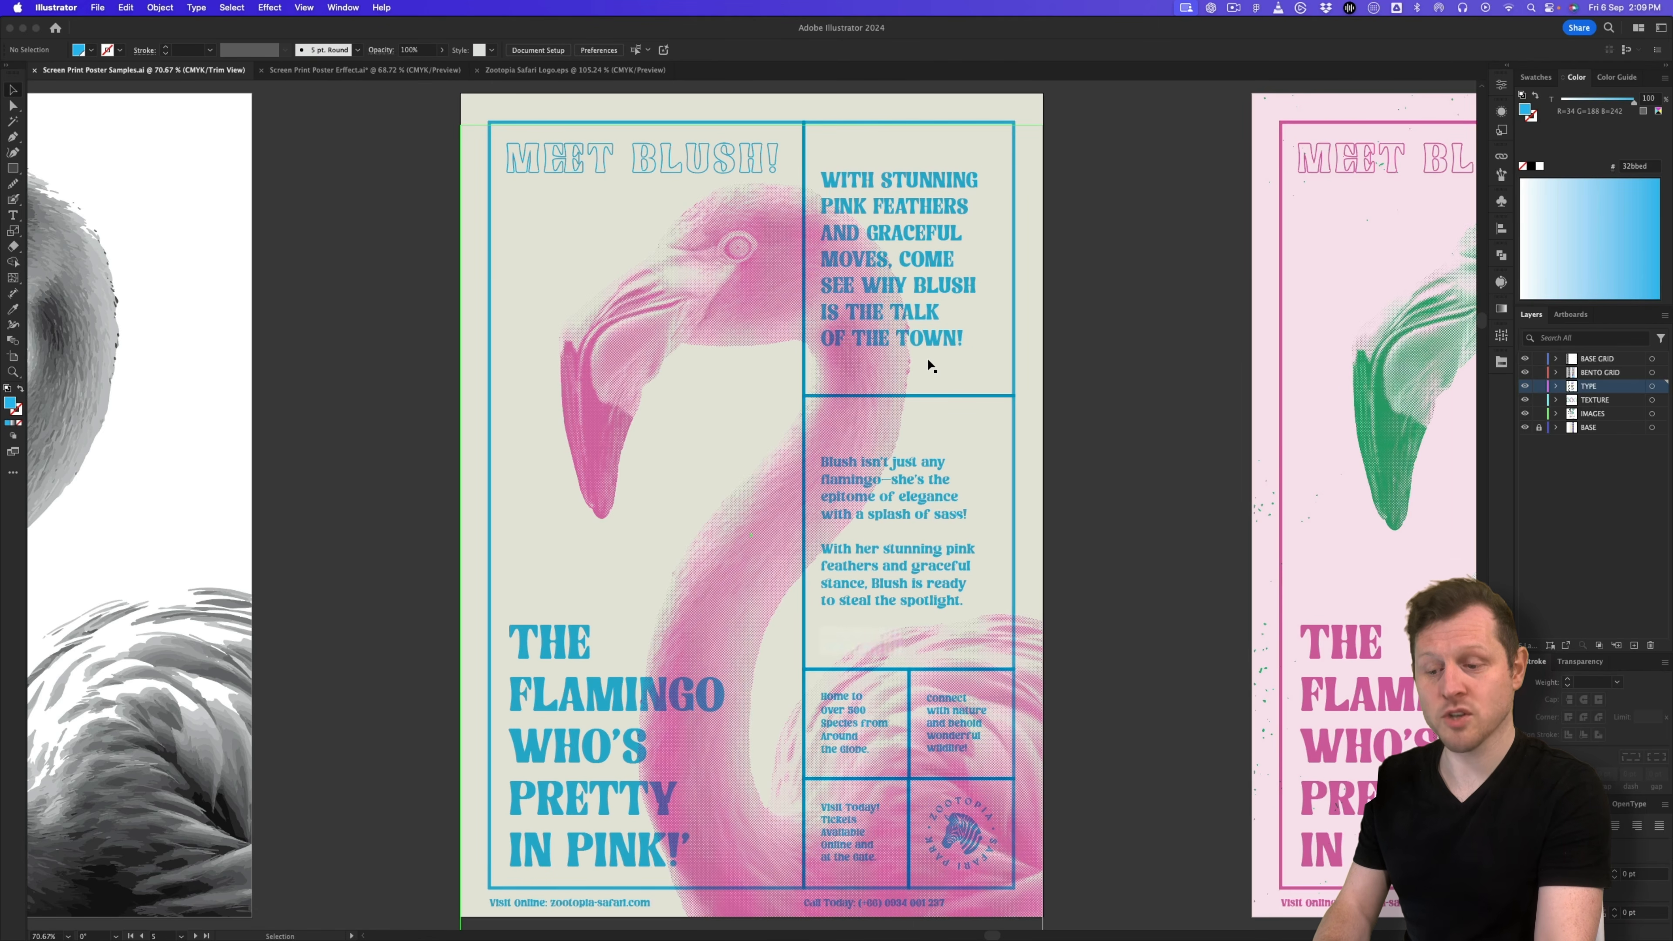
Step: Return to the Screen Print Poster Effect document, switch to Finder and open the ORIGINAL IMAGES folder inside 2 - IMAGES
{"action": "left_click", "coordinate": [358, 70]}
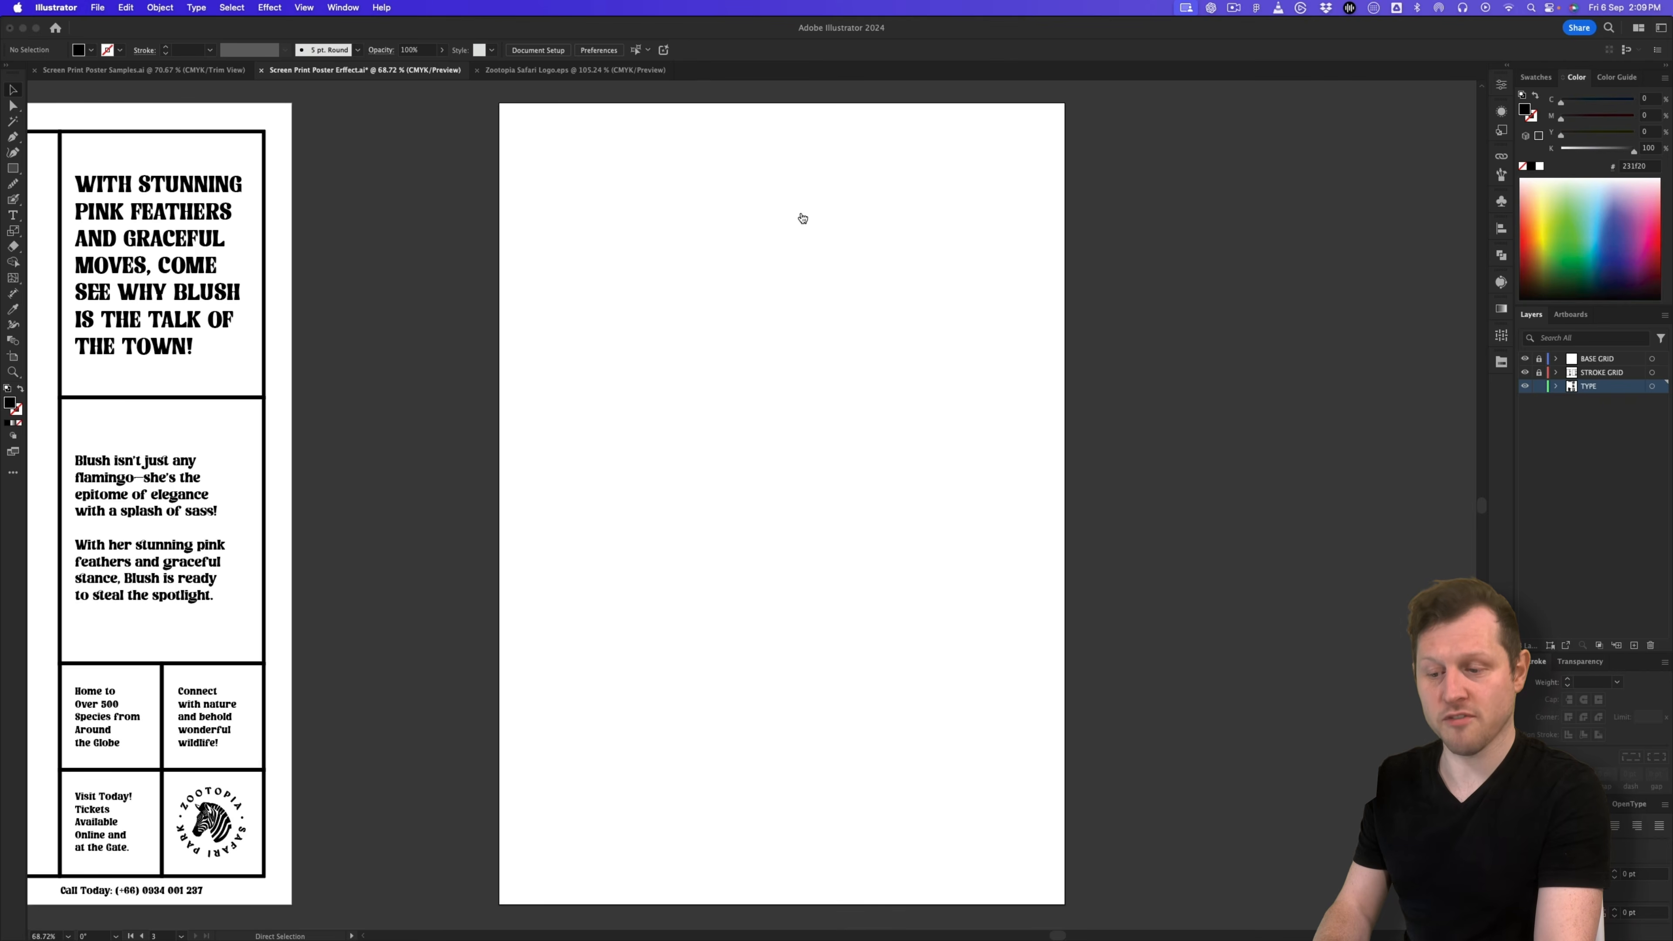
{"action": "key", "text": "super+Tab"}
{"action": "left_click", "coordinate": [650, 448]}
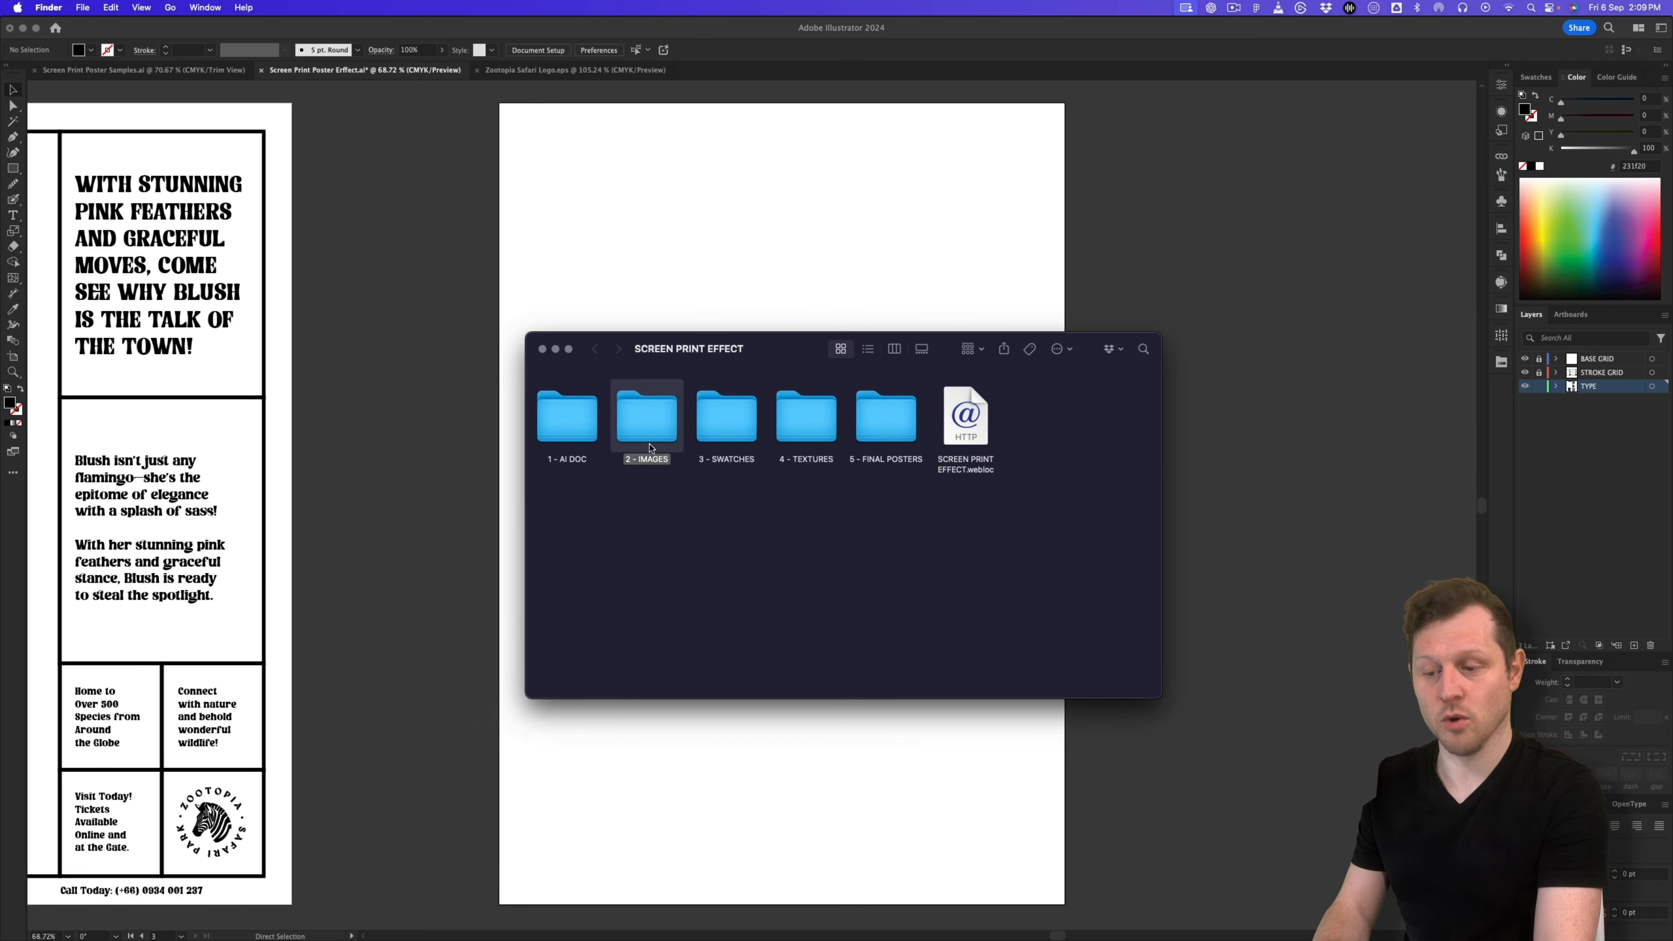
{"action": "double_click", "coordinate": [654, 424]}
{"action": "left_click", "coordinate": [660, 434]}
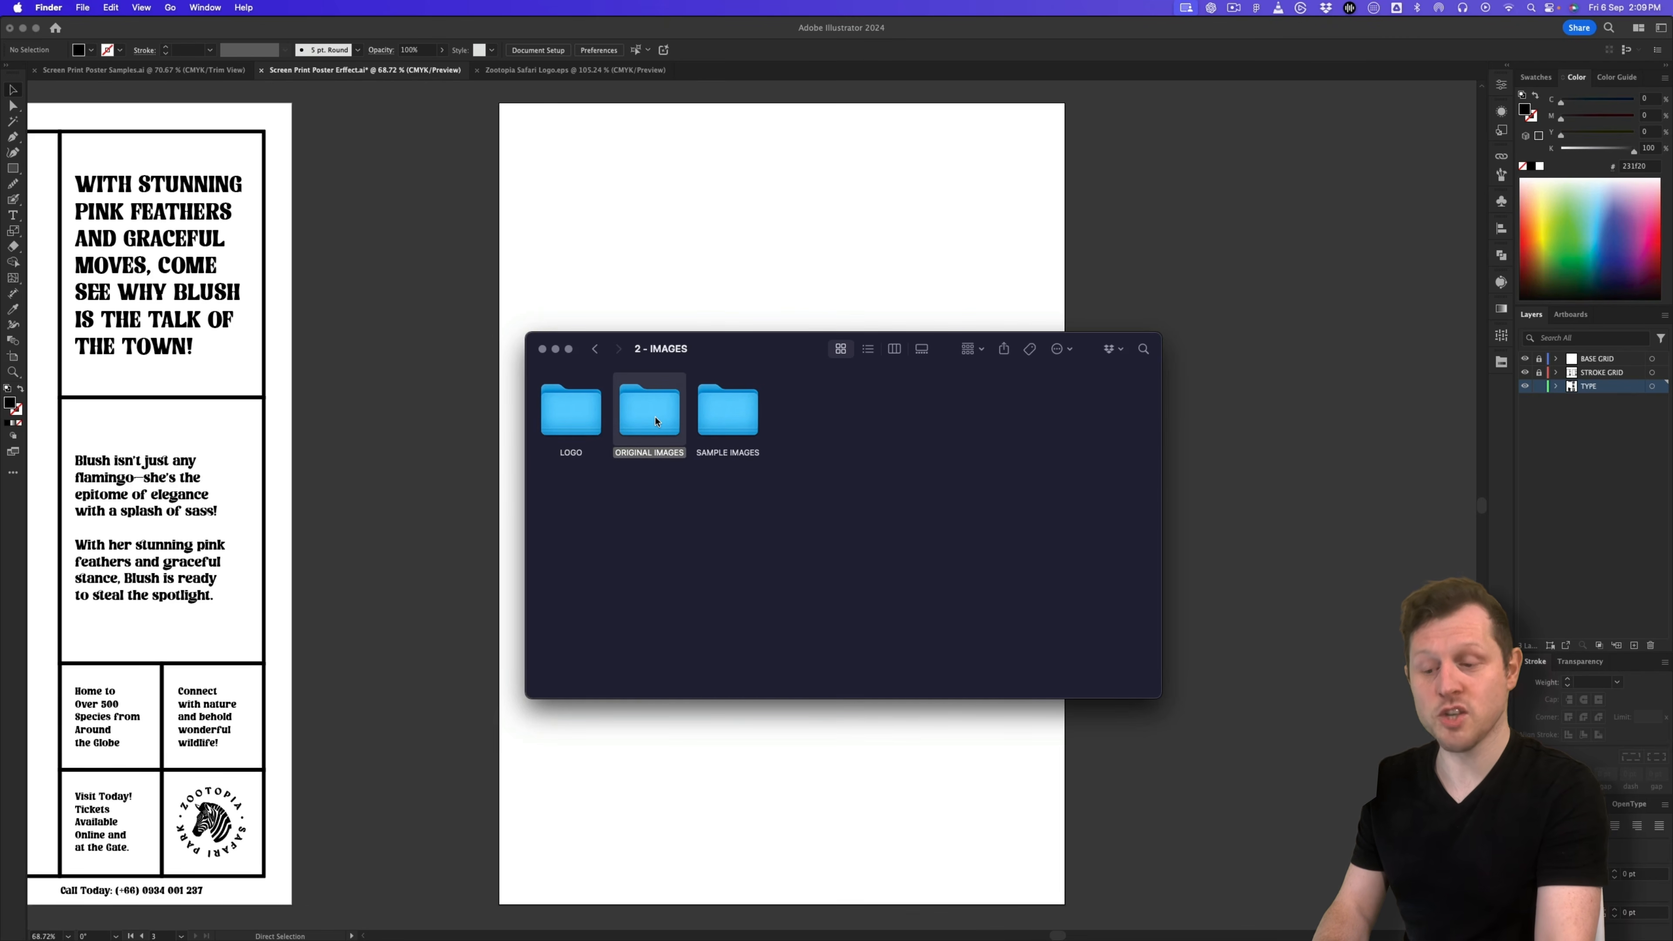
{"action": "double_click", "coordinate": [657, 422]}
Step: Preview all the original colour animal photos together as a grid, and close the preview
{"action": "left_click_drag", "start_coordinate": [1004, 539], "coordinate": [612, 472]}
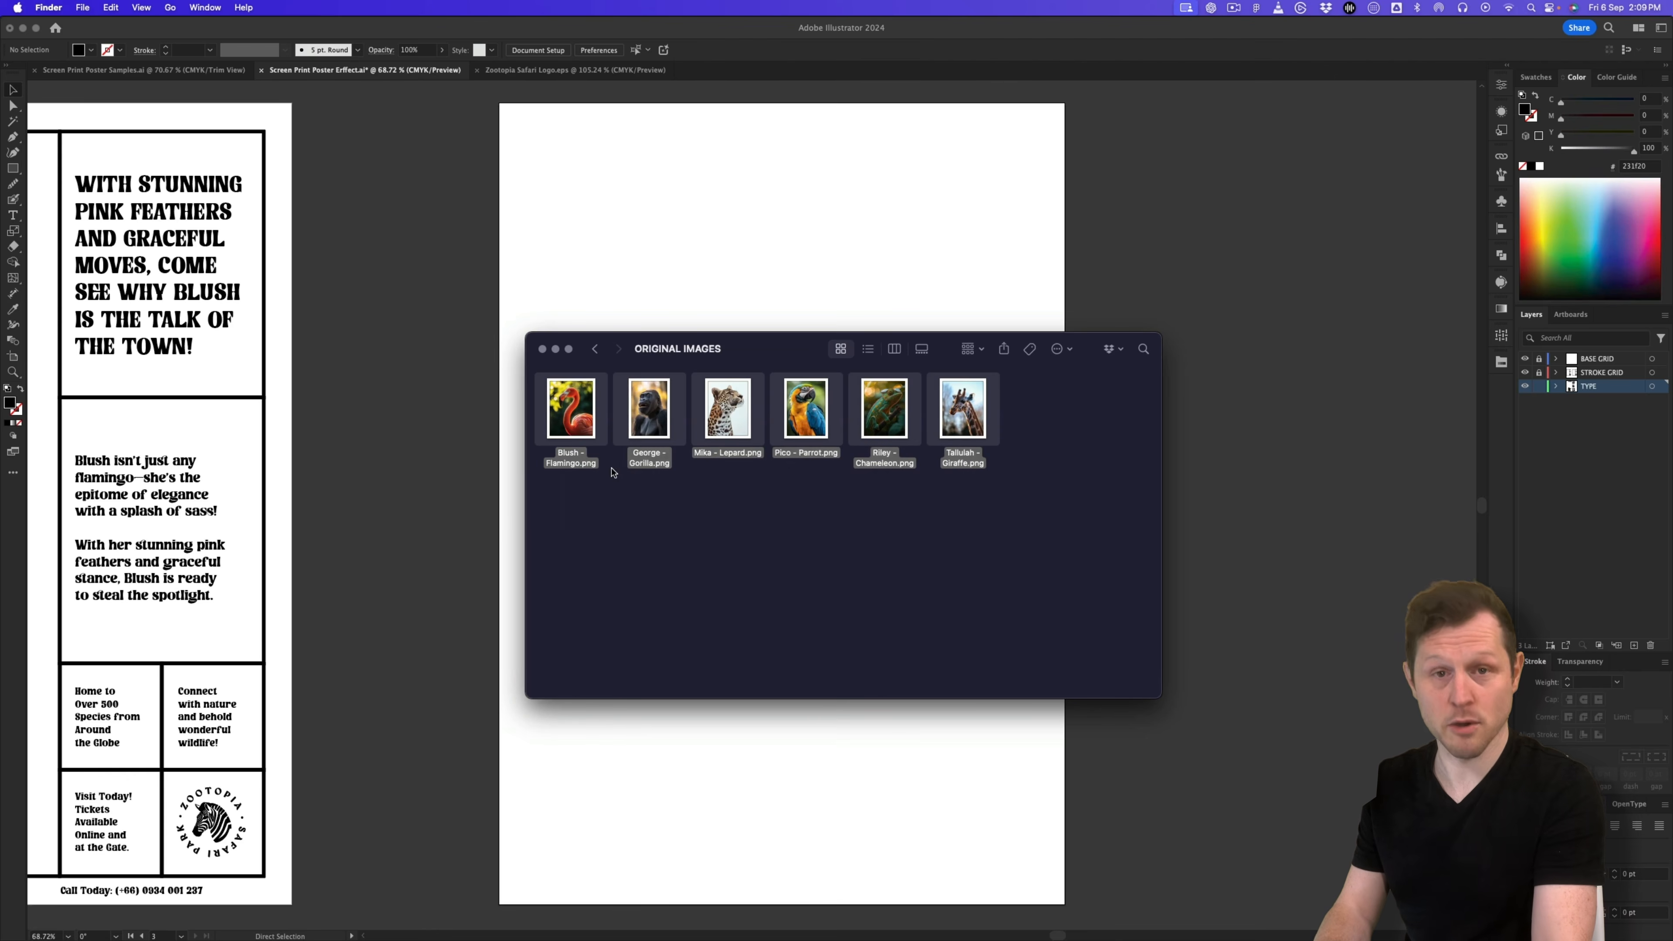
{"action": "key", "text": "space"}
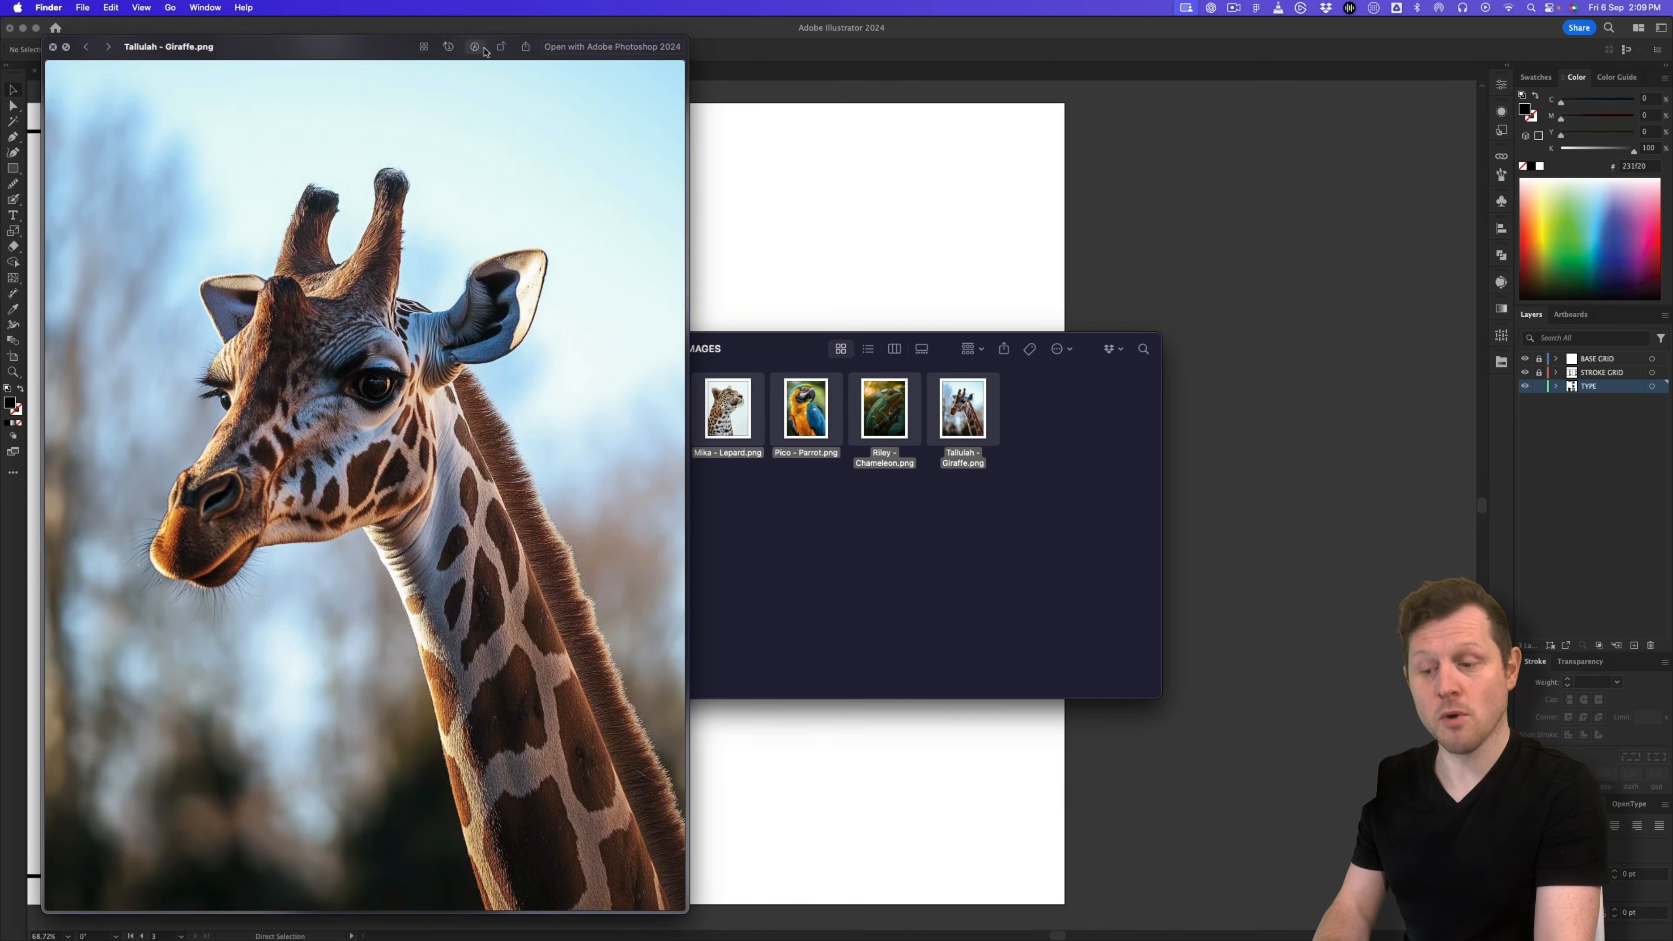
{"action": "left_click", "coordinate": [424, 47]}
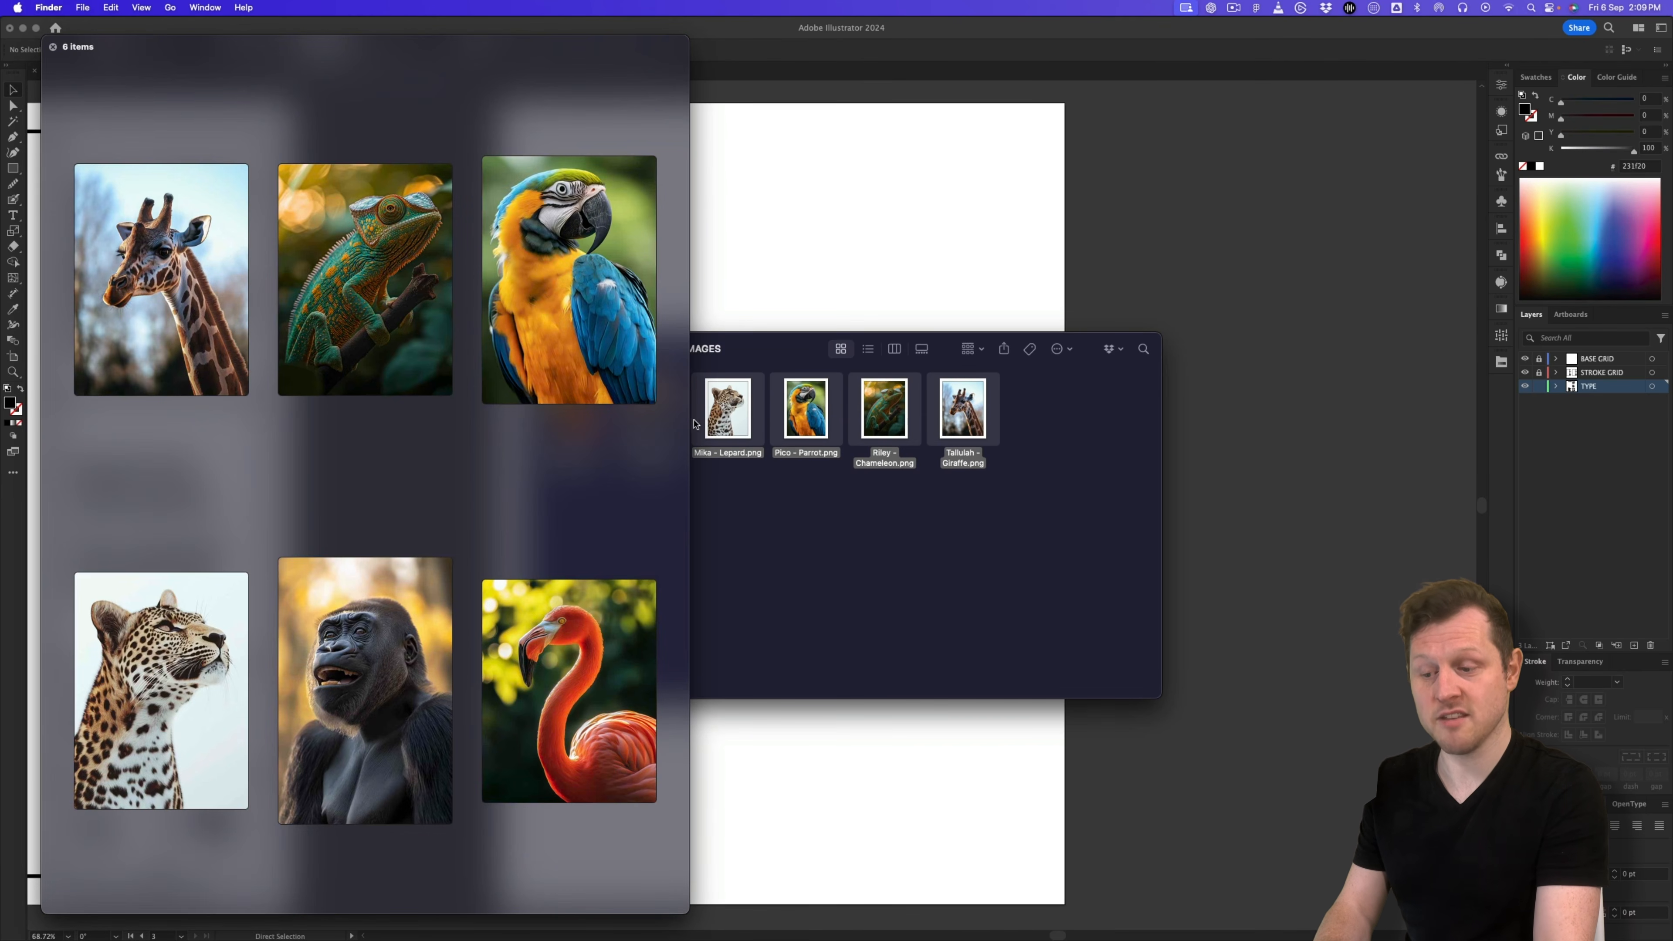
{"action": "left_click_drag", "start_coordinate": [687, 427], "coordinate": [1140, 437]}
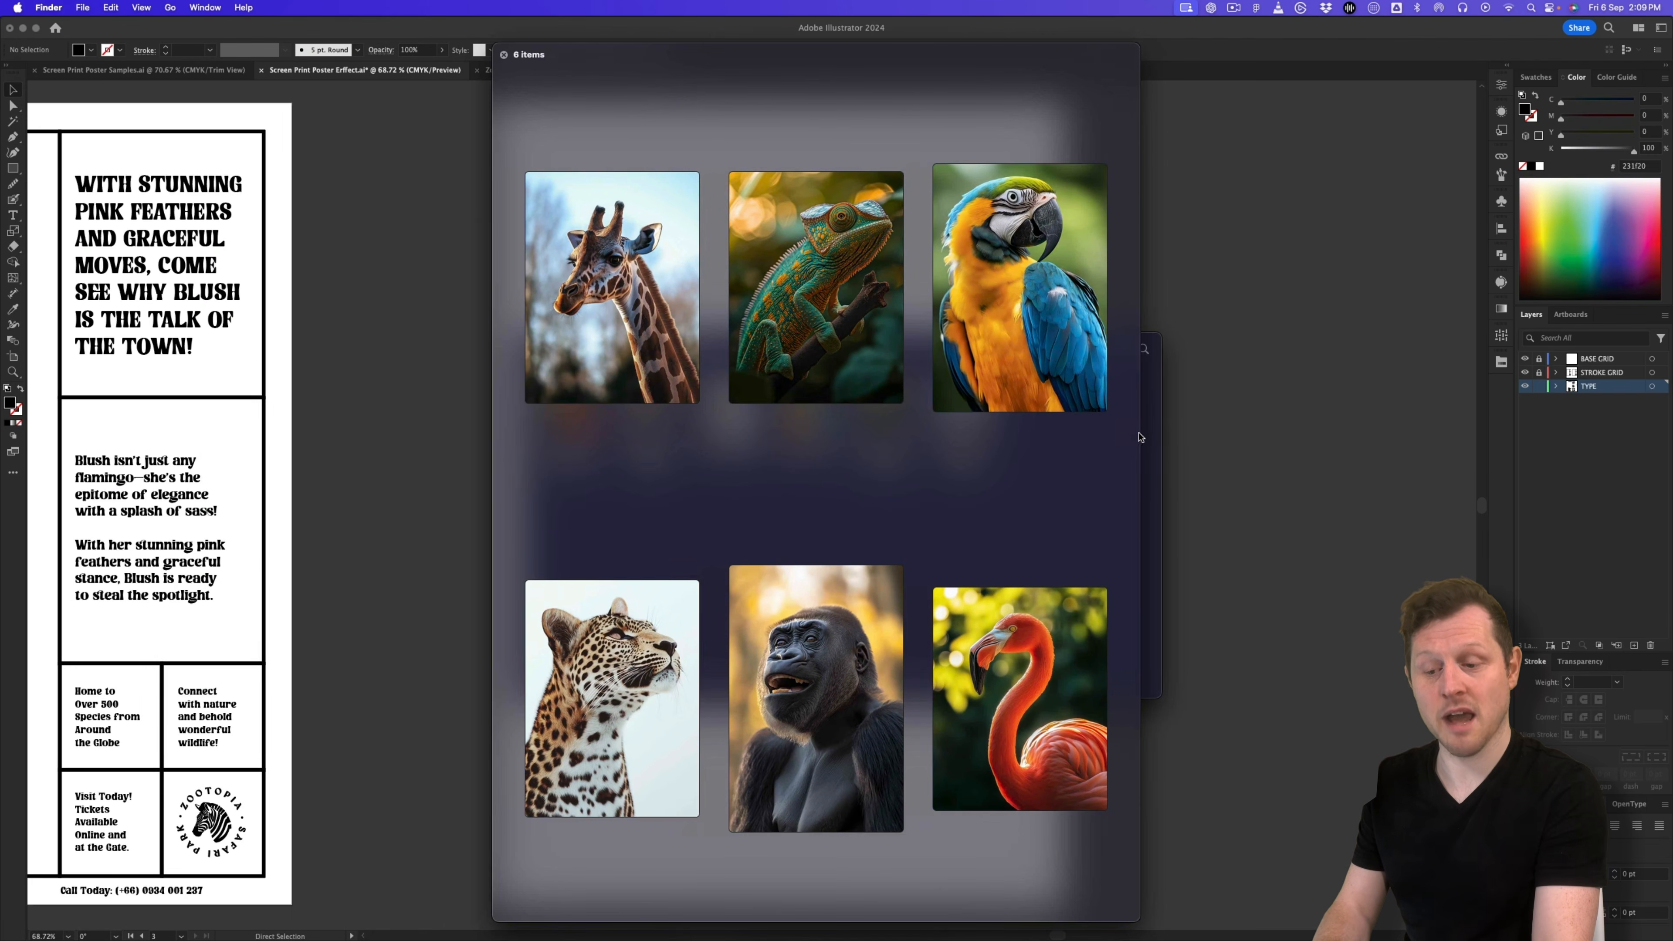
{"action": "left_click", "coordinate": [504, 55]}
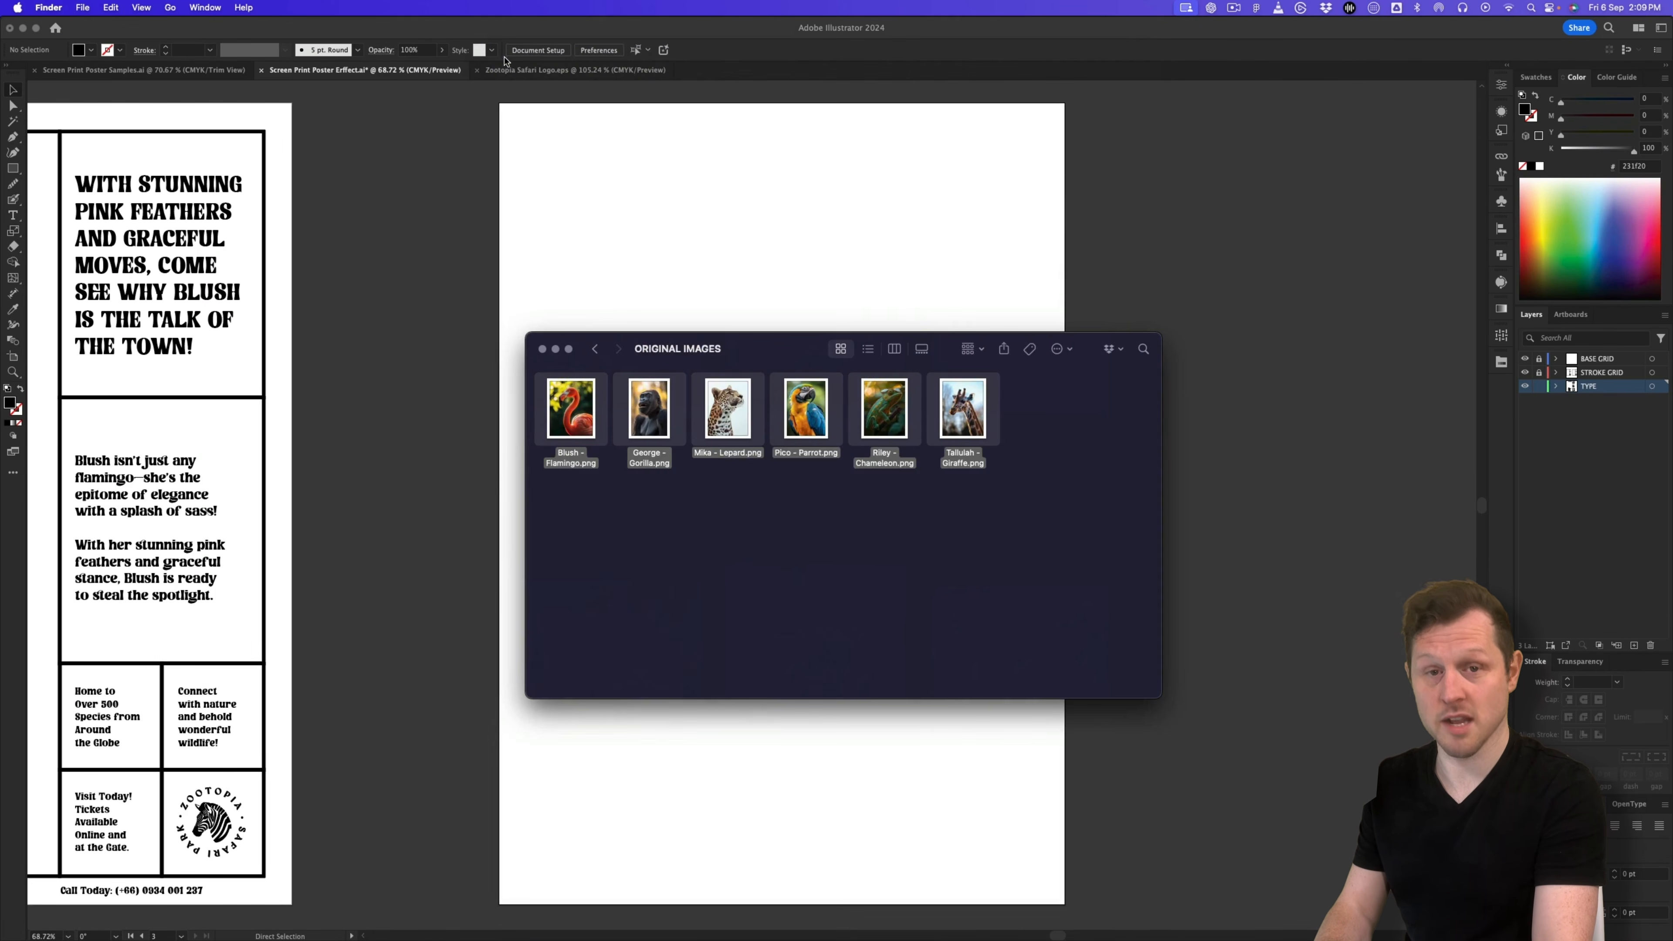
Step: Open the SAMPLE IMAGES folder and preview all its black-and-white animal images together in an enlarged grid
{"action": "left_click", "coordinate": [594, 349]}
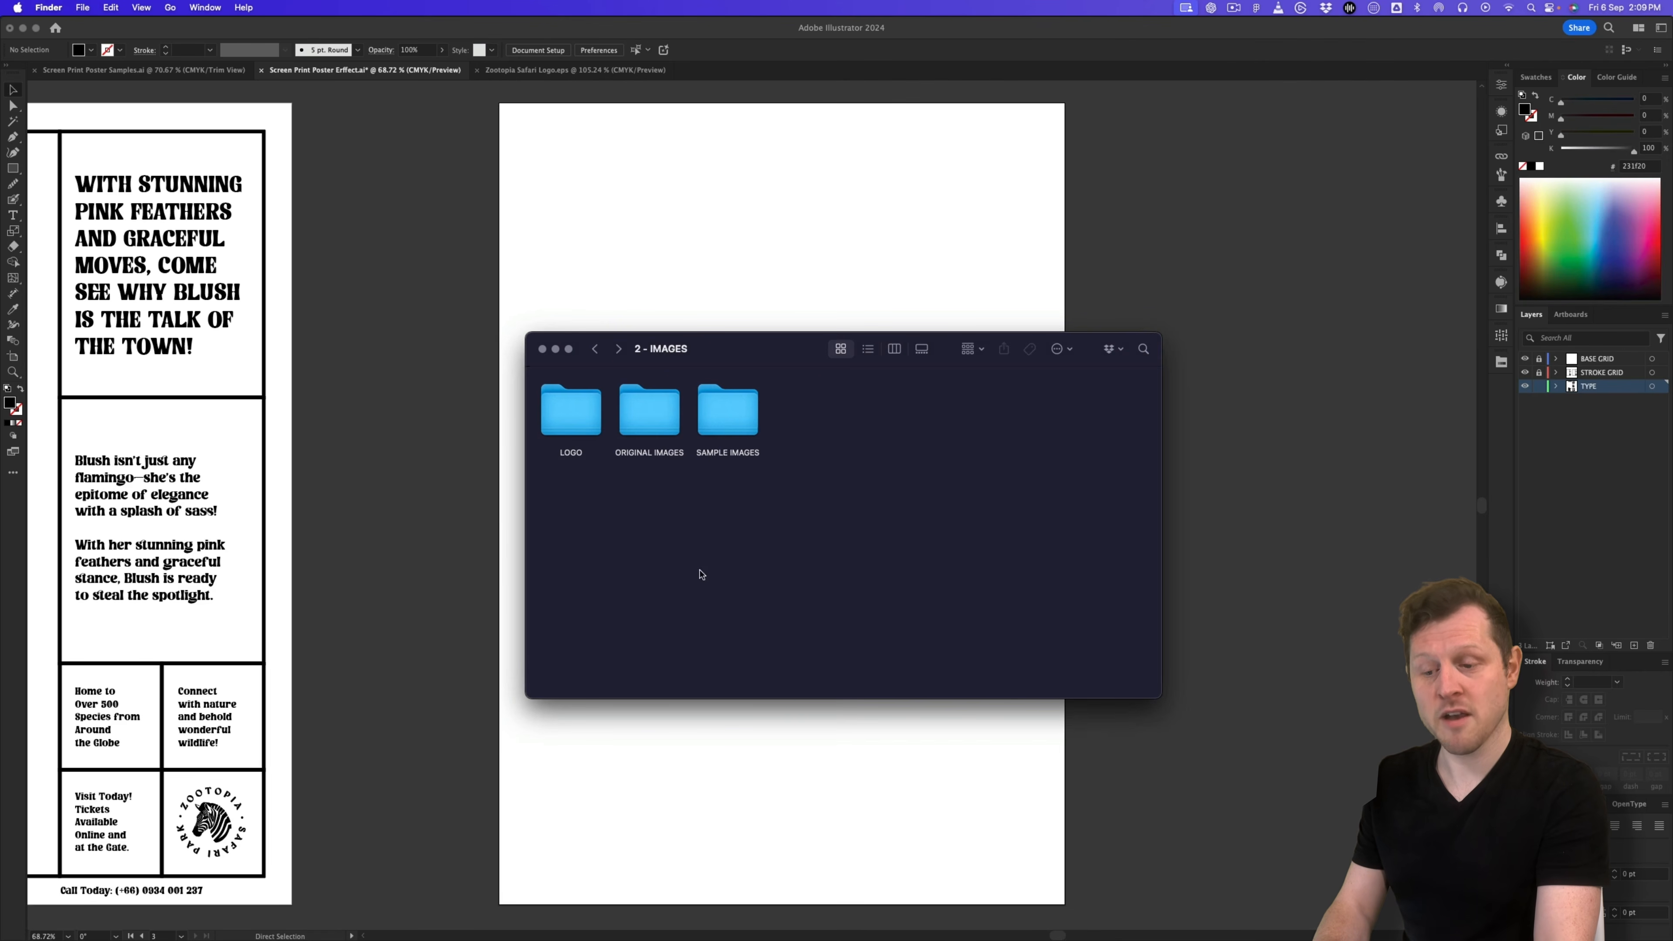
{"action": "left_click", "coordinate": [724, 427]}
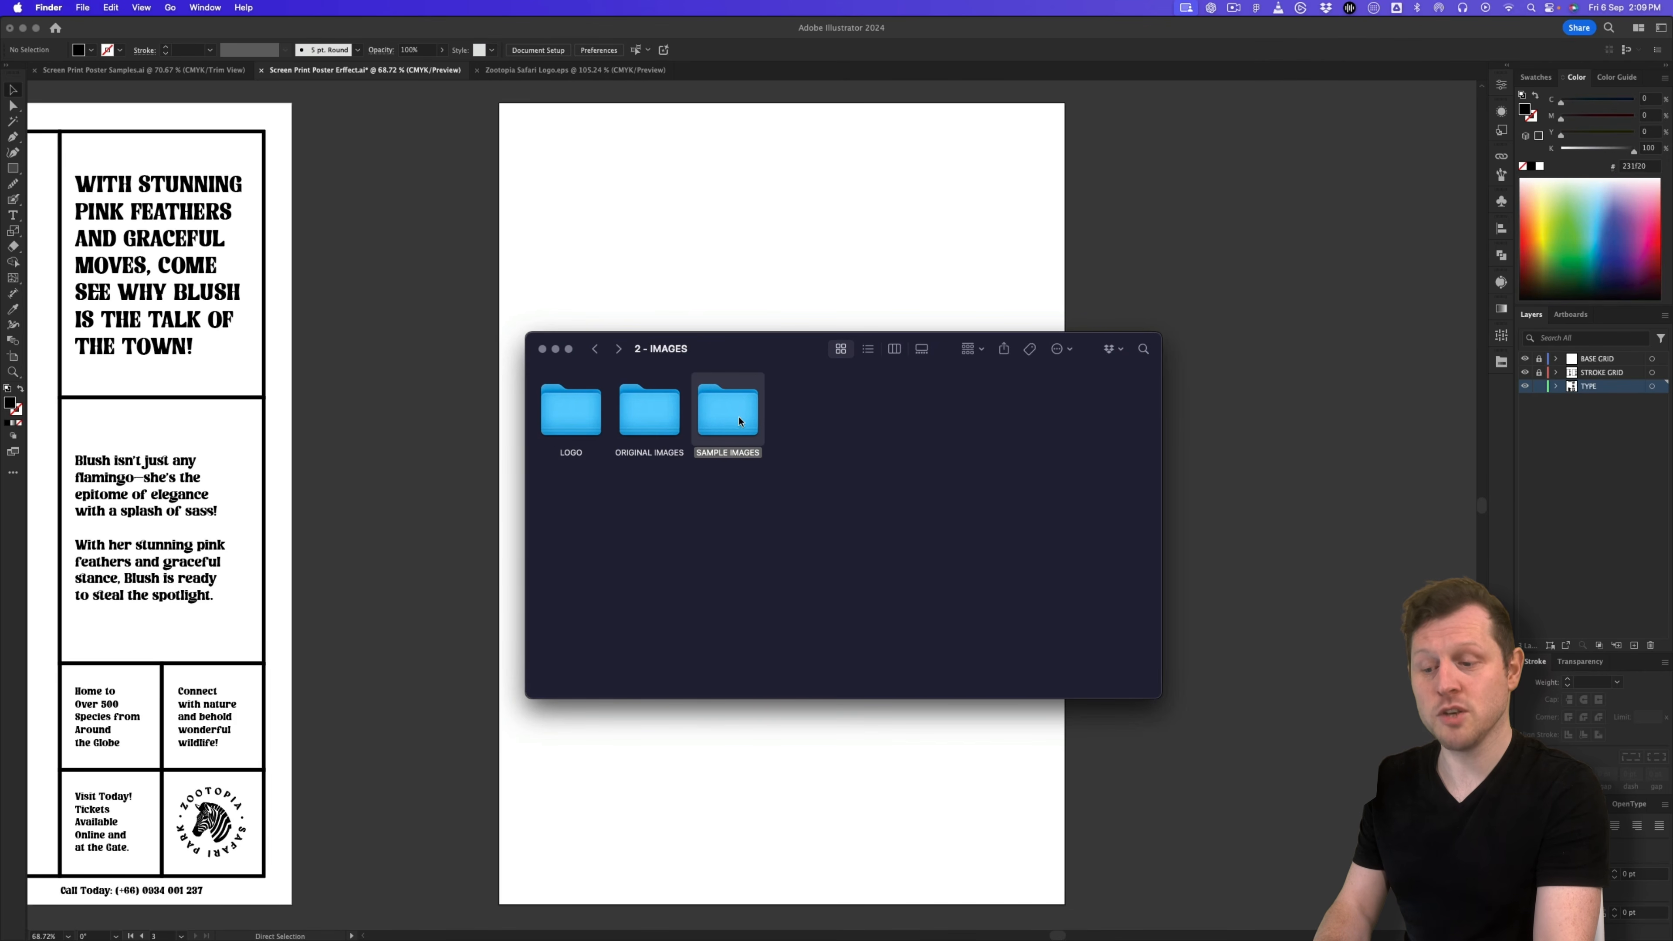
{"action": "double_click", "coordinate": [736, 413]}
{"action": "left_click_drag", "start_coordinate": [1006, 537], "coordinate": [534, 373]}
{"action": "key", "text": "space"}
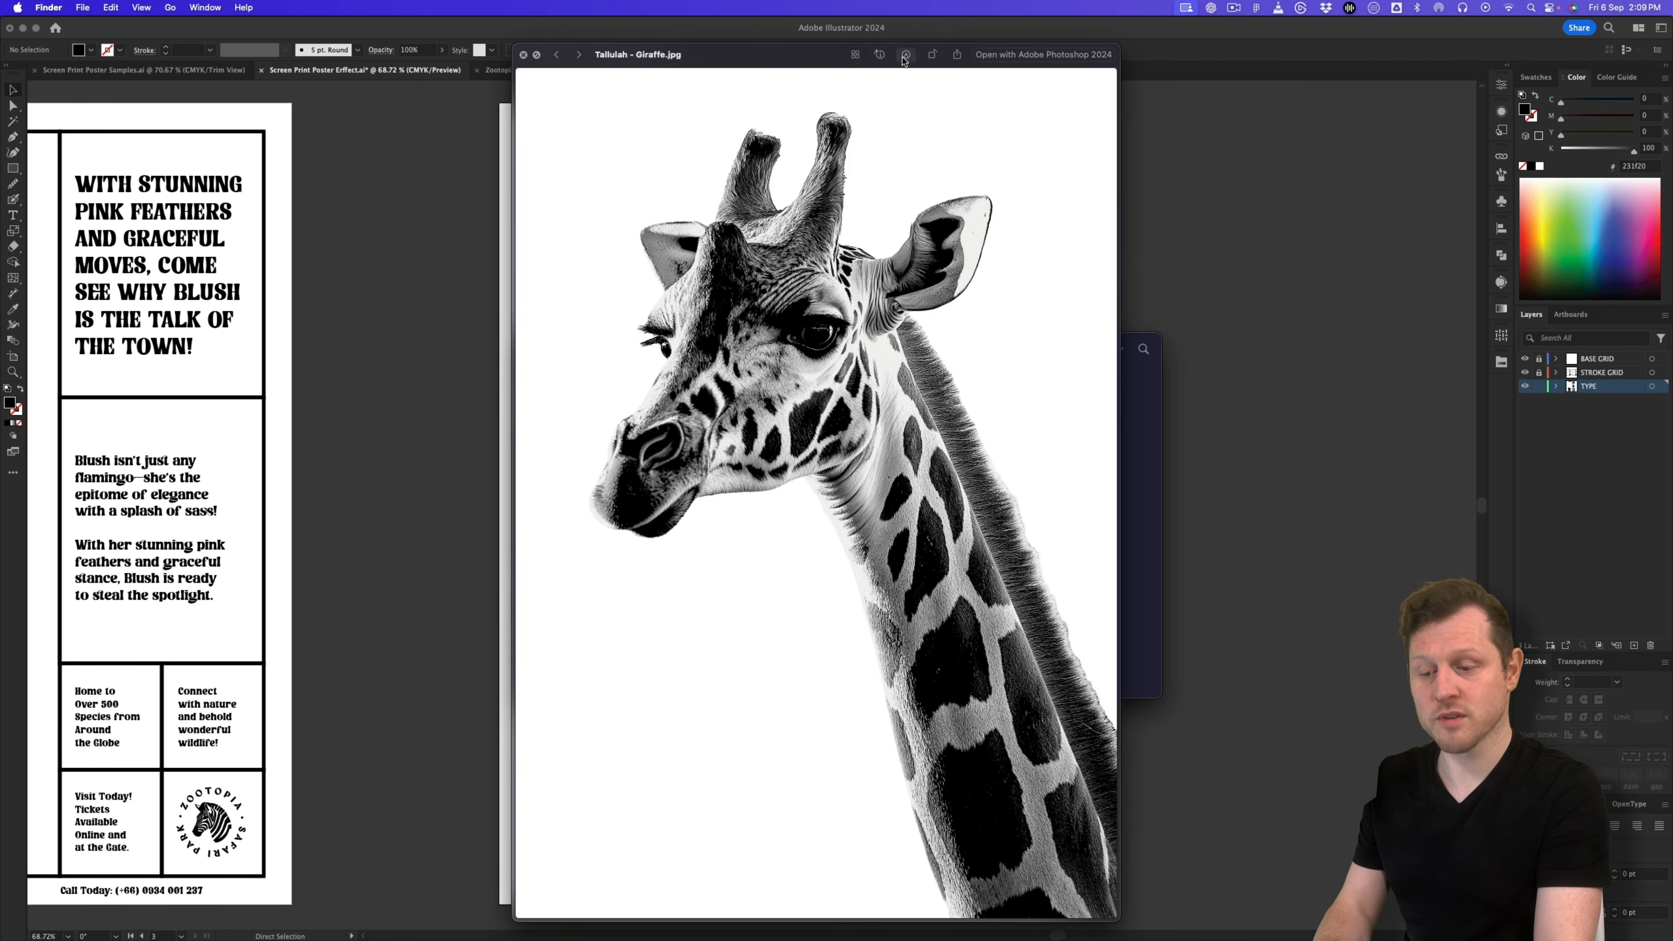
{"action": "left_click", "coordinate": [860, 55]}
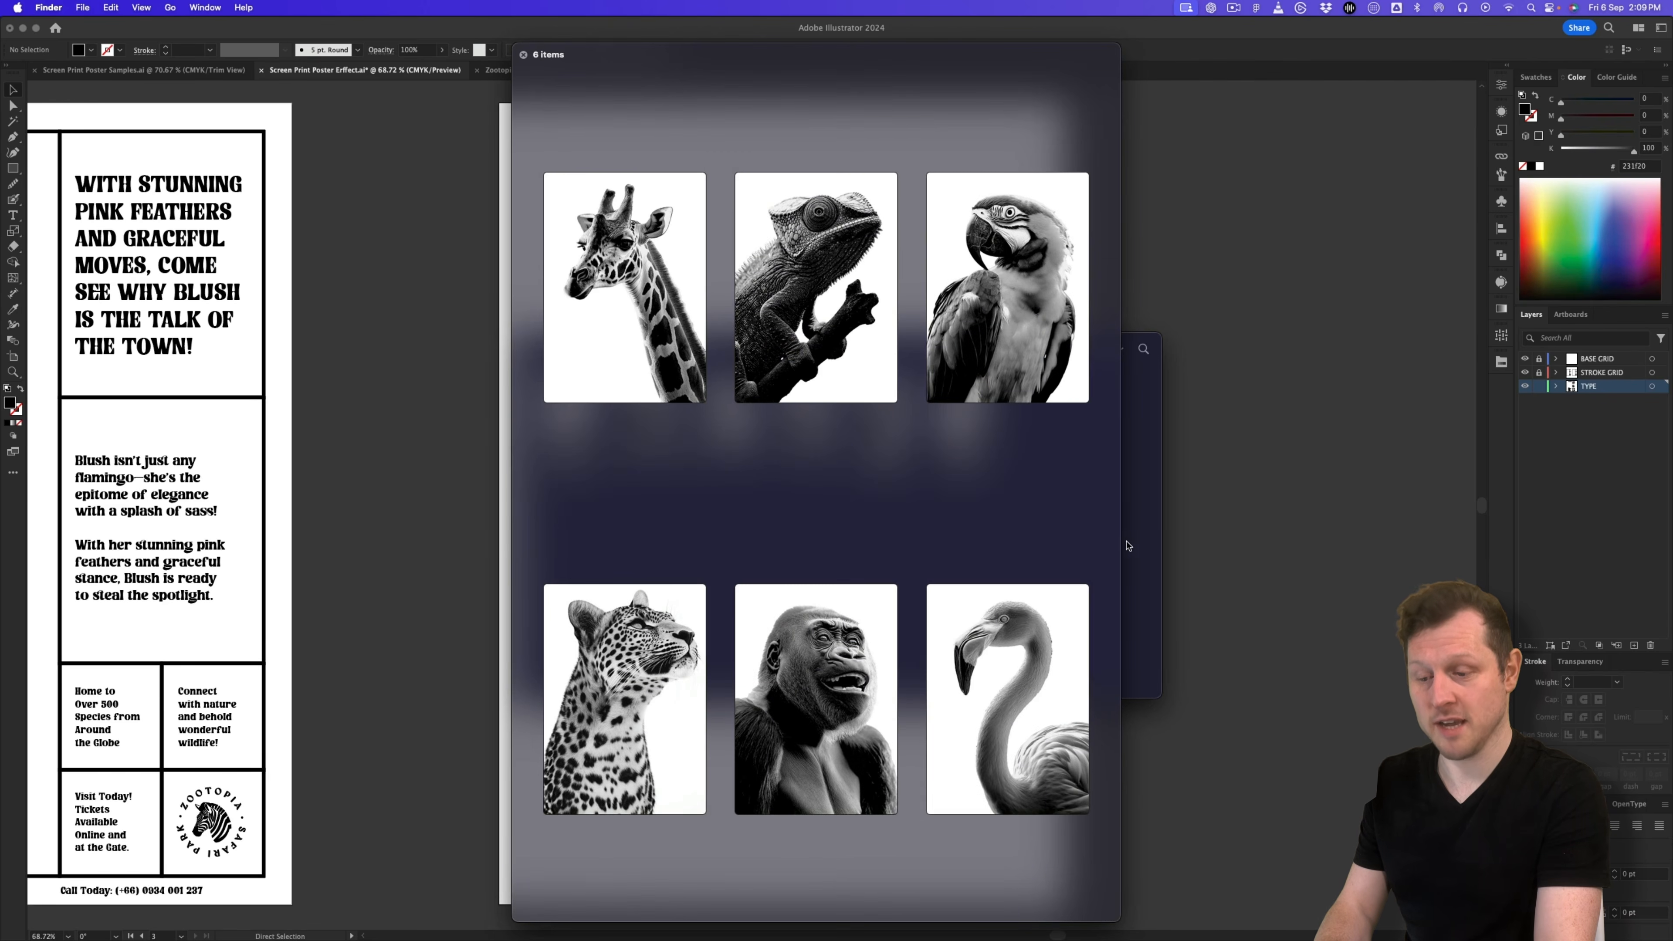
{"action": "left_click_drag", "start_coordinate": [1122, 547], "coordinate": [1444, 534]}
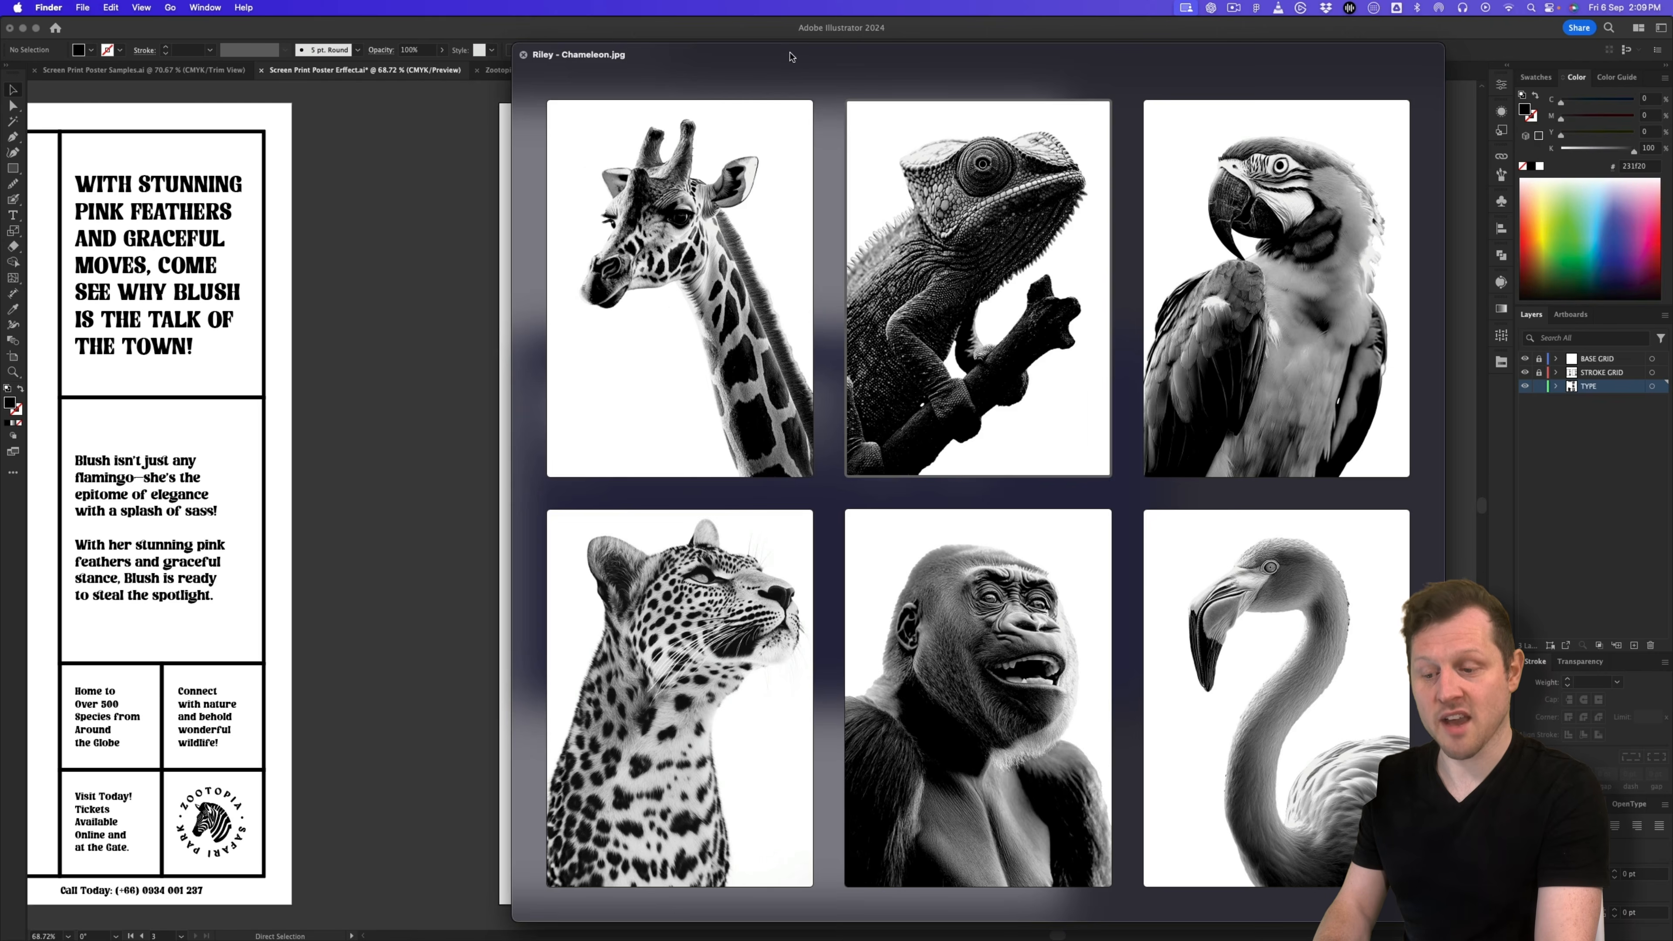
{"action": "left_click_drag", "start_coordinate": [791, 57], "coordinate": [572, 52]}
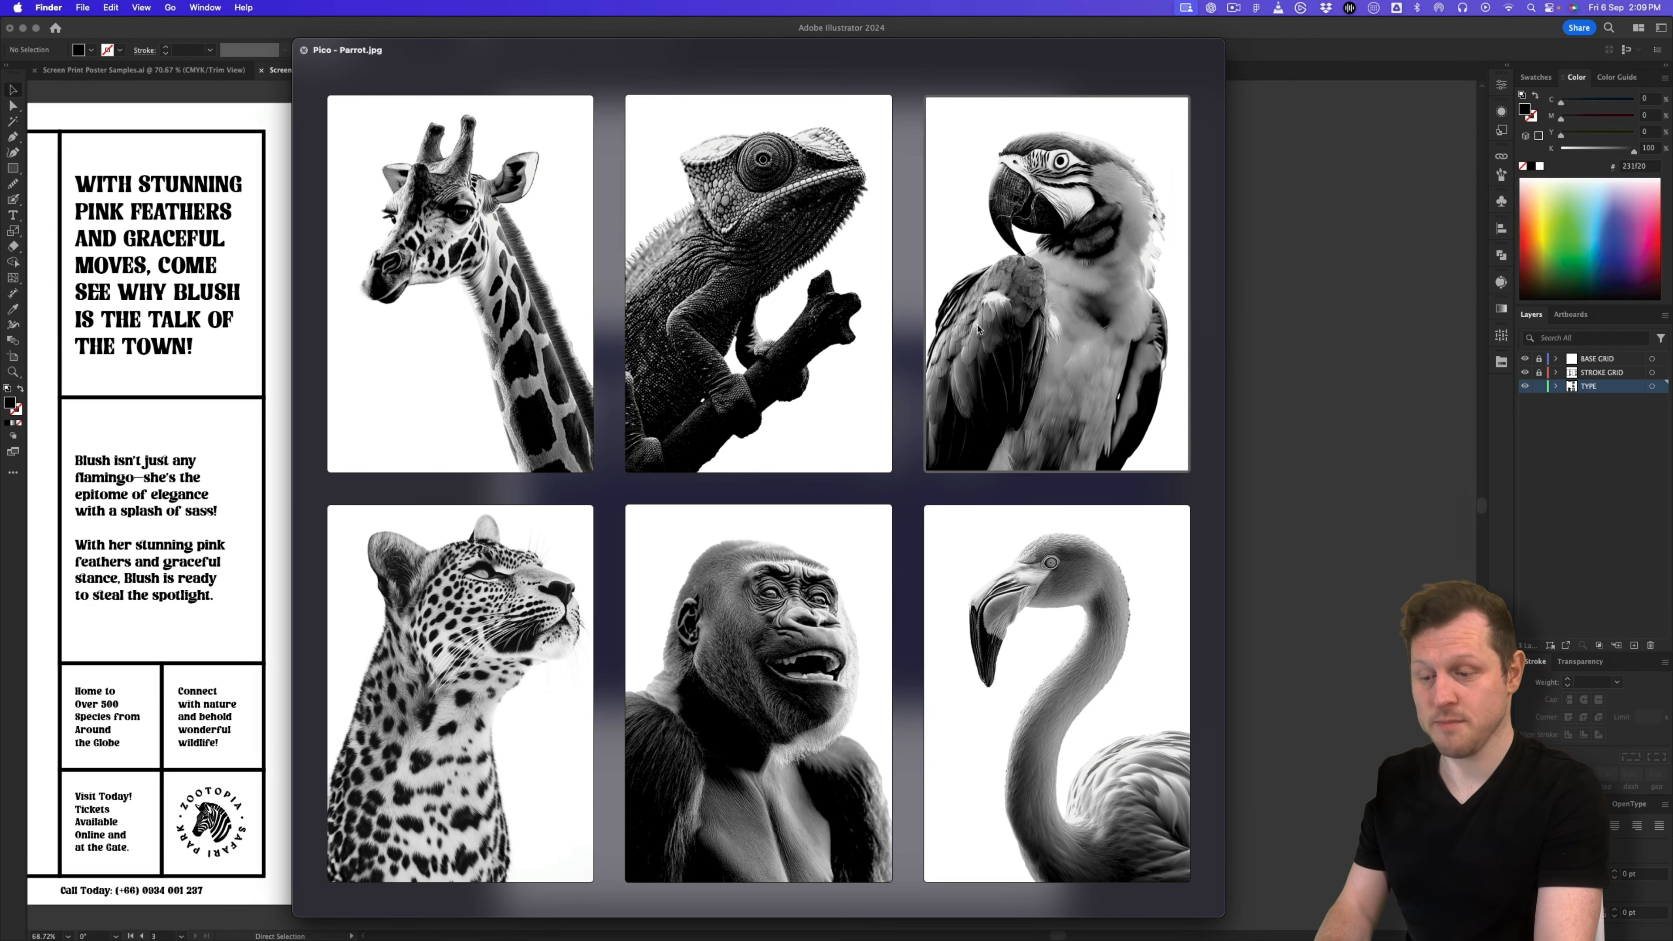
{"action": "key", "text": "space"}
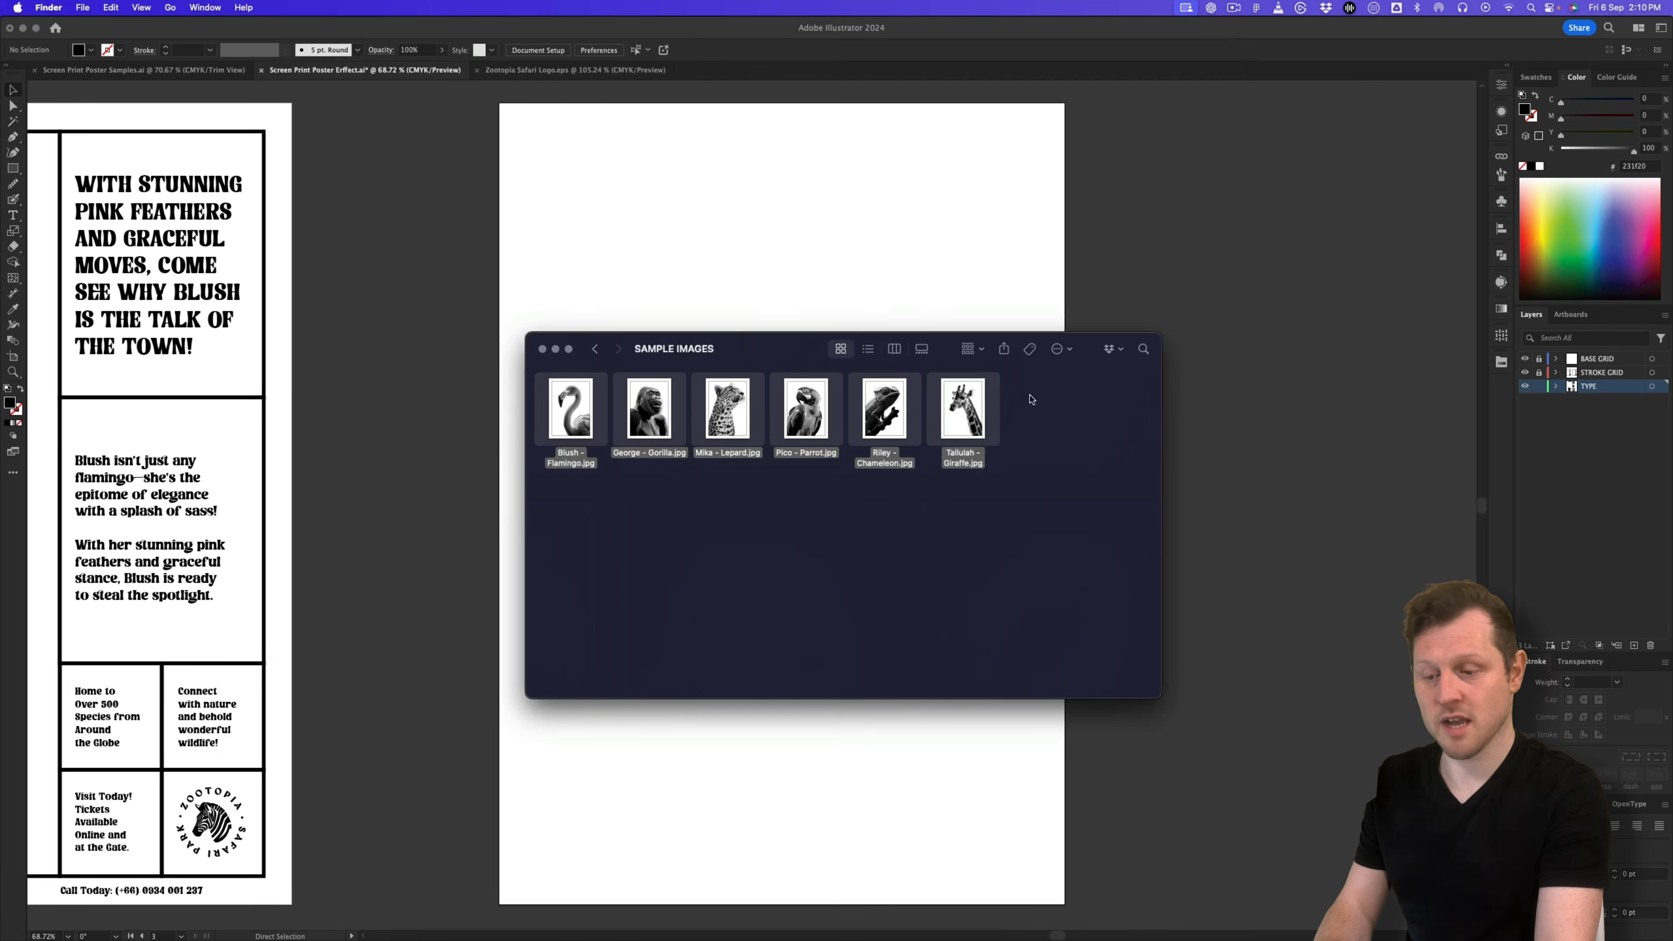
Step: Return to the Illustrator document and create a new layer named IMAGES
{"action": "left_click", "coordinate": [909, 293]}
{"action": "left_click", "coordinate": [1605, 438]}
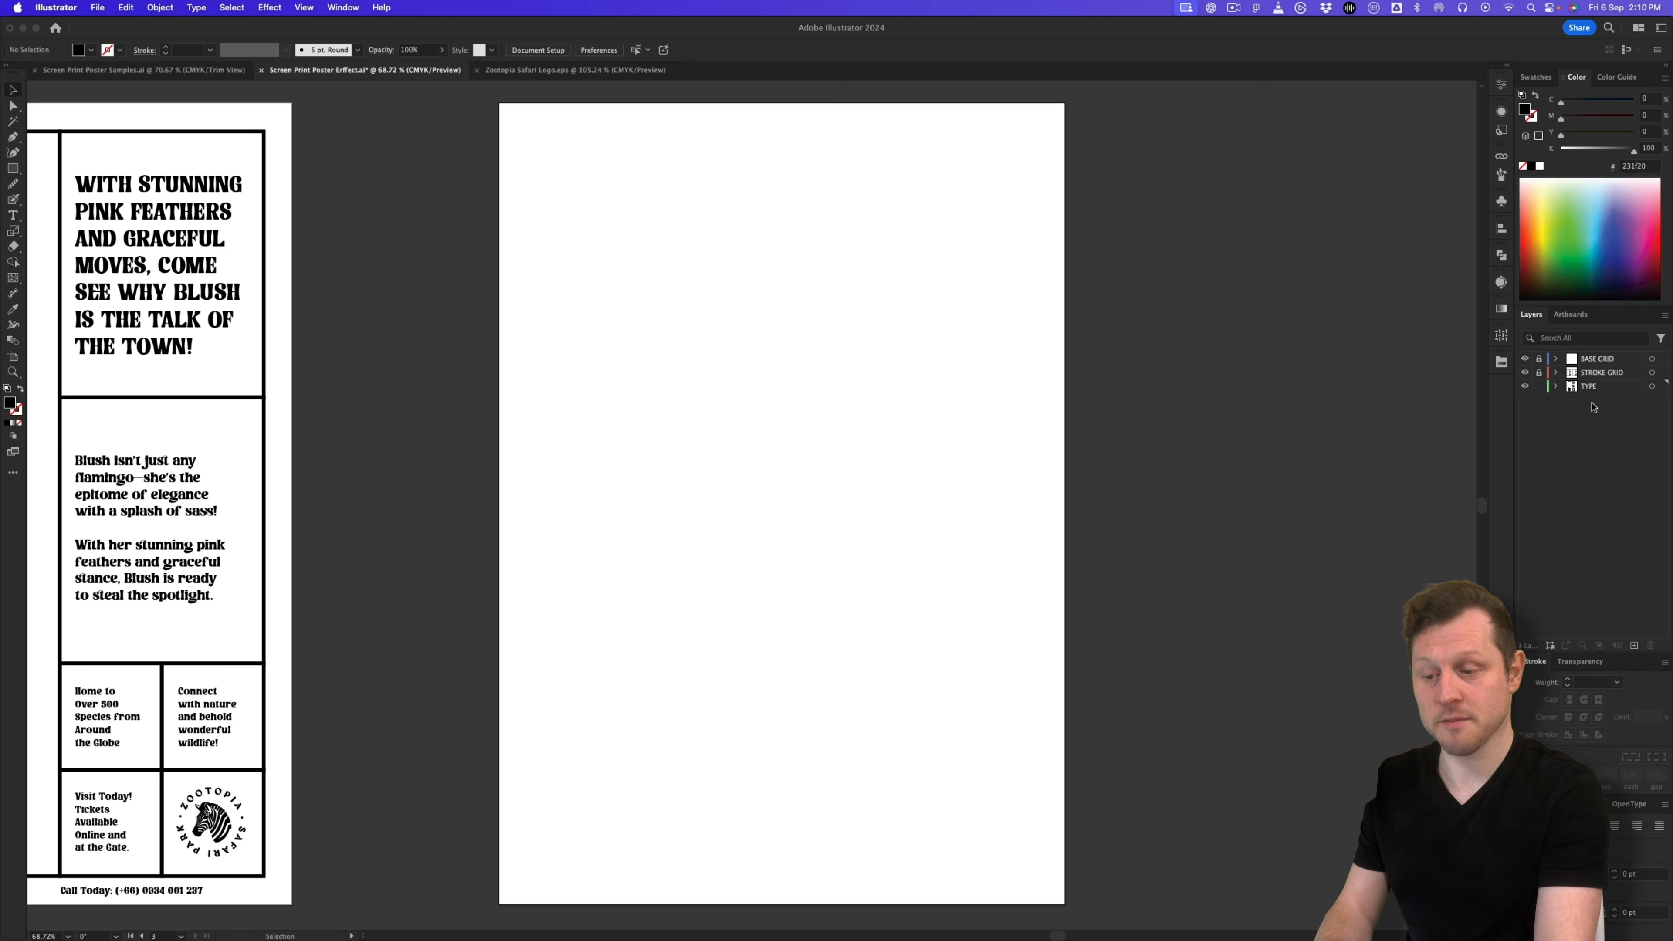
{"action": "left_click", "coordinate": [1635, 646]}
{"action": "double_click", "coordinate": [1586, 387]}
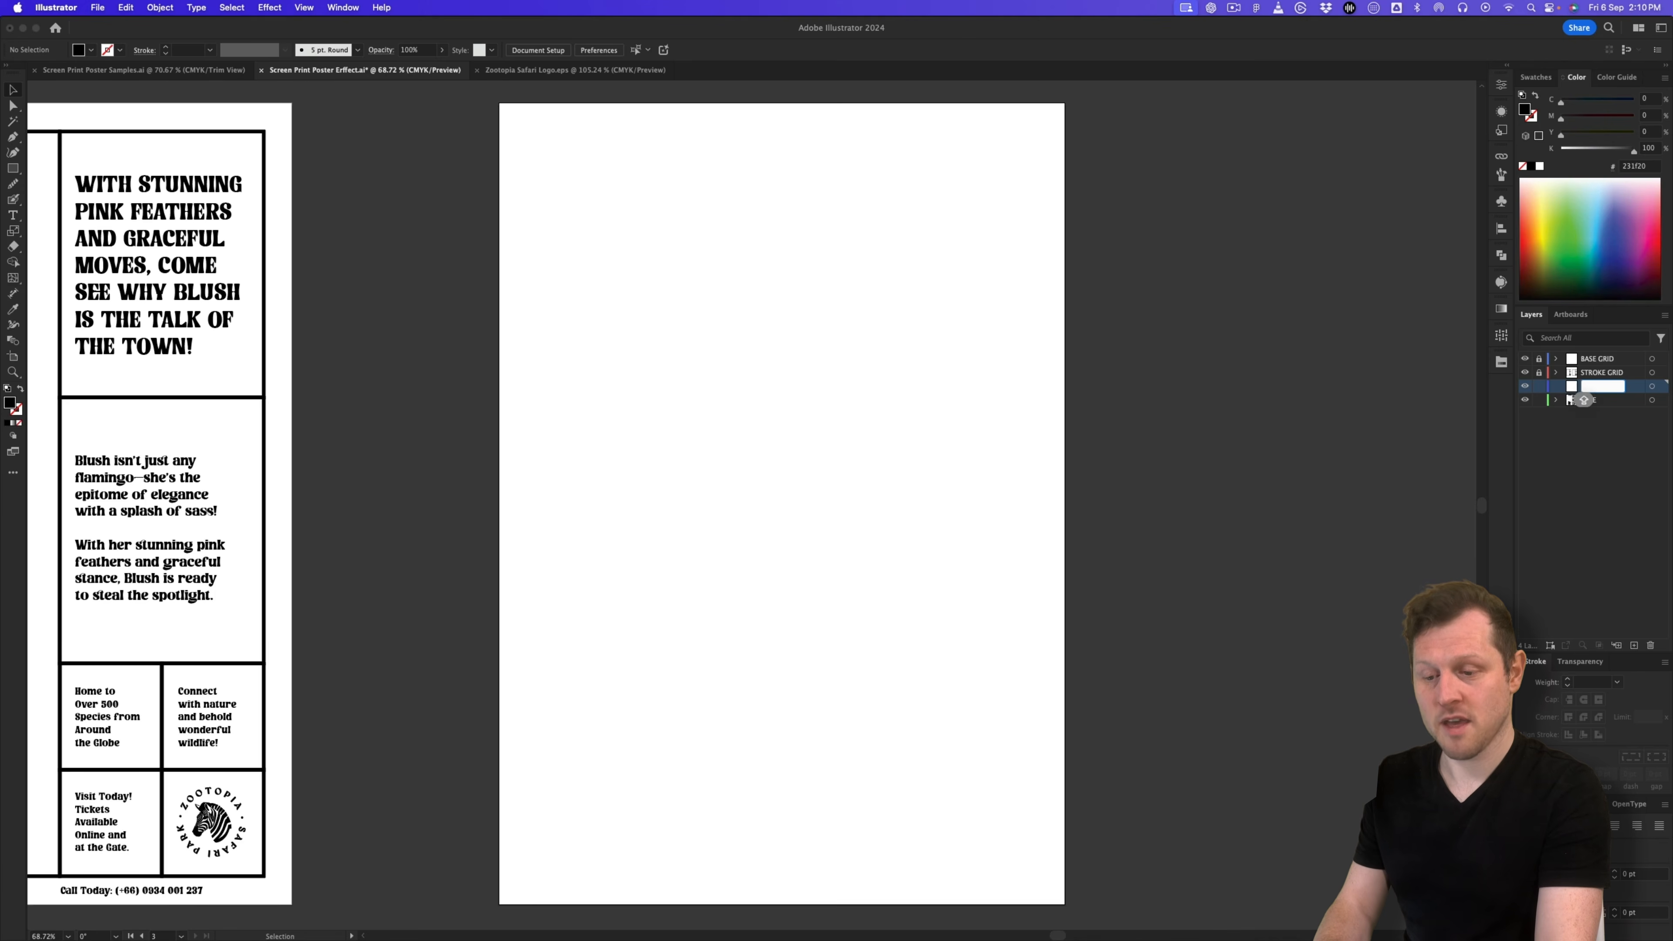
{"action": "key", "text": "Return"}
{"action": "left_click_drag", "start_coordinate": [1559, 394], "coordinate": [1559, 406]}
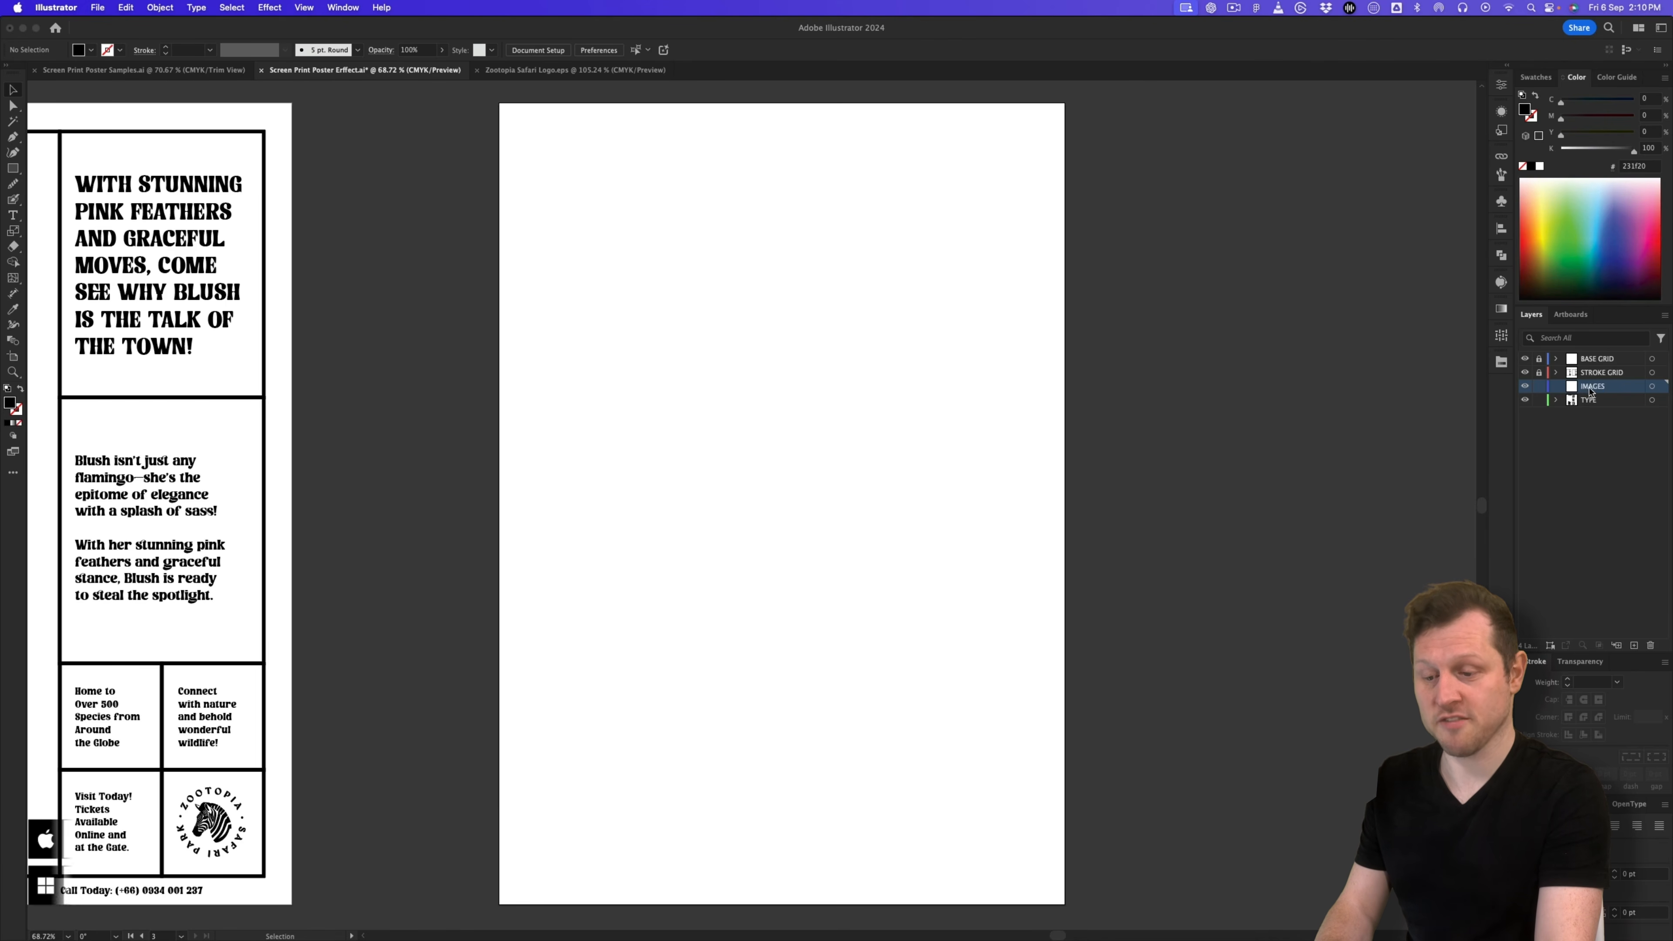
Step: Place Blush - Flamingo.jpg from the SAMPLE IMAGES folder inside 2 - IMAGES, scaled to fill the blank artboard
{"action": "key", "text": "shift+super+p"}
{"action": "double_click", "coordinate": [593, 290]}
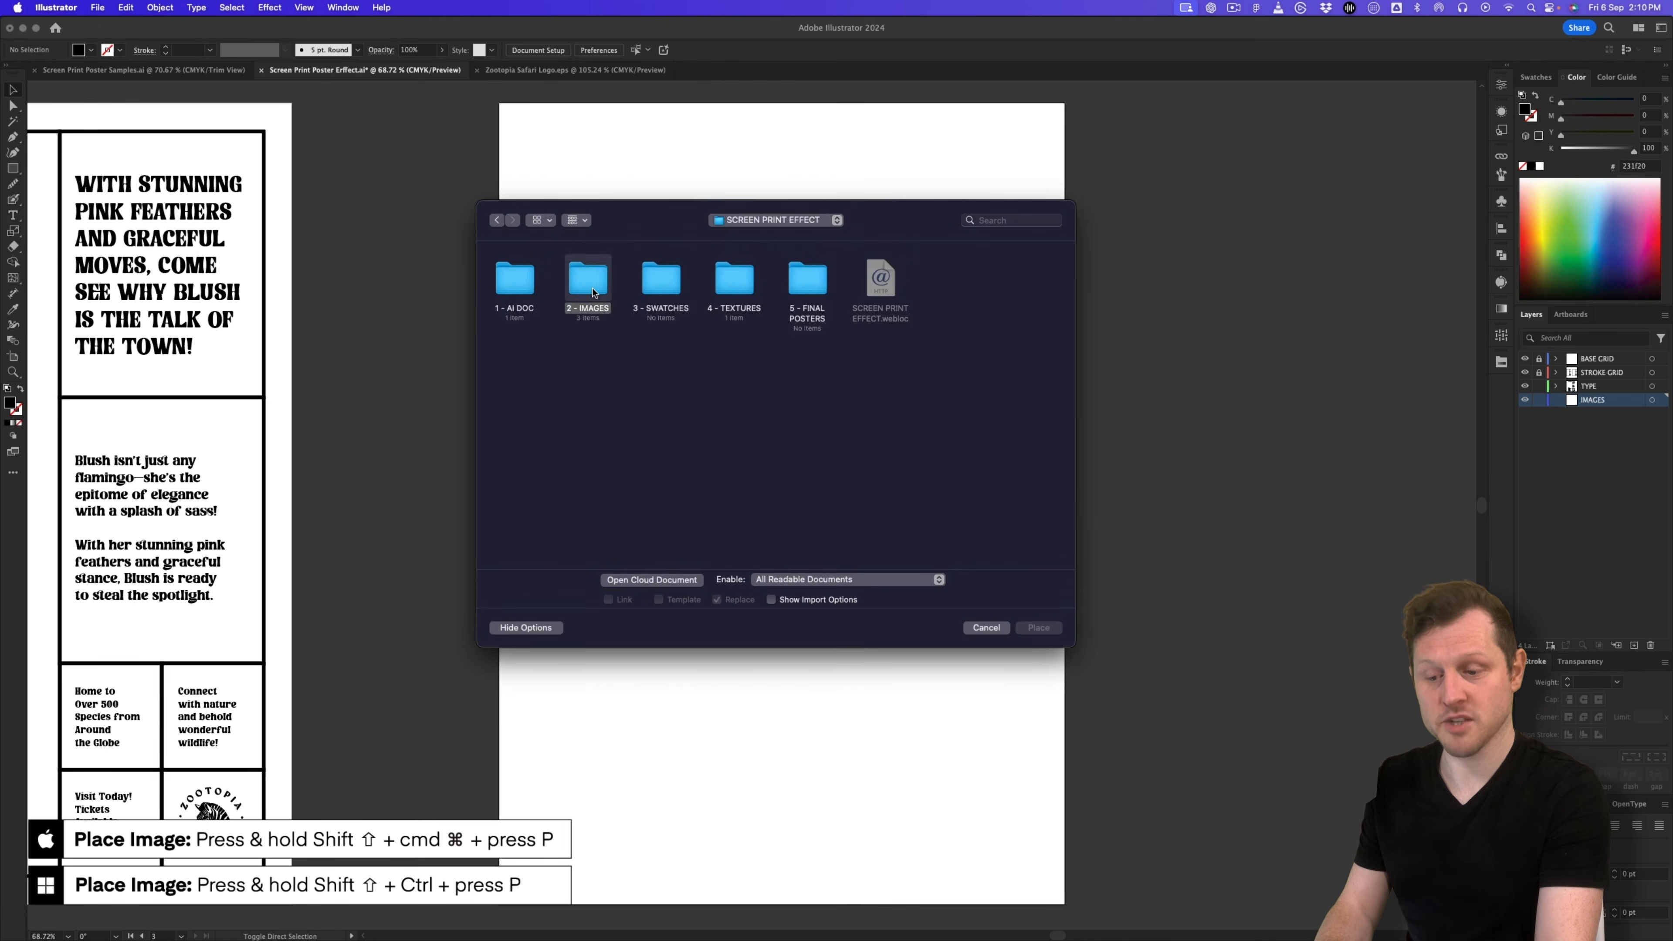
{"action": "double_click", "coordinate": [661, 283]}
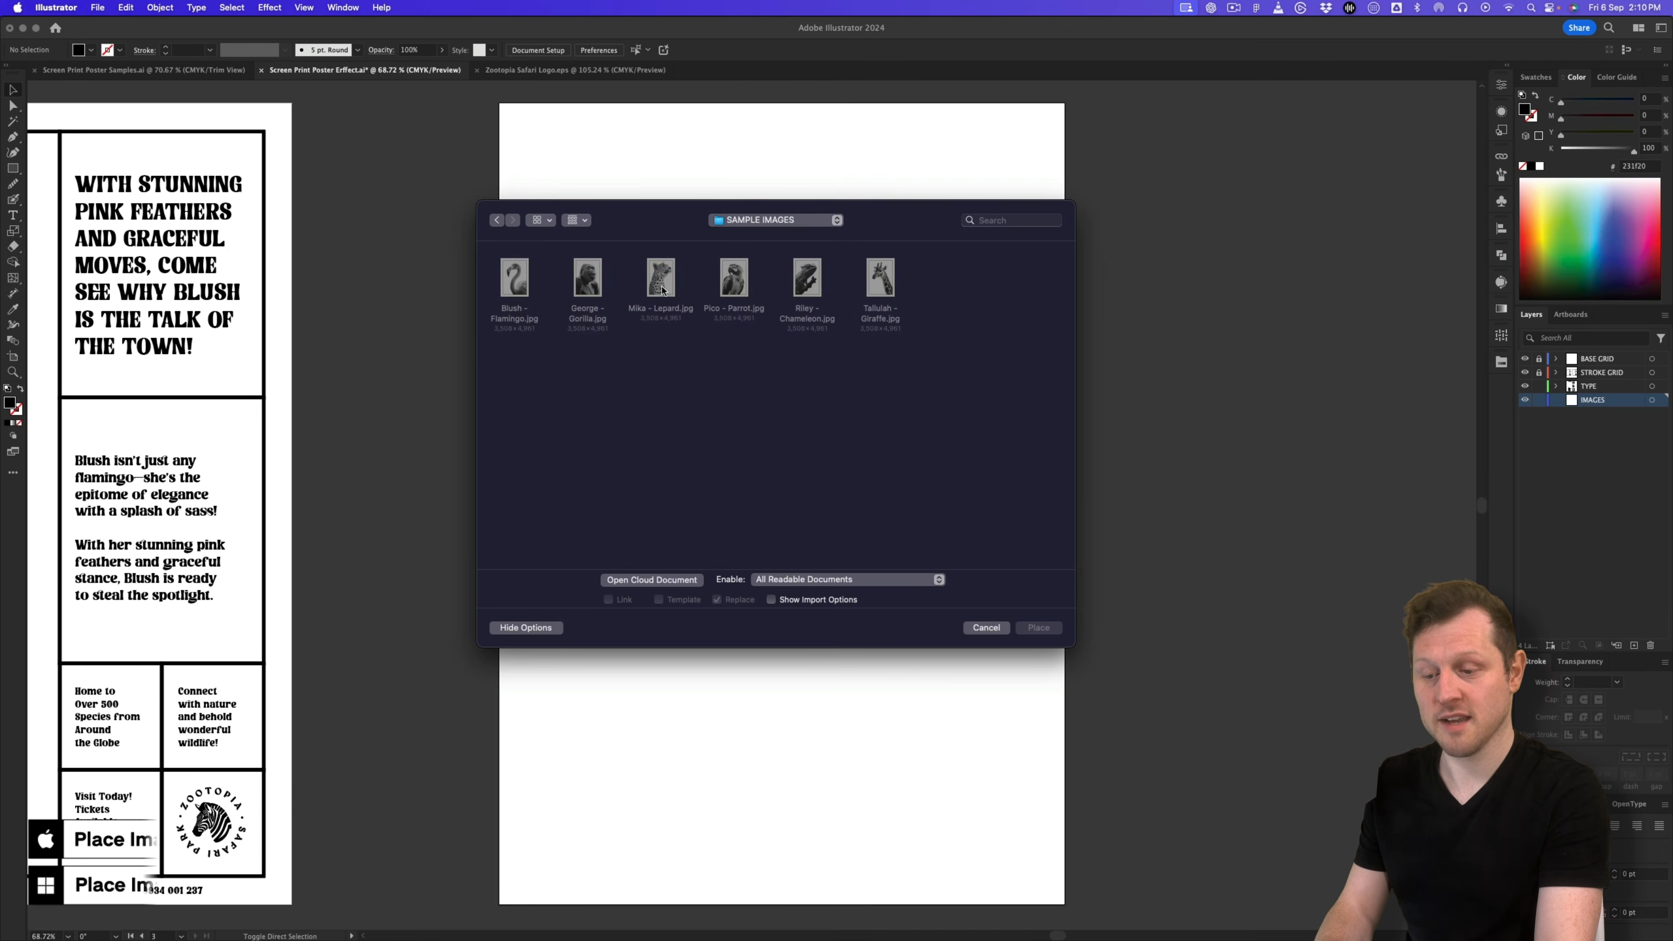
{"action": "double_click", "coordinate": [522, 278]}
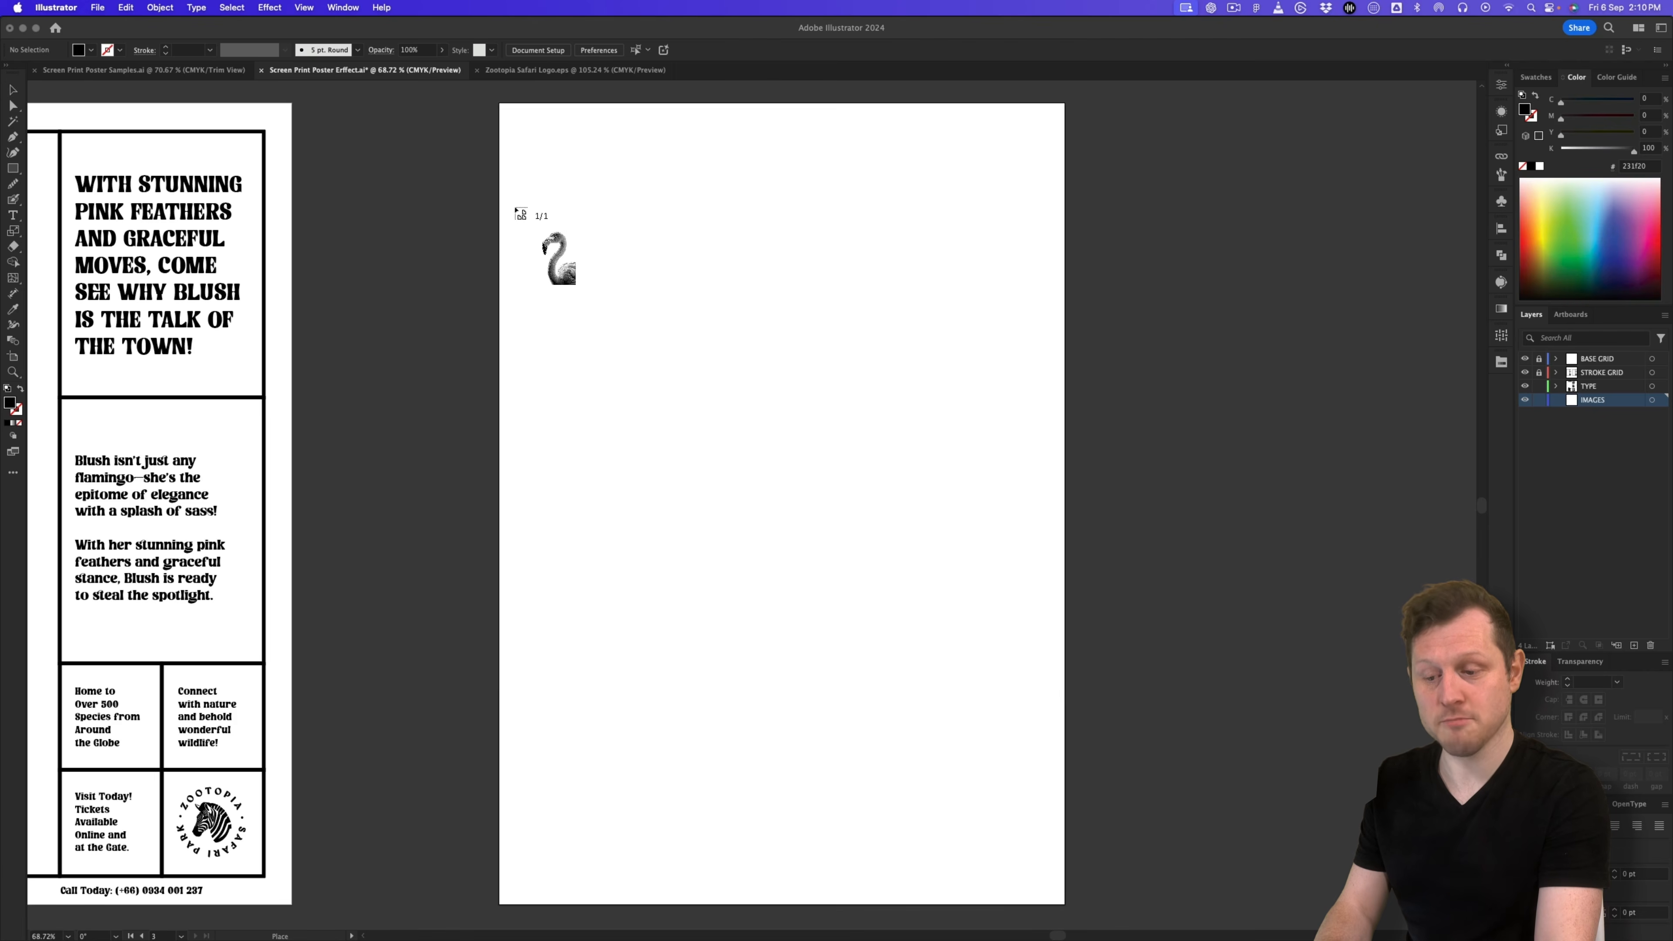
{"action": "left_click_drag", "start_coordinate": [500, 105], "coordinate": [1202, 910]}
{"action": "left_click_drag", "start_coordinate": [926, 405], "coordinate": [927, 407]}
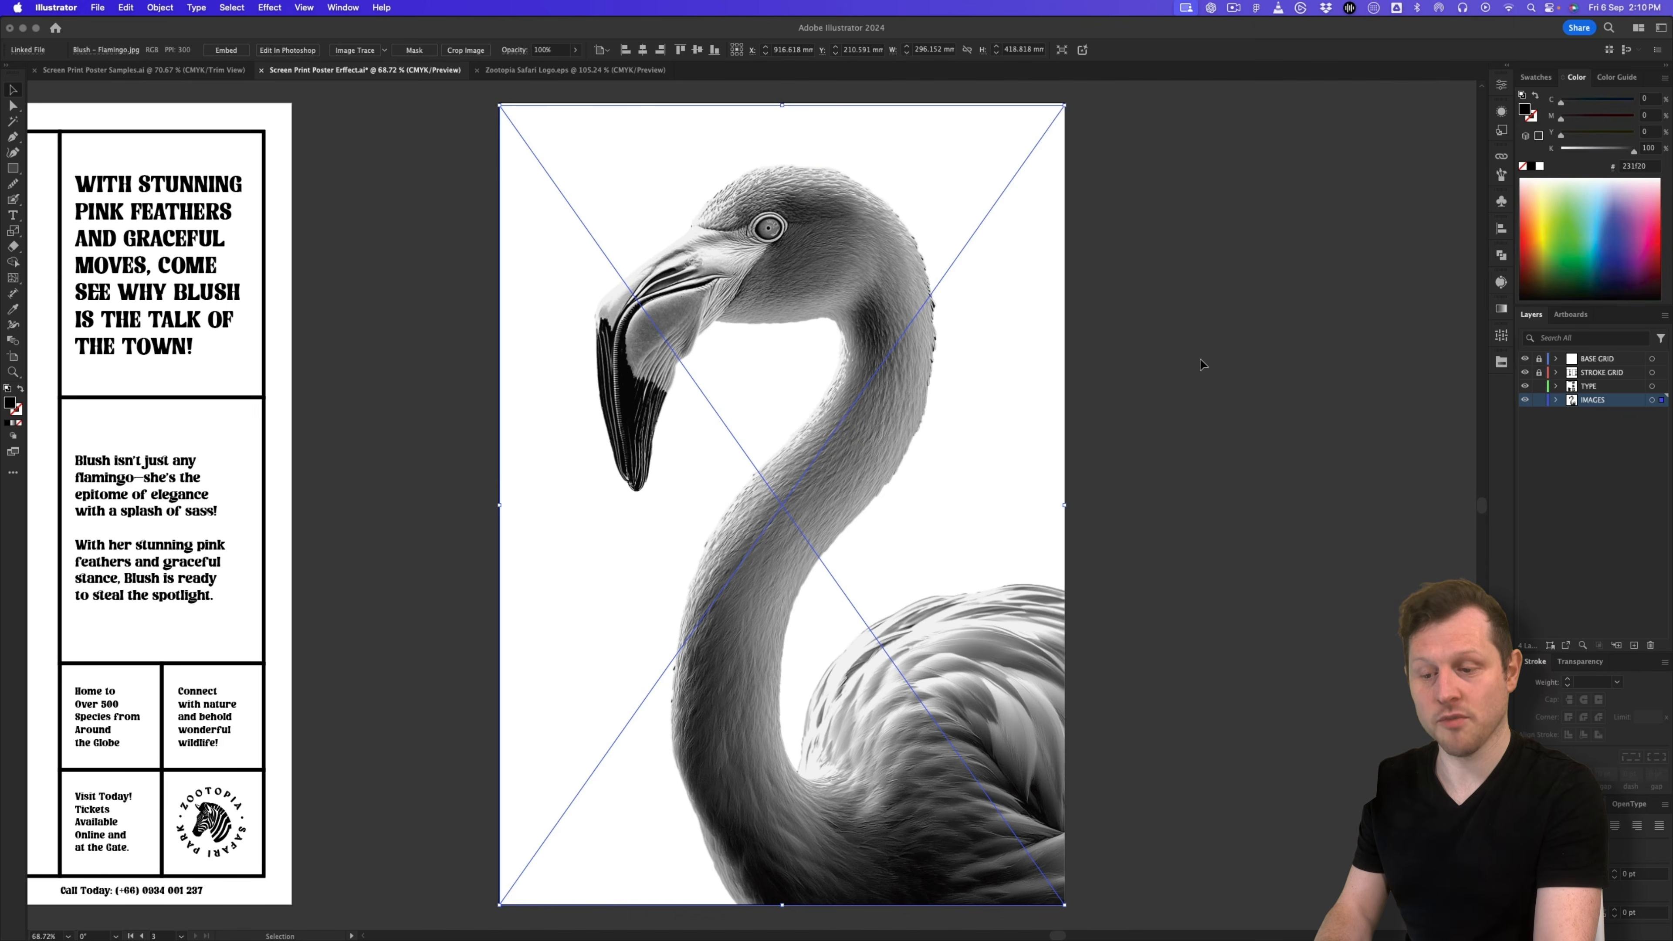
Step: Image Trace the flamingo photo with the Shades of Gray preset and expand the tracing into vector shapes
{"action": "left_click", "coordinate": [343, 7]}
{"action": "left_click", "coordinate": [465, 473]}
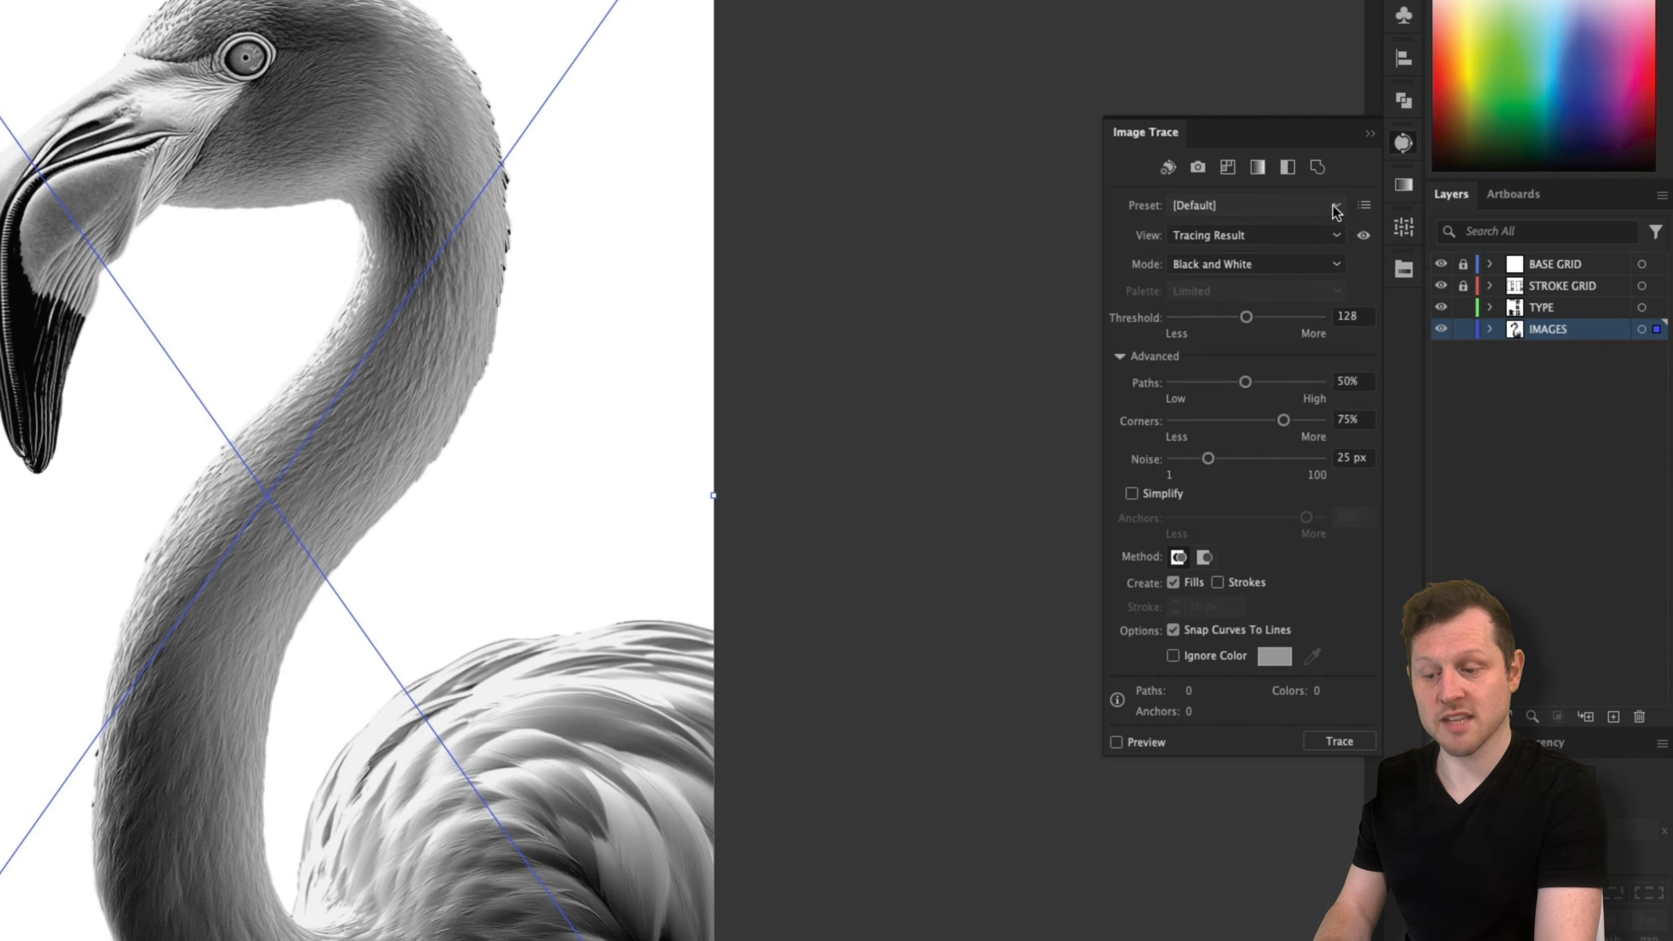
{"action": "left_click", "coordinate": [1460, 322]}
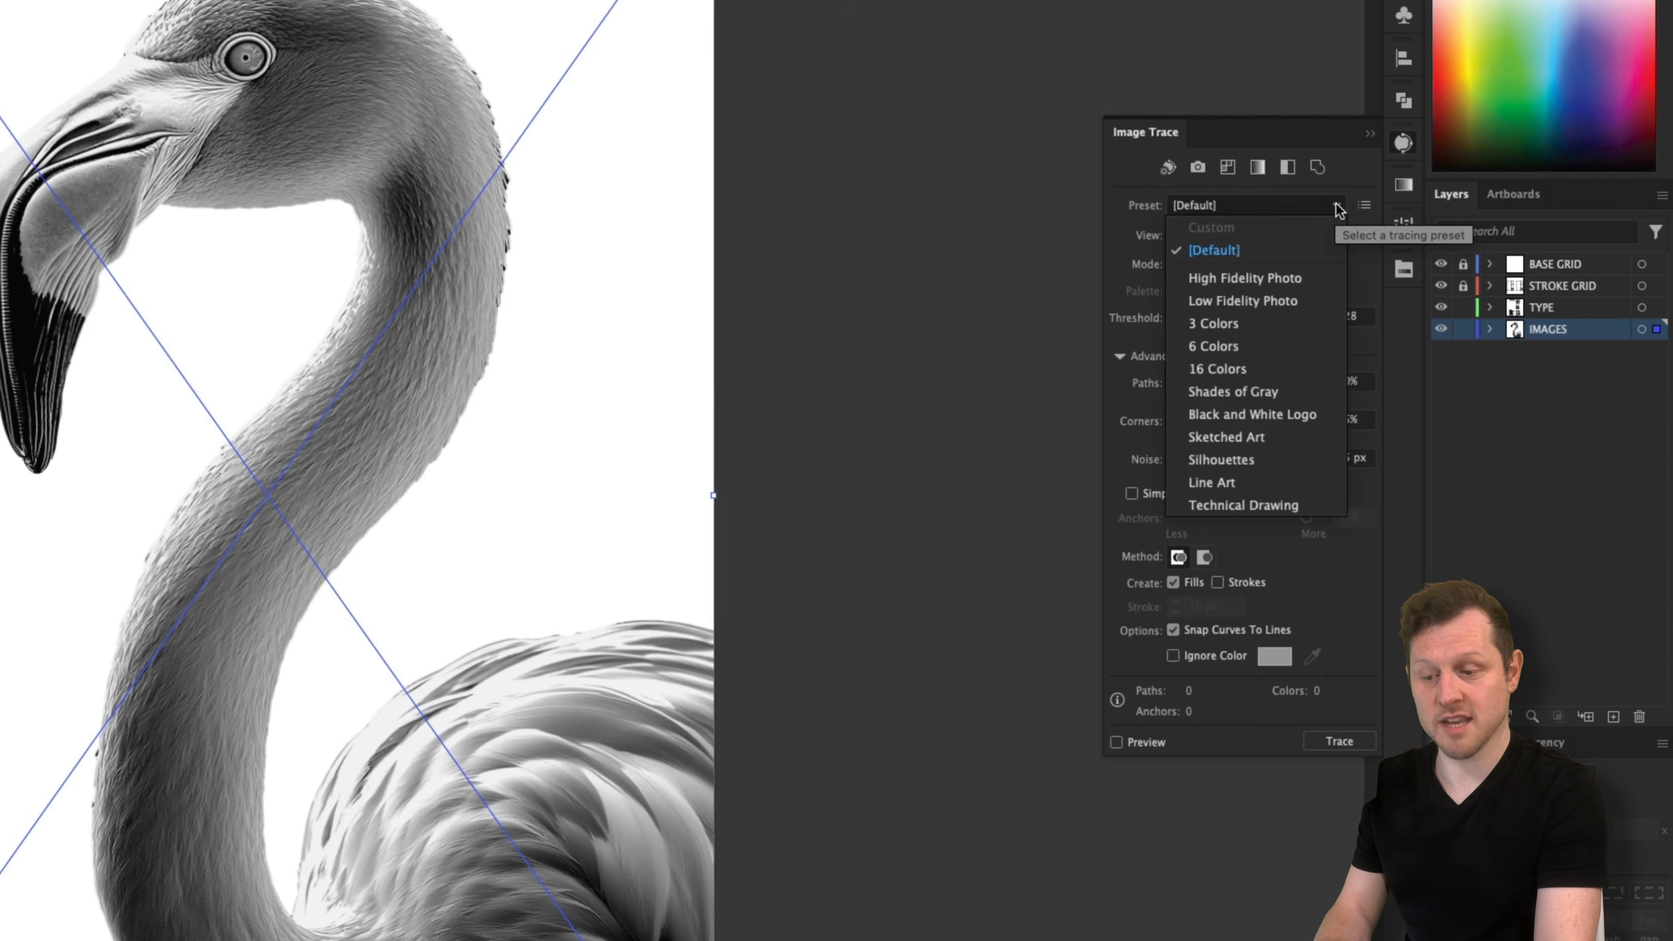
{"action": "left_click", "coordinate": [1261, 393]}
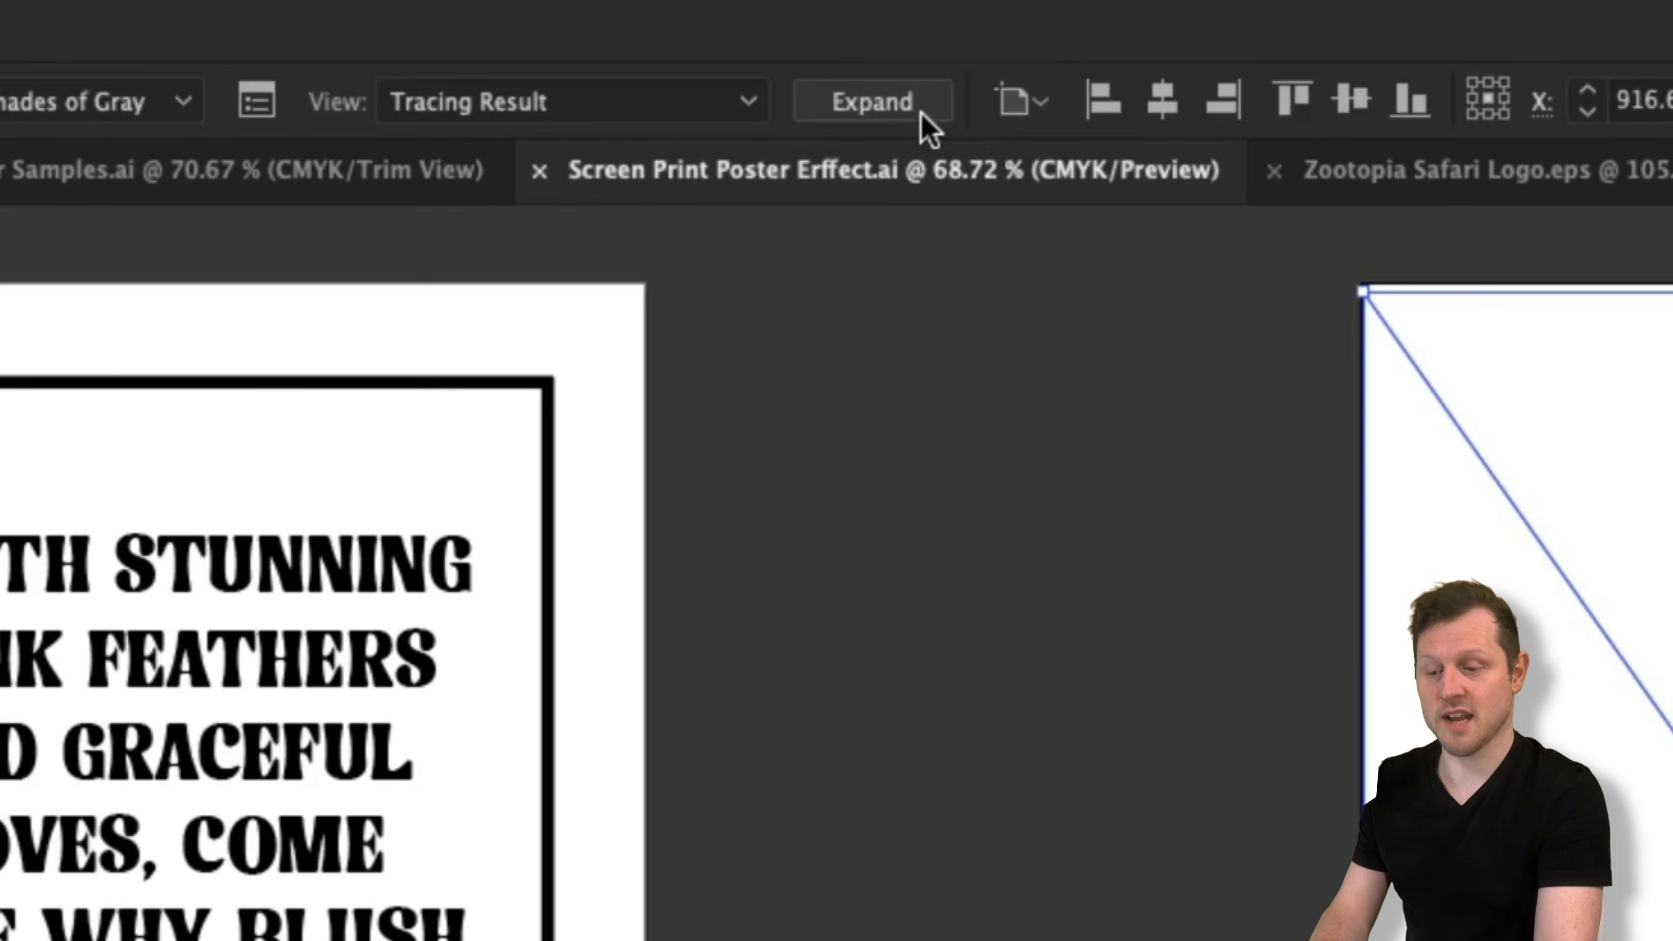
{"action": "left_click", "coordinate": [371, 54]}
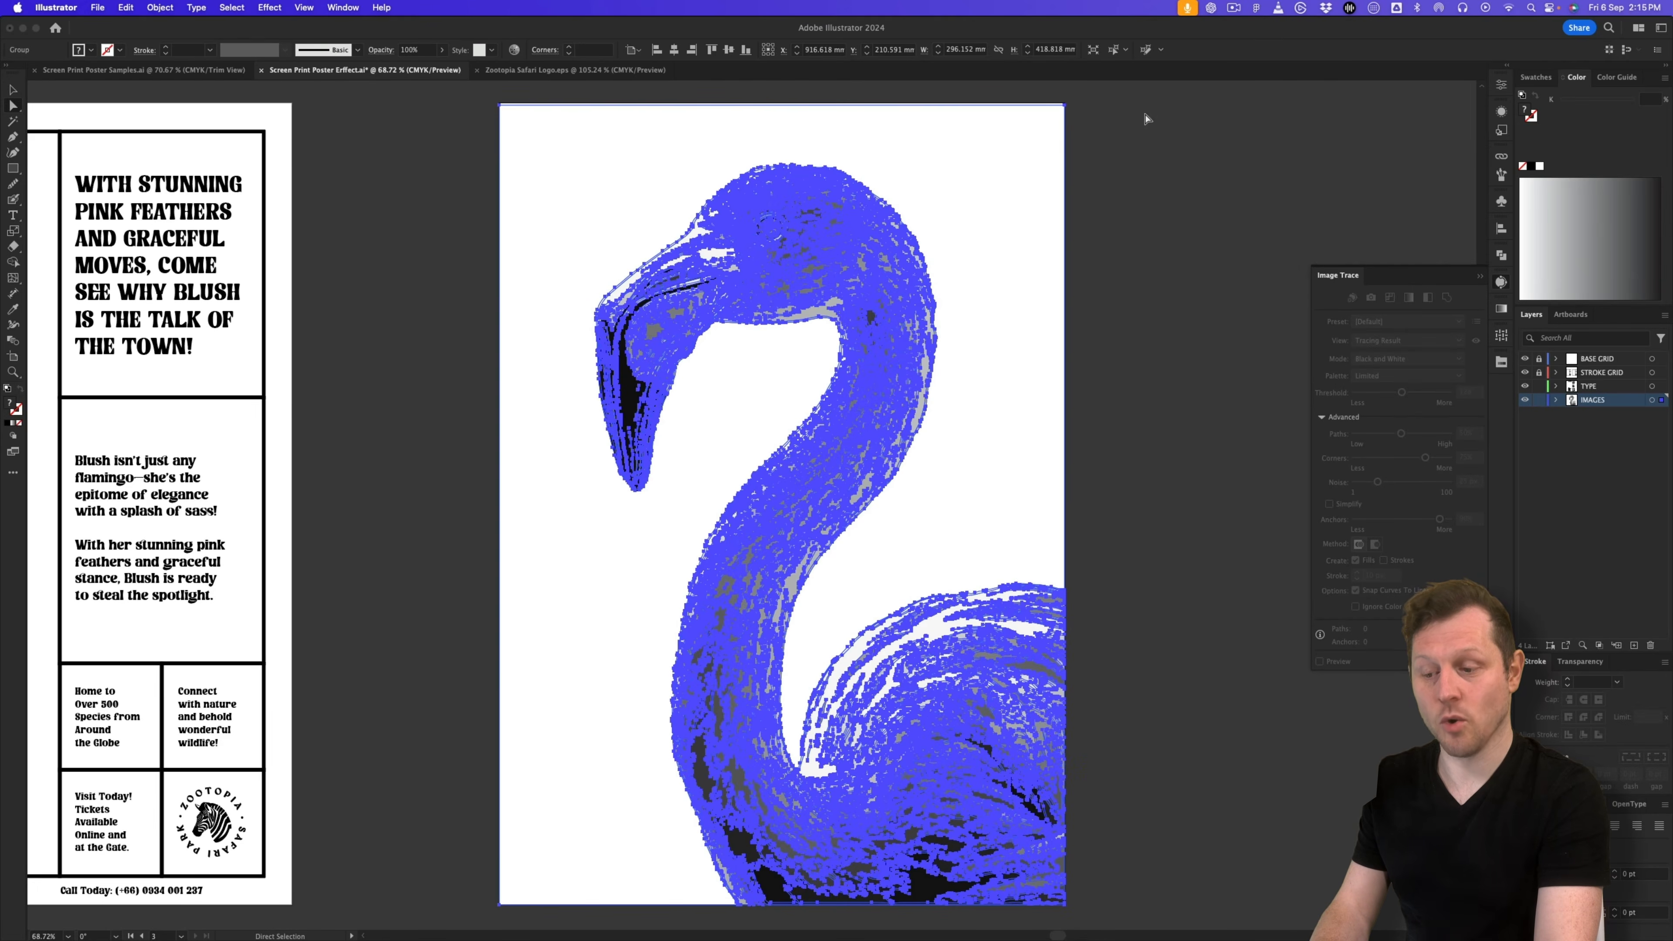
Step: Delete the white background shape surrounding the traced flamingo
{"action": "left_click", "coordinate": [1147, 118]}
{"action": "left_click", "coordinate": [1009, 142]}
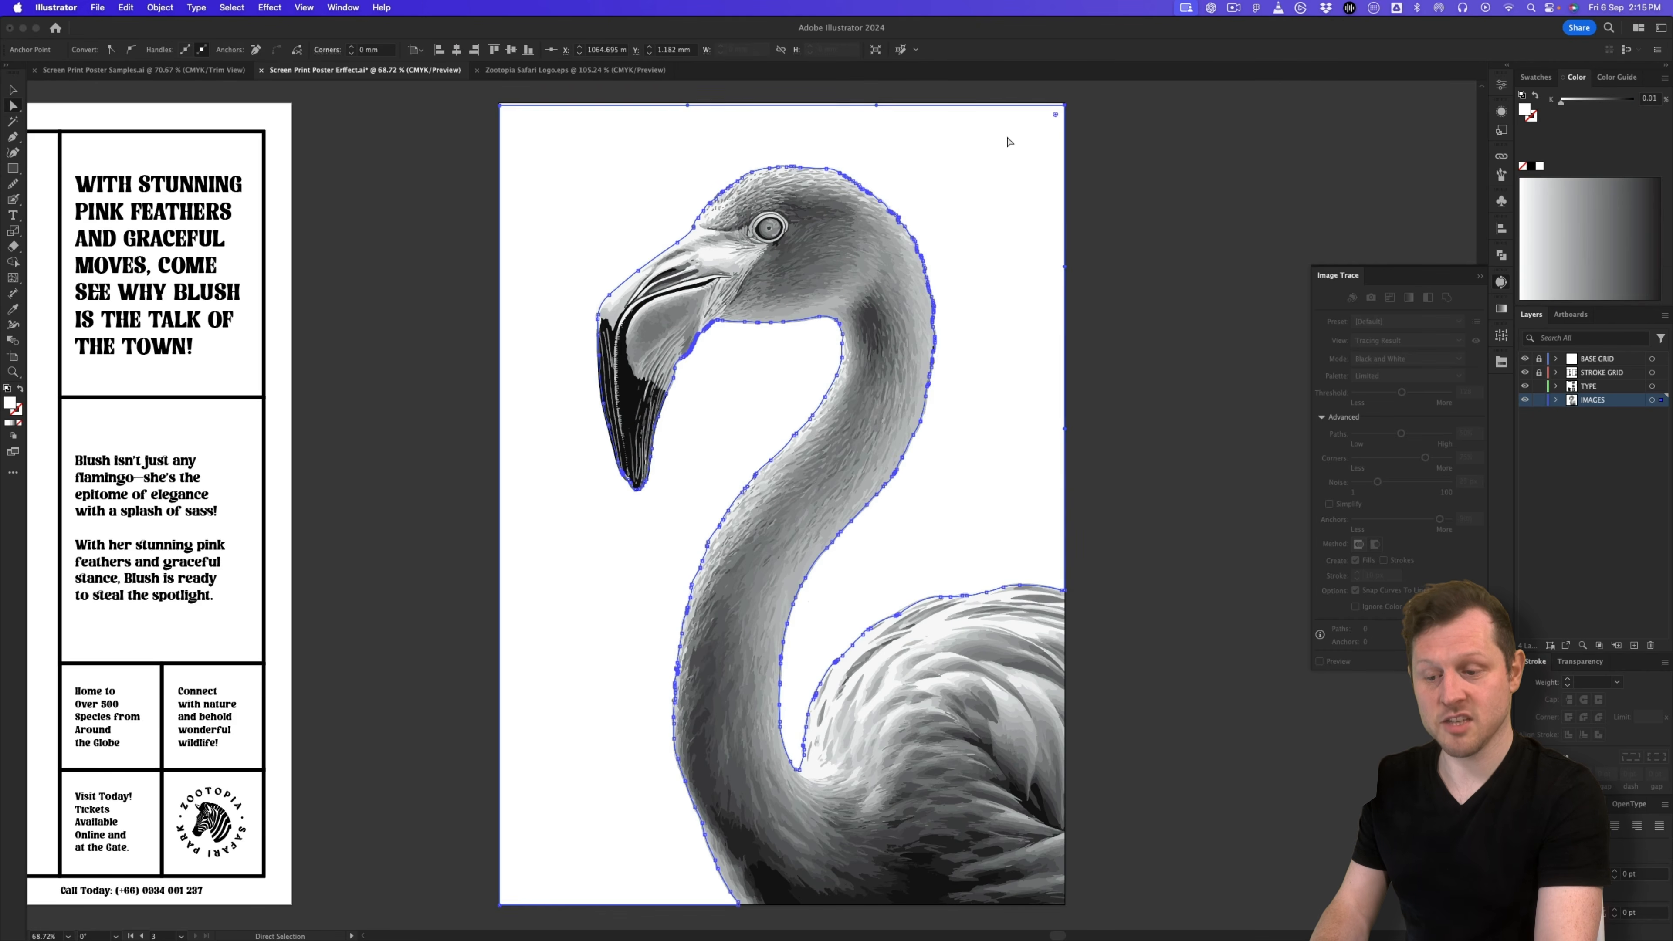
{"action": "key", "text": "Delete"}
{"action": "key", "text": "v"}
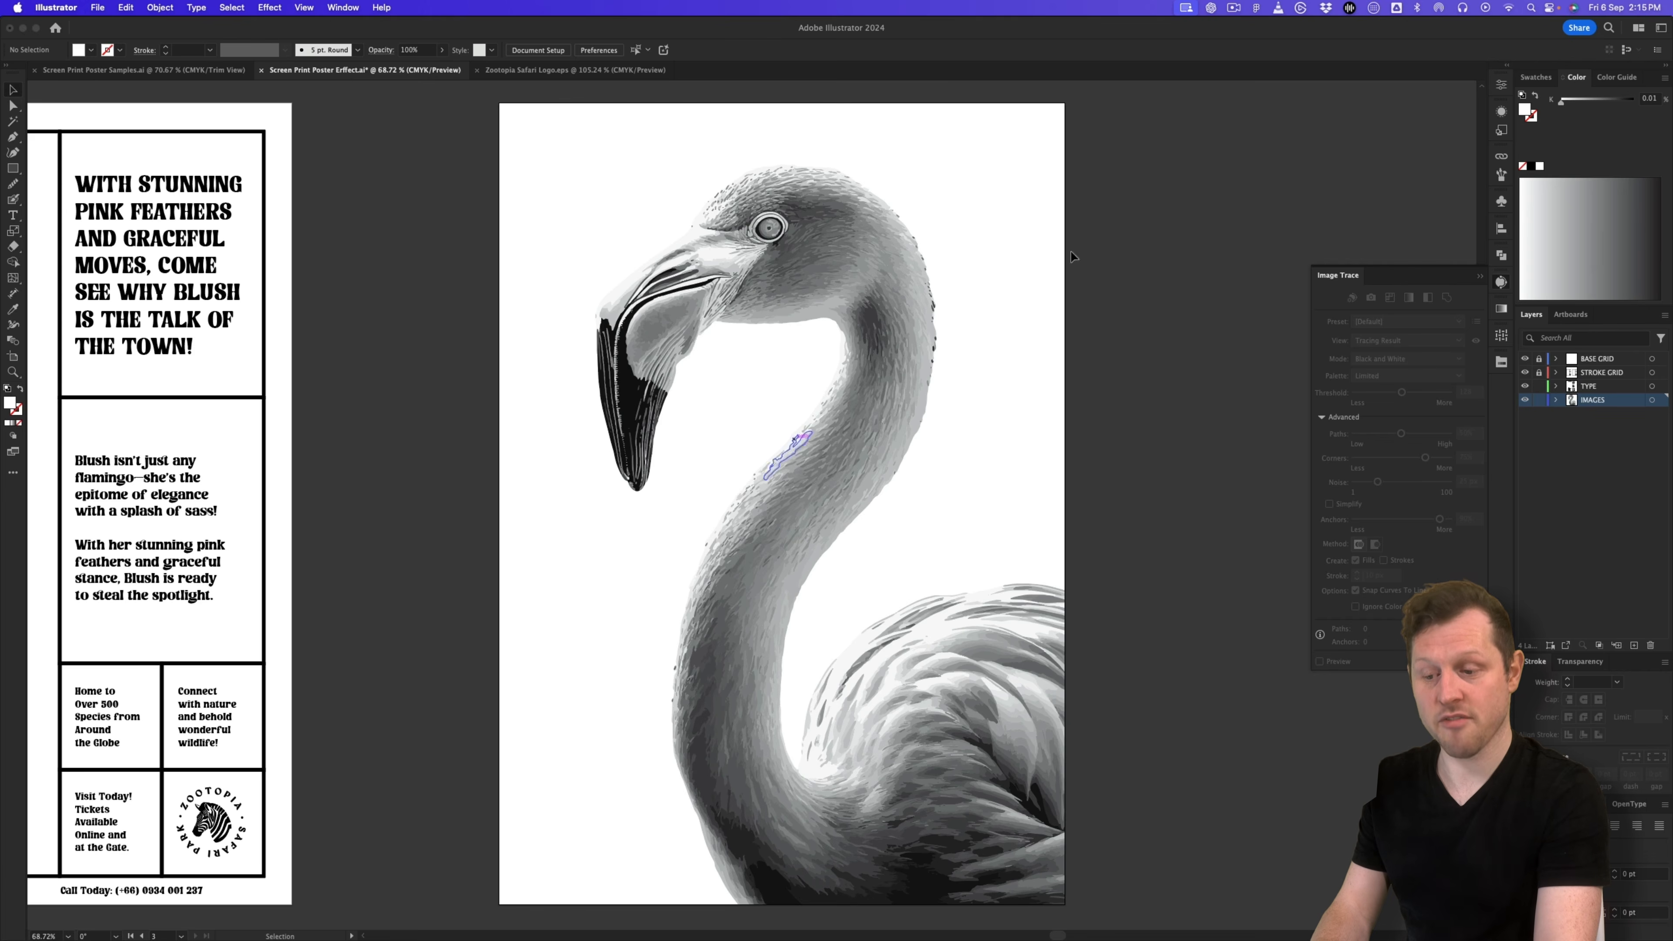
Step: Apply the Color Halftone effect to the flamingo group with a maximum radius of 8 pixels, and inspect the dots around its head
{"action": "mouse_move", "coordinate": [870, 300]}
{"action": "left_mouse_down"}
{"action": "mouse_move", "coordinate": [1077, 232]}
{"action": "mouse_move", "coordinate": [810, 290]}
{"action": "mouse_move", "coordinate": [637, 268]}
{"action": "mouse_move", "coordinate": [873, 298]}
{"action": "left_mouse_up"}
{"action": "left_click", "coordinate": [261, 9]}
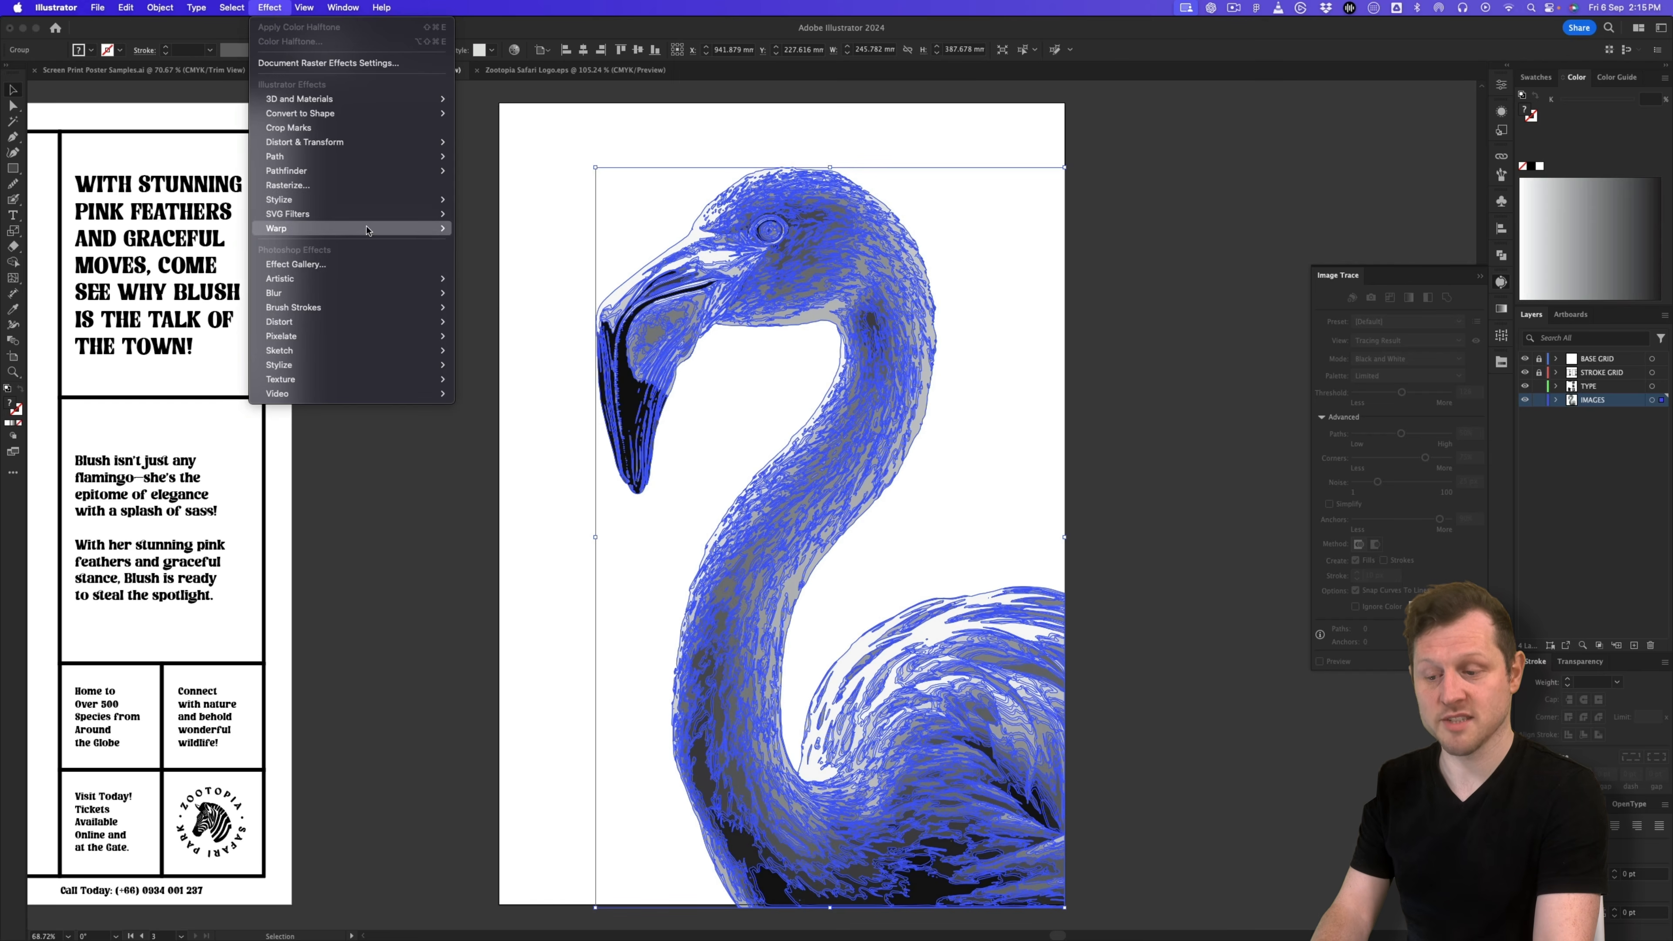
{"action": "mouse_move", "coordinate": [395, 336]}
{"action": "left_click", "coordinate": [494, 337]}
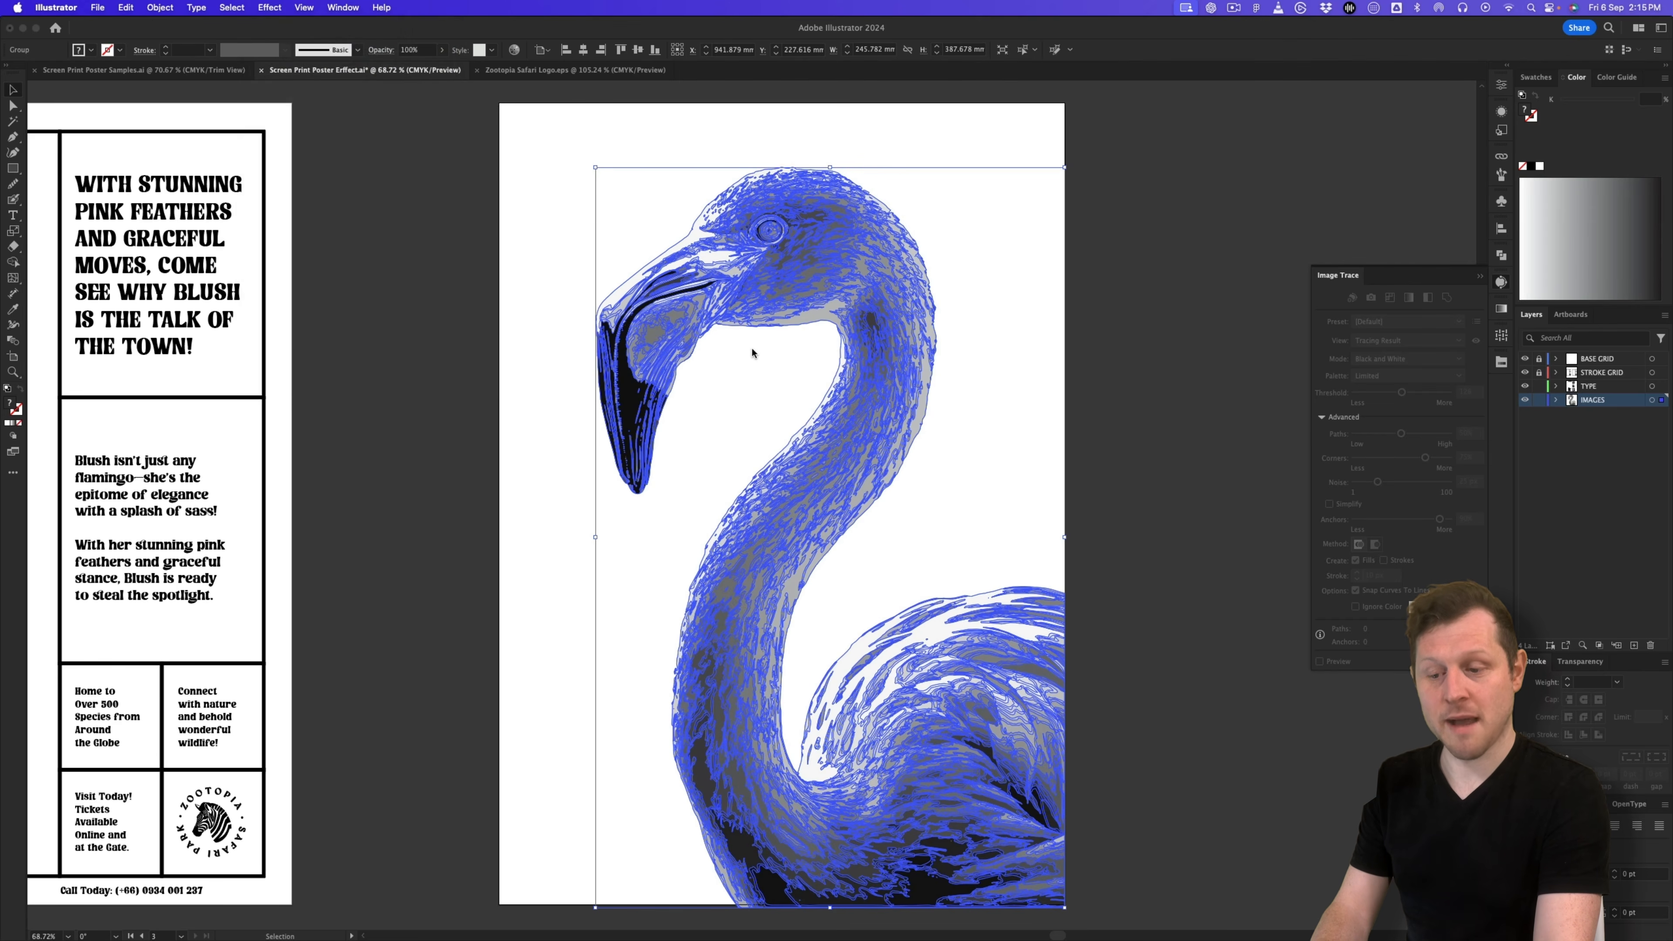
{"action": "left_click_drag", "start_coordinate": [283, 403], "coordinate": [424, 397]}
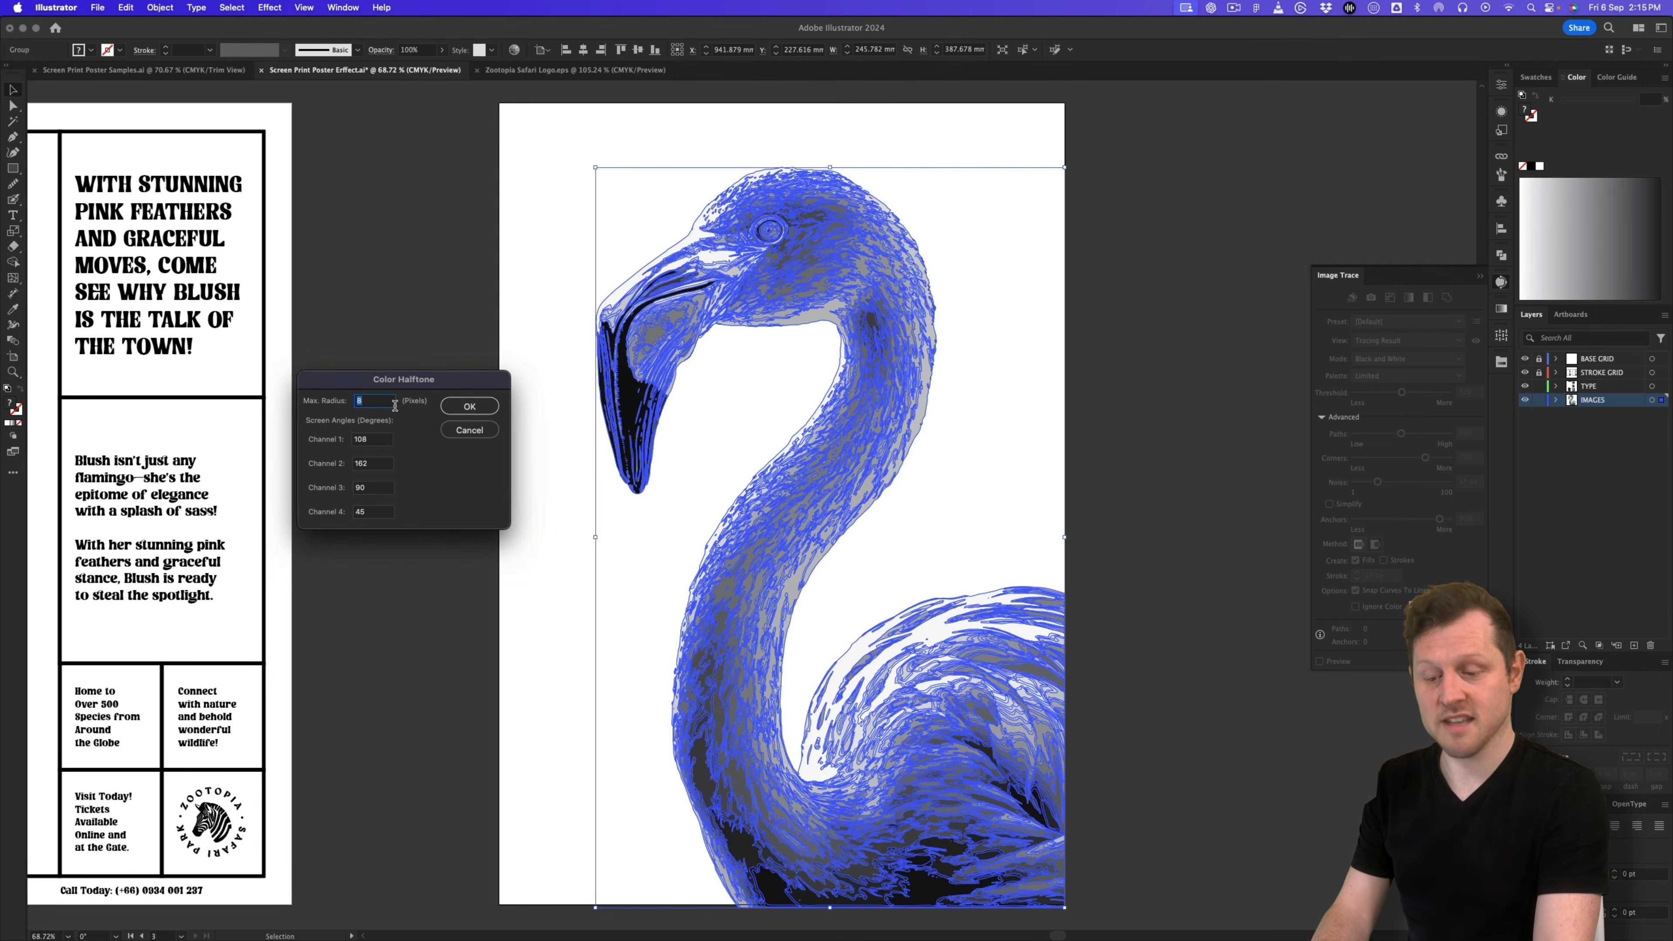
{"action": "left_click", "coordinate": [483, 407]}
{"action": "left_click", "coordinate": [1068, 279]}
{"action": "key", "text": "z"}
{"action": "left_click_drag", "start_coordinate": [747, 275], "coordinate": [871, 450]}
{"action": "mouse_move", "coordinate": [906, 329]}
{"action": "left_mouse_down"}
{"action": "mouse_move", "coordinate": [845, 381]}
{"action": "mouse_move", "coordinate": [897, 338]}
{"action": "left_mouse_up"}
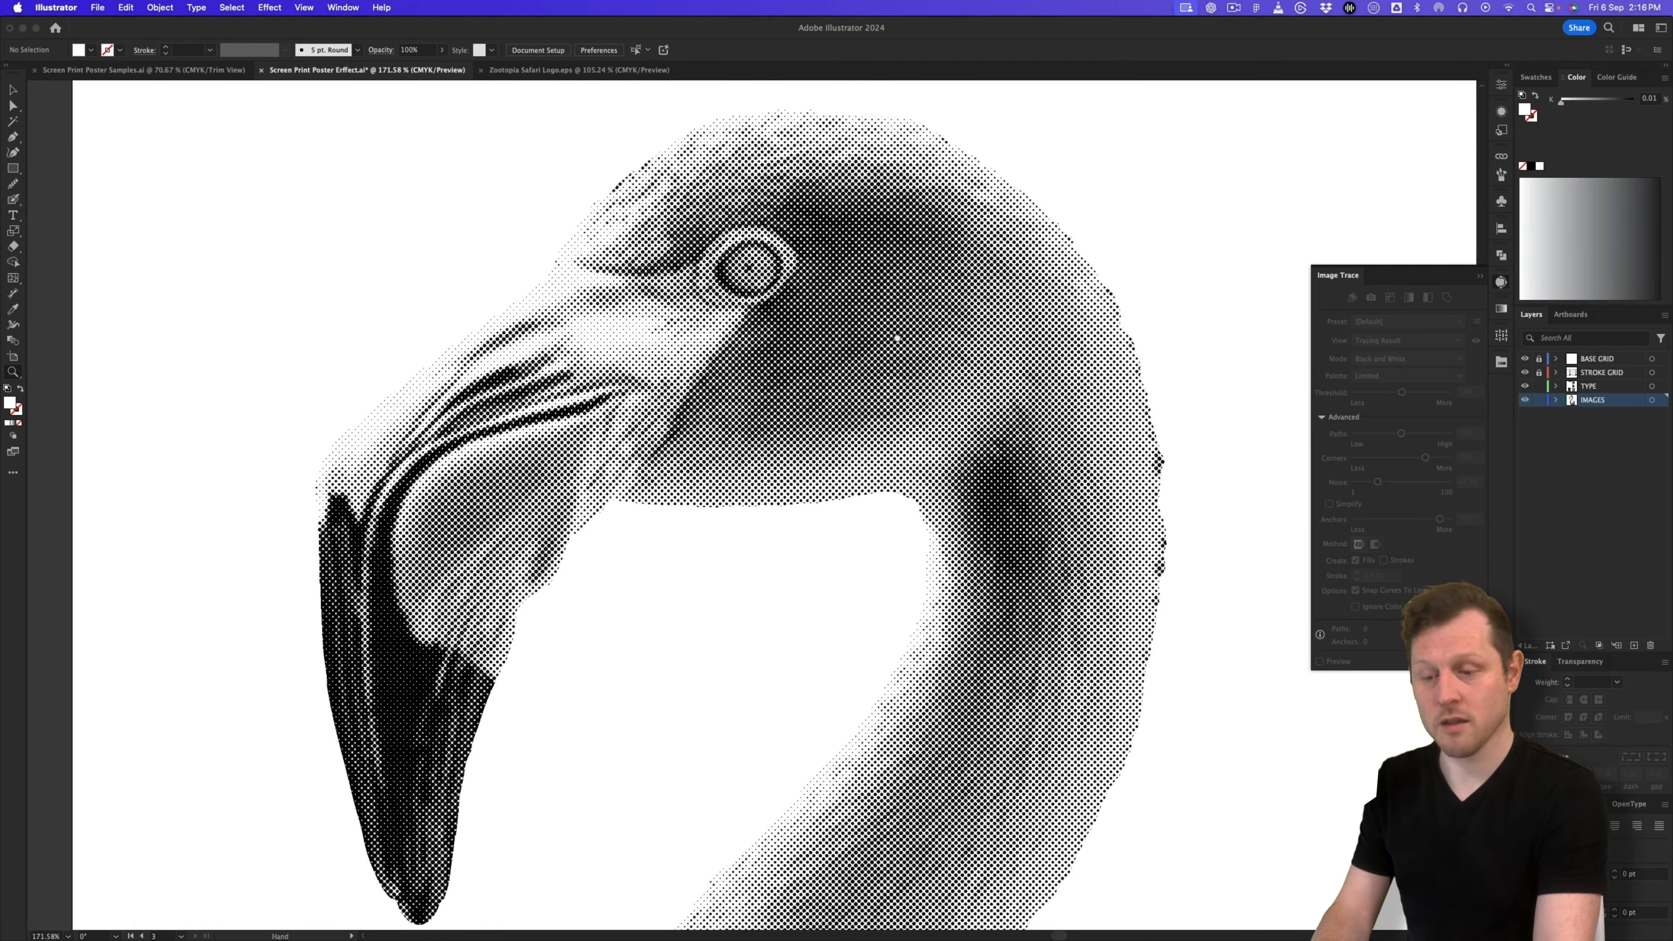
Step: Edit the Color Halftone effect applied to the flamingo, trying a maximum radius of 20 pixels
{"action": "left_click", "coordinate": [1005, 399]}
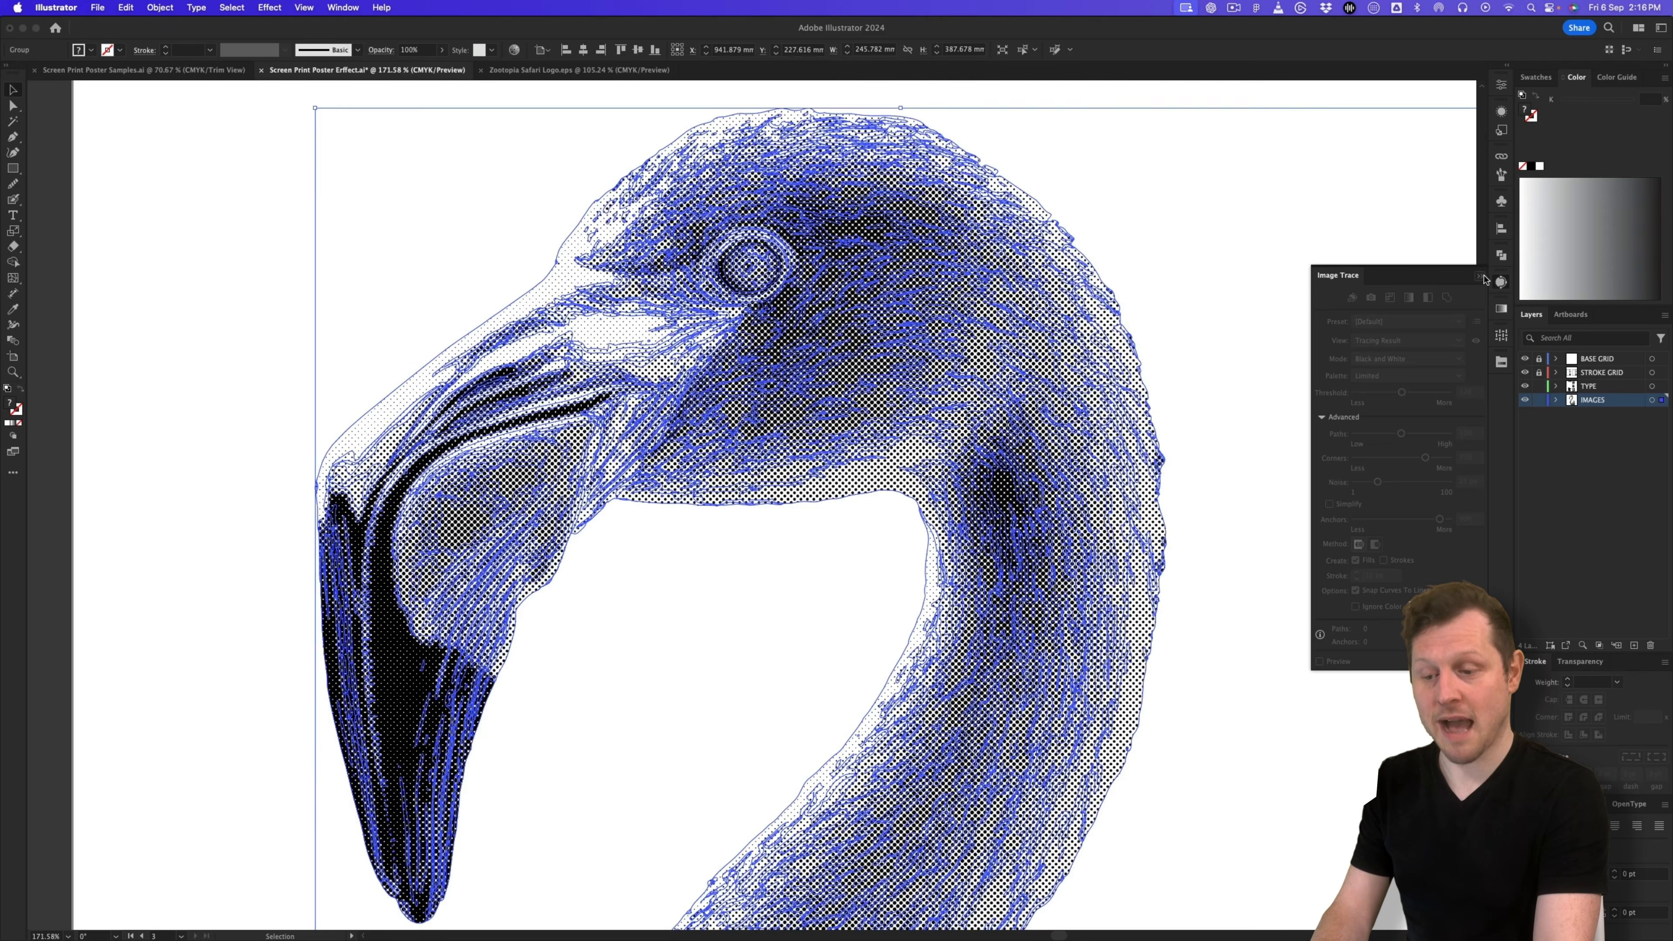
{"action": "left_click", "coordinate": [1483, 277]}
{"action": "left_click", "coordinate": [1501, 113]}
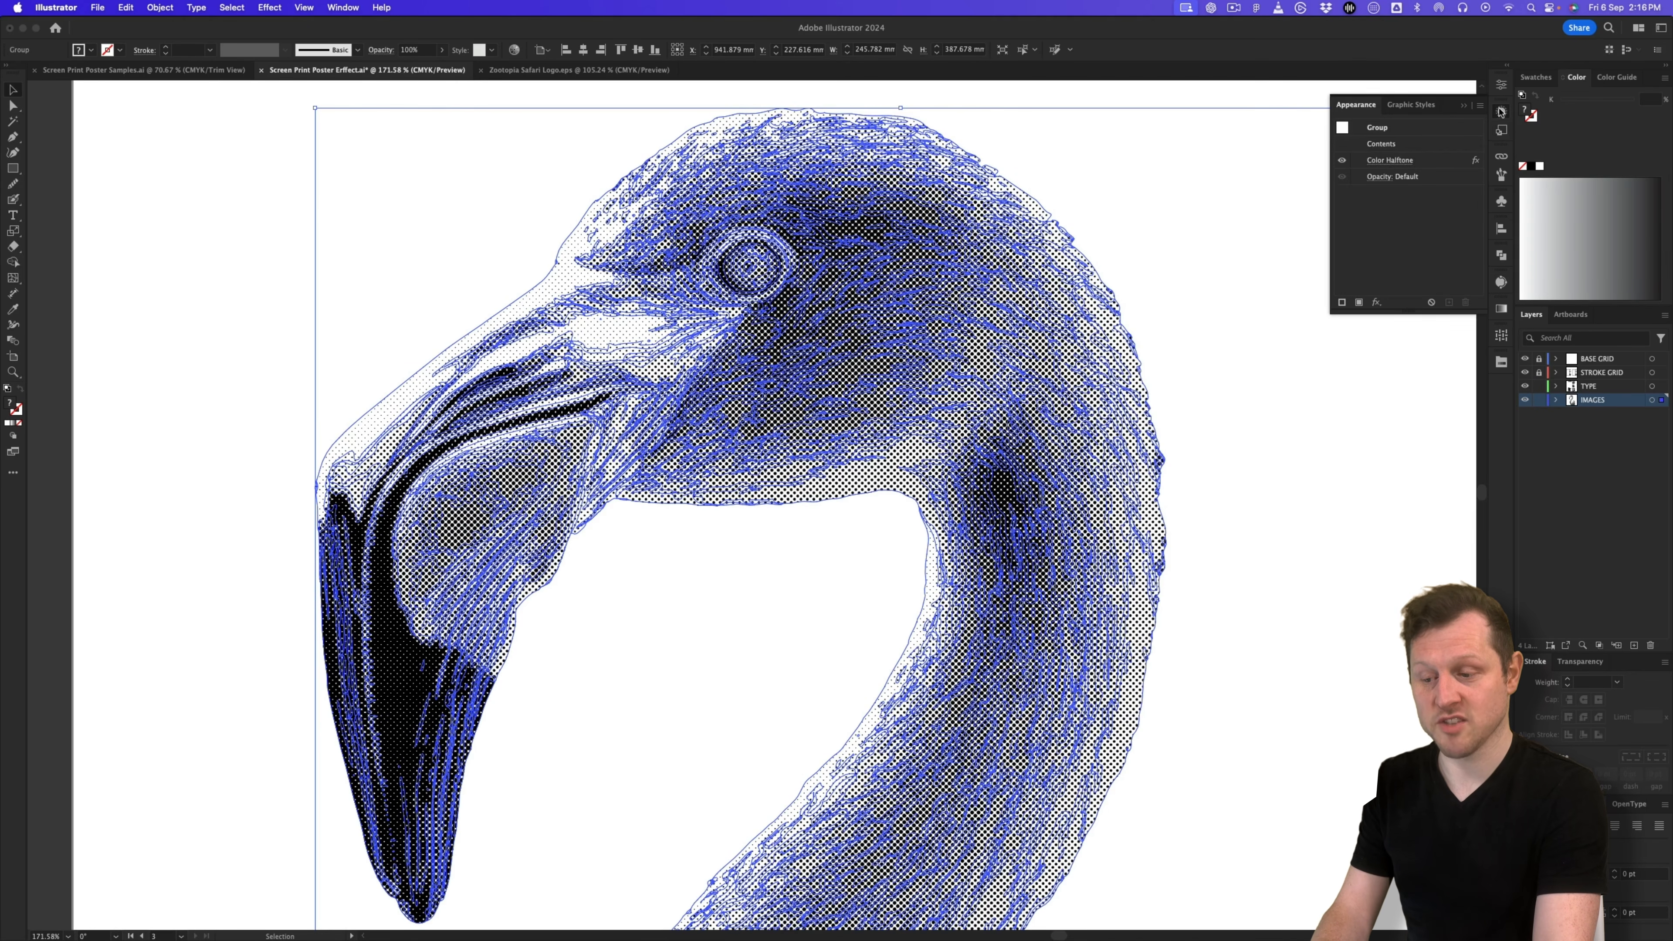
{"action": "left_click", "coordinate": [1394, 161]}
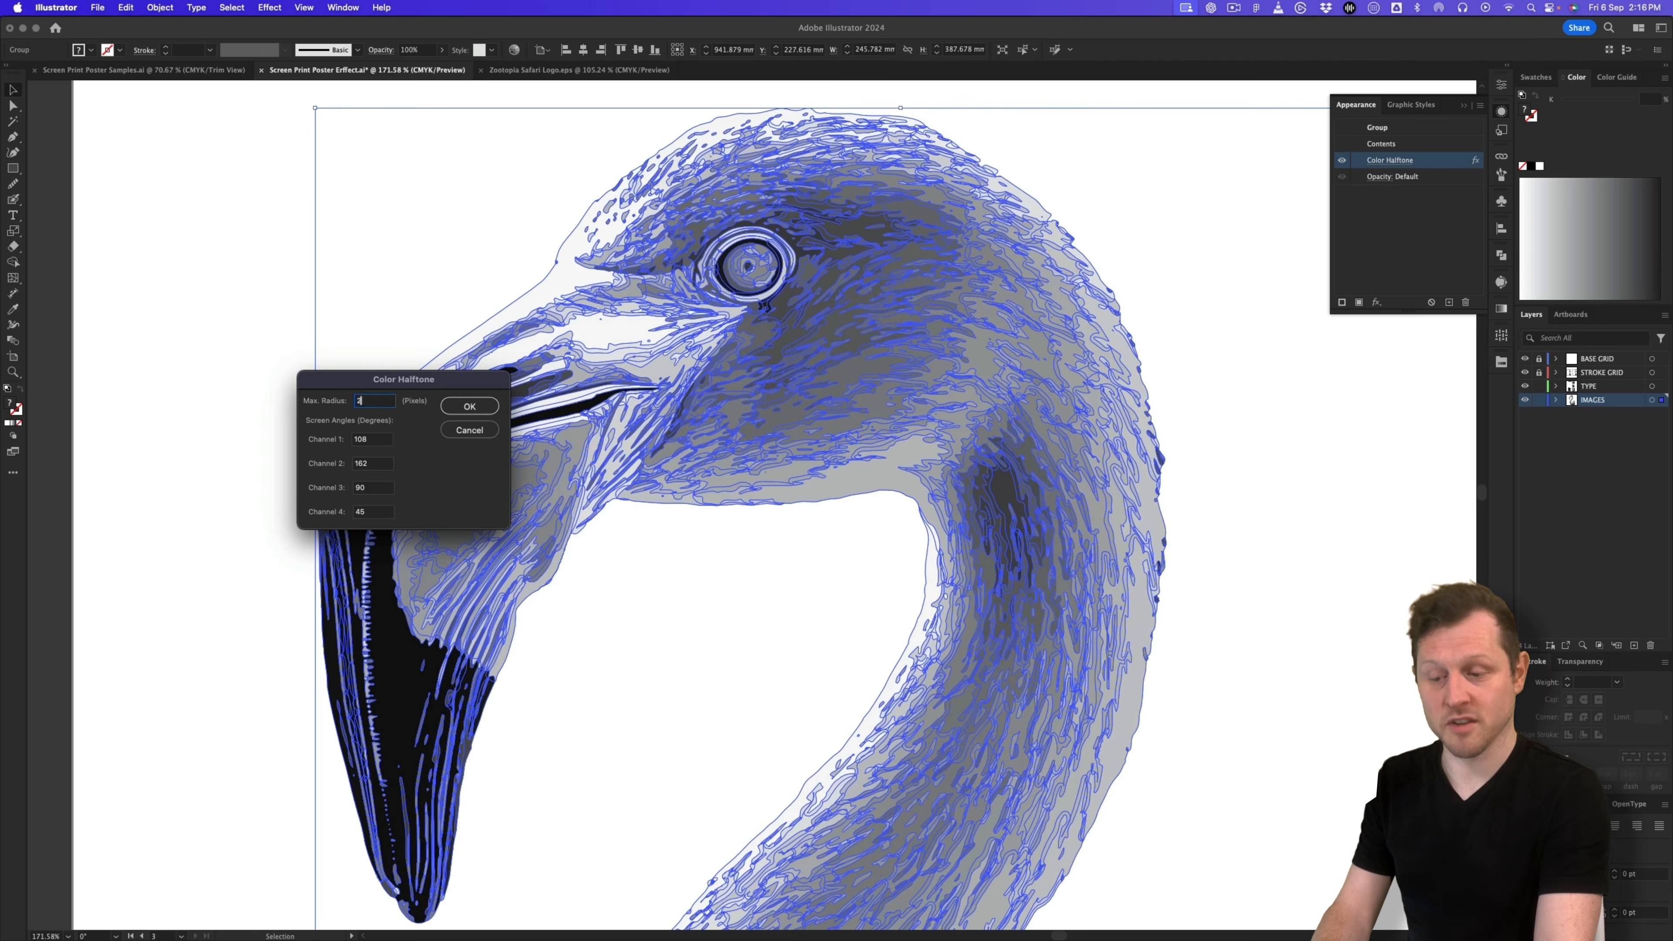
{"action": "left_click", "coordinate": [457, 405]}
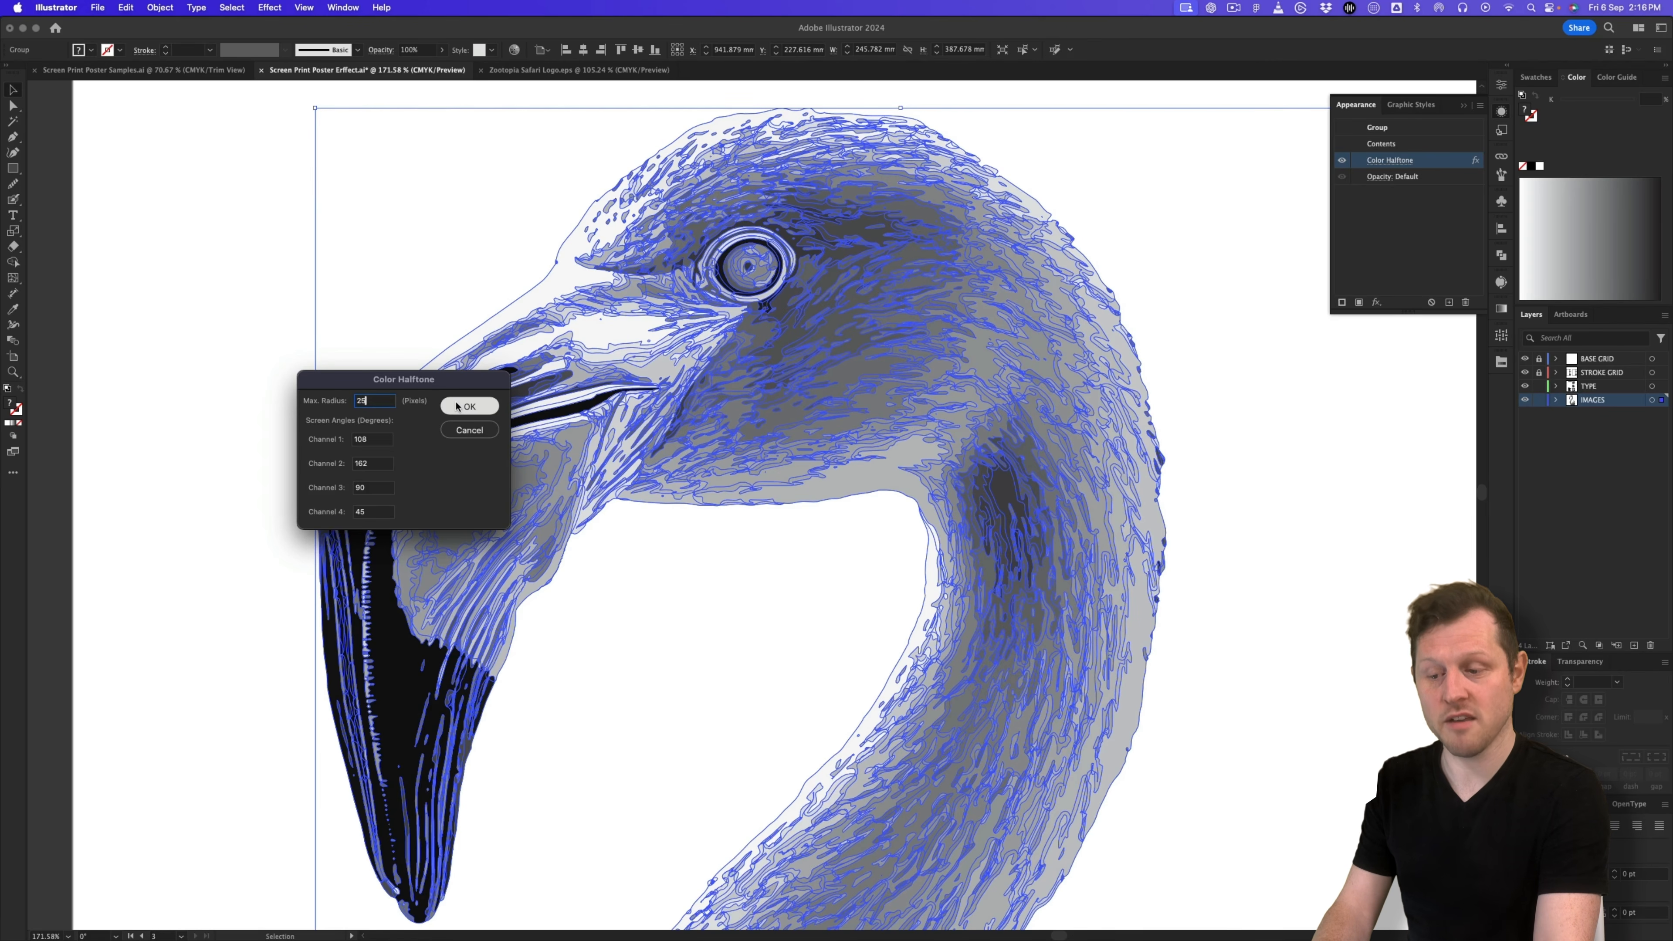
{"action": "left_click", "coordinate": [825, 602]}
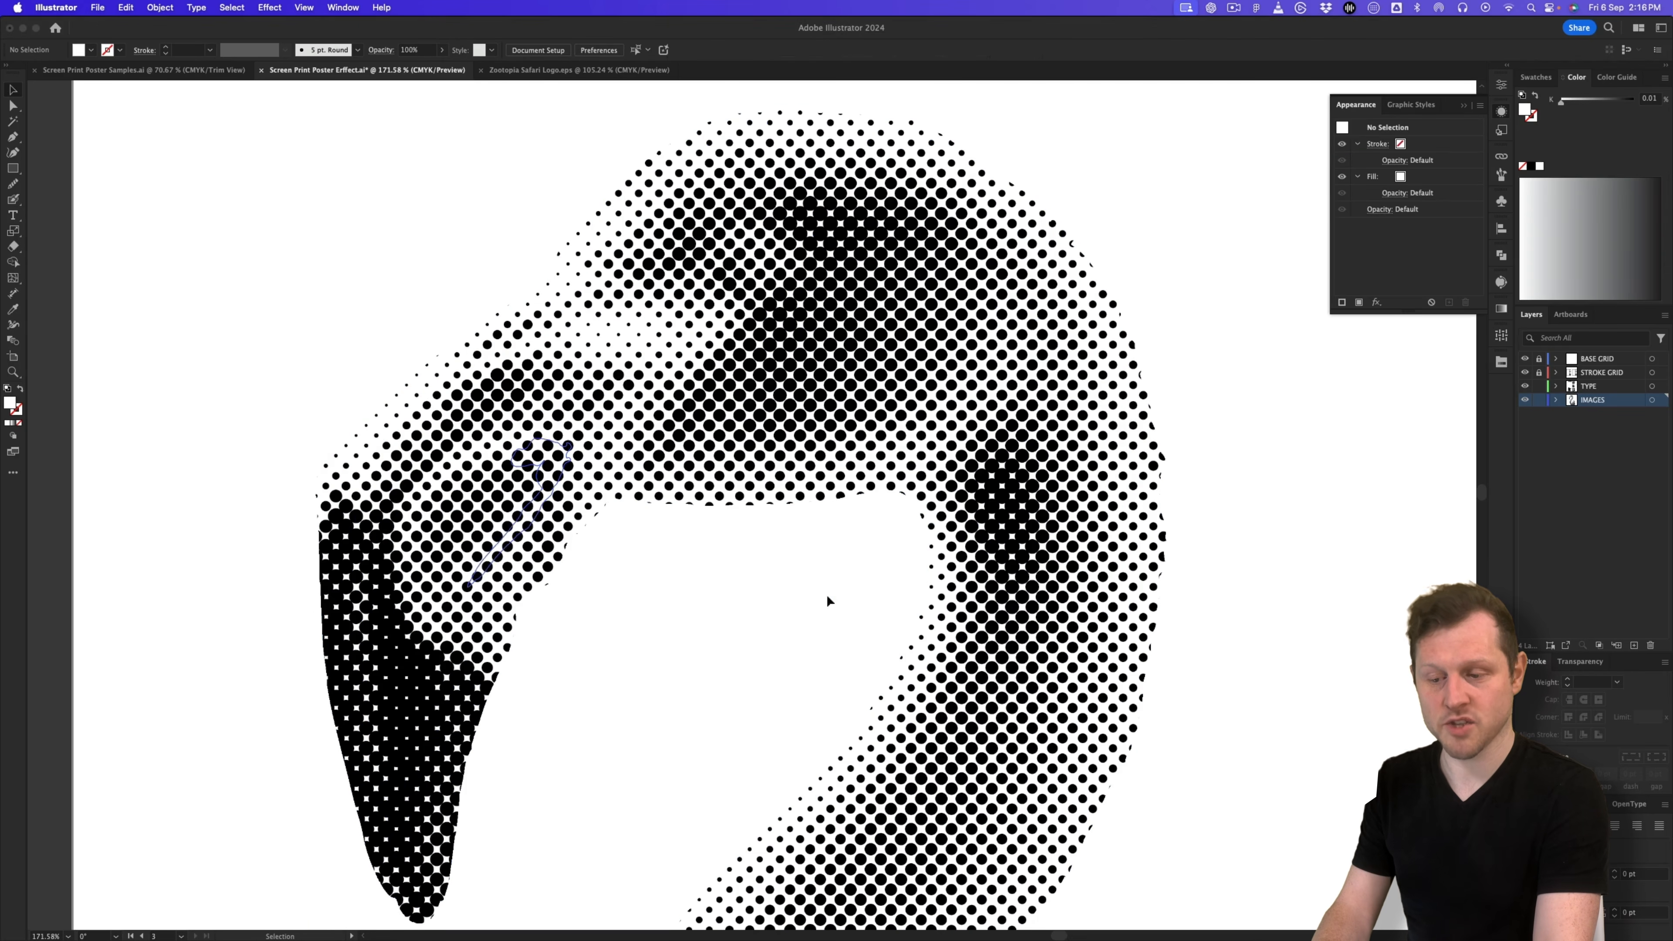
Step: Set the flamingo's Color Halftone maximum radius back to 8 pixels and deselect the group
{"action": "left_click", "coordinate": [863, 465]}
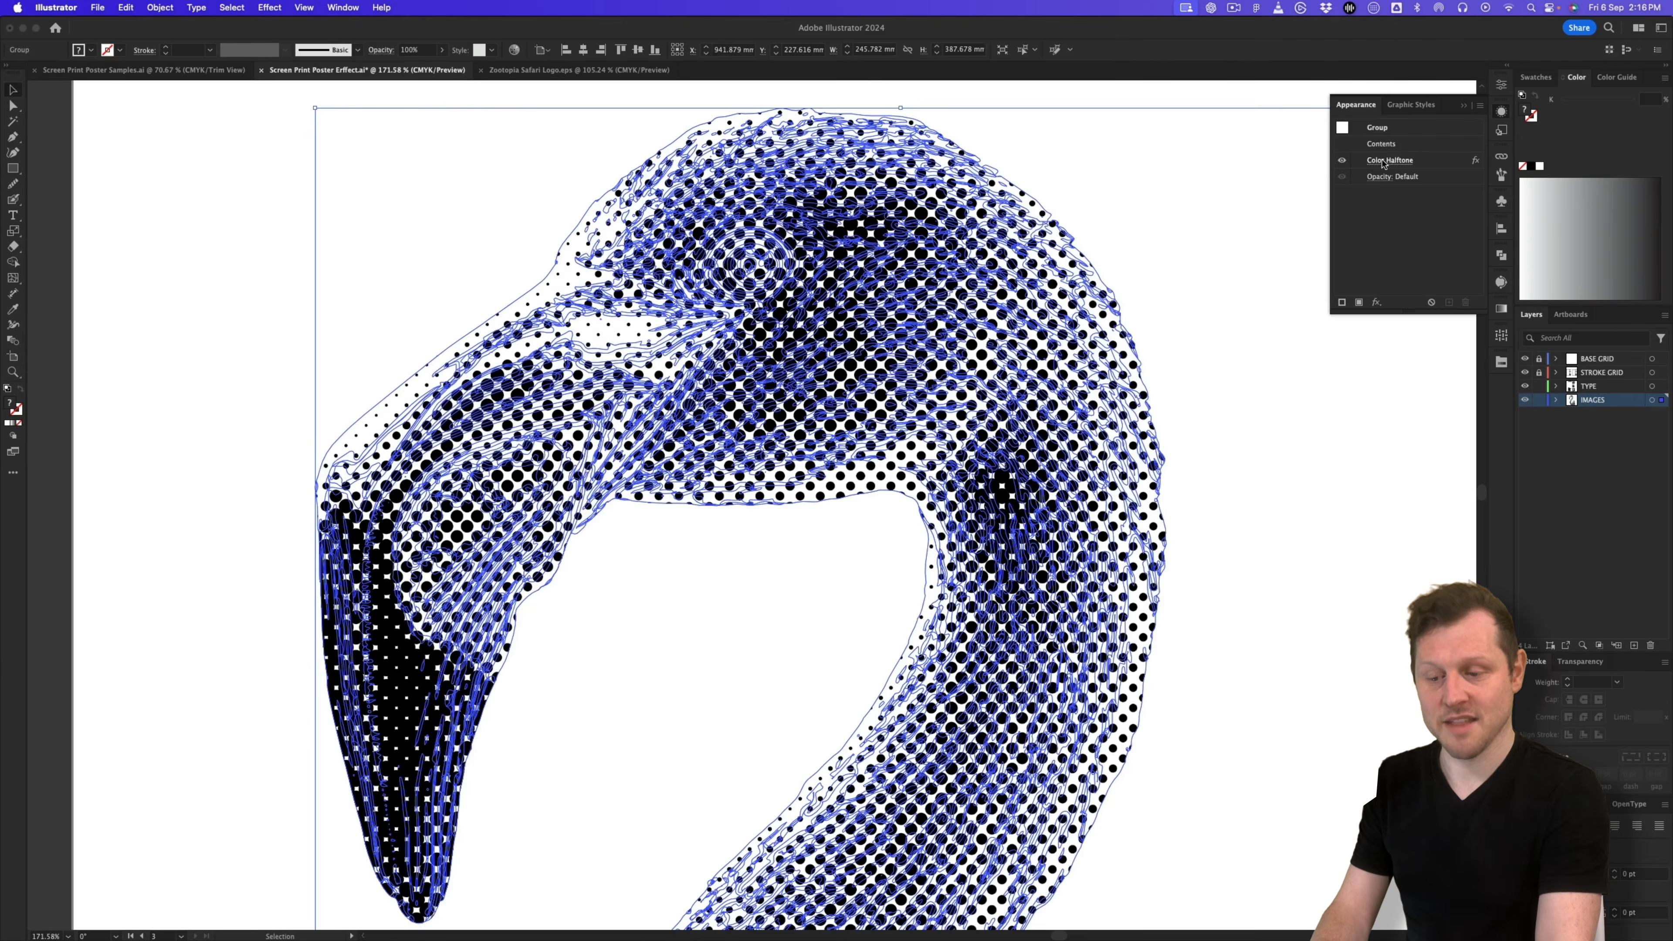
{"action": "left_click", "coordinate": [1384, 164]}
{"action": "left_click", "coordinate": [469, 408]}
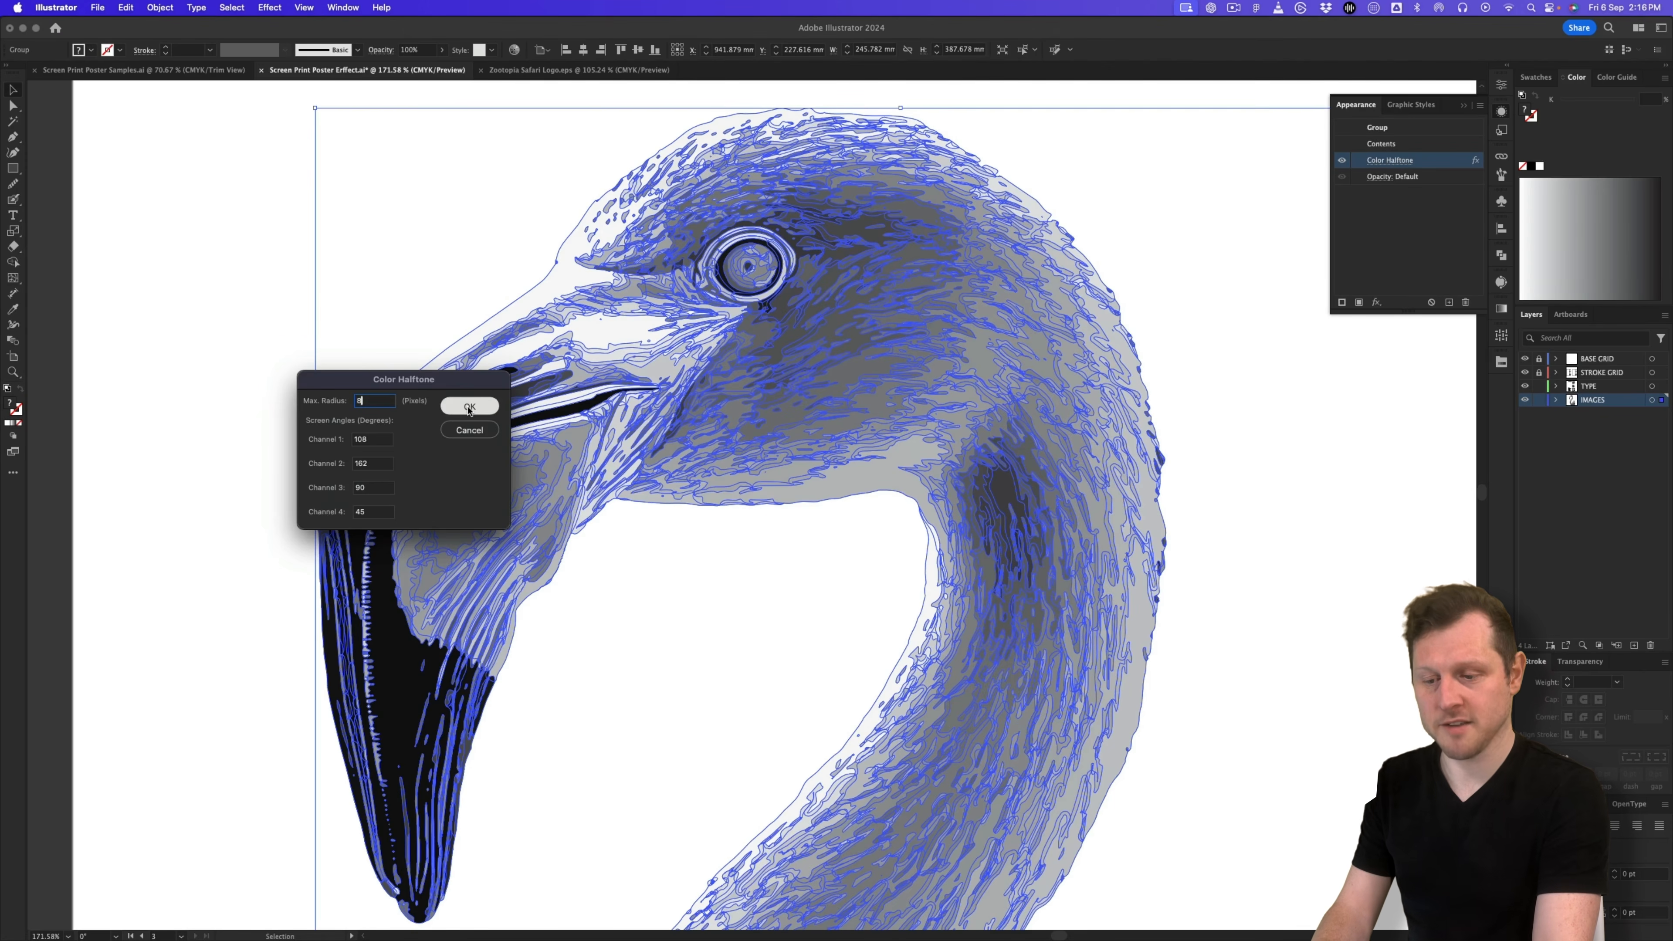
{"action": "left_click", "coordinate": [248, 342]}
{"action": "key", "text": "z"}
{"action": "left_click_drag", "start_coordinate": [922, 428], "coordinate": [847, 426]}
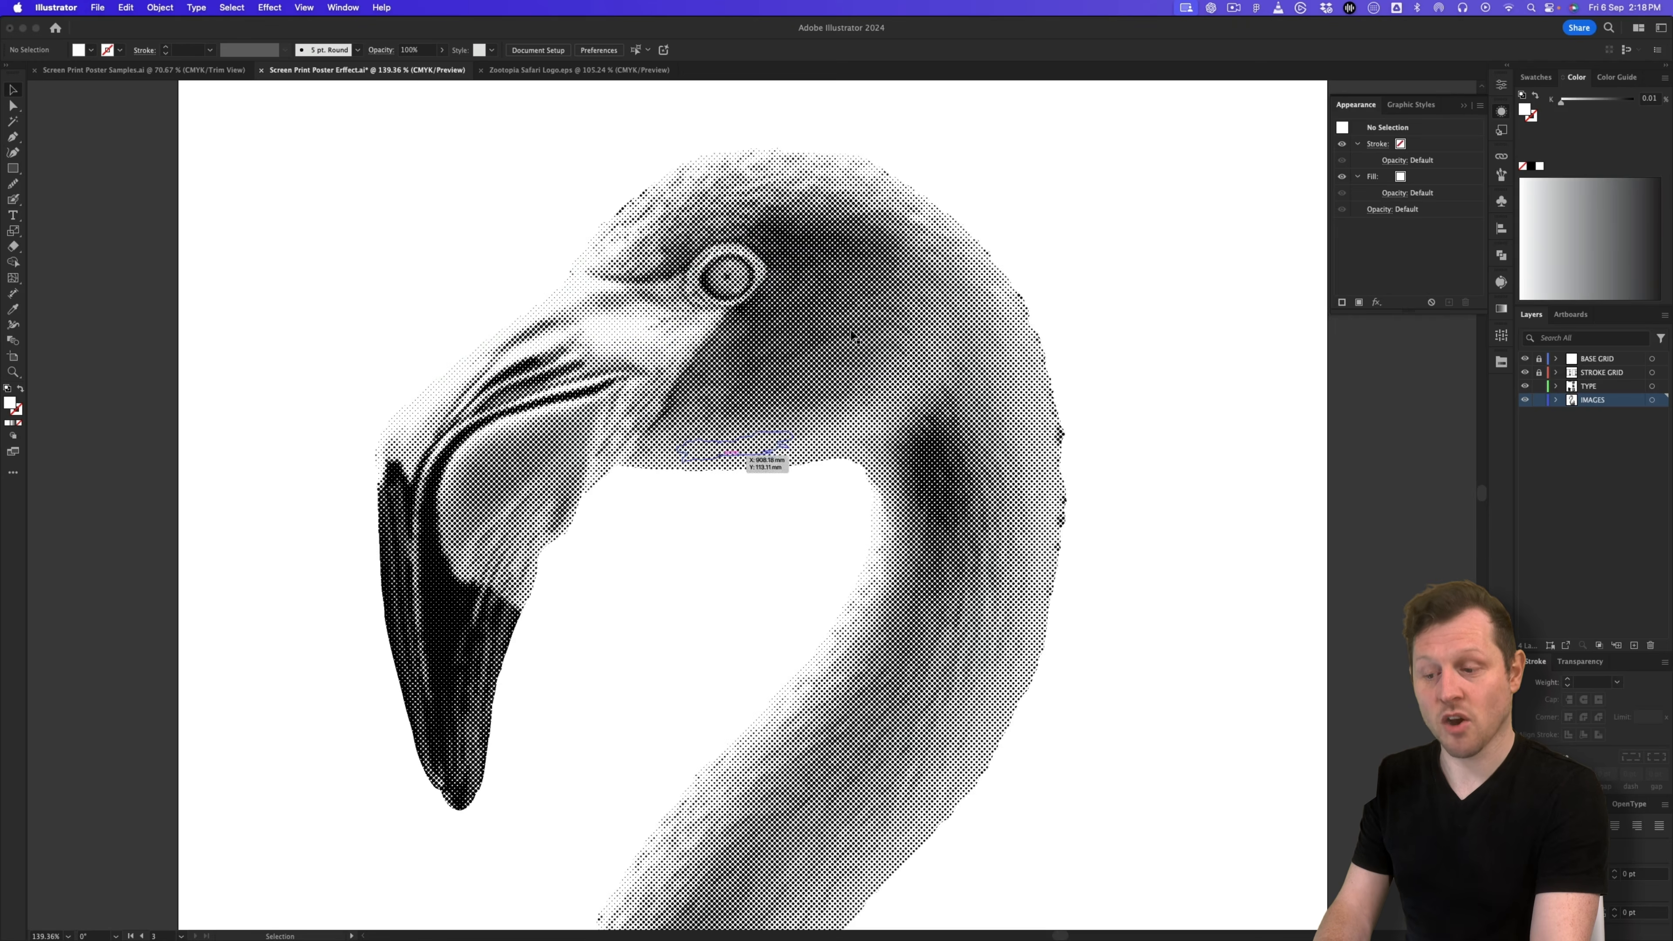
Step: Switch the document color mode to RGB Color and examine its influence on the halftone dots
{"action": "key", "text": "z"}
{"action": "left_click_drag", "start_coordinate": [765, 389], "coordinate": [950, 369]}
{"action": "key", "text": "v"}
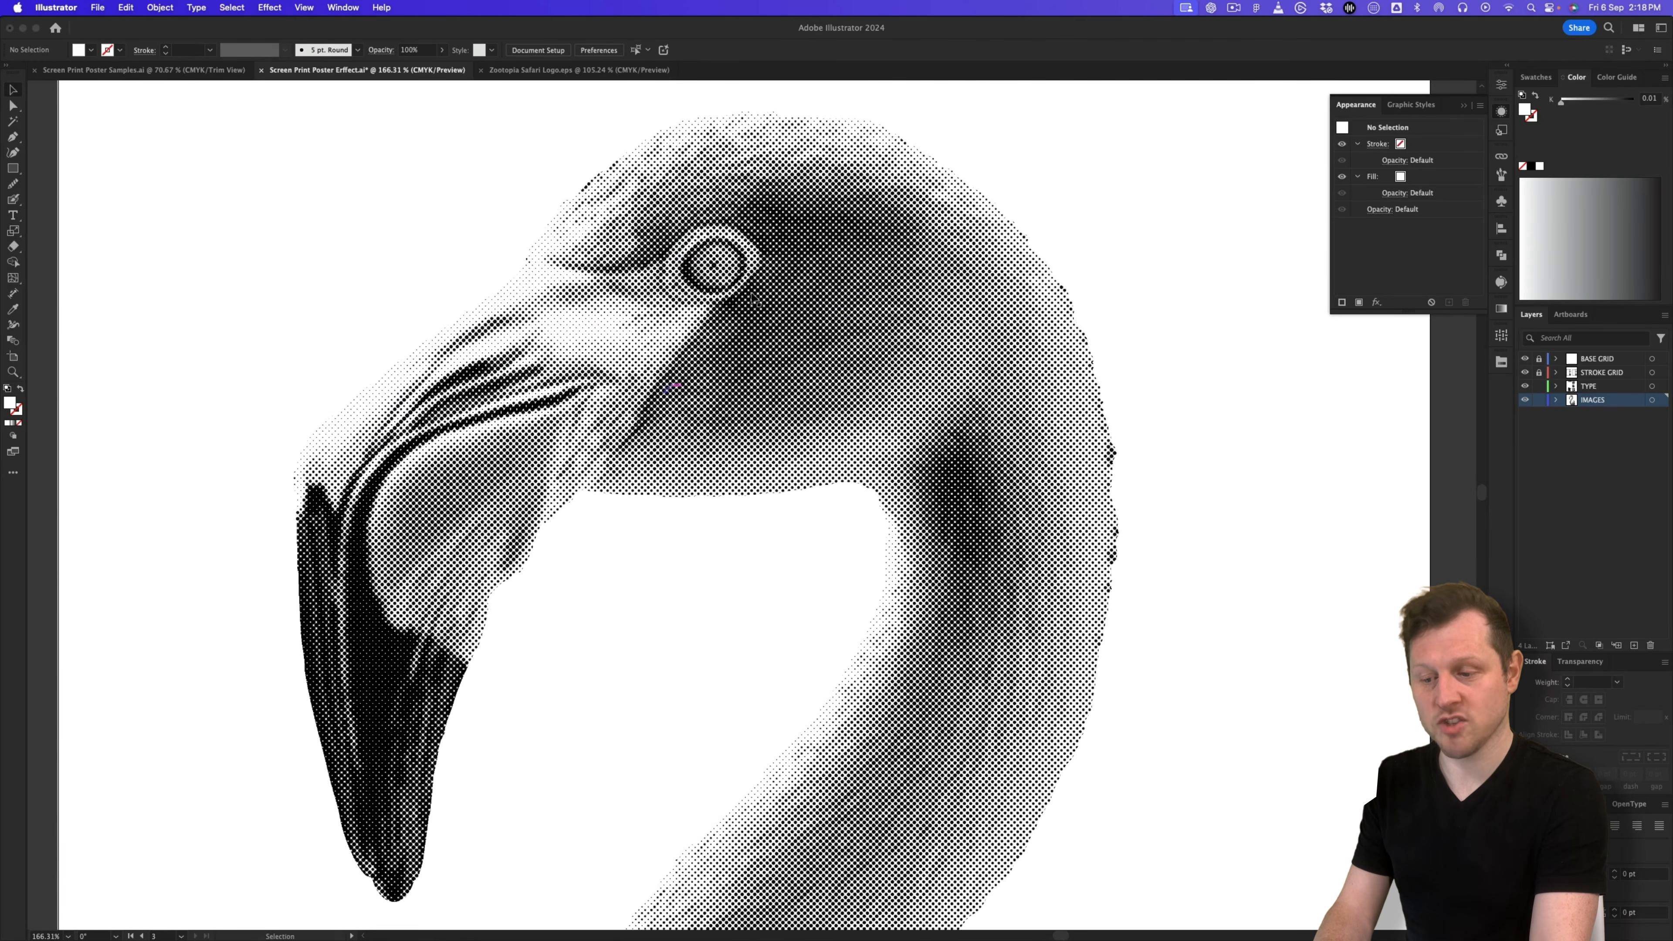
{"action": "left_click", "coordinate": [98, 7]}
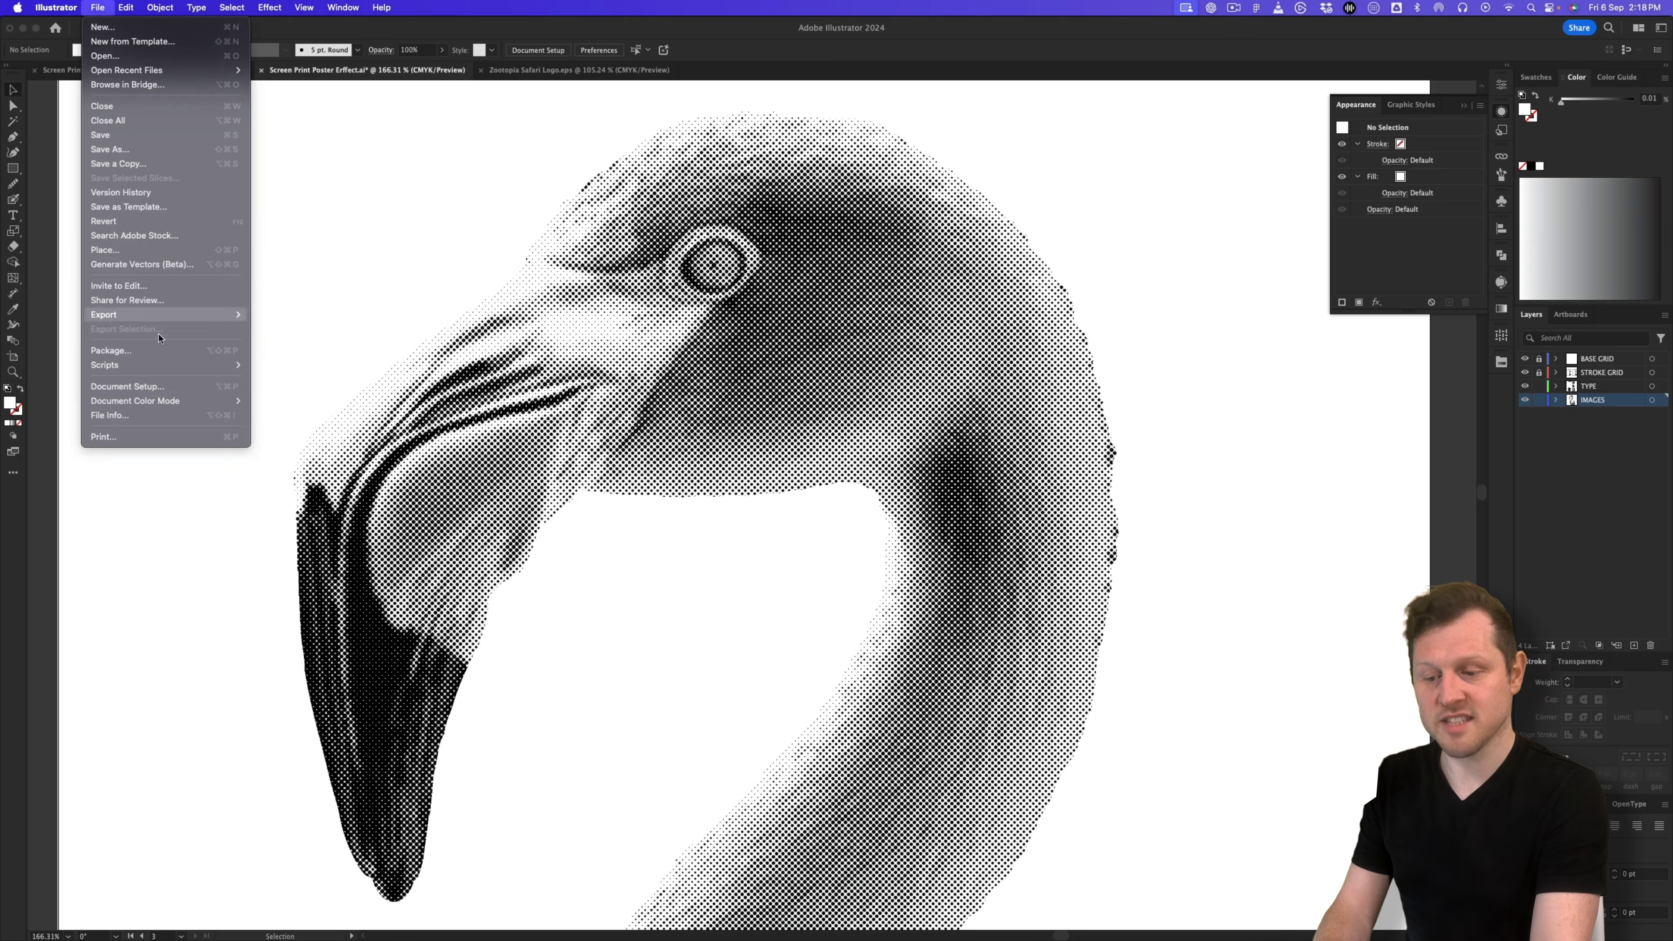
{"action": "mouse_move", "coordinate": [218, 400]}
{"action": "left_click", "coordinate": [304, 418]}
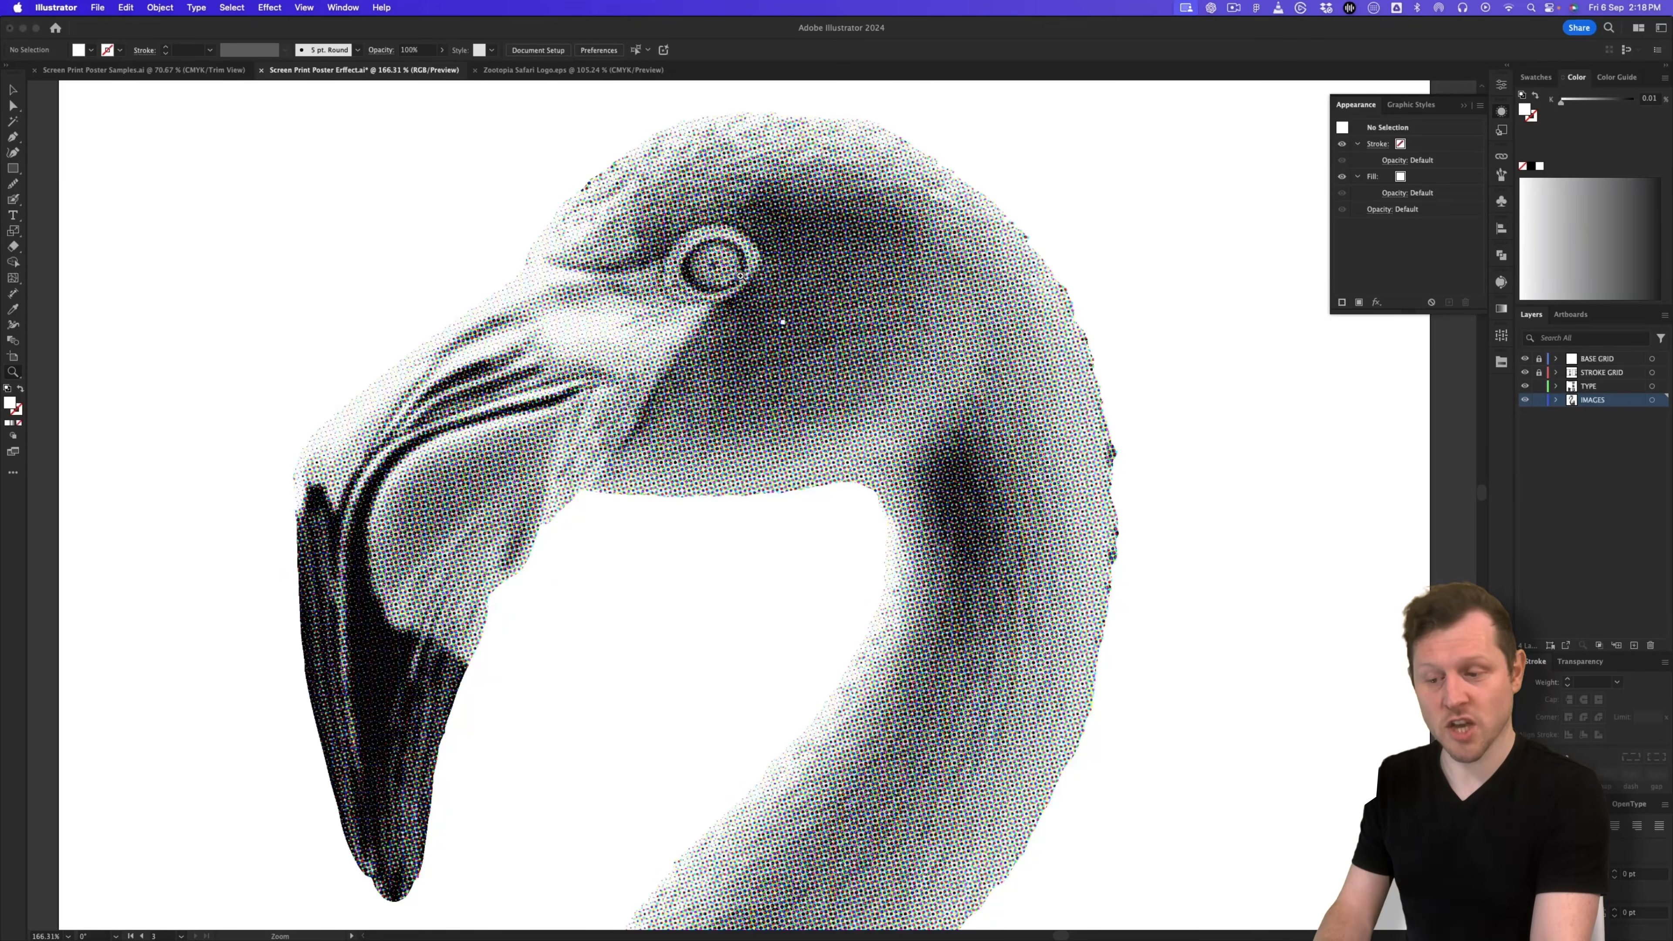
{"action": "mouse_move", "coordinate": [684, 362]}
{"action": "left_mouse_down"}
{"action": "mouse_move", "coordinate": [777, 291]}
{"action": "mouse_move", "coordinate": [677, 349]}
{"action": "left_mouse_up"}
Step: Return the document color mode to CMYK Color and check the halftone dots up close
{"action": "left_click", "coordinate": [98, 7]}
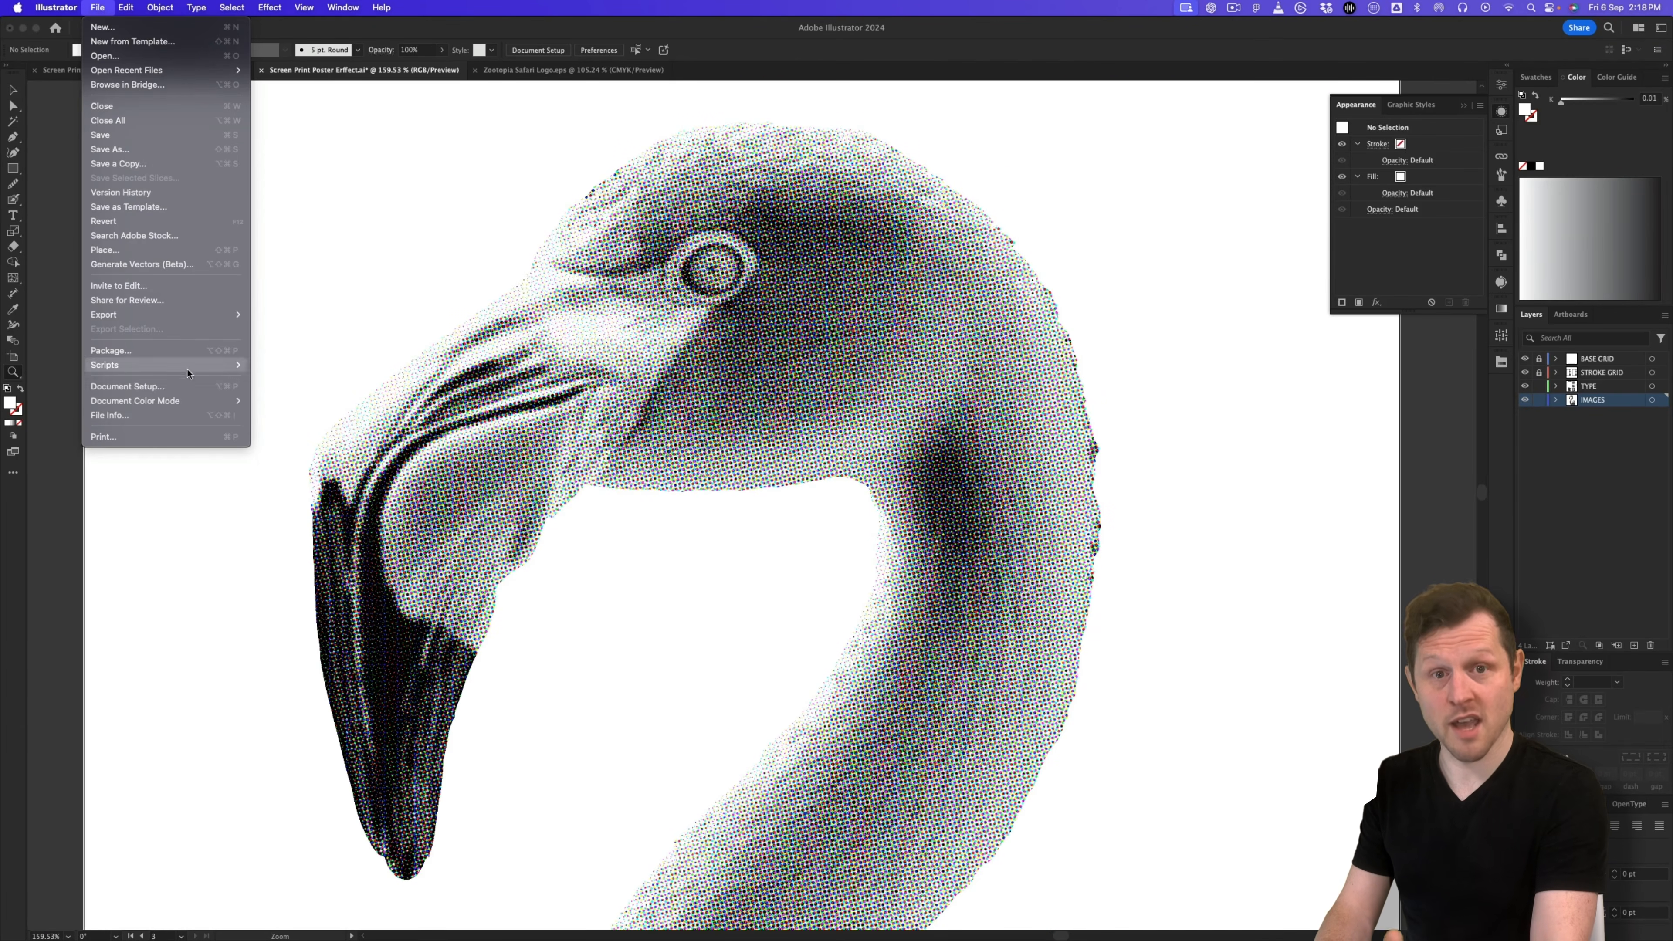
{"action": "mouse_move", "coordinate": [193, 402]}
{"action": "left_click", "coordinate": [285, 400]}
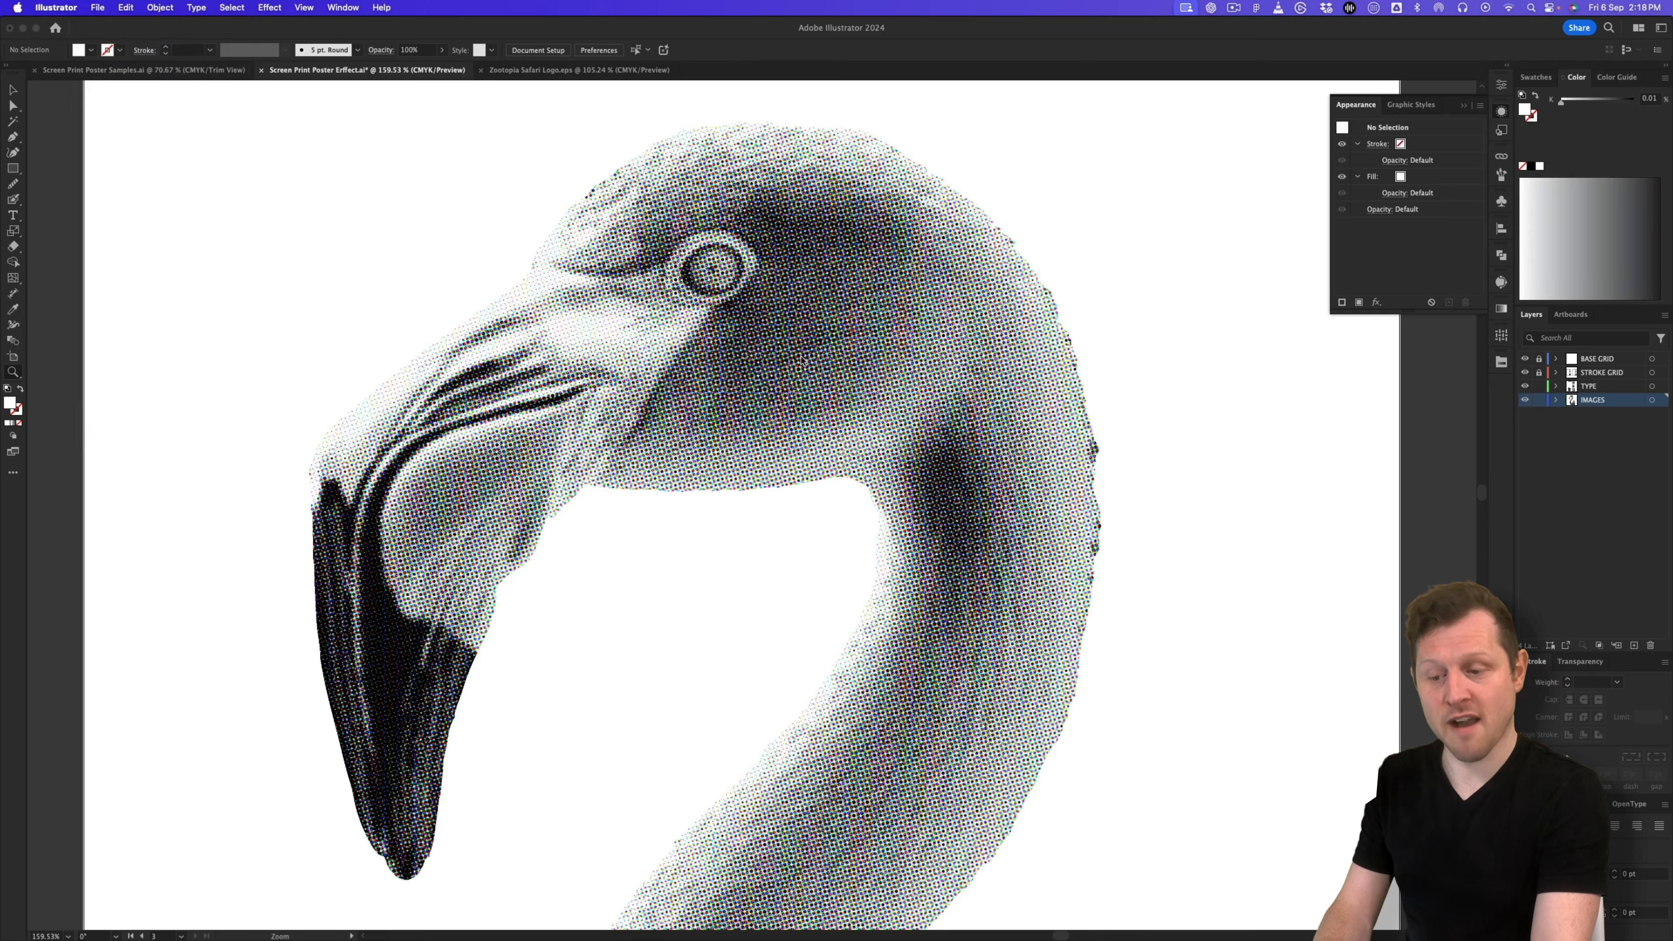
{"action": "left_click_drag", "start_coordinate": [833, 316], "coordinate": [823, 293]}
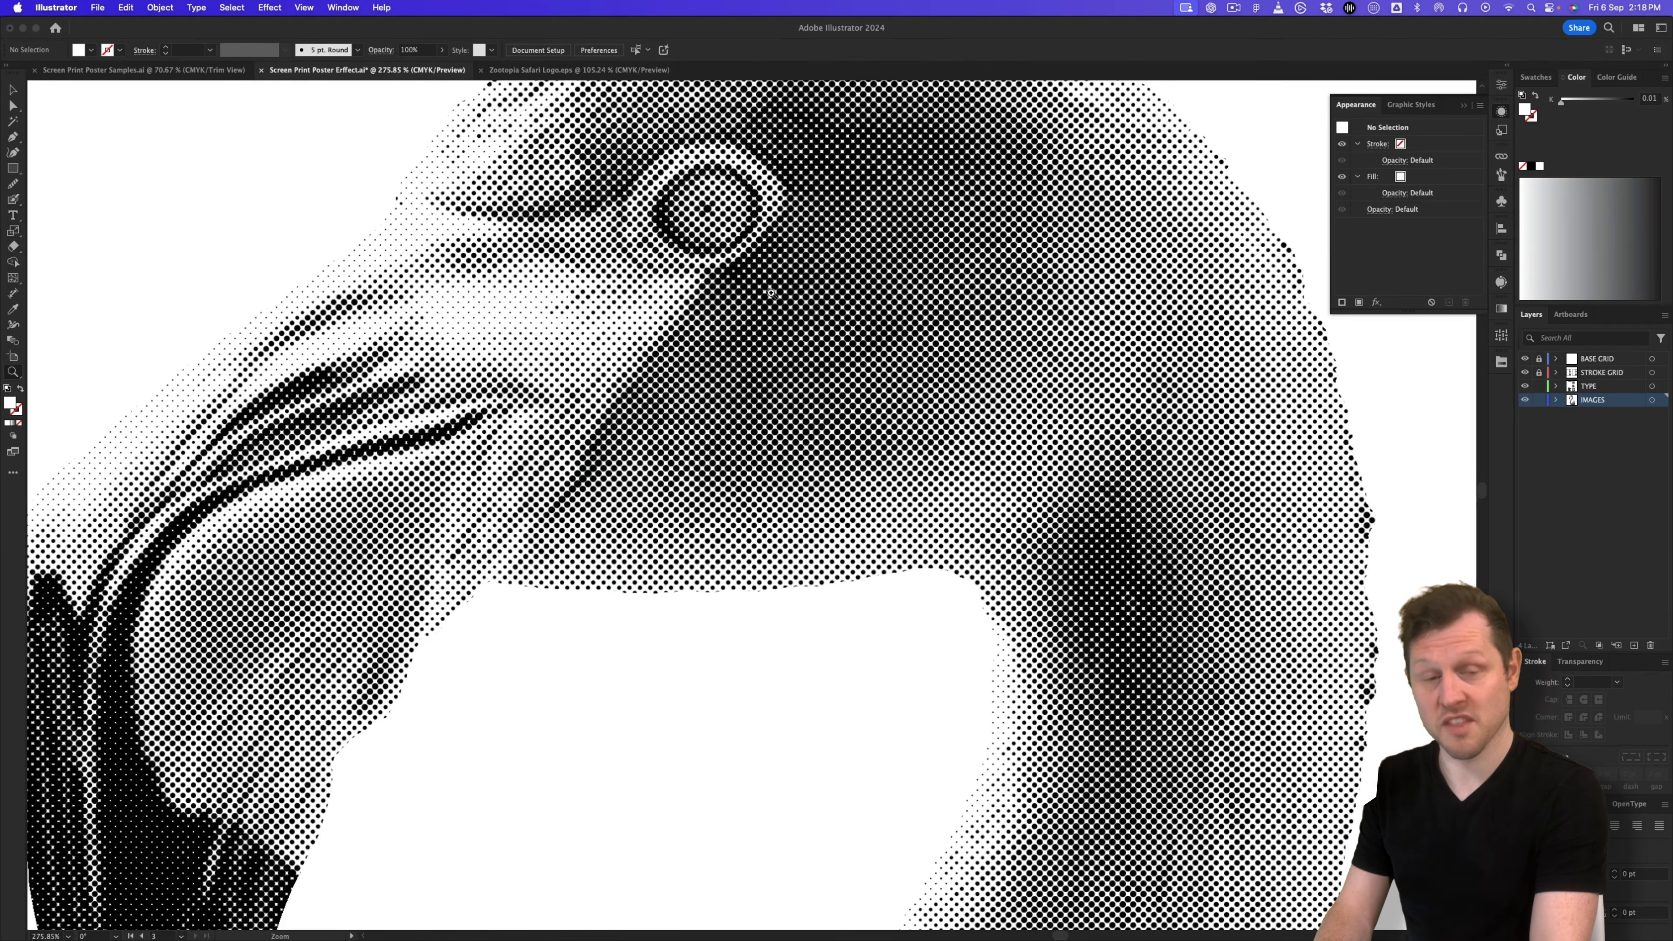
{"action": "left_click_drag", "start_coordinate": [777, 403], "coordinate": [871, 306]}
{"action": "left_click_drag", "start_coordinate": [1049, 360], "coordinate": [980, 346]}
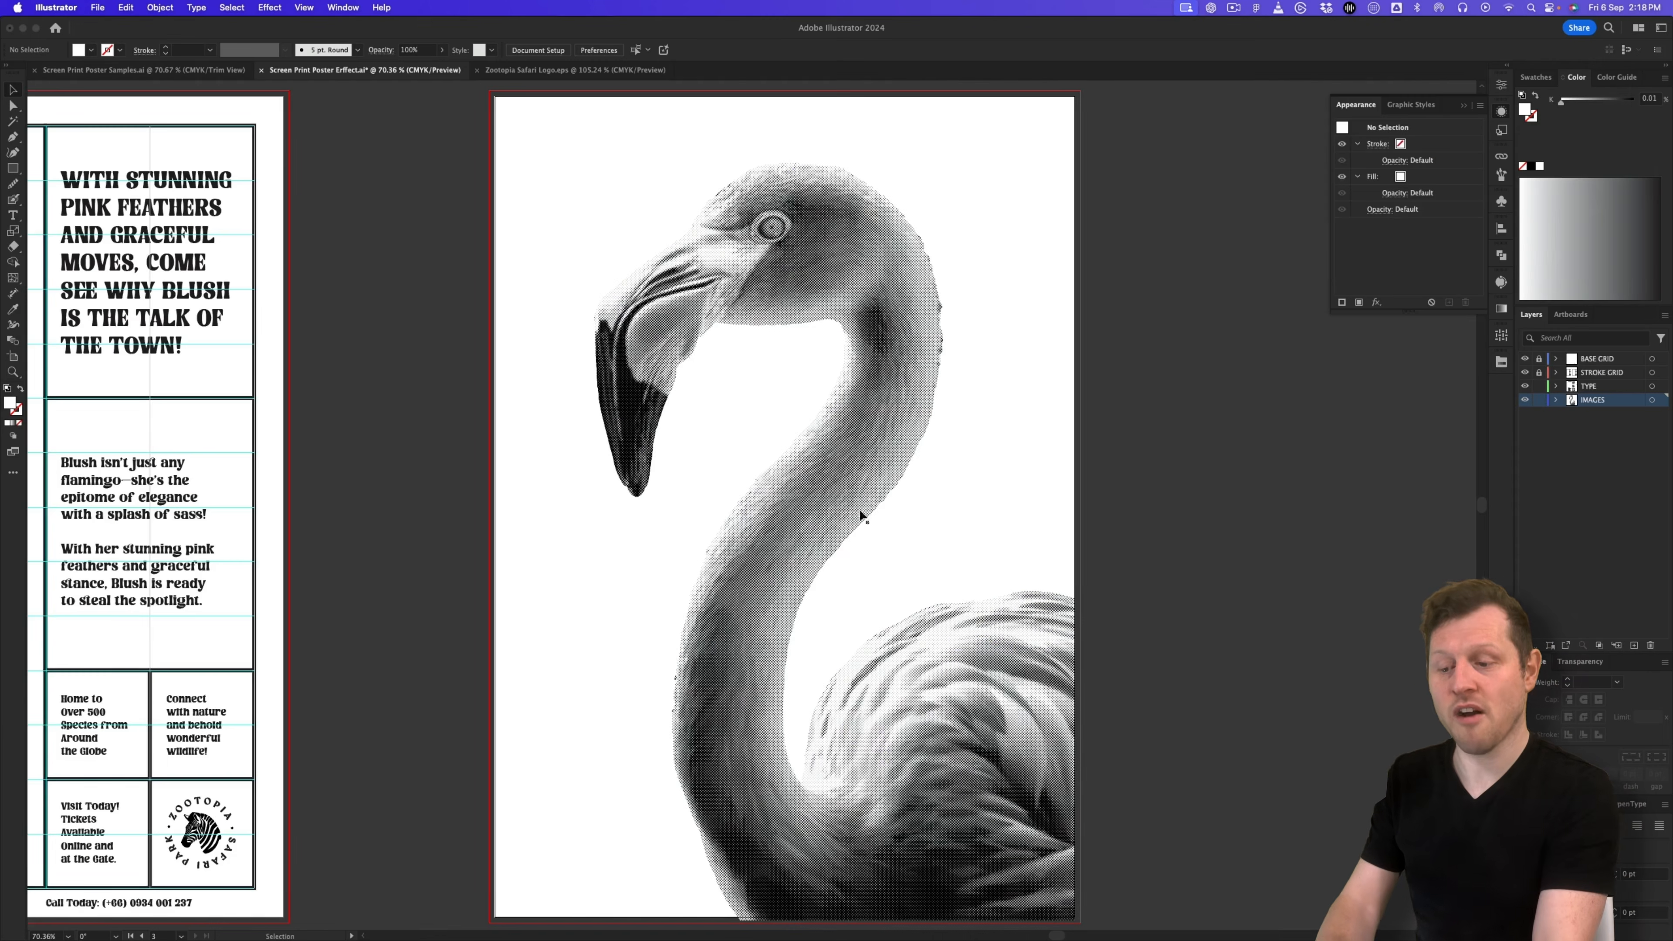
Step: Hide the guides and bring the type layout and flamingo artboards into view together
{"action": "key", "text": "super+semicolon"}
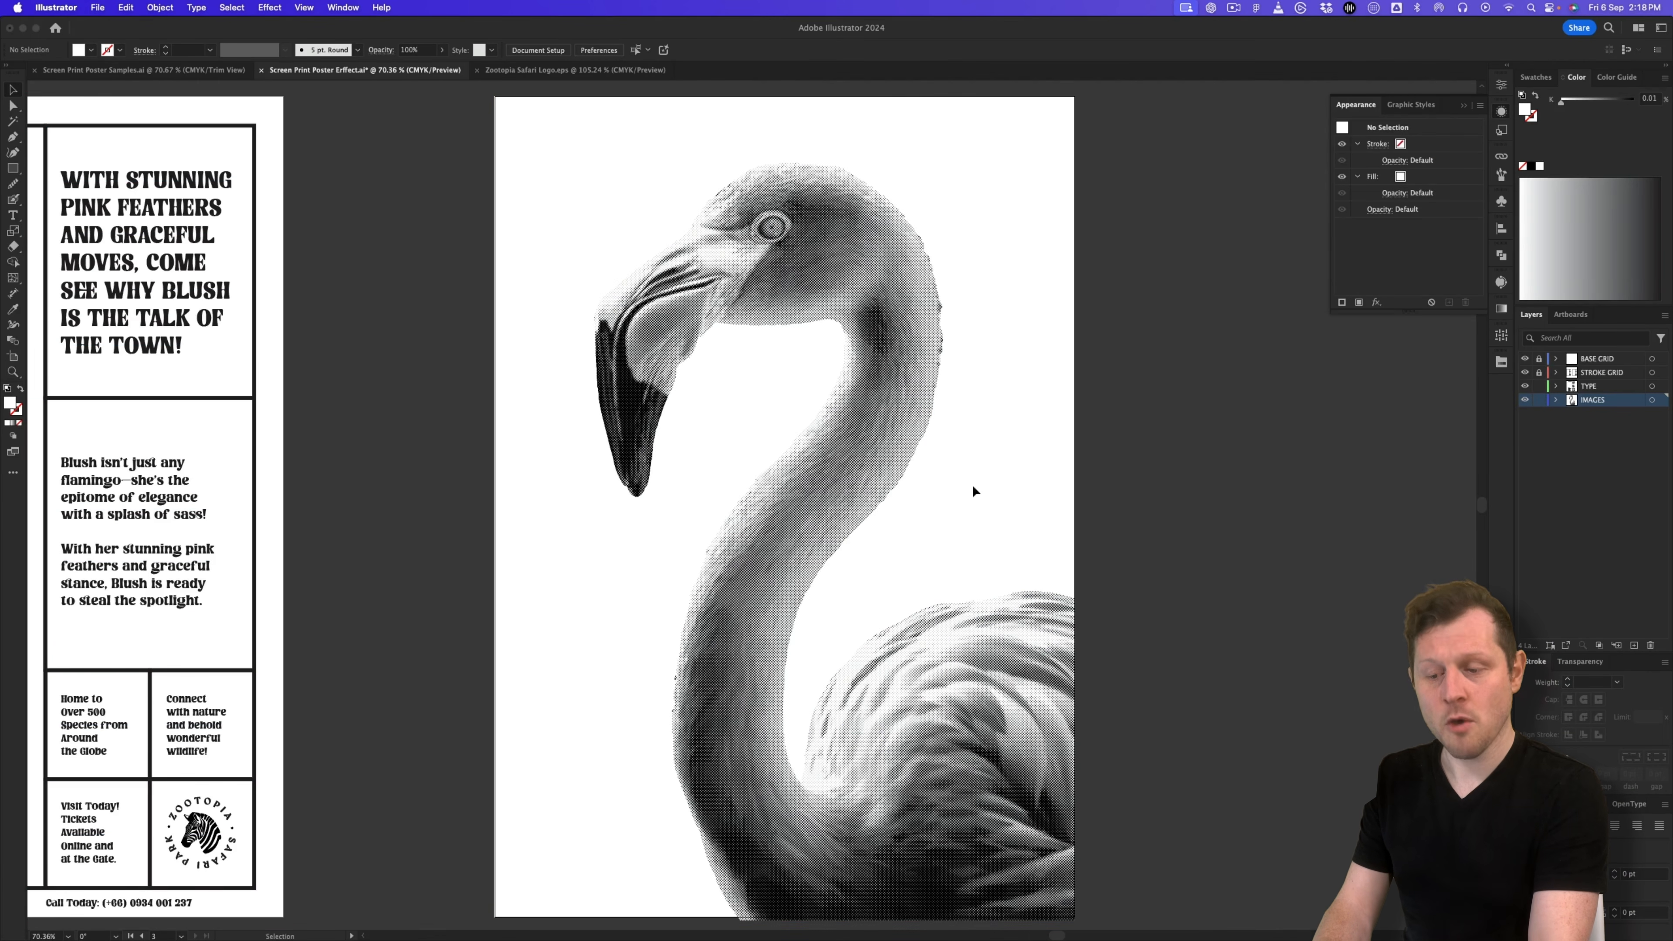
{"action": "key", "text": "z"}
{"action": "left_click_drag", "start_coordinate": [822, 459], "coordinate": [861, 483]}
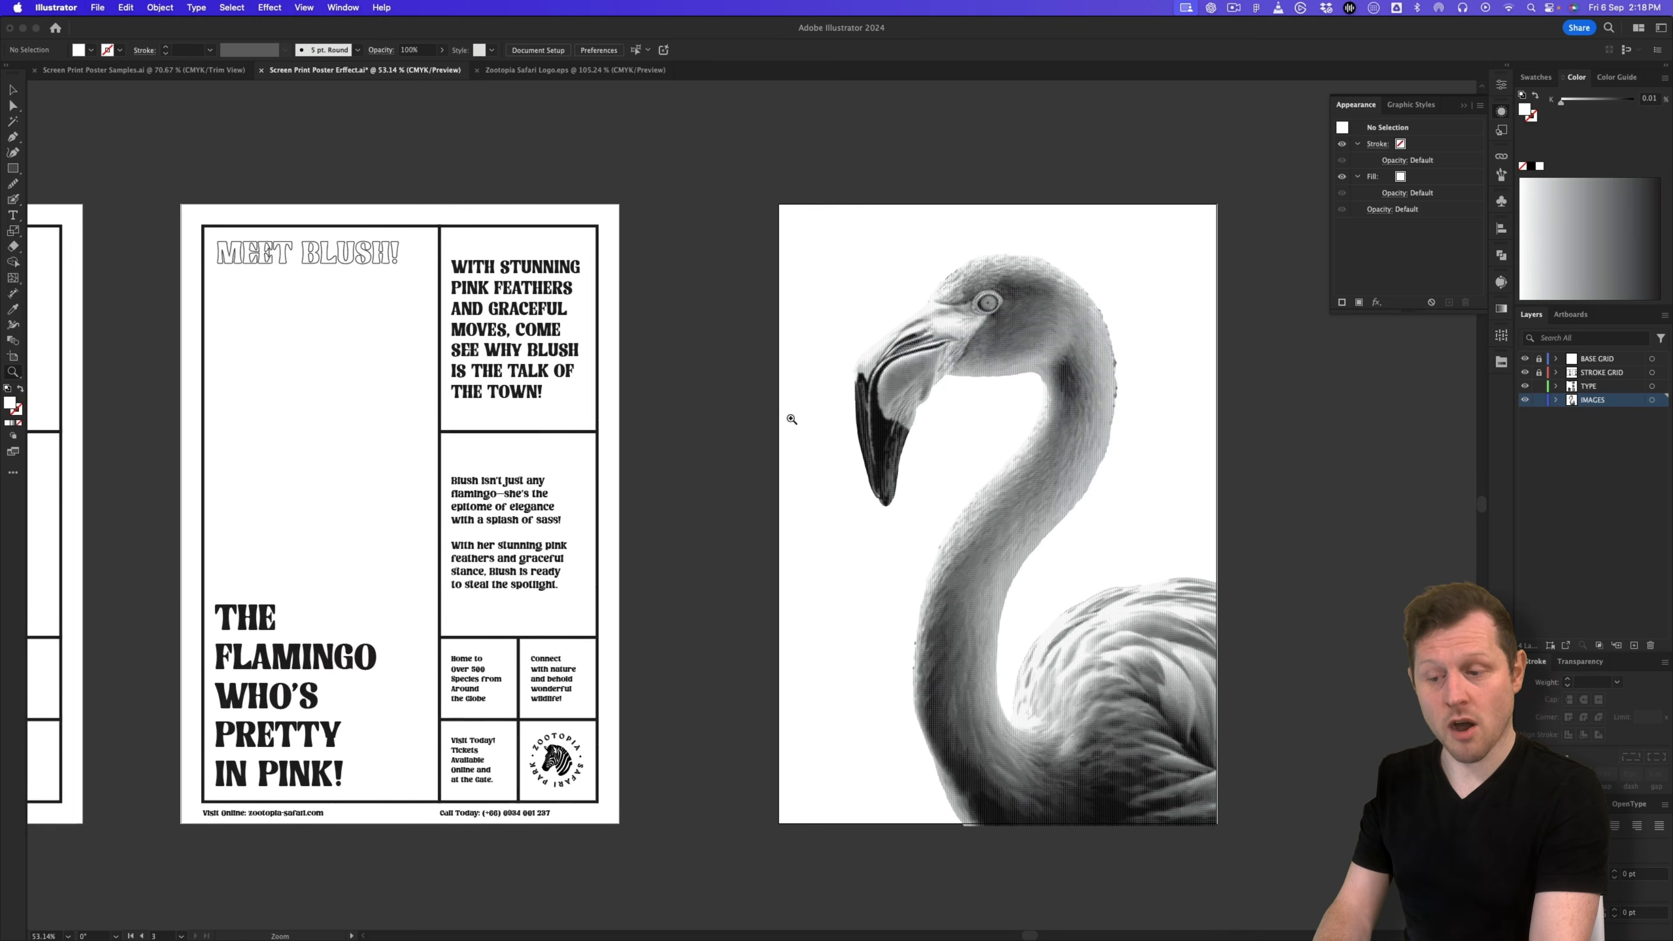
{"action": "left_click_drag", "start_coordinate": [677, 446], "coordinate": [736, 444]}
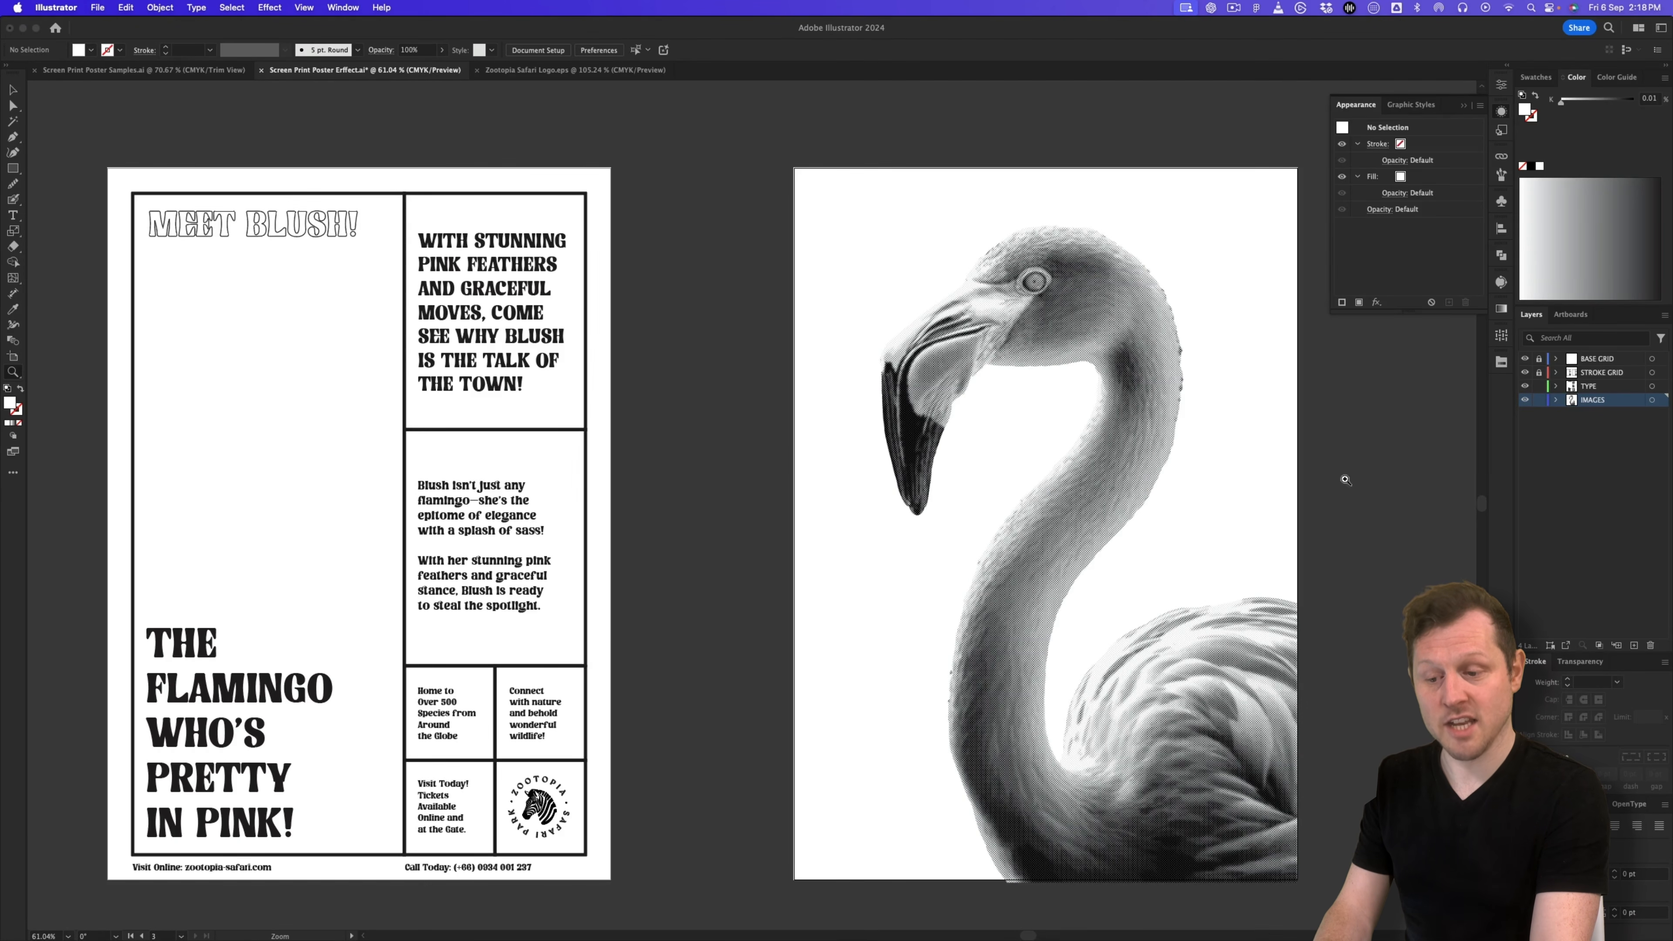
Step: Create a new blank artboard and align it beside the flamingo artboard
{"action": "left_click", "coordinate": [1573, 315]}
{"action": "left_click", "coordinate": [1667, 317]}
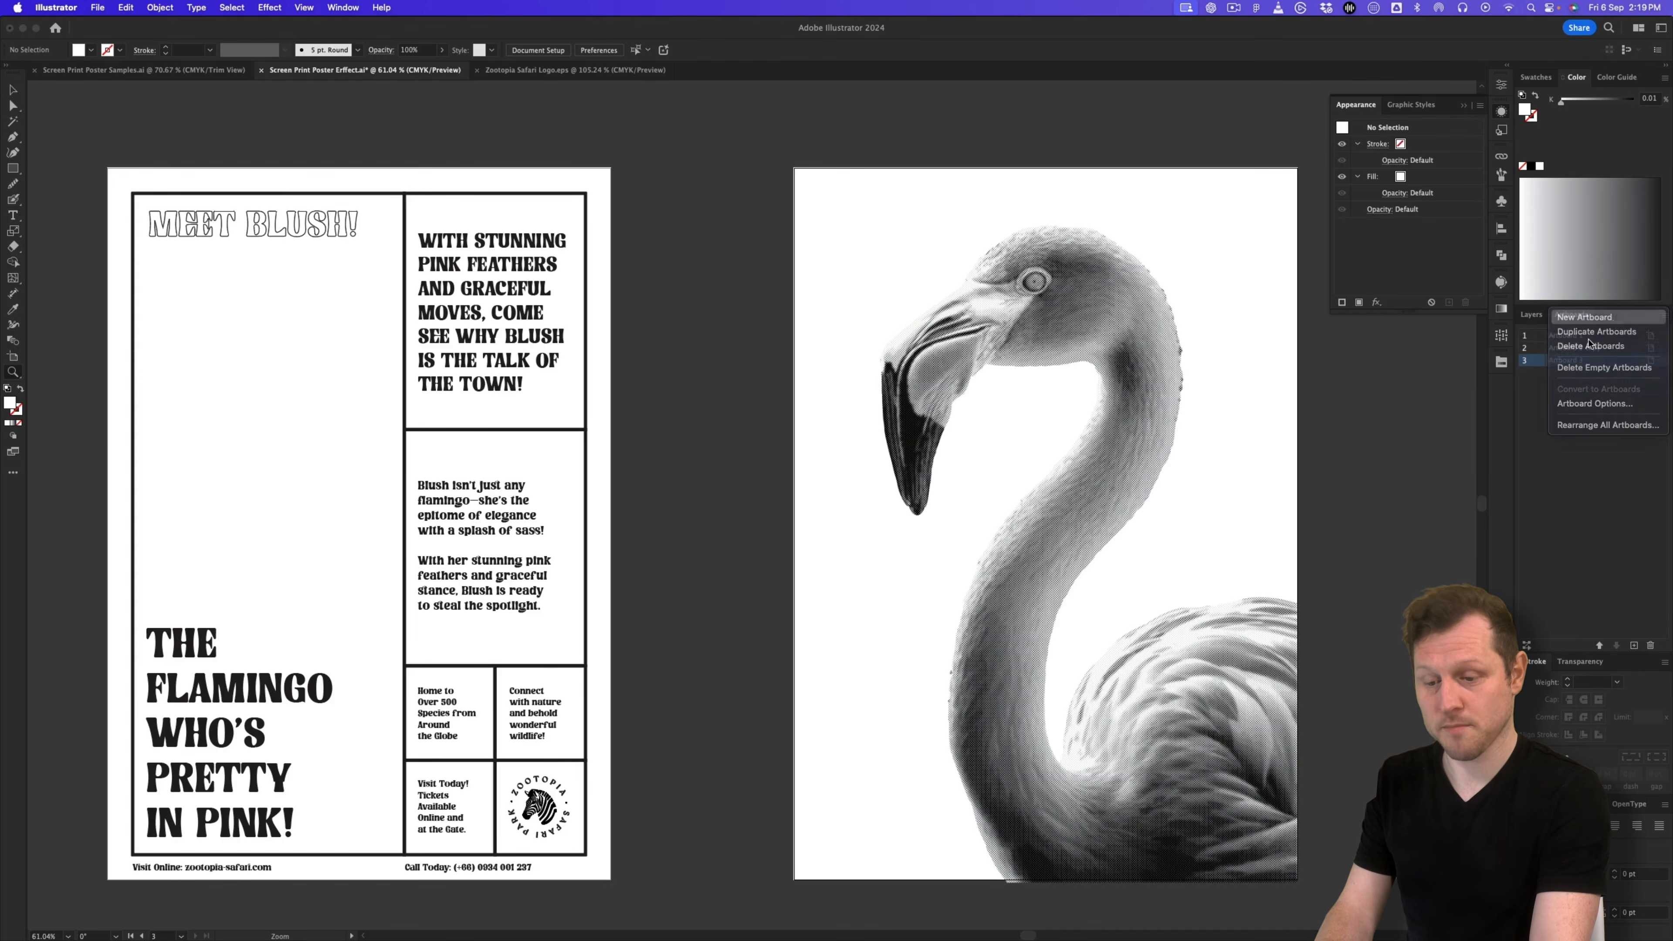
{"action": "left_click", "coordinate": [1585, 317]}
{"action": "left_click", "coordinate": [13, 356]}
{"action": "left_click_drag", "start_coordinate": [539, 389], "coordinate": [542, 481]}
{"action": "key", "text": "z"}
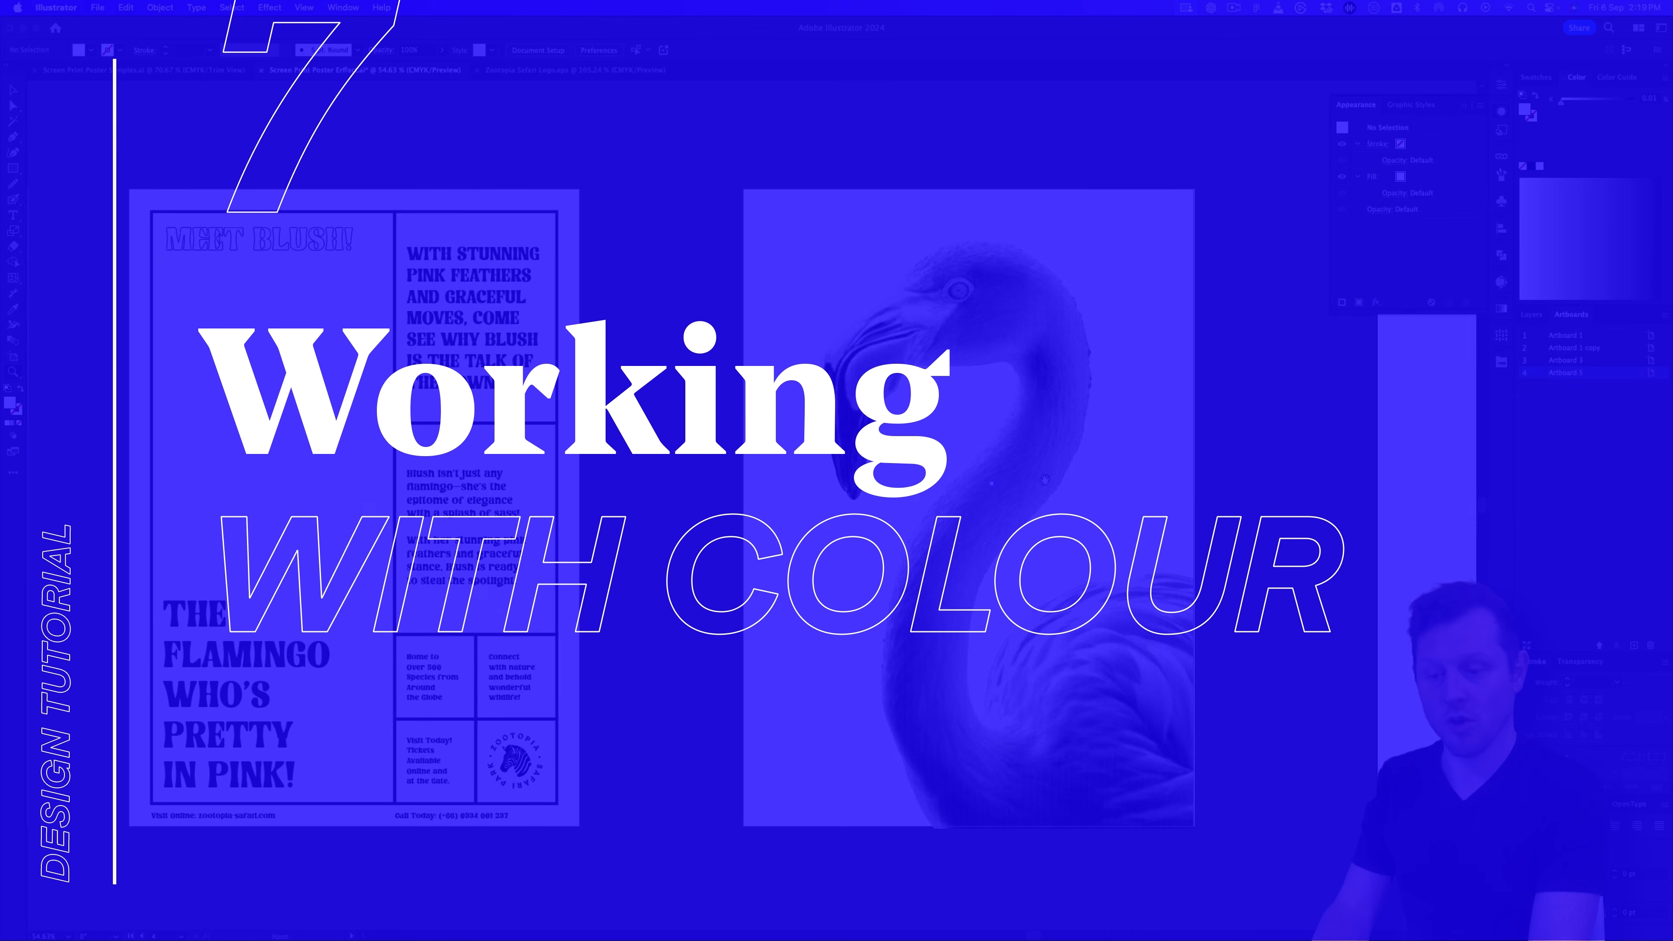
{"action": "left_click_drag", "start_coordinate": [1045, 480], "coordinate": [452, 478]}
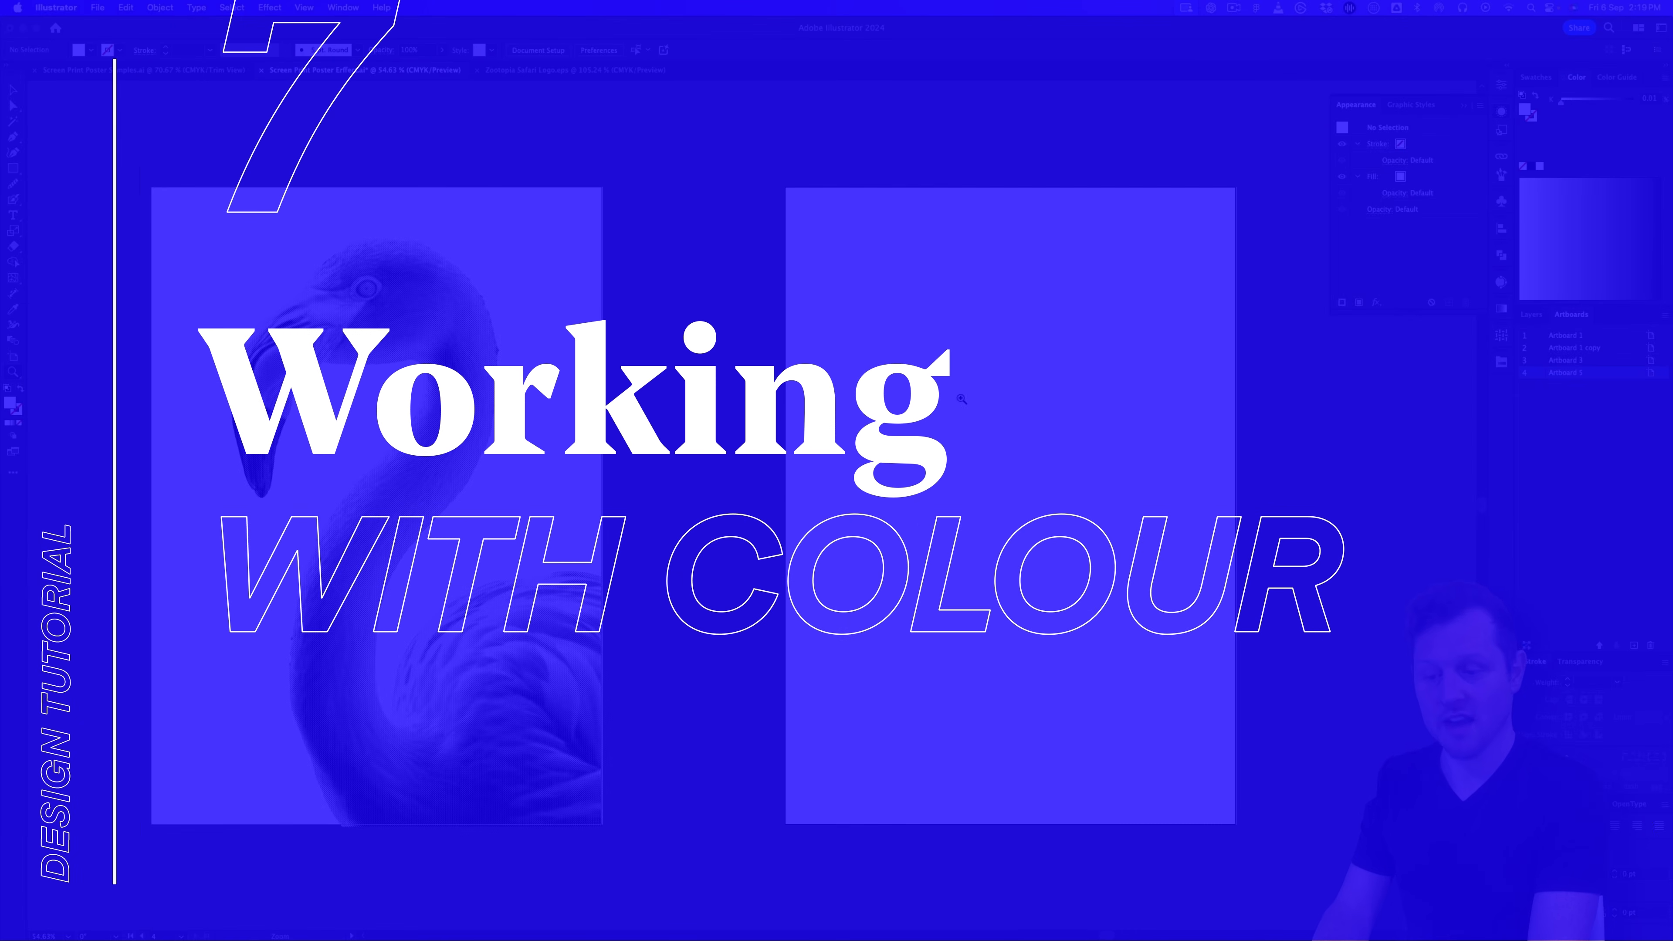
Step: Bring the blank artboard into closer view and show the document's layers
{"action": "left_click_drag", "start_coordinate": [973, 460], "coordinate": [760, 460]}
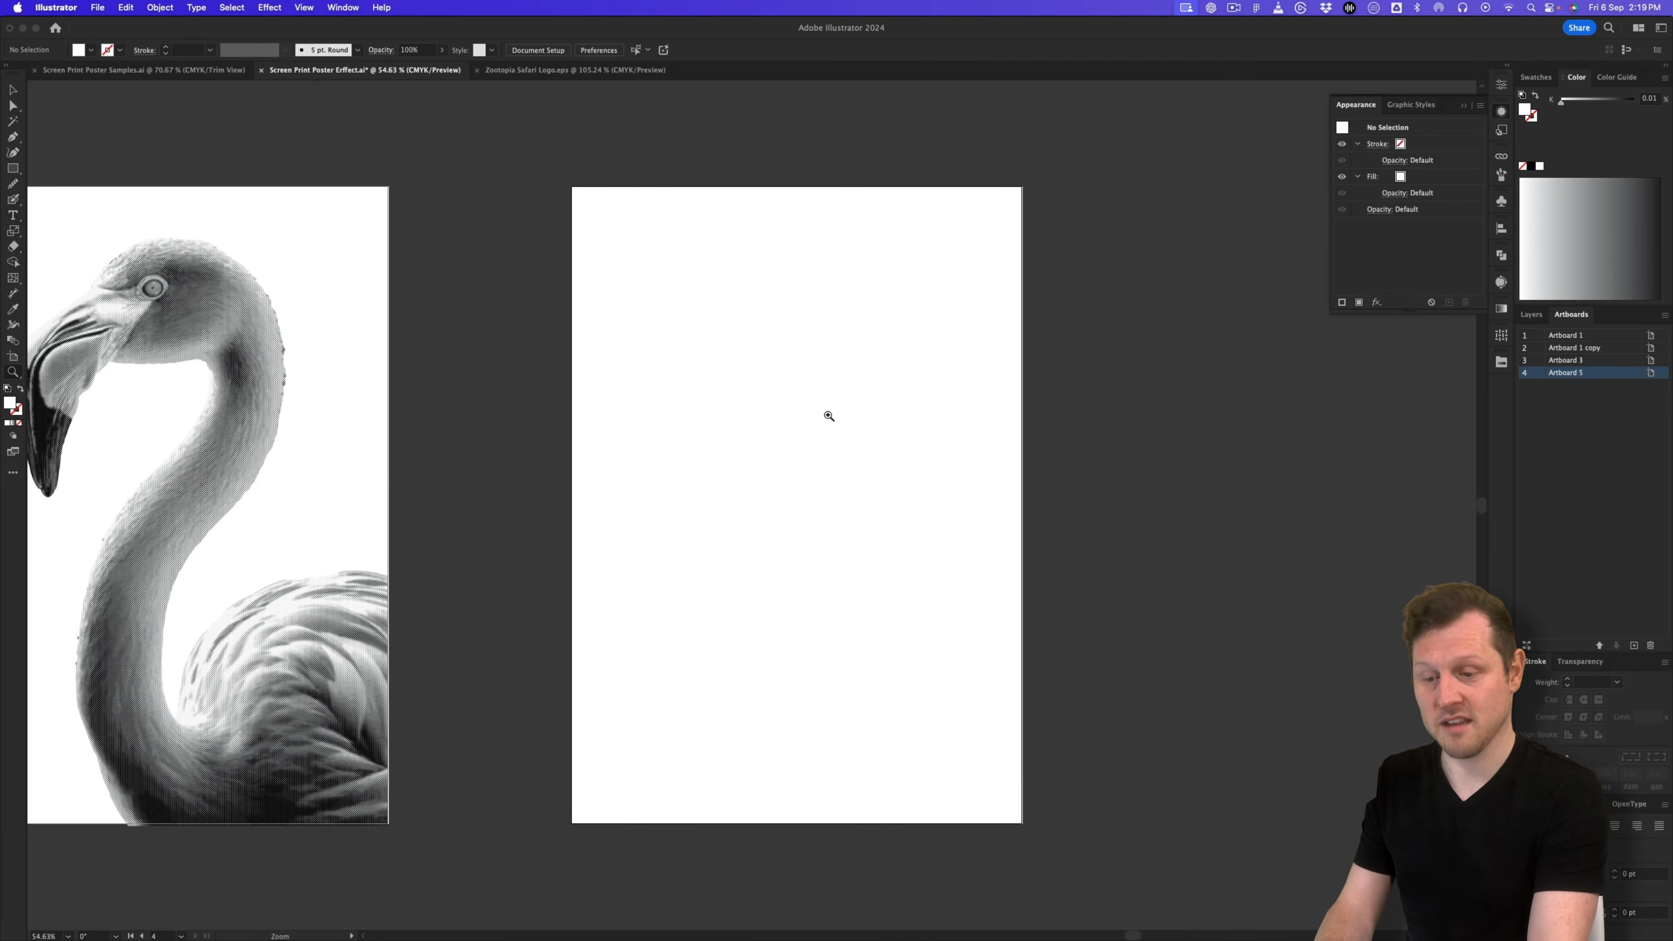
{"action": "left_click_drag", "start_coordinate": [796, 449], "coordinate": [848, 437]}
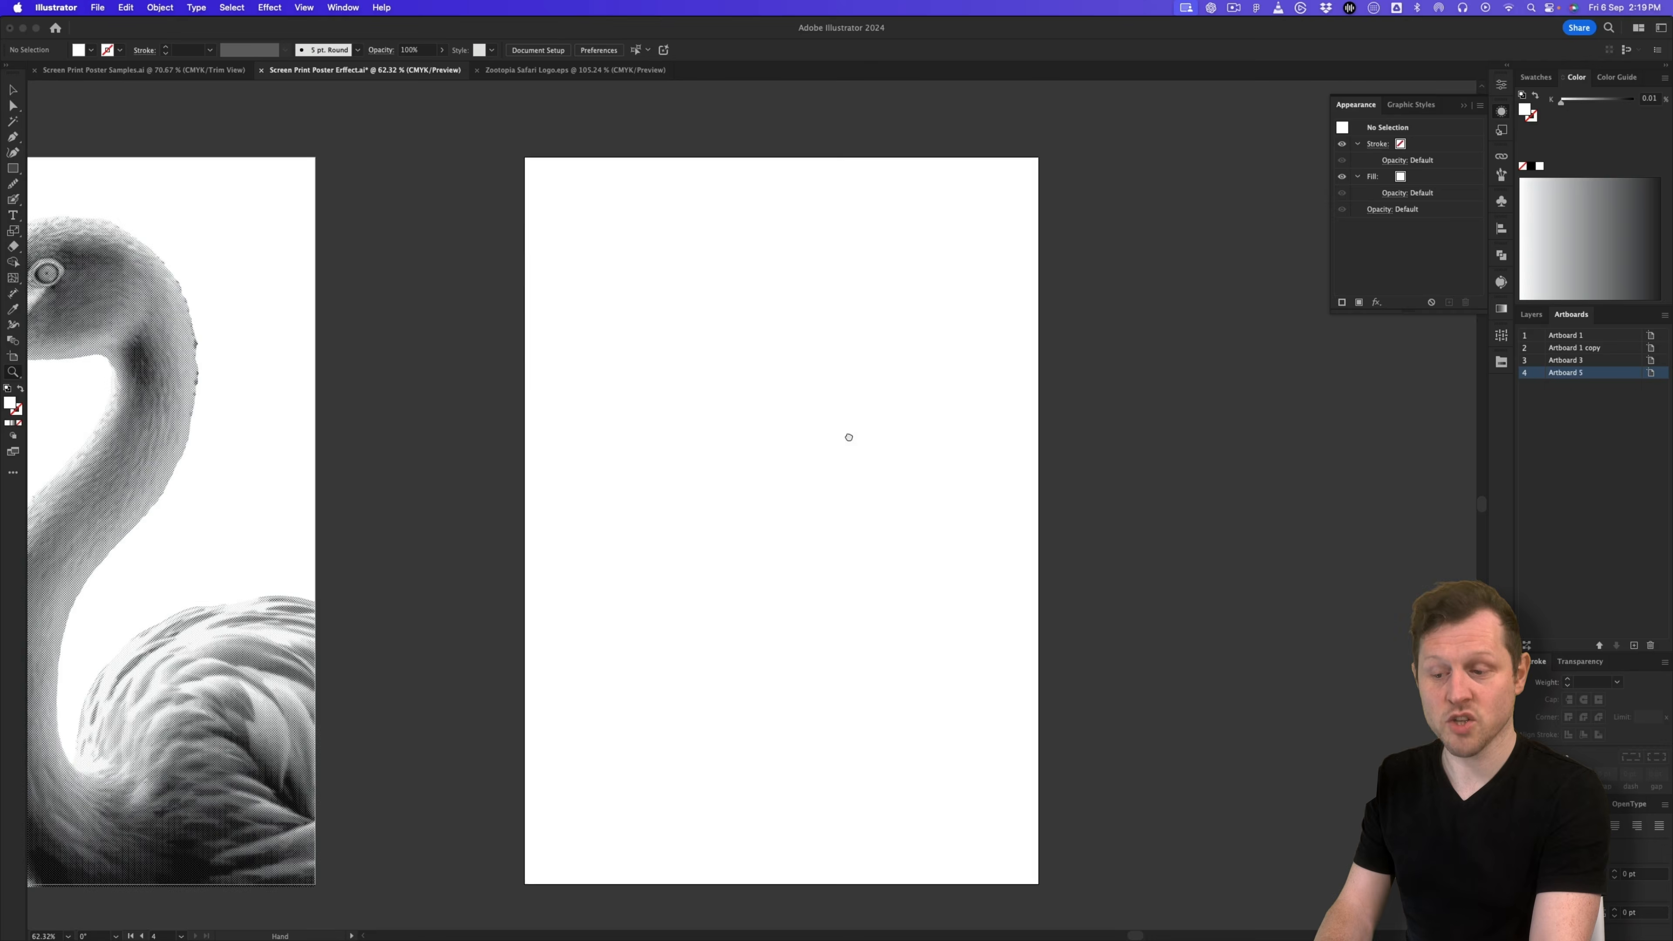
{"action": "left_click", "coordinate": [1533, 315]}
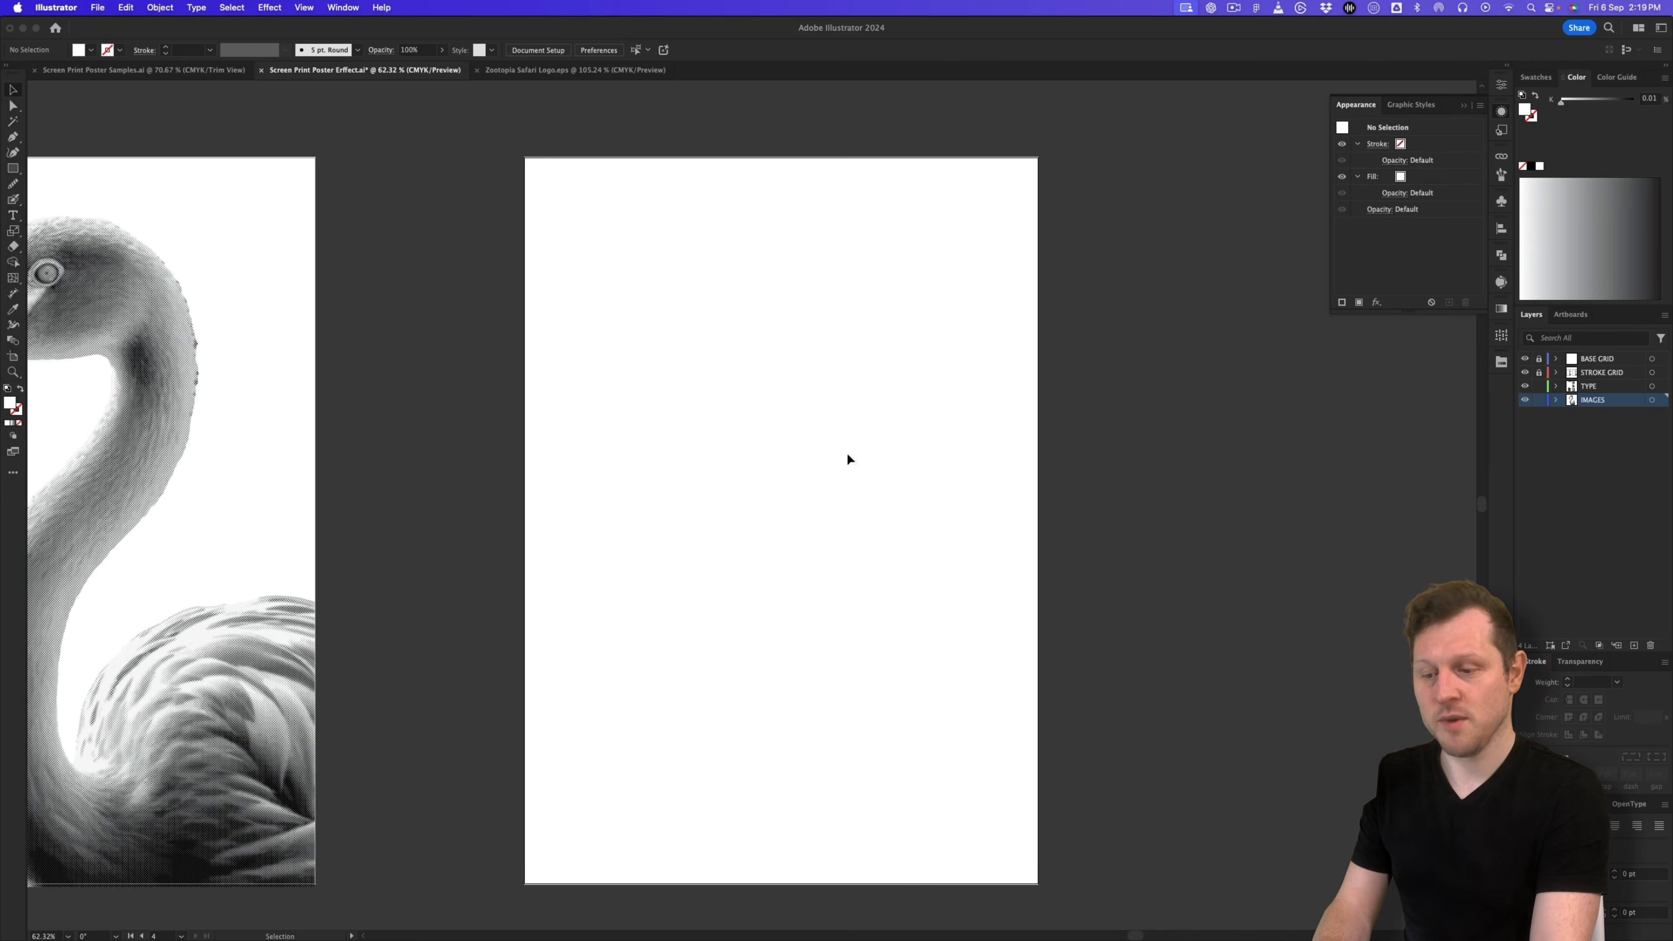
Step: Switch to the Screen Print Poster Samples document, turn off trim view and examine the posters' colour permutations
{"action": "left_click", "coordinate": [185, 69]}
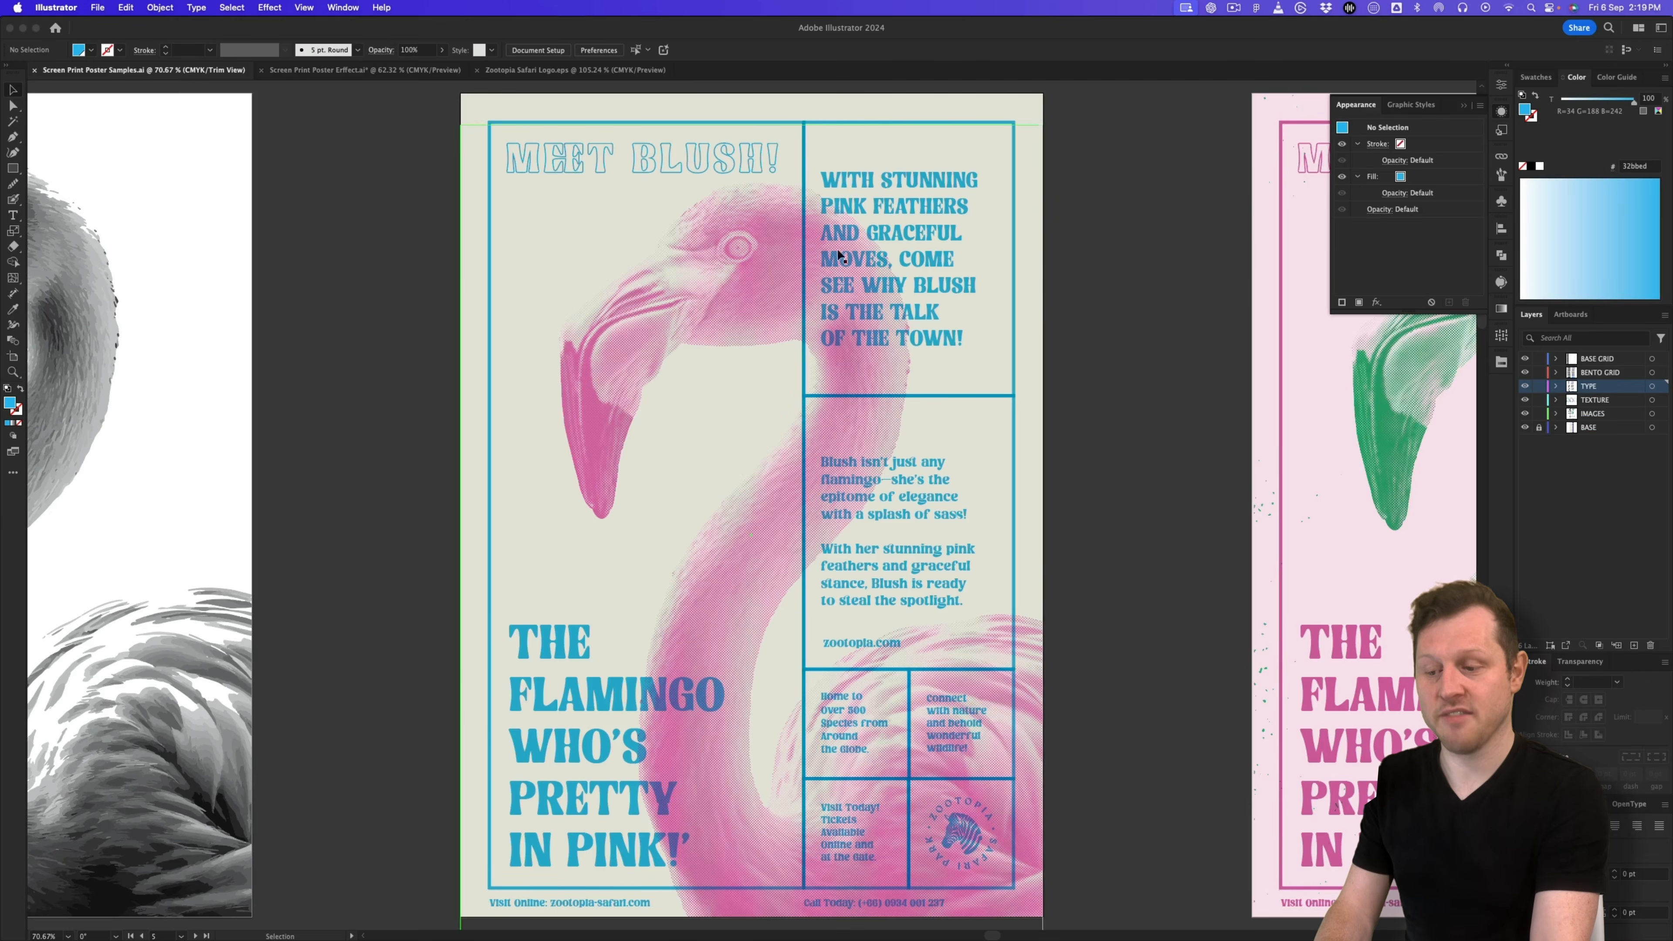
{"action": "key", "text": "z"}
{"action": "left_click", "coordinate": [806, 264], "text": "alt"}
{"action": "left_click_drag", "start_coordinate": [806, 263], "coordinate": [789, 264]}
{"action": "scroll", "coordinate": [789, 264], "scroll_direction": "up", "scroll_amount": 1}
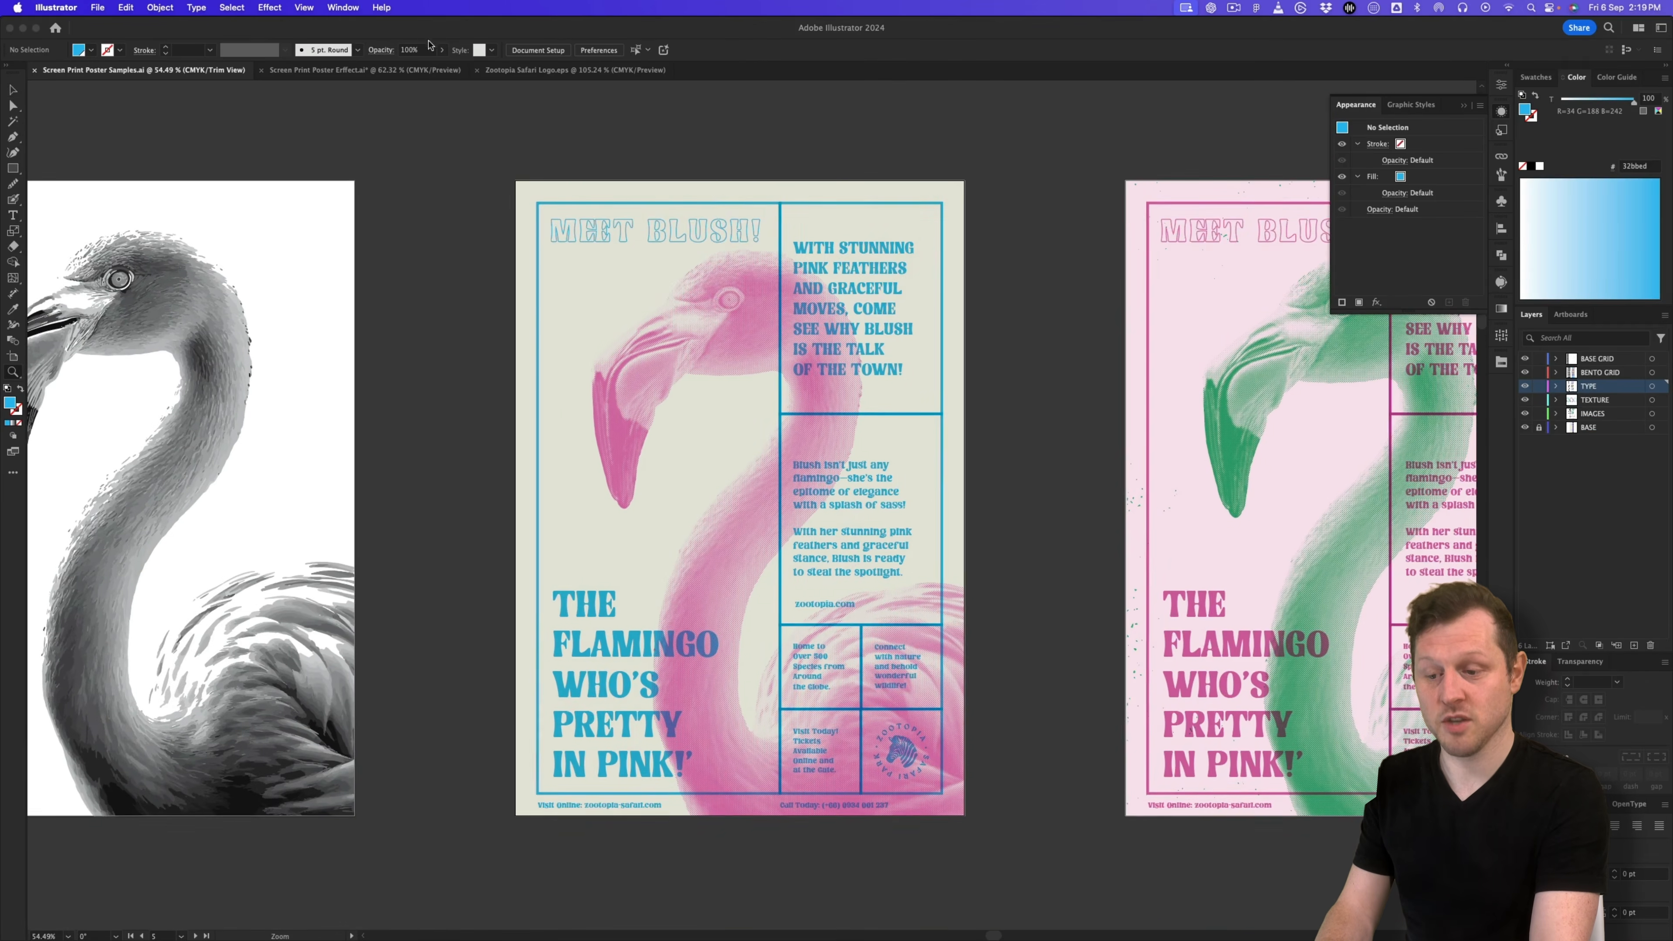
{"action": "left_click", "coordinate": [307, 10]}
{"action": "left_click", "coordinate": [323, 93]}
{"action": "left_click_drag", "start_coordinate": [1041, 286], "coordinate": [488, 381]}
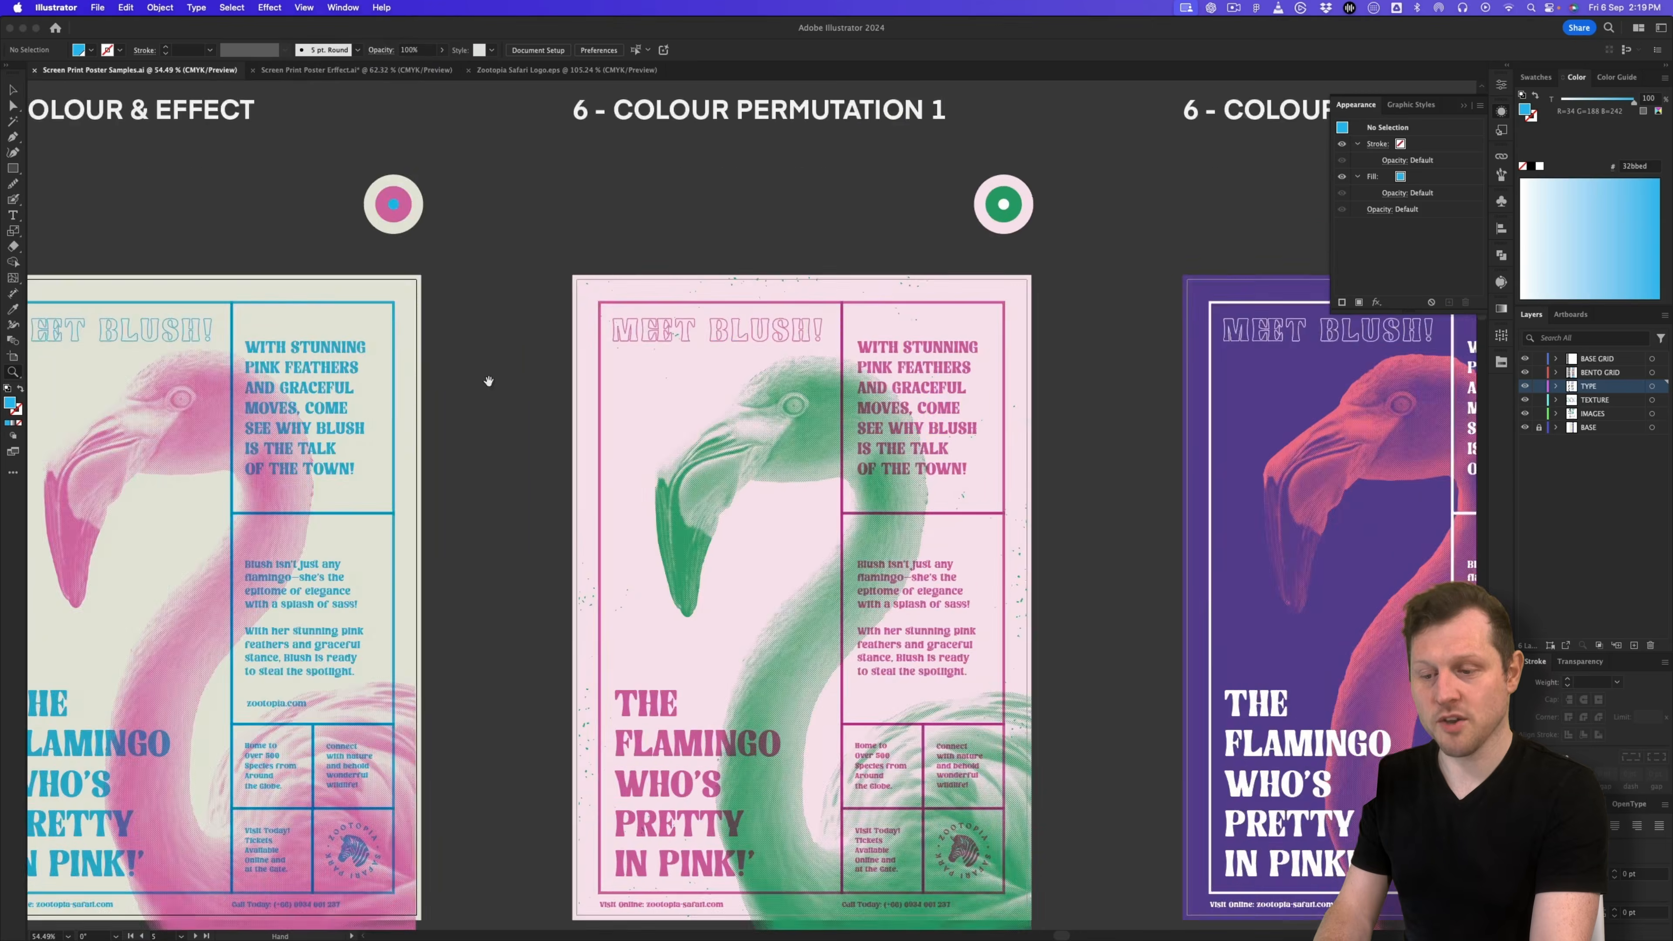
{"action": "left_click_drag", "start_coordinate": [976, 382], "coordinate": [867, 382]}
{"action": "left_click_drag", "start_coordinate": [1031, 441], "coordinate": [833, 306]}
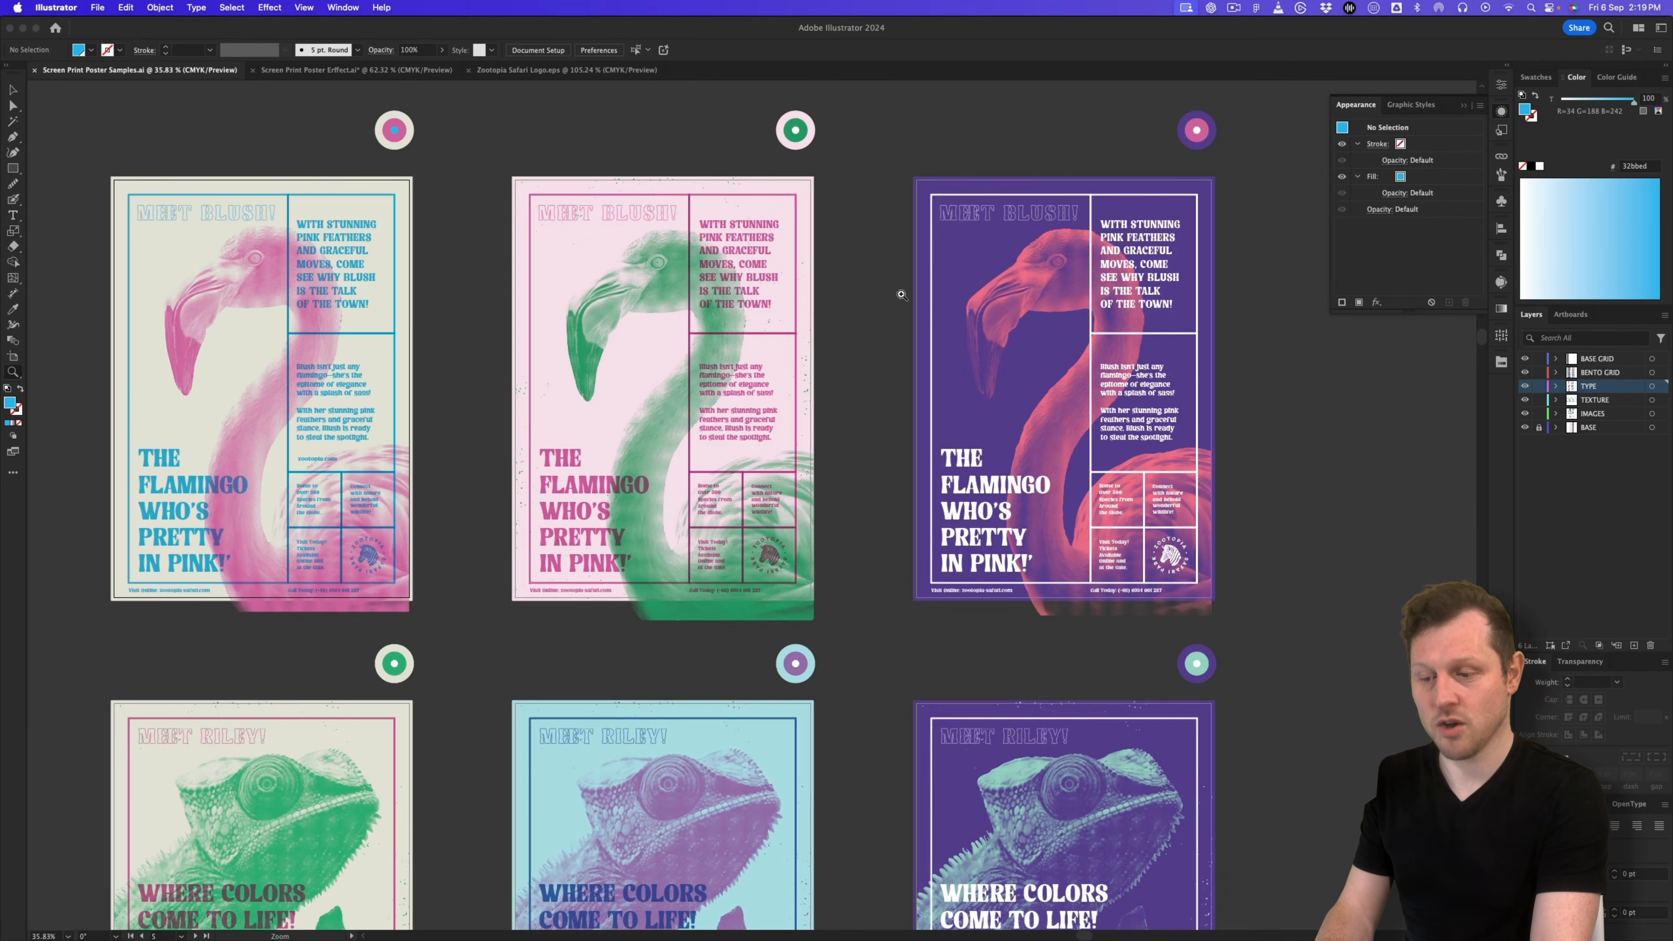
Step: Copy the concentric colour circles above the "5 - Colour & Effect" poster and place them above the blank artboard in Screen Print Poster Effect.ai
{"action": "left_click_drag", "start_coordinate": [607, 152], "coordinate": [880, 323]}
{"action": "left_click_drag", "start_coordinate": [577, 306], "coordinate": [745, 306]}
{"action": "left_click_drag", "start_coordinate": [853, 280], "coordinate": [685, 347]}
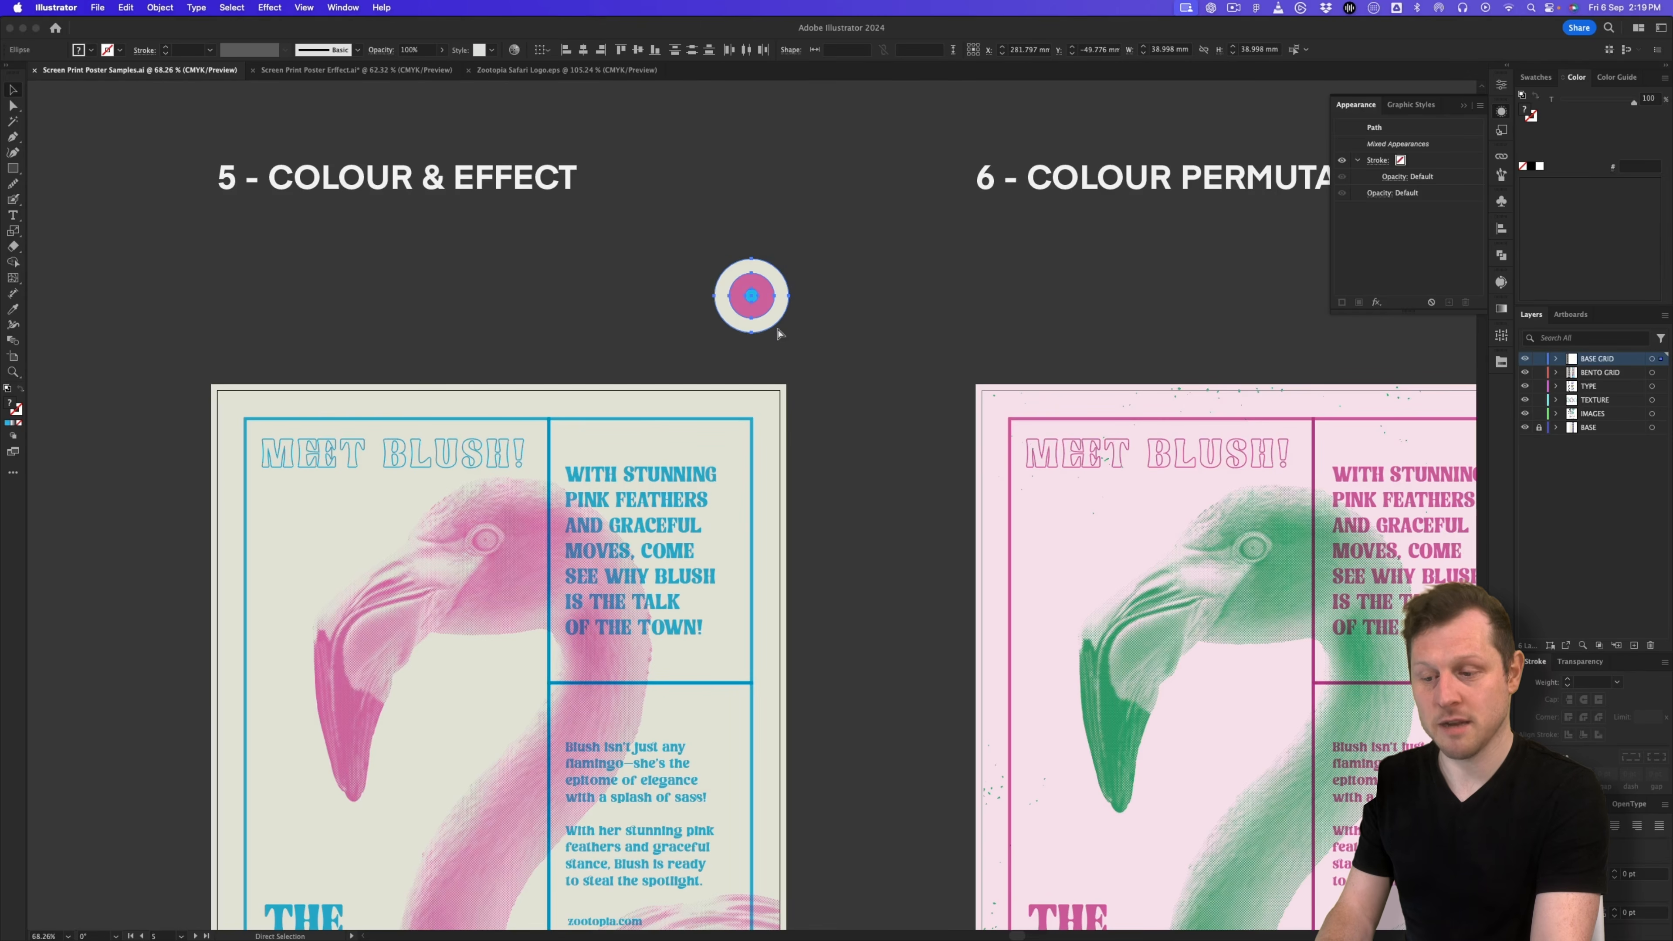
{"action": "left_click", "coordinate": [349, 71]}
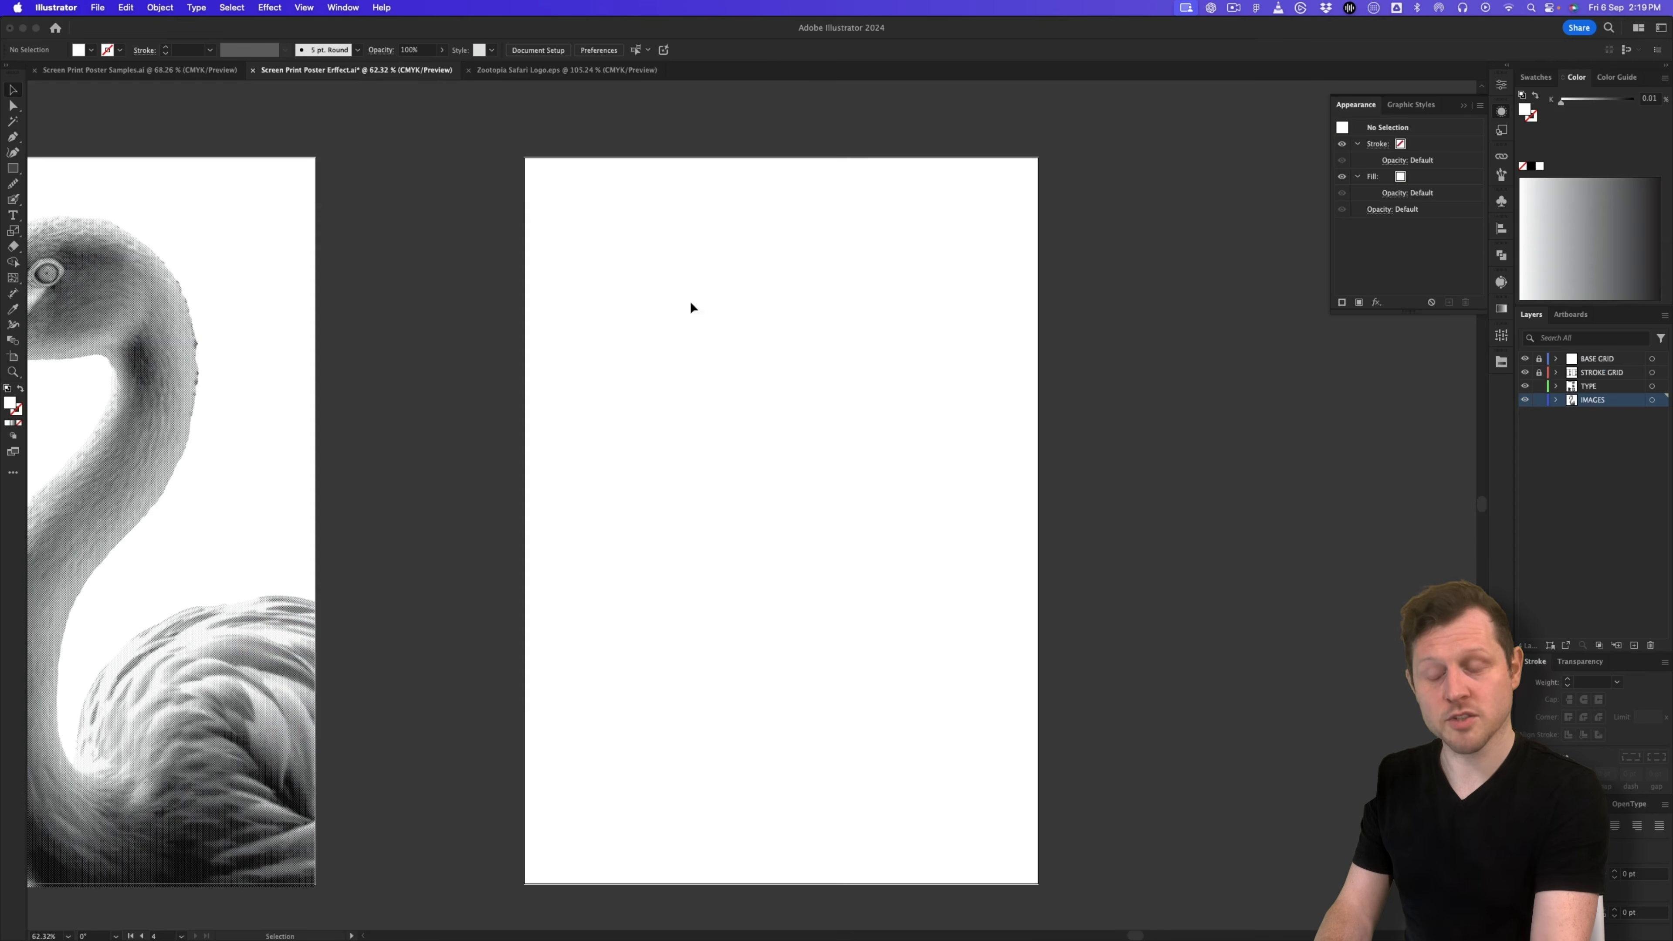
{"action": "key", "text": "super+v"}
{"action": "left_click_drag", "start_coordinate": [771, 516], "coordinate": [1017, 110]}
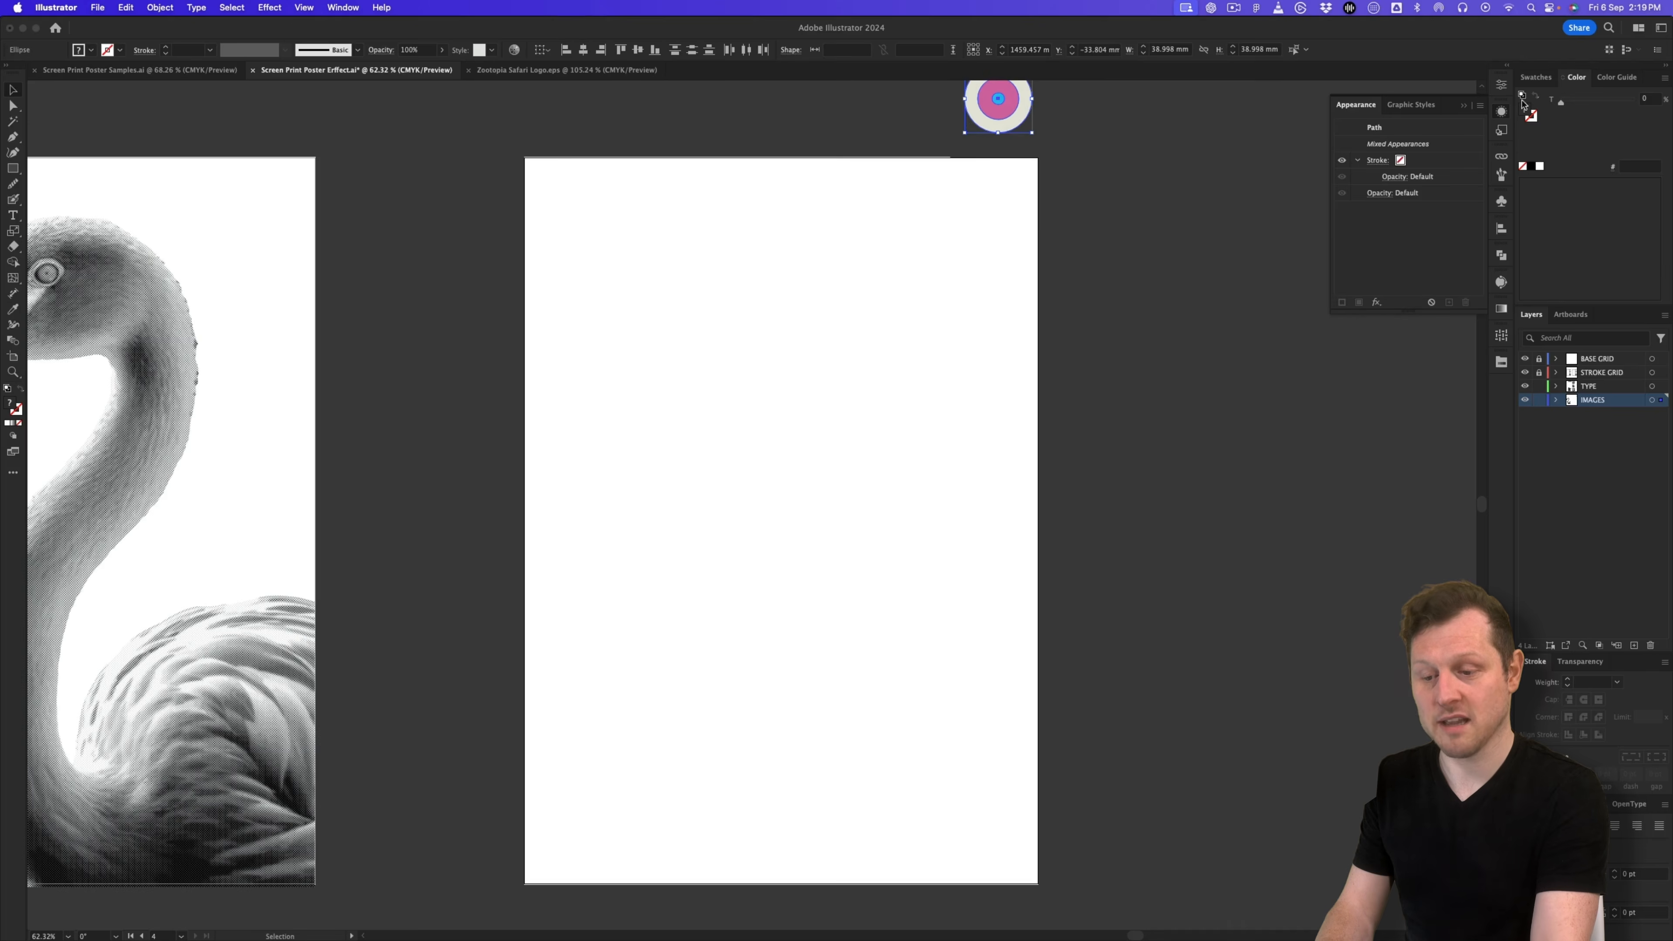
Step: Show the document's swatches and locate Duotone Swatch Library.ai inside the 3 - SWATCHES folder in Finder
{"action": "left_click", "coordinate": [1535, 77]}
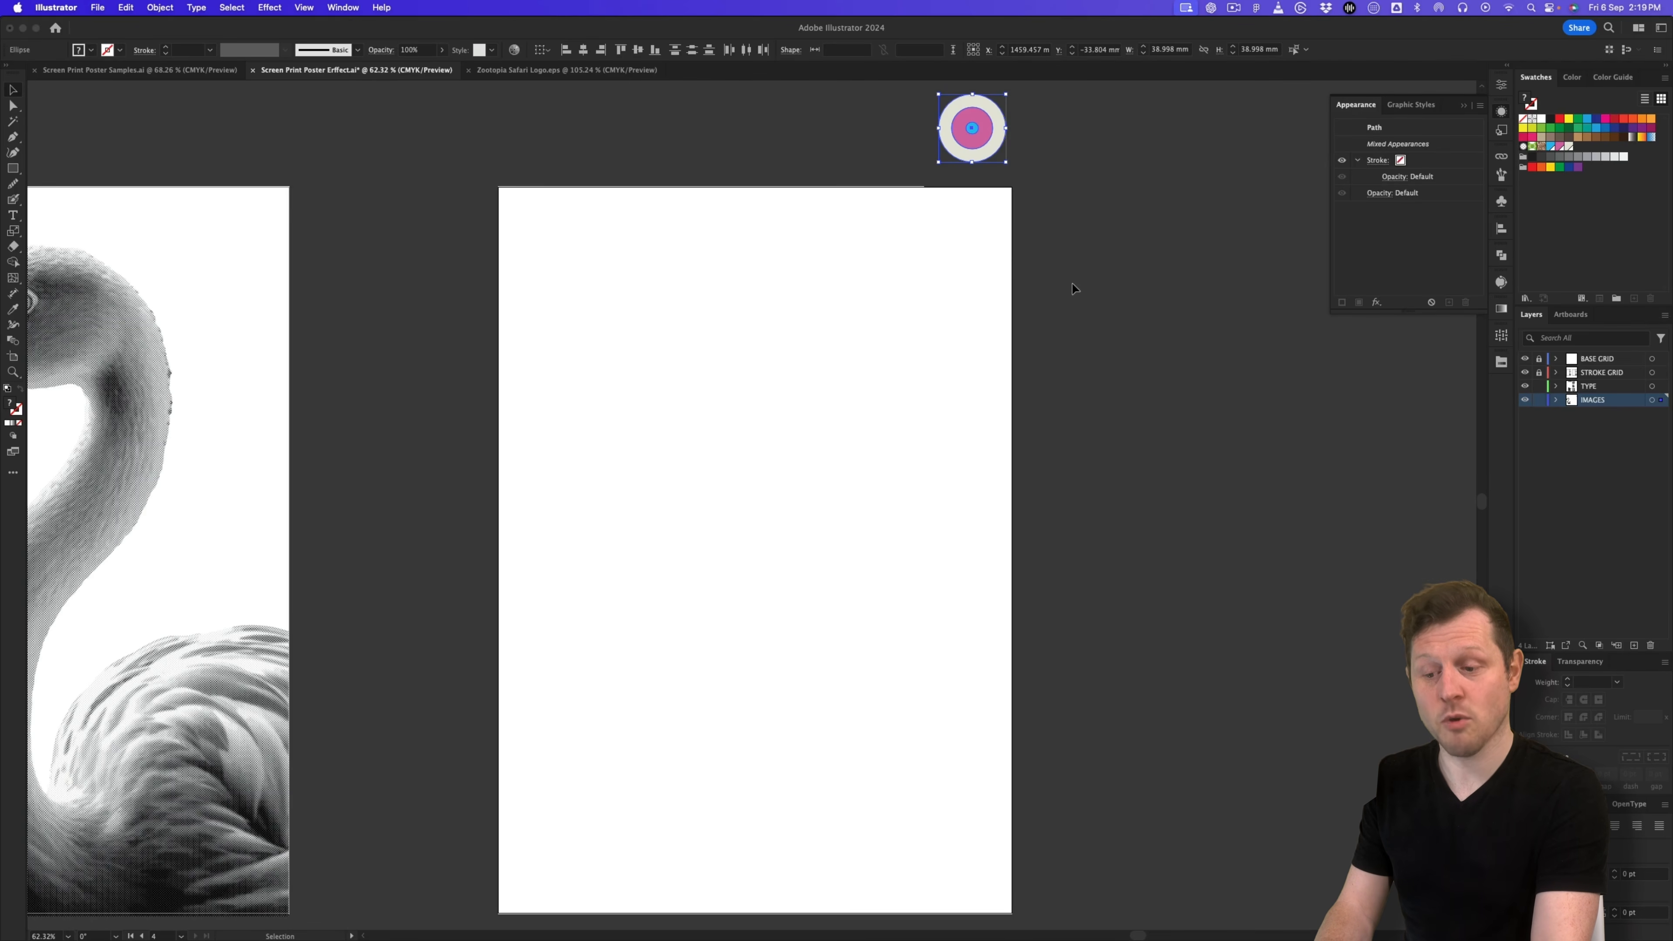
{"action": "left_click", "coordinate": [1137, 319]}
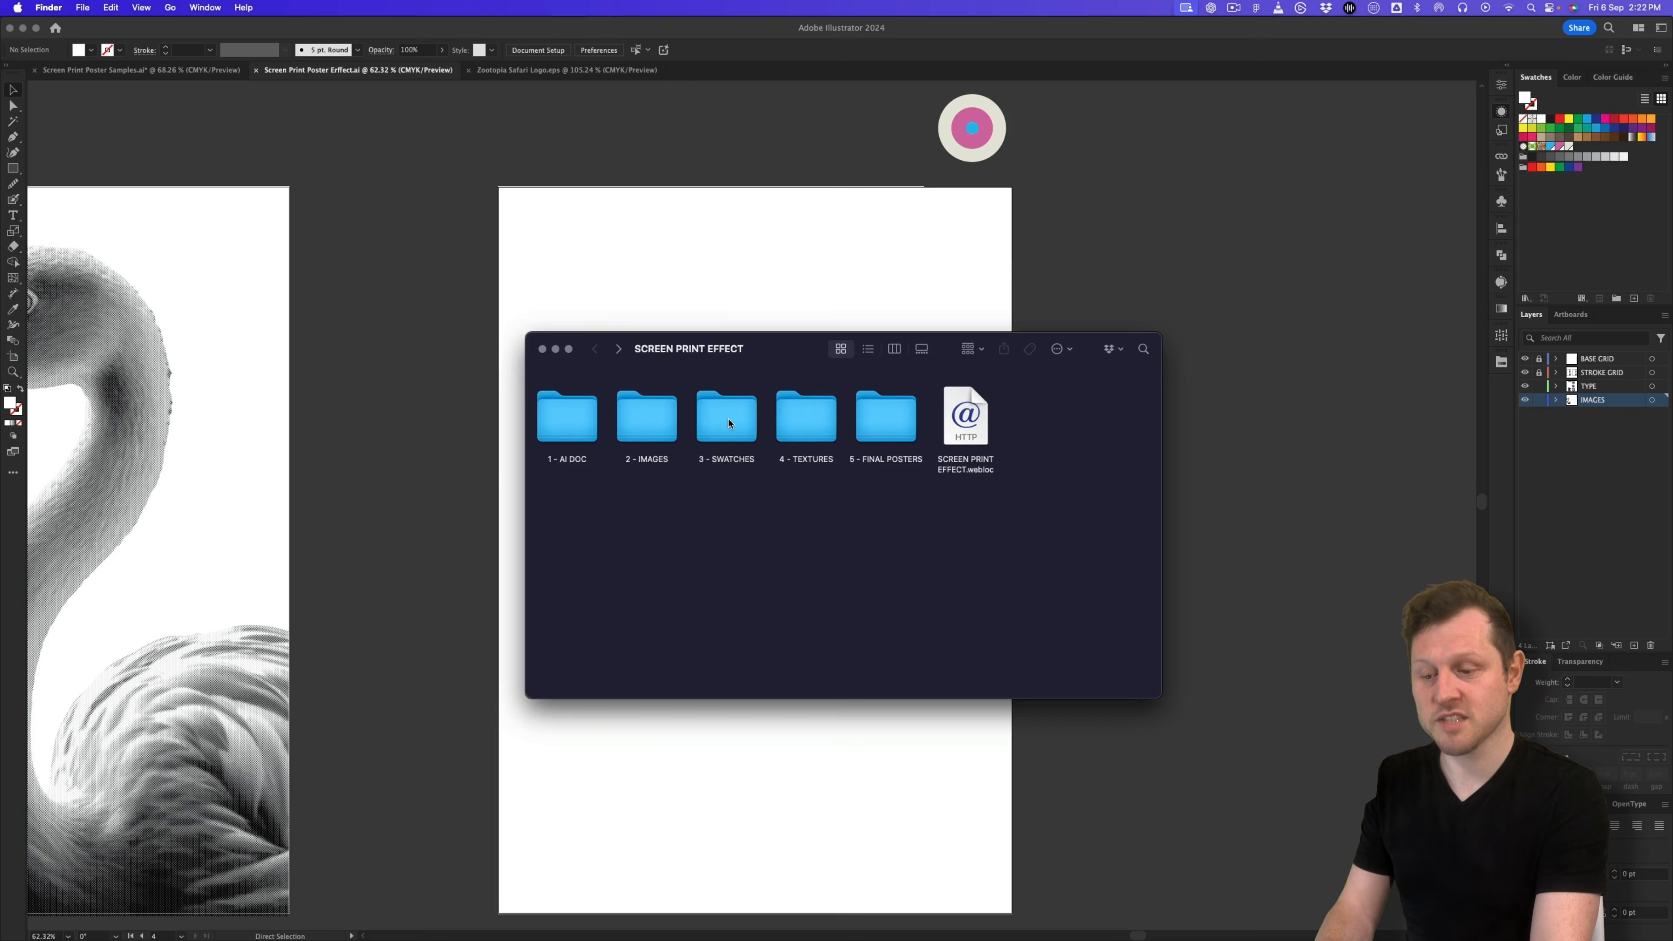
{"action": "double_click", "coordinate": [729, 422]}
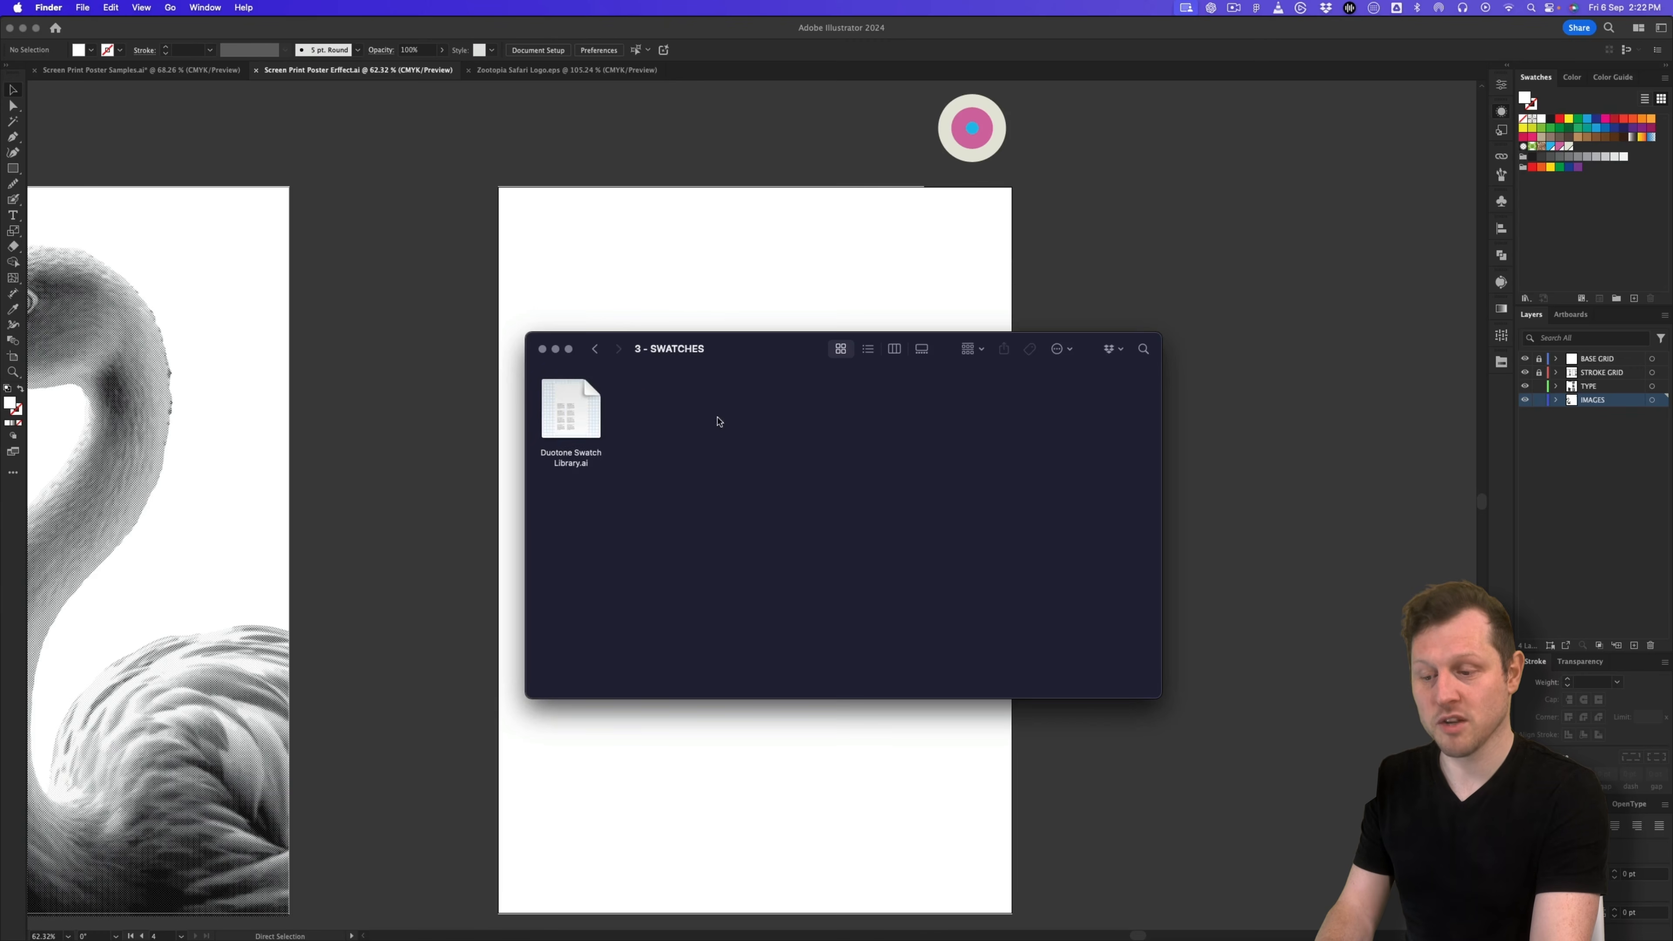
{"action": "left_click", "coordinate": [566, 407]}
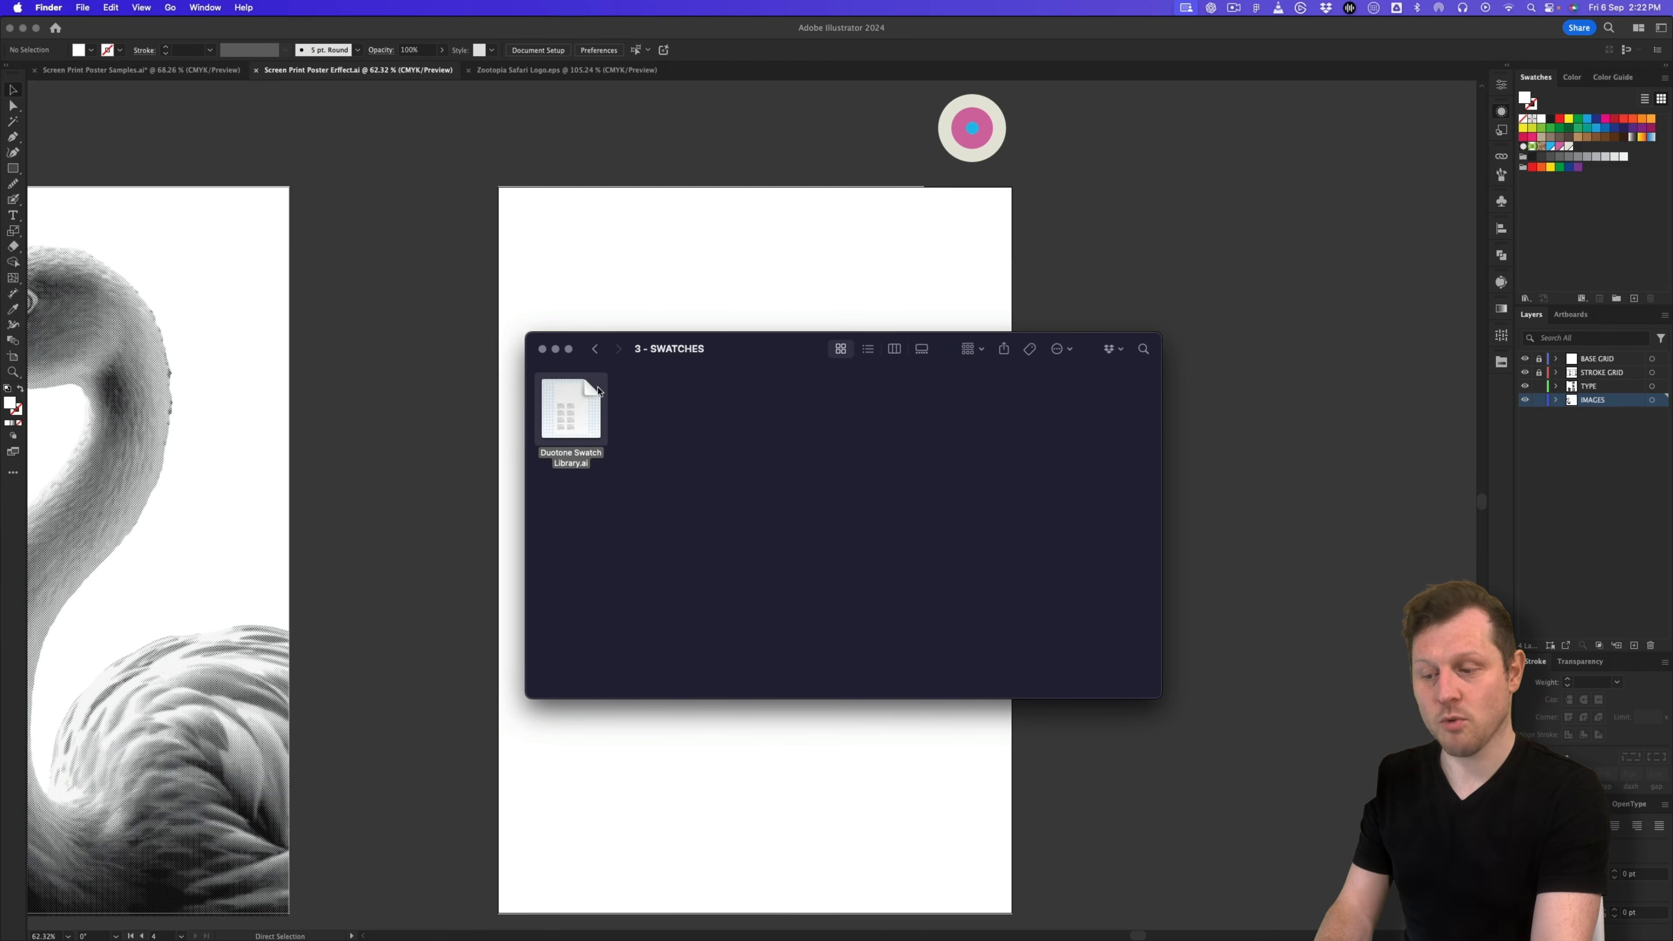
{"action": "key", "text": "v"}
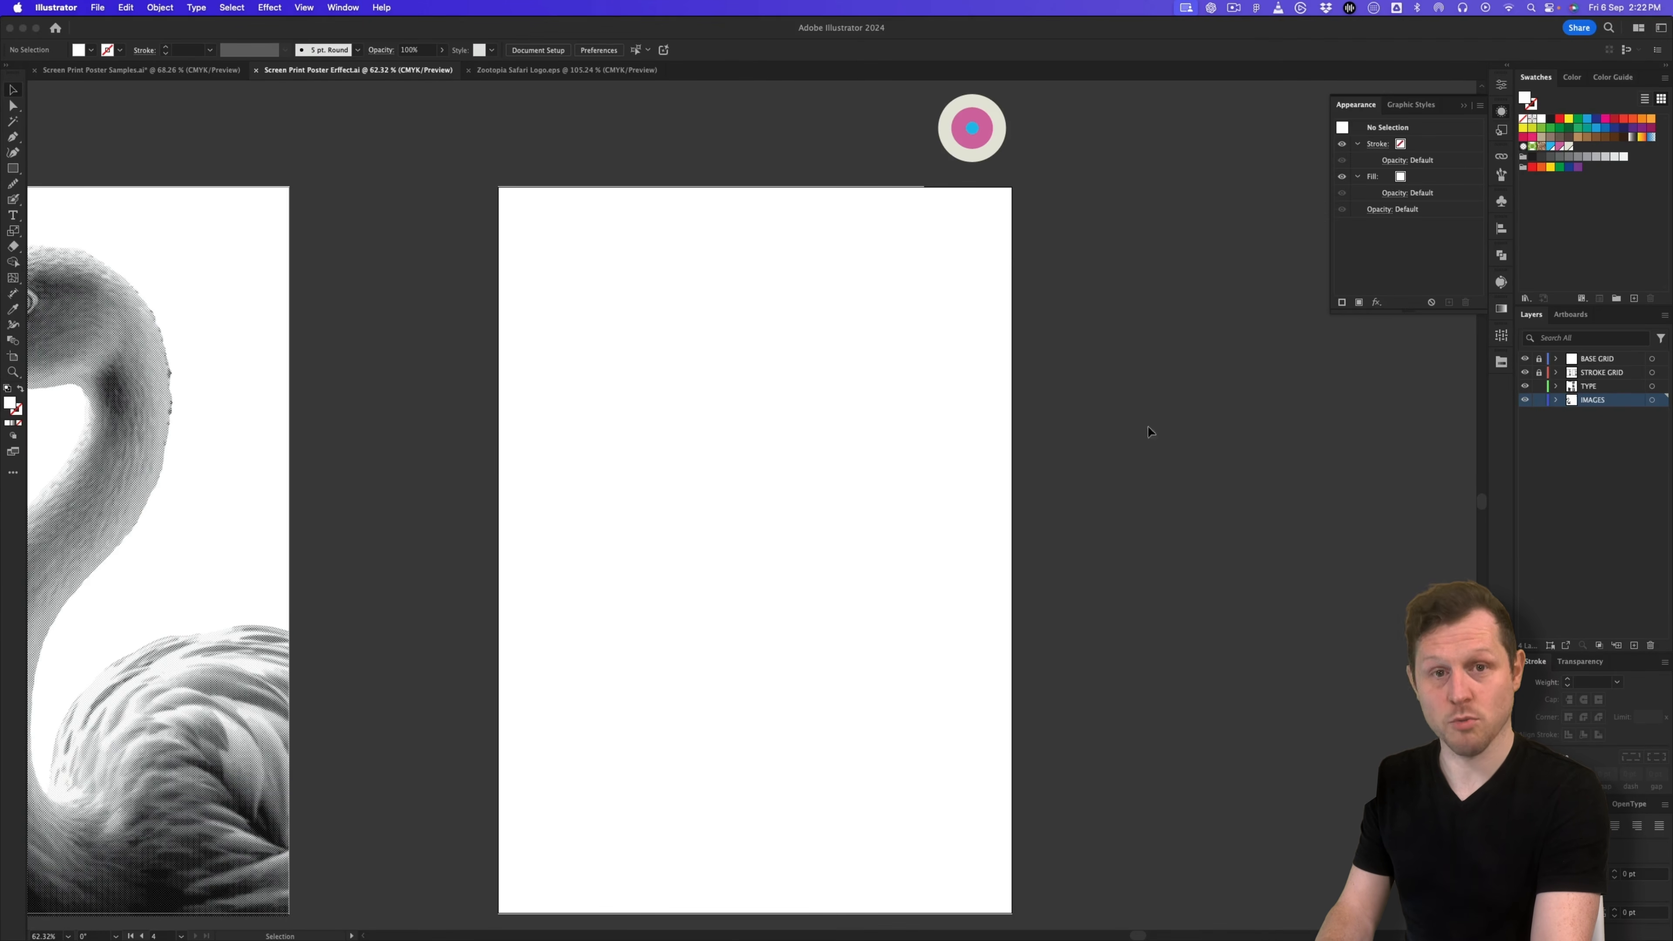
Step: Load Duotone Swatch Library.ai as a swatch library and enlarge its display to show all the swatches
{"action": "left_click", "coordinate": [1665, 77]}
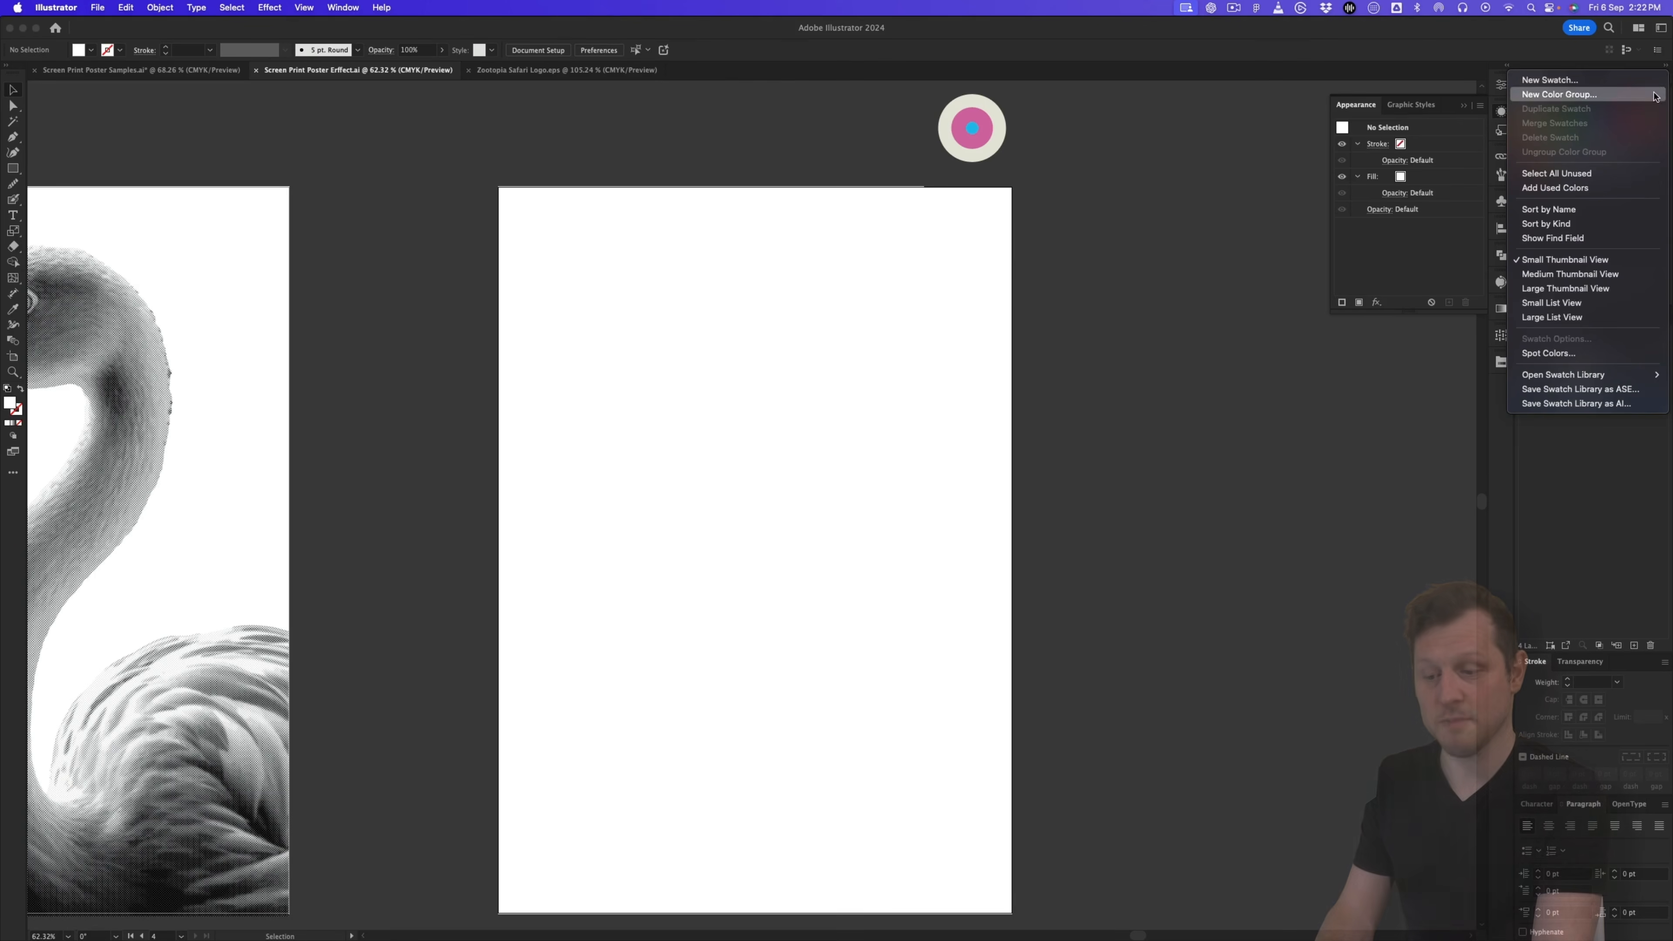
{"action": "mouse_move", "coordinate": [1572, 381]}
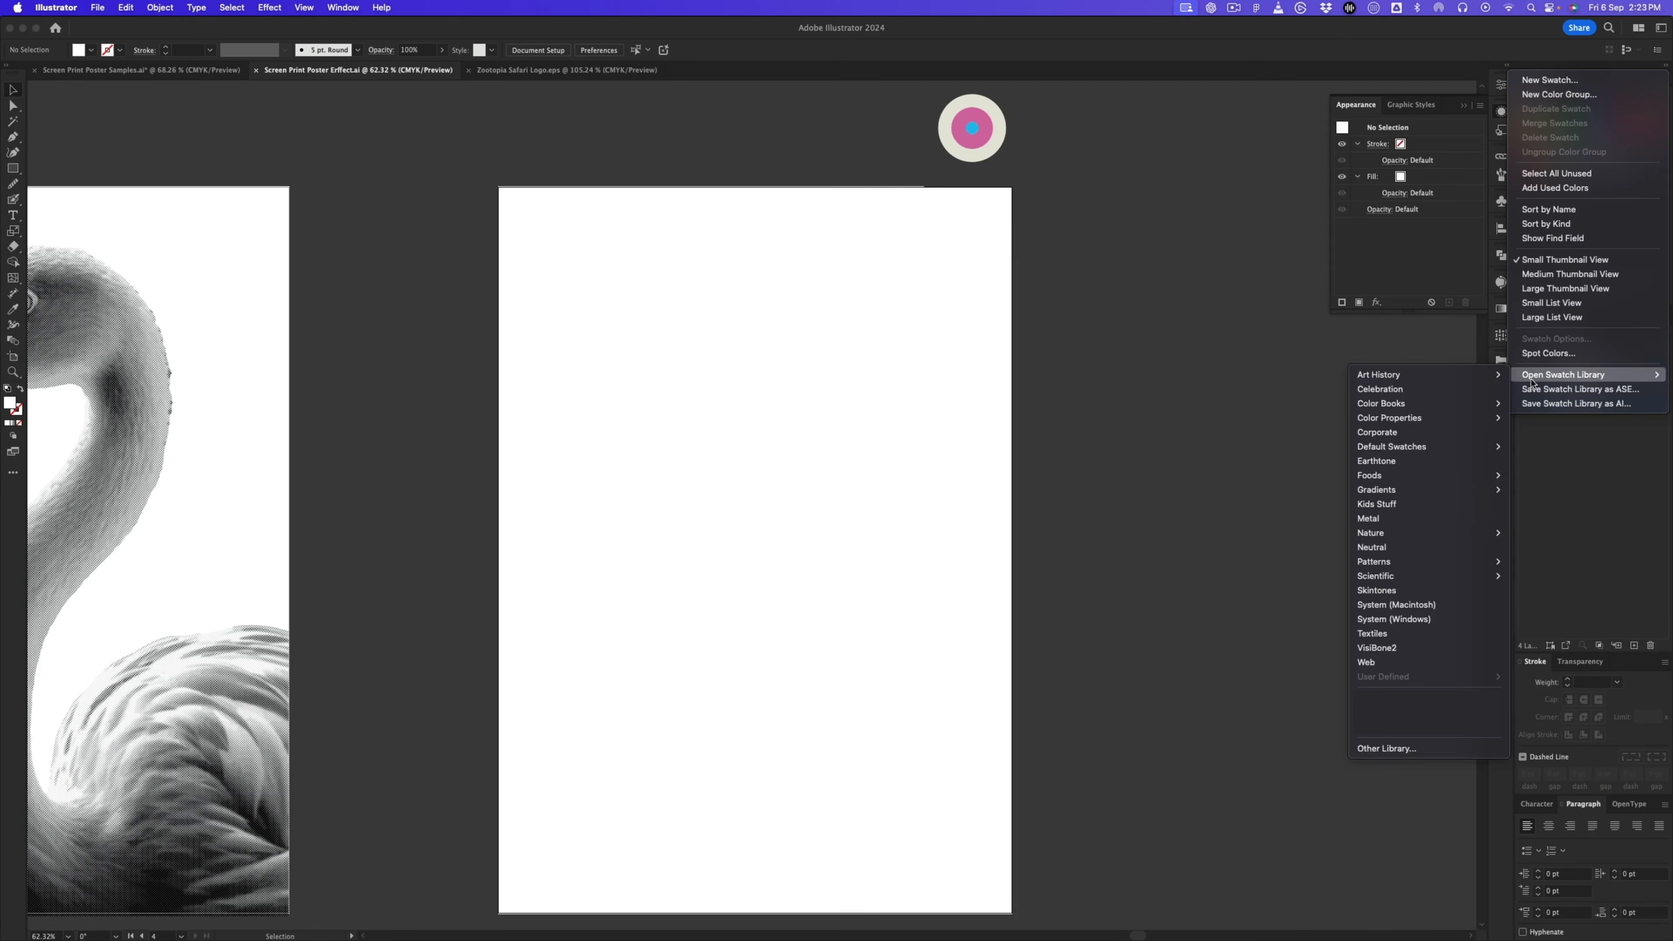
{"action": "mouse_move", "coordinate": [1439, 382]}
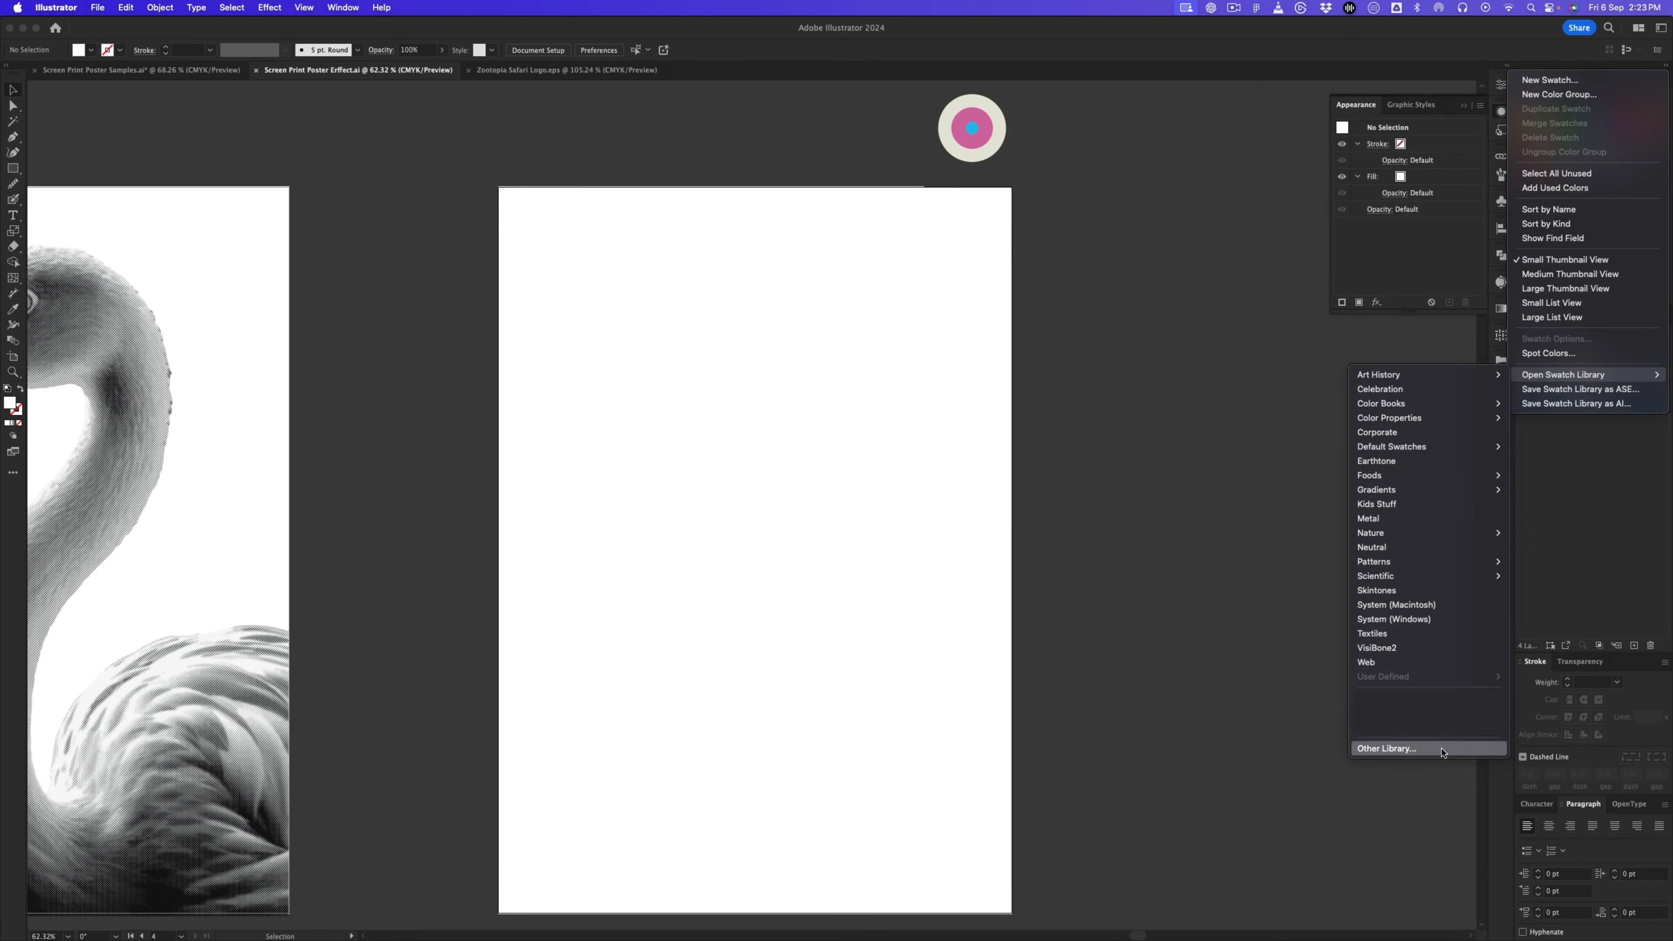
{"action": "left_click", "coordinate": [1442, 749]}
{"action": "double_click", "coordinate": [672, 348]}
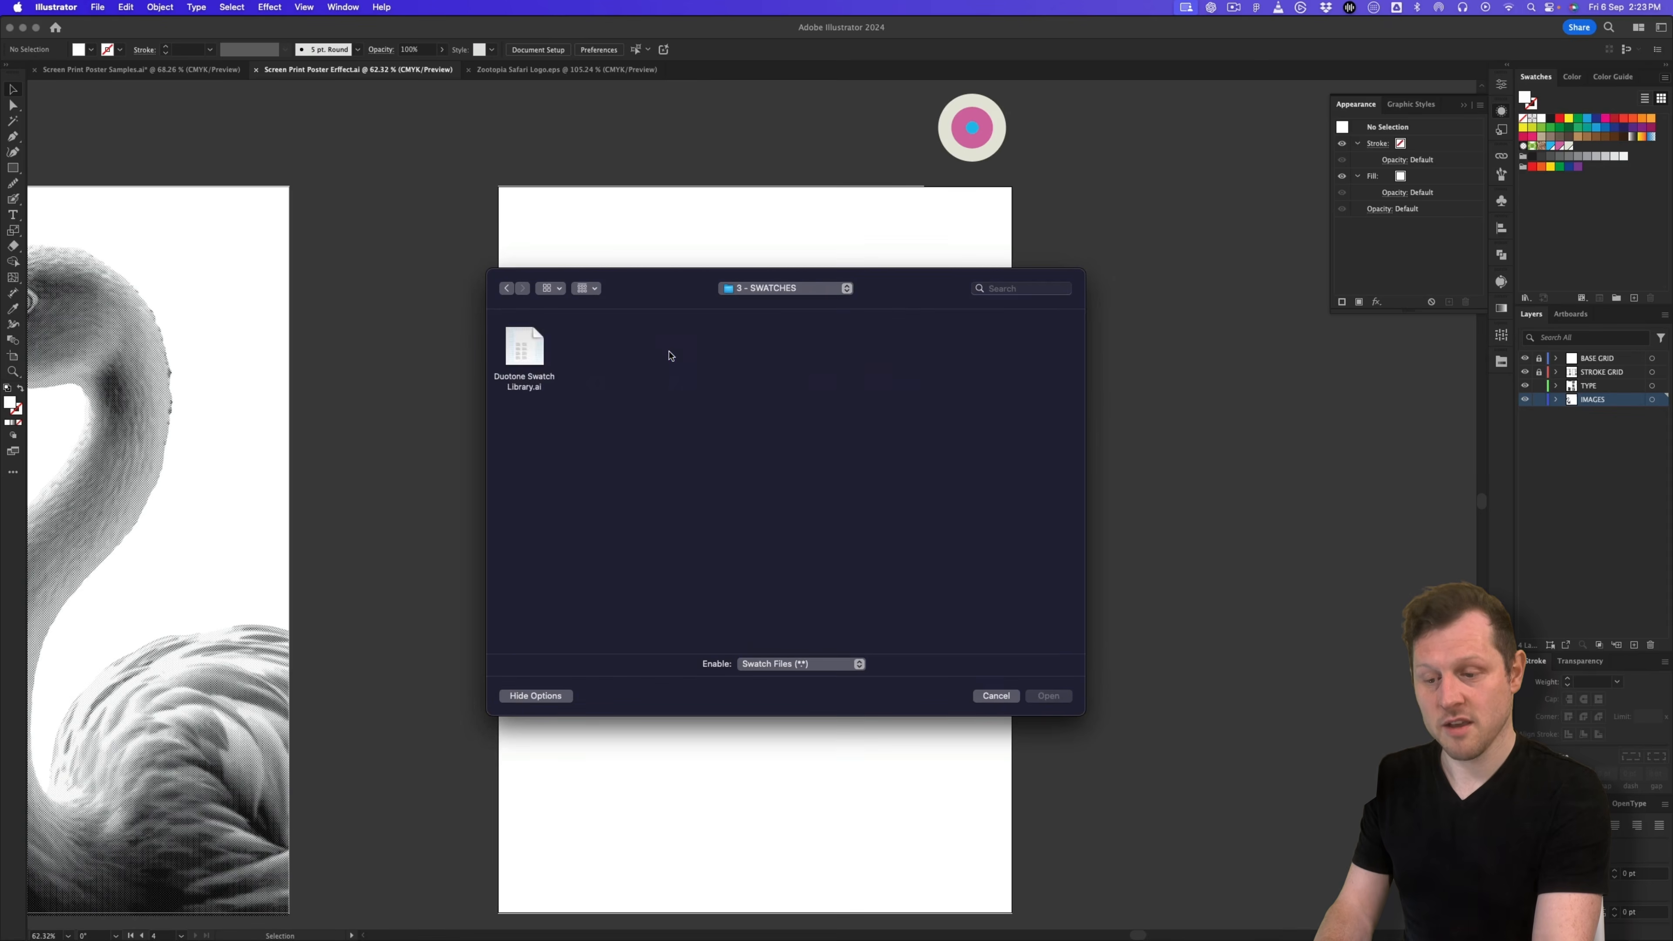
{"action": "double_click", "coordinate": [530, 346]}
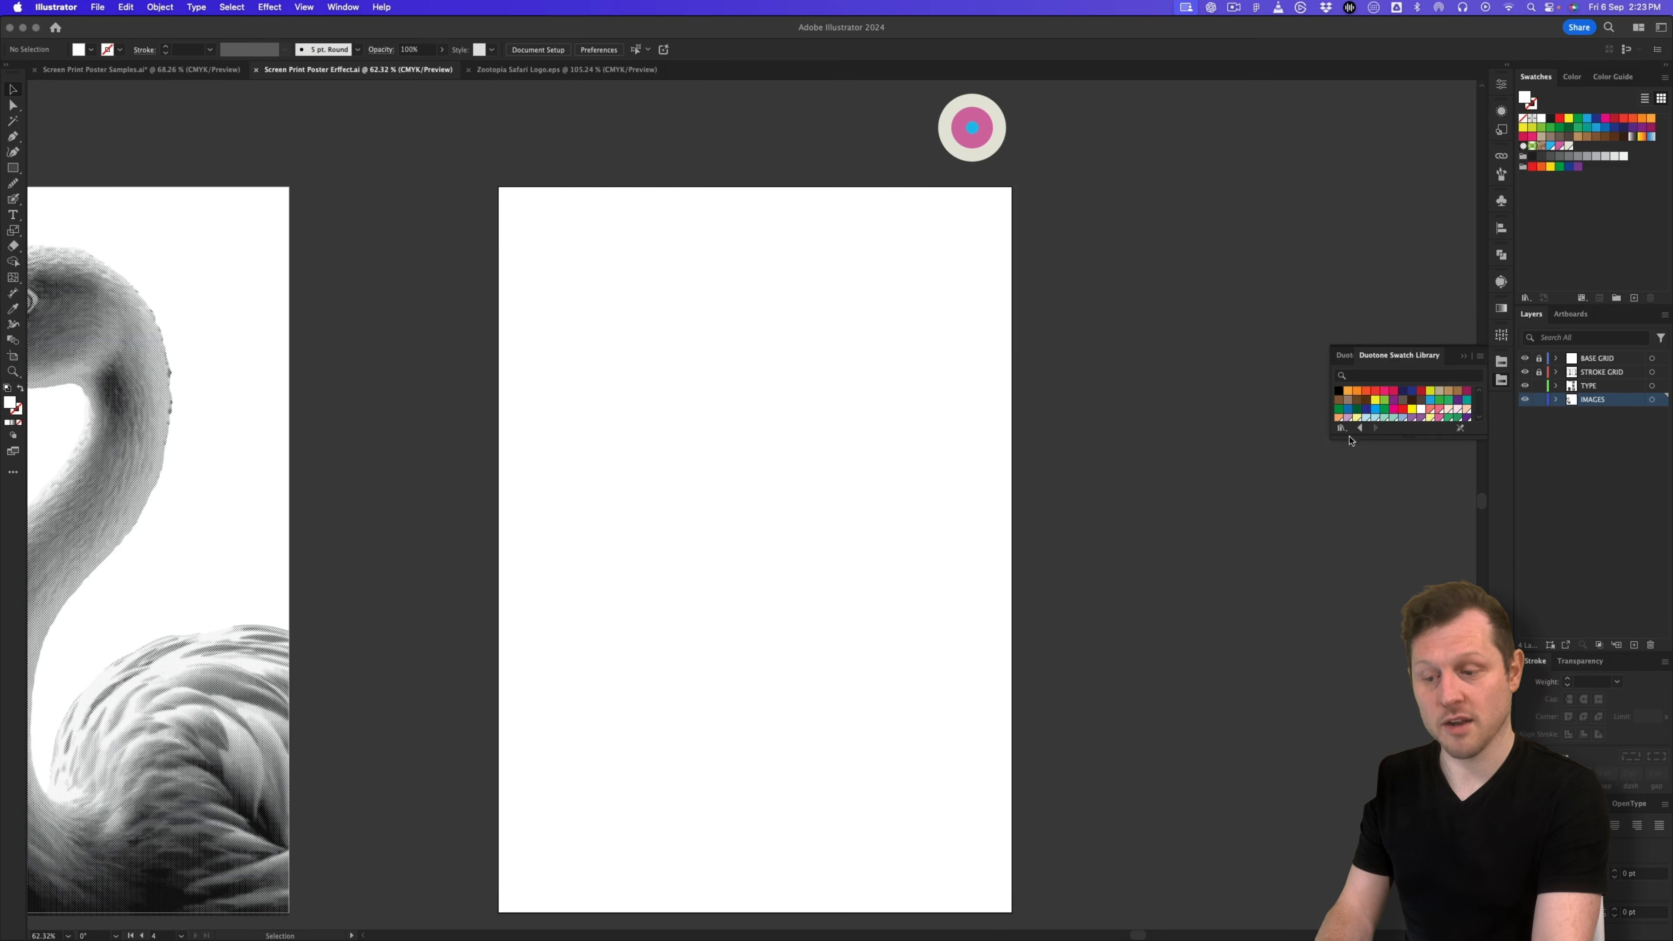
{"action": "left_click_drag", "start_coordinate": [1357, 438], "coordinate": [1358, 520]}
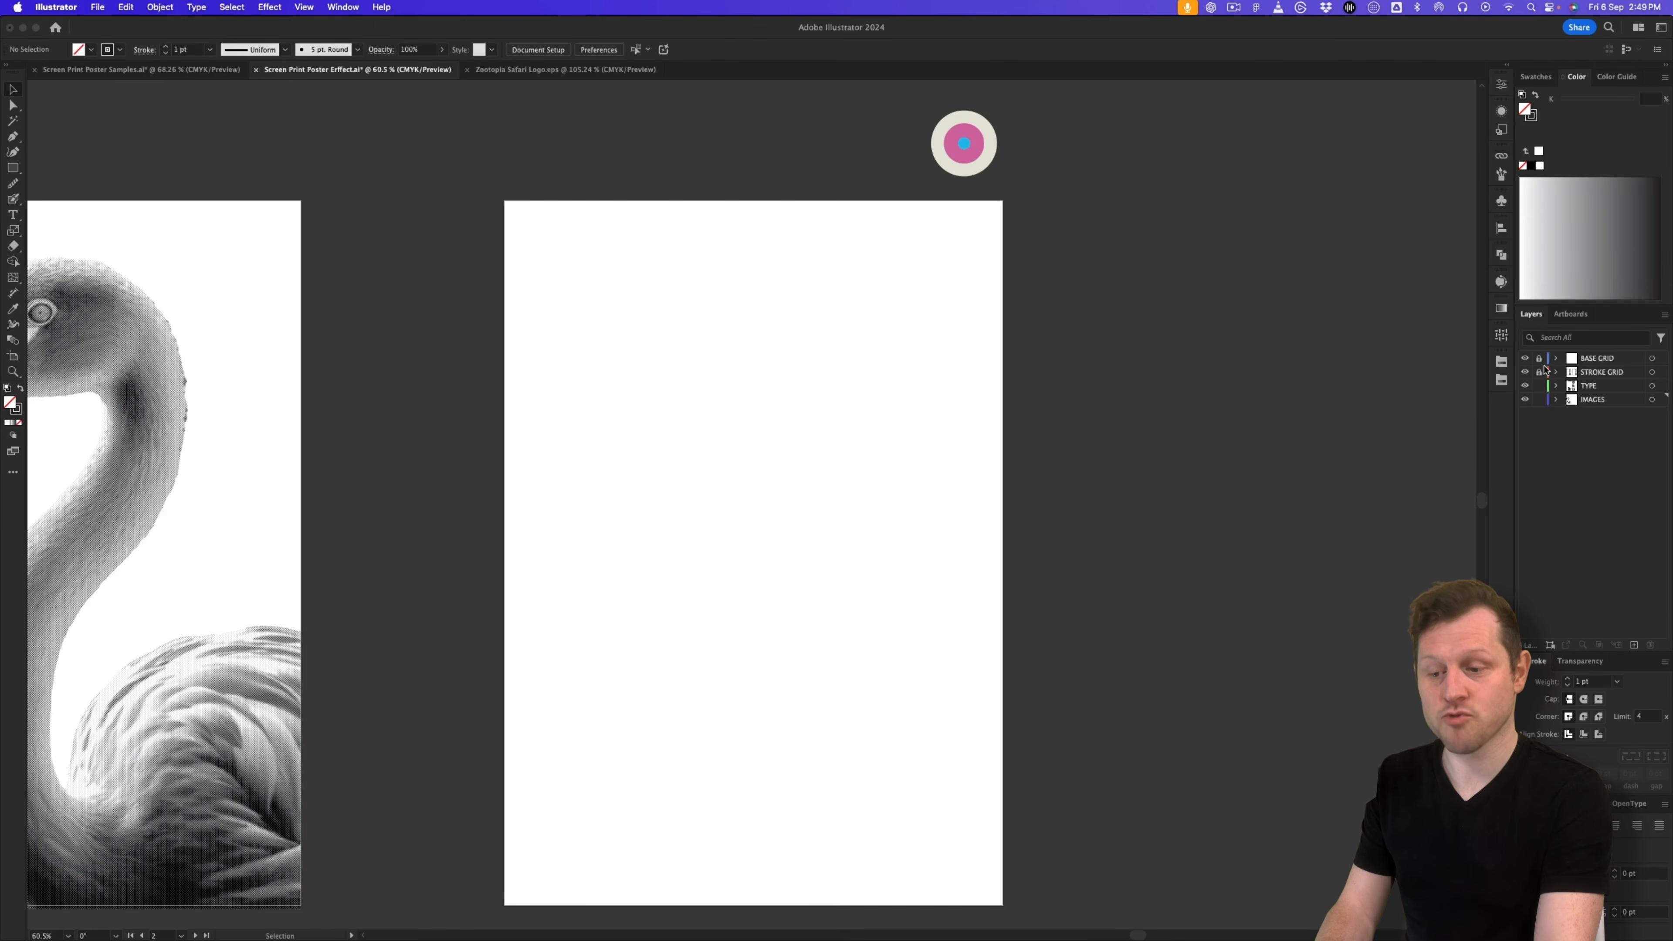
Step: Lock the IMAGES layer and duplicate the type and stroke grid from the layout artboard straight across onto the blank artboard
{"action": "left_click_drag", "start_coordinate": [1542, 391], "coordinate": [1541, 402]}
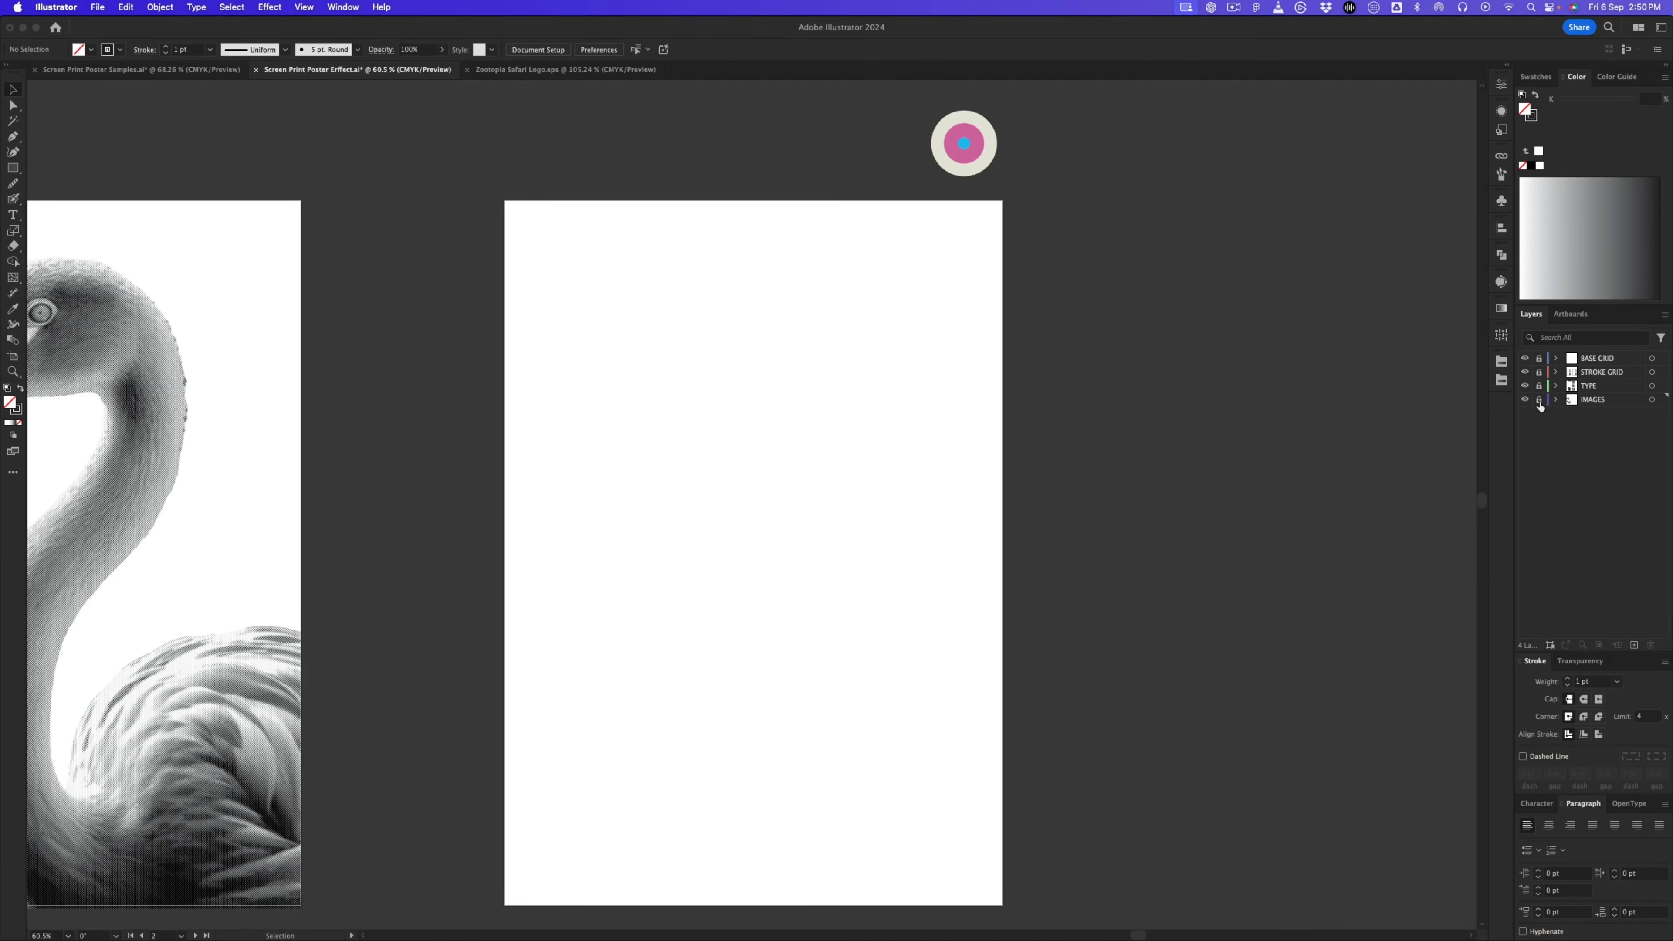
{"action": "key", "text": "z"}
{"action": "left_click_drag", "start_coordinate": [945, 414], "coordinate": [1184, 504]}
{"action": "left_click_drag", "start_coordinate": [870, 501], "coordinate": [934, 492]}
{"action": "key", "text": "v"}
{"action": "mouse_move", "coordinate": [547, 219]}
{"action": "left_mouse_down"}
{"action": "mouse_move", "coordinate": [116, 692]}
{"action": "mouse_move", "coordinate": [87, 830]}
{"action": "left_mouse_up"}
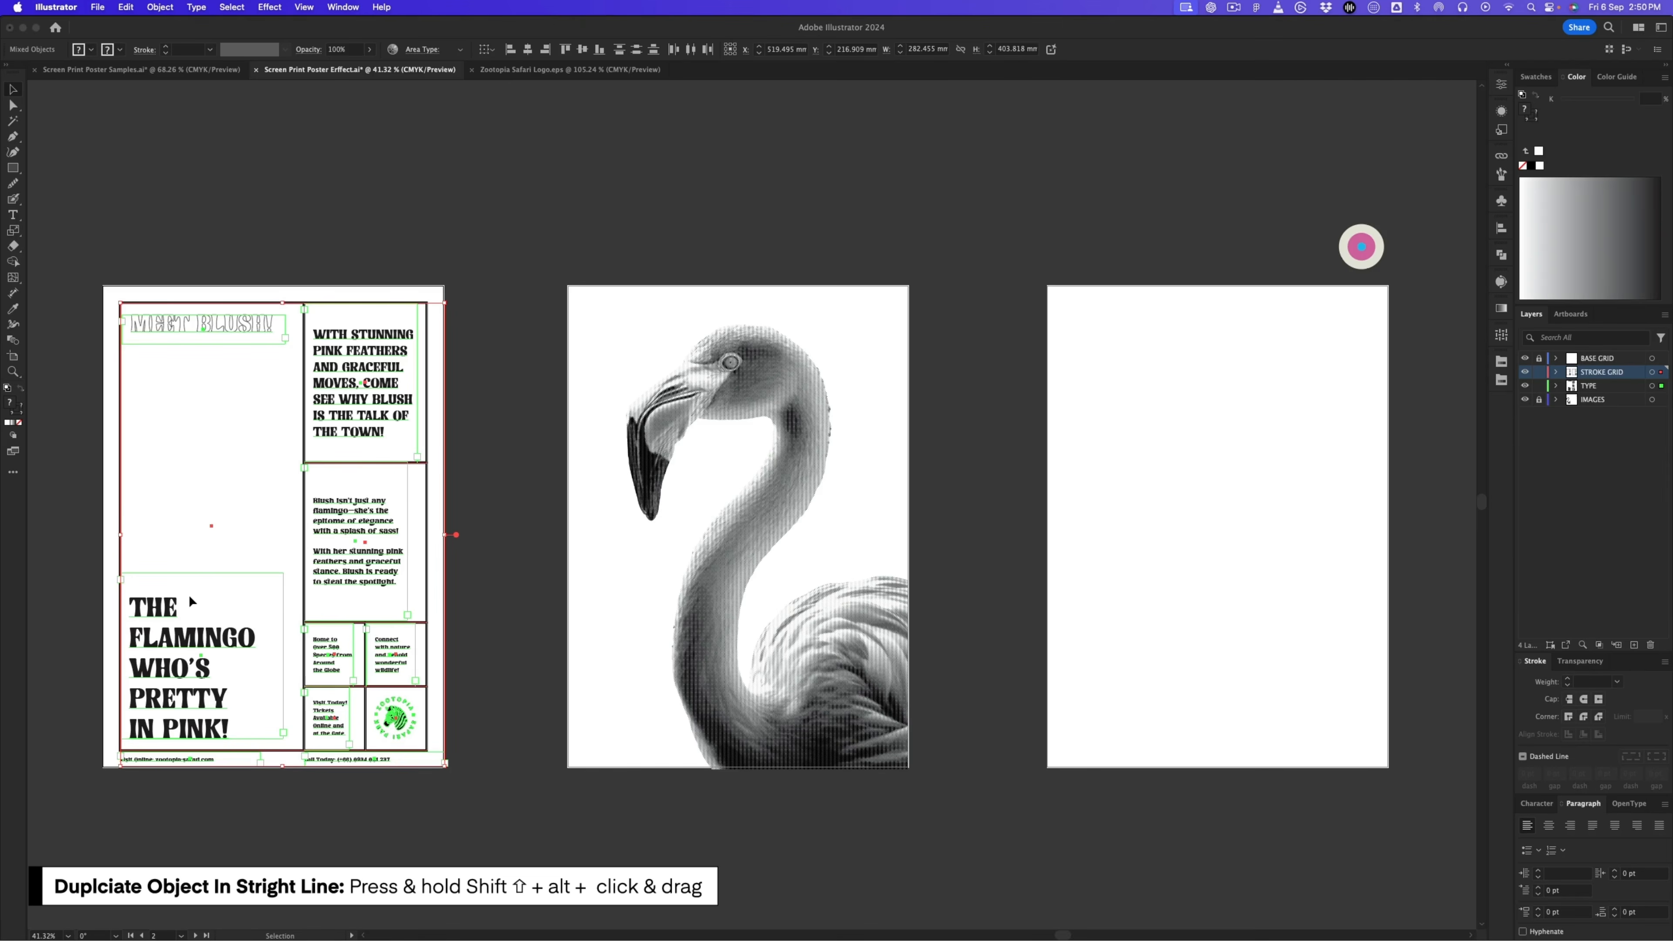
{"action": "left_click", "coordinate": [185, 605], "text": "shift"}
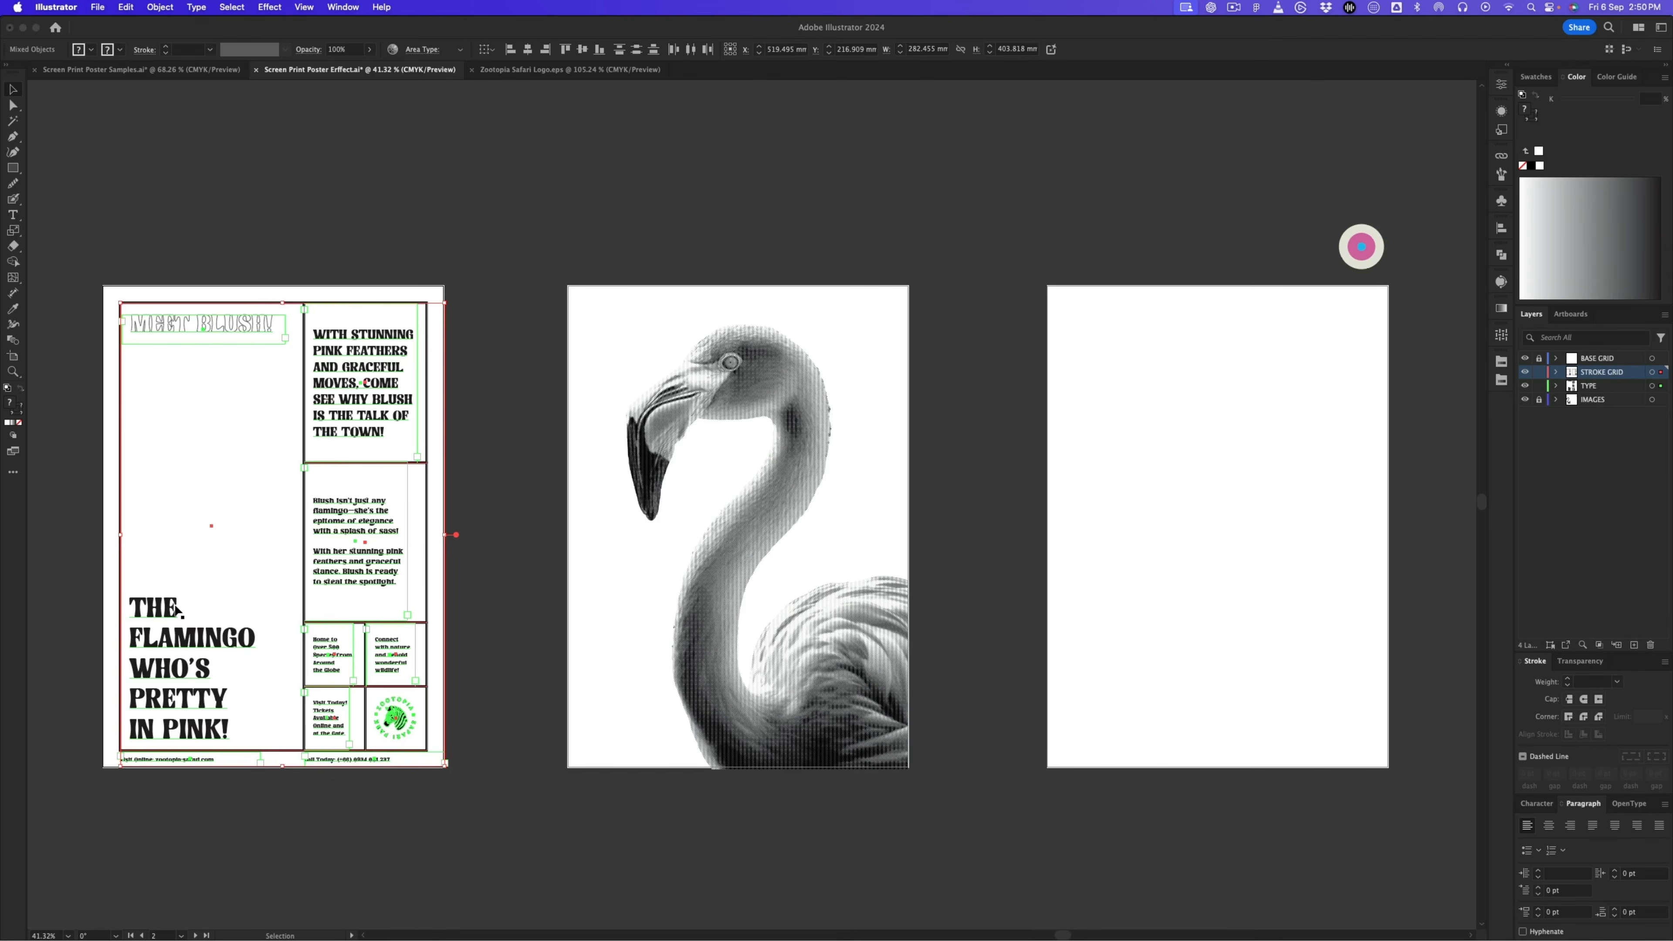
{"action": "left_click_drag", "start_coordinate": [177, 608], "coordinate": [1117, 564]}
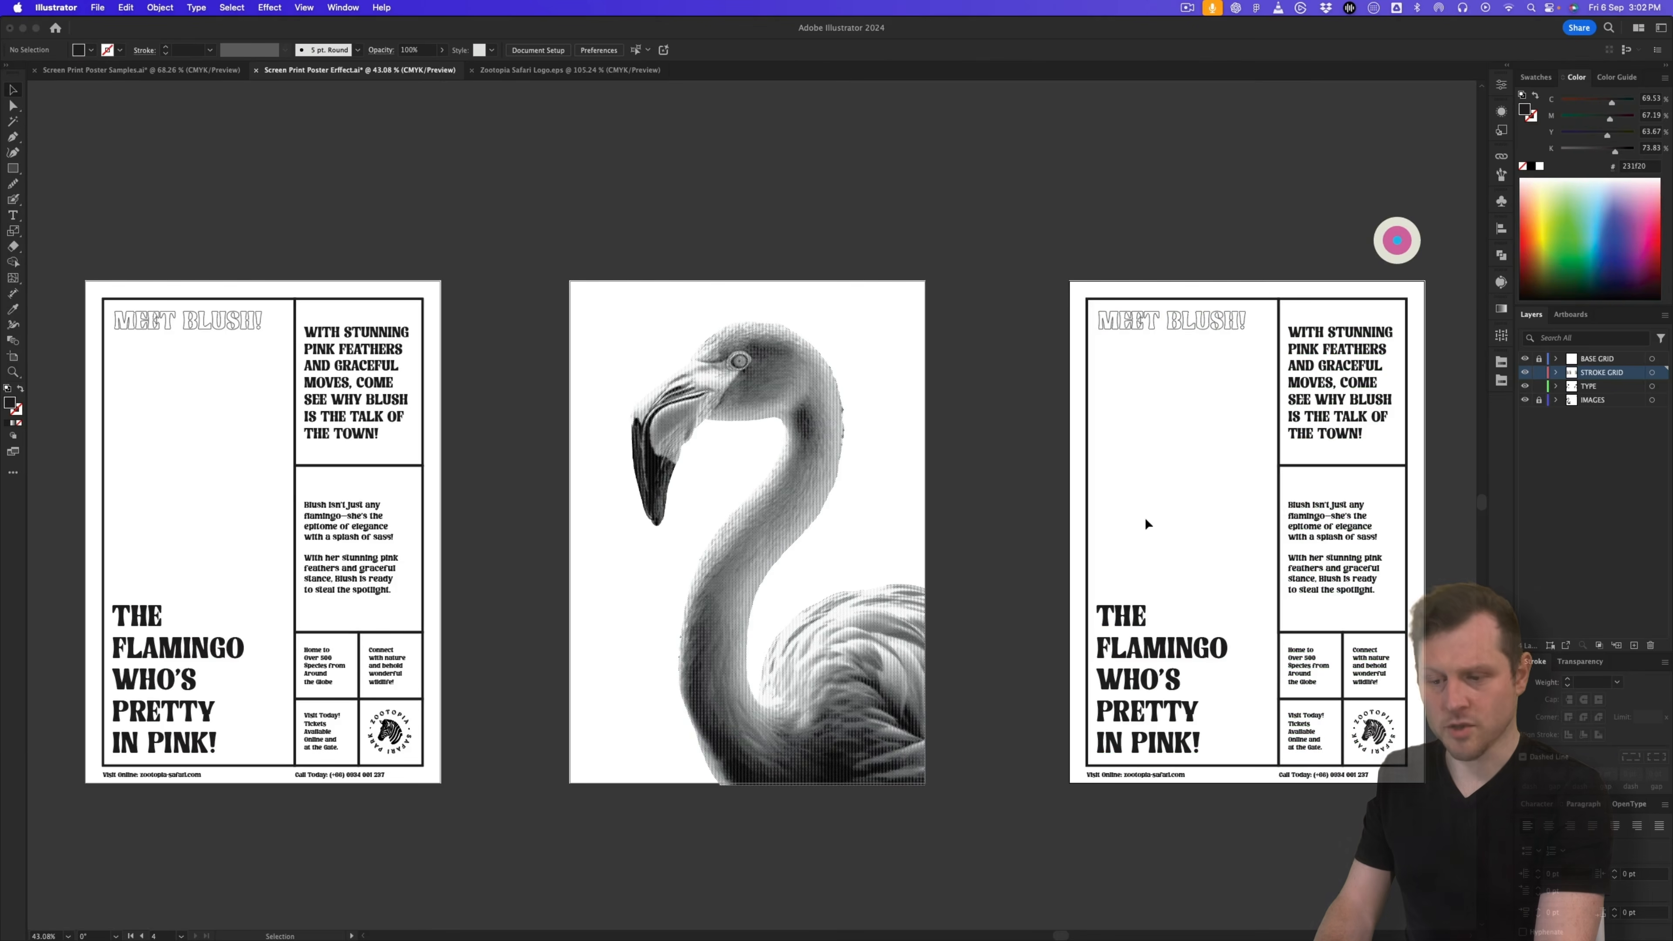
Step: Lock the STROKE GRID layer and fill all the type on the new artboard with the cyan blue swatch
{"action": "scroll", "coordinate": [1146, 523], "scroll_direction": "up", "scroll_amount": 5}
{"action": "scroll", "coordinate": [825, 481], "scroll_direction": "right", "scroll_amount": 10}
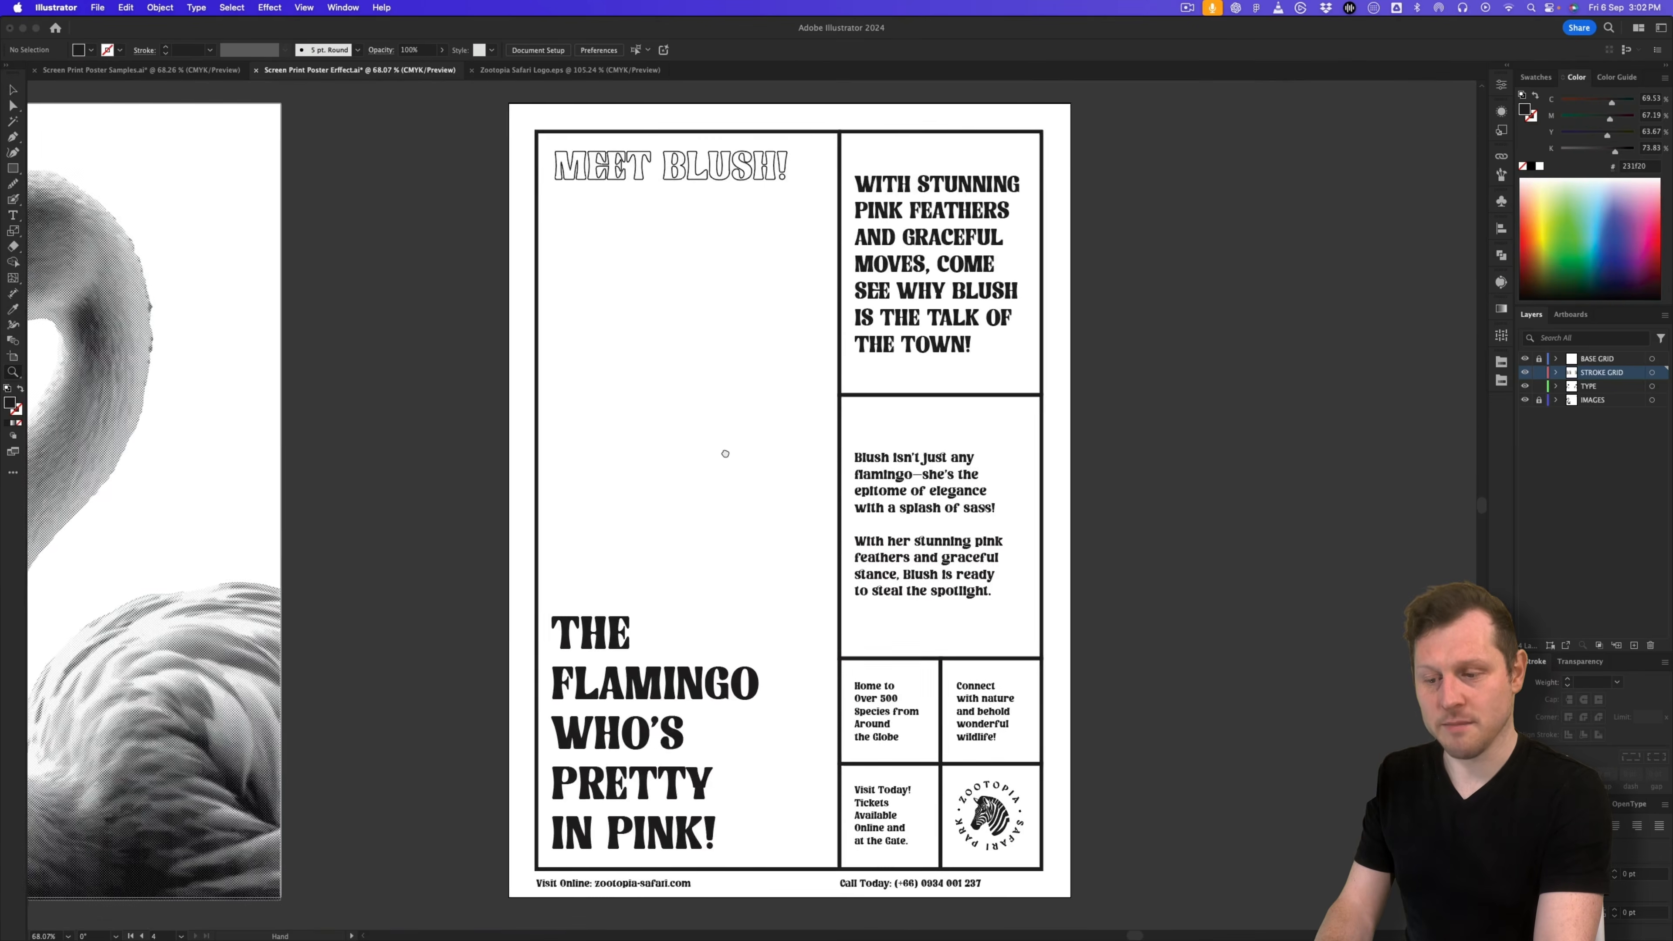
{"action": "key", "text": "v"}
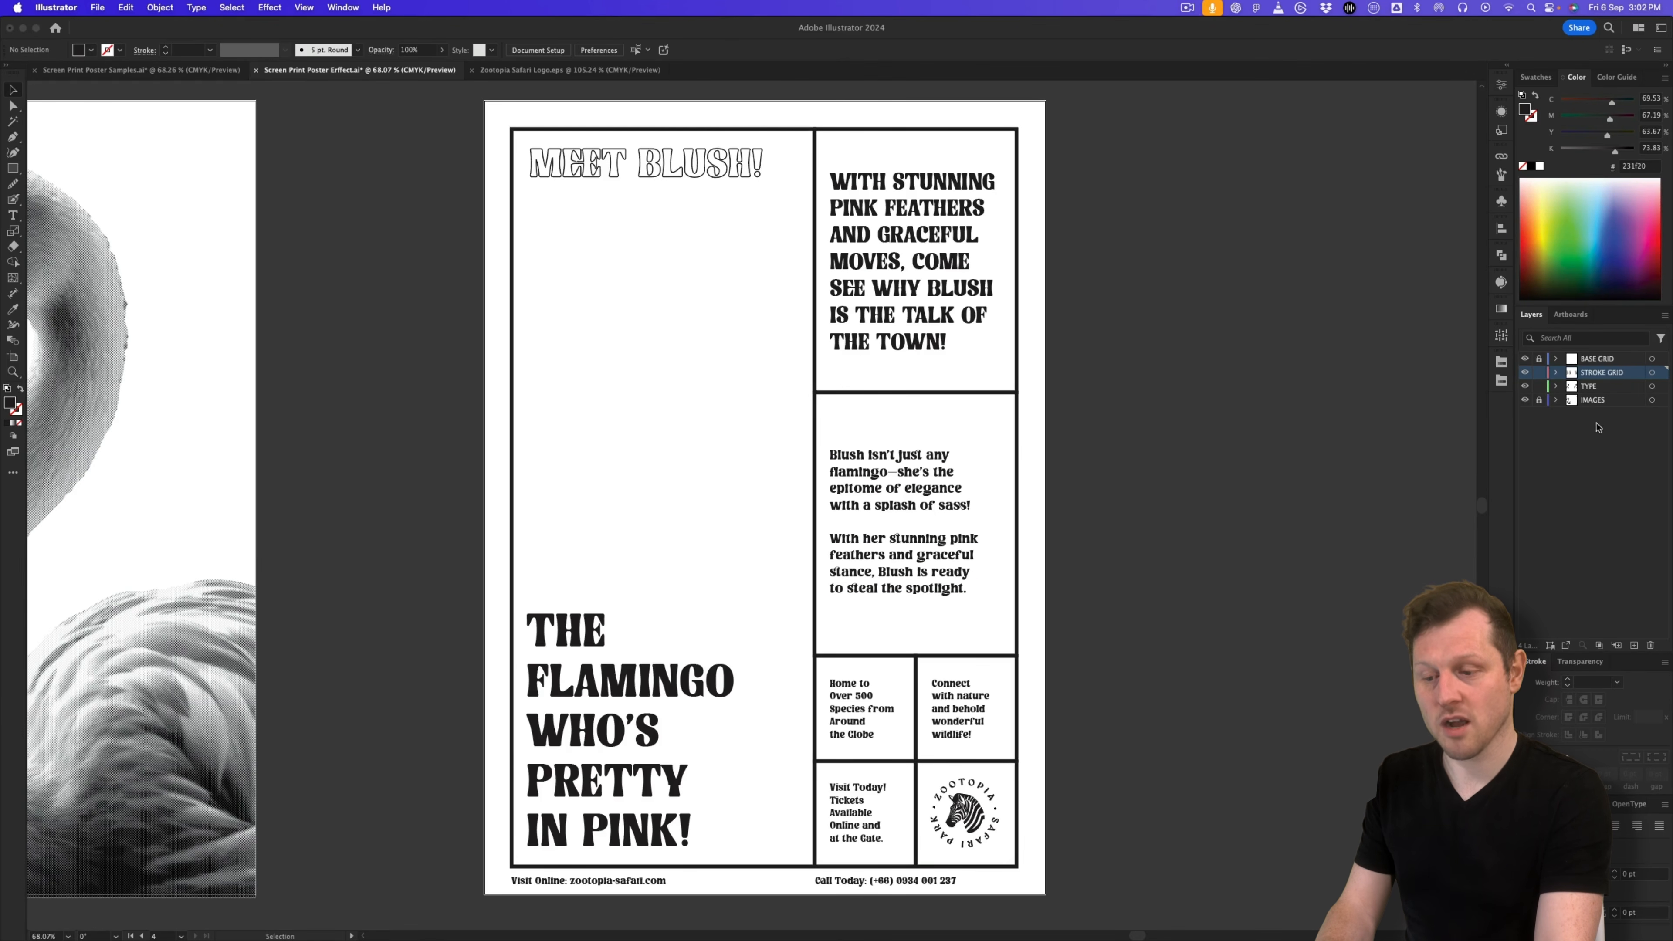
{"action": "left_click", "coordinate": [1578, 388]}
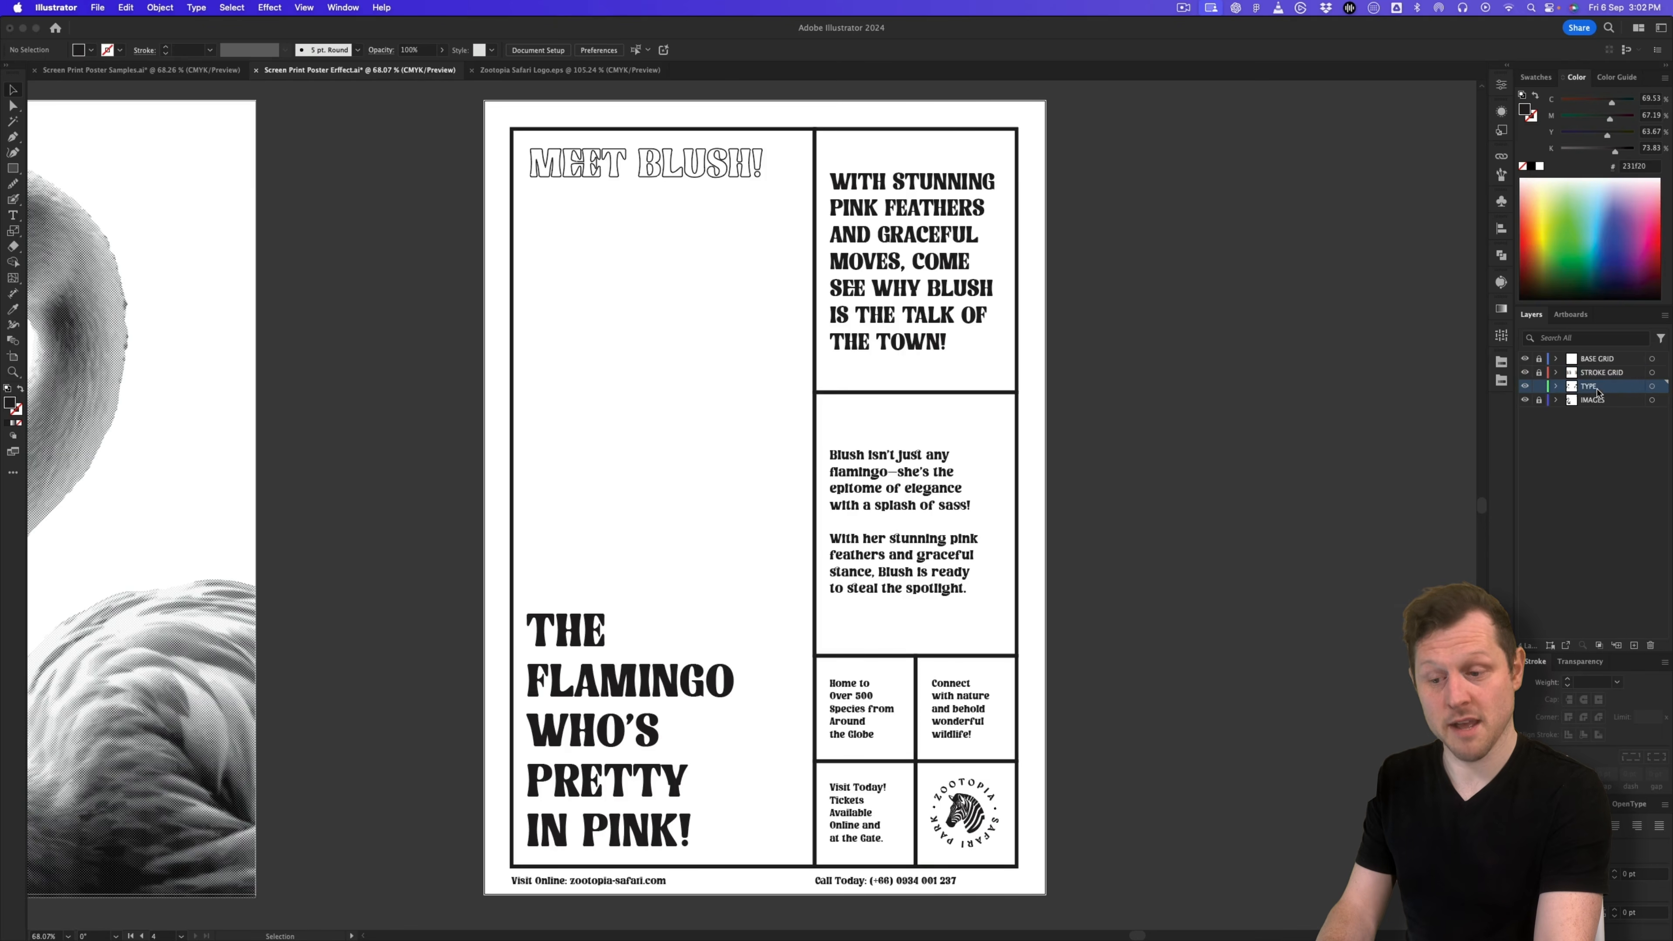
{"action": "left_click_drag", "start_coordinate": [1226, 300], "coordinate": [498, 904]}
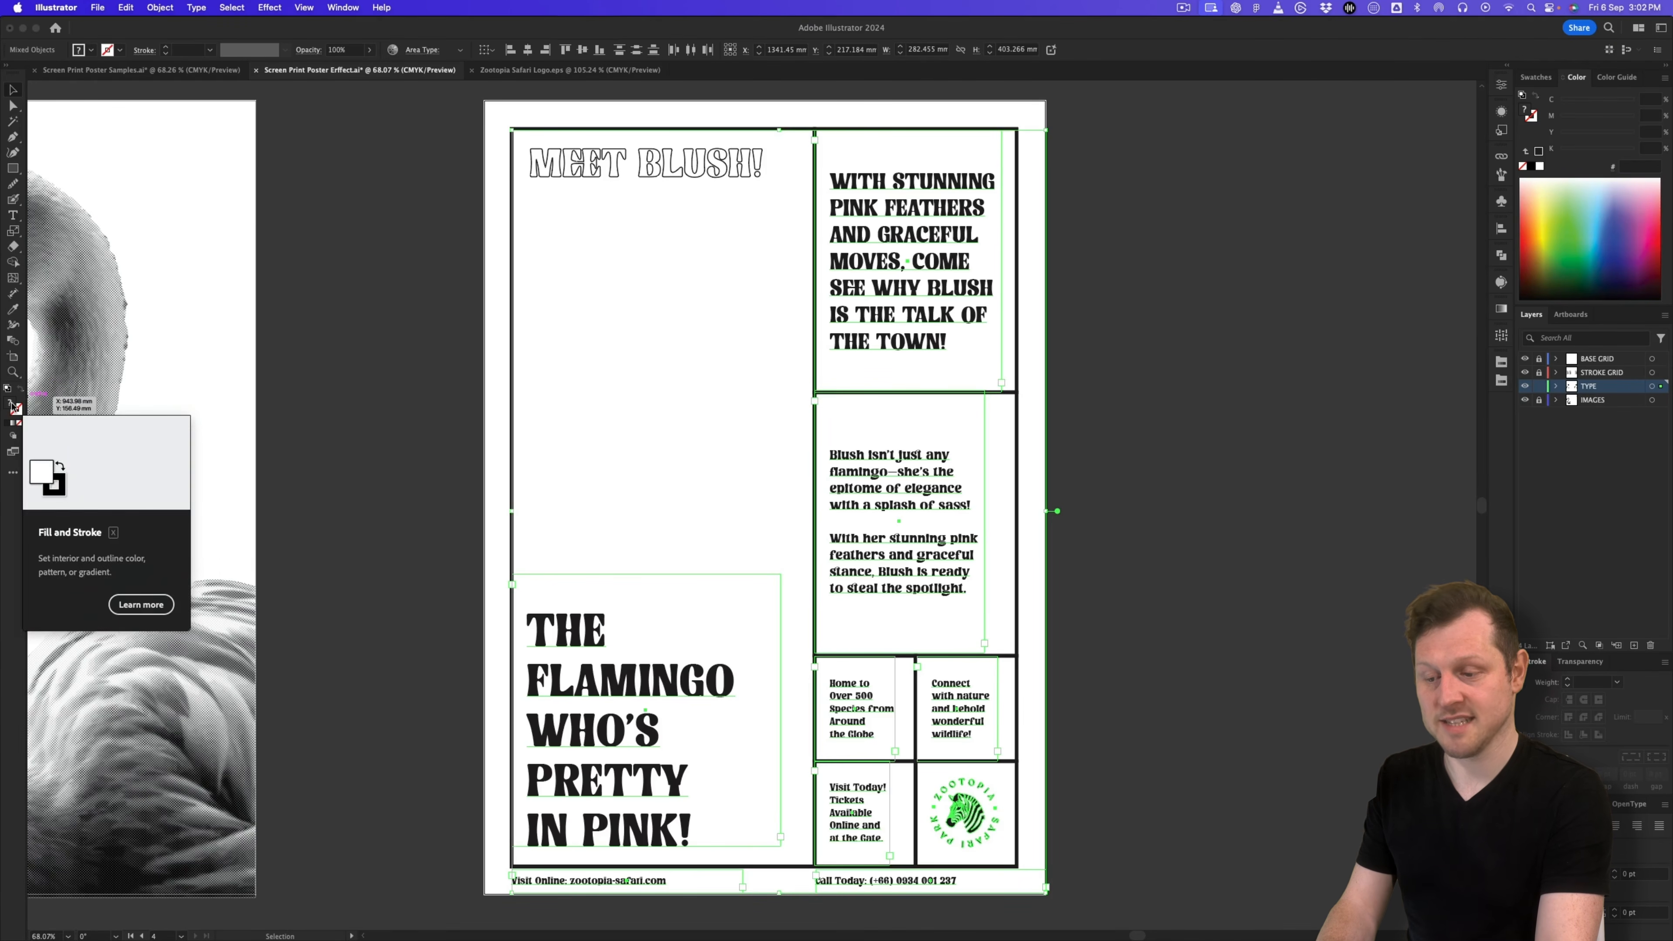
{"action": "left_click", "coordinate": [1537, 77]}
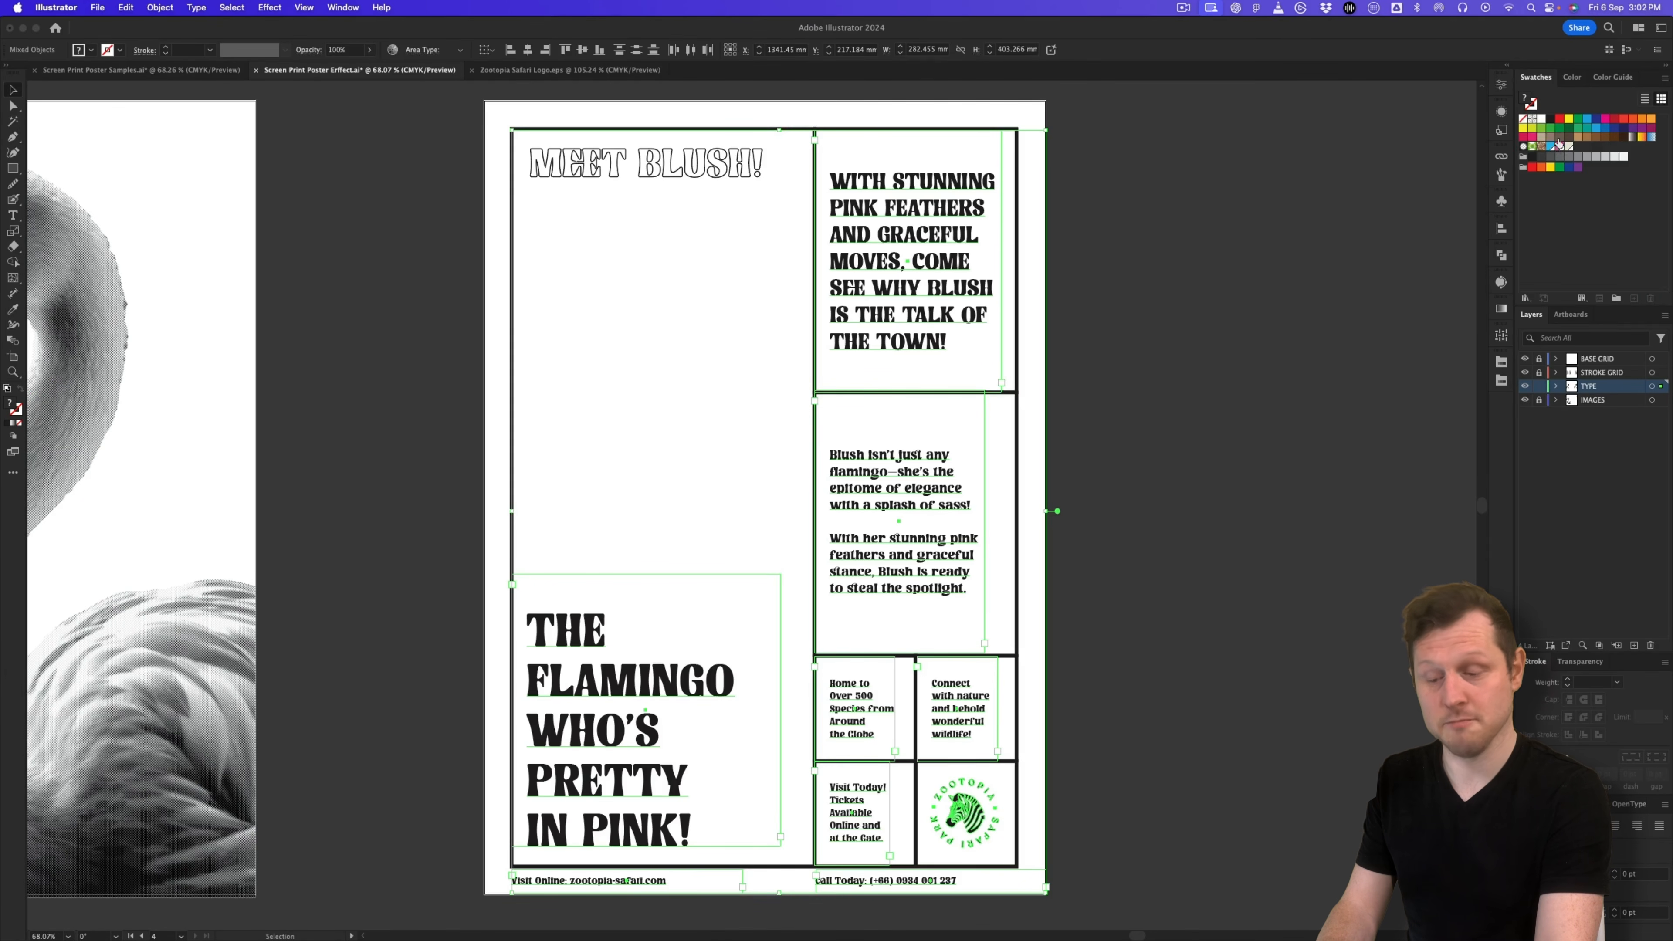
{"action": "left_click", "coordinate": [1551, 147]}
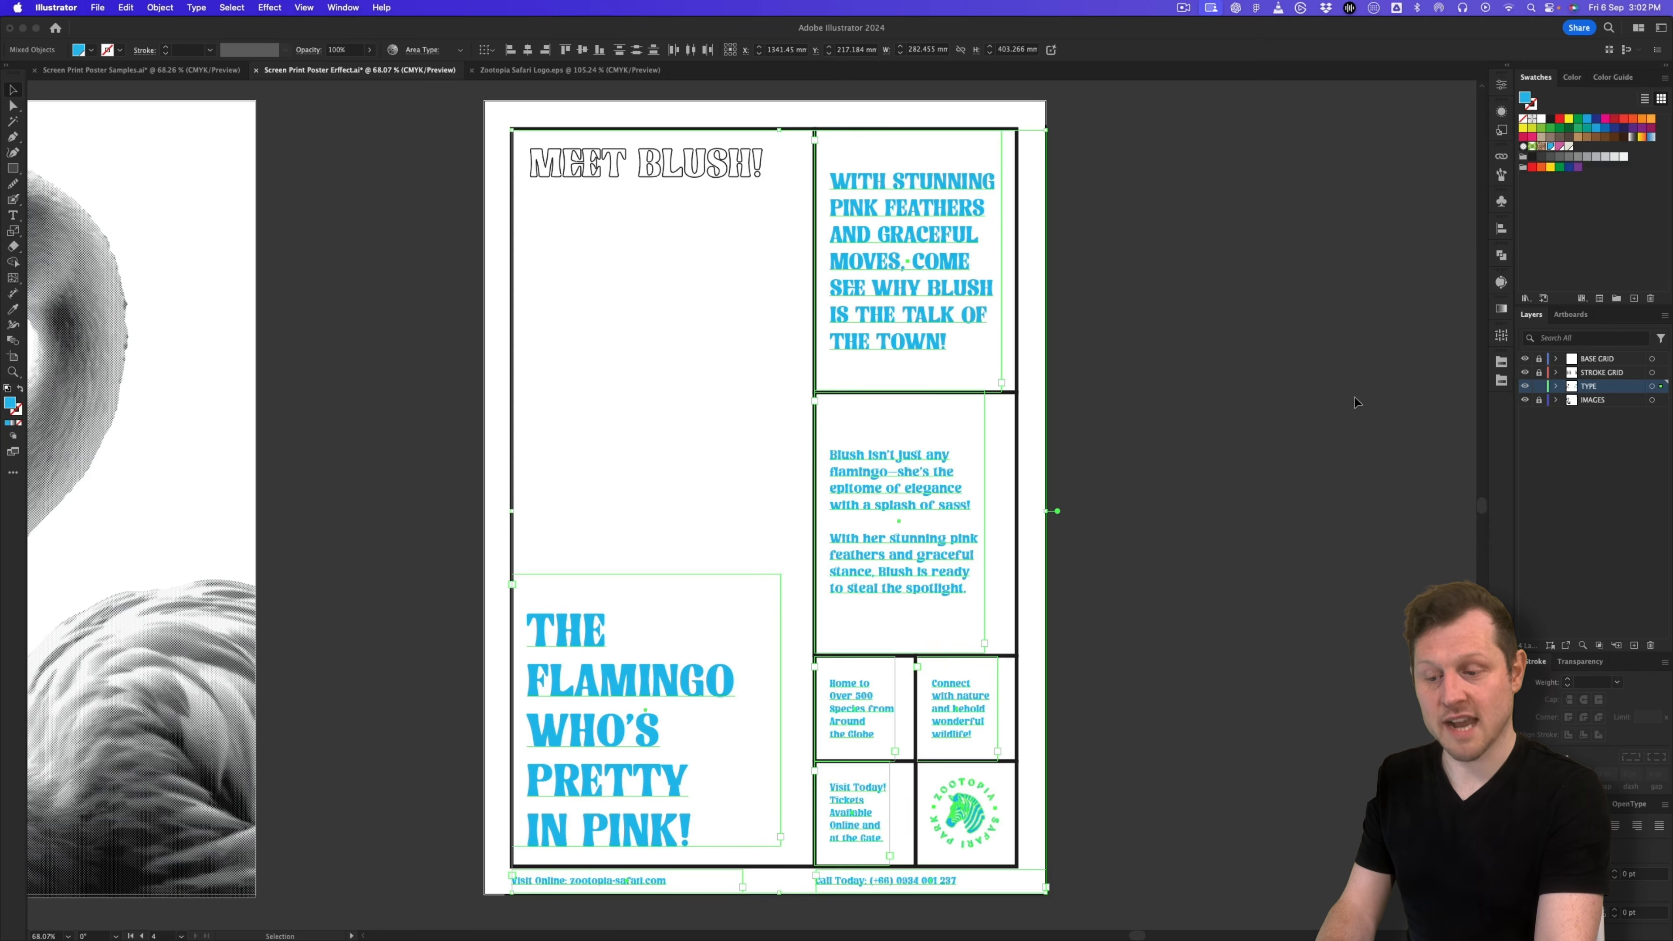
Step: Display the Duotone Swatch Library, and set the outlined "MEET BLUSH!" heading's stroke to the cyan blue swatch
{"action": "left_click", "coordinate": [1503, 381]}
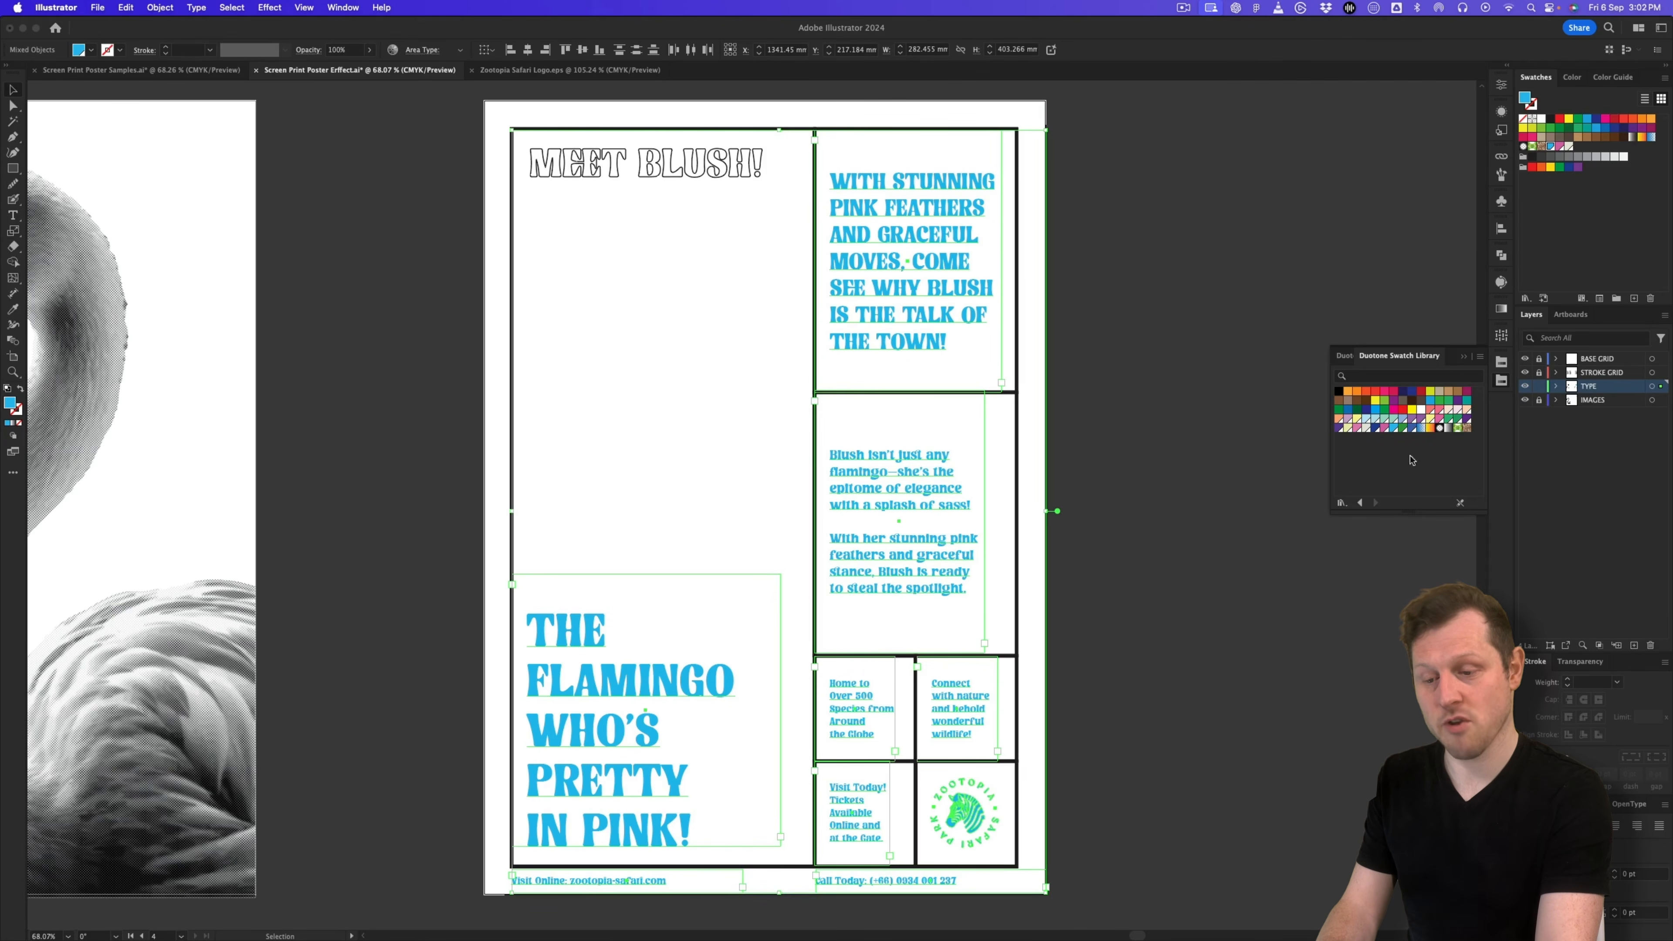
{"action": "key", "text": "super+shift+a"}
{"action": "left_click", "coordinate": [651, 154]}
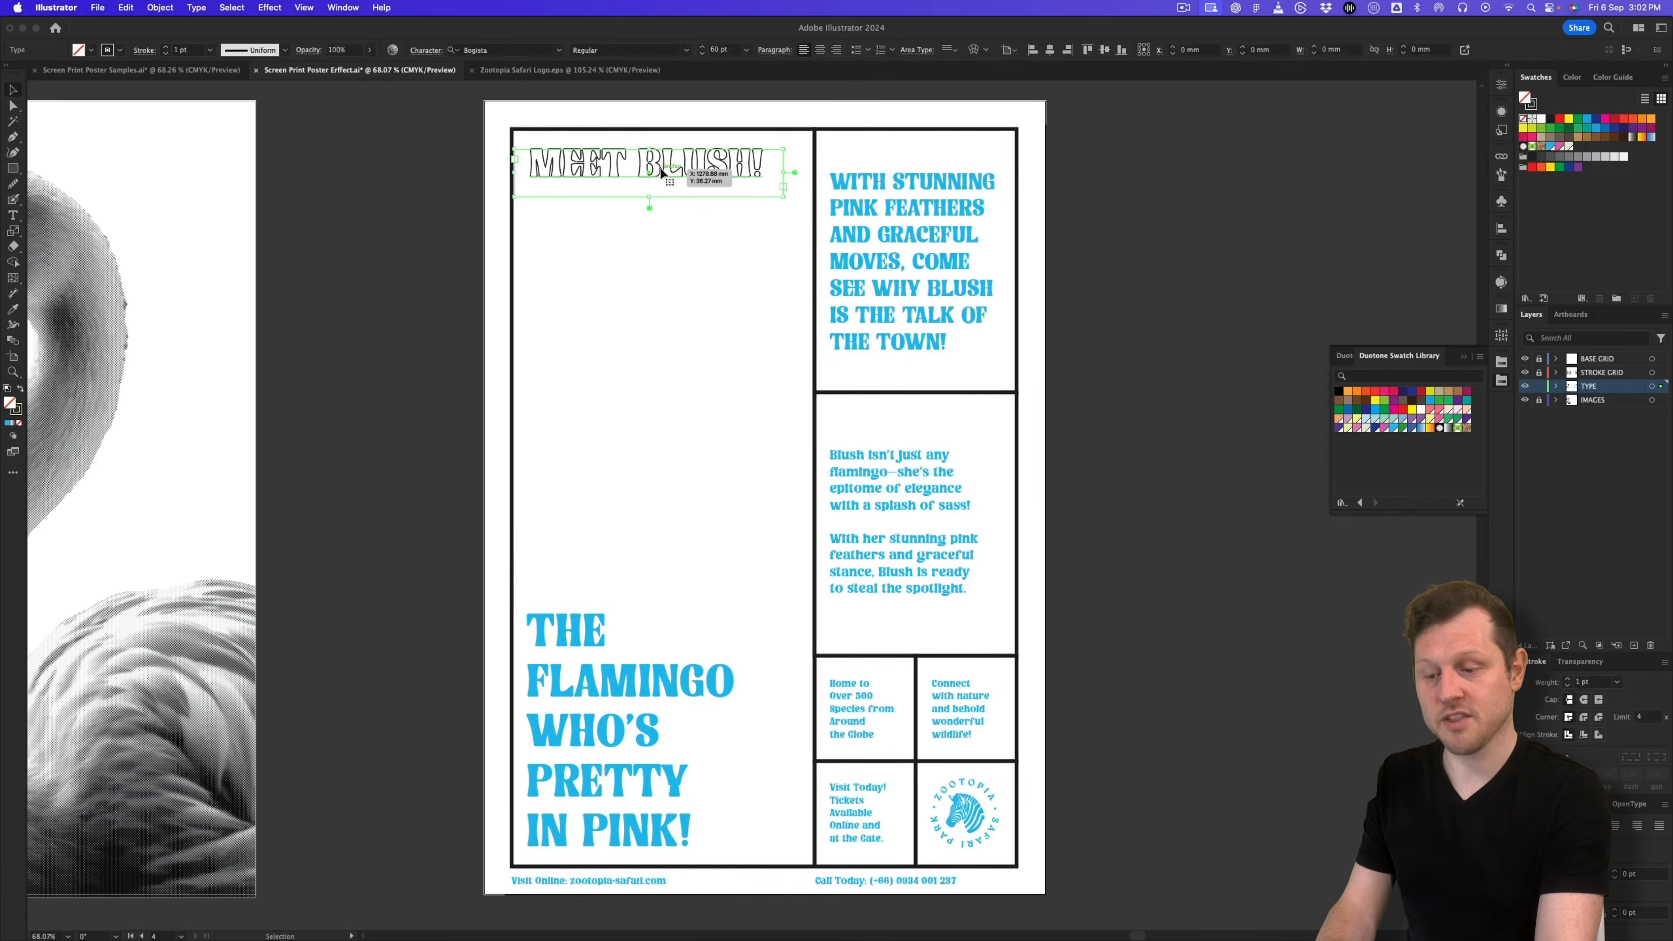
{"action": "left_click", "coordinate": [15, 411]}
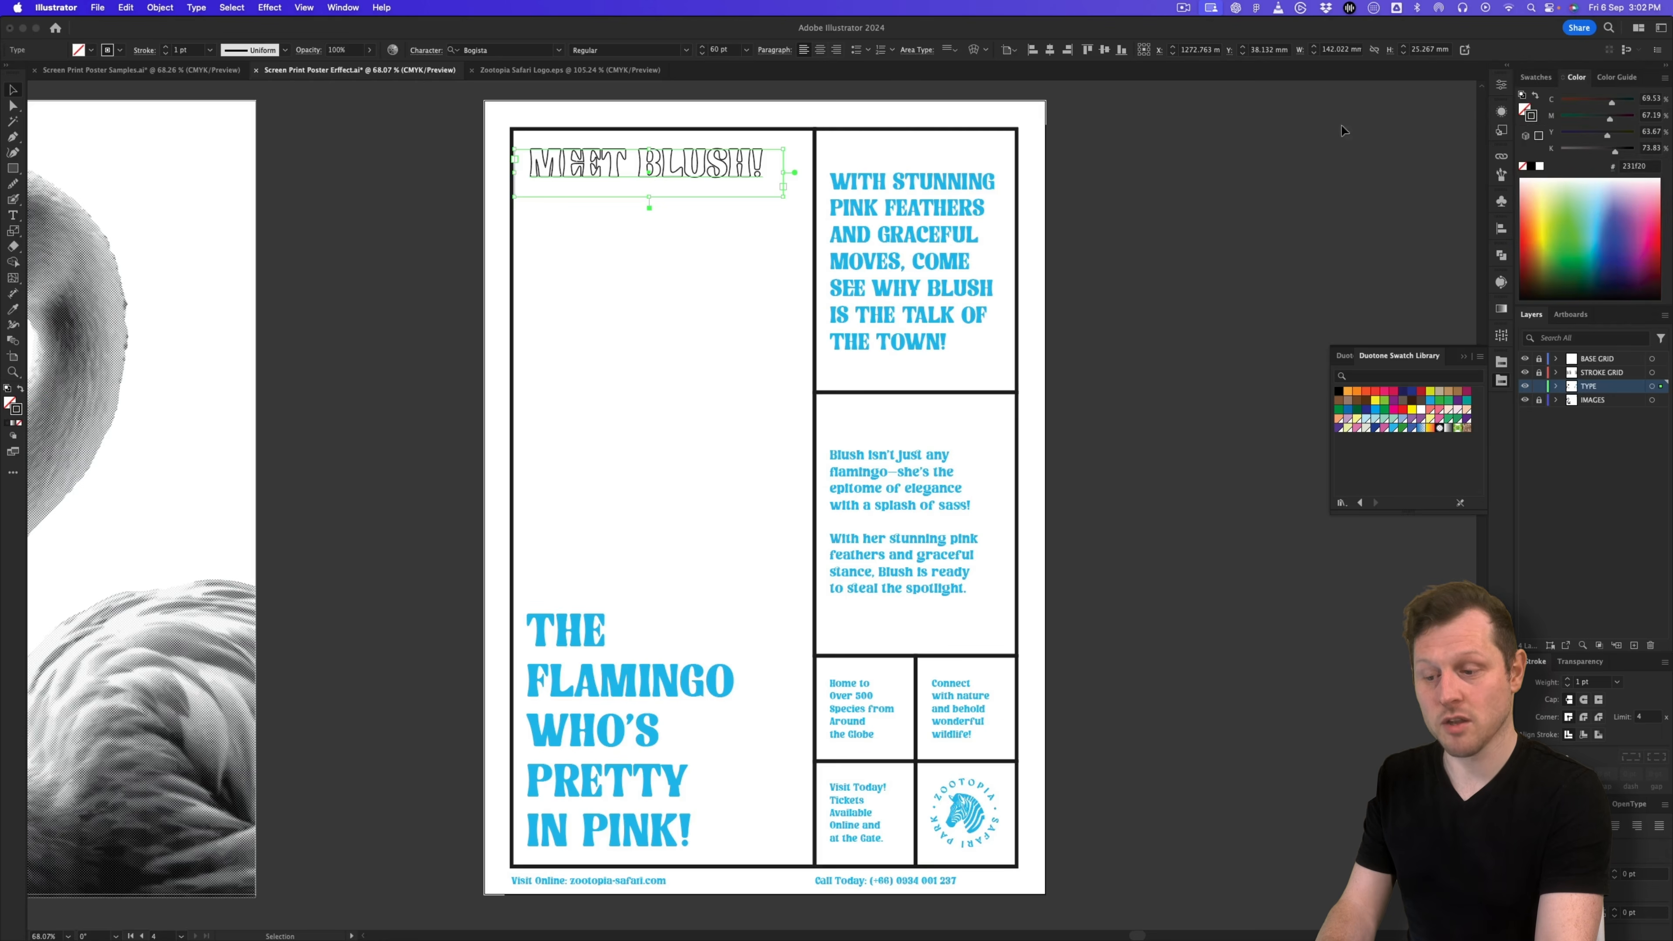
{"action": "left_click", "coordinate": [1536, 77]}
{"action": "left_click", "coordinate": [1552, 145]}
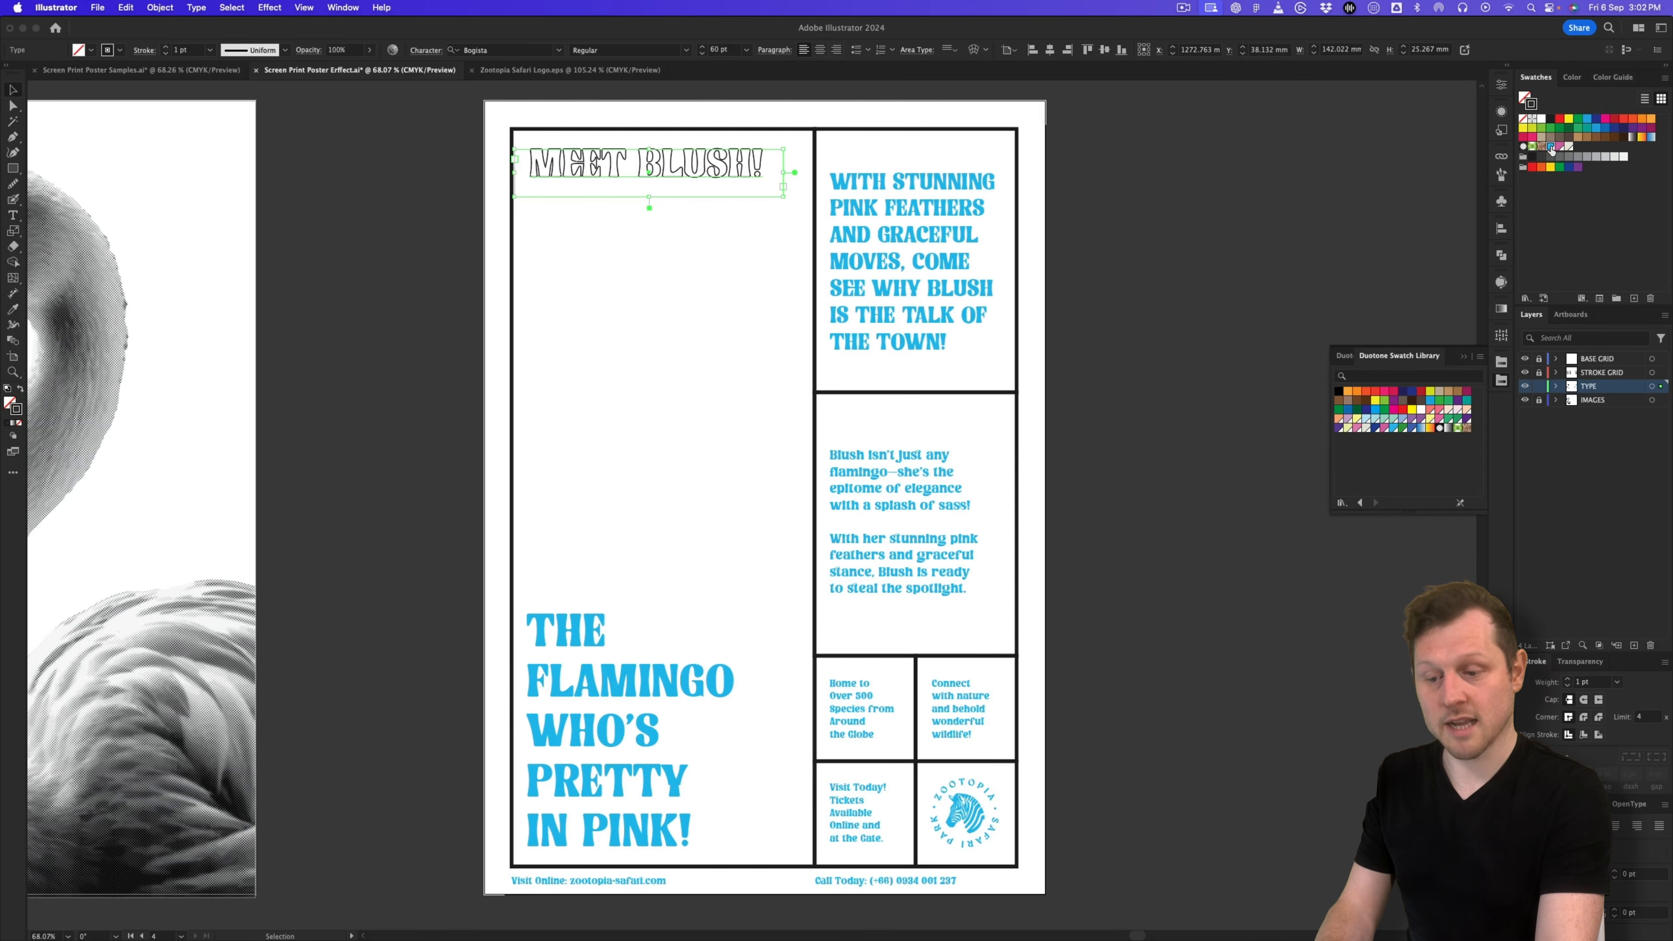
Step: Lock the TYPE layer, unlock STROKE GRID, and set the grid lines' stroke on the new artboard to the cyan blue swatch
{"action": "left_click", "coordinate": [1149, 224]}
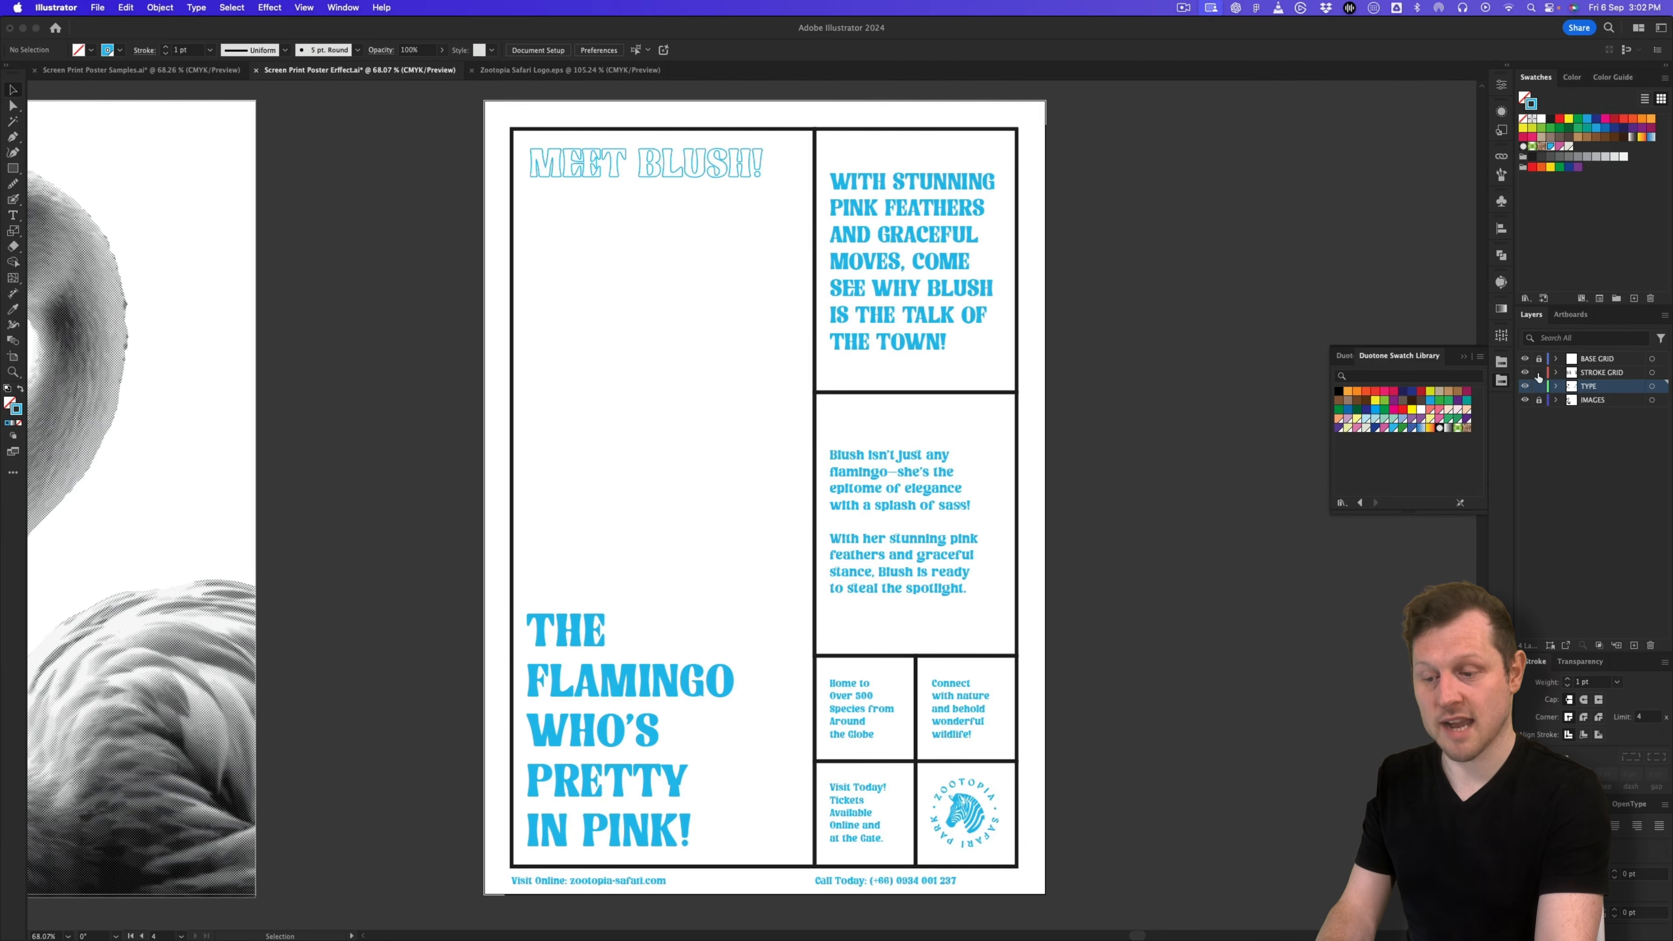
{"action": "left_click_drag", "start_coordinate": [1140, 145], "coordinate": [511, 885]}
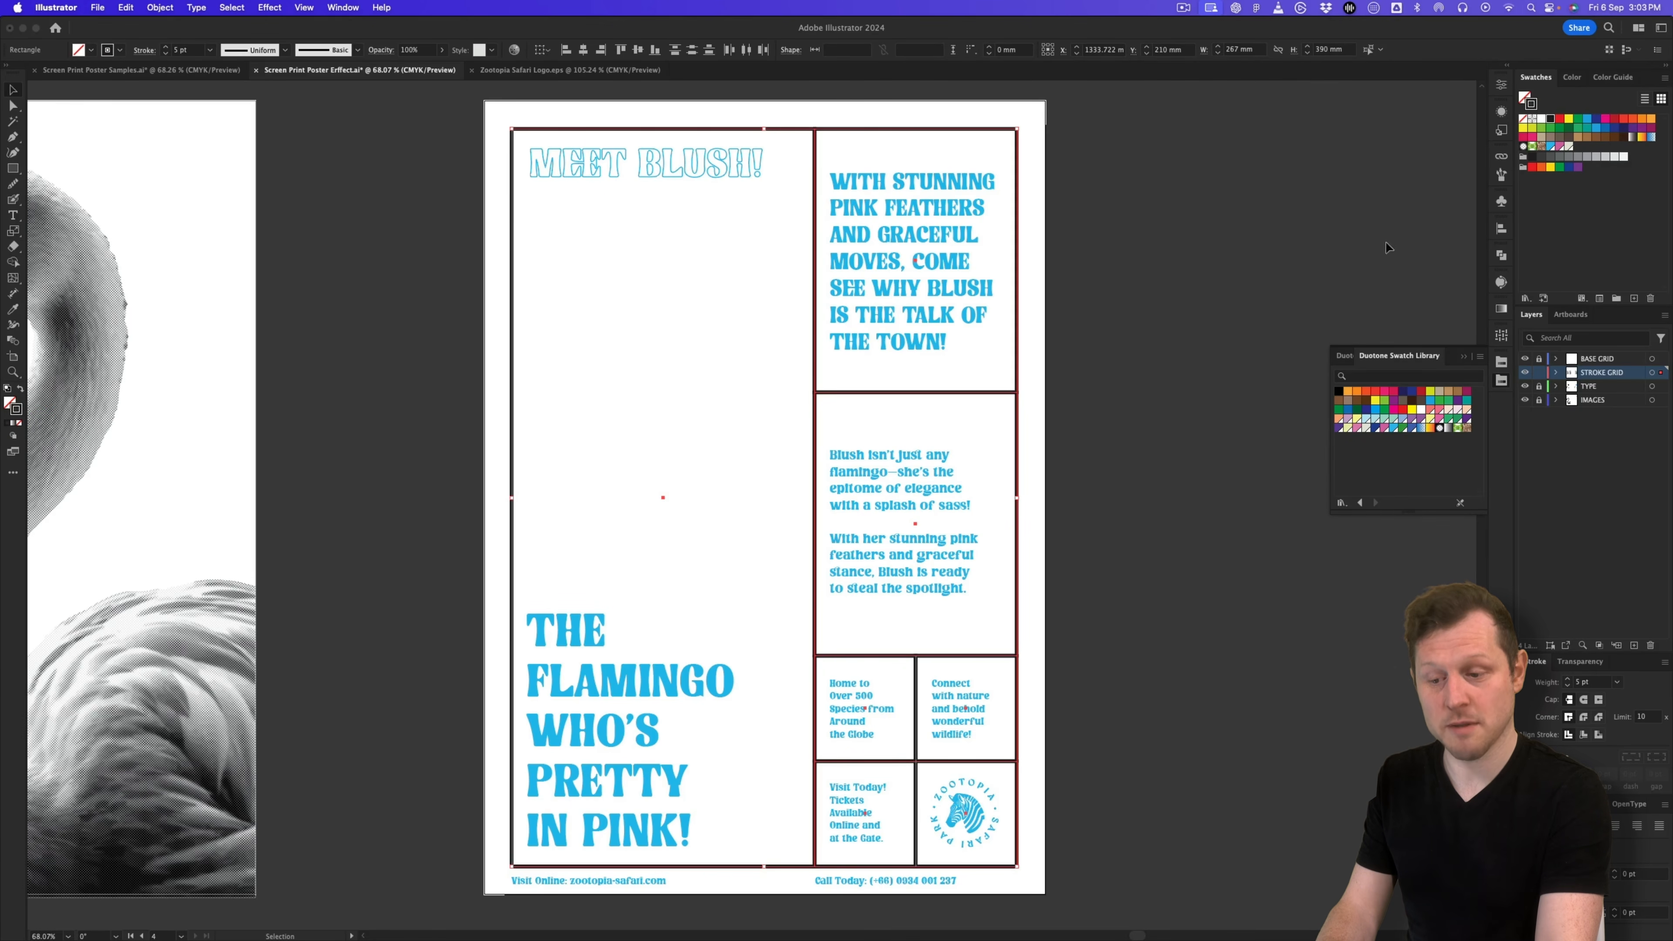
{"action": "left_click", "coordinate": [1541, 147]}
{"action": "left_click", "coordinate": [1079, 409]}
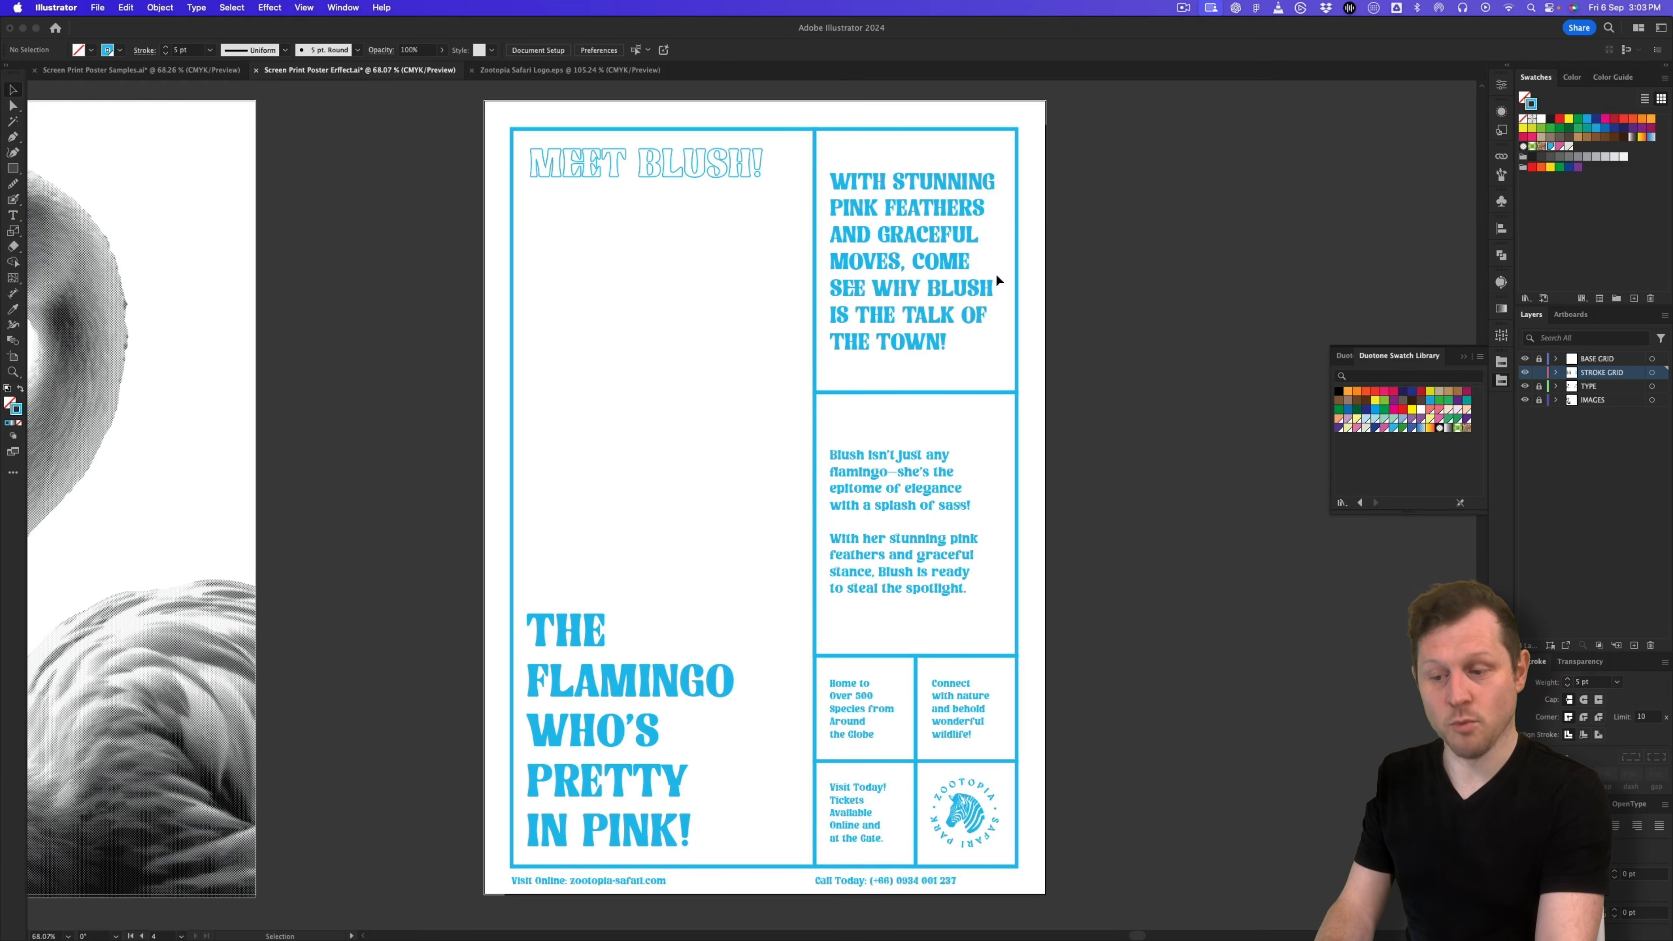
{"action": "key", "text": "z"}
{"action": "left_click_drag", "start_coordinate": [895, 342], "coordinate": [910, 376]}
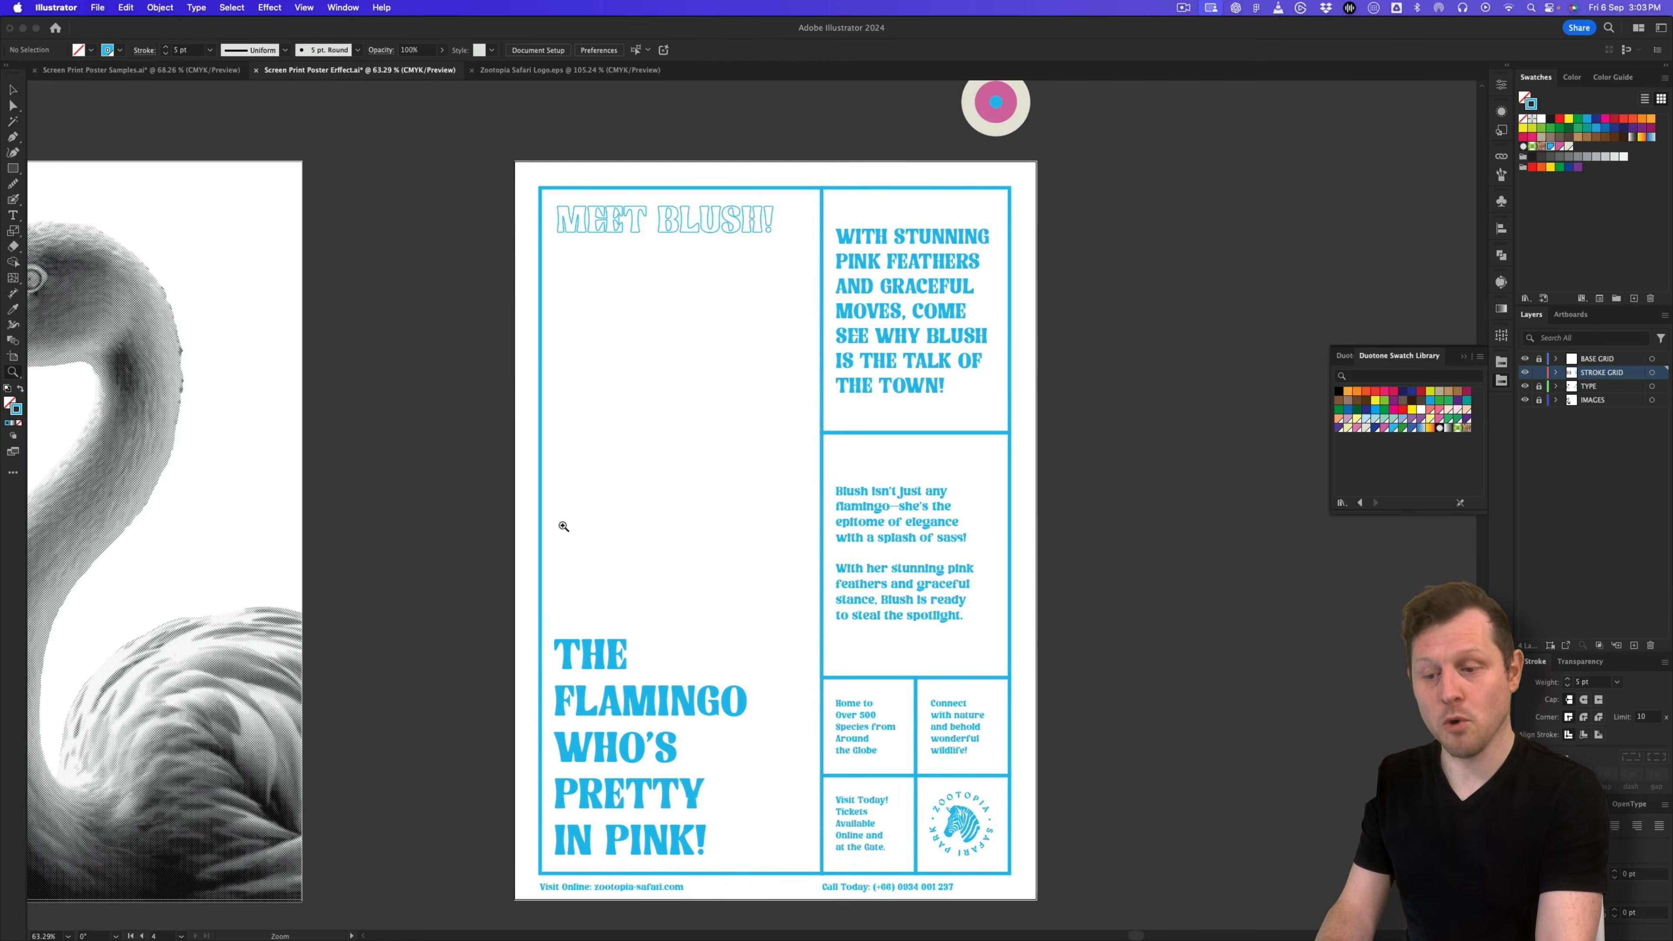
{"action": "key", "text": "v"}
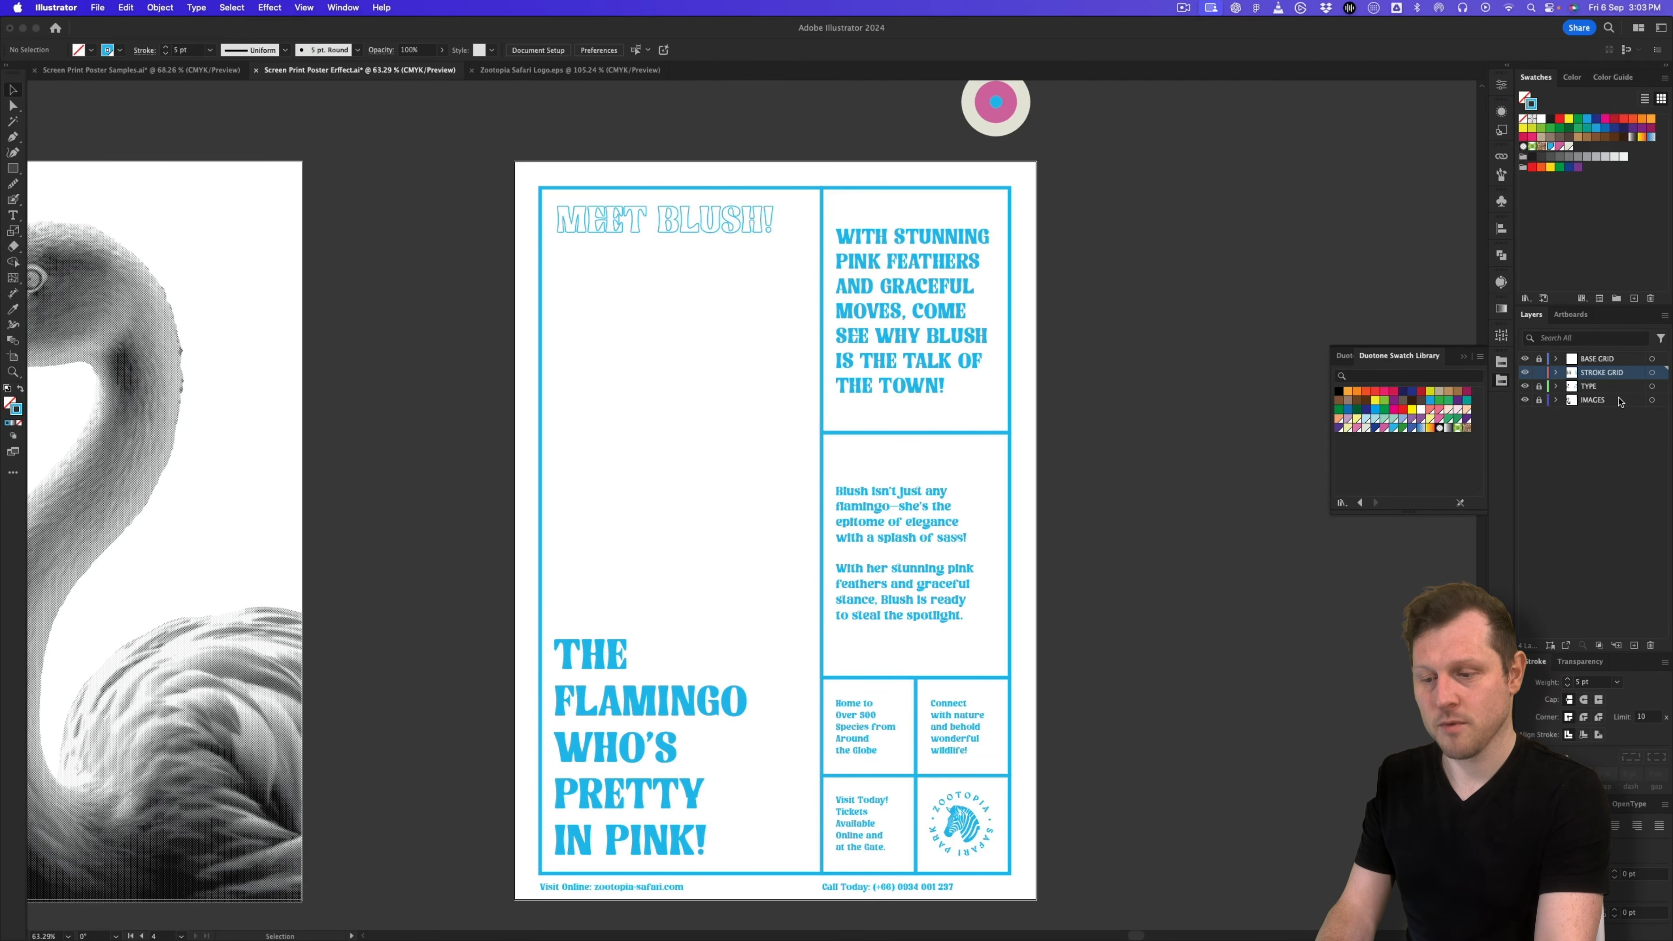
Step: Create a new layer named BASE and place it beneath the IMAGES layer
{"action": "left_click", "coordinate": [1600, 400]}
{"action": "left_click", "coordinate": [1635, 645]}
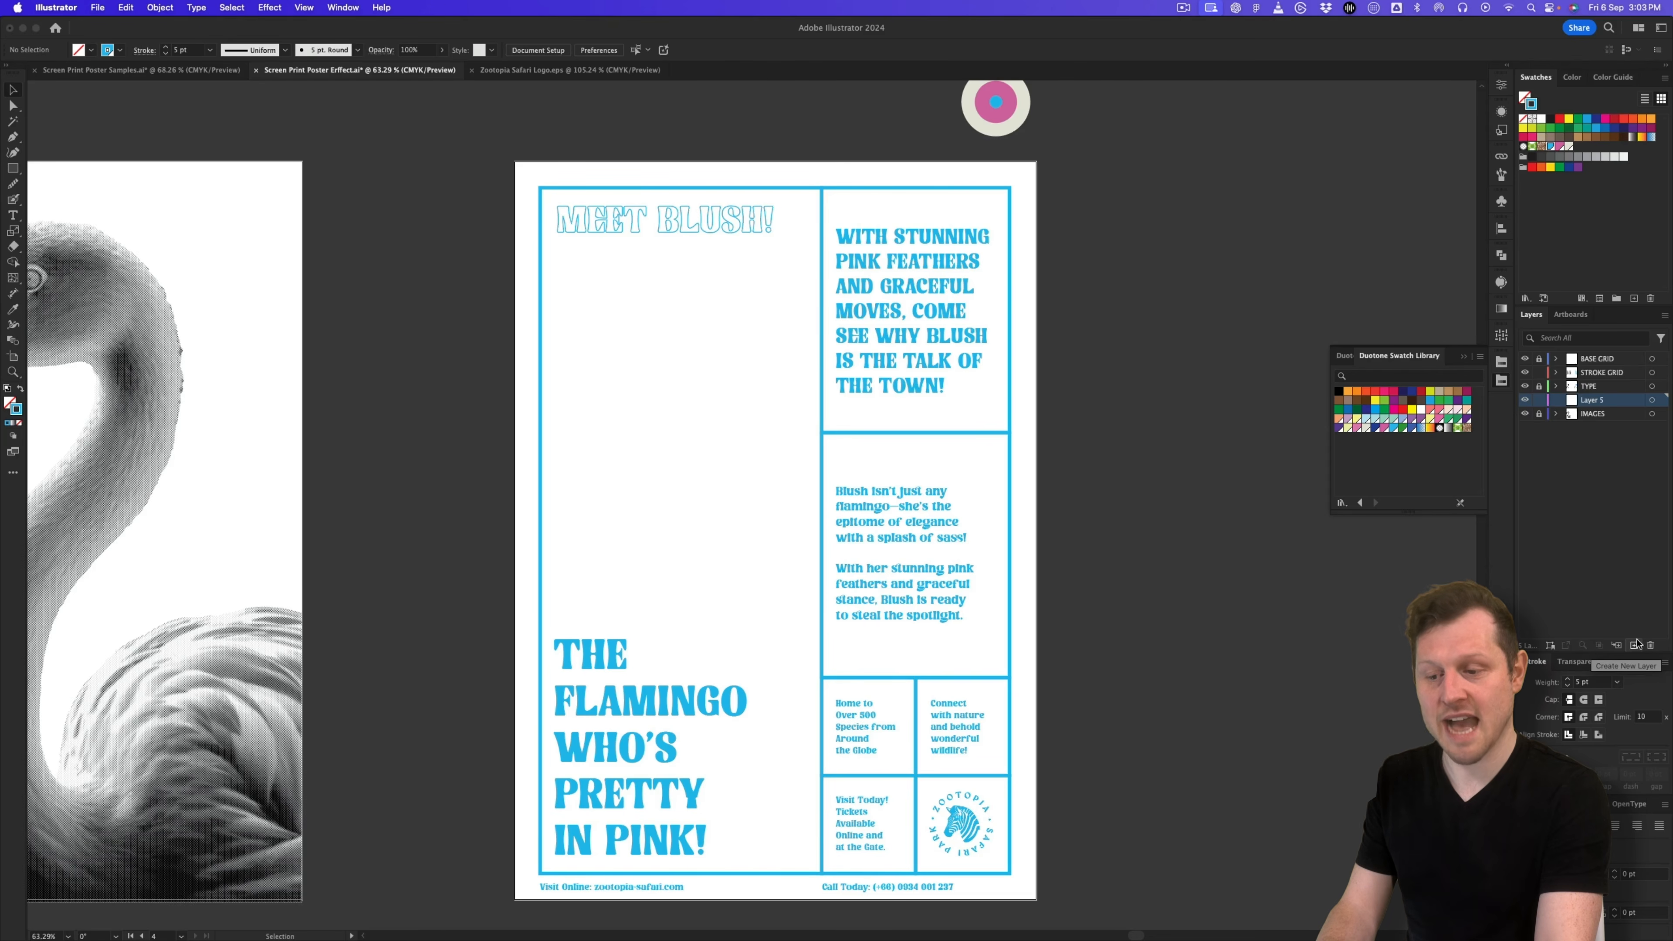
{"action": "double_click", "coordinate": [1593, 400]}
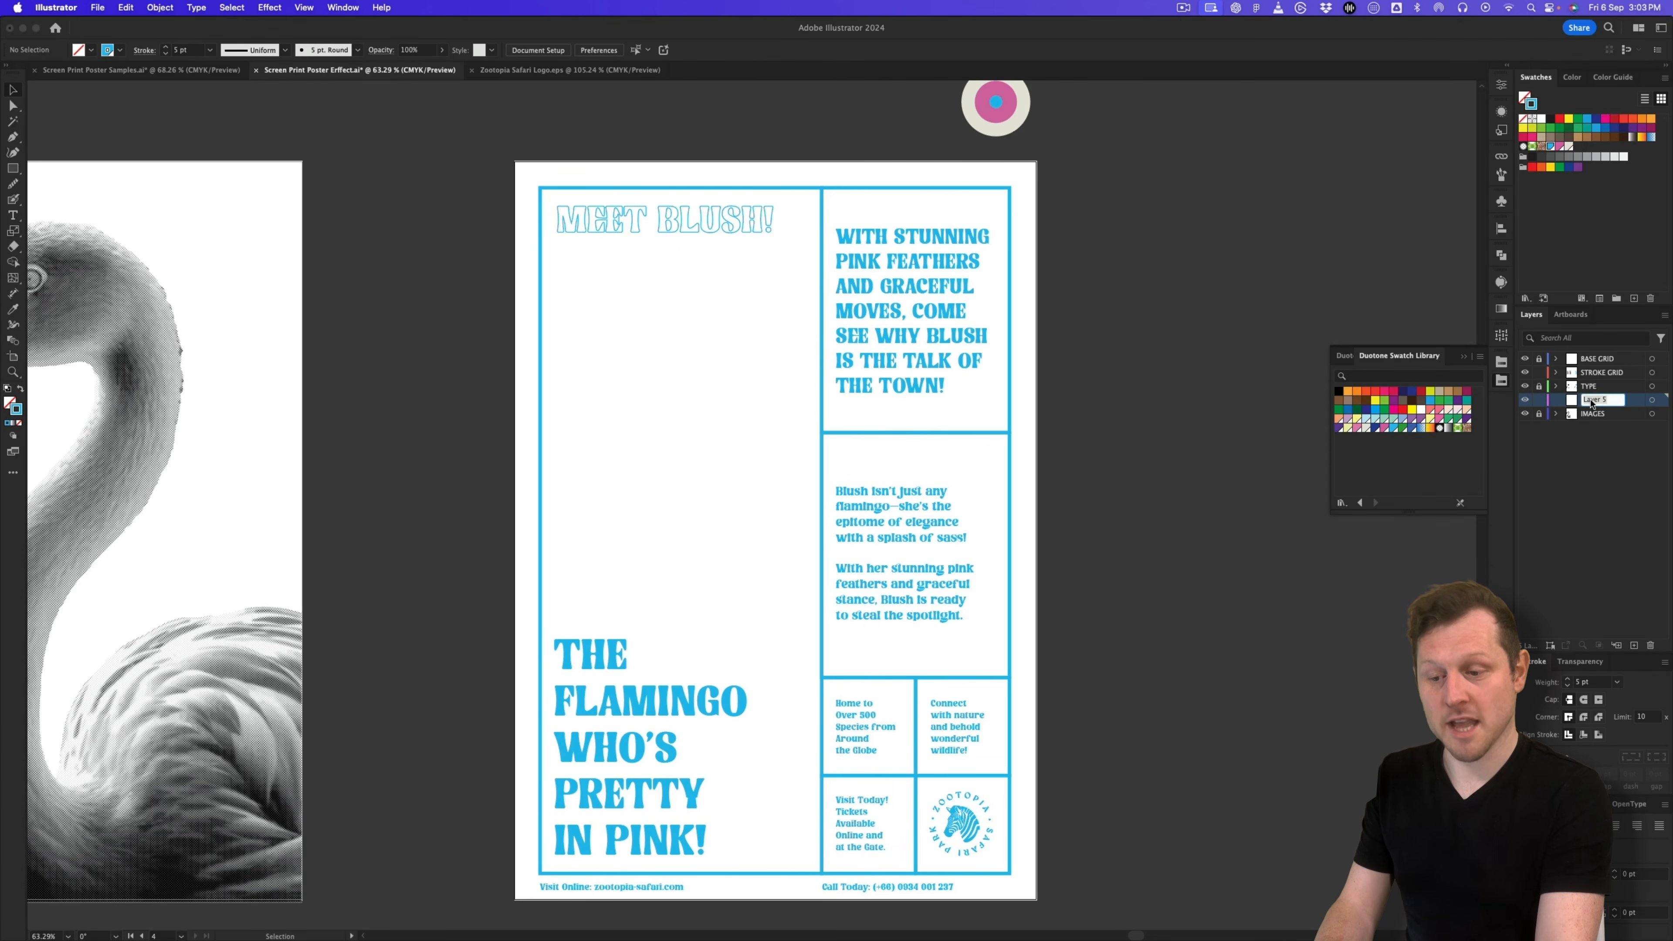
{"action": "type", "text": "BASE"}
{"action": "key", "text": "Return"}
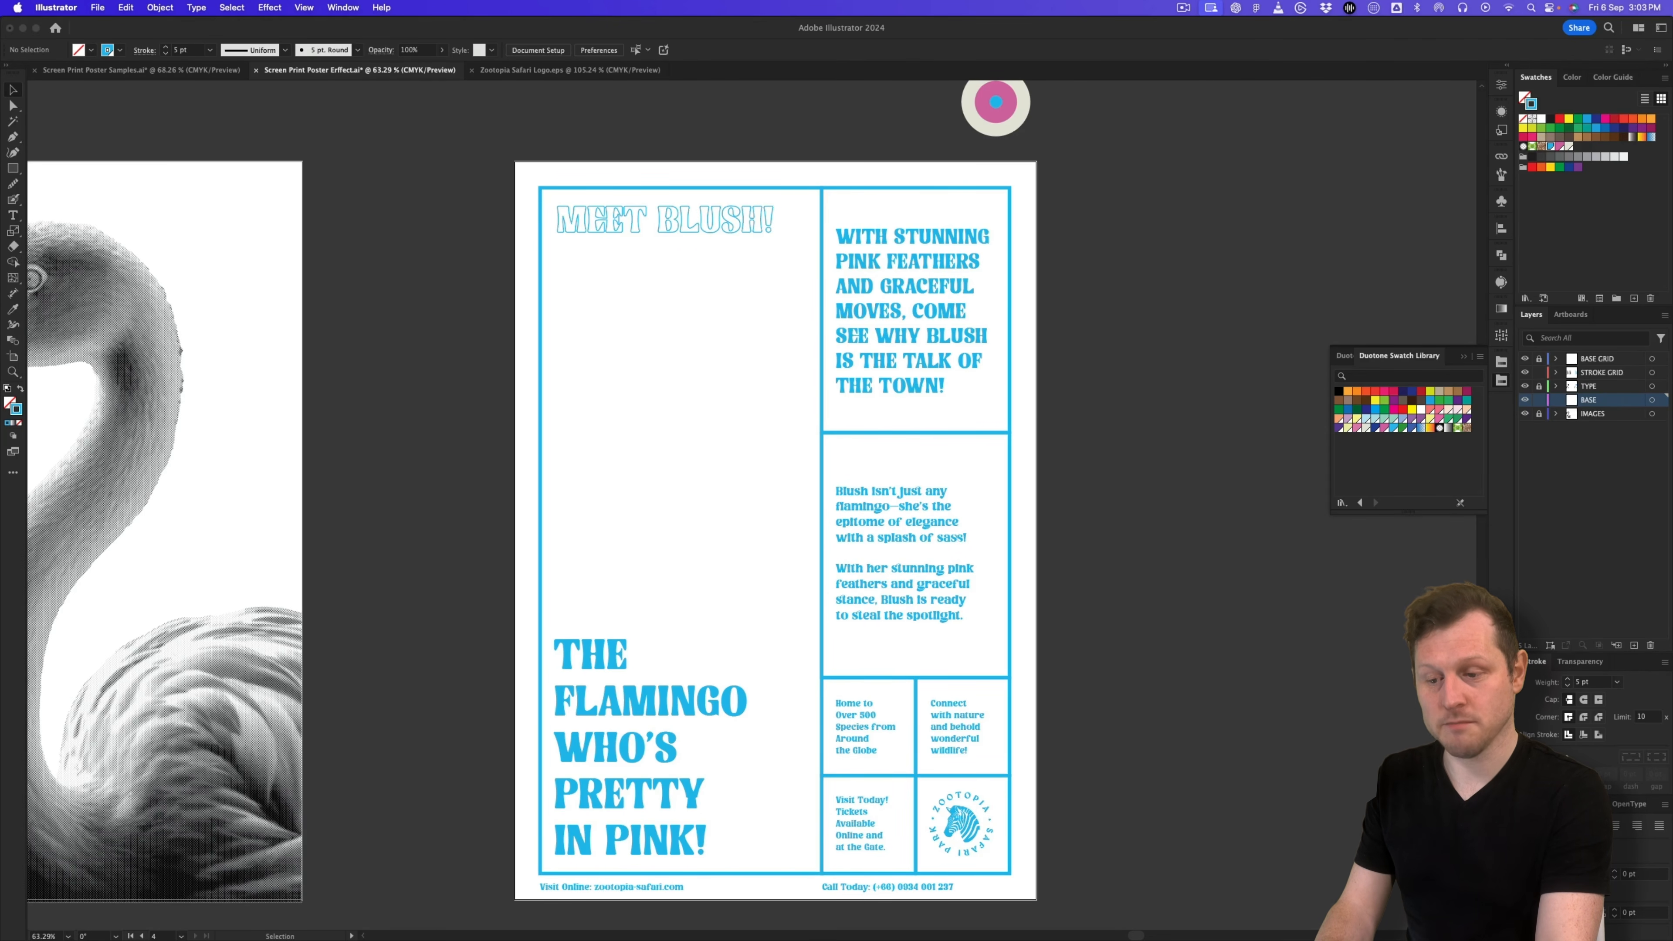
{"action": "left_click_drag", "start_coordinate": [1592, 404], "coordinate": [1590, 422]}
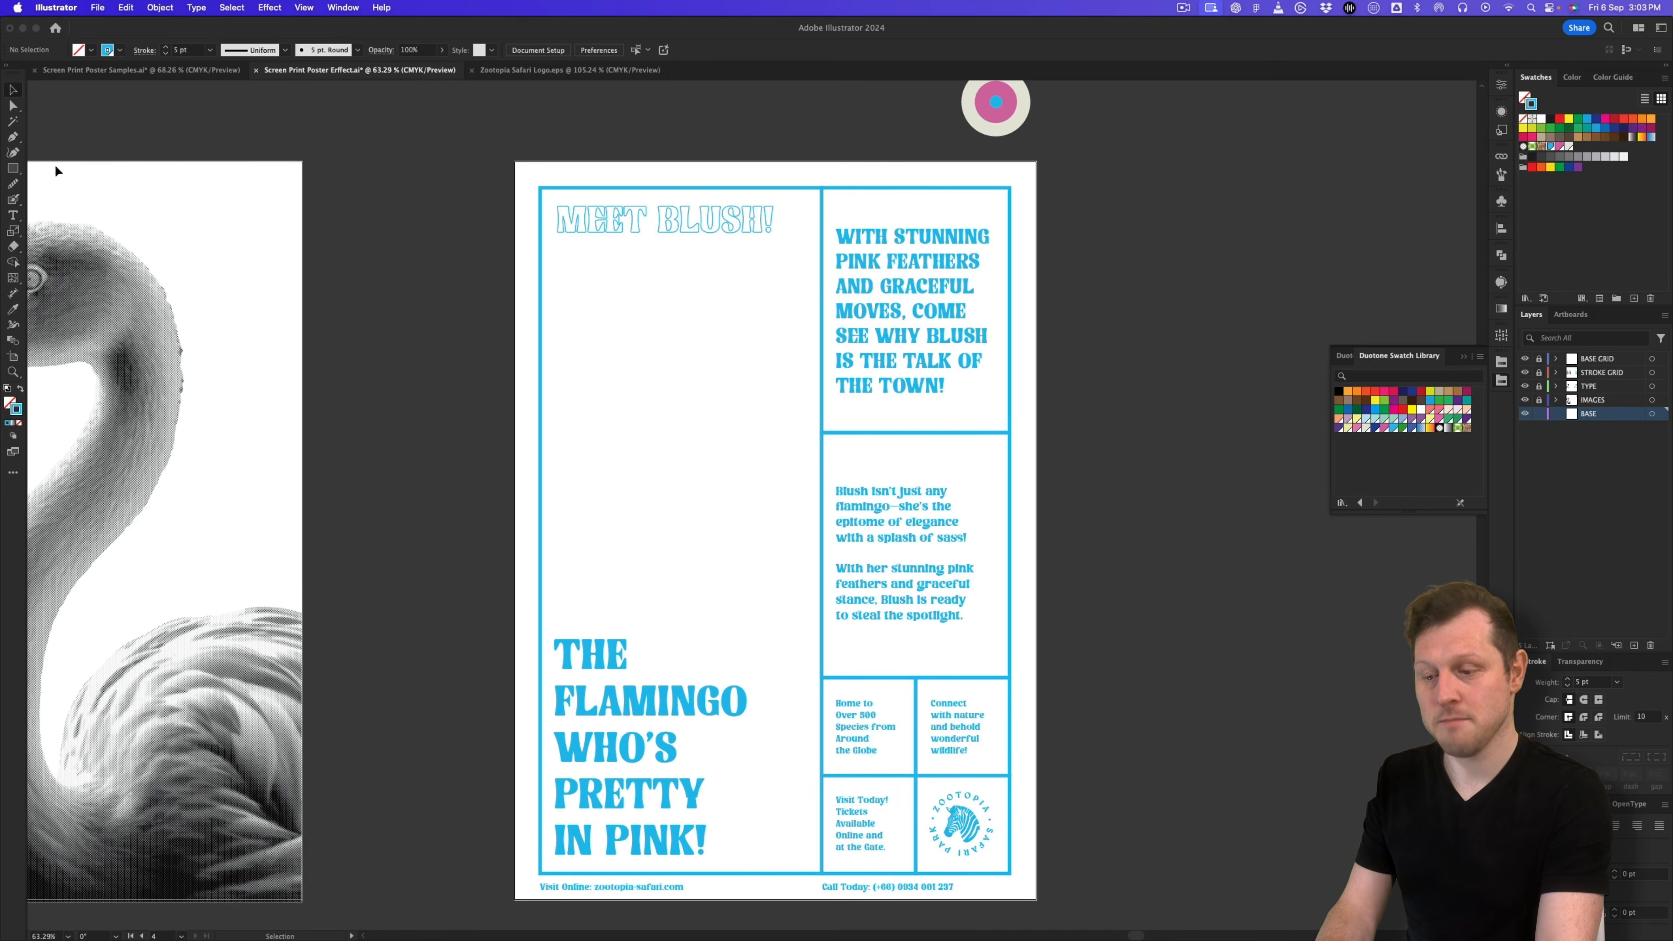
Step: Draw a 303 by 426 mm rectangle out to the new artboard's bleed on the BASE layer and fill it with the off-white swatch
{"action": "left_click", "coordinate": [12, 169]}
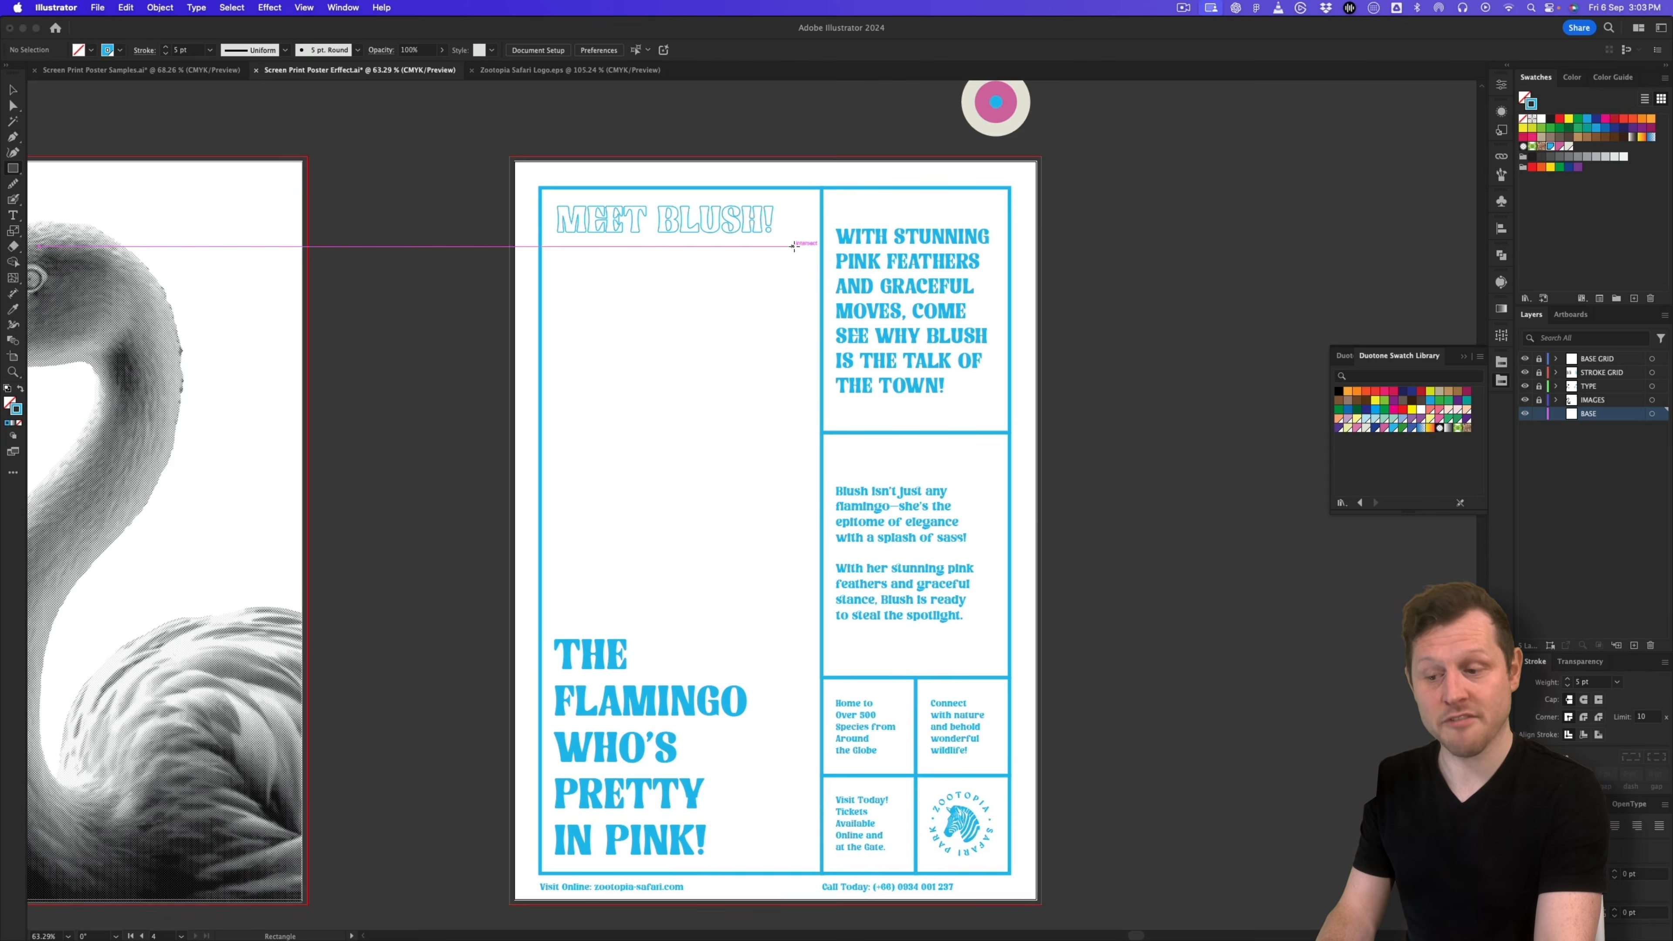
{"action": "mouse_move", "coordinate": [511, 157]}
{"action": "left_mouse_down"}
{"action": "mouse_move", "coordinate": [968, 768]}
{"action": "mouse_move", "coordinate": [985, 858]}
{"action": "mouse_move", "coordinate": [1043, 904]}
{"action": "left_mouse_up"}
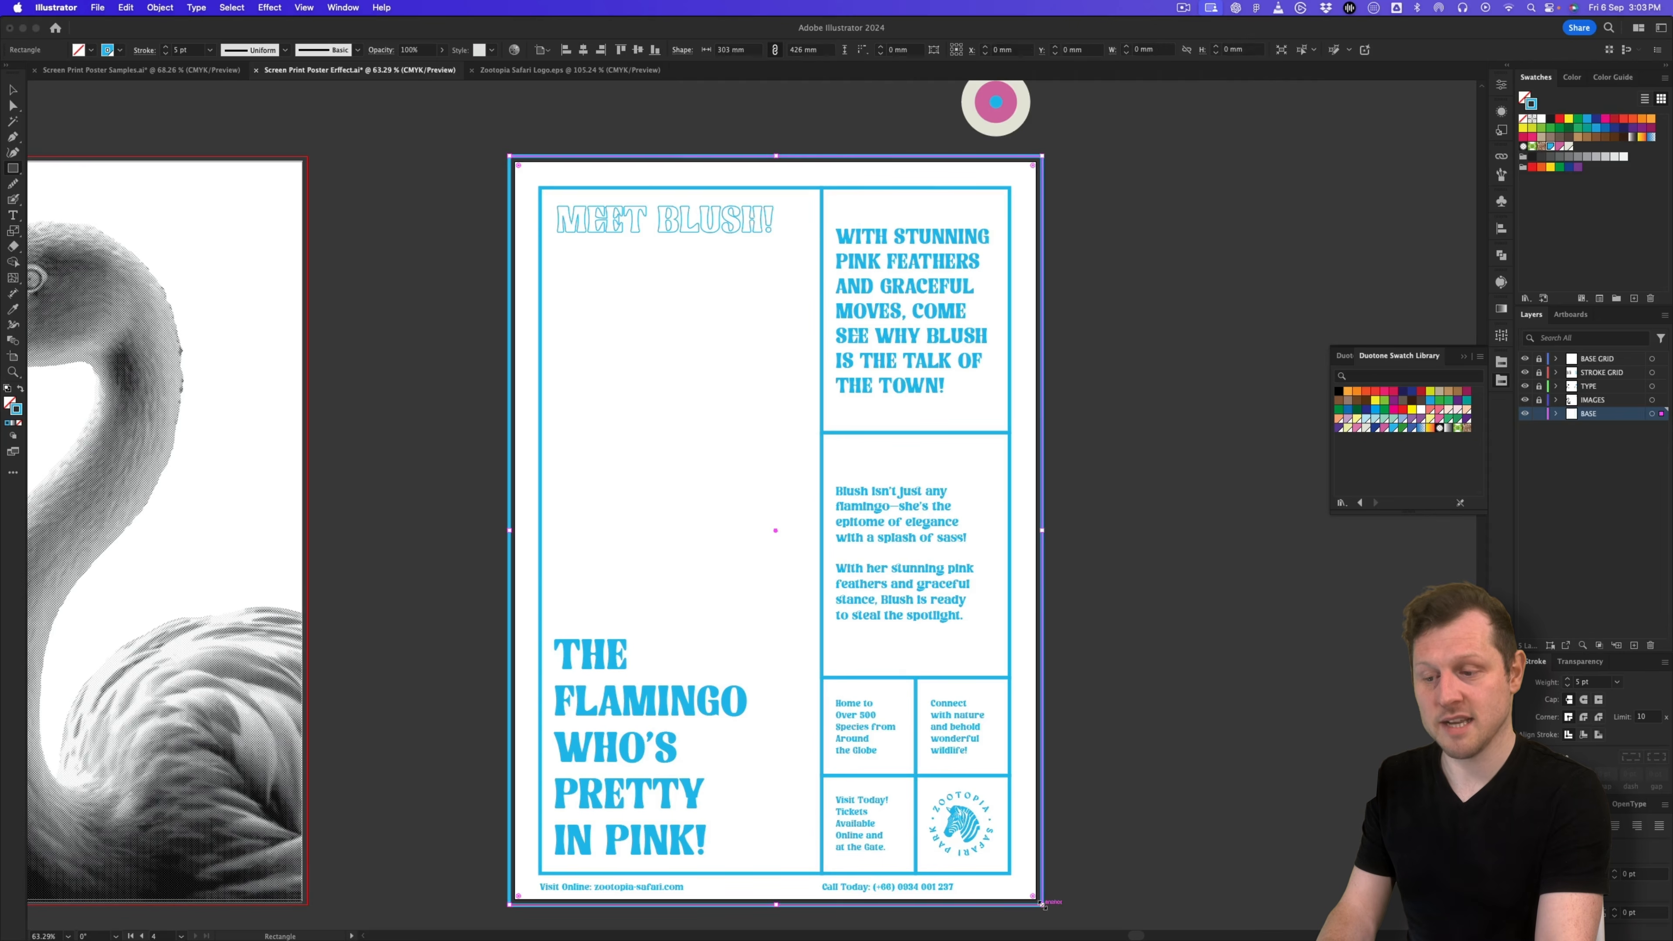
{"action": "key", "text": "shift+x"}
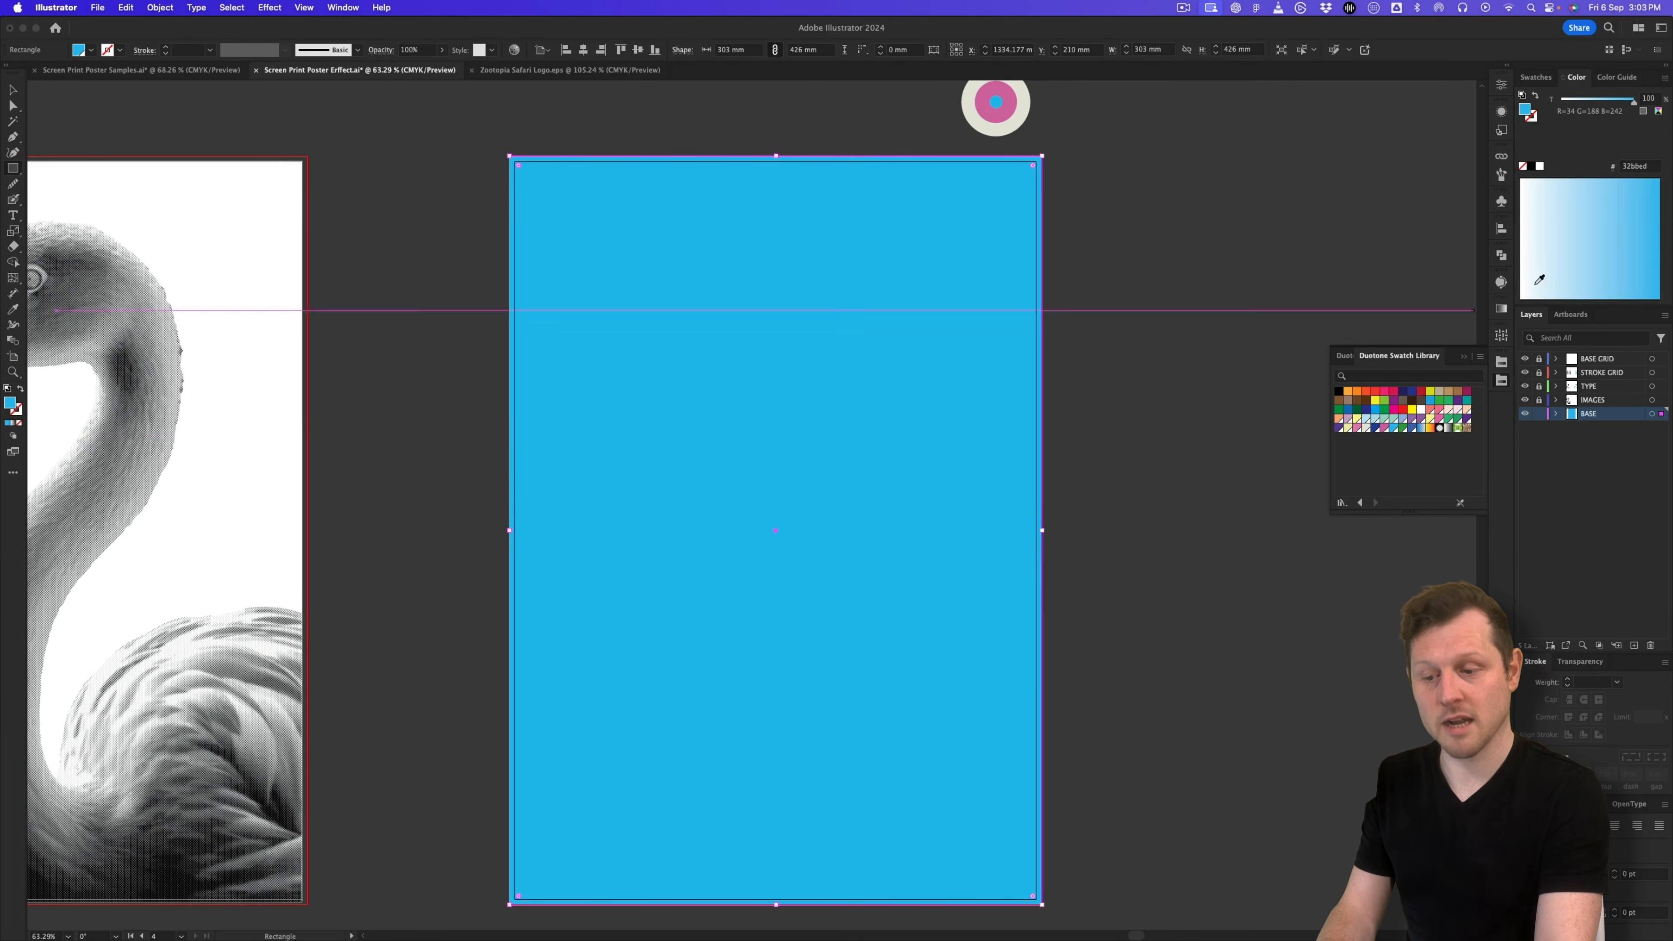
{"action": "left_click", "coordinate": [1536, 77]}
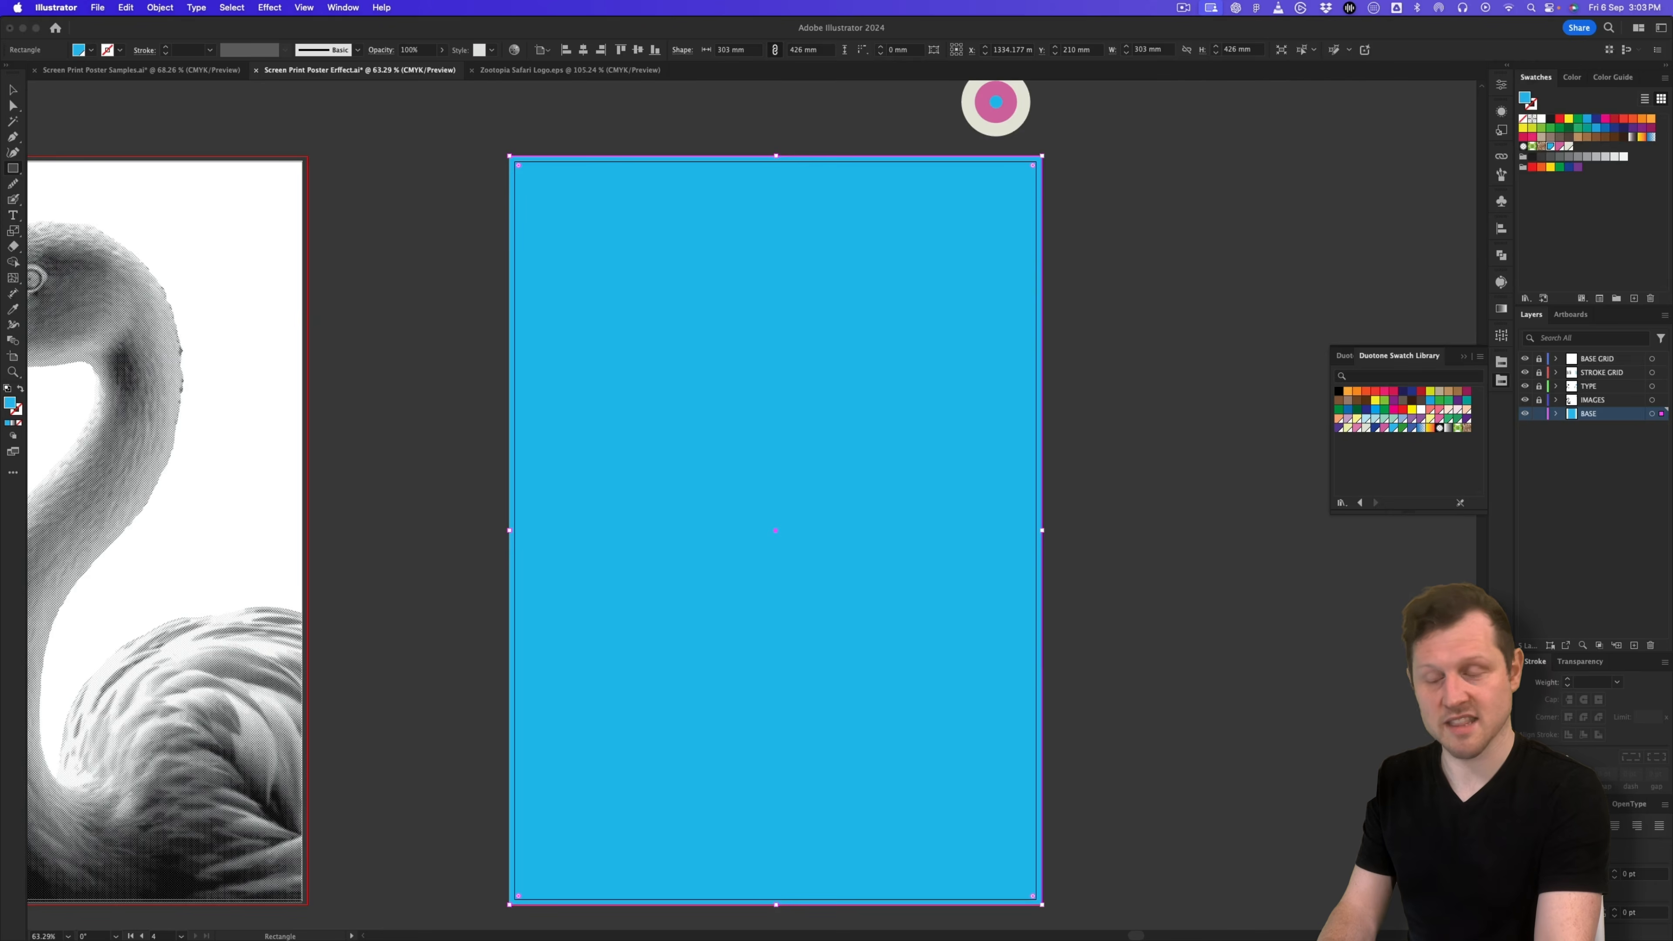
{"action": "left_click", "coordinate": [1569, 146]}
{"action": "key", "text": "v"}
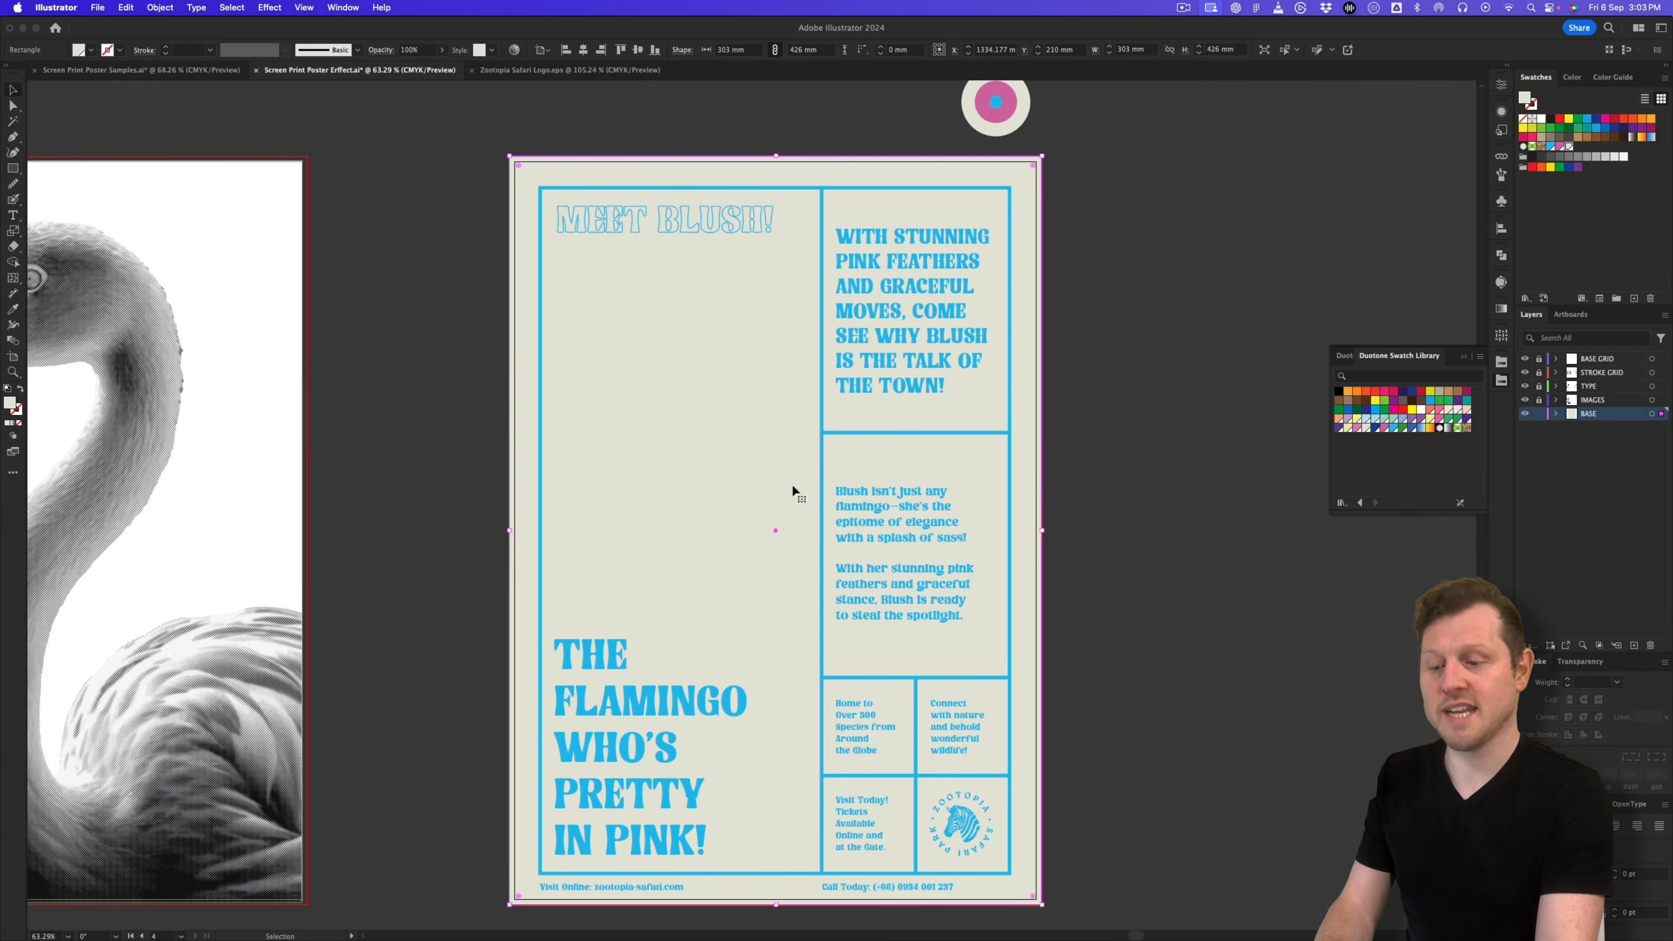
{"action": "left_click", "coordinate": [1090, 399]}
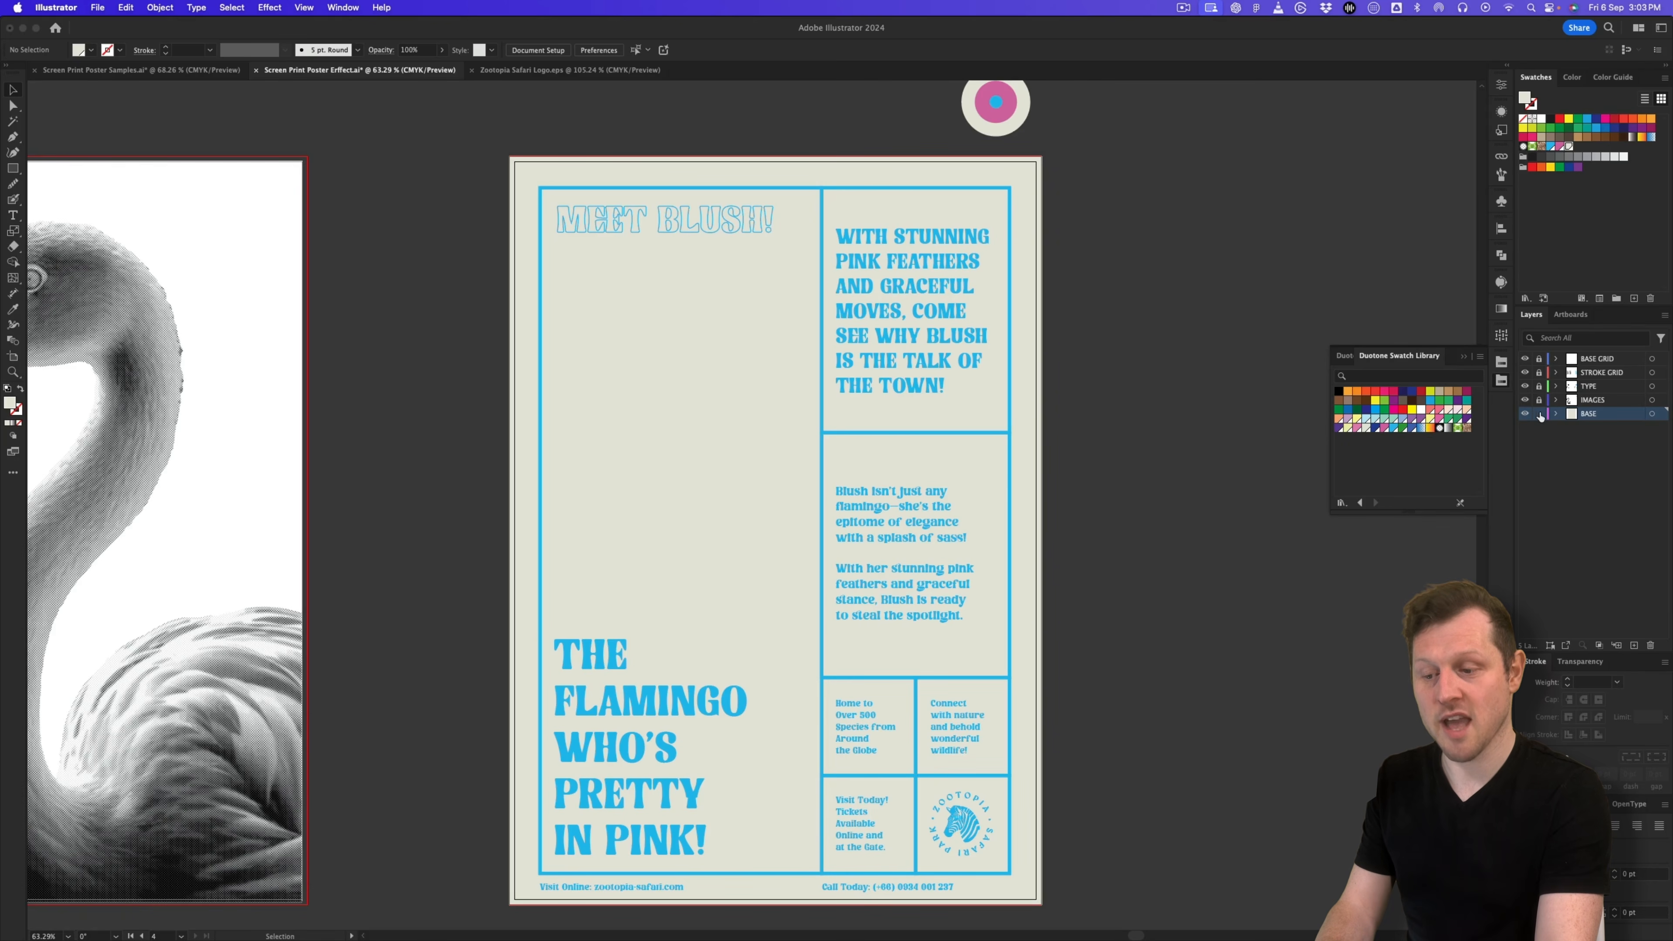
Step: Lock the BASE layer, unlock IMAGES, and duplicate the flamingo onto the coloured artboard, nudging it right and up
{"action": "key", "text": "z"}
{"action": "left_click_drag", "start_coordinate": [811, 453], "coordinate": [620, 520]}
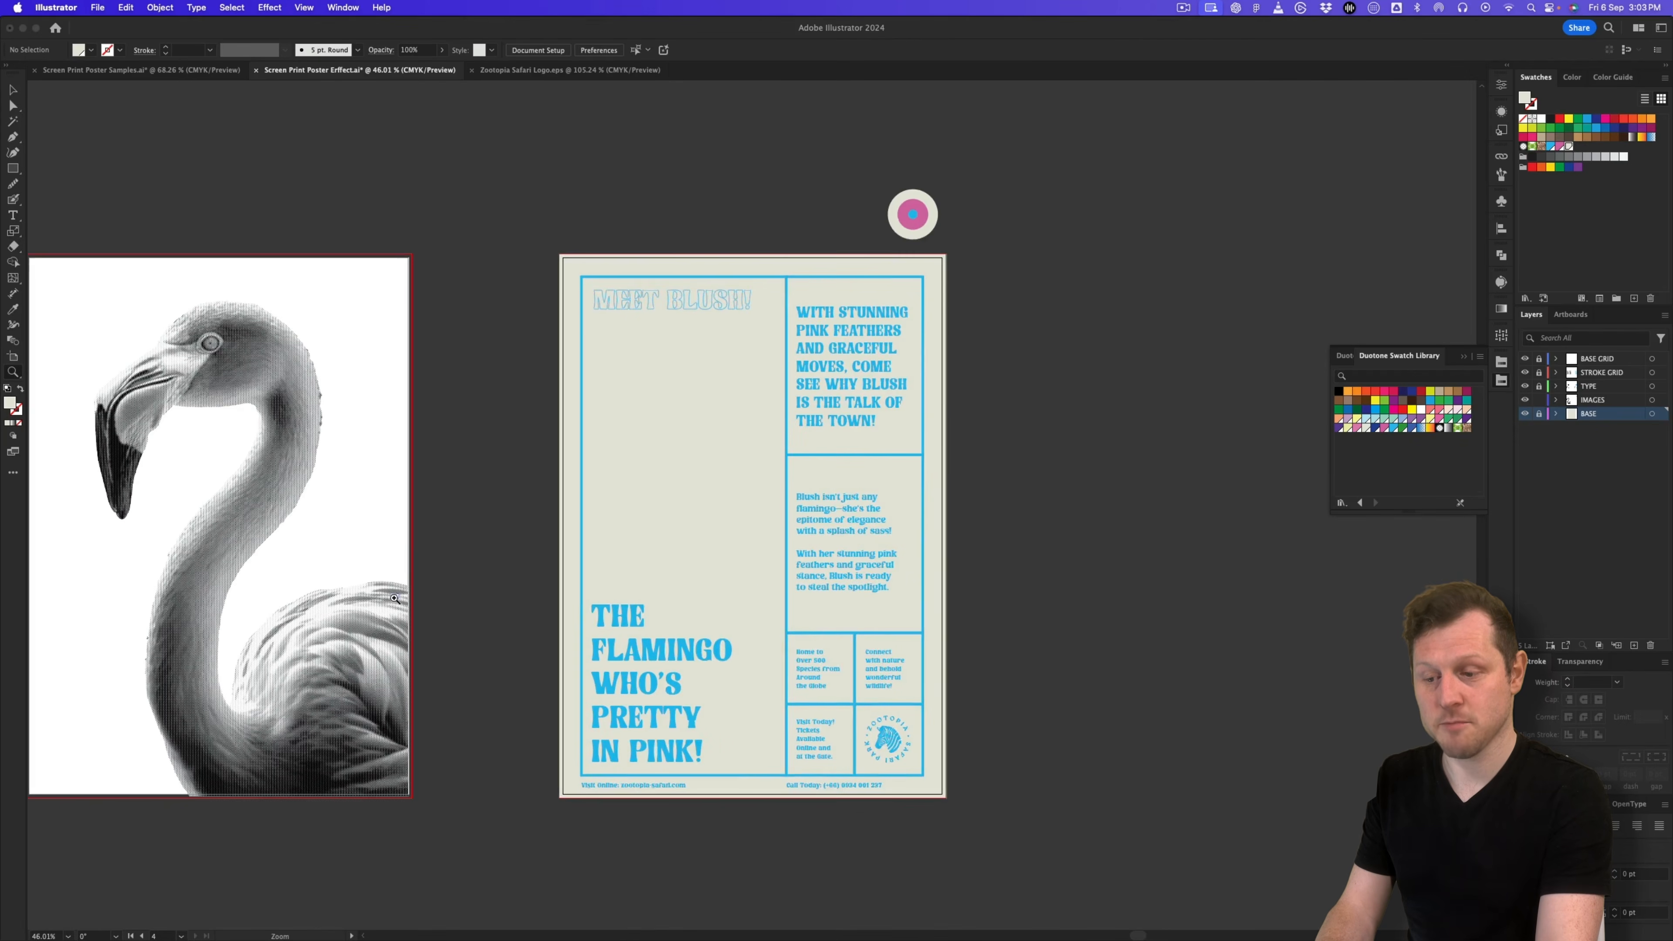
{"action": "scroll", "coordinate": [390, 595], "scroll_direction": "up", "scroll_amount": 2}
{"action": "key", "text": "v"}
{"action": "left_click", "coordinate": [363, 600]}
{"action": "left_click_drag", "start_coordinate": [363, 601], "coordinate": [980, 621]}
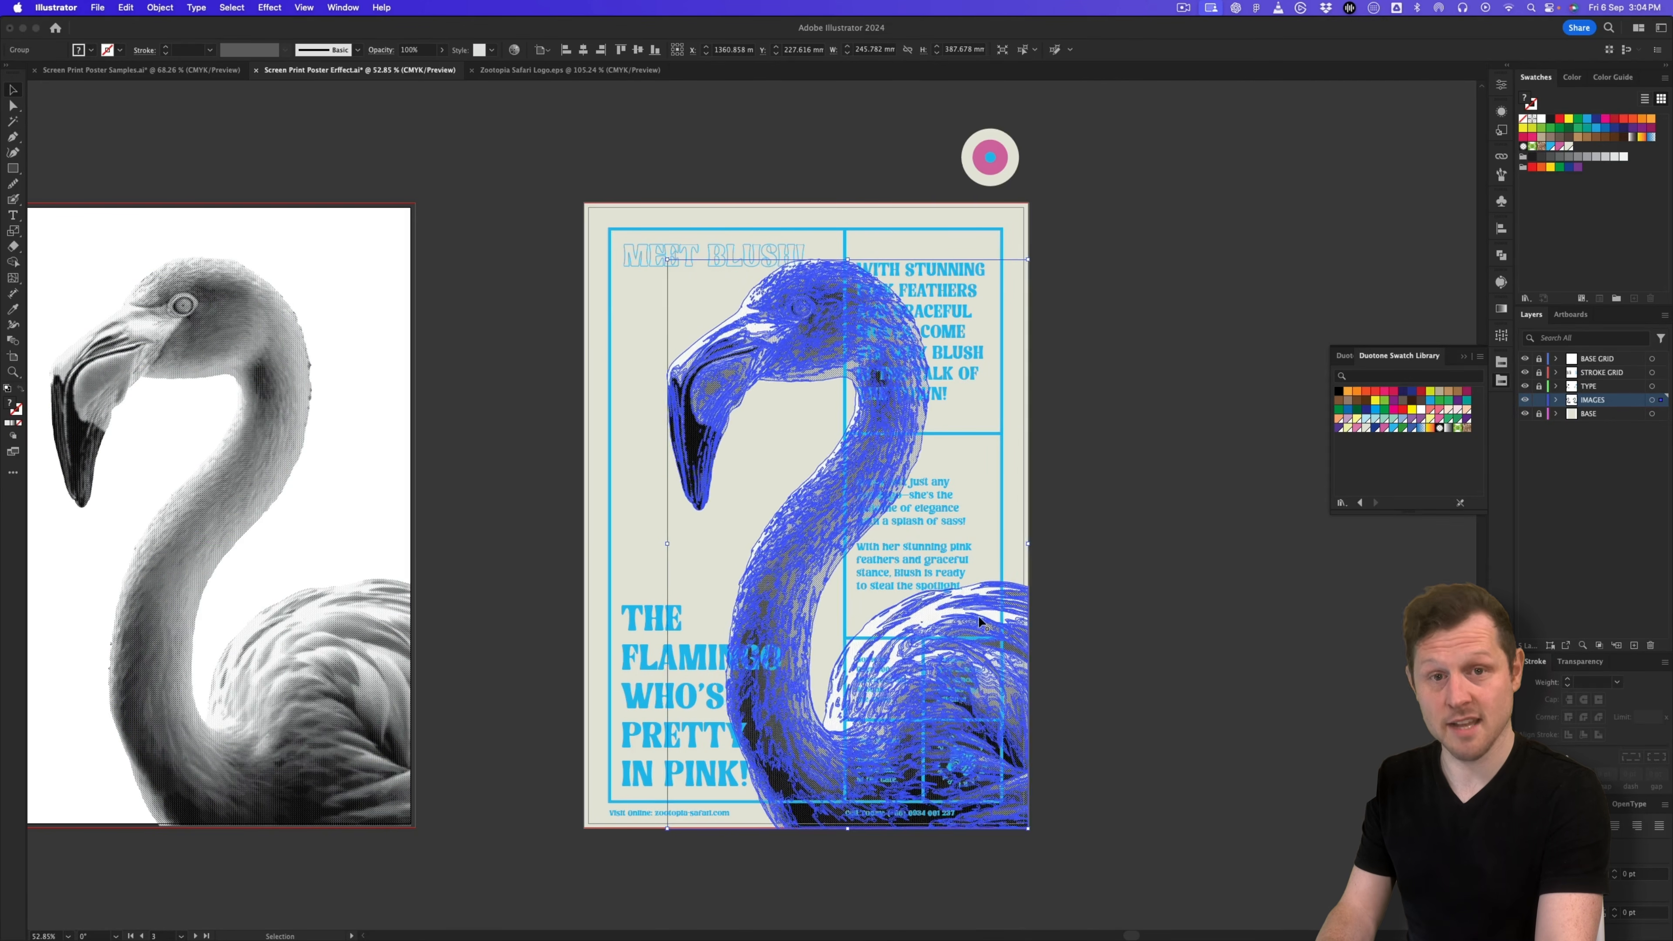
{"action": "key", "text": "Right"}
{"action": "key", "text": "Right"}
{"action": "key", "text": "Right"}
{"action": "key", "text": "Up"}
{"action": "key", "text": "Up"}
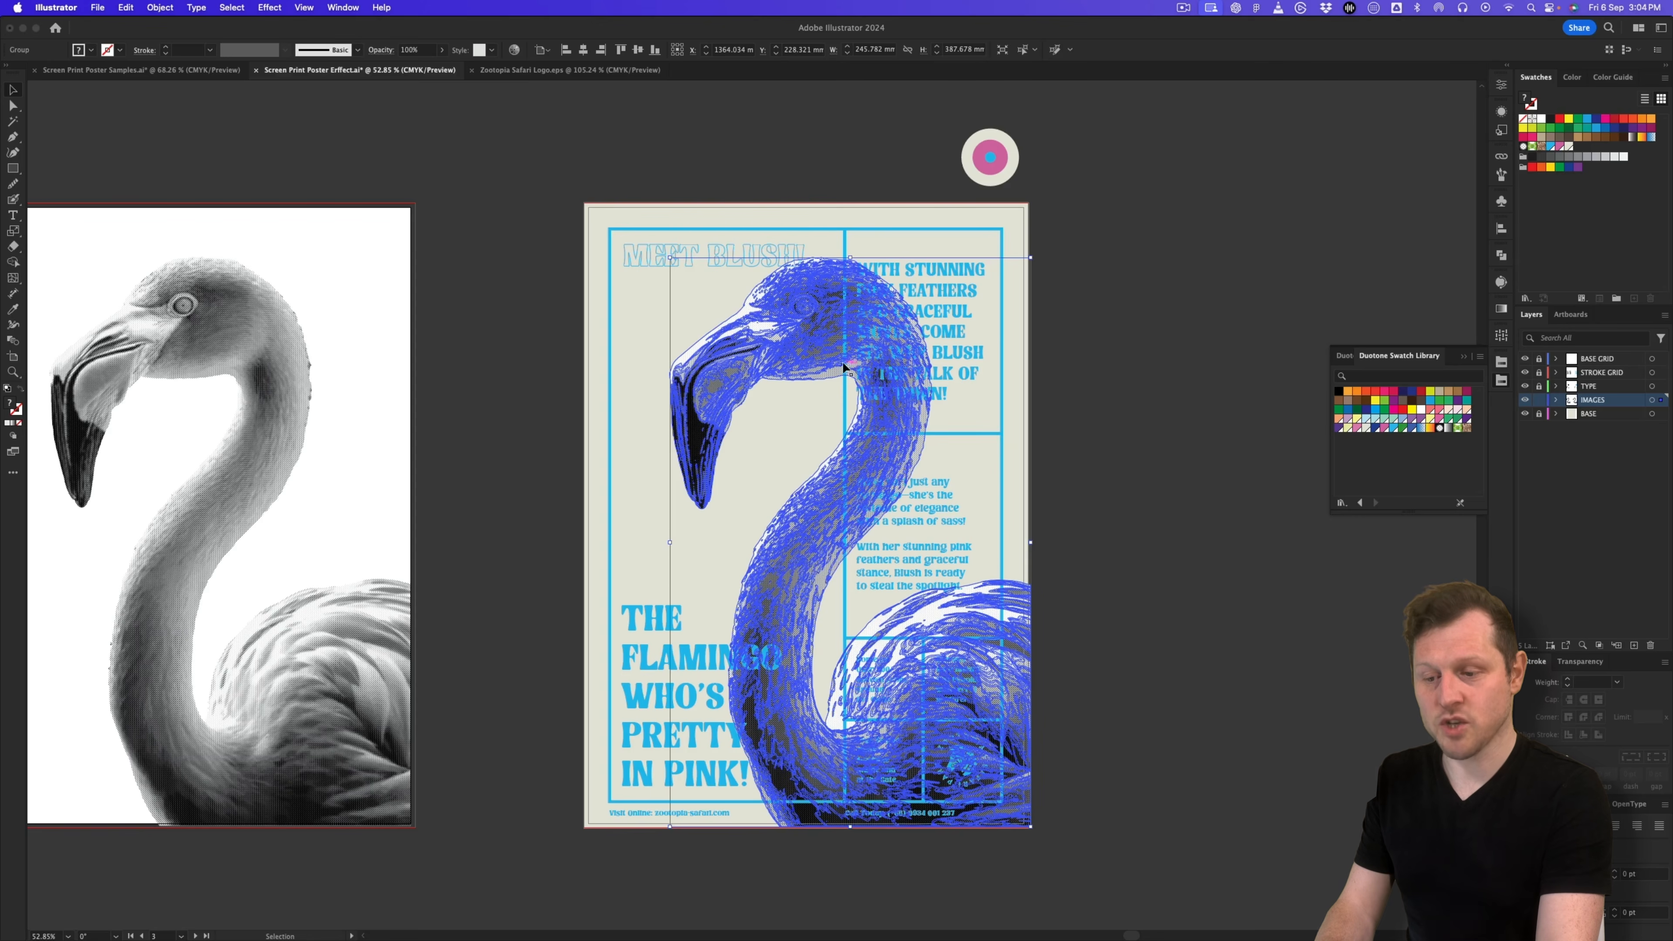
Step: Scale the duplicated flamingo down to about 240 by 378 mm, keeping it clear of the "MEET BLUSH!" heading
{"action": "left_click_drag", "start_coordinate": [853, 258], "coordinate": [852, 275]}
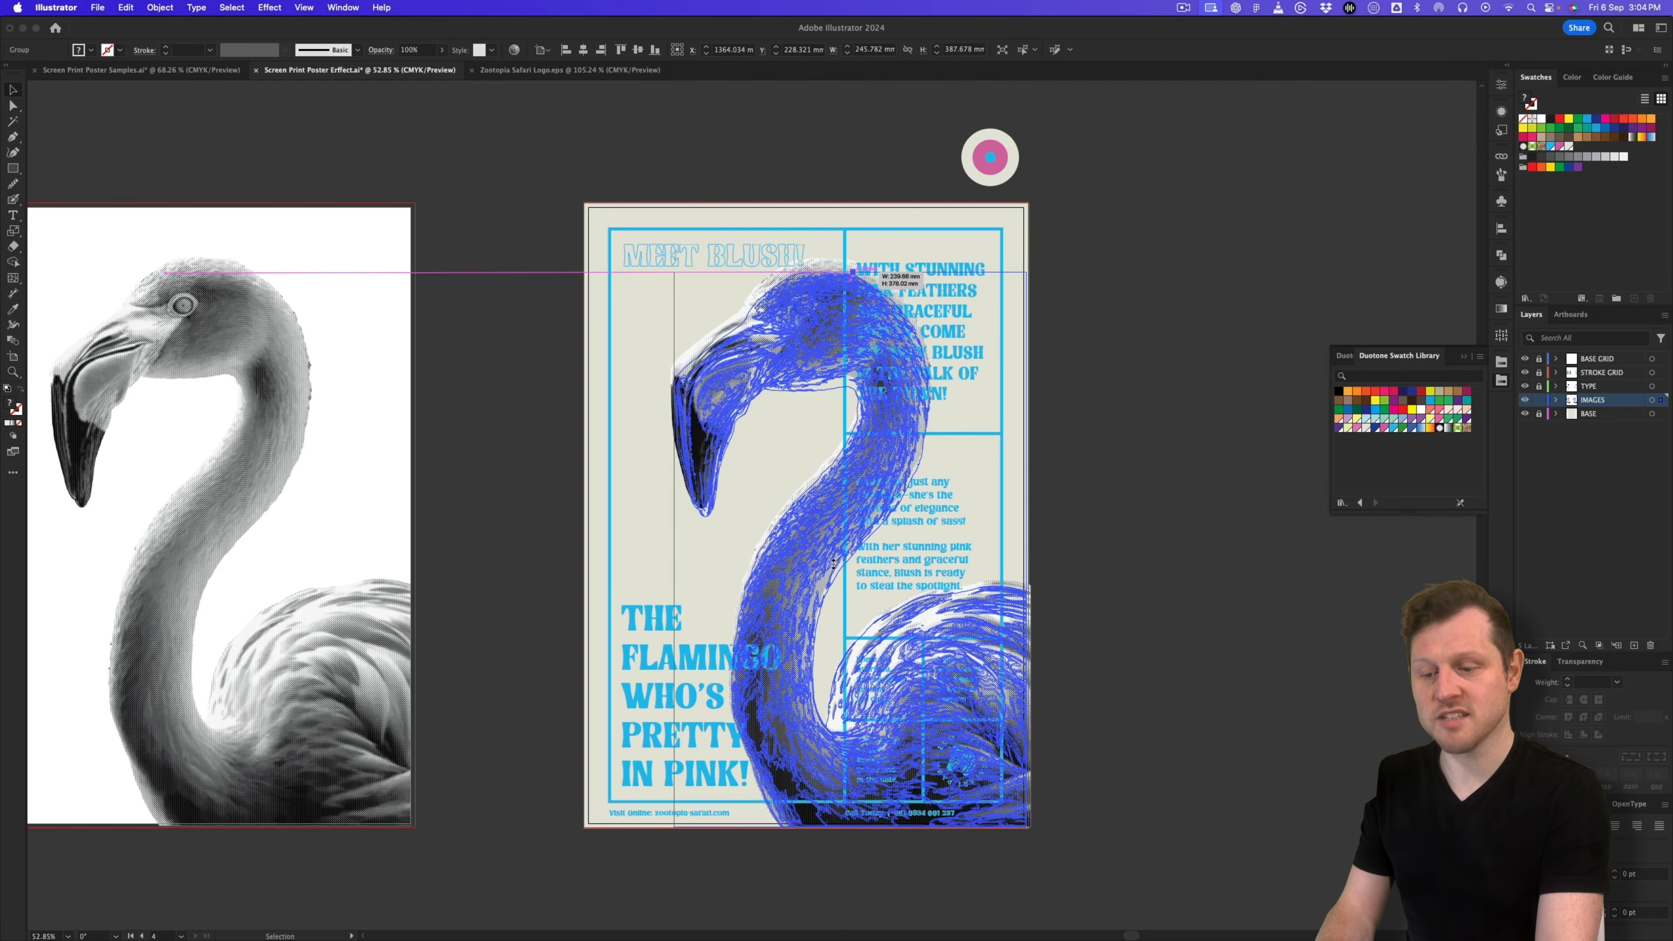
{"action": "key", "text": "super+shift+a"}
{"action": "key", "text": "z"}
{"action": "left_click", "coordinate": [827, 549]}
{"action": "left_click_drag", "start_coordinate": [786, 543], "coordinate": [829, 490]}
{"action": "key", "text": "v"}
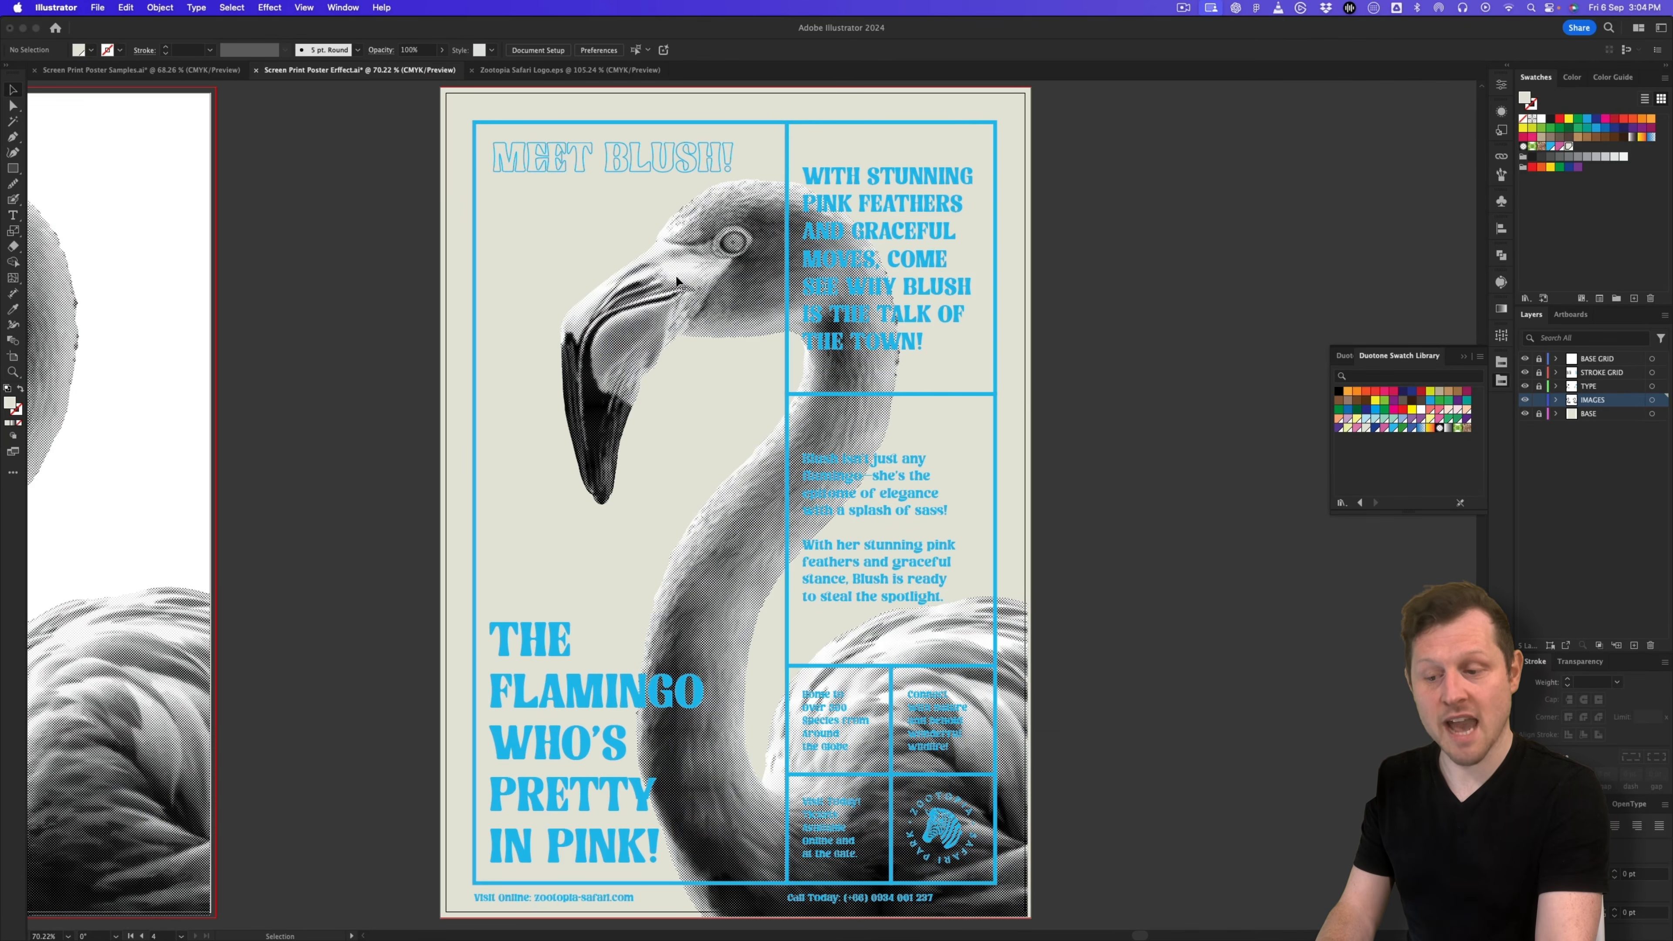
Step: Reposition the duplicated flamingo and enlarge it to about 245 by 388 mm so its body reaches the artboard's right edge
{"action": "left_click", "coordinate": [724, 290]}
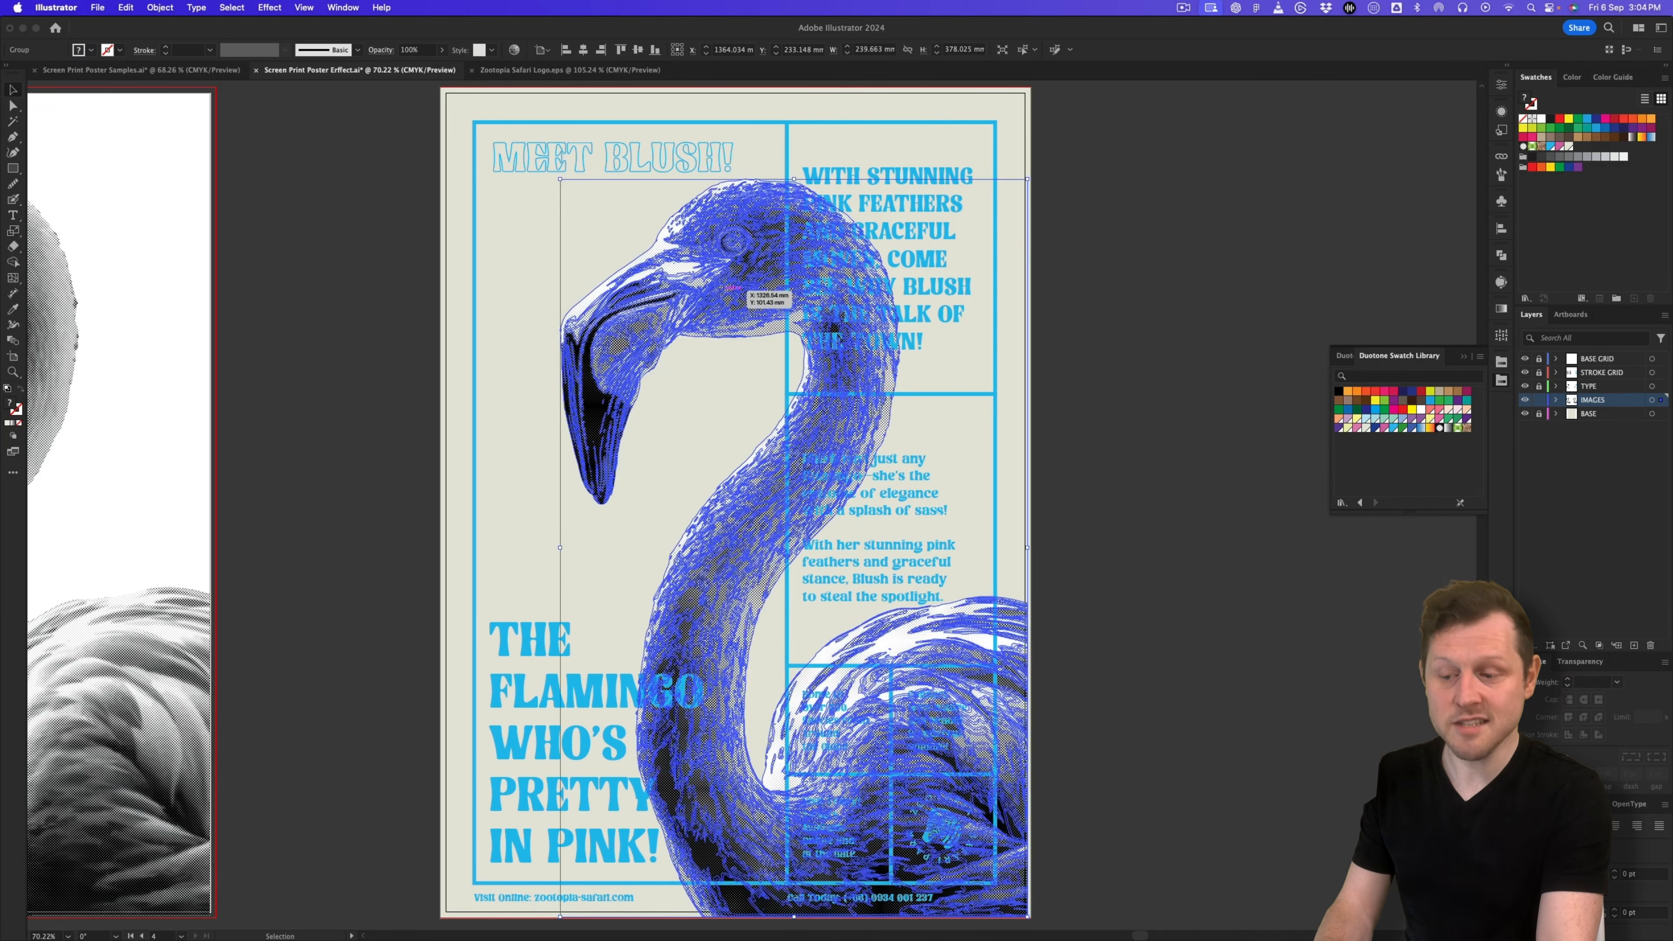
{"action": "left_click_drag", "start_coordinate": [730, 288], "coordinate": [714, 294]}
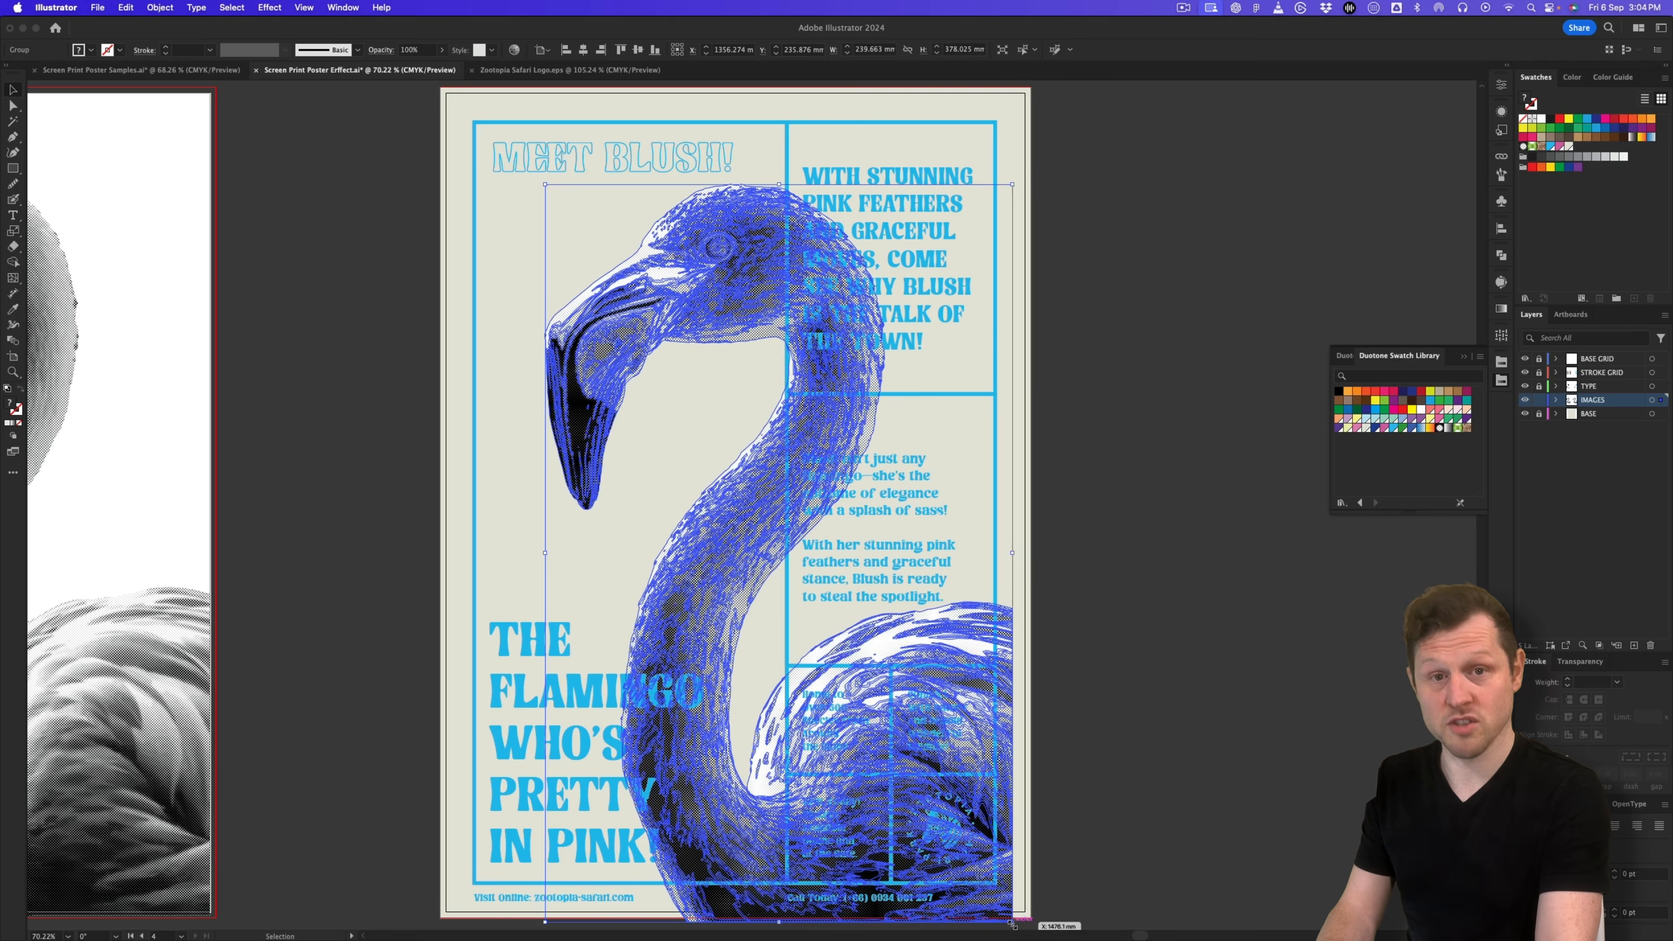
{"action": "left_click_drag", "start_coordinate": [1018, 929], "coordinate": [1023, 928]}
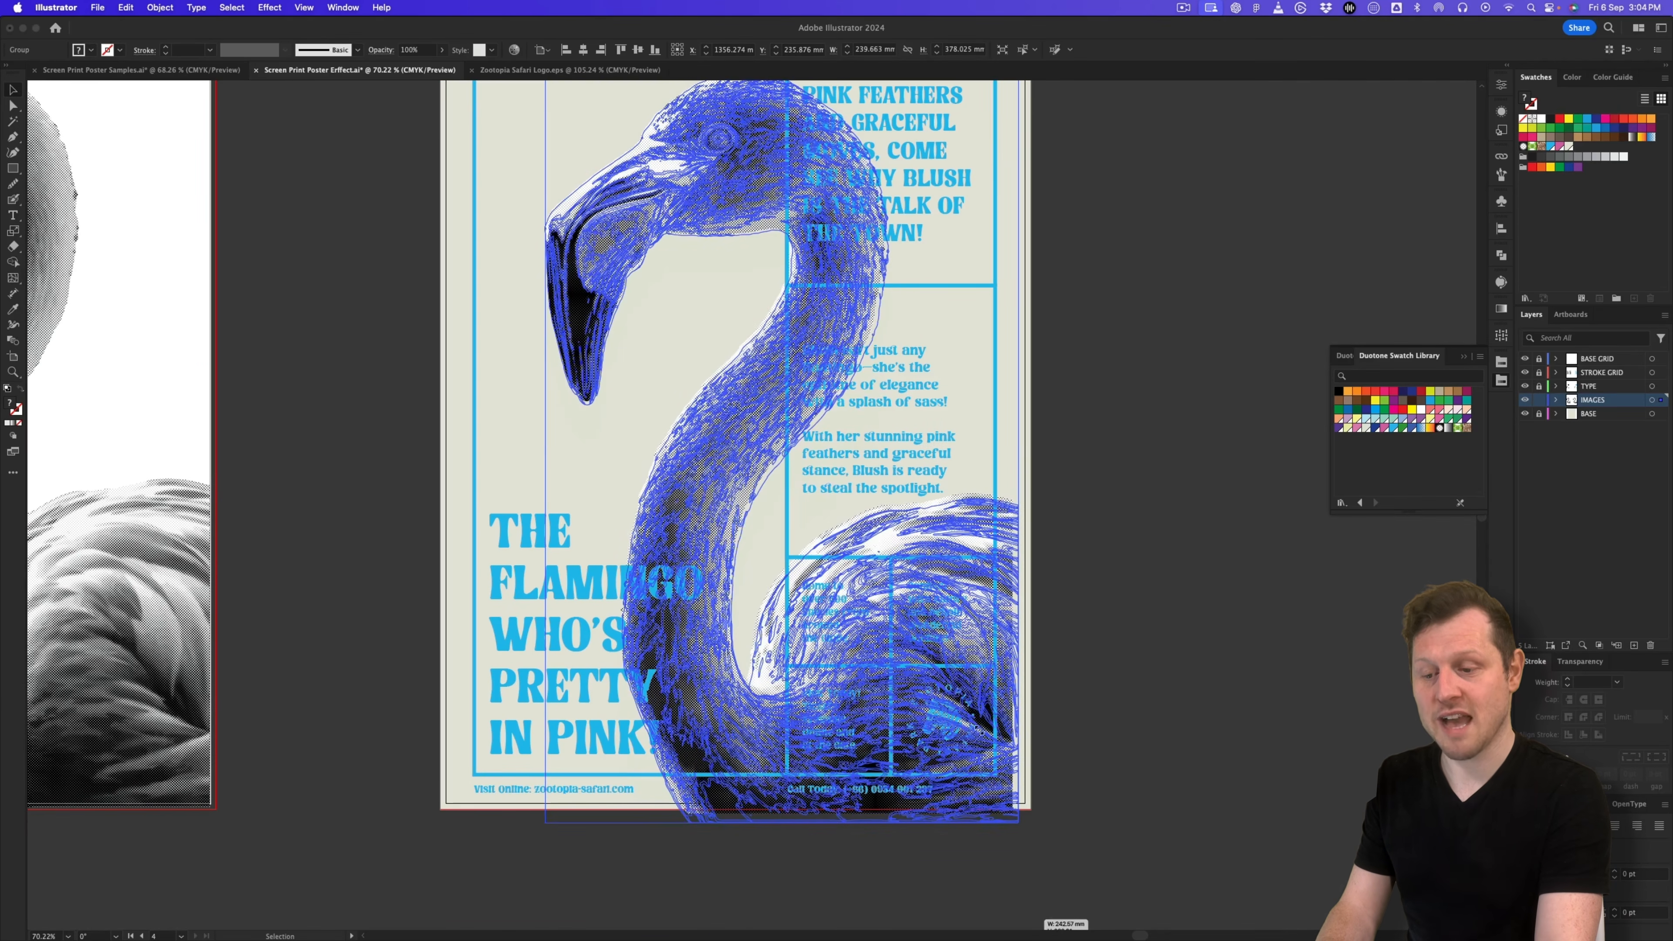
{"action": "left_click_drag", "start_coordinate": [1021, 828], "coordinate": [1025, 829]}
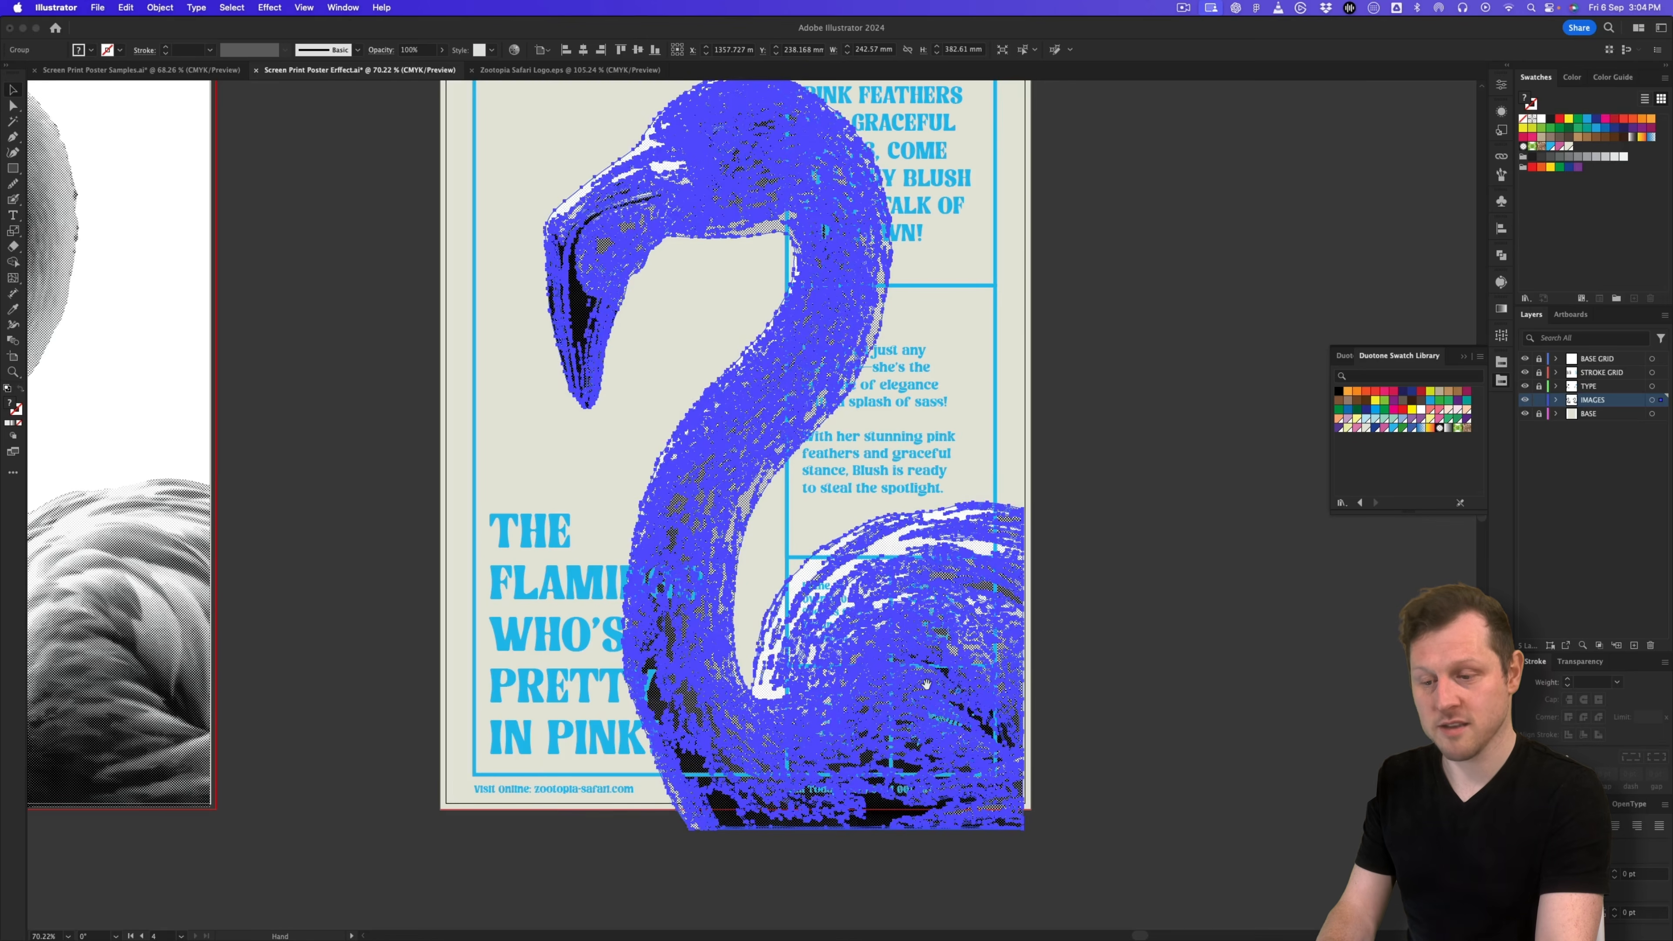
{"action": "left_click_drag", "start_coordinate": [999, 683], "coordinate": [1009, 673]}
{"action": "key", "text": "space"}
{"action": "left_click_drag", "start_coordinate": [951, 552], "coordinate": [958, 671]}
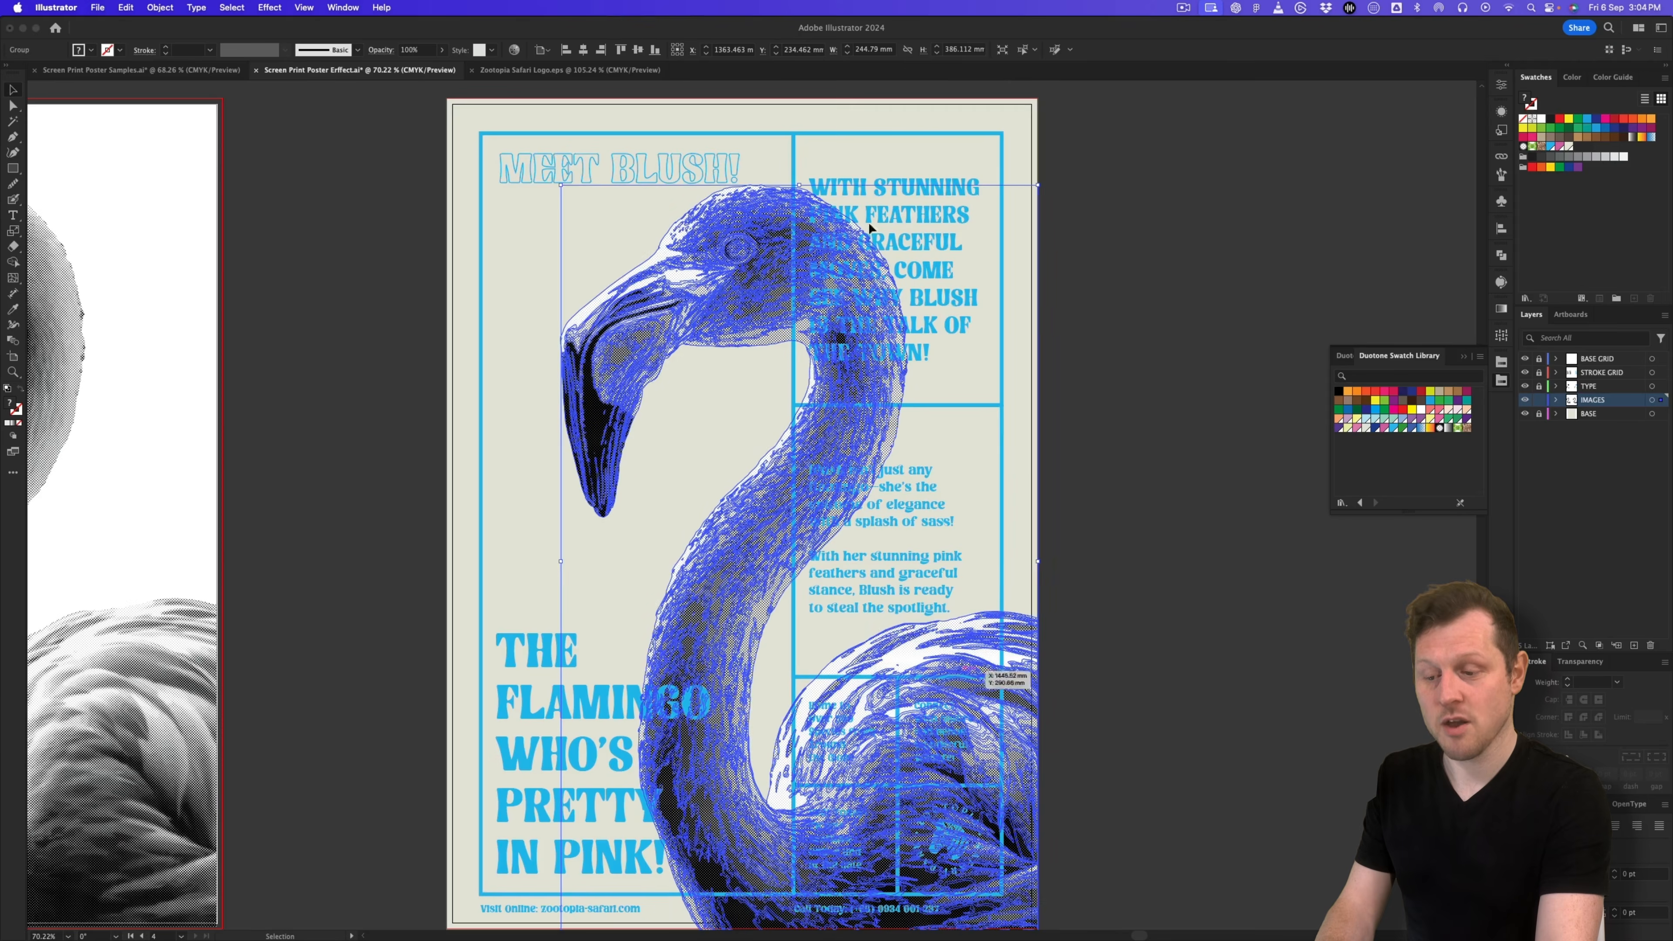
Step: Shift the flamingo down and right so its body extends past the artboard's right and bottom bleed edges
{"action": "left_click_drag", "start_coordinate": [746, 274], "coordinate": [743, 283]}
{"action": "left_click", "coordinate": [1138, 245]}
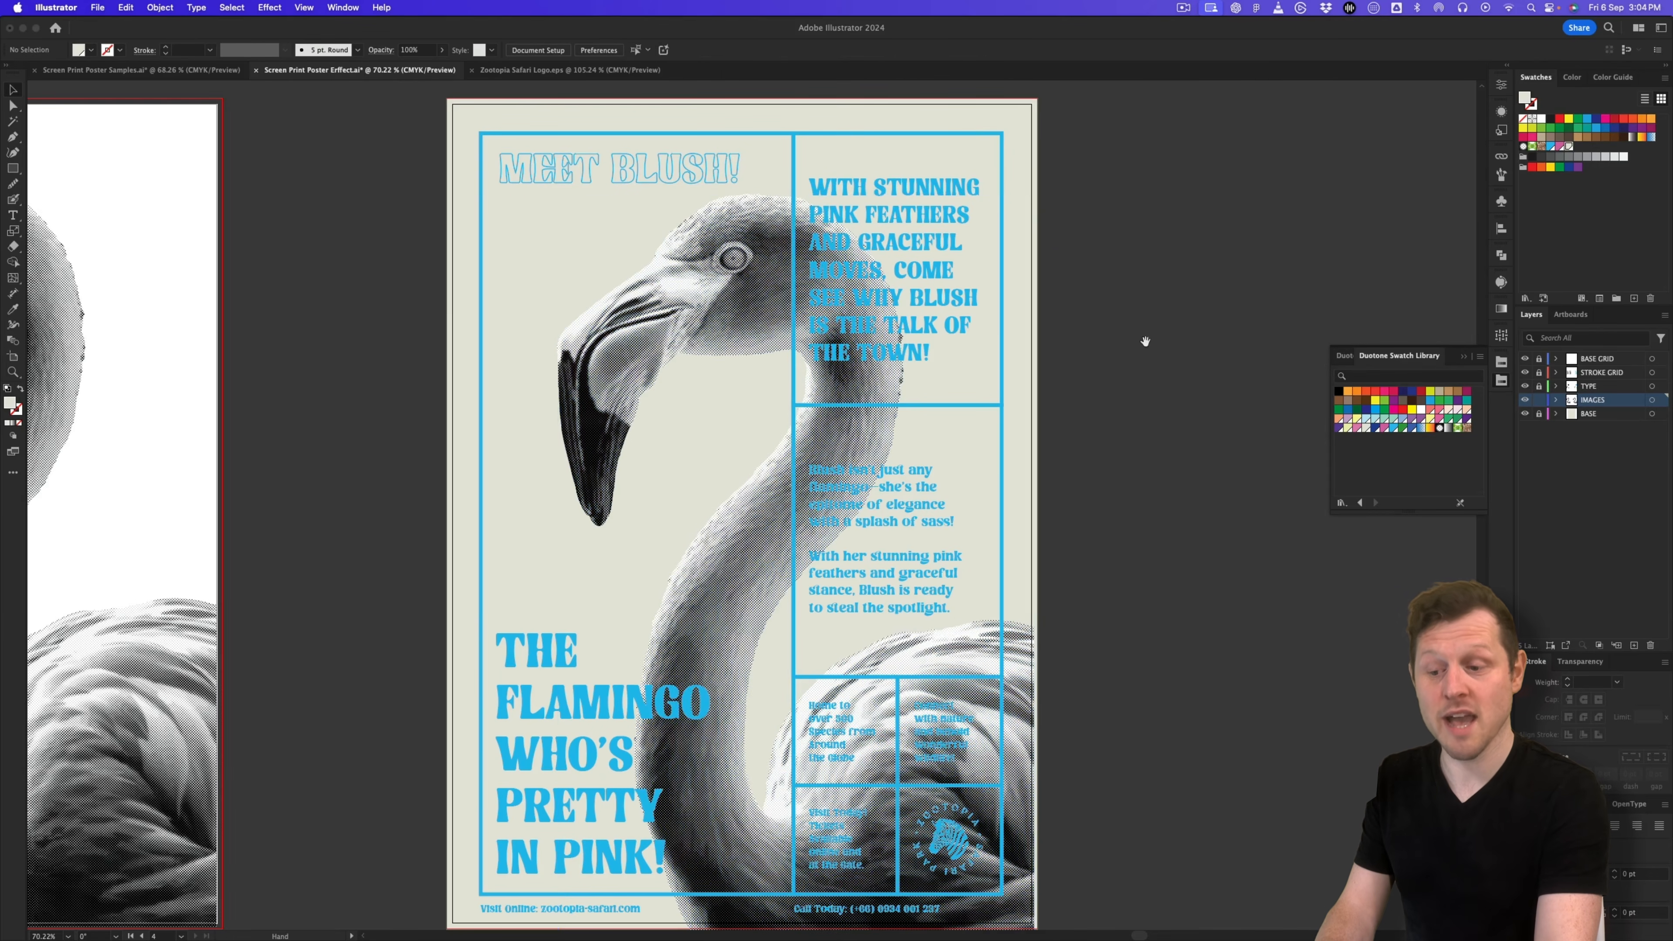
{"action": "scroll", "coordinate": [1139, 343], "scroll_direction": "down", "scroll_amount": 1}
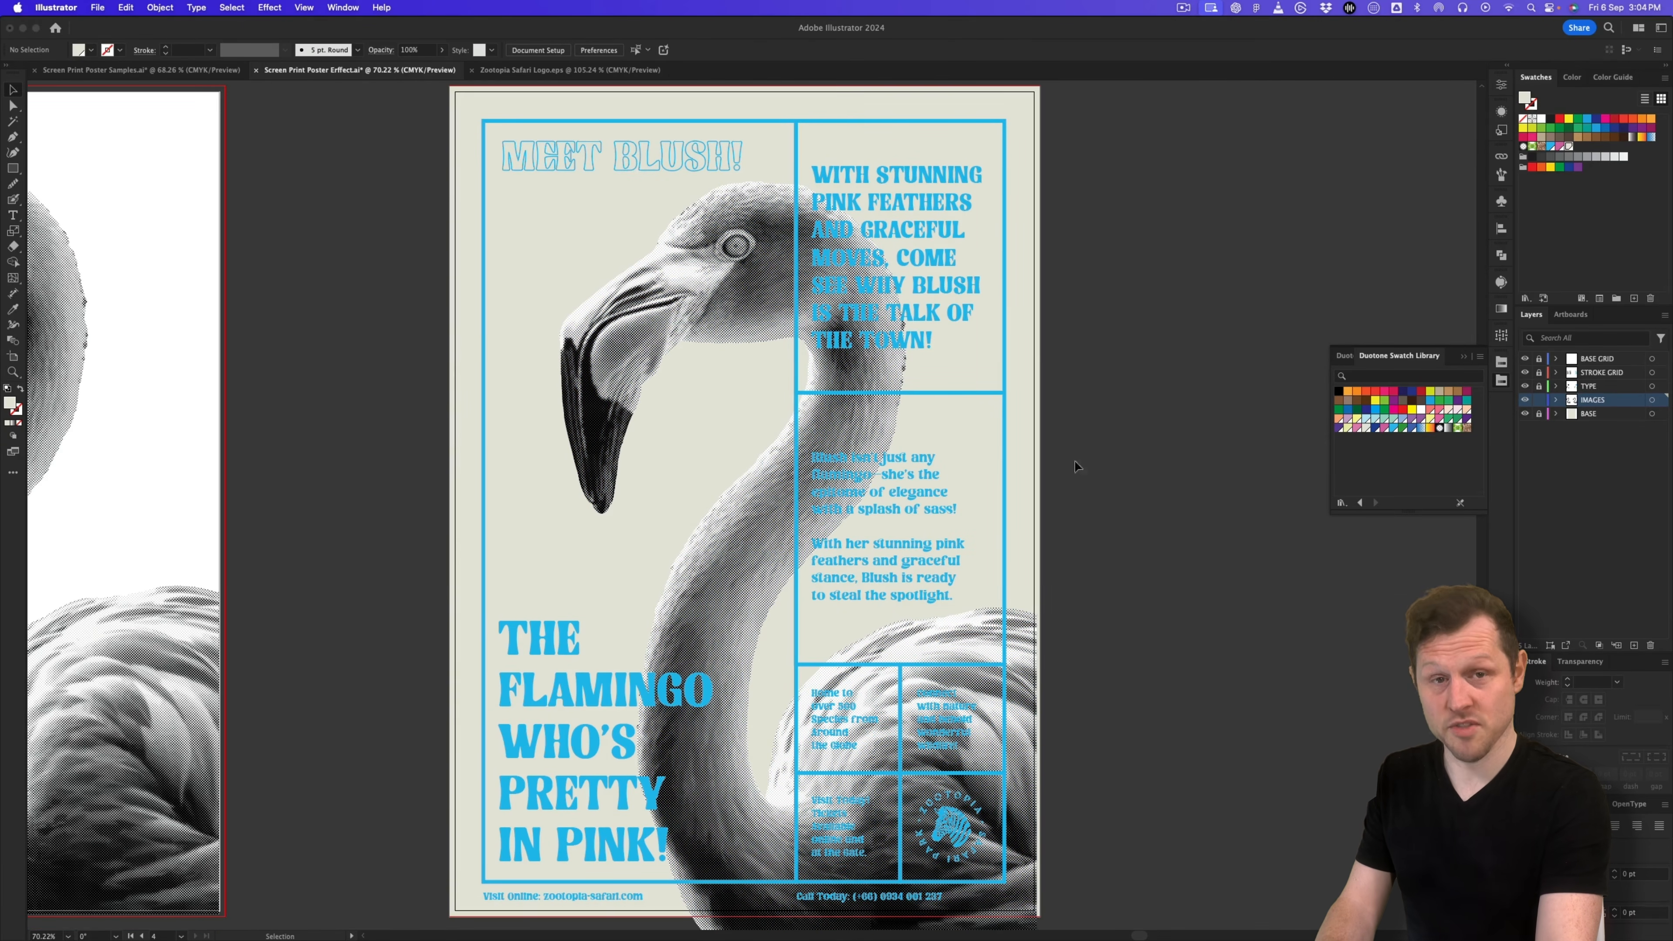
{"action": "left_click_drag", "start_coordinate": [1030, 686], "coordinate": [1041, 690]}
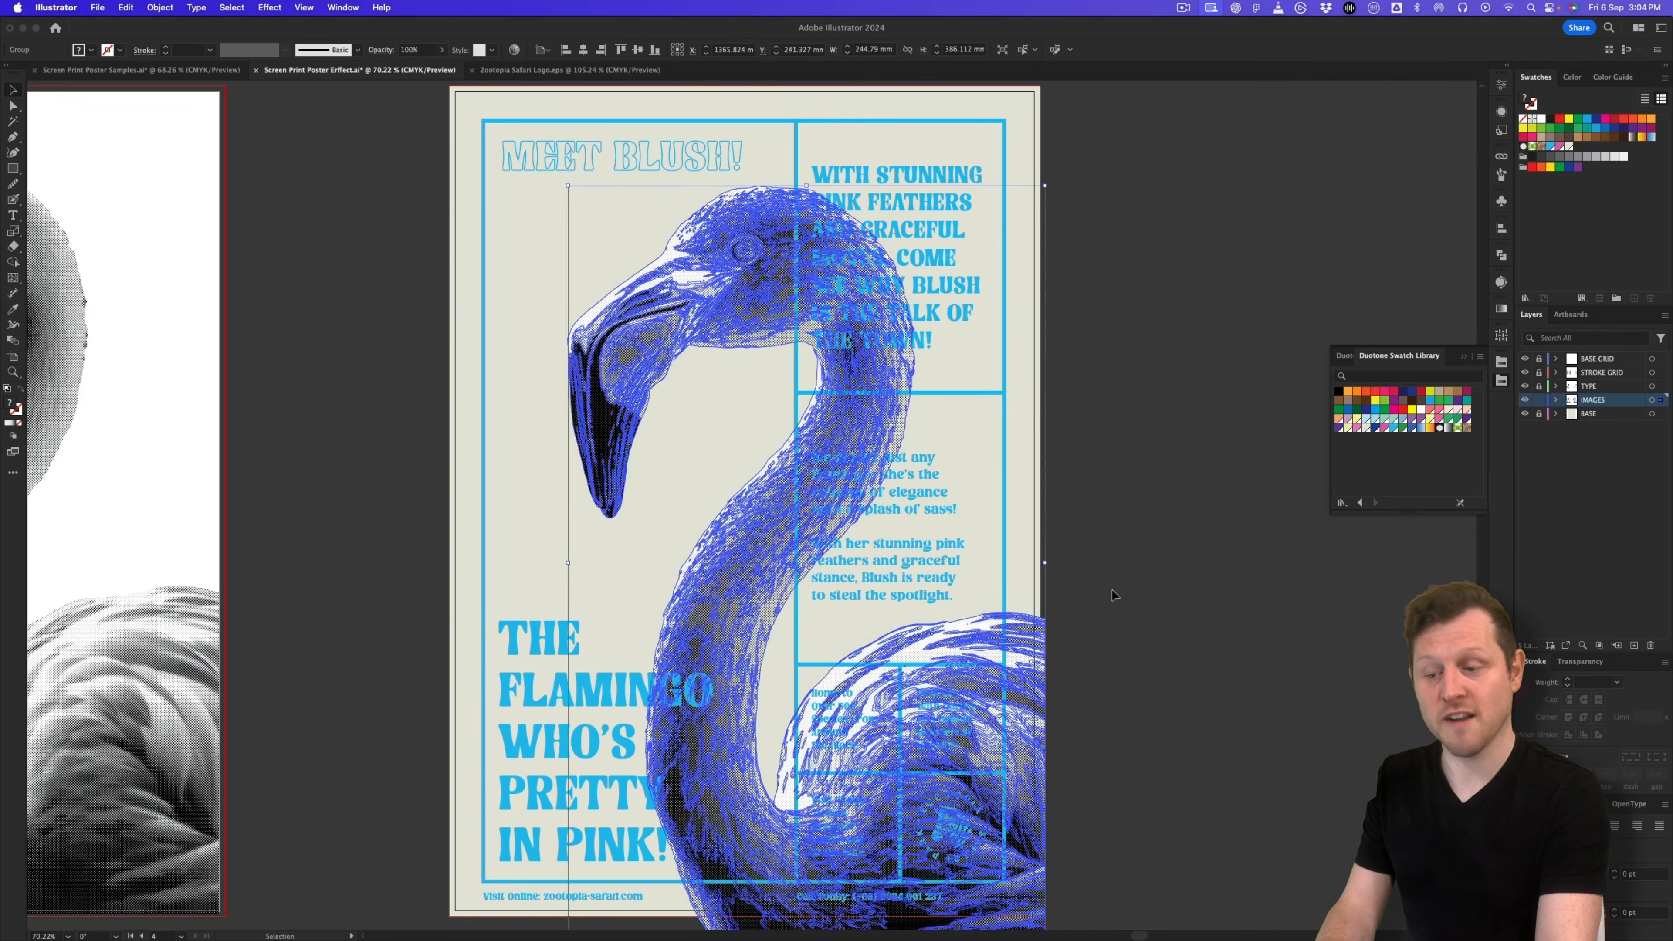
{"action": "left_click", "coordinate": [1111, 589]}
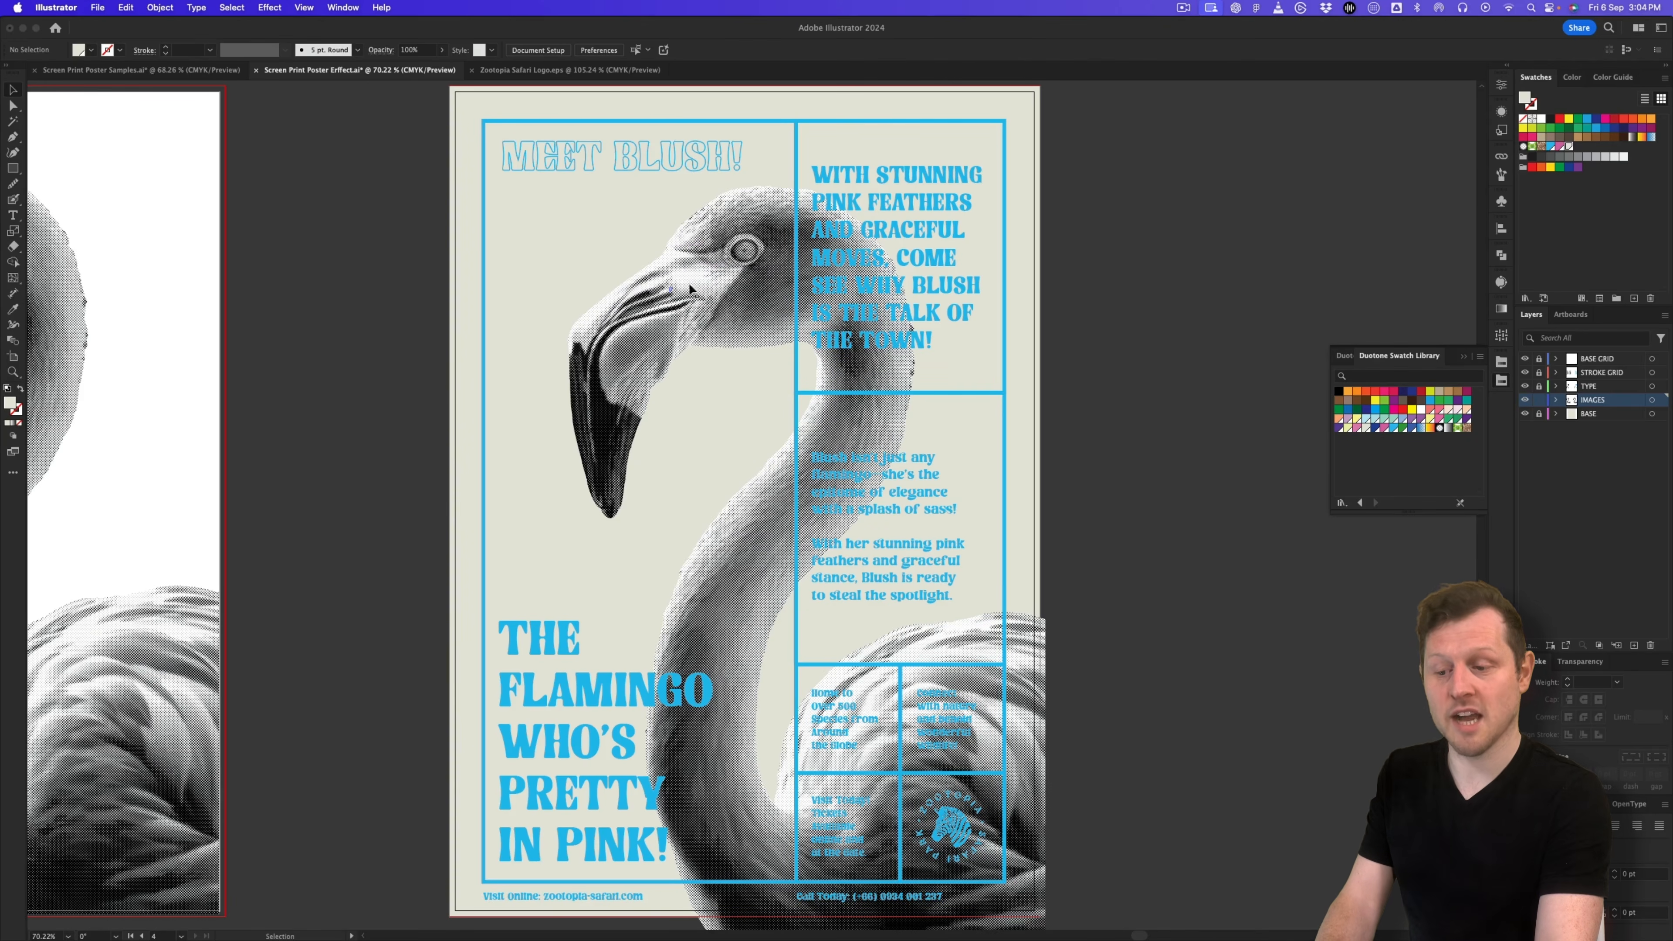
{"action": "key", "text": "space"}
{"action": "left_click_drag", "start_coordinate": [794, 335], "coordinate": [797, 337]}
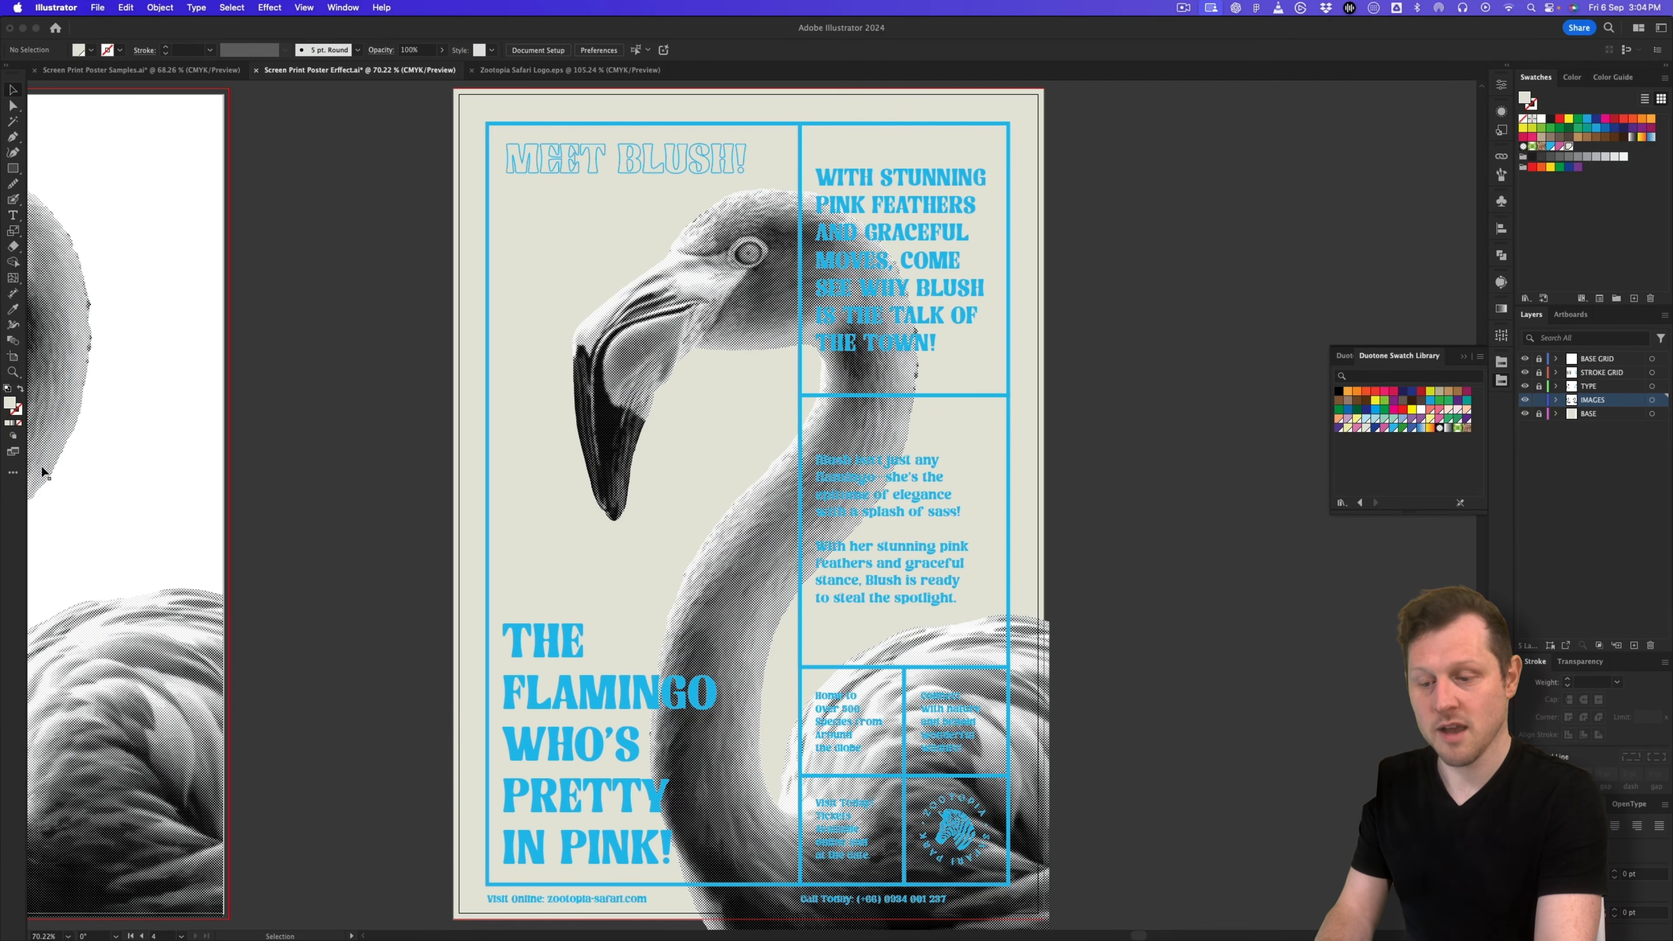
Step: Draw a rectangle about 302 by 427 mm covering the coloured artboard to its bleed edges and fill it with the pink swatch
{"action": "left_click", "coordinate": [15, 170]}
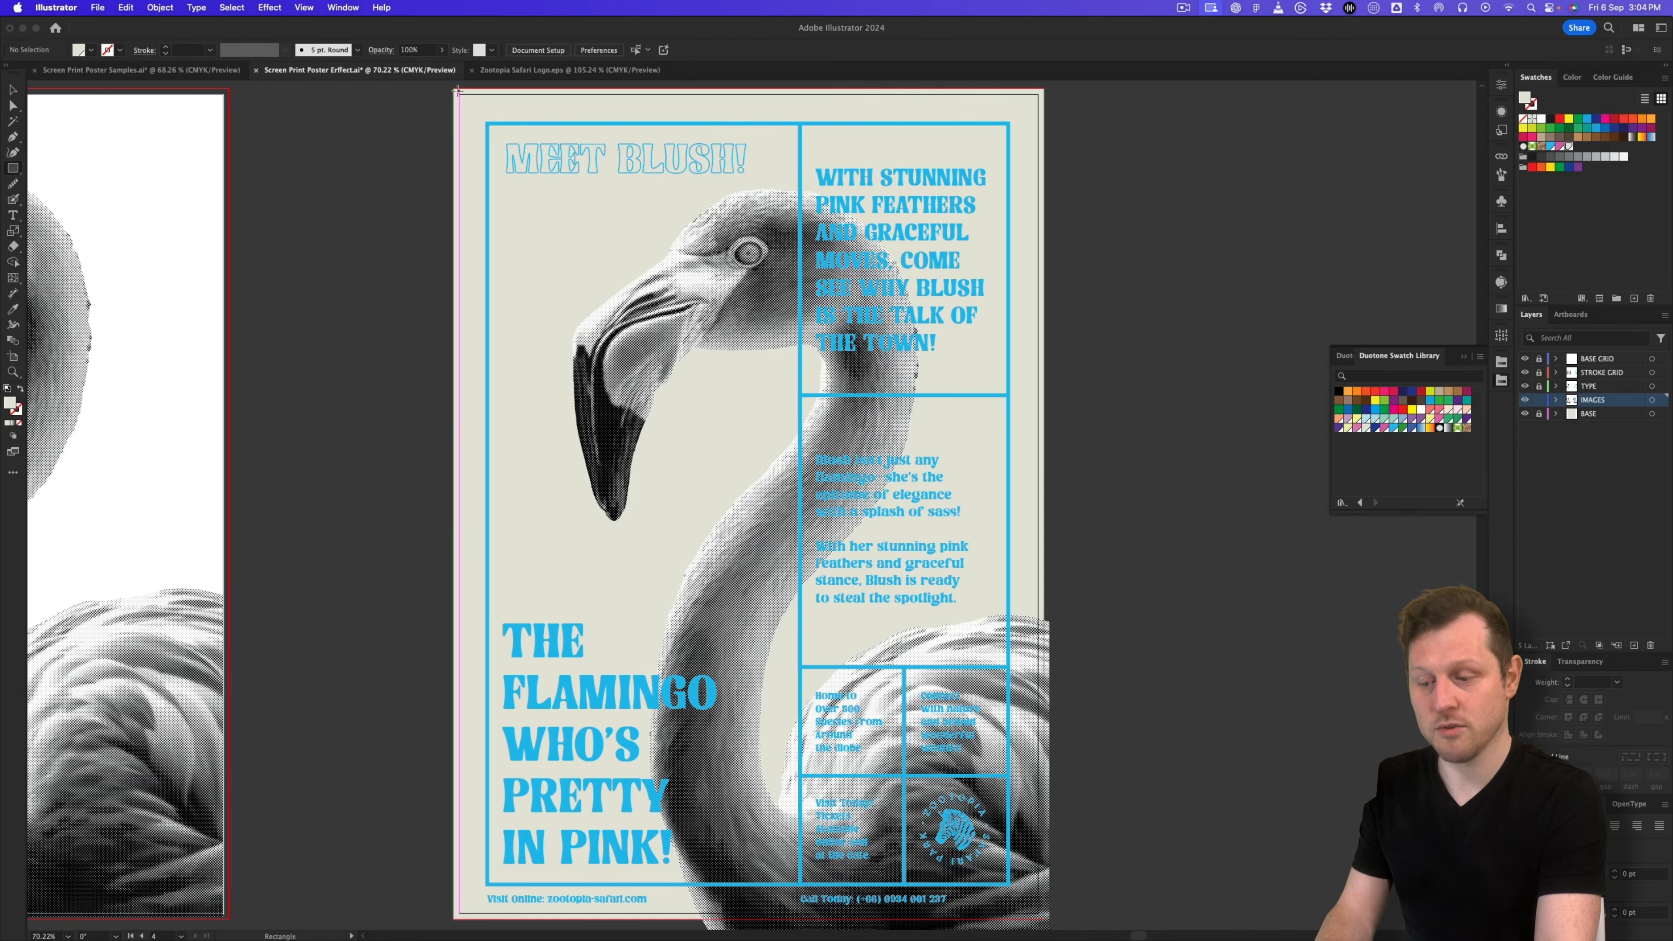
{"action": "left_click_drag", "start_coordinate": [457, 93], "coordinate": [1048, 921]}
{"action": "left_click_drag", "start_coordinate": [1048, 926], "coordinate": [1049, 923]}
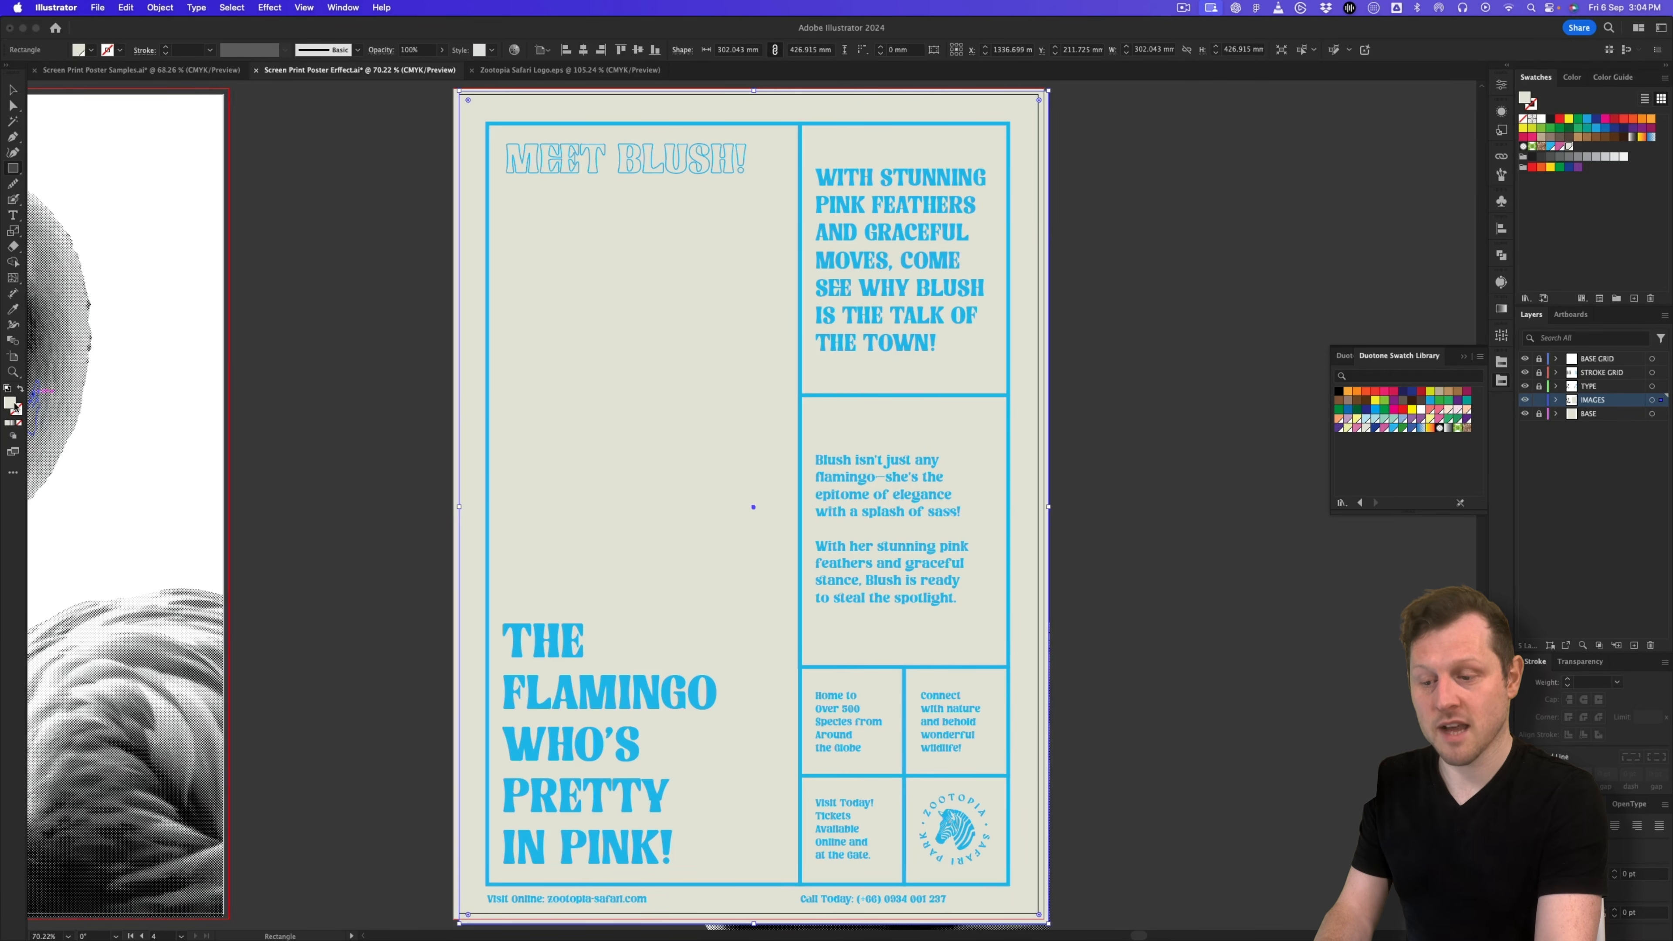
{"action": "left_click", "coordinate": [1562, 147]}
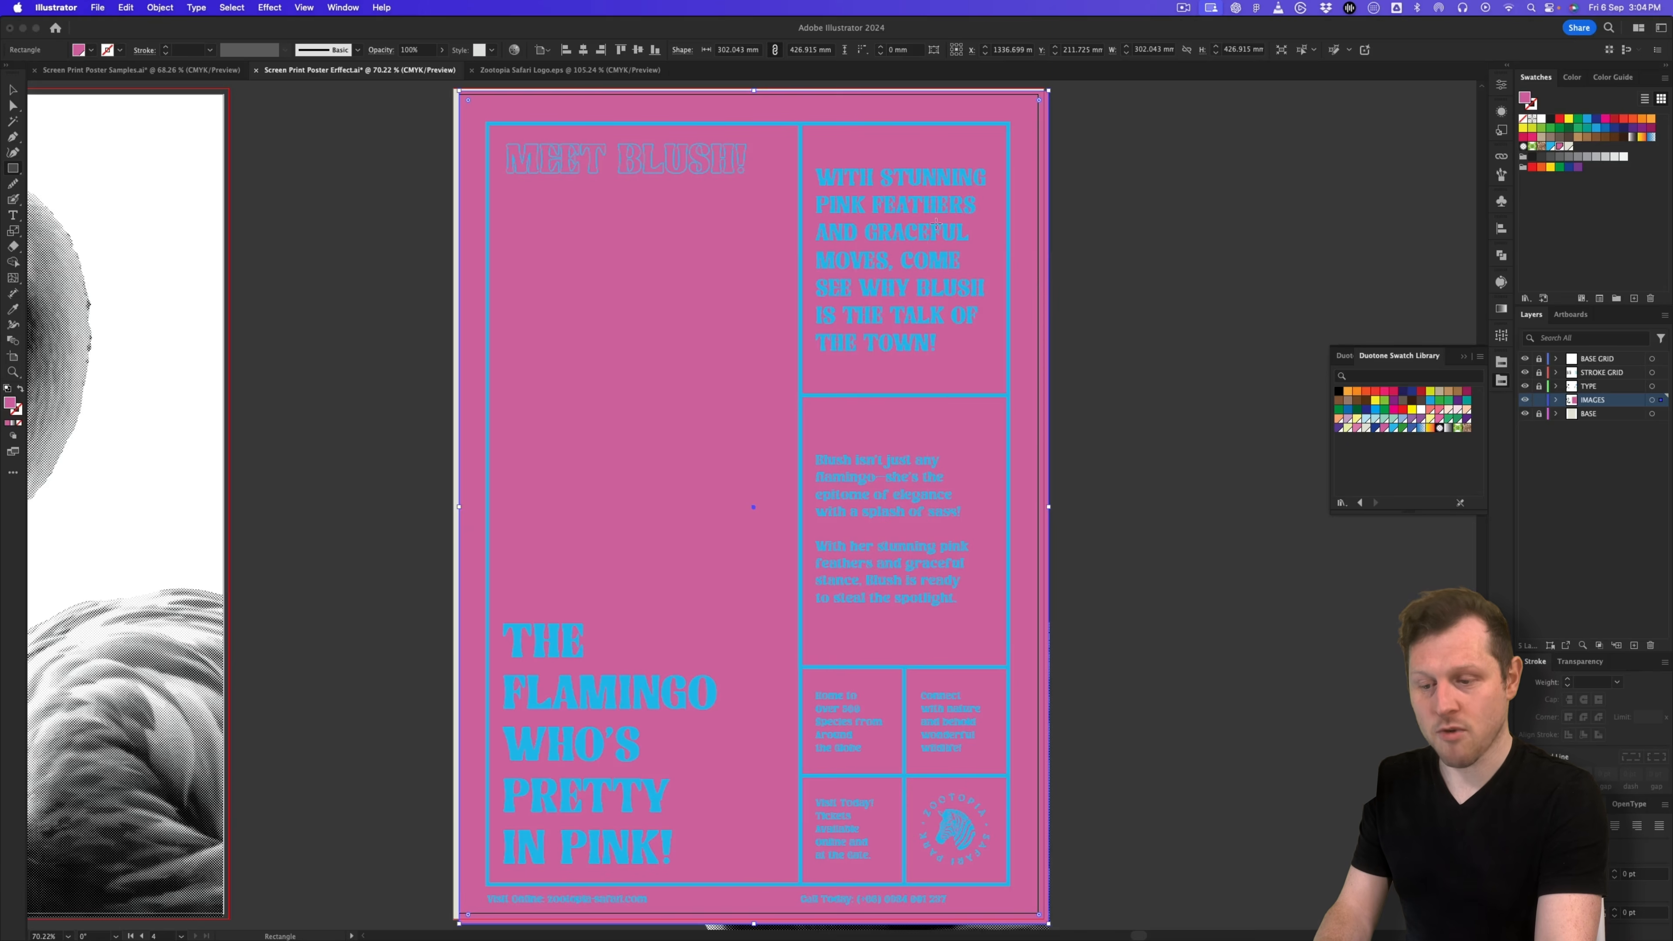
{"action": "key", "text": "v"}
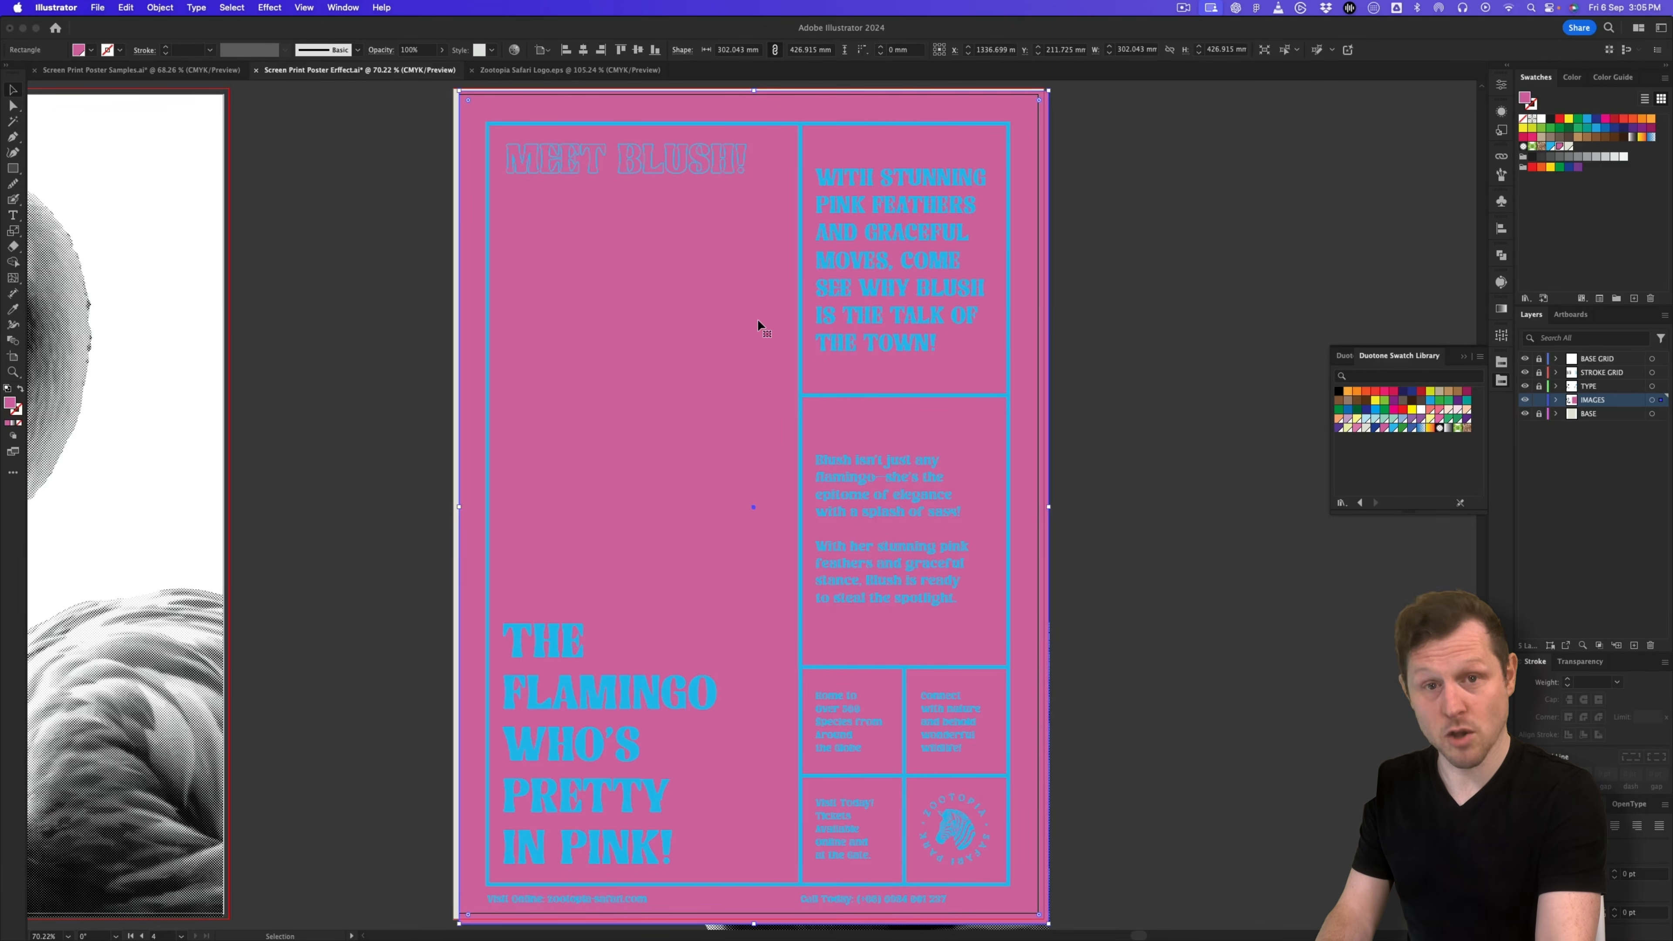
Step: Send the pink rectangle behind the black-and-white flamingo
{"action": "right_click", "coordinate": [963, 112]}
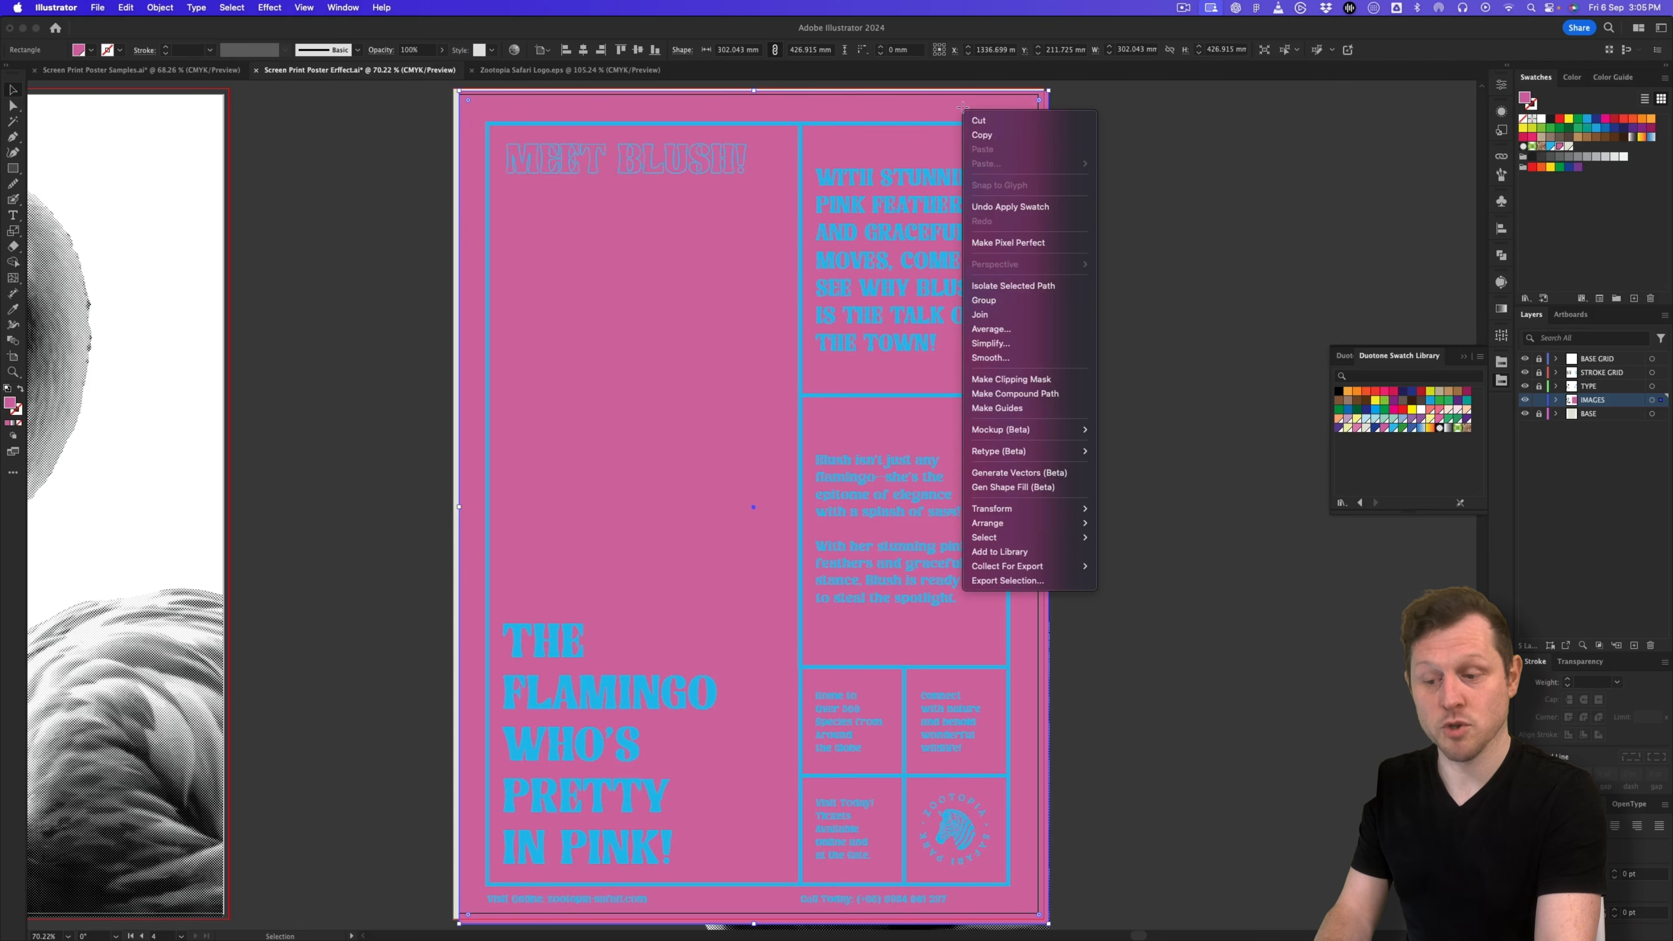
{"action": "mouse_move", "coordinate": [1024, 523]}
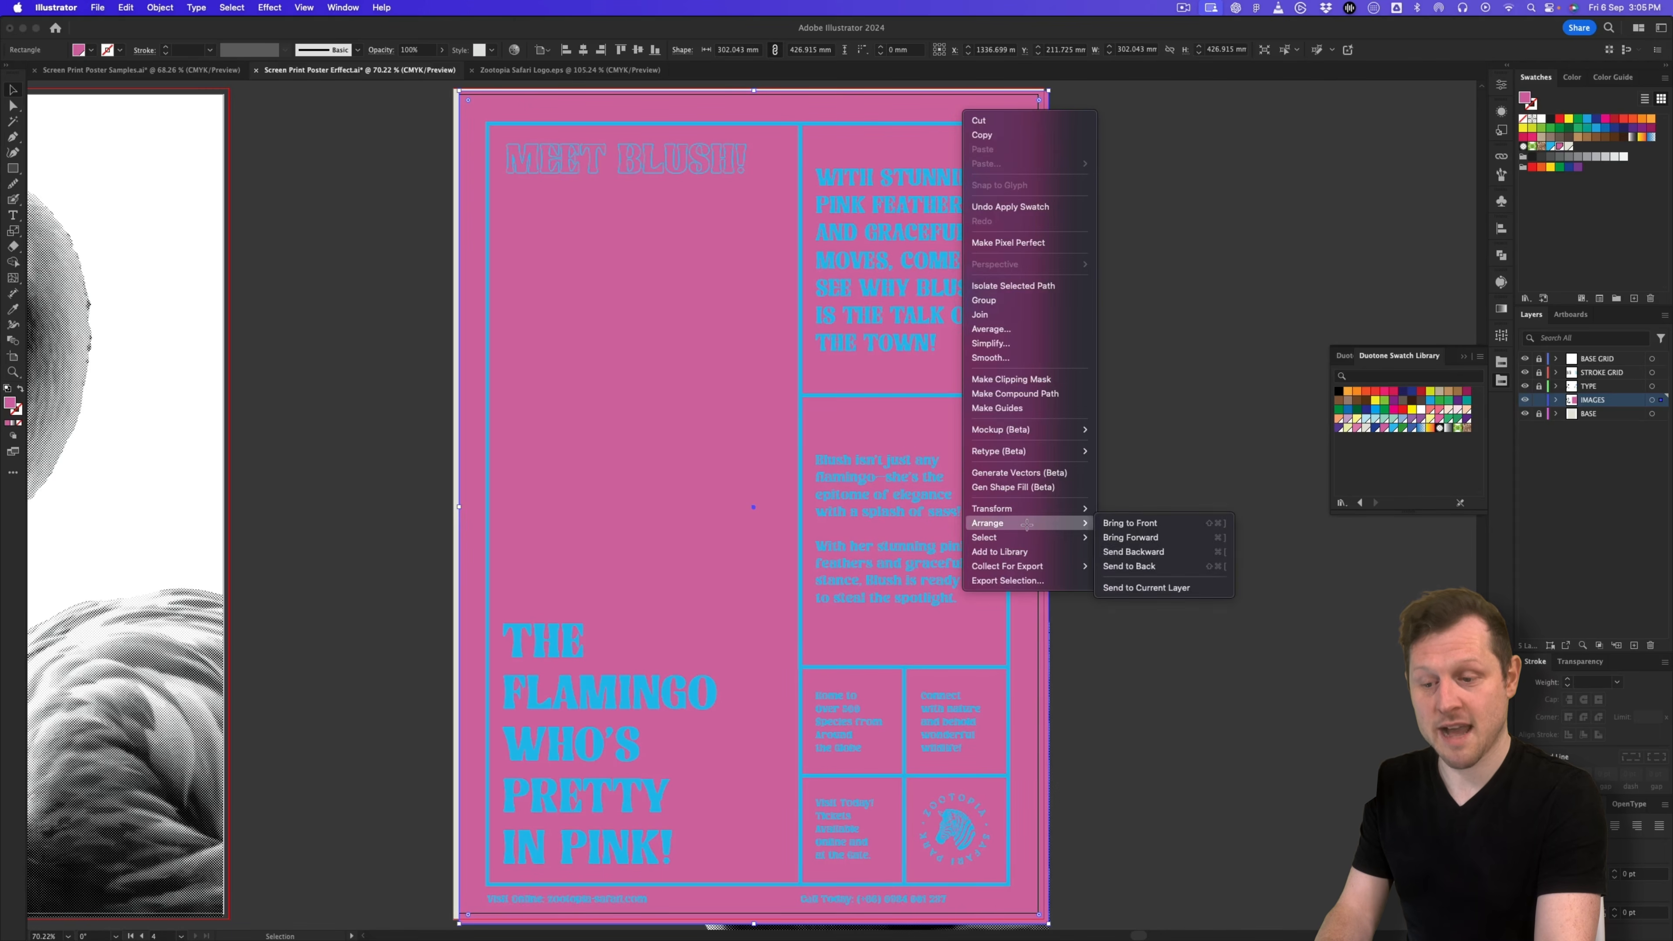
{"action": "left_click", "coordinate": [1145, 559]}
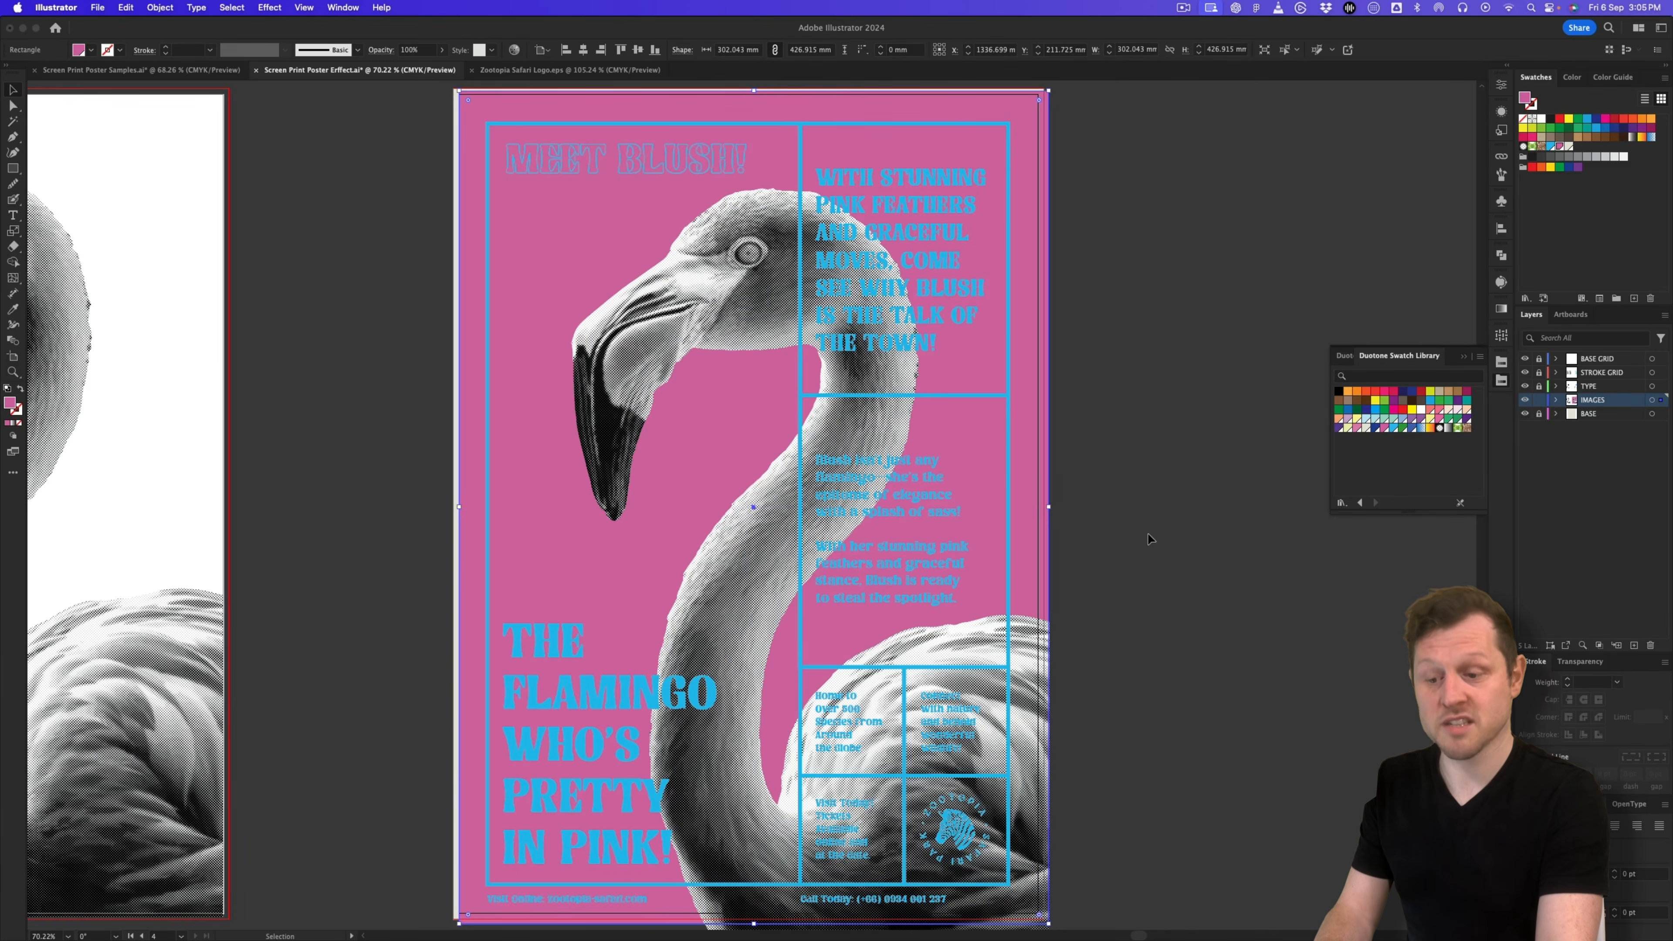
Step: Mask the pink rectangle with the flamingo as an opacity mask, with Clip and Invert Mask enabled
{"action": "left_click_drag", "start_coordinate": [1148, 355], "coordinate": [882, 390]}
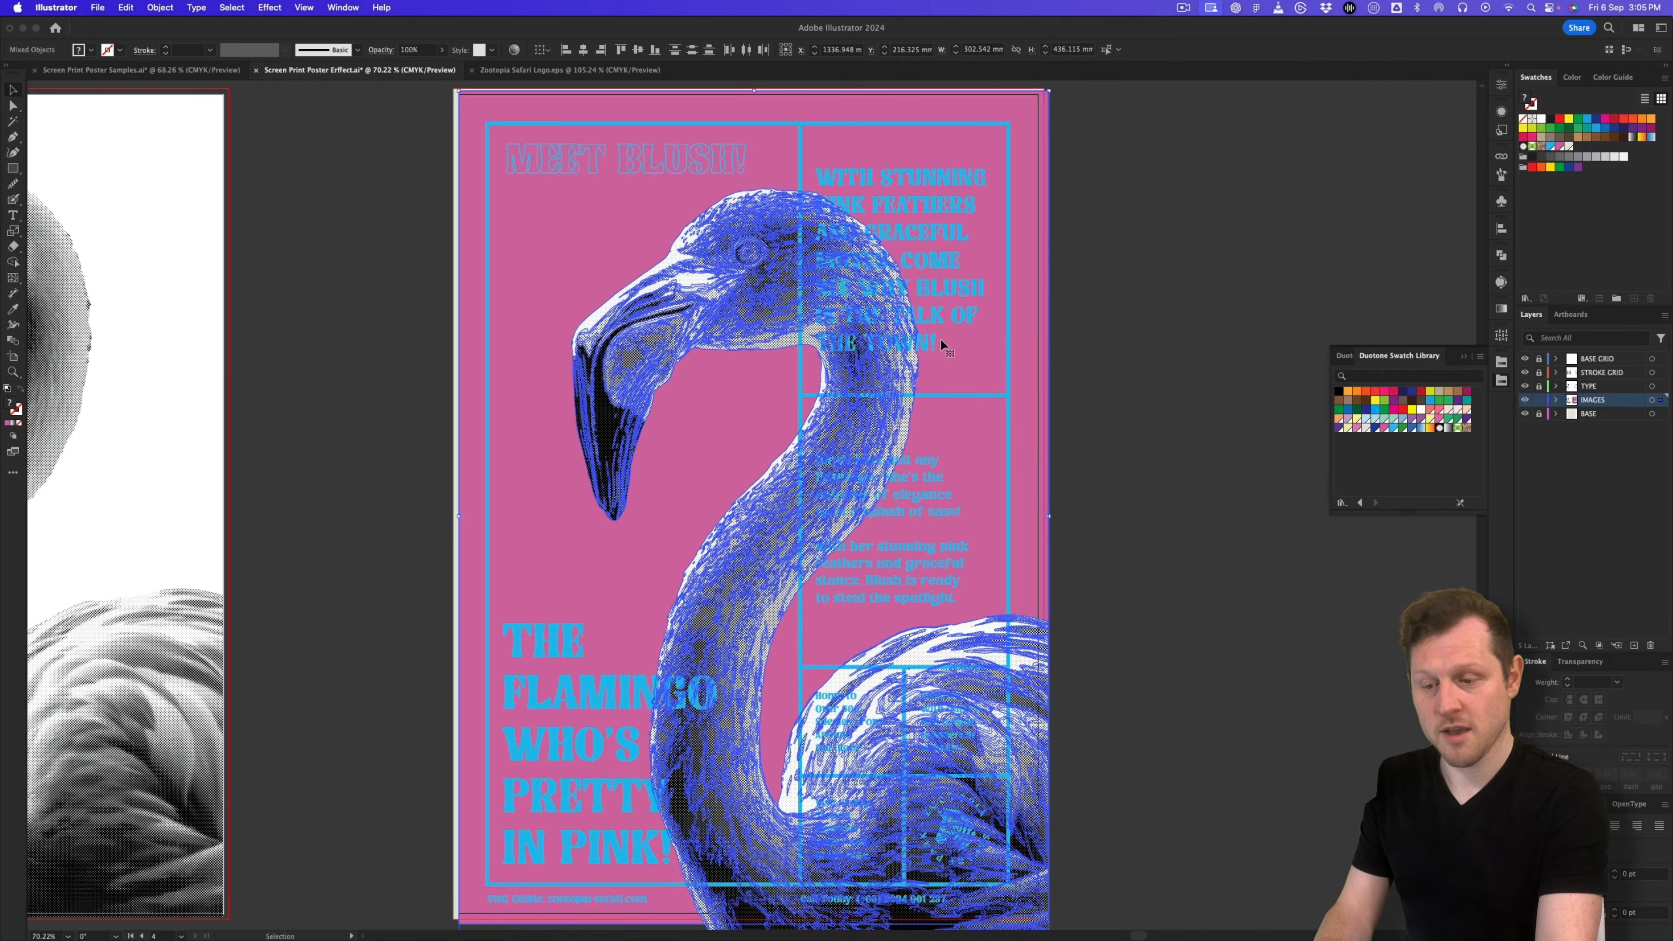
{"action": "left_click", "coordinate": [1579, 661]}
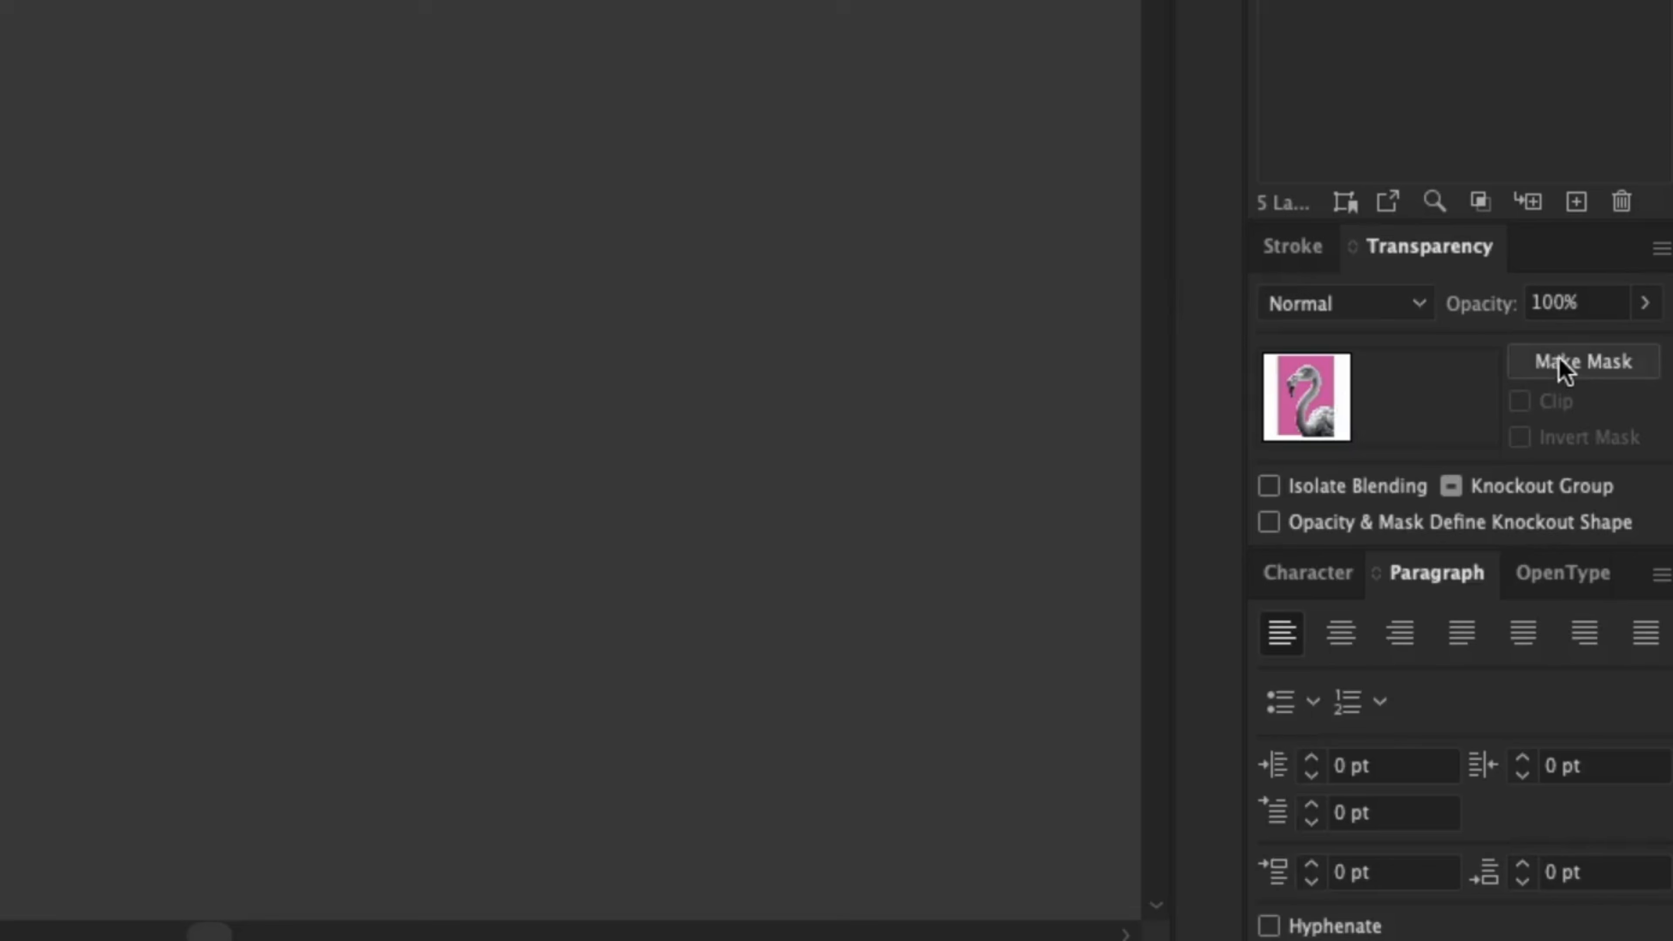
{"action": "left_click", "coordinate": [1565, 364]}
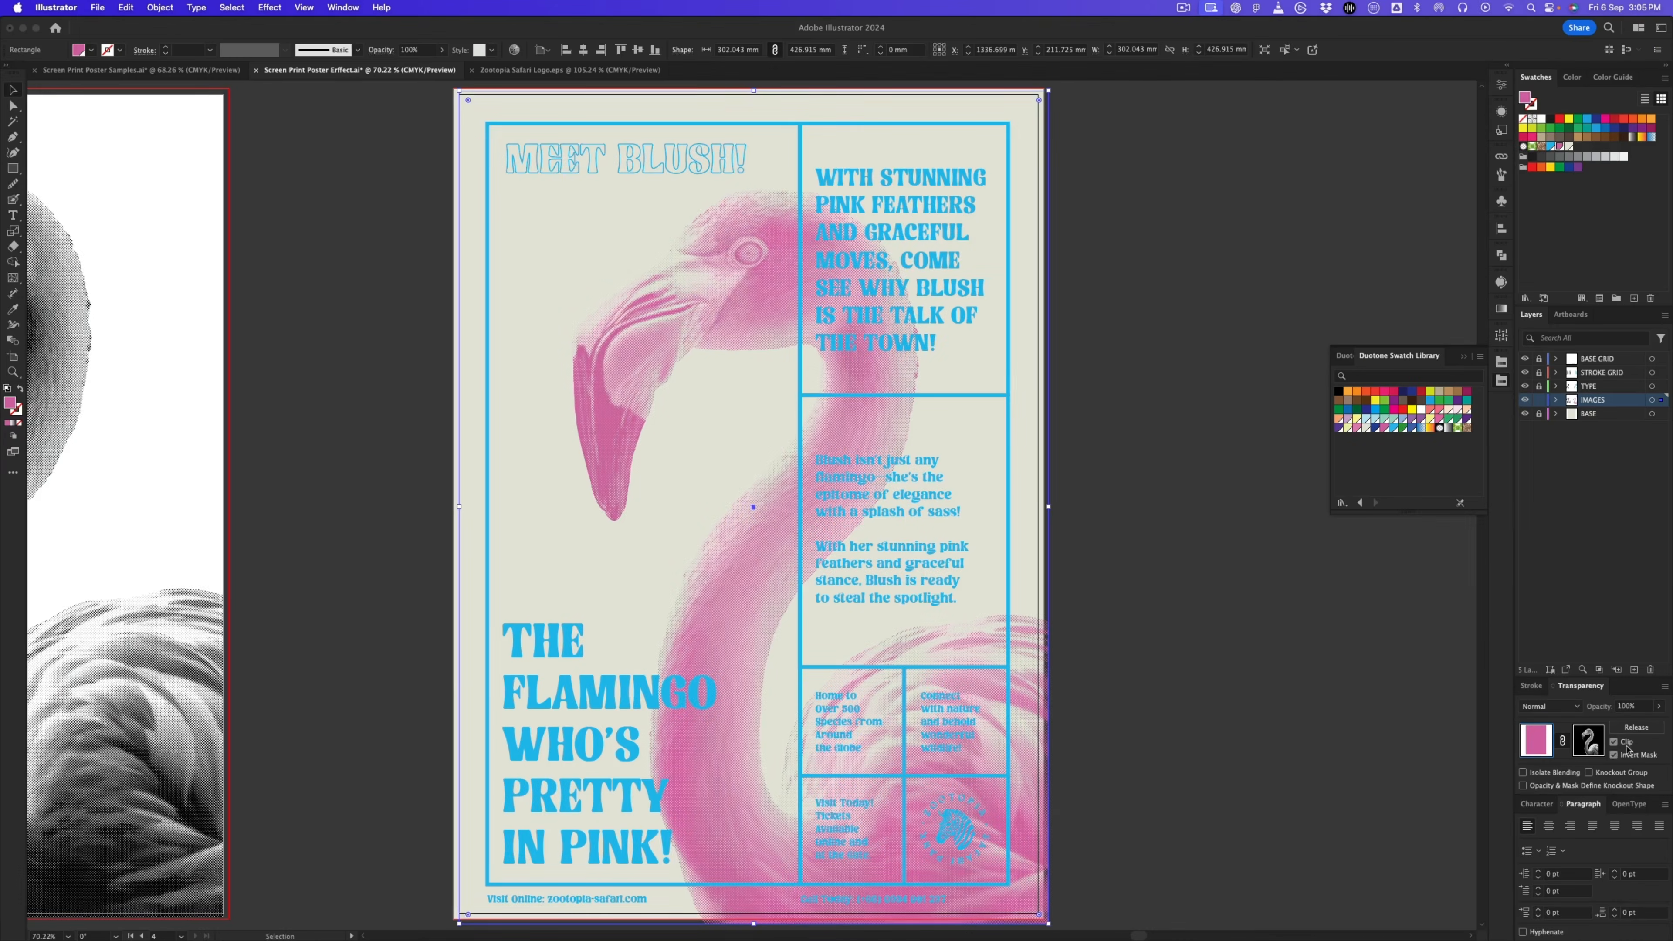
{"action": "left_click", "coordinate": [1118, 424]}
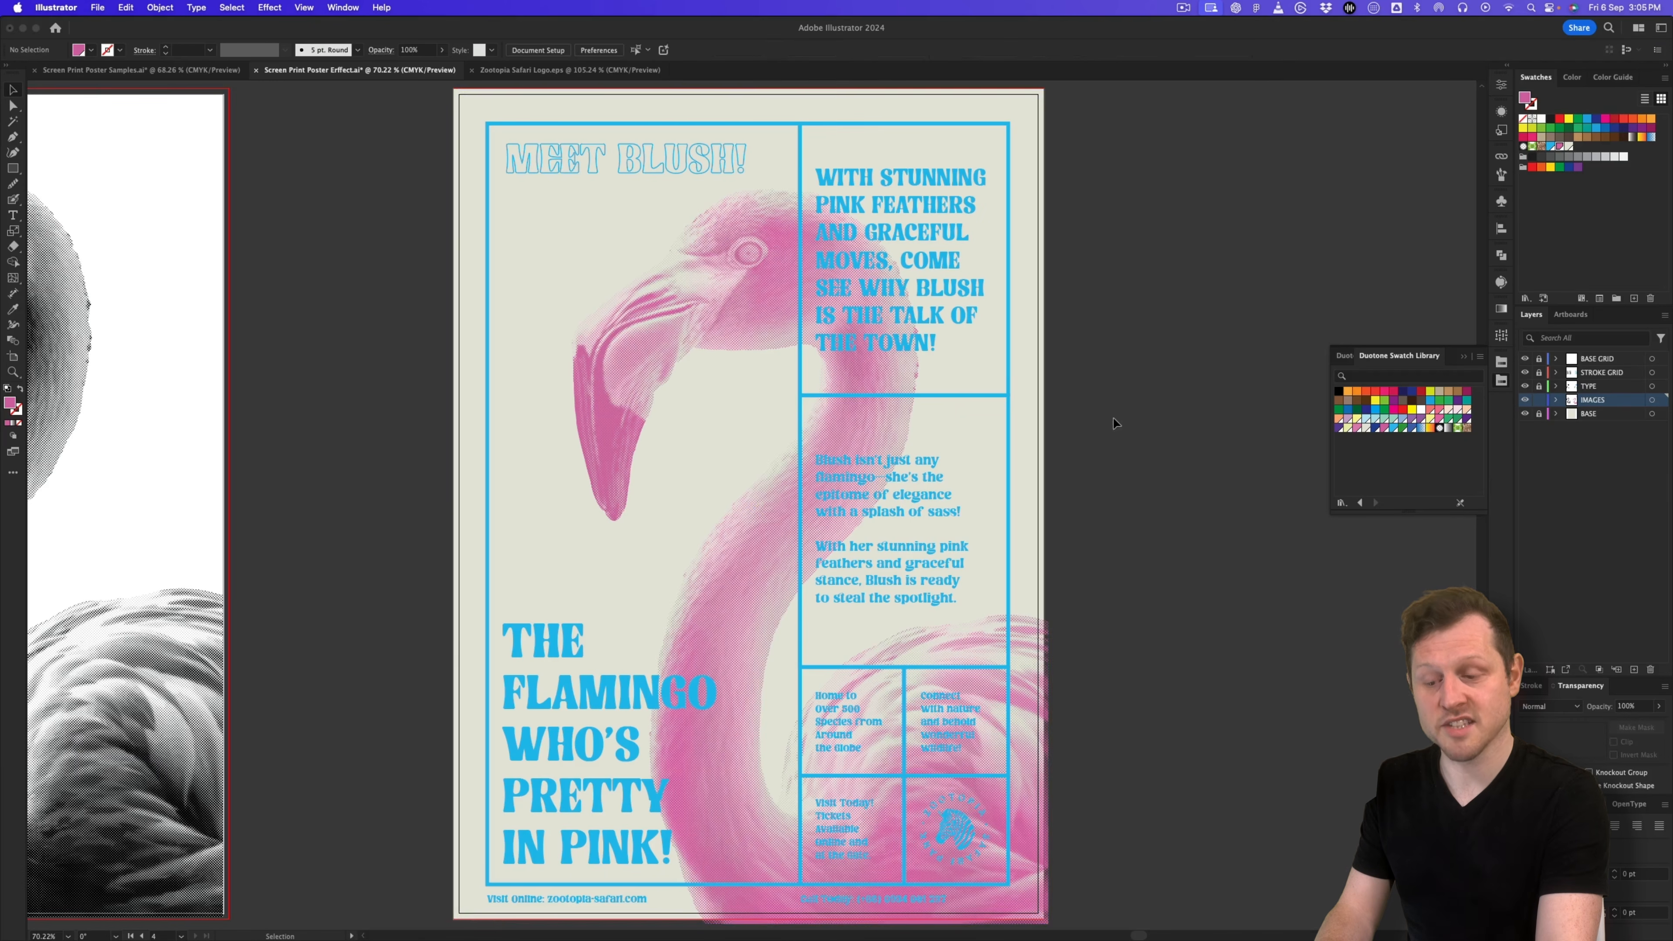
Step: Switch to Trim View and examine the pink flamingo's halftone dots up close around the head and neck
{"action": "left_click", "coordinate": [303, 8]}
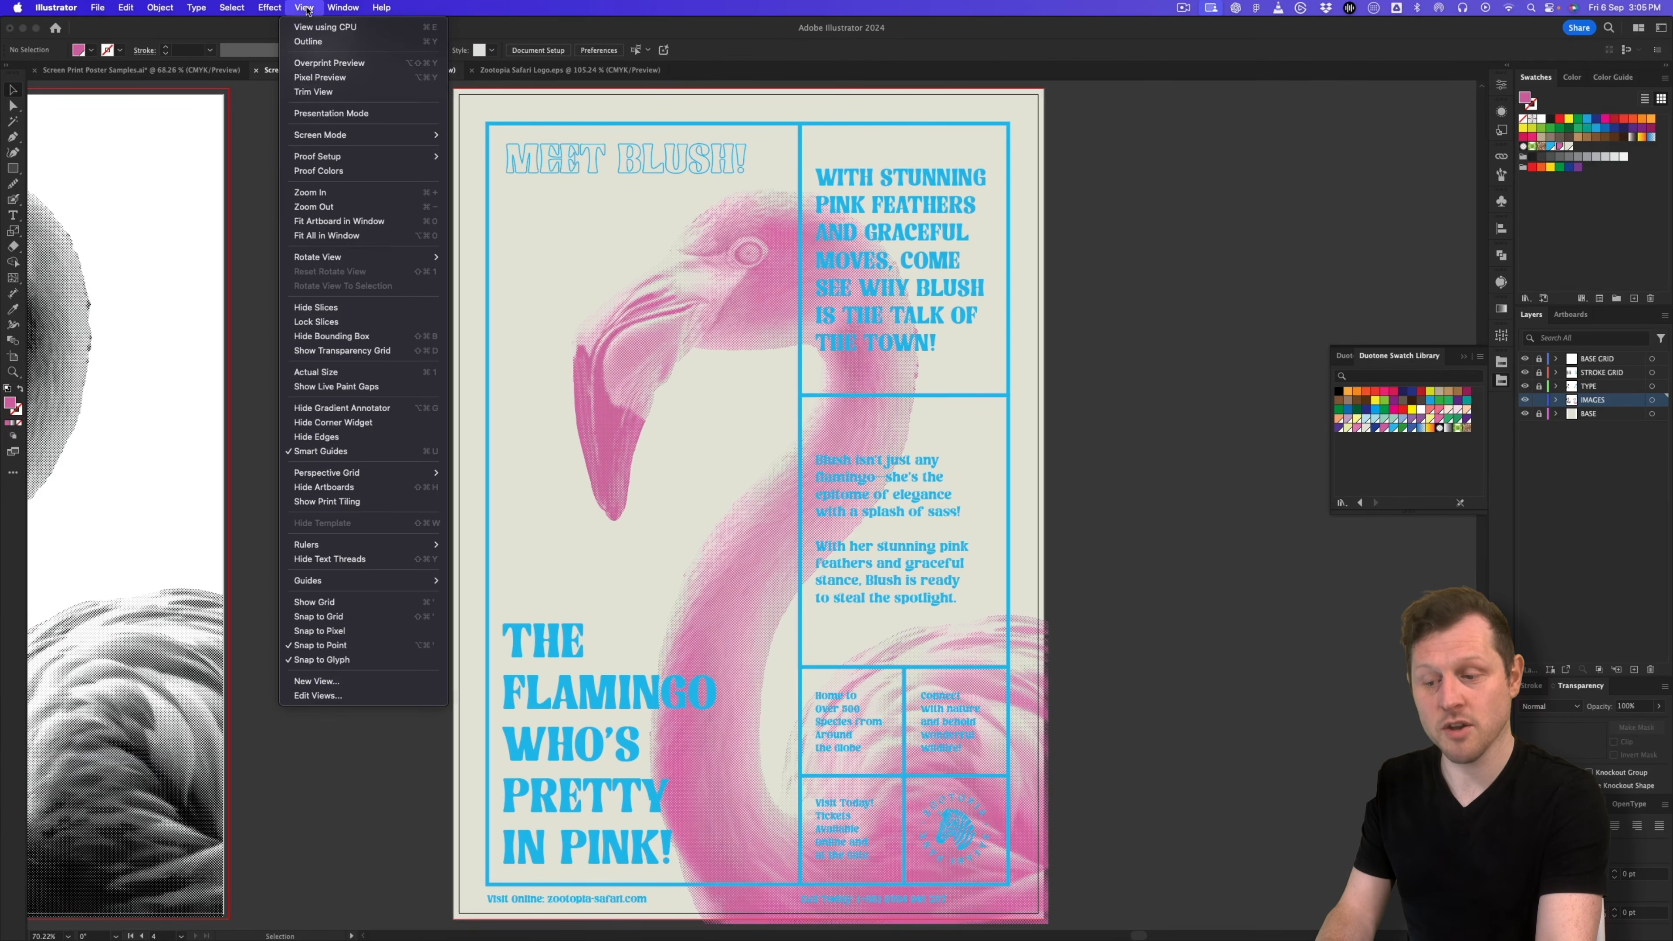
{"action": "left_click", "coordinate": [313, 91]}
{"action": "key", "text": "z"}
{"action": "left_click", "coordinate": [721, 338]}
{"action": "scroll", "coordinate": [759, 502], "scroll_direction": "up", "scroll_amount": 5}
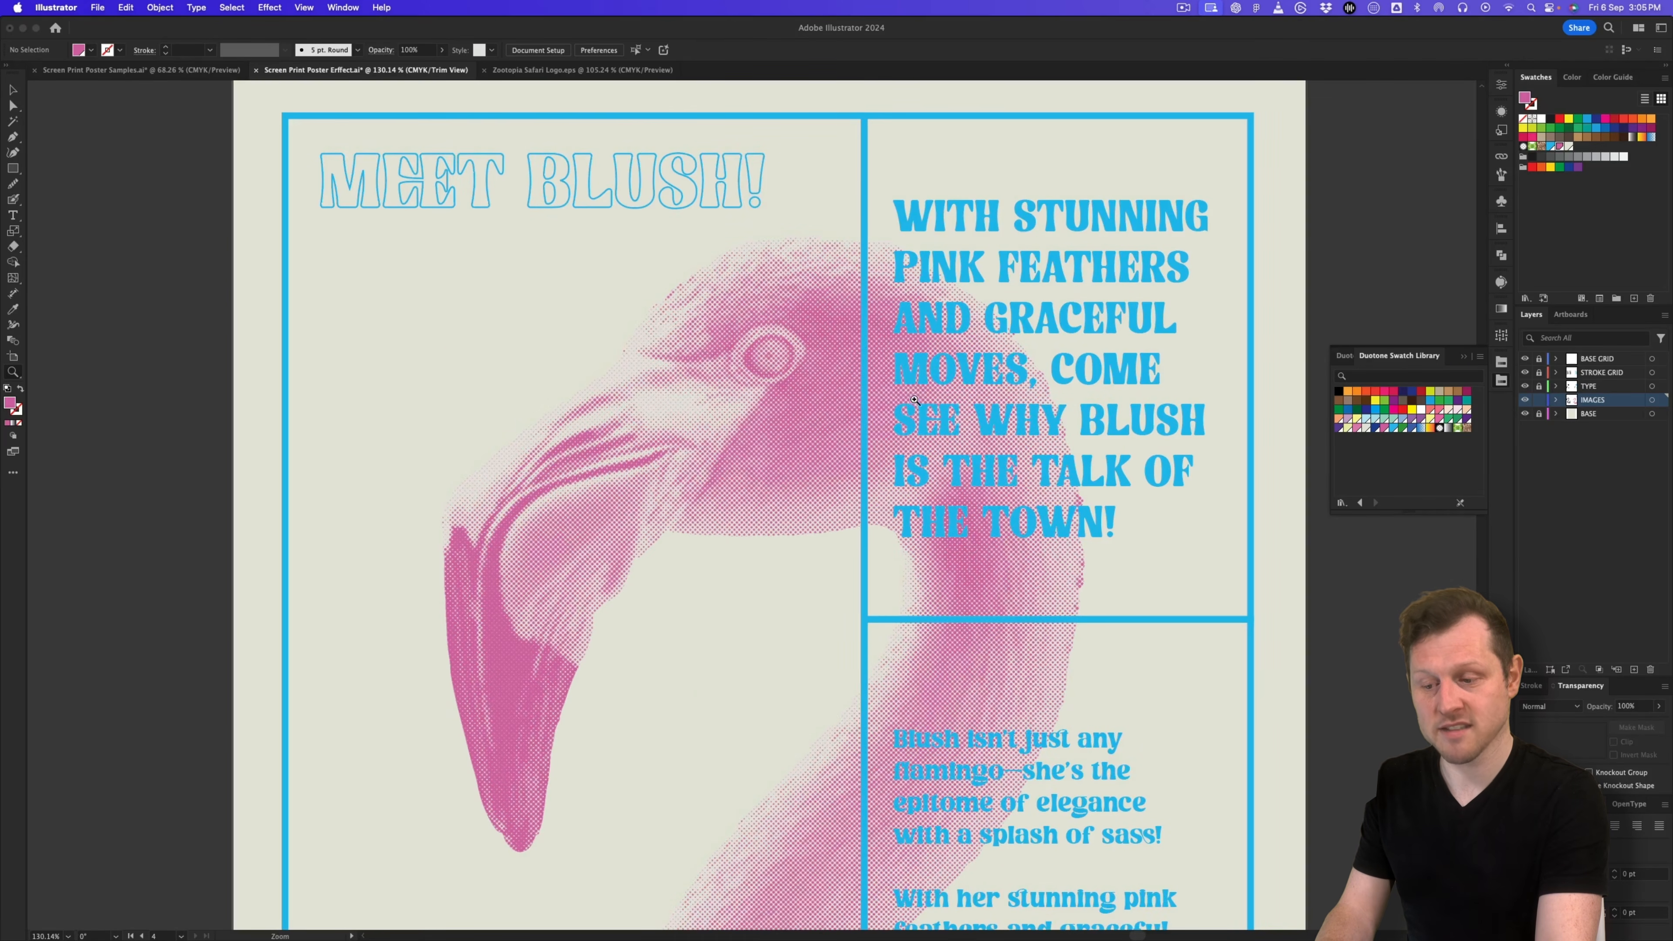
{"action": "scroll", "coordinate": [936, 400], "scroll_direction": "up", "scroll_amount": 2}
{"action": "left_click_drag", "start_coordinate": [936, 400], "coordinate": [884, 400]}
{"action": "left_click_drag", "start_coordinate": [972, 501], "coordinate": [923, 369]}
{"action": "left_click_drag", "start_coordinate": [942, 435], "coordinate": [917, 418]}
Step: Lock the IMAGES layer and unlock the TYPE and STROKE GRID layers
{"action": "key", "text": "v"}
{"action": "left_click", "coordinate": [1539, 400]}
{"action": "left_click", "coordinate": [1539, 386]}
{"action": "left_click", "coordinate": [1539, 373]}
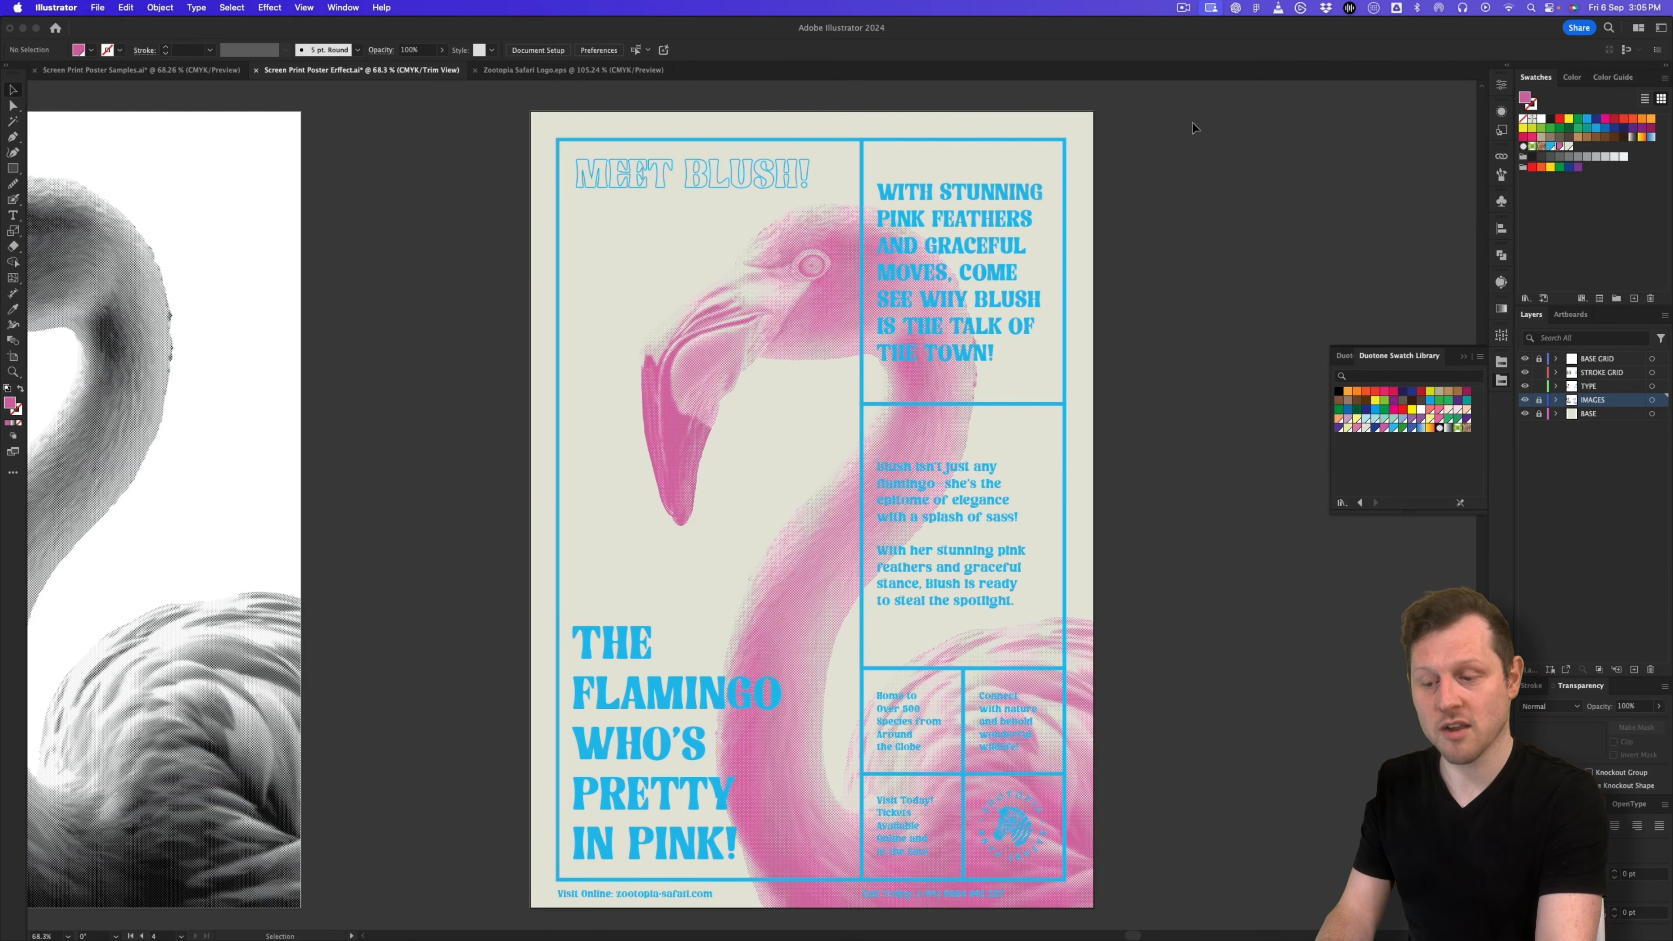
Step: Set the blending mode of all the blue type and grid strokes to Multiply so they overprint the pink flamingo
{"action": "key", "text": "super+a"}
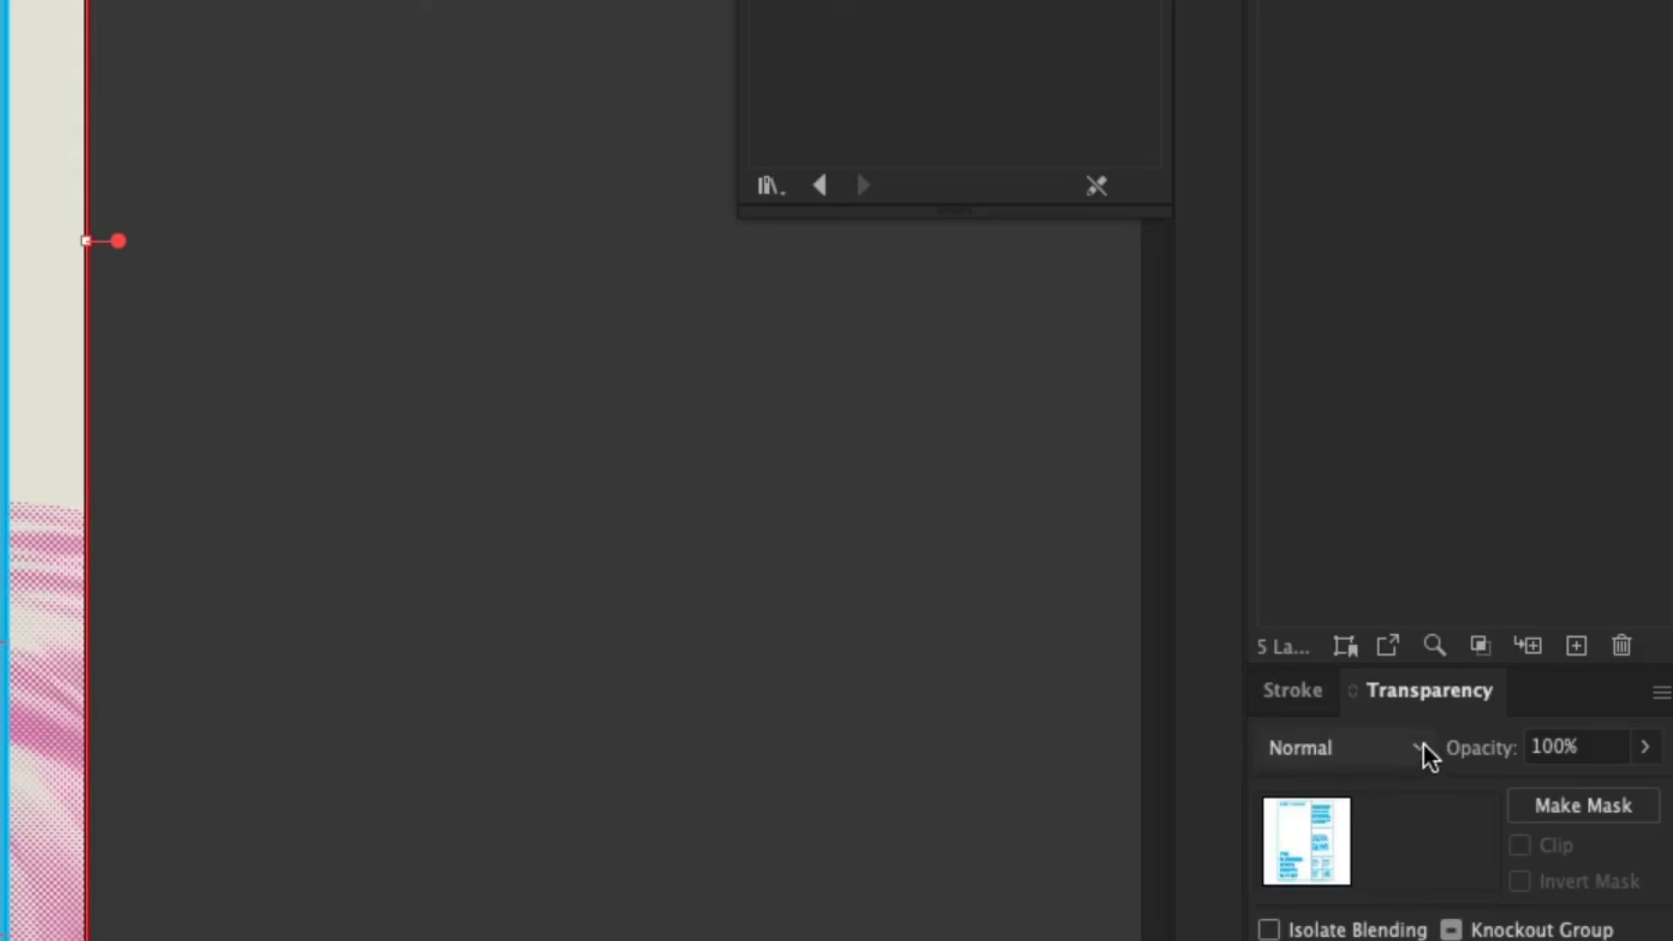
{"action": "left_click", "coordinate": [1424, 750]}
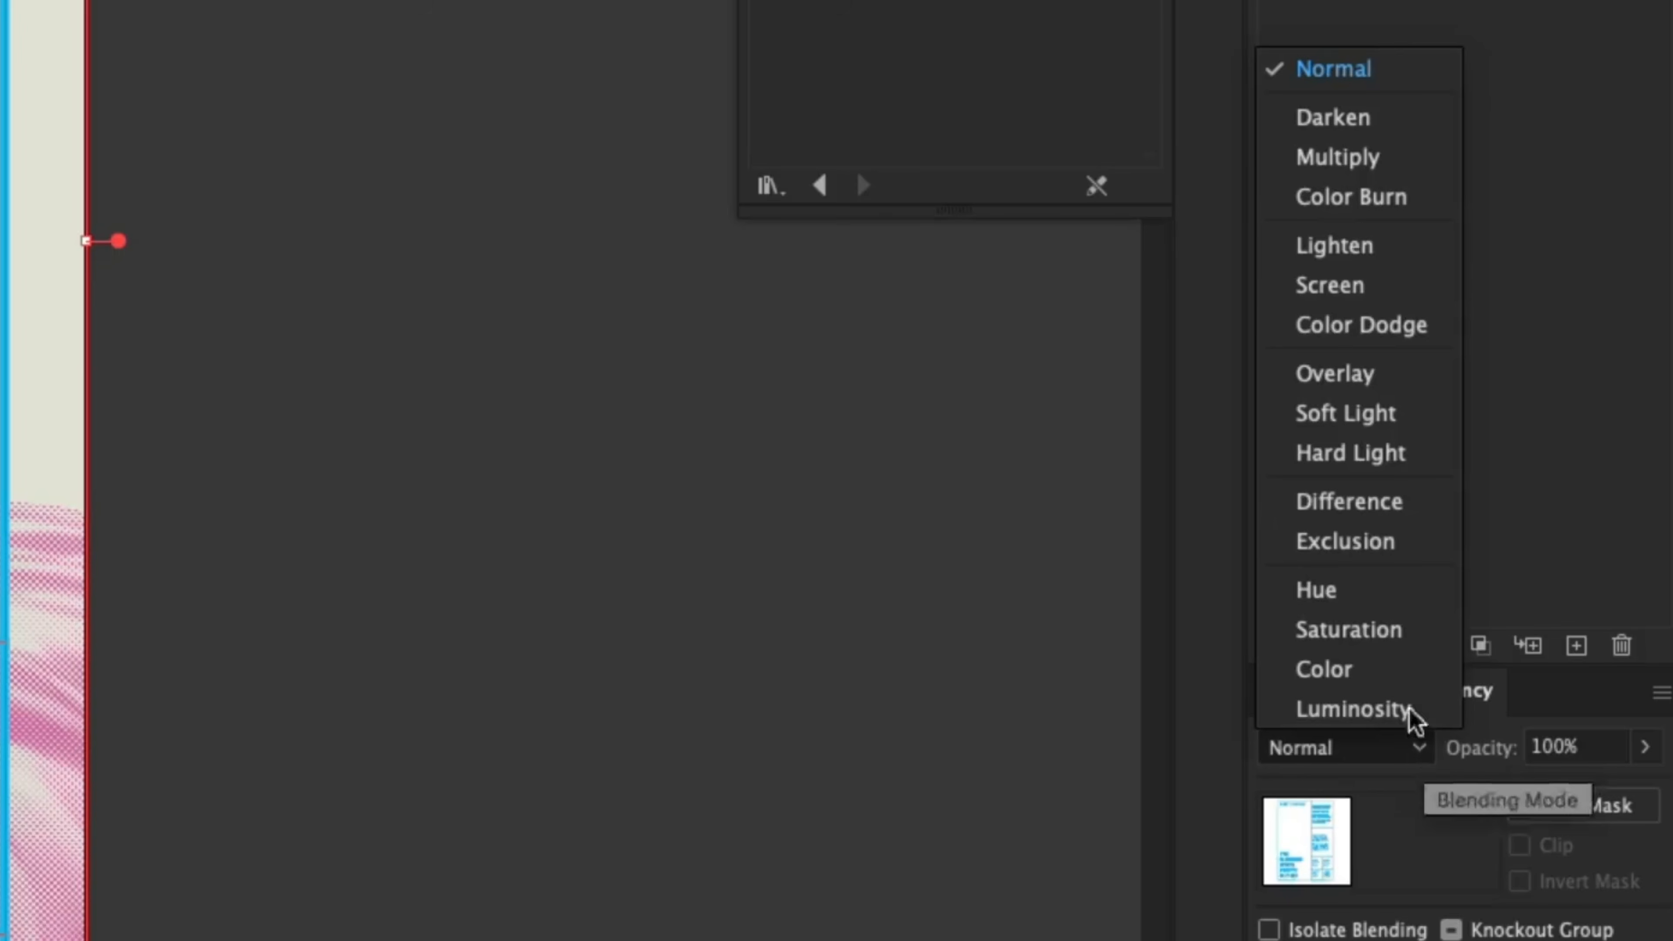
{"action": "left_click", "coordinate": [1373, 161]}
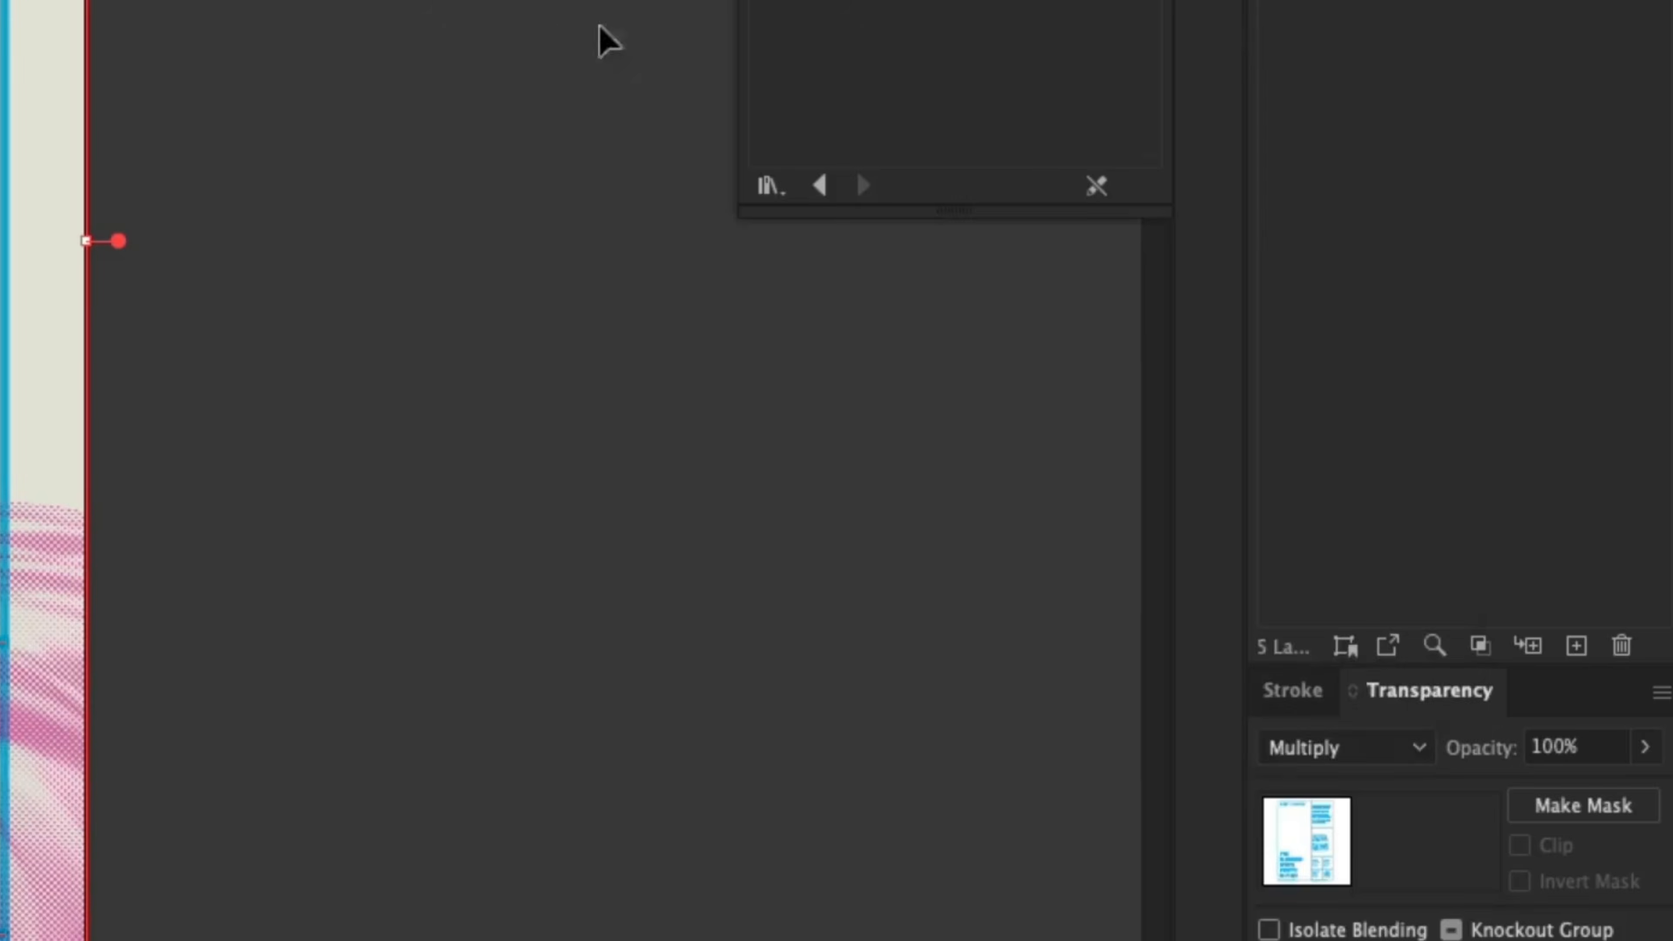
{"action": "key", "text": "shift+super+a"}
{"action": "key", "text": "a"}
{"action": "left_click", "coordinate": [943, 363]}
{"action": "scroll", "coordinate": [946, 364], "scroll_direction": "up", "scroll_amount": 1}
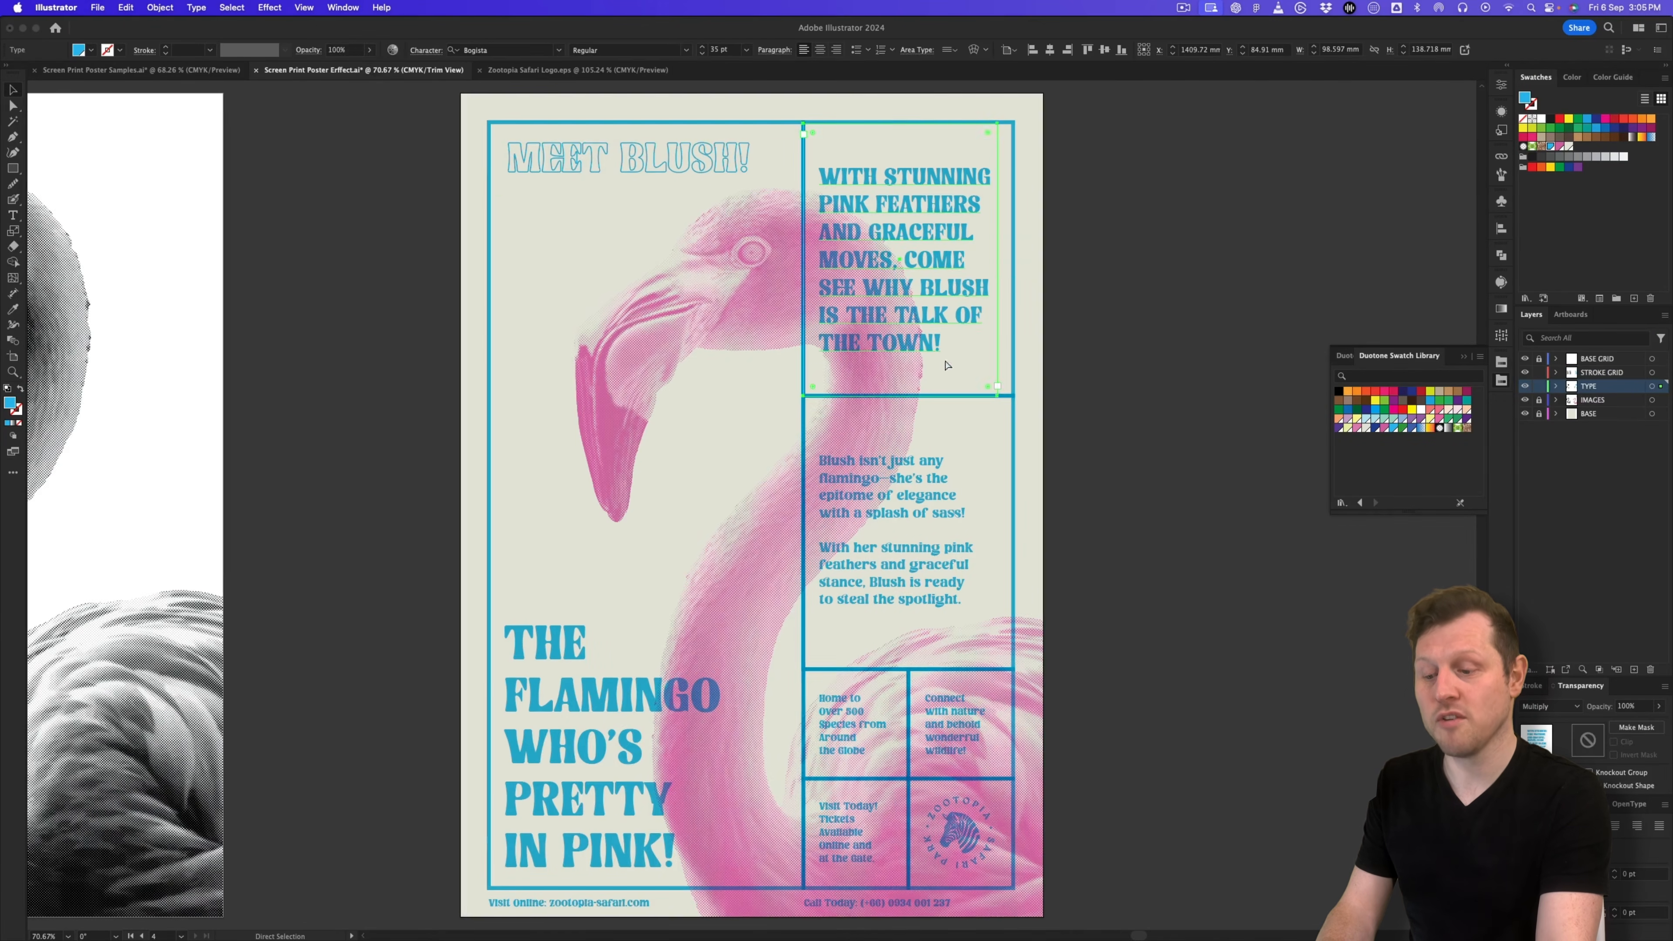
{"action": "left_click", "coordinate": [1144, 341]}
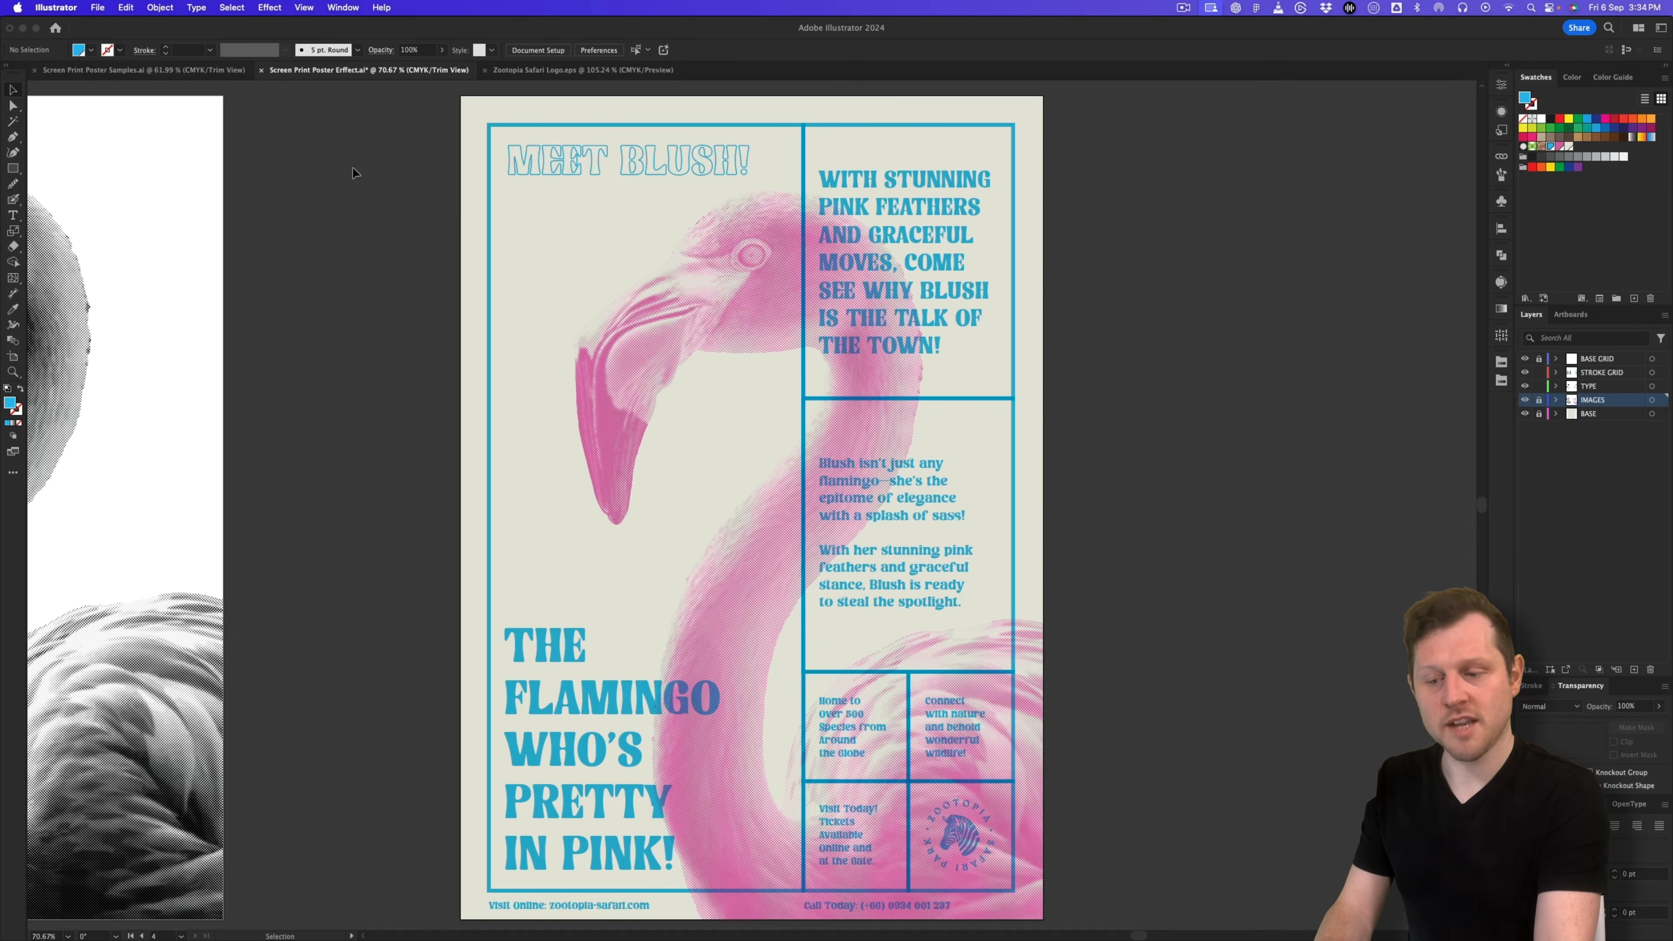
Step: Switch to the Screen Print Poster Samples document and examine the splatter textures on the green and the purple flamingo posters
{"action": "left_click", "coordinate": [173, 71]}
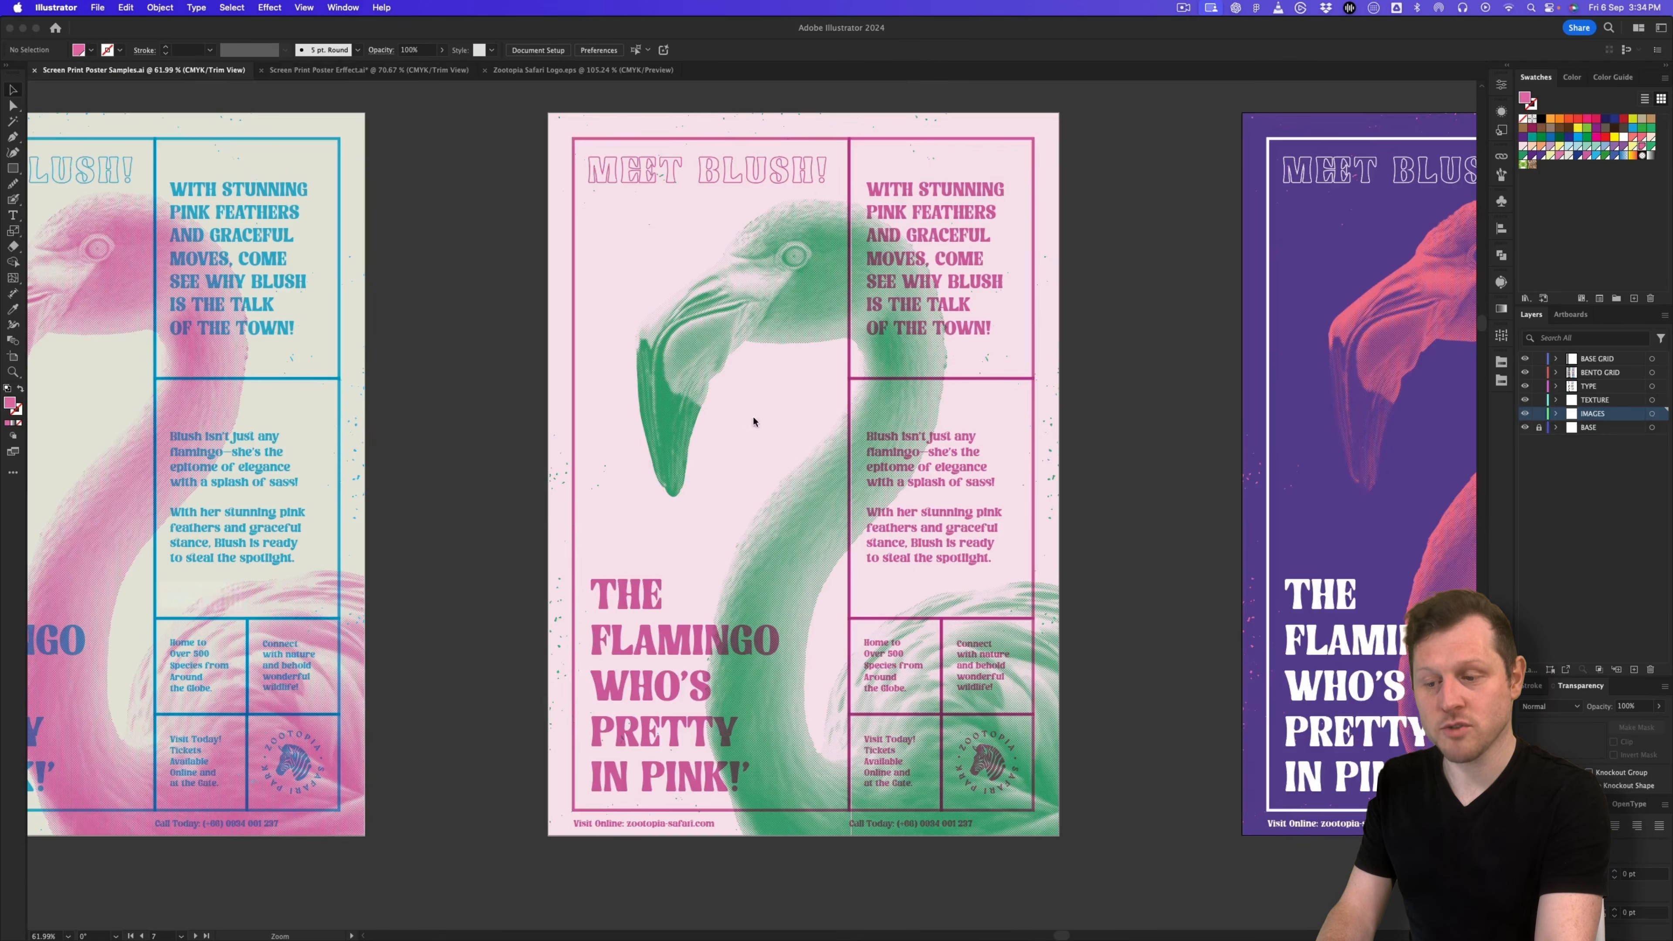
{"action": "left_click_drag", "start_coordinate": [477, 520], "coordinate": [994, 539]}
{"action": "key", "text": "z"}
{"action": "left_click_drag", "start_coordinate": [803, 545], "coordinate": [896, 394]}
{"action": "left_click_drag", "start_coordinate": [1215, 483], "coordinate": [395, 422]}
{"action": "left_click_drag", "start_coordinate": [685, 525], "coordinate": [597, 401]}
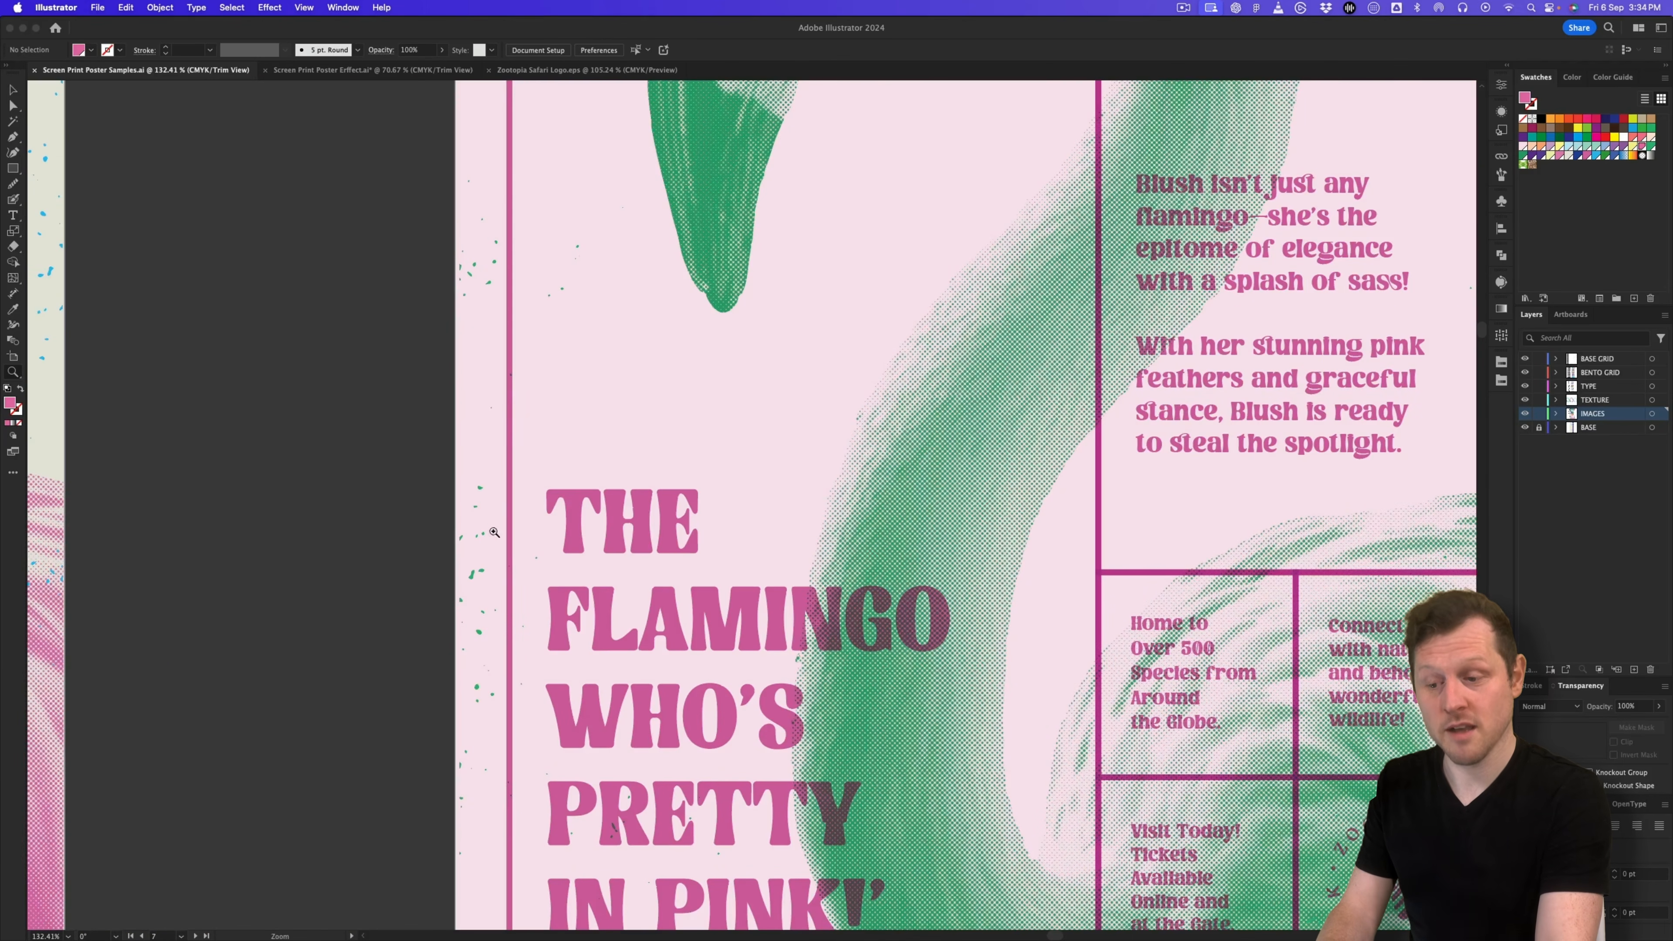
{"action": "left_click_drag", "start_coordinate": [966, 358], "coordinate": [807, 439]}
{"action": "left_click_drag", "start_coordinate": [1099, 463], "coordinate": [717, 419]}
{"action": "left_click_drag", "start_coordinate": [1168, 452], "coordinate": [941, 456]}
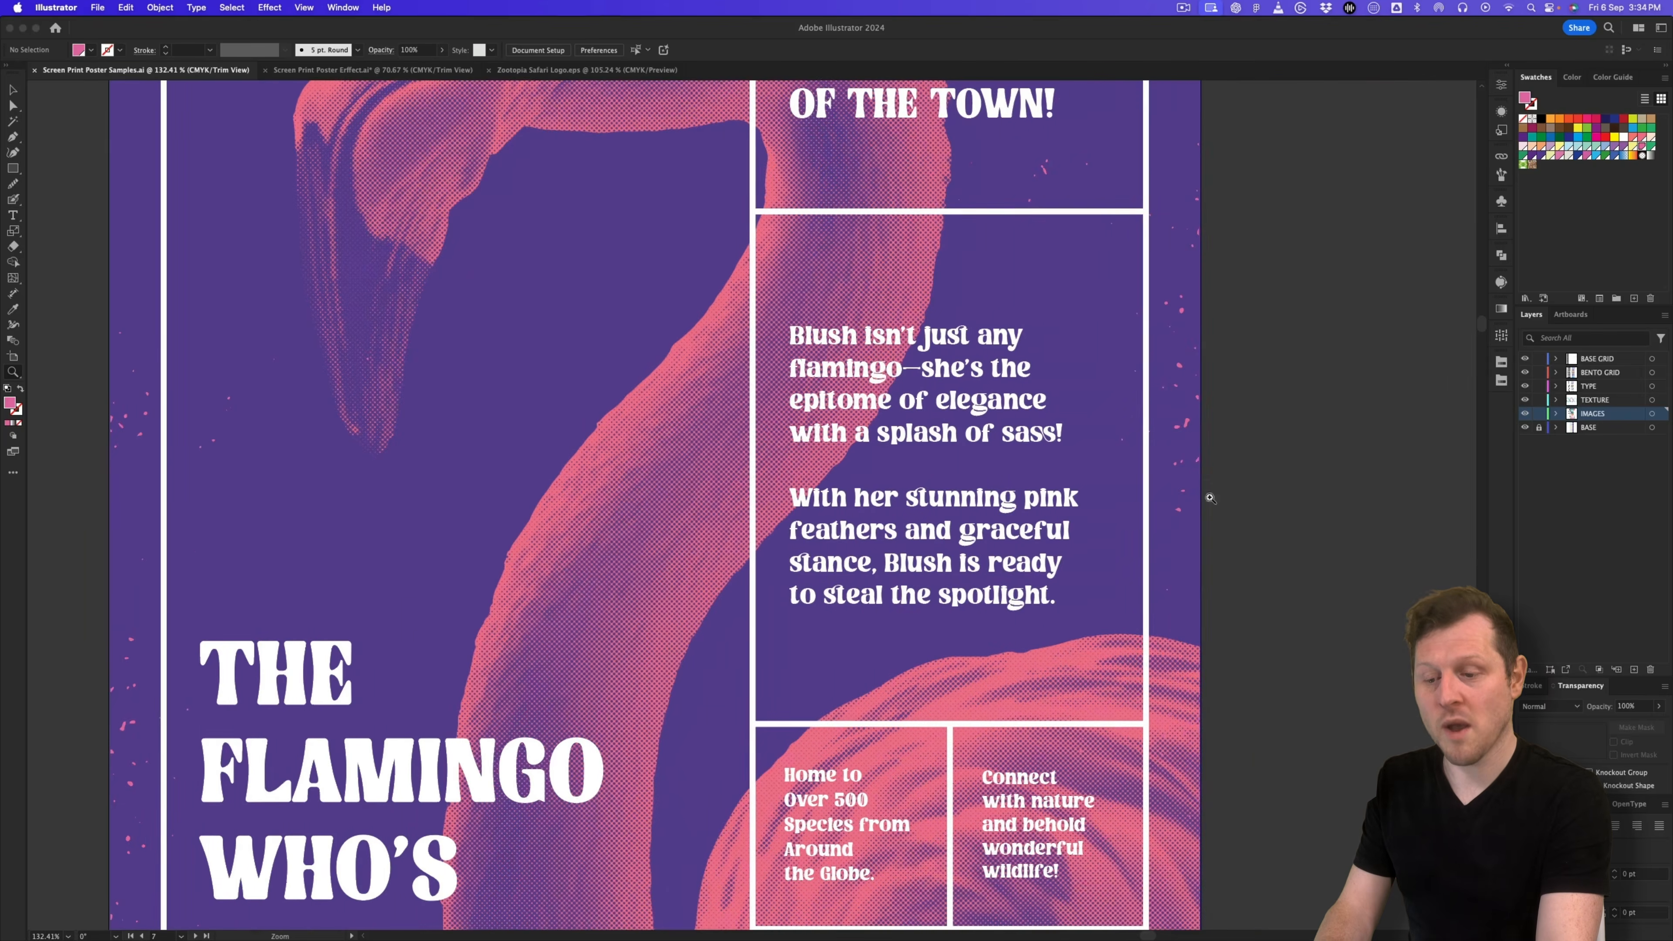
{"action": "left_click_drag", "start_coordinate": [1133, 411], "coordinate": [1219, 413]}
{"action": "left_click_drag", "start_coordinate": [1053, 432], "coordinate": [731, 432]}
Step: Examine the colour combinations and speckle textures on the sample chameleon and gorilla posters
{"action": "left_click_drag", "start_coordinate": [503, 687], "coordinate": [866, 349]}
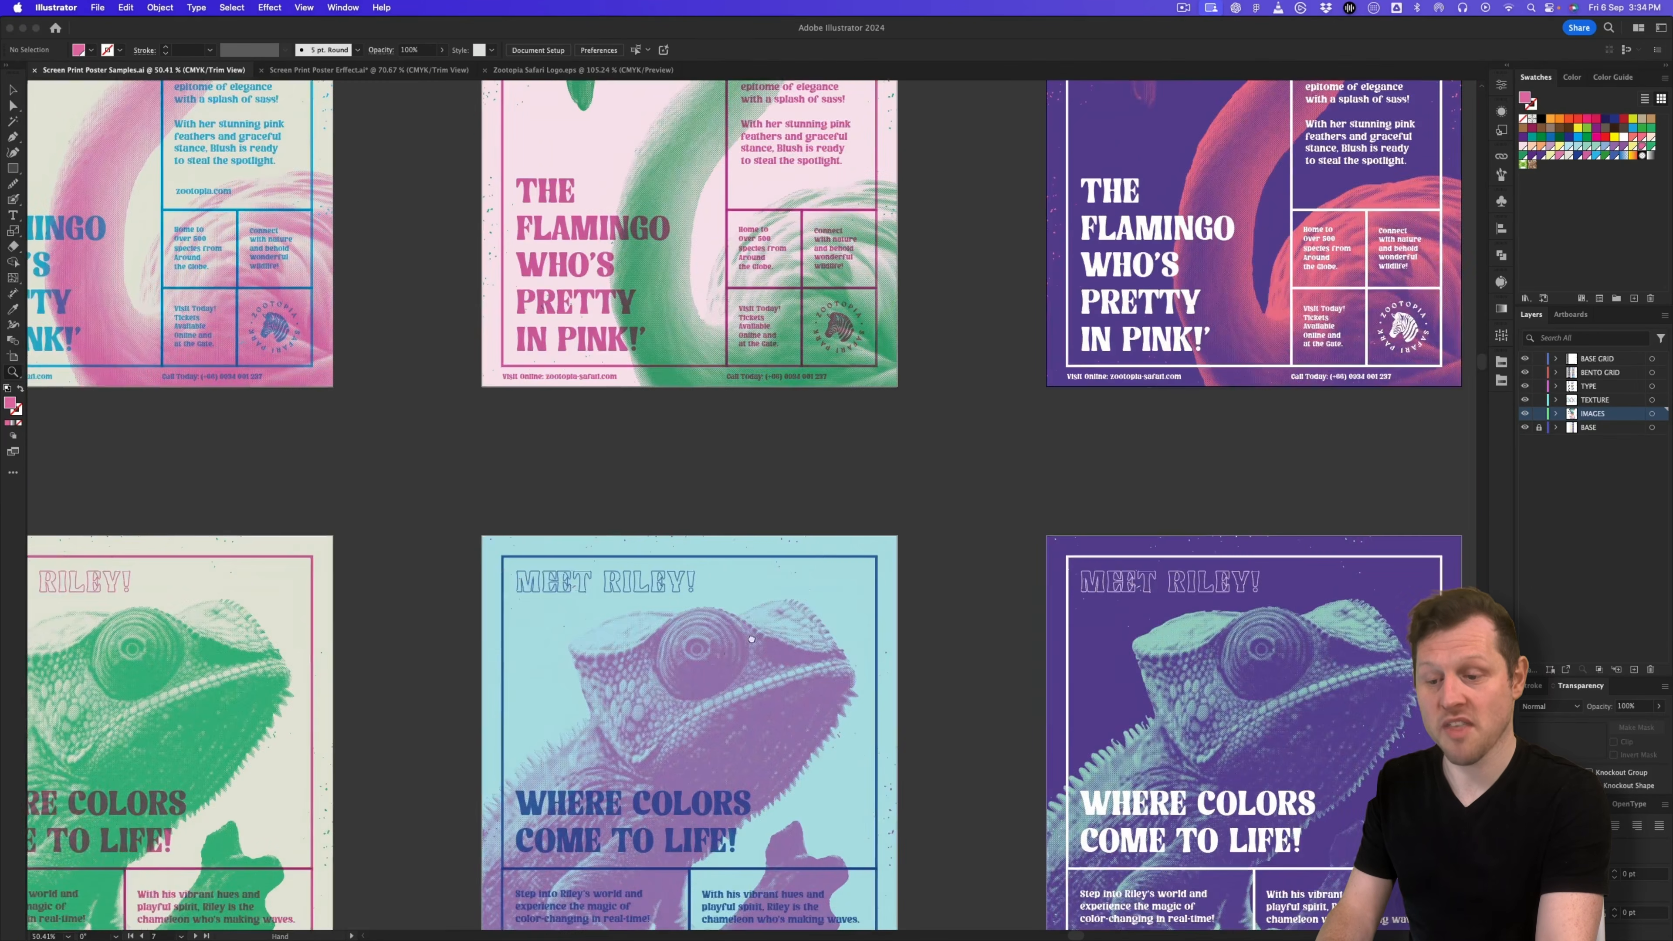
{"action": "left_click_drag", "start_coordinate": [752, 640], "coordinate": [1144, 391]}
{"action": "left_click_drag", "start_coordinate": [646, 598], "coordinate": [781, 547]}
{"action": "left_click_drag", "start_coordinate": [1294, 520], "coordinate": [484, 446]}
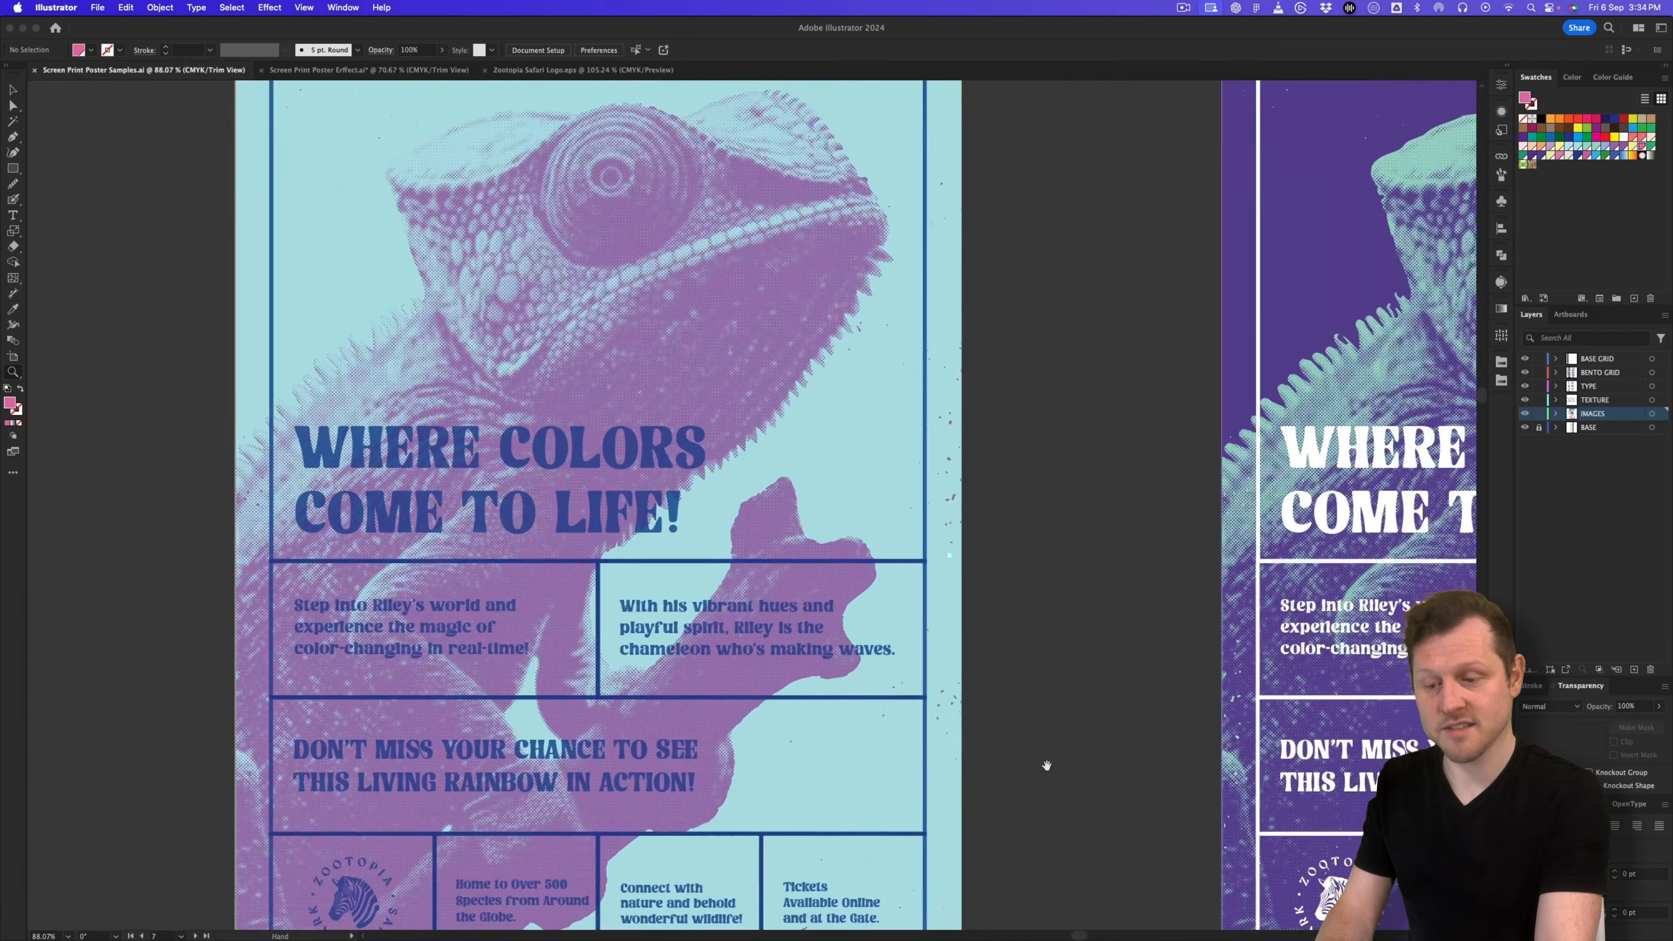
{"action": "scroll", "coordinate": [1047, 765], "scroll_direction": "down", "scroll_amount": 20}
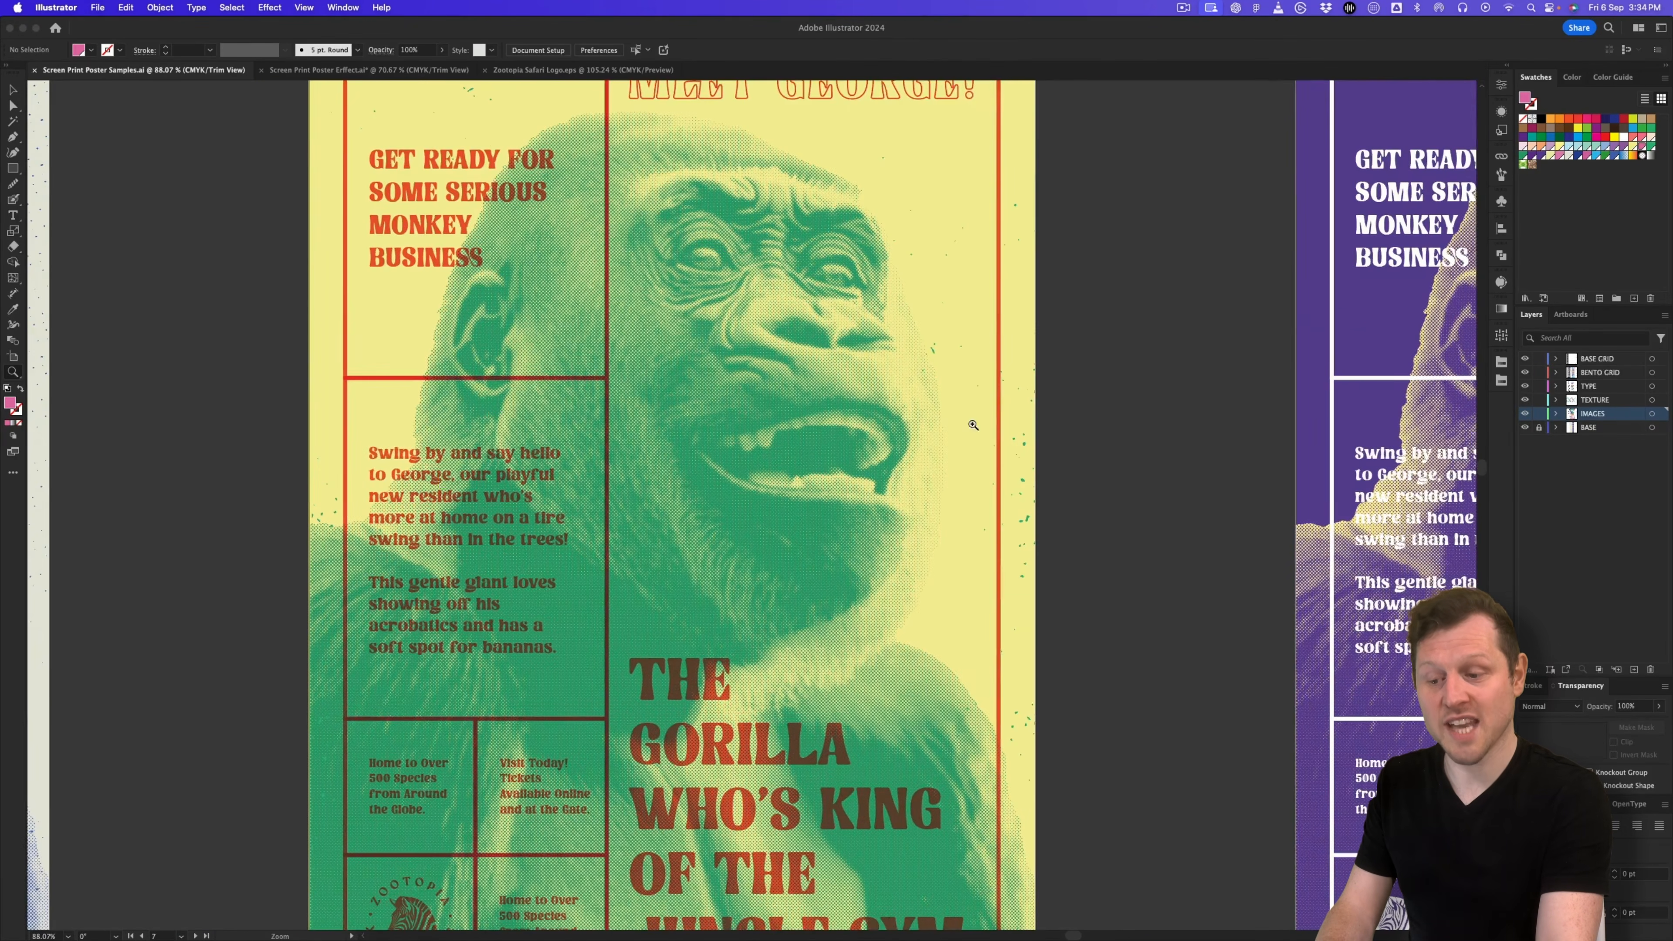
{"action": "scroll", "coordinate": [634, 477], "scroll_direction": "left", "scroll_amount": 15}
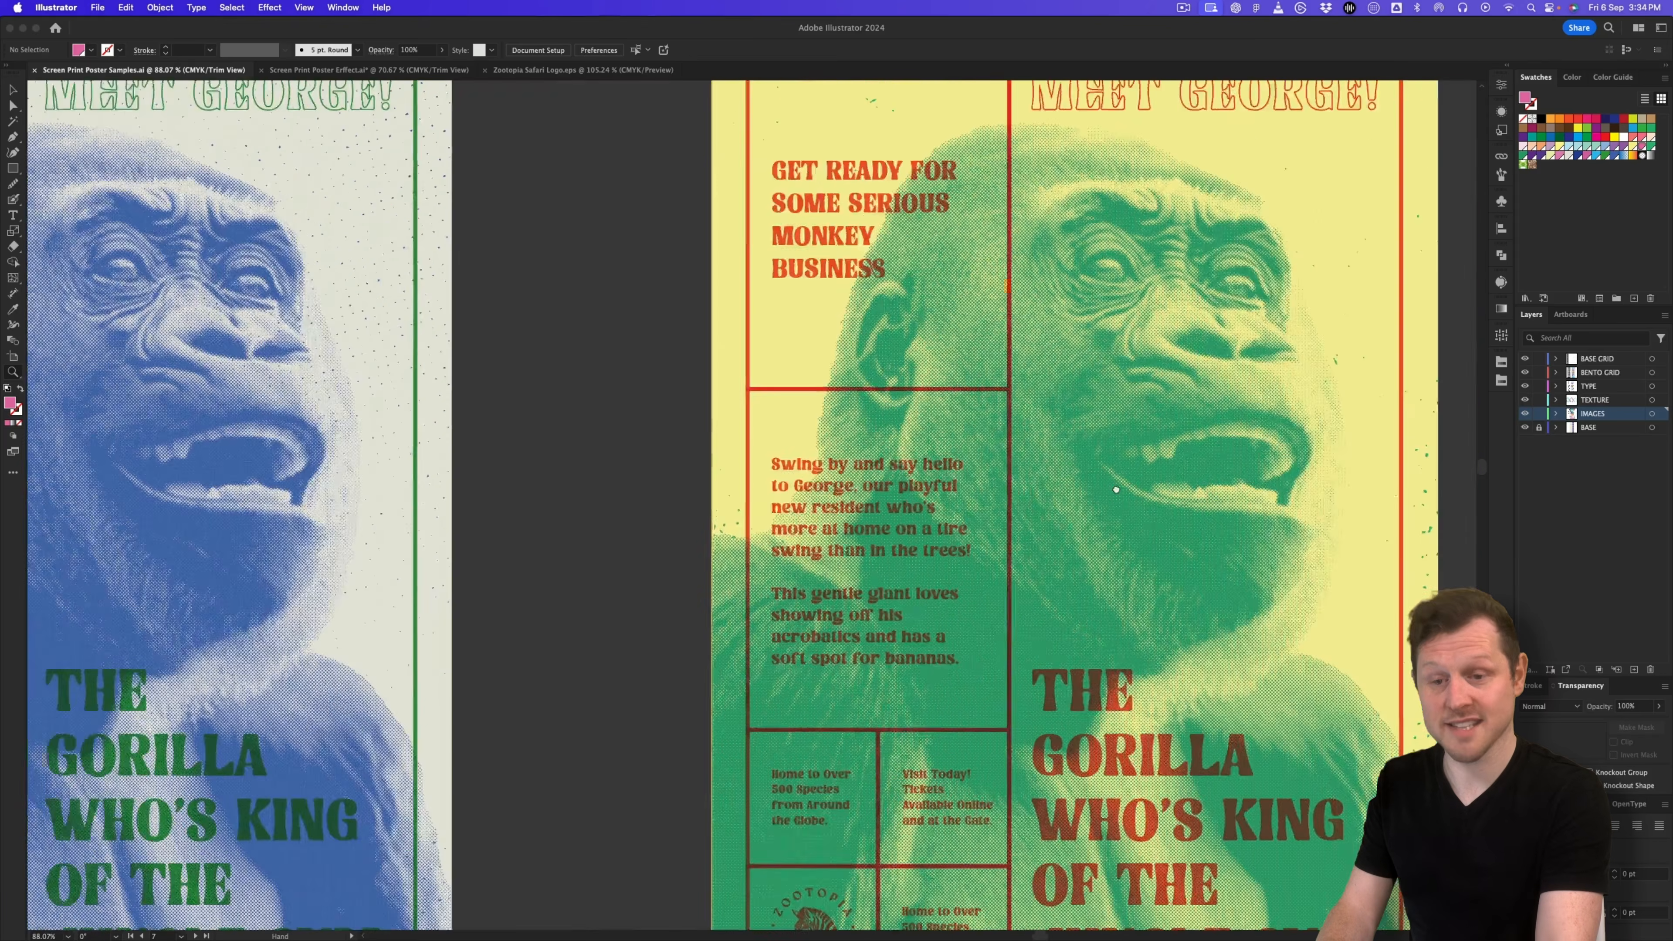
{"action": "scroll", "coordinate": [869, 342], "scroll_direction": "up", "scroll_amount": 3}
{"action": "left_click_drag", "start_coordinate": [868, 342], "coordinate": [1028, 303]}
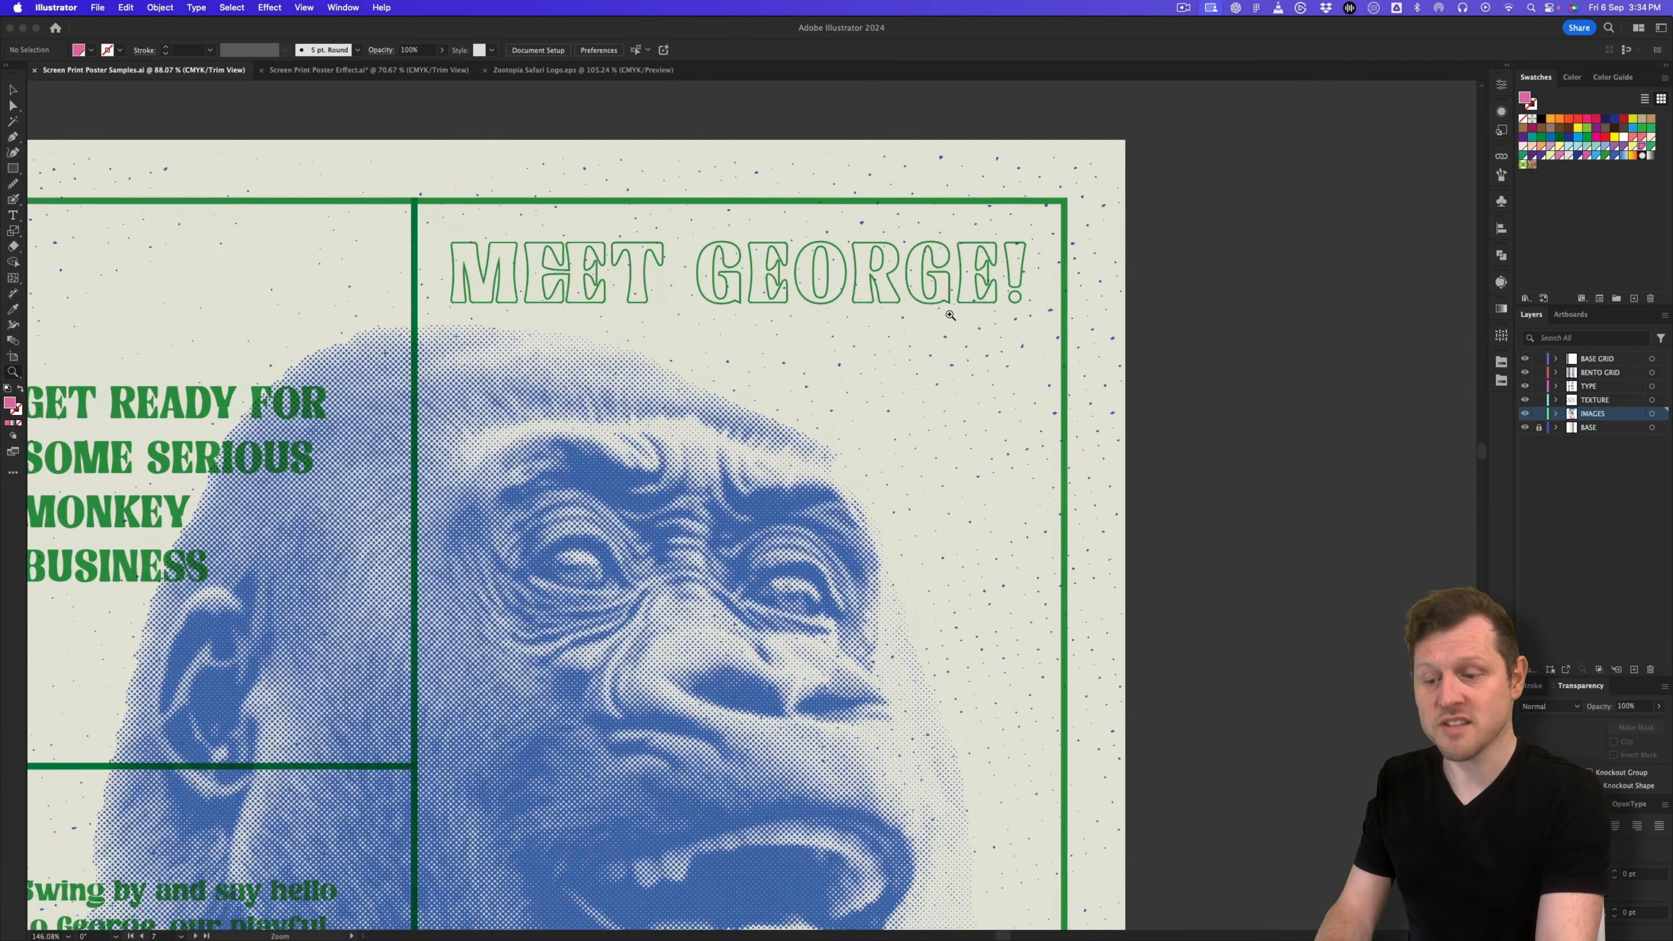
{"action": "left_click_drag", "start_coordinate": [911, 384], "coordinate": [764, 421]}
Step: Examine the texture details on the sample leopard posters and compare the parrot poster's colour variations
{"action": "left_click_drag", "start_coordinate": [1083, 564], "coordinate": [1025, 234]}
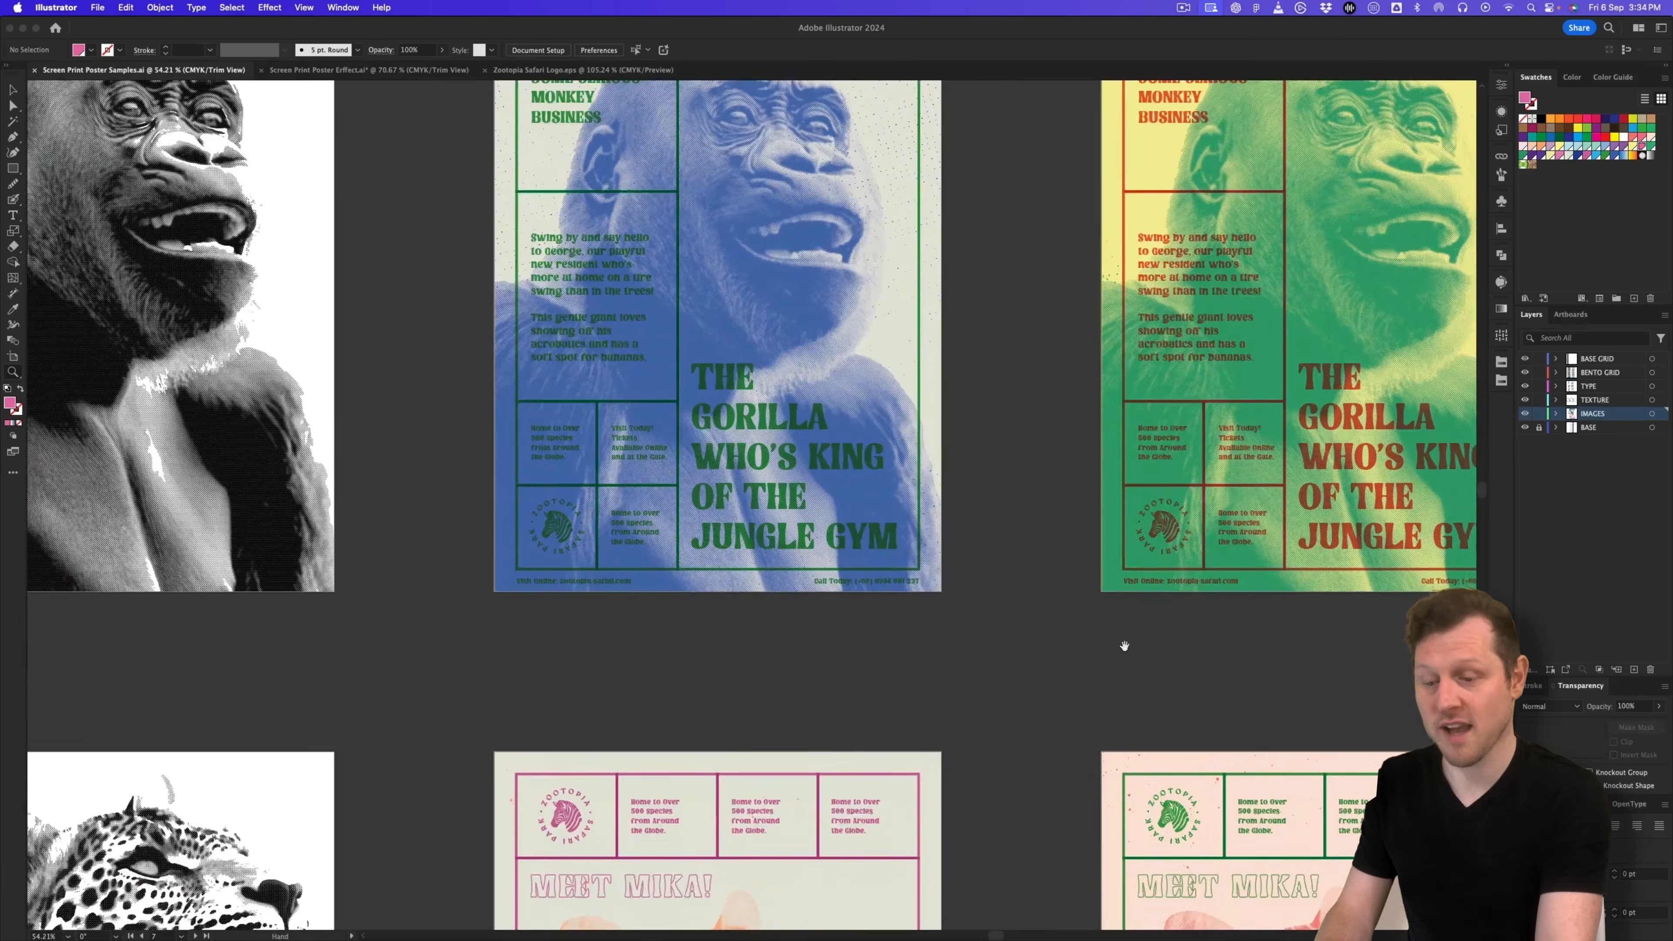
{"action": "scroll", "coordinate": [1076, 454], "scroll_direction": "down", "scroll_amount": 10}
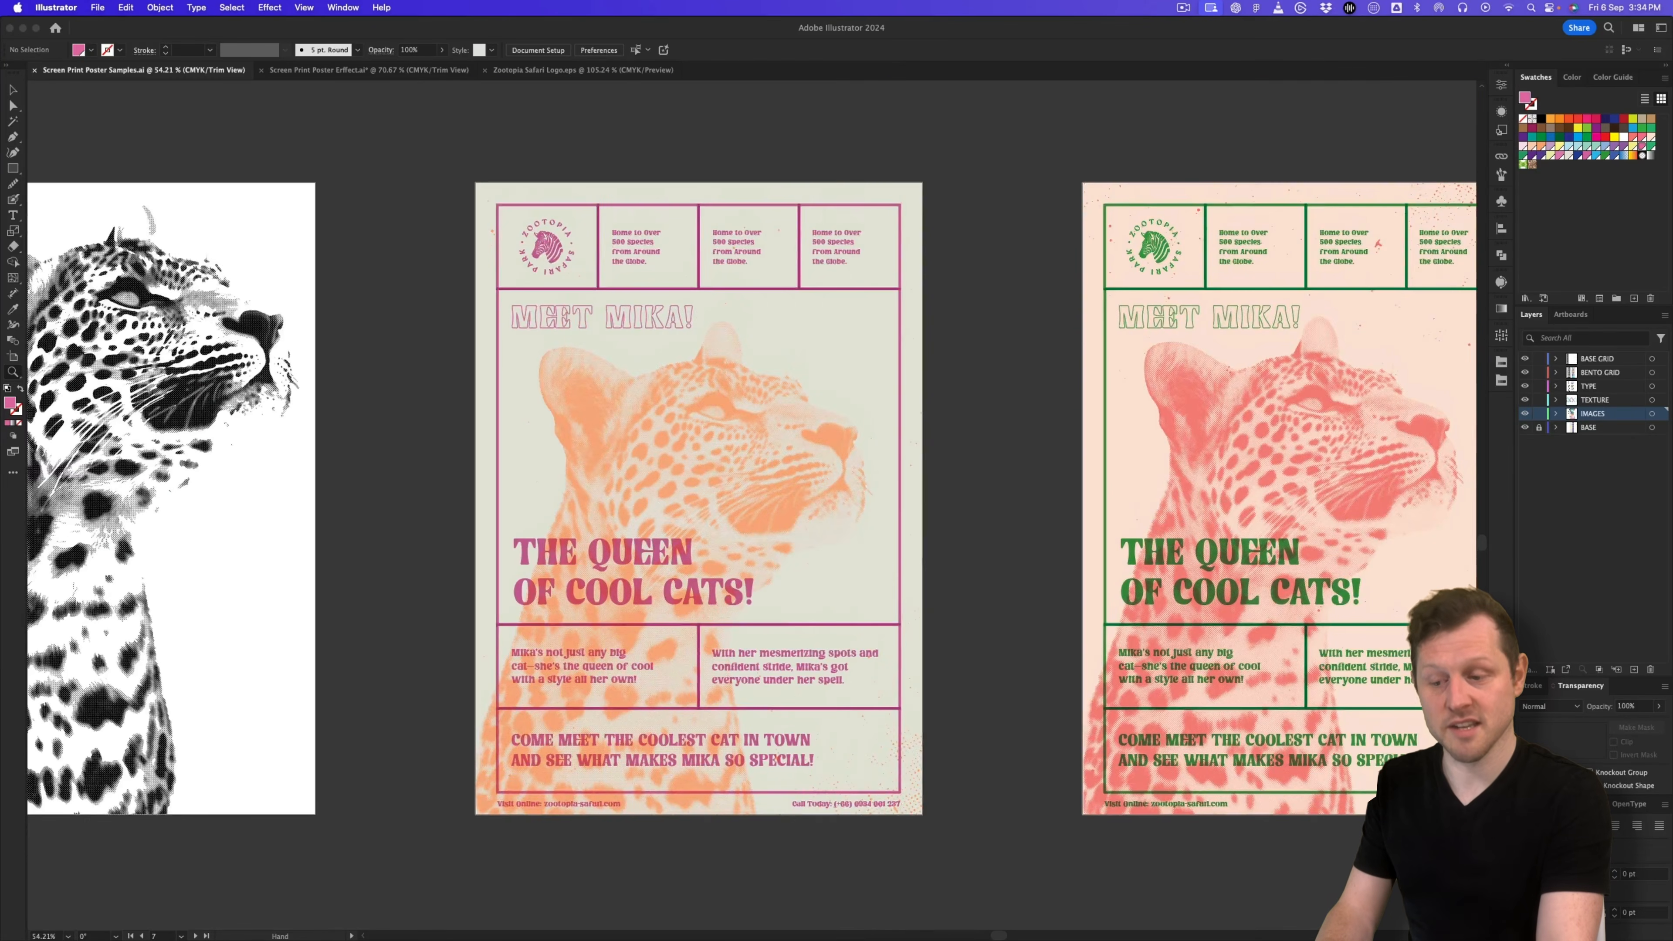
{"action": "scroll", "coordinate": [1076, 453], "scroll_direction": "right", "scroll_amount": 6}
{"action": "scroll", "coordinate": [1170, 386], "scroll_direction": "up", "scroll_amount": 5}
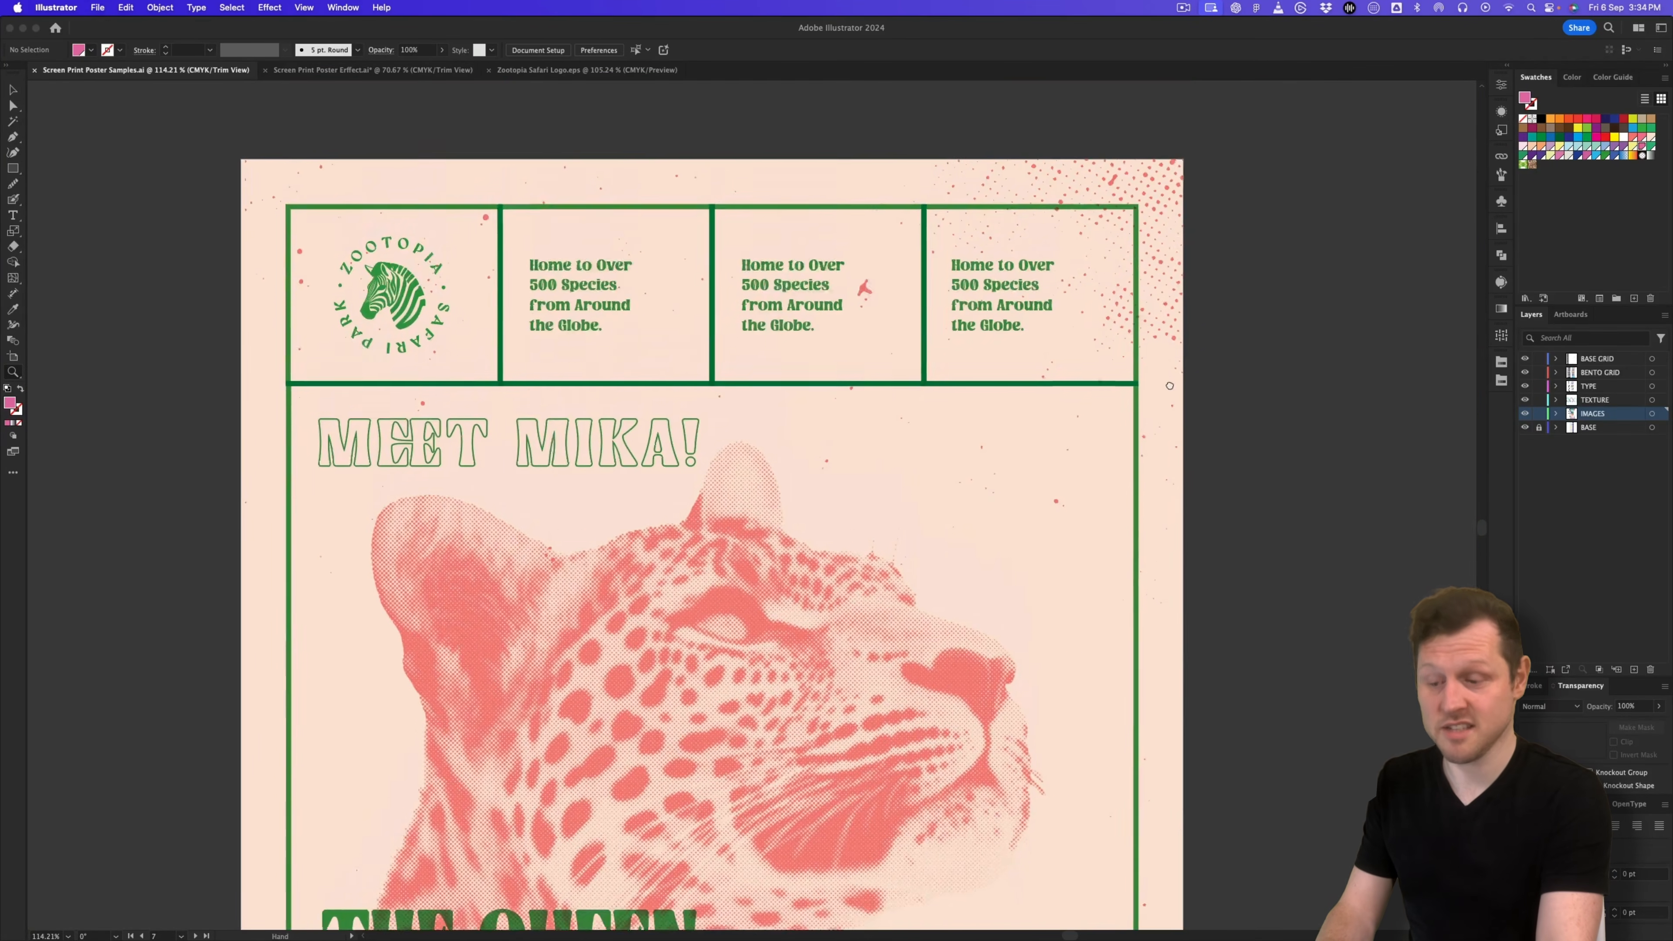
{"action": "scroll", "coordinate": [1110, 276], "scroll_direction": "up", "scroll_amount": 3}
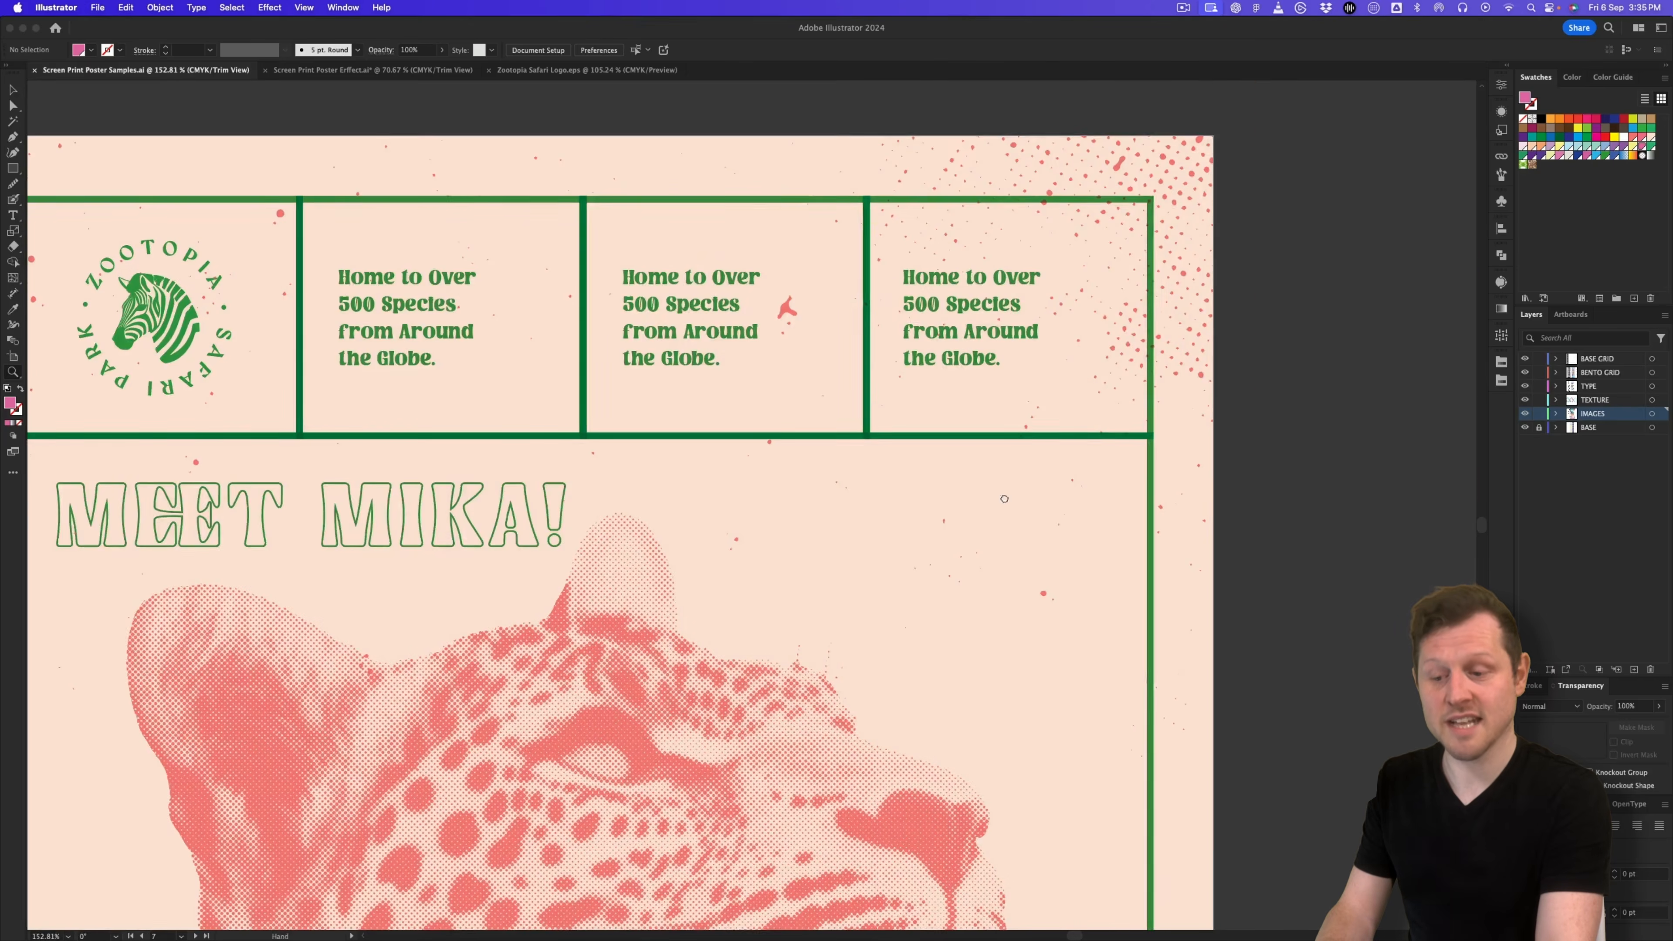
{"action": "scroll", "coordinate": [1003, 499], "scroll_direction": "down", "scroll_amount": 6}
{"action": "scroll", "coordinate": [1050, 267], "scroll_direction": "down", "scroll_amount": 12}
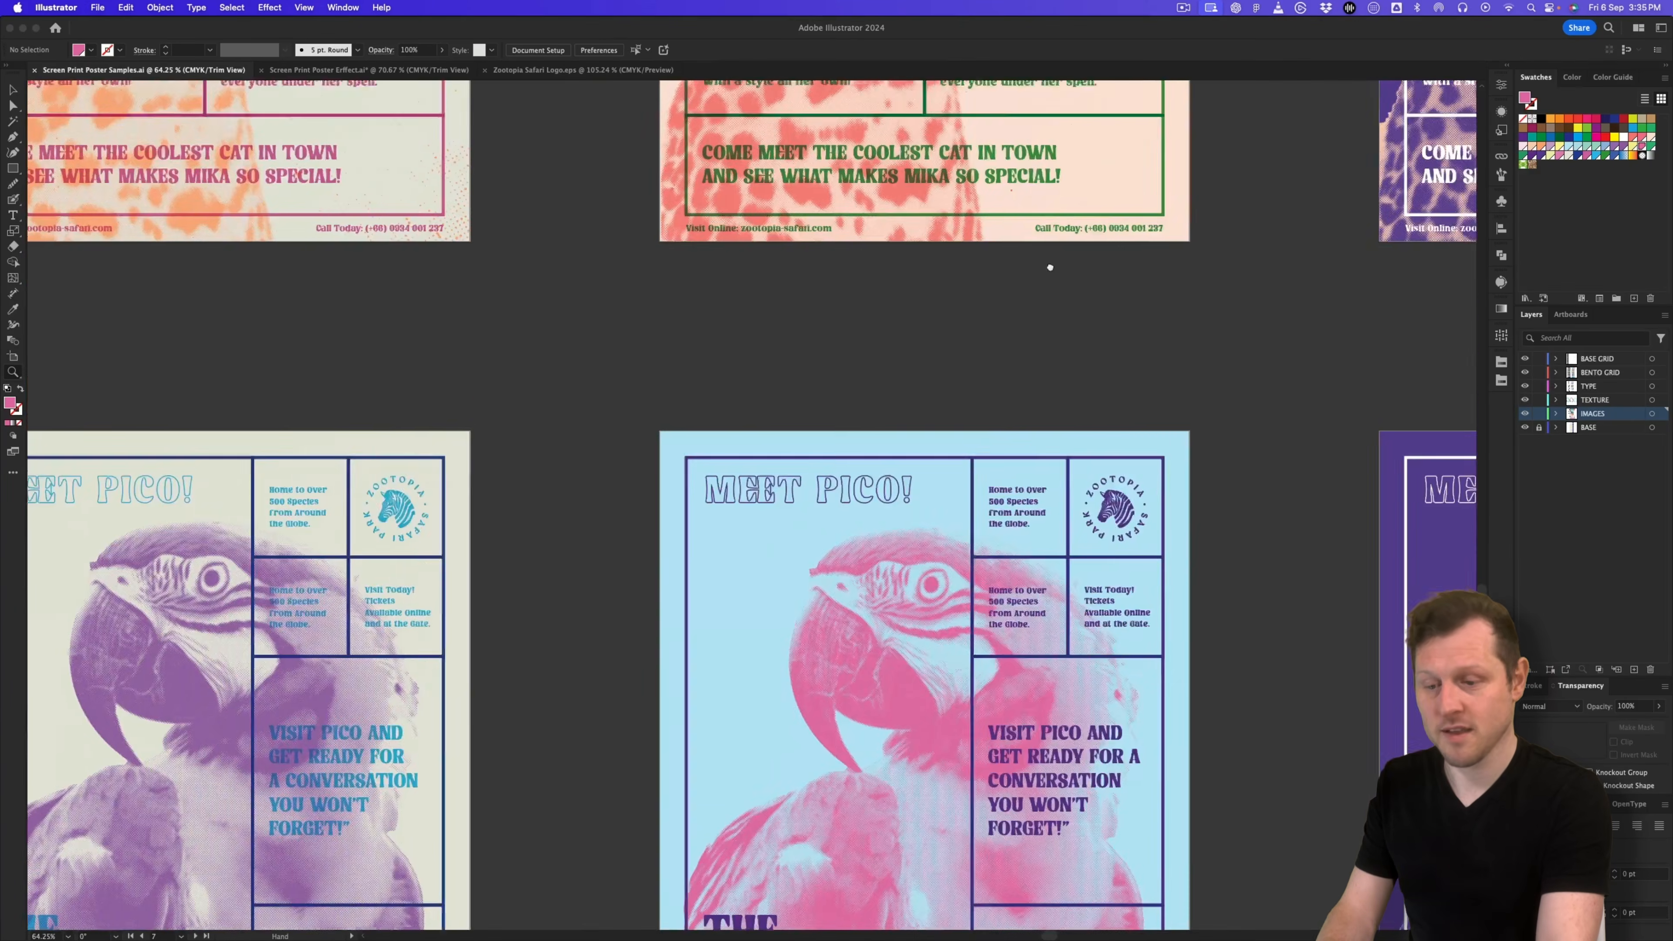
{"action": "scroll", "coordinate": [1050, 267], "scroll_direction": "down", "scroll_amount": 10}
{"action": "scroll", "coordinate": [951, 319], "scroll_direction": "right", "scroll_amount": 4}
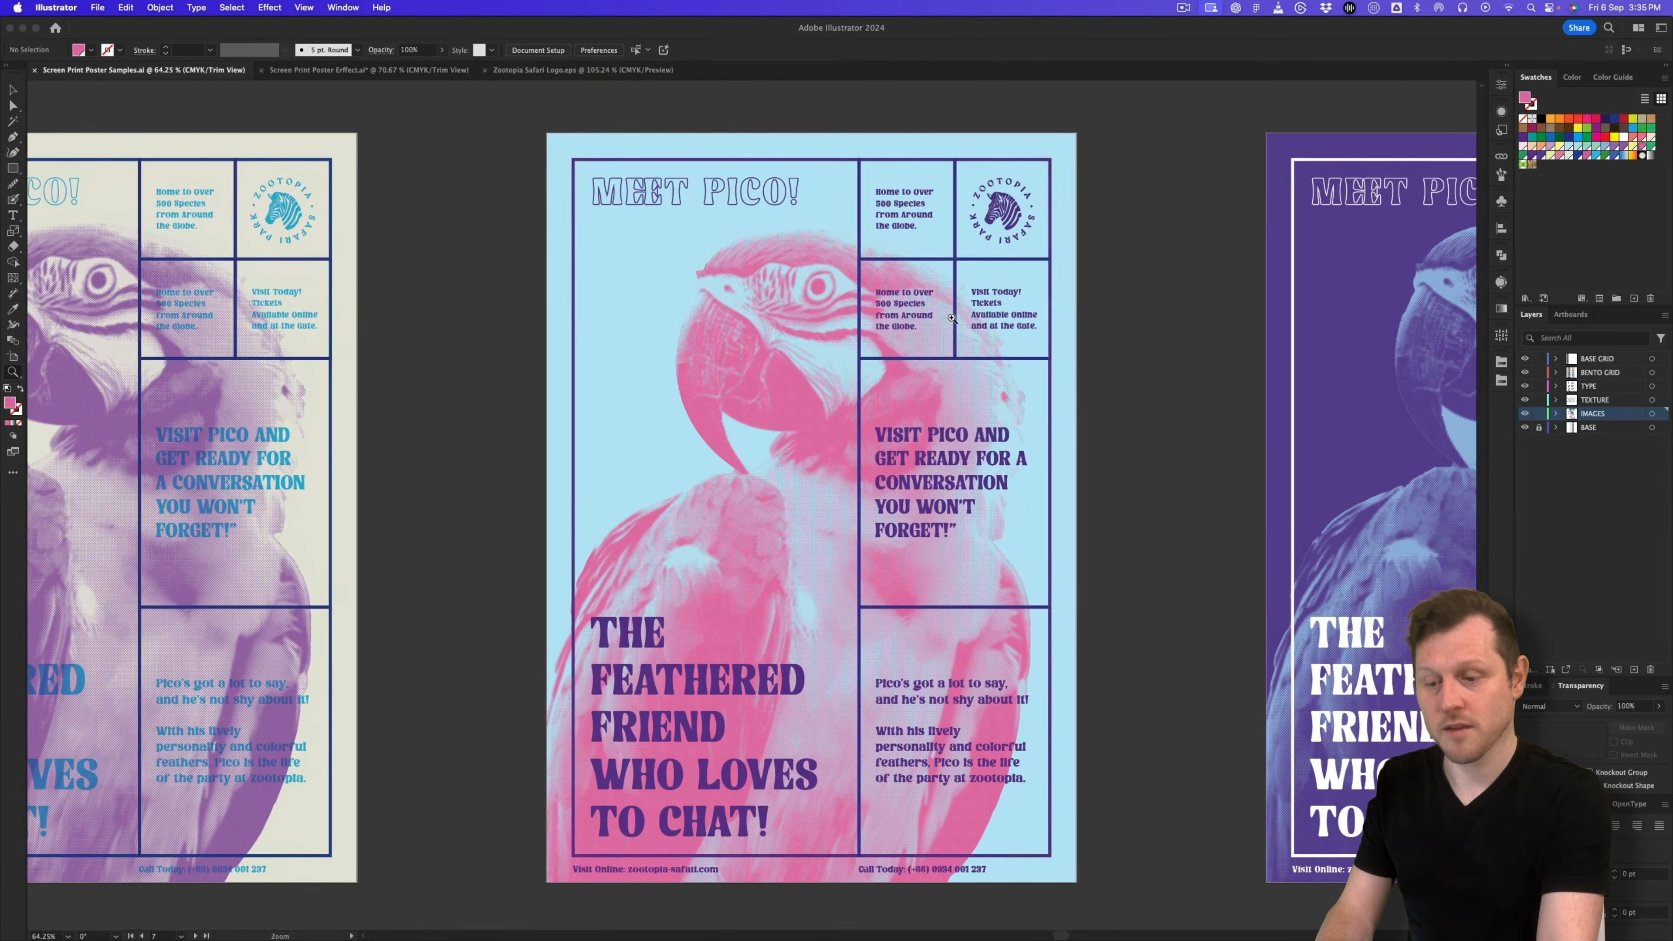
Step: Switch to Finder and open TEXTURES.ai from the 4 - TEXTURES folder of the SCREEN PRINT EFFECT project
{"action": "key", "text": "super+Tab"}
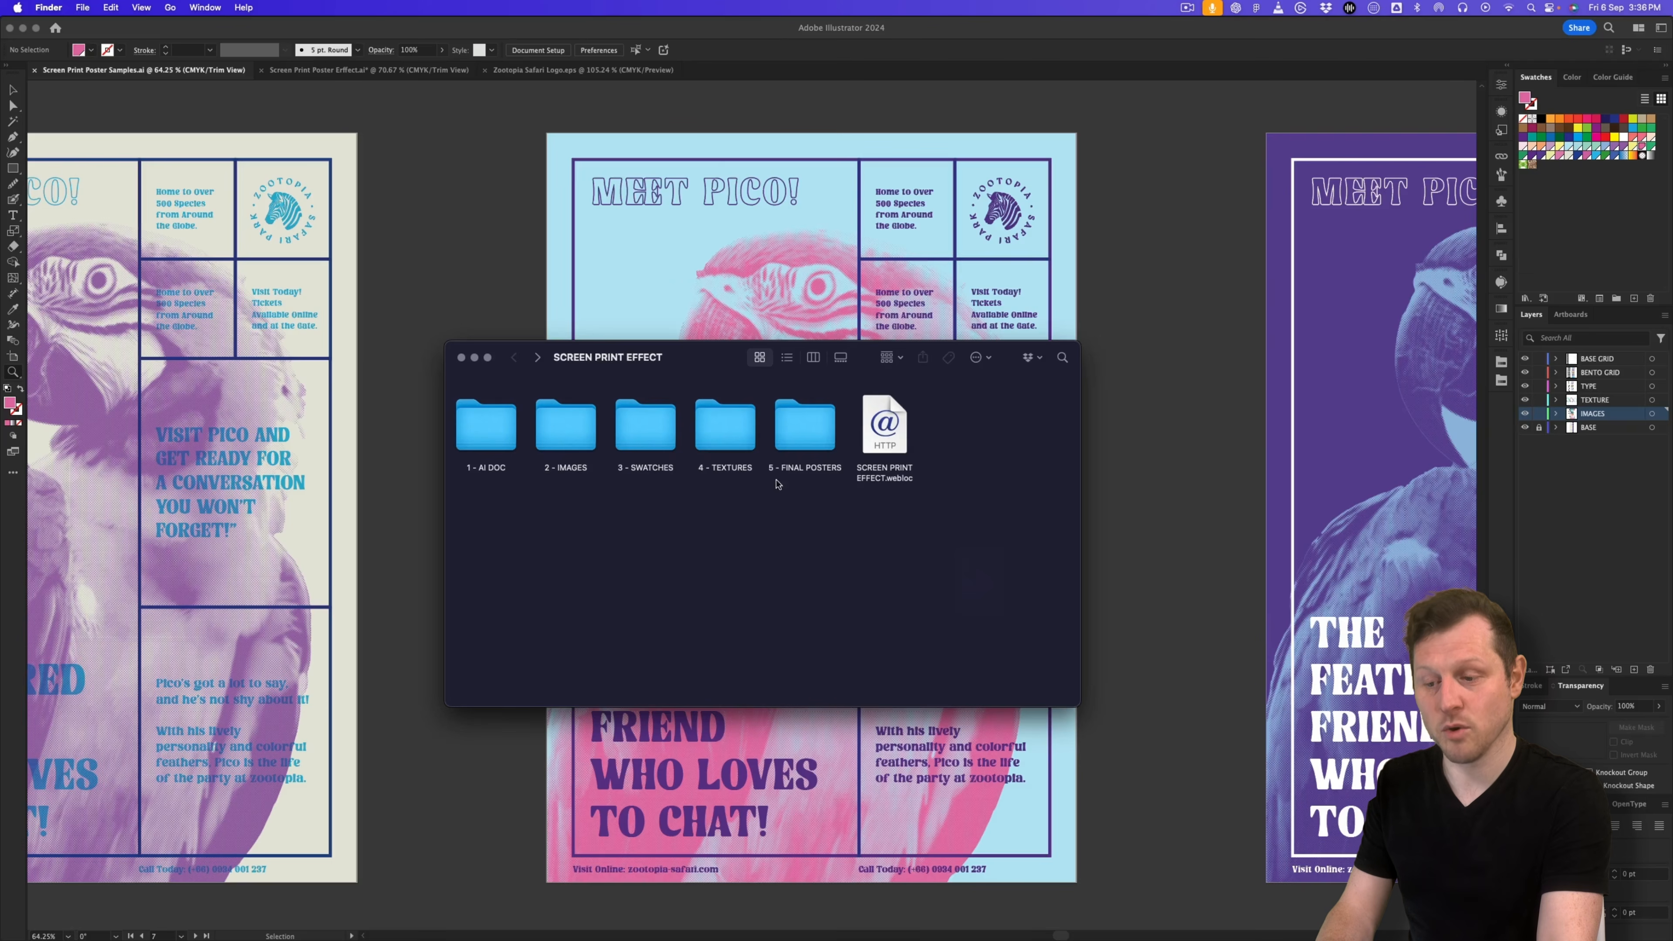
{"action": "left_click", "coordinate": [726, 469]}
{"action": "double_click", "coordinate": [727, 432]}
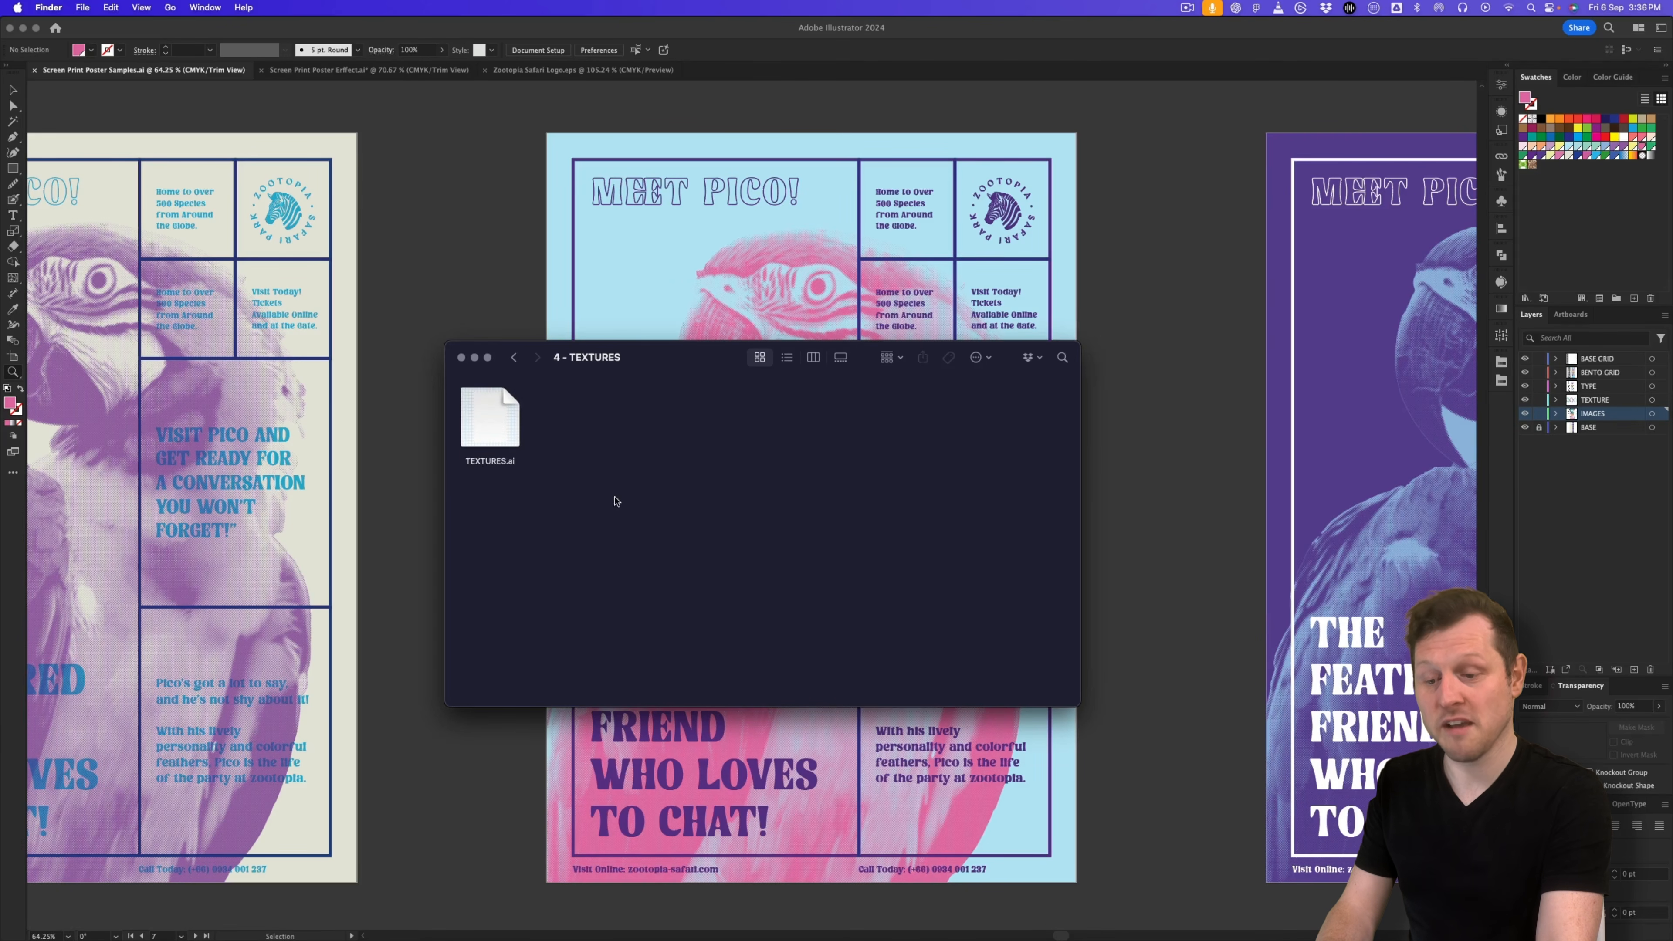
{"action": "left_click", "coordinate": [507, 435]}
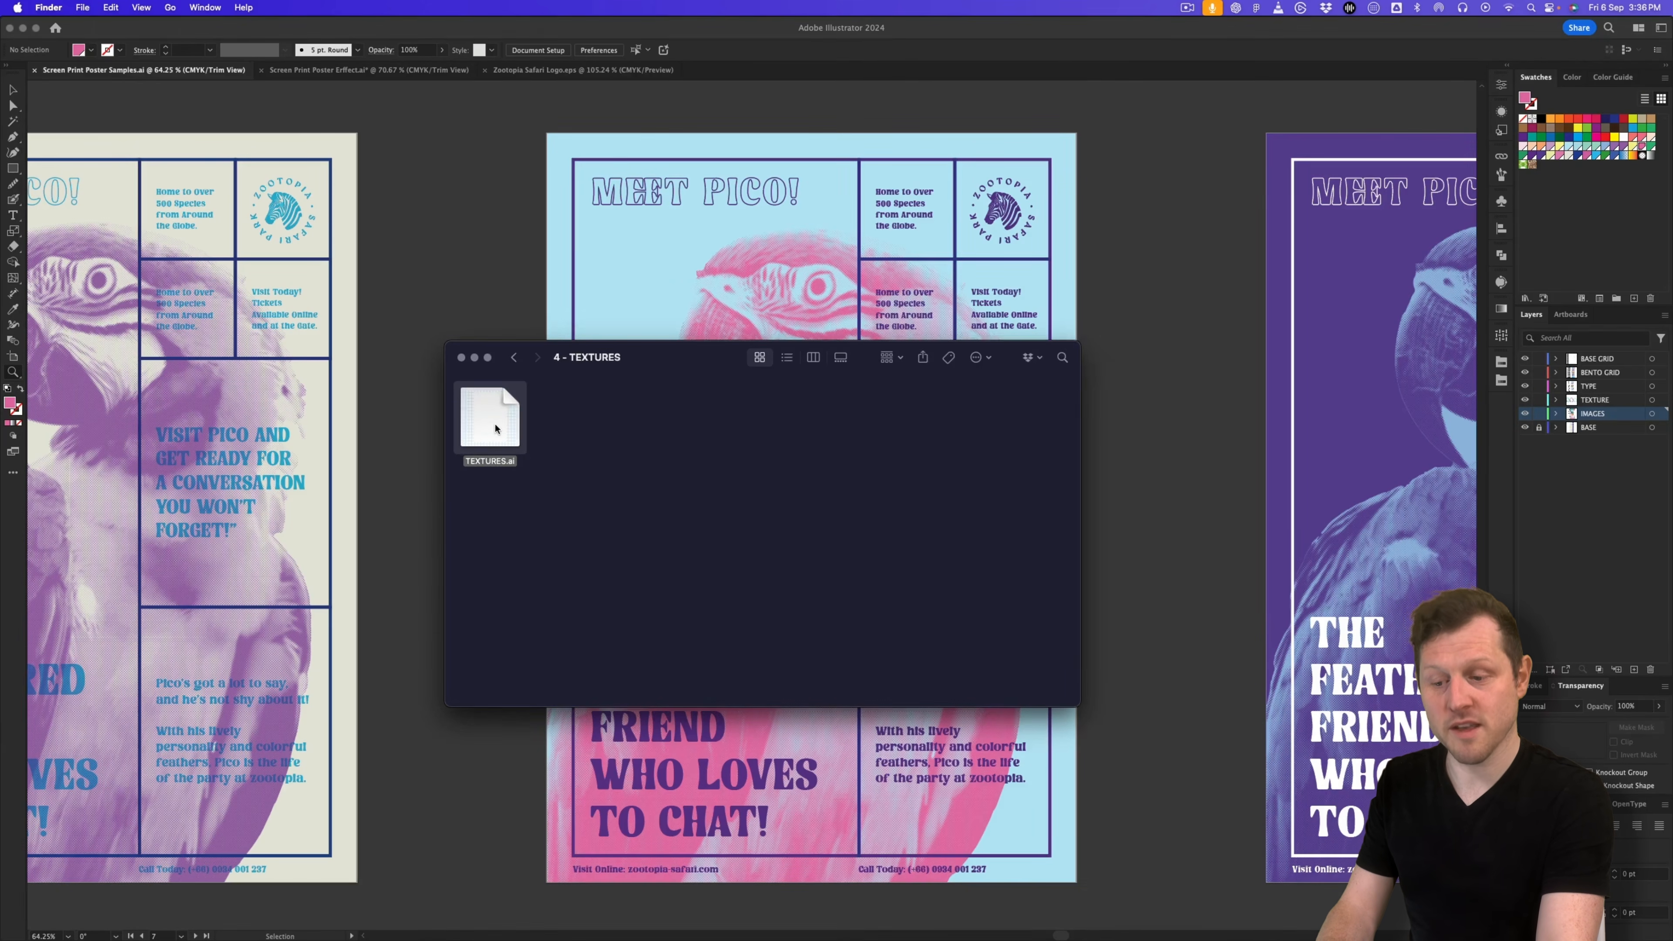
{"action": "double_click", "coordinate": [495, 429]}
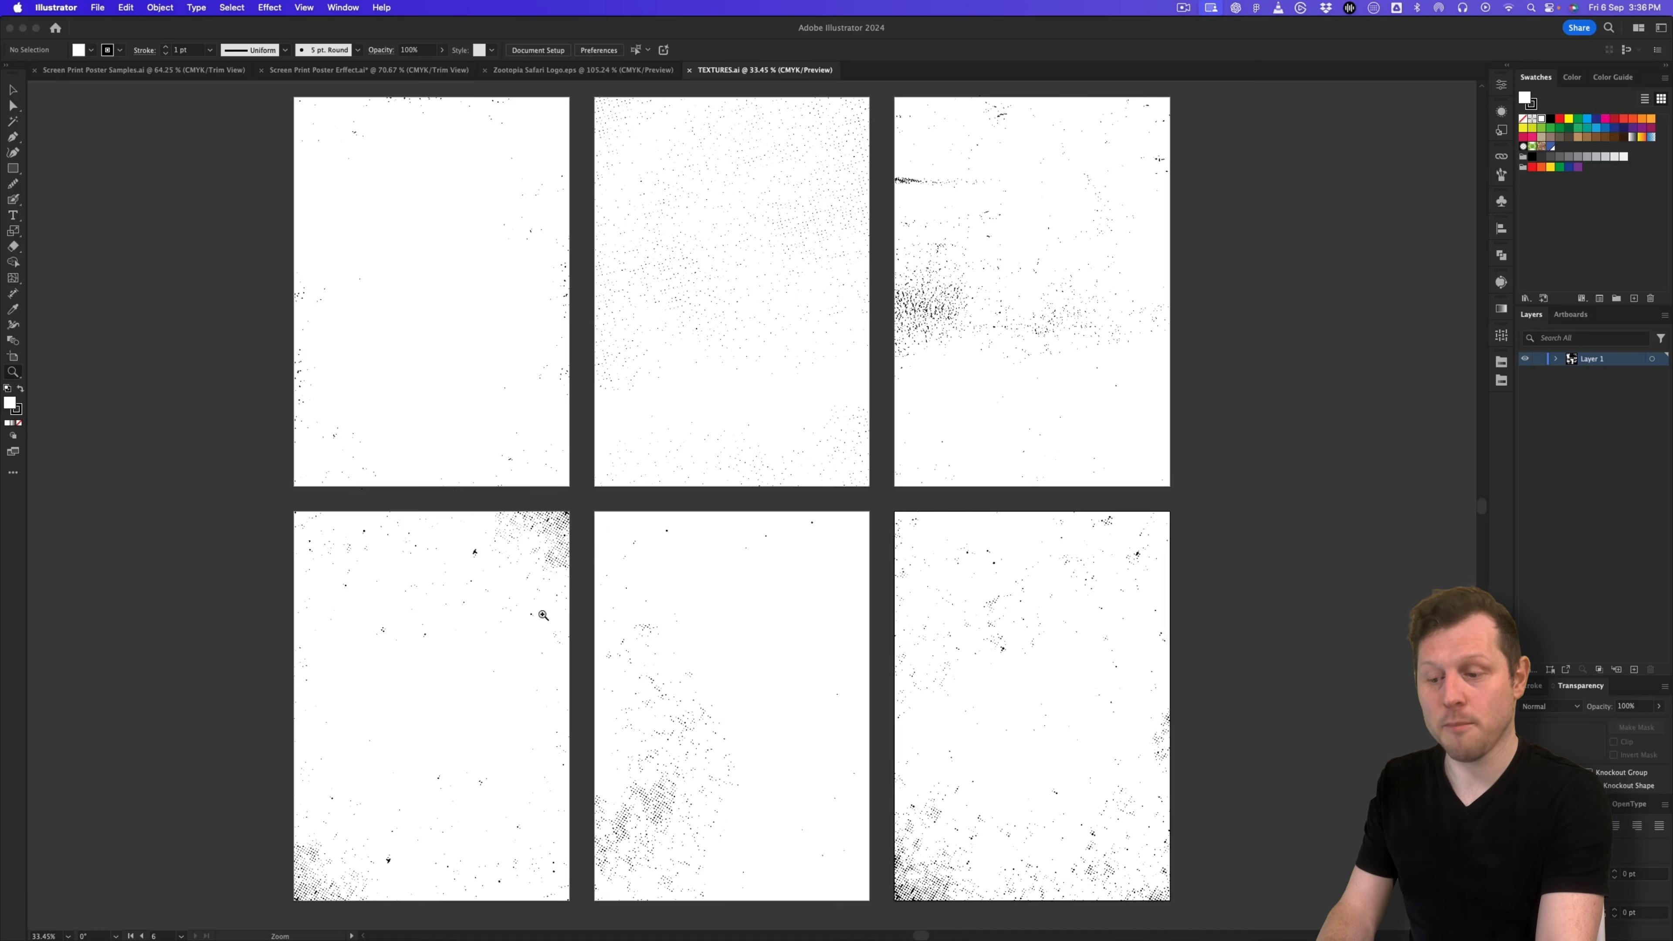
Step: Examine the six grunge texture artboards, comparing them in outline and preview display
{"action": "left_click_drag", "start_coordinate": [414, 342], "coordinate": [624, 527]}
{"action": "left_click_drag", "start_coordinate": [1087, 378], "coordinate": [909, 415]}
{"action": "left_click_drag", "start_coordinate": [1311, 430], "coordinate": [867, 443]}
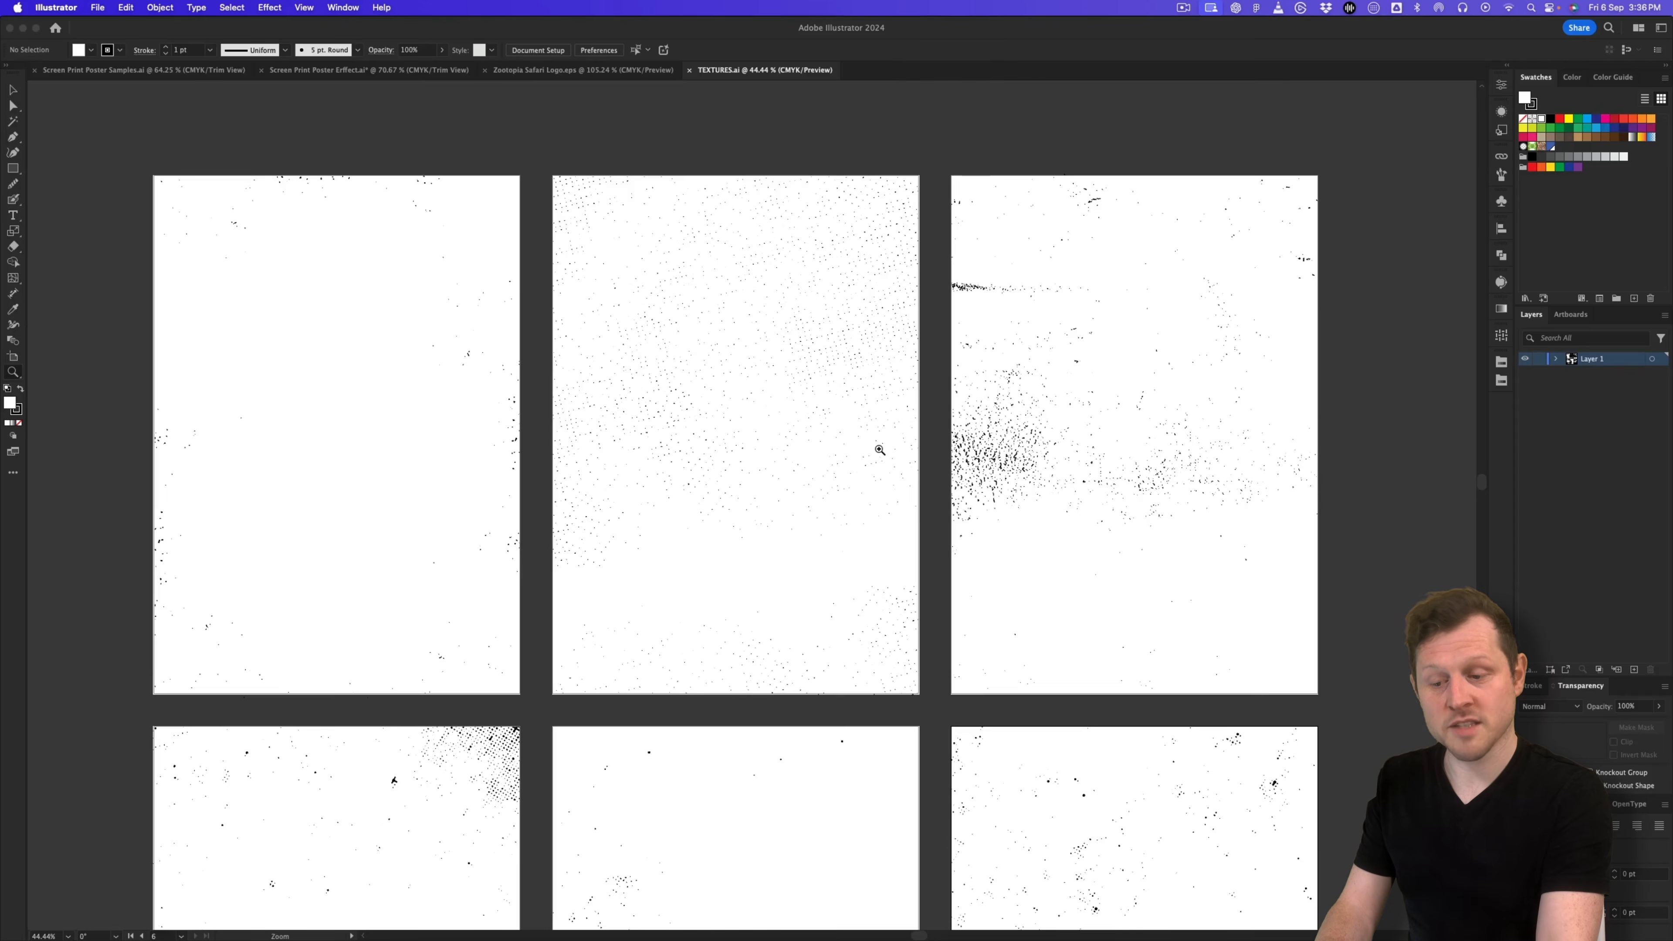
{"action": "key", "text": "super+y"}
{"action": "scroll", "coordinate": [877, 561], "scroll_direction": "down", "scroll_amount": 3}
{"action": "scroll", "coordinate": [896, 491], "scroll_direction": "up", "scroll_amount": 2}
{"action": "scroll", "coordinate": [895, 491], "scroll_direction": "down", "scroll_amount": 4}
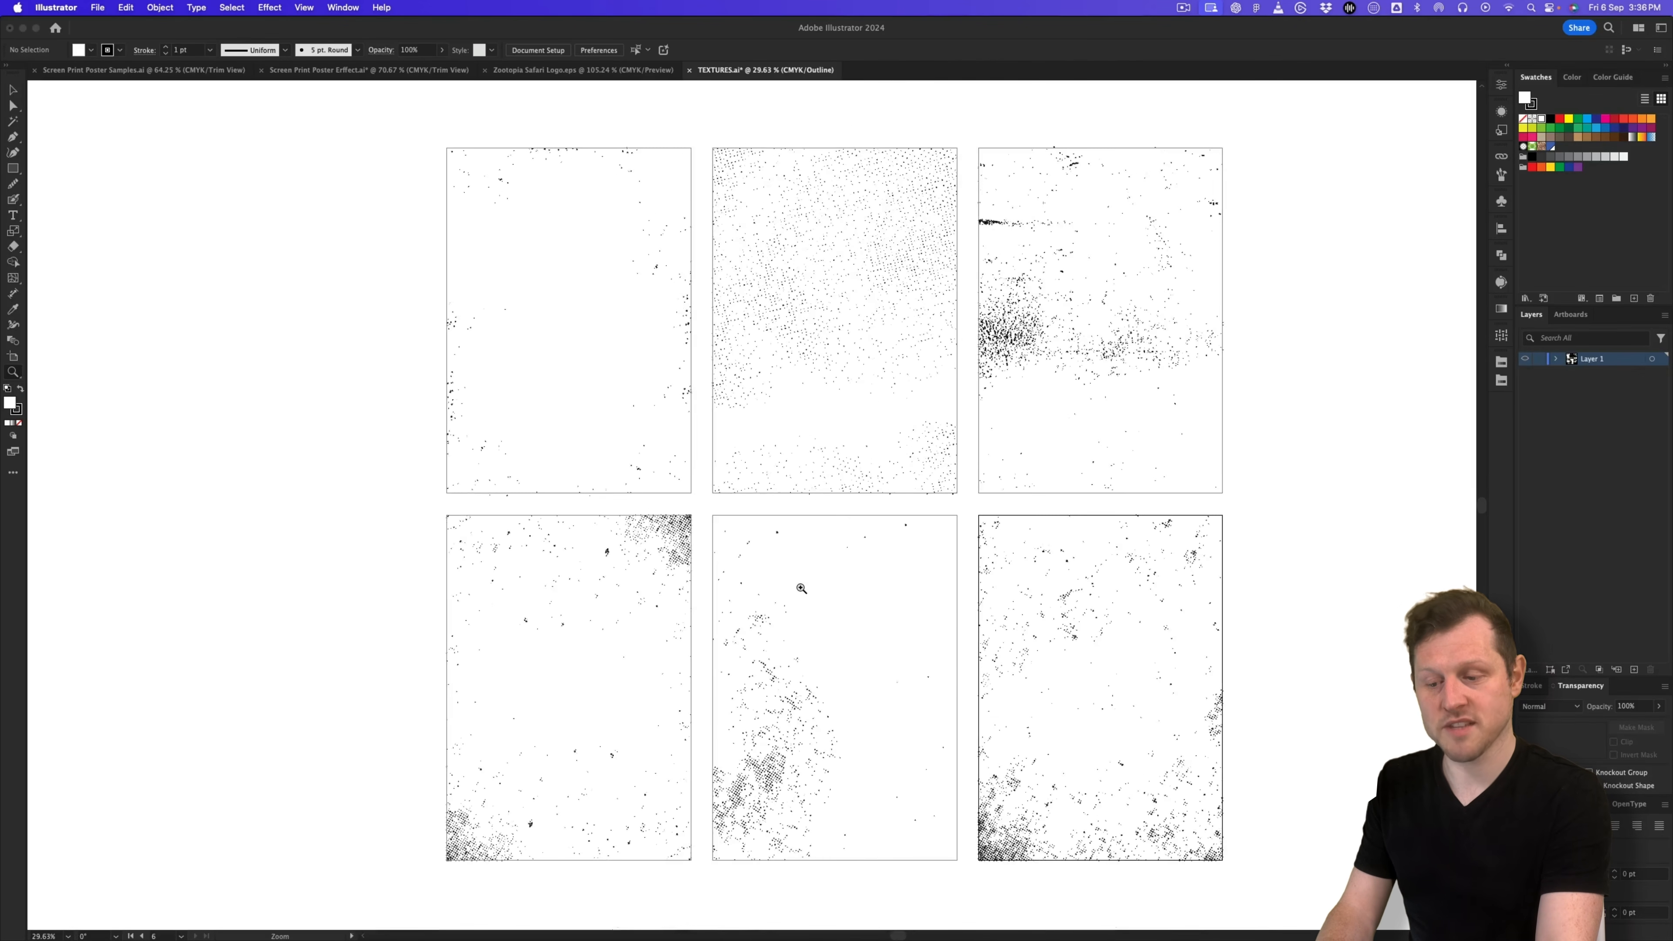
{"action": "key", "text": "super+y"}
Step: Copy the edge speckle texture from the first artboard and switch to the Screen Print Poster Effect document
{"action": "key", "text": "v"}
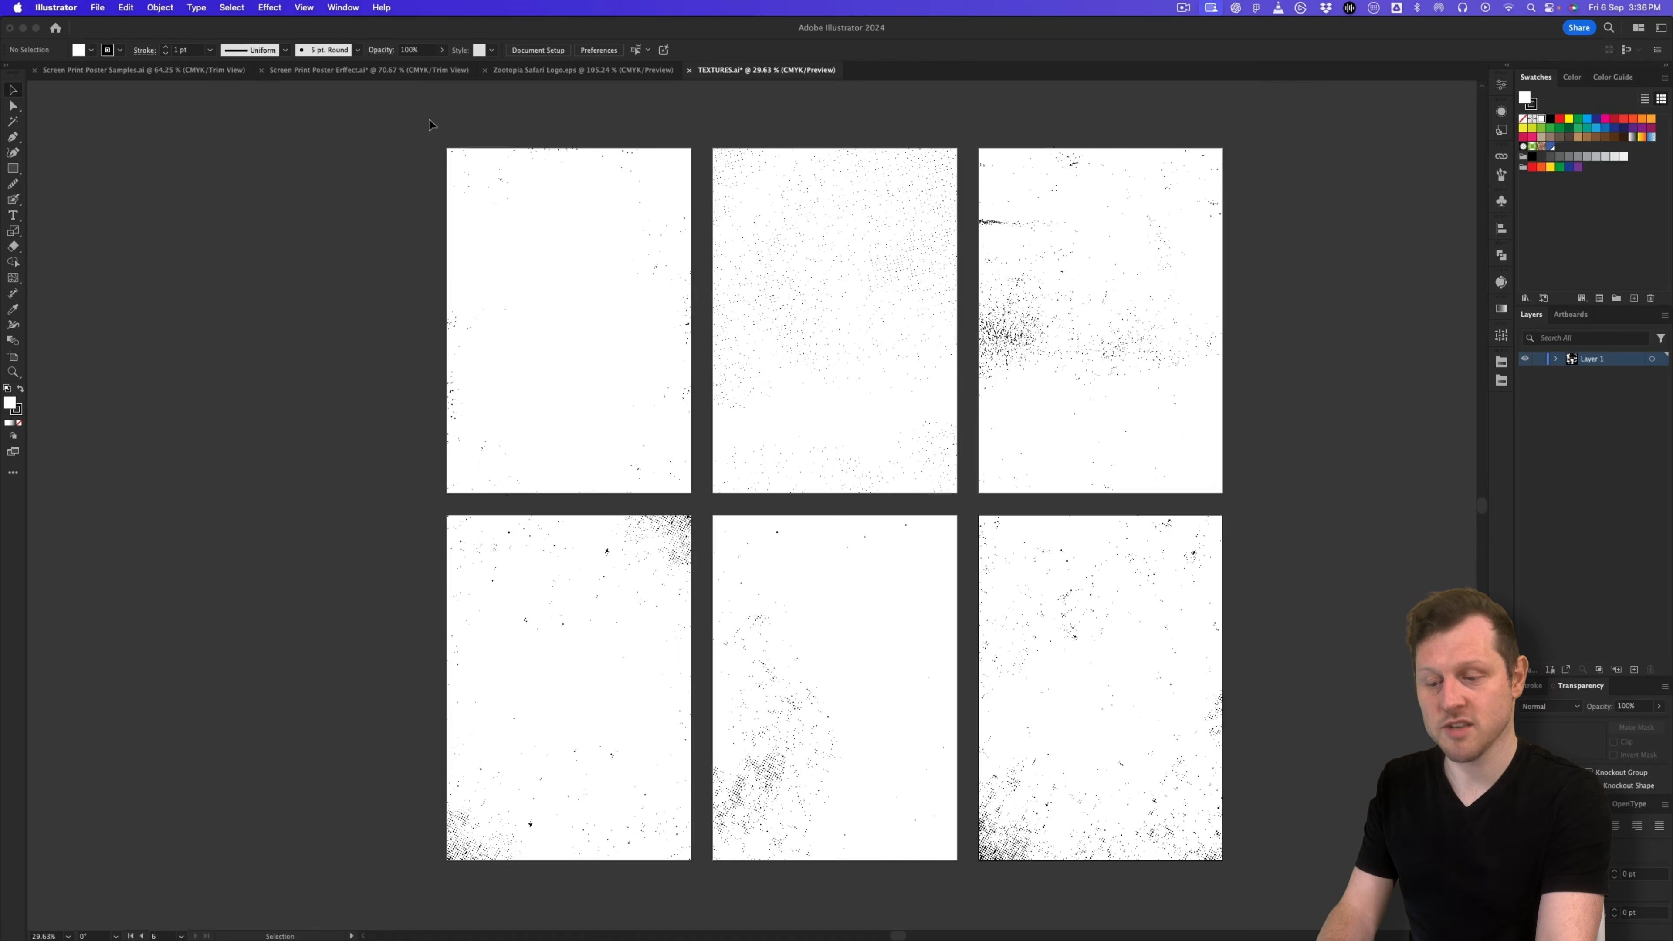
{"action": "left_click_drag", "start_coordinate": [533, 301], "coordinate": [701, 473]}
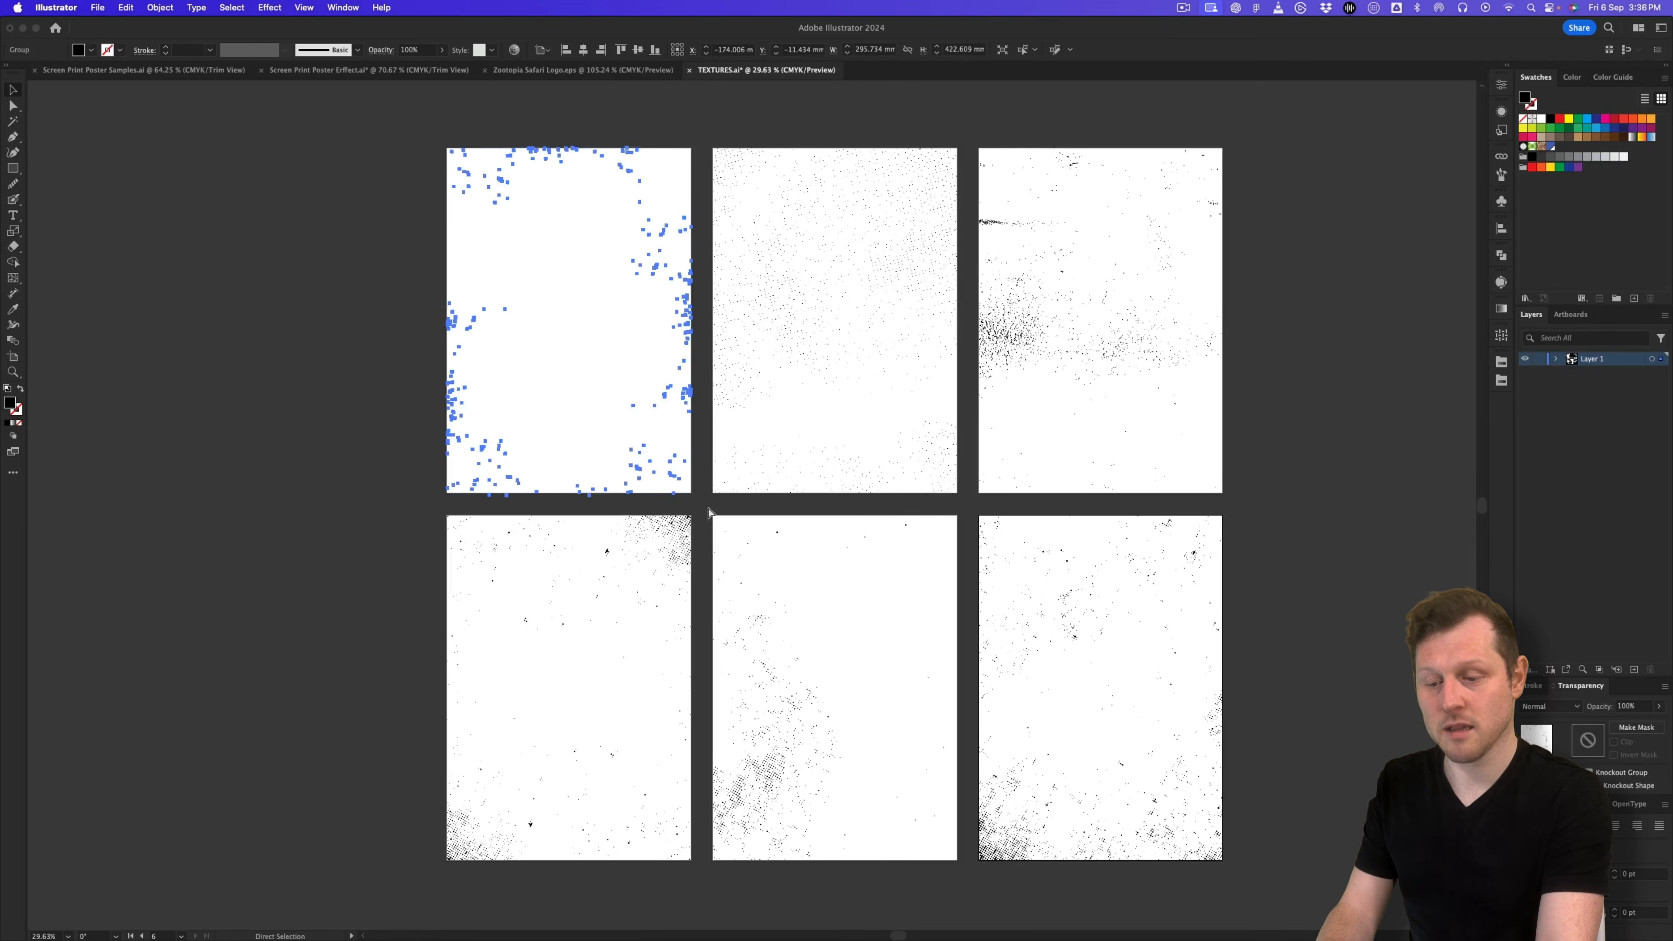
{"action": "left_click", "coordinate": [462, 70]}
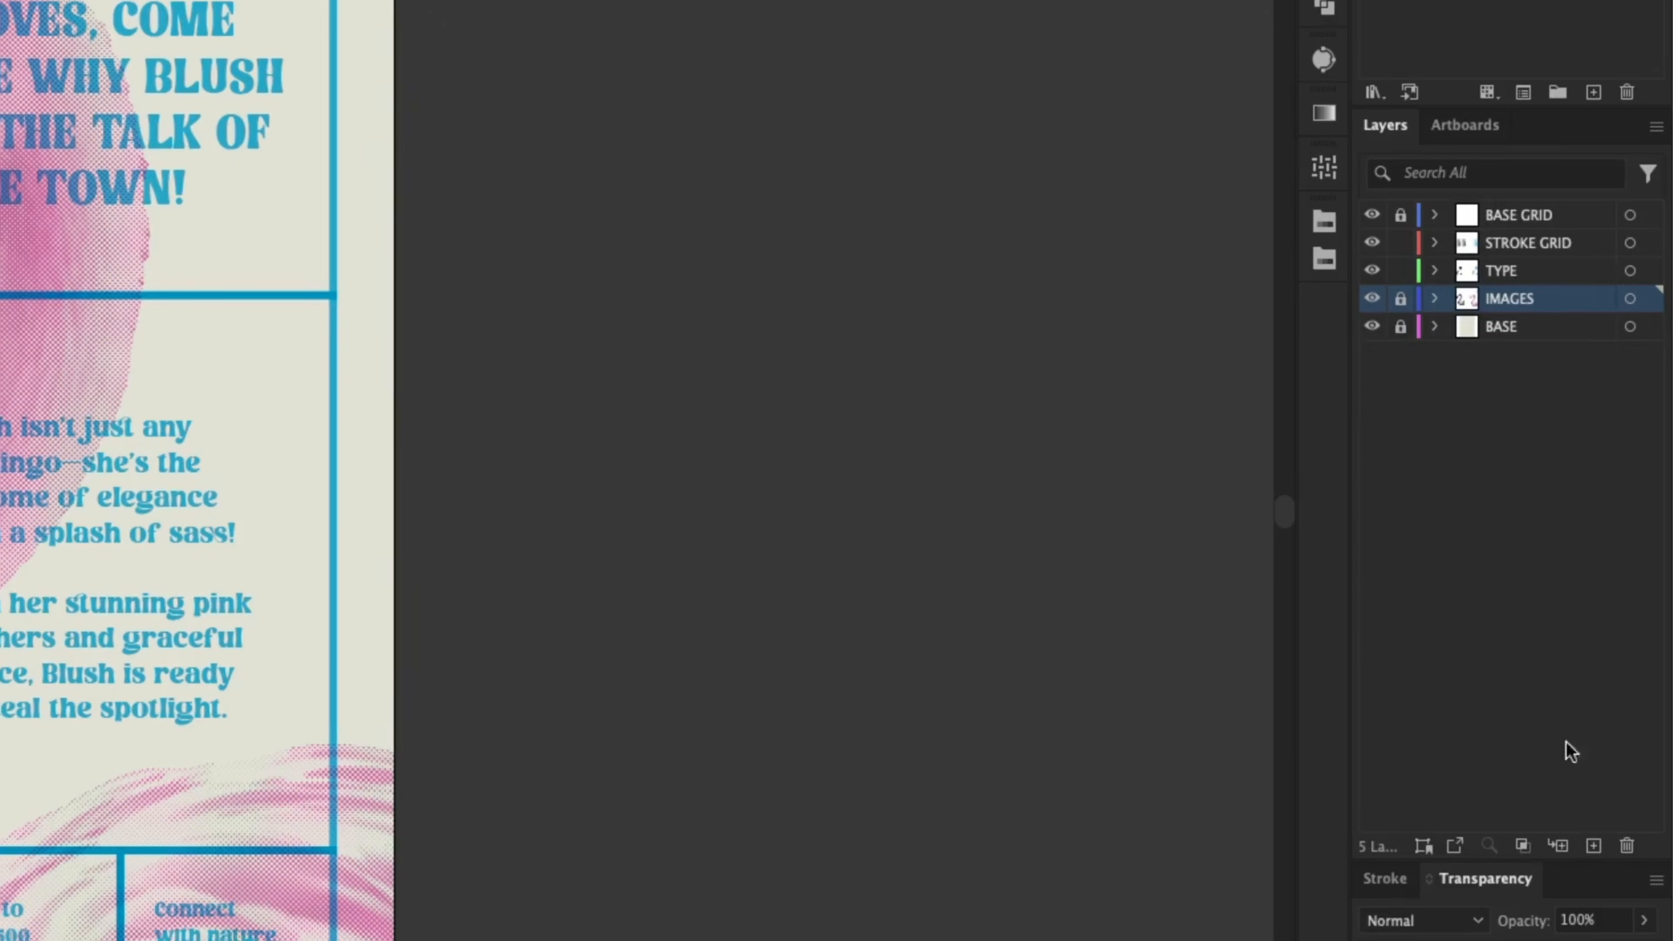
Step: Create a new layer above IMAGES and name it TETURES
{"action": "left_click", "coordinate": [1594, 847]}
{"action": "double_click", "coordinate": [1510, 300]}
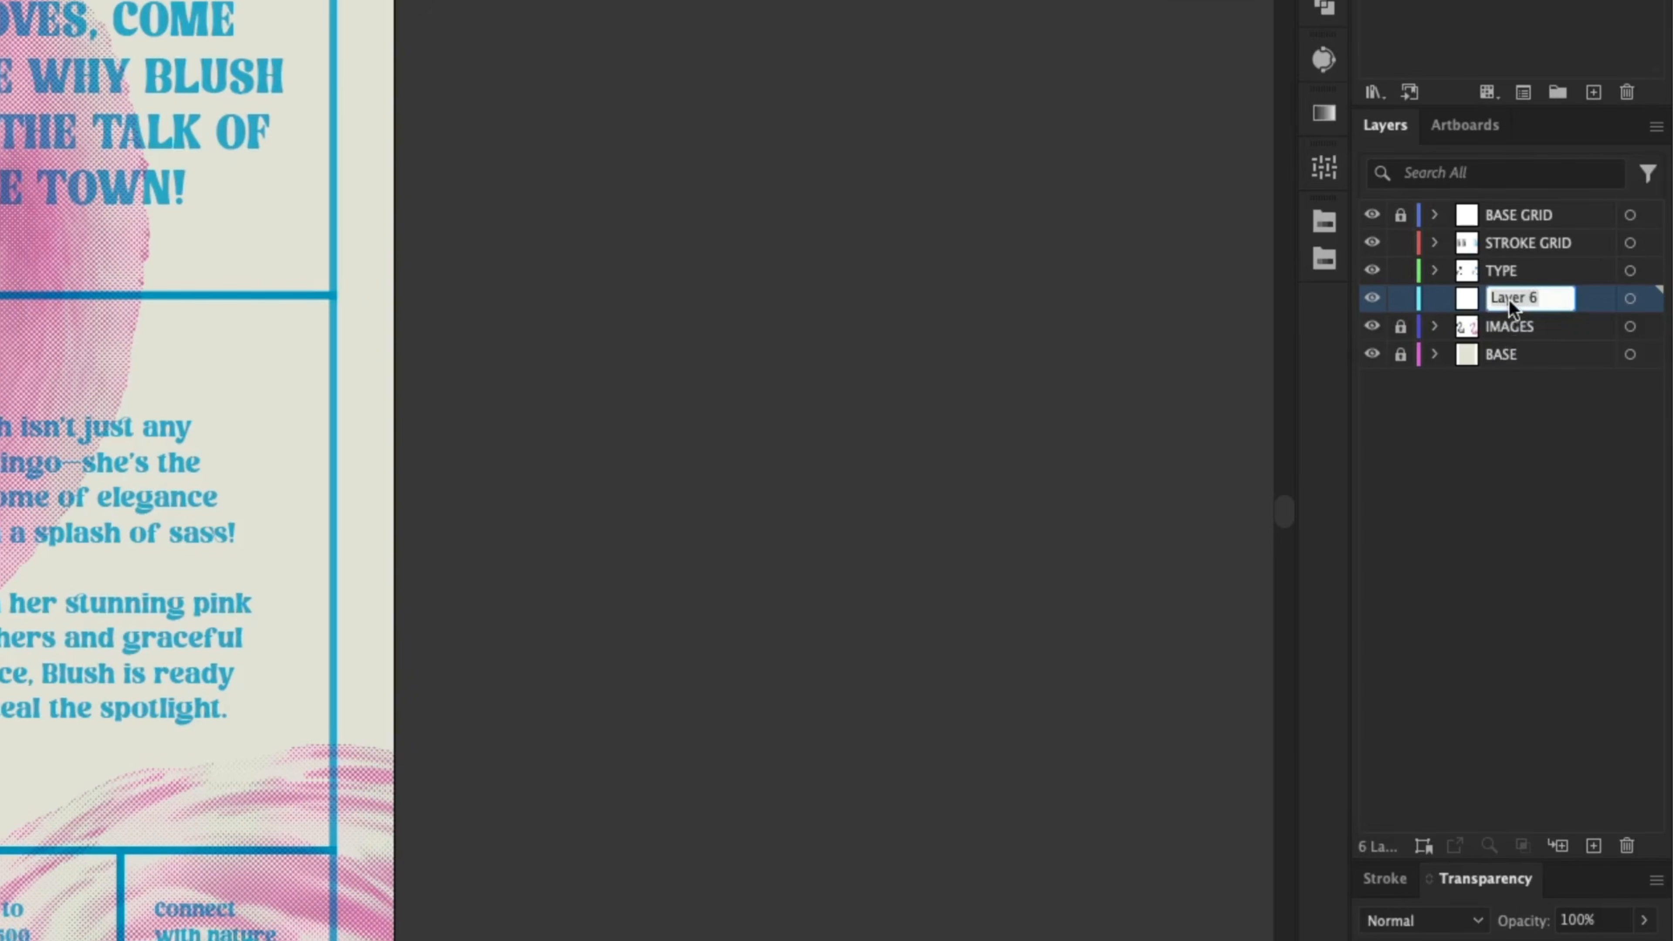
{"action": "type", "text": "TETUR"}
{"action": "left_click", "coordinate": [1532, 478]}
{"action": "left_click", "coordinate": [1509, 300]}
Step: Place the copied speckle texture over the flamingo poster and fill it with the pink swatch
{"action": "left_click_drag", "start_coordinate": [939, 482], "coordinate": [1213, 437]}
{"action": "left_click", "coordinate": [1086, 481]}
{"action": "left_click", "coordinate": [1561, 147]}
{"action": "left_click", "coordinate": [1274, 371]}
Step: Examine the pink speckle texture up close around the flamingo, the type and the poster edges
{"action": "left_click_drag", "start_coordinate": [928, 367], "coordinate": [884, 437]}
{"action": "left_click_drag", "start_coordinate": [925, 323], "coordinate": [1089, 319]}
{"action": "left_click_drag", "start_coordinate": [953, 355], "coordinate": [799, 475]}
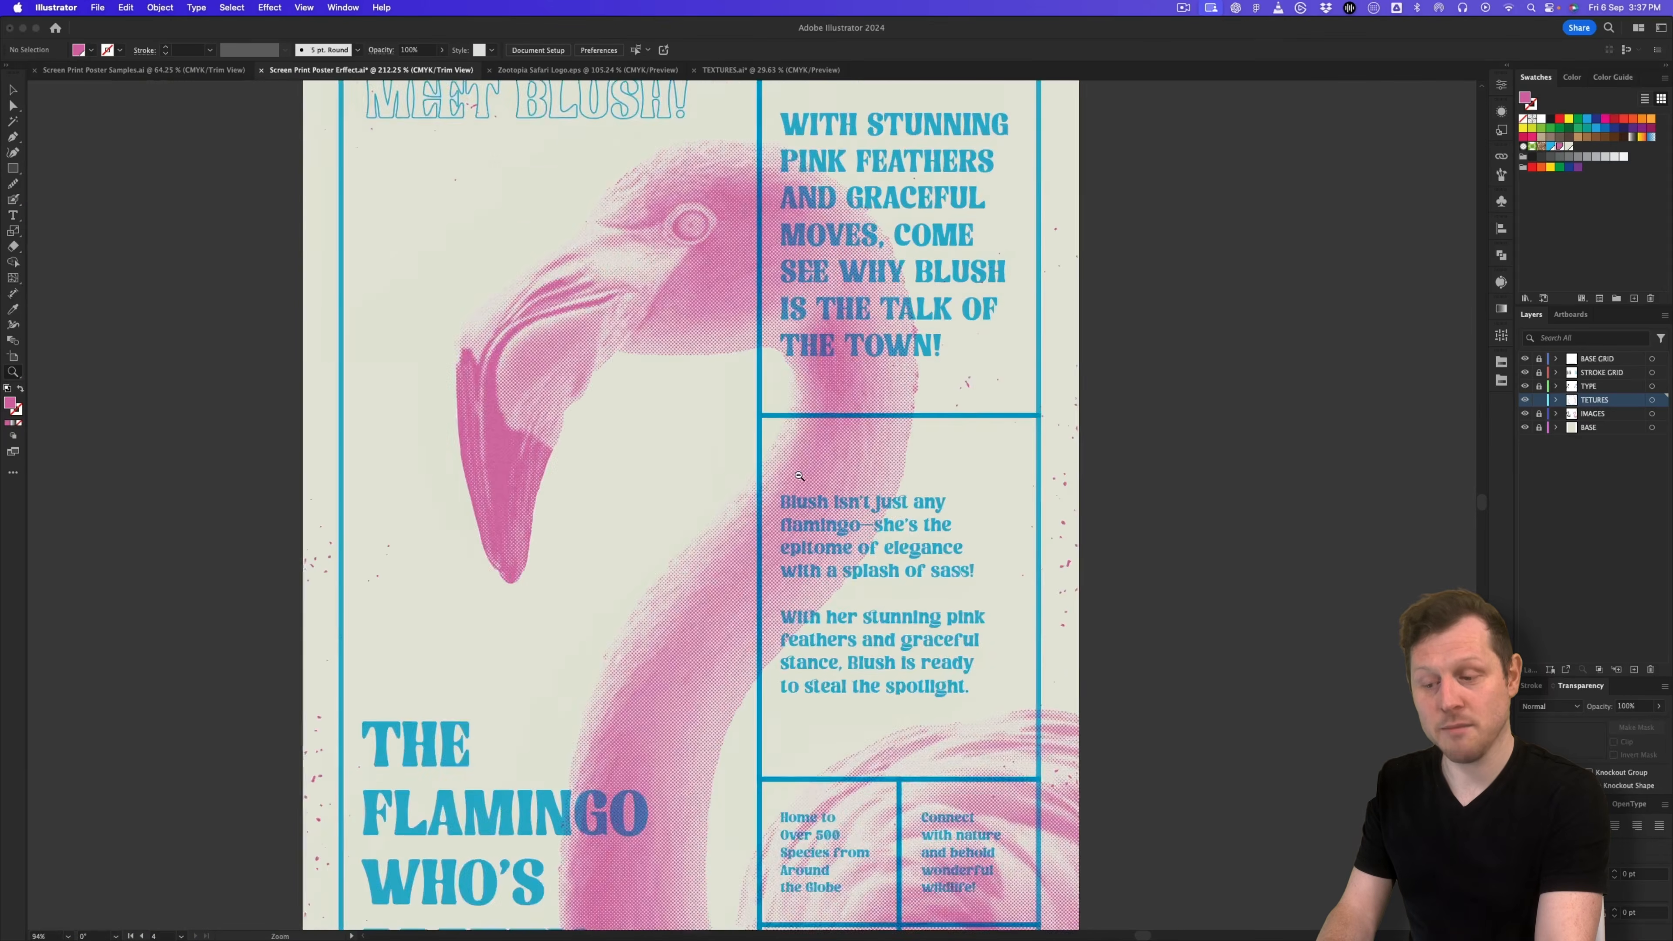
{"action": "left_click_drag", "start_coordinate": [863, 310], "coordinate": [854, 537]}
{"action": "left_click_drag", "start_coordinate": [422, 353], "coordinate": [560, 288]}
{"action": "left_click_drag", "start_coordinate": [810, 659], "coordinate": [817, 323]}
{"action": "left_click_drag", "start_coordinate": [820, 711], "coordinate": [808, 389]}
{"action": "left_click_drag", "start_coordinate": [803, 822], "coordinate": [762, 449]}
{"action": "left_click_drag", "start_coordinate": [899, 422], "coordinate": [747, 552]}
{"action": "left_click_drag", "start_coordinate": [942, 245], "coordinate": [801, 651]}
{"action": "left_click_drag", "start_coordinate": [822, 509], "coordinate": [811, 538]}
Step: Delete stray texture specks beside the body text near the flamingo poster's outer edge
{"action": "key", "text": "a"}
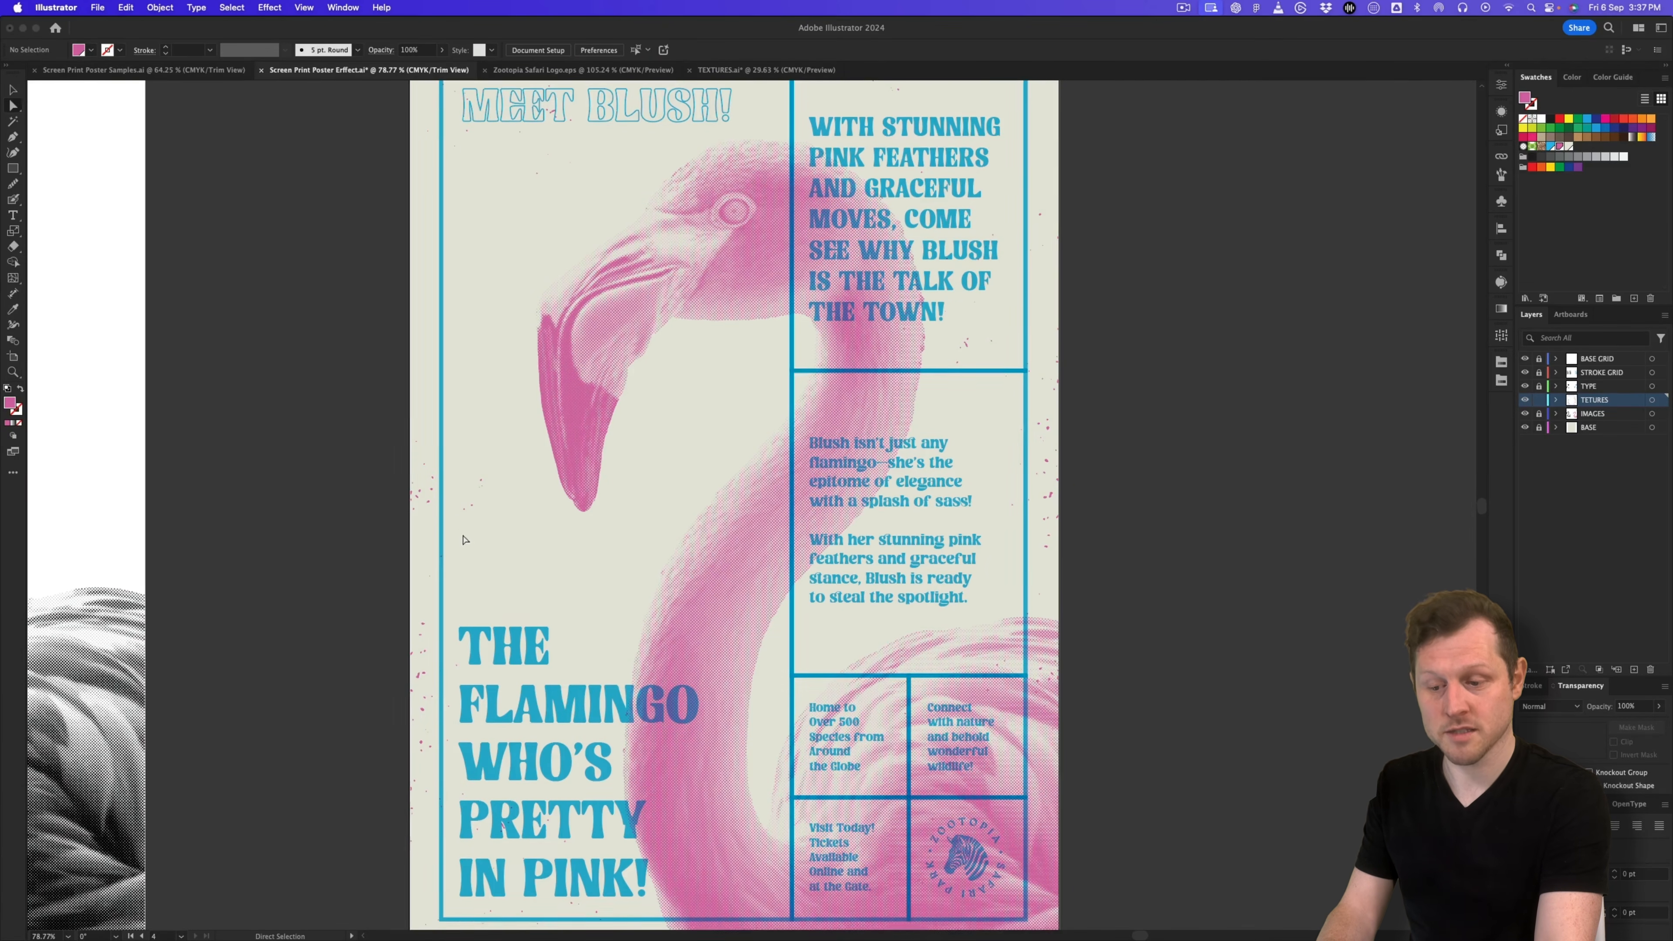
{"action": "key", "text": "super+space"}
{"action": "left_click_drag", "start_coordinate": [457, 528], "coordinate": [542, 524]}
{"action": "left_click_drag", "start_coordinate": [515, 447], "coordinate": [425, 456]}
{"action": "scroll", "coordinate": [1151, 443], "scroll_direction": "right", "scroll_amount": 5}
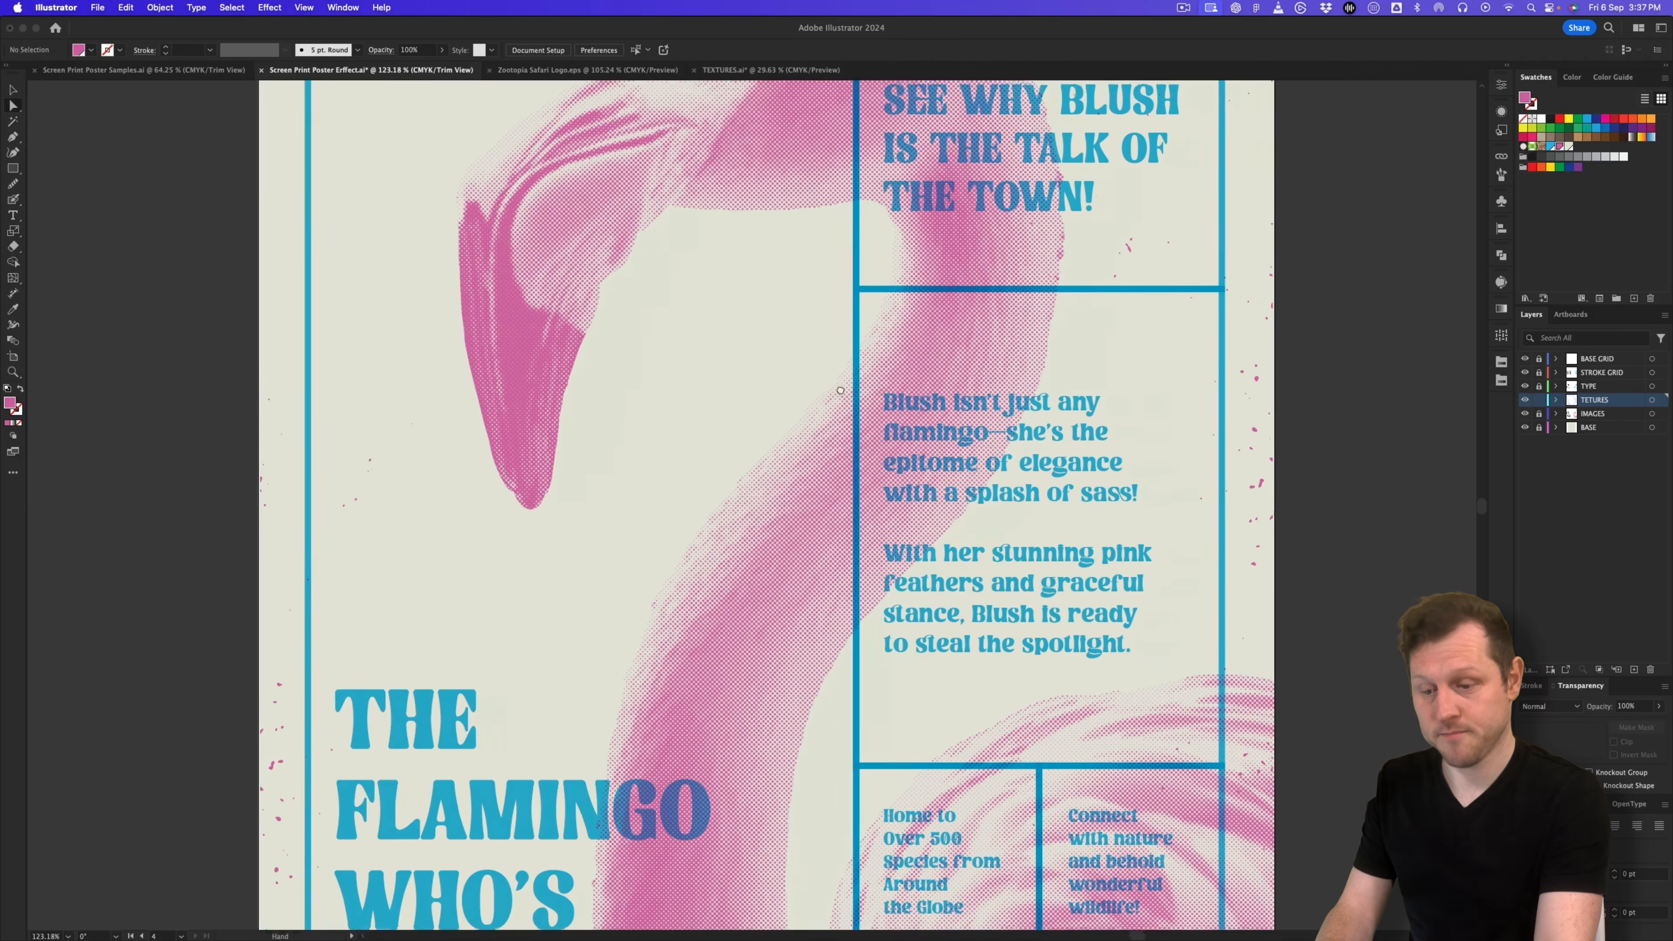
{"action": "left_click_drag", "start_coordinate": [1248, 481], "coordinate": [1255, 487]}
{"action": "key", "text": "Delete"}
{"action": "left_click_drag", "start_coordinate": [1146, 422], "coordinate": [982, 512]}
{"action": "left_click_drag", "start_coordinate": [913, 467], "coordinate": [916, 467]}
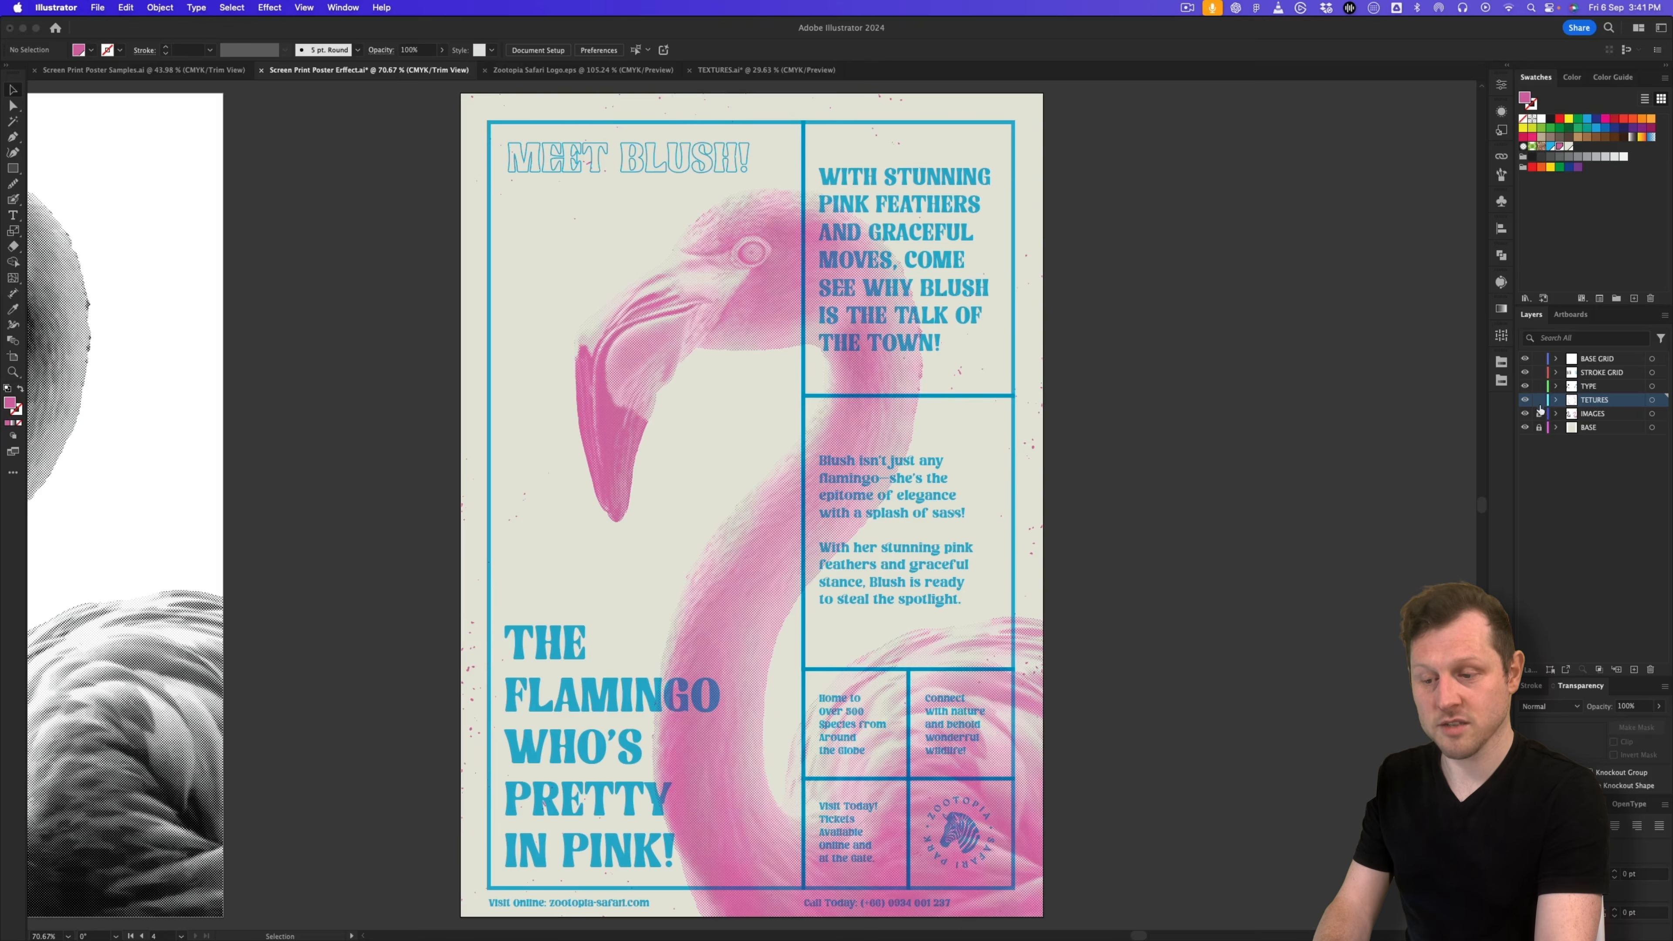
Step: Turn off Trim View for the poster document and lock its guides
{"action": "left_click", "coordinate": [305, 7]}
{"action": "left_click", "coordinate": [310, 92]}
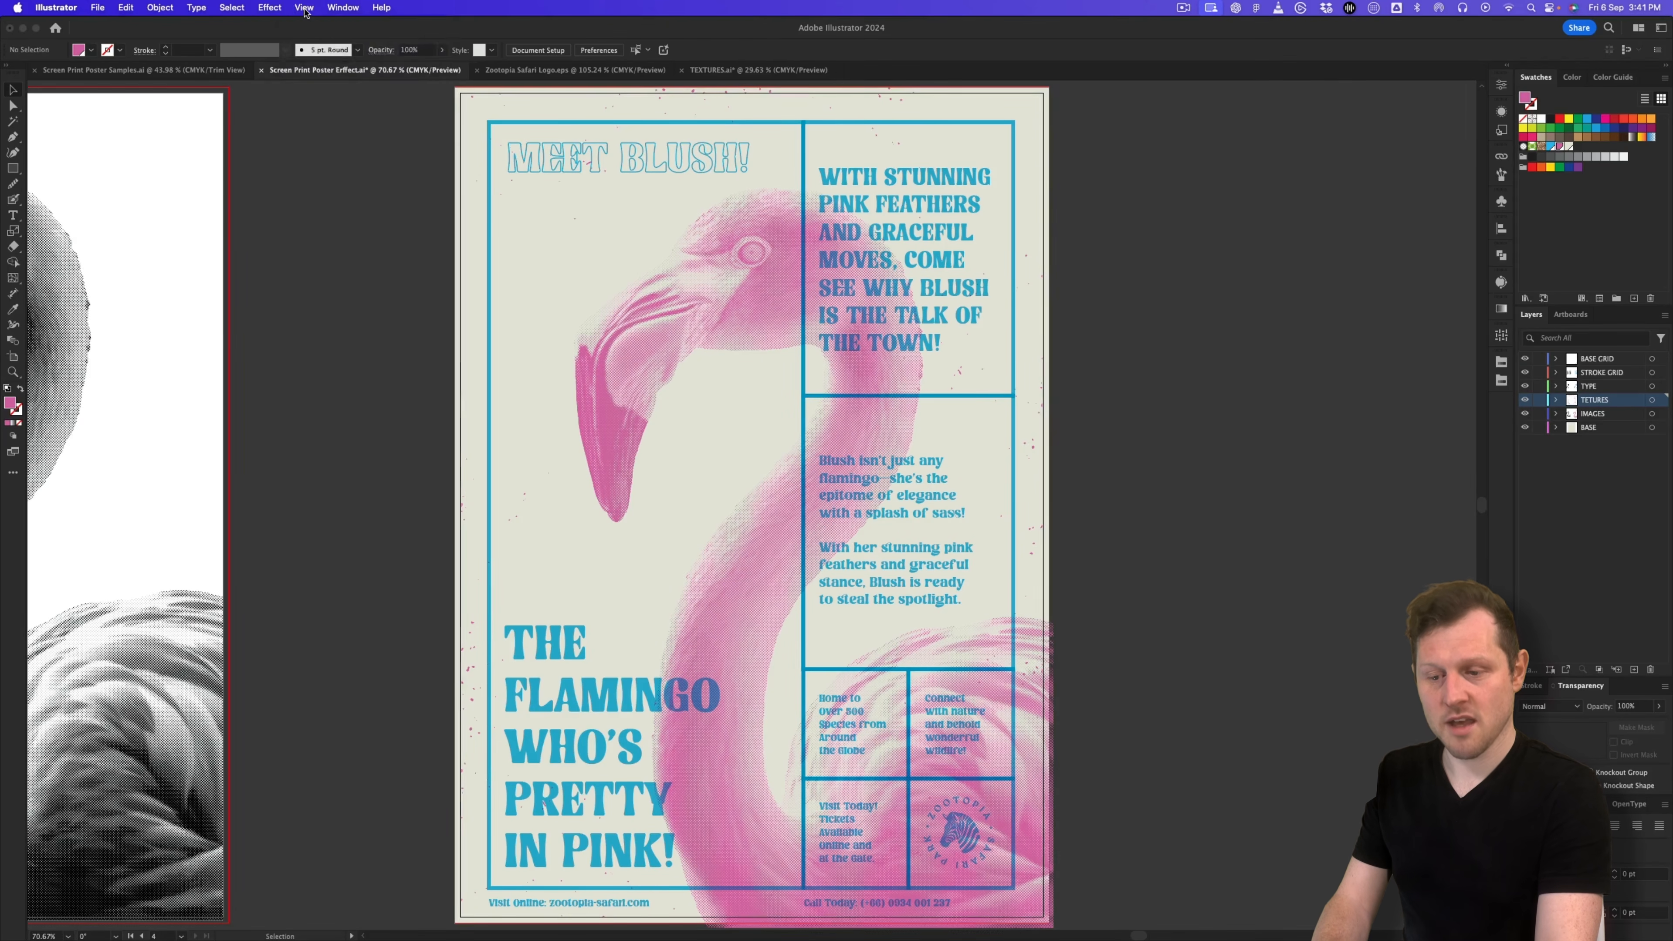
{"action": "left_click", "coordinate": [304, 8]}
{"action": "mouse_move", "coordinate": [373, 579]}
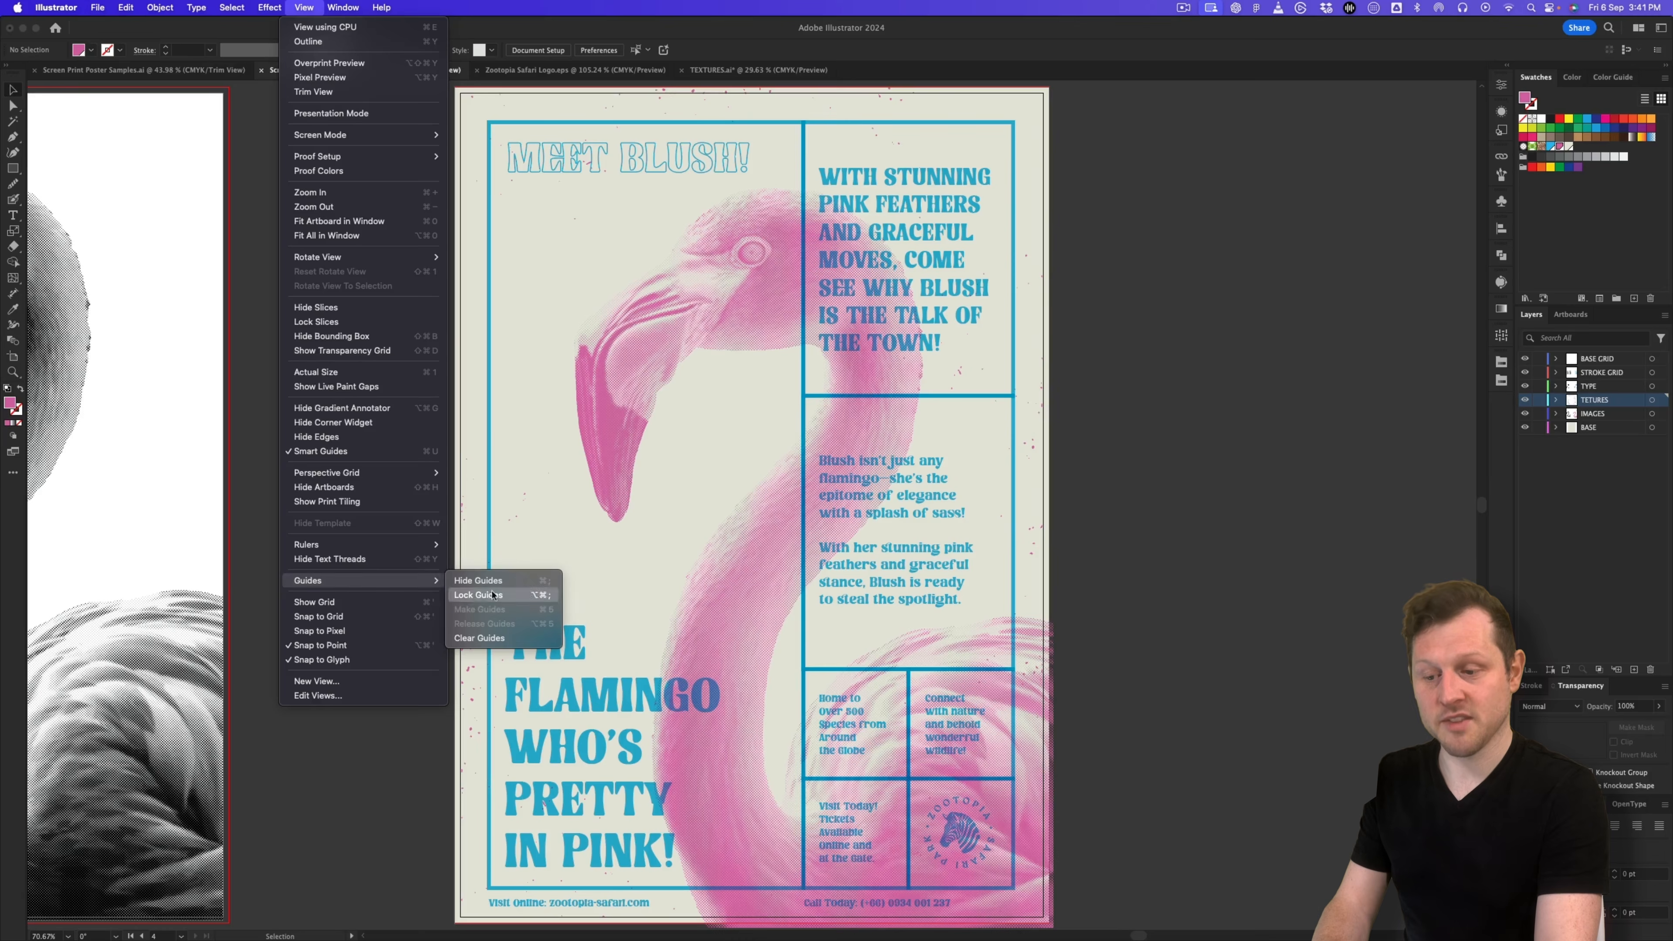
{"action": "left_click", "coordinate": [514, 597]}
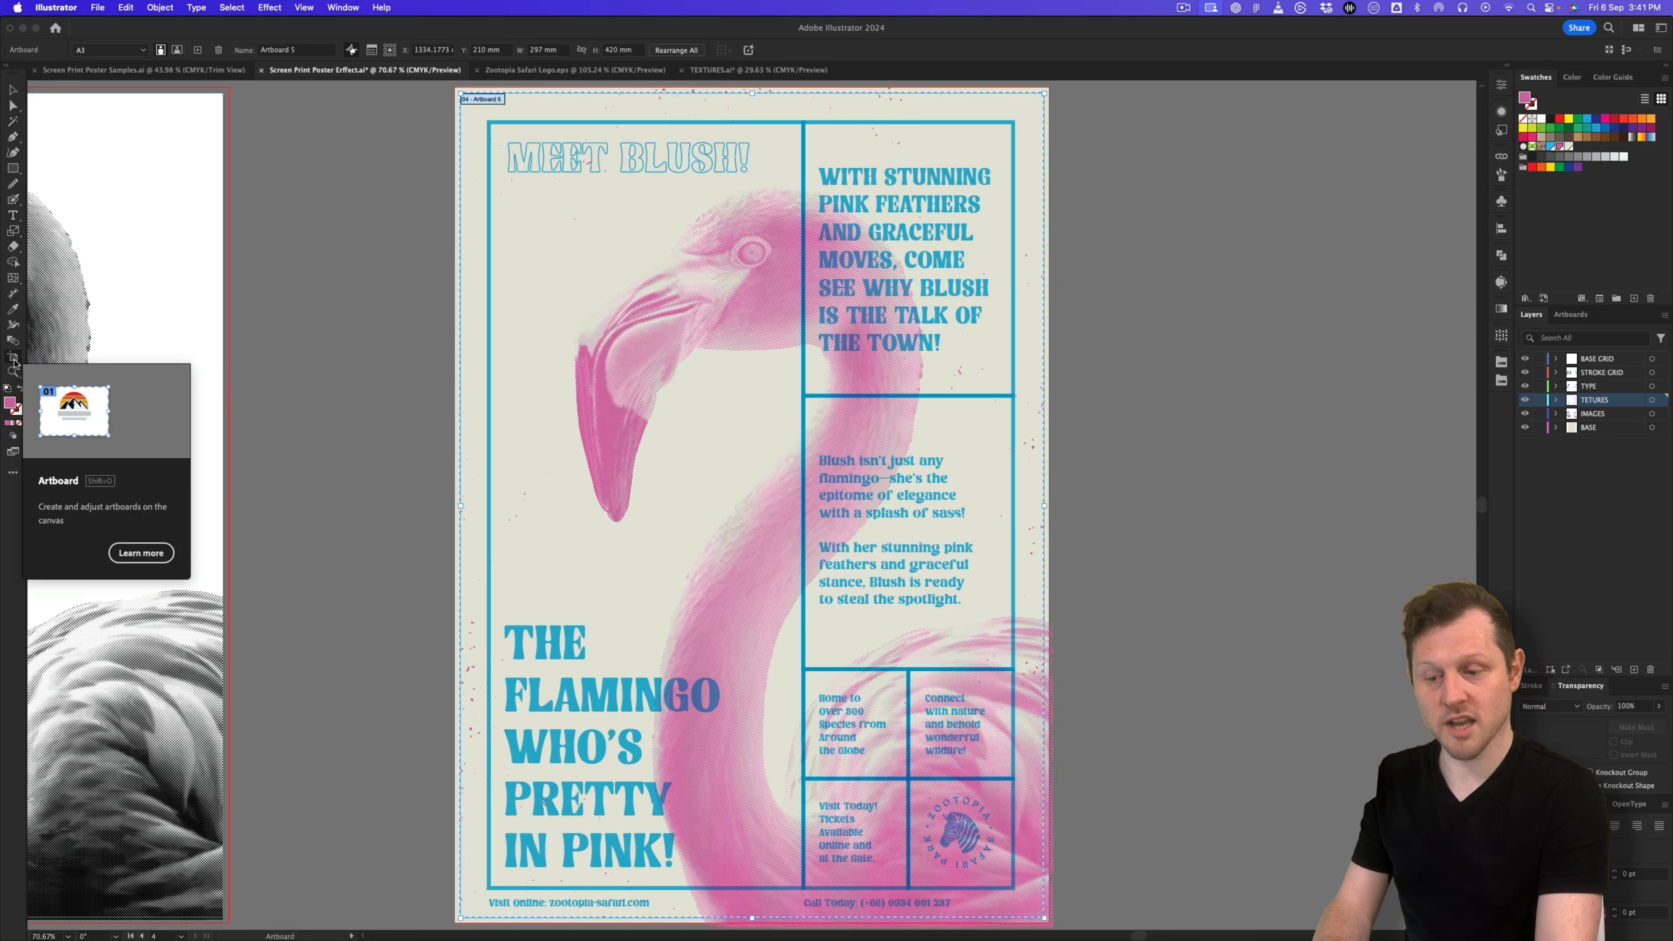
Step: Duplicate the finished flamingo poster's artboard with its artwork into the empty space beside it
{"action": "left_click", "coordinate": [13, 357]}
{"action": "left_click_drag", "start_coordinate": [717, 549], "coordinate": [1395, 547]}
{"action": "key", "text": "z"}
{"action": "left_click_drag", "start_coordinate": [1285, 455], "coordinate": [1105, 485]}
{"action": "left_click_drag", "start_coordinate": [1233, 459], "coordinate": [605, 482]}
{"action": "left_click_drag", "start_coordinate": [801, 445], "coordinate": [836, 472]}
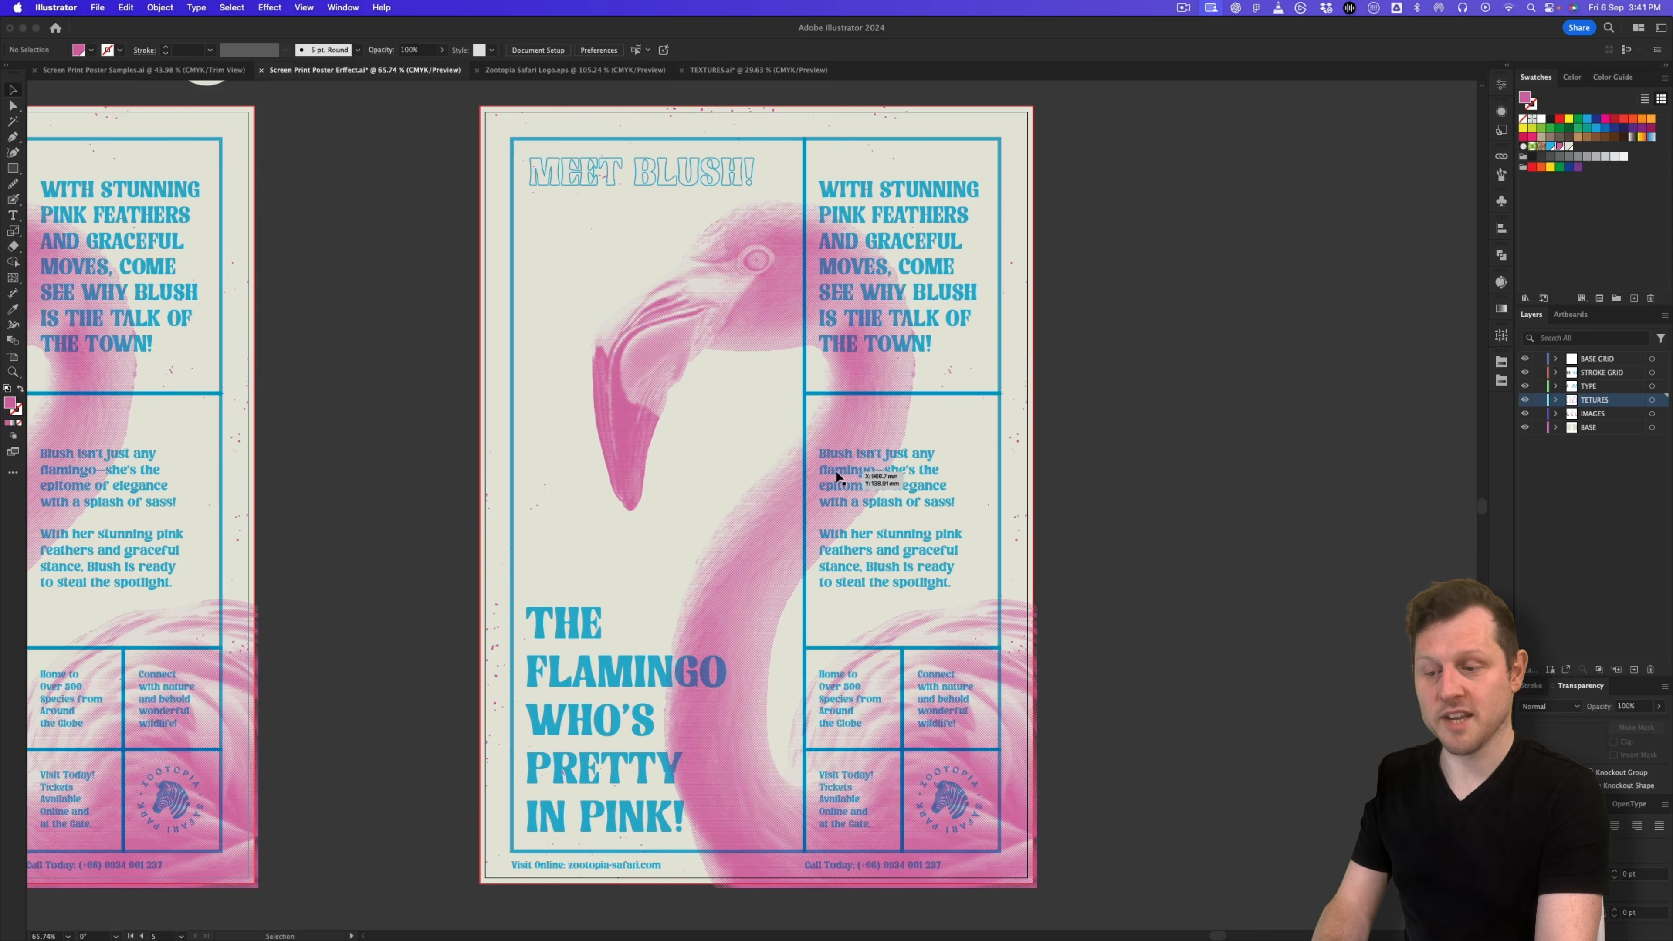
Step: Switch to the Screen Print Poster Samples document, turn off Trim View and examine the Colour Permutation 1 flamingo poster
{"action": "left_click", "coordinate": [203, 71]}
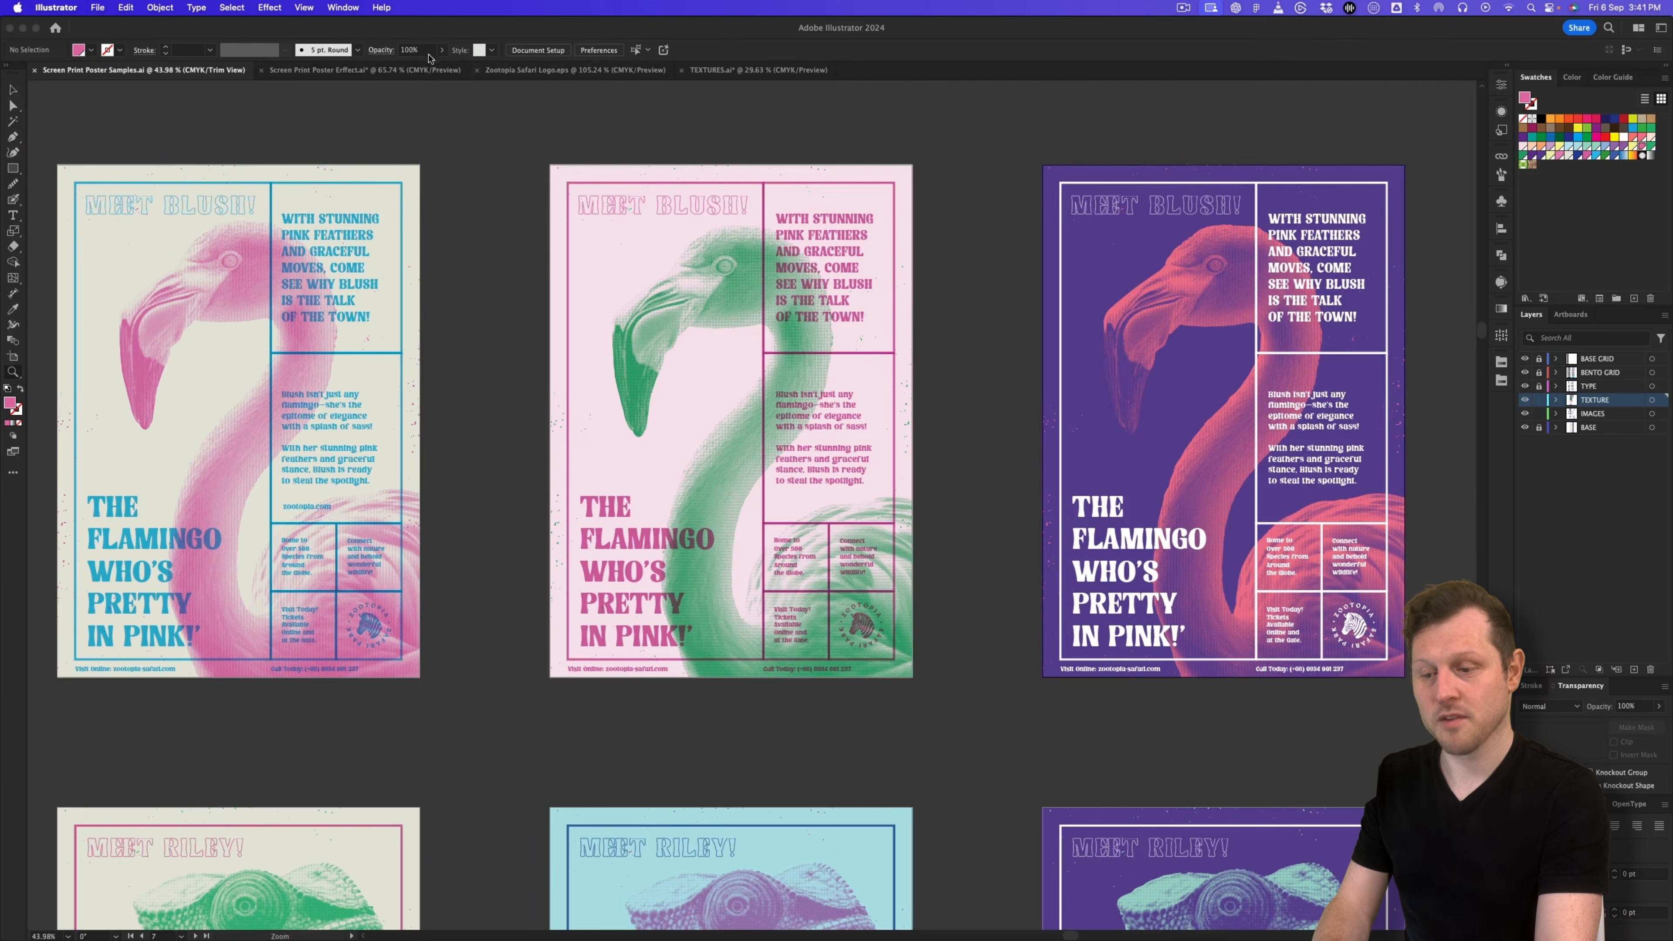
{"action": "left_click", "coordinate": [304, 8]}
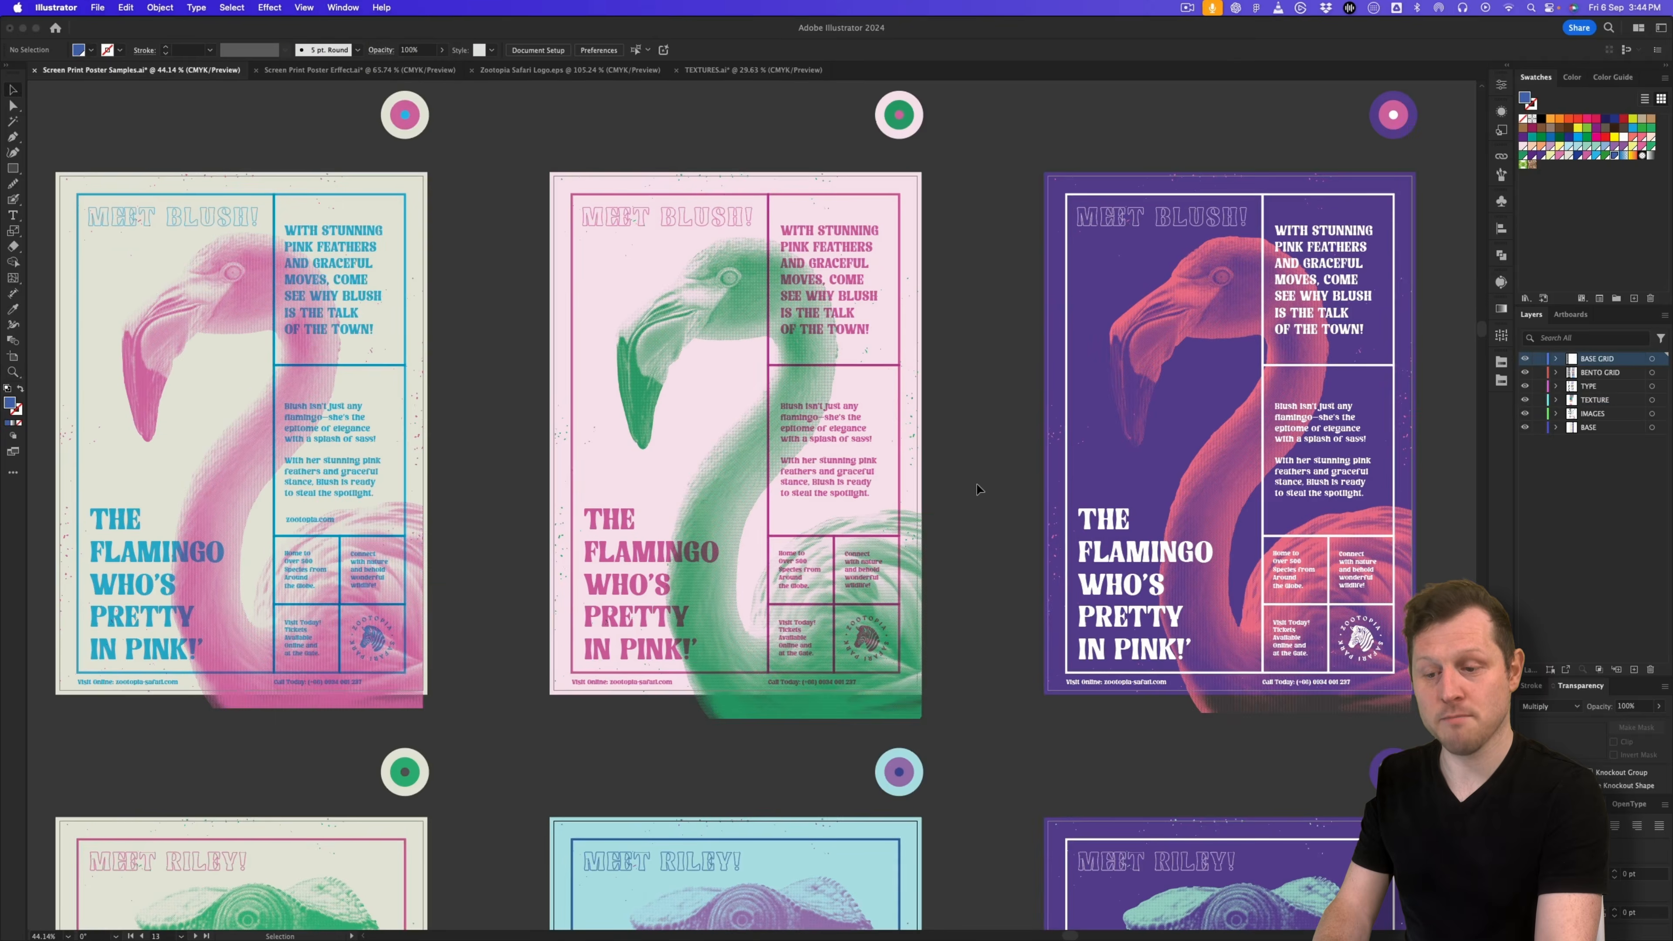
{"action": "scroll", "coordinate": [784, 283], "scroll_direction": "up", "scroll_amount": 3}
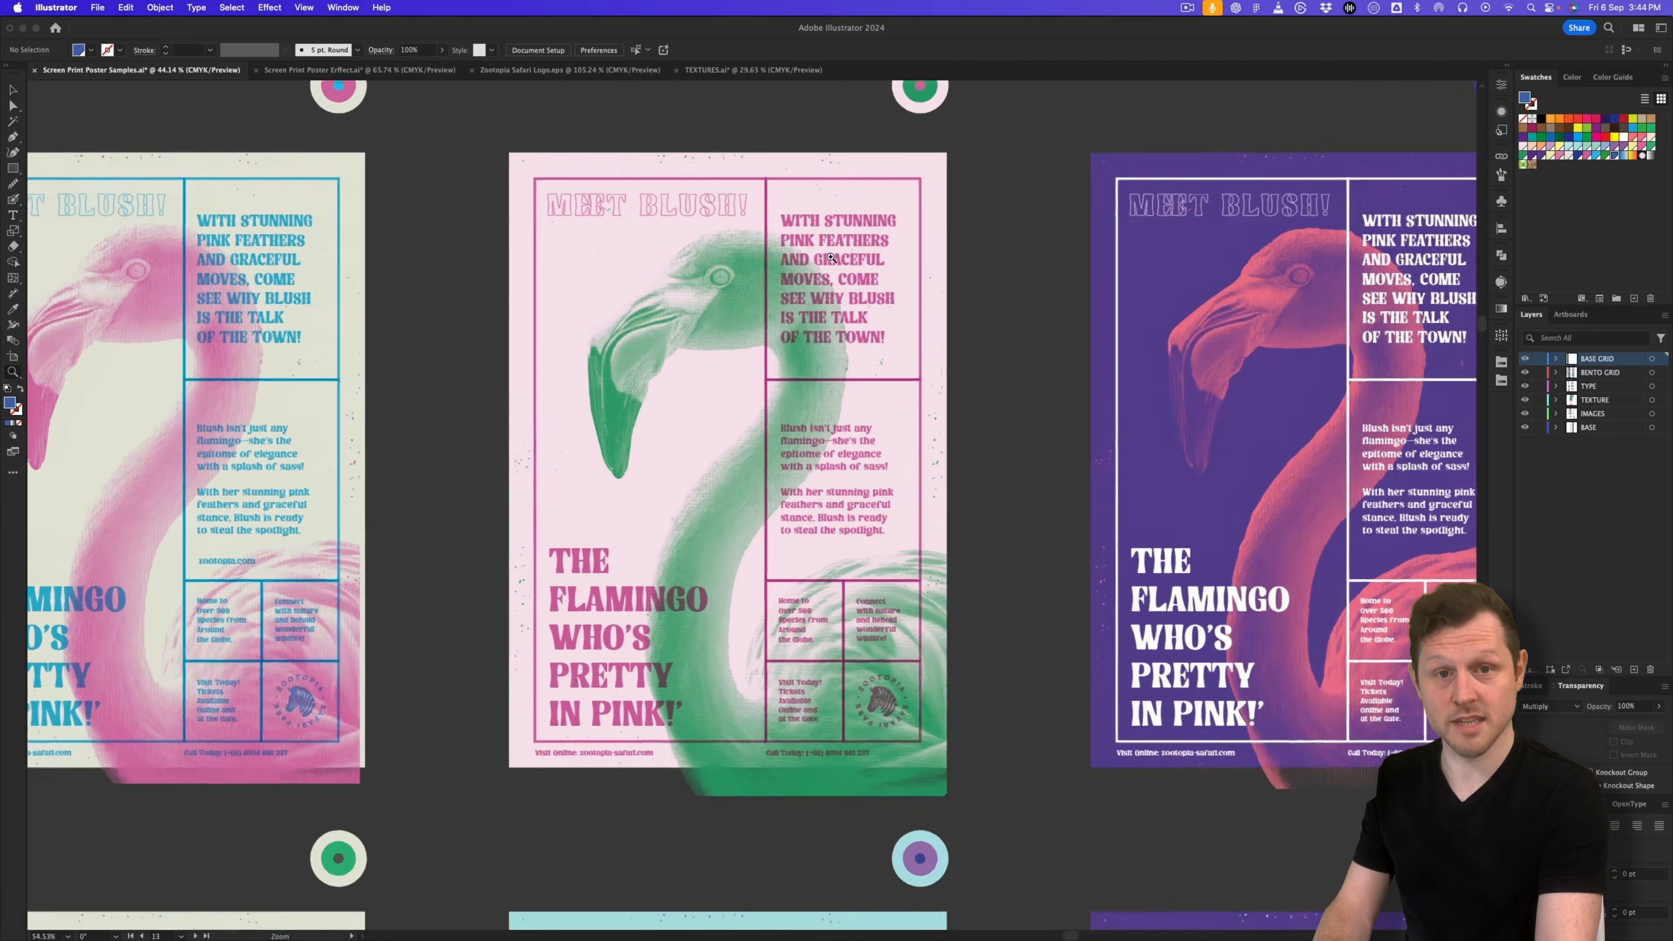
{"action": "left_click_drag", "start_coordinate": [838, 252], "coordinate": [833, 319]}
{"action": "key", "text": "v"}
{"action": "scroll", "coordinate": [1001, 131], "scroll_direction": "up", "scroll_amount": 3}
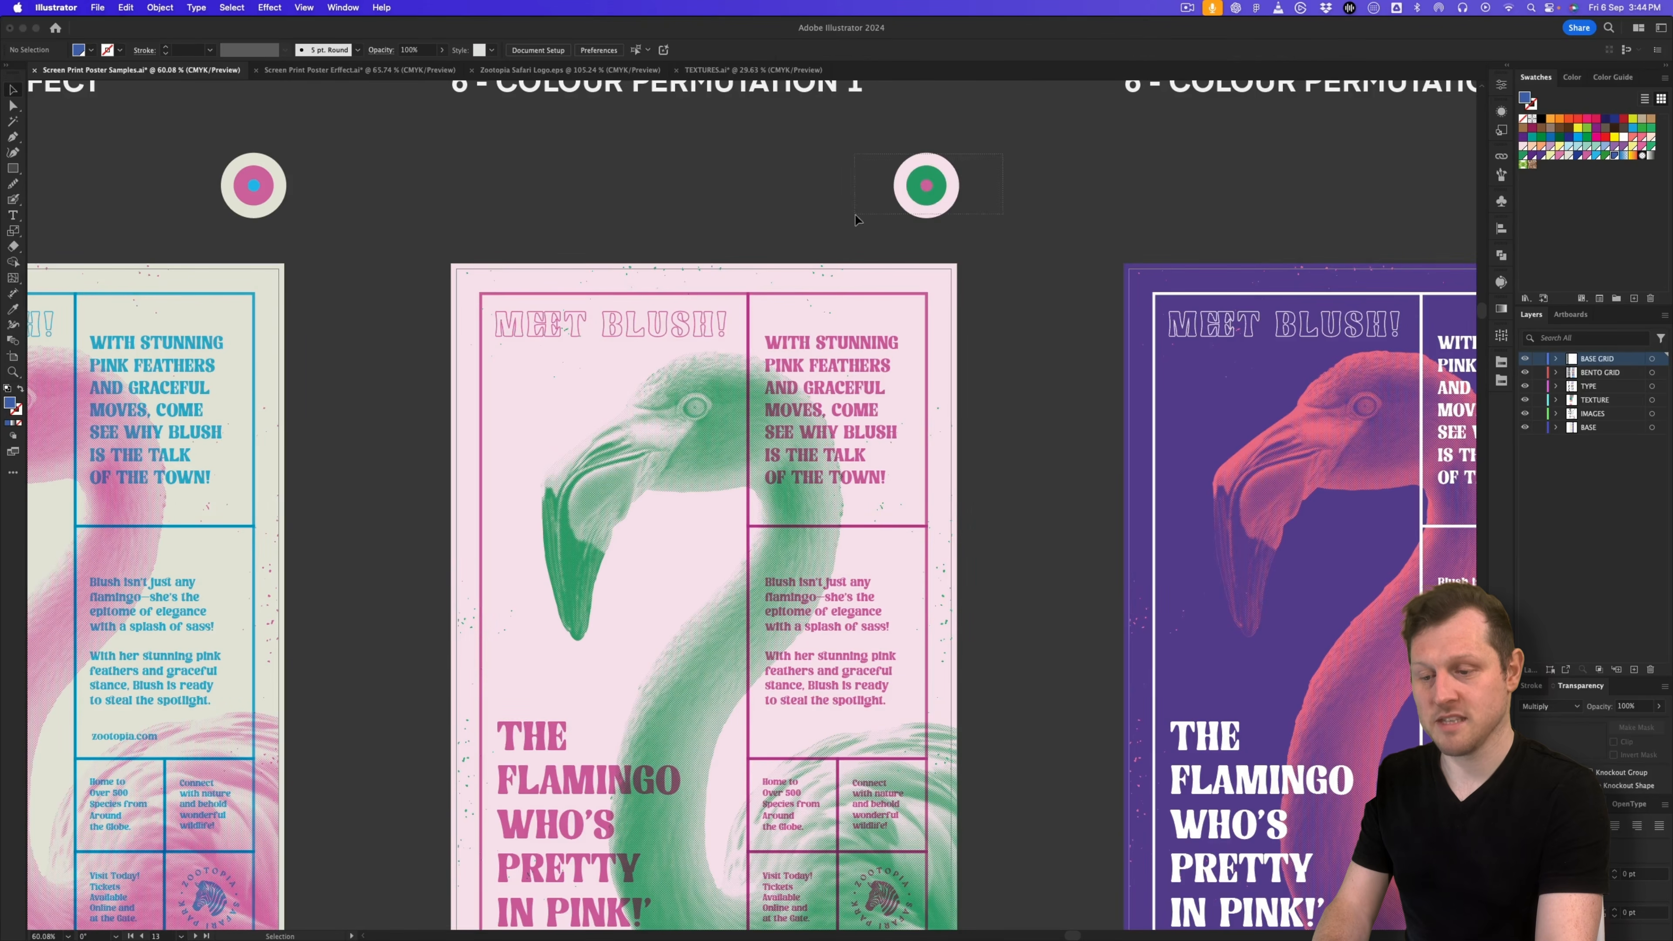
Step: Copy the Colour Permutation 1 colour circles into the Screen Print Poster Effect document and place them above the duplicated poster
{"action": "left_click_drag", "start_coordinate": [855, 214], "coordinate": [855, 215]}
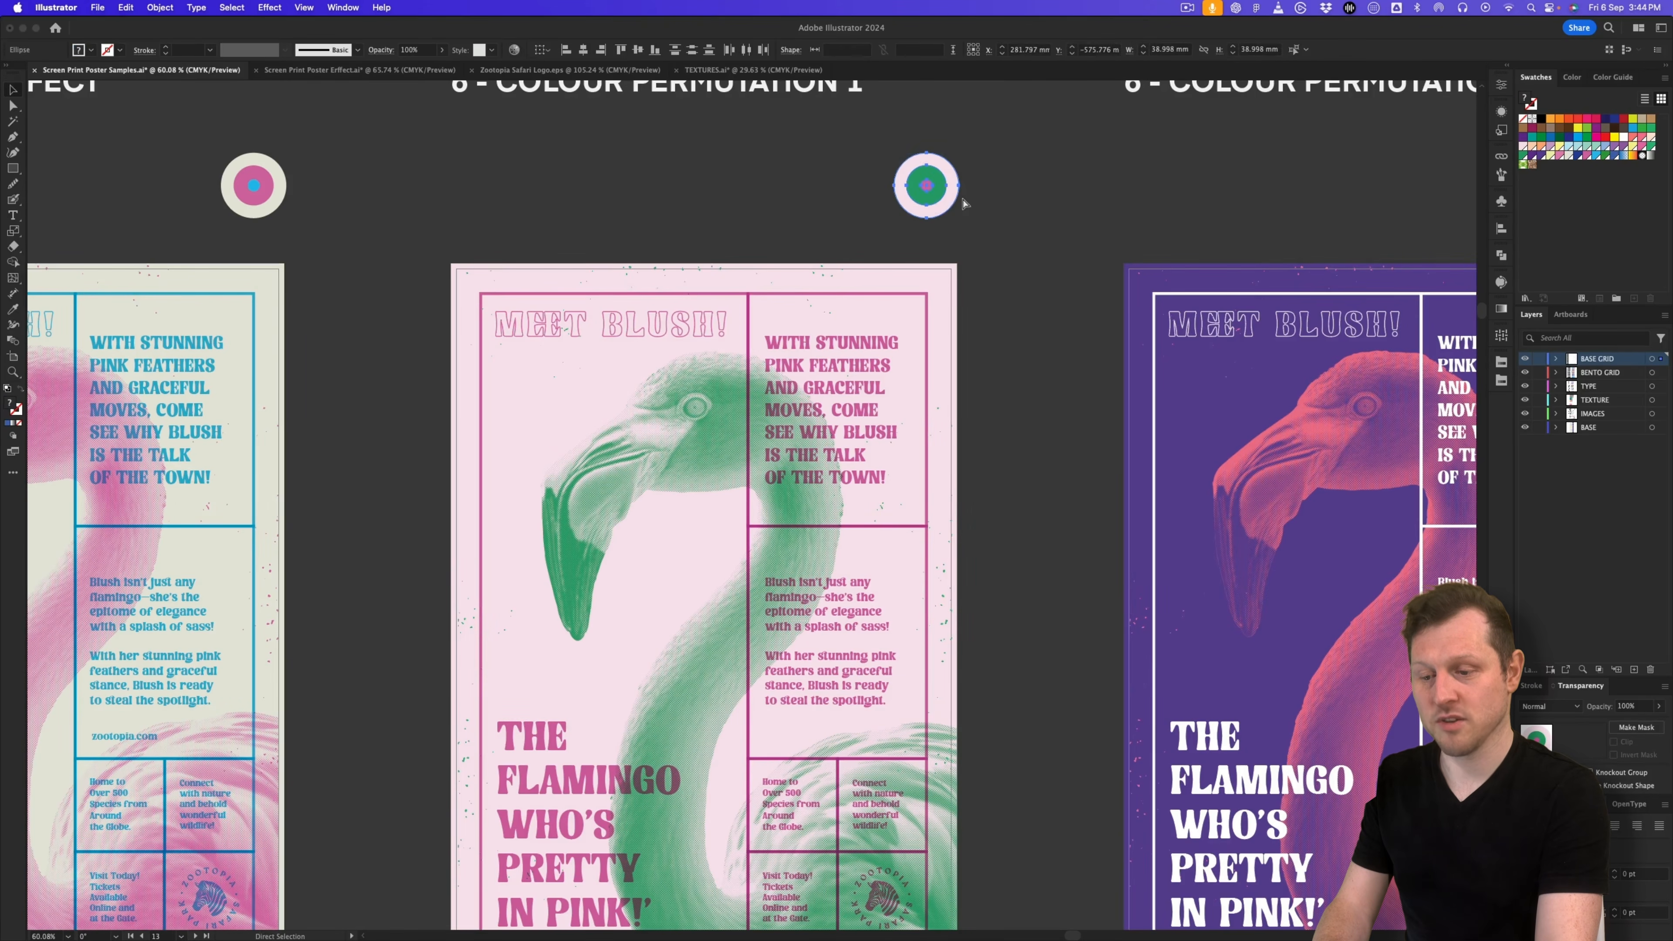
{"action": "left_click", "coordinate": [402, 69]}
{"action": "key", "text": "cmd+v"}
{"action": "scroll", "coordinate": [927, 361], "scroll_direction": "up", "scroll_amount": 4}
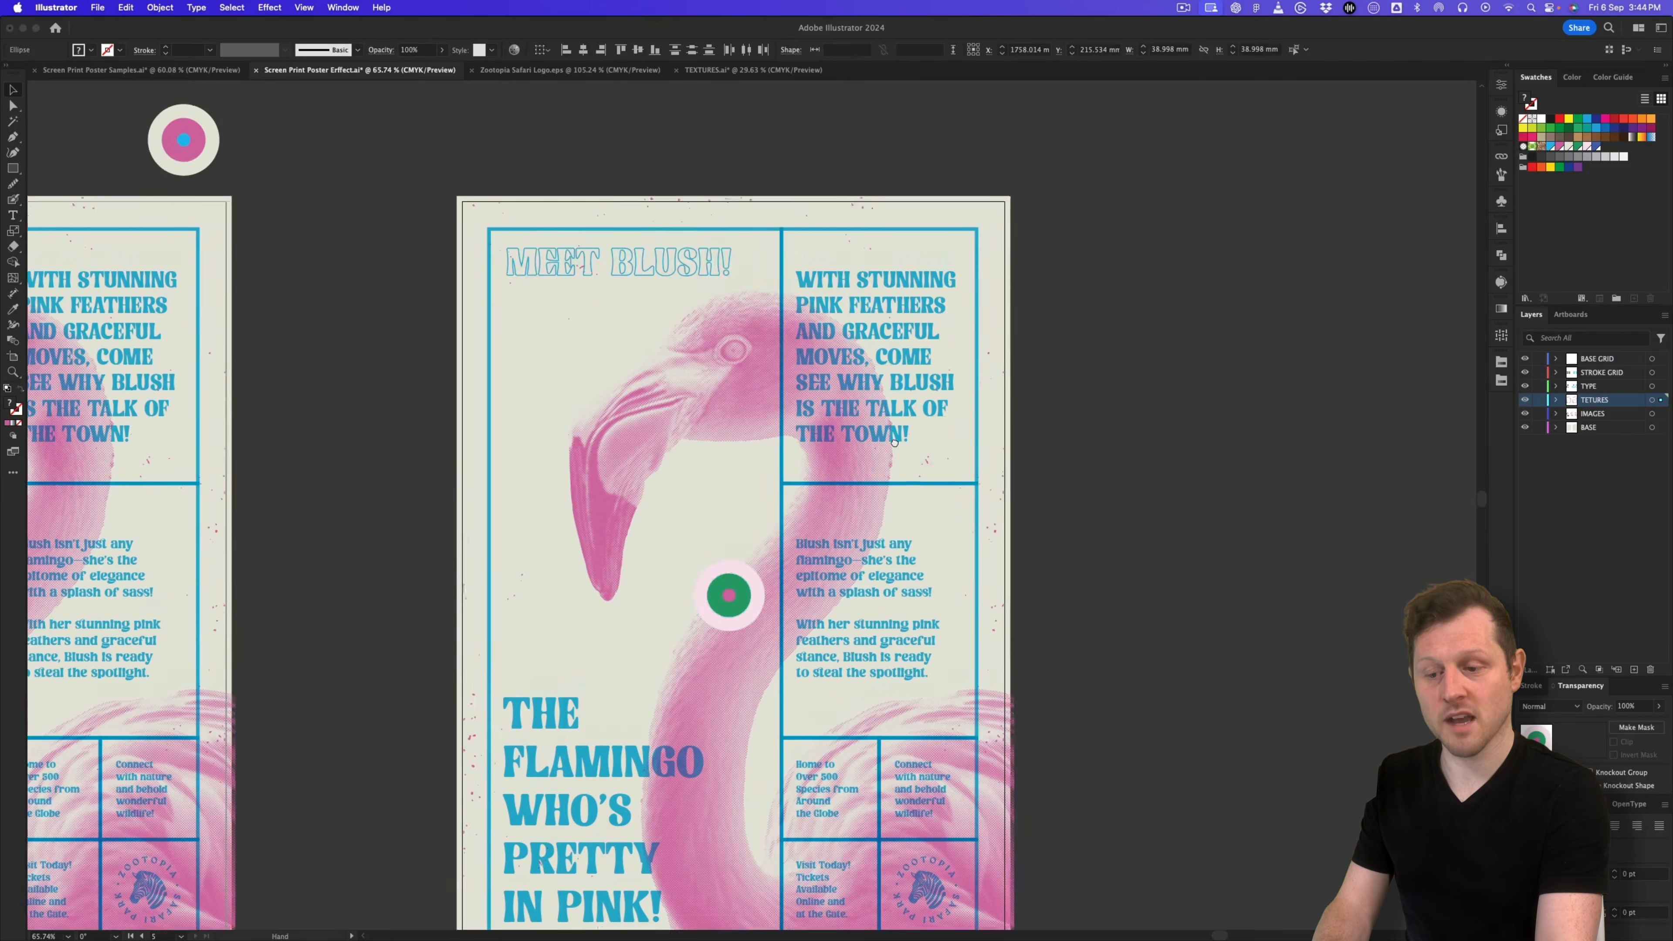
{"action": "left_click_drag", "start_coordinate": [761, 557], "coordinate": [1012, 91]}
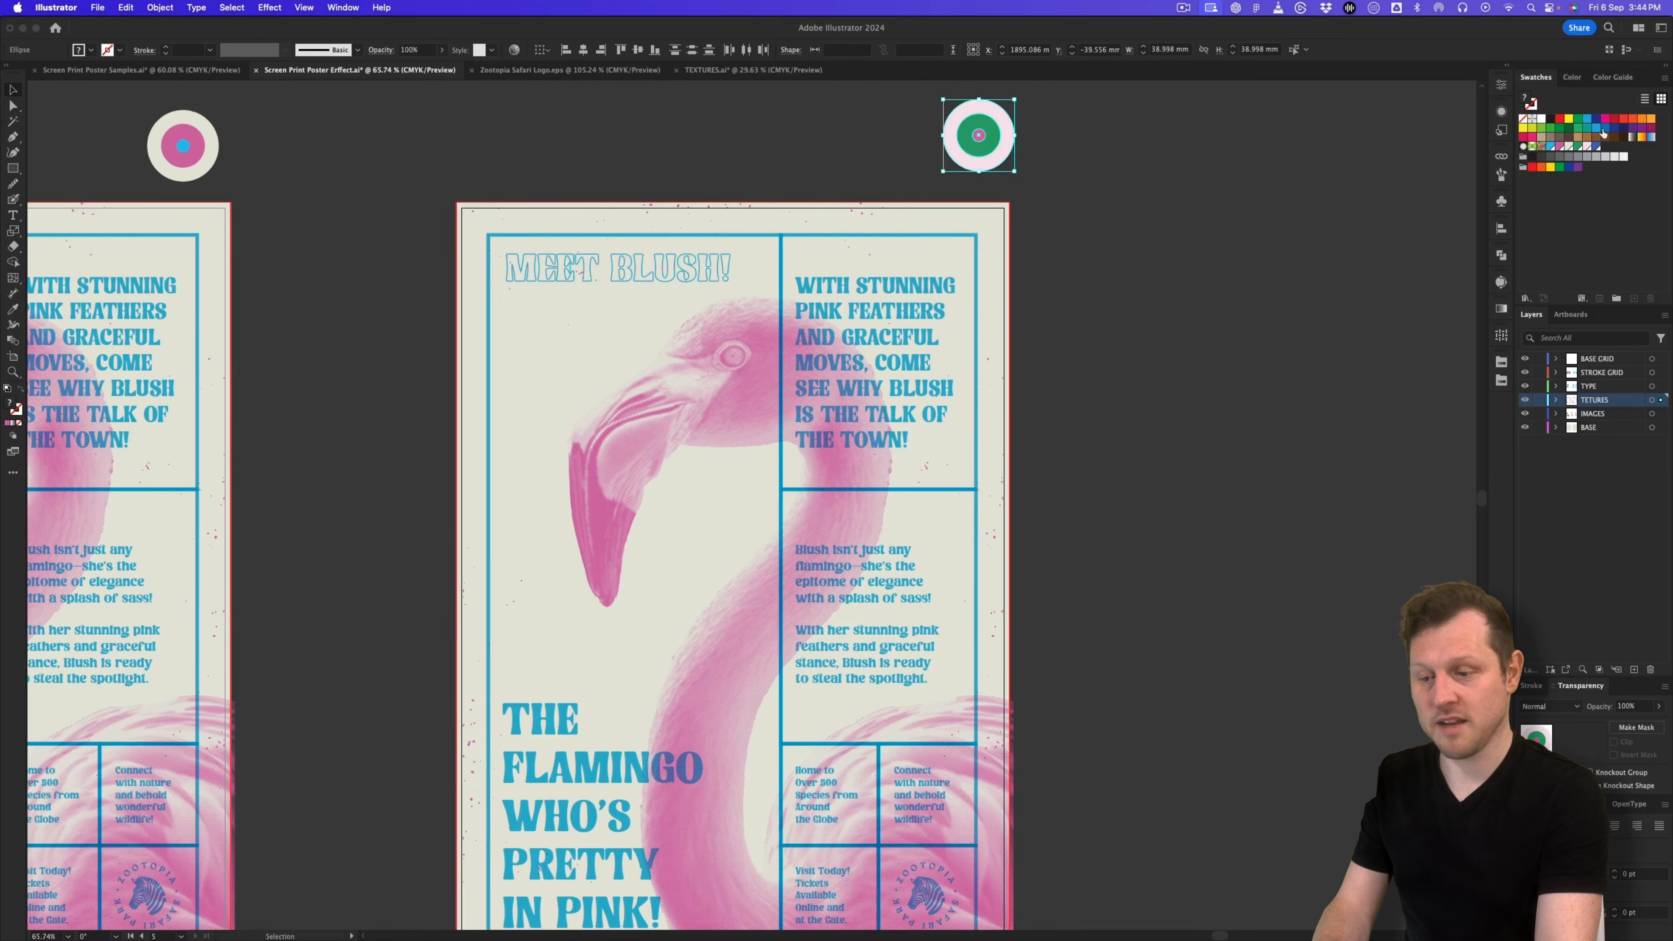
Step: Lock every layer except BASE and fill the duplicated poster's background rectangle with the light pink swatch
{"action": "scroll", "coordinate": [1154, 408], "scroll_direction": "down", "scroll_amount": 3}
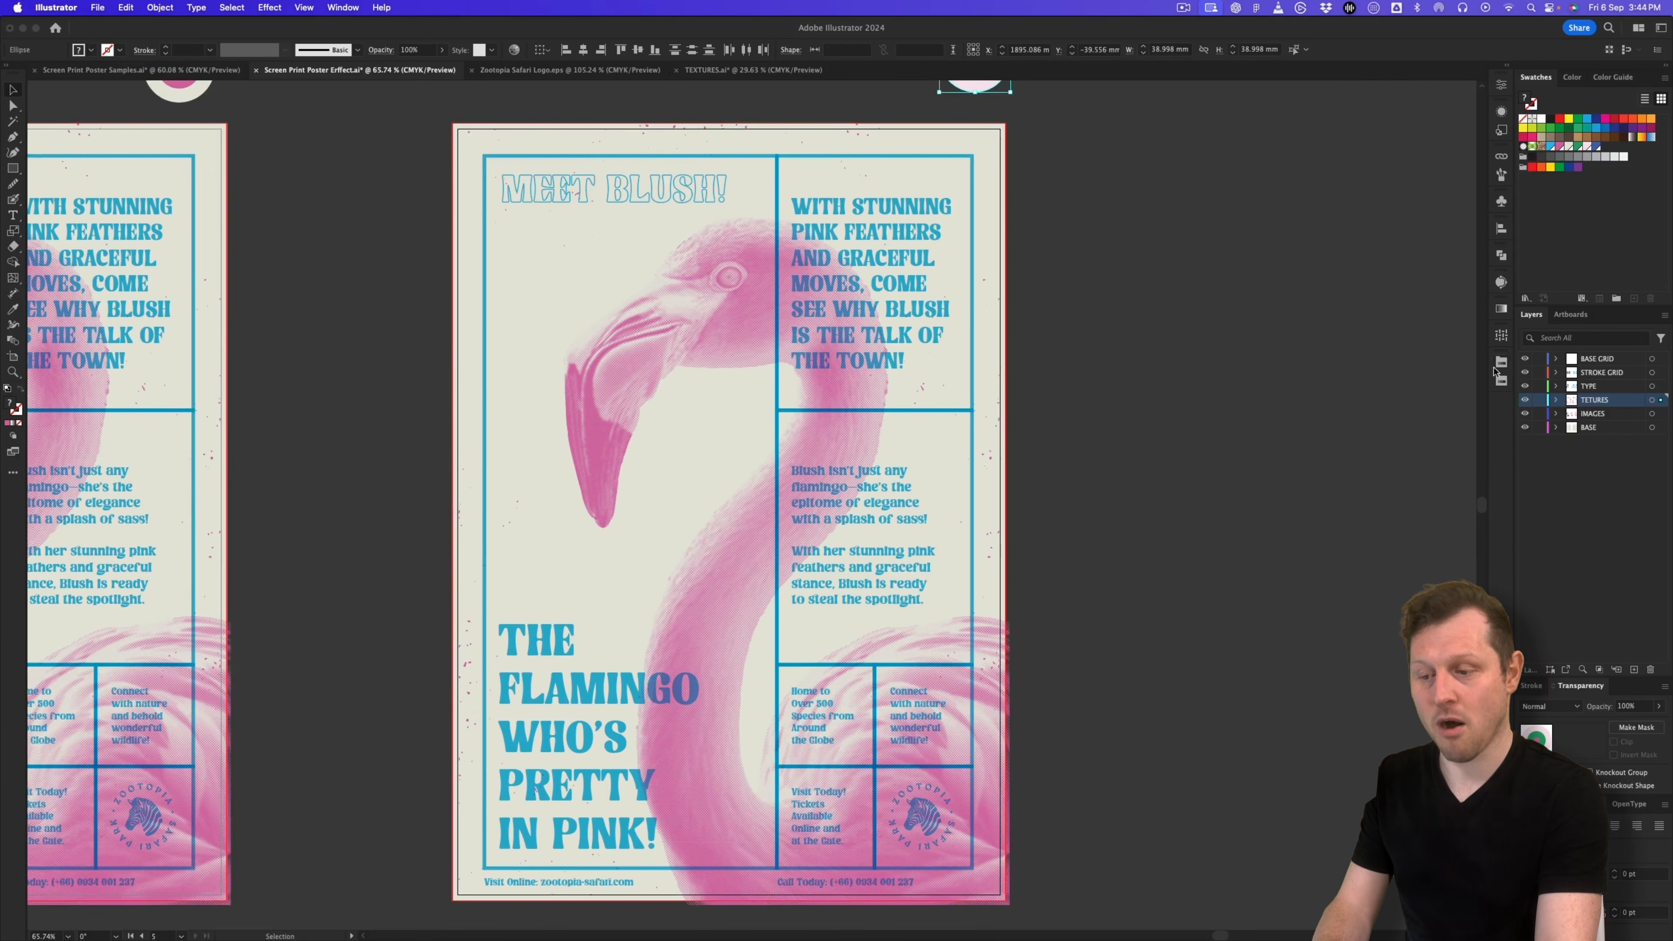
{"action": "left_click_drag", "start_coordinate": [1539, 400], "coordinate": [1539, 414]}
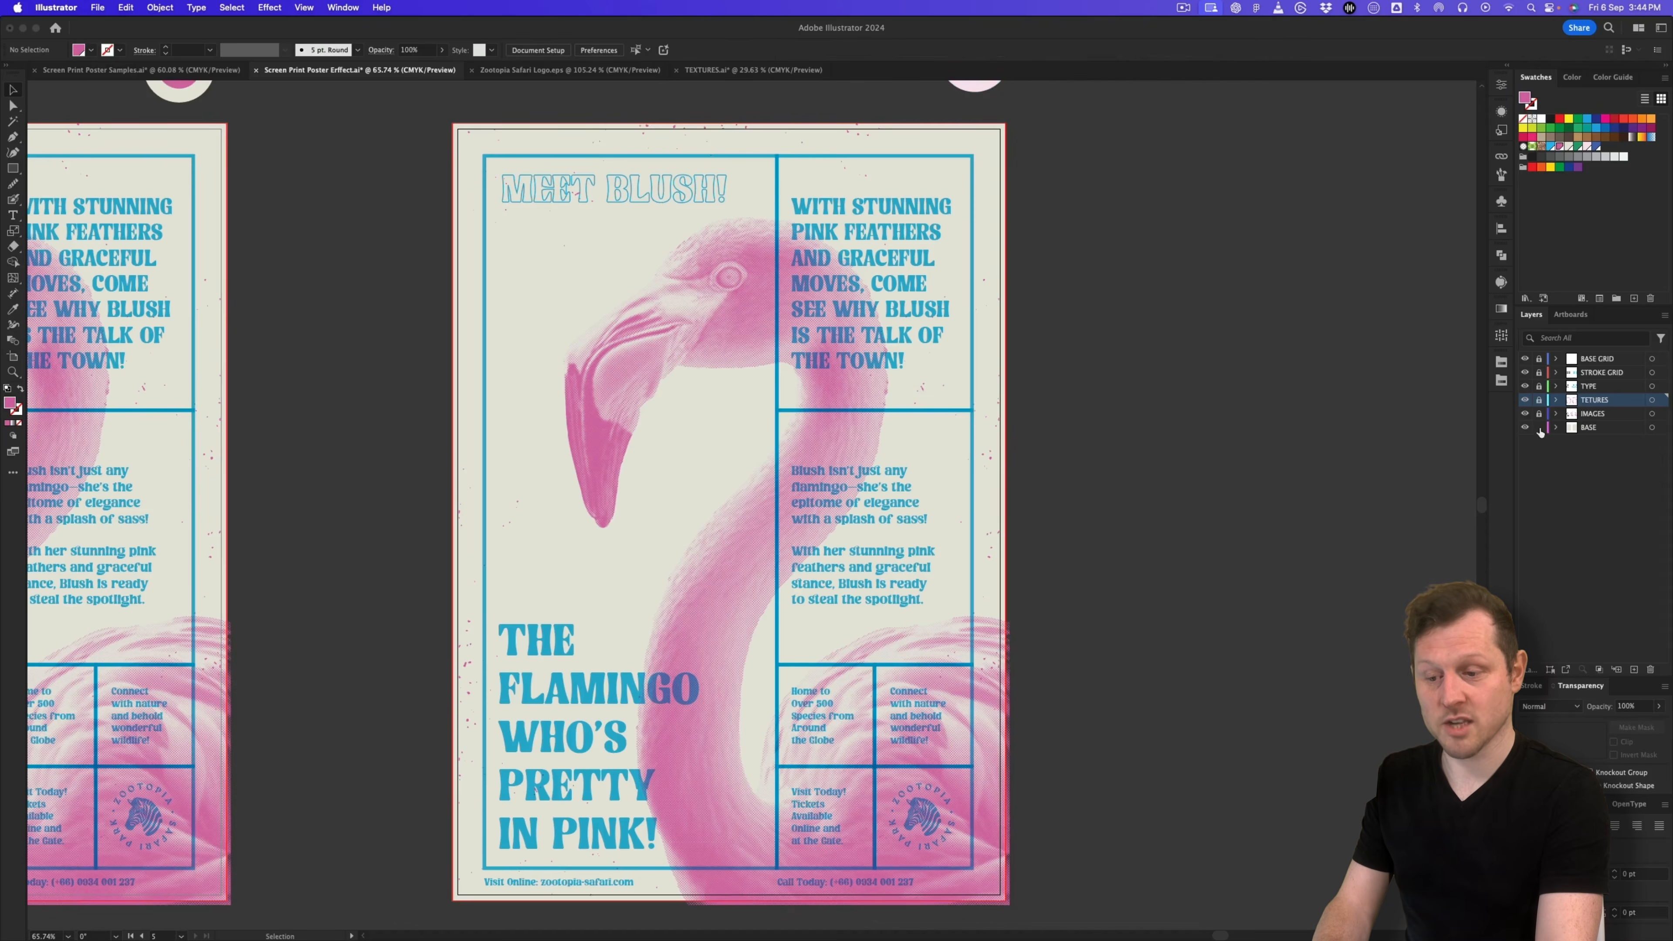
{"action": "left_click", "coordinate": [990, 501]}
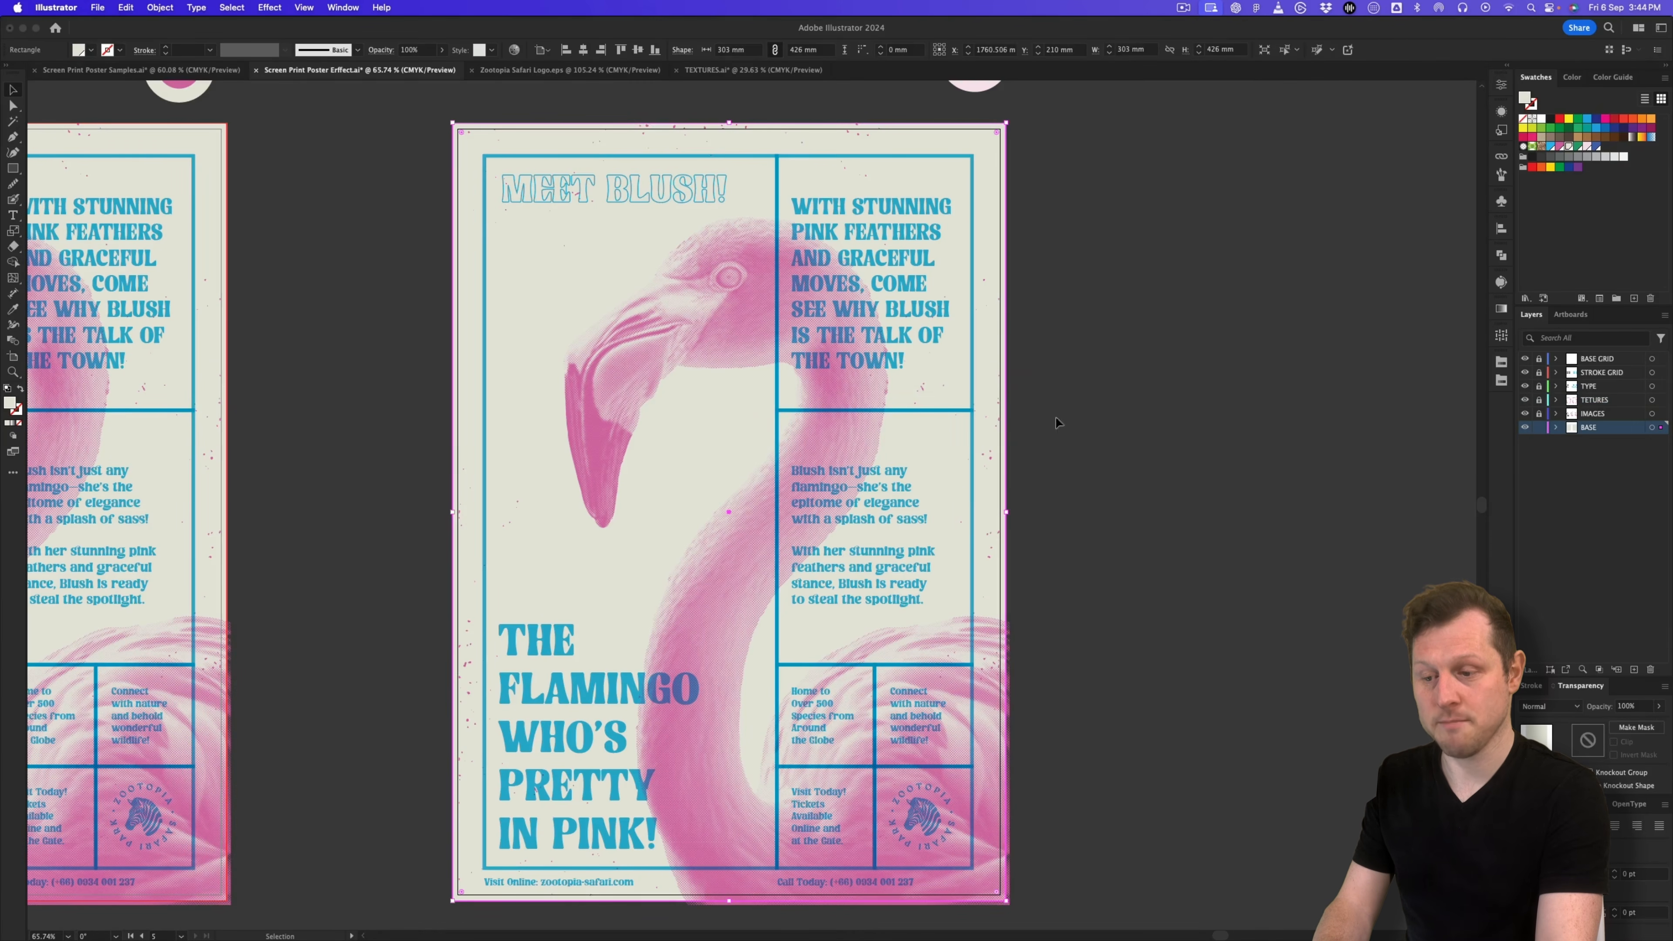
{"action": "left_click_drag", "start_coordinate": [920, 376], "coordinate": [896, 373]}
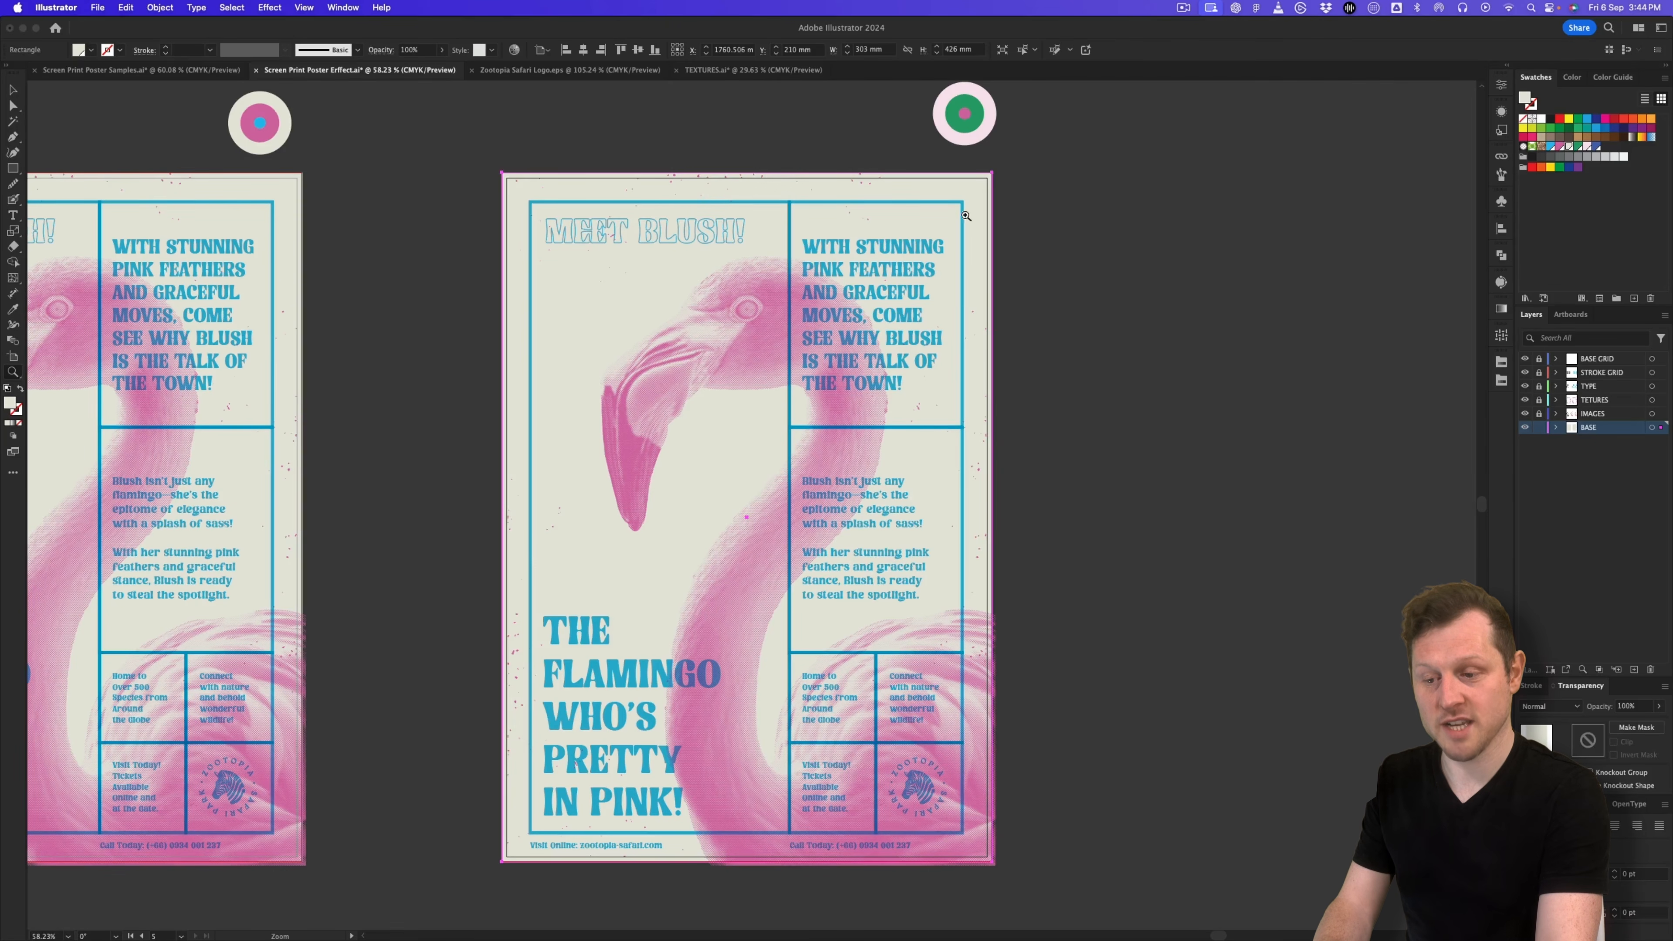
{"action": "left_click", "coordinate": [1587, 147]}
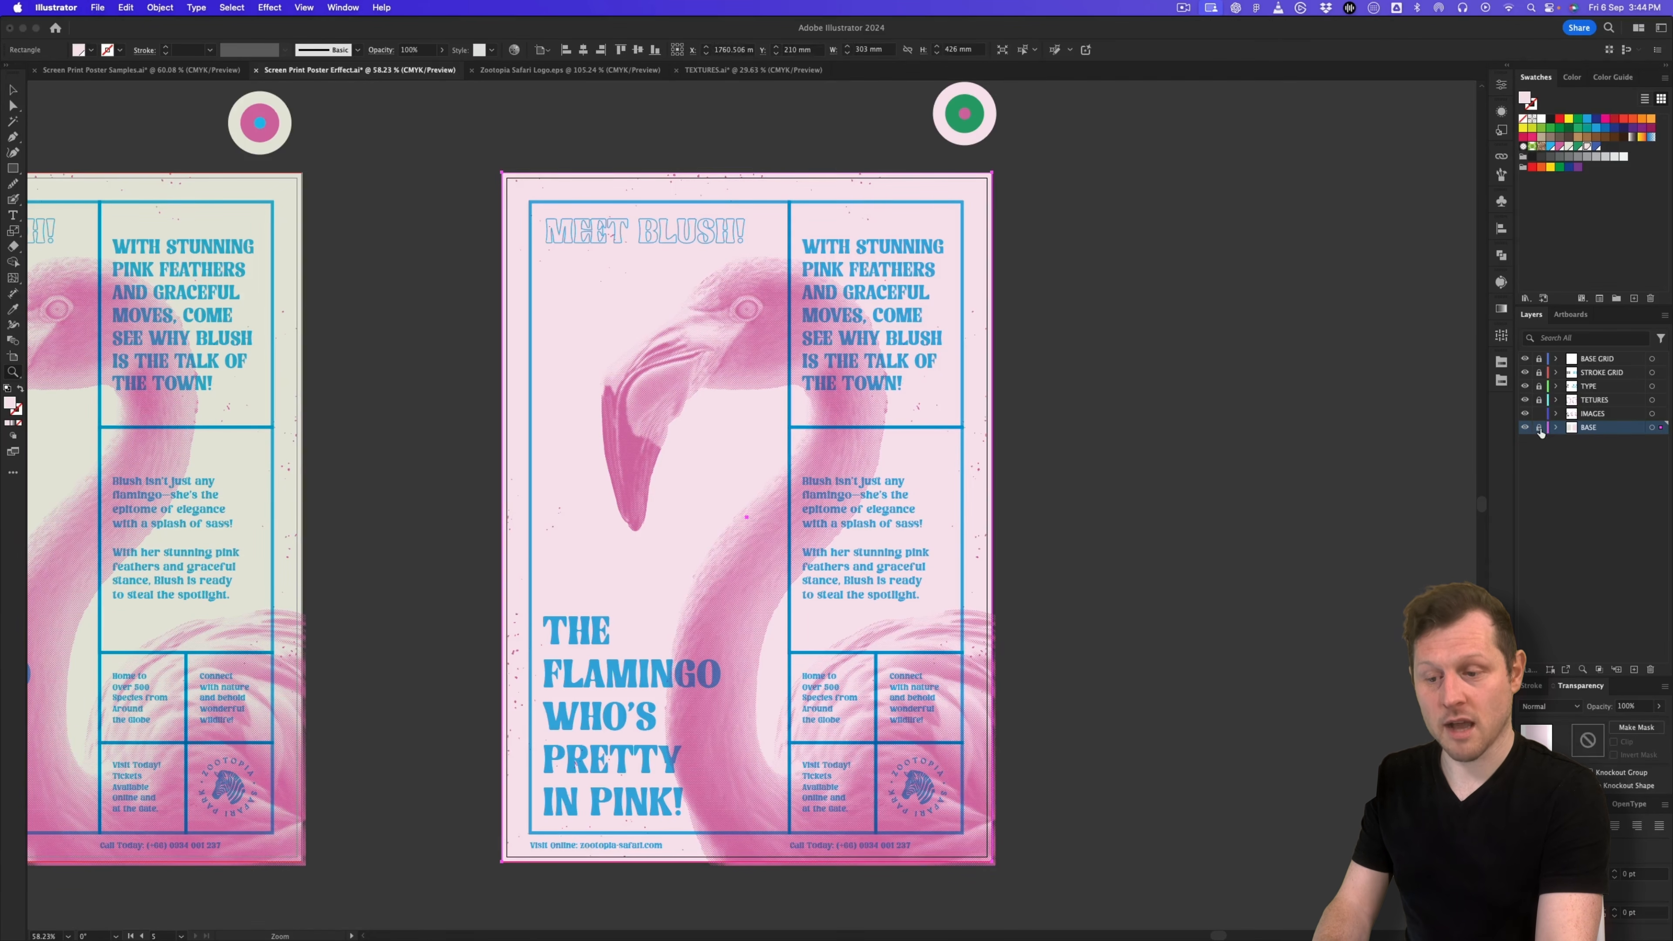
Step: Lock the BASE layer, fill the duplicated poster's flamingo image with the green swatch and lock the IMAGES layer
{"action": "left_click", "coordinate": [1540, 427]}
{"action": "key", "text": "v"}
{"action": "left_click", "coordinate": [673, 351]}
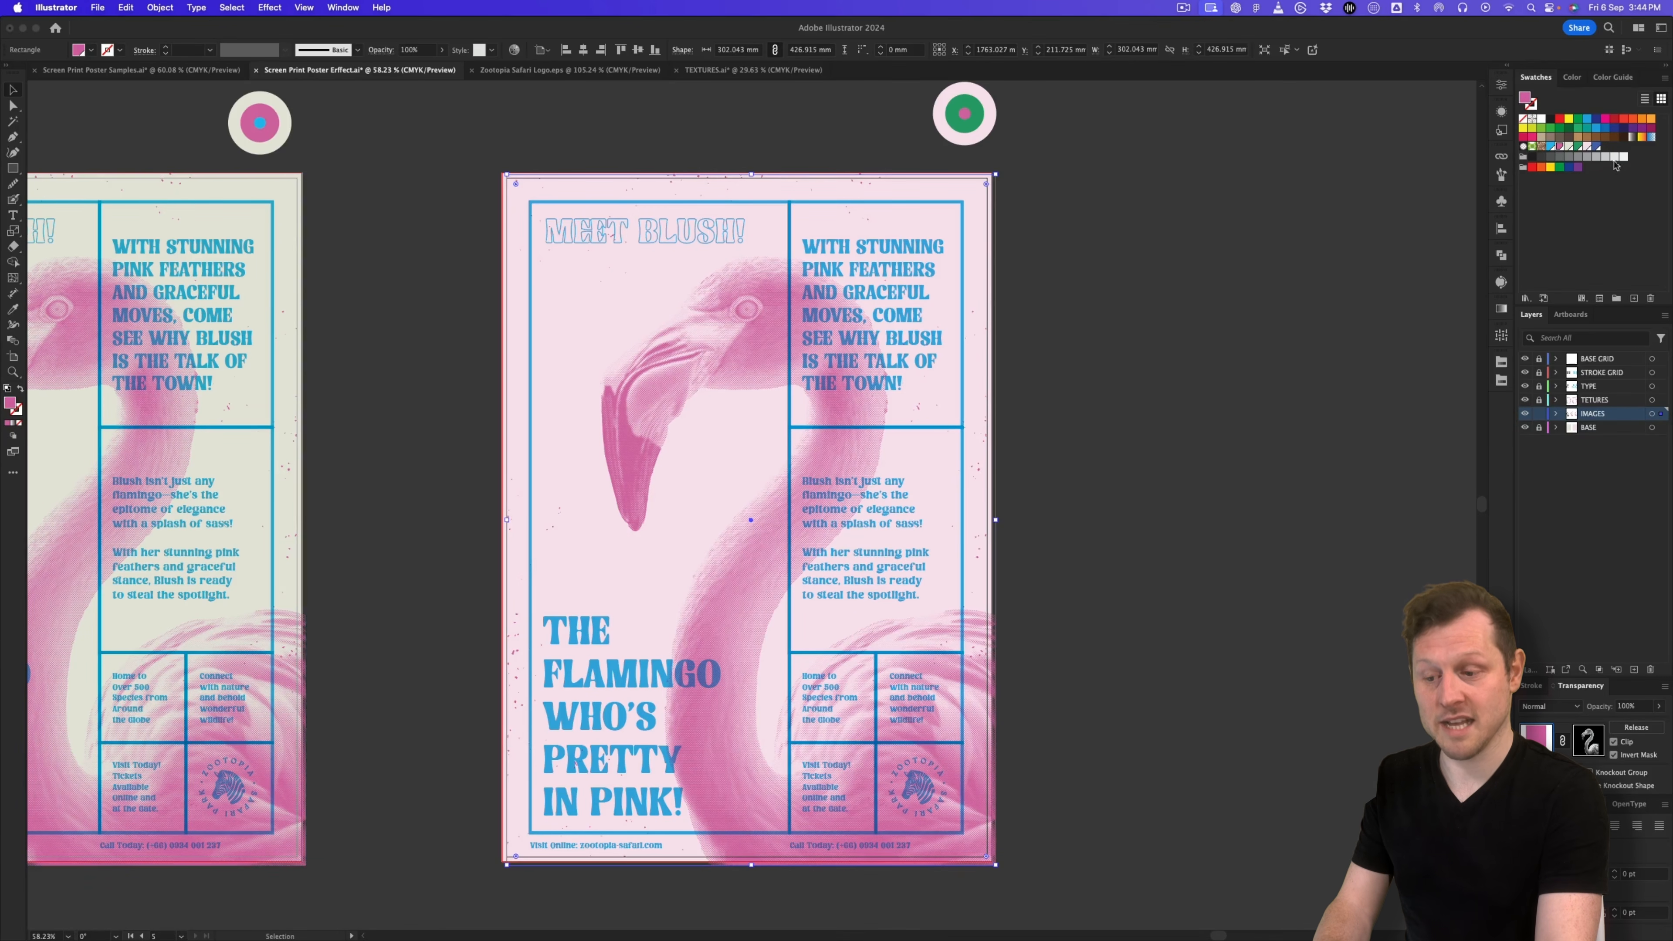
{"action": "left_click", "coordinate": [1579, 147]}
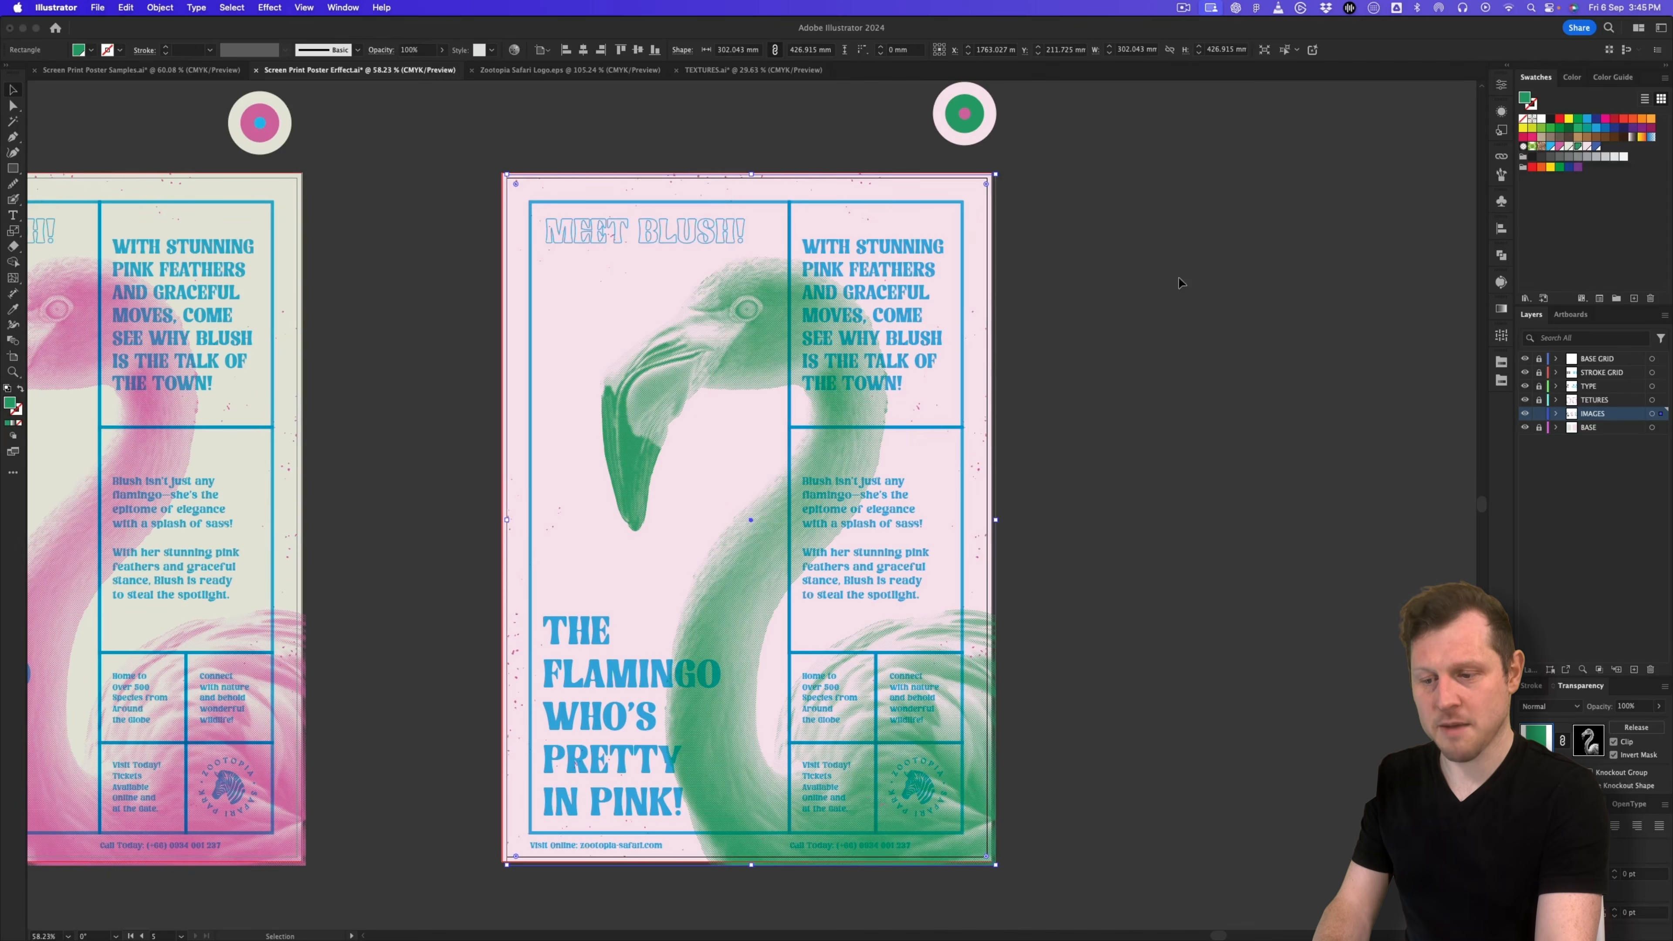
{"action": "left_click", "coordinate": [1542, 414]}
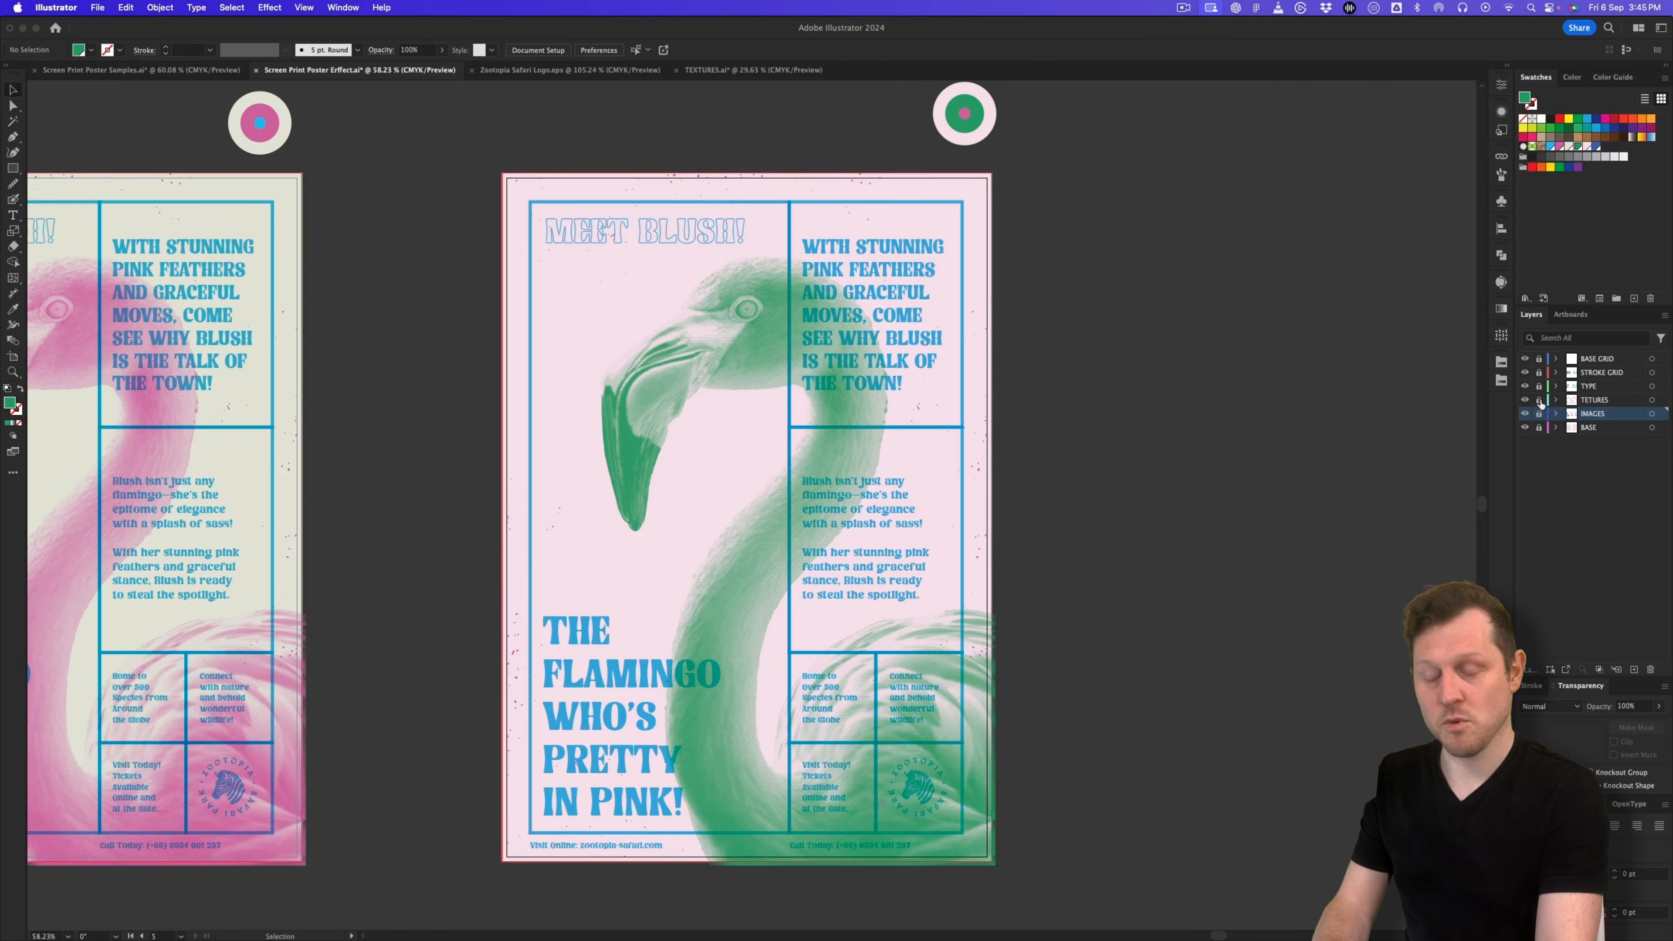
Step: Unlock the TYPE layer and fill the duplicated poster's text and logo with the pink swatch
{"action": "left_click", "coordinate": [1539, 386]}
{"action": "left_click", "coordinate": [1609, 389]}
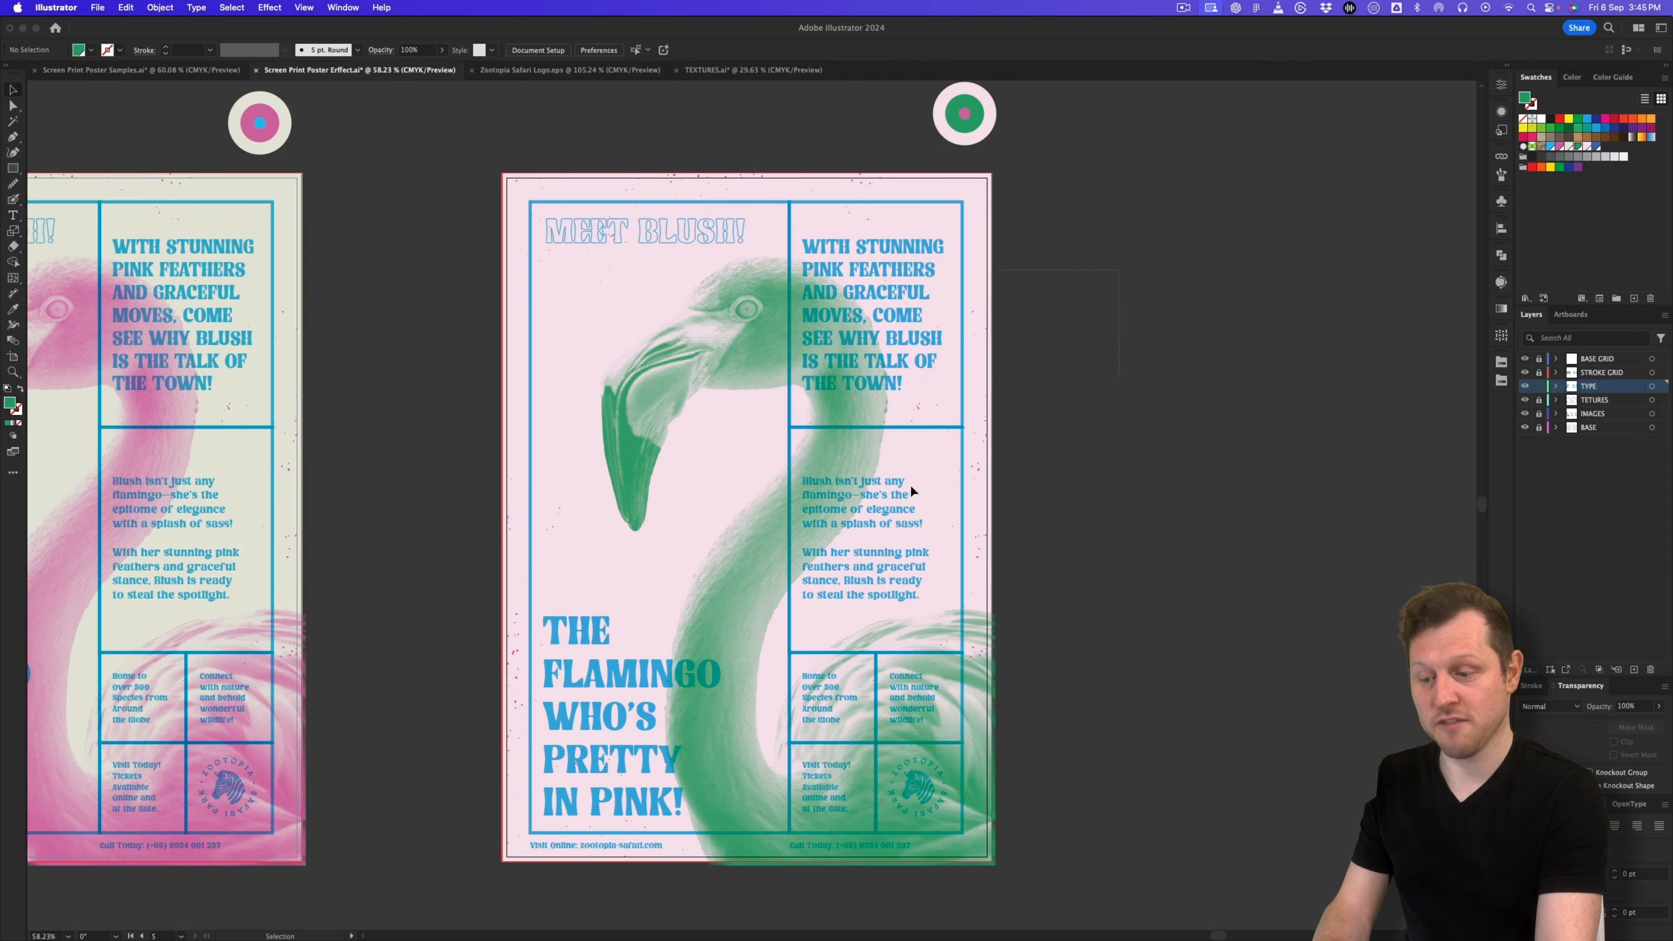
{"action": "key", "text": "super+a"}
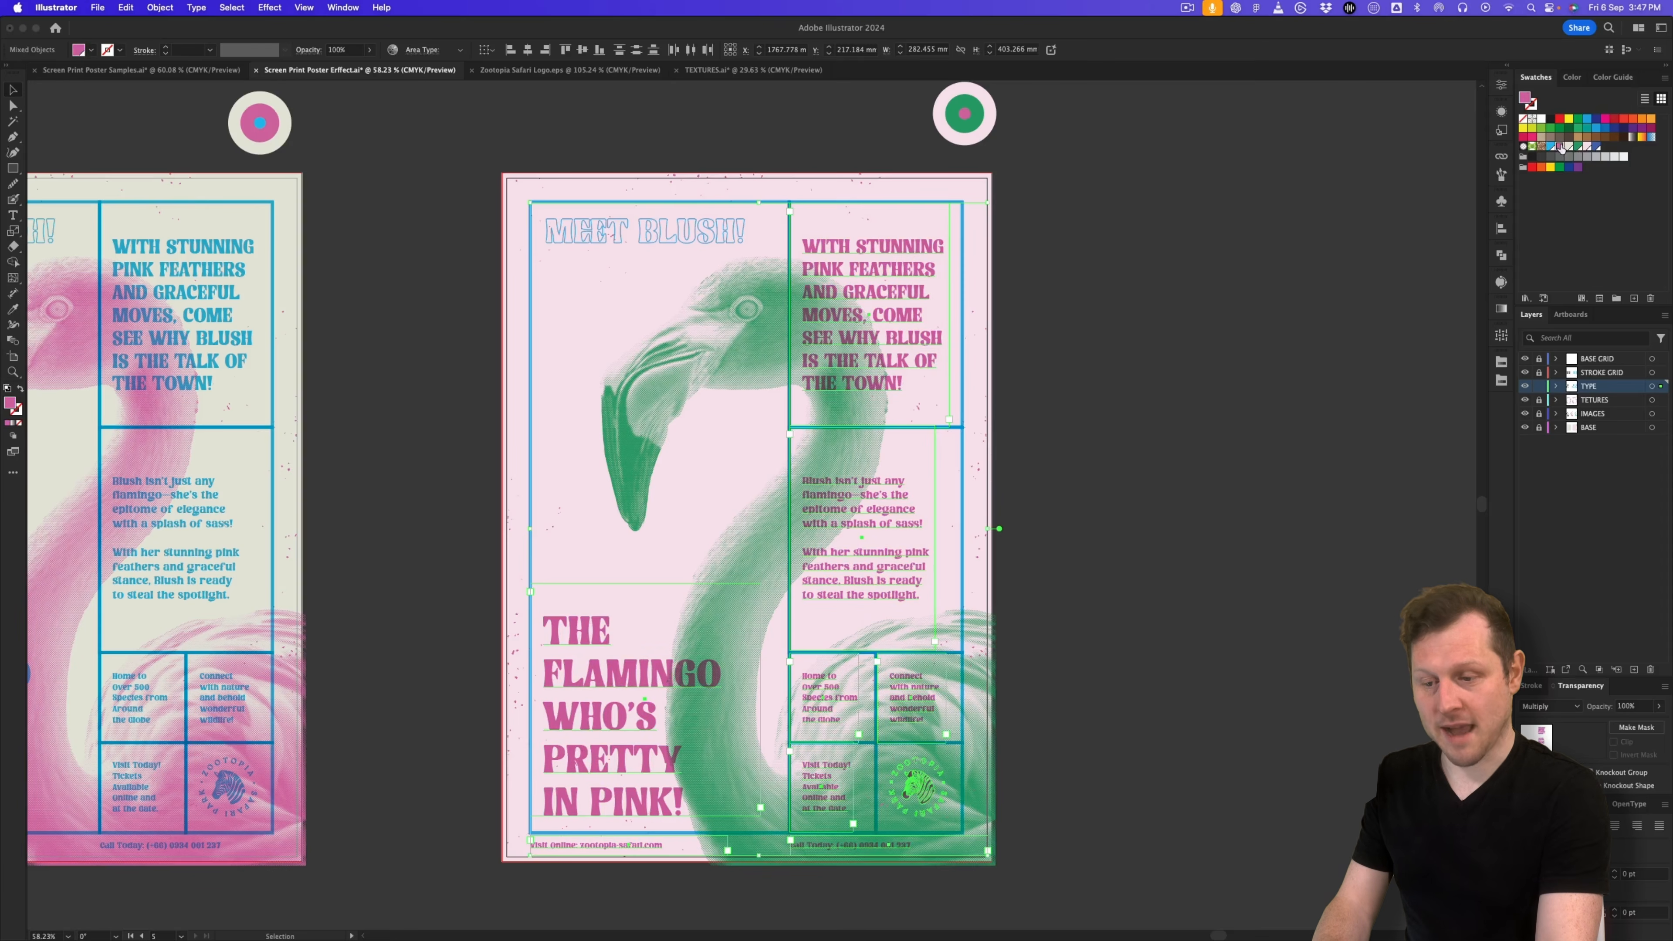
Step: Recolour the duplicated poster's outlined MEET BLUSH! heading with a pink stroke
{"action": "left_click", "coordinate": [689, 224]}
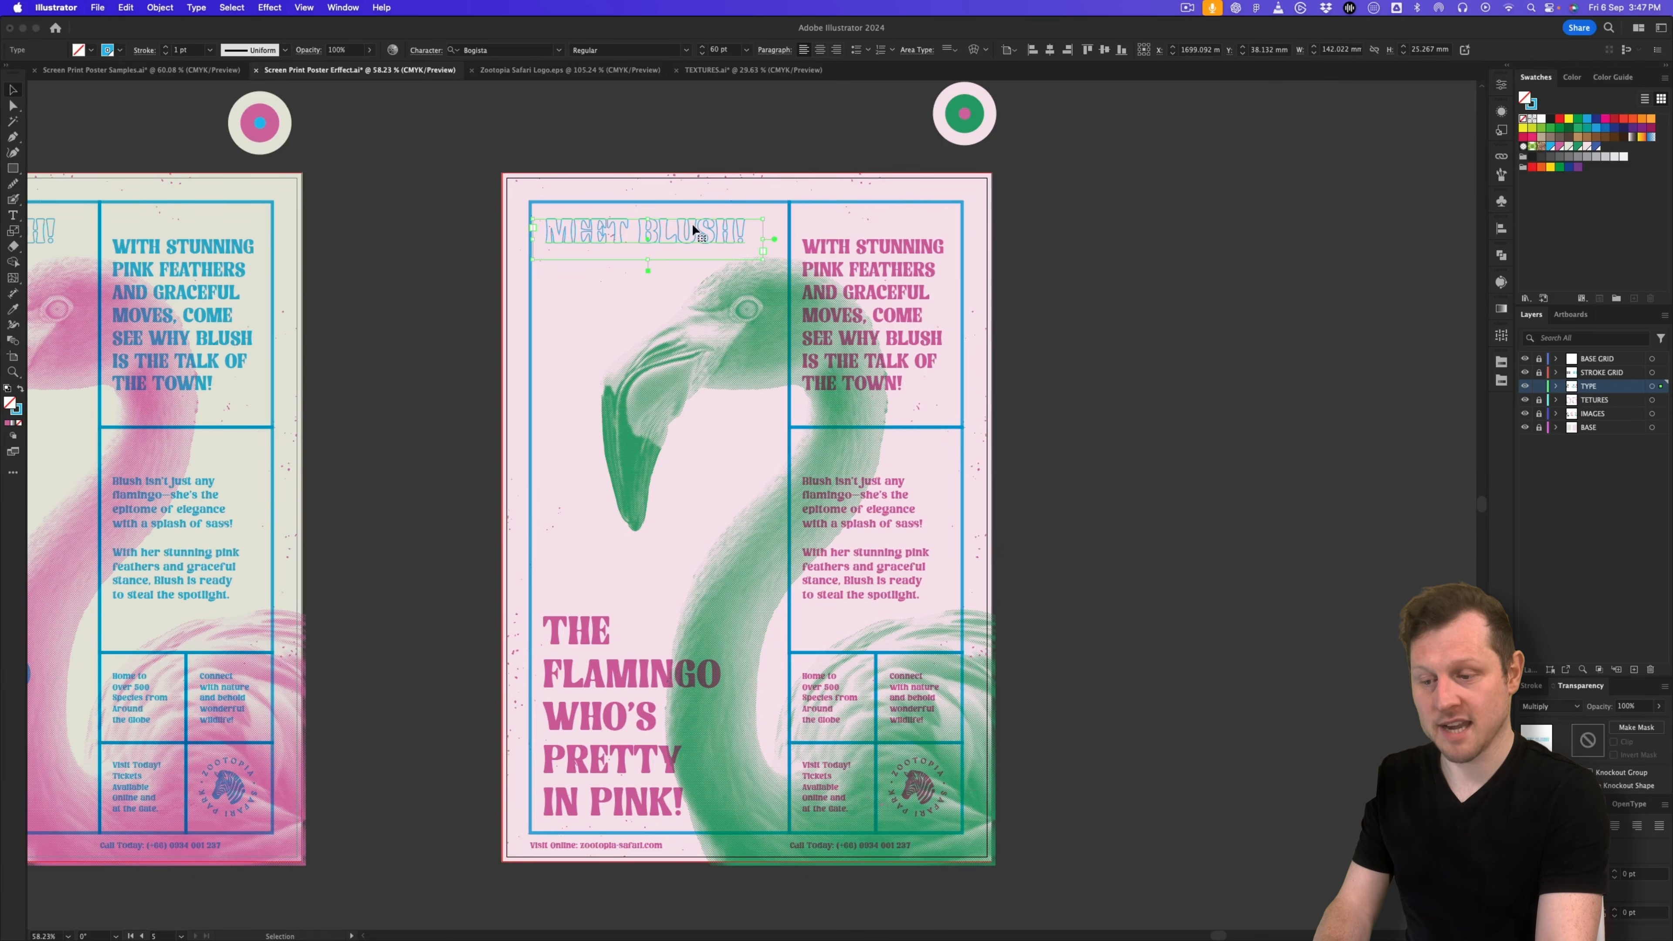
{"action": "left_click", "coordinate": [1563, 147]}
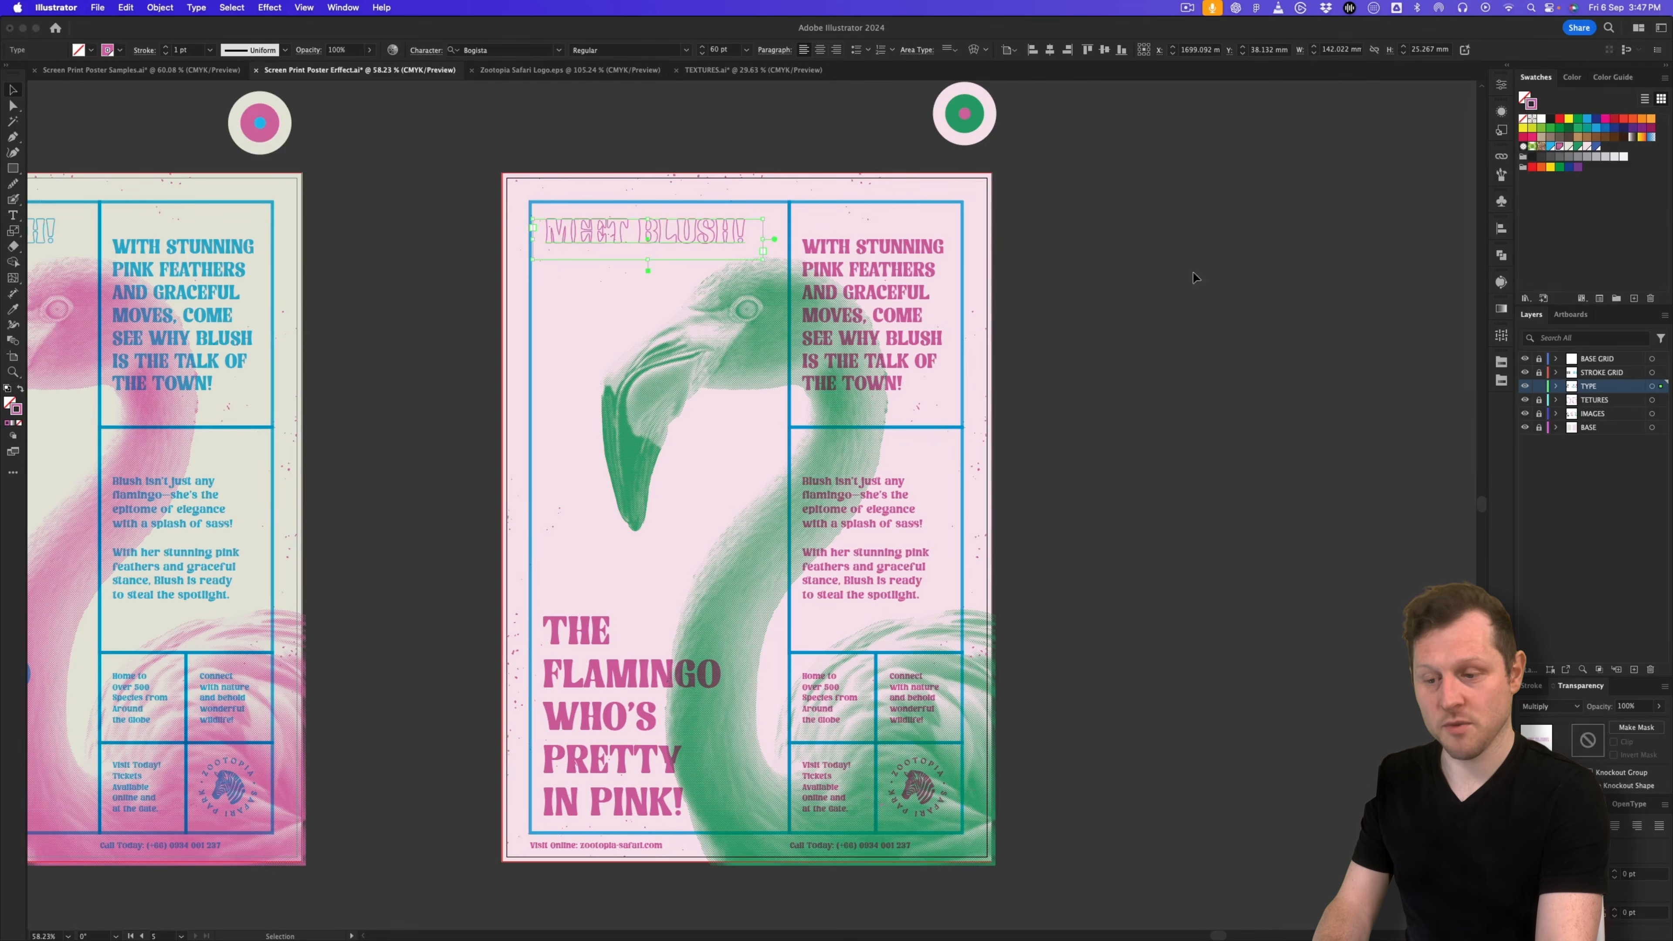
{"action": "key", "text": "super+shift+a"}
Step: Unlock the STROKE GRID layer and change the duplicated poster's grid strokes to pink
{"action": "left_click", "coordinate": [1607, 373]}
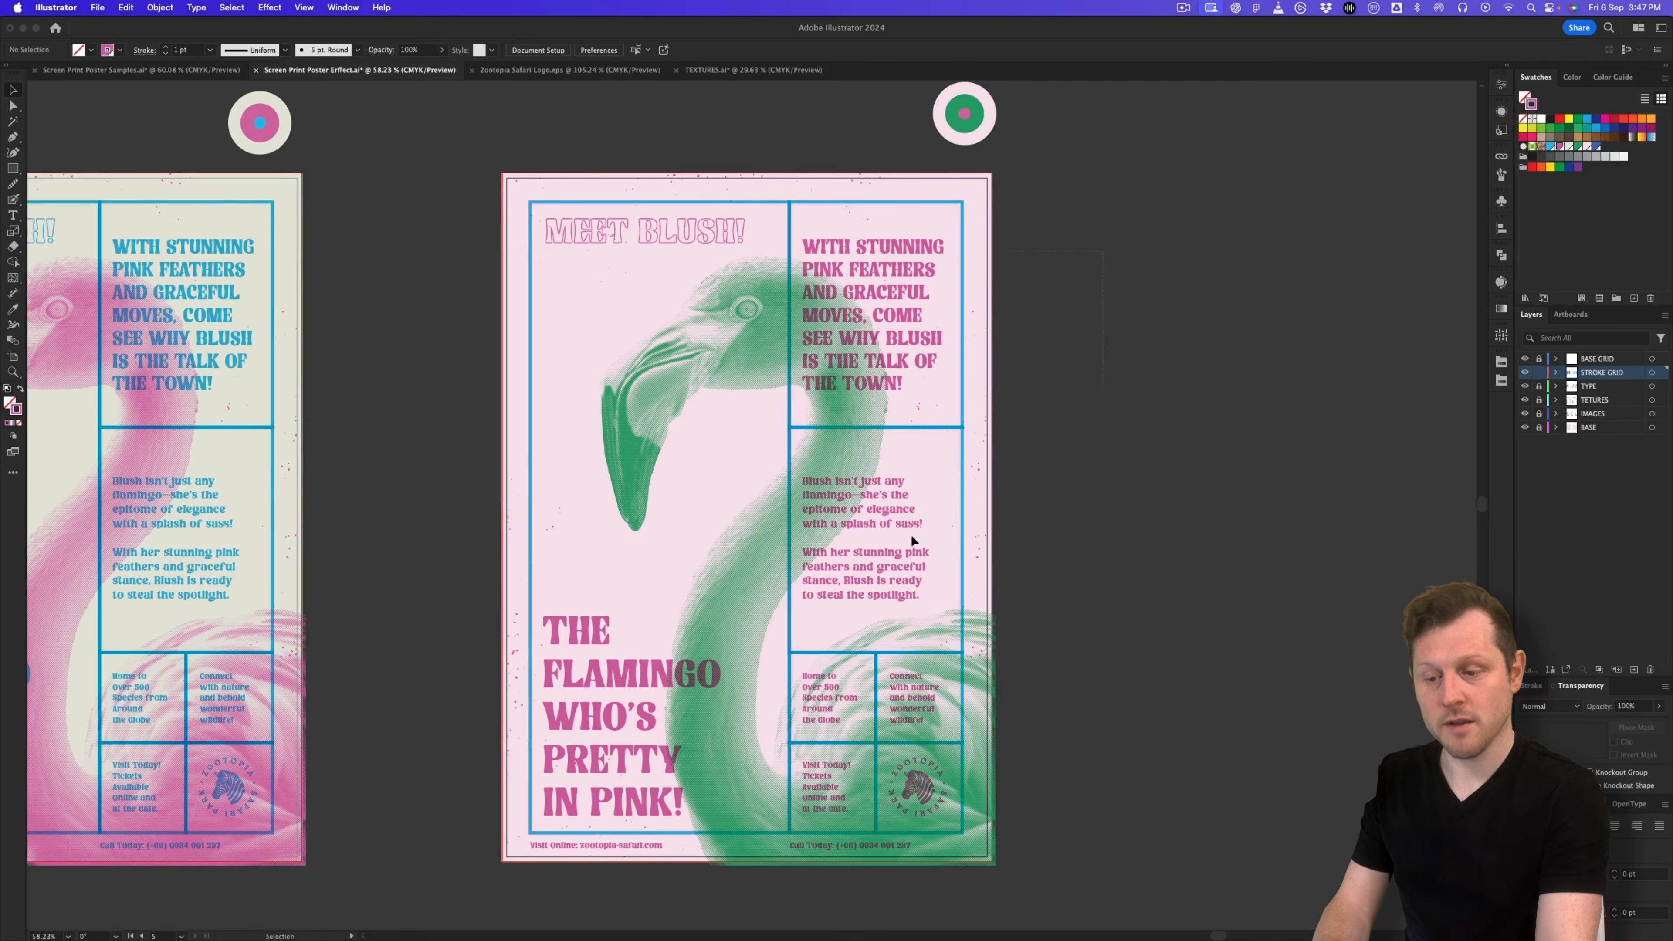
{"action": "left_click", "coordinate": [525, 796]}
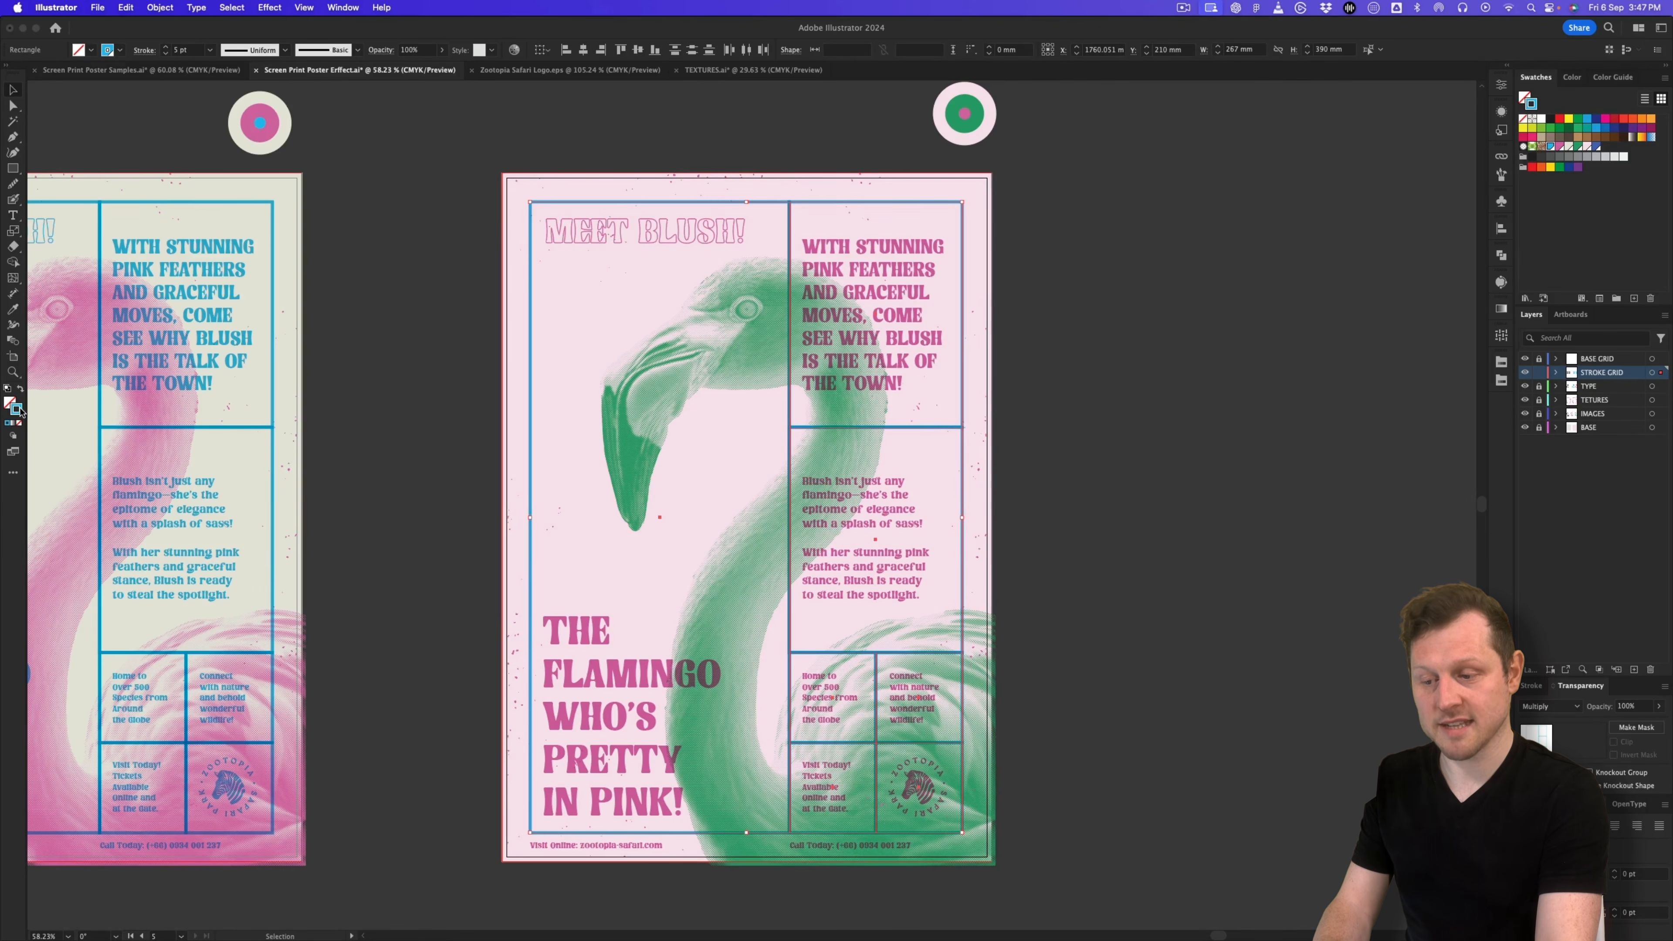
{"action": "left_click", "coordinate": [1562, 148]}
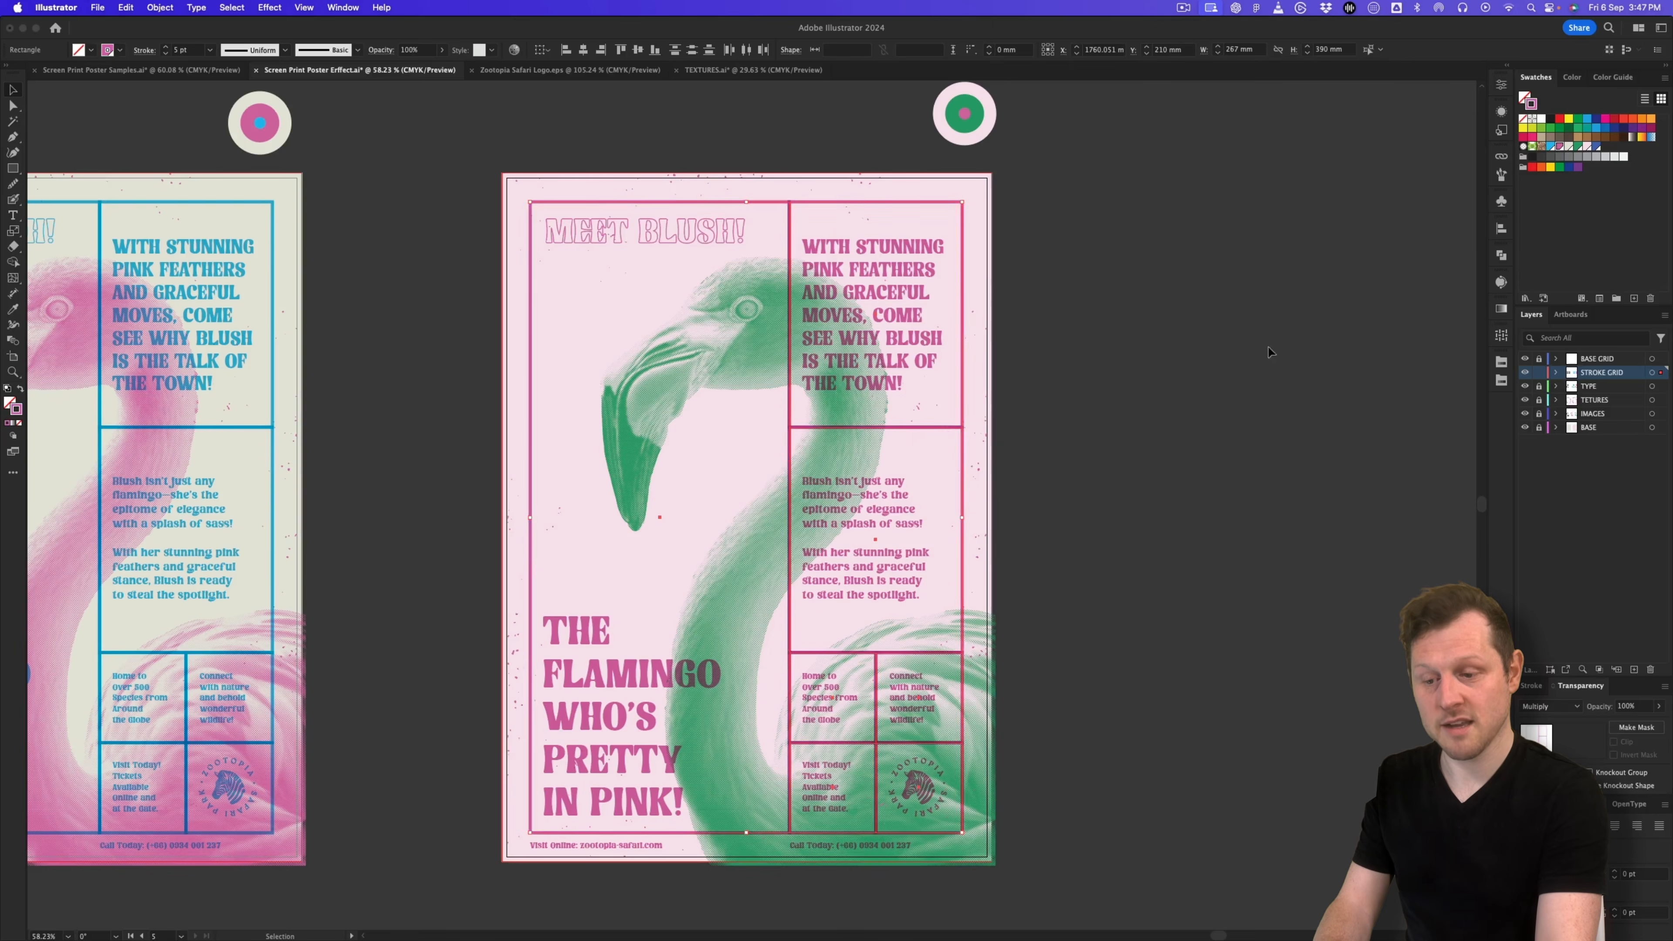
{"action": "key", "text": "super+shift+a"}
Step: Unlock the artwork layers and duplicate the green and pink poster's artboard with its artwork to its right
{"action": "key", "text": "z"}
{"action": "left_click_drag", "start_coordinate": [729, 413], "coordinate": [746, 406]}
{"action": "key", "text": "v"}
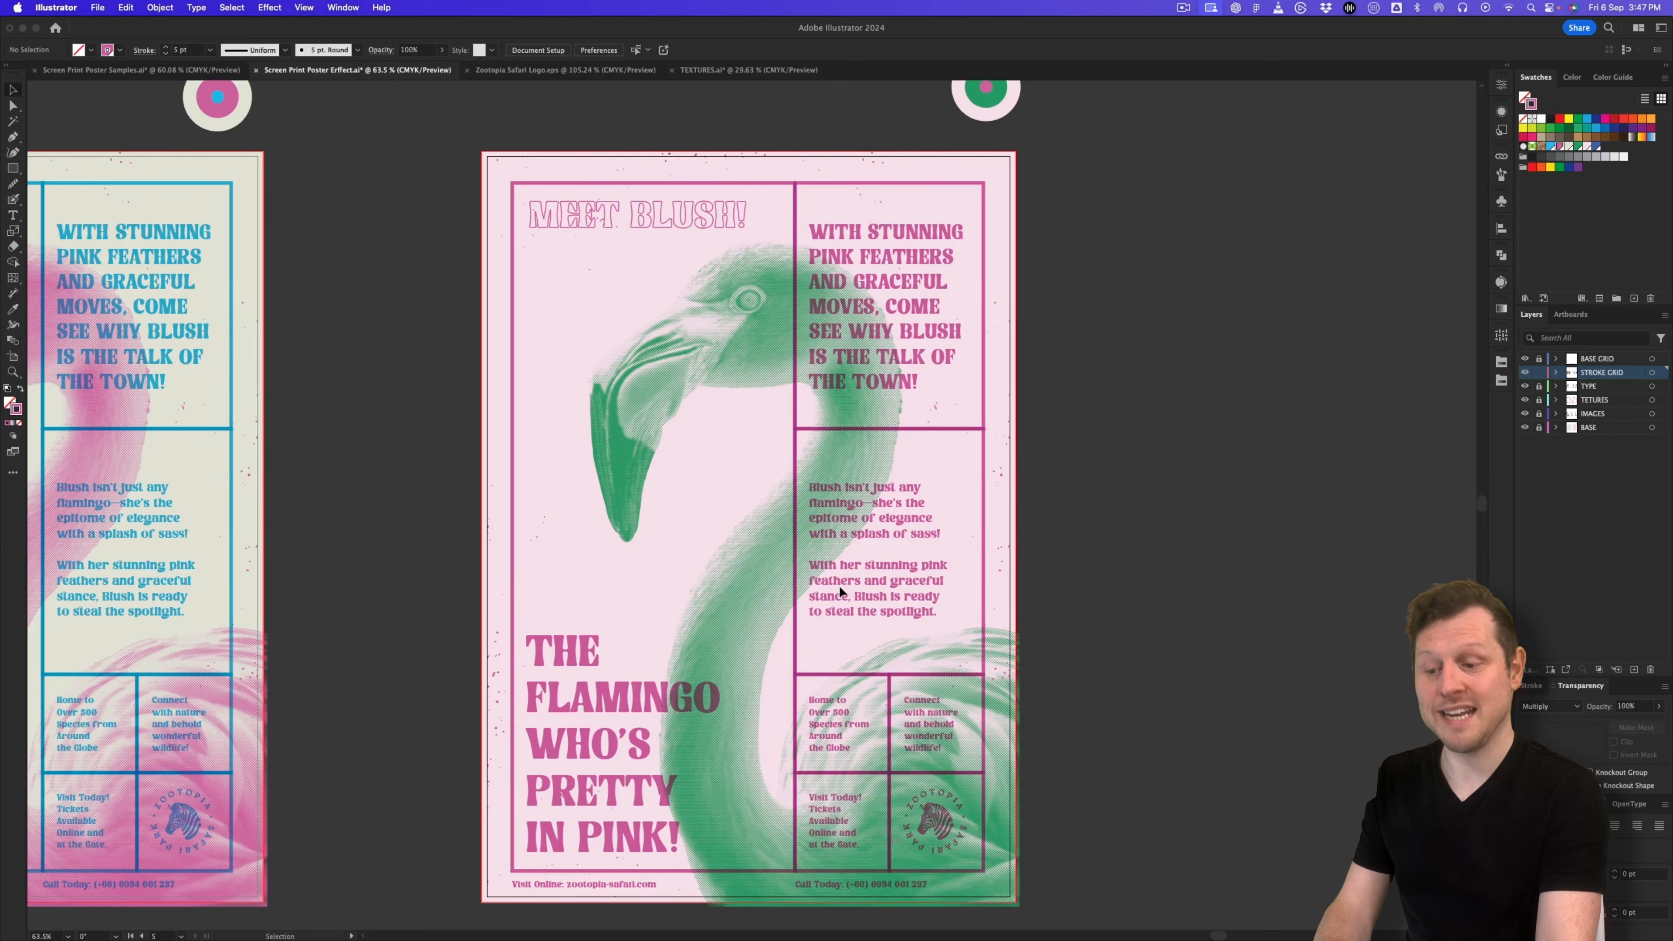
{"action": "key", "text": "z"}
{"action": "left_click", "coordinate": [870, 408], "text": "alt"}
{"action": "left_click_drag", "start_coordinate": [854, 413], "coordinate": [856, 410]}
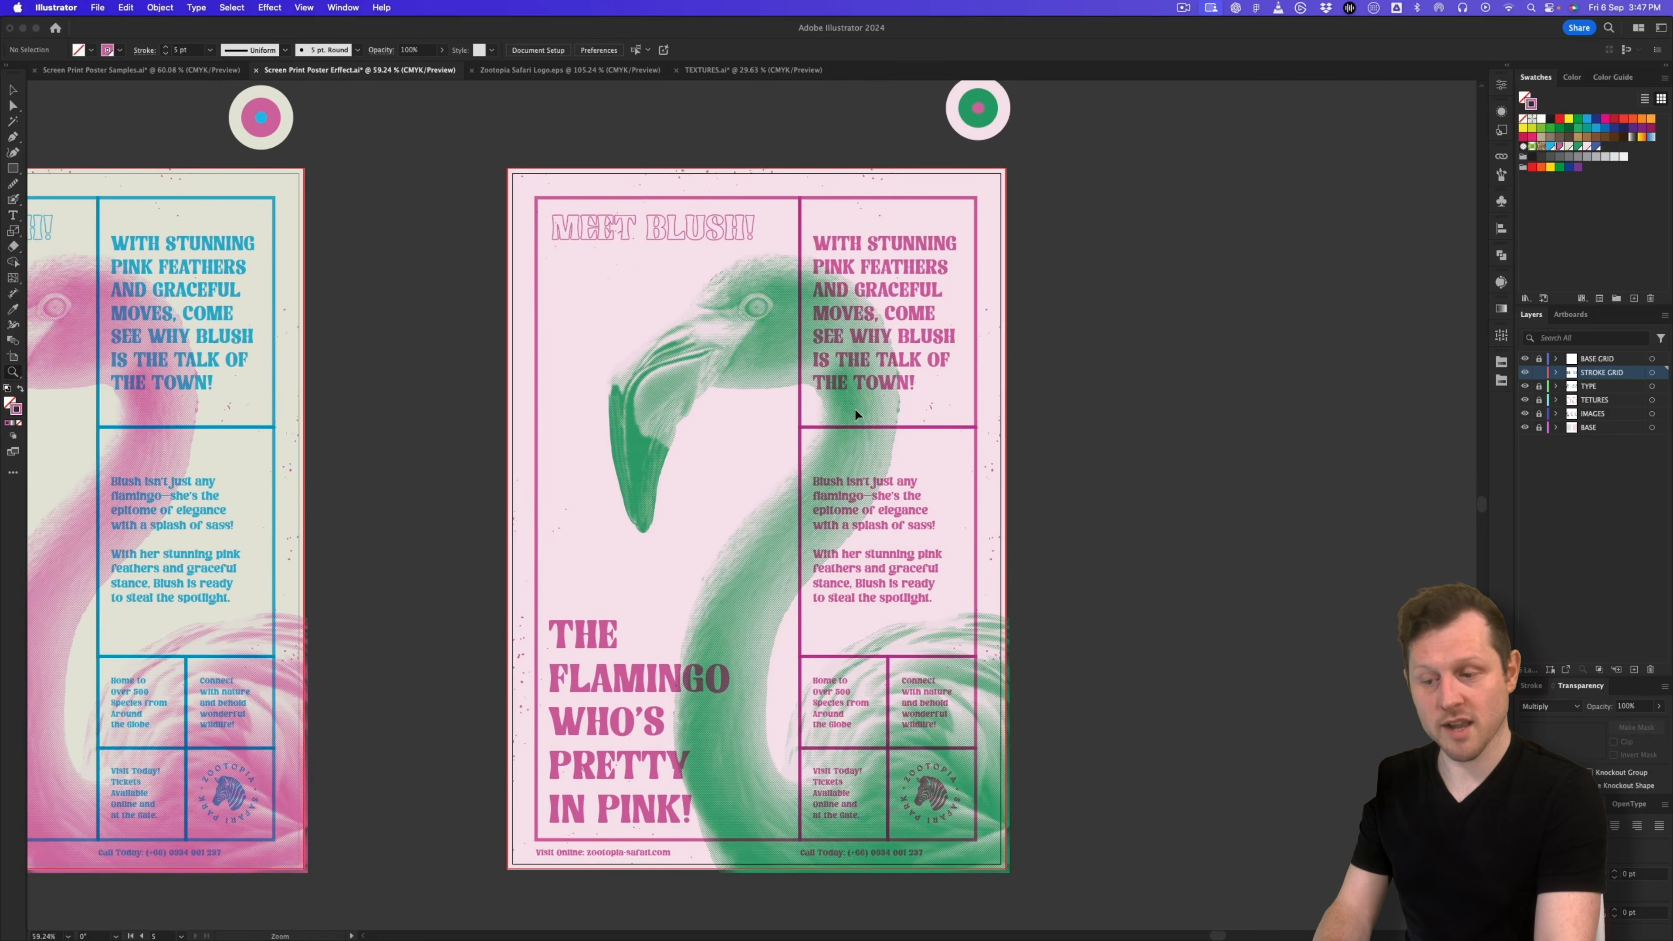
{"action": "key", "text": "v"}
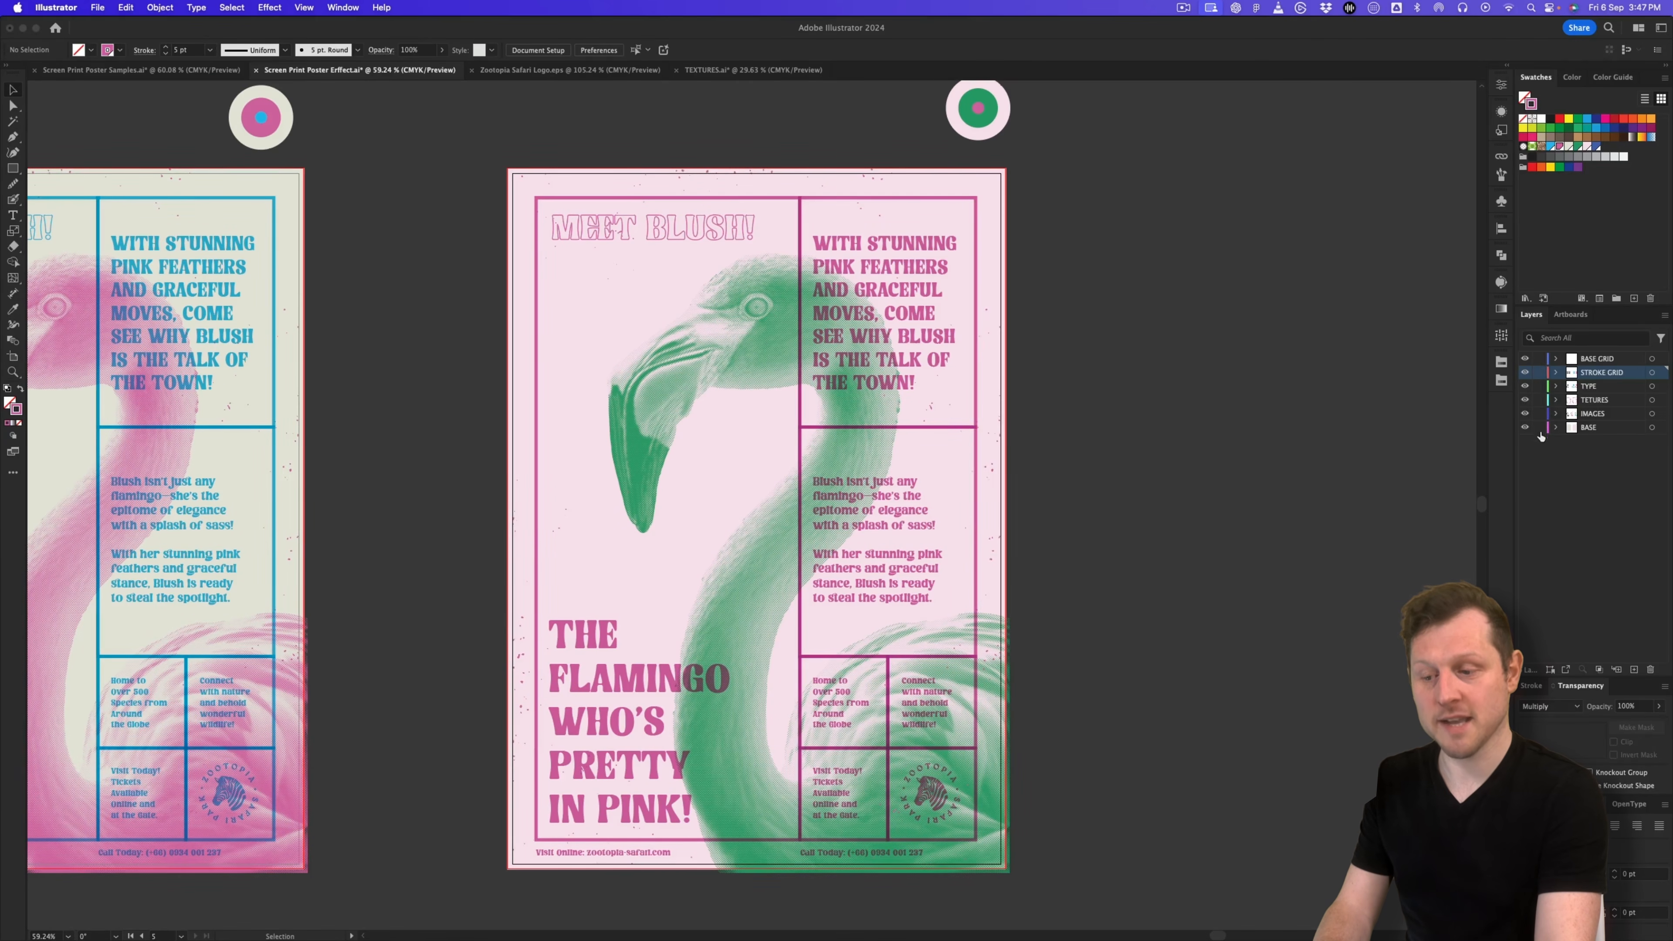
{"action": "left_click", "coordinate": [12, 357]}
{"action": "left_click_drag", "start_coordinate": [611, 390], "coordinate": [1306, 390]}
{"action": "key", "text": "v"}
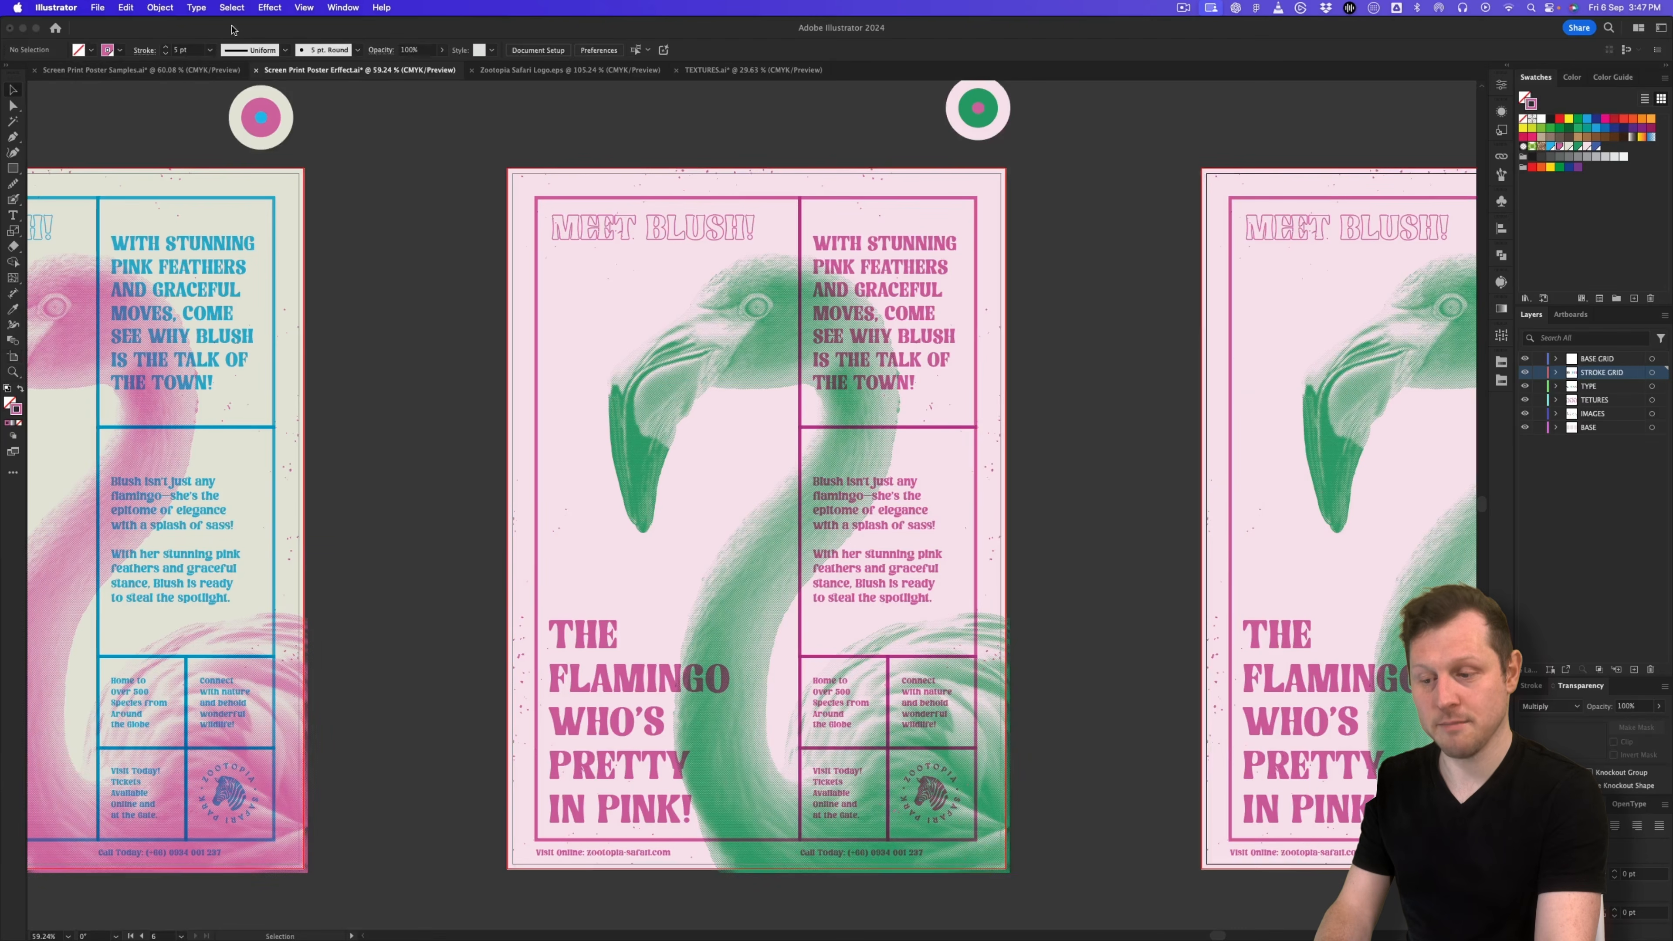
Step: Copy the purple and yellow gorilla poster's colour circles from the Screen Print Poster Samples document and place them above the new poster copy
{"action": "left_click", "coordinate": [132, 69]}
{"action": "scroll", "coordinate": [936, 319], "scroll_direction": "right", "scroll_amount": 10}
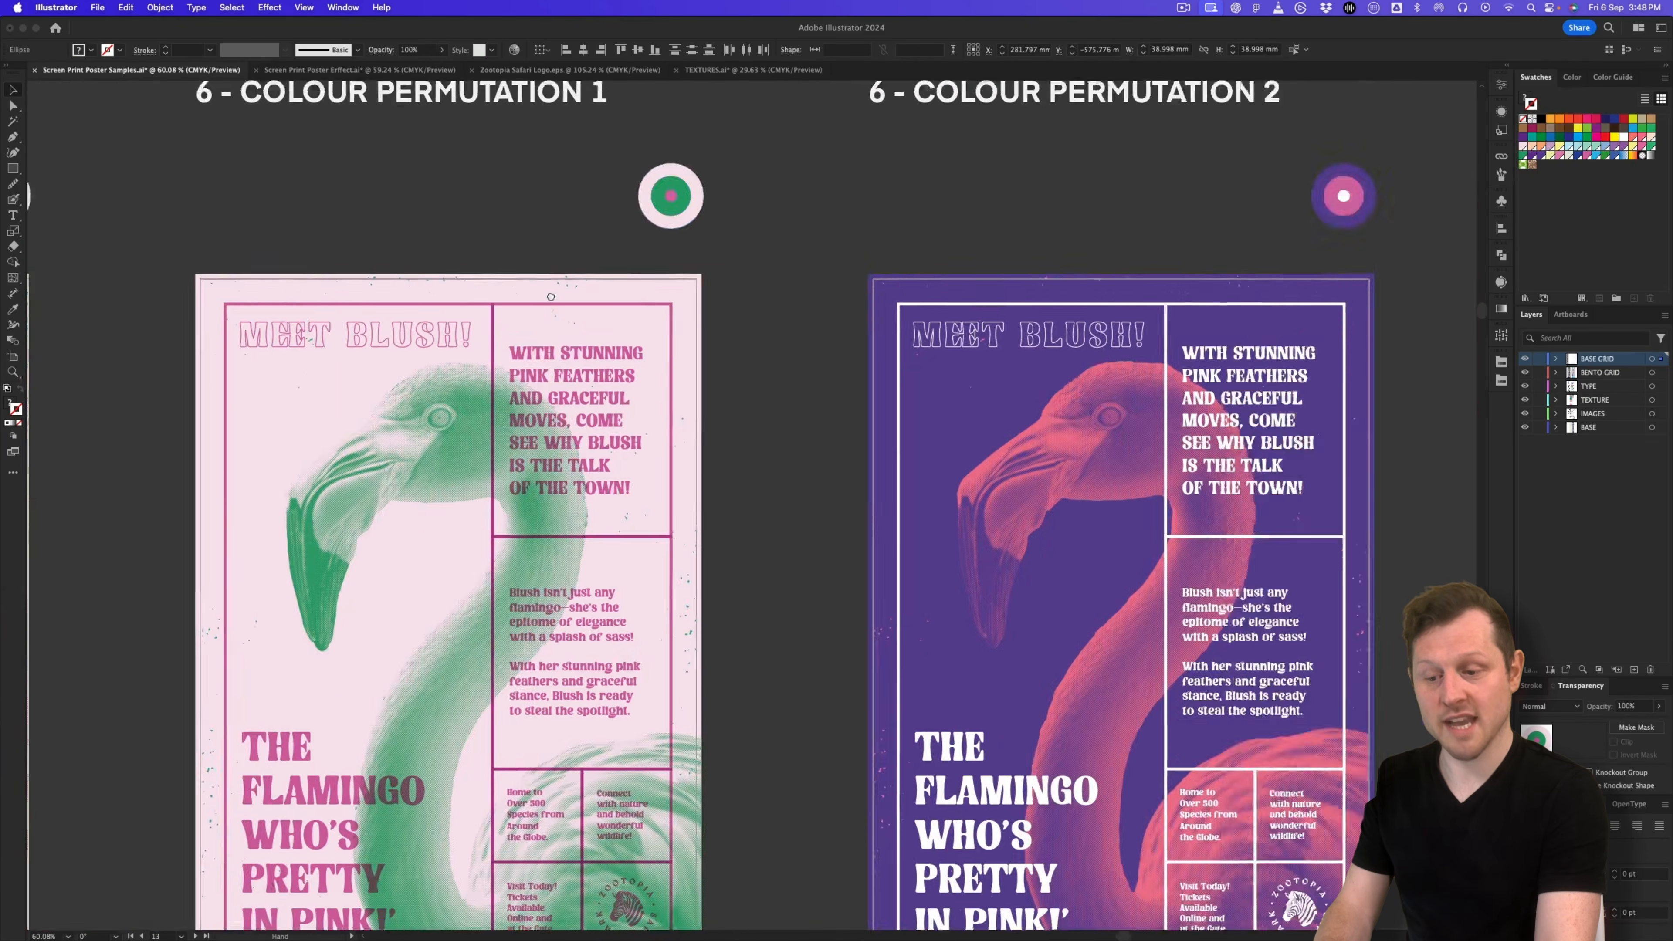
{"action": "scroll", "coordinate": [1057, 221], "scroll_direction": "down", "scroll_amount": 20}
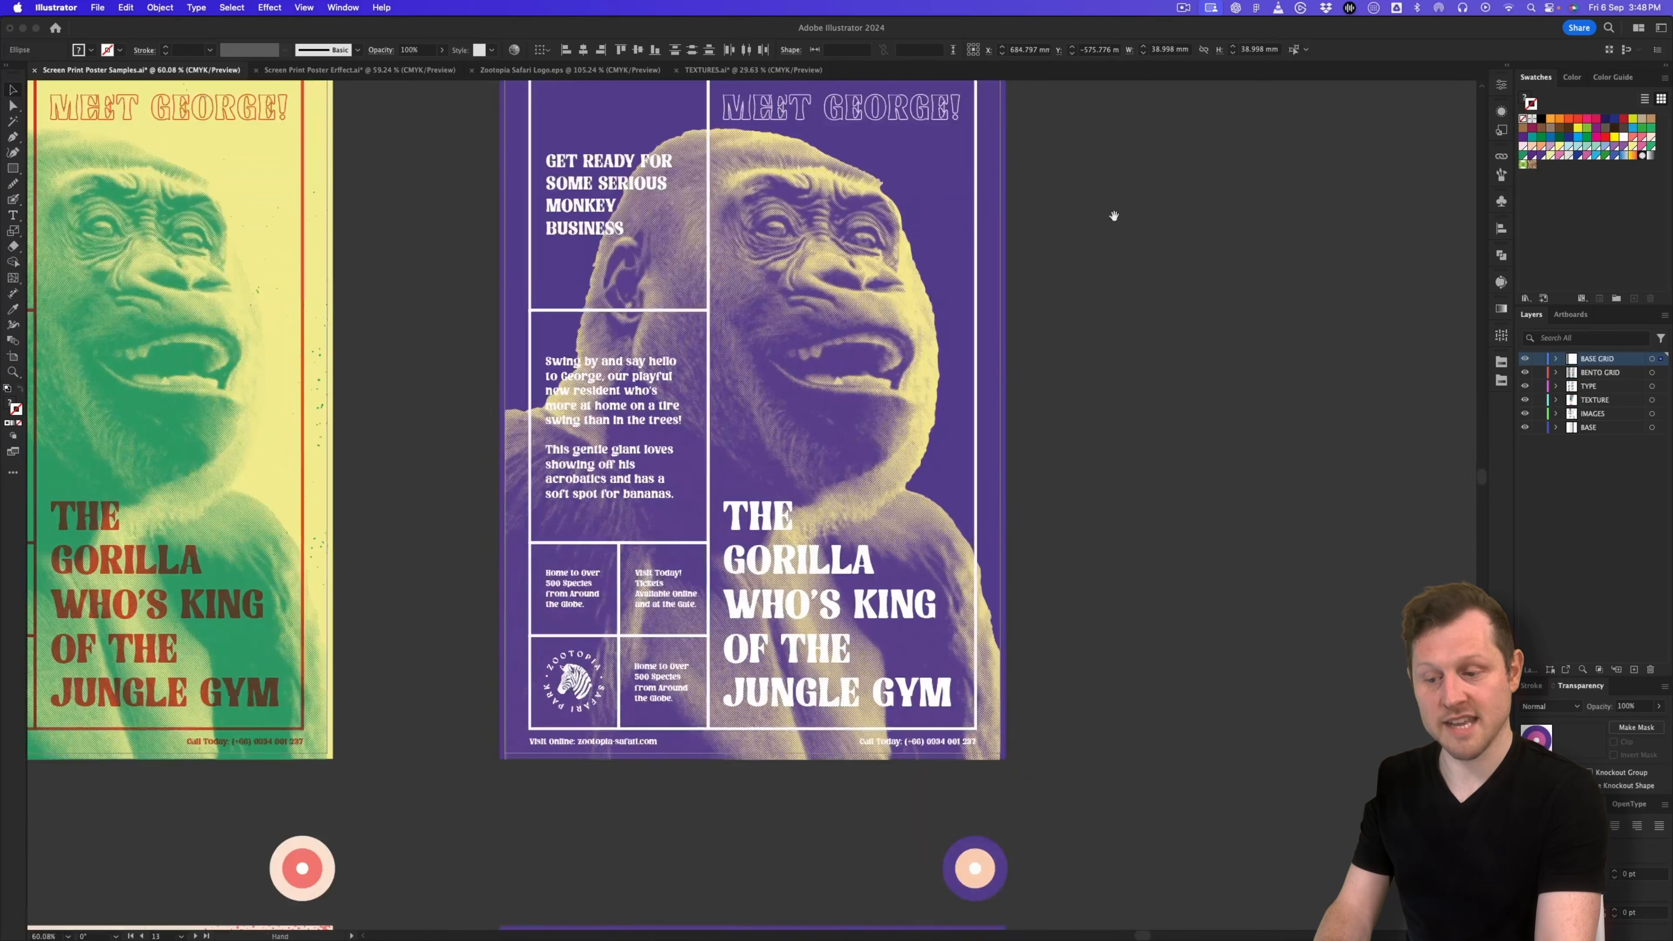
{"action": "scroll", "coordinate": [1114, 216], "scroll_direction": "up", "scroll_amount": 5}
{"action": "key", "text": "a"}
{"action": "left_click", "coordinate": [985, 253]}
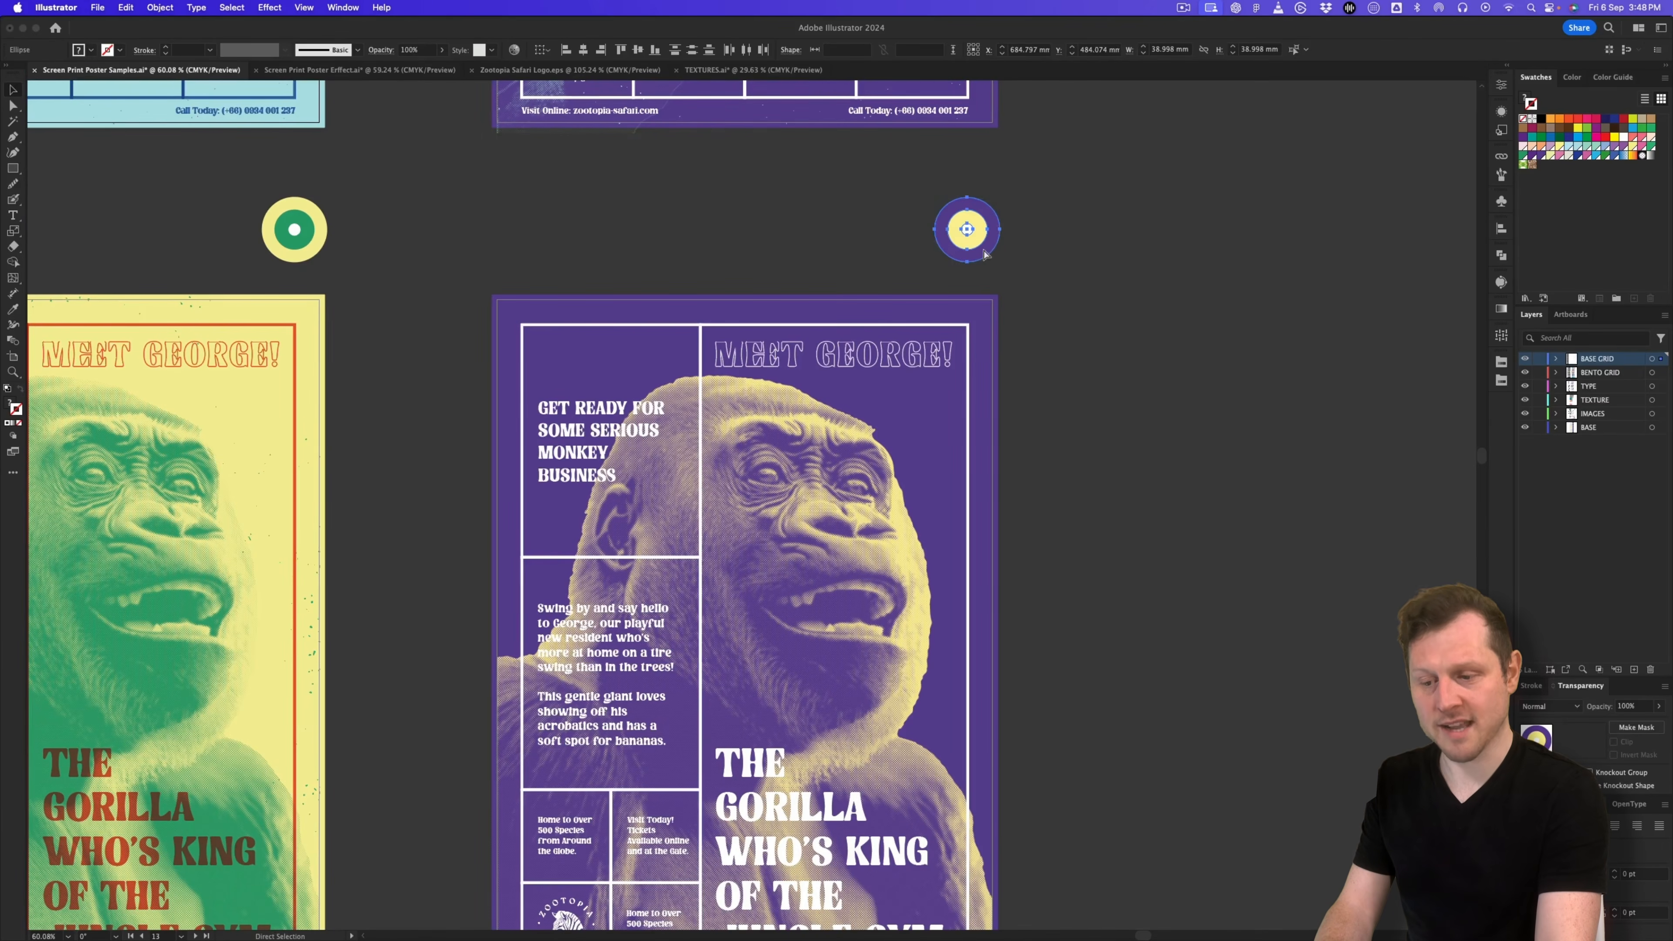
{"action": "left_click", "coordinate": [359, 69]}
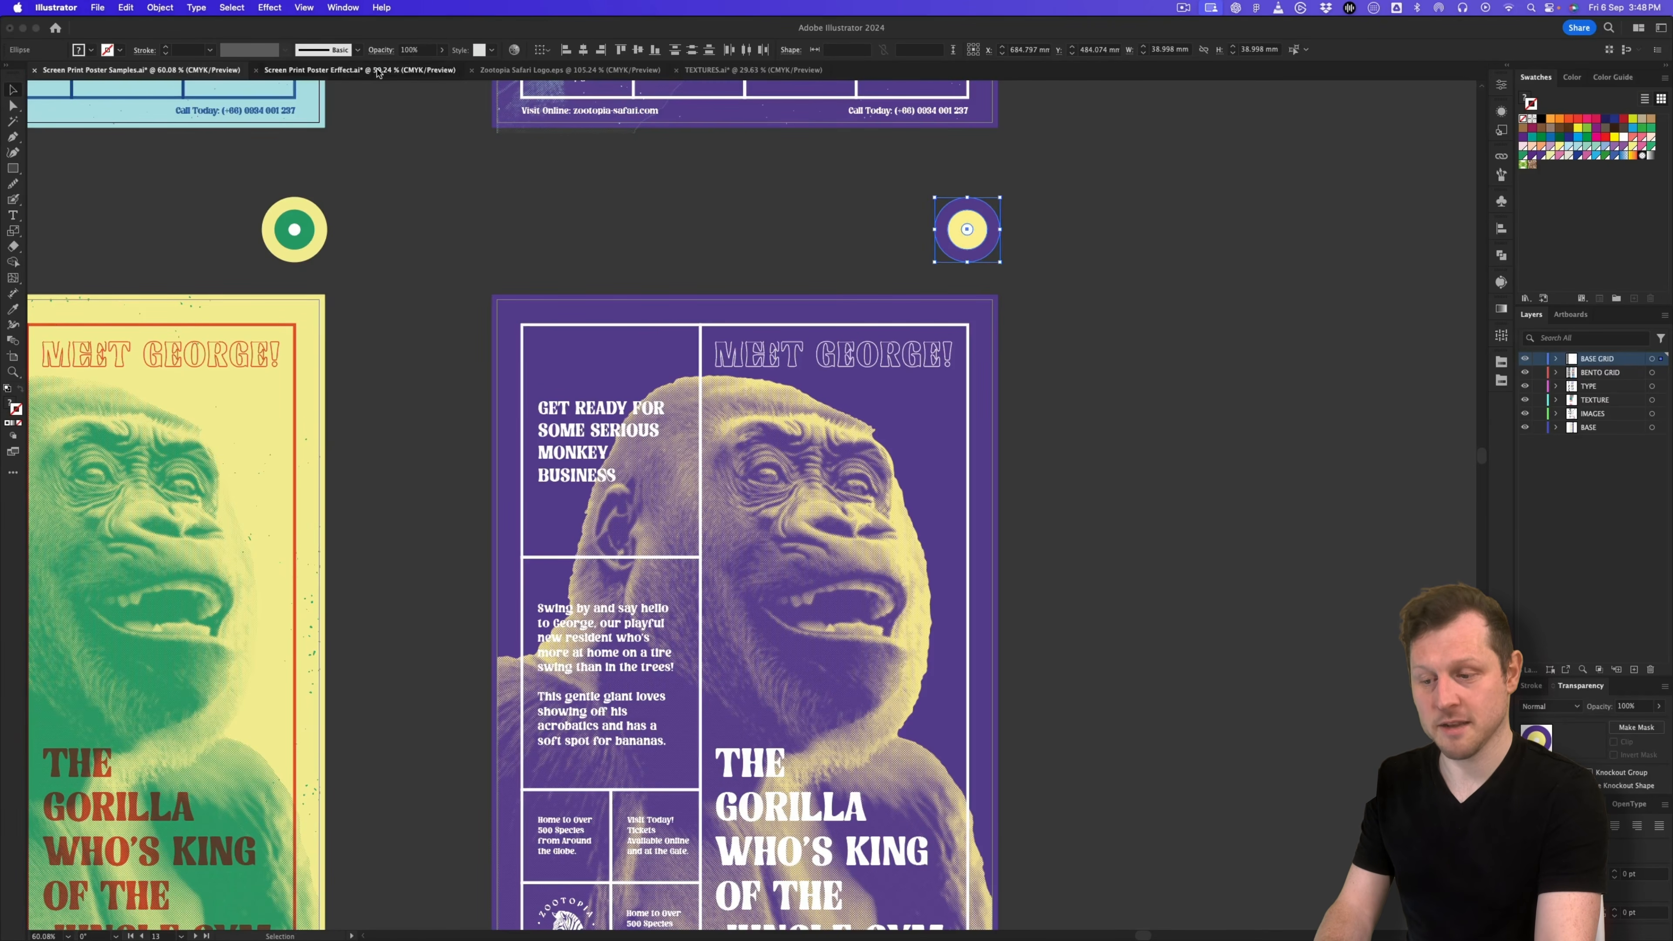
{"action": "key", "text": "super+v"}
{"action": "left_click_drag", "start_coordinate": [1004, 192], "coordinate": [1016, 186]}
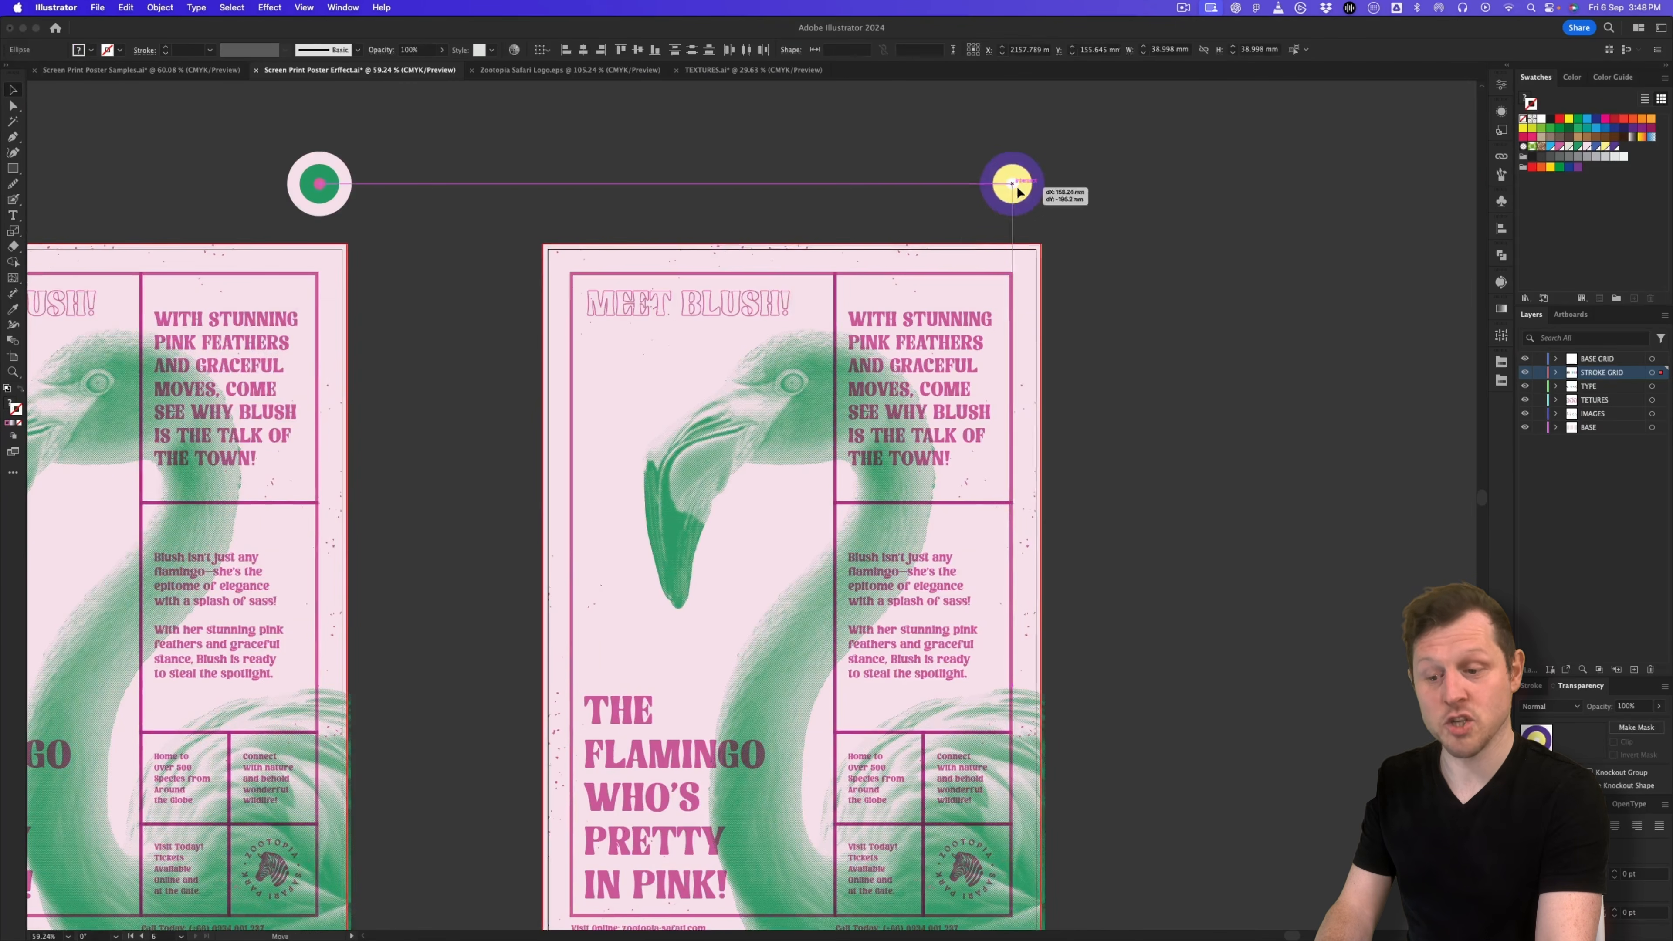
Step: Lock every layer except BASE and fill the new poster's background rectangle with purple
{"action": "scroll", "coordinate": [1015, 186], "scroll_direction": "down", "scroll_amount": 2}
{"action": "left_click_drag", "start_coordinate": [1539, 359], "coordinate": [1540, 399]}
{"action": "left_click", "coordinate": [1022, 264]}
Step: Unlock the IMAGES layer, fill the new poster's flamingo with yellow, turn off its Invert Mask option and relock the layer
{"action": "left_click", "coordinate": [1539, 413]}
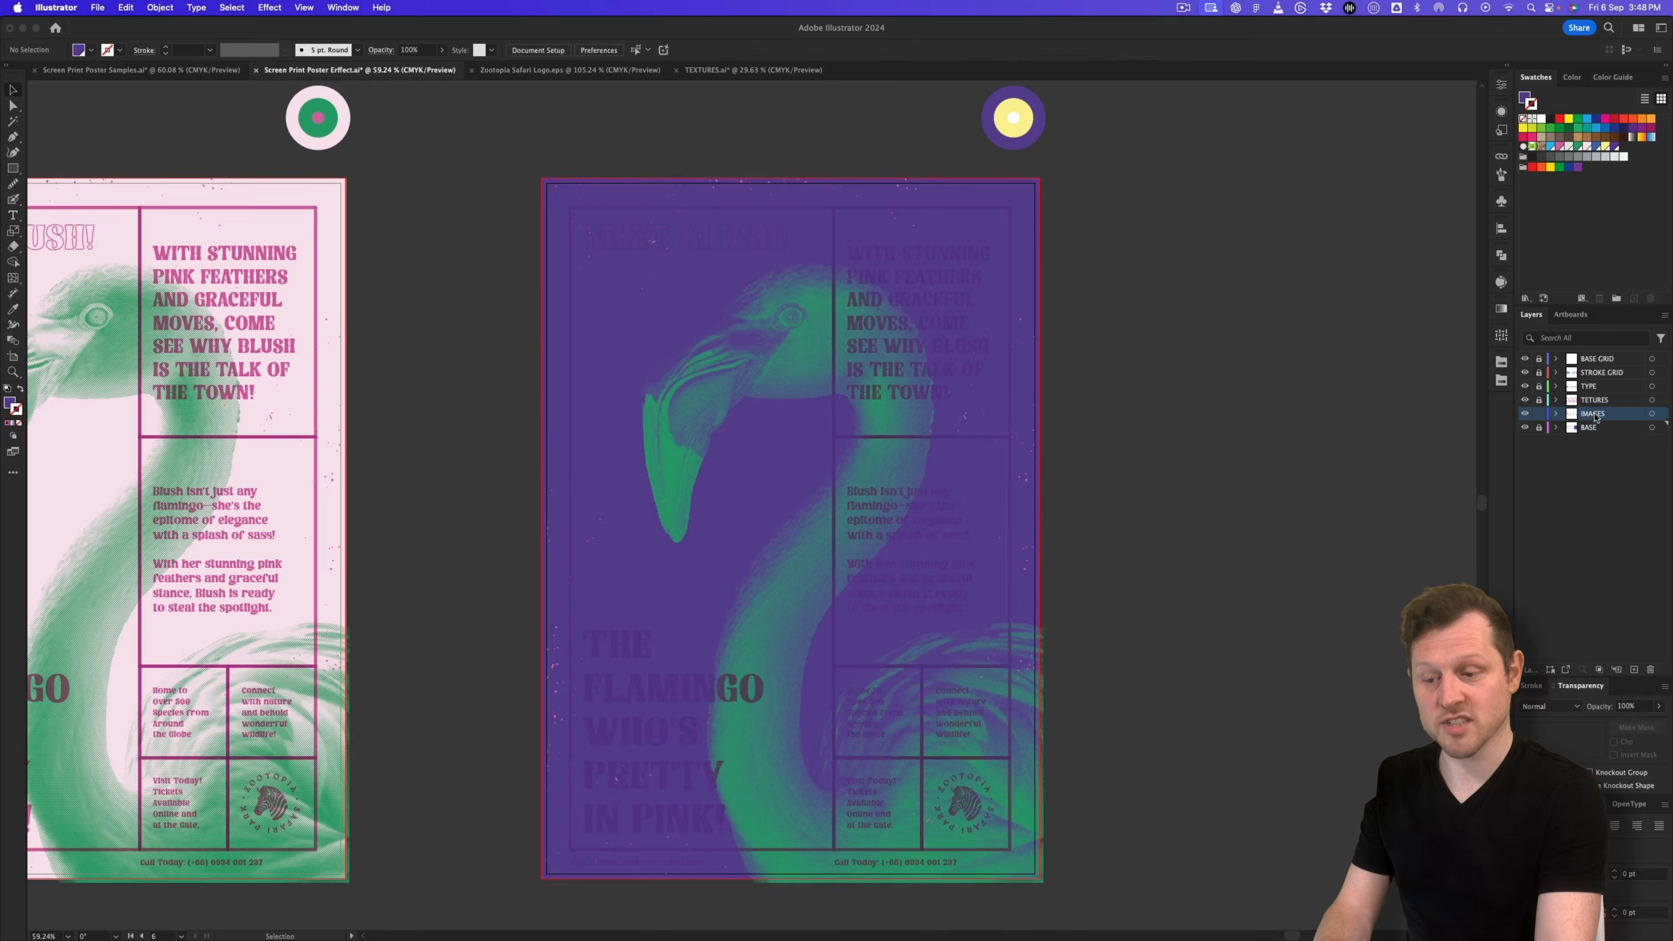
{"action": "left_click", "coordinate": [1614, 755]}
{"action": "left_click", "coordinate": [1614, 755]}
{"action": "left_click", "coordinate": [1539, 413]}
Step: Unlock the TYPE layer, fill the purple poster's text and logo with white, set their blending mode to Normal and relock the layer
{"action": "left_click", "coordinate": [1539, 387]}
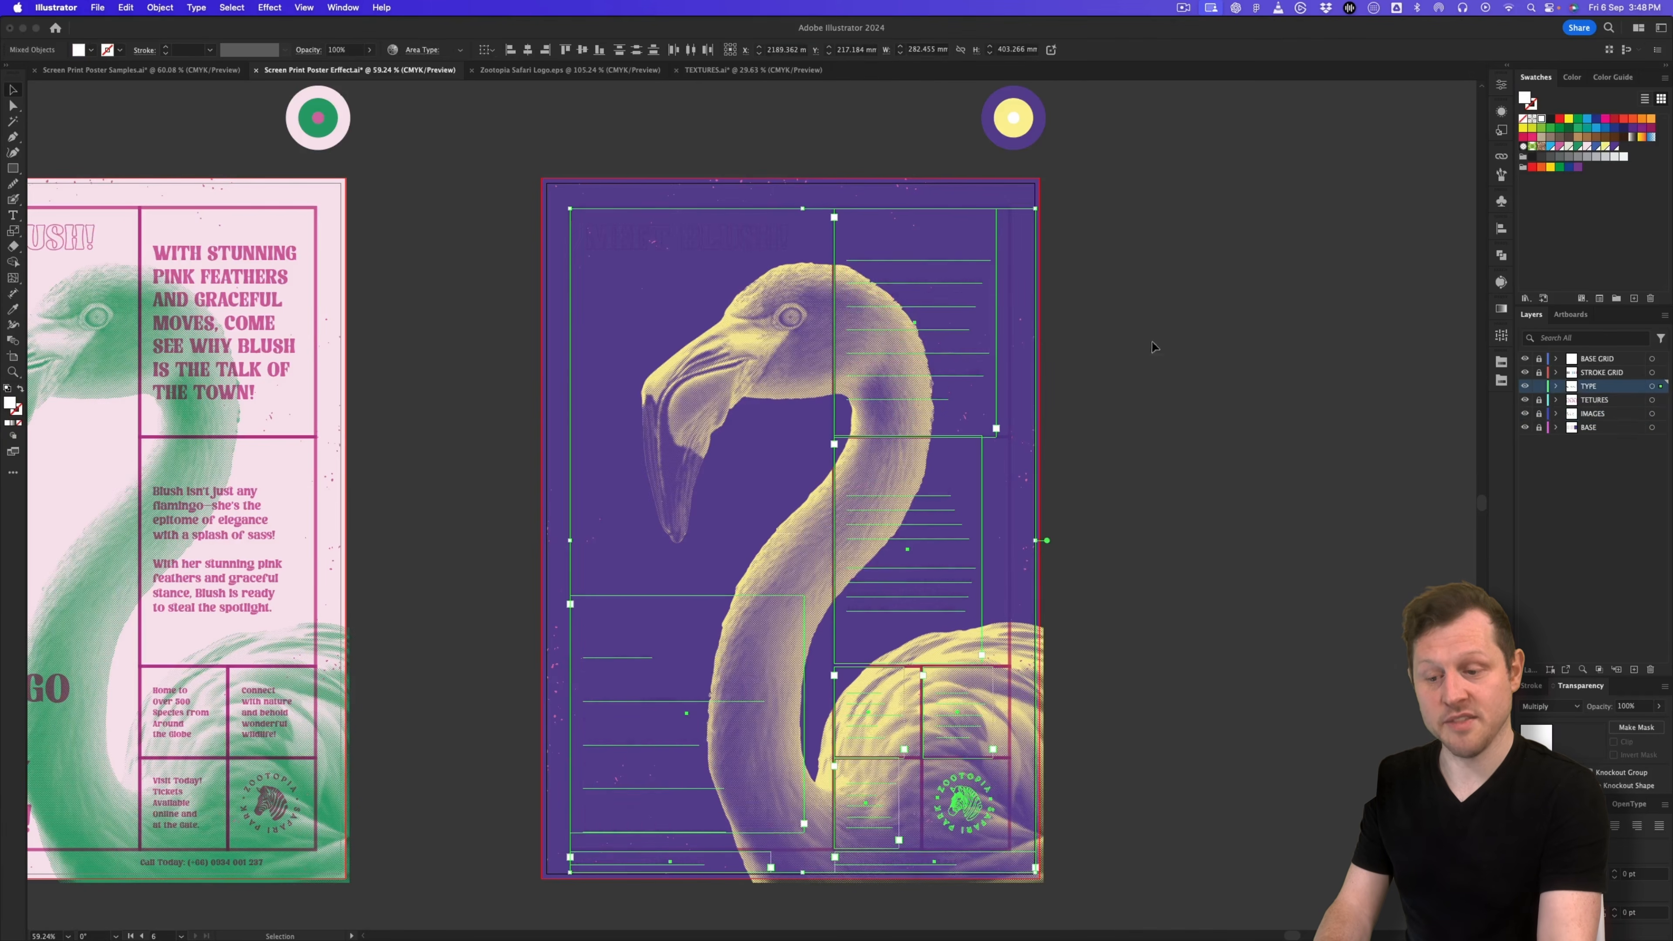
{"action": "left_click", "coordinate": [1550, 706]}
{"action": "left_click", "coordinate": [1551, 461]}
{"action": "left_click", "coordinate": [1539, 386]}
Step: Unlock the STROKE GRID layer and give the purple poster's grid a white stroke with Normal blending mode
{"action": "left_click", "coordinate": [1539, 372]}
{"action": "left_click", "coordinate": [1601, 374]}
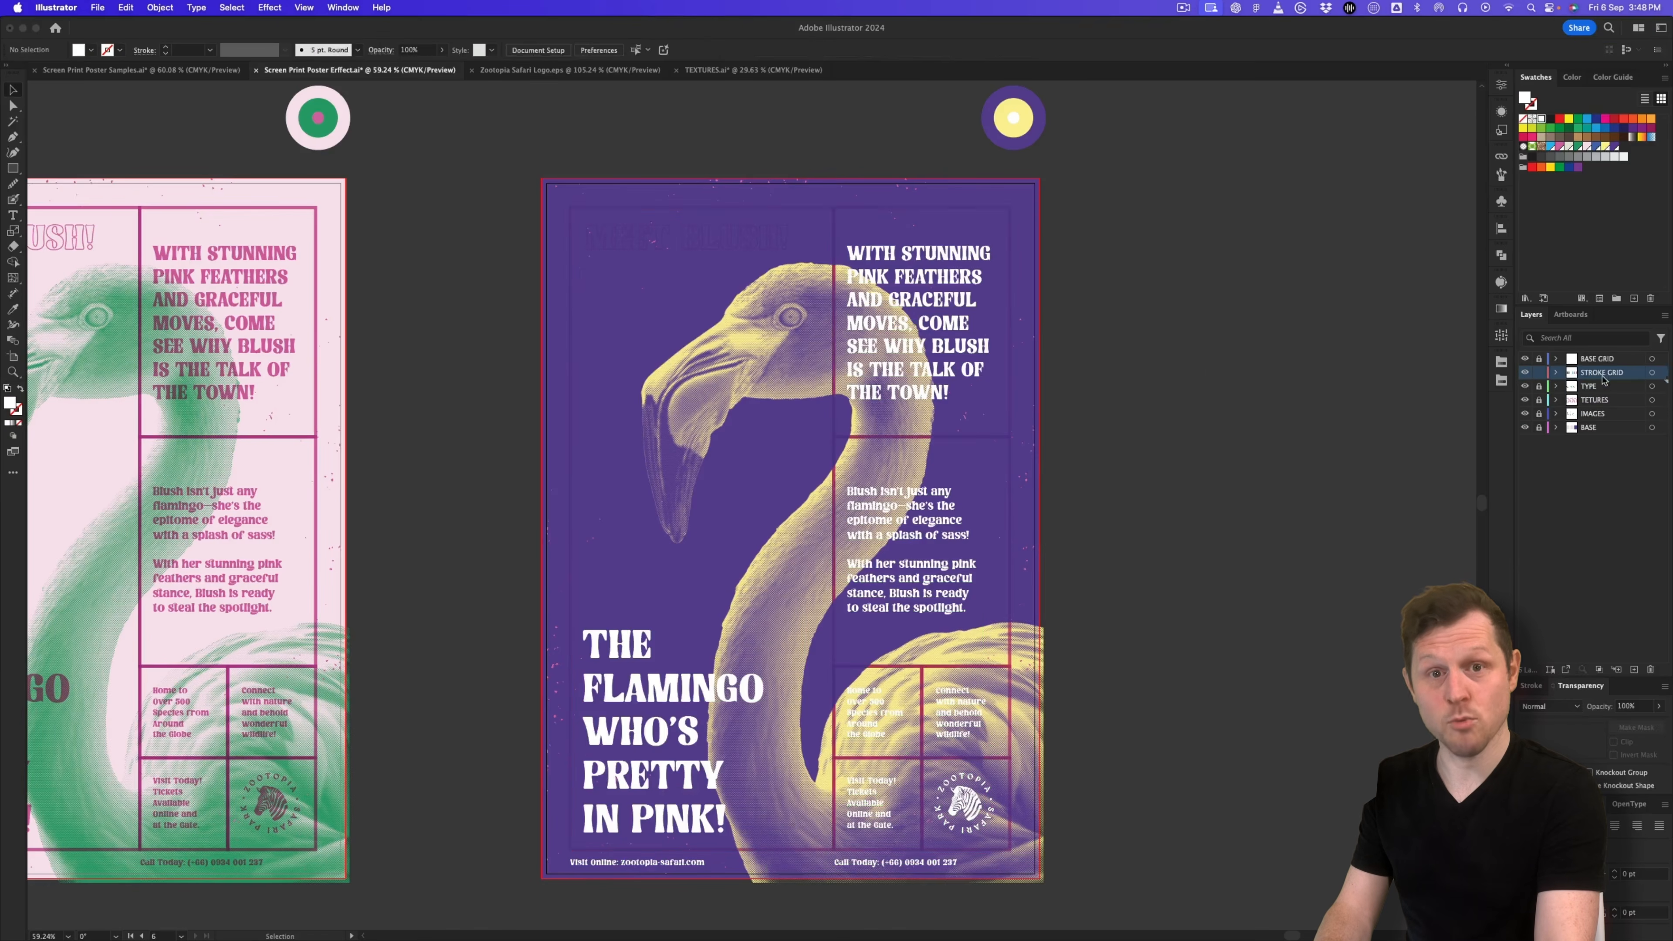
{"action": "left_click", "coordinate": [1010, 396]}
{"action": "left_click", "coordinate": [16, 408]}
{"action": "left_click", "coordinate": [1535, 77]}
{"action": "left_click", "coordinate": [1542, 118]}
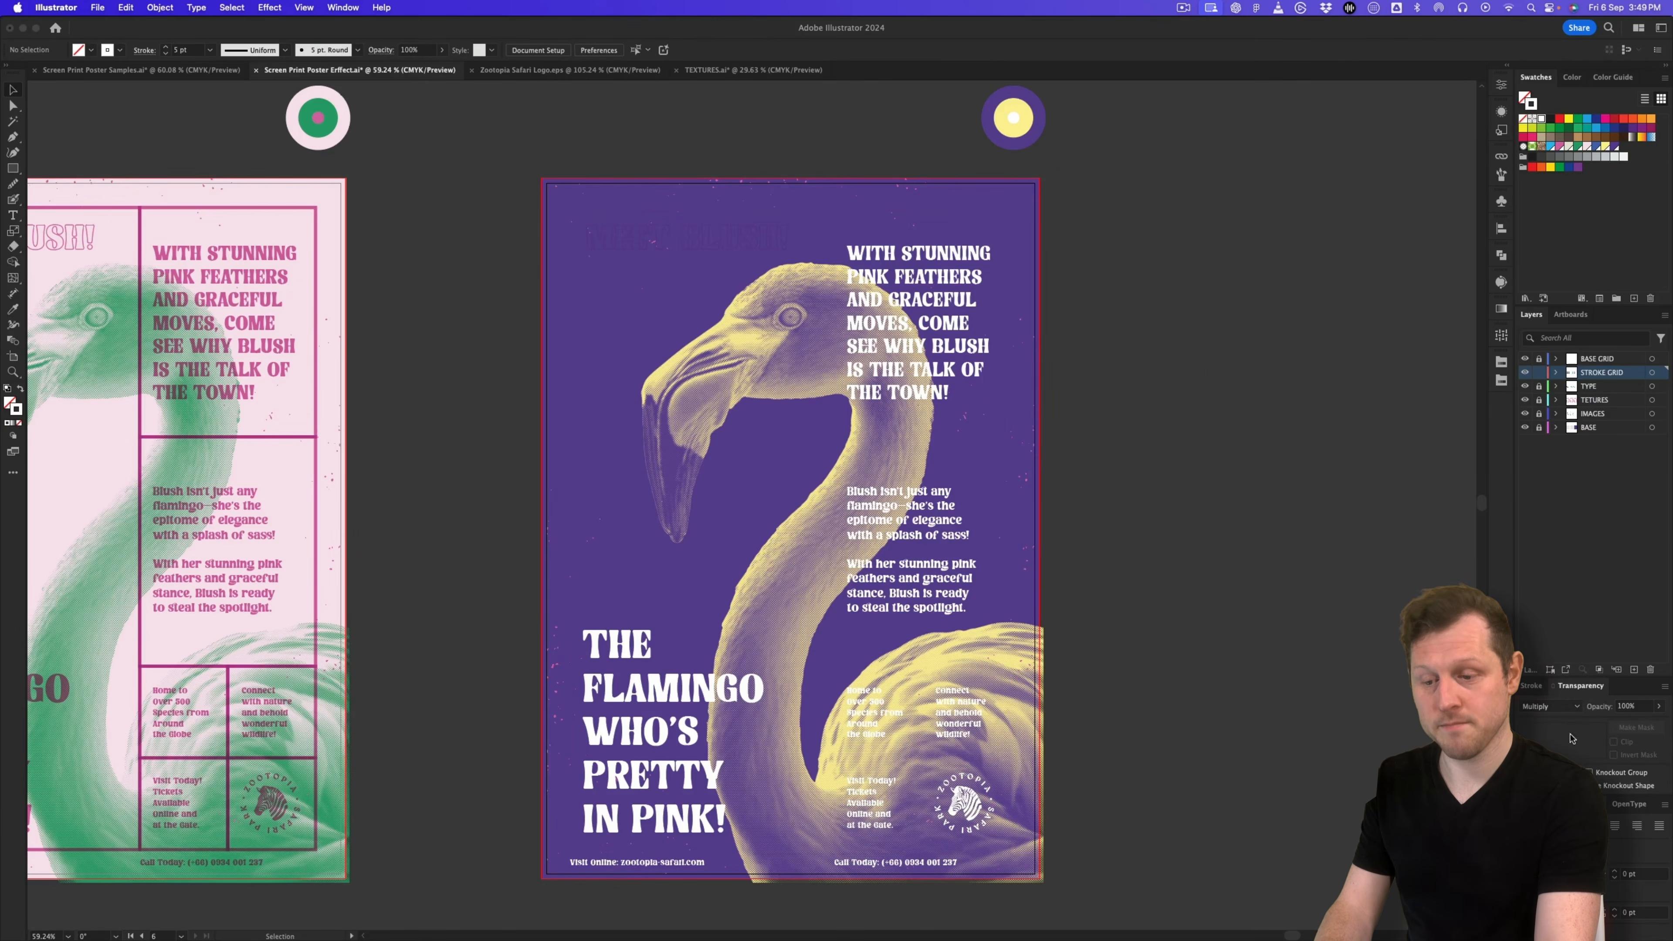
{"action": "left_click", "coordinate": [1010, 409]}
{"action": "left_click", "coordinate": [1550, 706]}
{"action": "left_click", "coordinate": [1535, 460]}
{"action": "left_click", "coordinate": [1229, 318]}
Step: Set the purple poster's MEET BLUSH! heading to Normal blending mode and unlock the TEXTURES layer
{"action": "left_click", "coordinate": [1539, 386]}
{"action": "left_click", "coordinate": [777, 248]}
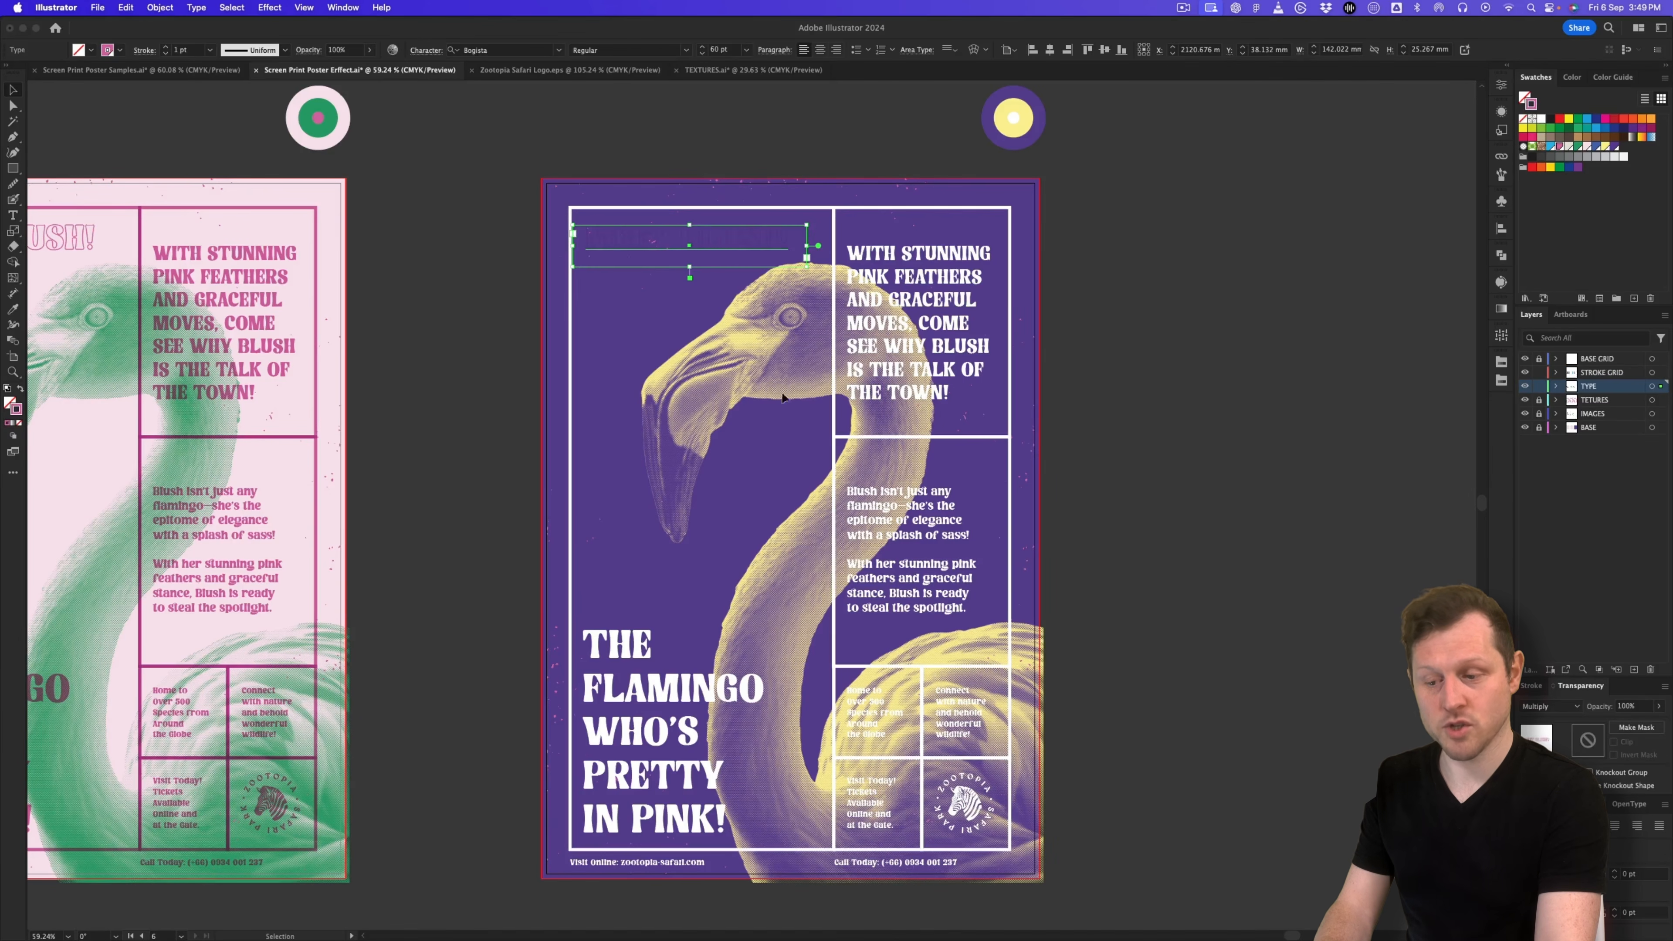
{"action": "left_click", "coordinate": [1550, 706]}
{"action": "left_click", "coordinate": [1535, 460]}
{"action": "left_click", "coordinate": [1120, 462]}
{"action": "left_click", "coordinate": [1539, 400]}
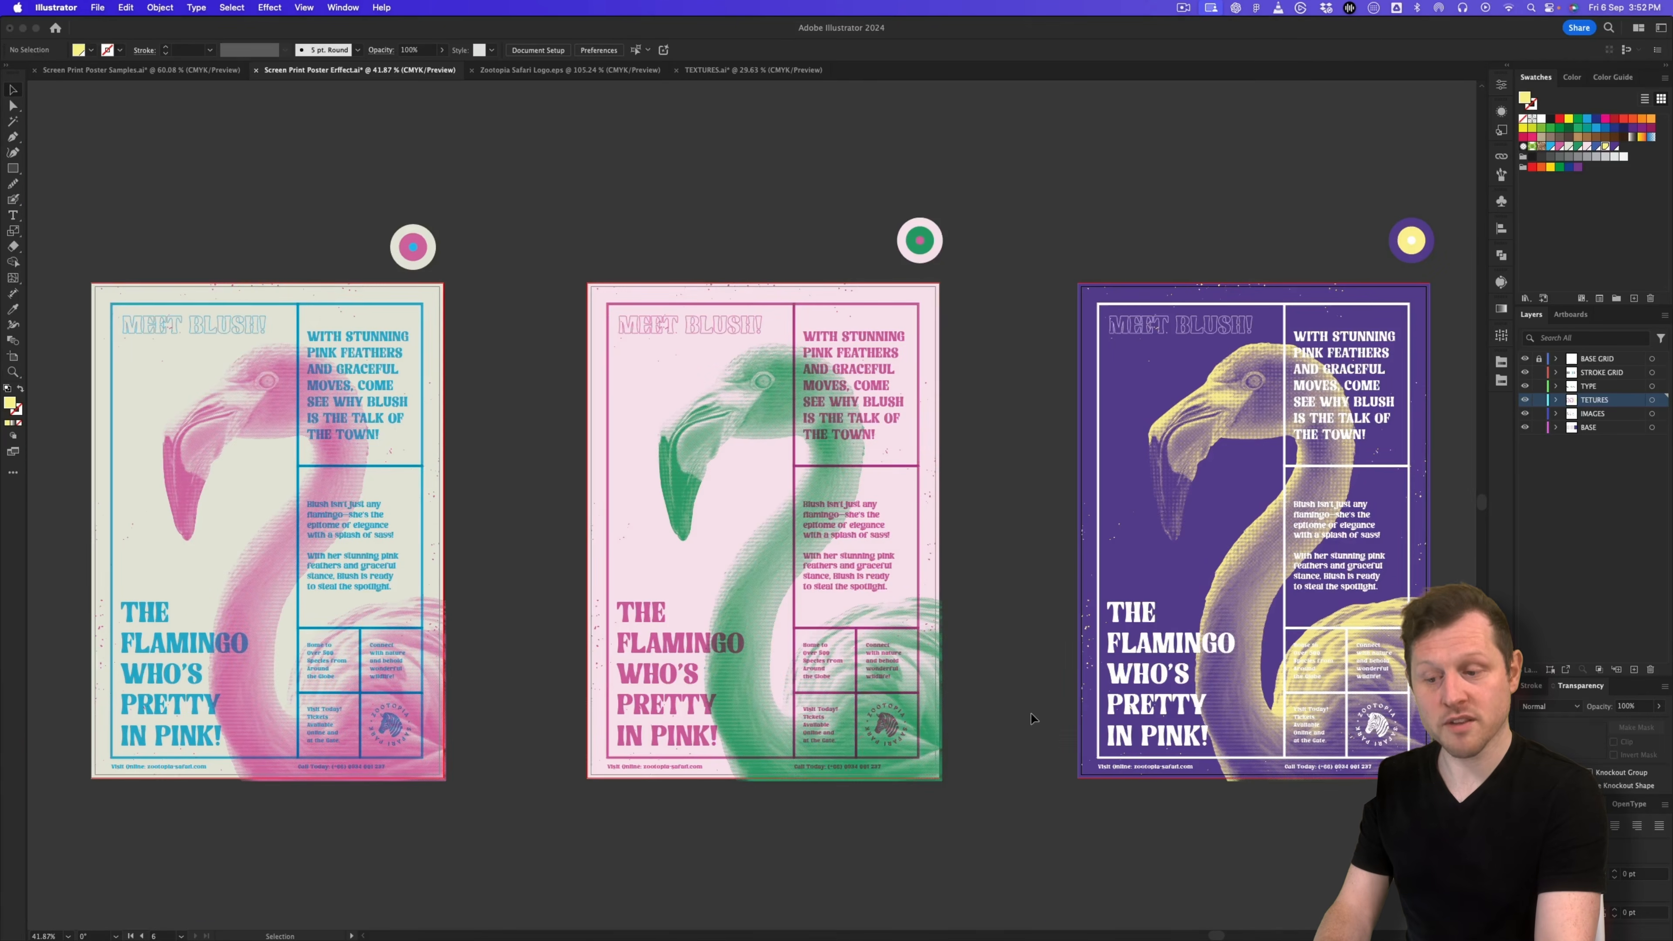
Step: Duplicate the green and pink poster's artboard with its artwork beyond the purple poster
{"action": "scroll", "coordinate": [946, 436], "scroll_direction": "down", "scroll_amount": 3}
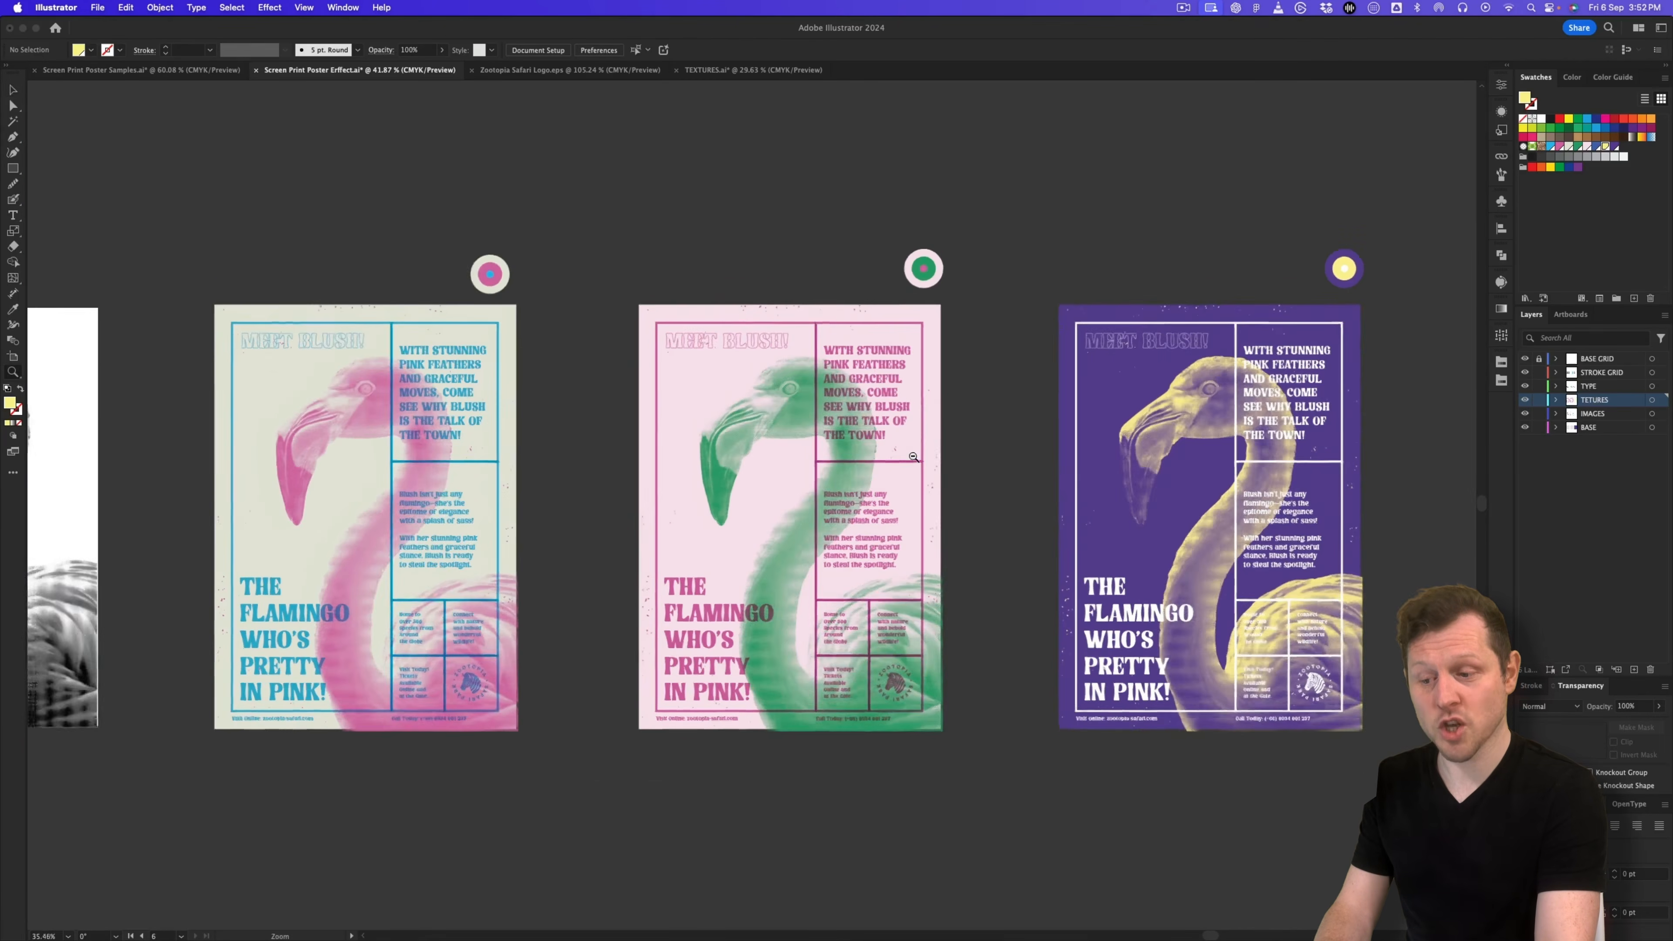
{"action": "left_click_drag", "start_coordinate": [966, 463], "coordinate": [907, 477]}
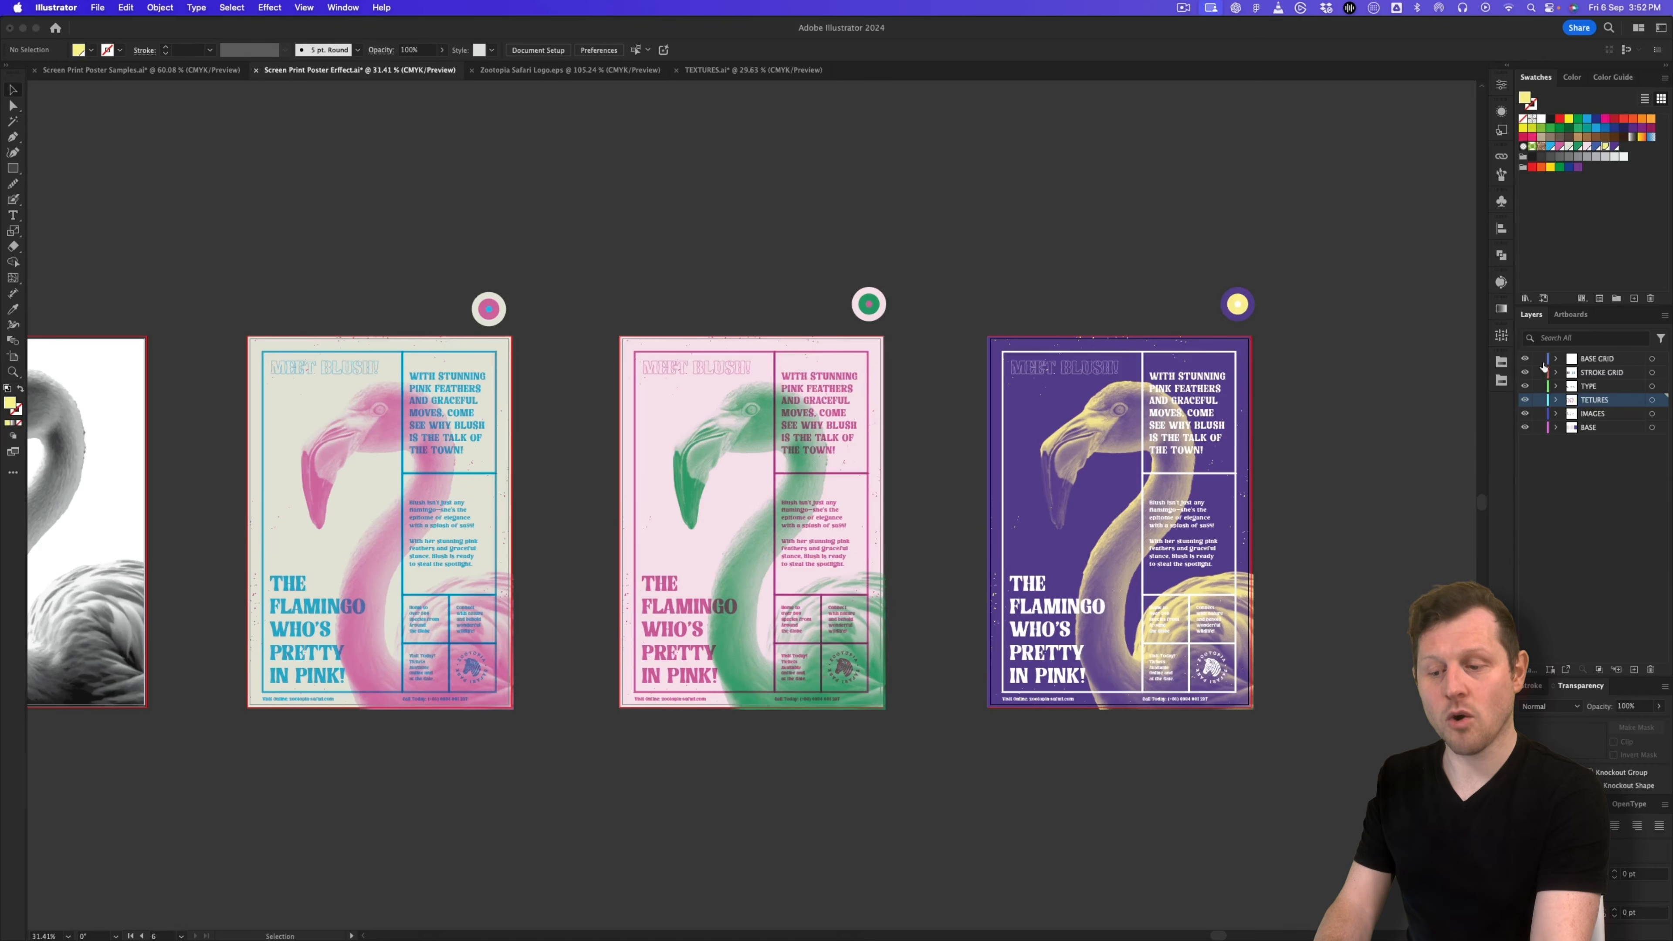
{"action": "left_click", "coordinate": [12, 356]}
{"action": "left_click", "coordinate": [664, 470]}
{"action": "left_click_drag", "start_coordinate": [665, 470], "coordinate": [637, 516]}
{"action": "key", "text": "v"}
Step: Select the whole new poster copy, open Recolor Artwork and rotate its linked colours to a brown flamingo with green type
{"action": "left_click_drag", "start_coordinate": [723, 552], "coordinate": [1069, 416]}
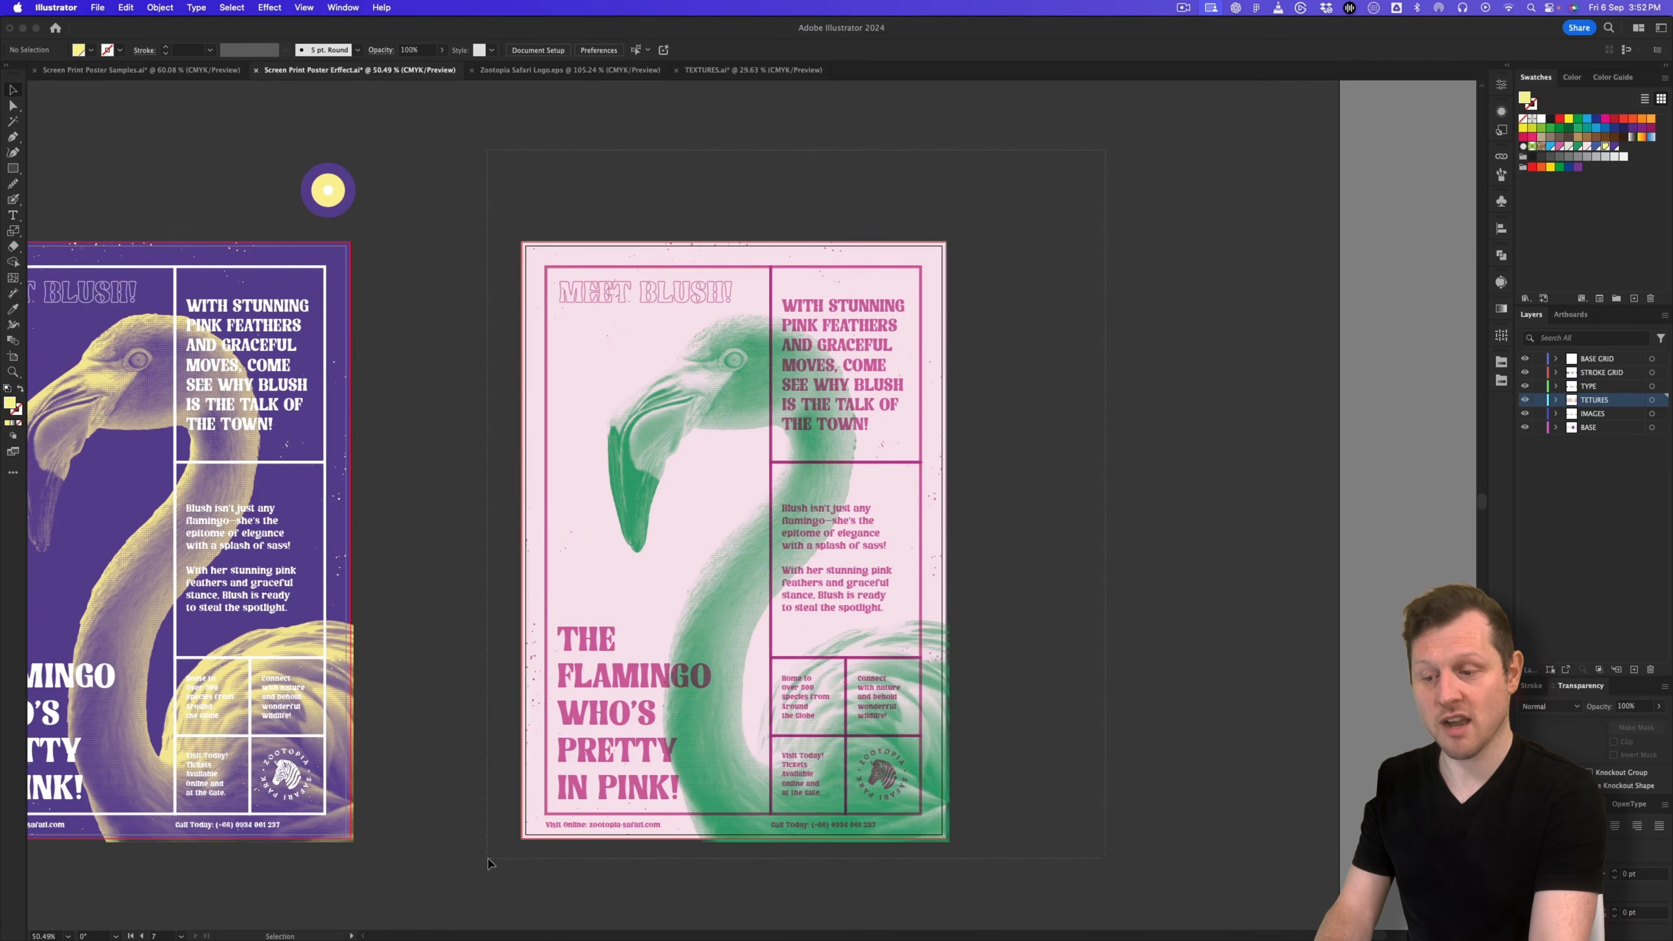
{"action": "key", "text": "super+a"}
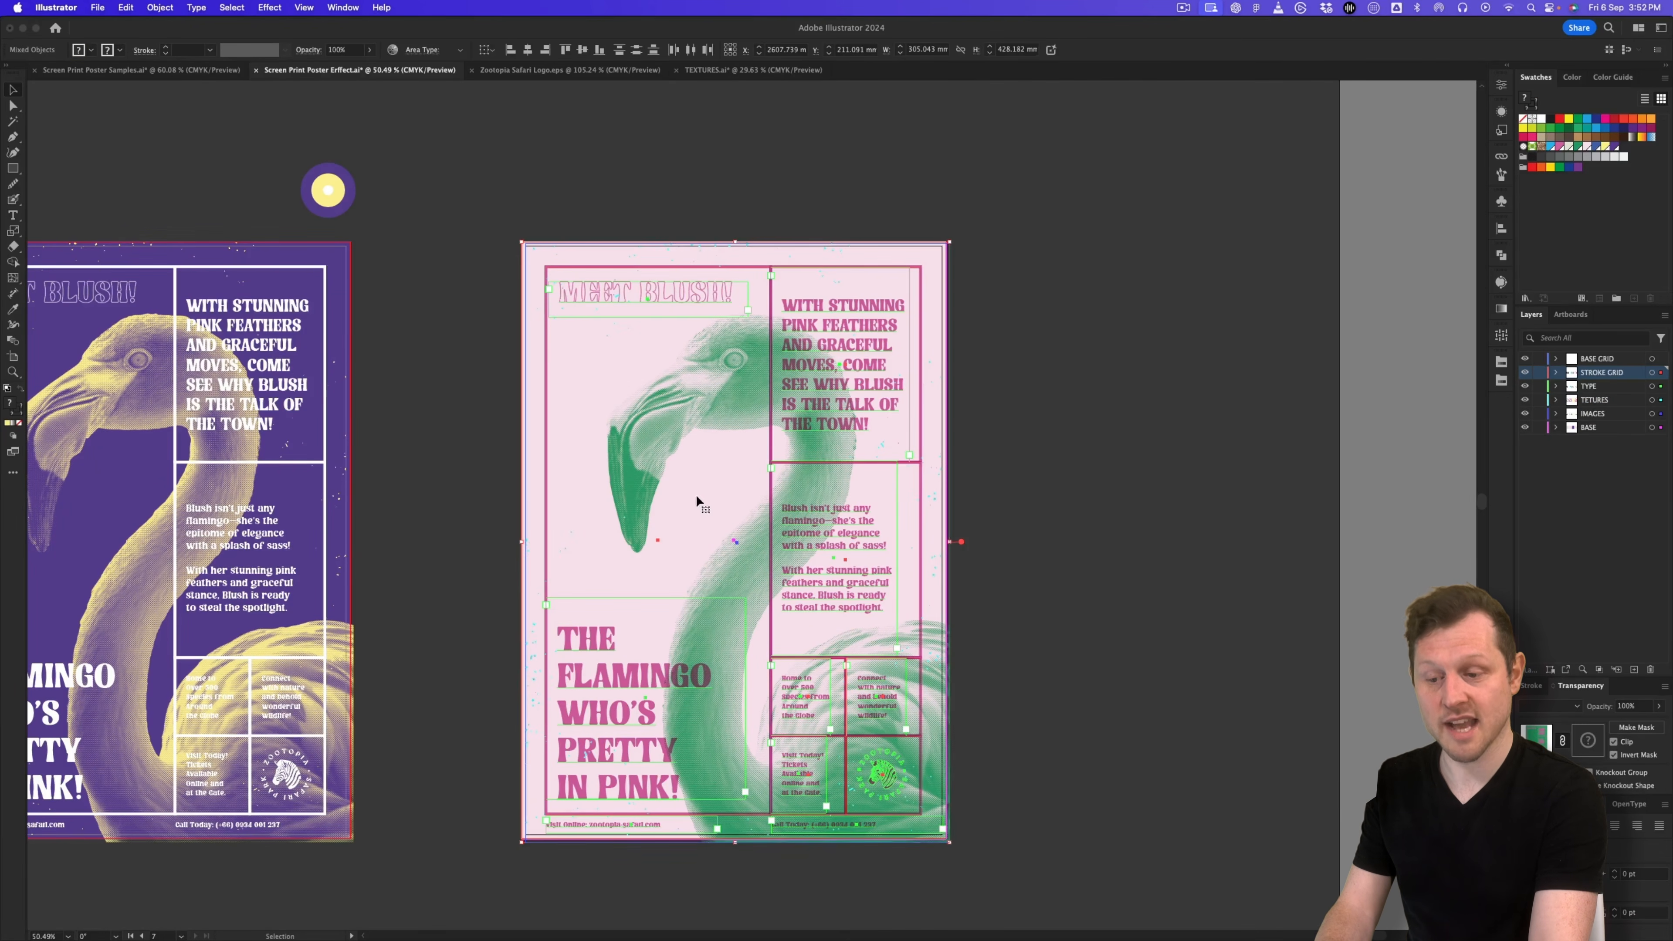
{"action": "left_click_drag", "start_coordinate": [707, 531], "coordinate": [754, 485]}
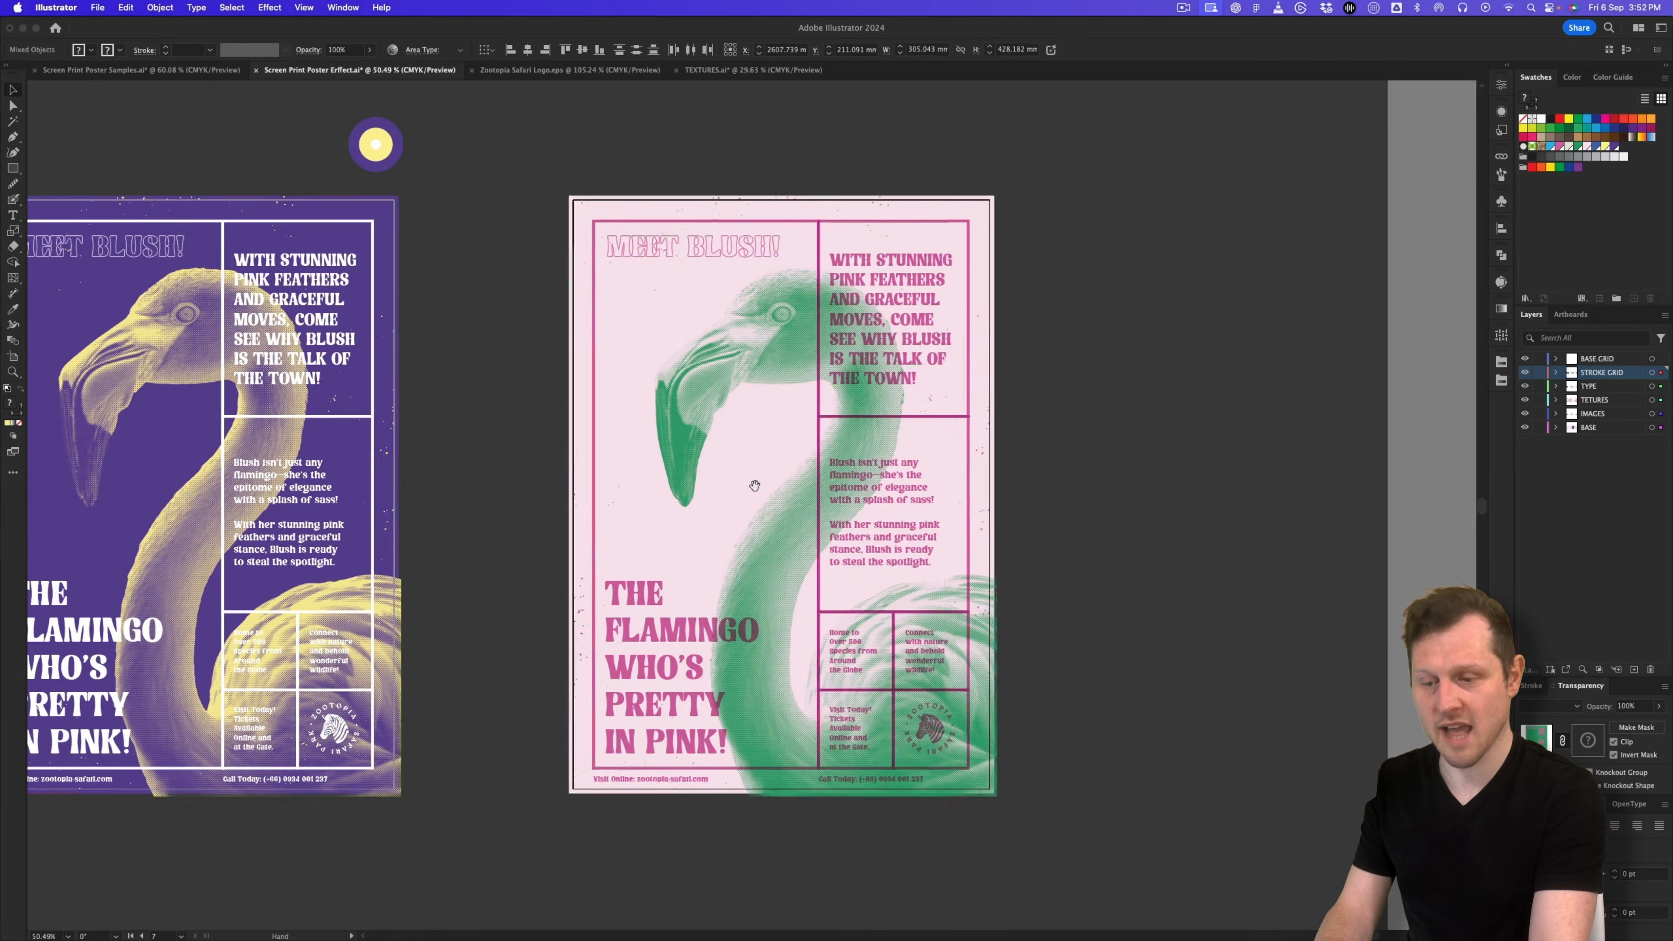
{"action": "left_click", "coordinate": [126, 8]}
{"action": "mouse_move", "coordinate": [228, 267]}
{"action": "left_click", "coordinate": [369, 265]}
{"action": "scroll", "coordinate": [906, 413], "scroll_direction": "up", "scroll_amount": 1}
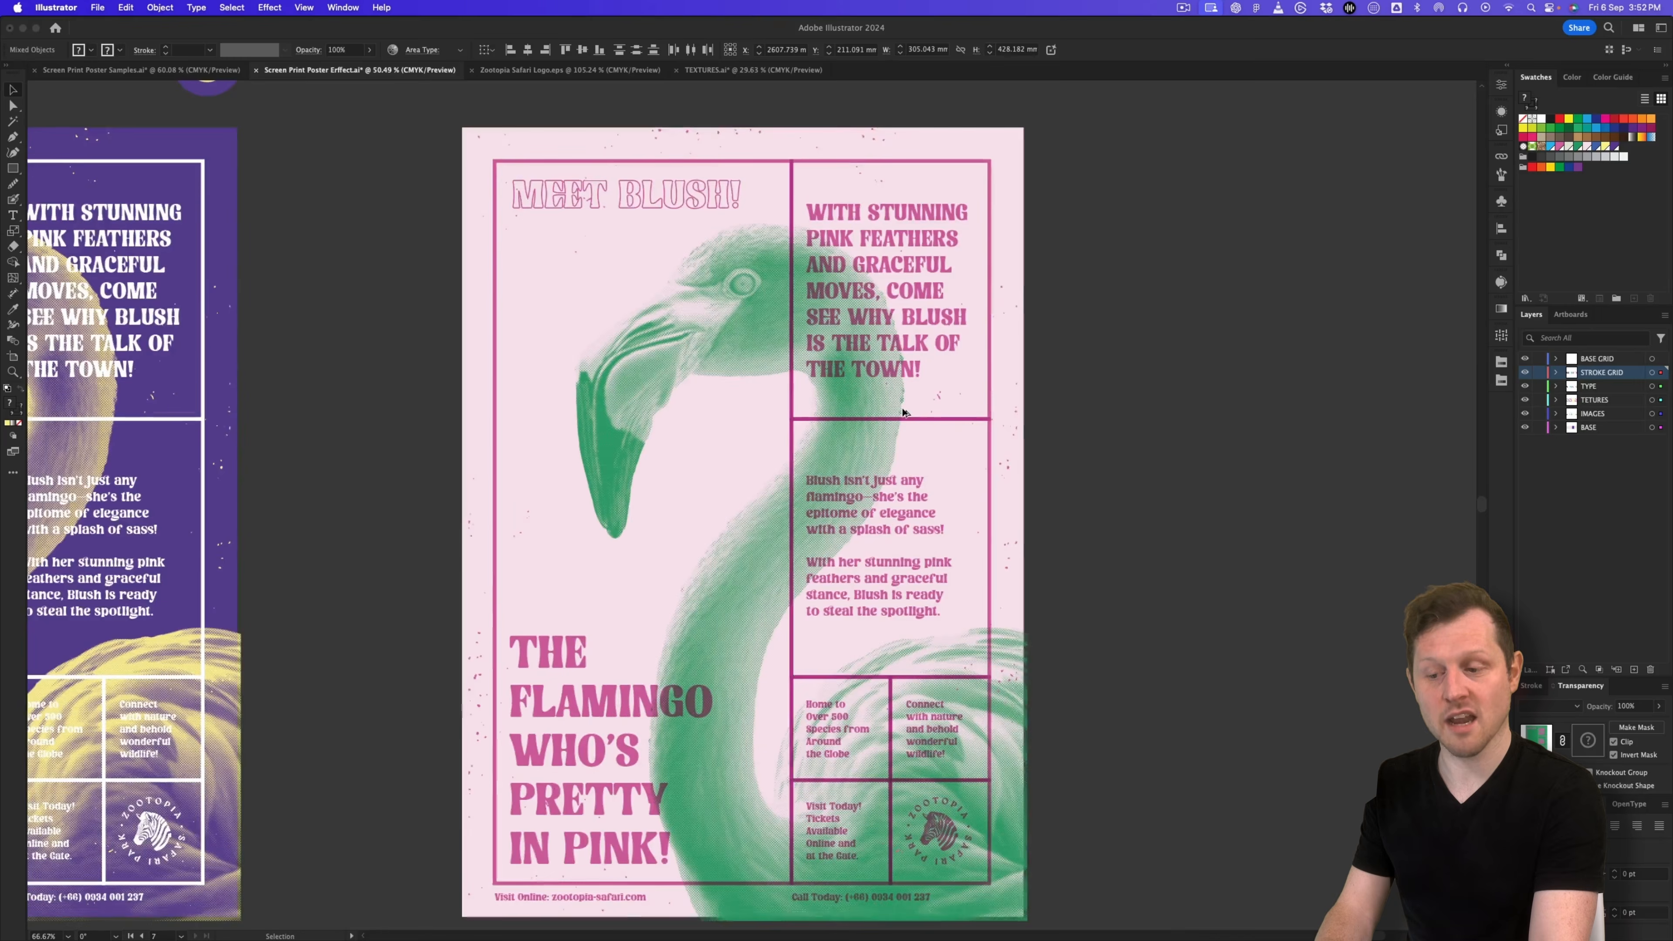
{"action": "left_click_drag", "start_coordinate": [1084, 296], "coordinate": [1193, 296]}
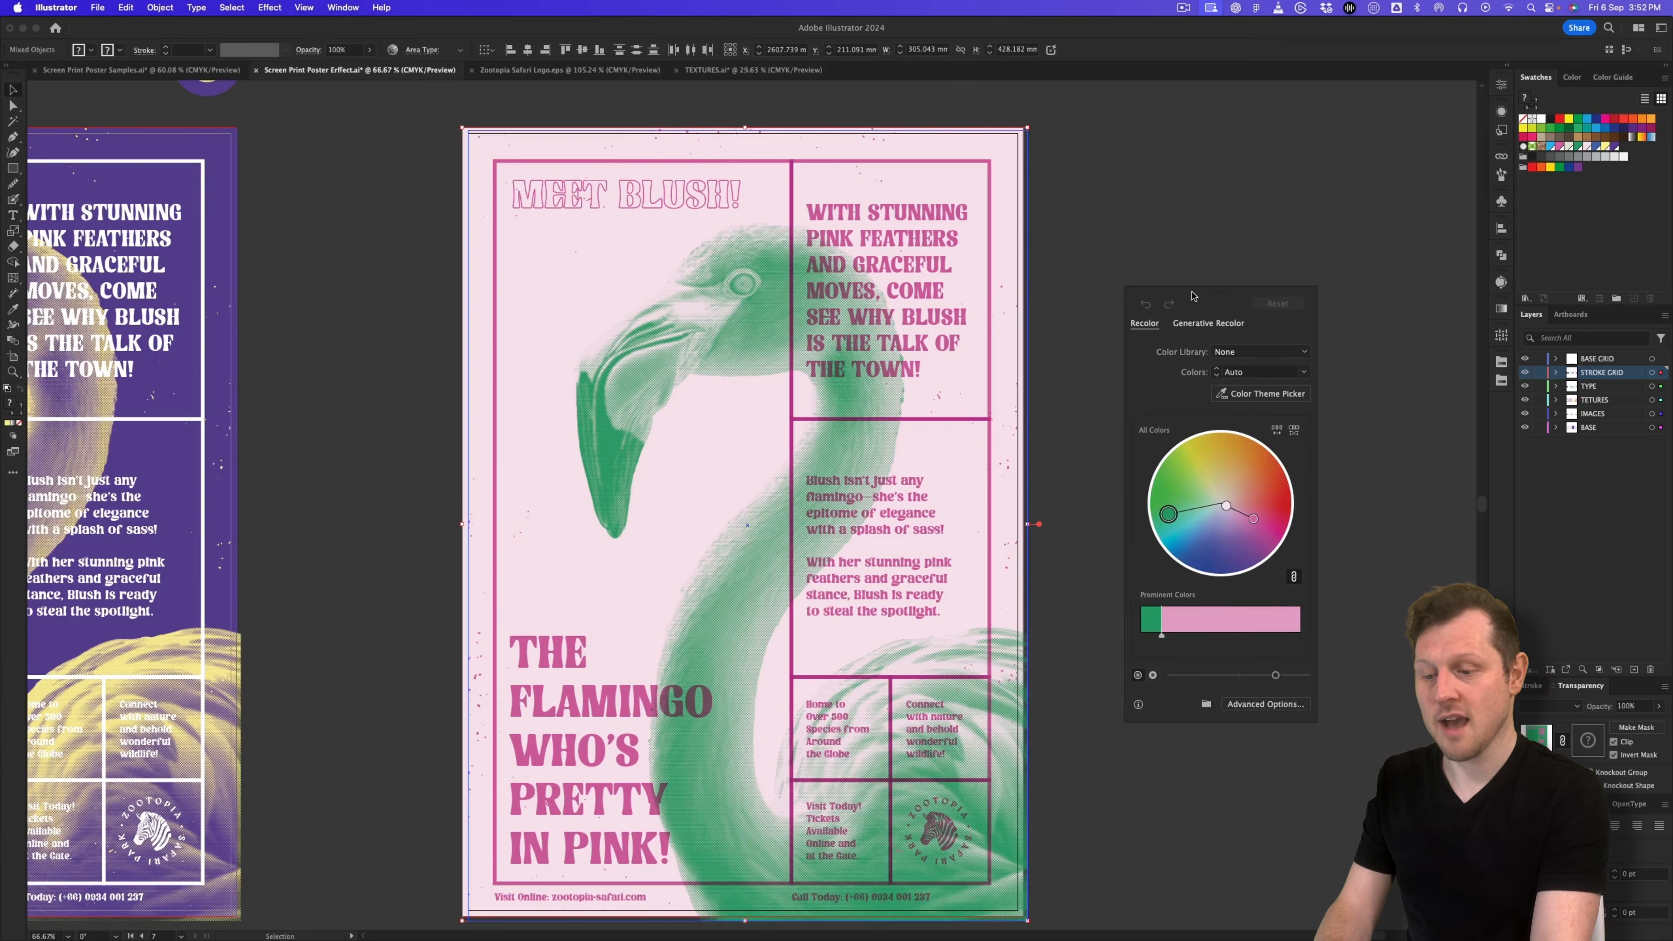
{"action": "mouse_move", "coordinate": [1167, 514]}
{"action": "left_mouse_down"}
{"action": "mouse_move", "coordinate": [1221, 548]}
{"action": "mouse_move", "coordinate": [1266, 537]}
{"action": "mouse_move", "coordinate": [1236, 459]}
{"action": "mouse_move", "coordinate": [1188, 475]}
{"action": "mouse_move", "coordinate": [1263, 503]}
{"action": "mouse_move", "coordinate": [1194, 504]}
{"action": "left_mouse_up"}
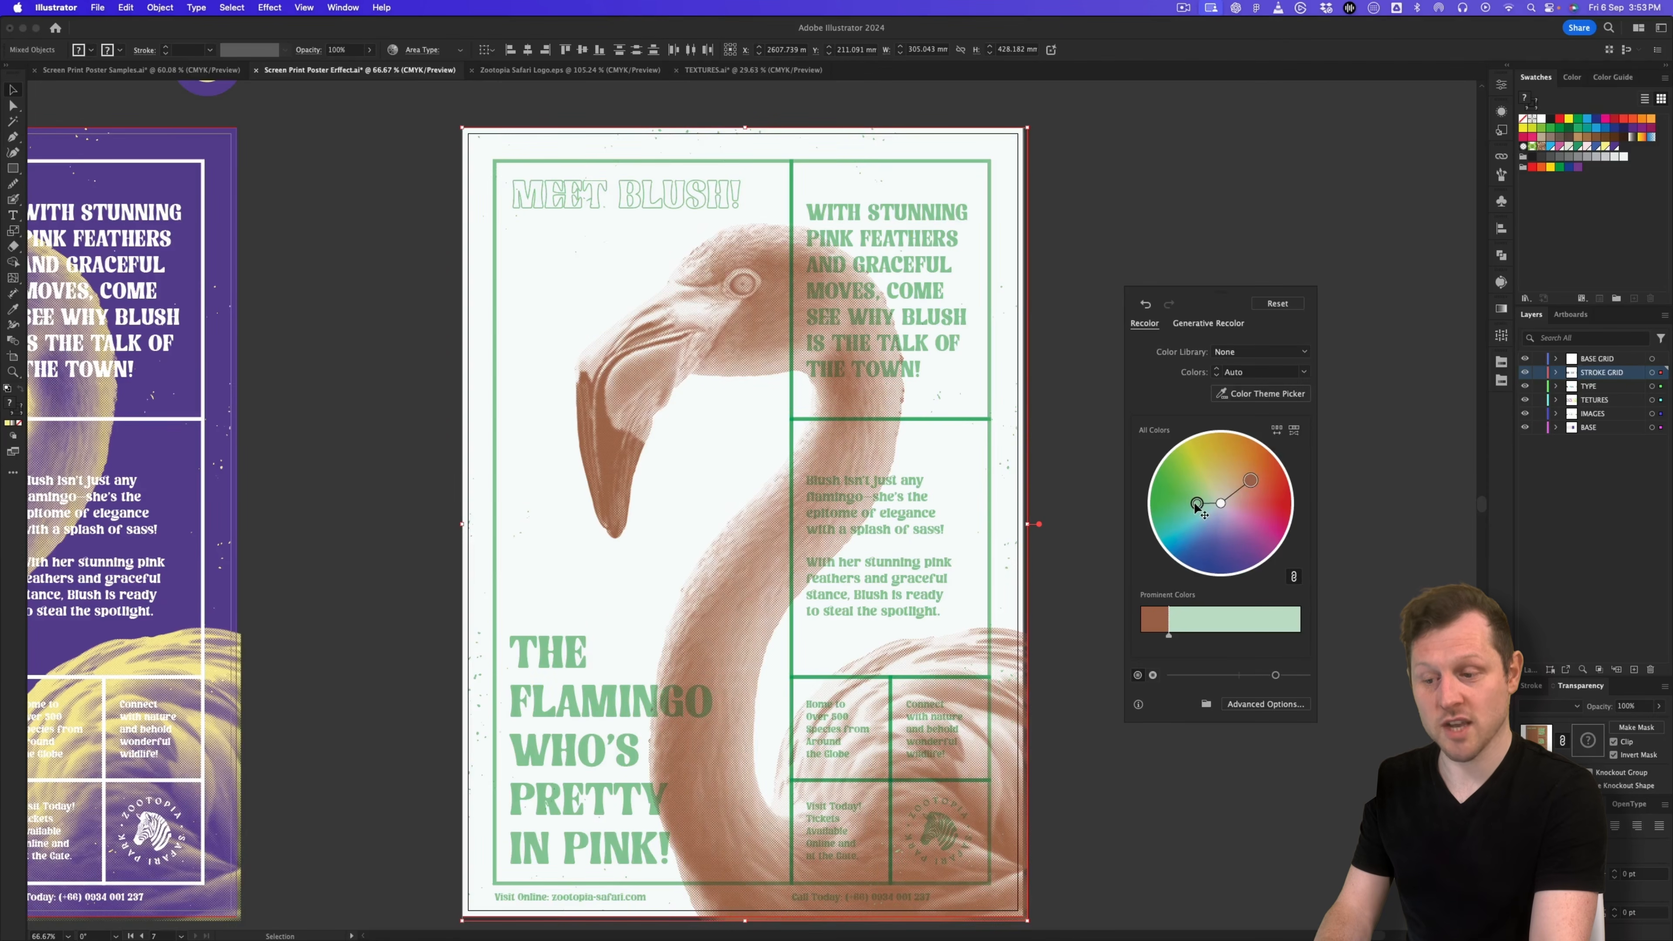
Step: Generate recolour variations of the poster with Generative Recolor from the Yellow submarine and Trippy disco lights sample prompts
{"action": "left_click", "coordinate": [1208, 323]}
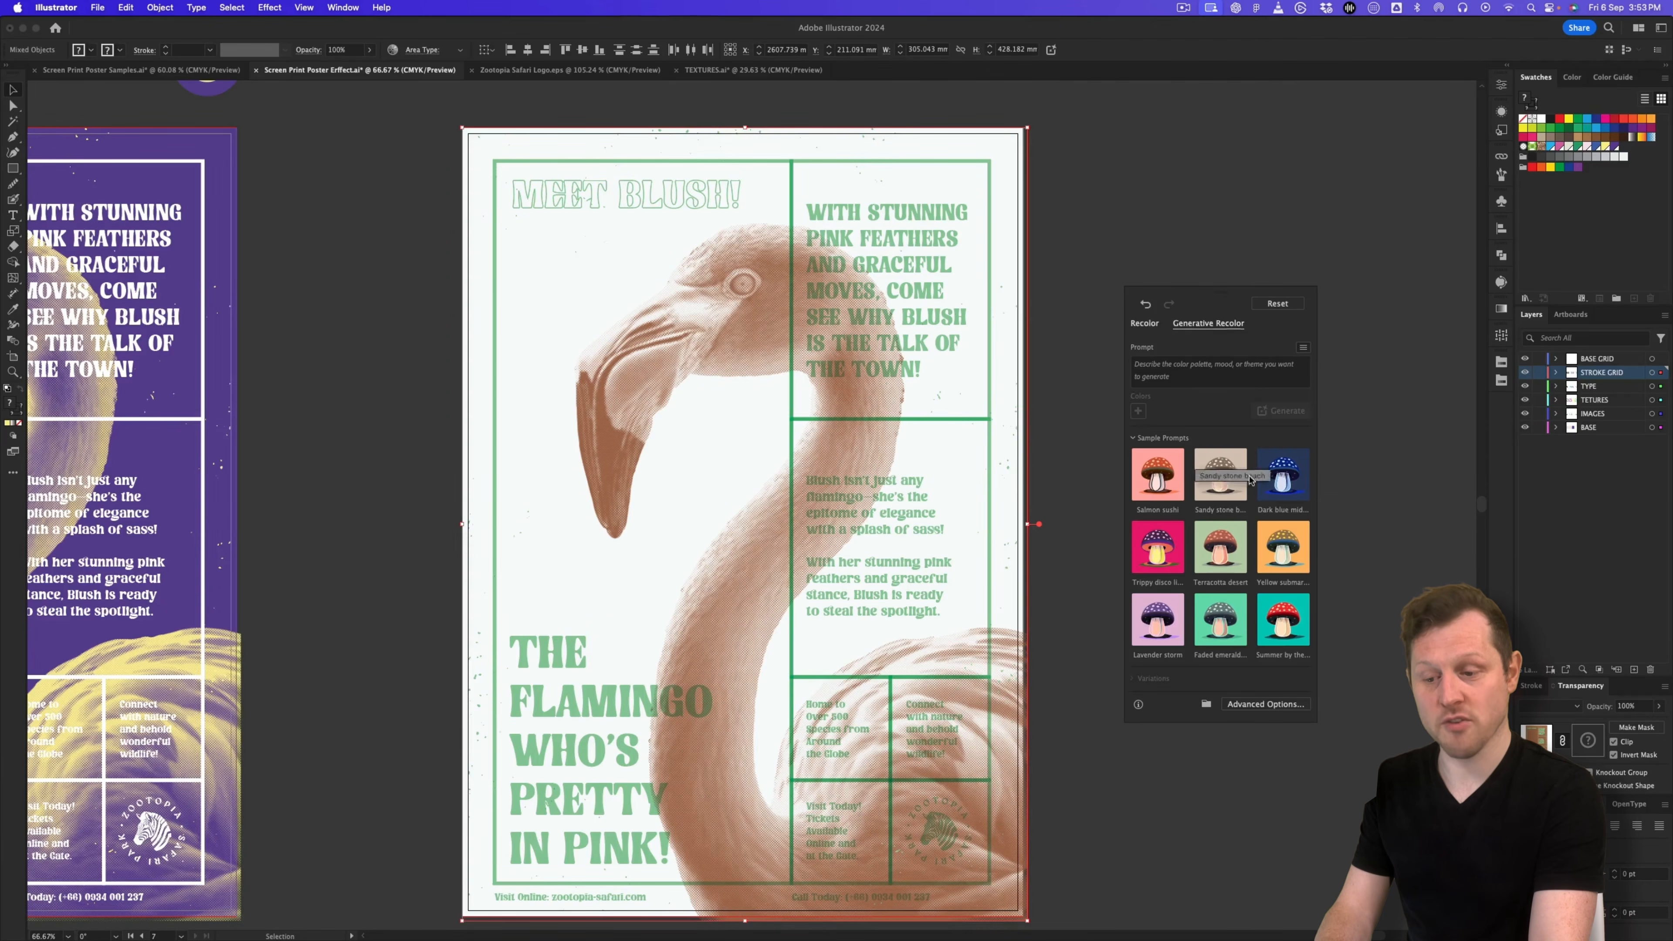
{"action": "left_click", "coordinate": [1284, 552]}
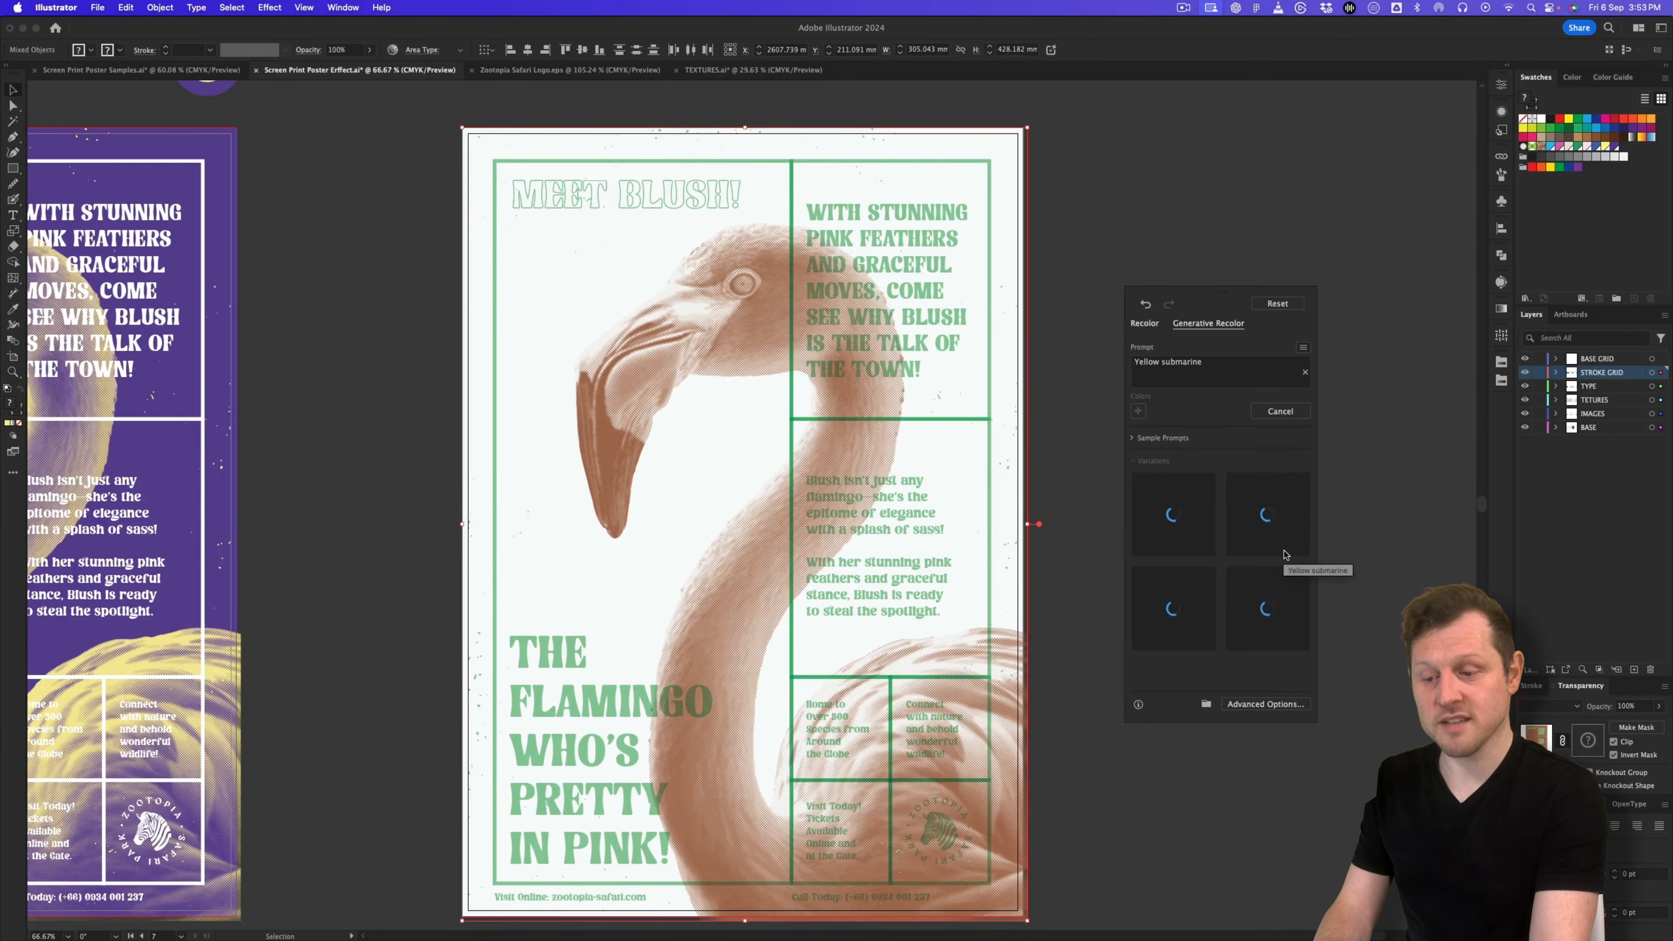
{"action": "left_click", "coordinate": [1134, 438]}
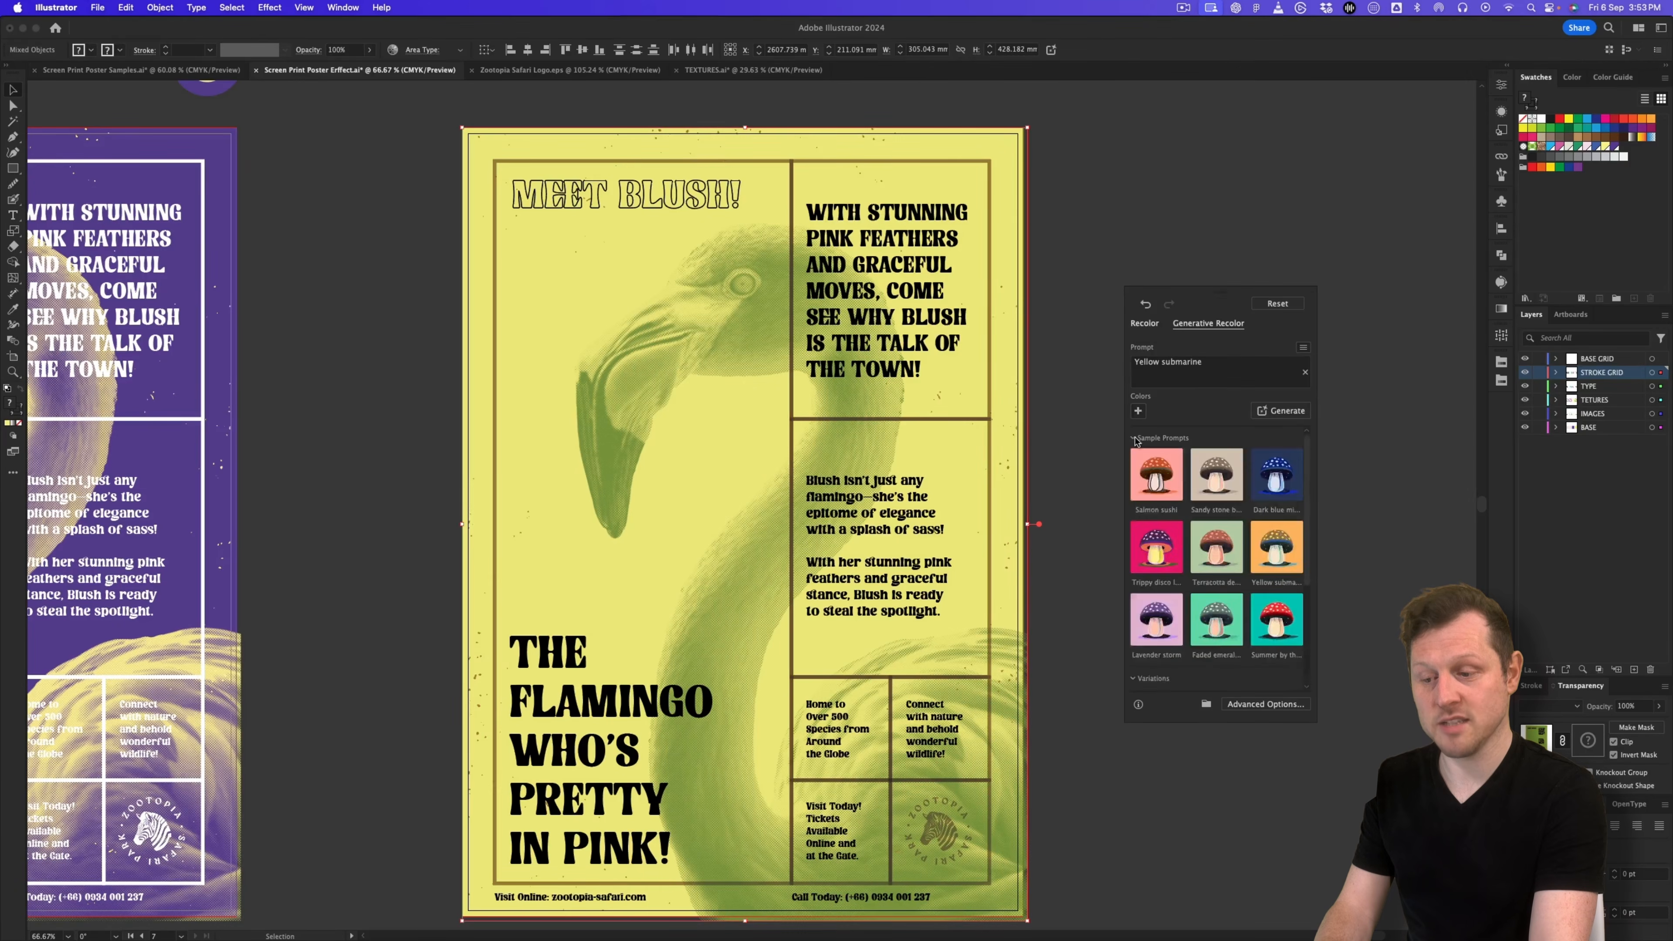
{"action": "left_click", "coordinate": [1157, 546]}
Step: Preview the generated variations on the poster and keep the one with a mint background, green flamingo and black type
{"action": "left_click", "coordinate": [1260, 600]}
{"action": "left_click", "coordinate": [1172, 598]}
{"action": "left_click", "coordinate": [1264, 600]}
{"action": "scroll", "coordinate": [1268, 583], "scroll_direction": "down", "scroll_amount": 2}
{"action": "left_click", "coordinate": [1270, 637]}
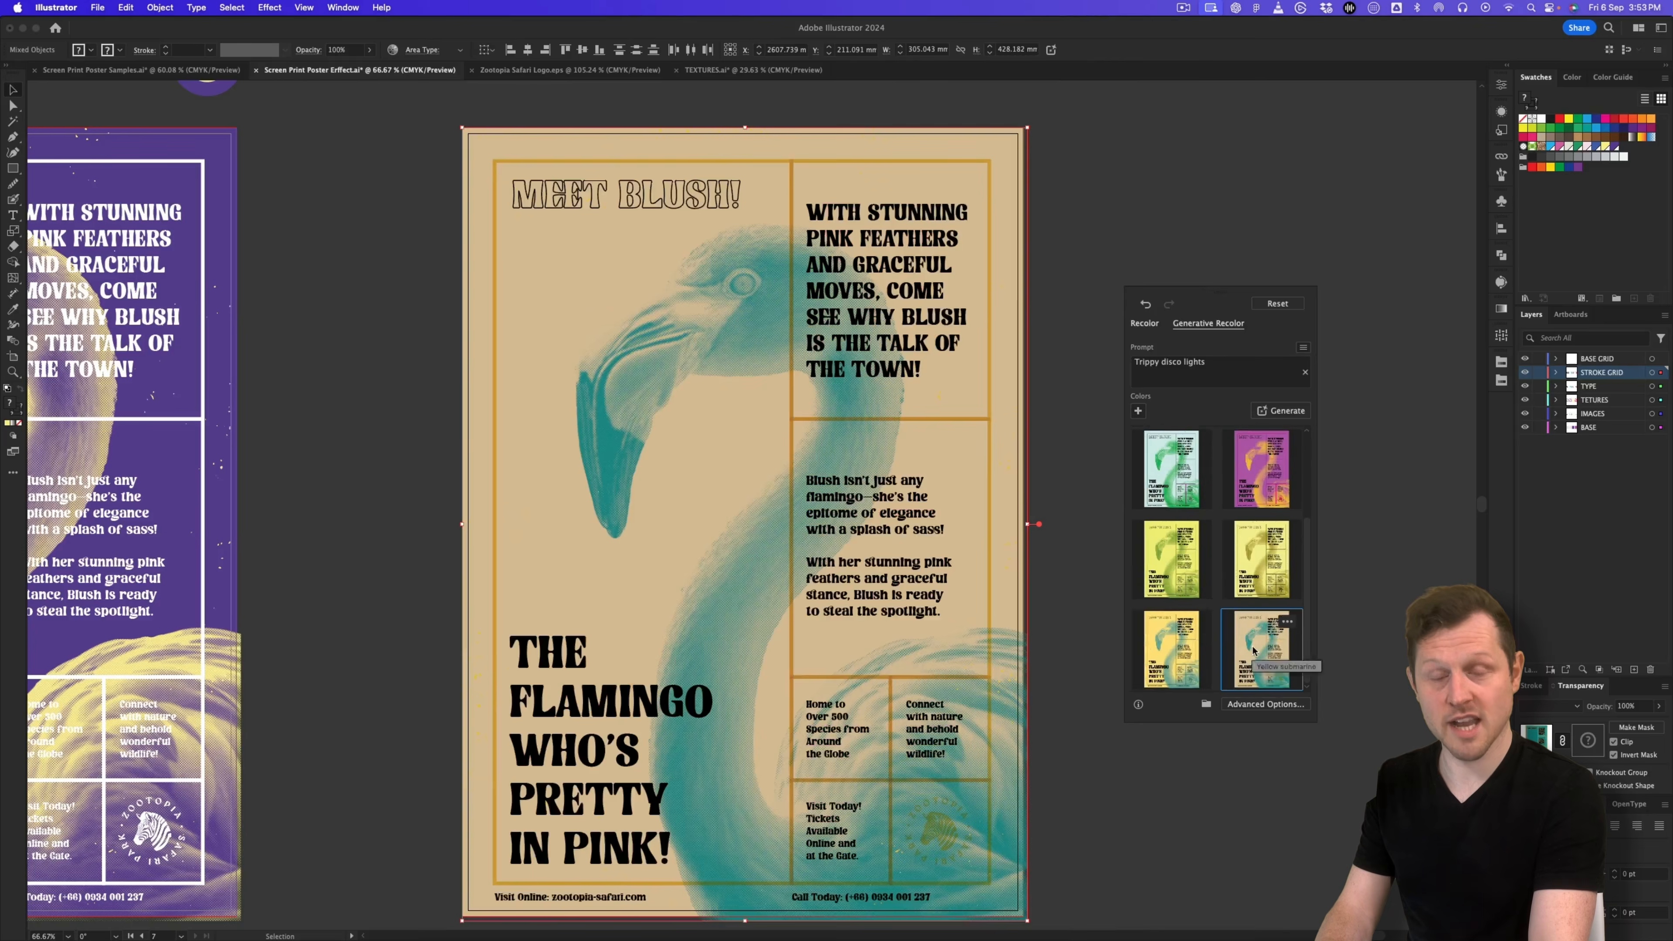
{"action": "key", "text": "z"}
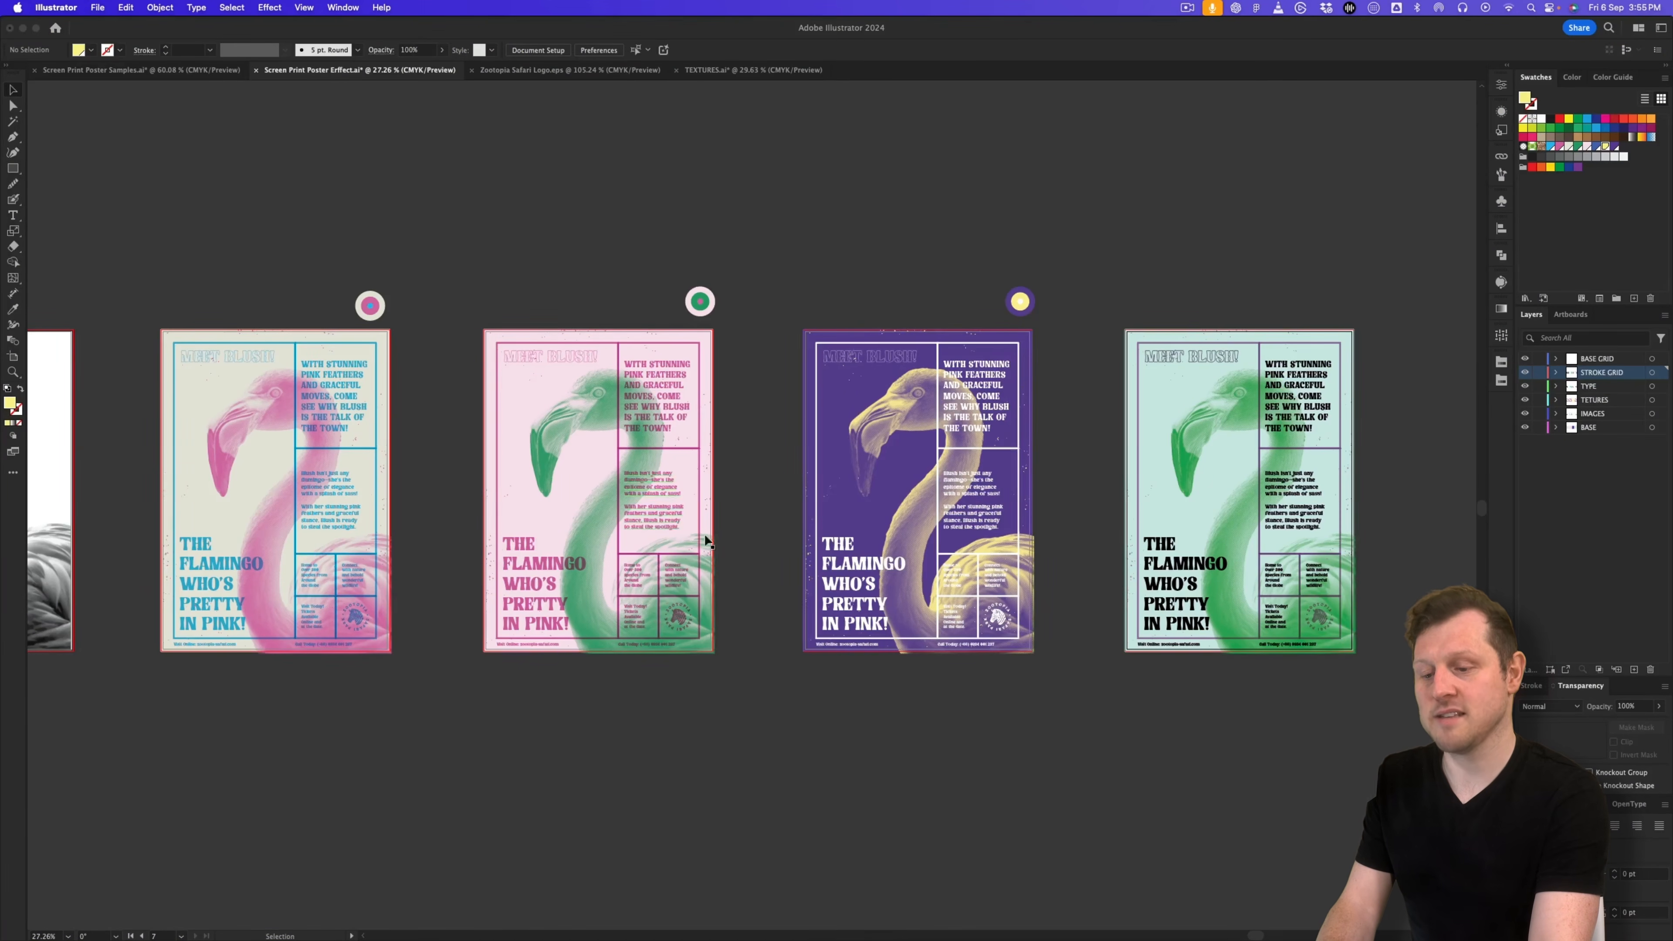
{"action": "key", "text": "z"}
{"action": "left_click_drag", "start_coordinate": [709, 475], "coordinate": [708, 518]}
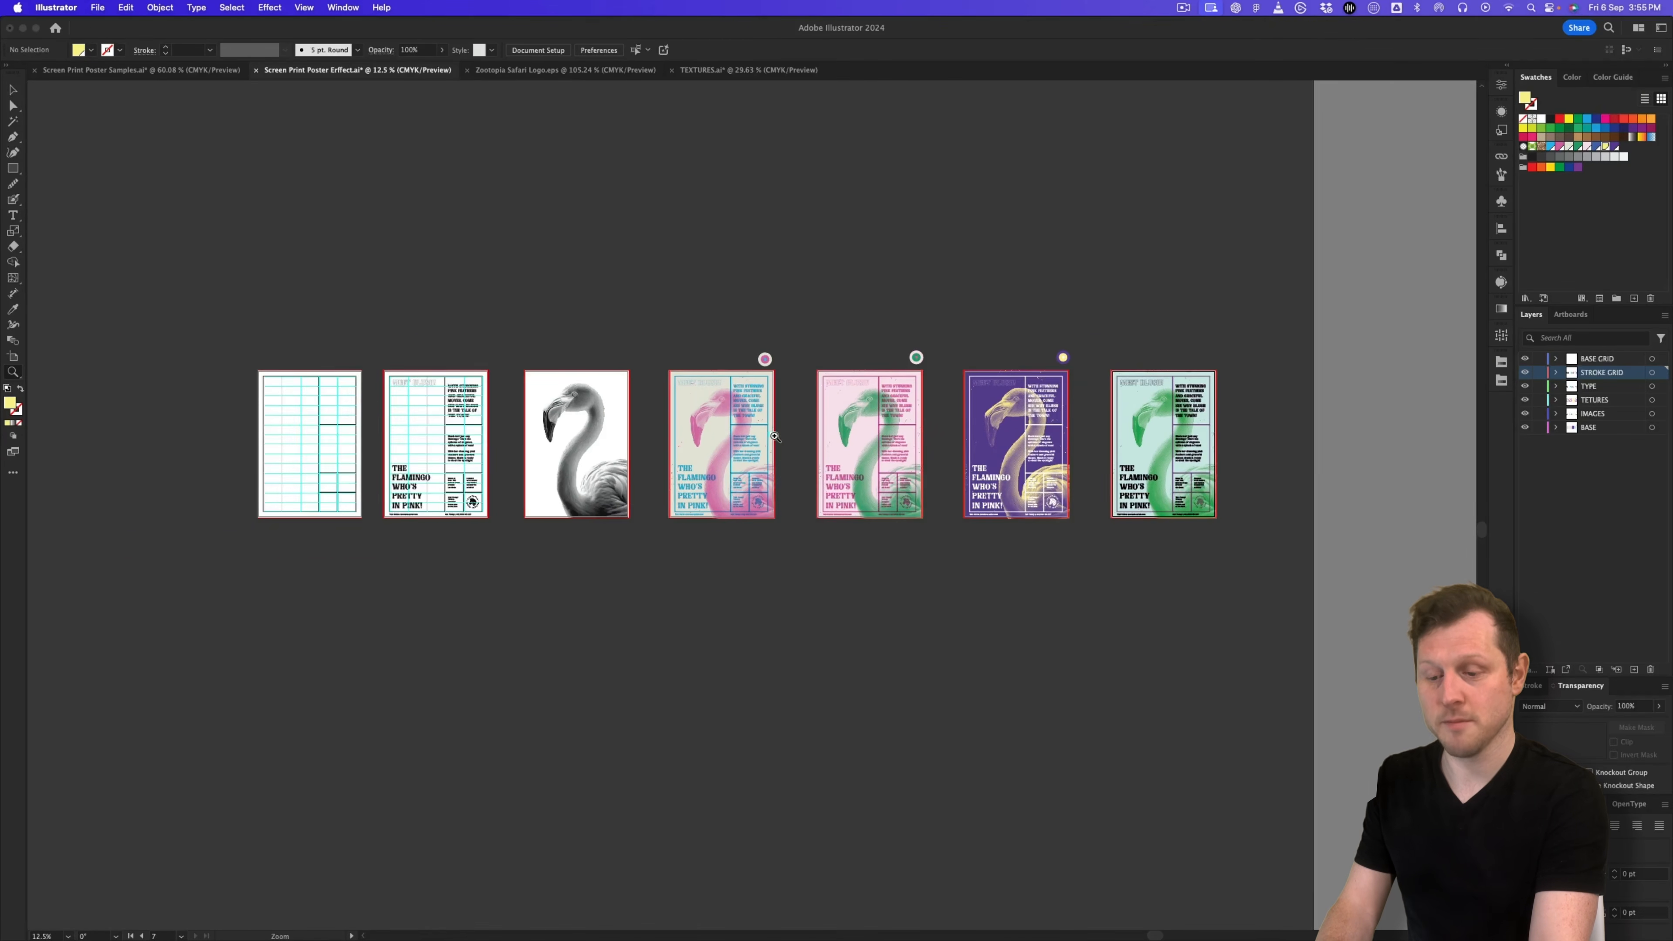
{"action": "left_click_drag", "start_coordinate": [775, 436], "coordinate": [781, 435]}
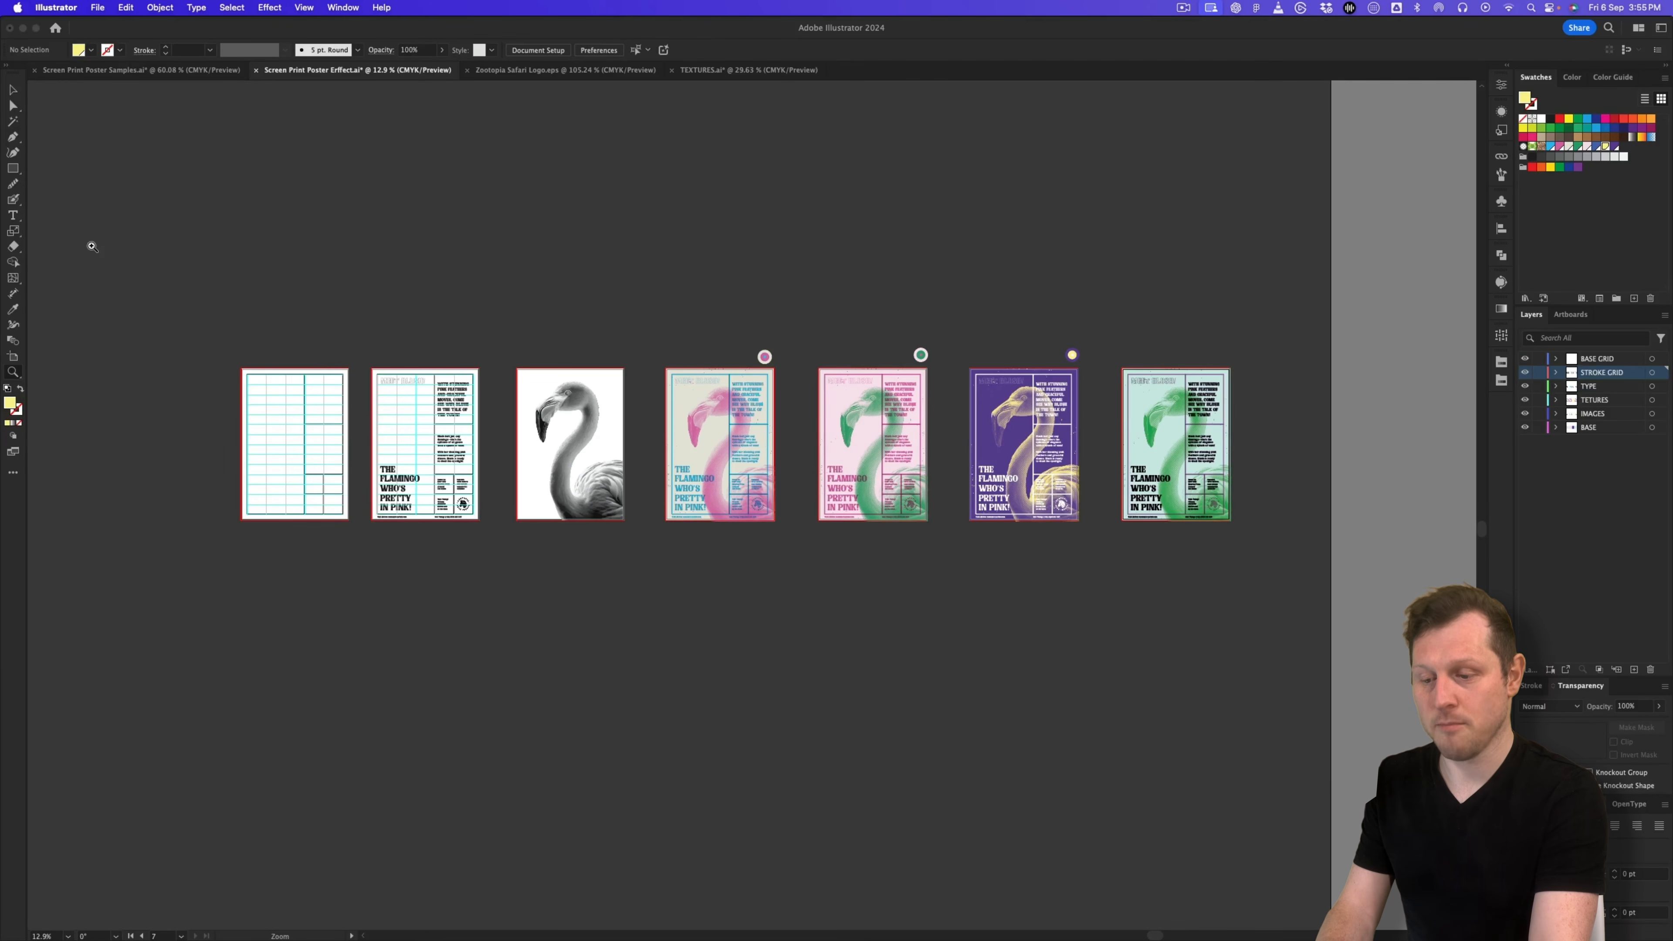
Step: Rearrange all seven artboards into 7 columns with a spacing of 100, moving the artwork along with them
{"action": "left_click", "coordinate": [1561, 317]}
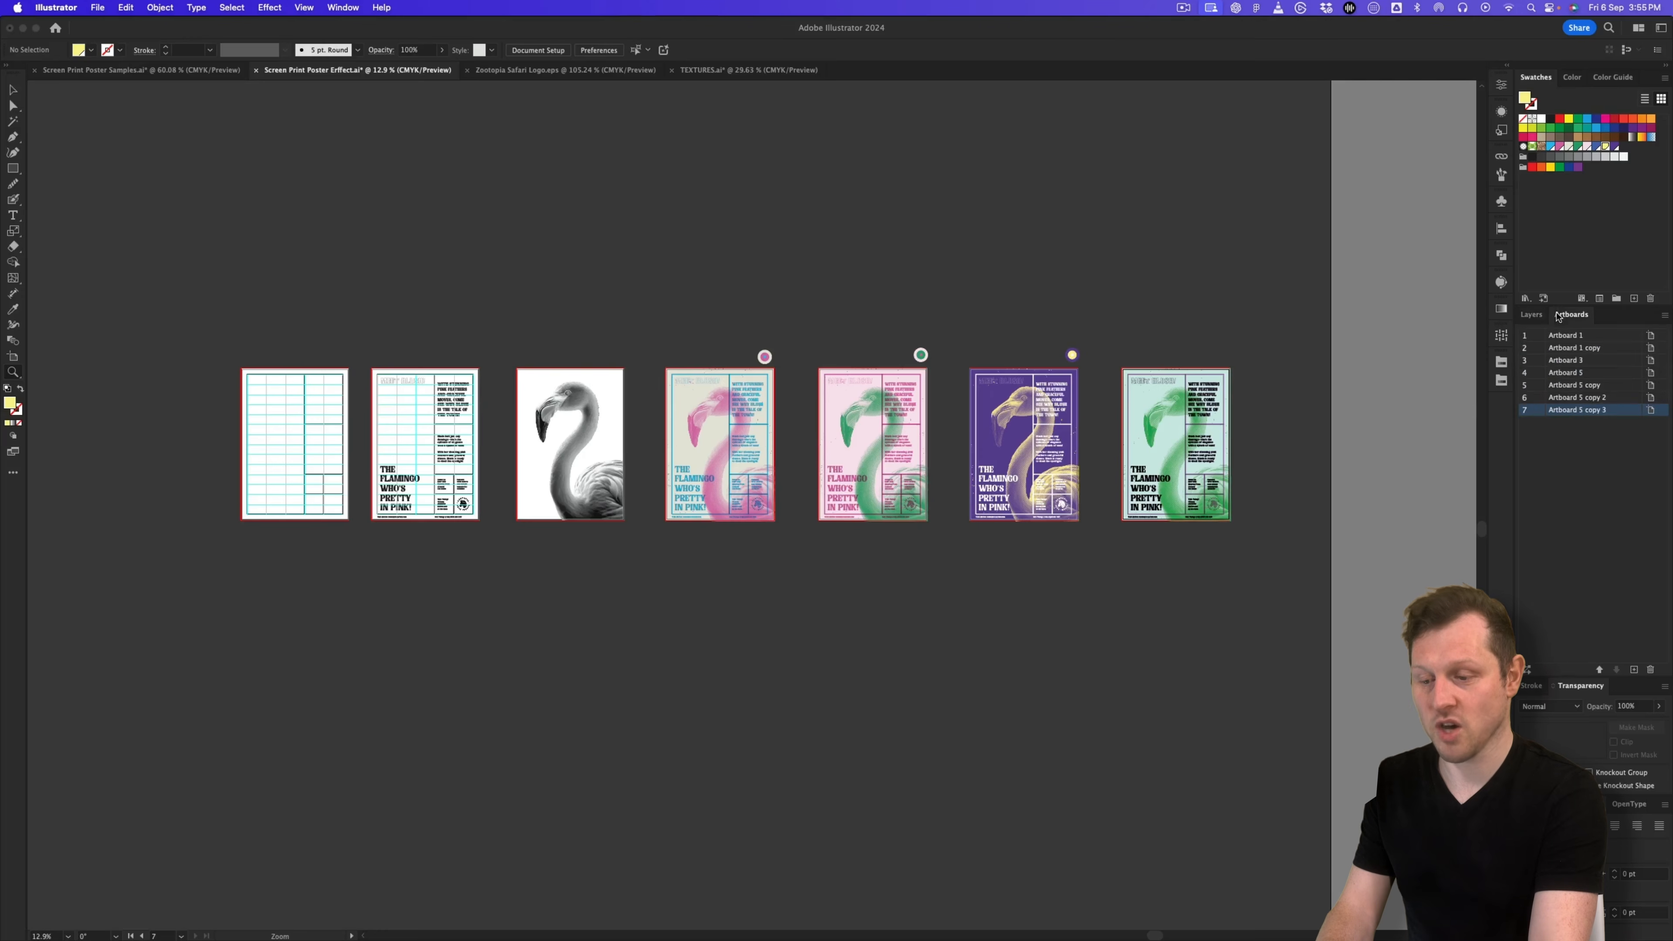
{"action": "left_click", "coordinate": [1666, 315]}
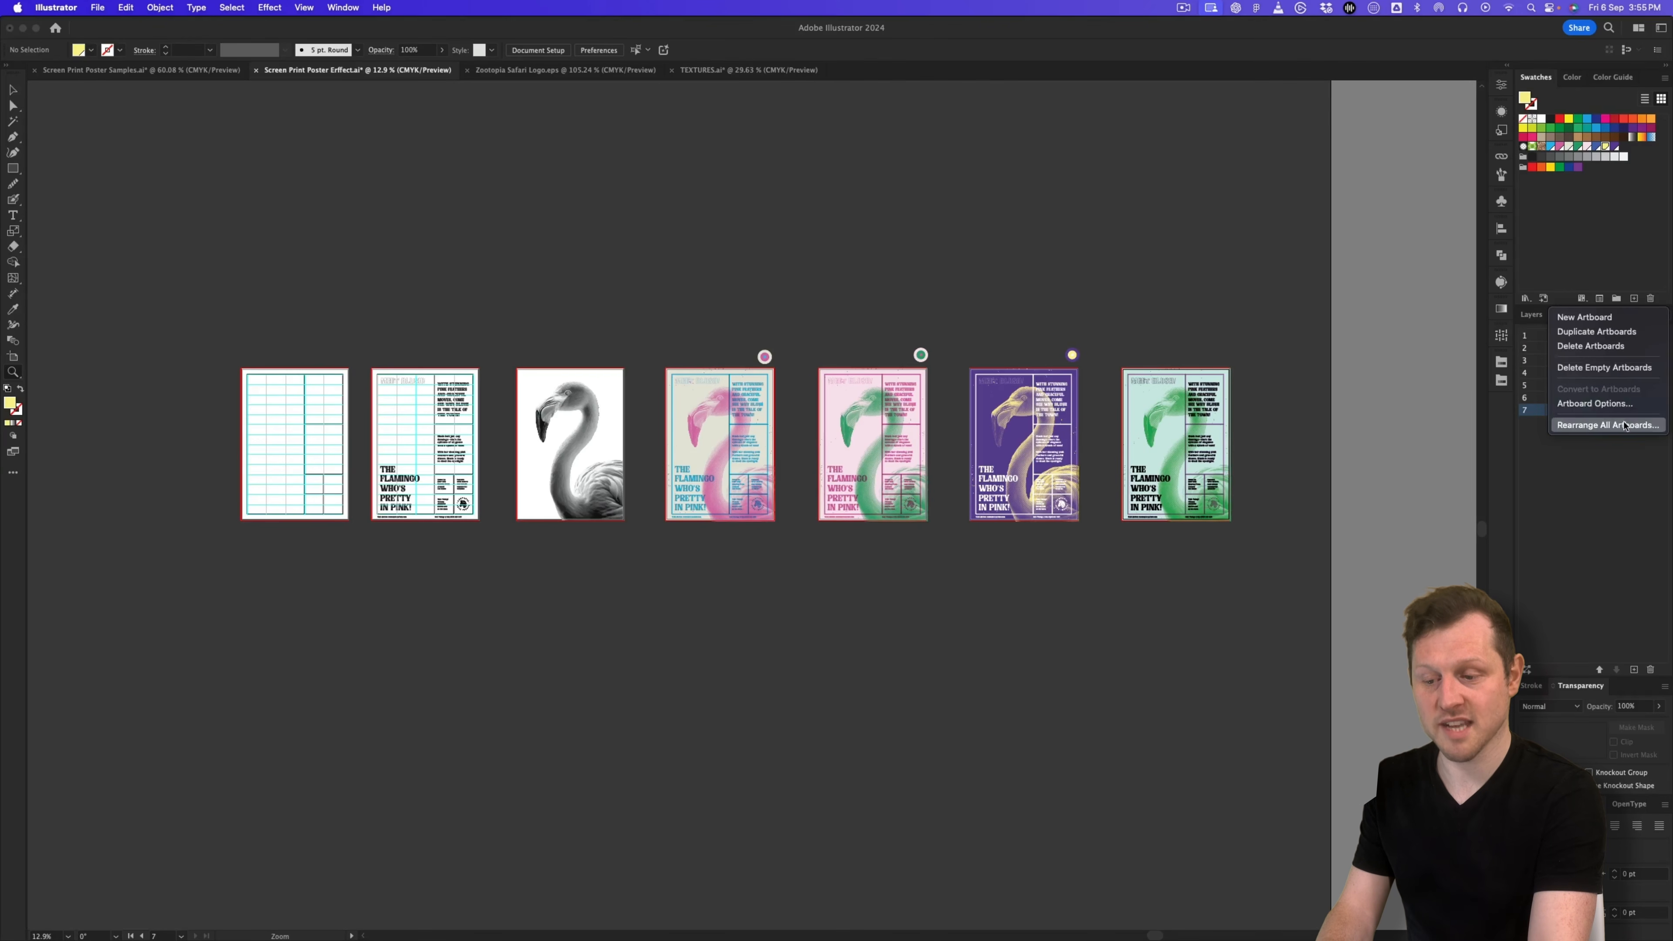
{"action": "left_click", "coordinate": [1594, 425]}
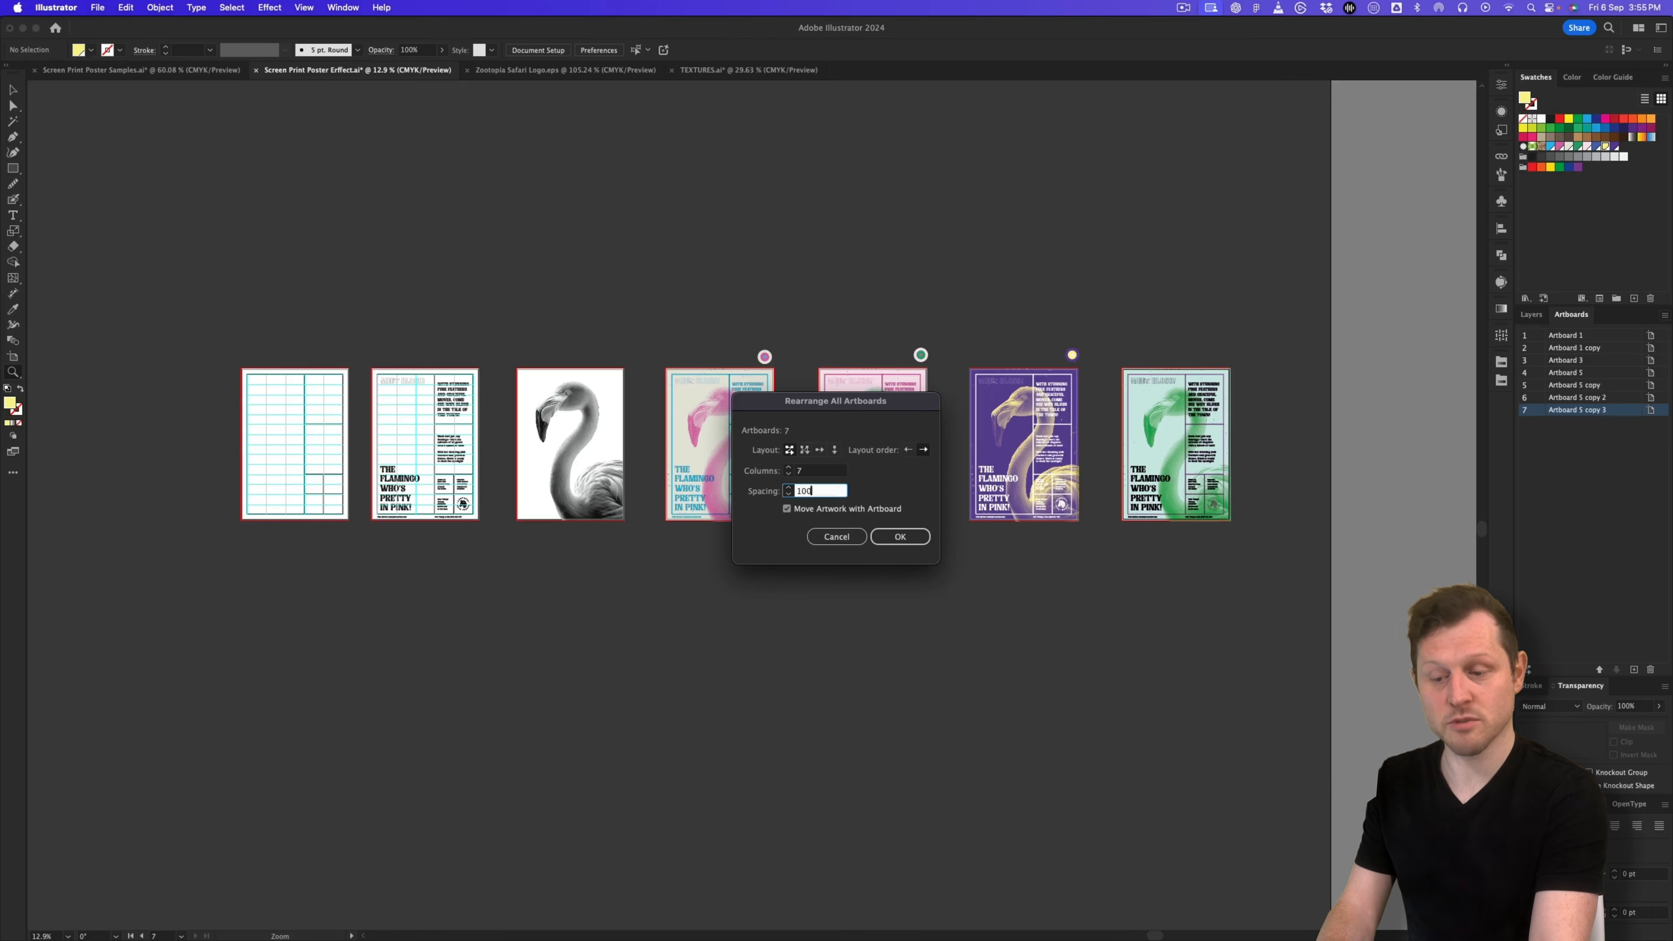
{"action": "left_click", "coordinate": [899, 538]}
{"action": "left_click_drag", "start_coordinate": [957, 574], "coordinate": [244, 615]}
{"action": "key", "text": "v"}
{"action": "left_click_drag", "start_coordinate": [642, 375], "coordinate": [517, 412]}
{"action": "left_click", "coordinate": [517, 494]}
{"action": "key", "text": "z"}
{"action": "left_click_drag", "start_coordinate": [856, 615], "coordinate": [806, 551]}
Step: Select all seven artboards and duplicate them with their artwork straight down as a second row
{"action": "left_click", "coordinate": [13, 356]}
{"action": "left_click", "coordinate": [389, 461]}
{"action": "left_click", "coordinate": [515, 447], "text": "shift"}
{"action": "left_click", "coordinate": [607, 441], "text": "shift"}
{"action": "left_click", "coordinate": [763, 434], "text": "shift"}
{"action": "left_click", "coordinate": [854, 426], "text": "shift"}
{"action": "left_click", "coordinate": [969, 430], "text": "shift"}
{"action": "left_click", "coordinate": [1106, 430], "text": "shift"}
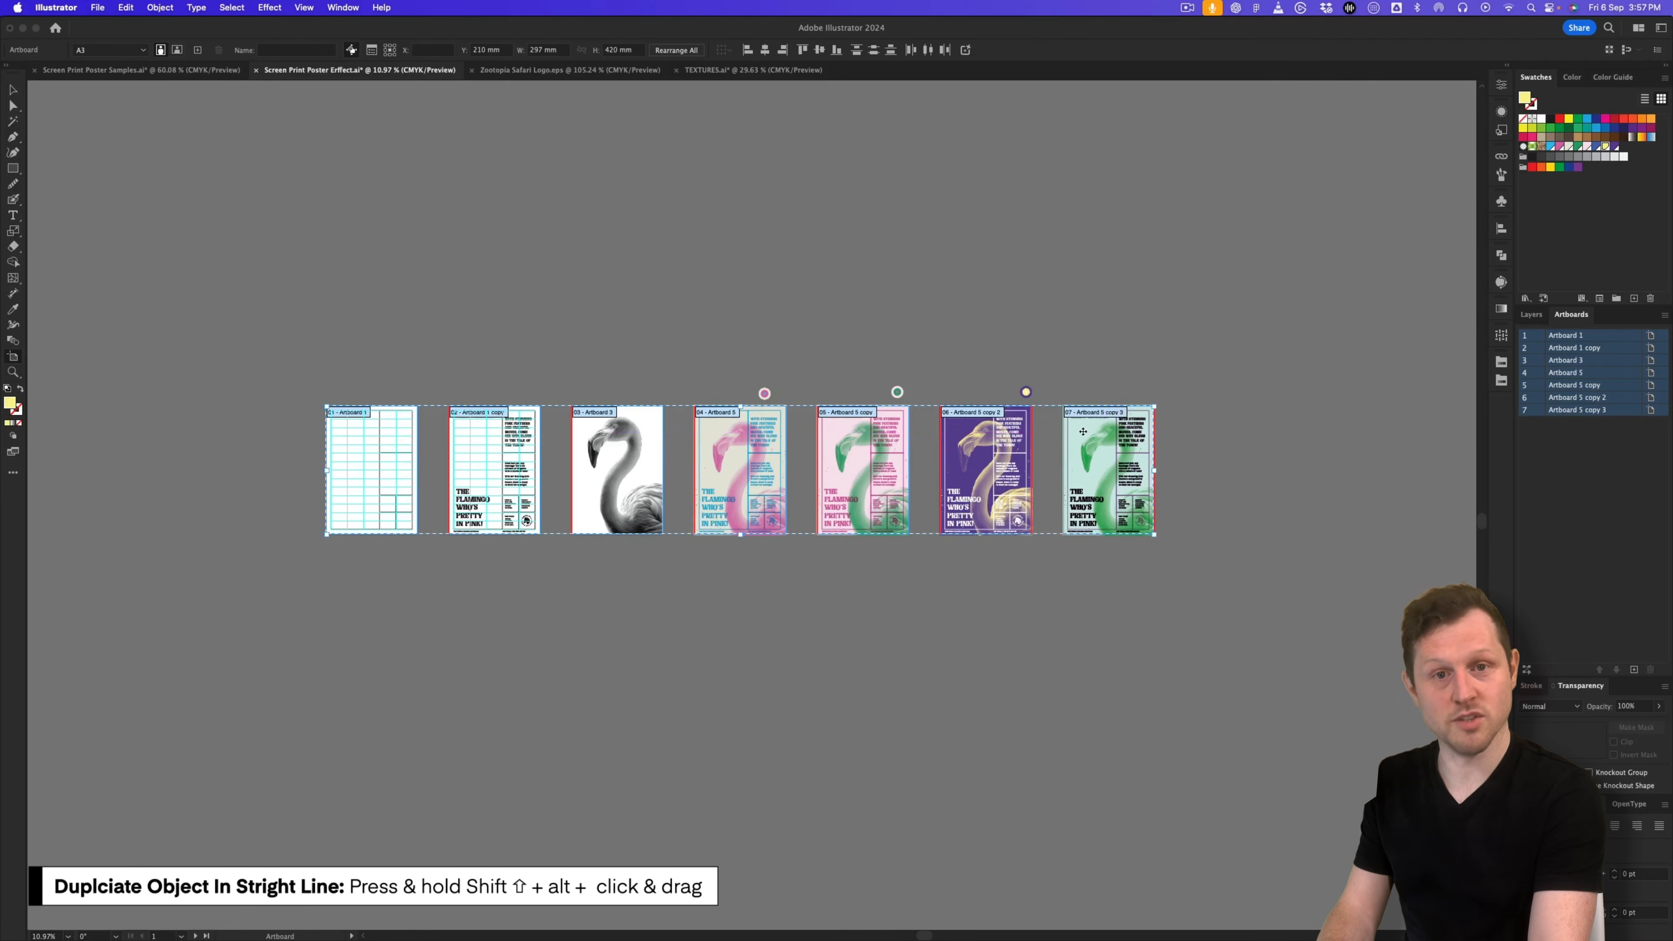
{"action": "left_click_drag", "start_coordinate": [1106, 431], "coordinate": [1080, 619]}
{"action": "key", "text": "v"}
{"action": "key", "text": "z"}
{"action": "left_click_drag", "start_coordinate": [676, 545], "coordinate": [853, 552]}
{"action": "scroll", "coordinate": [854, 552], "scroll_direction": "down", "scroll_amount": 1}
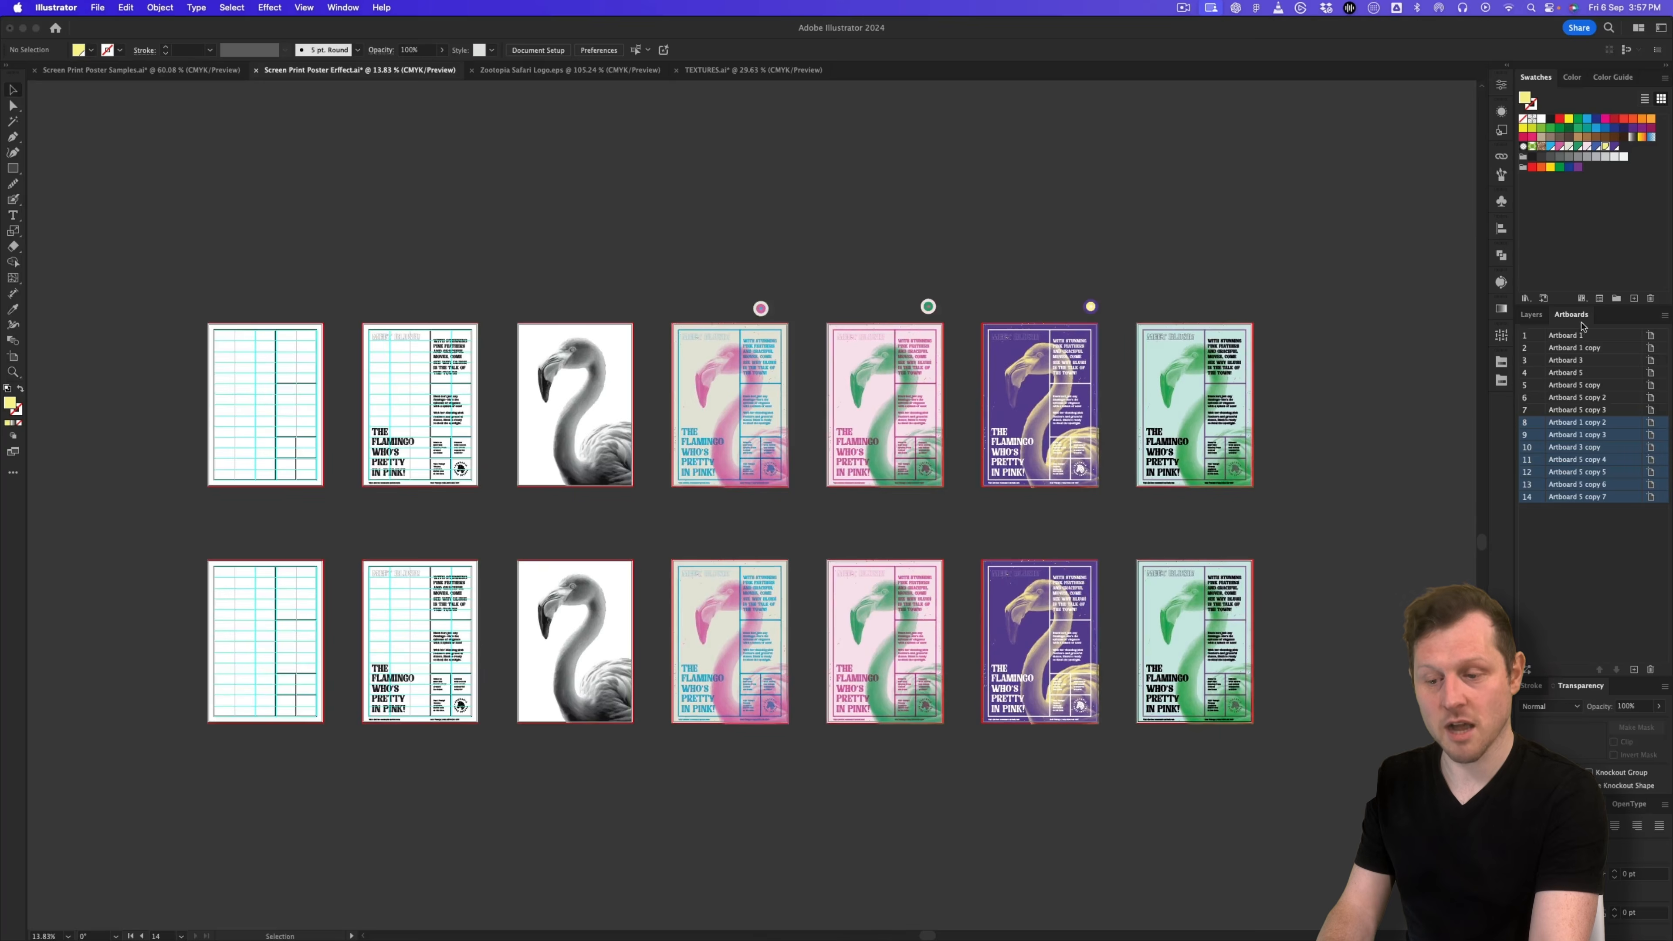
Step: Delete the copied stroke grid, type, texture and image artwork from the second row, keeping the base grids and backgrounds
{"action": "left_click", "coordinate": [1532, 314]}
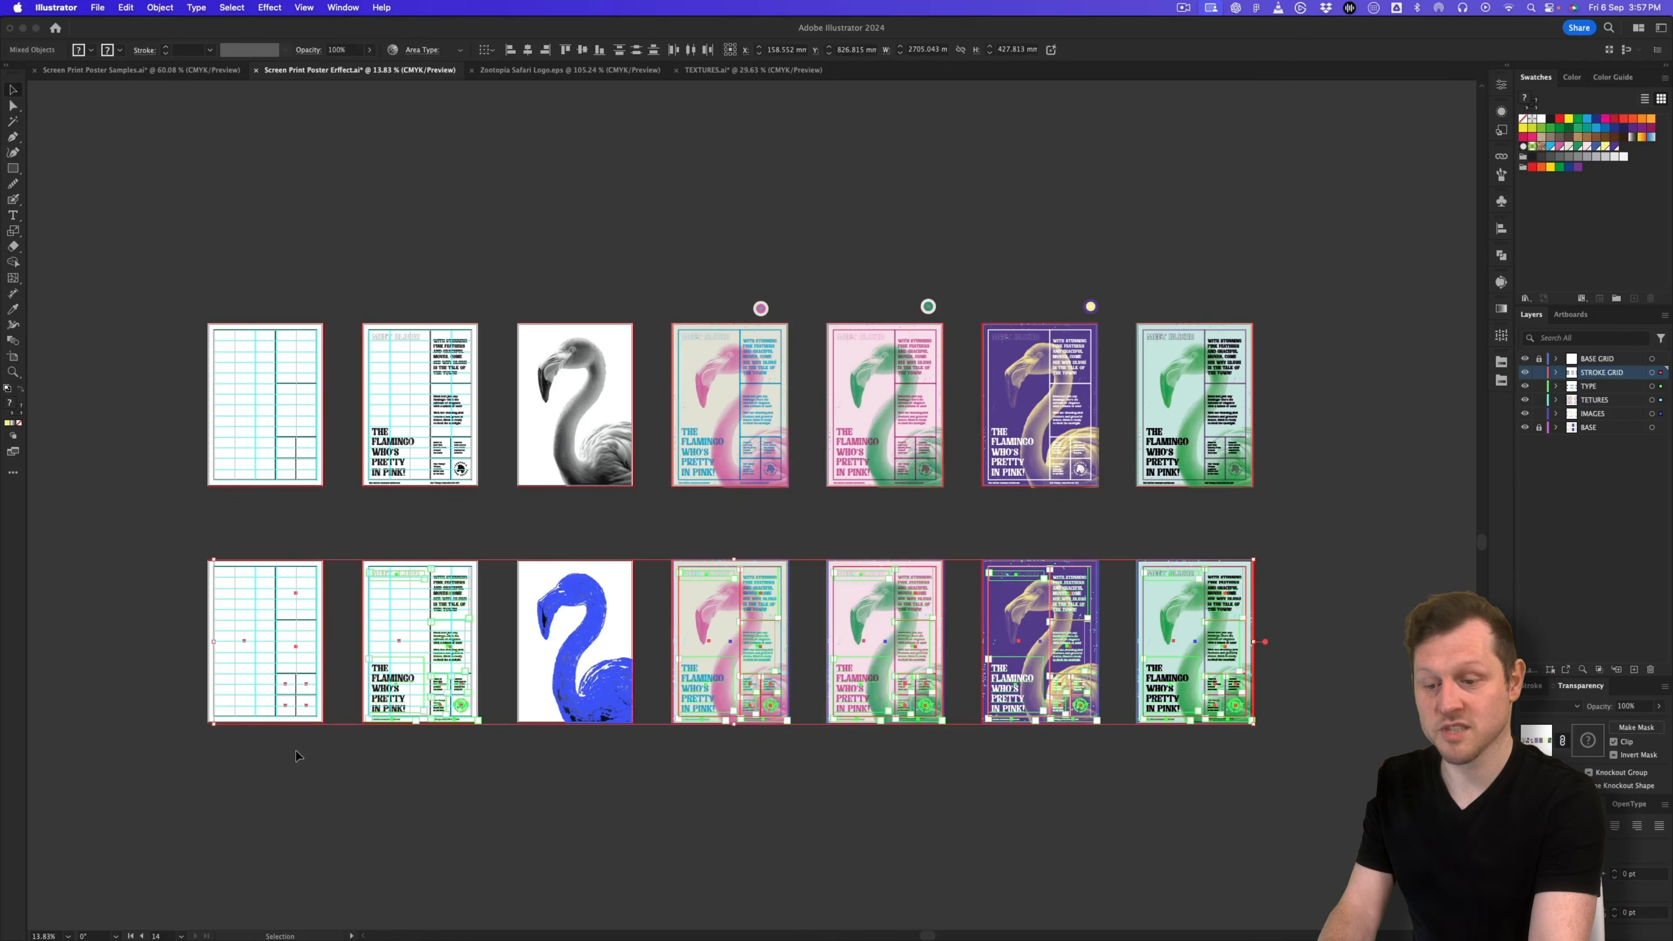
{"action": "key", "text": "Delete"}
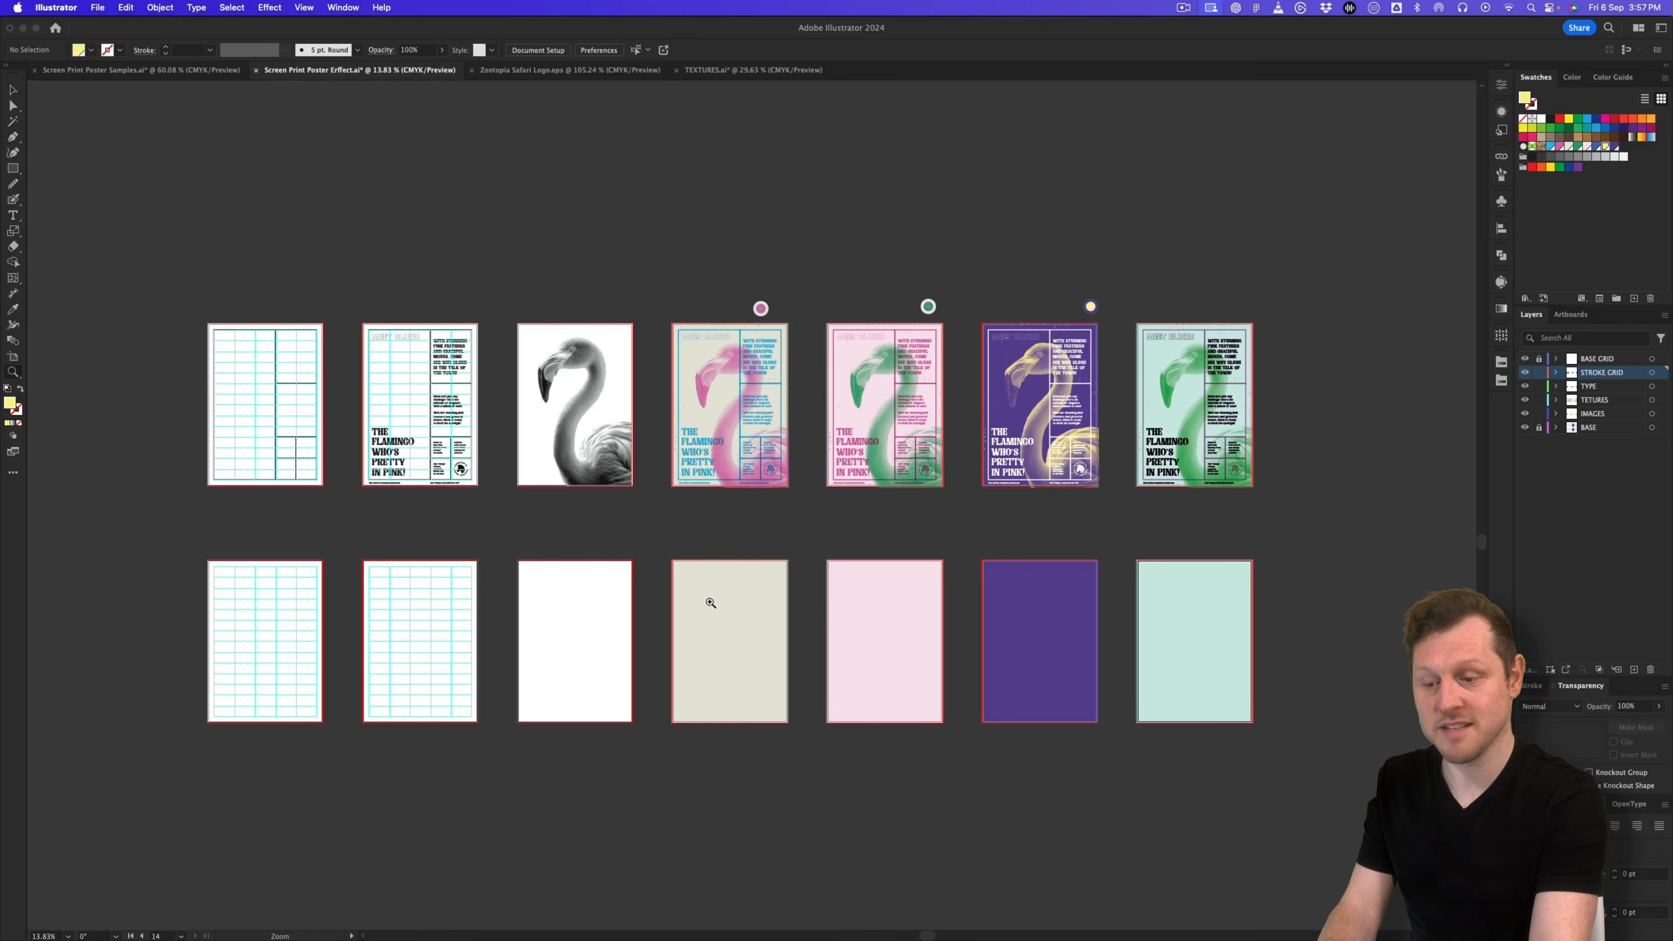
Step: Inspect the cleared second row of artboards, toggling the guides to check the base grids
{"action": "left_click", "coordinate": [711, 602]}
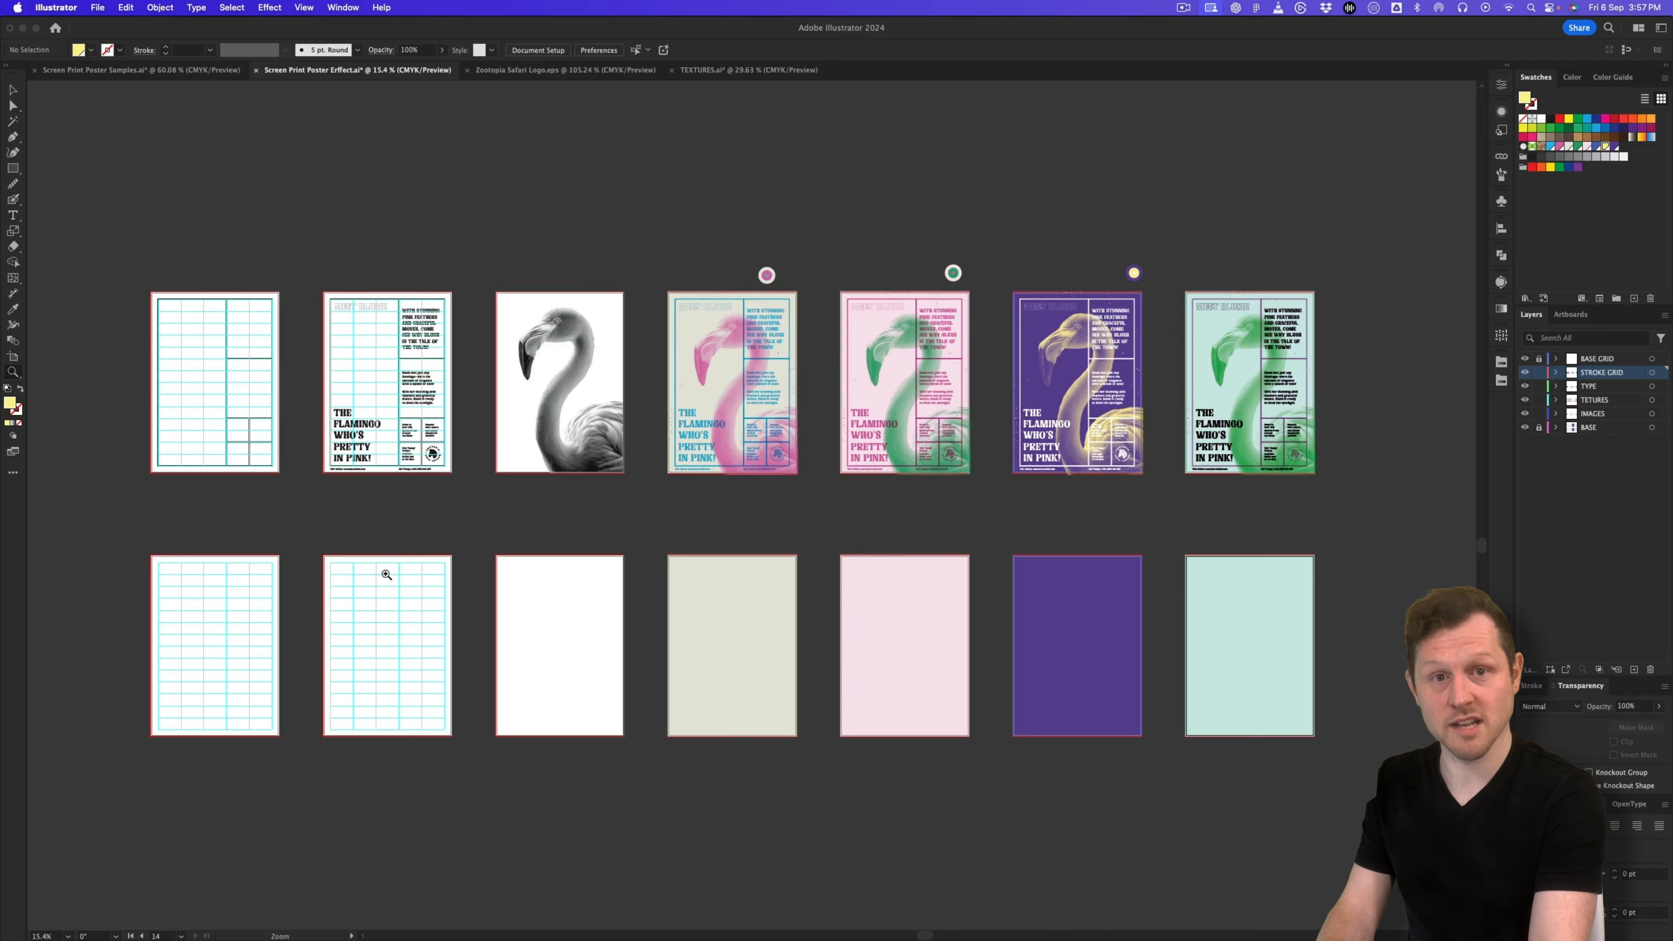
{"action": "left_click_drag", "start_coordinate": [311, 575], "coordinate": [355, 568]}
{"action": "left_click_drag", "start_coordinate": [575, 568], "coordinate": [484, 590]}
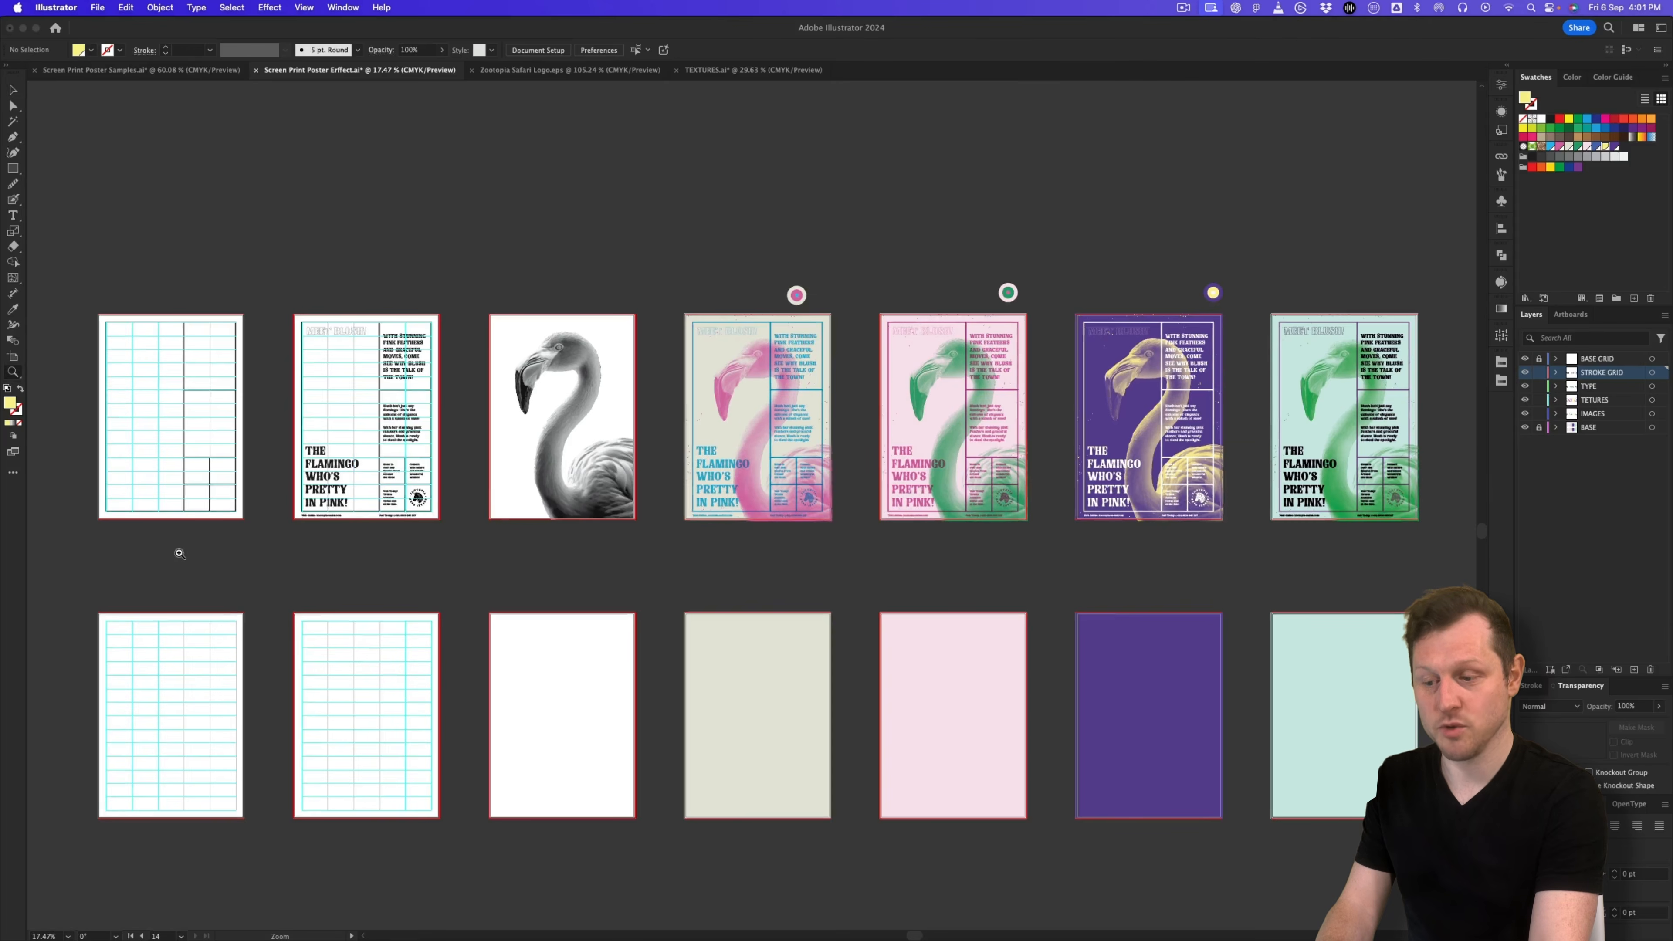
{"action": "left_click_drag", "start_coordinate": [179, 553], "coordinate": [318, 606]}
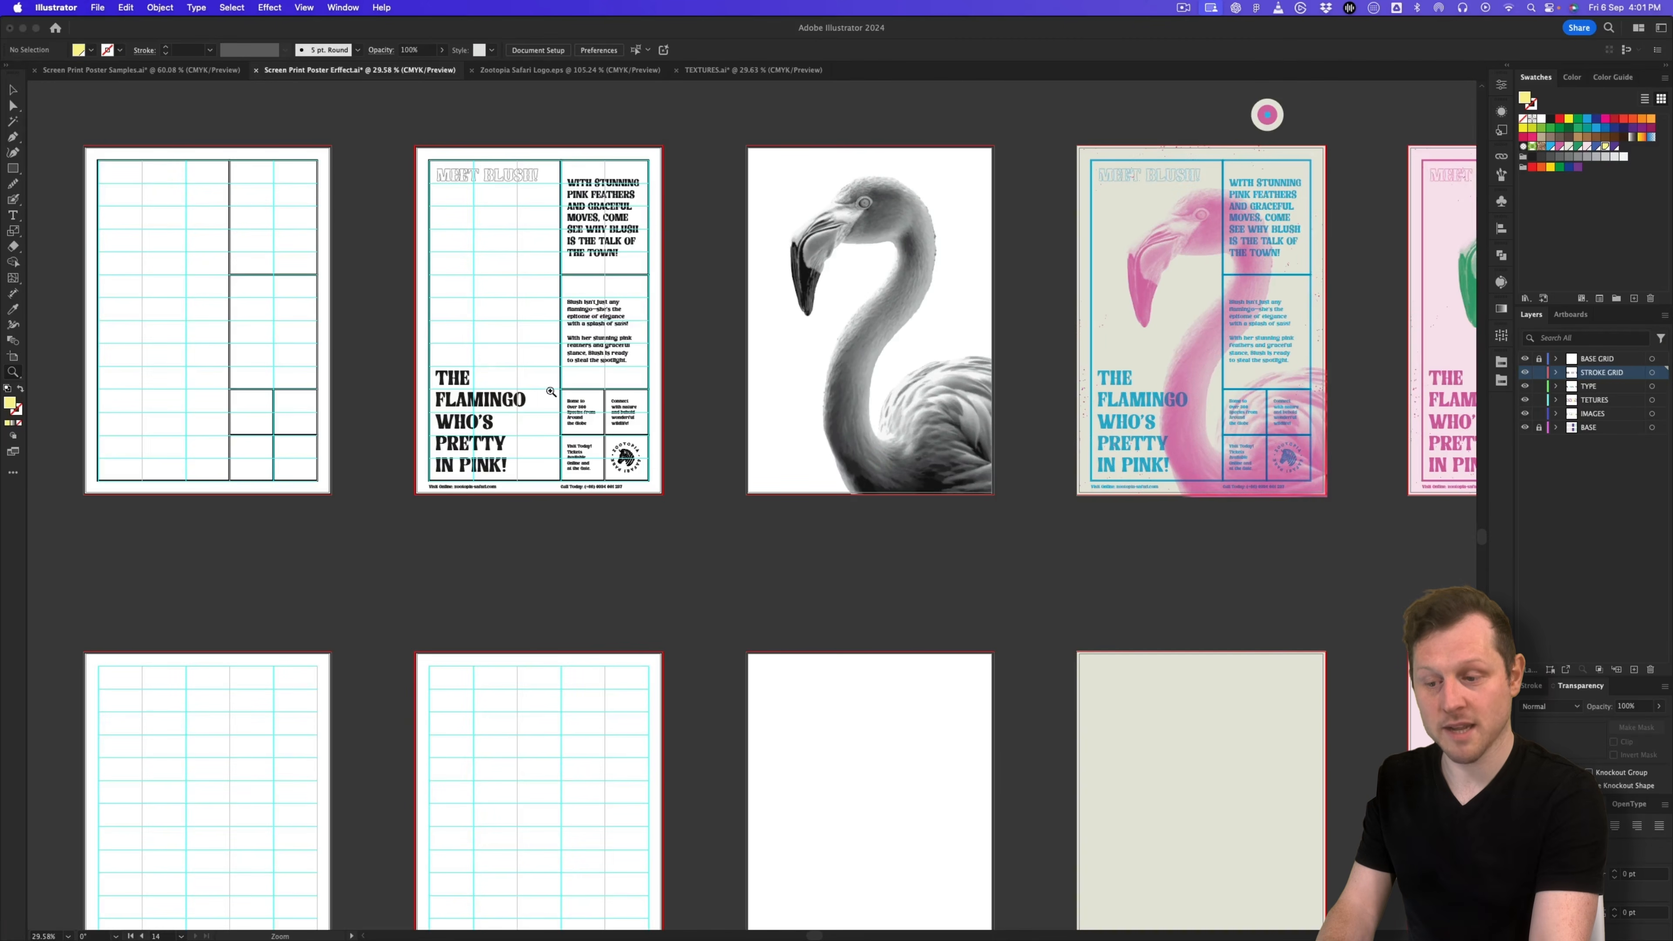
{"action": "scroll", "coordinate": [551, 391], "scroll_direction": "down", "scroll_amount": 5}
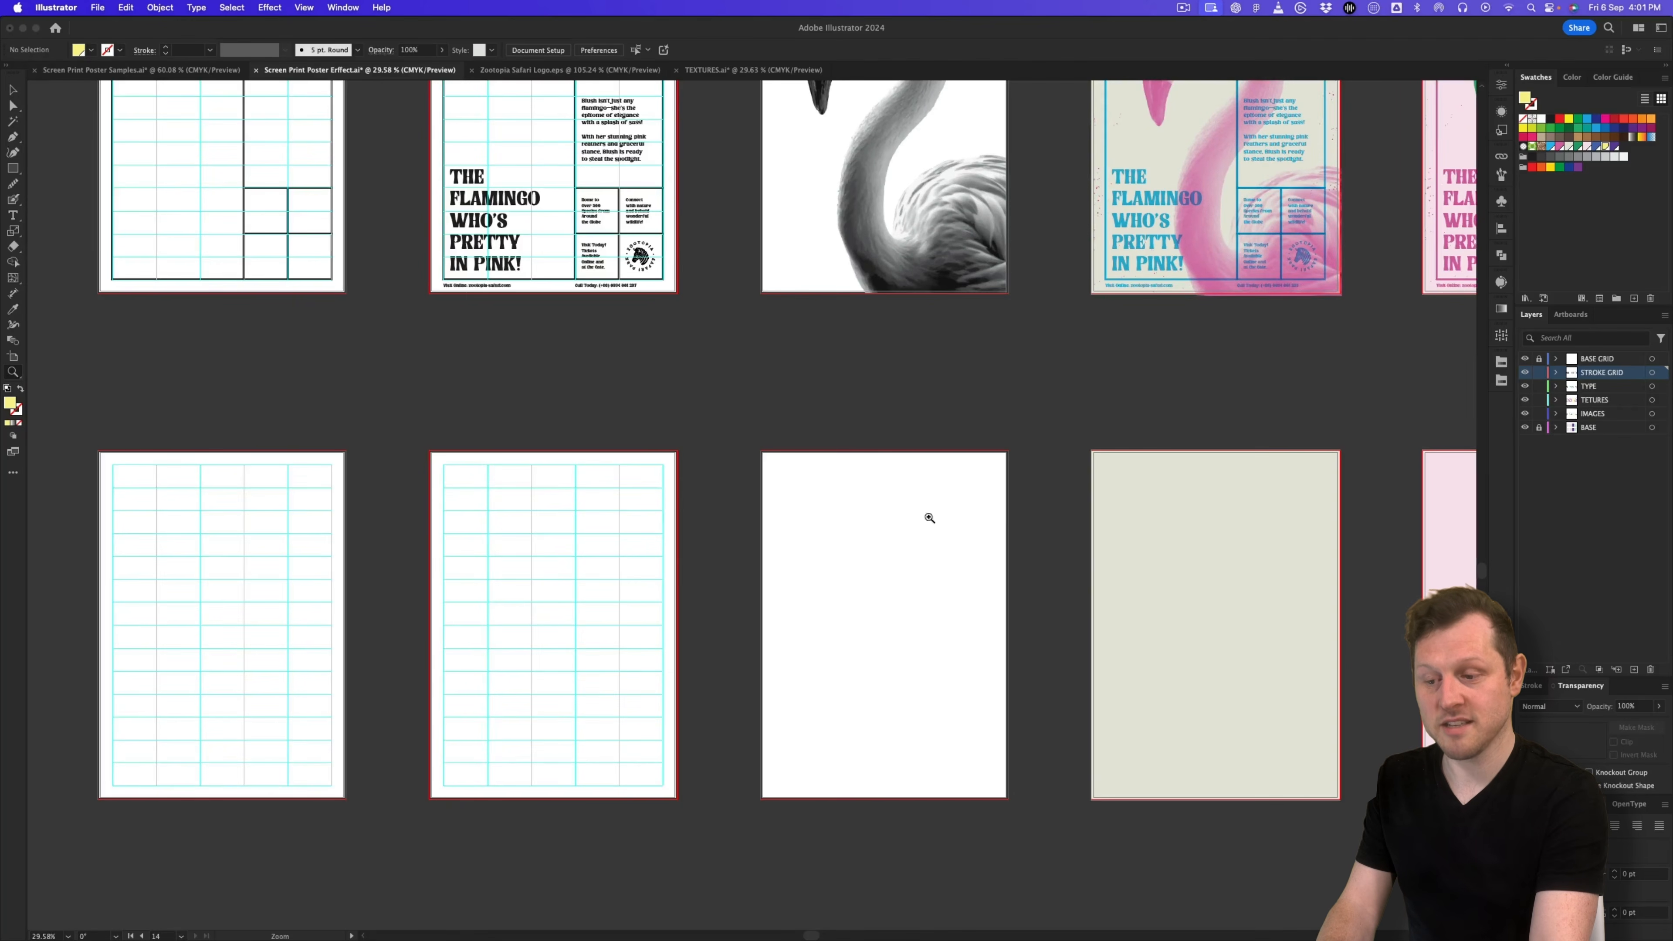
{"action": "scroll", "coordinate": [929, 518], "scroll_direction": "right", "scroll_amount": 10}
{"action": "scroll", "coordinate": [411, 555], "scroll_direction": "left", "scroll_amount": 12}
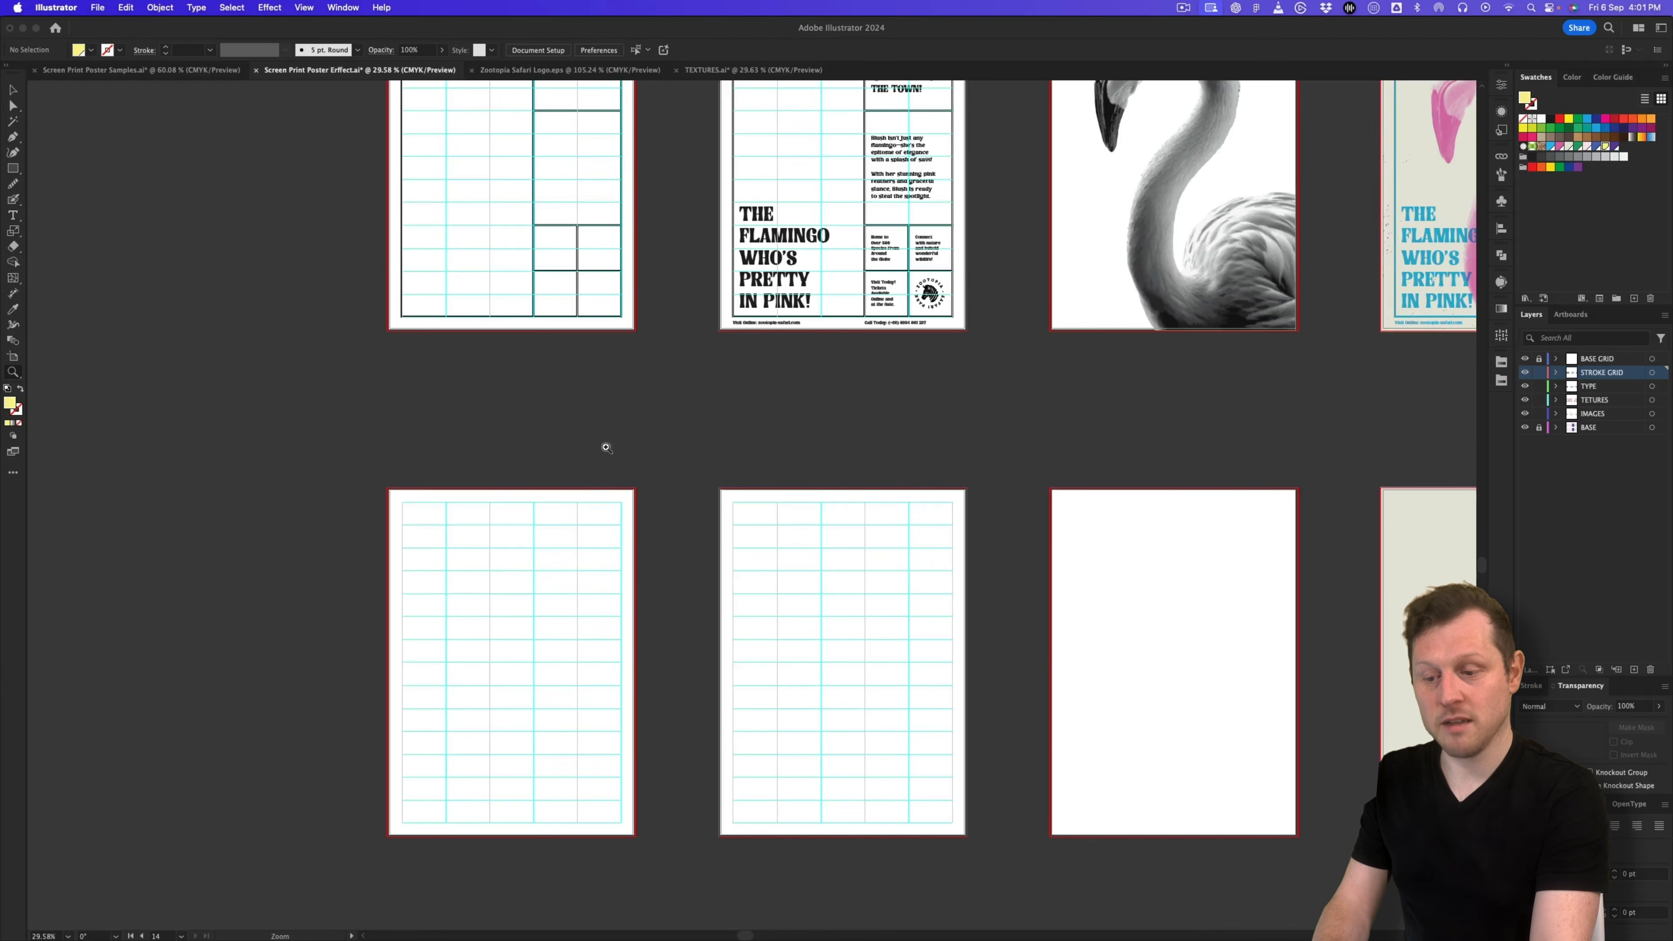
{"action": "scroll", "coordinate": [467, 643], "scroll_direction": "up", "scroll_amount": 5}
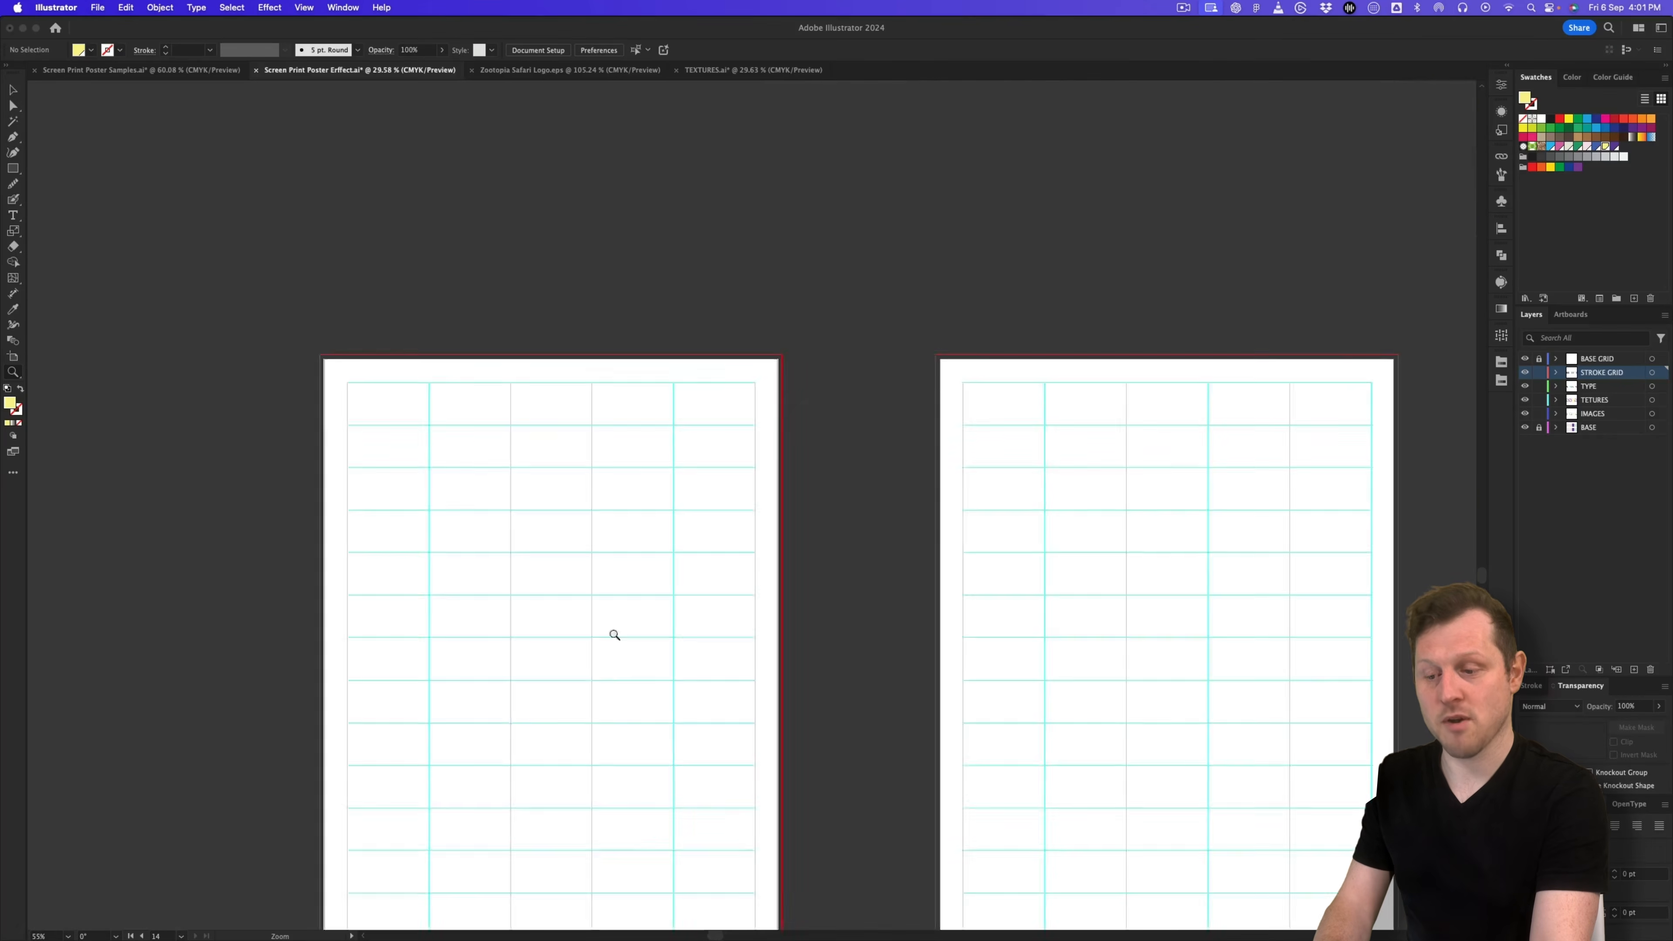
{"action": "key", "text": "super+semicolon"}
{"action": "key", "text": "super+semicolon"}
{"action": "key", "text": "super+semicolon"}
{"action": "key", "text": "super+semicolon"}
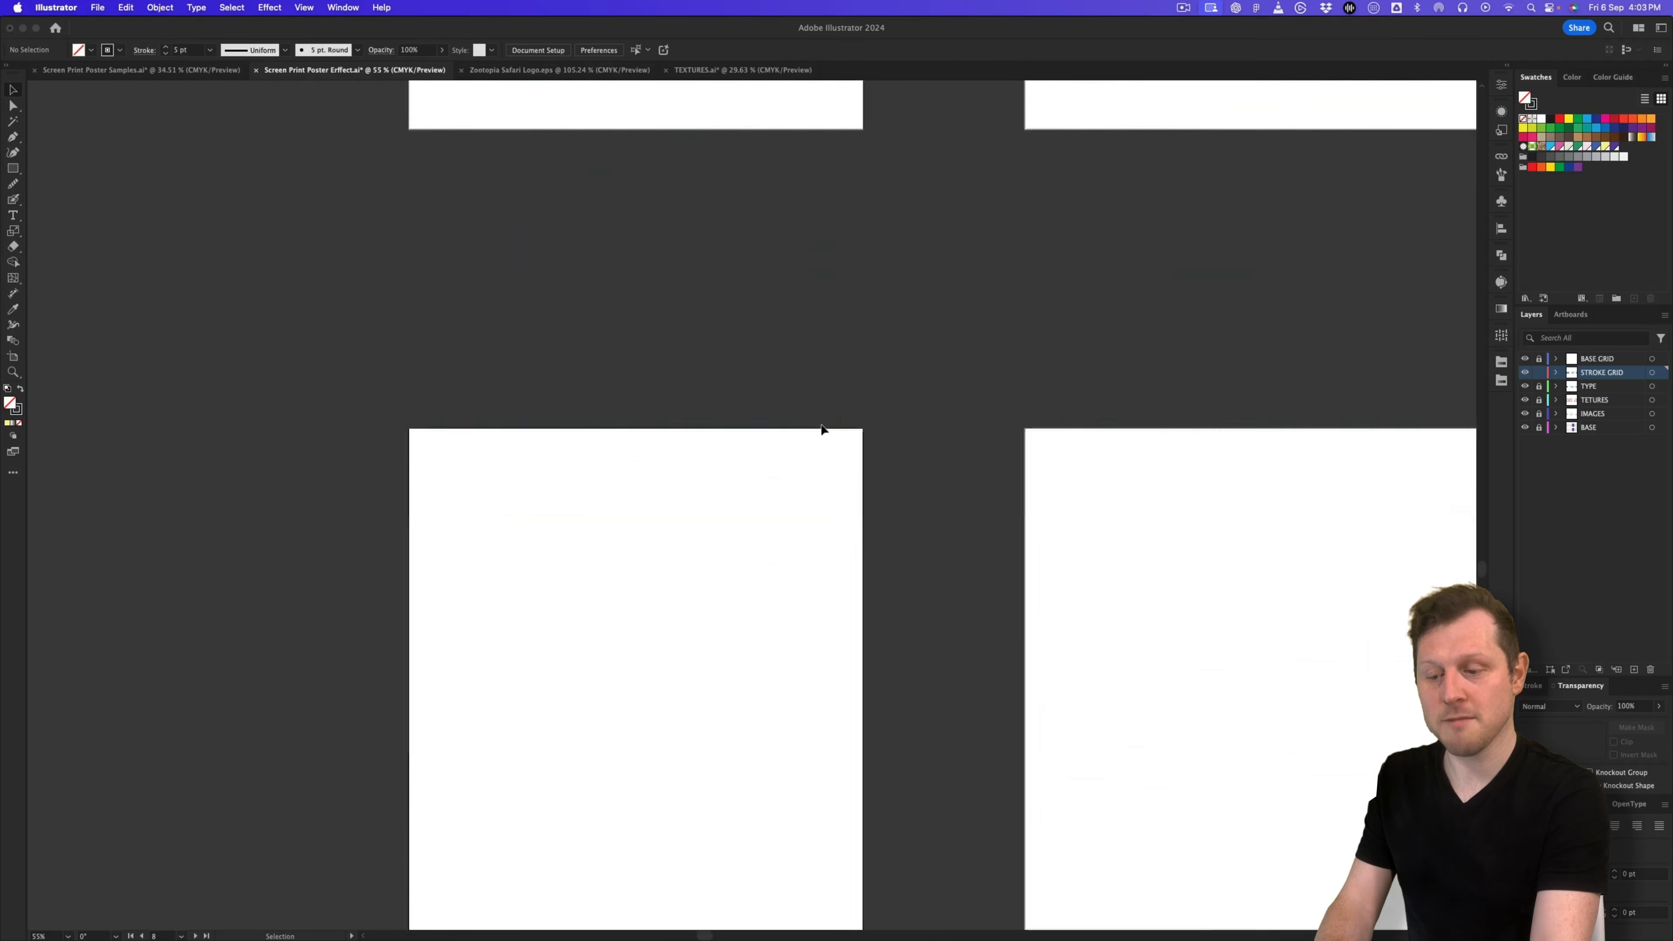
Step: Stretch the second row's stroke frame across the full width and top eight grid rows, with copied boxes stacked beneath it
{"action": "key", "text": "Delete"}
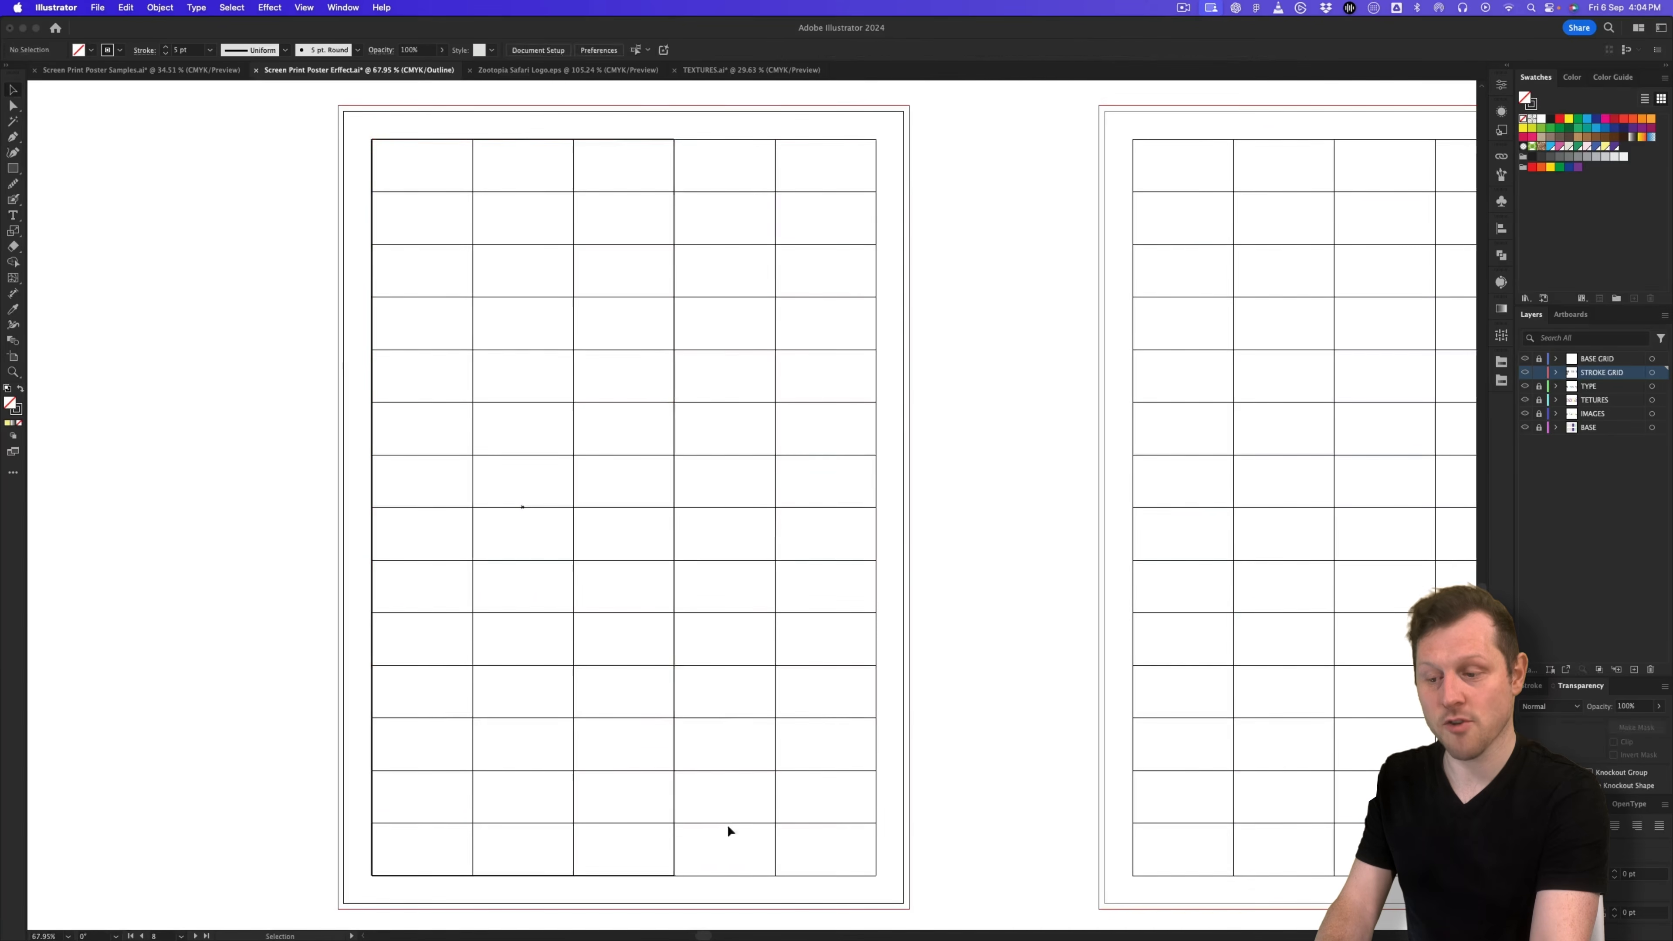
{"action": "left_click", "coordinate": [674, 833]}
{"action": "left_click_drag", "start_coordinate": [675, 875], "coordinate": [875, 560]}
{"action": "left_click_drag", "start_coordinate": [876, 360], "coordinate": [875, 518]}
{"action": "left_click_drag", "start_coordinate": [624, 296], "coordinate": [623, 559]}
{"action": "left_click_drag", "start_coordinate": [649, 666], "coordinate": [644, 769]}
{"action": "key", "text": "super+d"}
Step: Divide the lower stroke grid into two half-width boxes, one full-width box and four small boxes along the bottom
{"action": "left_click", "coordinate": [876, 650]}
{"action": "mouse_move", "coordinate": [876, 612]}
{"action": "left_mouse_down"}
{"action": "mouse_move", "coordinate": [598, 612]}
{"action": "mouse_move", "coordinate": [826, 597]}
{"action": "mouse_move", "coordinate": [876, 612]}
{"action": "left_mouse_up"}
{"action": "left_click", "coordinate": [580, 560], "text": "shift"}
{"action": "left_click", "coordinate": [875, 822]}
{"action": "left_click_drag", "start_coordinate": [875, 822], "coordinate": [489, 822]}
{"action": "left_click_drag", "start_coordinate": [490, 815], "coordinate": [461, 843]}
{"action": "left_click", "coordinate": [461, 771], "text": "shift"}
{"action": "left_click_drag", "start_coordinate": [845, 822], "coordinate": [873, 822]}
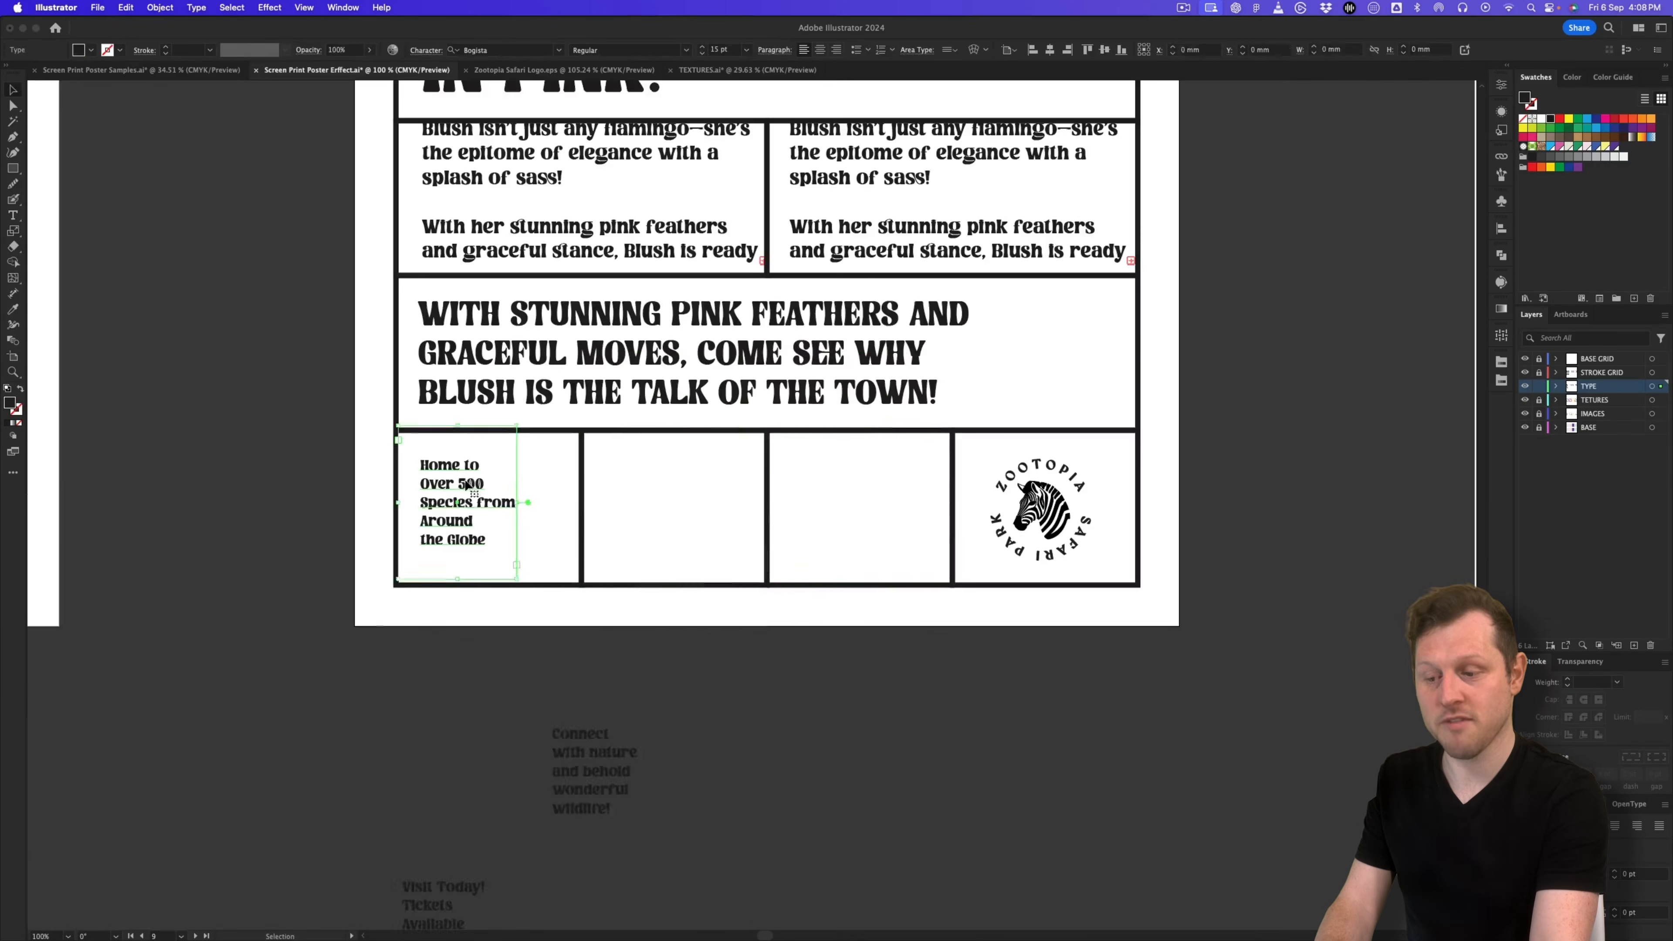
Step: Place the "Connect with nature" text in the second small bottom box and the "Visit Today!" text in the third
{"action": "left_click_drag", "start_coordinate": [560, 747], "coordinate": [659, 514]}
{"action": "left_click", "coordinate": [817, 501]}
{"action": "scroll", "coordinate": [896, 550], "scroll_direction": "up", "scroll_amount": 1}
{"action": "left_click_drag", "start_coordinate": [941, 507], "coordinate": [896, 551]}
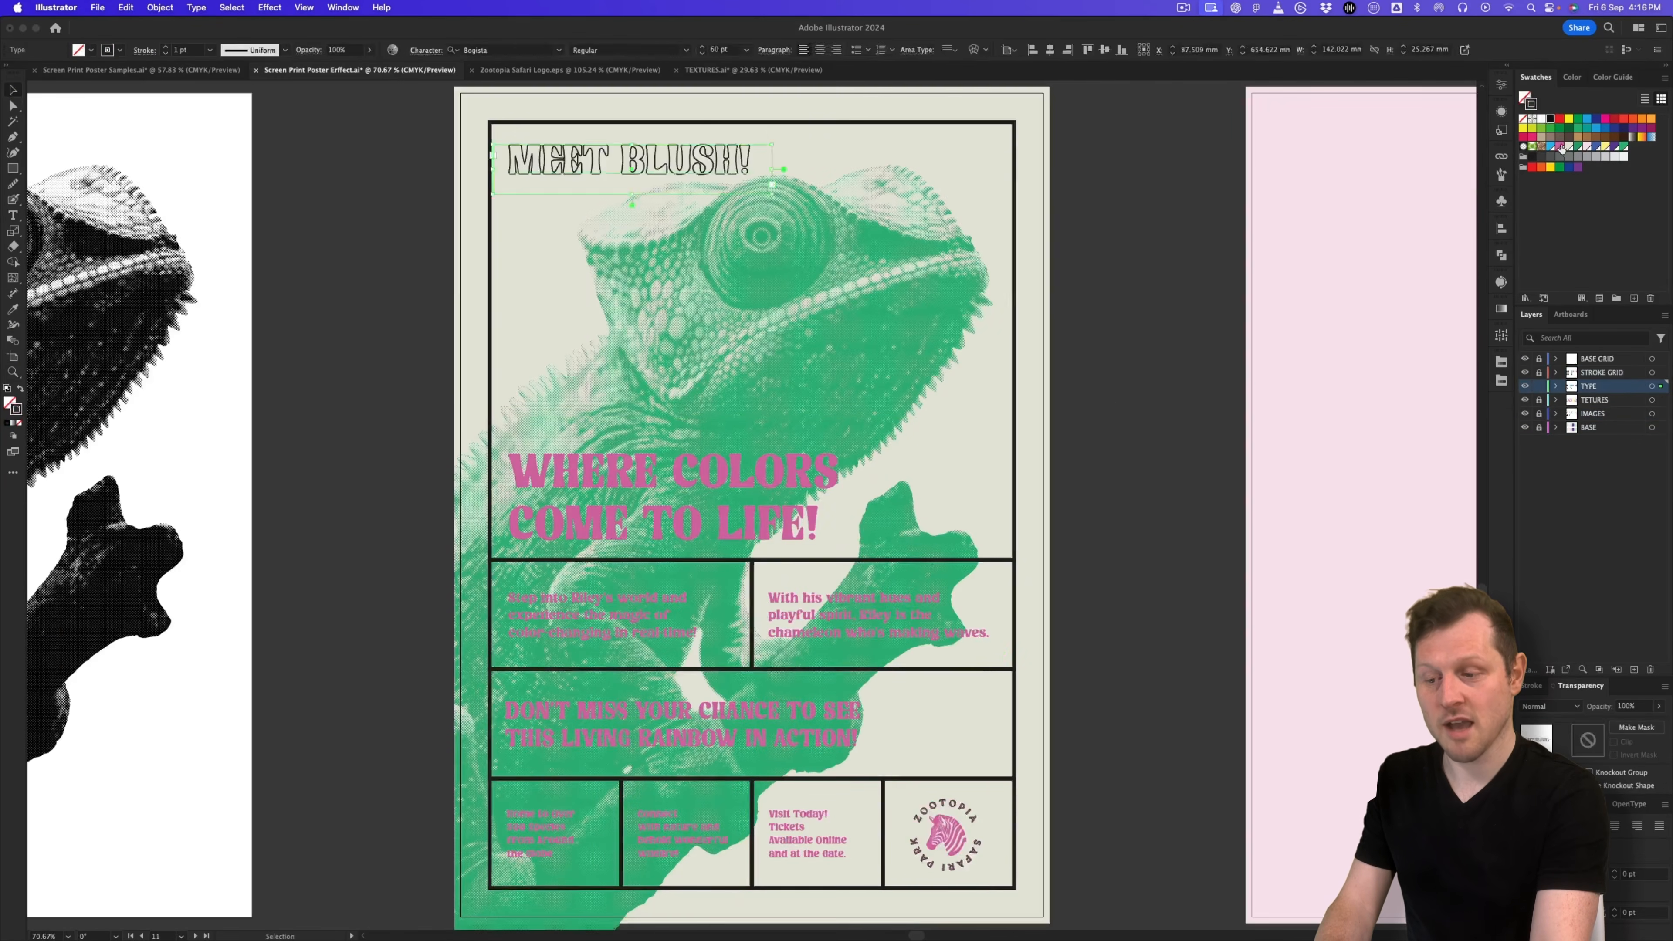
Step: Colour the outline of the MEET BLUSH! heading pink on the green chameleon poster
{"action": "left_click", "coordinate": [639, 172]}
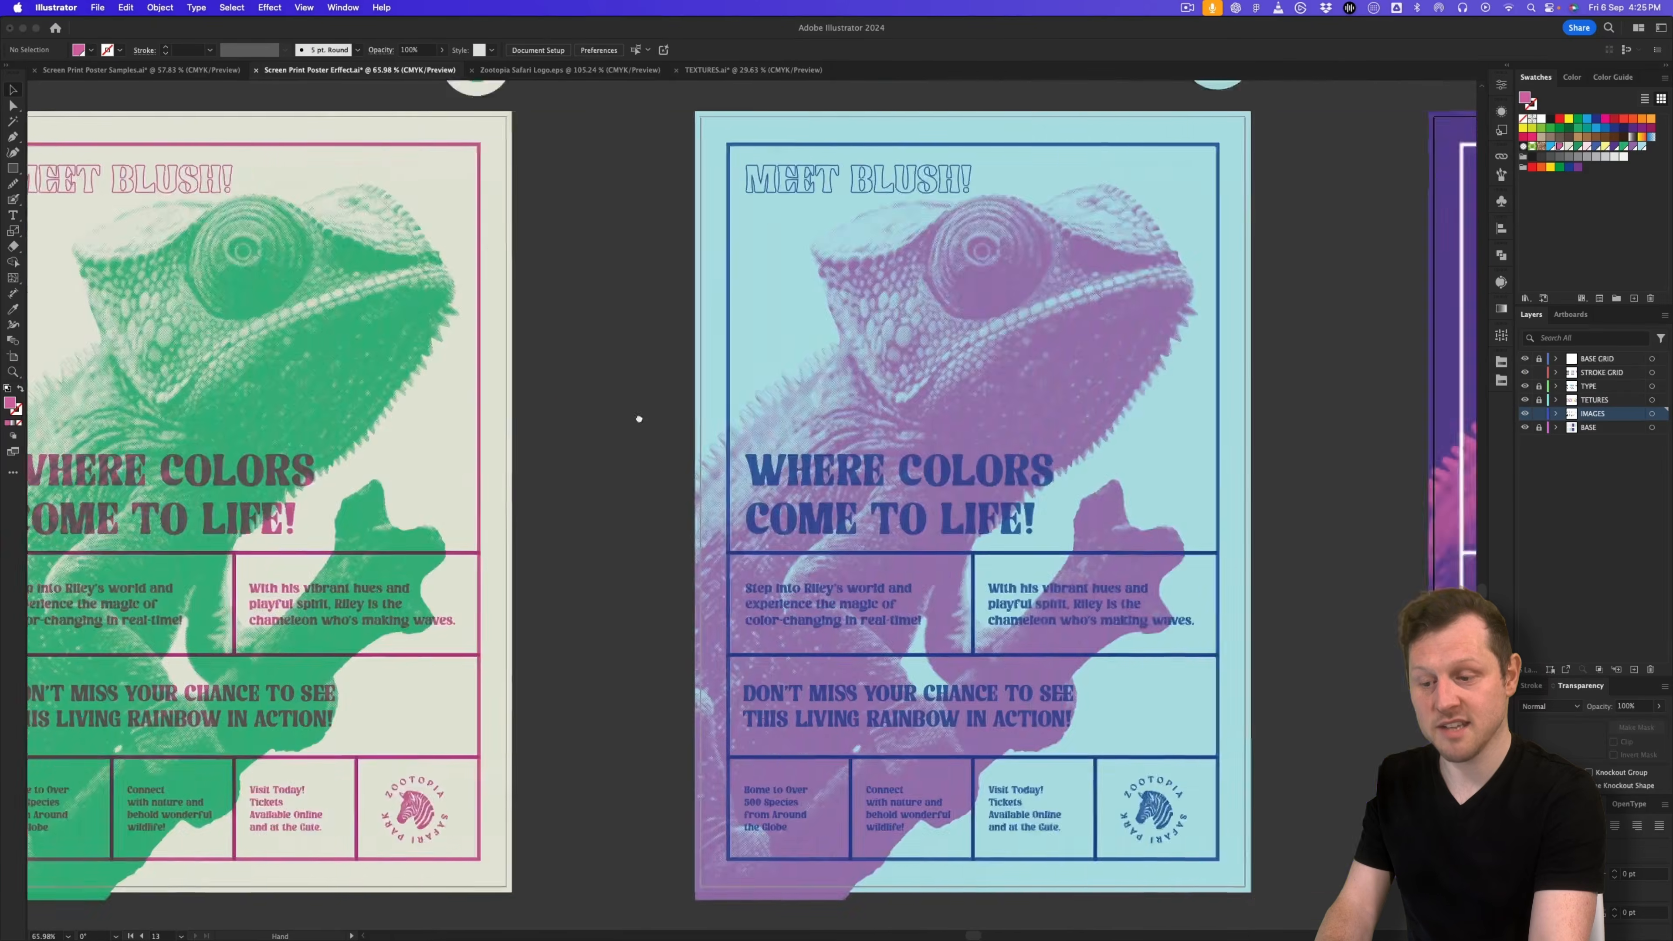
Step: Review the green, blue and purple chameleon posters side by side
{"action": "left_click_drag", "start_coordinate": [639, 419], "coordinate": [356, 419]}
{"action": "left_click_drag", "start_coordinate": [900, 414], "coordinate": [794, 420]}
{"action": "key", "text": "z"}
{"action": "left_click_drag", "start_coordinate": [1067, 376], "coordinate": [856, 465]}
{"action": "left_click_drag", "start_coordinate": [792, 454], "coordinate": [745, 465]}
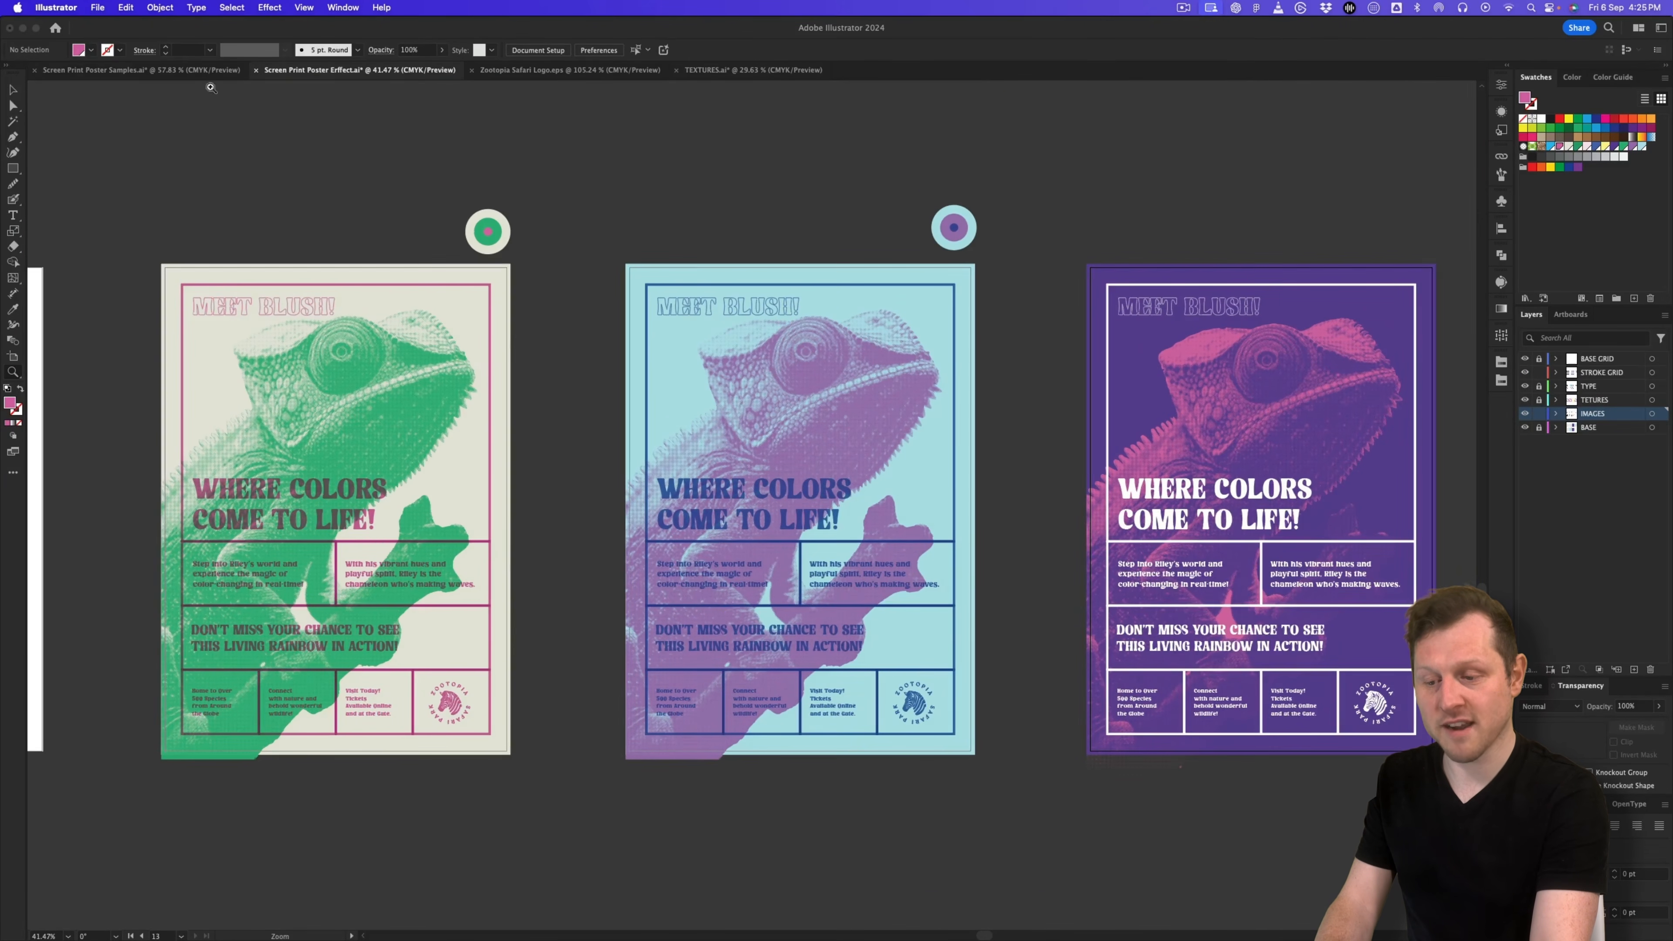
Step: Switch to the Screen Print Poster Samples.ai document and turn on Trim View
{"action": "left_click", "coordinate": [188, 72]}
{"action": "mouse_move", "coordinate": [826, 305]}
{"action": "left_mouse_down"}
{"action": "mouse_move", "coordinate": [550, 470]}
{"action": "mouse_move", "coordinate": [646, 390]}
{"action": "mouse_move", "coordinate": [833, 329]}
{"action": "left_mouse_up"}
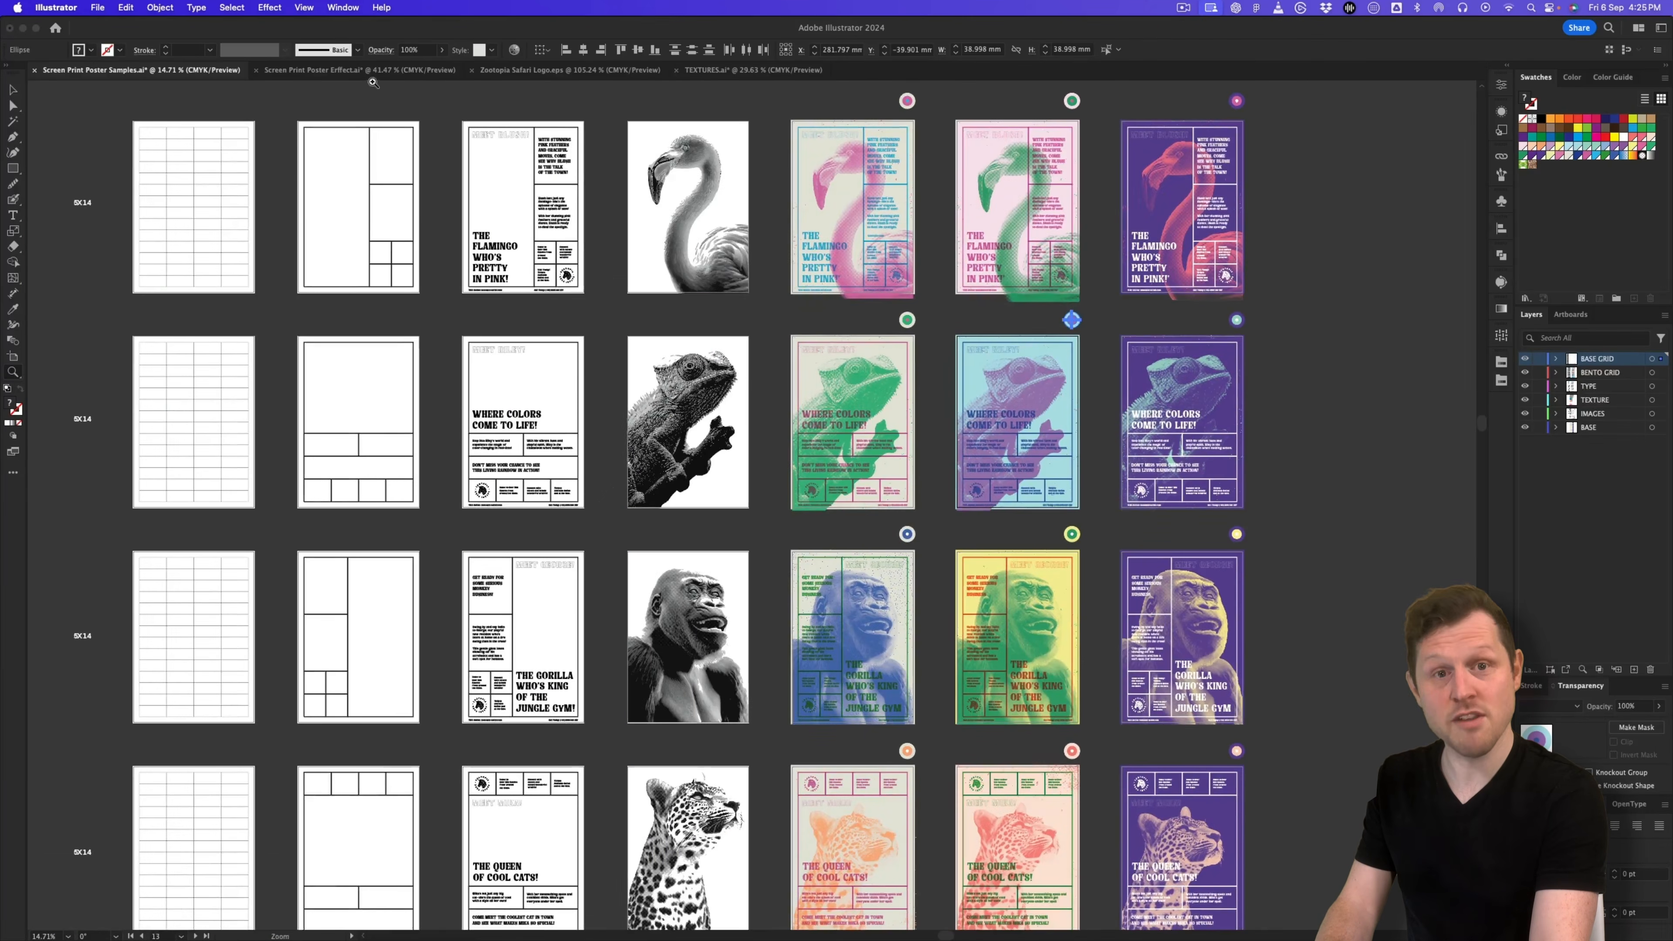
{"action": "left_click", "coordinate": [304, 8]}
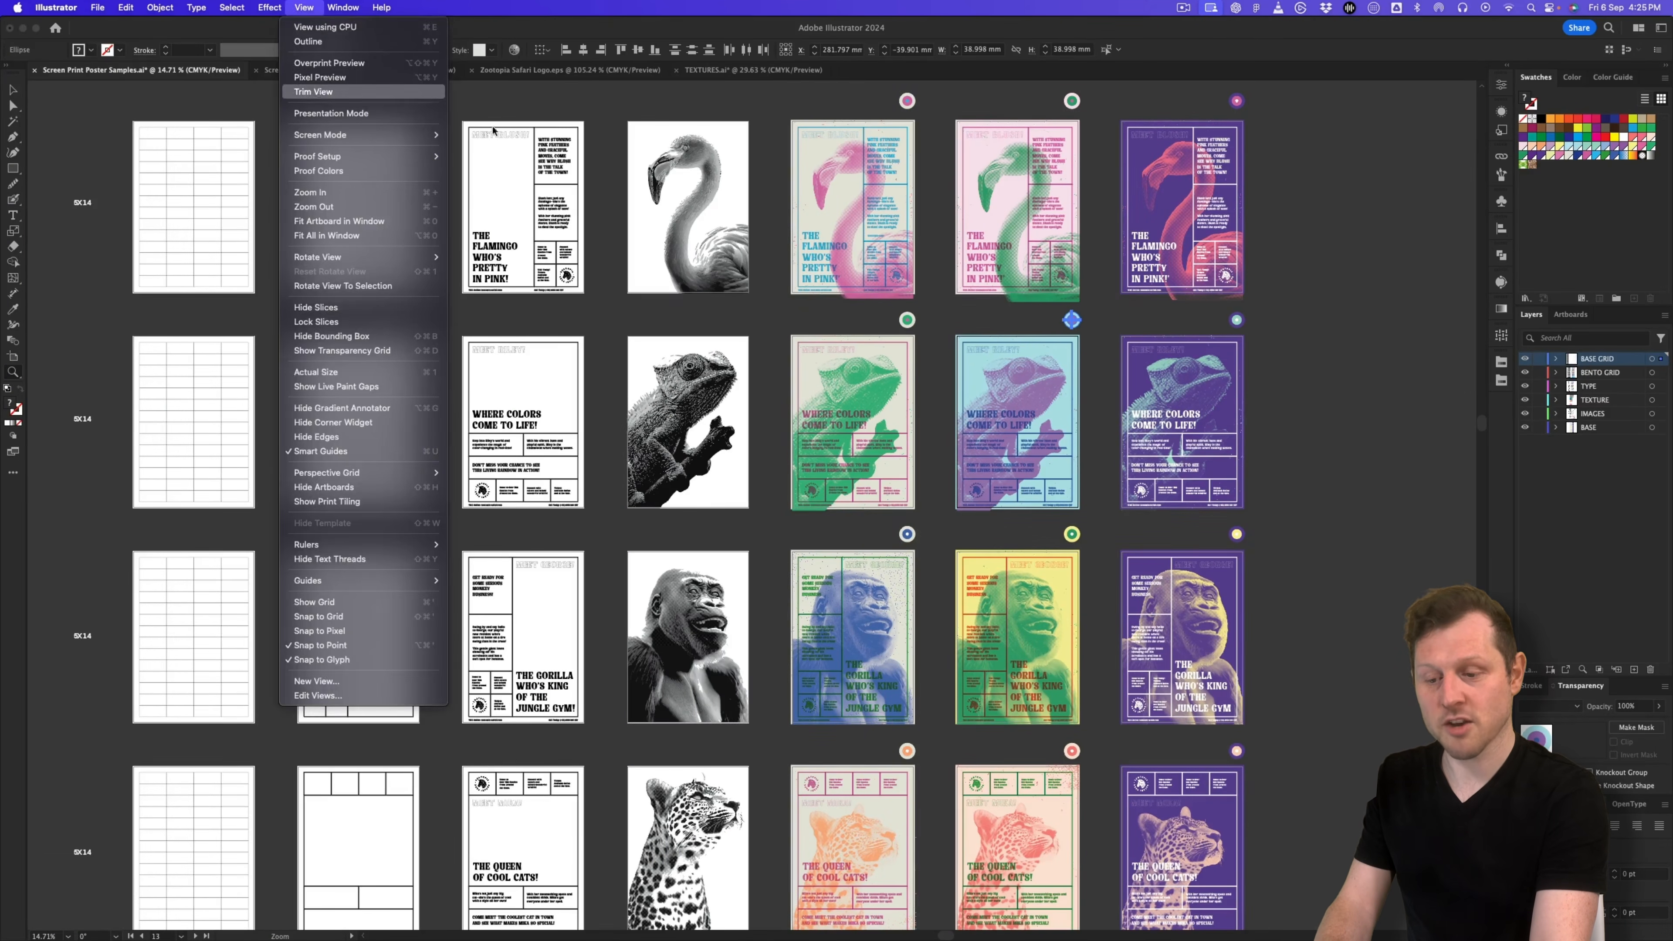
{"action": "left_click", "coordinate": [343, 105]}
Step: Look through the sample posters, examining the gorilla, parrot and giraffe designs in their colour variations
{"action": "left_click_drag", "start_coordinate": [758, 520], "coordinate": [1054, 476]}
{"action": "left_click_drag", "start_coordinate": [1055, 476], "coordinate": [677, 355]}
{"action": "left_click_drag", "start_coordinate": [825, 640], "coordinate": [855, 557]}
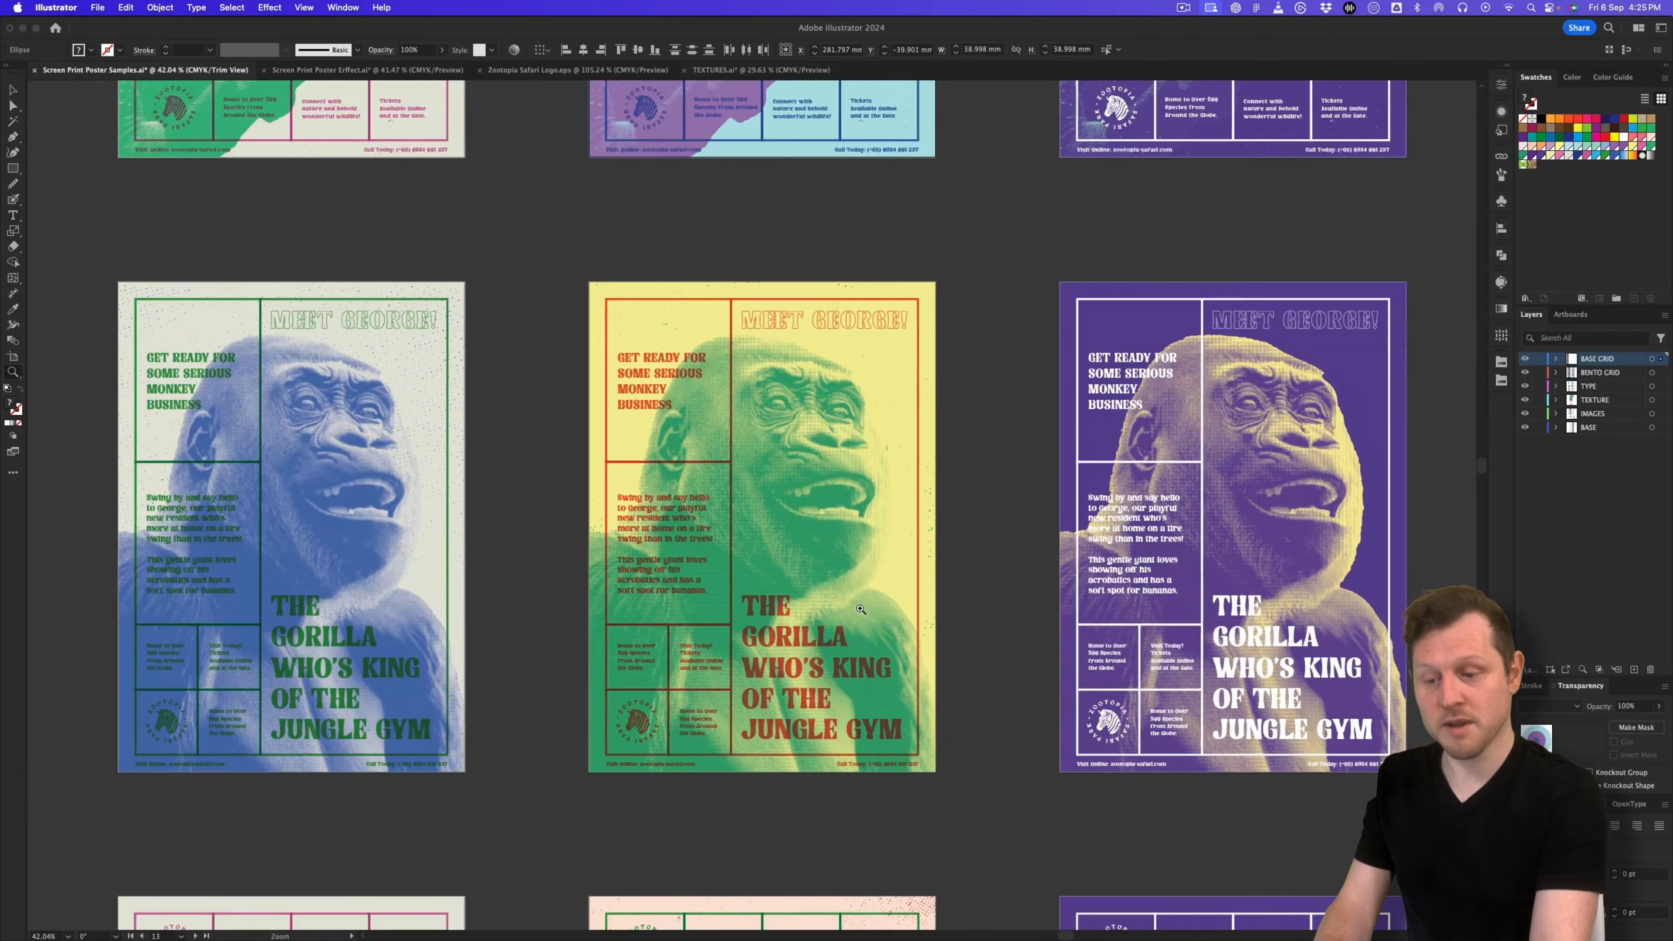
{"action": "scroll", "coordinate": [860, 610], "scroll_direction": "down", "scroll_amount": 10}
{"action": "scroll", "coordinate": [860, 609], "scroll_direction": "down", "scroll_amount": 12}
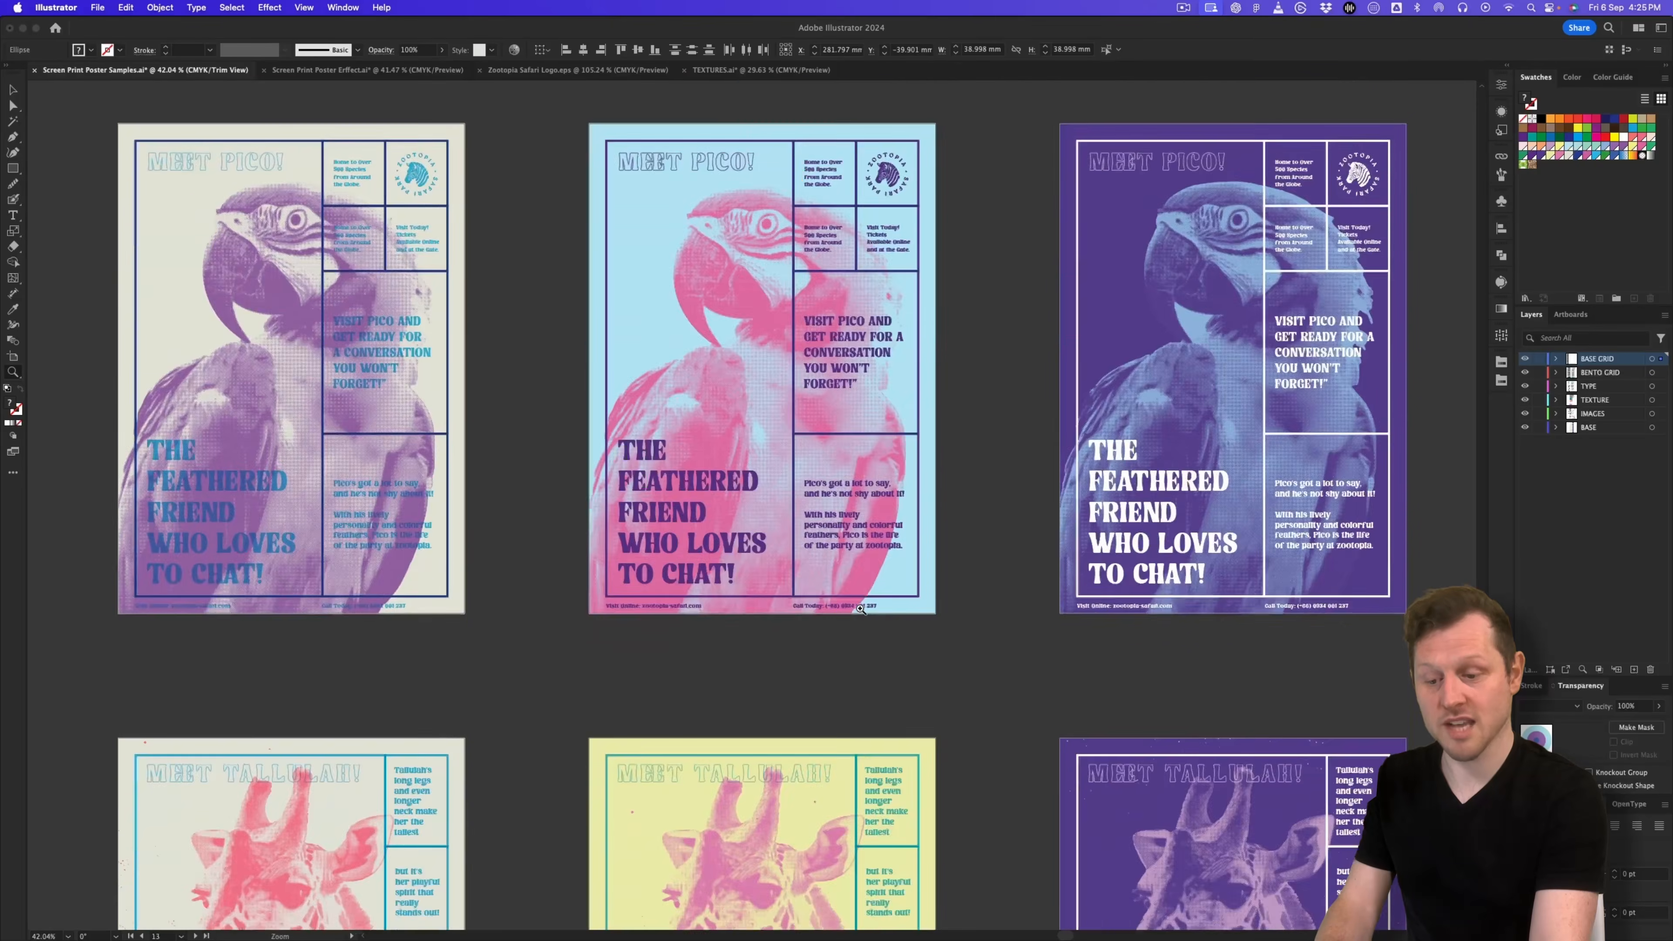
{"action": "scroll", "coordinate": [860, 609], "scroll_direction": "down", "scroll_amount": 7}
{"action": "scroll", "coordinate": [978, 320], "scroll_direction": "up", "scroll_amount": 1}
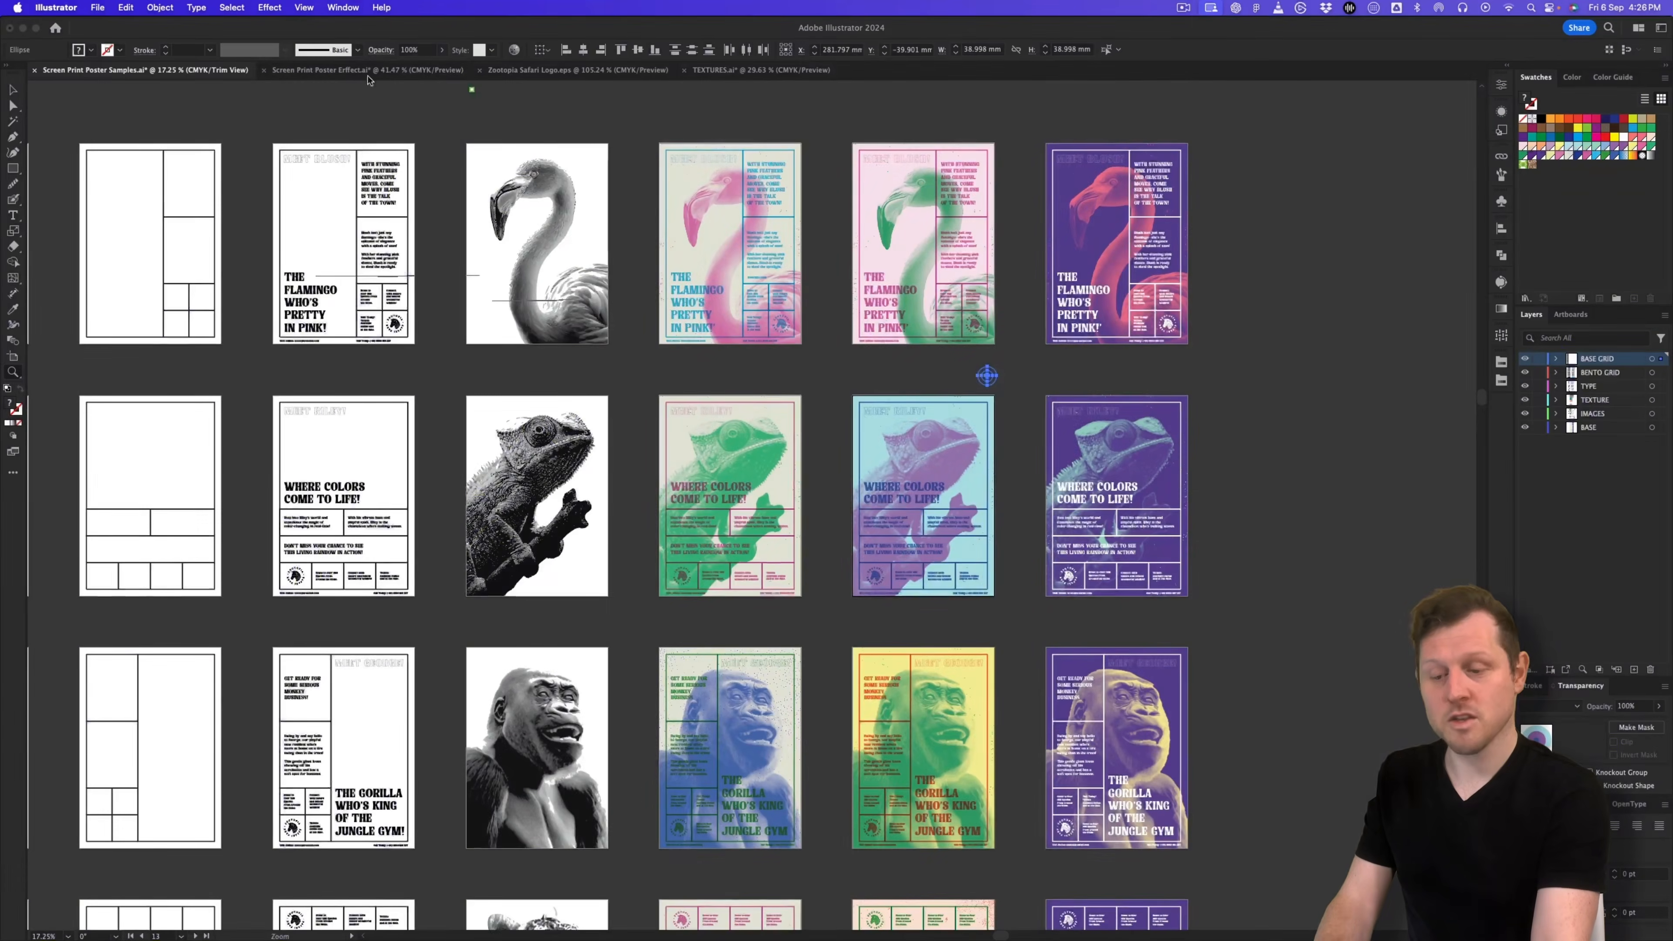
Step: Return to the Screen Print Poster Effect.ai document and review the flamingo and chameleon poster rows
{"action": "left_click", "coordinate": [382, 71]}
{"action": "scroll", "coordinate": [602, 422], "scroll_direction": "down", "scroll_amount": 5}
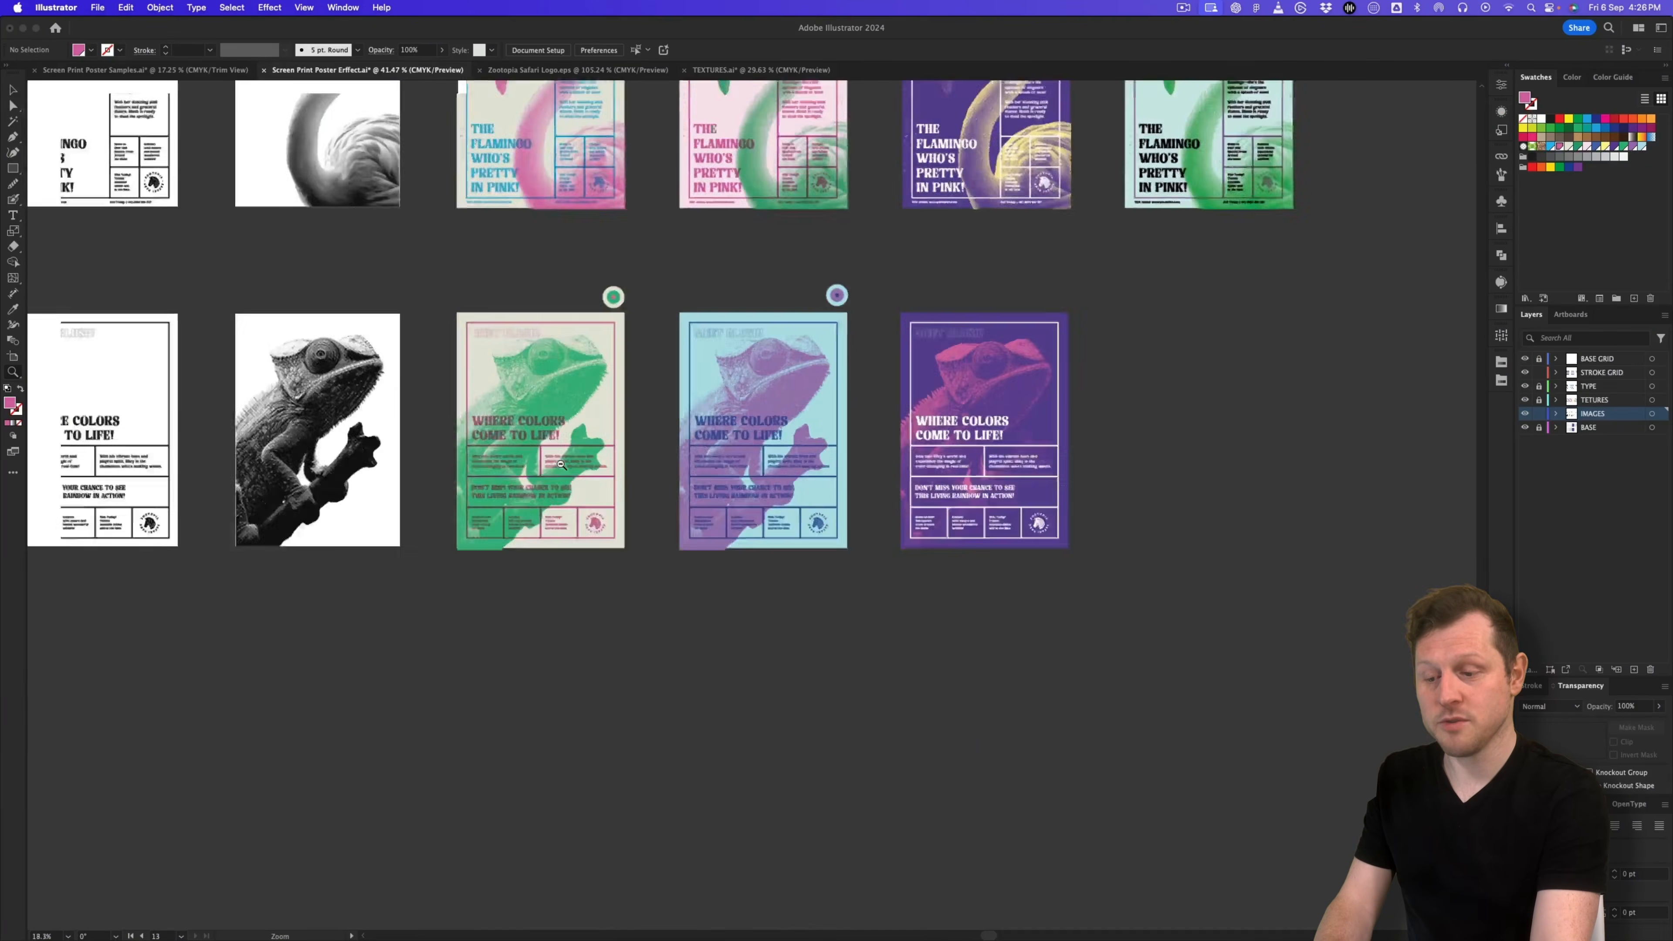
{"action": "left_click_drag", "start_coordinate": [603, 422], "coordinate": [704, 650]}
{"action": "left_click_drag", "start_coordinate": [641, 557], "coordinate": [718, 524]}
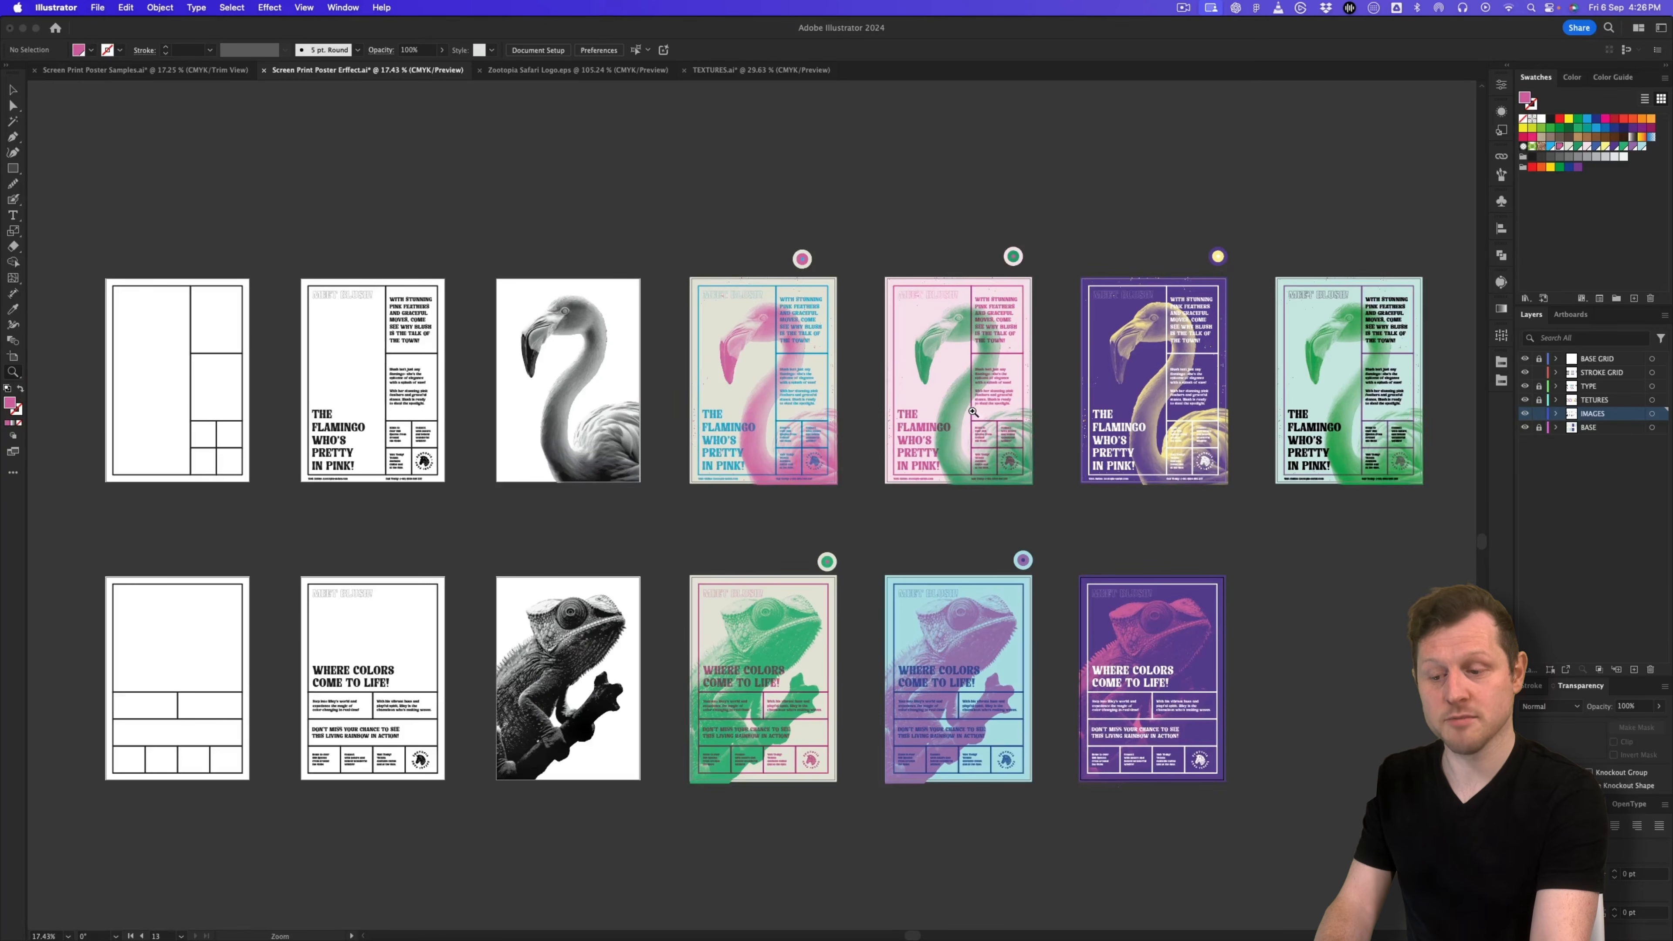
{"action": "left_click_drag", "start_coordinate": [973, 412], "coordinate": [801, 445]}
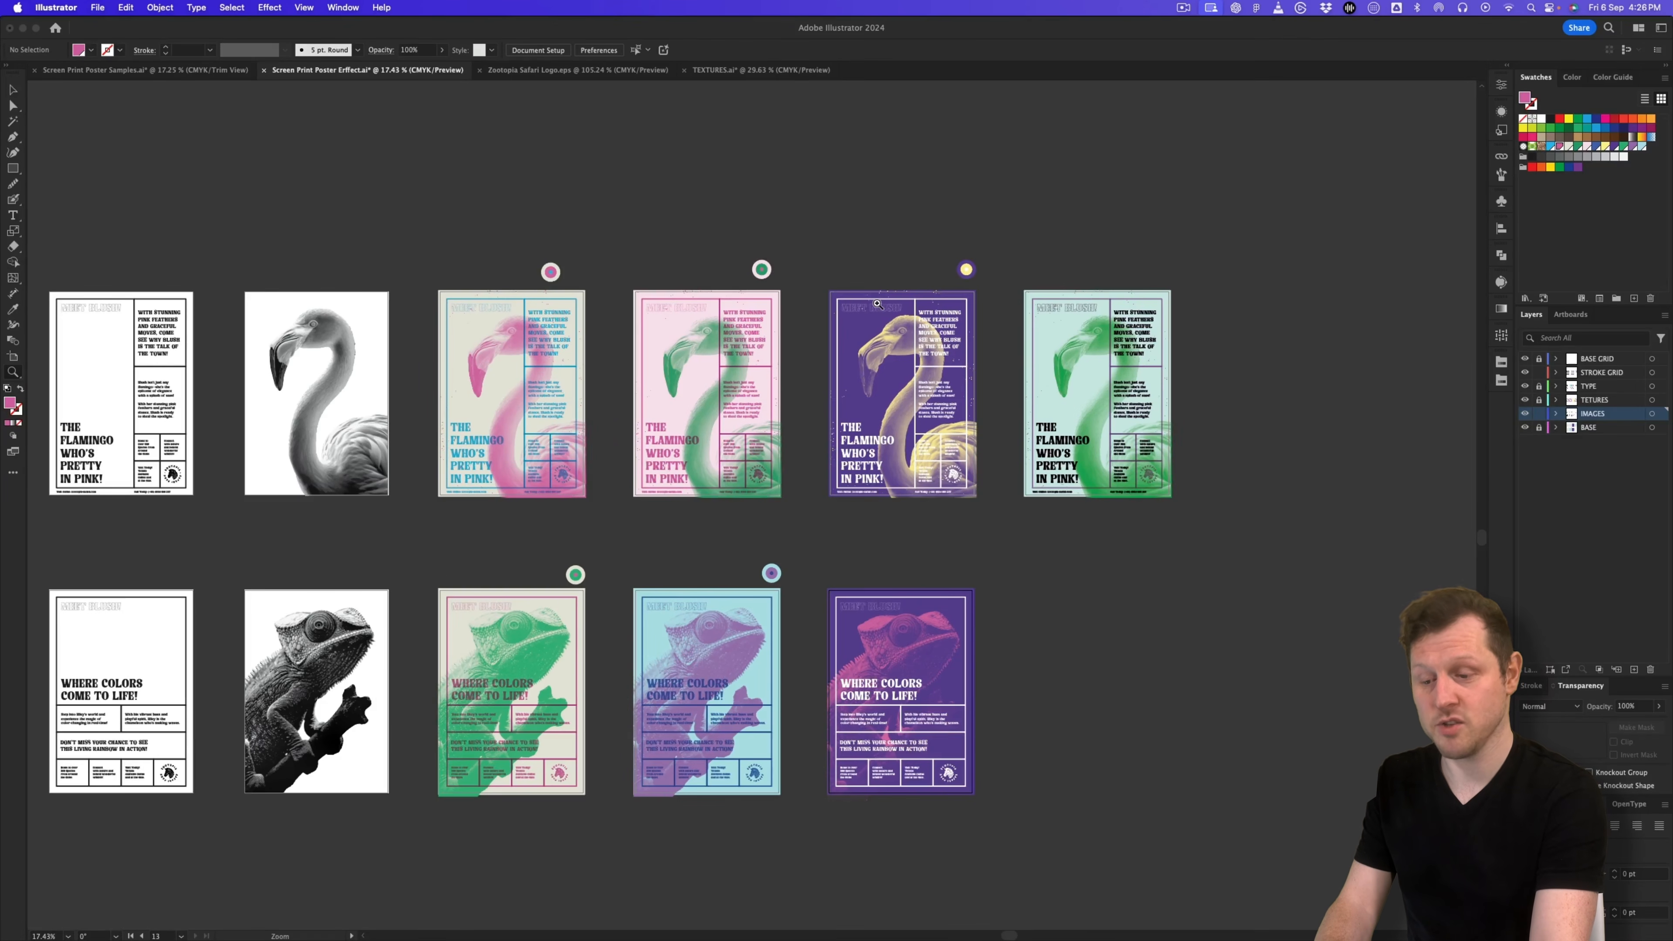
{"action": "left_click_drag", "start_coordinate": [634, 358], "coordinate": [669, 454]}
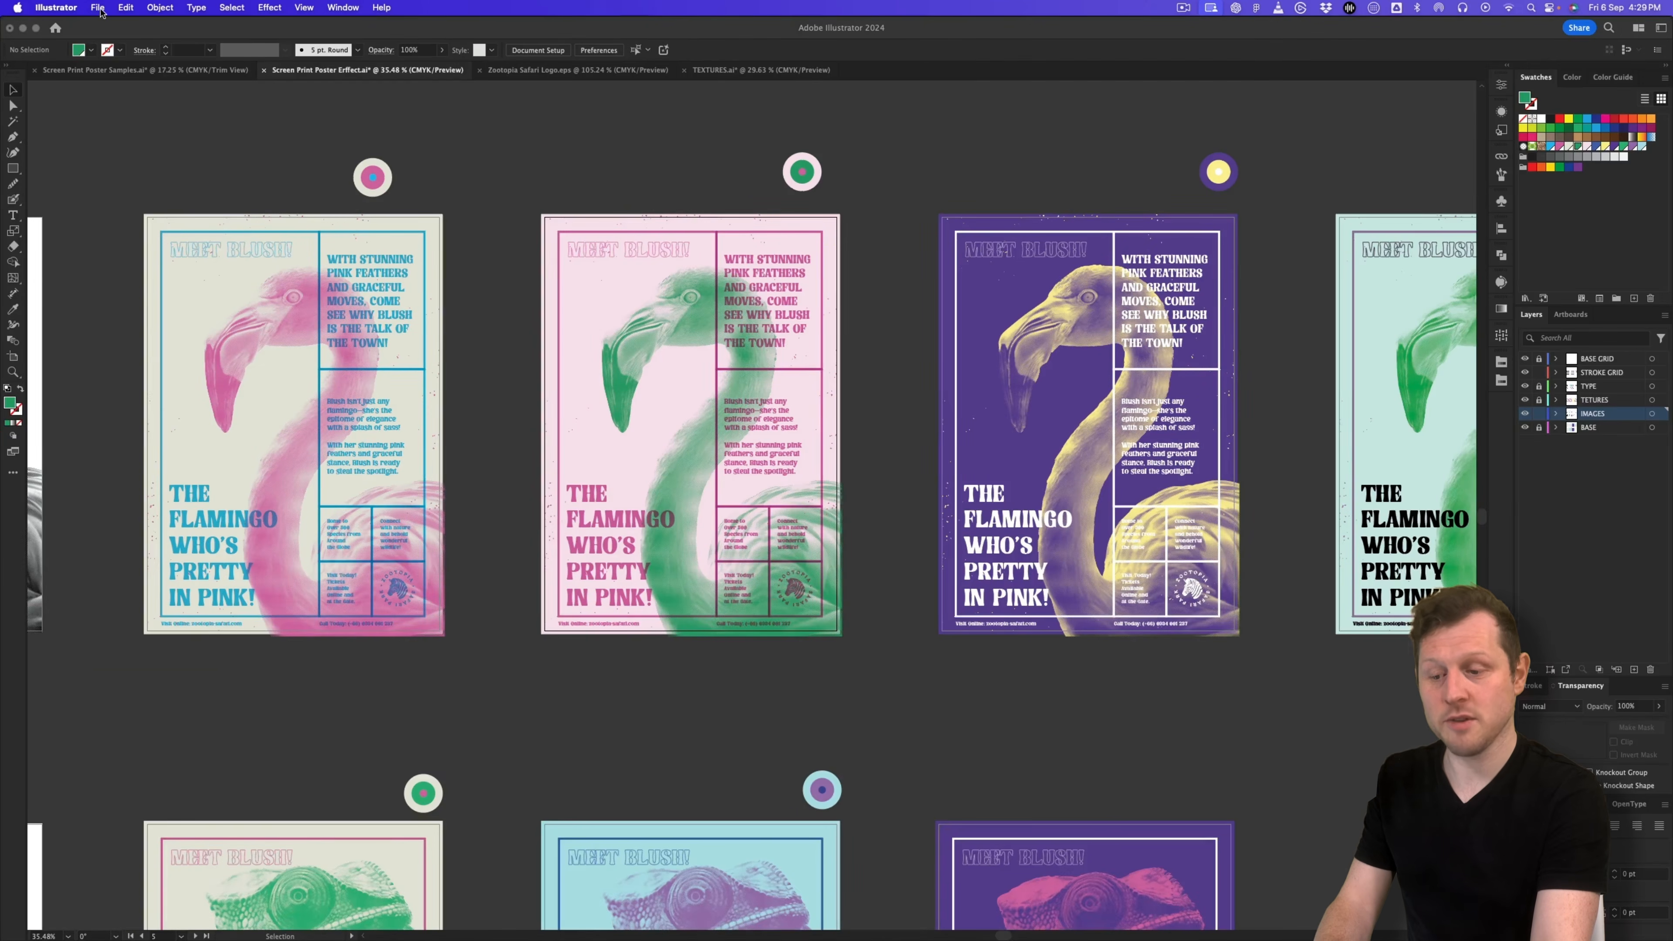
Step: Save a copy of the document as an Adobe PDF named Screen Print Poster, limited to artboard range 5
{"action": "left_click", "coordinate": [101, 9]}
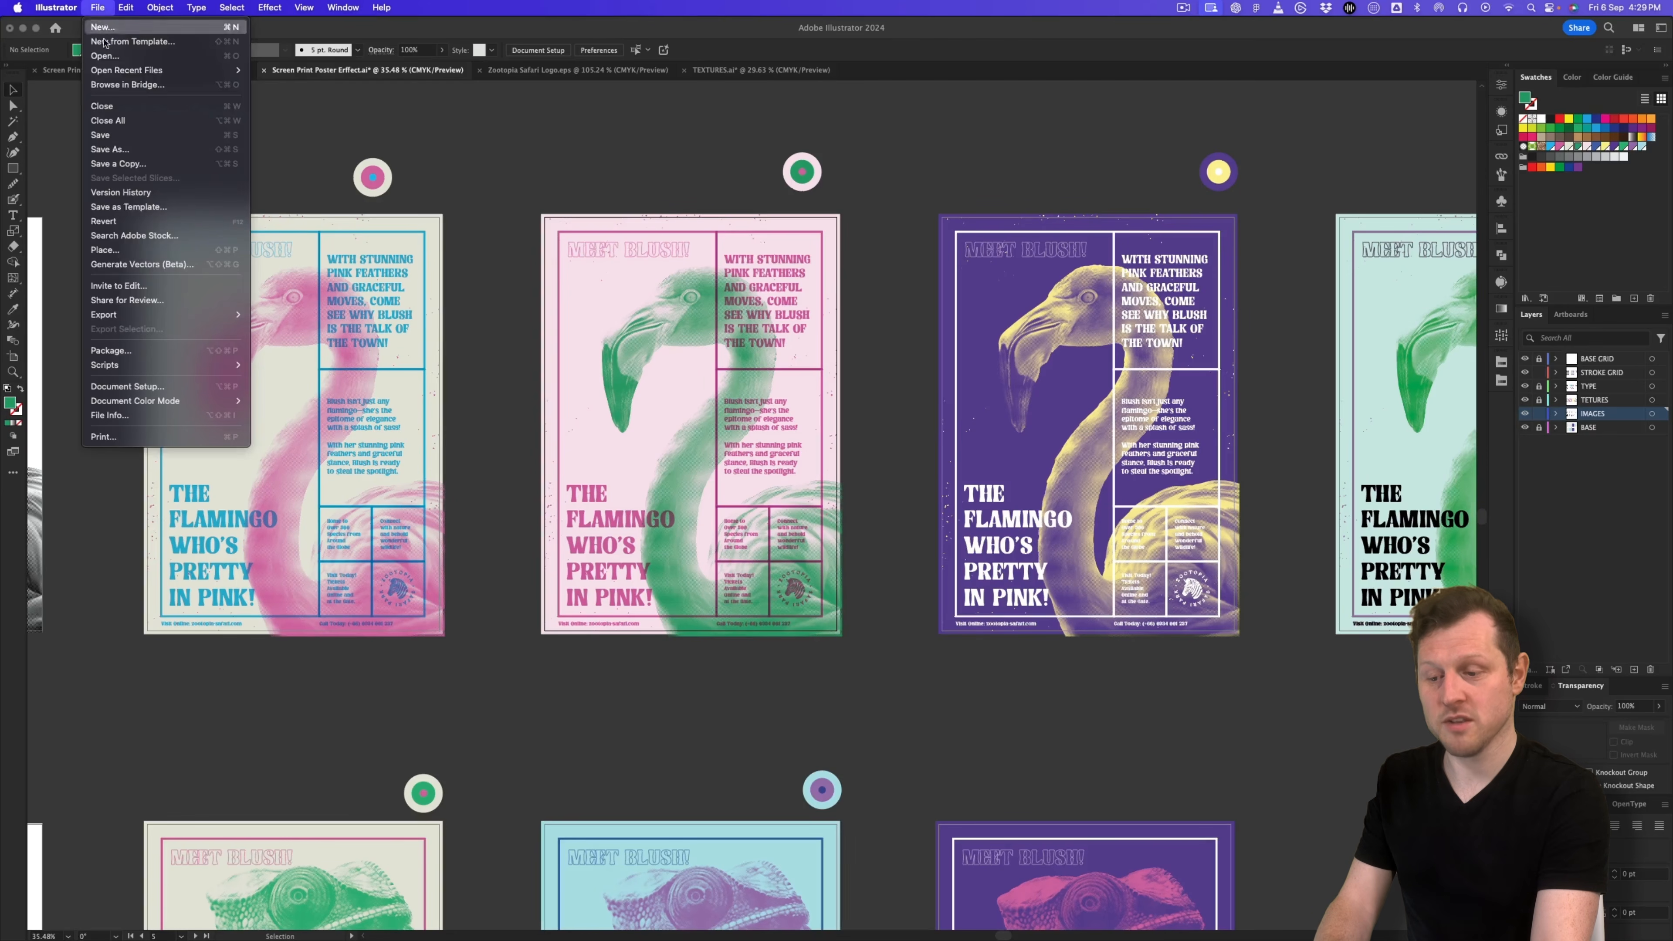
{"action": "left_click", "coordinate": [146, 166]}
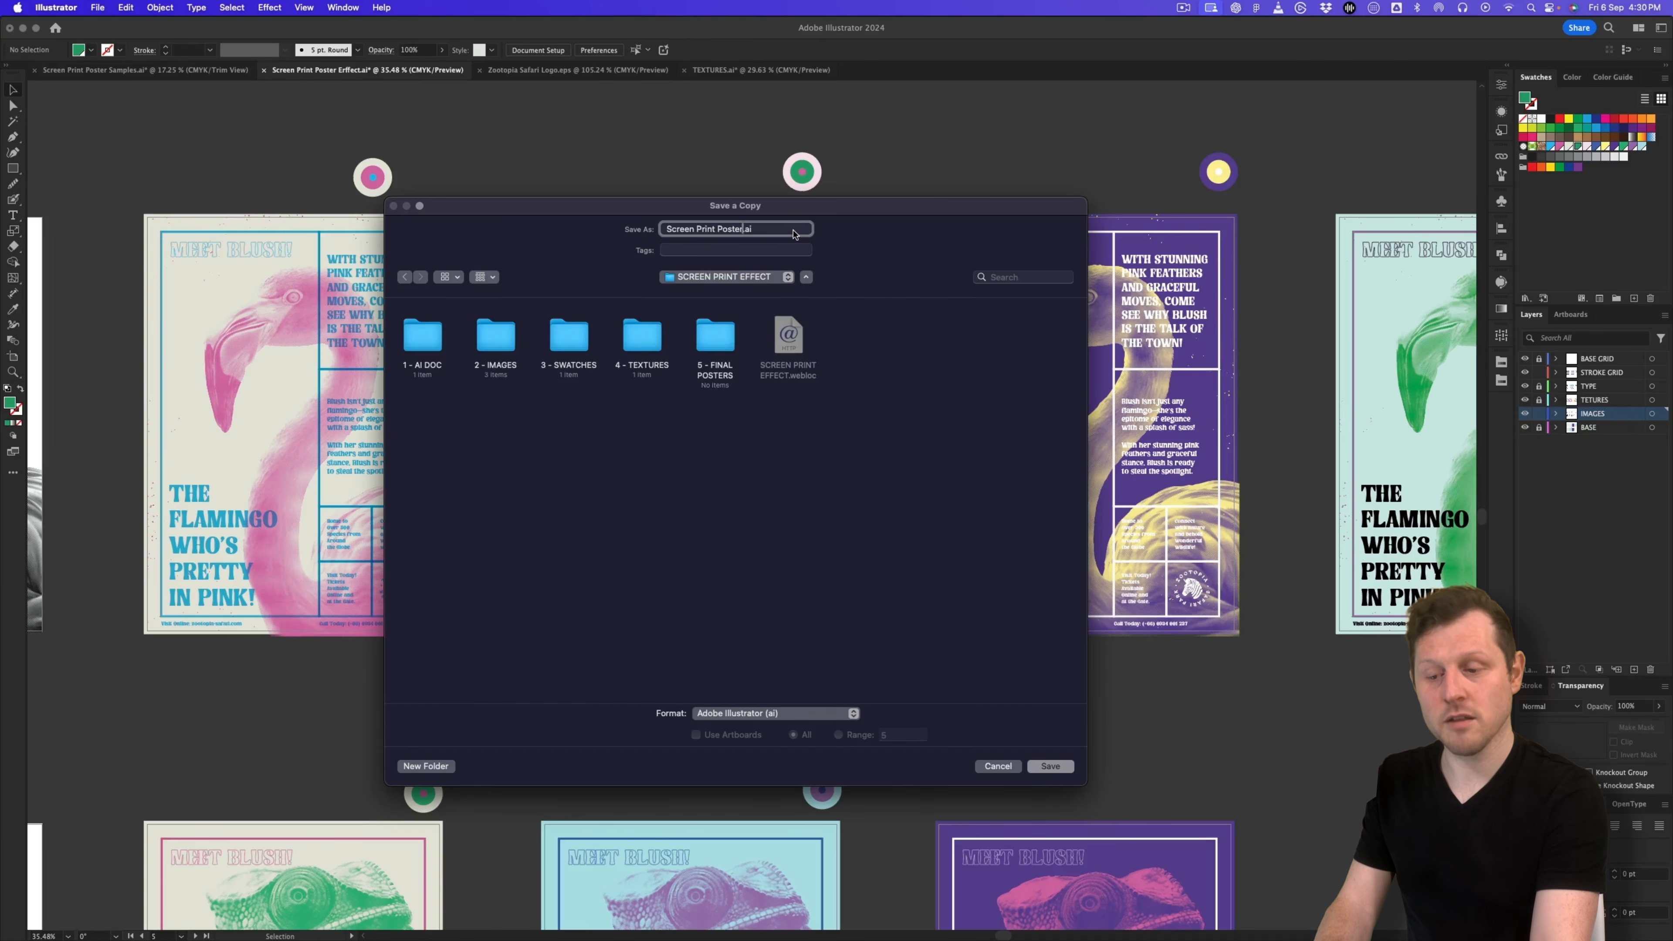
{"action": "left_click", "coordinate": [778, 715]}
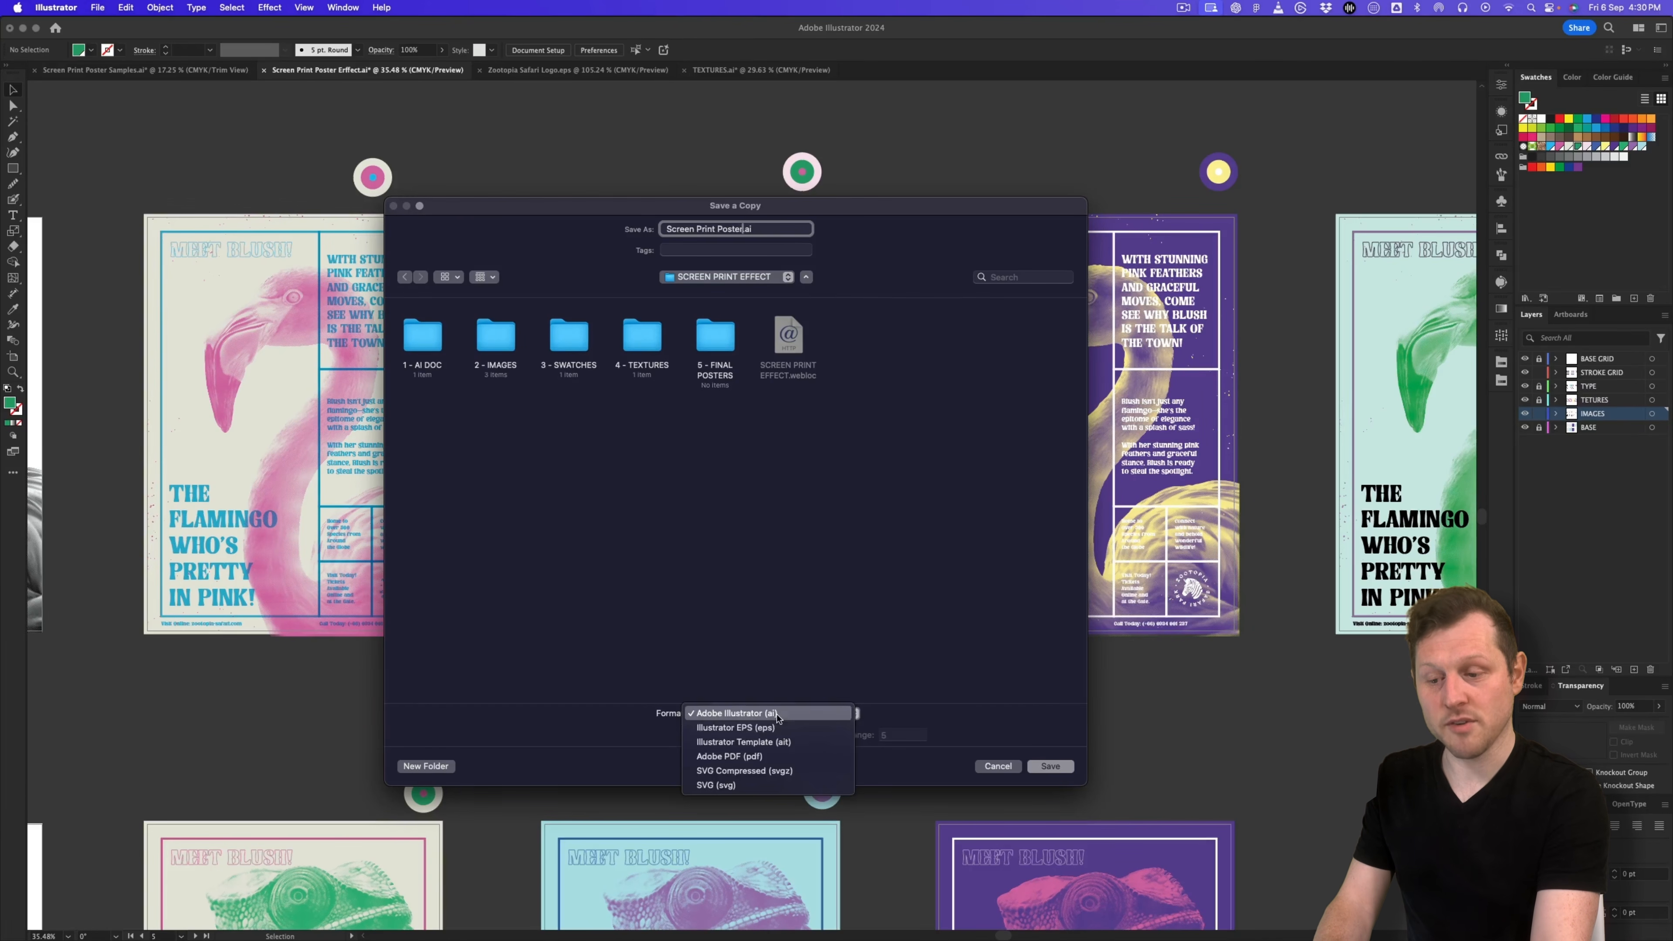
{"action": "left_click", "coordinate": [763, 756]}
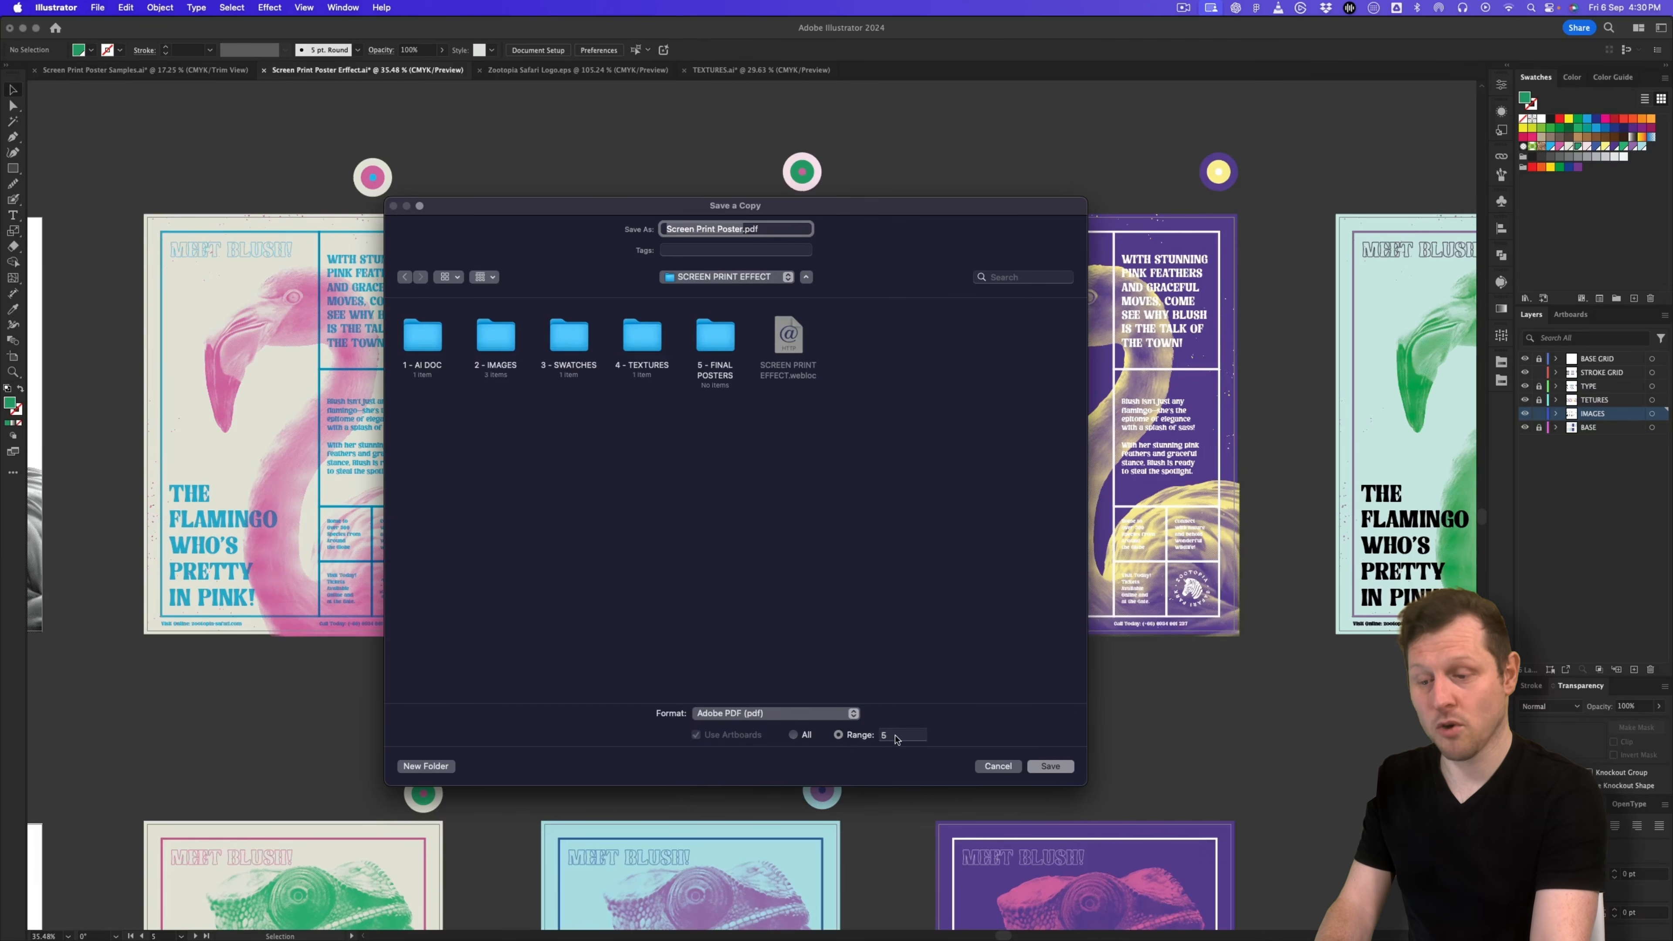
{"action": "left_click", "coordinate": [863, 735]}
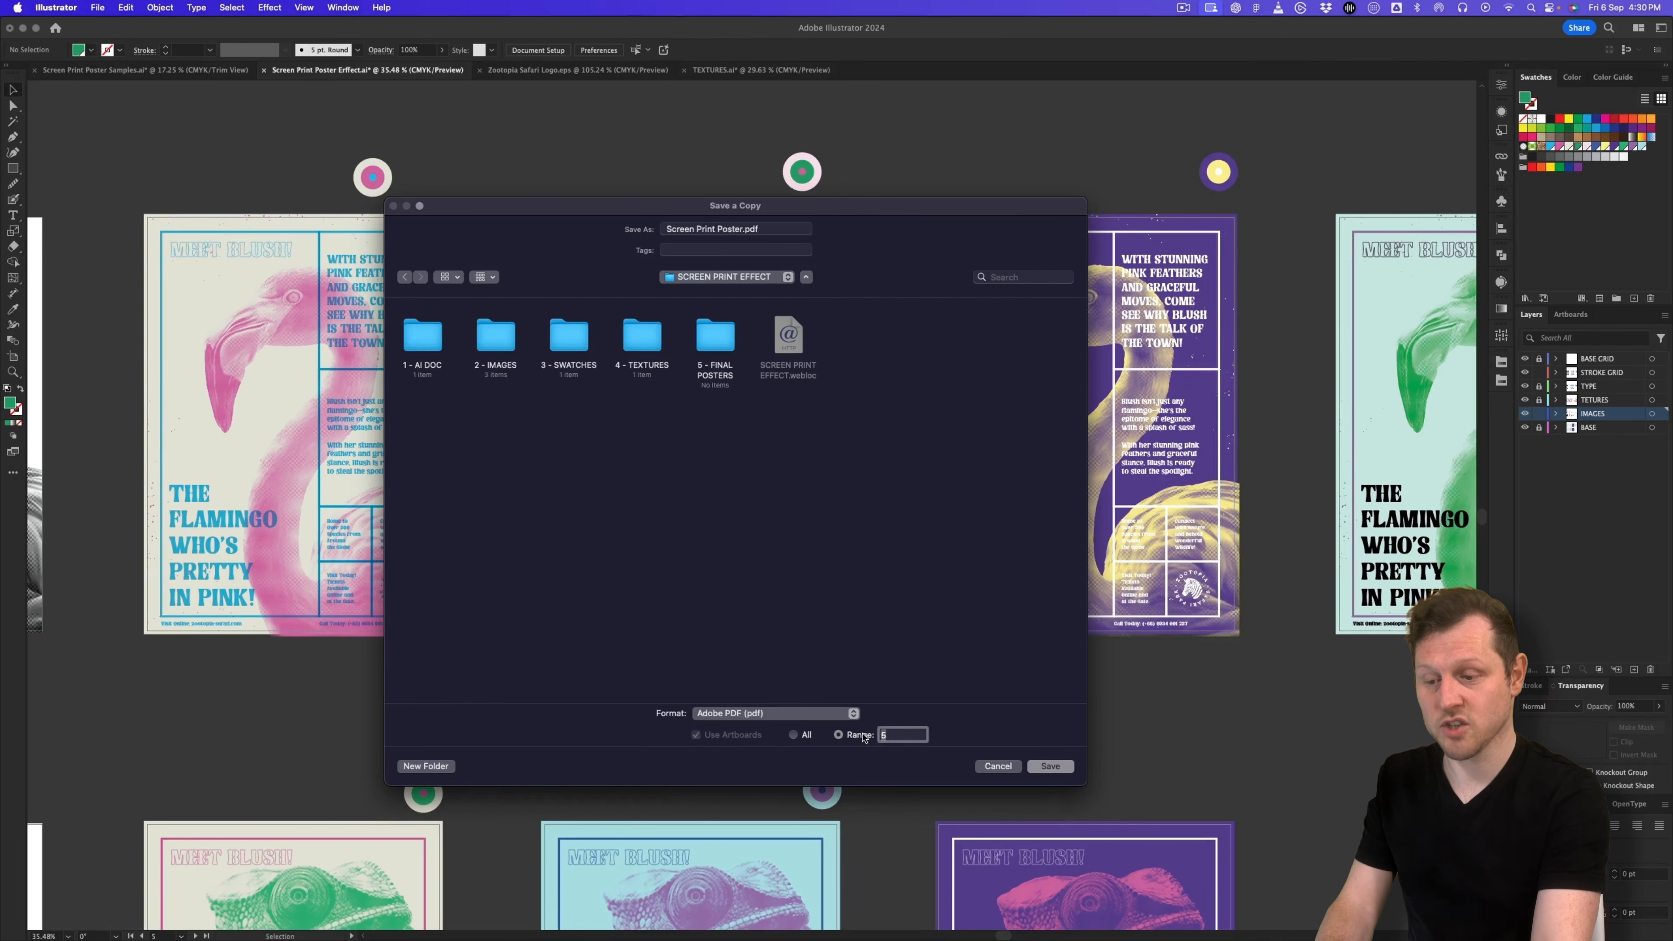
{"action": "left_click", "coordinate": [1052, 766]}
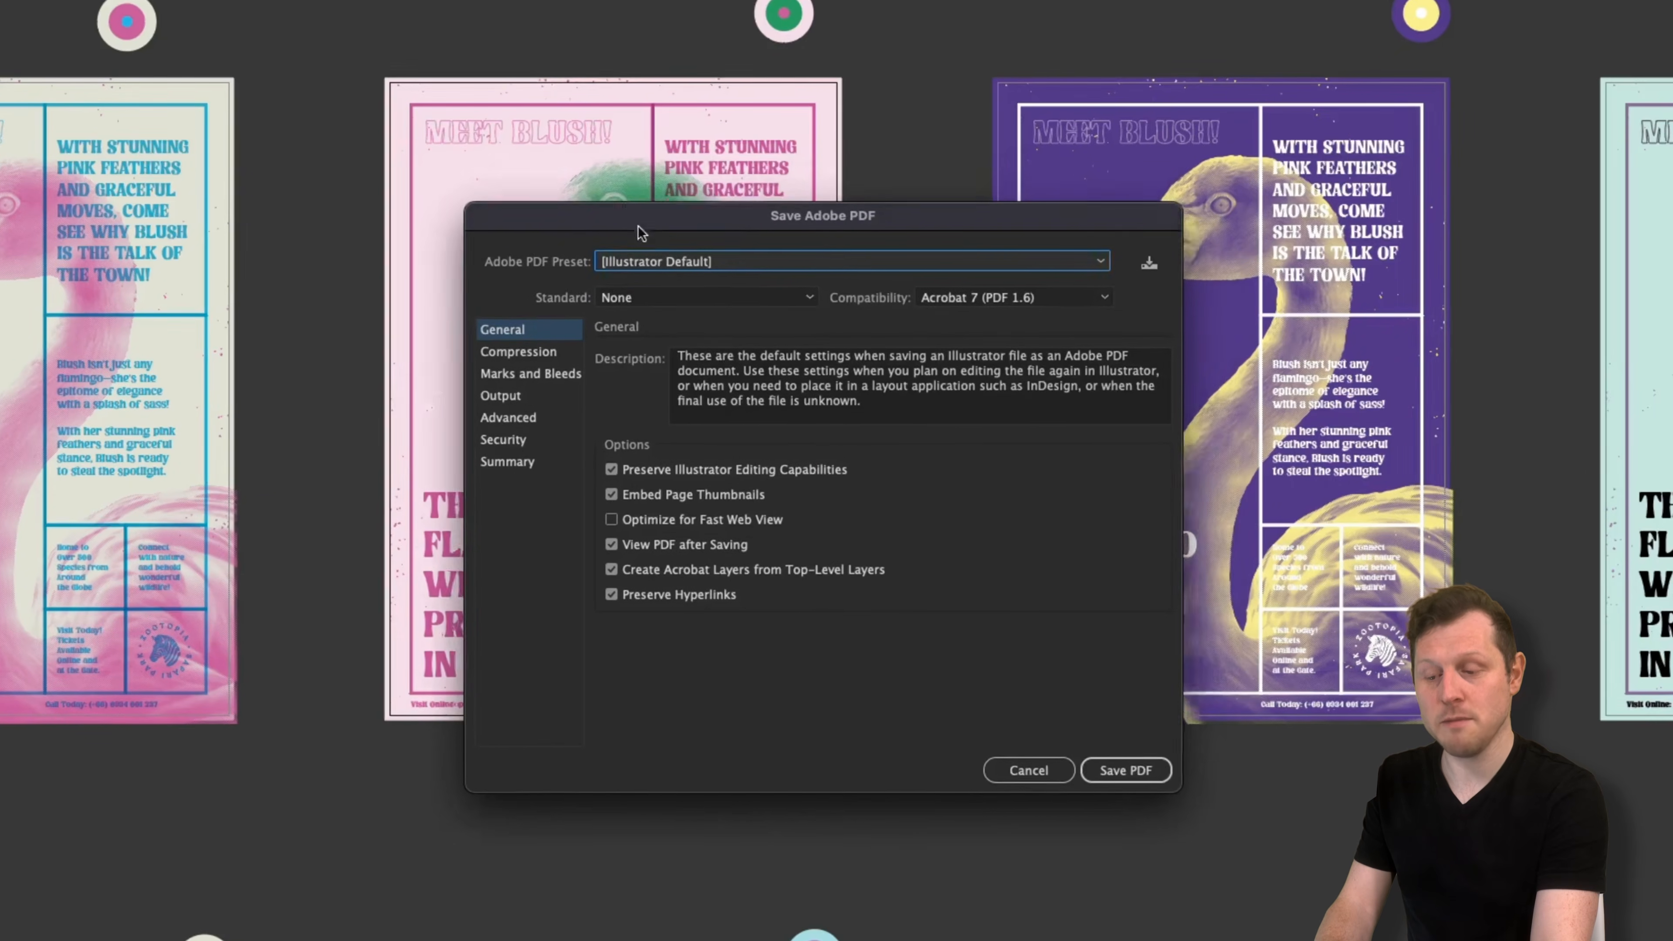
Step: Save the PDF with the High Quality Print preset, adding trim marks and using the document bleed settings
{"action": "left_click", "coordinate": [739, 324]}
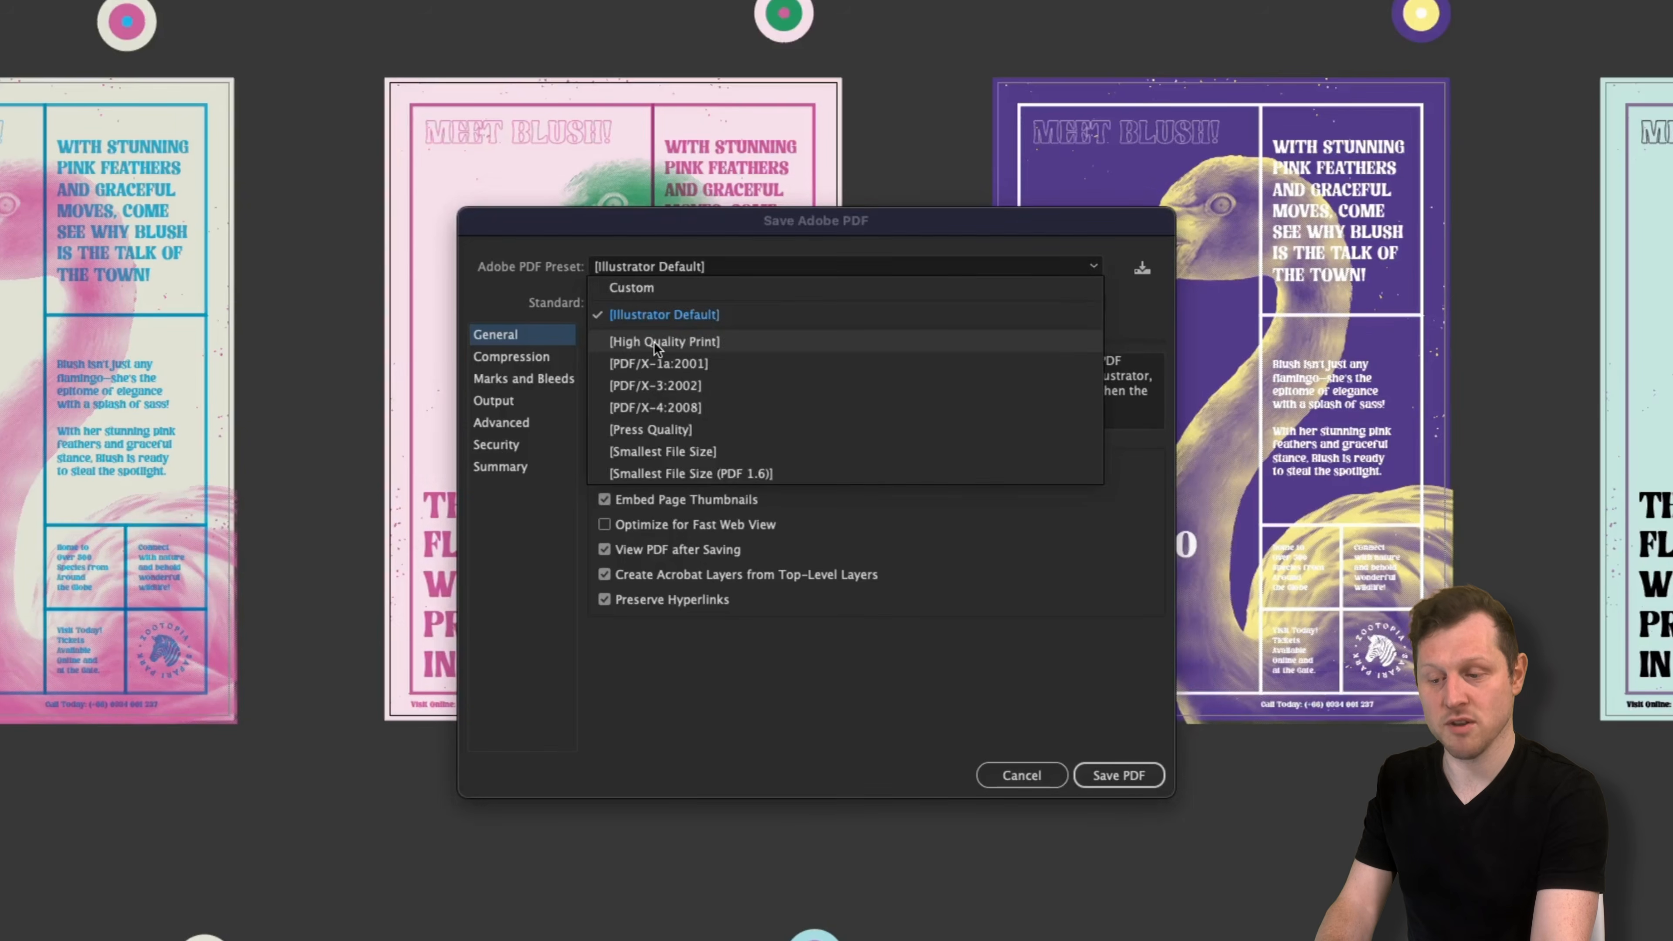
{"action": "left_click", "coordinate": [637, 341]}
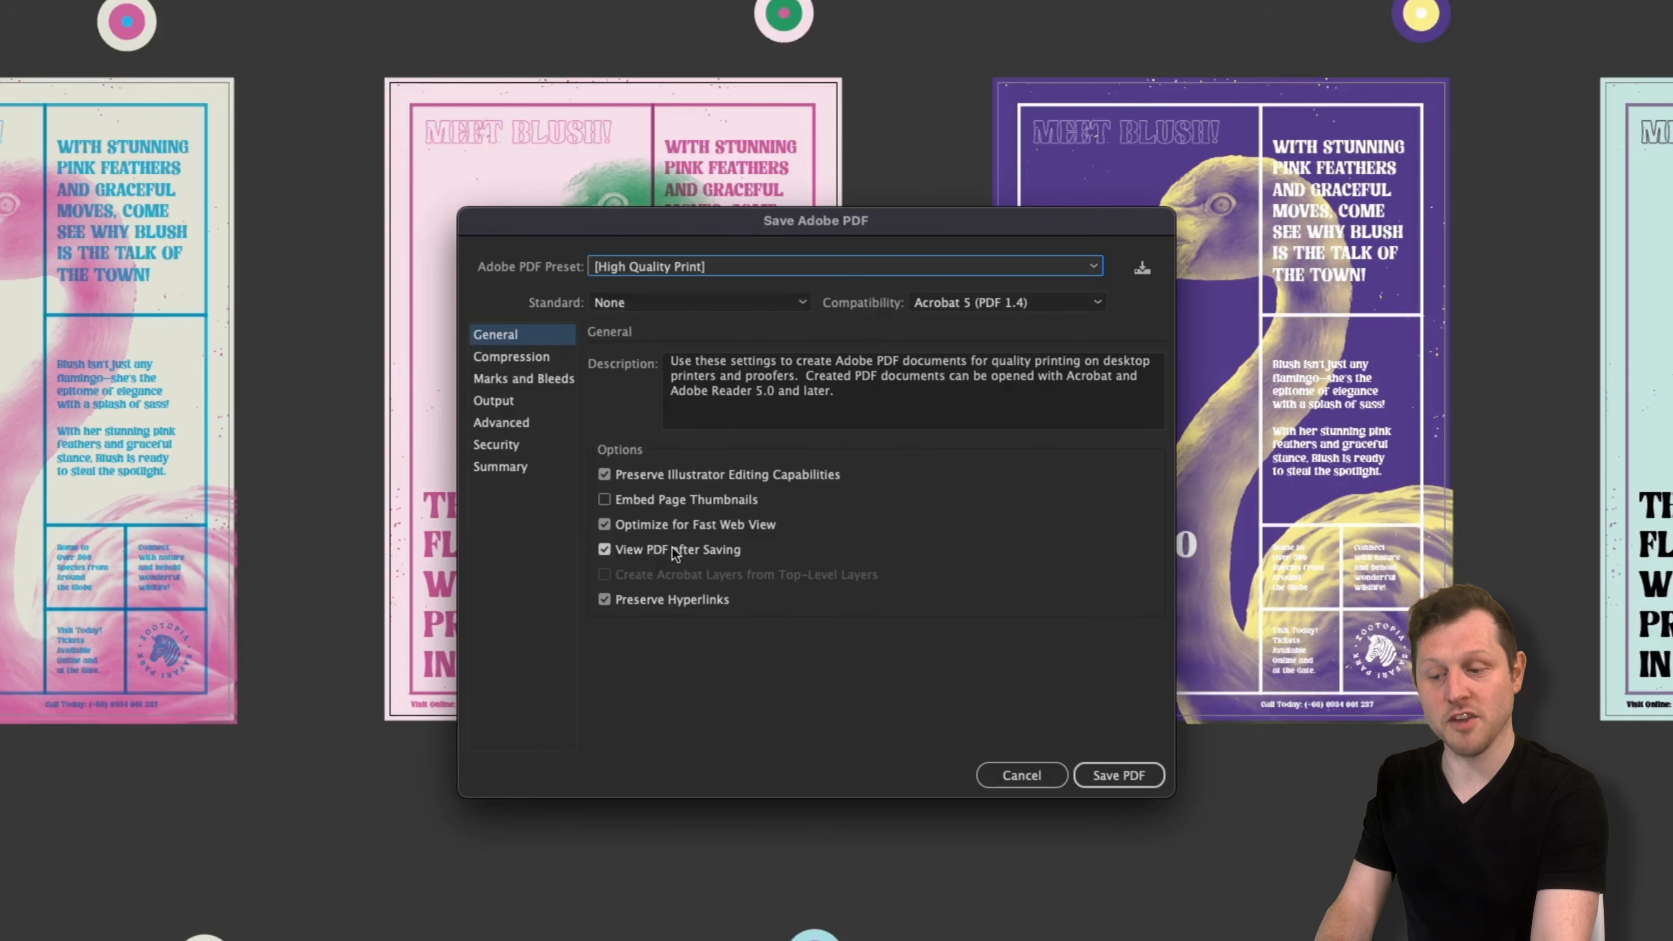
{"action": "left_click", "coordinate": [531, 381]}
{"action": "left_click", "coordinate": [622, 413]}
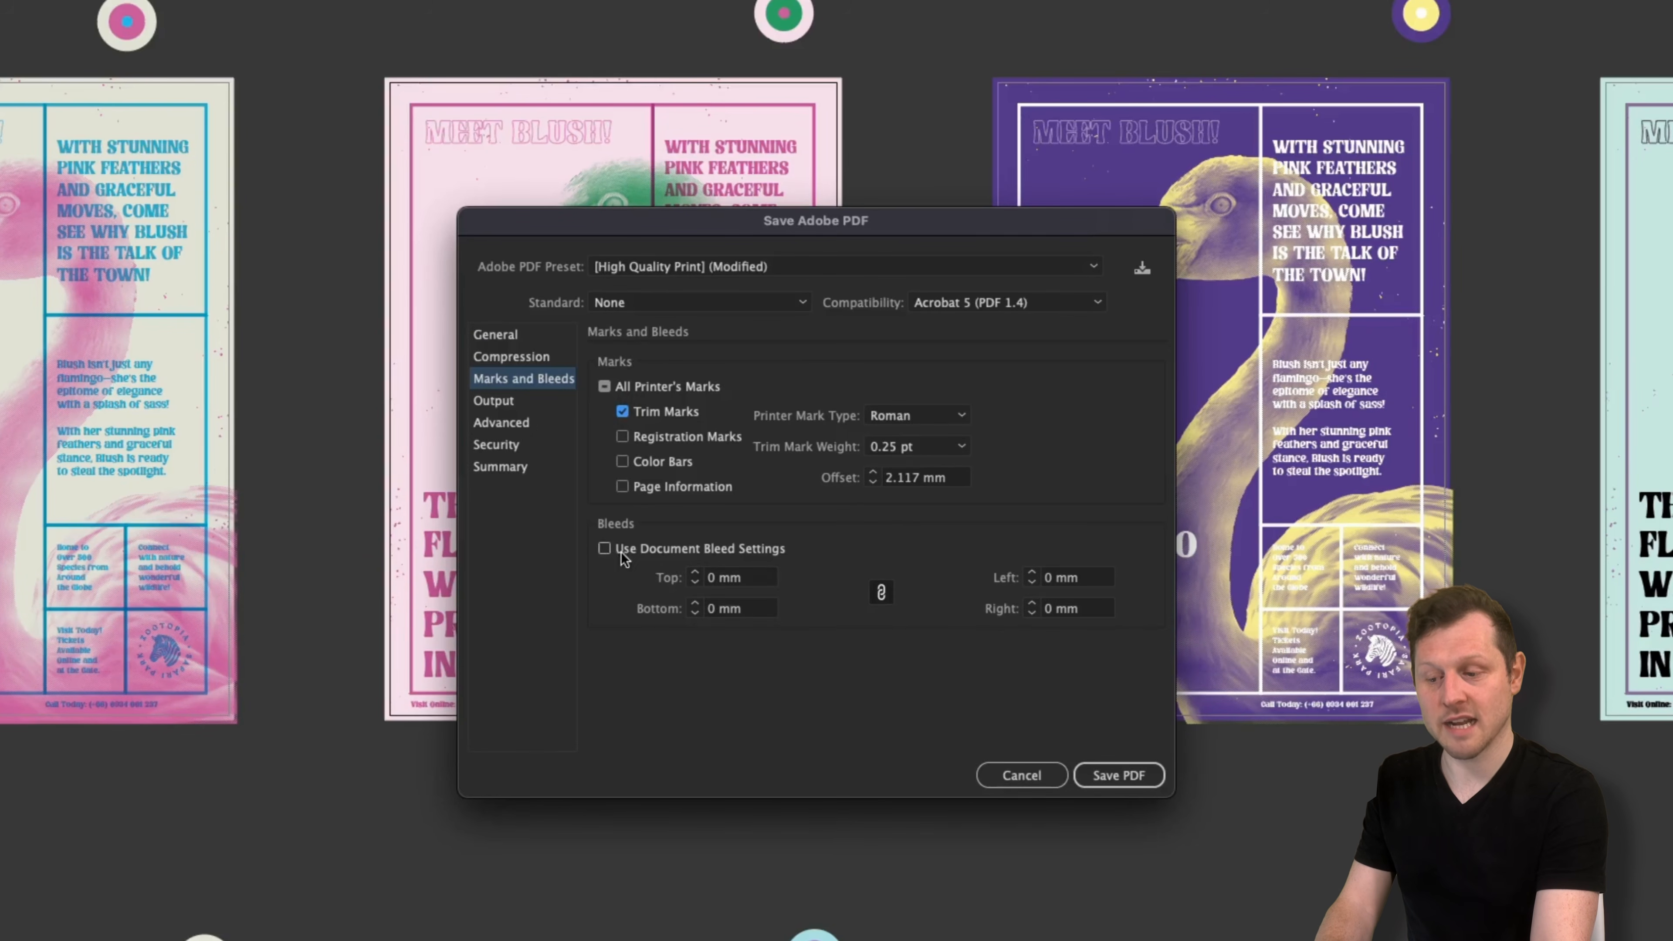
{"action": "left_click", "coordinate": [604, 549]}
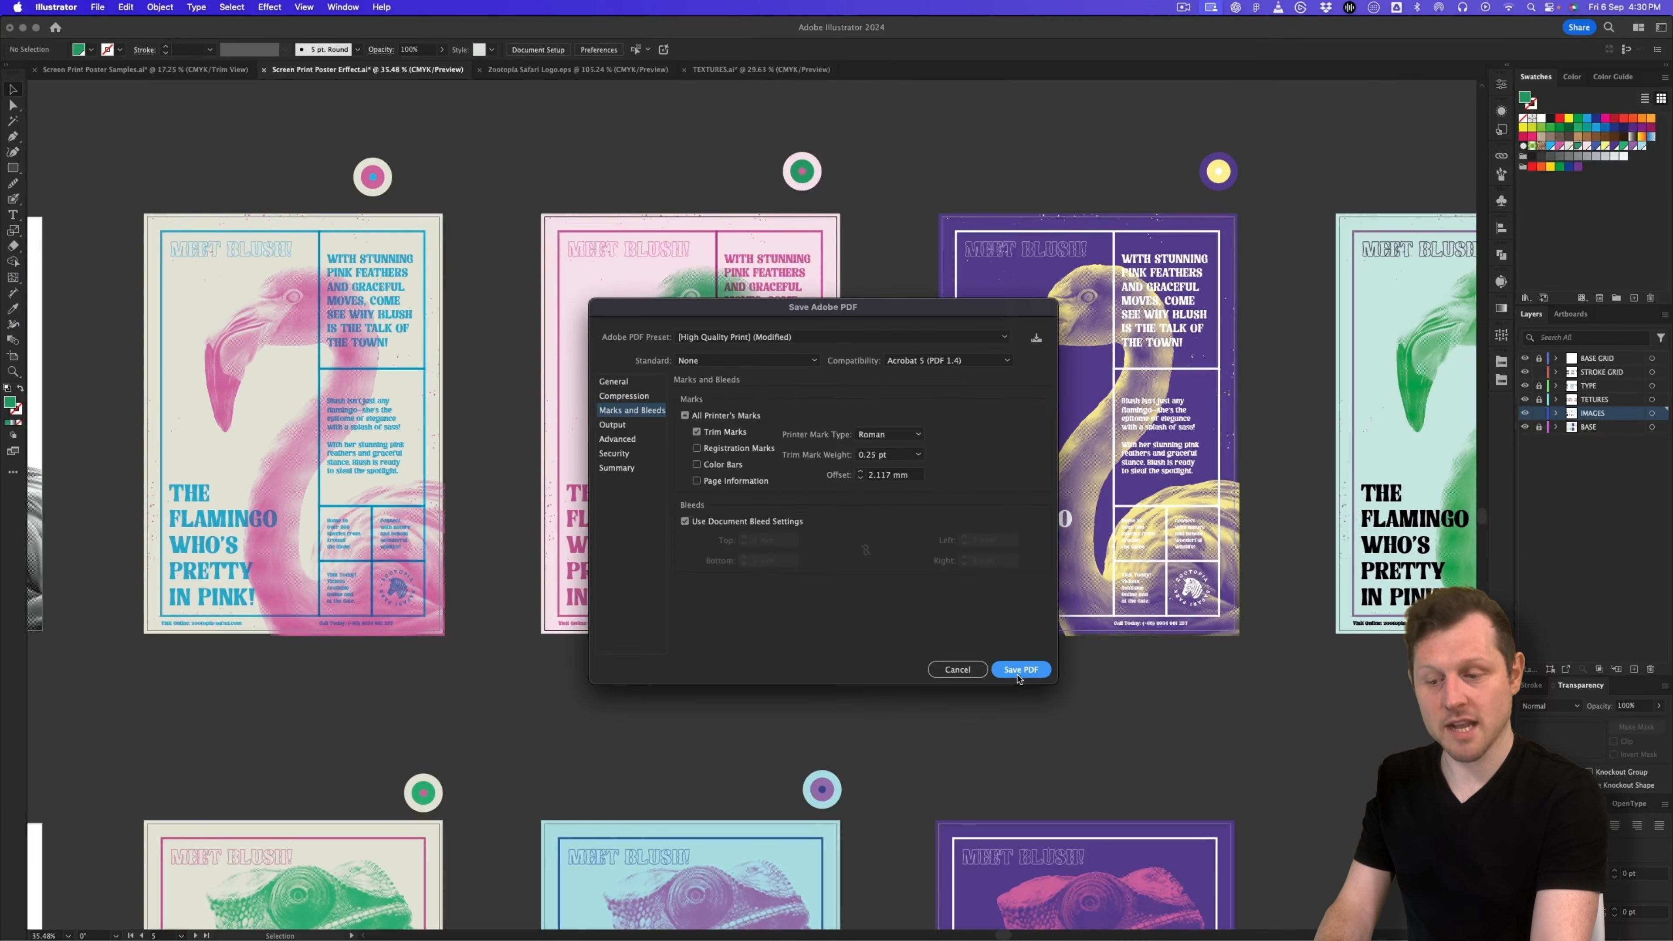
{"action": "left_click", "coordinate": [1113, 778]}
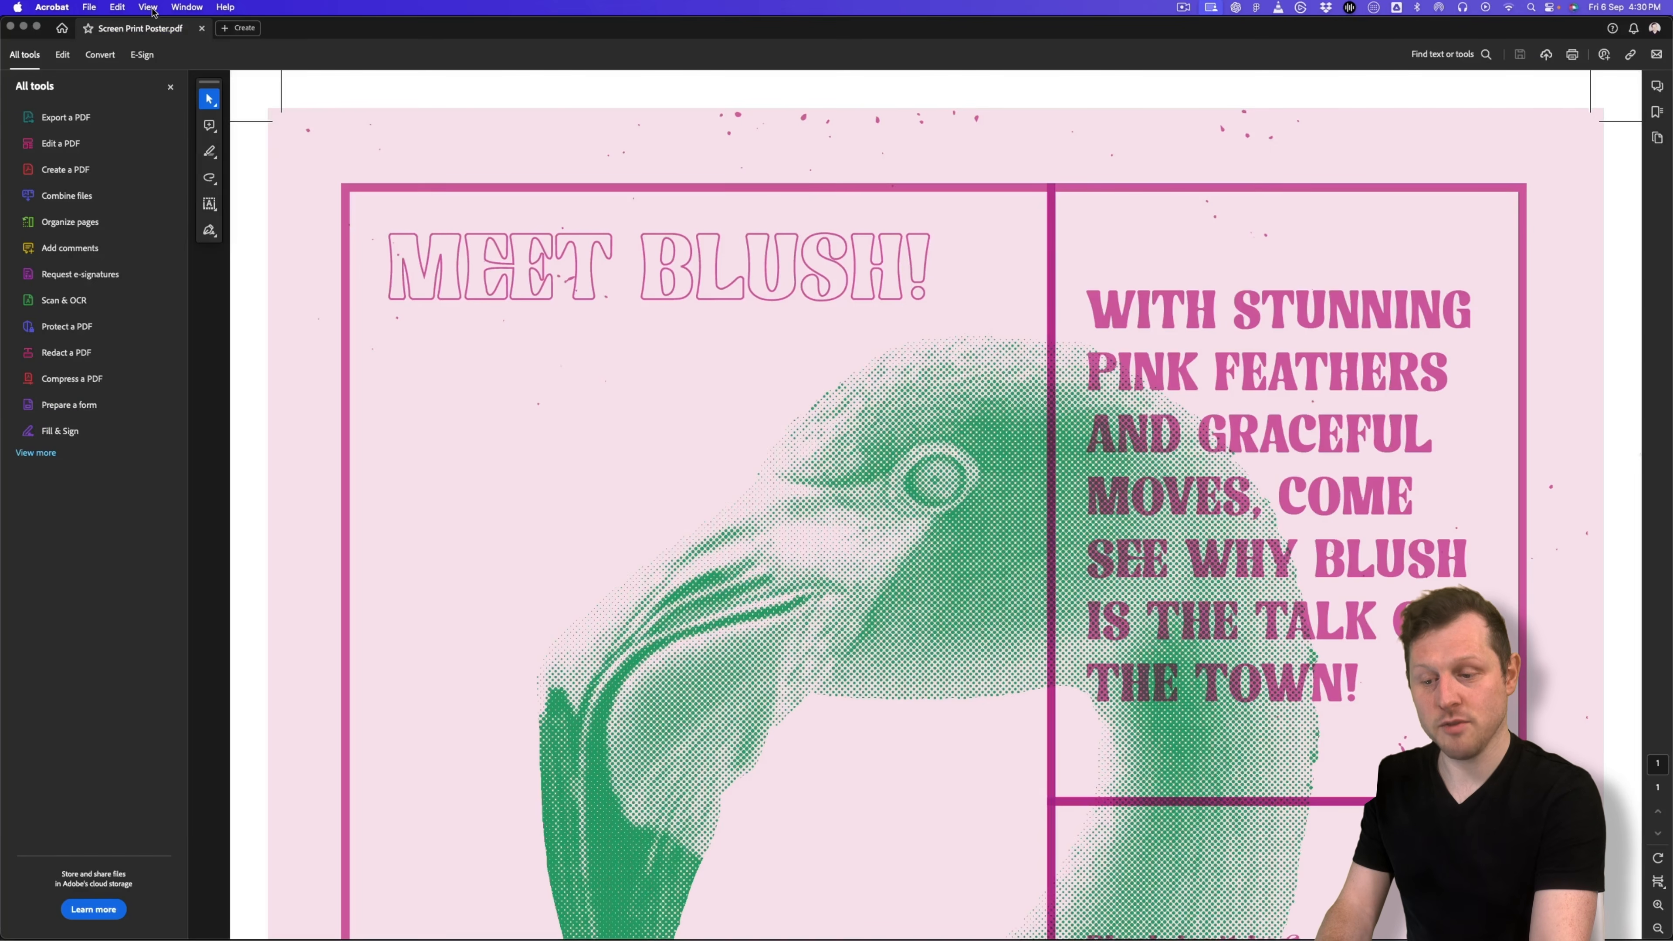
Step: Fit the exported poster's full height in the Acrobat view and hide the list of all tools
{"action": "left_click", "coordinate": [150, 8]}
{"action": "mouse_move", "coordinate": [174, 82]}
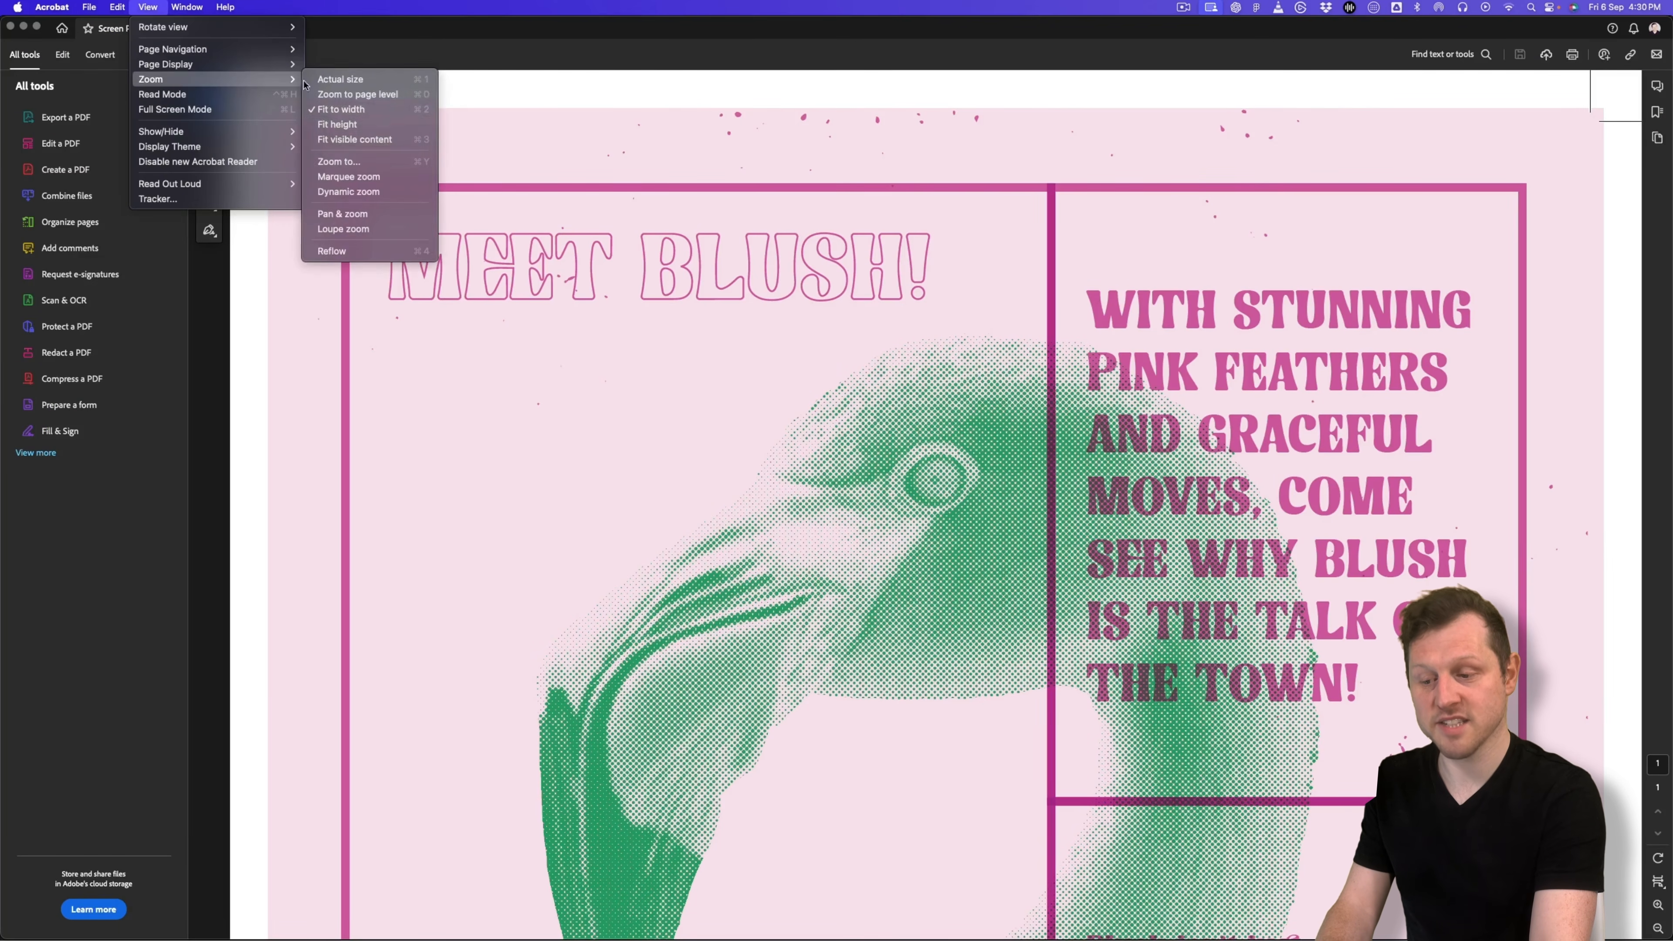
{"action": "left_click", "coordinate": [366, 126]}
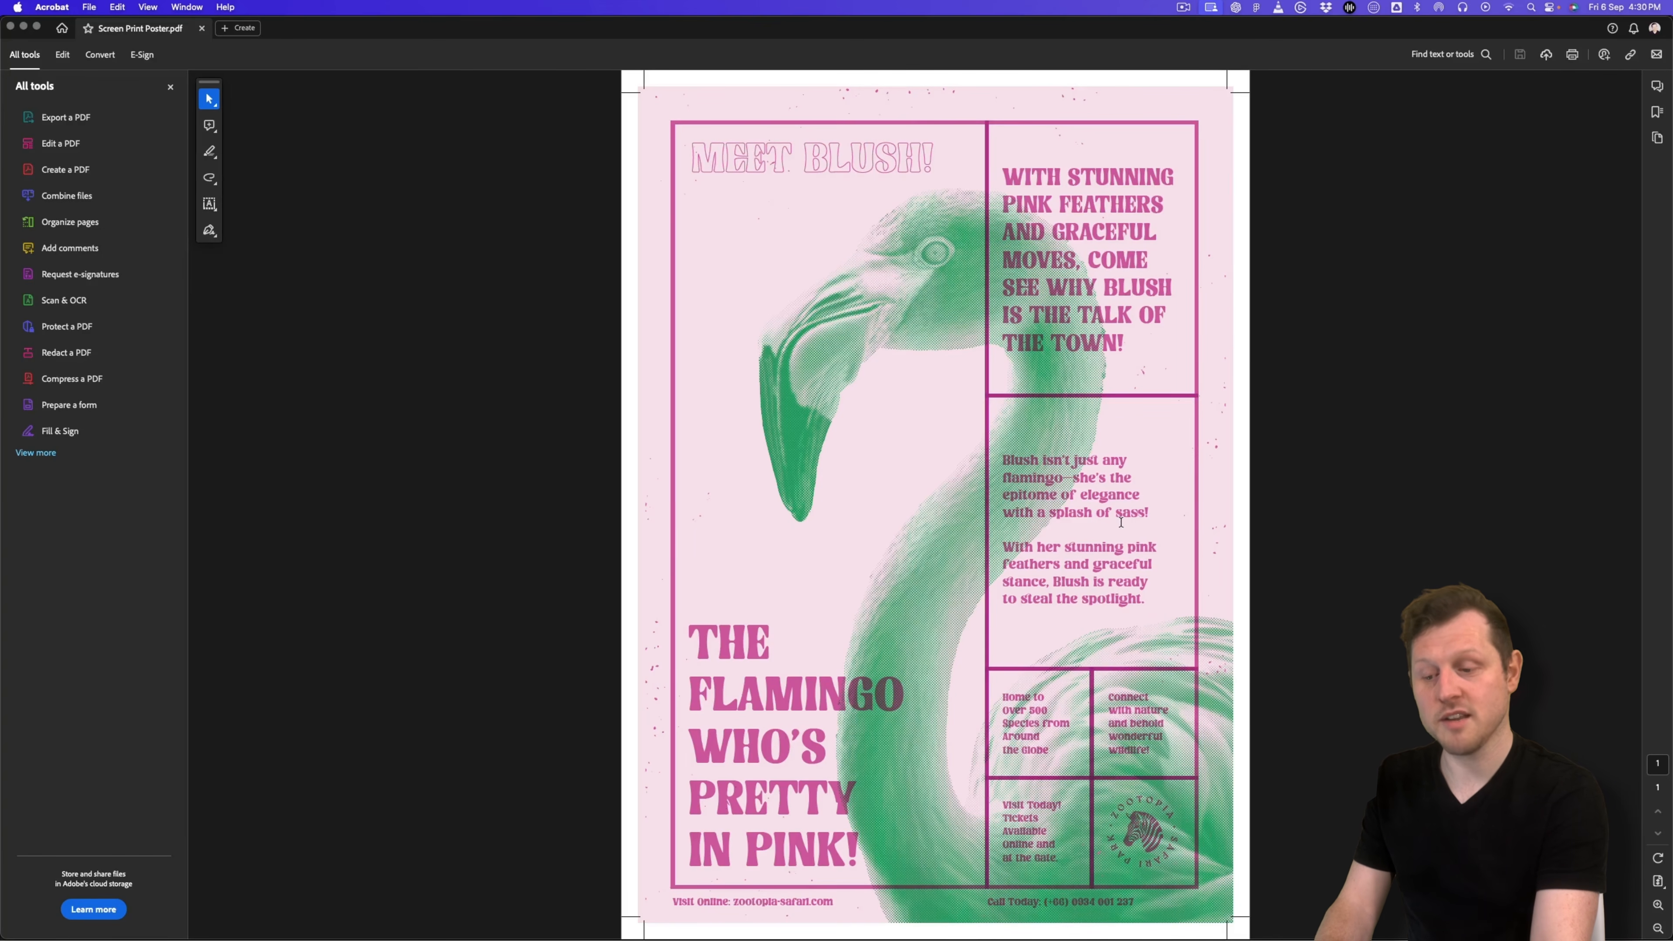
{"action": "left_click", "coordinate": [171, 88]}
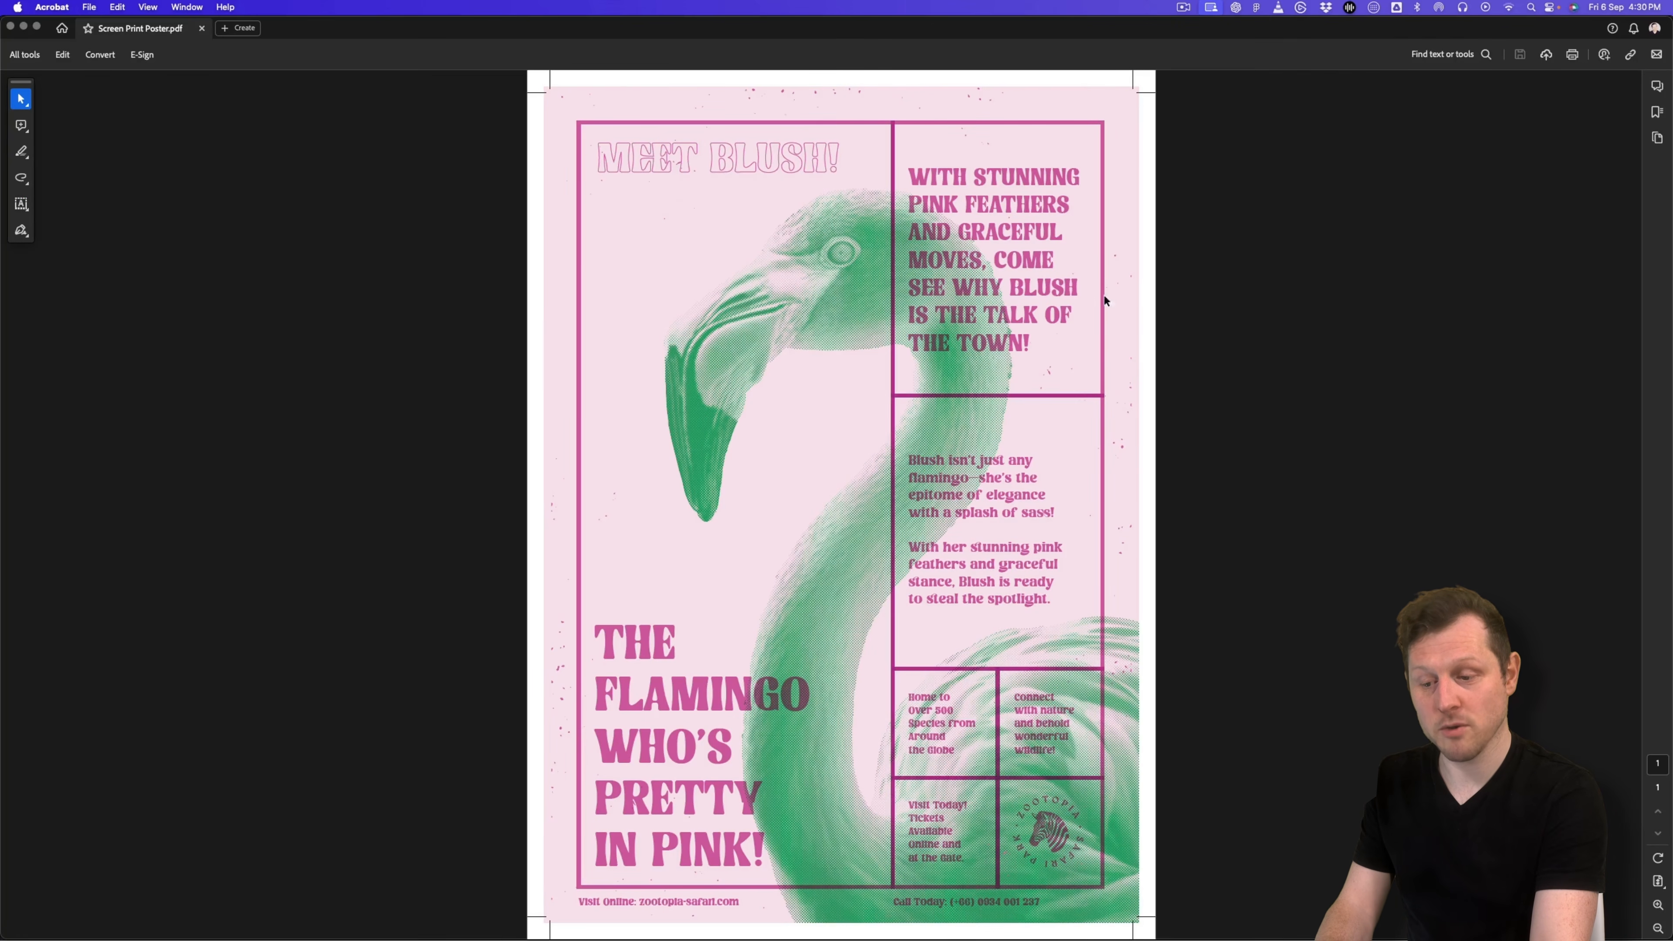